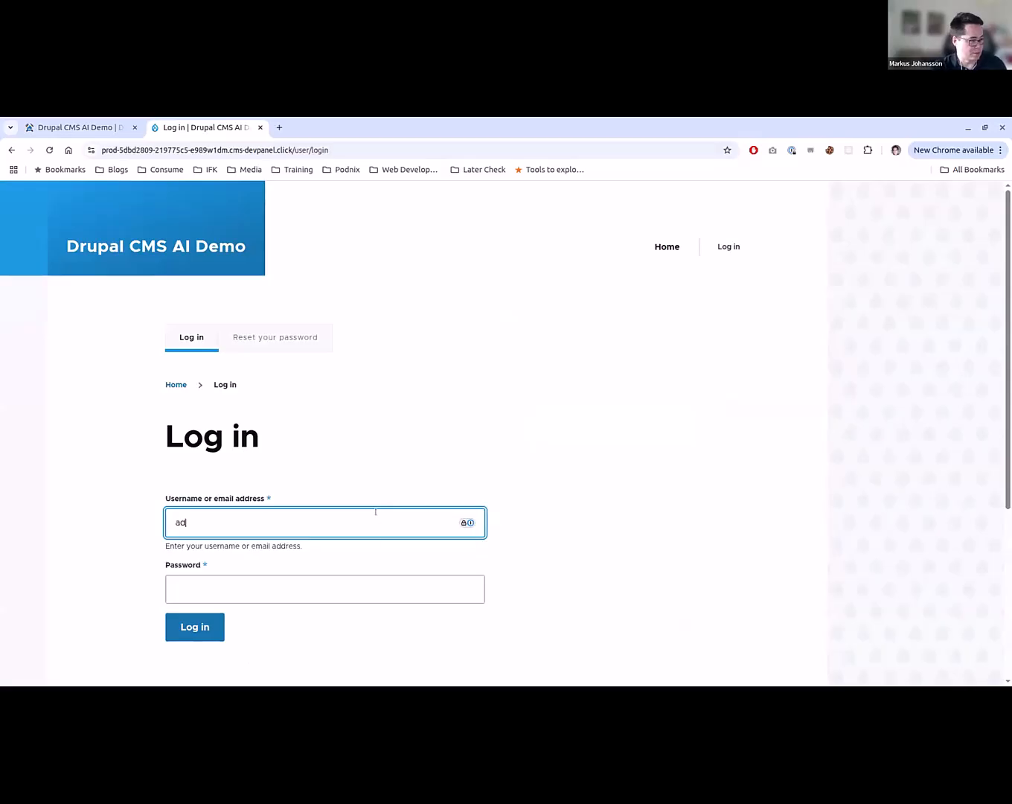
- Log in to the demo site with the account's username and password, and dismiss the password warning and save-login prompt
{"action": "key", "text": "Tab"}
{"action": "type", "text": "admin"}
{"action": "key", "text": "Return"}
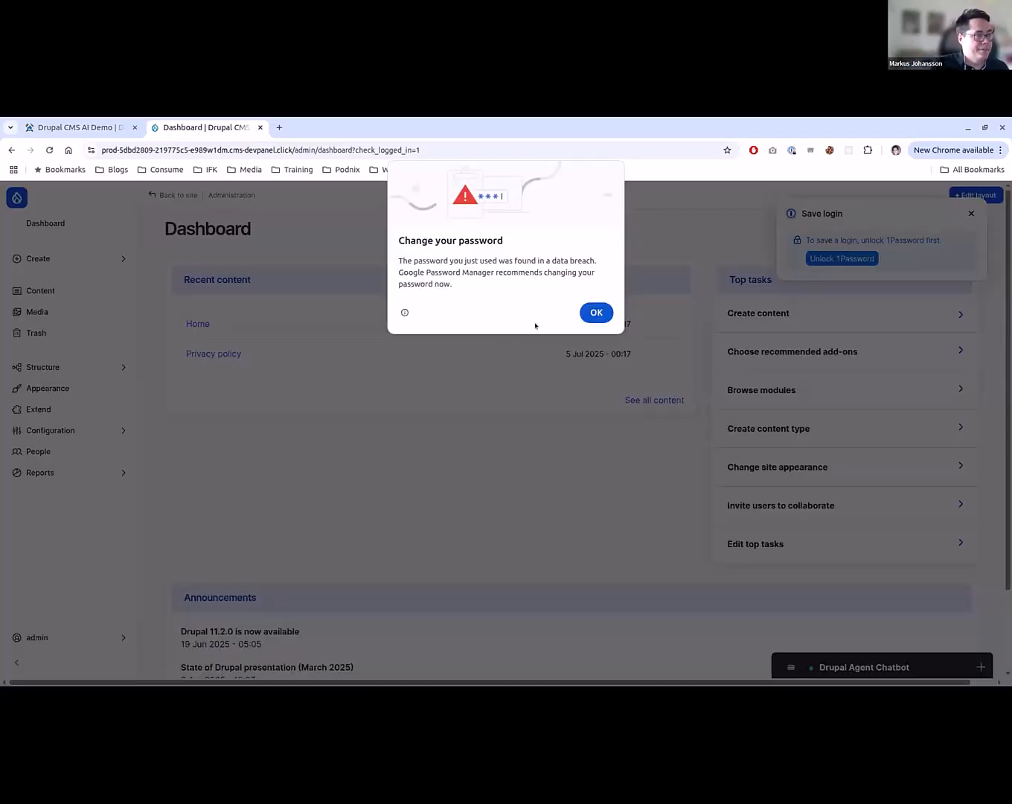
{"action": "left_click", "coordinate": [593, 312]}
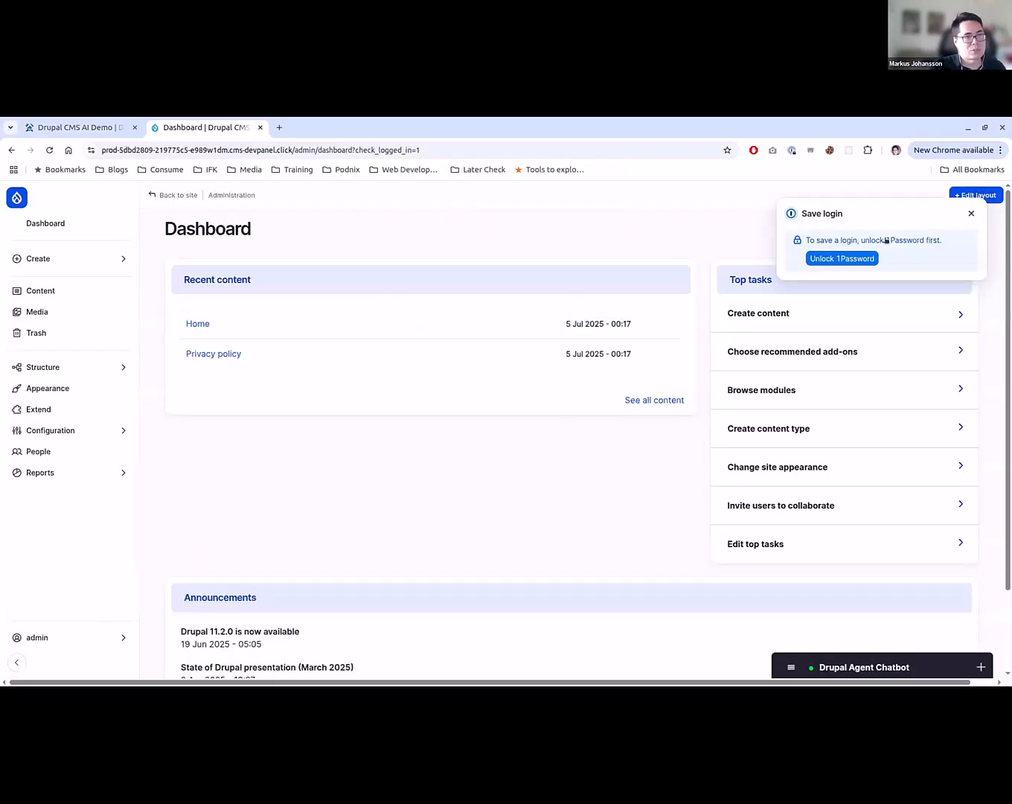
{"action": "left_click", "coordinate": [972, 213]}
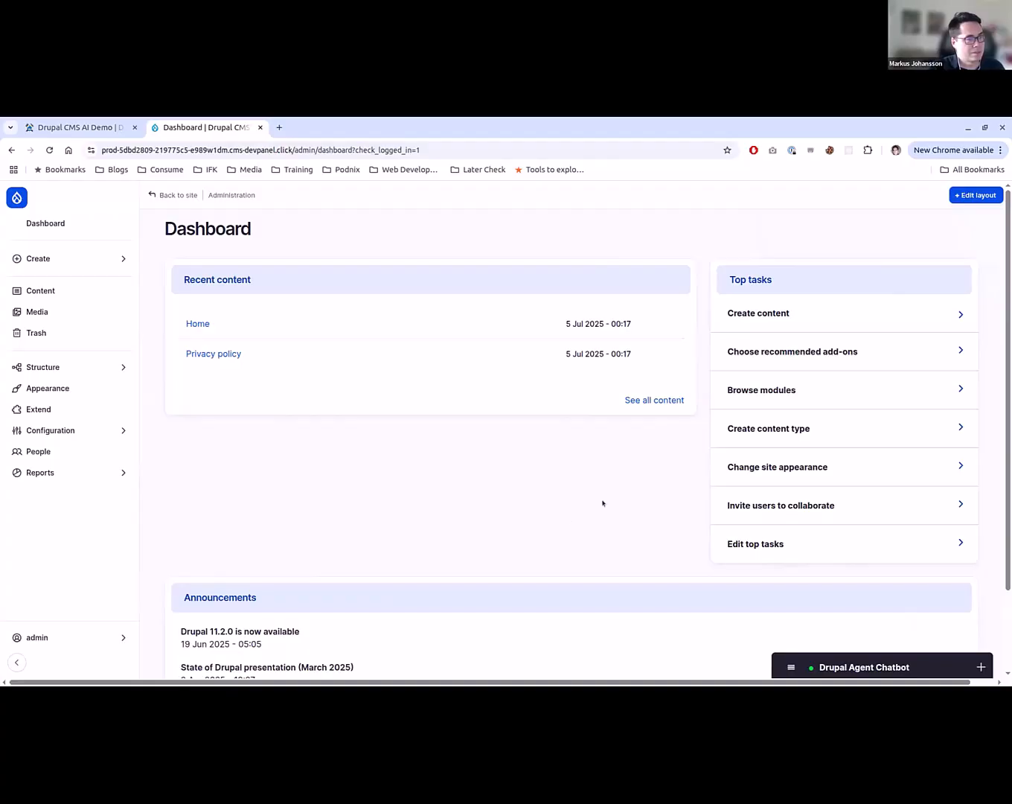
- Open the site's module list for extending functionality and filter it by "ai"
{"action": "scroll", "coordinate": [603, 502], "scroll_direction": "down", "scroll_amount": 2}
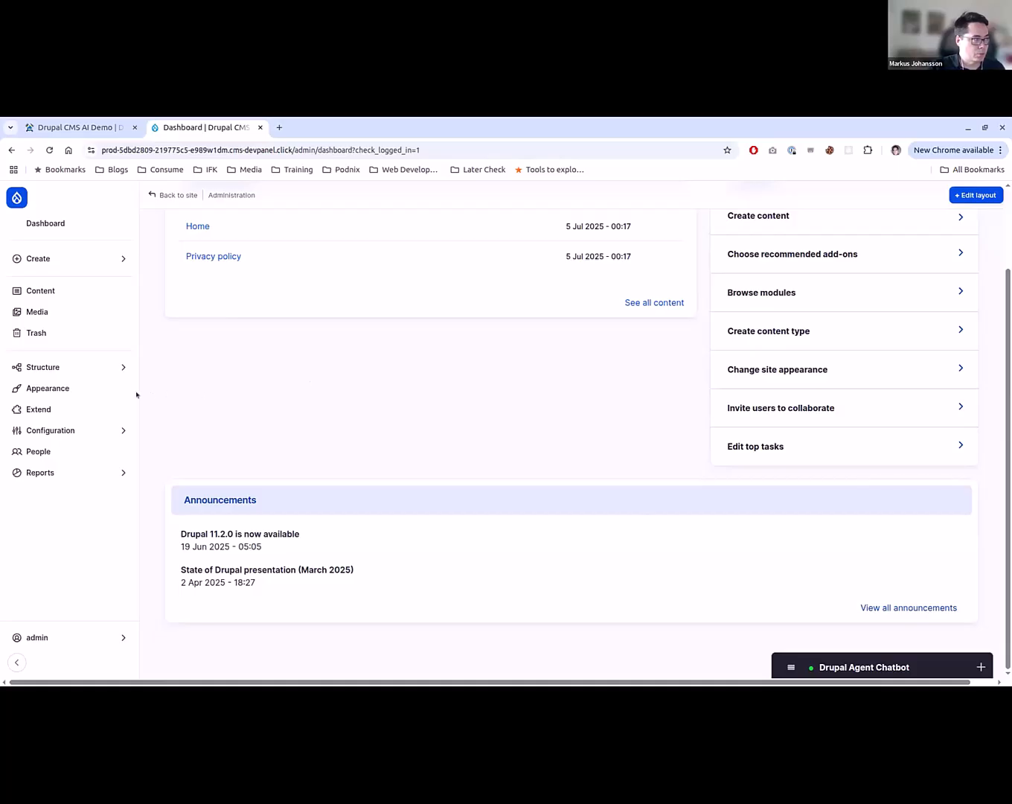
{"action": "left_click", "coordinate": [110, 410]}
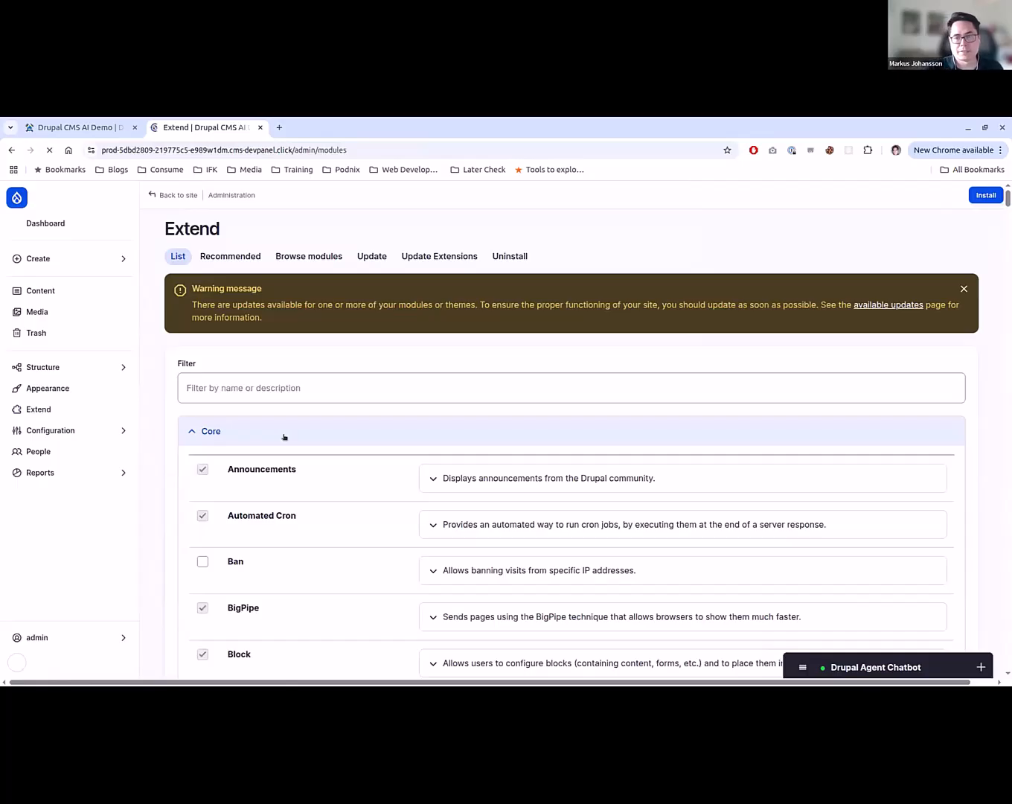
{"action": "left_click", "coordinate": [334, 379]}
{"action": "scroll", "coordinate": [468, 397], "scroll_direction": "down", "scroll_amount": 2}
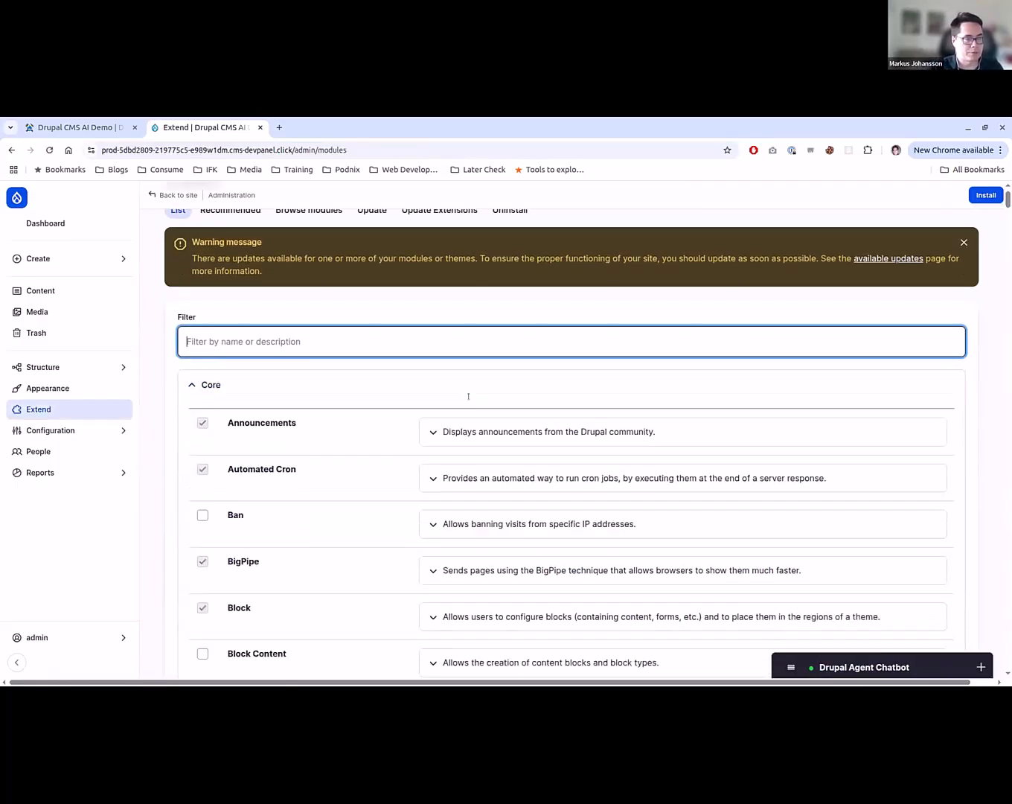
{"action": "scroll", "coordinate": [470, 401], "scroll_direction": "down", "scroll_amount": 2}
{"action": "scroll", "coordinate": [470, 401], "scroll_direction": "up", "scroll_amount": 3}
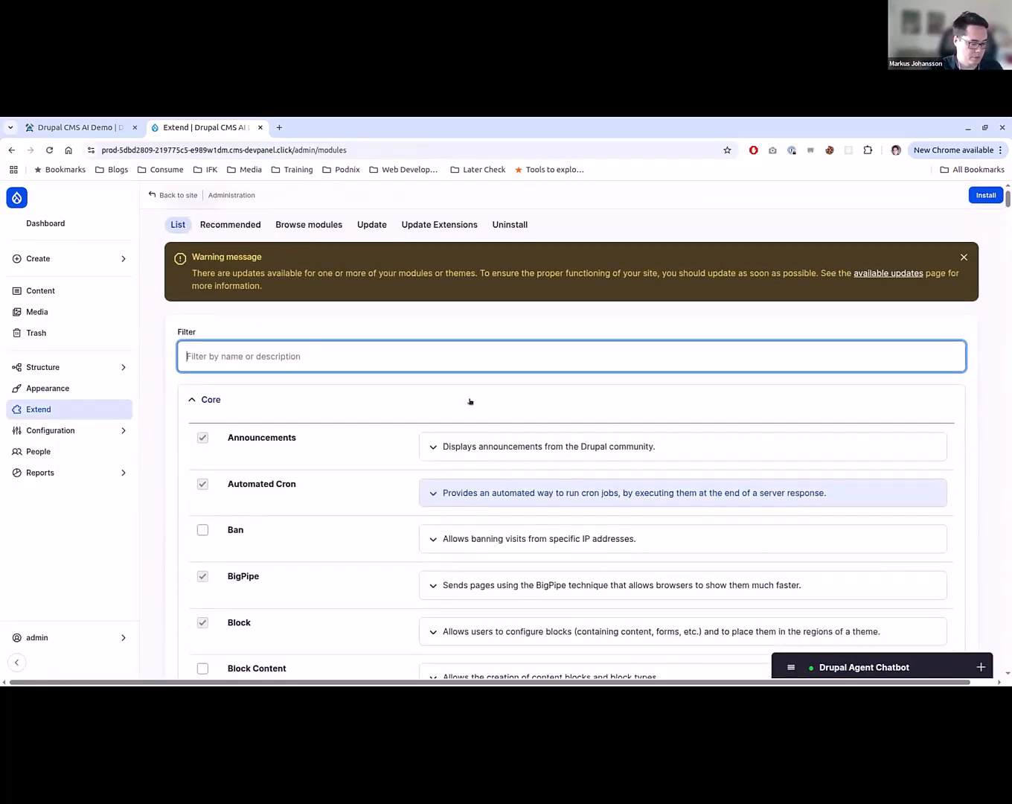
{"action": "type", "text": "ai"}
- Examine the filtered AI modules, including the experimental and provider groups, and see which ones are already installed
{"action": "scroll", "coordinate": [445, 462], "scroll_direction": "down", "scroll_amount": 3}
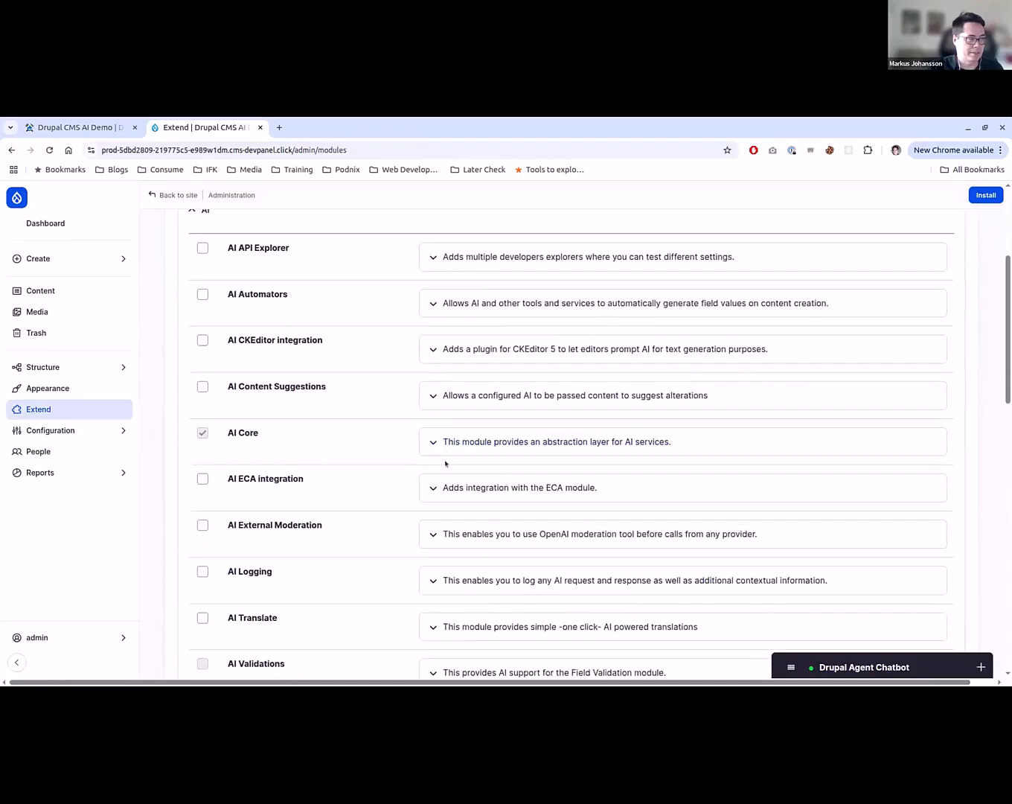
{"action": "scroll", "coordinate": [445, 463], "scroll_direction": "down", "scroll_amount": 5}
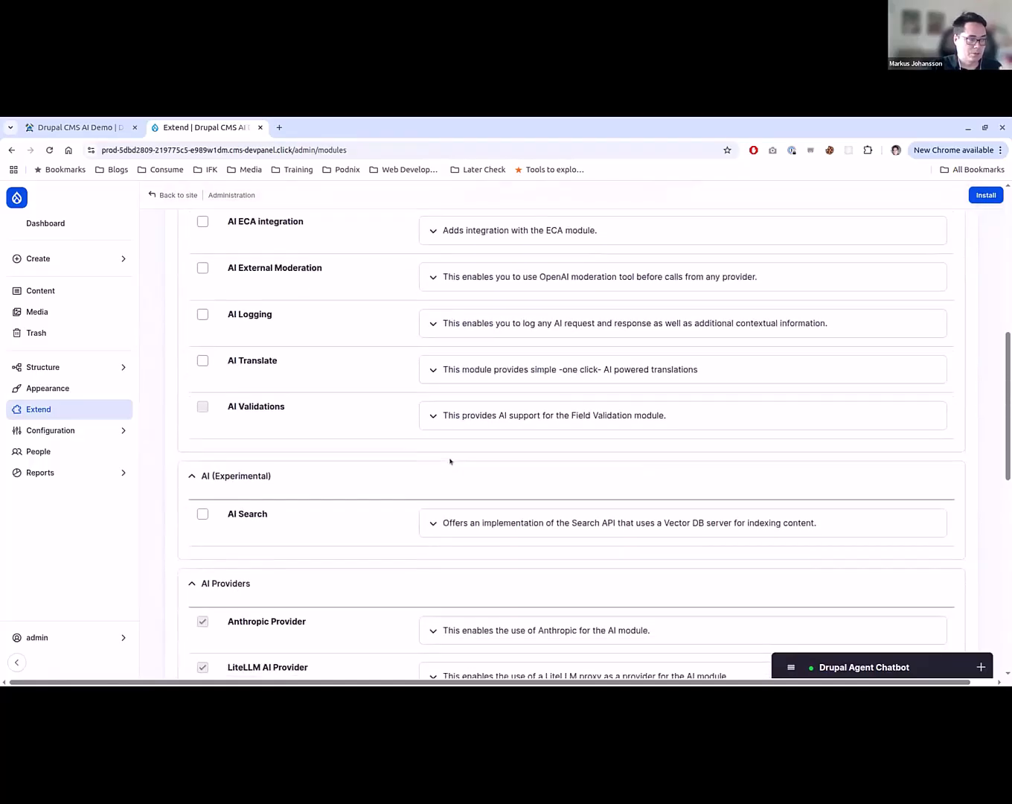
{"action": "scroll", "coordinate": [448, 462], "scroll_direction": "down", "scroll_amount": 1}
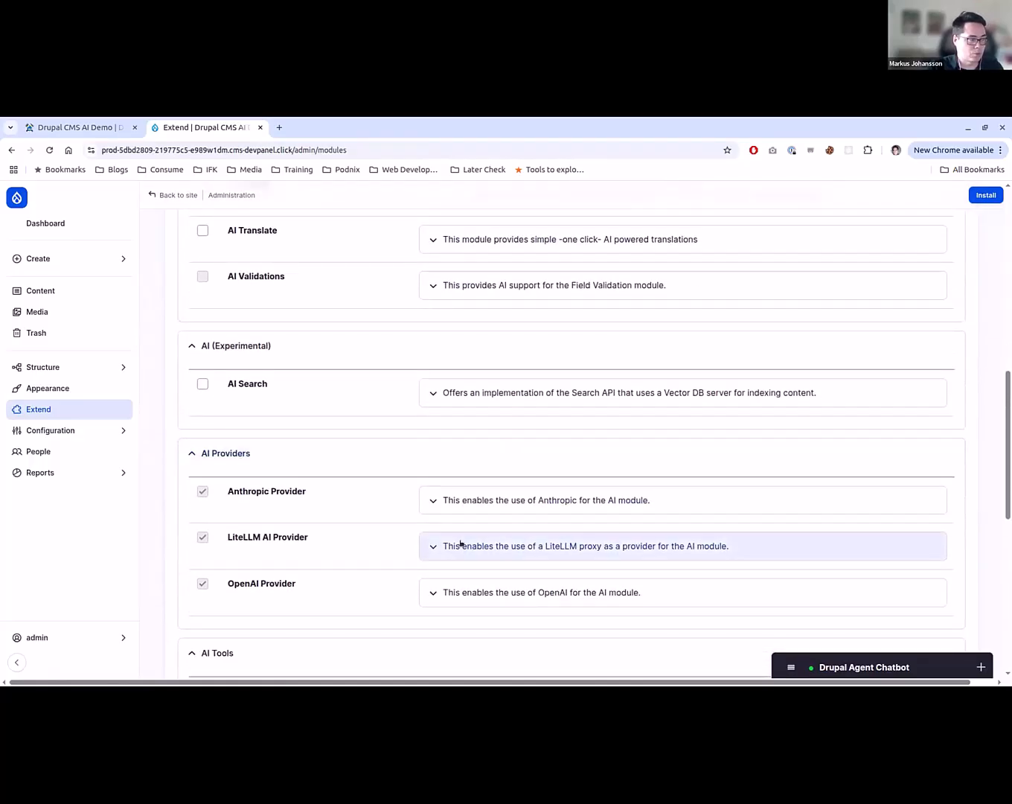
{"action": "scroll", "coordinate": [398, 577], "scroll_direction": "down", "scroll_amount": 2}
{"action": "scroll", "coordinate": [399, 579], "scroll_direction": "up", "scroll_amount": 3}
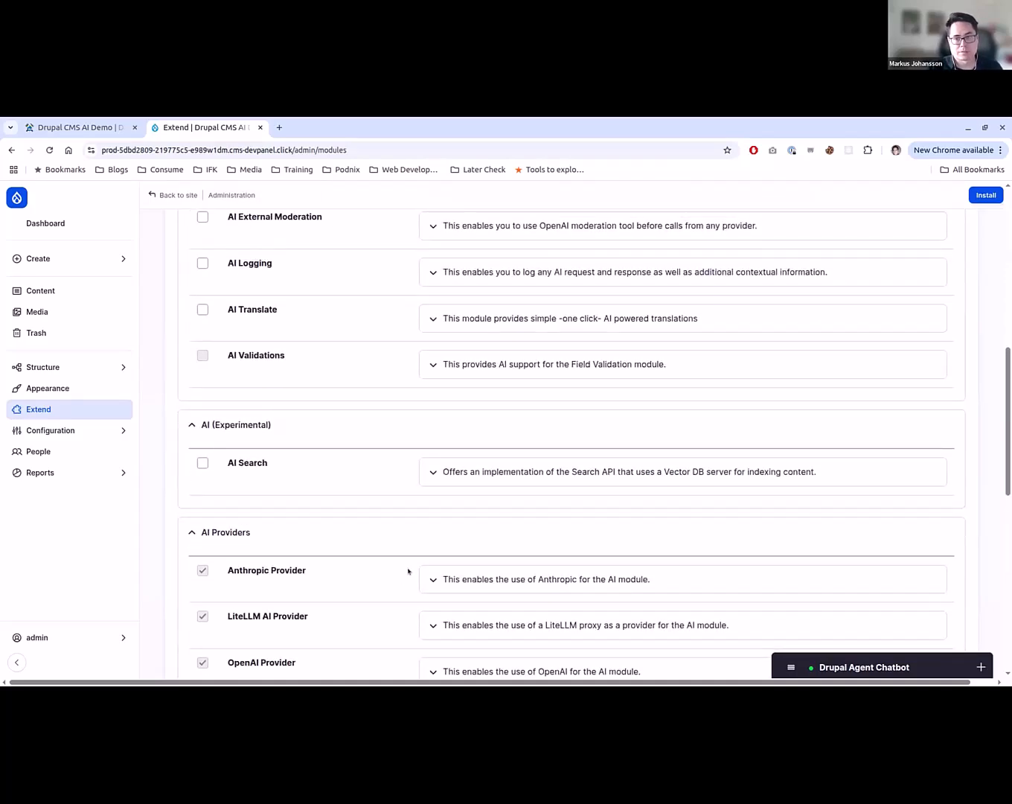
{"action": "scroll", "coordinate": [481, 529], "scroll_direction": "up", "scroll_amount": 1}
{"action": "scroll", "coordinate": [481, 528], "scroll_direction": "up", "scroll_amount": 5}
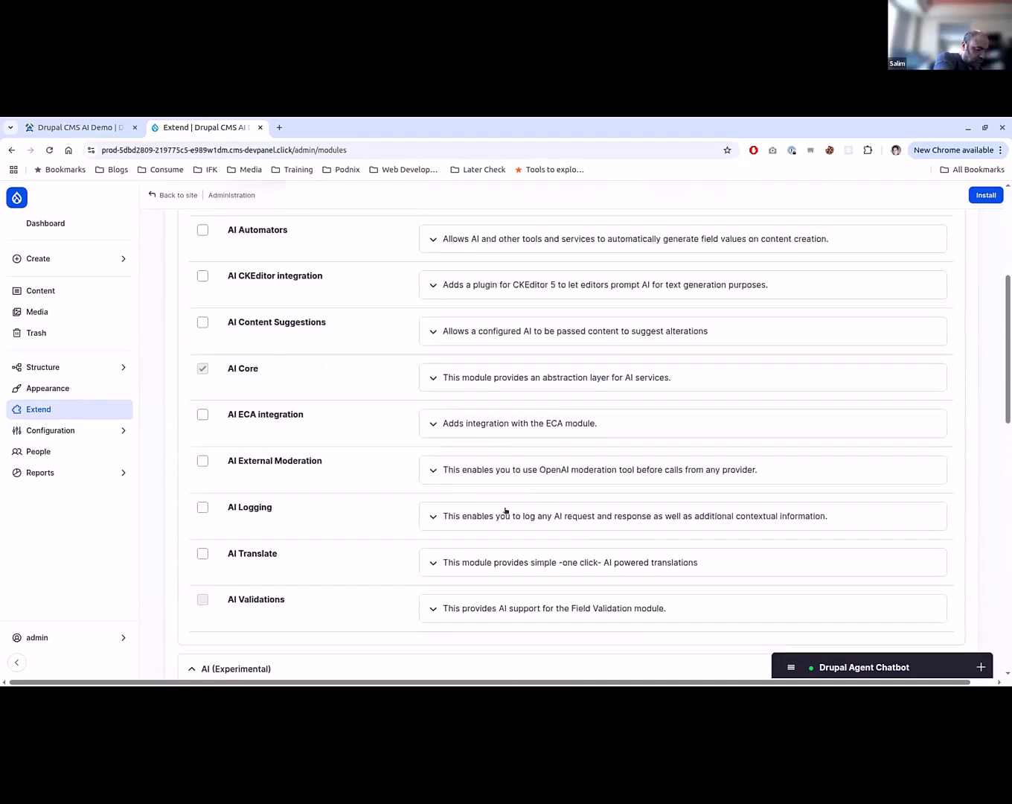
{"action": "scroll", "coordinate": [358, 595], "scroll_direction": "up", "scroll_amount": 1}
{"action": "scroll", "coordinate": [357, 596], "scroll_direction": "up", "scroll_amount": 1}
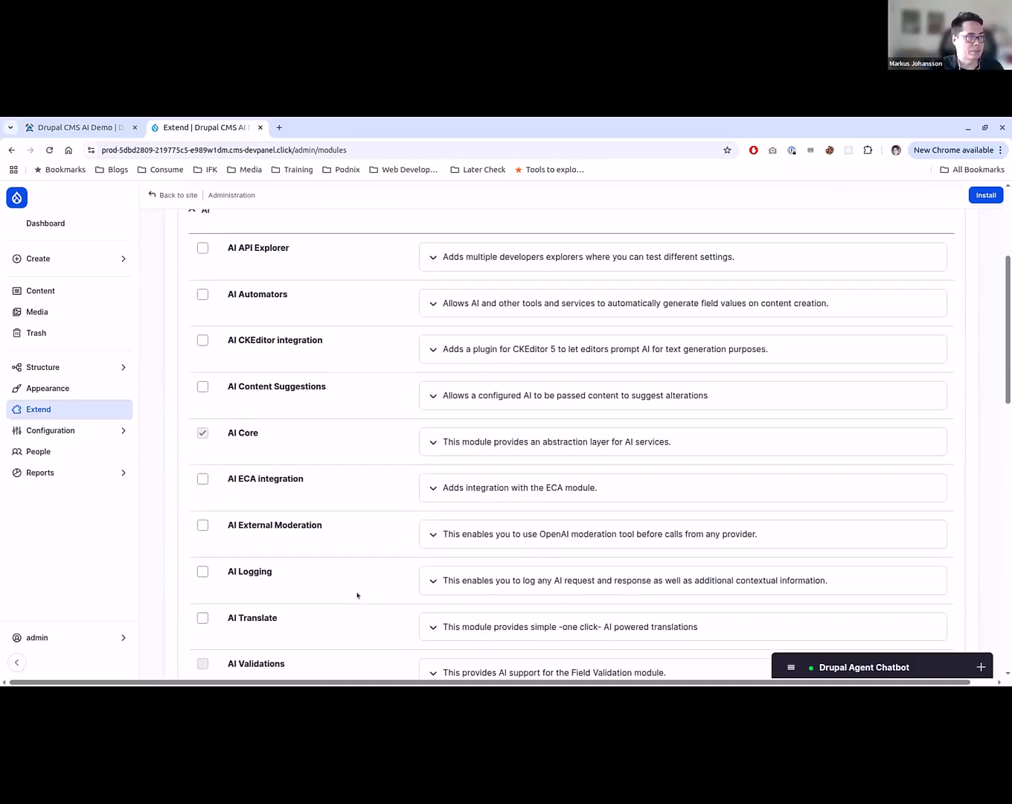
- Select the AI API Explorer module and install it
{"action": "left_click", "coordinate": [202, 249]}
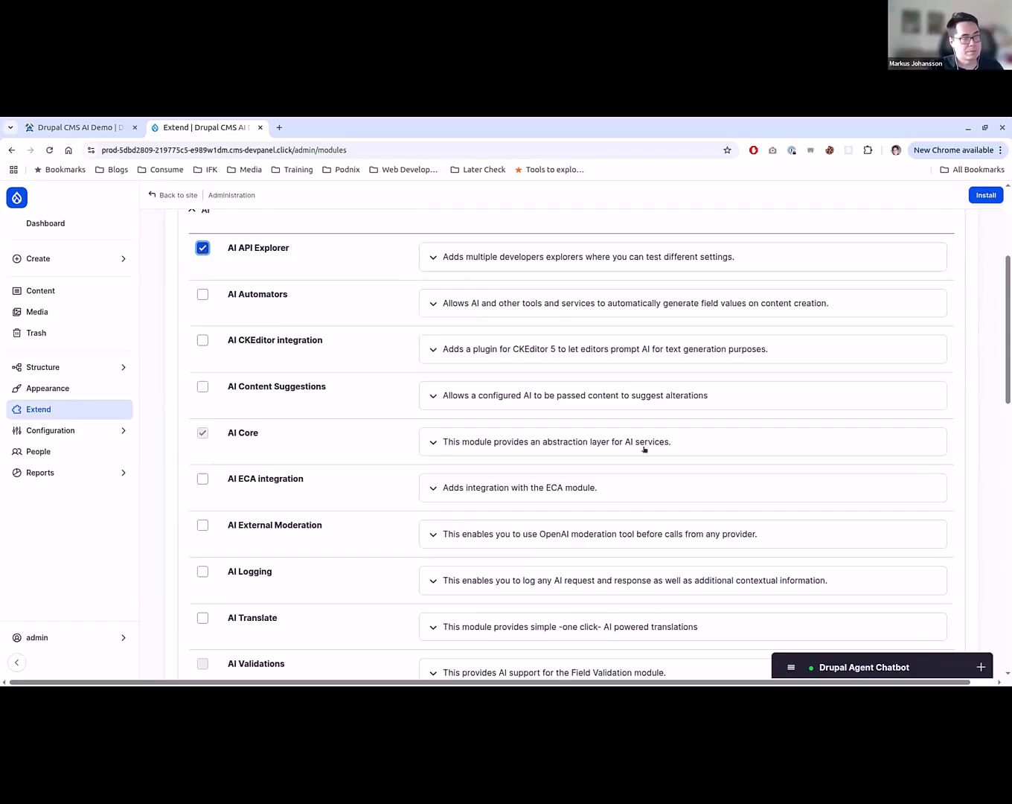
{"action": "scroll", "coordinate": [644, 448], "scroll_direction": "up", "scroll_amount": 2}
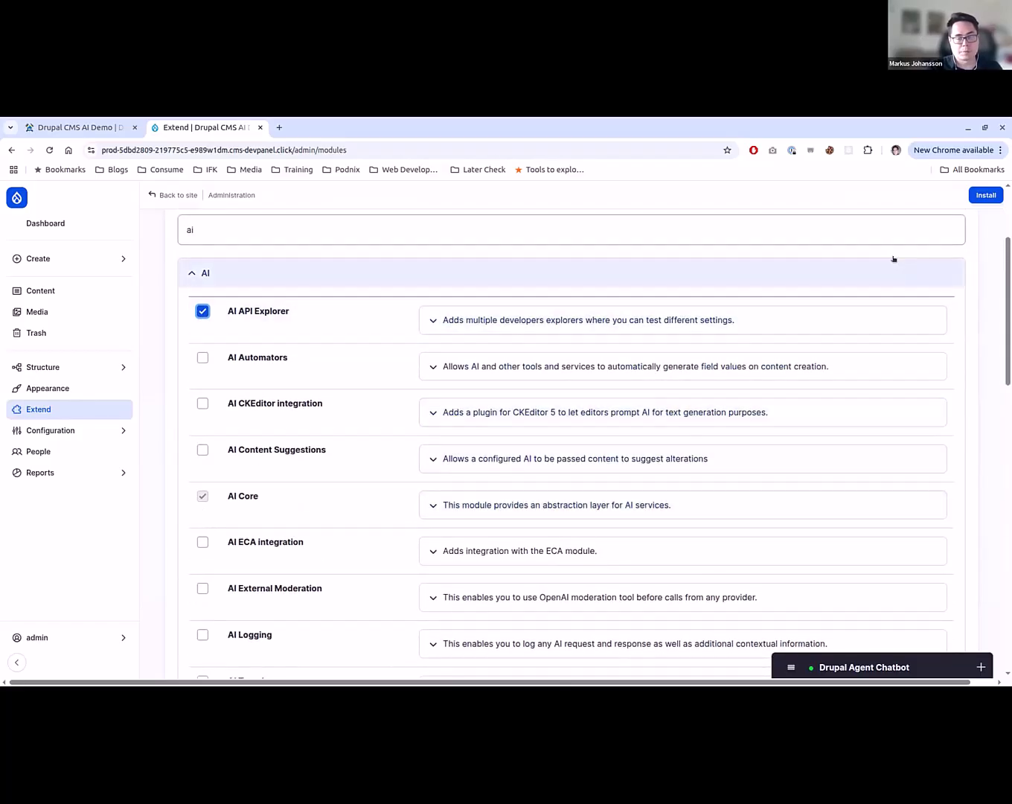
{"action": "left_click", "coordinate": [980, 193]}
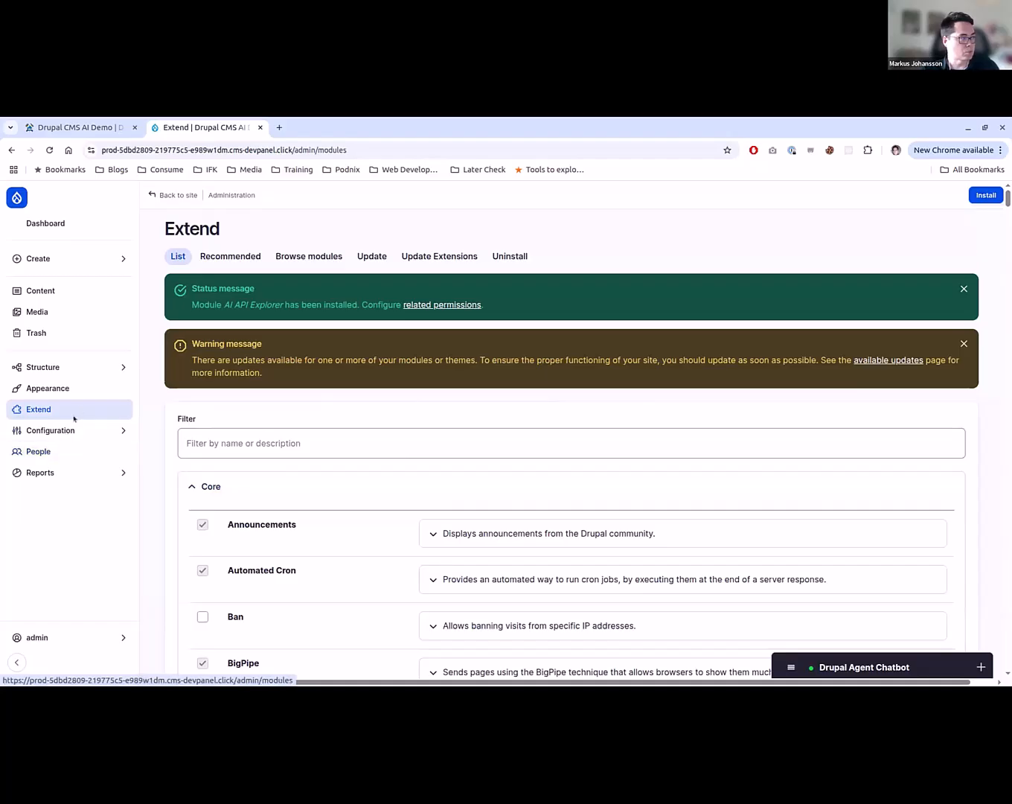
- Open the AI API Explorer overview from the site's AI configuration
{"action": "left_click", "coordinate": [98, 426]}
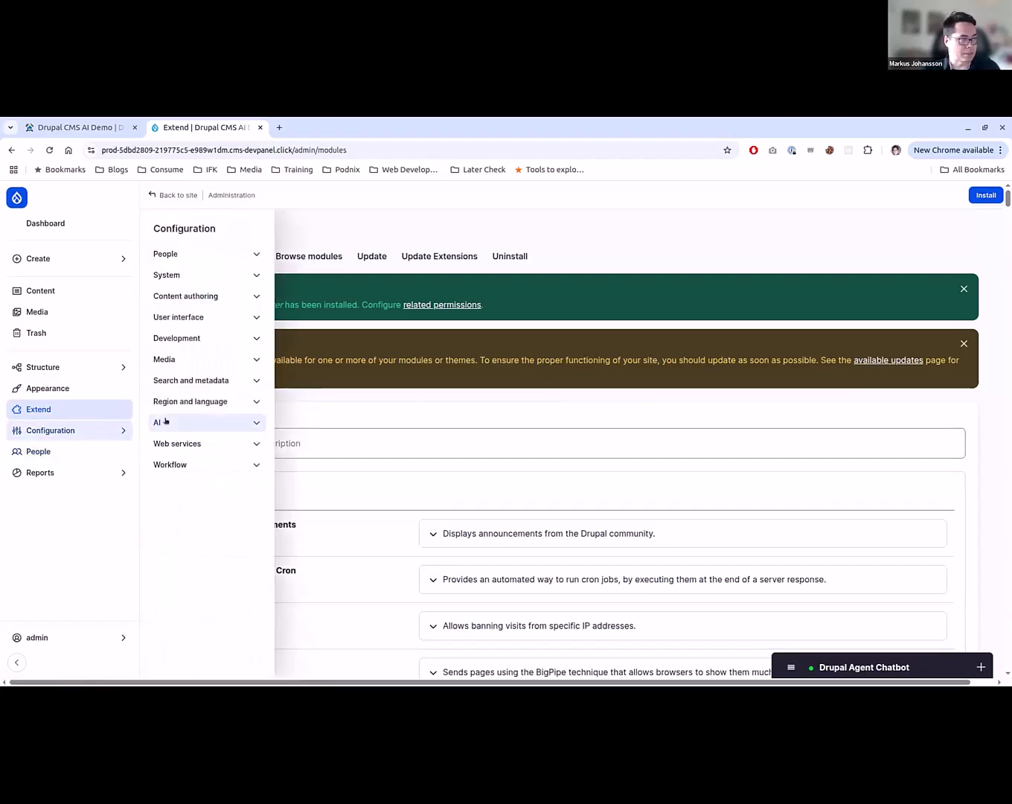
{"action": "left_click", "coordinate": [169, 422]}
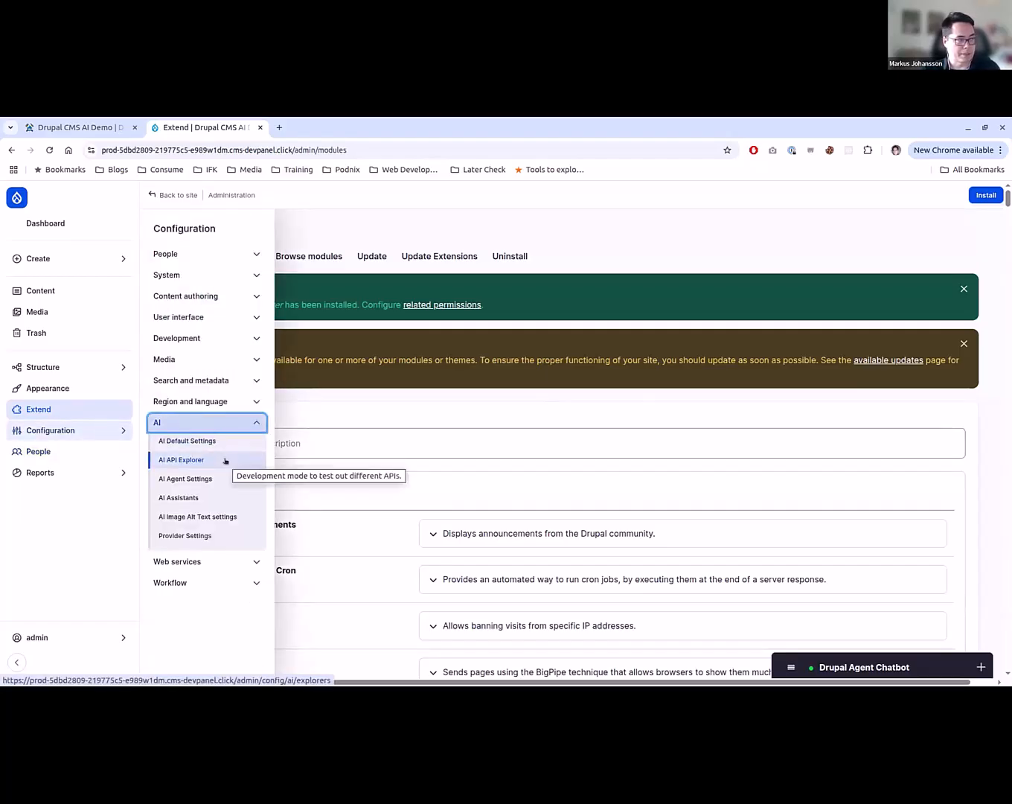
{"action": "left_click", "coordinate": [225, 461]}
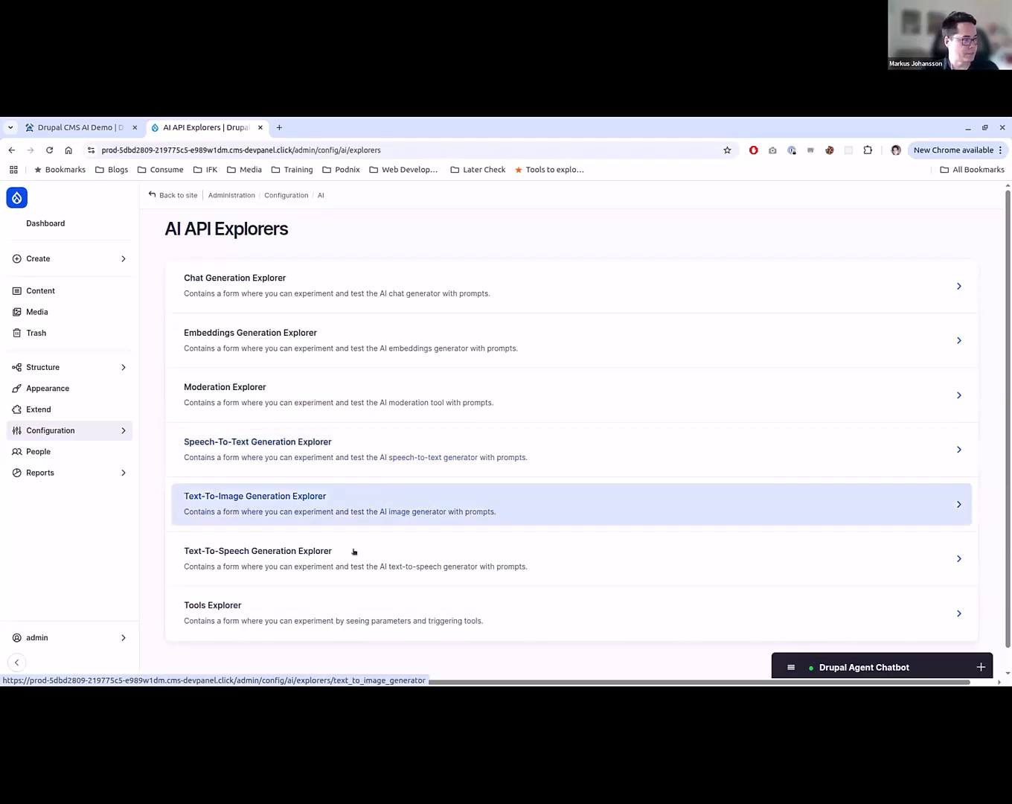
- Check the provider and model settings of the Text-To-Speech Generation Explorer, and return to the explorer overview
{"action": "left_click", "coordinate": [412, 562]}
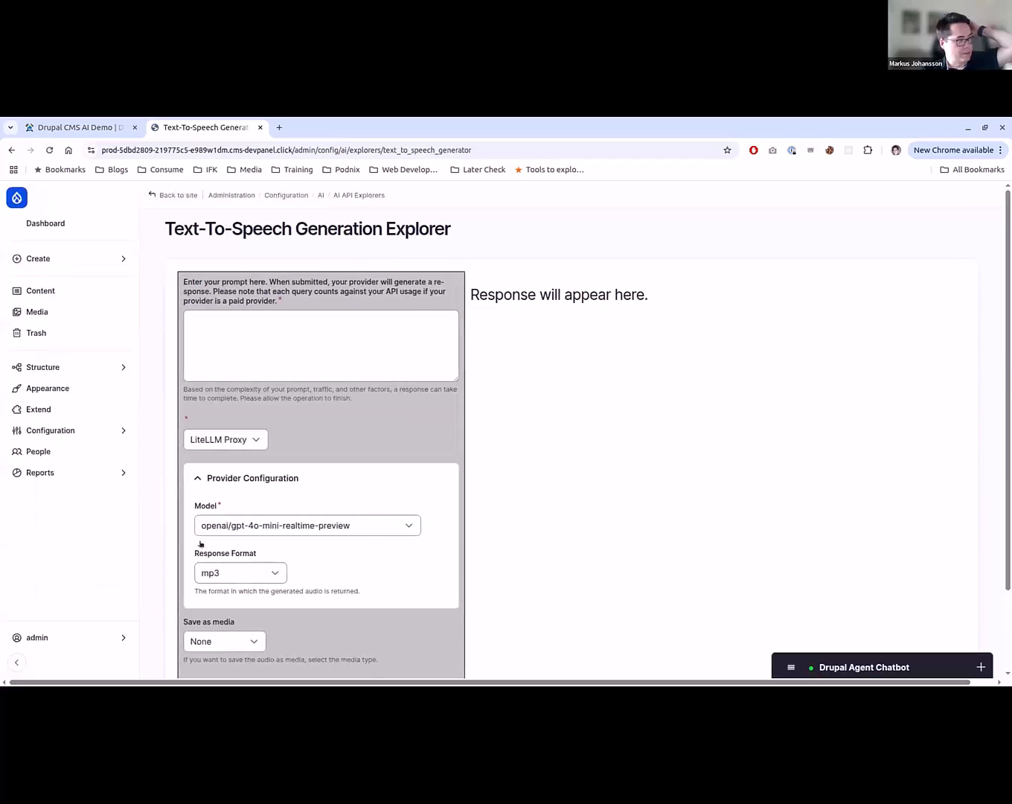
{"action": "left_click", "coordinate": [309, 526]}
{"action": "left_click", "coordinate": [308, 524]}
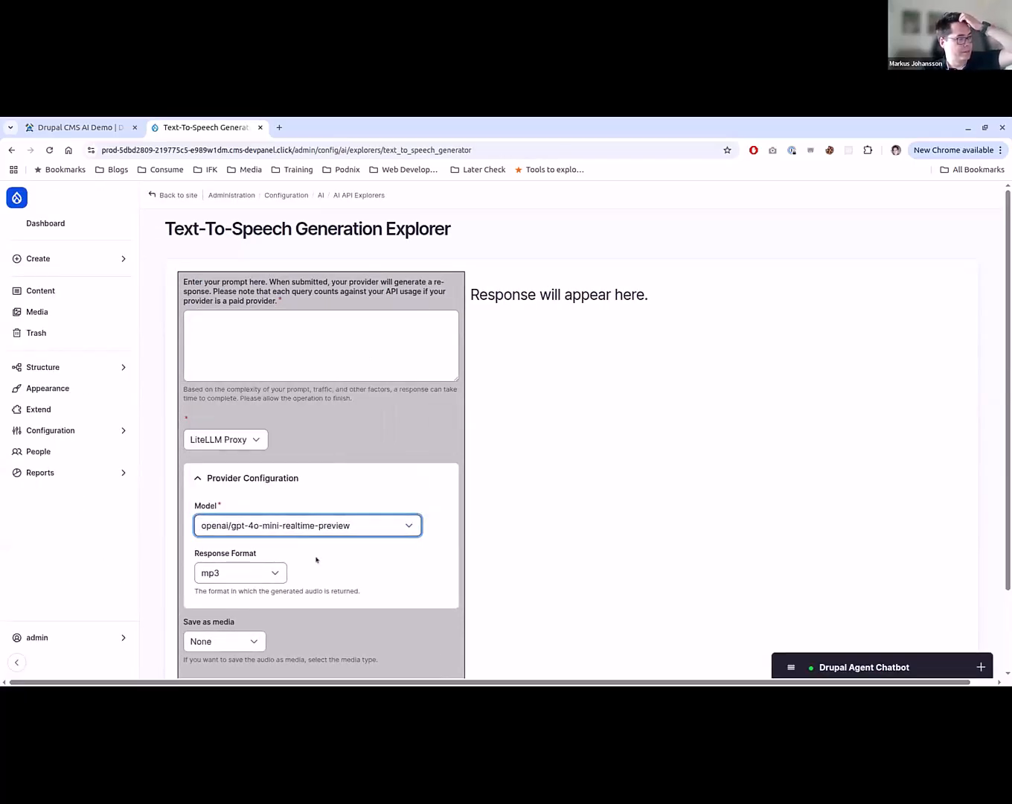
{"action": "scroll", "coordinate": [316, 556], "scroll_direction": "down", "scroll_amount": 1}
{"action": "key", "text": "alt+Left"}
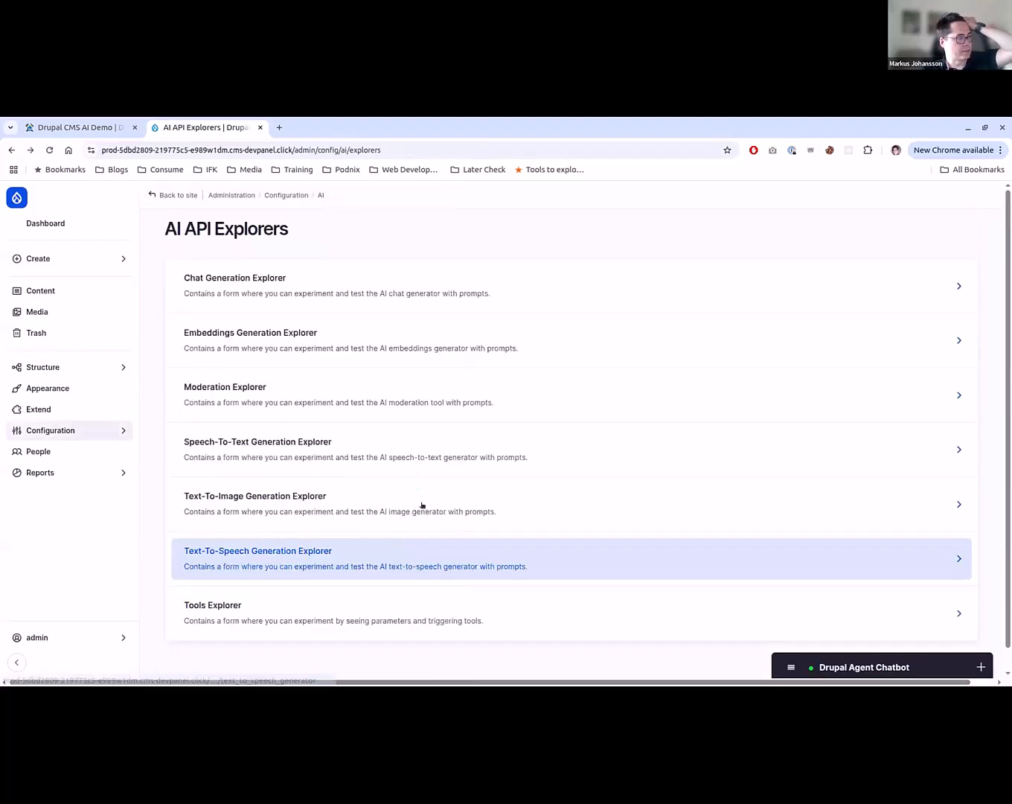
- Open the Chat Generation Explorer and send the message "hello there" to the AI
{"action": "left_click", "coordinate": [420, 299]}
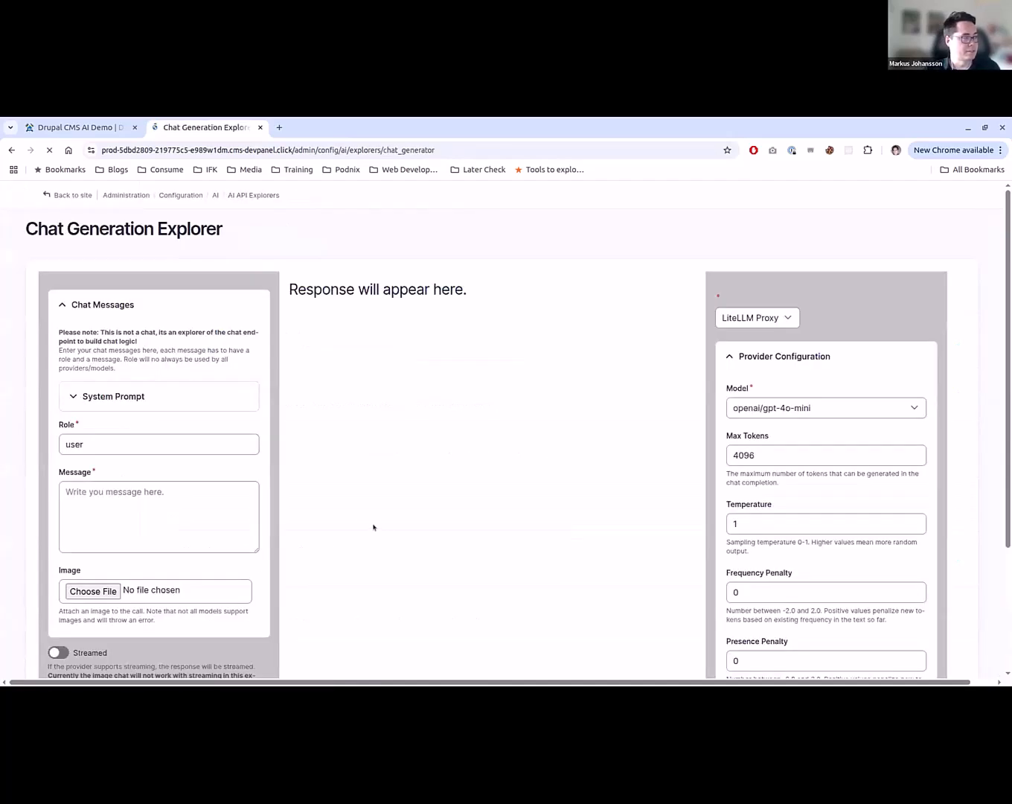
{"action": "left_click", "coordinate": [231, 501]}
{"action": "type", "text": "test"}
{"action": "scroll", "coordinate": [503, 503], "scroll_direction": "down", "scroll_amount": 3}
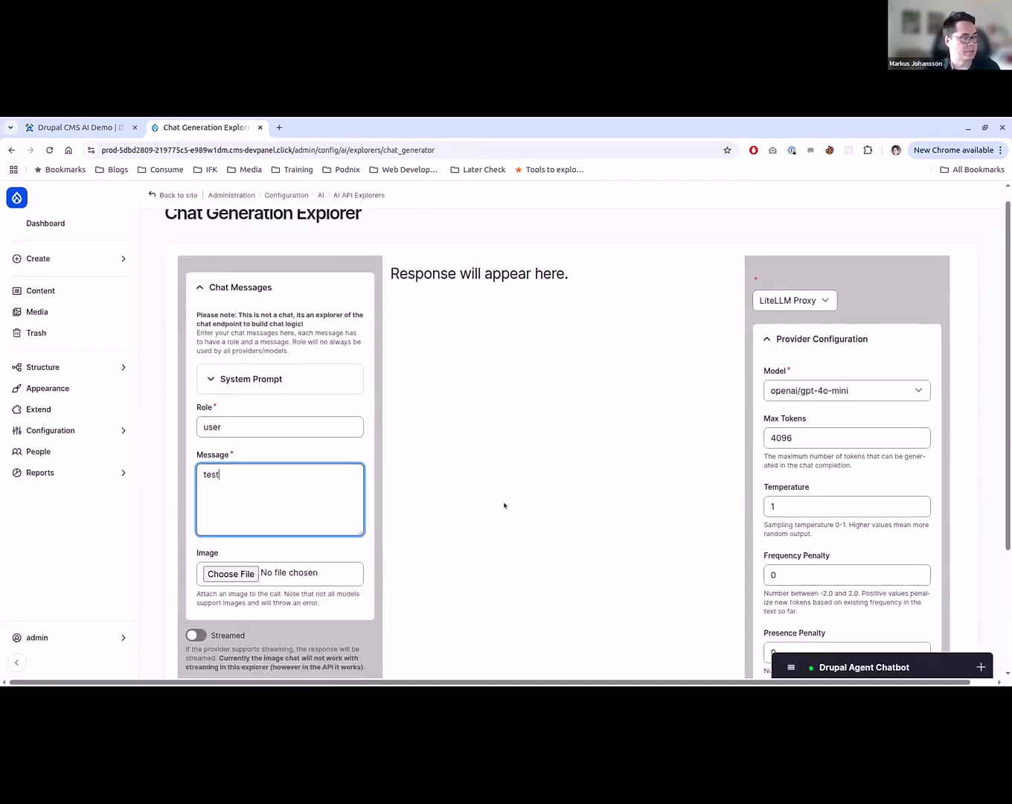
{"action": "scroll", "coordinate": [271, 581], "scroll_direction": "up", "scroll_amount": 1}
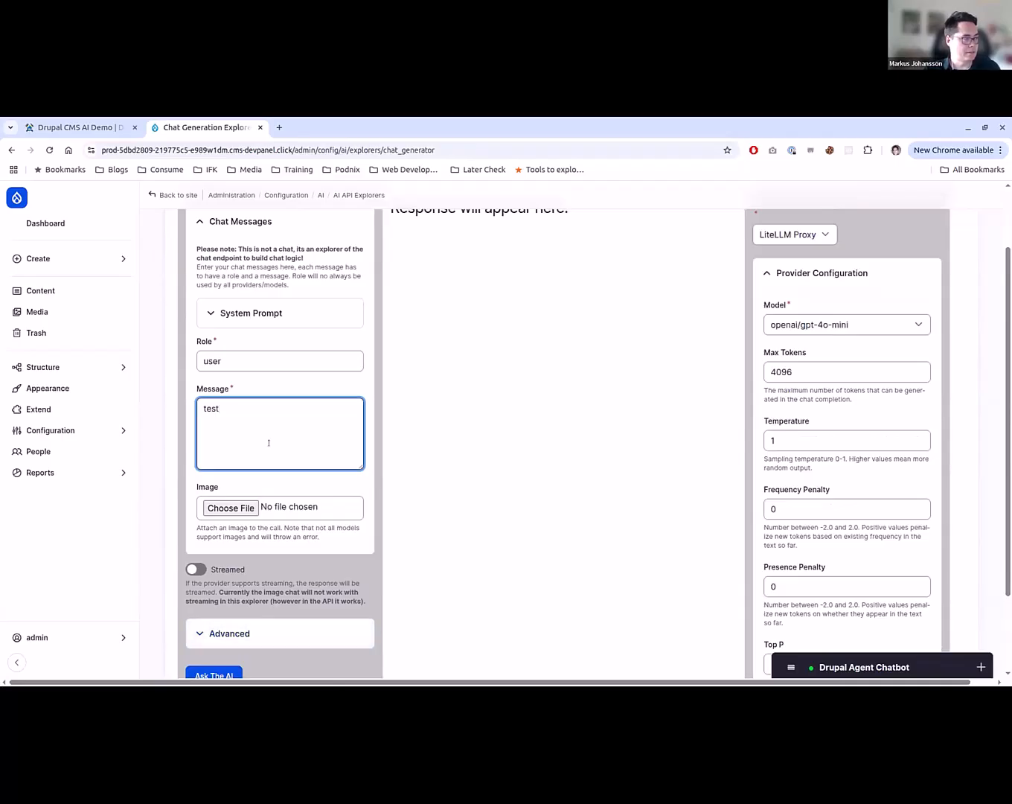
{"action": "key", "text": "ctrl+a"}
{"action": "type", "text": "hello t"}
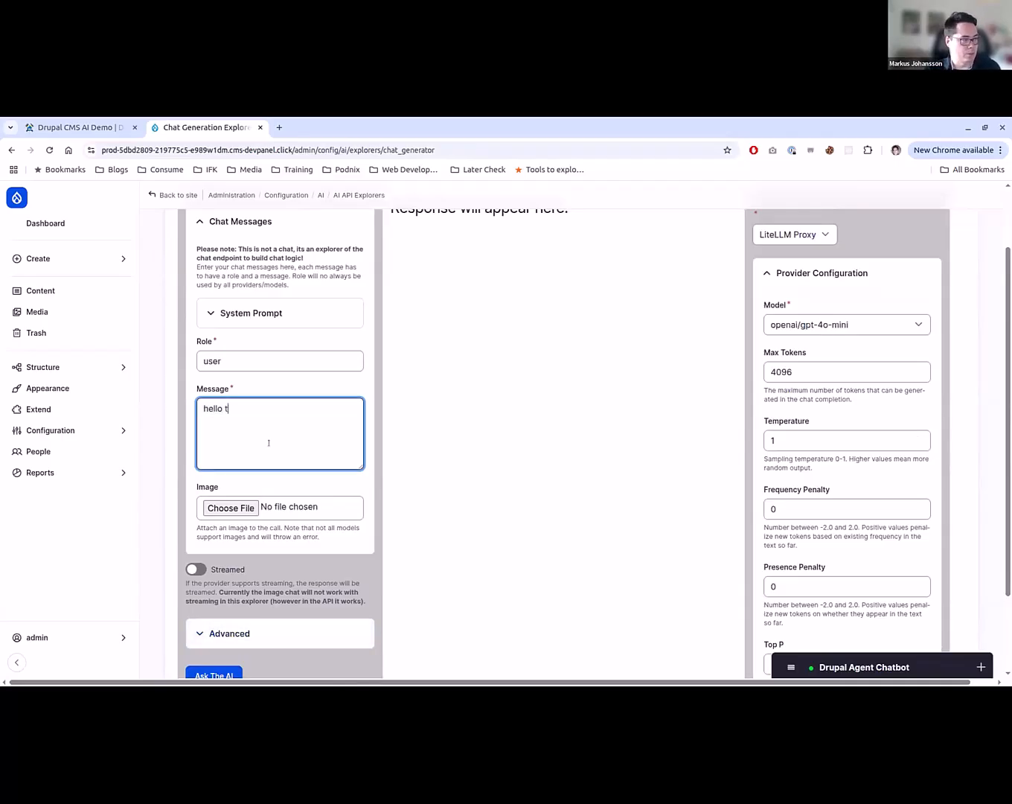
{"action": "type", "text": "here"}
{"action": "left_click", "coordinate": [215, 673]}
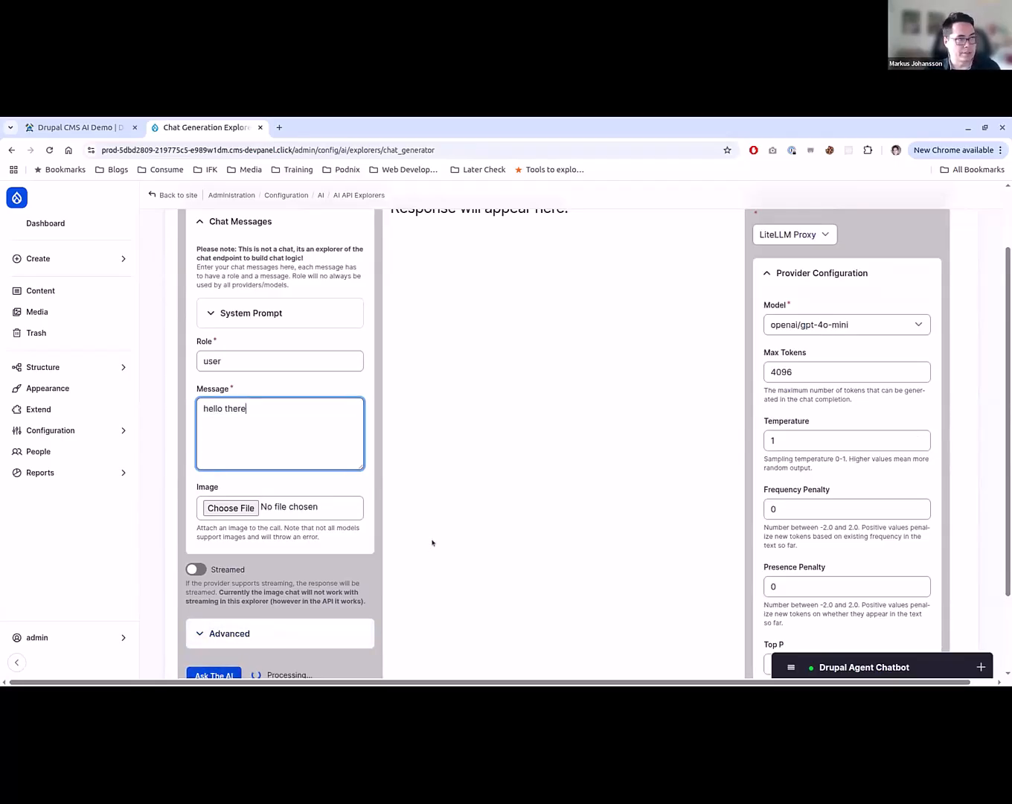
- Read the assistant's chat response and look through the models available from the LiteLLM Proxy provider, keeping the current one
{"action": "scroll", "coordinate": [484, 497], "scroll_direction": "up", "scroll_amount": 1}
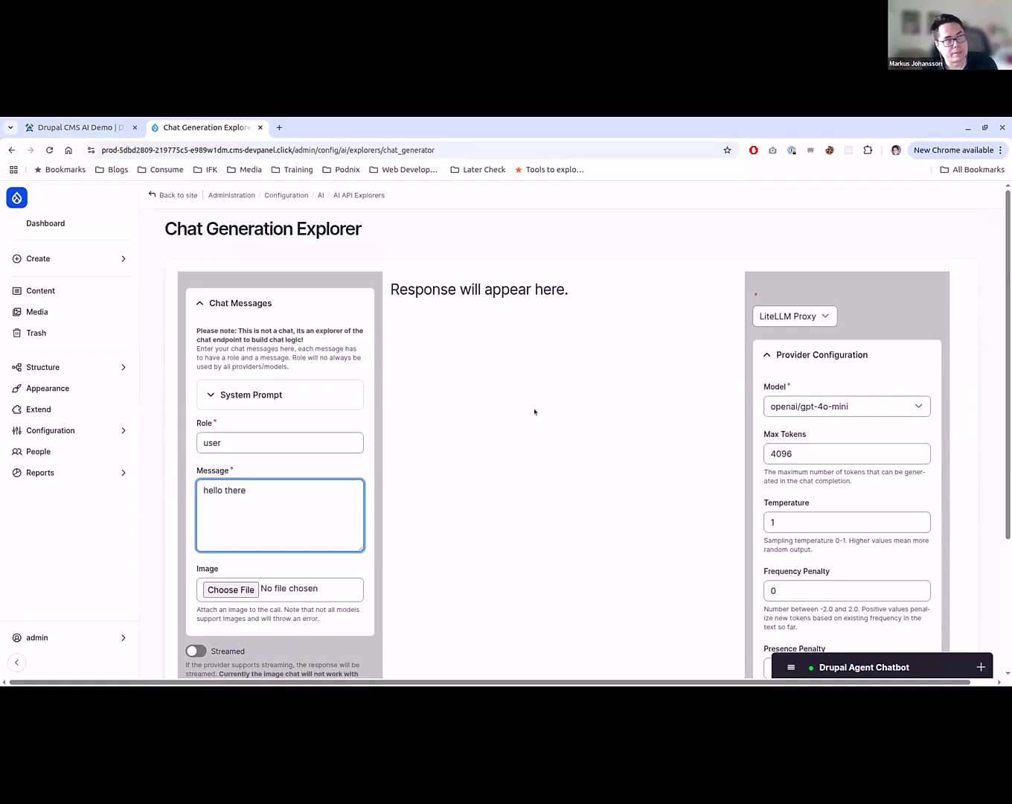
{"action": "scroll", "coordinate": [535, 411], "scroll_direction": "up", "scroll_amount": 1}
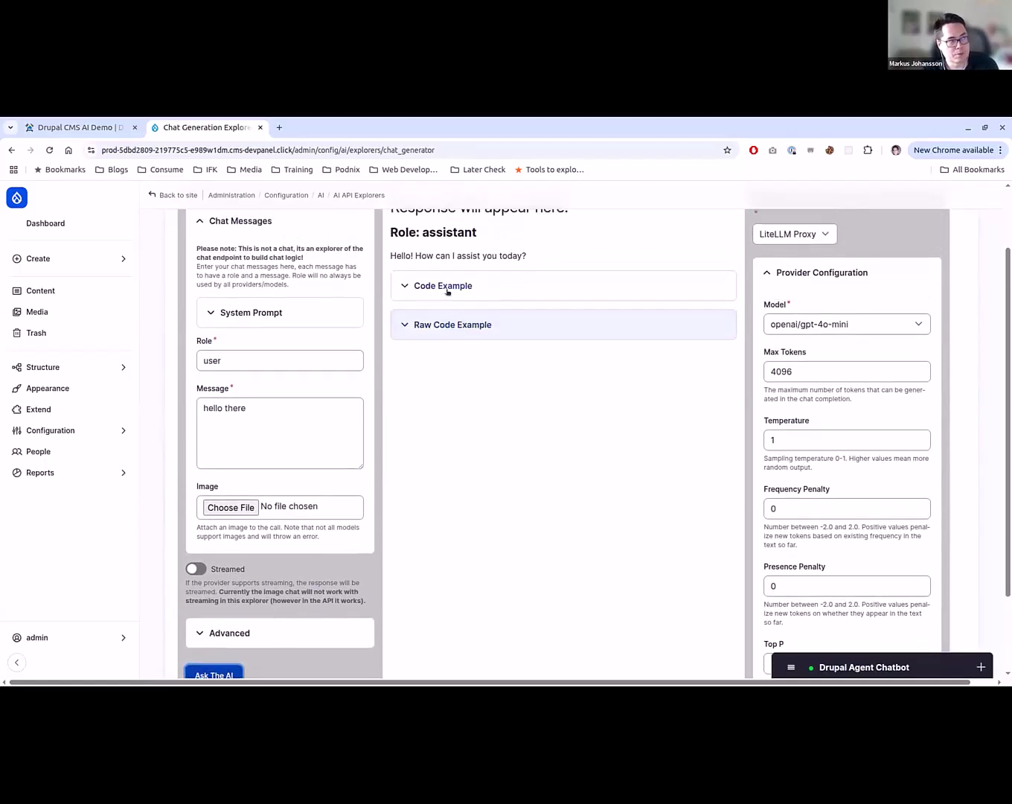
{"action": "left_click_drag", "start_coordinate": [394, 257], "coordinate": [637, 259]}
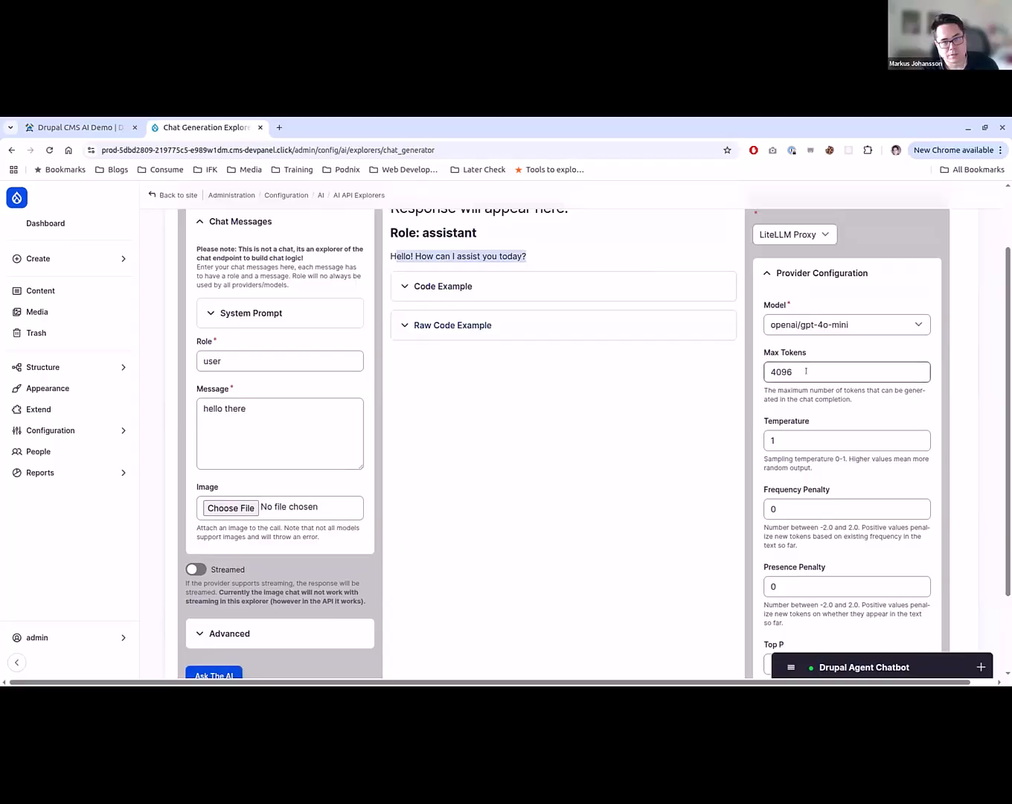
{"action": "left_click", "coordinate": [846, 326]}
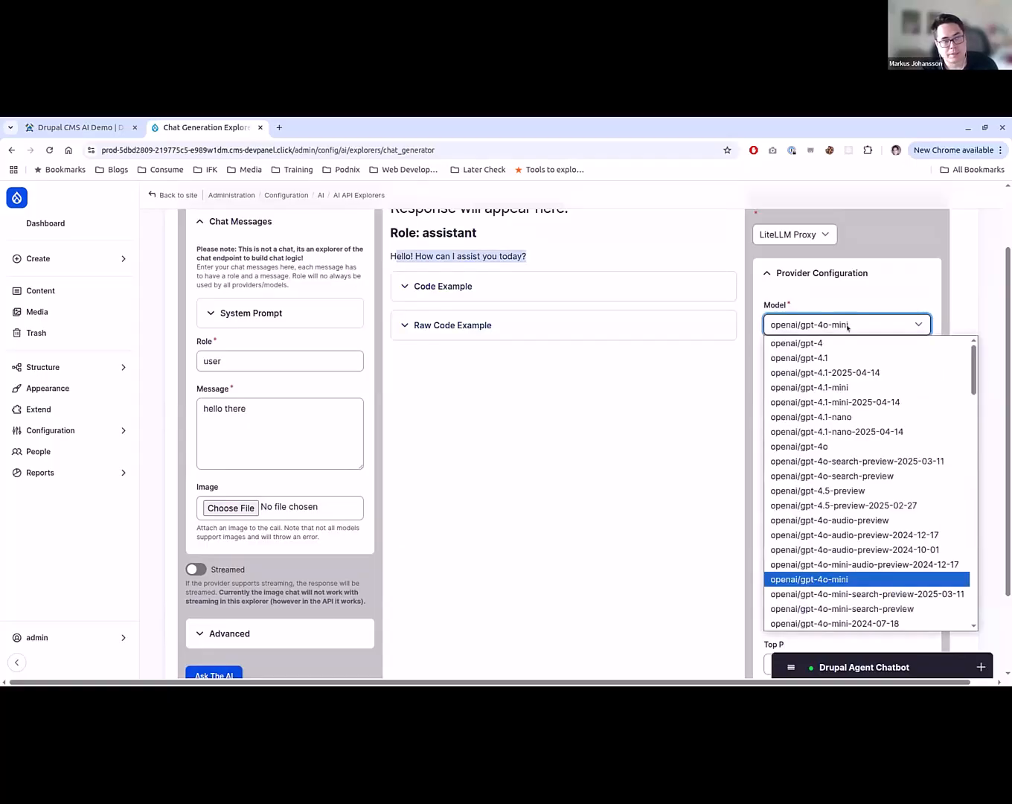
{"action": "left_click", "coordinate": [847, 327]}
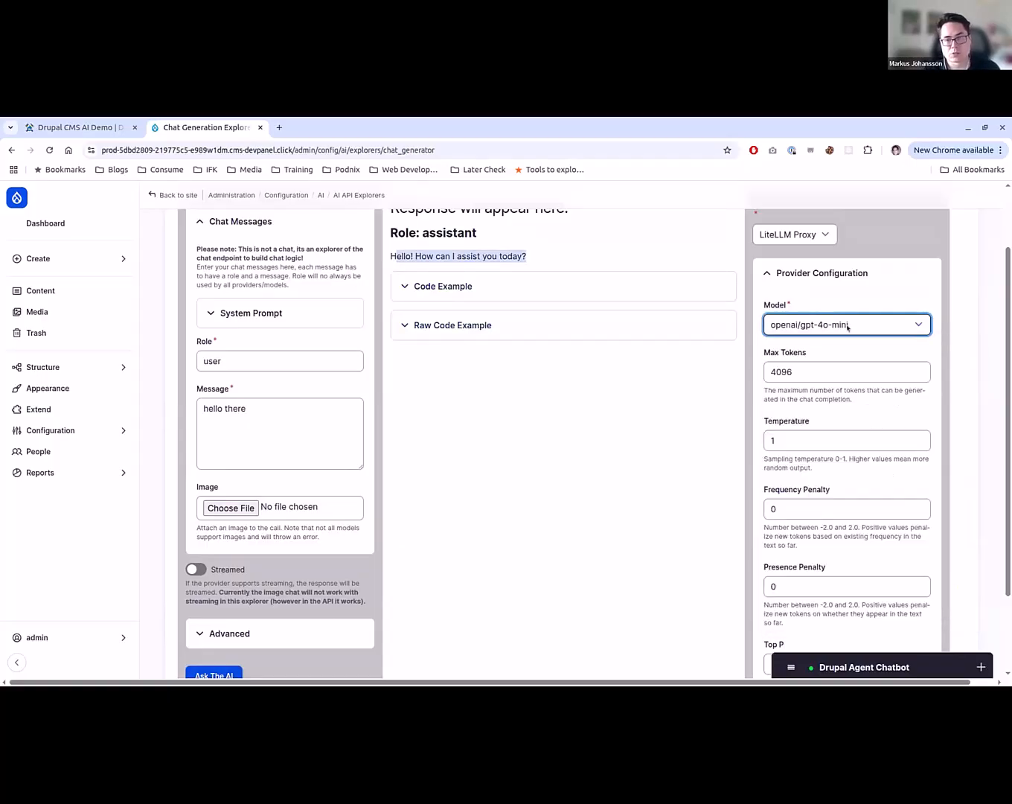
- Expand the code example generated for the chat response and read through its PHP code
{"action": "scroll", "coordinate": [516, 529], "scroll_direction": "up", "scroll_amount": 2}
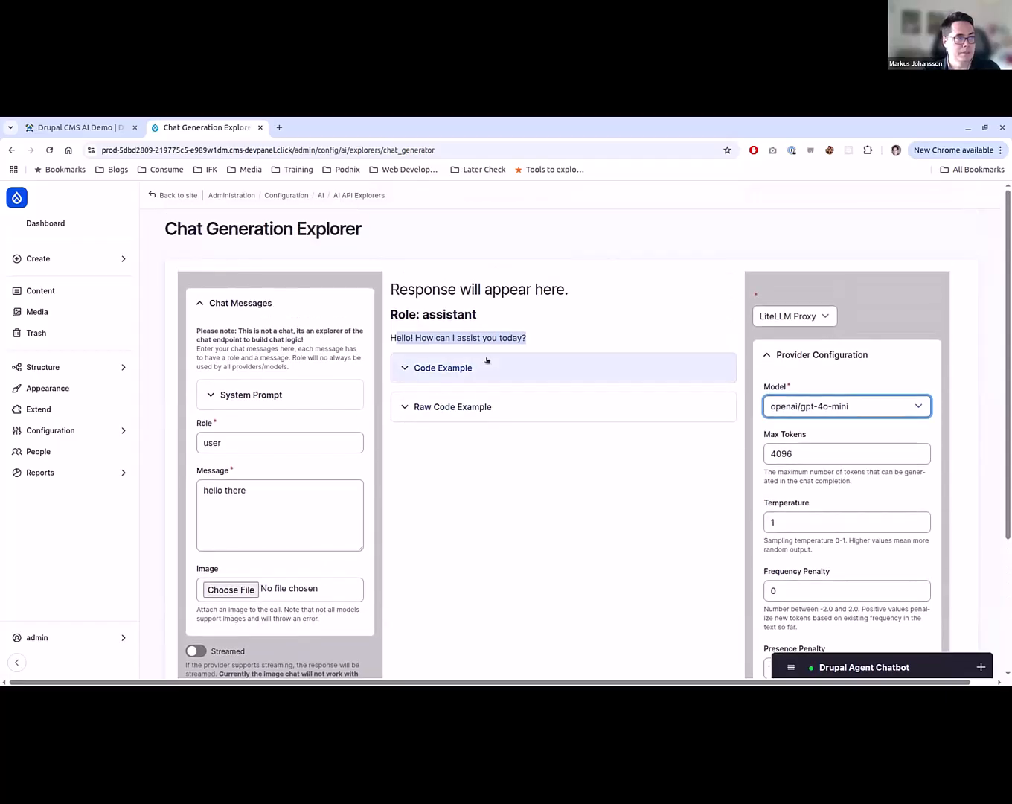
{"action": "left_click", "coordinate": [487, 367]}
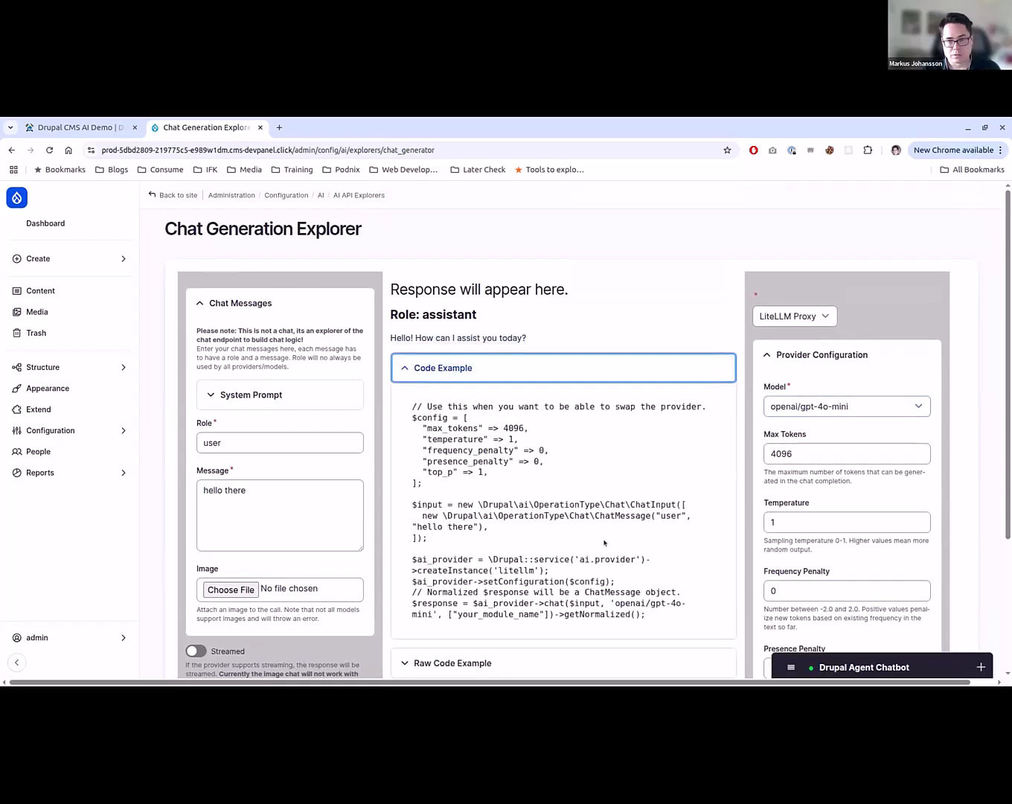
{"action": "scroll", "coordinate": [604, 542], "scroll_direction": "down", "scroll_amount": 3}
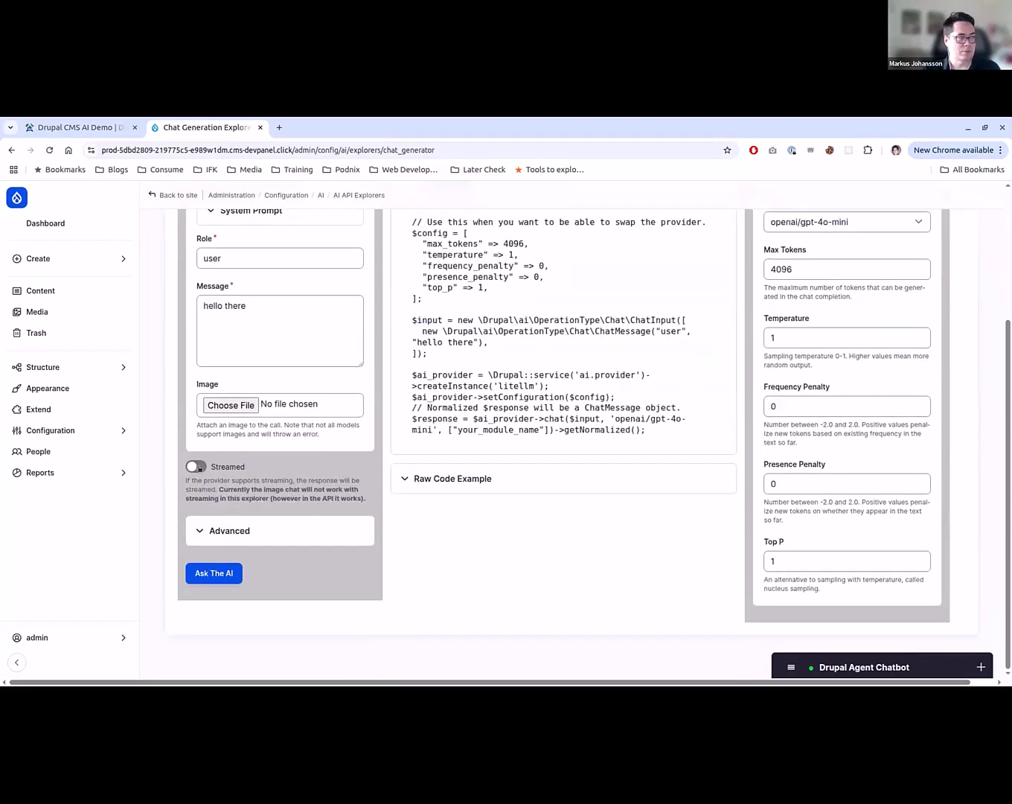
- Check the Streamed option of the chat form and expand the advanced JSON Schema/Structured Output section to look at its field
{"action": "left_click", "coordinate": [196, 467]}
{"action": "left_click", "coordinate": [196, 467]}
{"action": "left_click", "coordinate": [237, 533]}
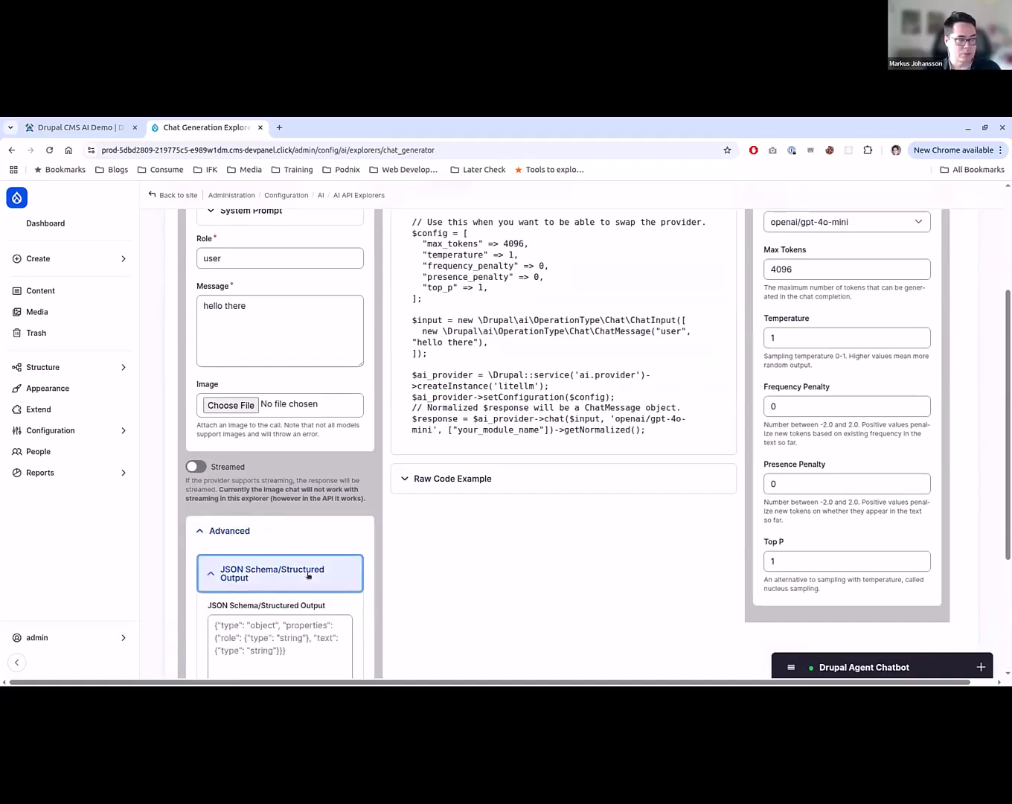
{"action": "scroll", "coordinate": [309, 575], "scroll_direction": "down", "scroll_amount": 1}
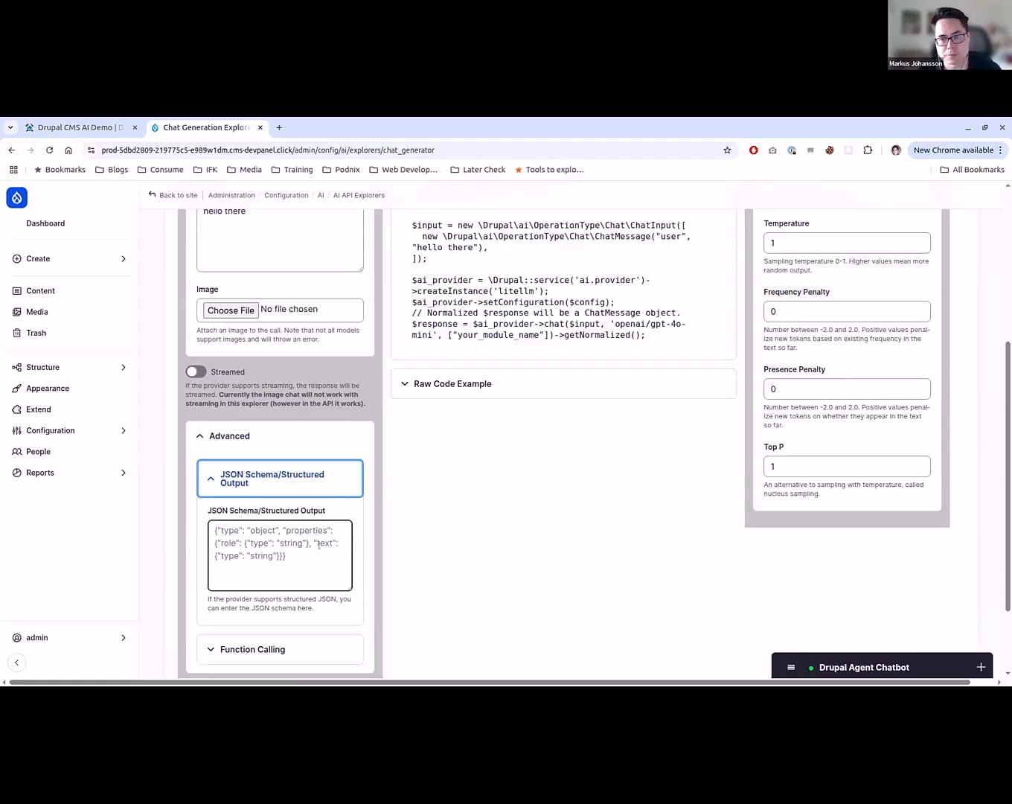
{"action": "scroll", "coordinate": [320, 544], "scroll_direction": "up", "scroll_amount": 3}
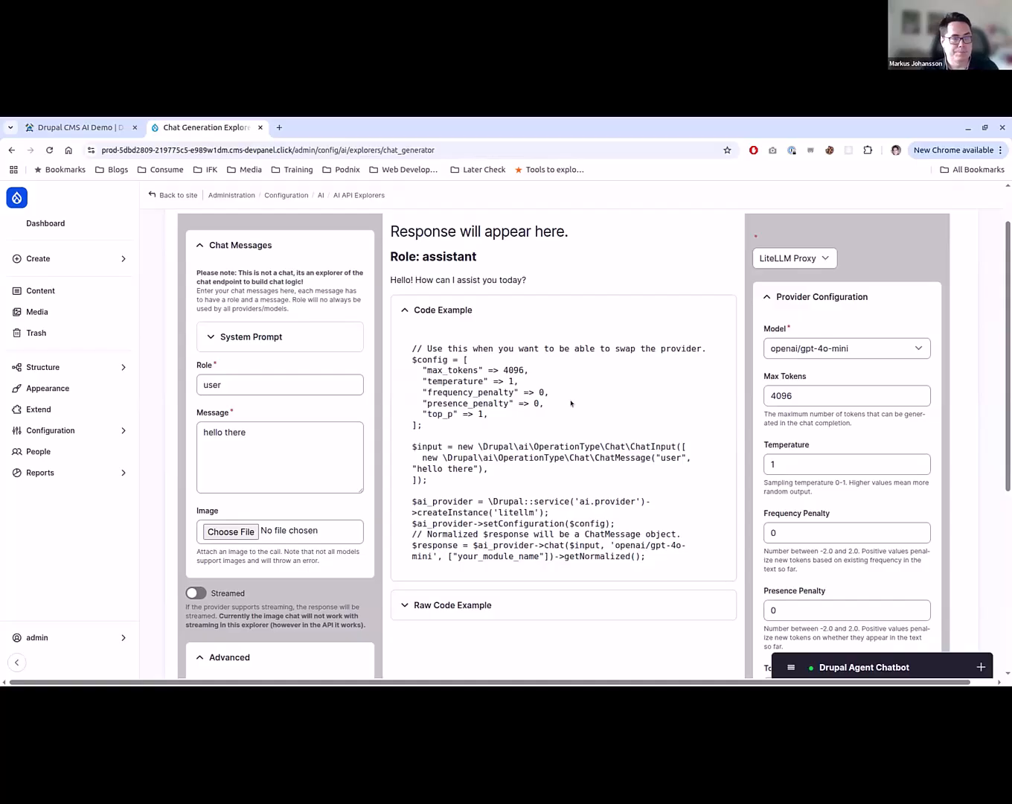
{"action": "scroll", "coordinate": [571, 402], "scroll_direction": "down", "scroll_amount": 2}
{"action": "scroll", "coordinate": [570, 418], "scroll_direction": "up", "scroll_amount": 1}
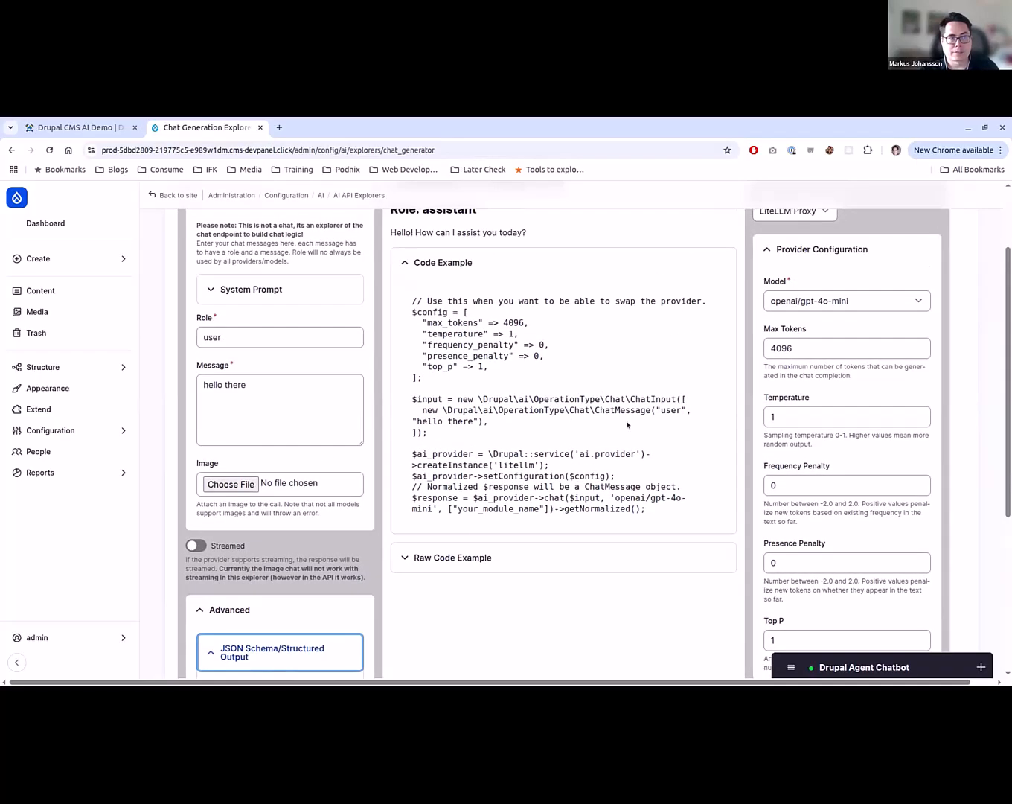
- Change the chat model in the provider configuration to anthropic/claude-3-7-sonnet-latest
{"action": "left_click", "coordinate": [854, 299]}
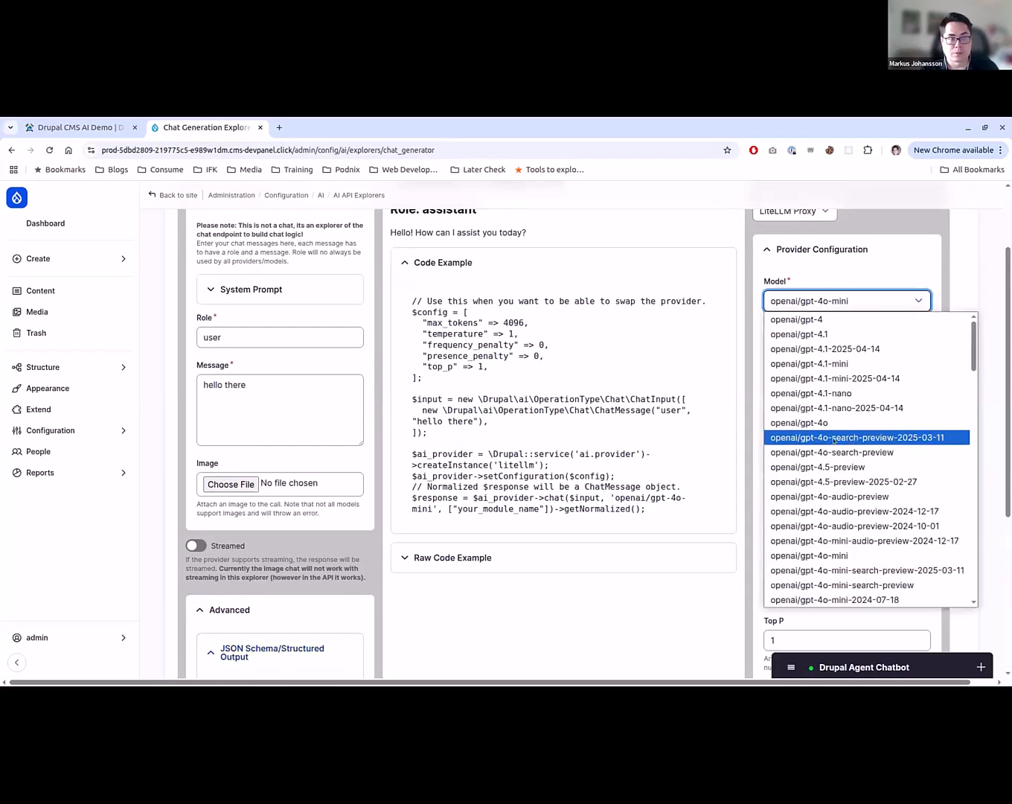
{"action": "scroll", "coordinate": [832, 439], "scroll_direction": "down", "scroll_amount": 12}
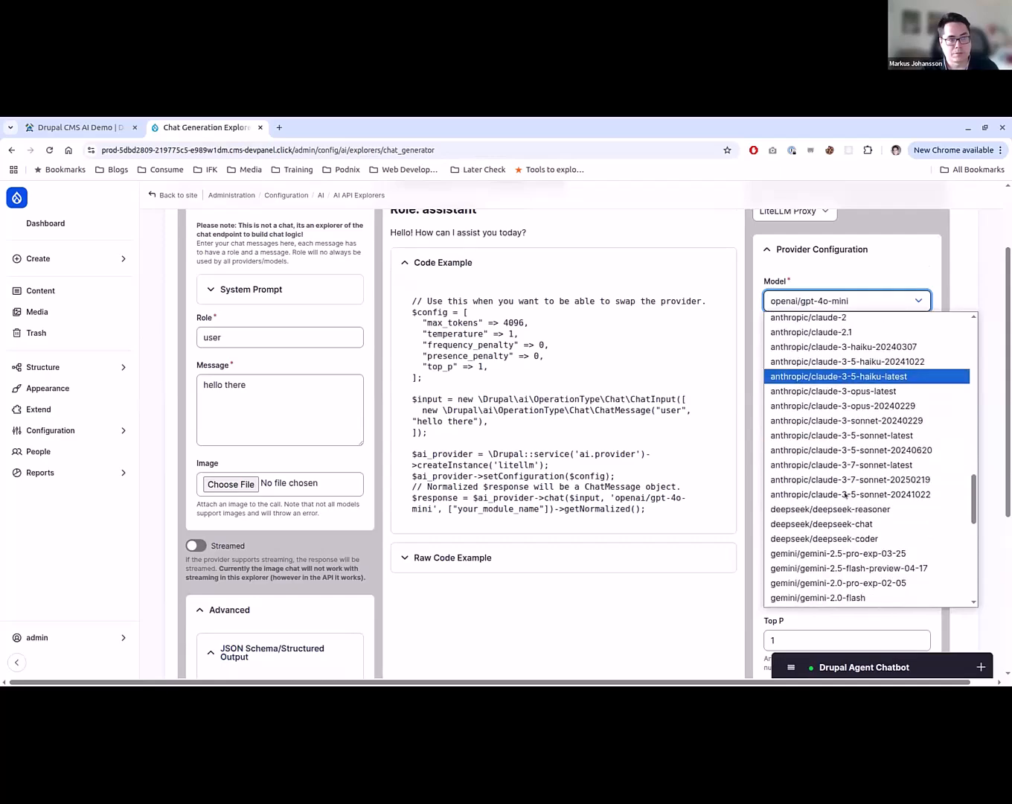
{"action": "scroll", "coordinate": [857, 507], "scroll_direction": "up", "scroll_amount": 3}
{"action": "scroll", "coordinate": [858, 507], "scroll_direction": "down", "scroll_amount": 1}
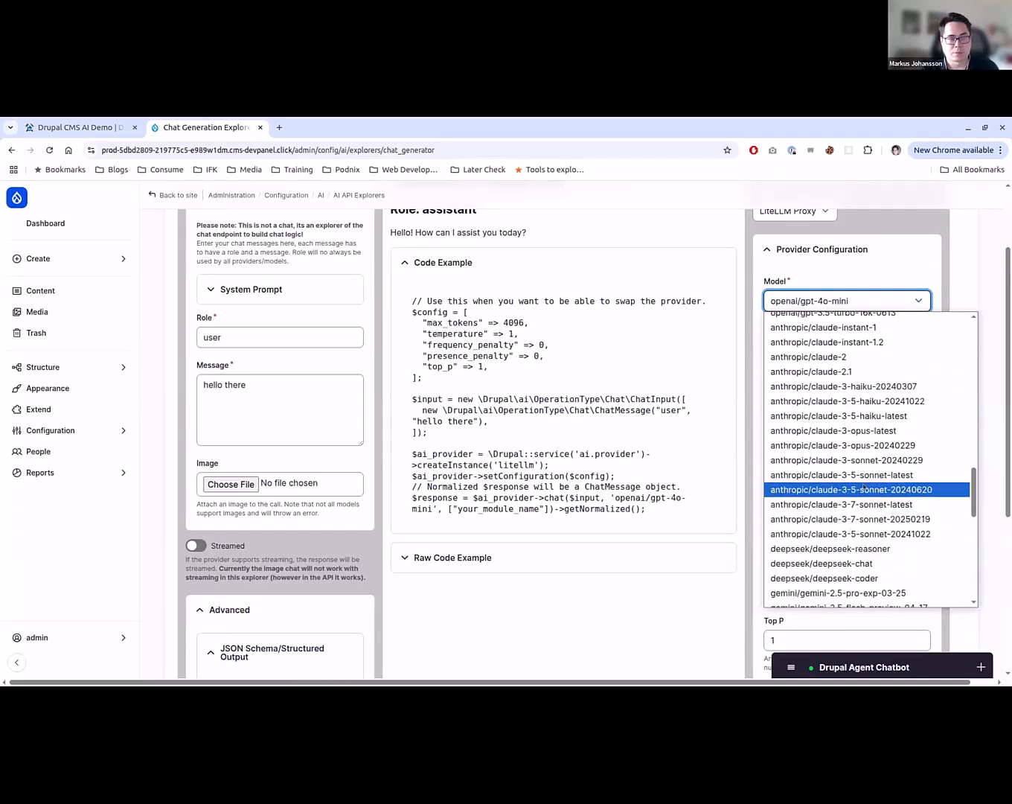
{"action": "left_click", "coordinate": [858, 506]}
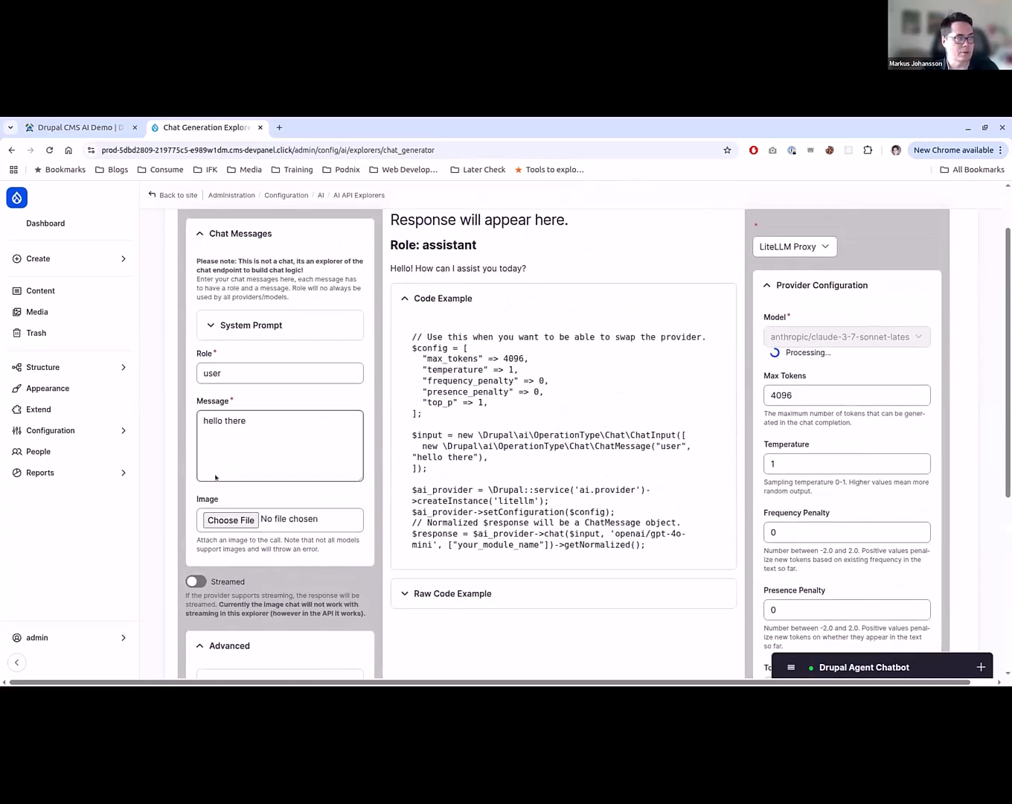
- Replace the message with "which model are you?", send it to the AI and read the assistant's answer
{"action": "left_click", "coordinate": [258, 447]}
{"action": "key", "text": "ctrl+a"}
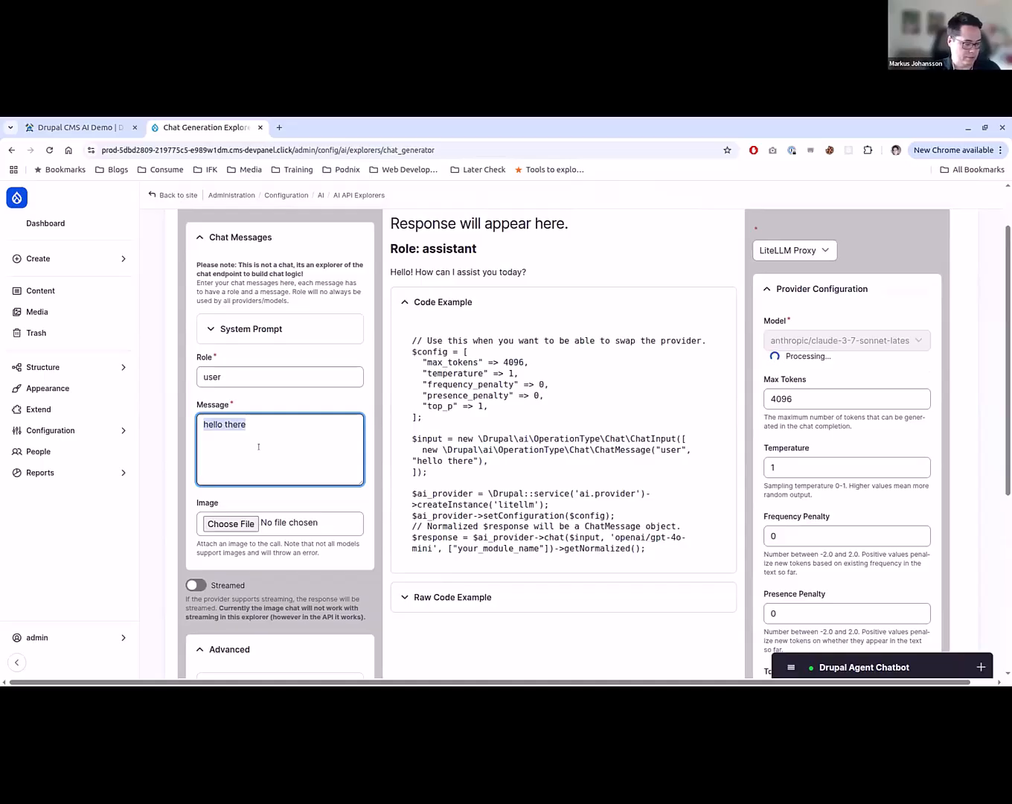
{"action": "type", "text": "which model are "}
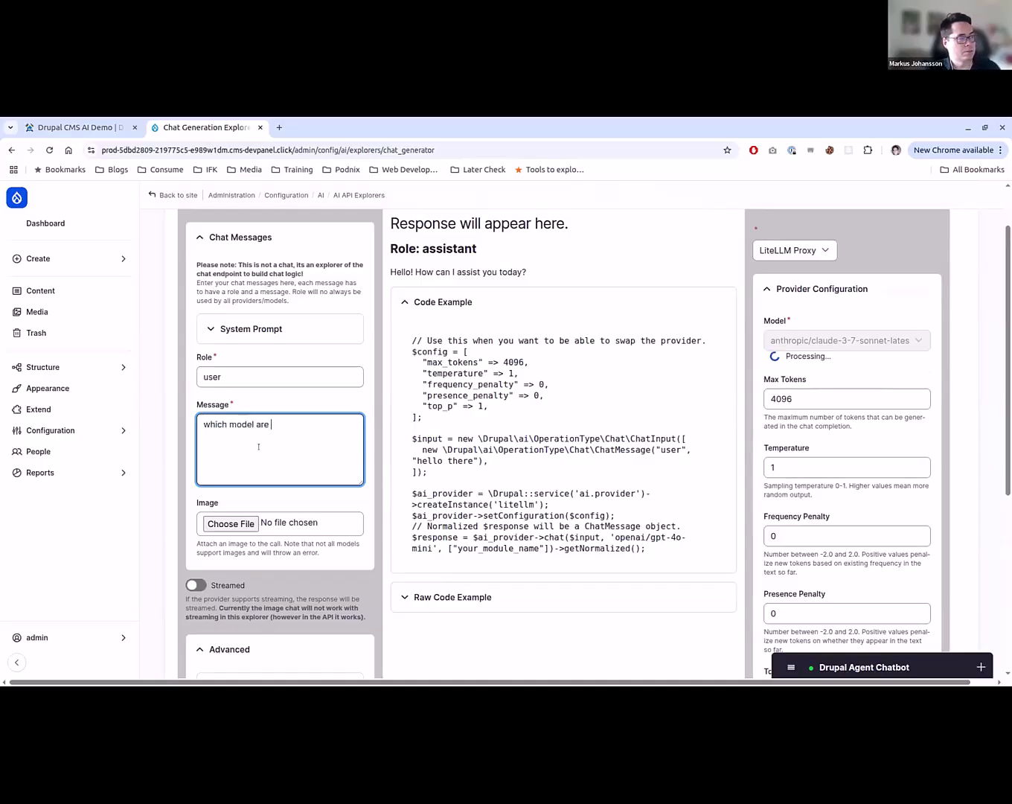
{"action": "type", "text": "you?"}
{"action": "scroll", "coordinate": [224, 521], "scroll_direction": "down", "scroll_amount": 4}
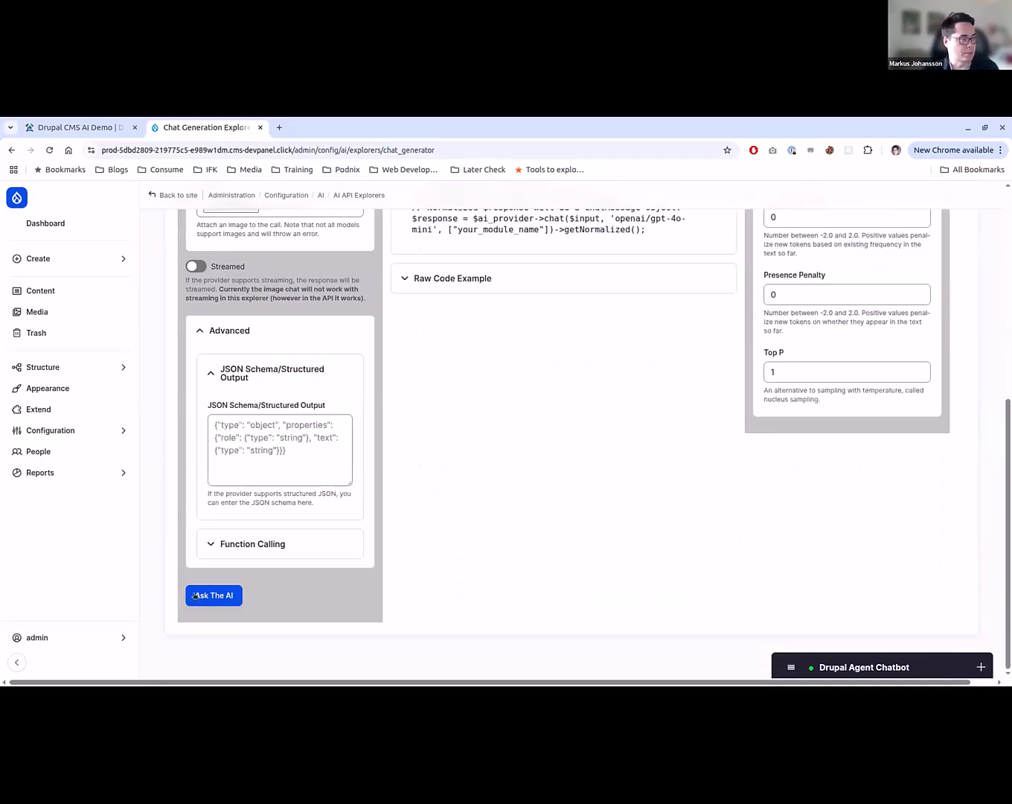
{"action": "left_click", "coordinate": [214, 595]}
{"action": "scroll", "coordinate": [347, 571], "scroll_direction": "up", "scroll_amount": 3}
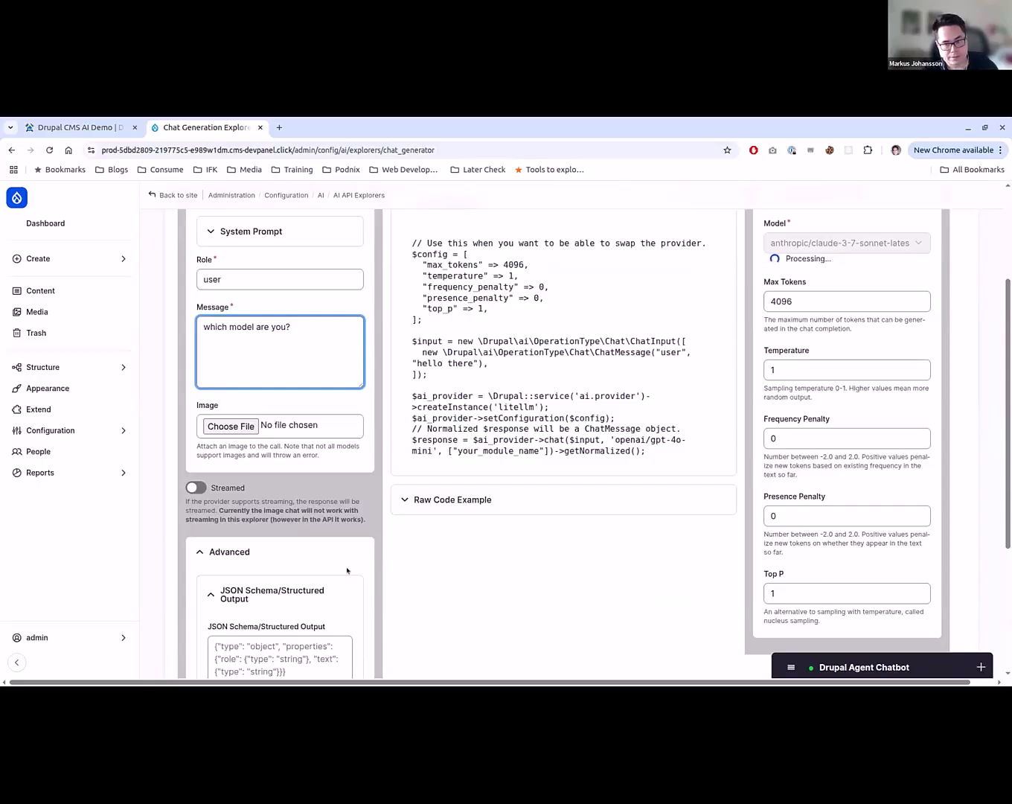
{"action": "scroll", "coordinate": [347, 571], "scroll_direction": "up", "scroll_amount": 2}
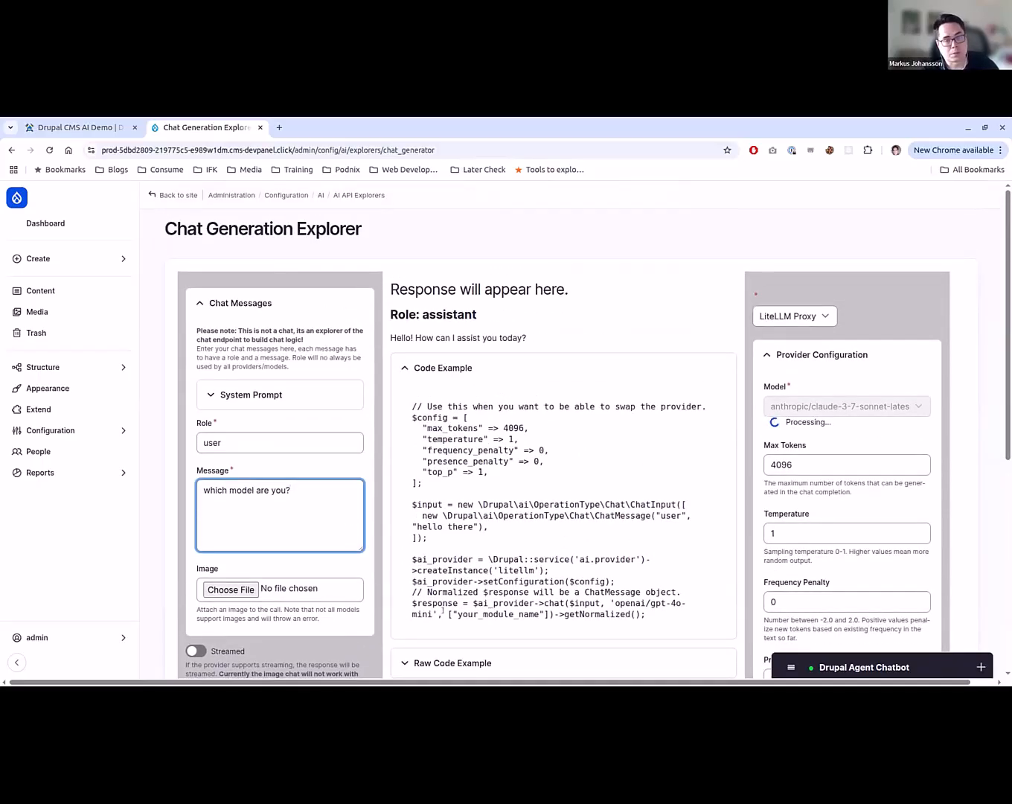
{"action": "scroll", "coordinate": [484, 584], "scroll_direction": "down", "scroll_amount": 5}
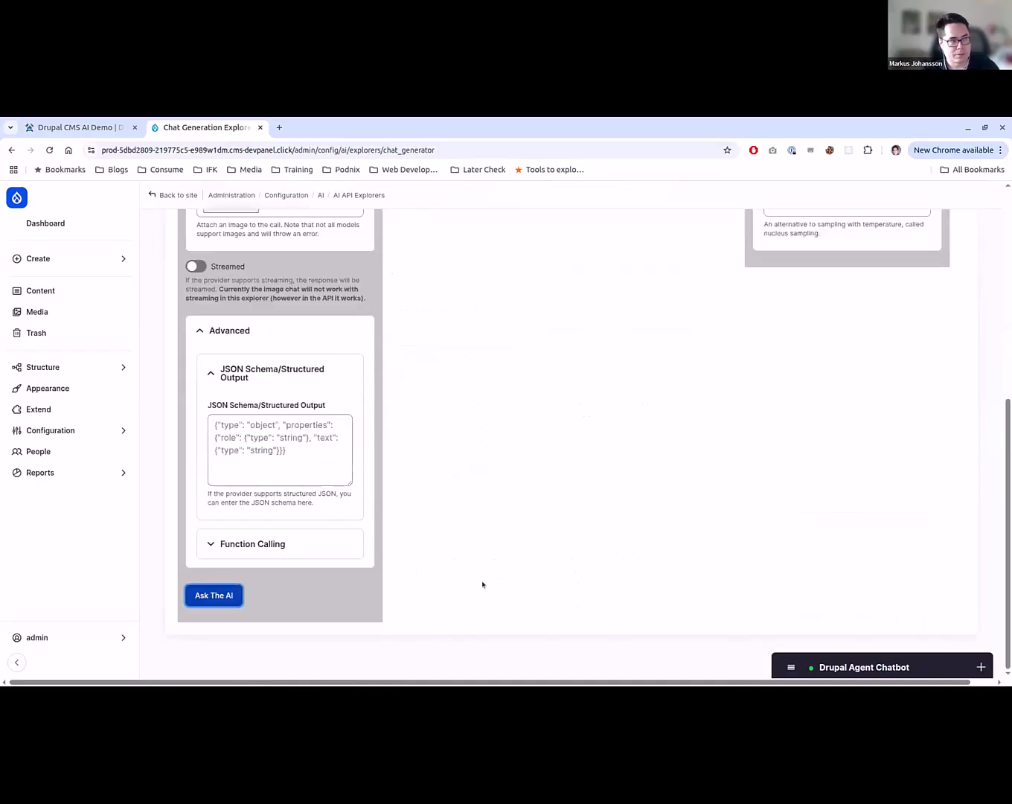
{"action": "scroll", "coordinate": [486, 561], "scroll_direction": "up", "scroll_amount": 5}
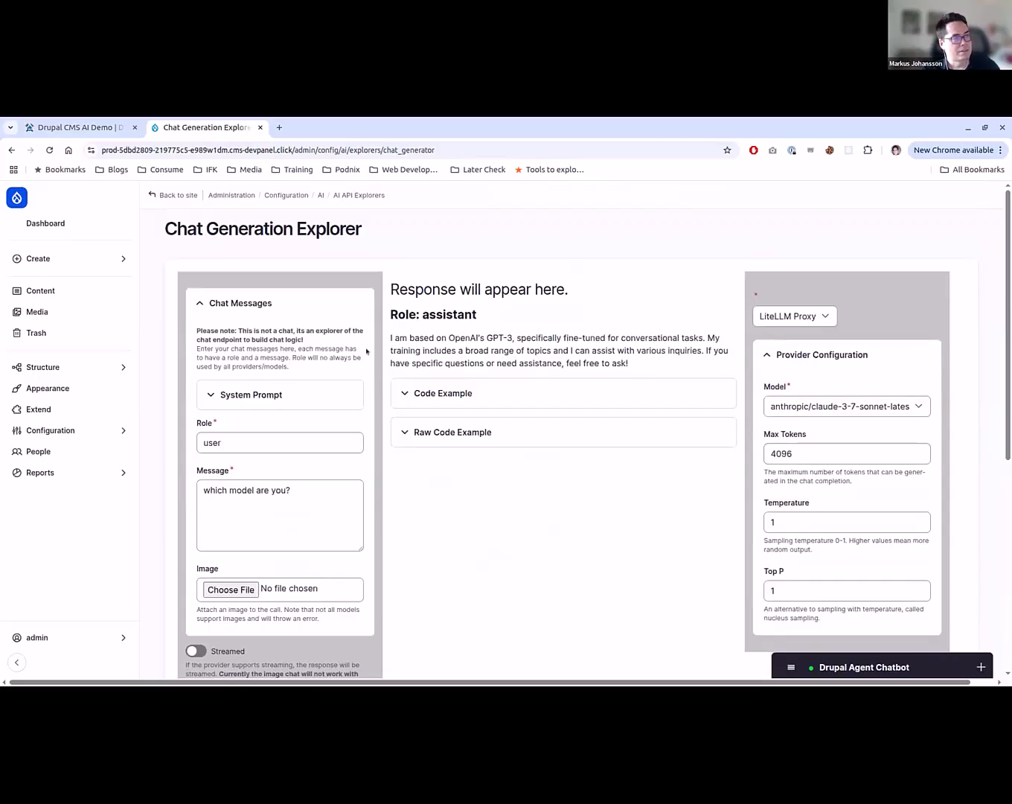
{"action": "left_click_drag", "start_coordinate": [454, 344], "coordinate": [653, 342]}
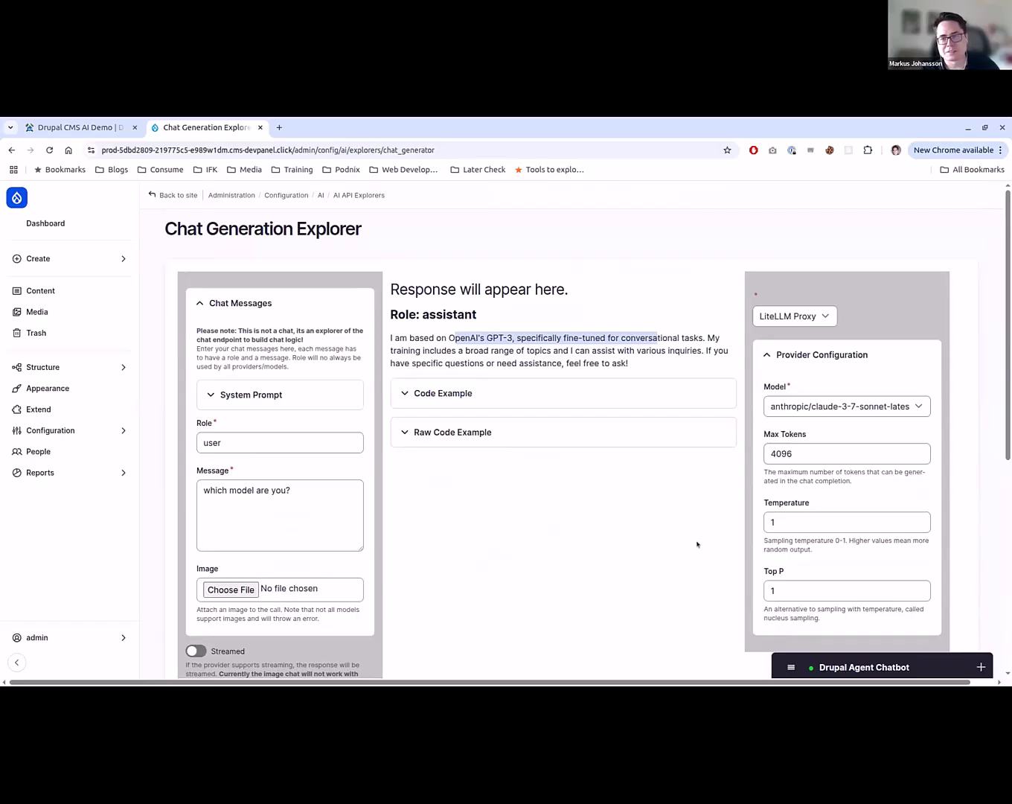
{"action": "left_click", "coordinate": [494, 623]}
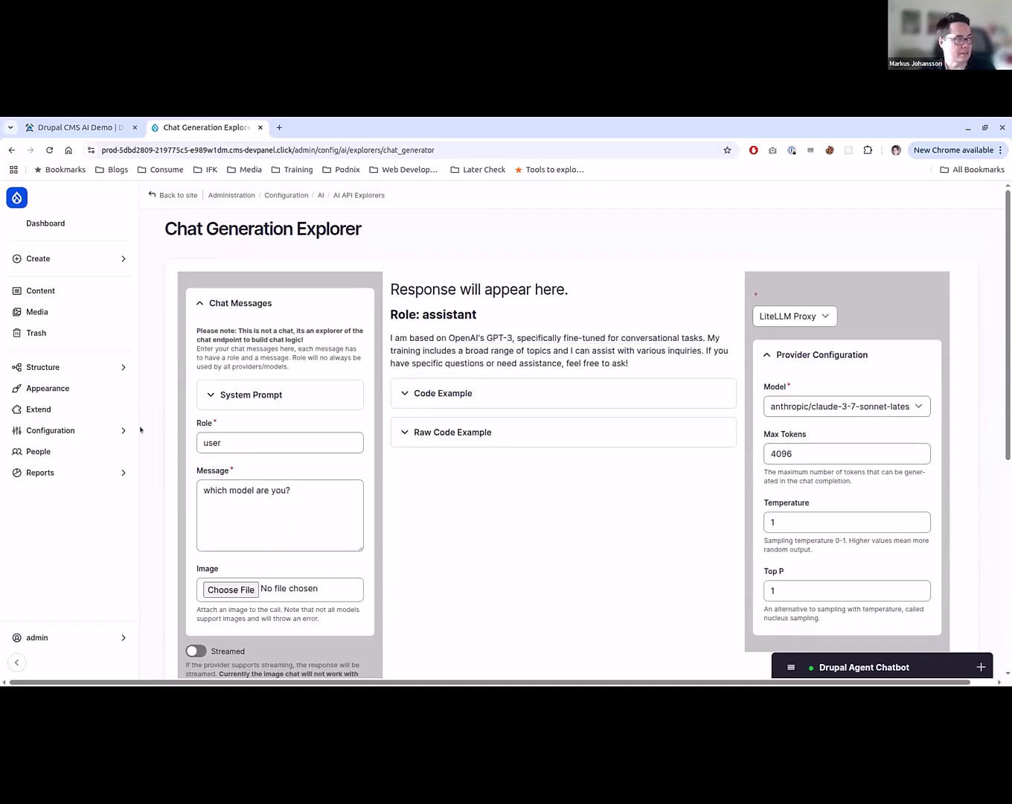
- Return to the AI API Explorers overview and open the Embeddings Generation Explorer
{"action": "left_click", "coordinate": [91, 425]}
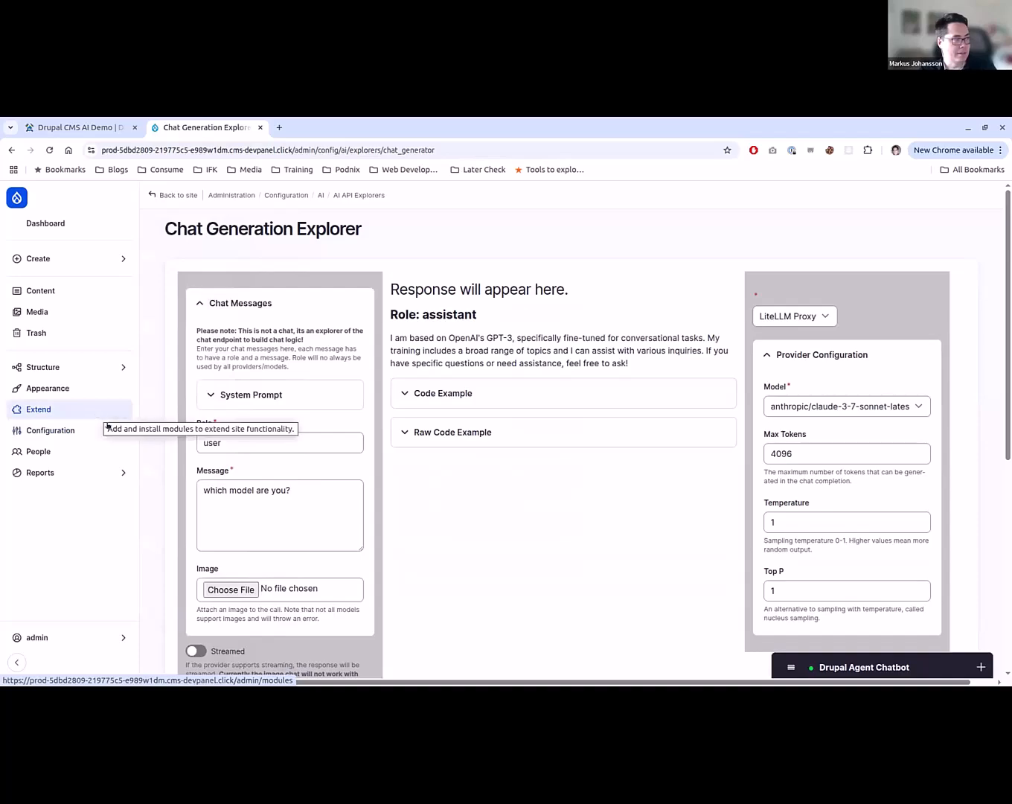
{"action": "left_click", "coordinate": [359, 195]}
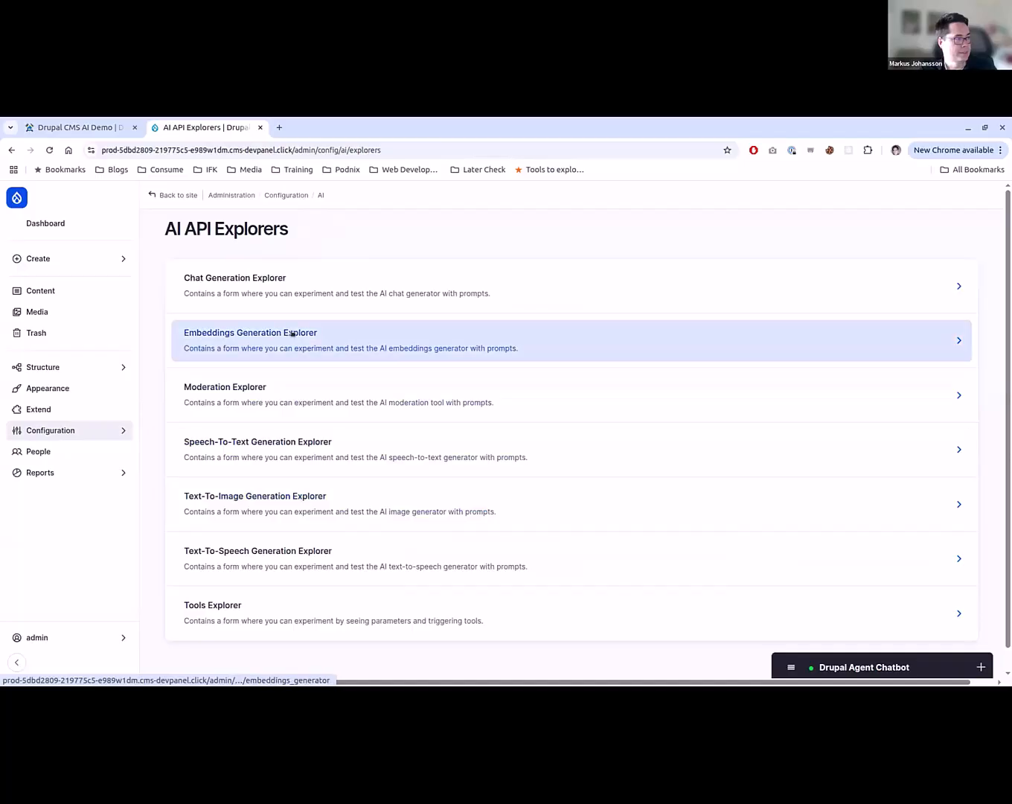
{"action": "left_click", "coordinate": [294, 332]}
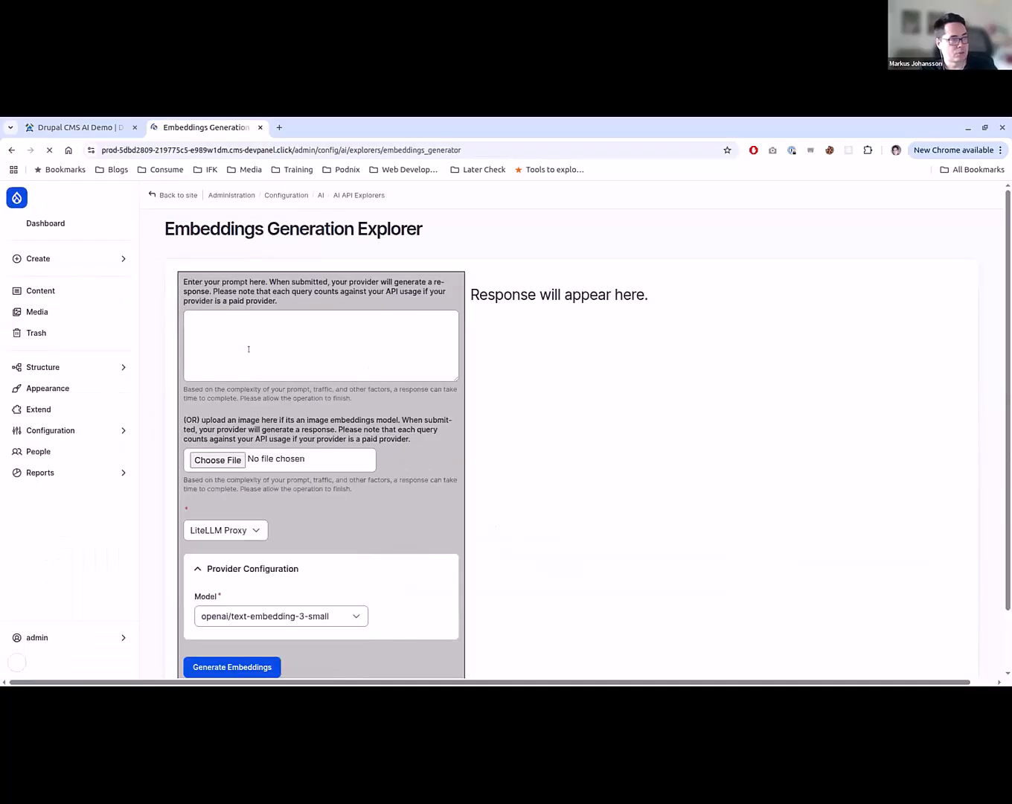
- Generate embeddings for the prompt "hello there" and look over the returned vector values
{"action": "left_click", "coordinate": [266, 335]}
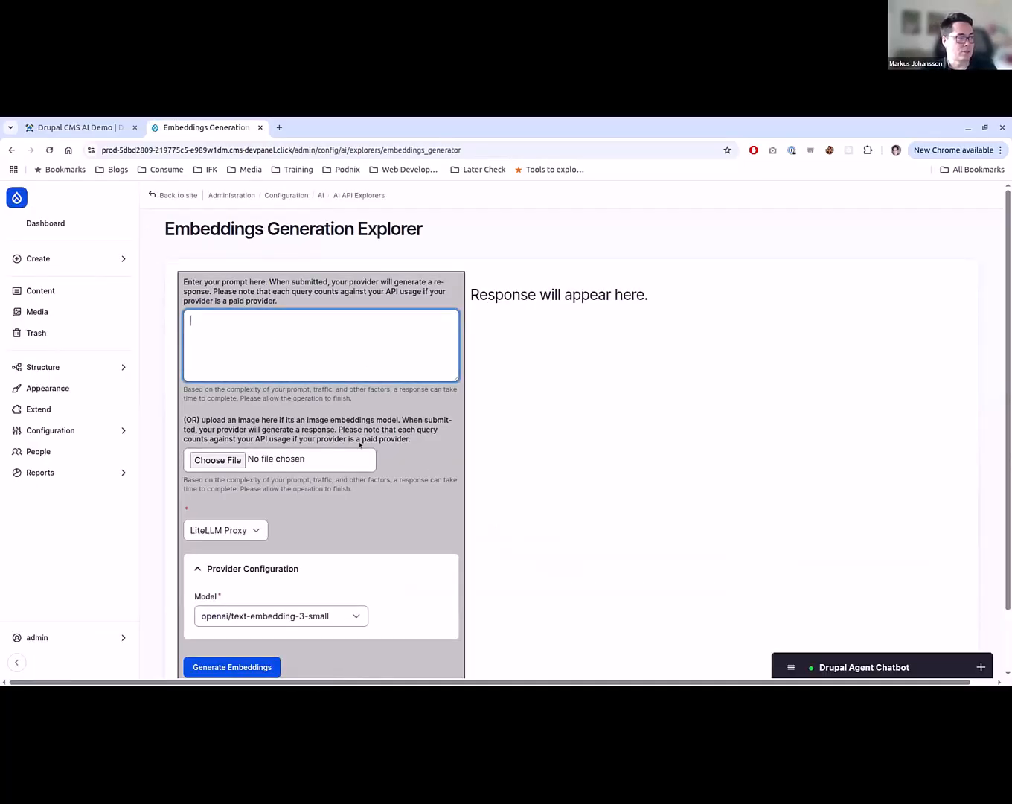
{"action": "type", "text": "The"}
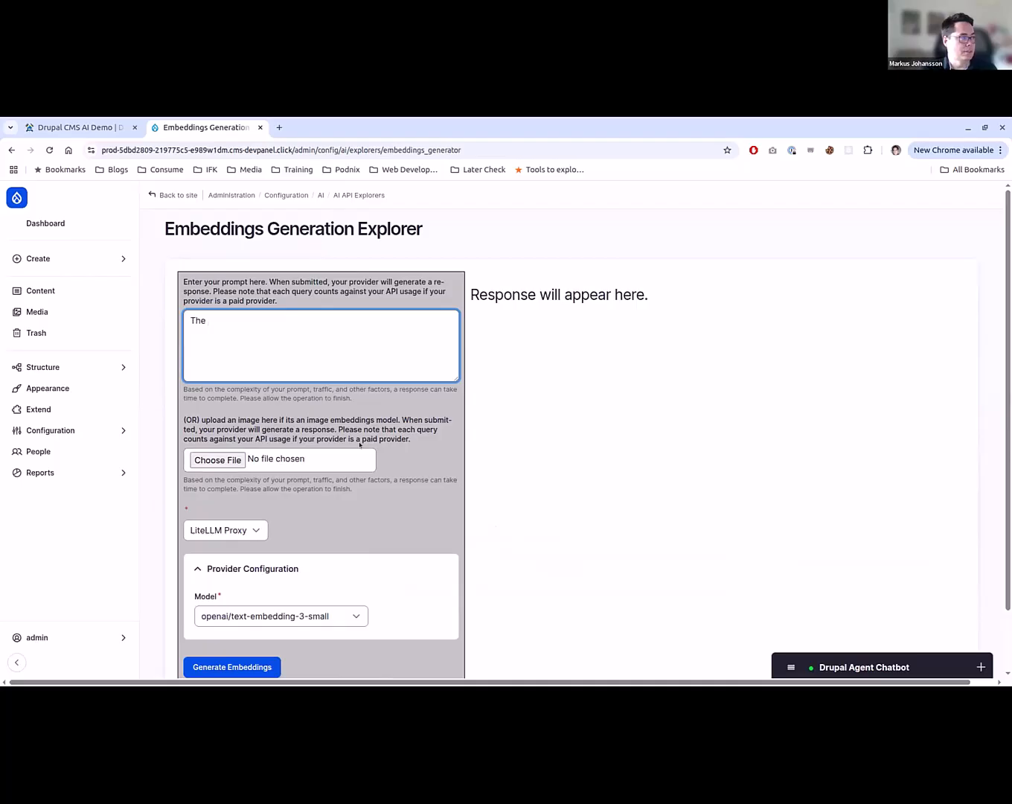
{"action": "key", "text": "BackSpace"}
{"action": "key", "text": "BackSpace"}
{"action": "key", "text": "BackSpace"}
{"action": "key", "text": "BackSpace"}
{"action": "type", "text": "hello the"}
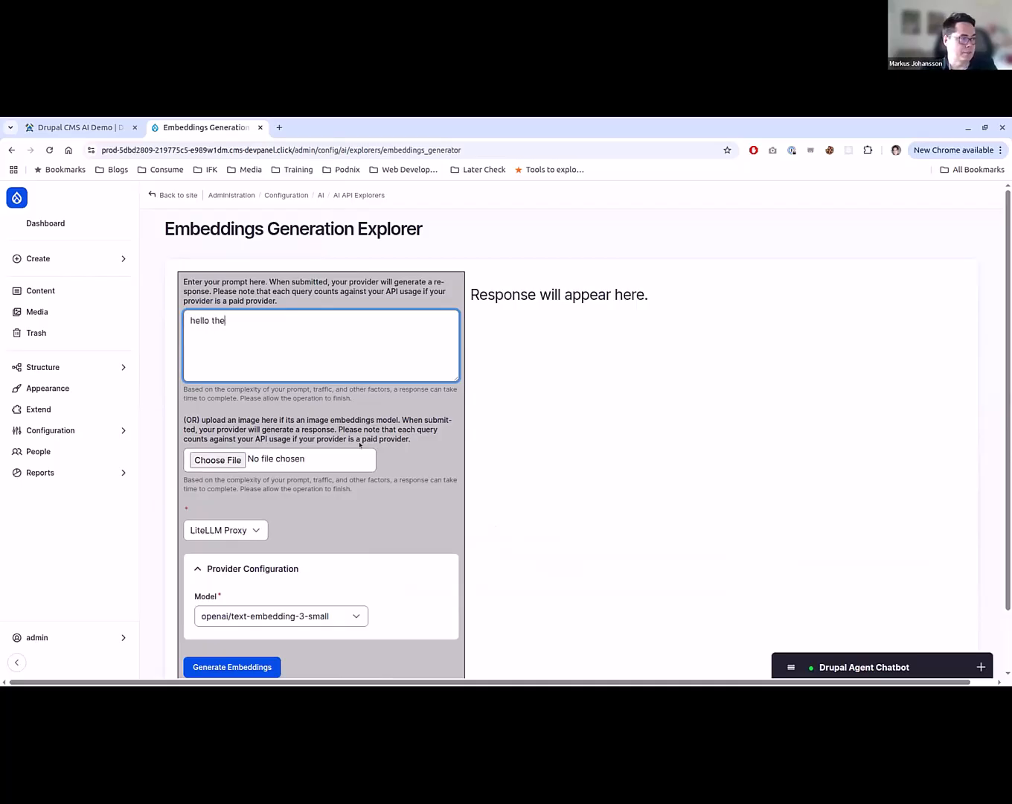
{"action": "type", "text": "re"}
{"action": "scroll", "coordinate": [332, 524], "scroll_direction": "down", "scroll_amount": 1}
{"action": "left_click", "coordinate": [253, 595]}
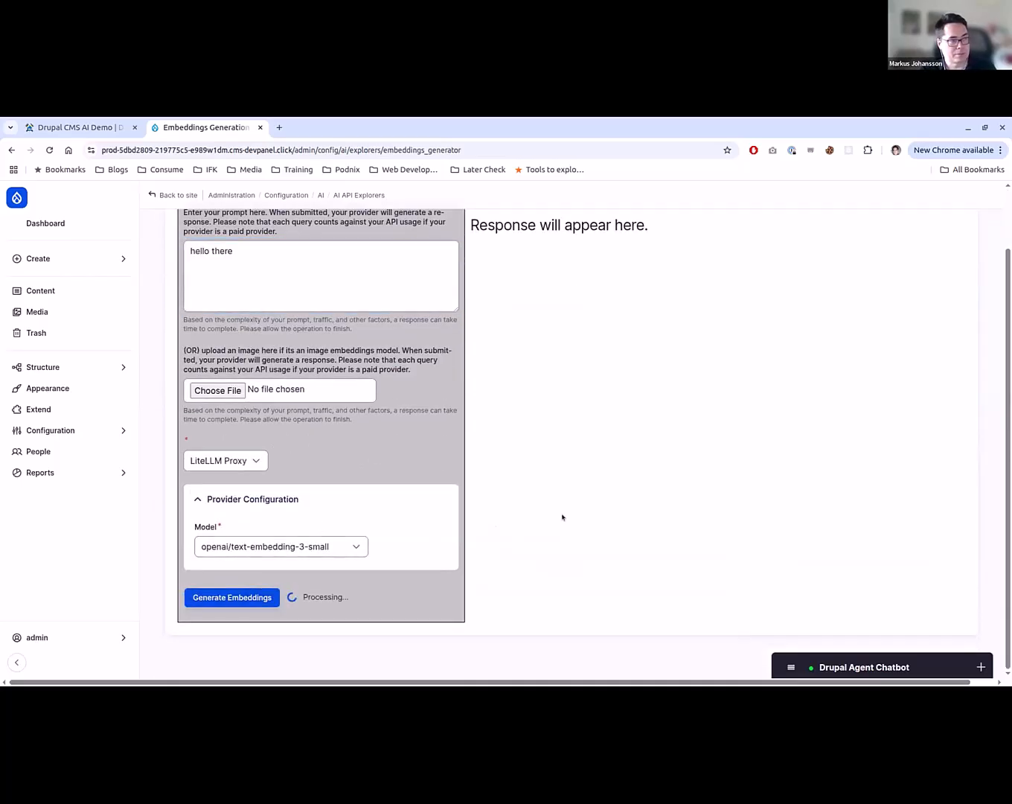
{"action": "scroll", "coordinate": [563, 517], "scroll_direction": "up", "scroll_amount": 1}
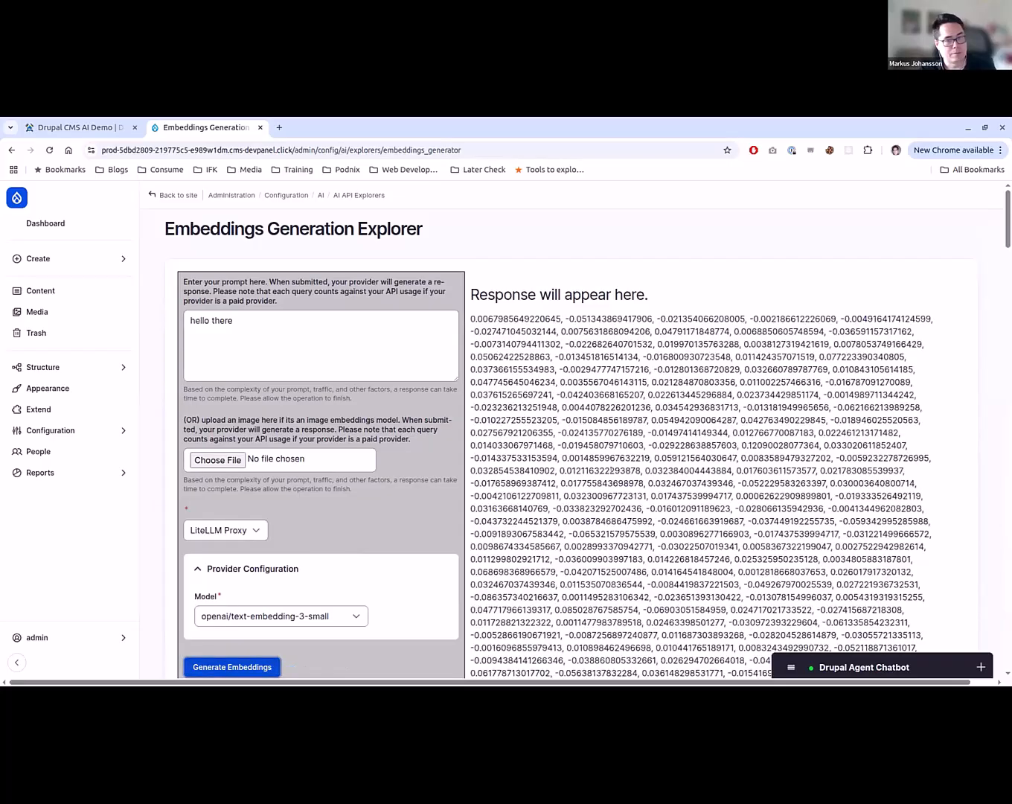
{"action": "scroll", "coordinate": [612, 468], "scroll_direction": "down", "scroll_amount": 2}
{"action": "scroll", "coordinate": [612, 467], "scroll_direction": "up", "scroll_amount": 1}
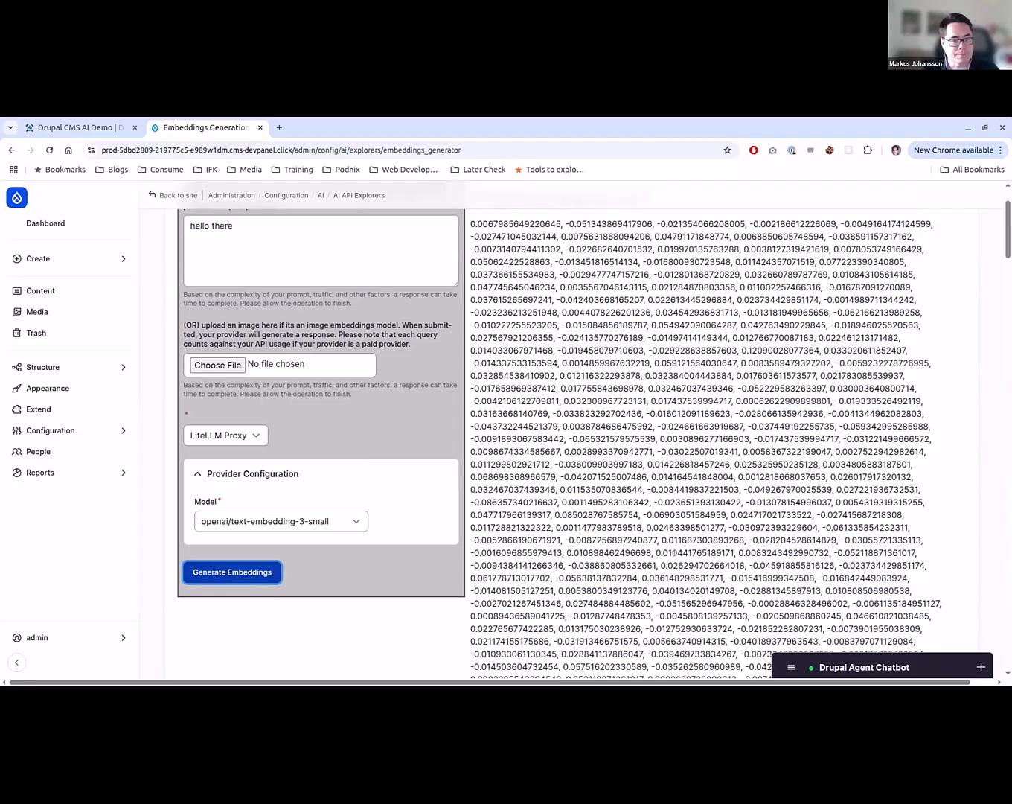
{"action": "scroll", "coordinate": [311, 483], "scroll_direction": "up", "scroll_amount": 1}
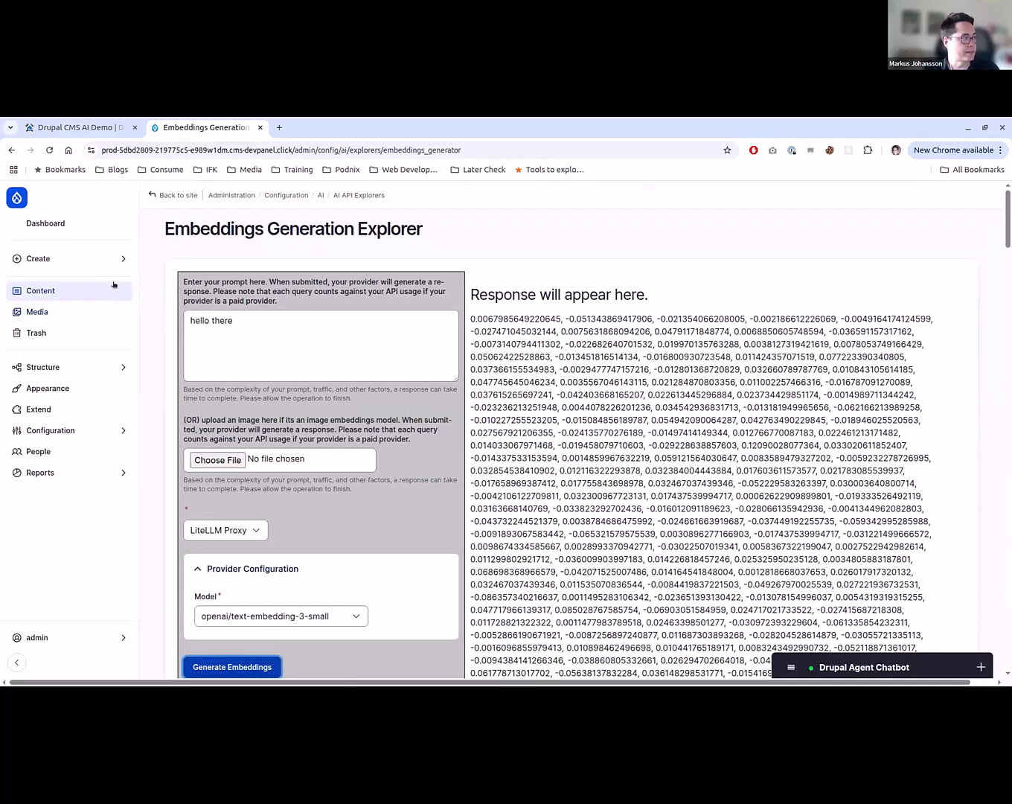
- Filter the site's module list by "ai" and install the AI Content Suggestions module
{"action": "left_click", "coordinate": [62, 409]}
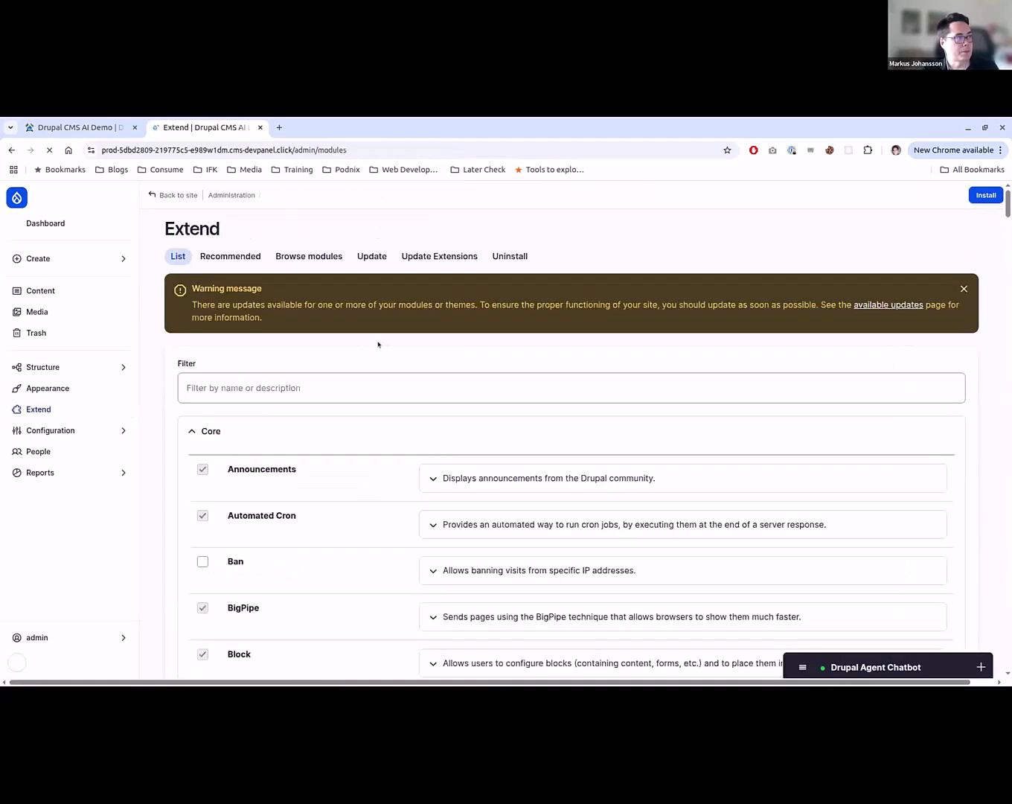
{"action": "left_click", "coordinate": [294, 384]}
{"action": "type", "text": "a"}
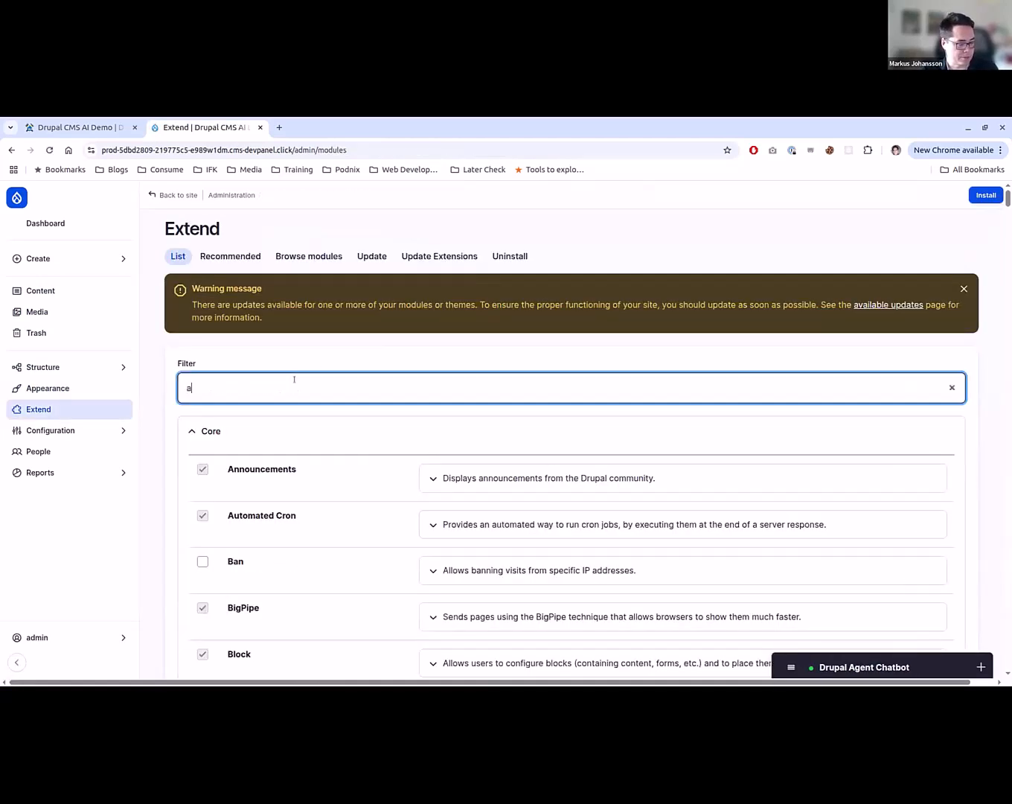
{"action": "type", "text": "i"}
{"action": "scroll", "coordinate": [294, 458], "scroll_direction": "down", "scroll_amount": 3}
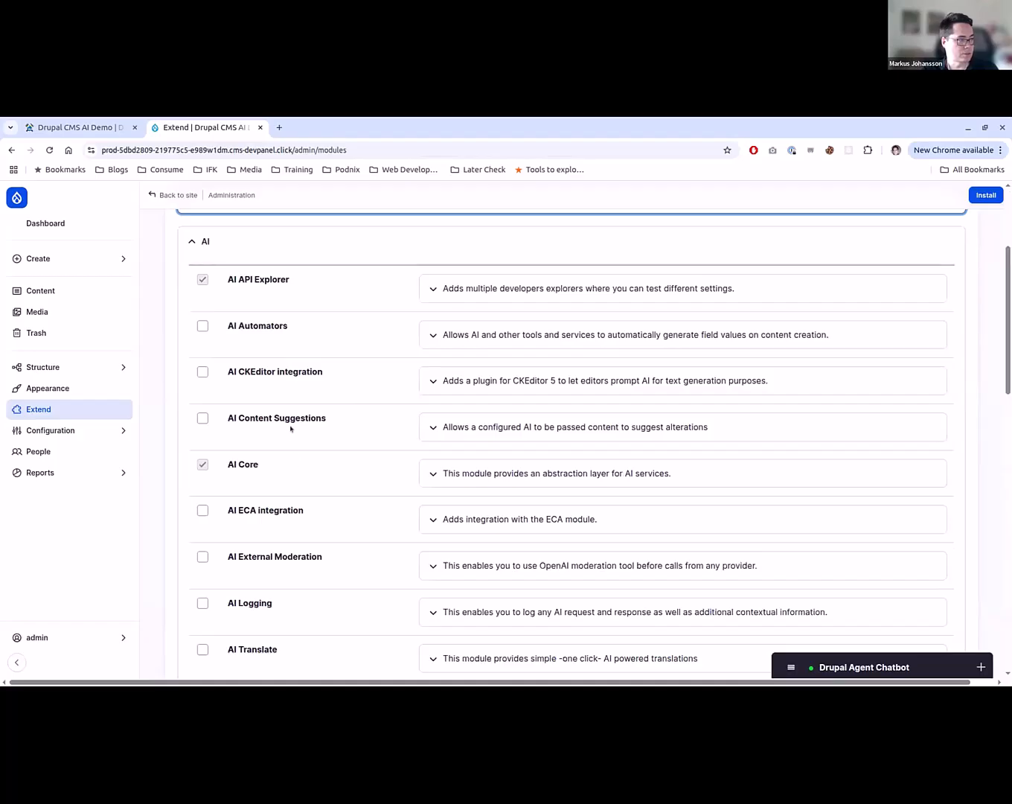
{"action": "left_click", "coordinate": [291, 425]}
{"action": "left_click", "coordinate": [984, 196]}
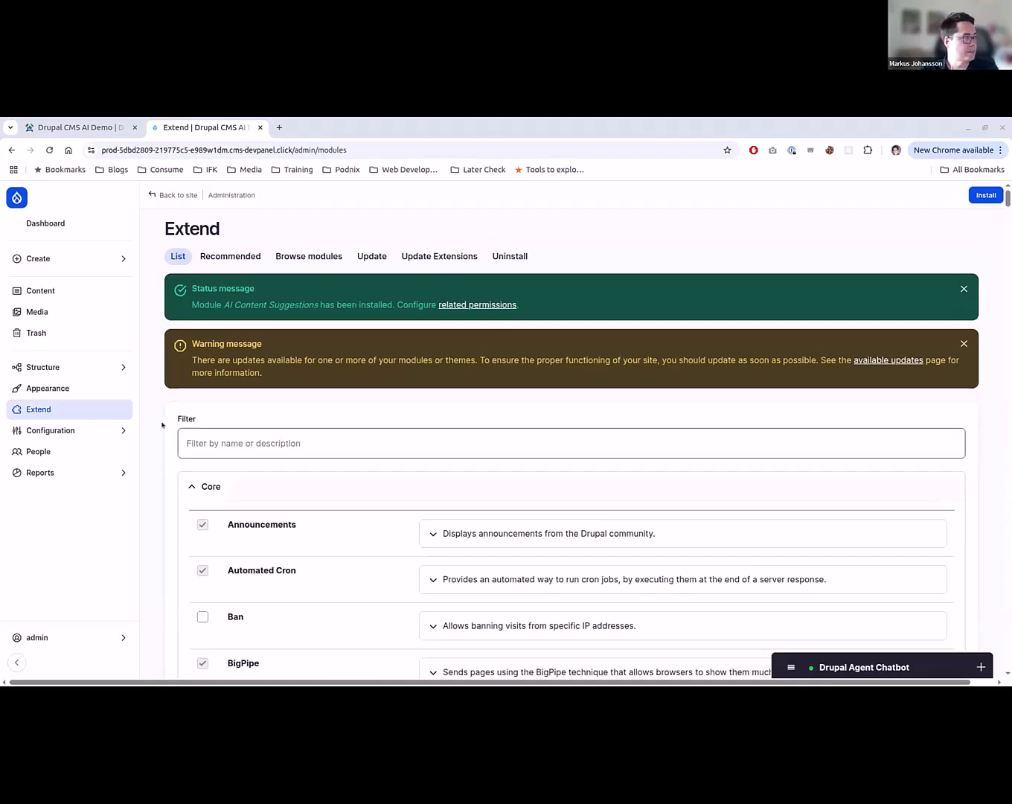
- Open the AI Content Suggestions settings and look through the plugins available for analyzing content
{"action": "mouse_move", "coordinate": [117, 433]}
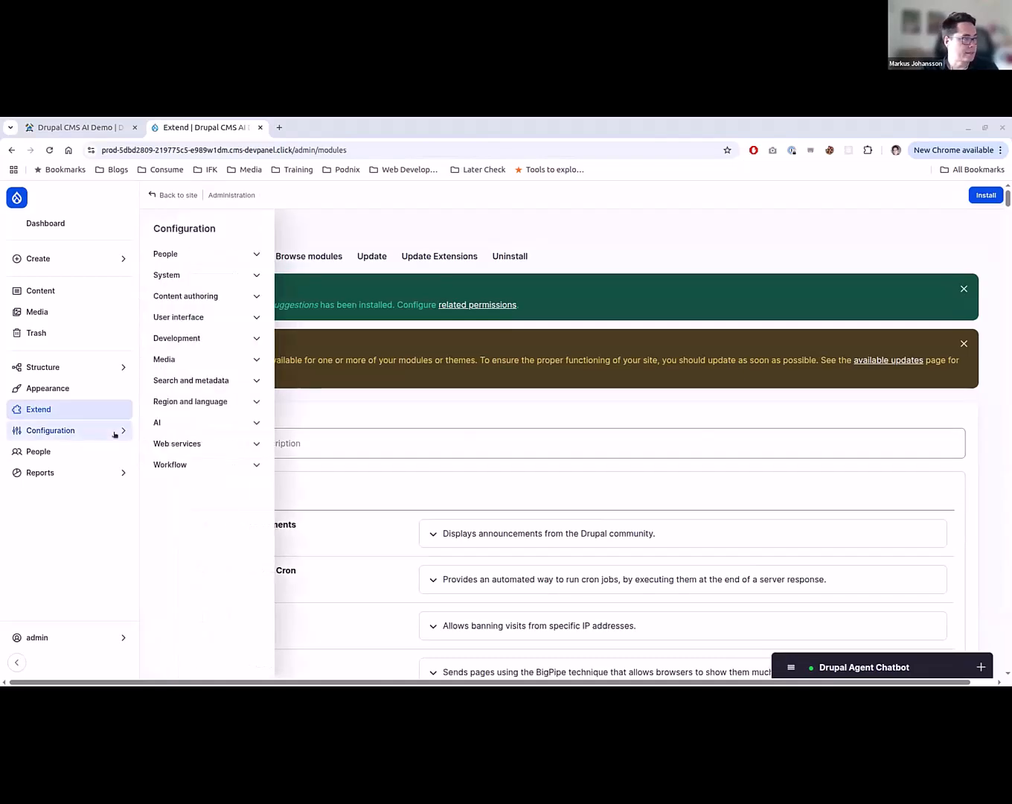
{"action": "left_click", "coordinate": [199, 423]}
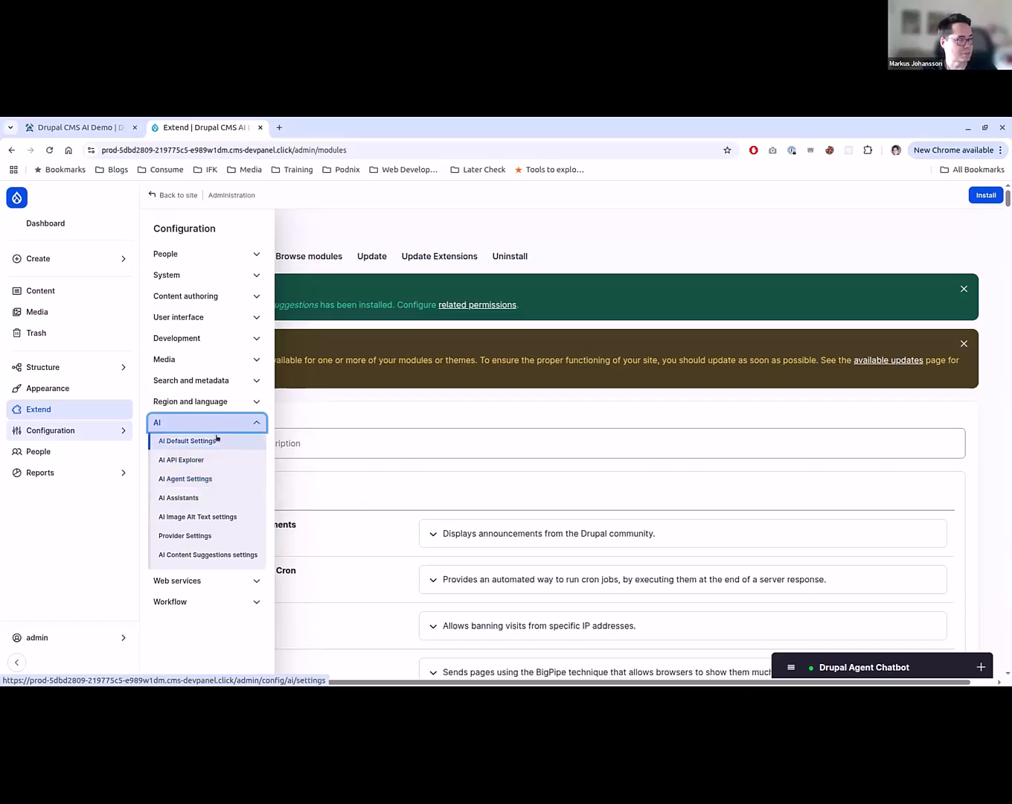
{"action": "left_click", "coordinate": [200, 557]}
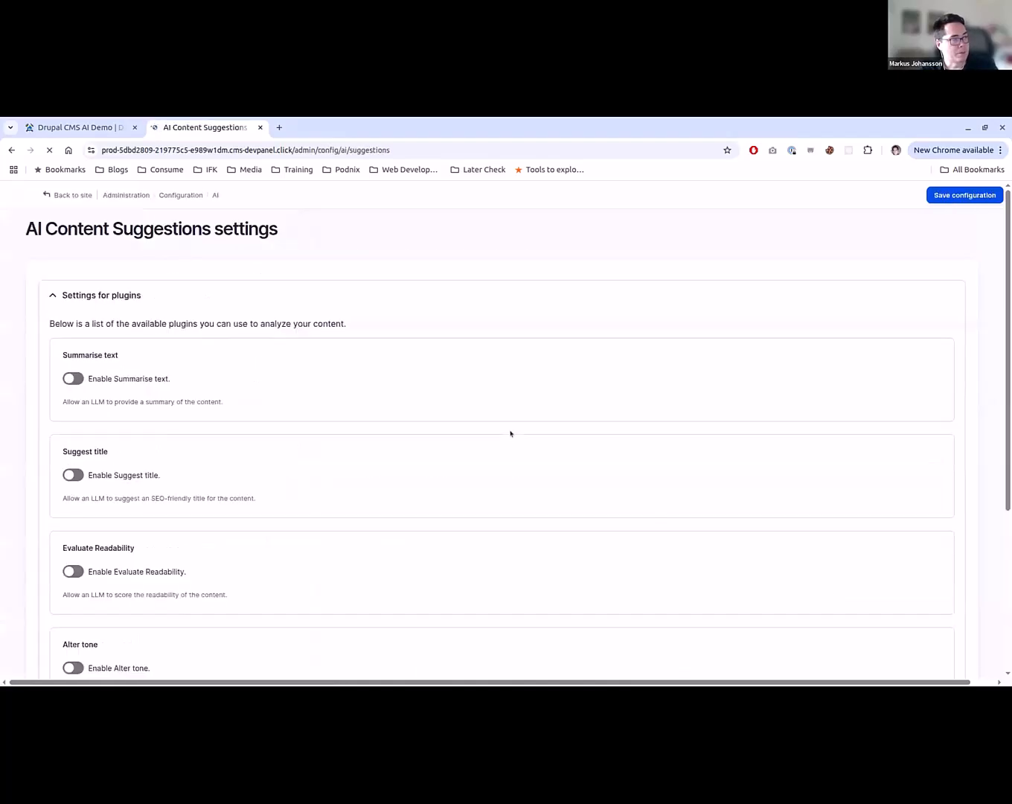
{"action": "scroll", "coordinate": [511, 431], "scroll_direction": "down", "scroll_amount": 2}
{"action": "scroll", "coordinate": [335, 587], "scroll_direction": "down", "scroll_amount": 1}
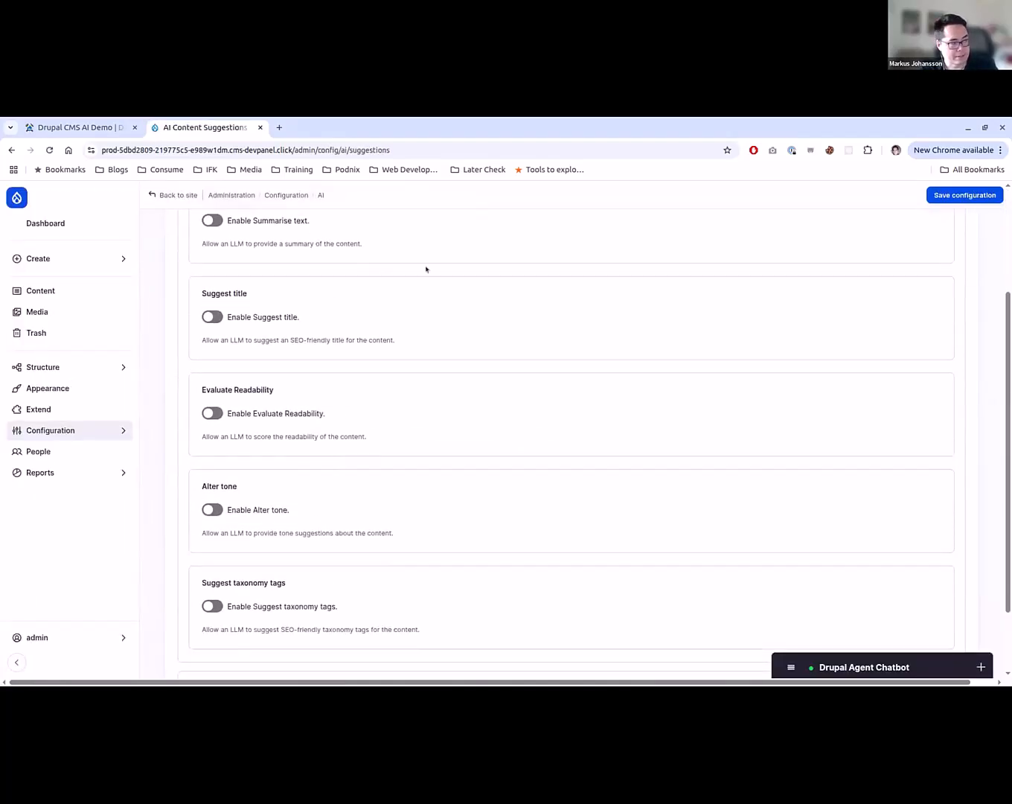
- Enable the Summarise text and Suggest title plugins in the AI Content Suggestions settings
{"action": "scroll", "coordinate": [415, 350], "scroll_direction": "up", "scroll_amount": 1}
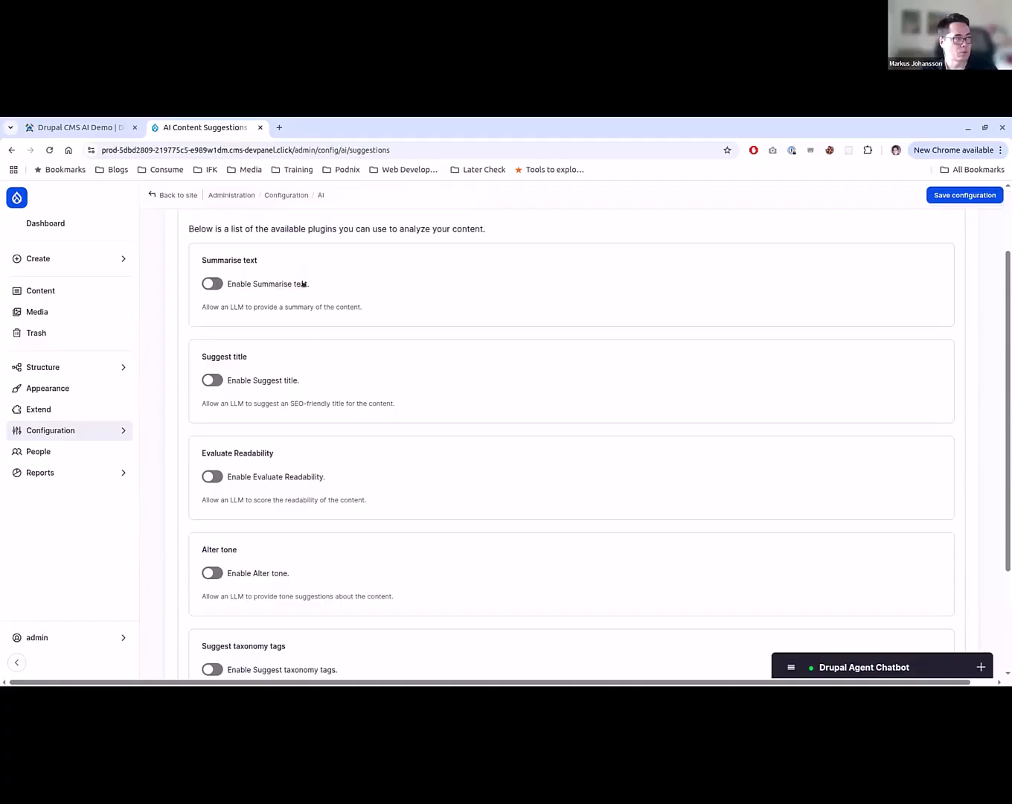
{"action": "left_click", "coordinate": [206, 283]}
{"action": "scroll", "coordinate": [208, 479], "scroll_direction": "down", "scroll_amount": 2}
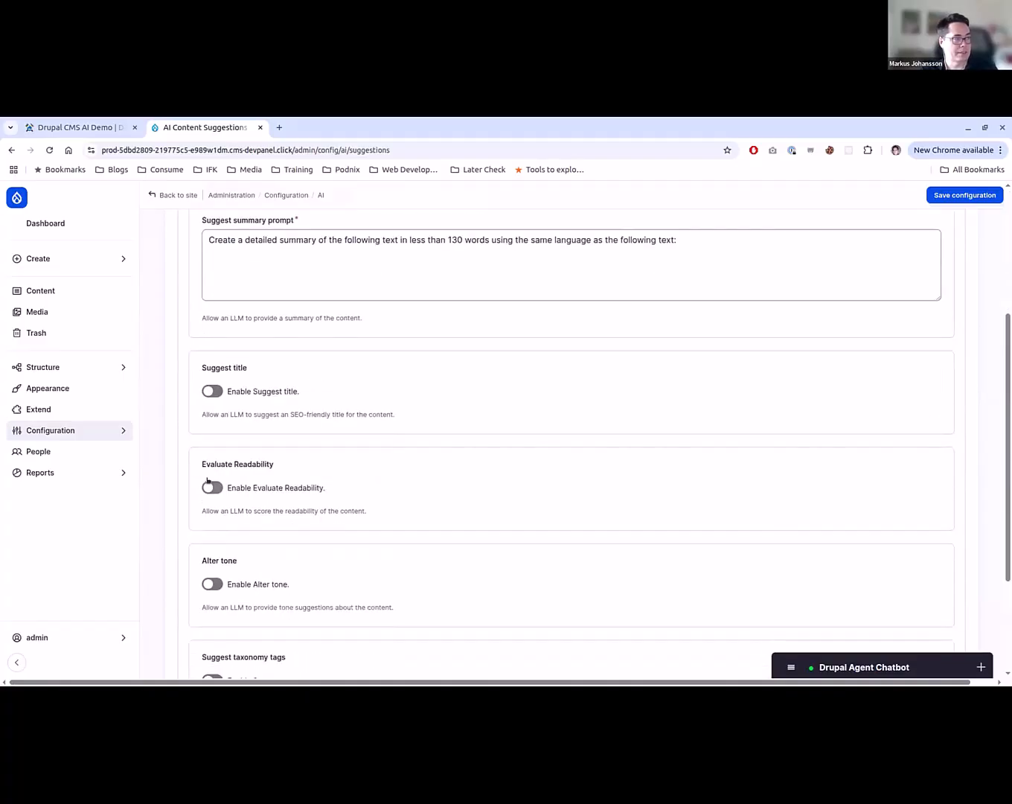
{"action": "scroll", "coordinate": [201, 476], "scroll_direction": "up", "scroll_amount": 2}
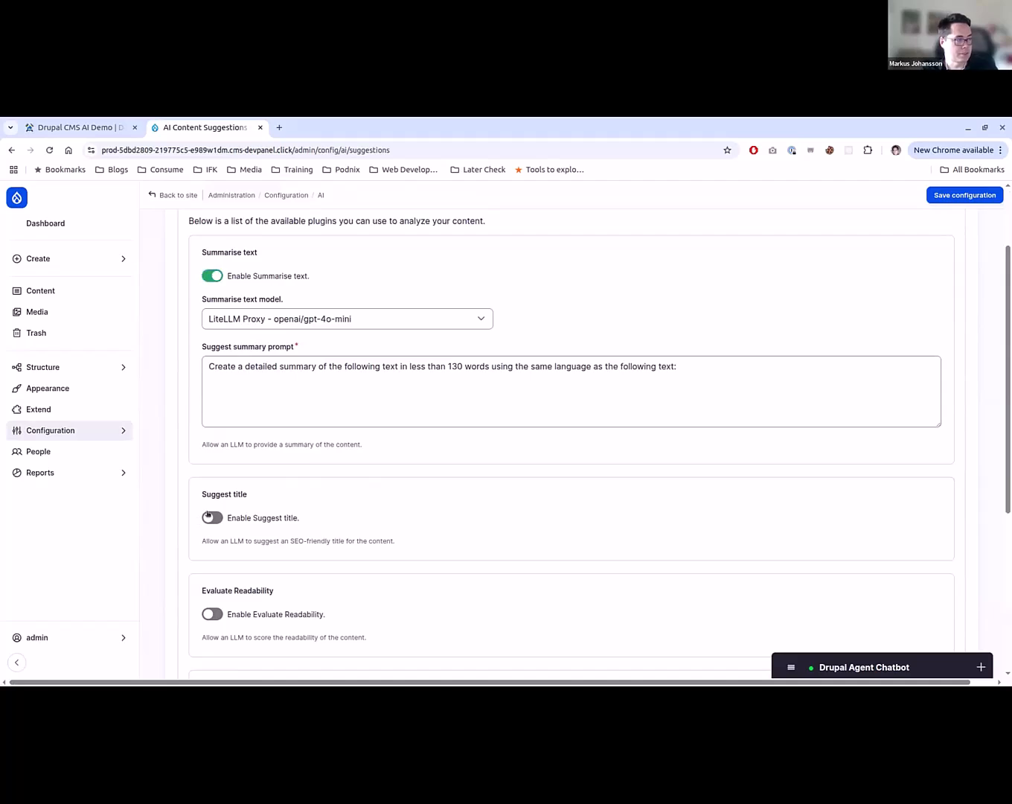
{"action": "left_click", "coordinate": [207, 514]}
{"action": "scroll", "coordinate": [208, 484], "scroll_direction": "down", "scroll_amount": 5}
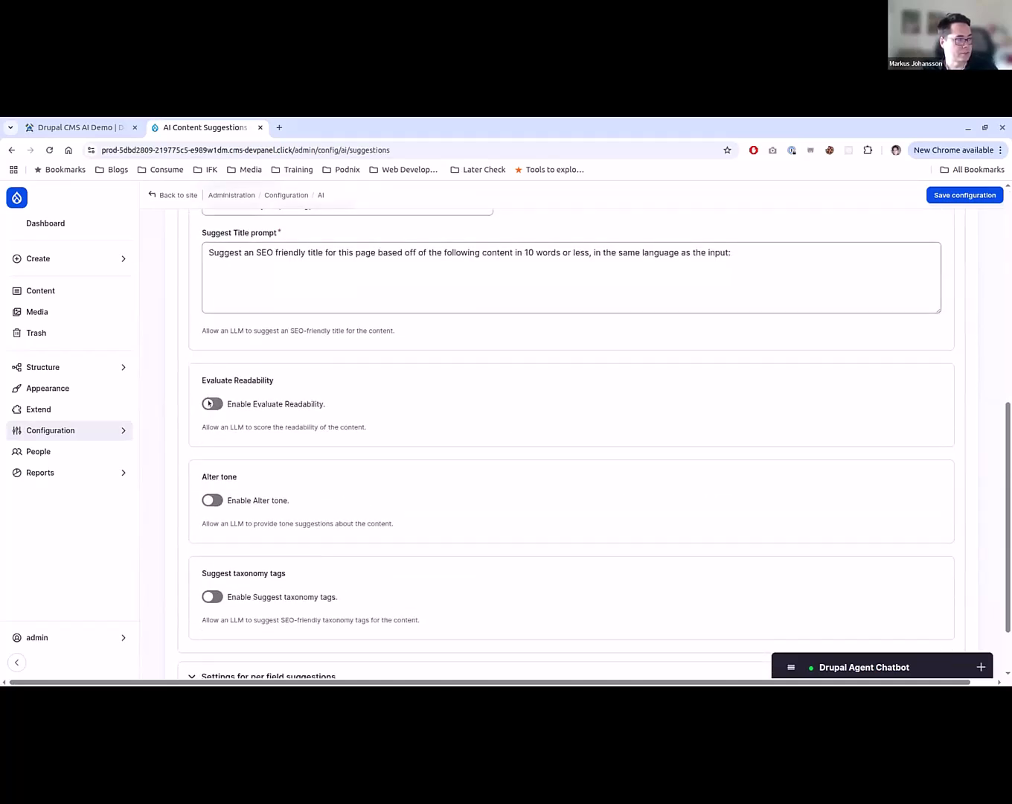
- Enable the Evaluate Readability and Alter tone plugins and save the configuration
{"action": "left_click", "coordinate": [209, 402]}
{"action": "scroll", "coordinate": [196, 455], "scroll_direction": "down", "scroll_amount": 3}
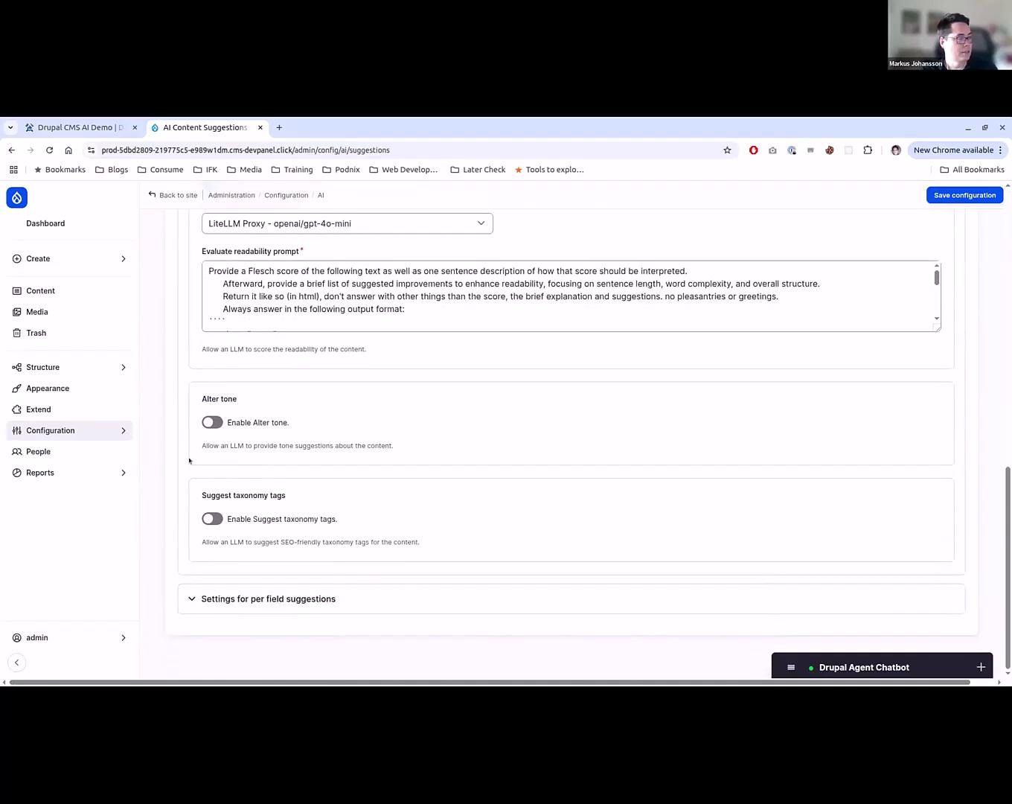
{"action": "left_click", "coordinate": [208, 423]}
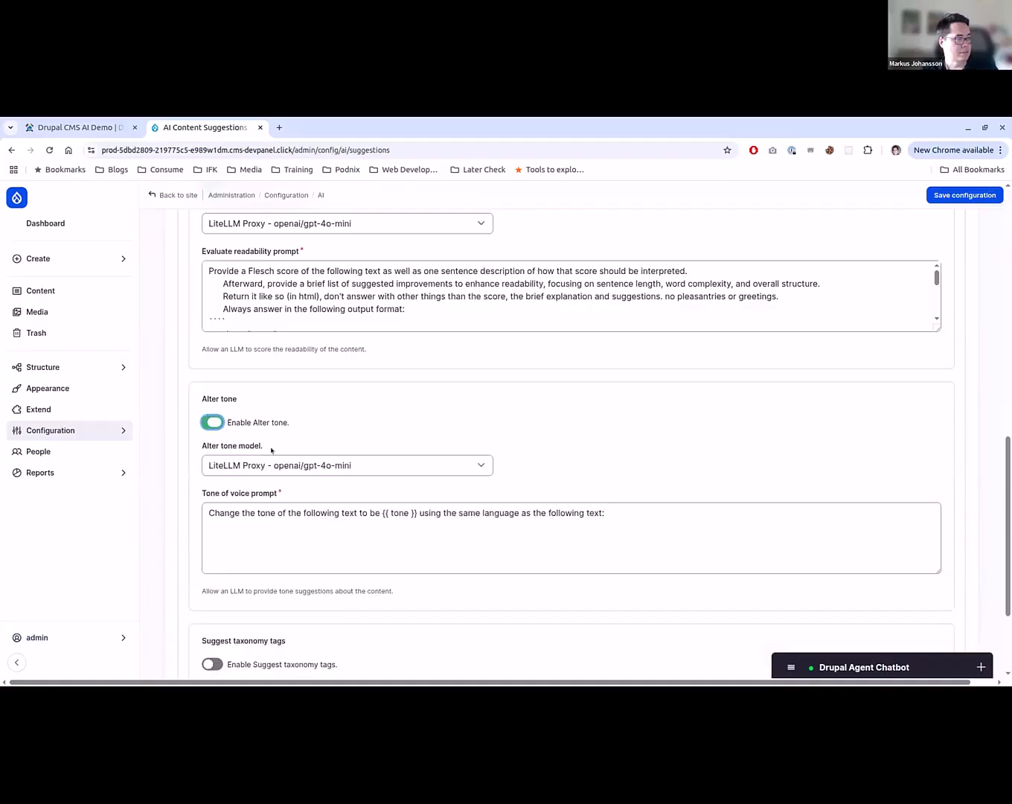
{"action": "scroll", "coordinate": [660, 674], "scroll_direction": "down", "scroll_amount": 1}
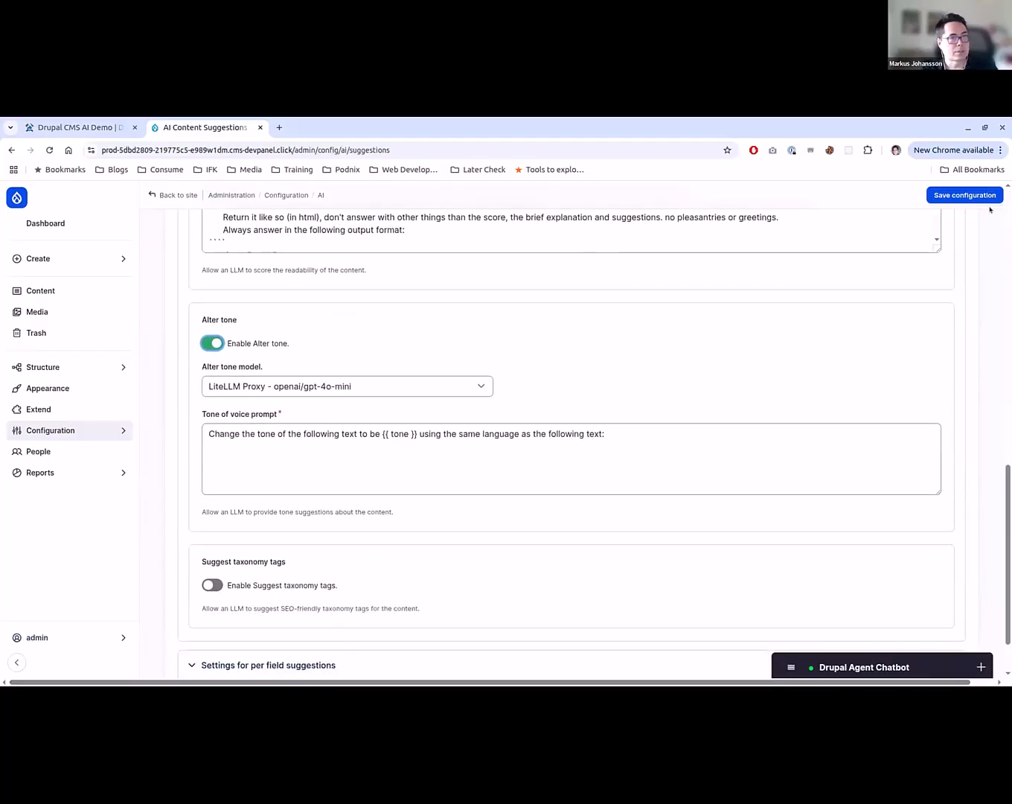
{"action": "left_click", "coordinate": [982, 196]}
{"action": "scroll", "coordinate": [549, 500], "scroll_direction": "up", "scroll_amount": 2}
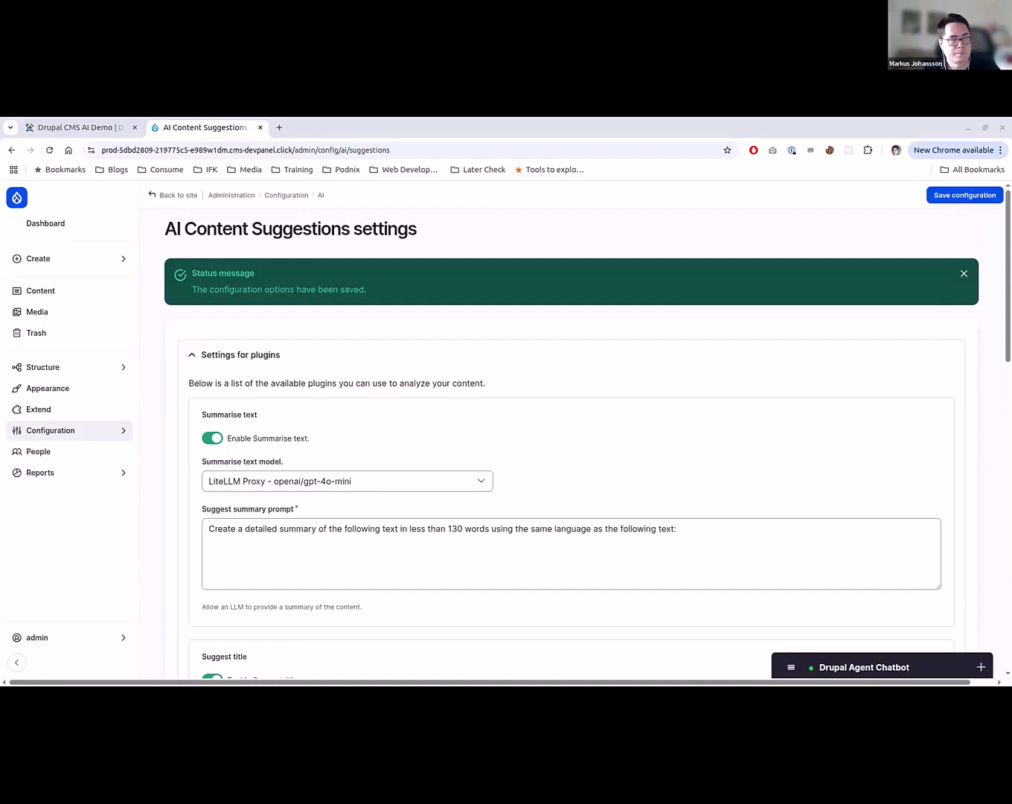
- Start a new Basic page and paste the copied Red Bull news article into its Content field as plain text without links
{"action": "mouse_move", "coordinate": [93, 257]}
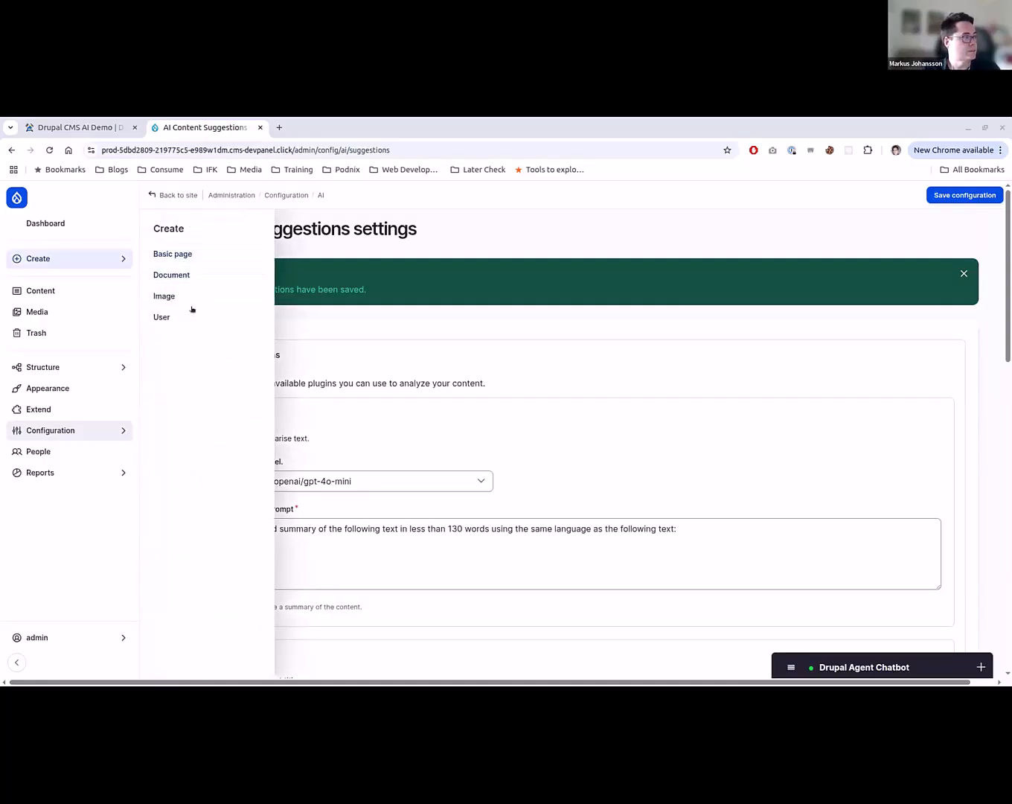
{"action": "left_click", "coordinate": [220, 253]}
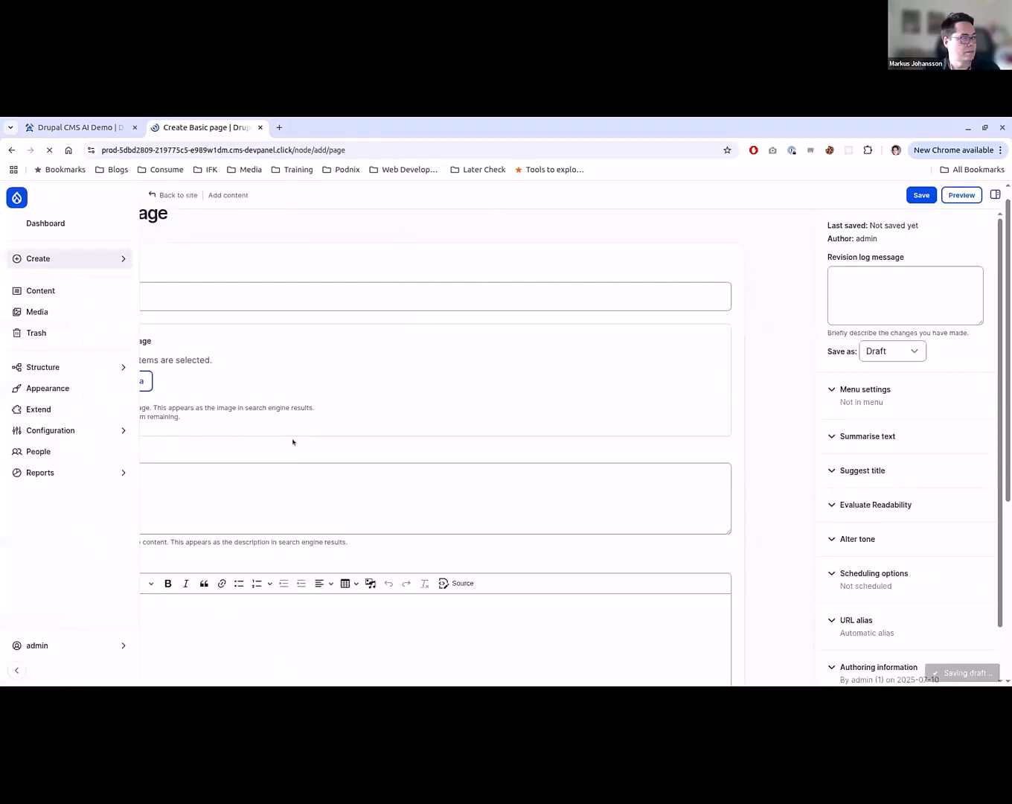
{"action": "scroll", "coordinate": [310, 512], "scroll_direction": "down", "scroll_amount": 2}
{"action": "left_click", "coordinate": [310, 512]}
{"action": "key", "text": "ctrl+v"}
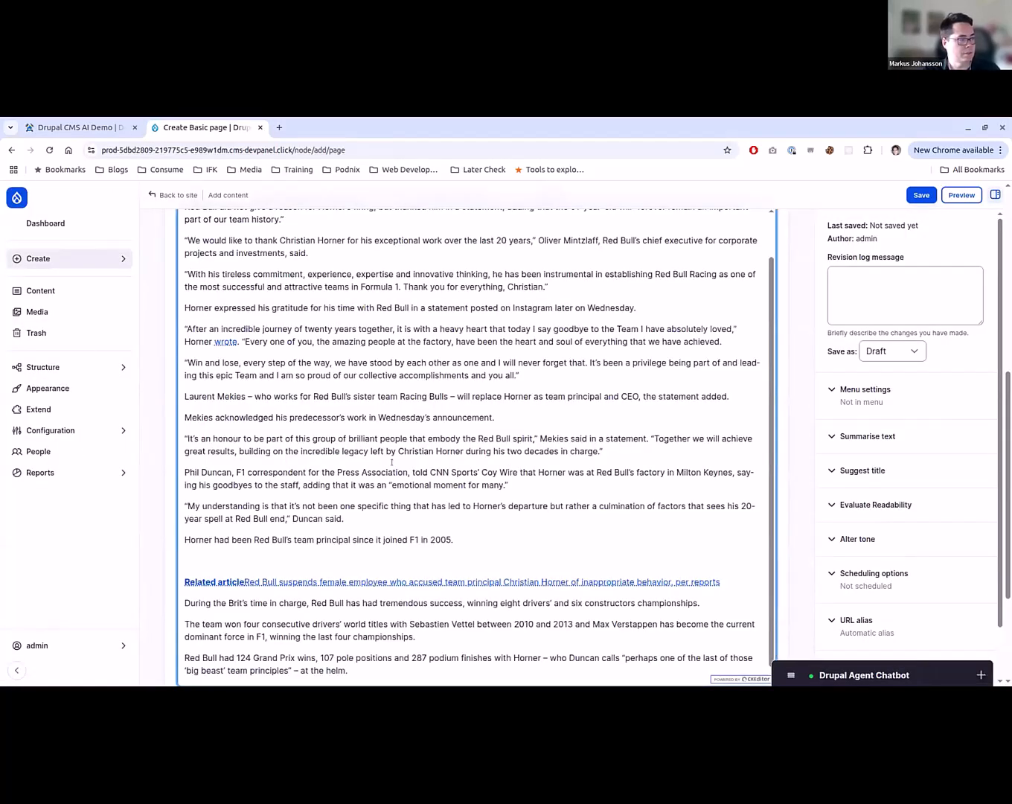
{"action": "key", "text": "ctrl+z"}
{"action": "key", "text": "ctrl+v"}
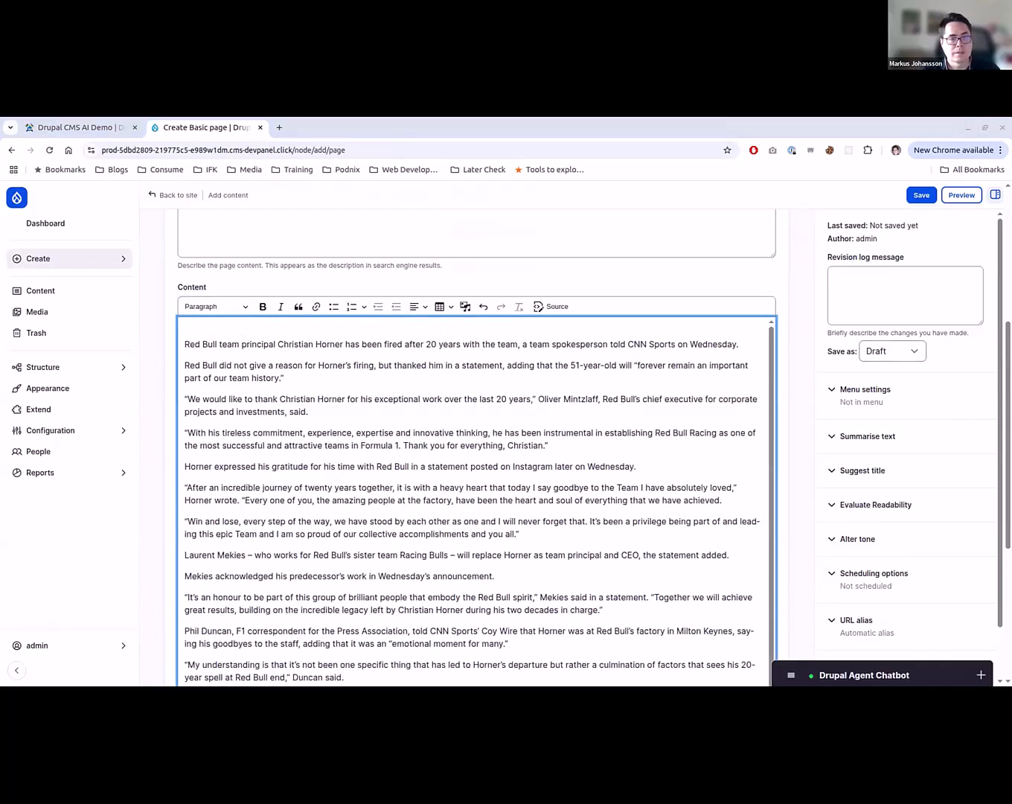
- Paste the headline "Red Bull team principal Christian Horner fired after 20 years with team" into the page's title and description
{"action": "scroll", "coordinate": [458, 284], "scroll_direction": "up", "scroll_amount": 1}
{"action": "left_click", "coordinate": [293, 297]}
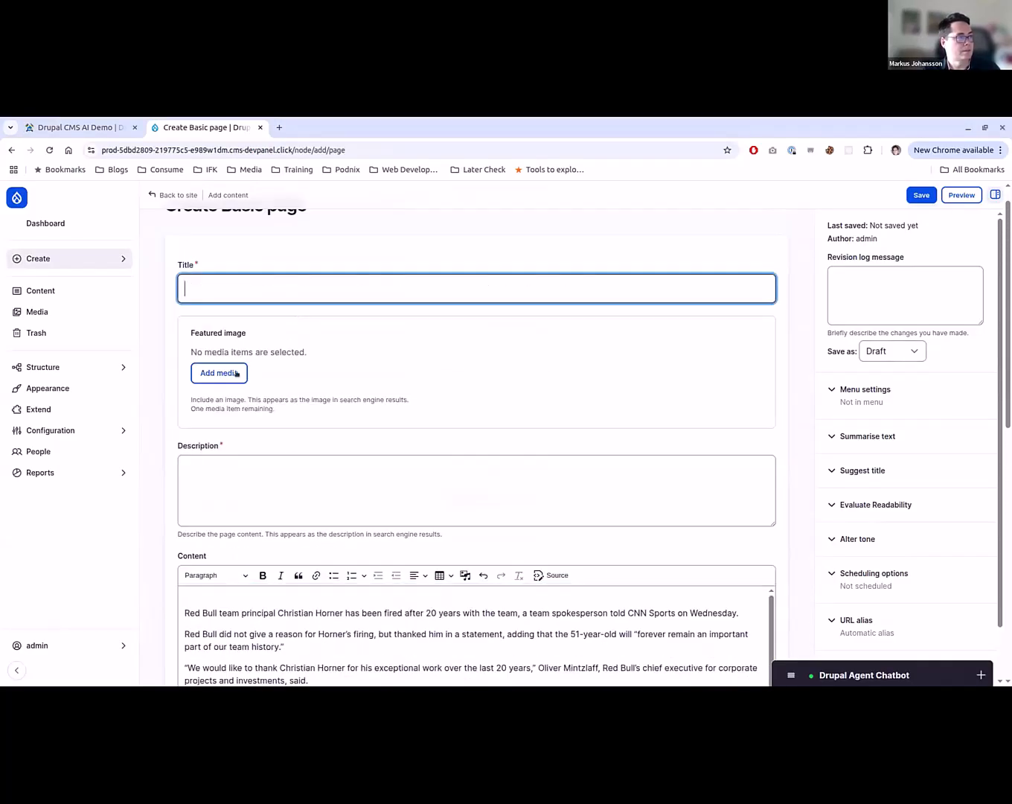
{"action": "type", "text": "Red Bull team principal Christian Horner fired after 20 years with team"}
{"action": "scroll", "coordinate": [315, 318], "scroll_direction": "down", "scroll_amount": 3}
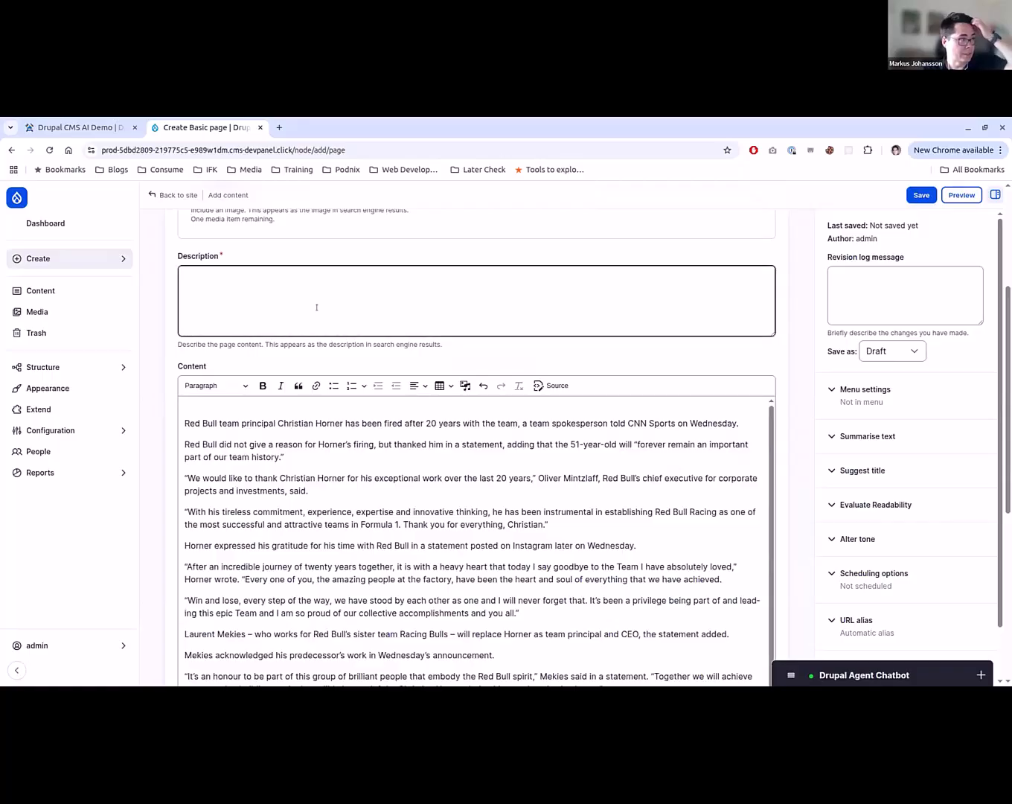
{"action": "left_click", "coordinate": [315, 317]}
{"action": "type", "text": "Red Bull team principal Christian Horner fired after 20 years with team"}
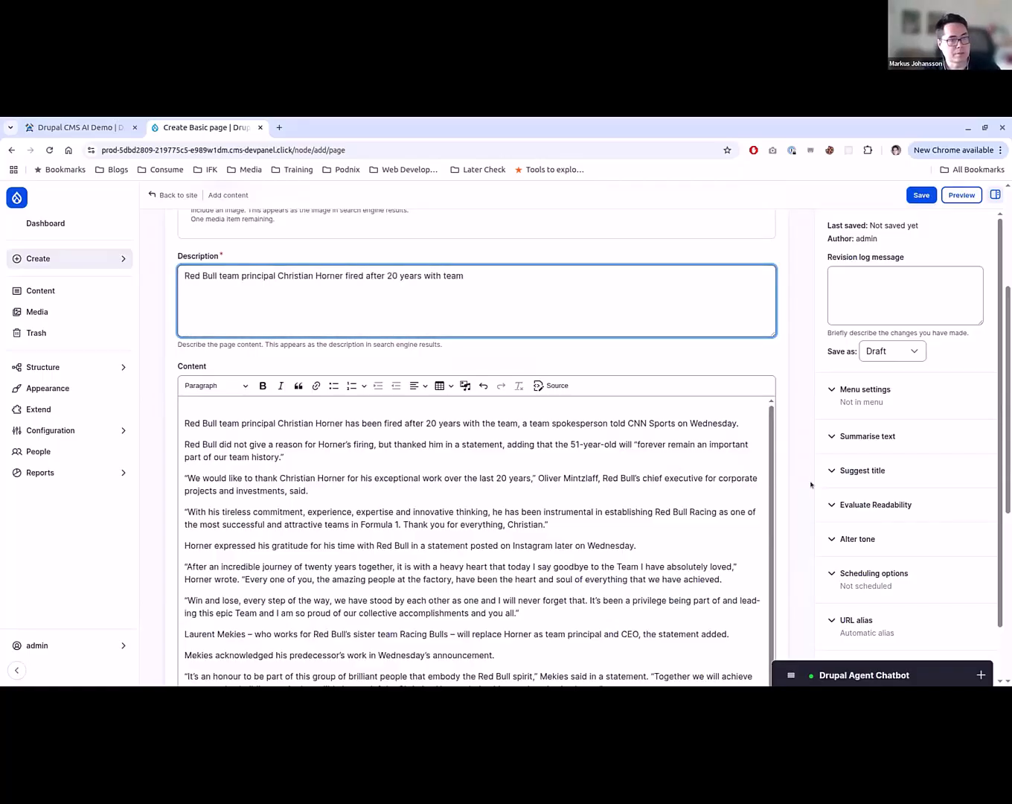
- Clear the page's title while keeping the description
{"action": "scroll", "coordinate": [536, 334], "scroll_direction": "up", "scroll_amount": 3}
{"action": "left_click", "coordinate": [477, 295]}
{"action": "key", "text": "ctrl+a"}
{"action": "key", "text": "BackSpace"}
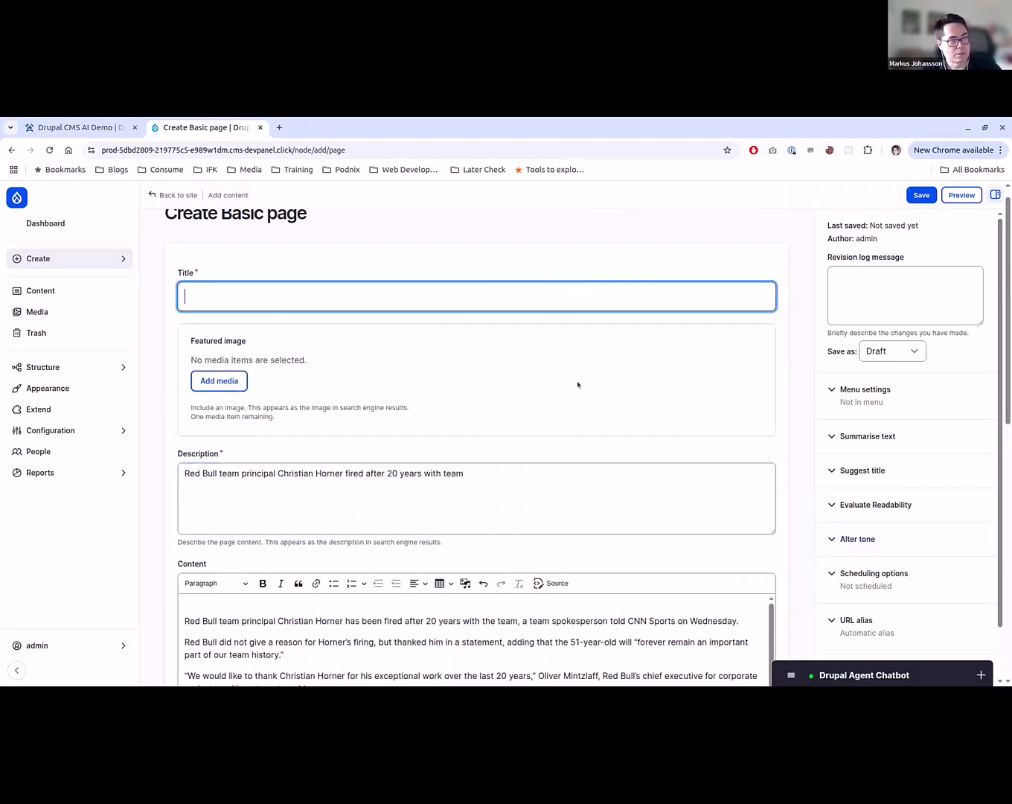
- Generate an AI title suggestion for the page with the Suggest title plugin
{"action": "scroll", "coordinate": [671, 428], "scroll_direction": "down", "scroll_amount": 2}
{"action": "left_click", "coordinate": [897, 471]}
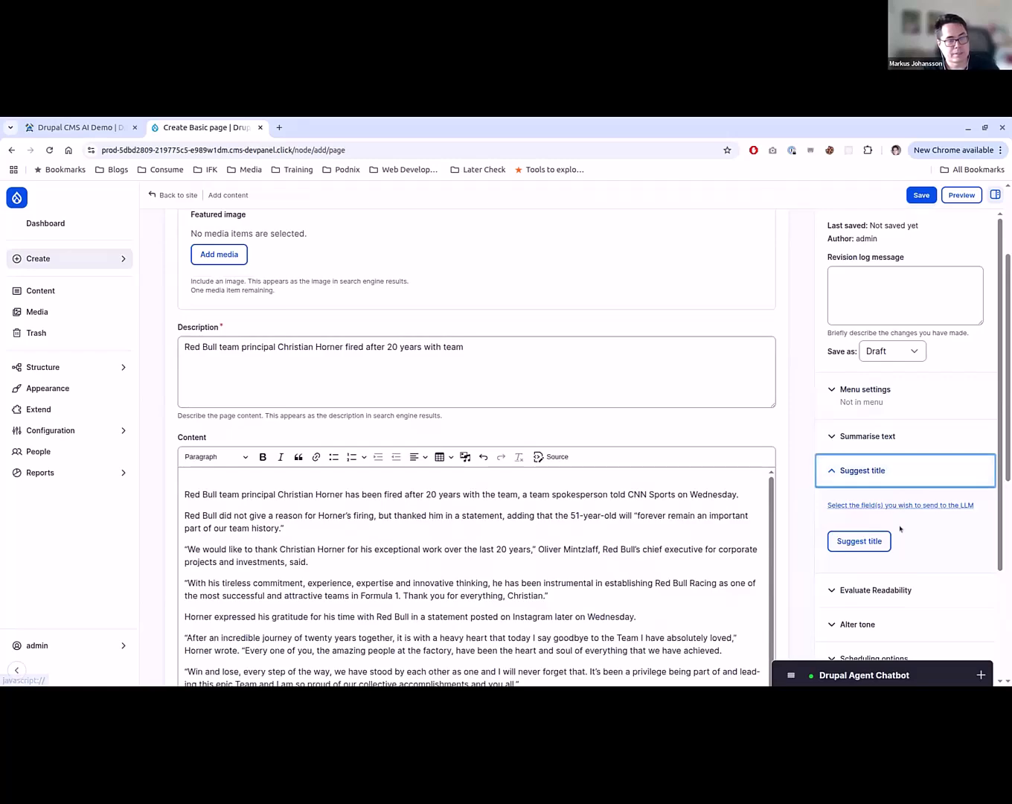
{"action": "left_click", "coordinate": [891, 505]}
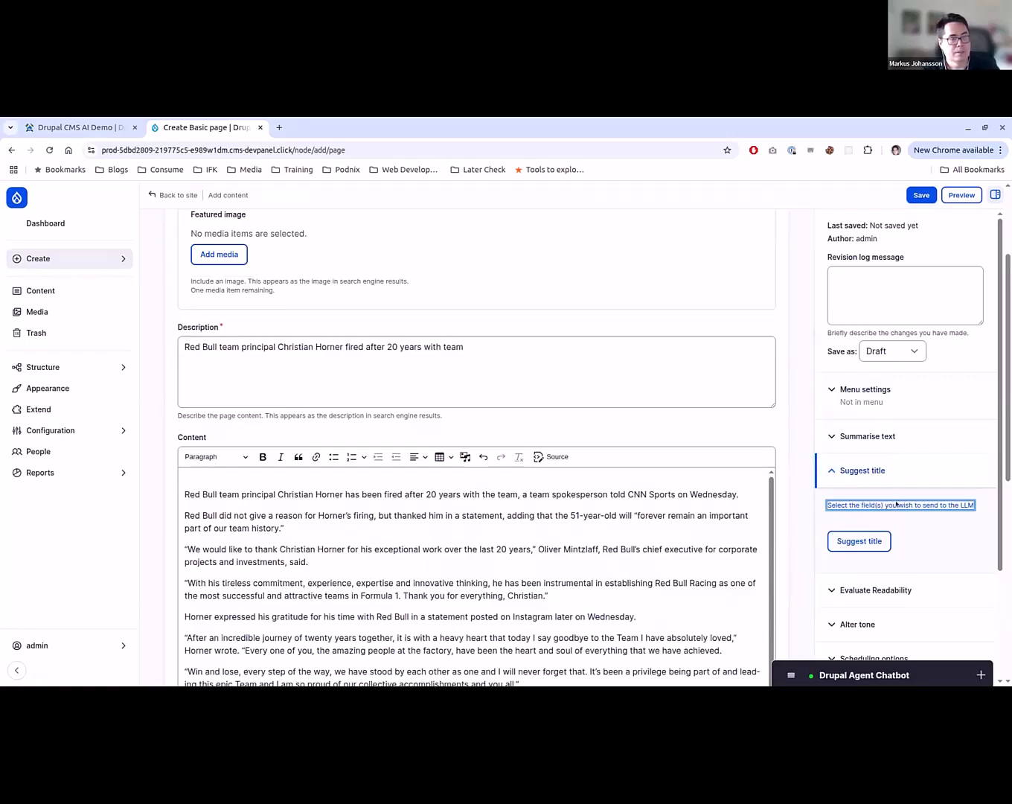
{"action": "left_click", "coordinate": [868, 543]}
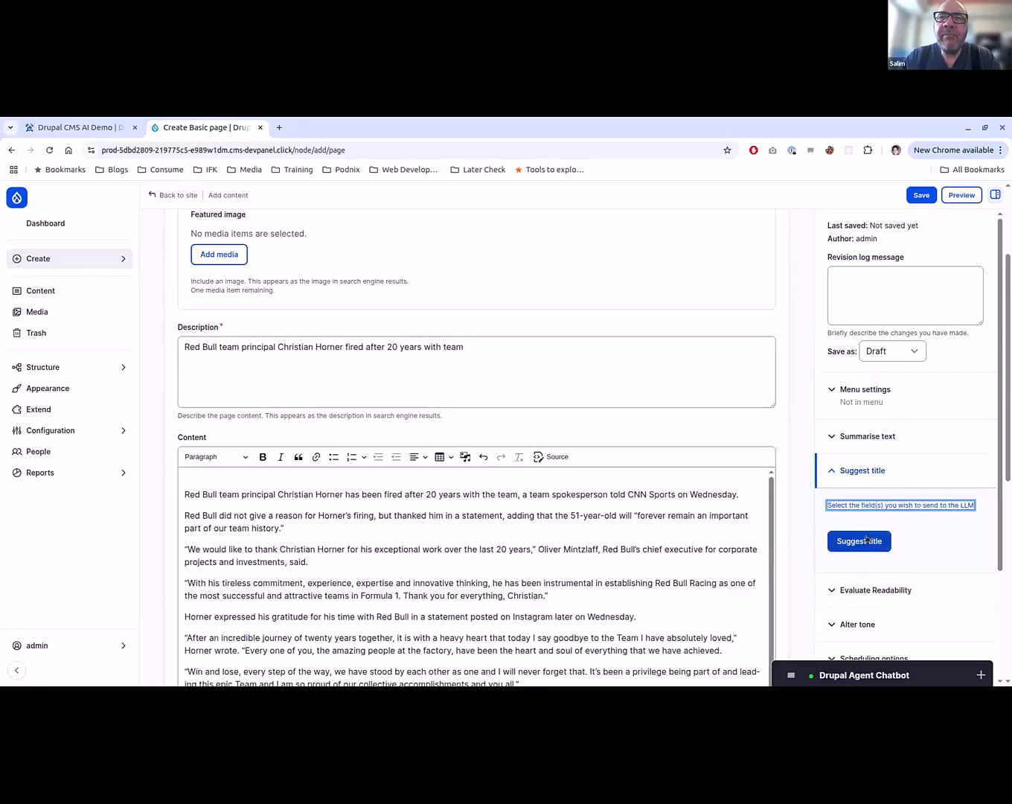
{"action": "left_click", "coordinate": [873, 474]}
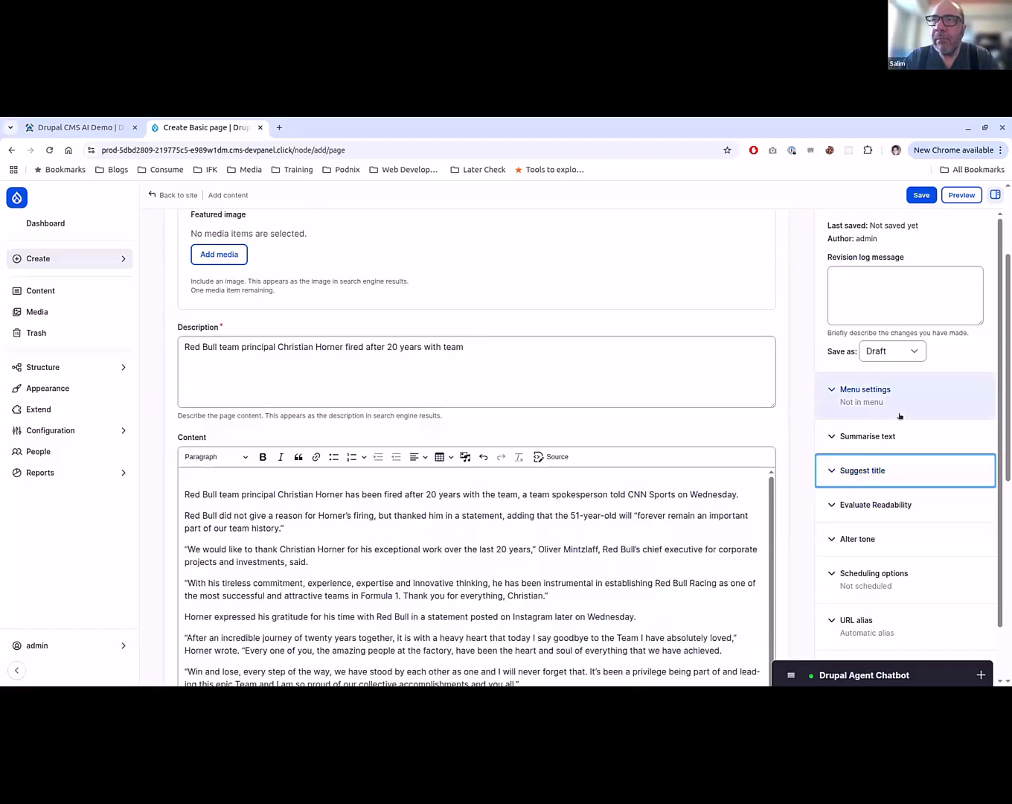
{"action": "left_click", "coordinate": [870, 474]}
{"action": "left_click", "coordinate": [859, 542]}
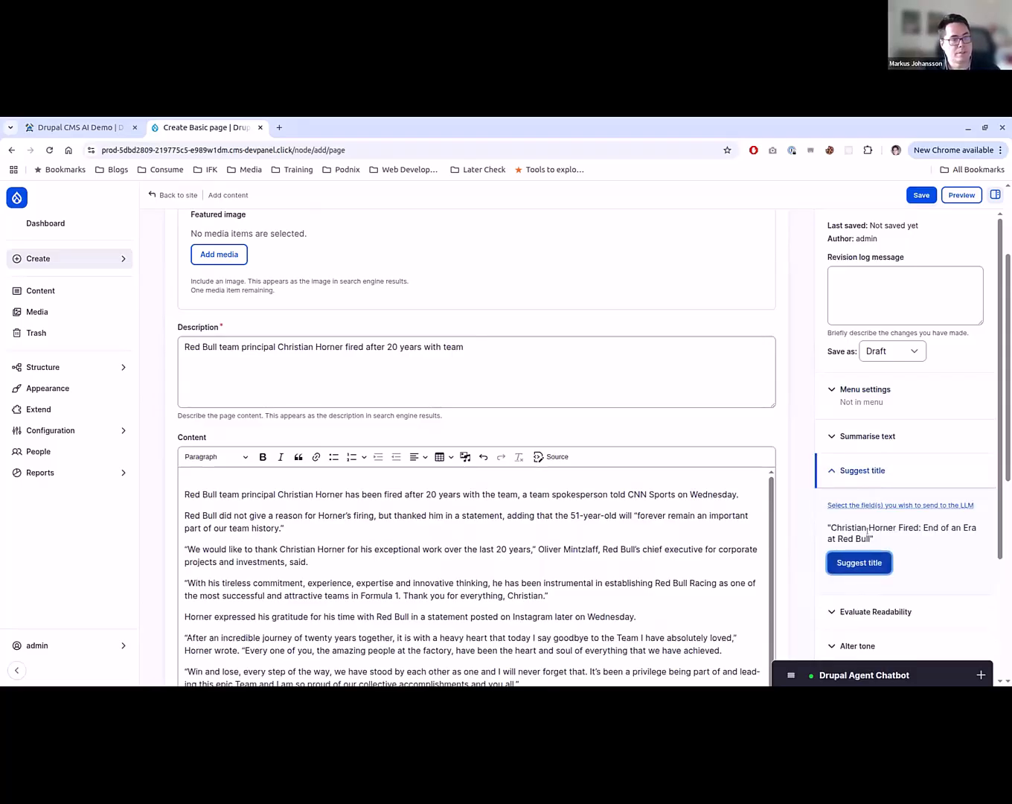
- Copy the suggested title "Christian Horner Fired: End of an Era at Red Bull" into the page's Title field
{"action": "left_click_drag", "start_coordinate": [872, 538], "coordinate": [831, 524]}
{"action": "key", "text": "ctrl+c"}
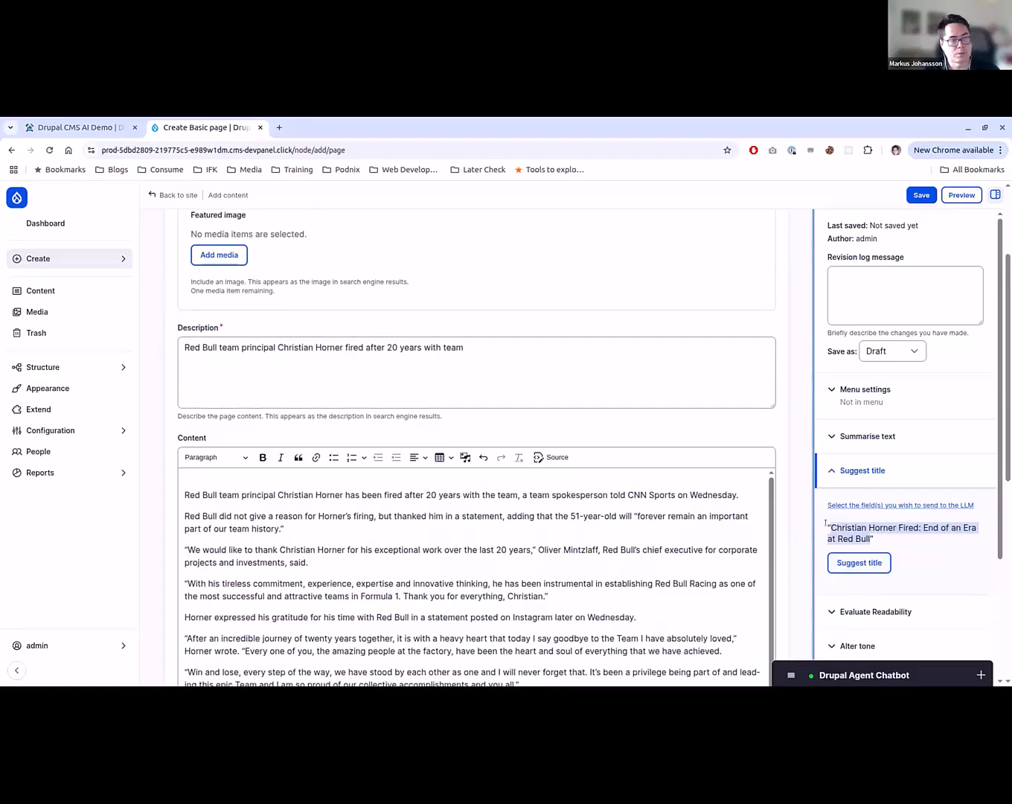
{"action": "scroll", "coordinate": [423, 317], "scroll_direction": "up", "scroll_amount": 2}
{"action": "left_click", "coordinate": [424, 316]}
{"action": "key", "text": "ctrl+v"}
{"action": "scroll", "coordinate": [737, 426], "scroll_direction": "down", "scroll_amount": 1}
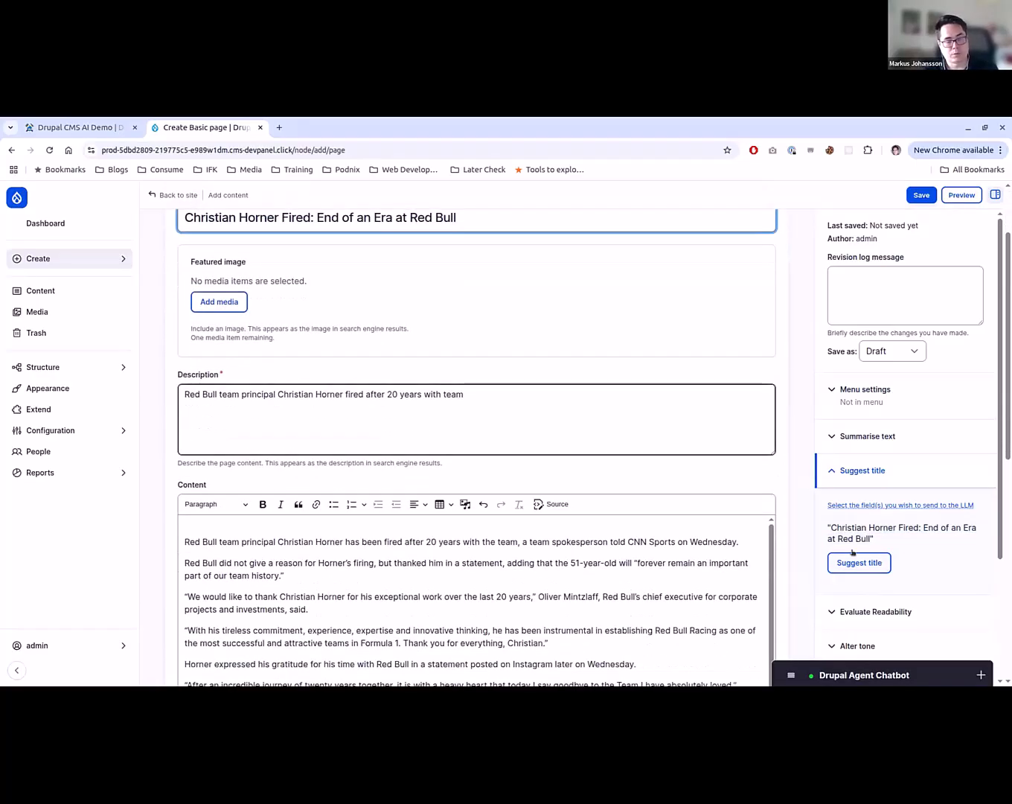
- Score the article's readability with the Evaluate Readability plugin and examine the returned score and suggestions
{"action": "scroll", "coordinate": [848, 573], "scroll_direction": "down", "scroll_amount": 2}
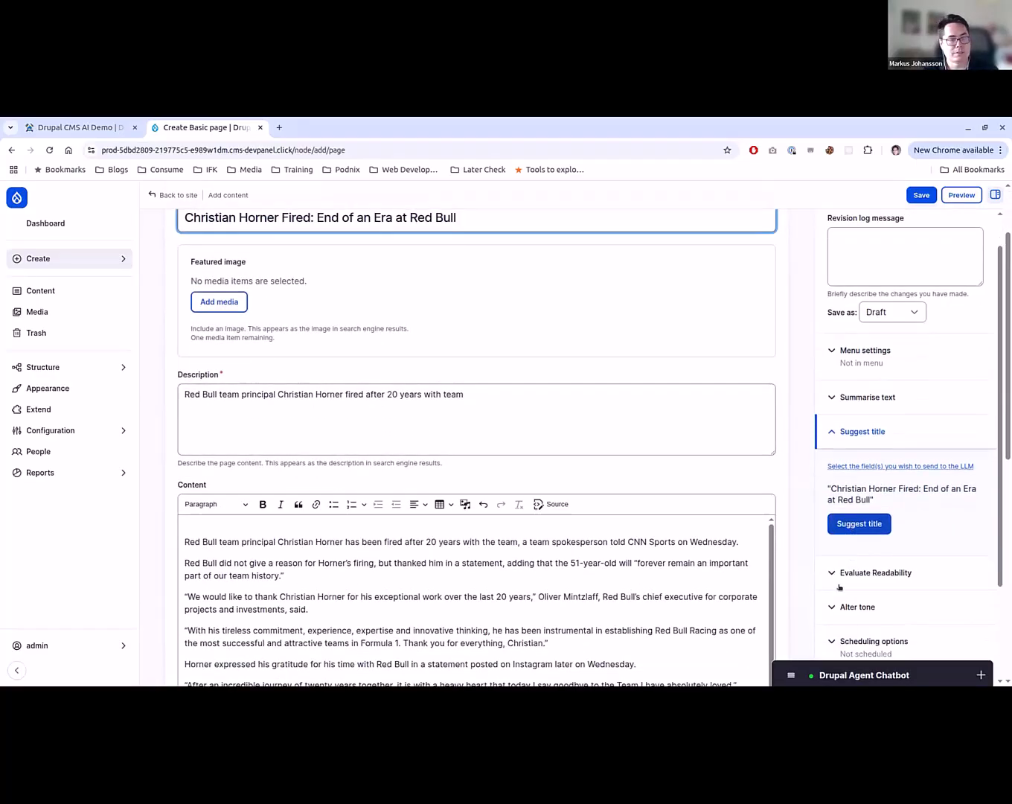
{"action": "left_click", "coordinate": [866, 520]}
{"action": "scroll", "coordinate": [810, 547], "scroll_direction": "down", "scroll_amount": 2}
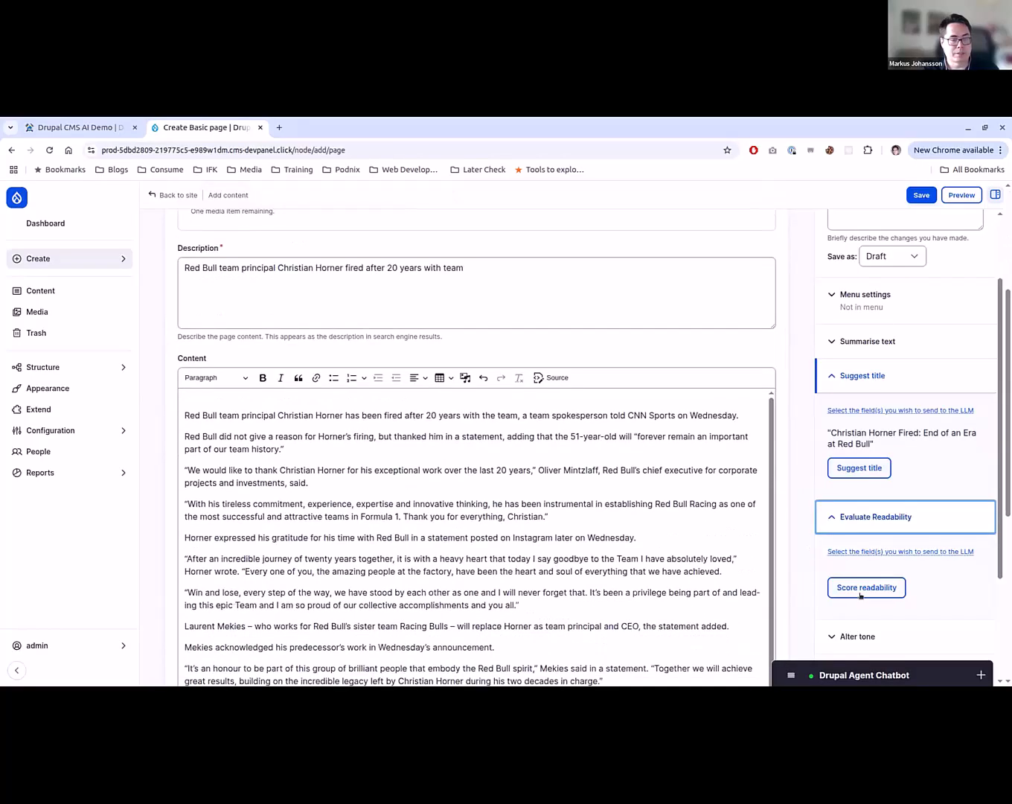
{"action": "left_click", "coordinate": [863, 589]}
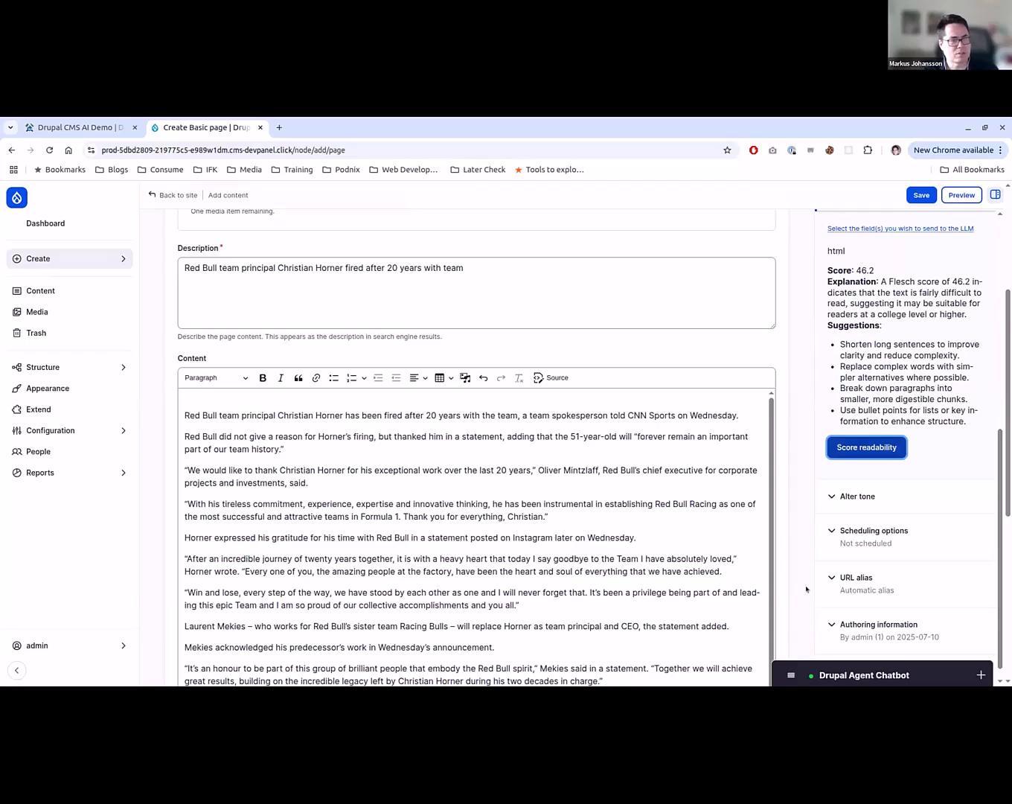
{"action": "scroll", "coordinate": [951, 335], "scroll_direction": "up", "scroll_amount": 1}
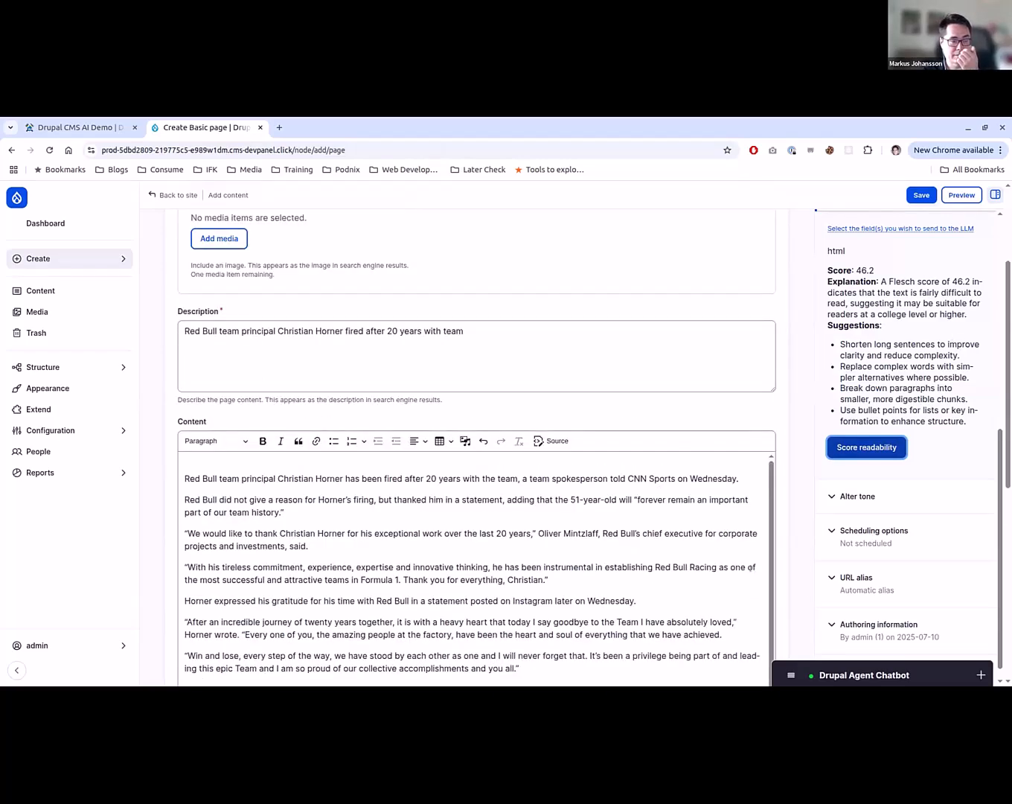
{"action": "scroll", "coordinate": [658, 562], "scroll_direction": "down", "scroll_amount": 1}
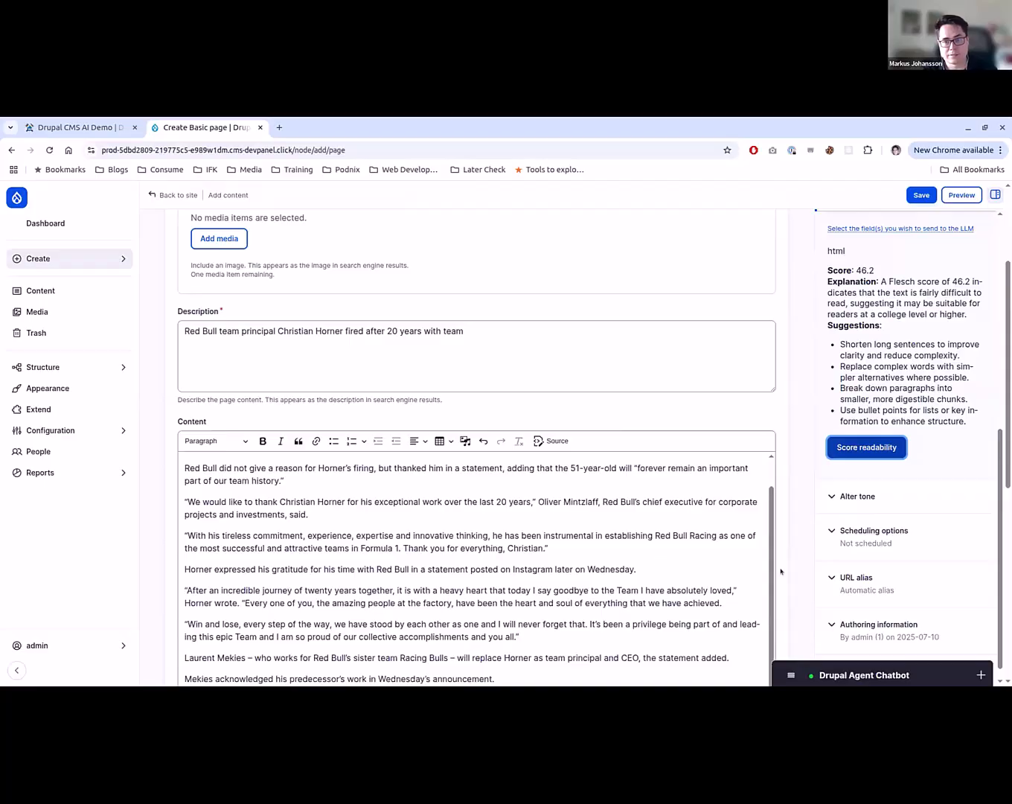
{"action": "left_click_drag", "start_coordinate": [853, 270], "coordinate": [875, 272]}
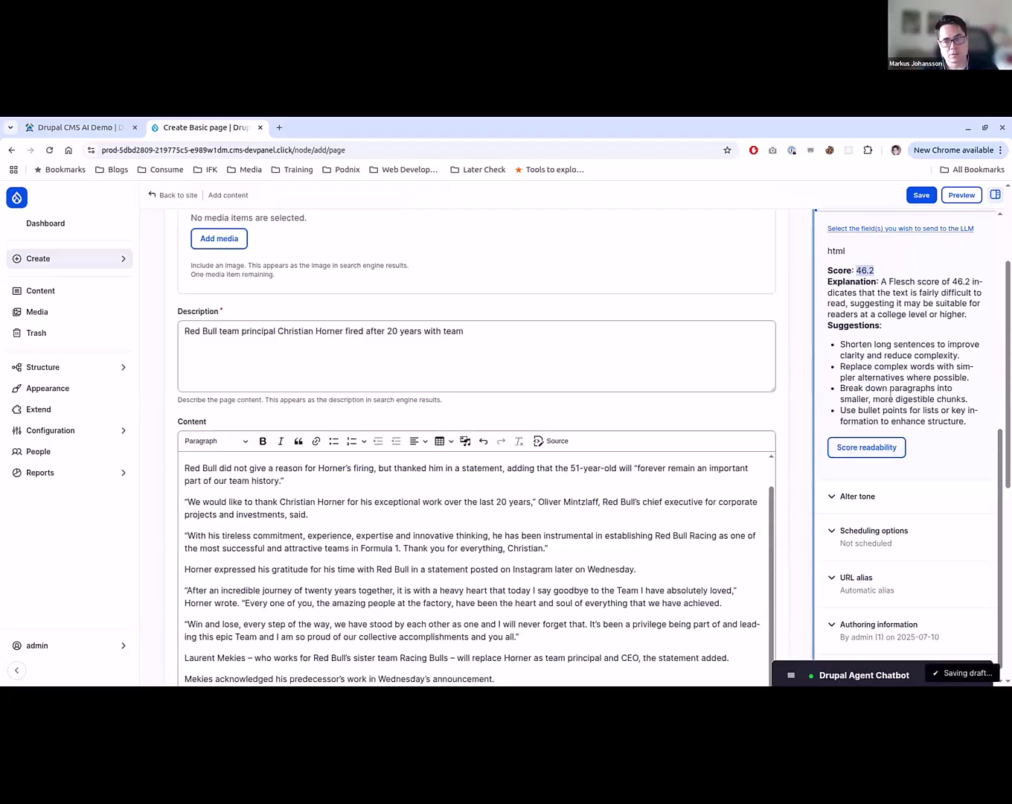
- Rewrite the article in the Friendly tone with the Alter tone plugin and examine the suggested text
{"action": "left_click", "coordinate": [832, 499]}
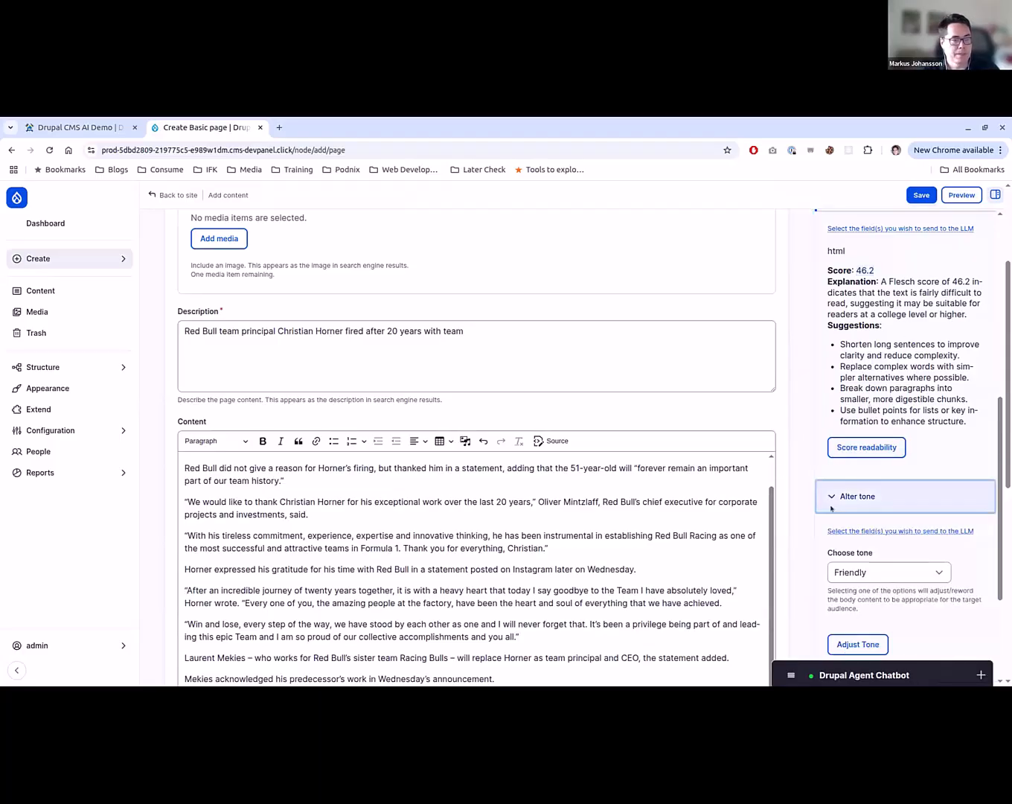
{"action": "scroll", "coordinate": [820, 528], "scroll_direction": "down", "scroll_amount": 1}
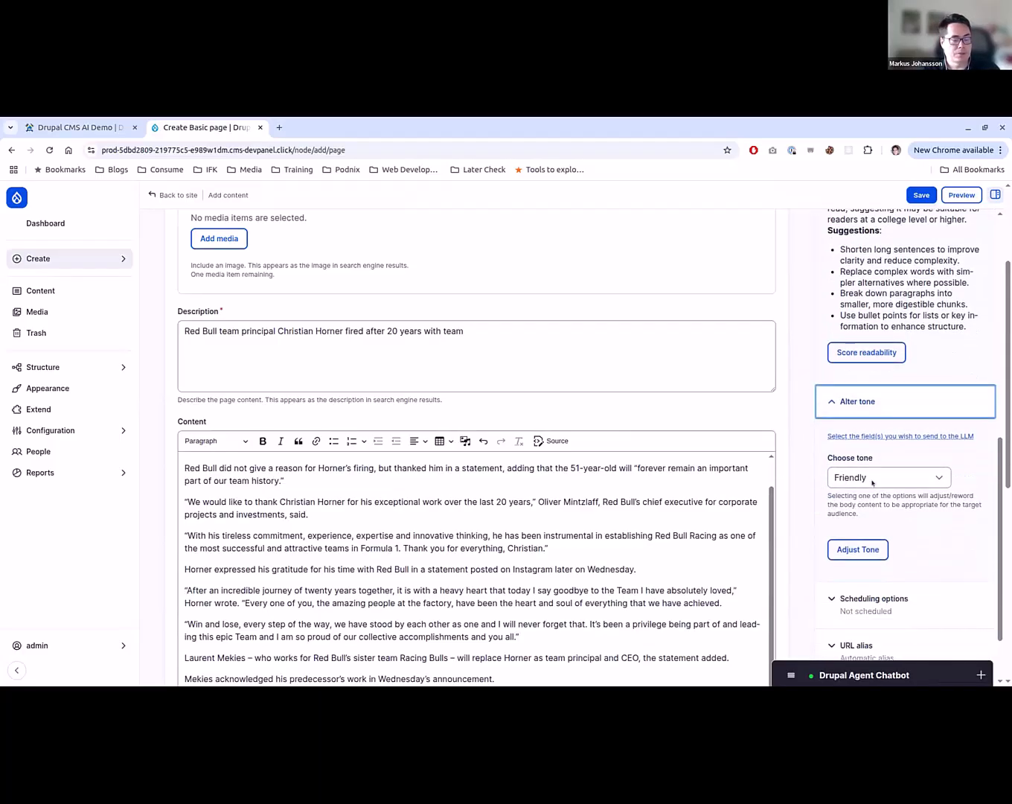
{"action": "left_click", "coordinate": [852, 548]}
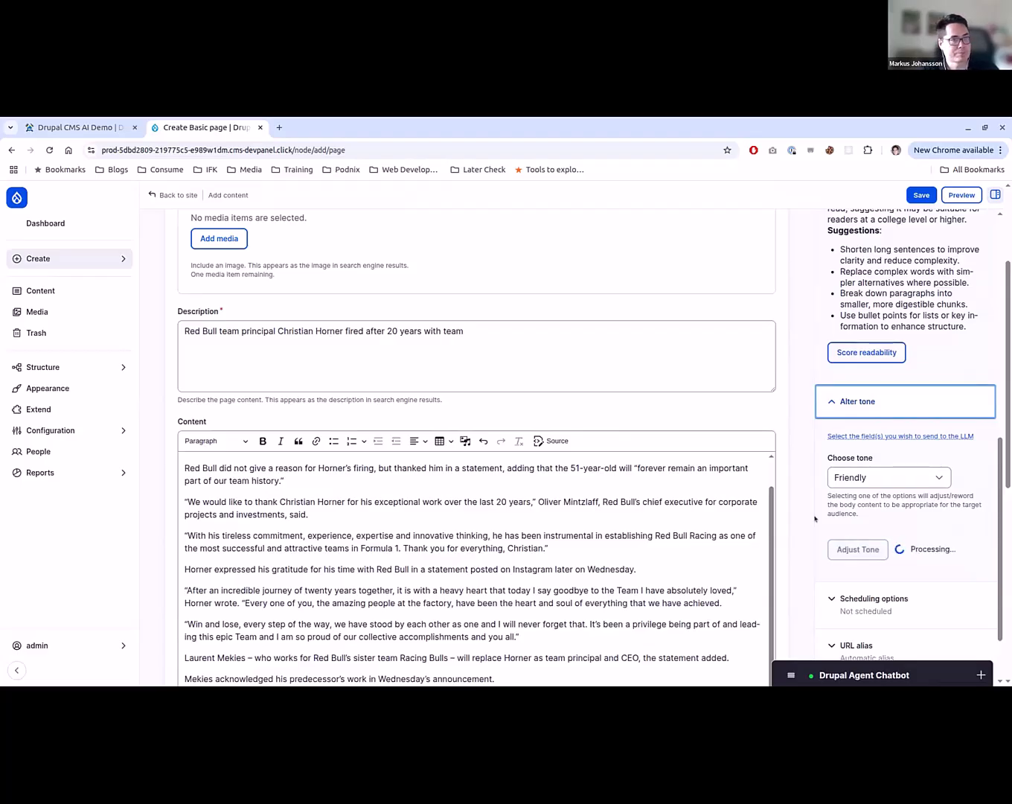
{"action": "scroll", "coordinate": [815, 519], "scroll_direction": "up", "scroll_amount": 5}
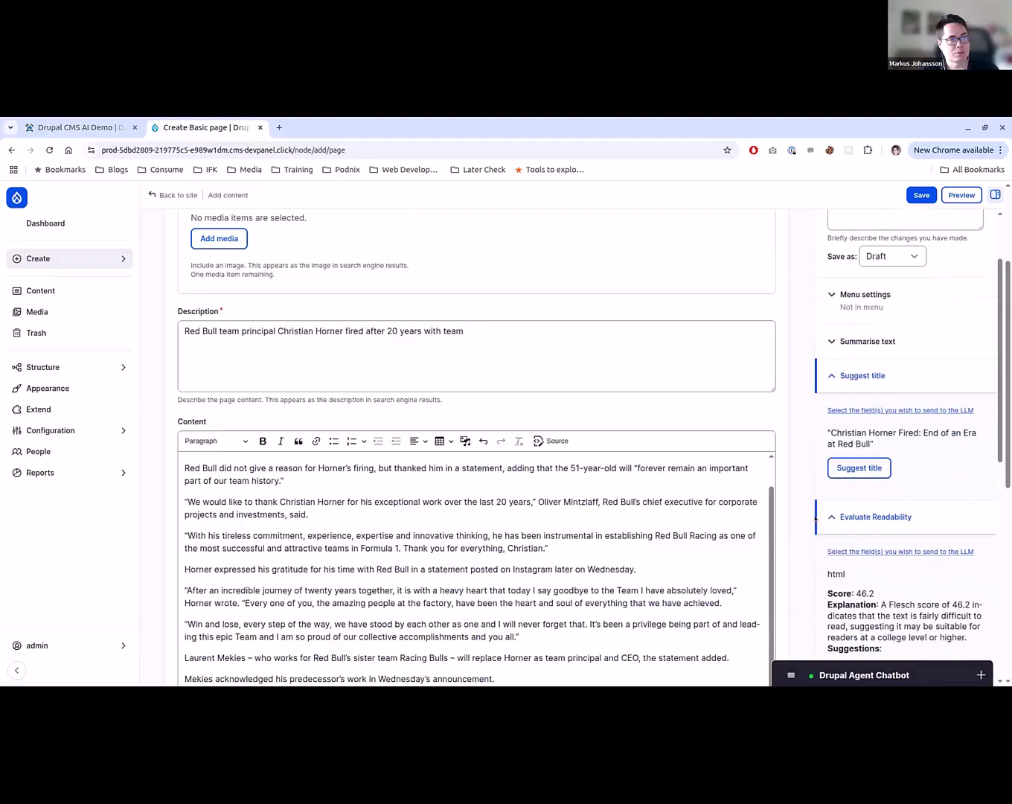
{"action": "scroll", "coordinate": [814, 518], "scroll_direction": "down", "scroll_amount": 5}
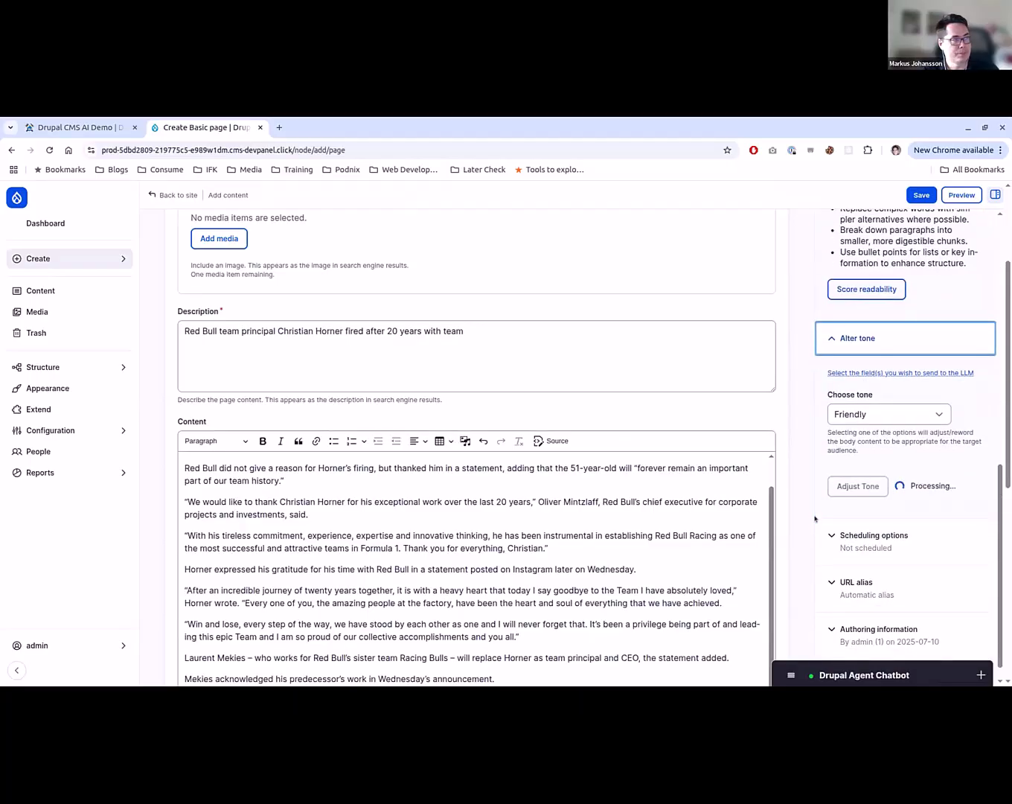
{"action": "scroll", "coordinate": [814, 519], "scroll_direction": "up", "scroll_amount": 5}
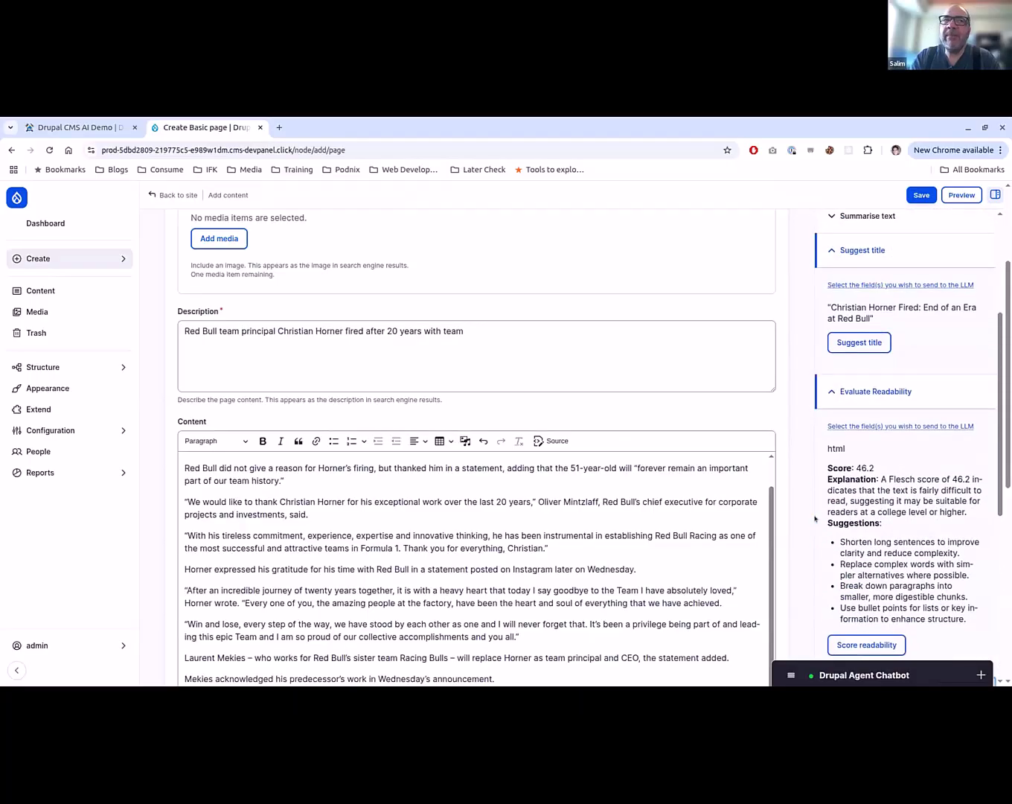
{"action": "scroll", "coordinate": [815, 519], "scroll_direction": "down", "scroll_amount": 5}
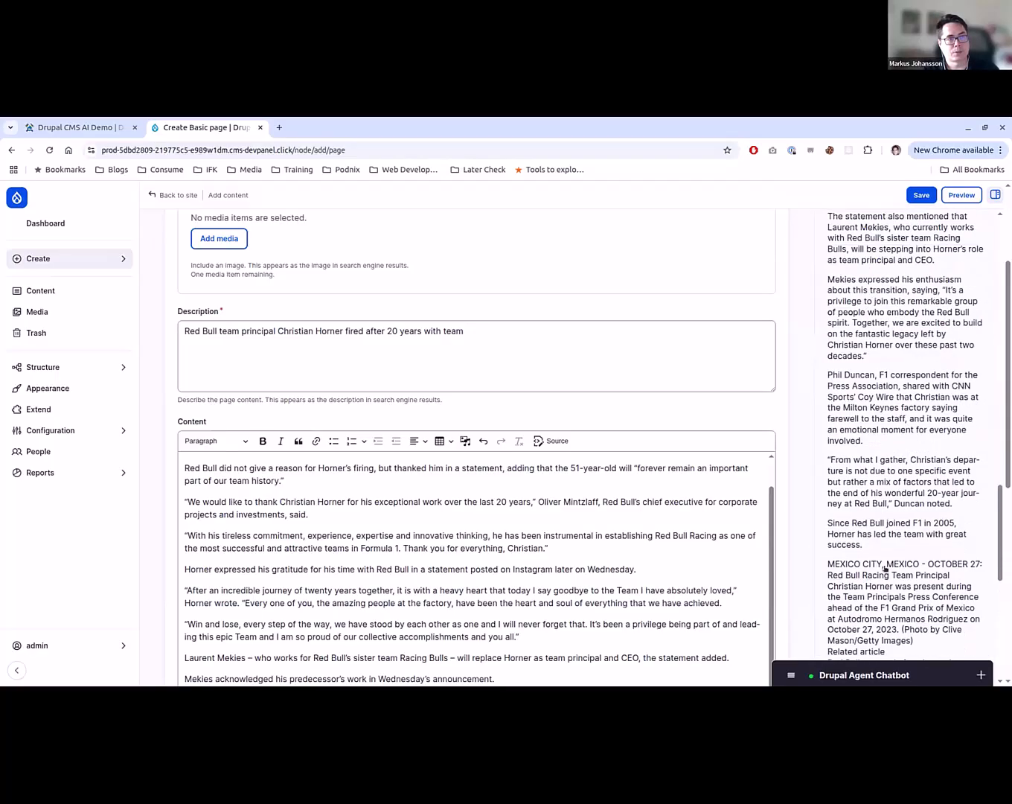
{"action": "scroll", "coordinate": [884, 568], "scroll_direction": "up", "scroll_amount": 10}
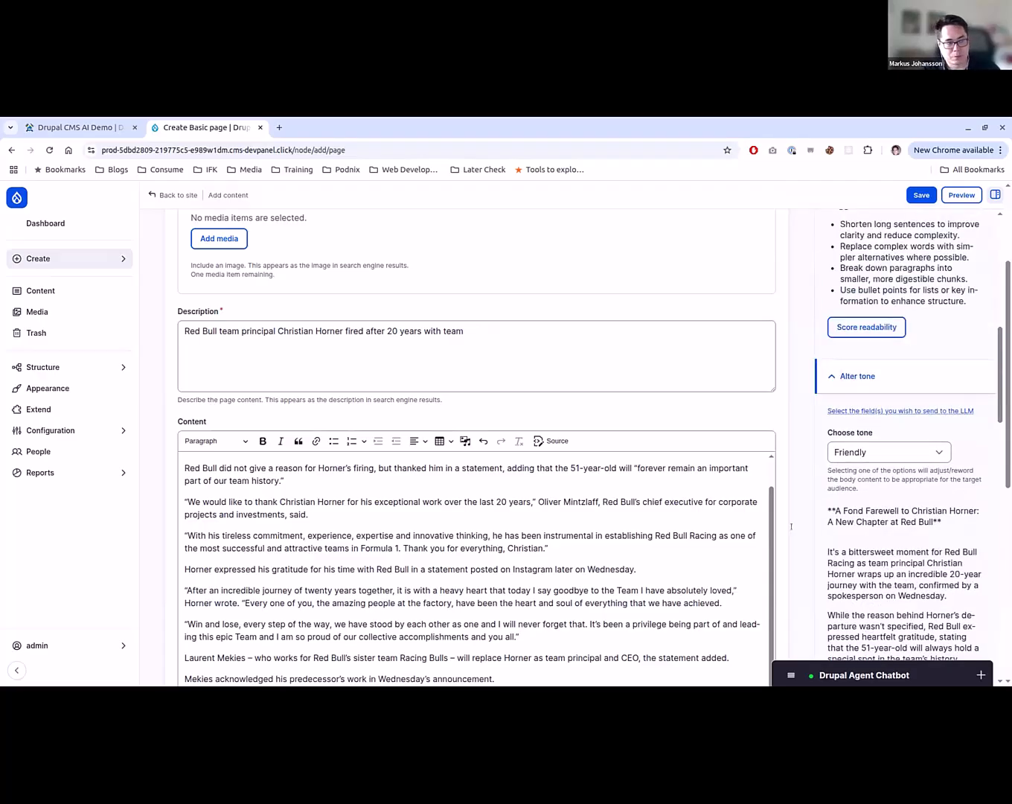
- Generate an AI summary of the article with the Summarise text plugin
{"action": "scroll", "coordinate": [855, 546], "scroll_direction": "up", "scroll_amount": 10}
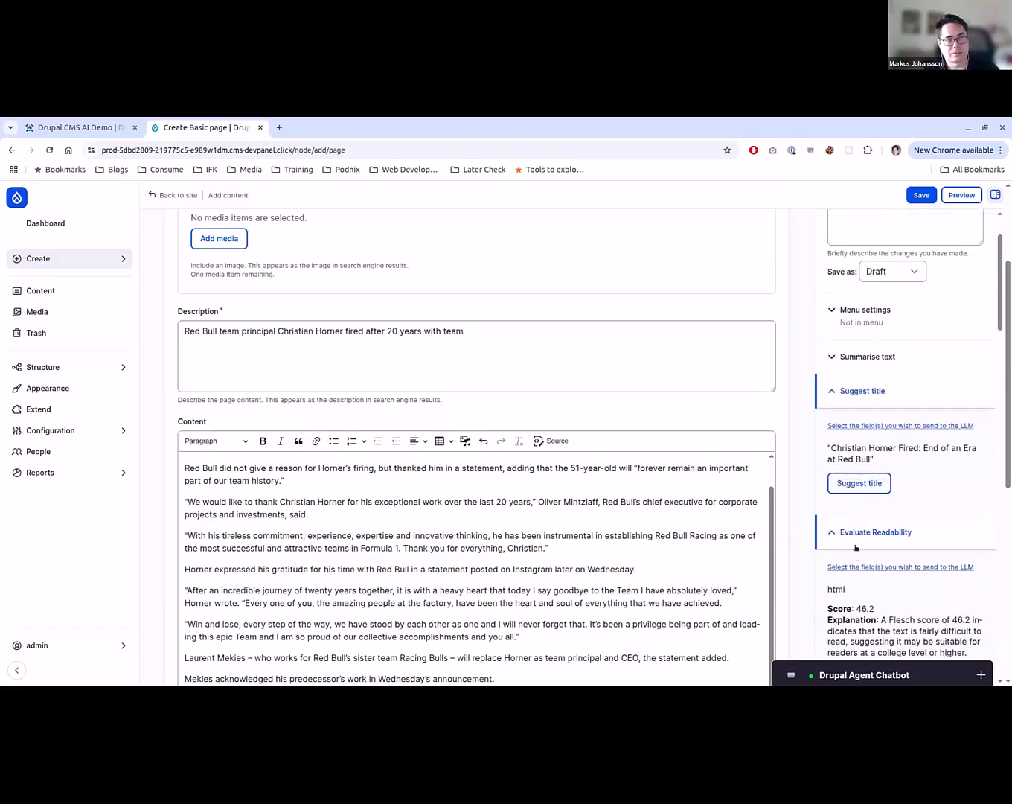
{"action": "left_click", "coordinate": [855, 358]}
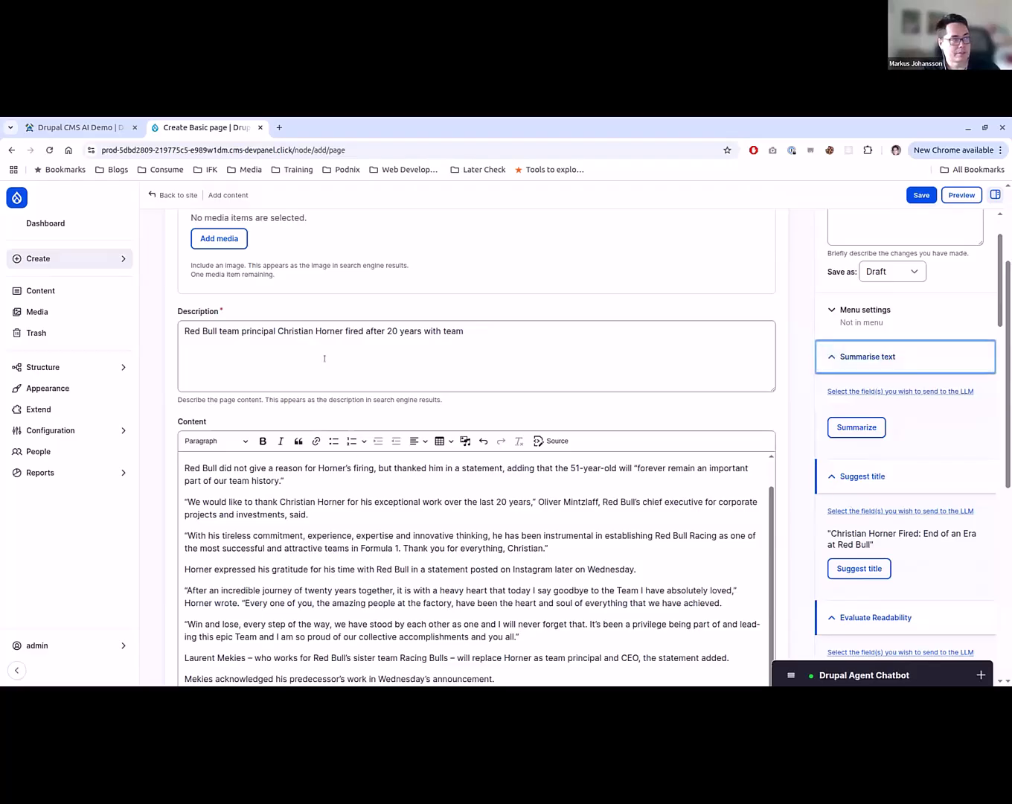
{"action": "left_click_drag", "start_coordinate": [227, 331], "coordinate": [441, 331]}
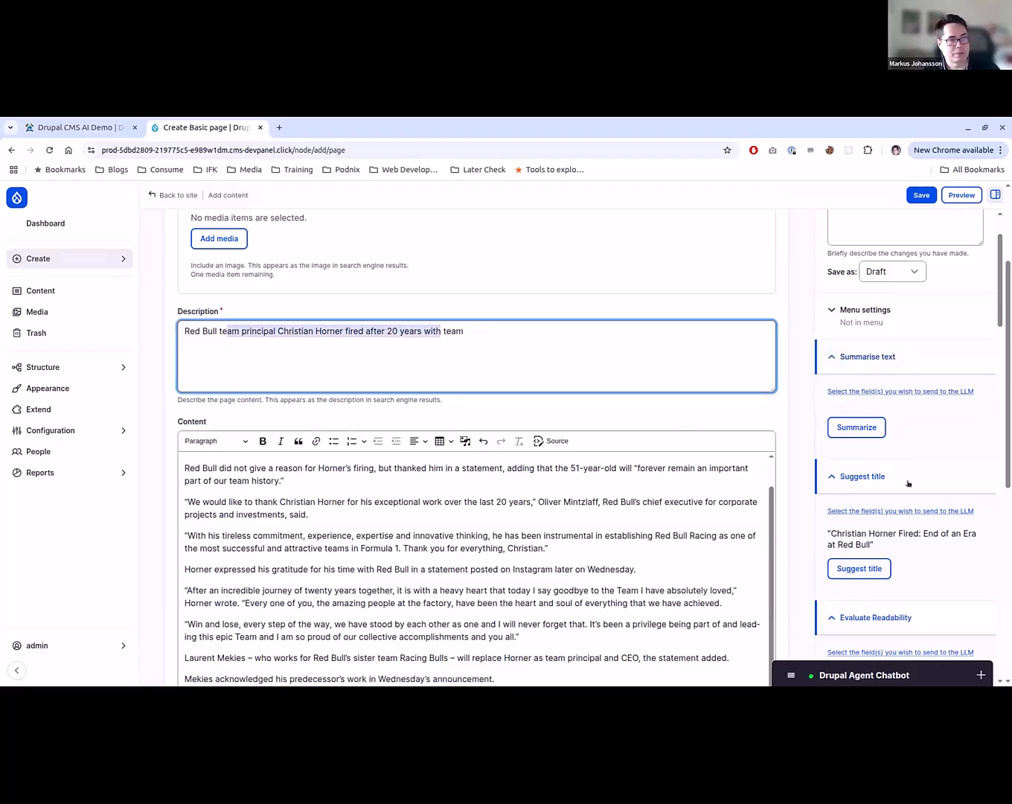
{"action": "left_click", "coordinate": [854, 426]}
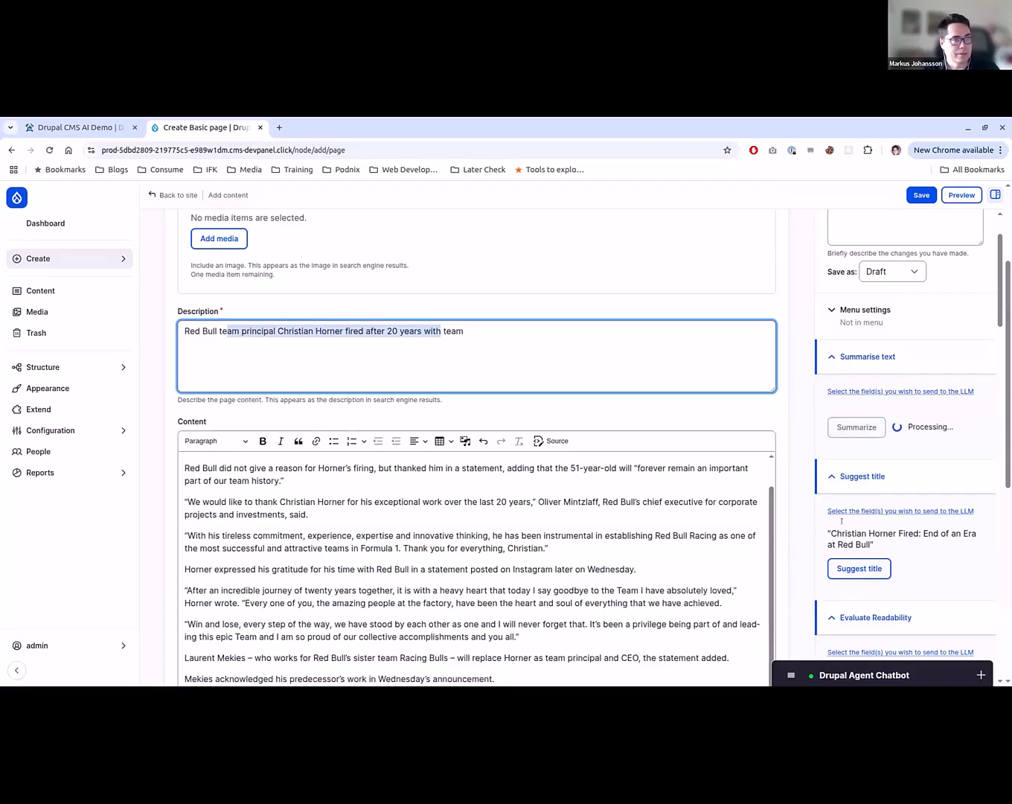
{"action": "scroll", "coordinate": [899, 524], "scroll_direction": "down", "scroll_amount": 3}
{"action": "left_click", "coordinate": [941, 437]}
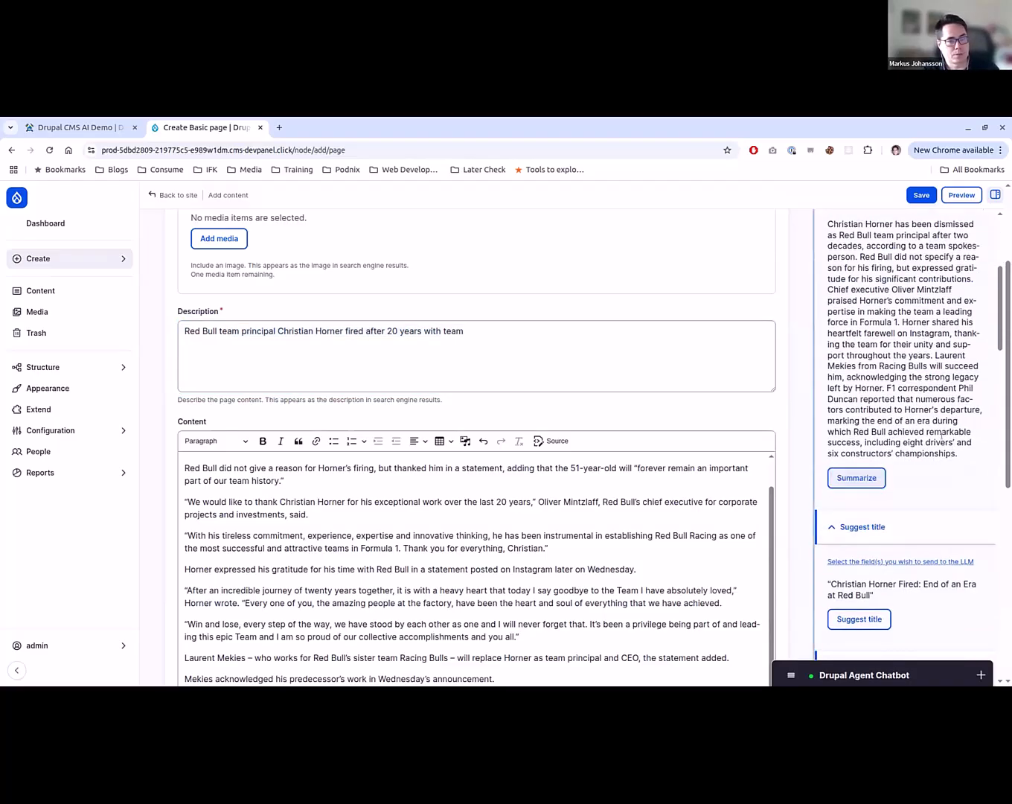
- Replace the page's Description with the full AI-generated summary
{"action": "left_click_drag", "start_coordinate": [957, 453], "coordinate": [826, 416]}
{"action": "key", "text": "ctrl+c"}
{"action": "scroll", "coordinate": [825, 411], "scroll_direction": "up", "scroll_amount": 3}
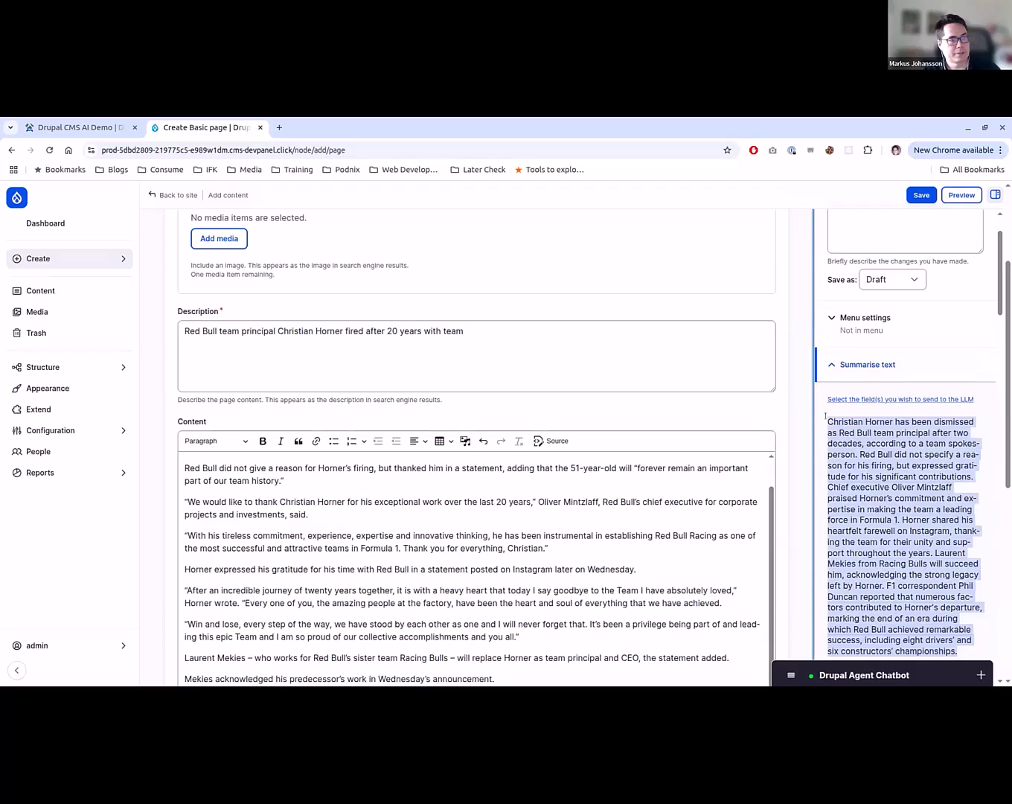
{"action": "left_click", "coordinate": [419, 343]}
{"action": "key", "text": "ctrl+a"}
{"action": "key", "text": "ctrl+v"}
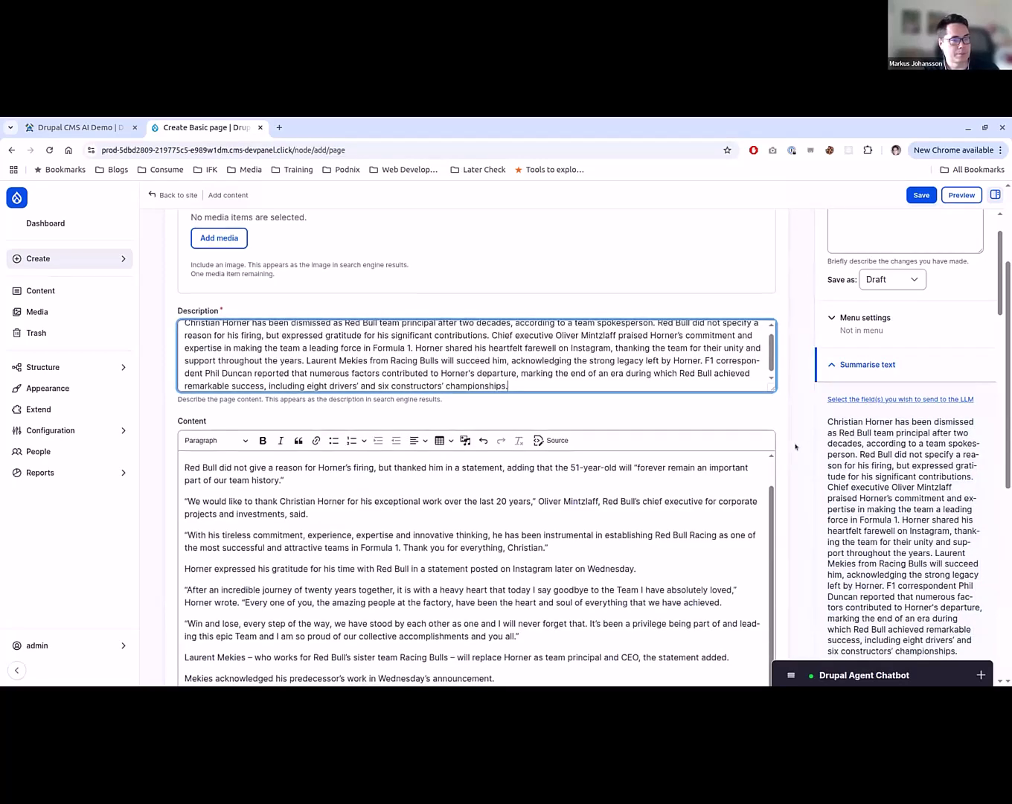
- Save the new Basic page and change its moderation state to Published
{"action": "scroll", "coordinate": [796, 447], "scroll_direction": "down", "scroll_amount": 1}
{"action": "left_click", "coordinate": [922, 195]}
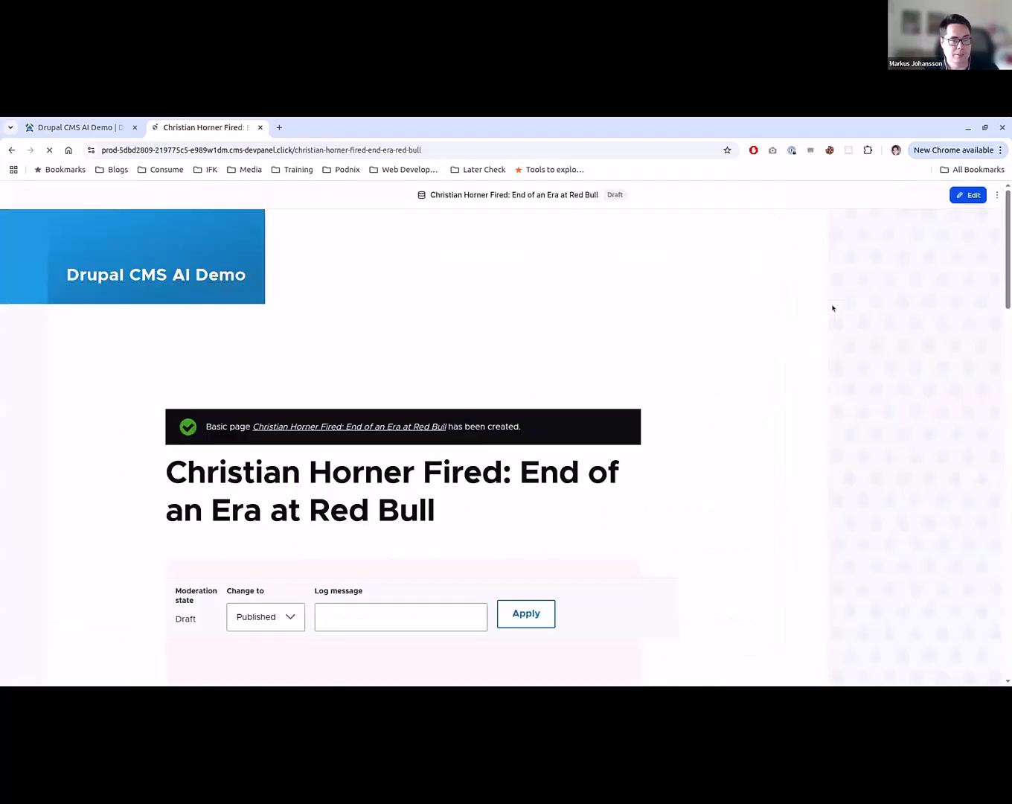
{"action": "scroll", "coordinate": [491, 518], "scroll_direction": "down", "scroll_amount": 1}
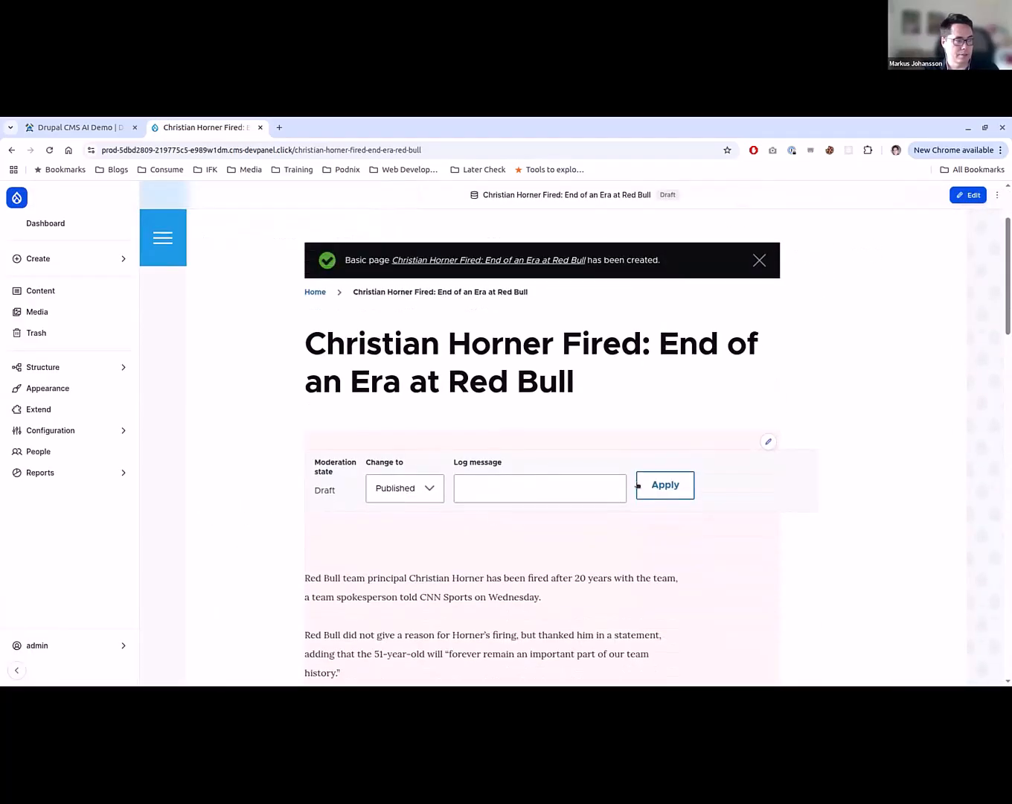
{"action": "left_click", "coordinate": [639, 486]}
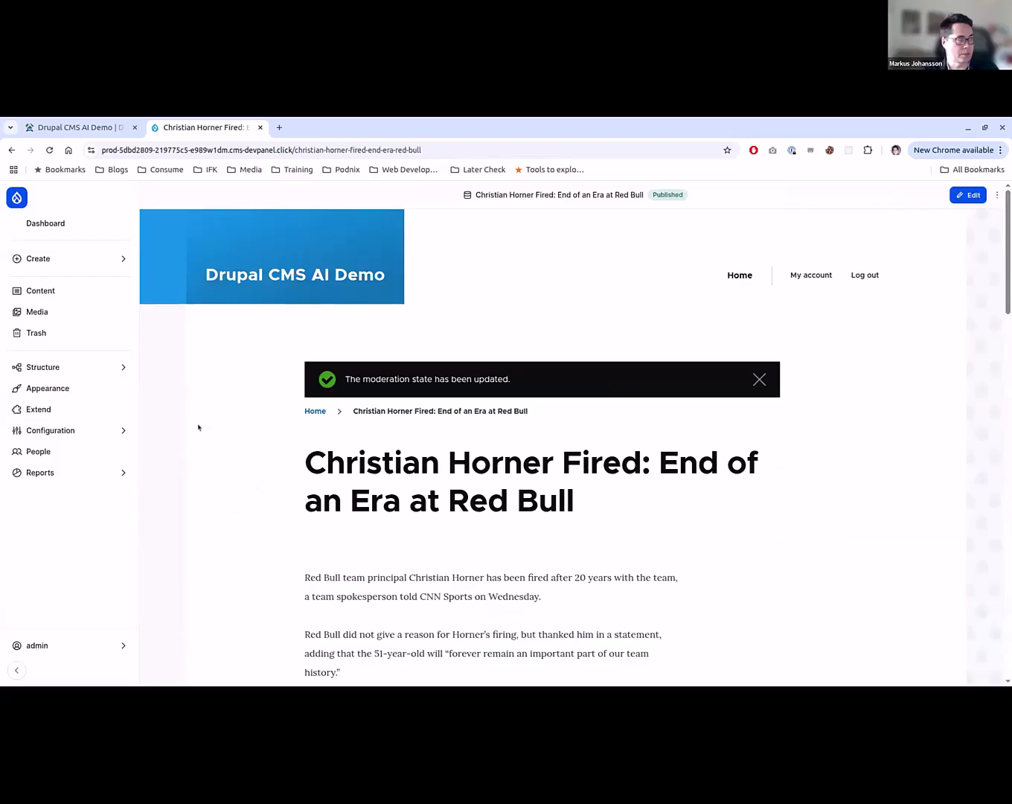
- Open the site's module list and filter it by "ai"
{"action": "left_click", "coordinate": [102, 410]}
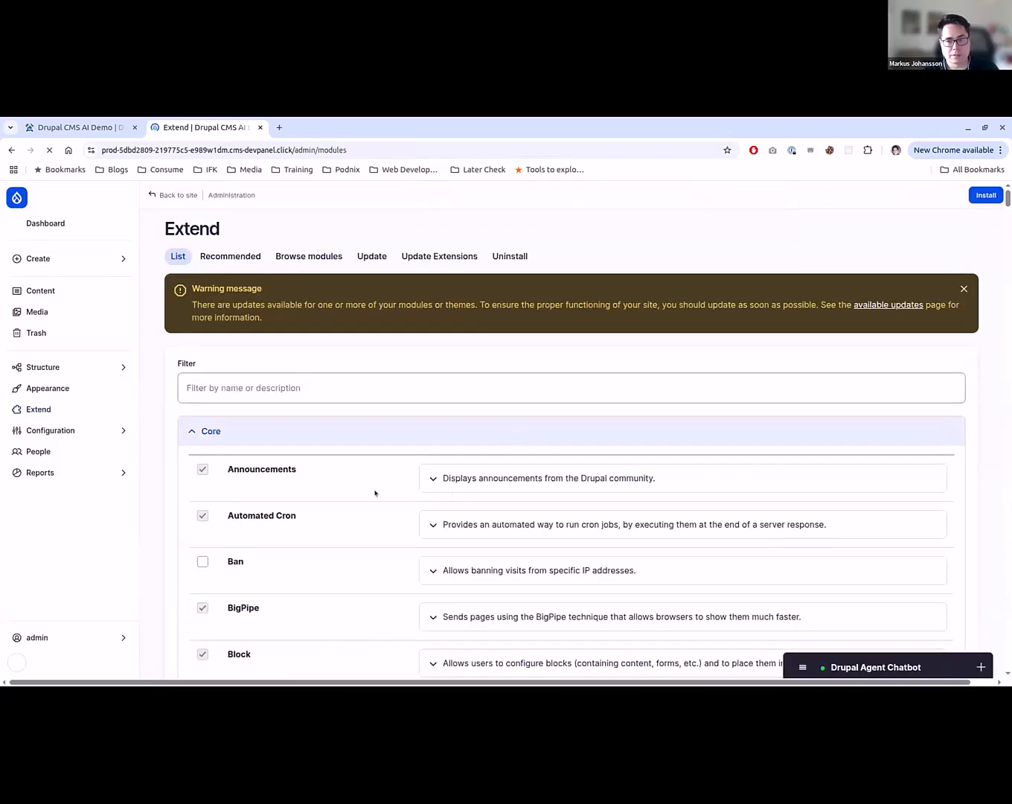
{"action": "scroll", "coordinate": [378, 477], "scroll_direction": "down", "scroll_amount": 5}
{"action": "scroll", "coordinate": [294, 488], "scroll_direction": "up", "scroll_amount": 4}
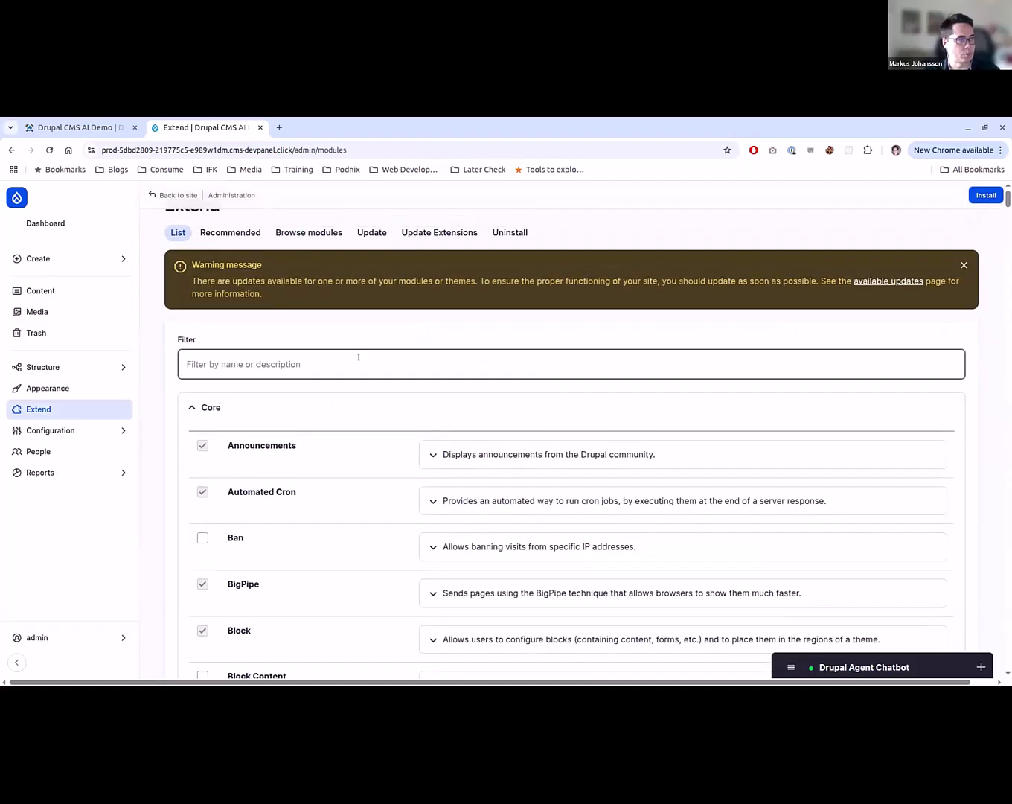
{"action": "left_click", "coordinate": [358, 358]}
{"action": "type", "text": "ai"}
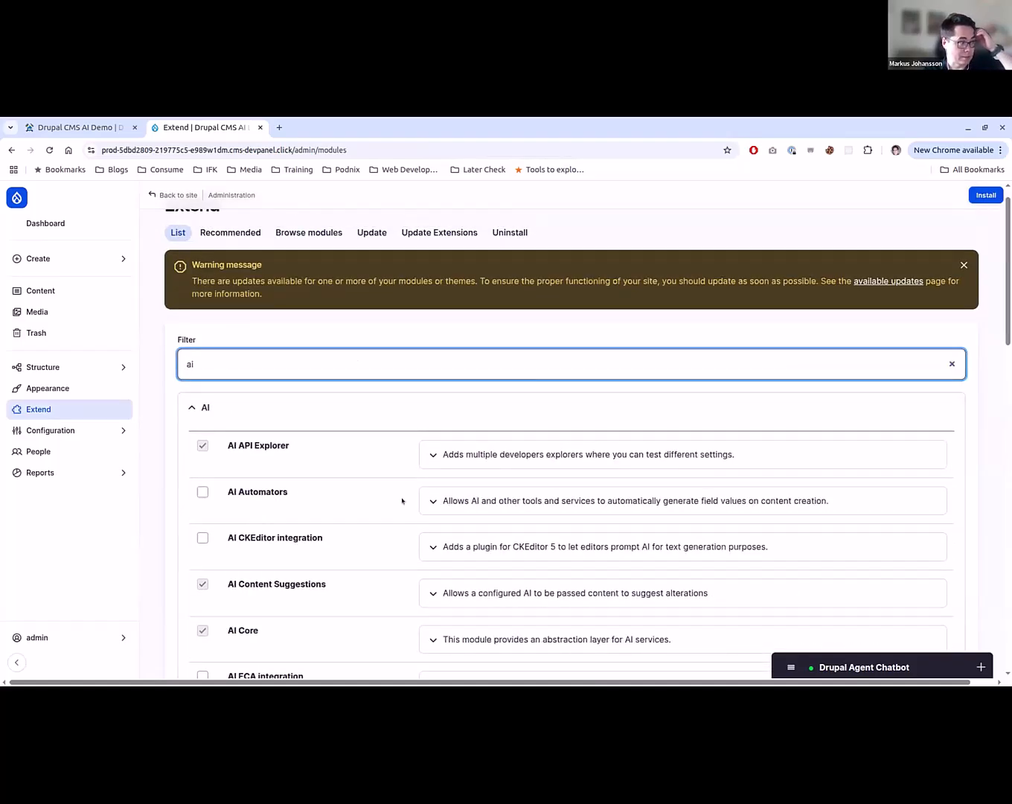
- Install only the AI CKEditor integration module from the filtered AI modules
{"action": "scroll", "coordinate": [401, 501], "scroll_direction": "down", "scroll_amount": 2}
{"action": "scroll", "coordinate": [322, 560], "scroll_direction": "down", "scroll_amount": 1}
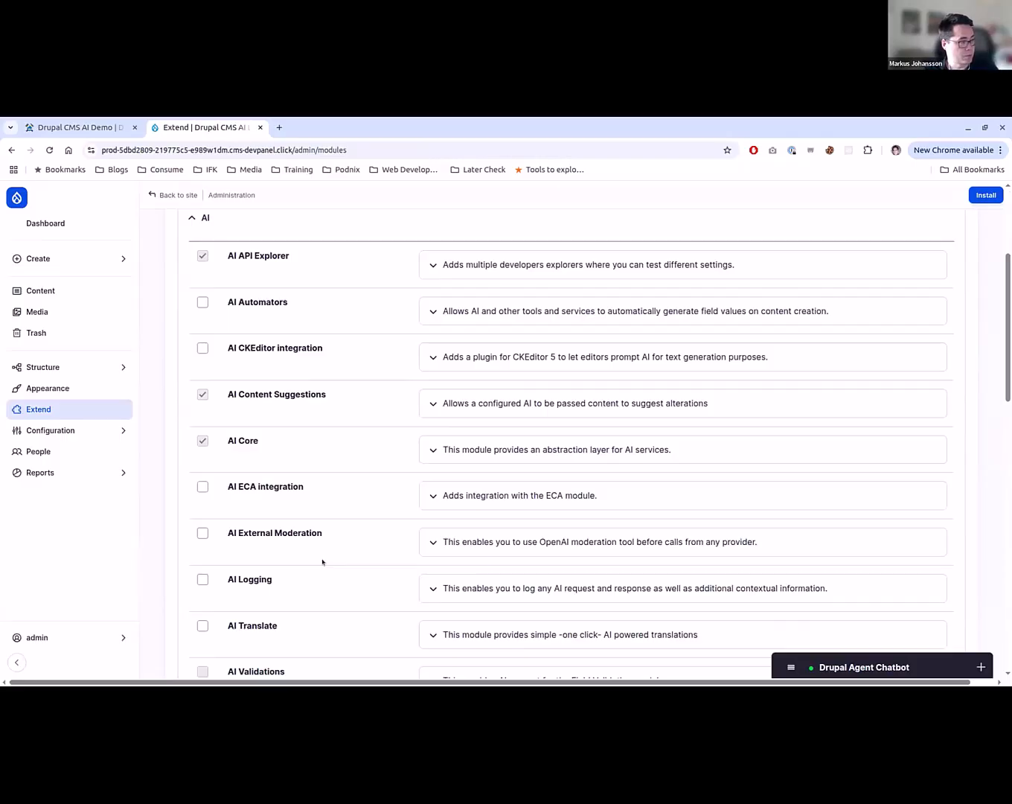
{"action": "scroll", "coordinate": [322, 561], "scroll_direction": "down", "scroll_amount": 2}
{"action": "scroll", "coordinate": [322, 562], "scroll_direction": "up", "scroll_amount": 3}
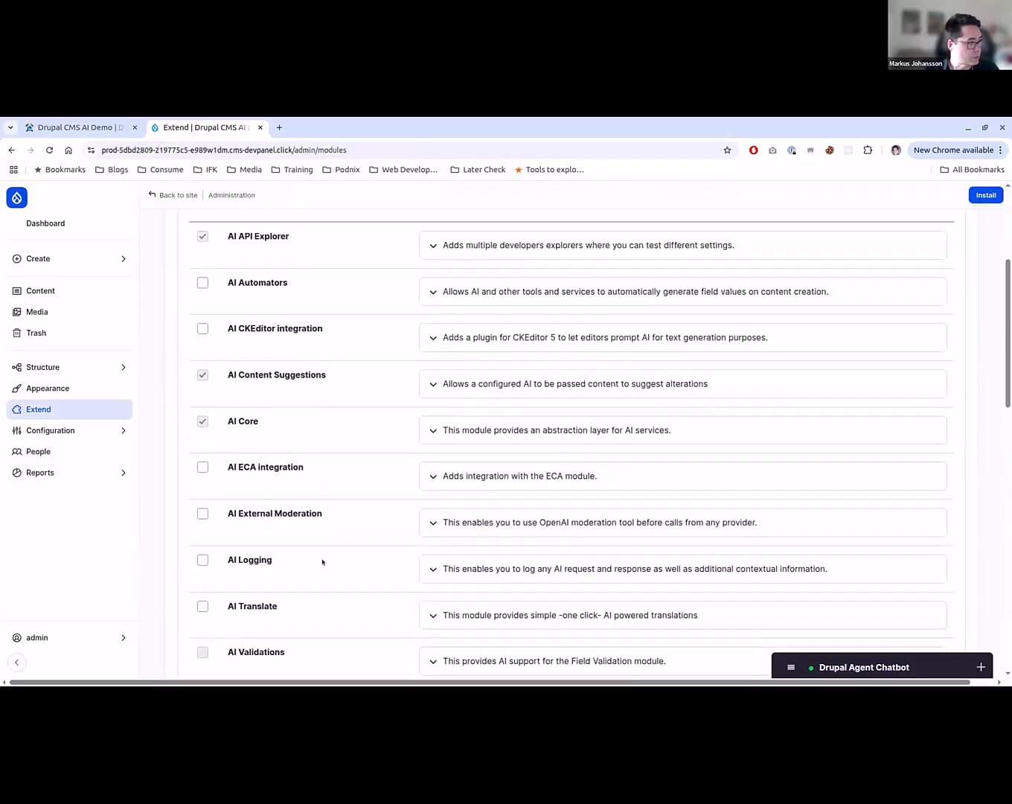
{"action": "scroll", "coordinate": [323, 561], "scroll_direction": "up", "scroll_amount": 1}
{"action": "left_click", "coordinate": [275, 409]}
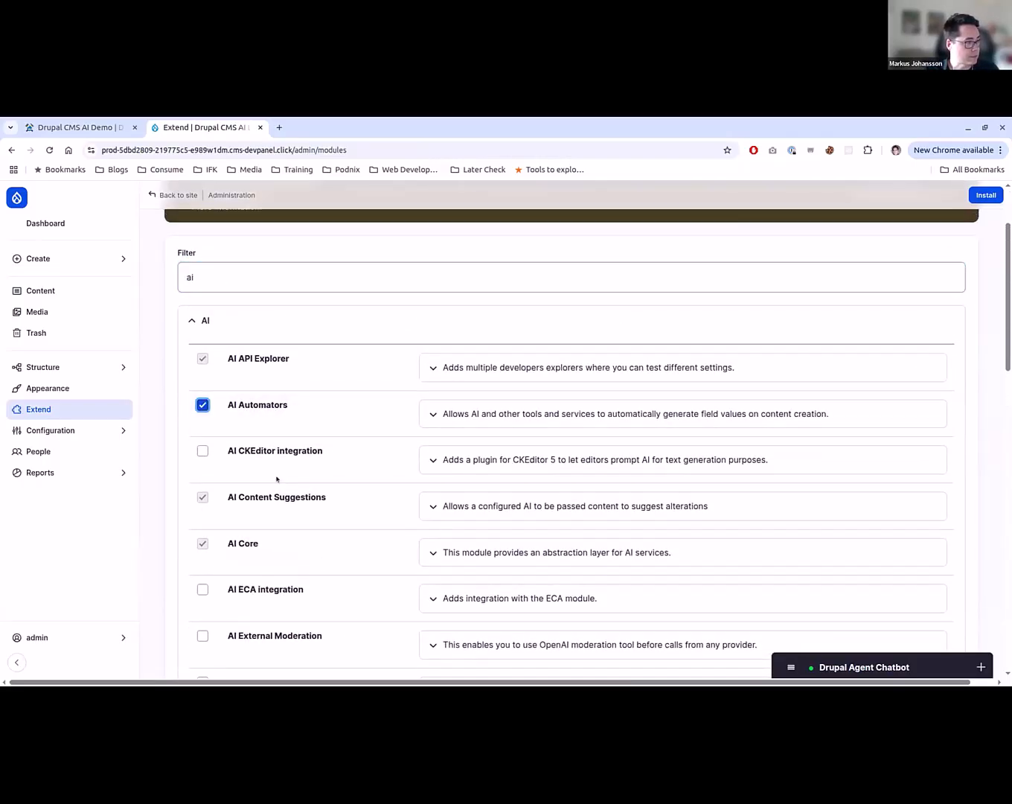
{"action": "left_click", "coordinate": [267, 408]}
{"action": "left_click", "coordinate": [275, 450]}
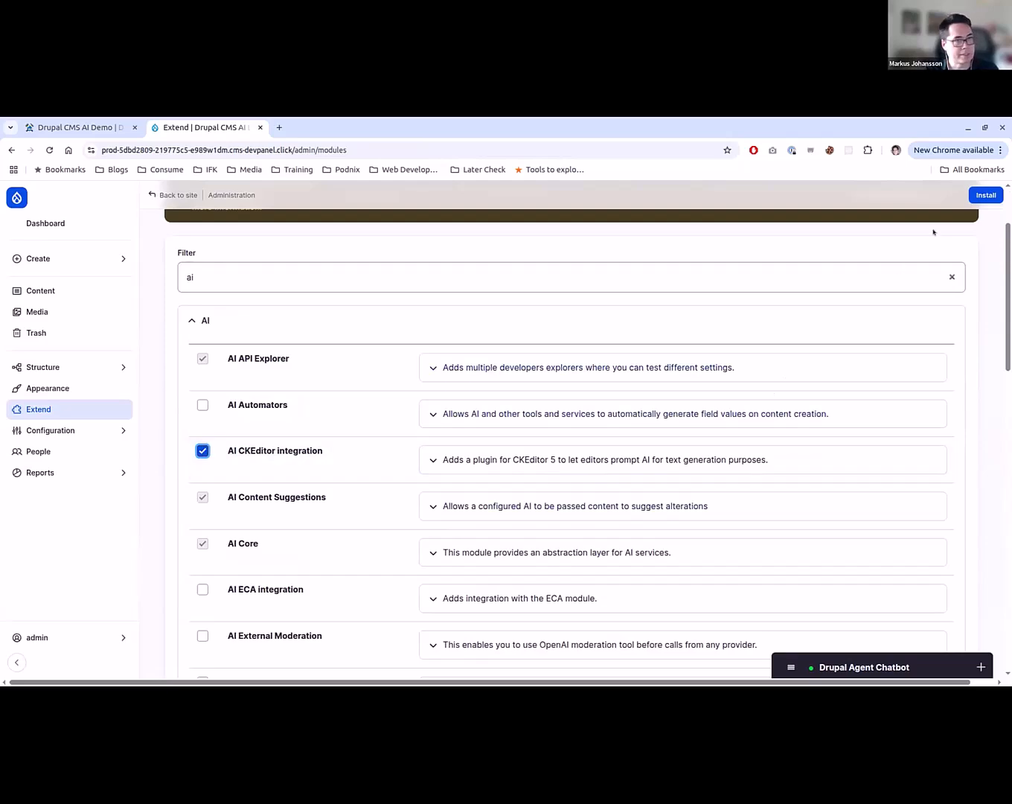
{"action": "left_click", "coordinate": [979, 196]}
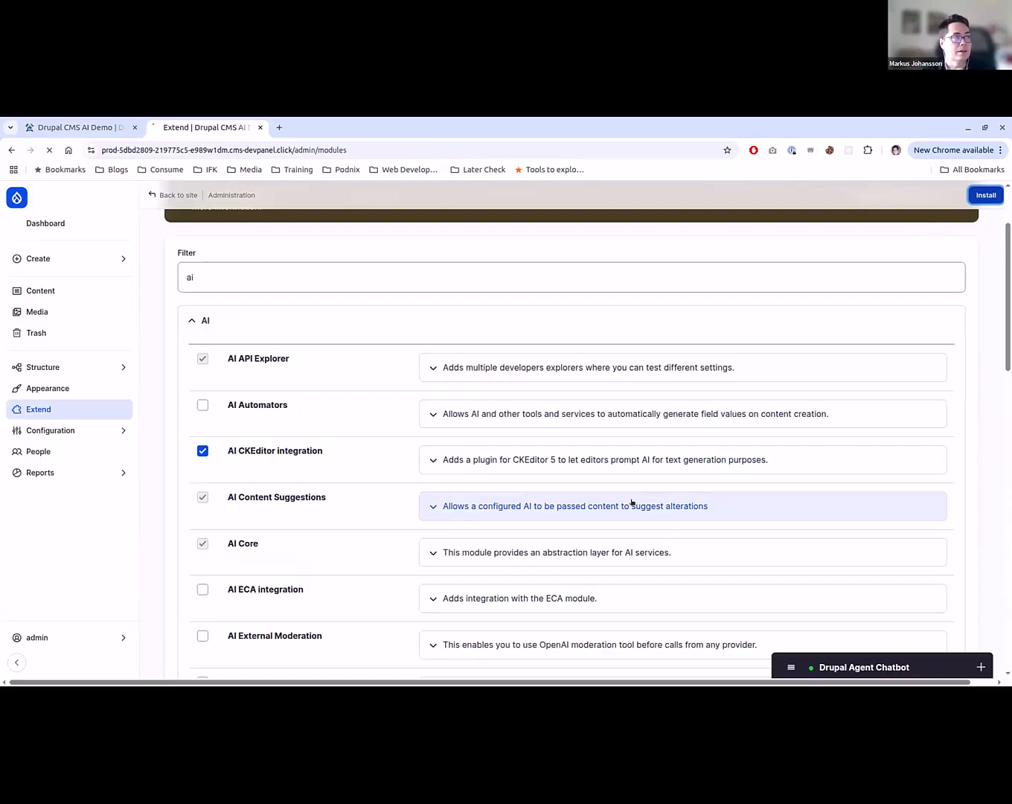
- Open the content overview in a separate browser tab and the Text formats and editors configuration in the current one
{"action": "middle_click", "coordinate": [88, 292]}
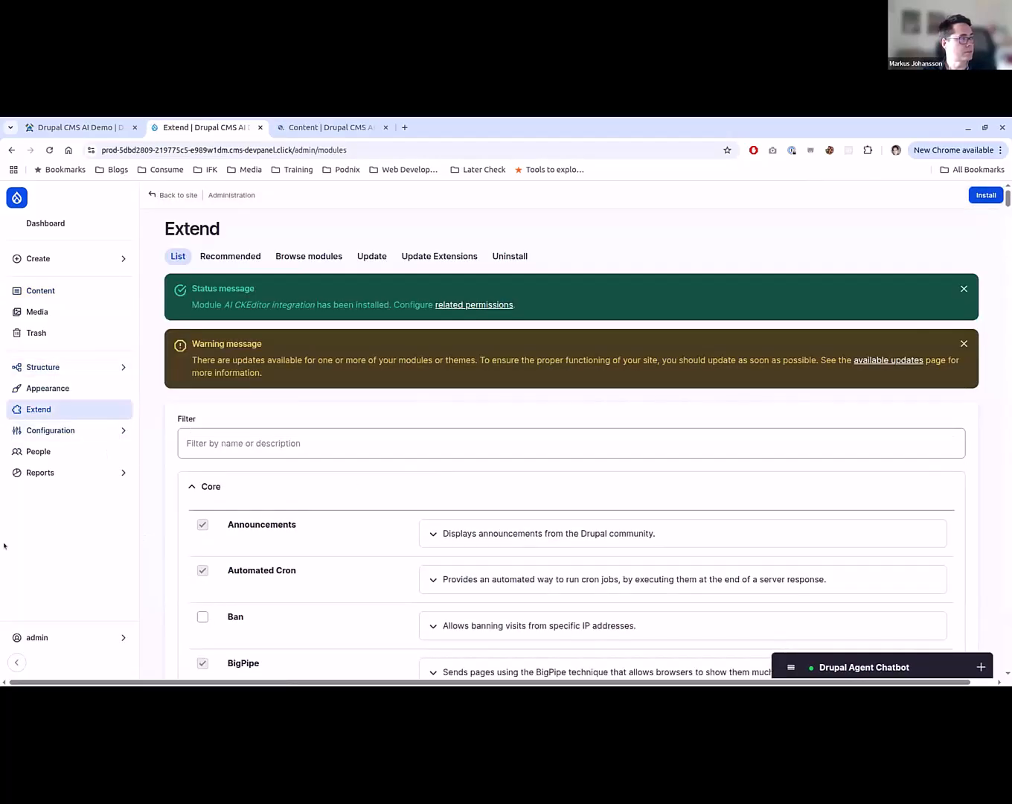
{"action": "left_click", "coordinate": [64, 368]}
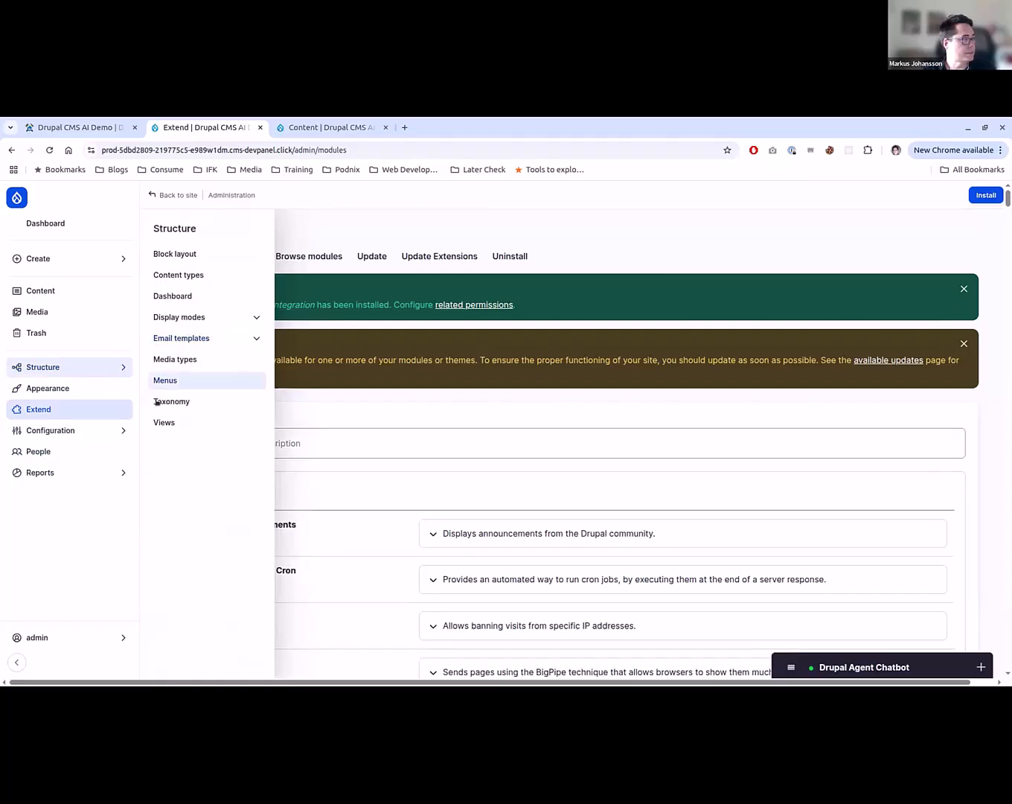
{"action": "mouse_move", "coordinate": [106, 433]}
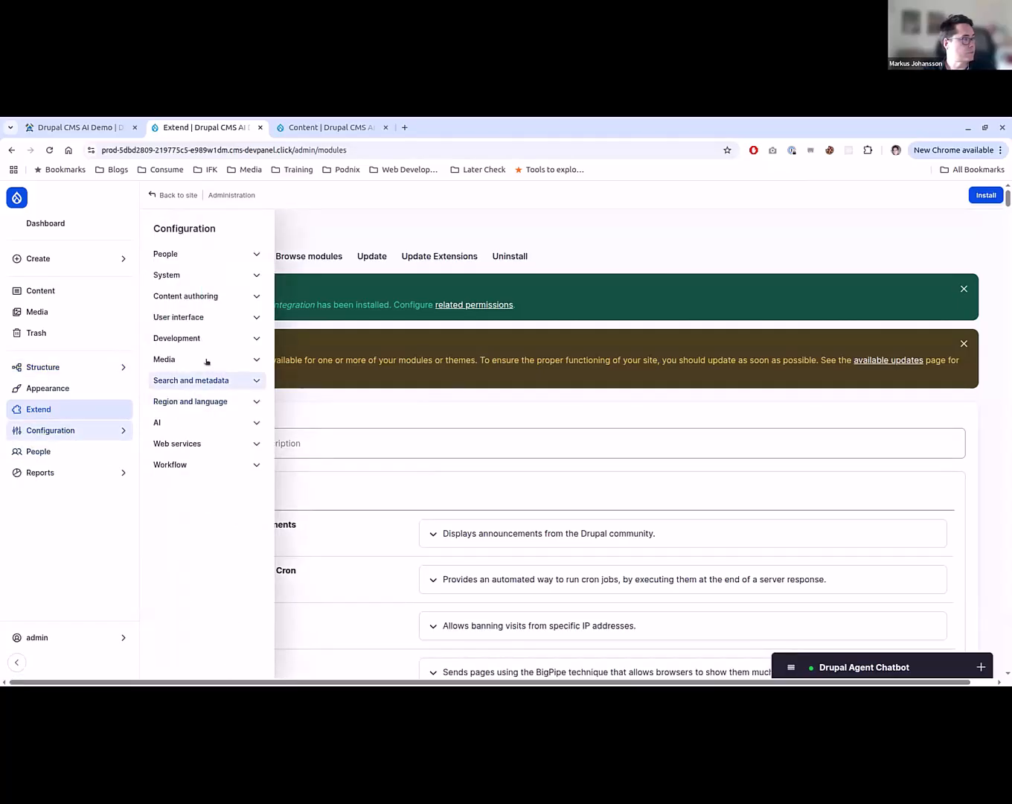
{"action": "left_click", "coordinate": [232, 297]}
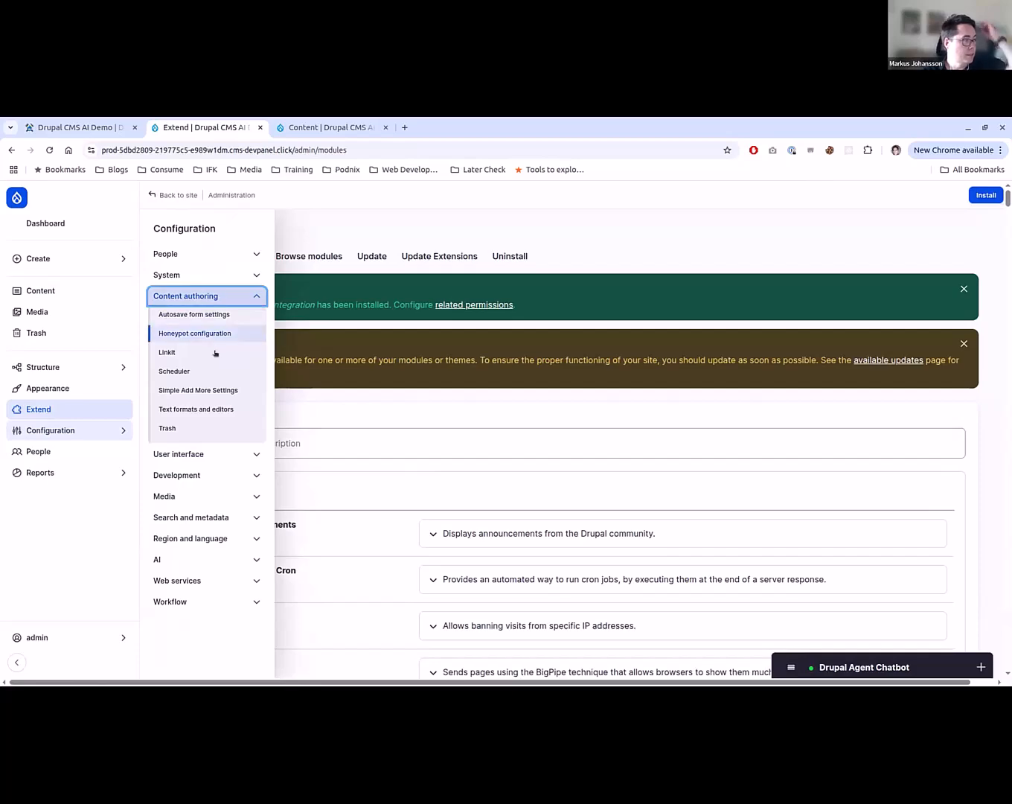
{"action": "left_click", "coordinate": [215, 409]}
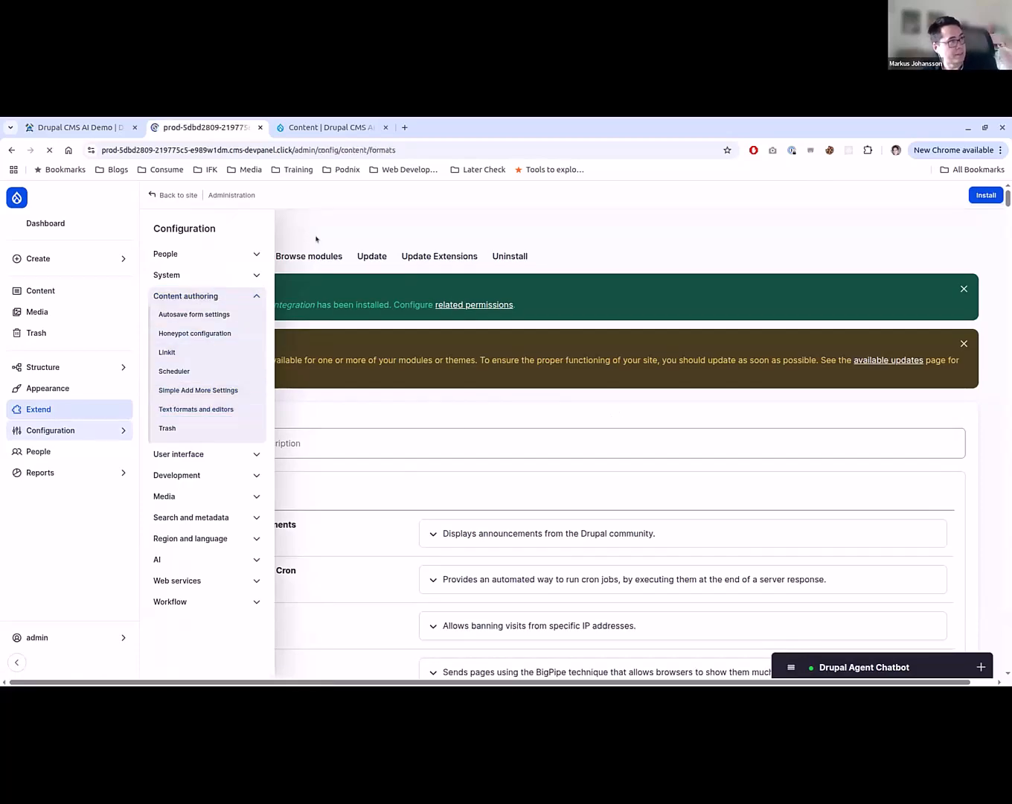
- Open the page "Christian Horner Fired: End of an Era at Red Bull" for editing from the content overview
{"action": "key", "text": "ctrl+Tab"}
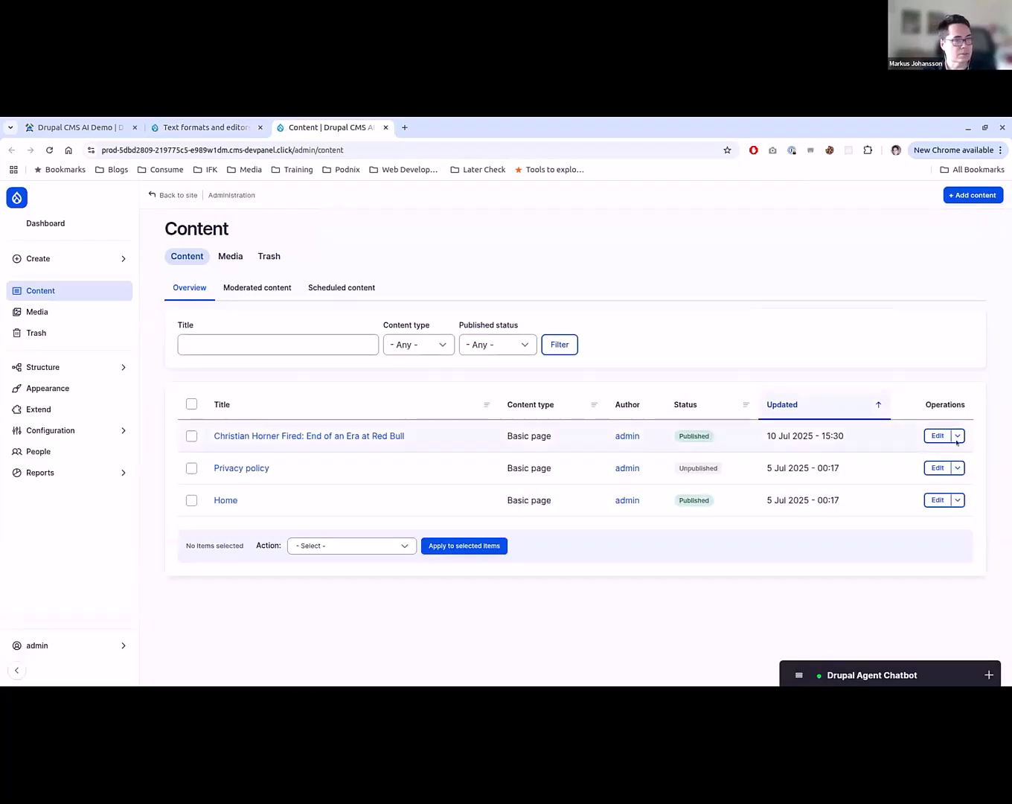
{"action": "left_click", "coordinate": [937, 436]}
- Configure the Content text format and add AI CKEditor and AI Balloon Menu to the end of its active toolbar
{"action": "key", "text": "ctrl+shift+Tab"}
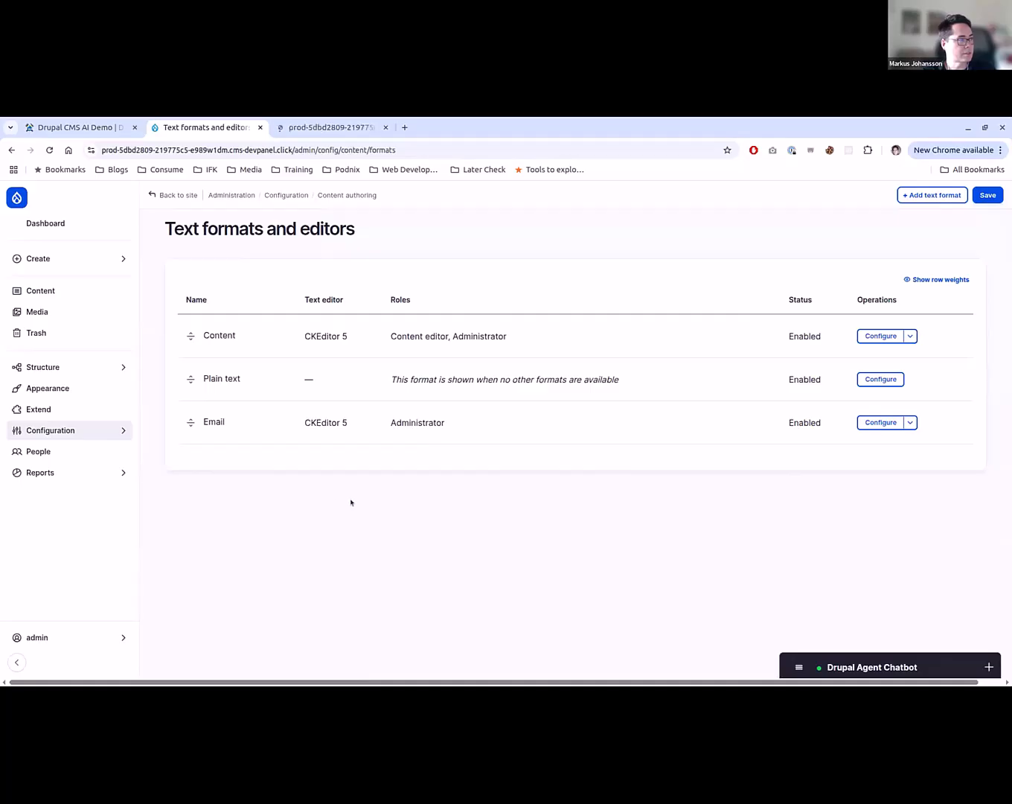
{"action": "left_click", "coordinate": [871, 335]}
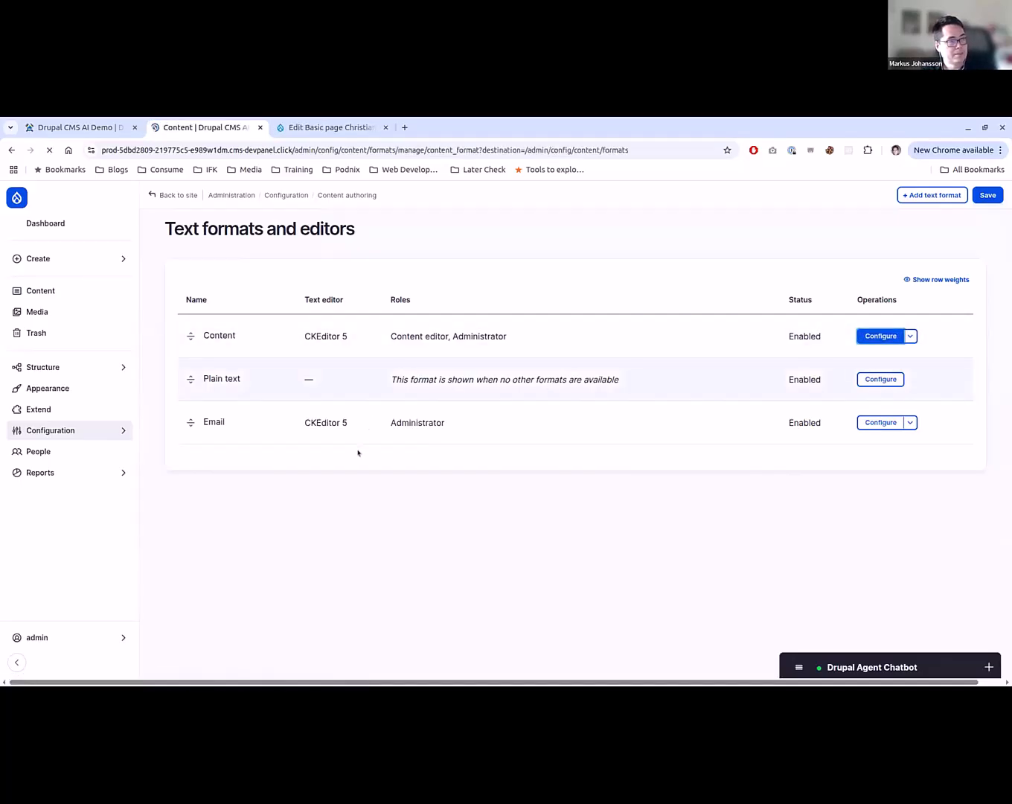
{"action": "scroll", "coordinate": [123, 454], "scroll_direction": "down", "scroll_amount": 10}
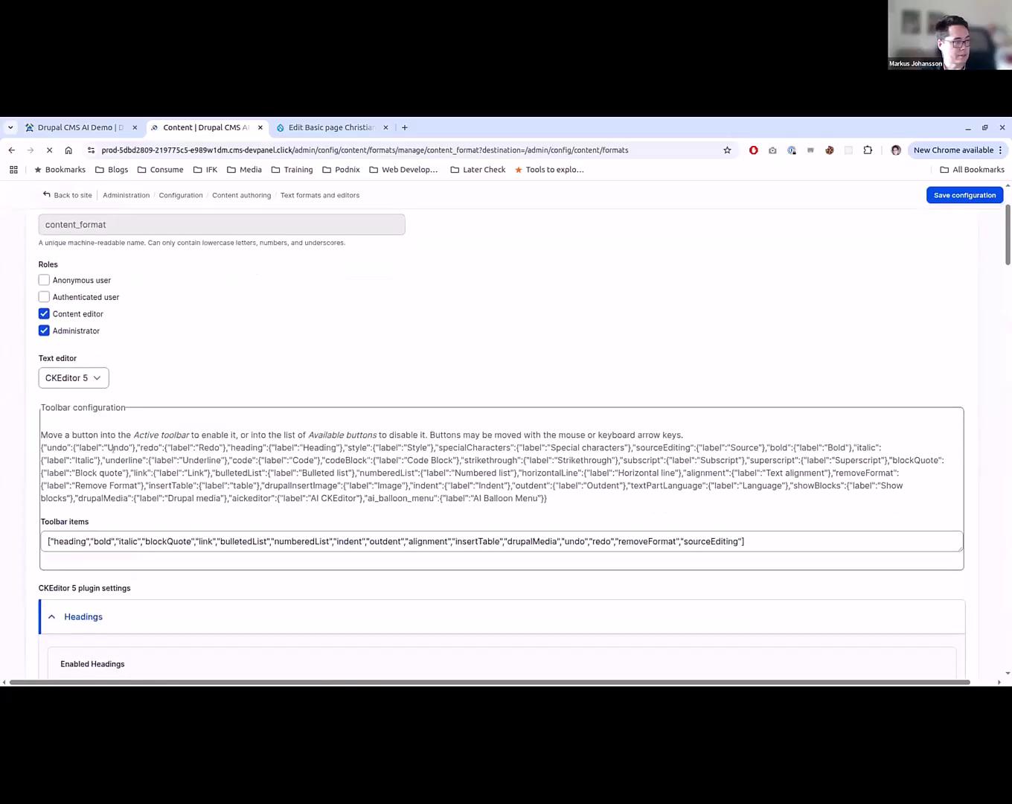
{"action": "scroll", "coordinate": [447, 537], "scroll_direction": "up", "scroll_amount": 5}
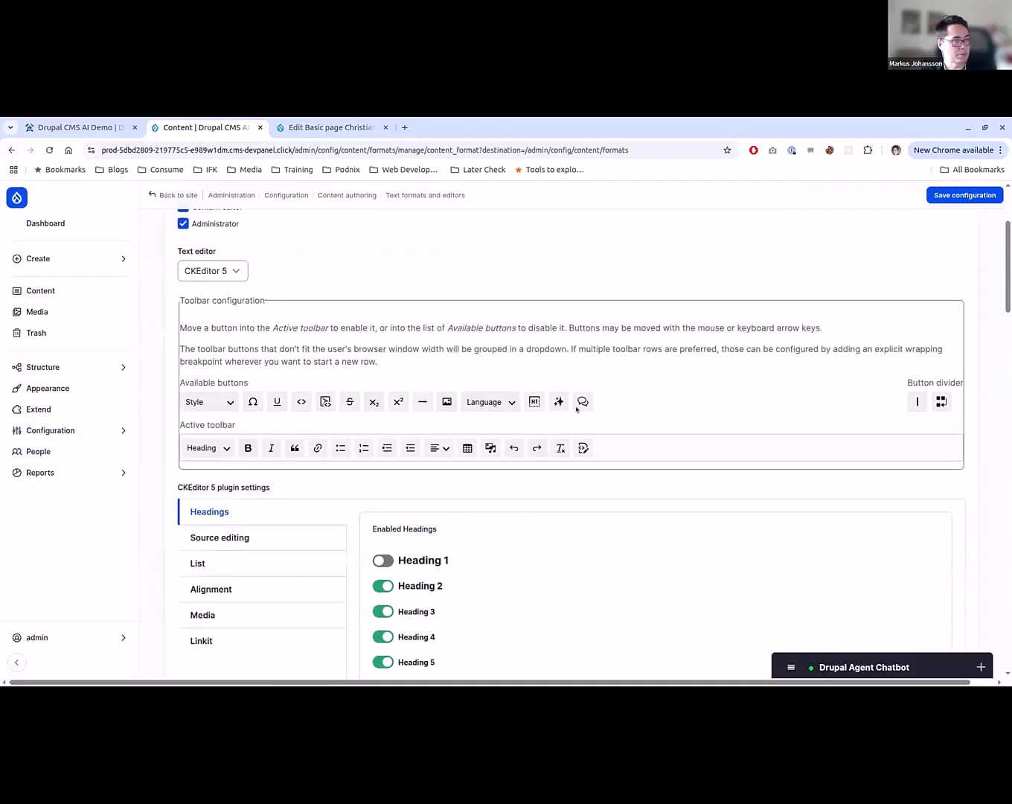
{"action": "left_click_drag", "start_coordinate": [557, 396], "coordinate": [606, 448]}
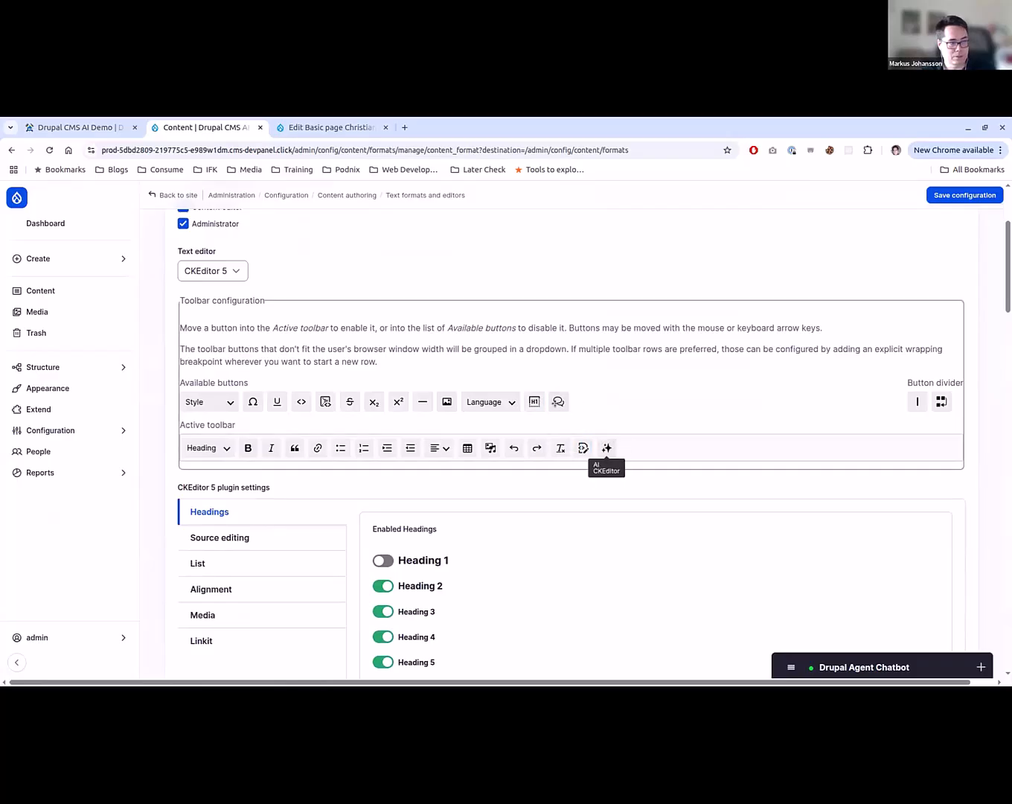
{"action": "left_click_drag", "start_coordinate": [558, 400], "coordinate": [631, 450]}
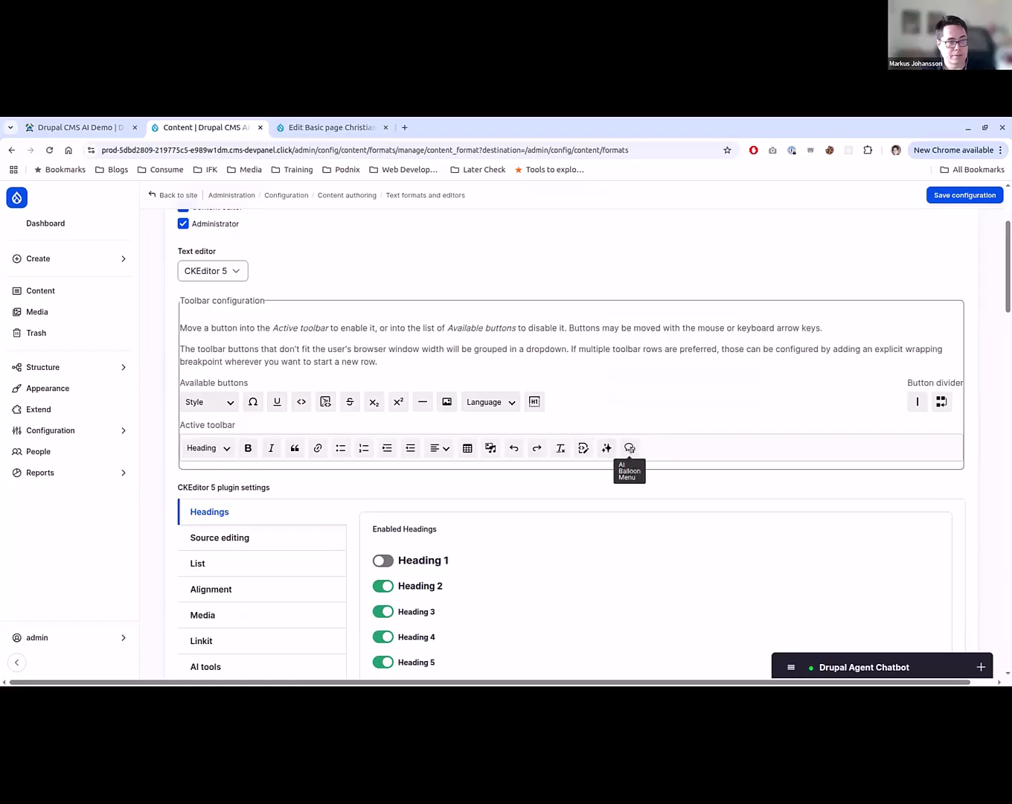
- Look over the Content text format's plugin and filter settings and save its configuration
{"action": "scroll", "coordinate": [426, 533], "scroll_direction": "down", "scroll_amount": 1}
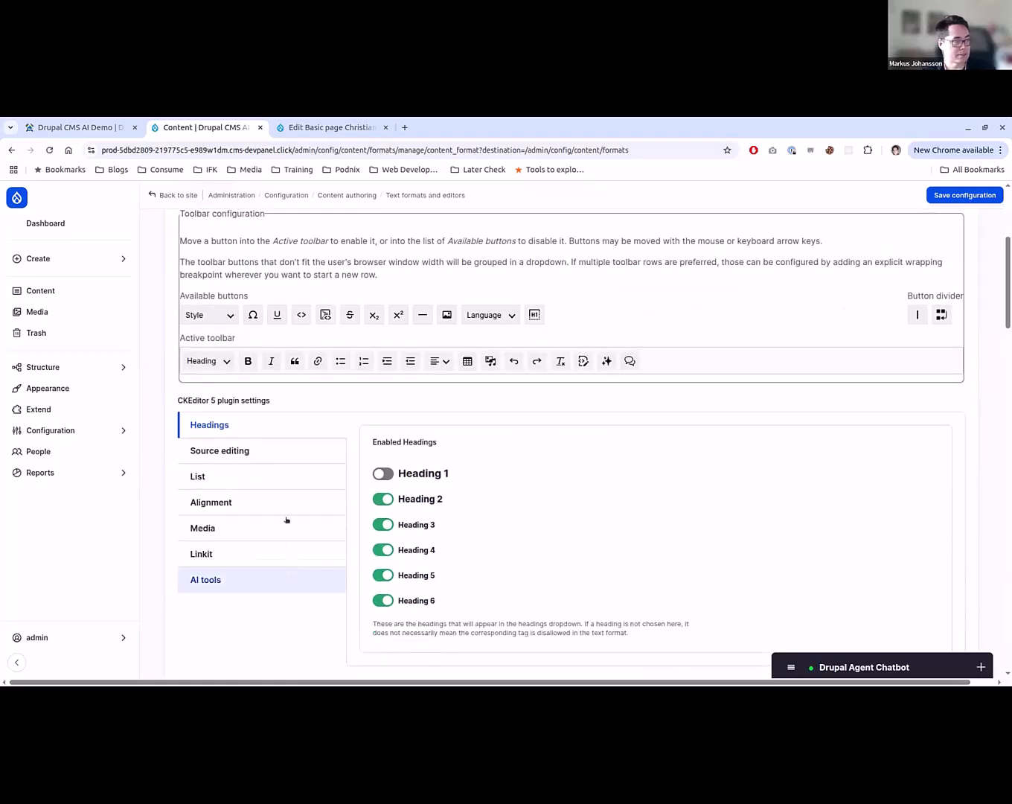
{"action": "scroll", "coordinate": [157, 497], "scroll_direction": "up", "scroll_amount": 2}
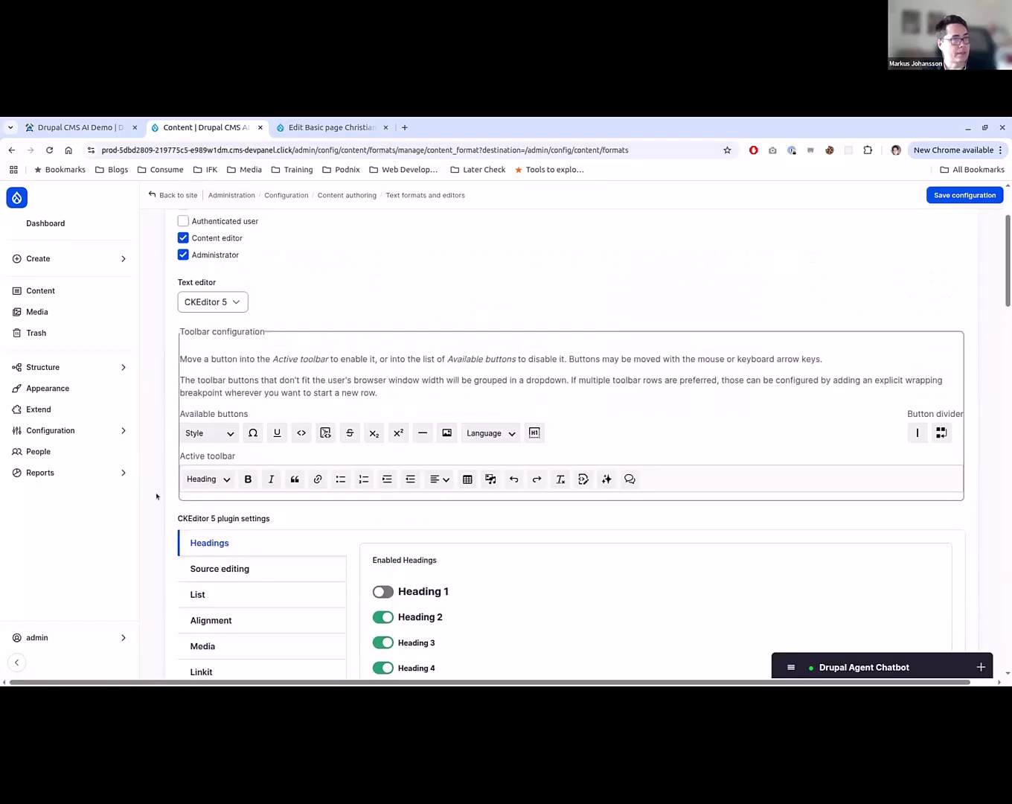
{"action": "scroll", "coordinate": [156, 496], "scroll_direction": "down", "scroll_amount": 10}
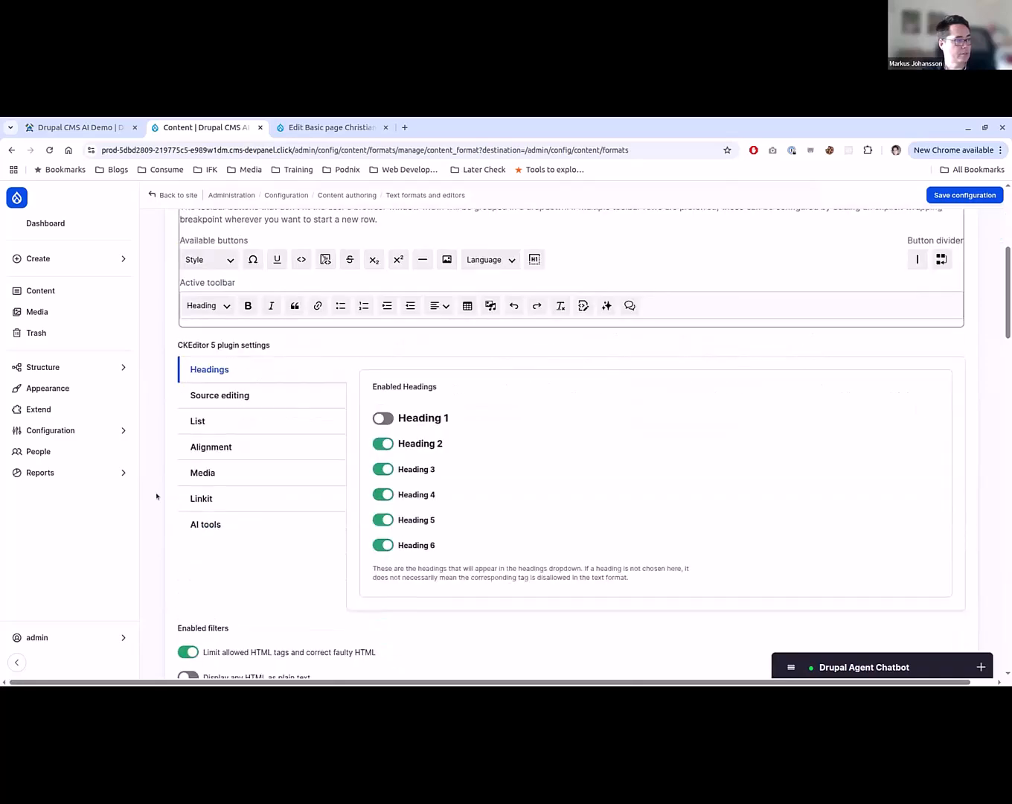
{"action": "scroll", "coordinate": [157, 497], "scroll_direction": "down", "scroll_amount": 15}
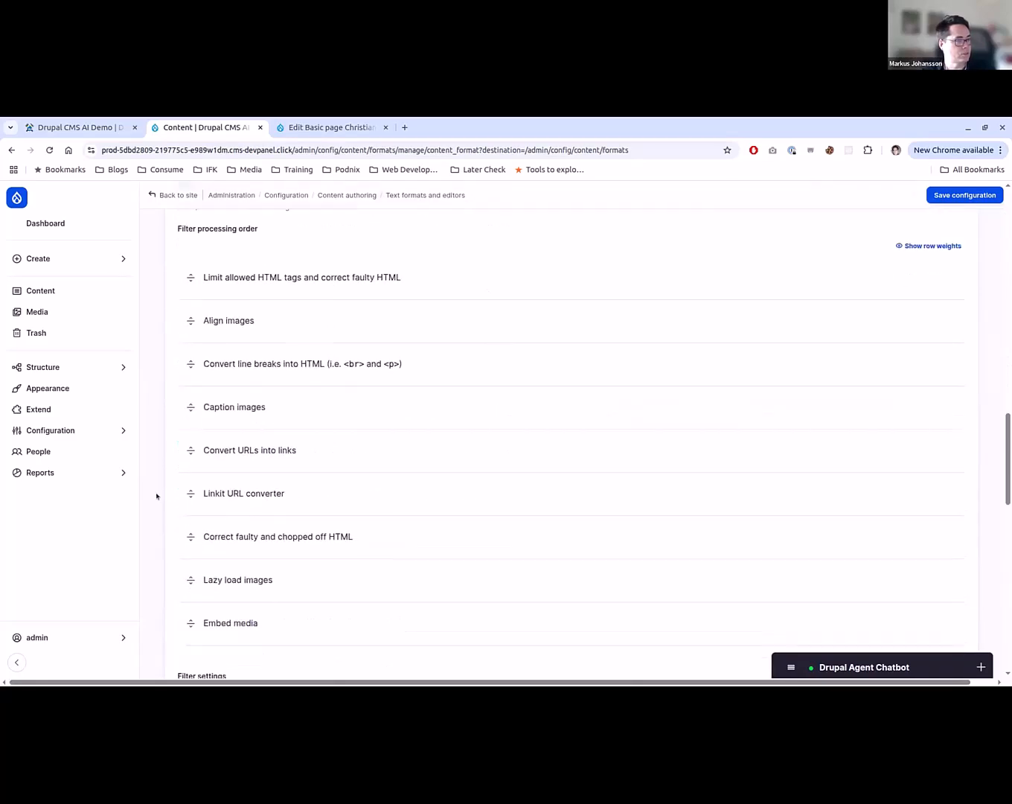
{"action": "key", "text": "Home"}
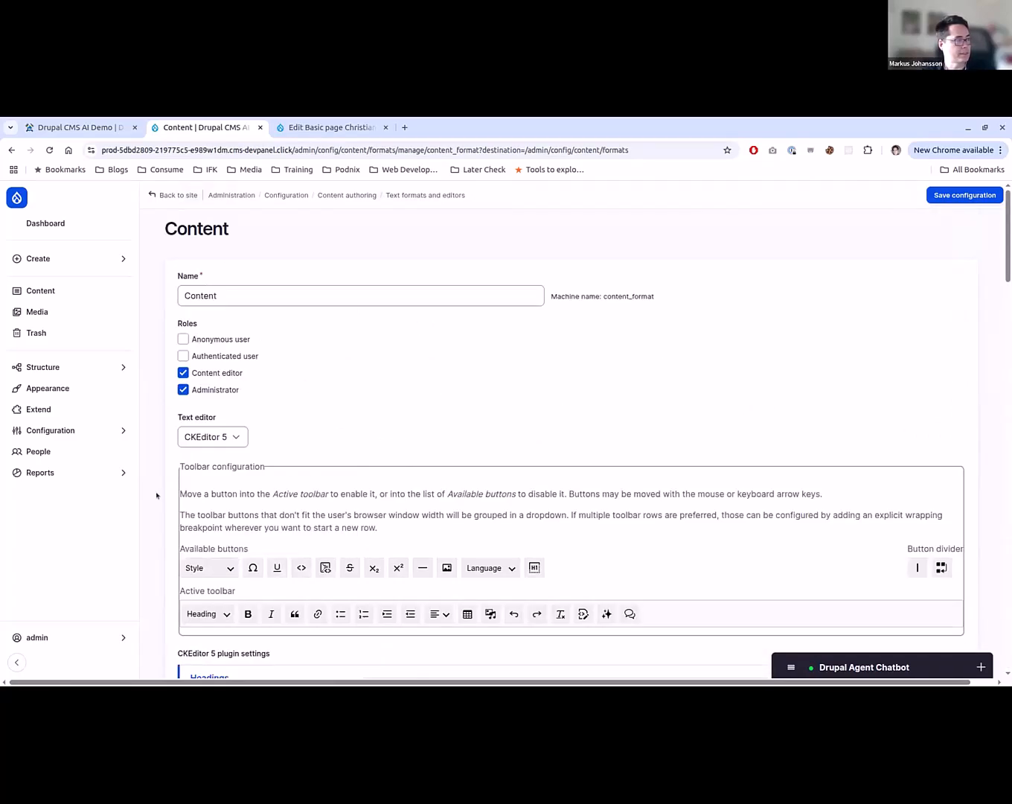
{"action": "scroll", "coordinate": [156, 495], "scroll_direction": "down", "scroll_amount": 2}
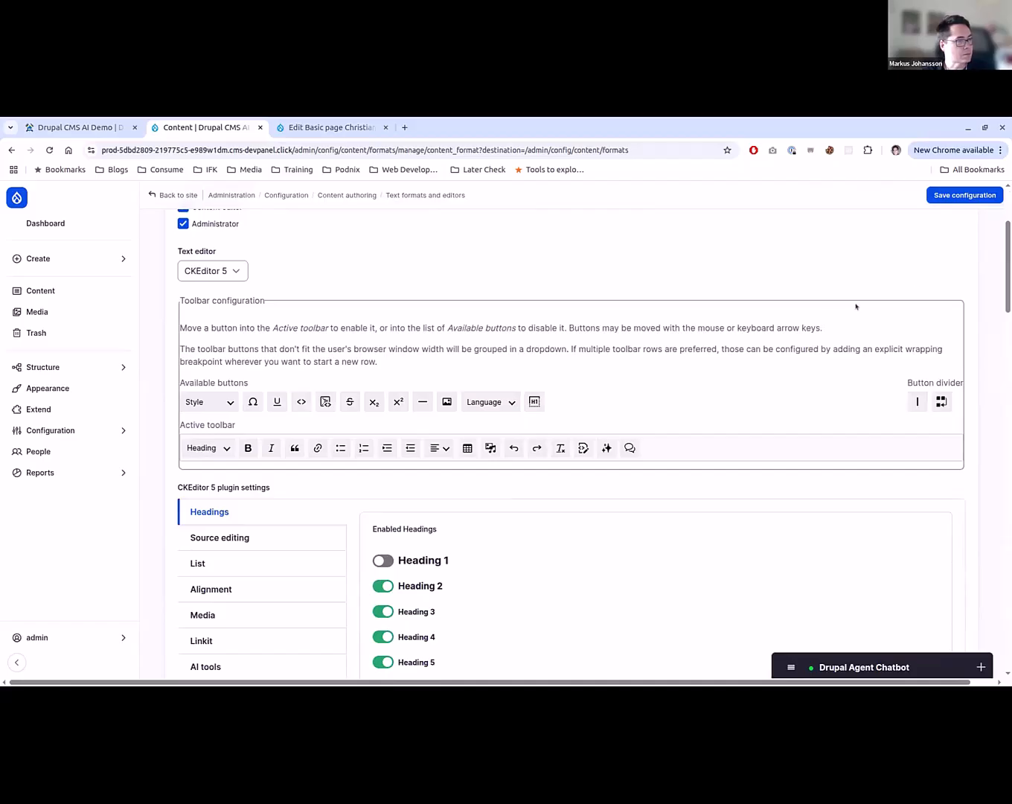
{"action": "left_click", "coordinate": [966, 196]}
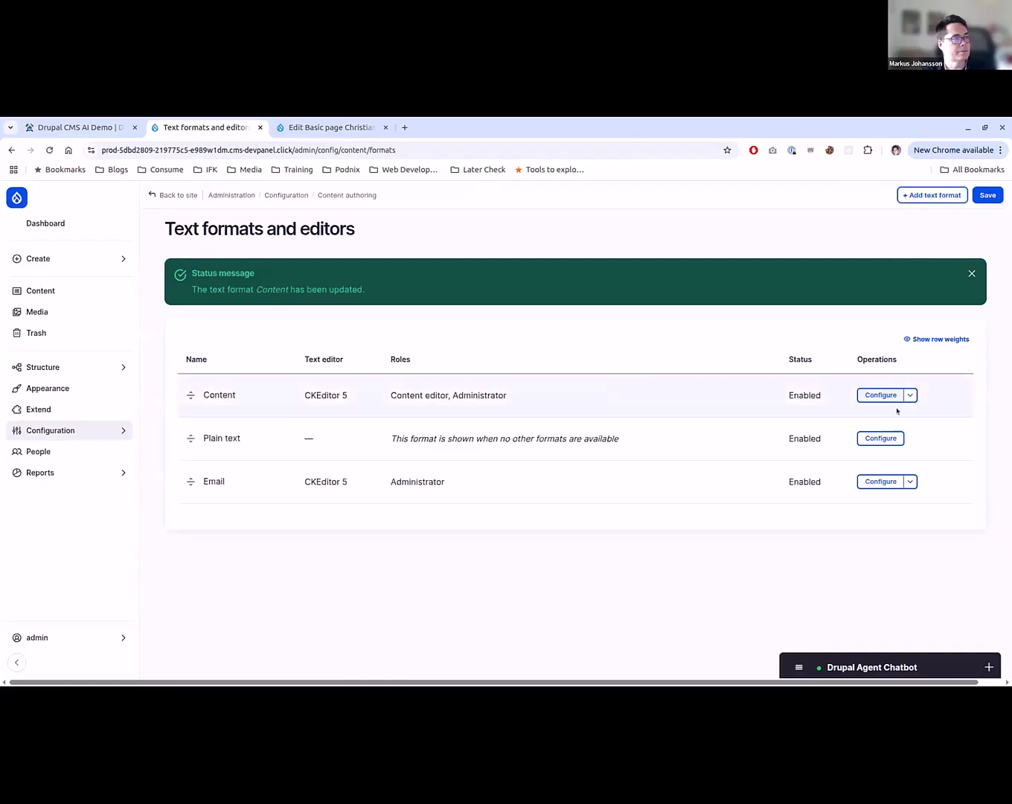
- Reopen the Content text format's configuration and show the AI tools plugin settings
{"action": "left_click", "coordinate": [880, 395]}
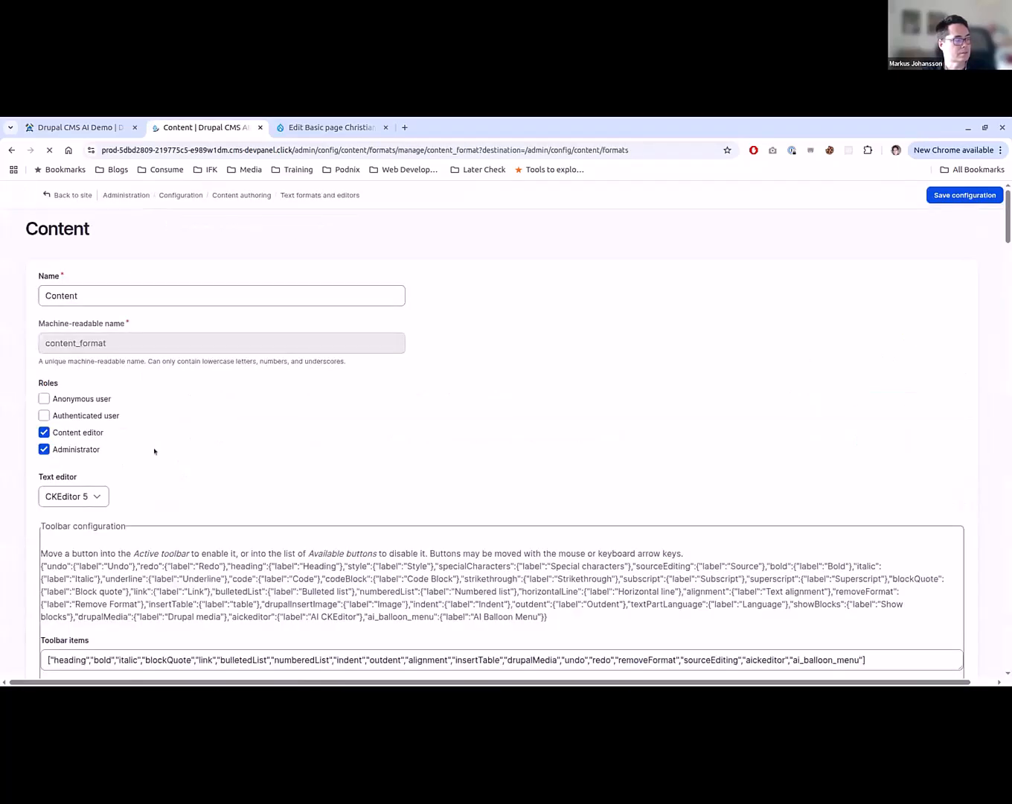
{"action": "scroll", "coordinate": [157, 445], "scroll_direction": "down", "scroll_amount": 1}
{"action": "scroll", "coordinate": [160, 439], "scroll_direction": "down", "scroll_amount": 2}
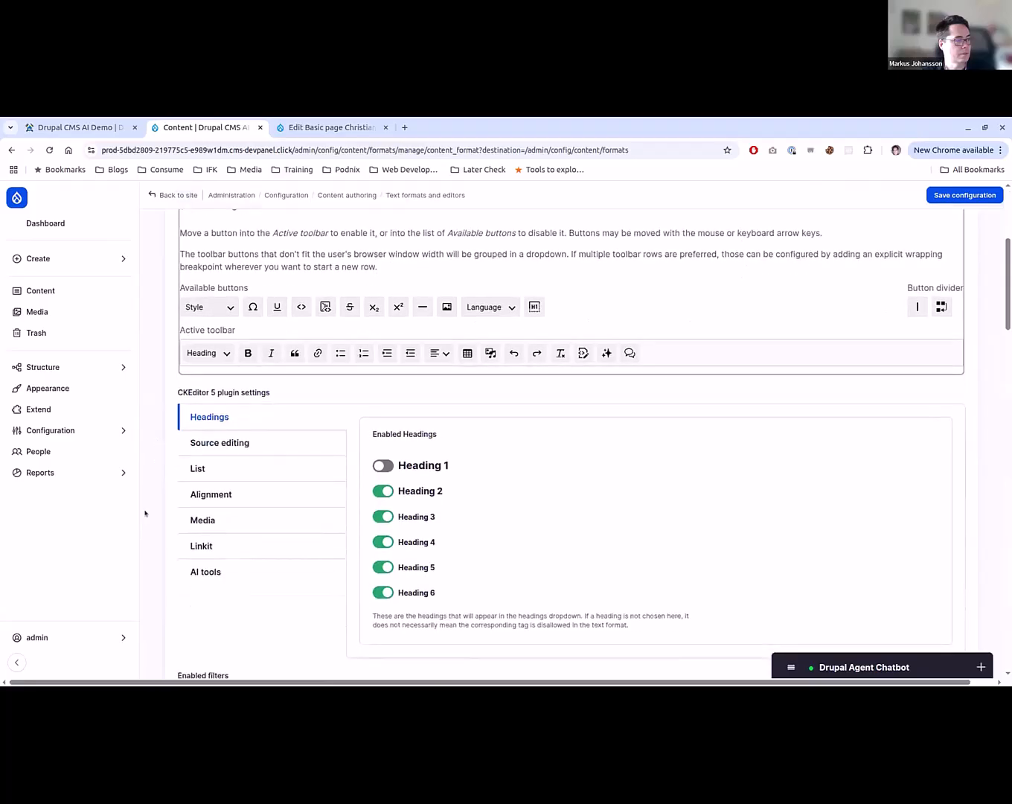
{"action": "left_click", "coordinate": [265, 571]}
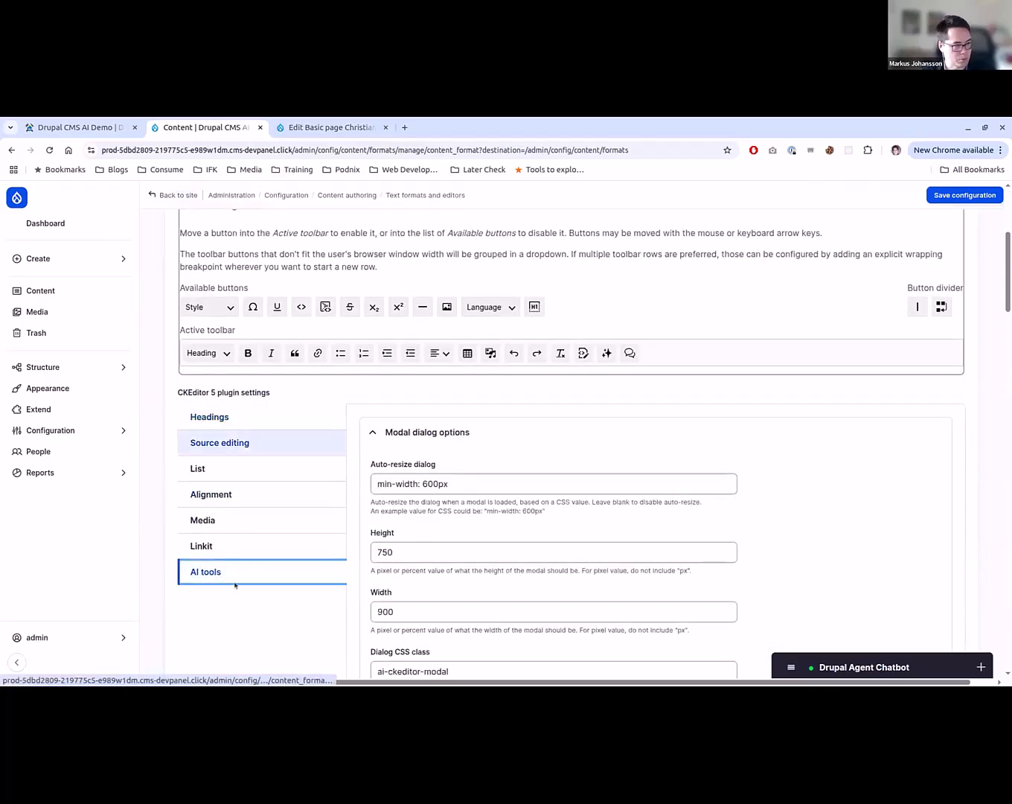
{"action": "scroll", "coordinate": [237, 581], "scroll_direction": "down", "scroll_amount": 2}
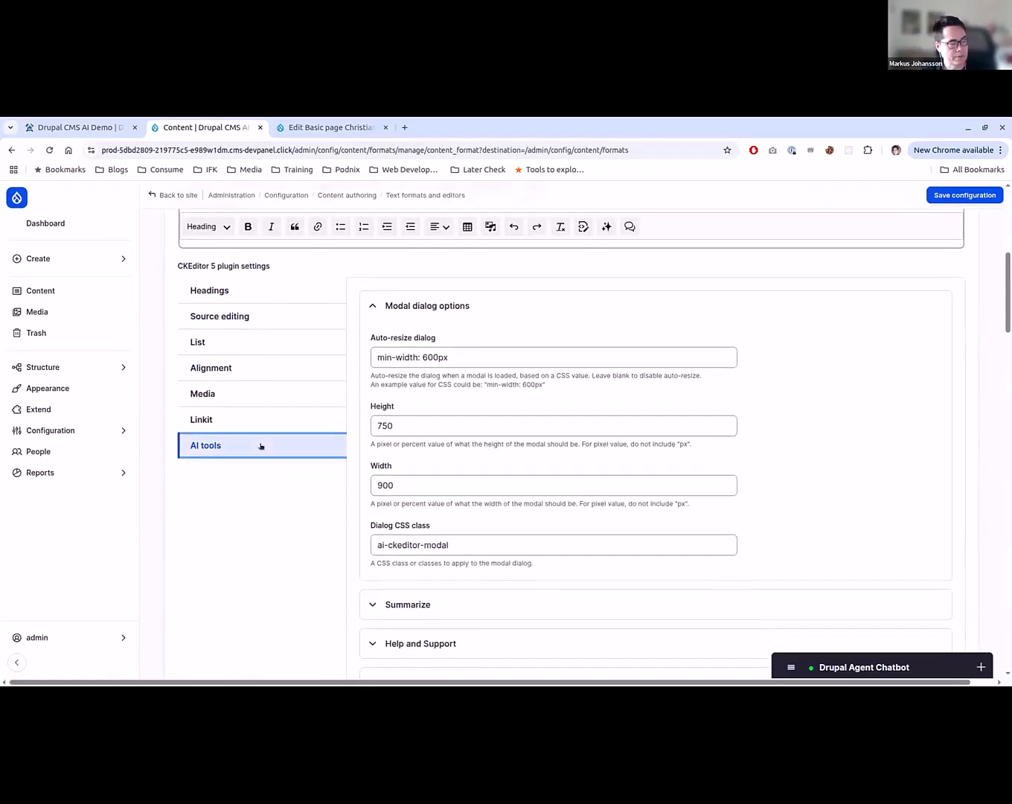
{"action": "scroll", "coordinate": [259, 459], "scroll_direction": "down", "scroll_amount": 2}
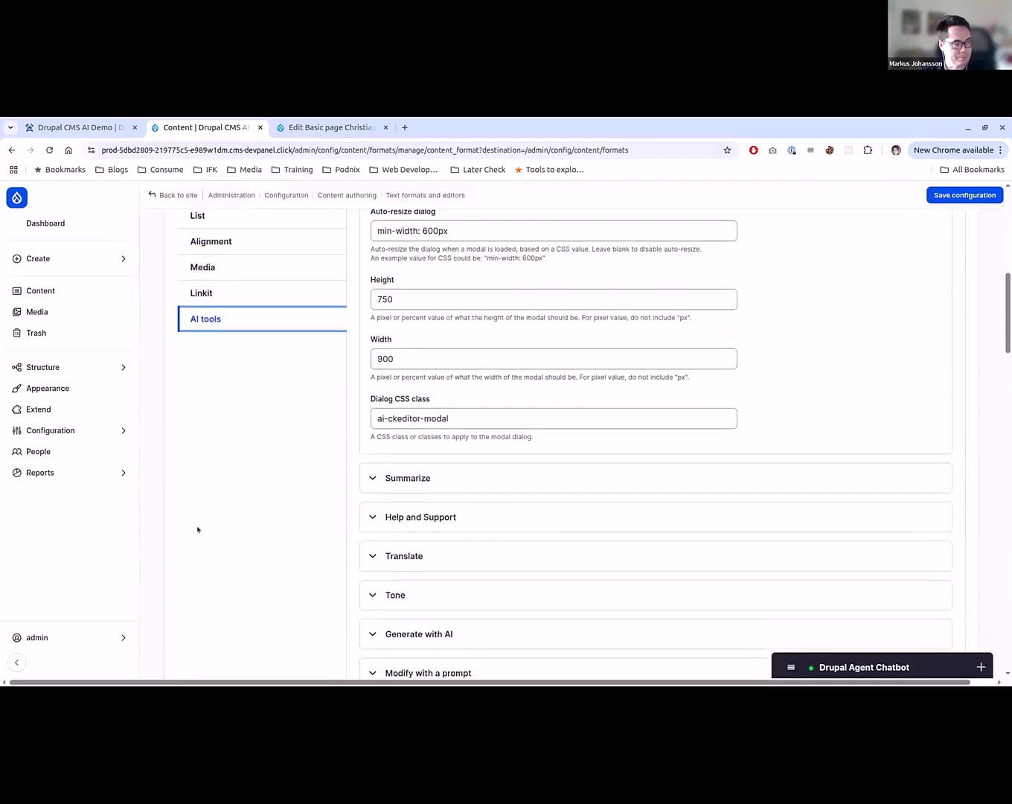
{"action": "scroll", "coordinate": [579, 538], "scroll_direction": "down", "scroll_amount": 2}
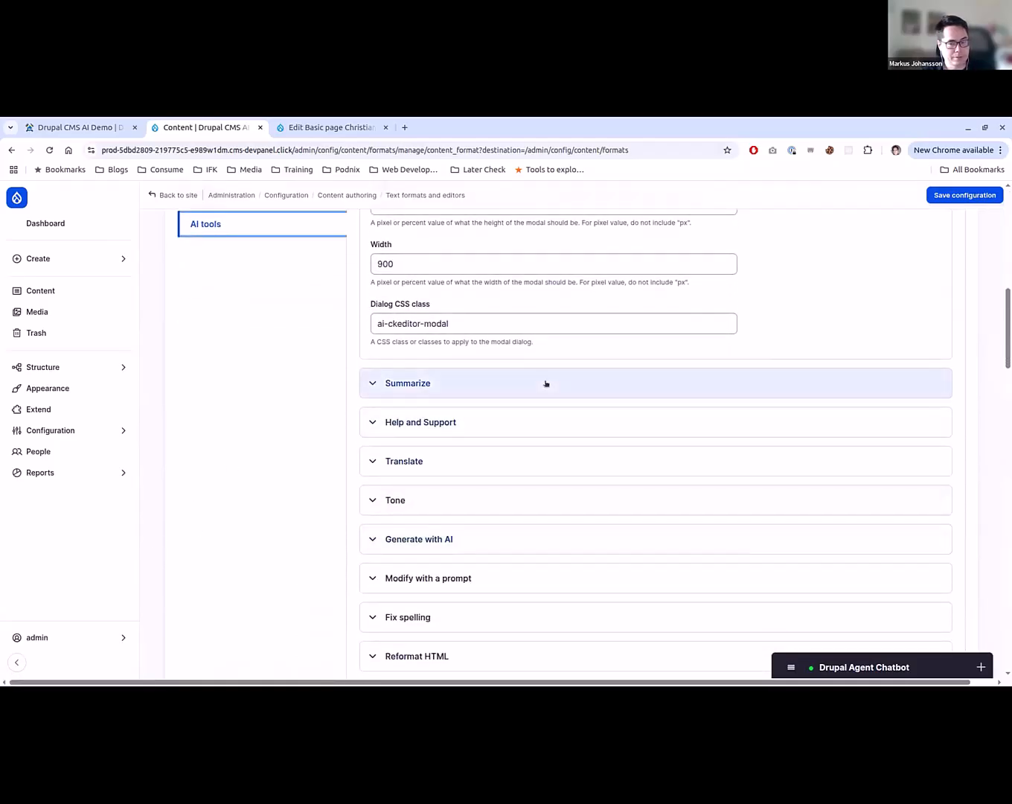
- Enable the Summarize feature in the AI tools settings and expand its options again to check them
{"action": "left_click", "coordinate": [545, 383]}
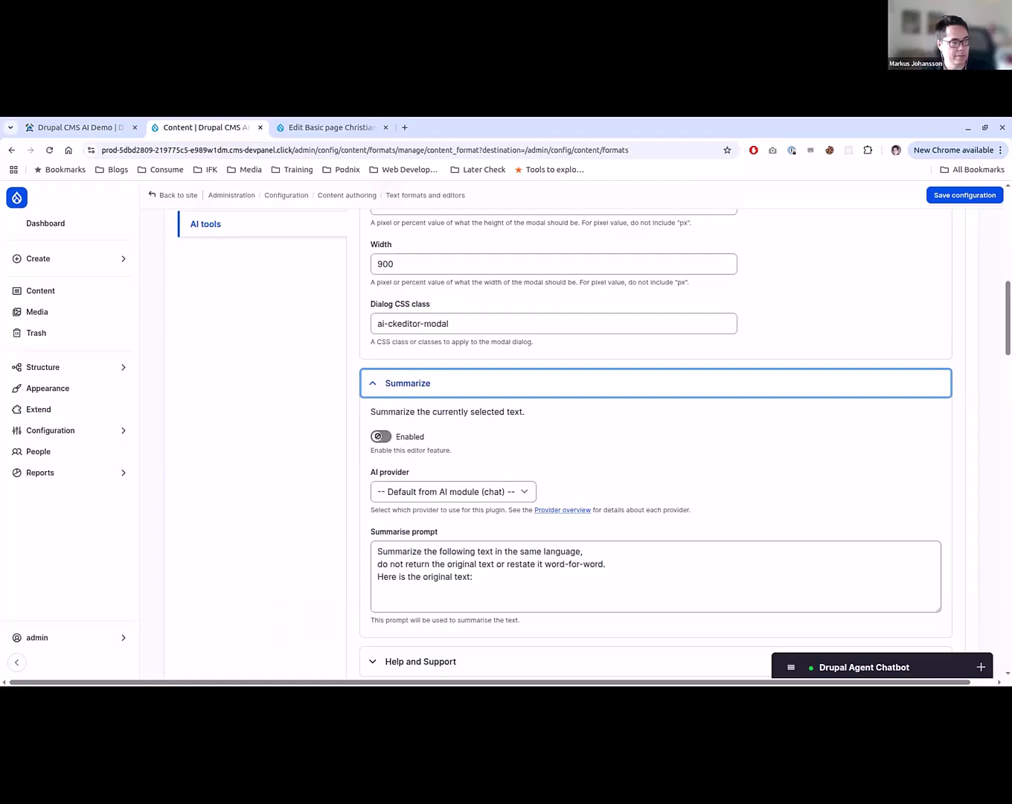
{"action": "left_click", "coordinate": [379, 436]}
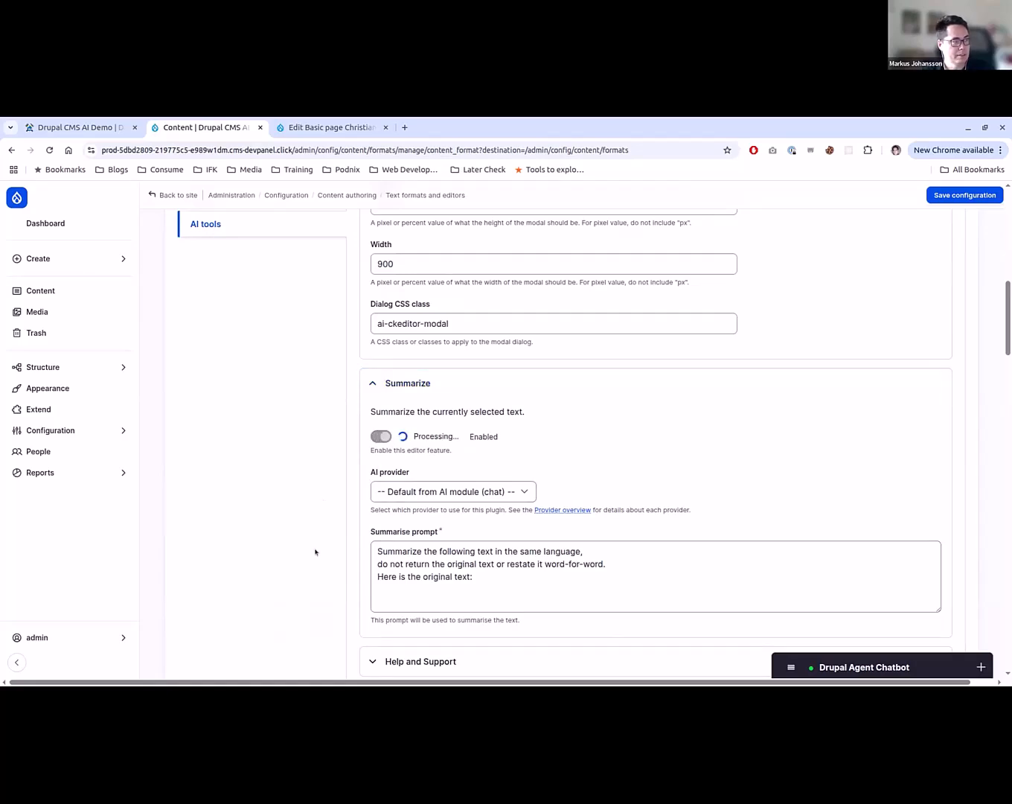
{"action": "left_click", "coordinate": [414, 531]}
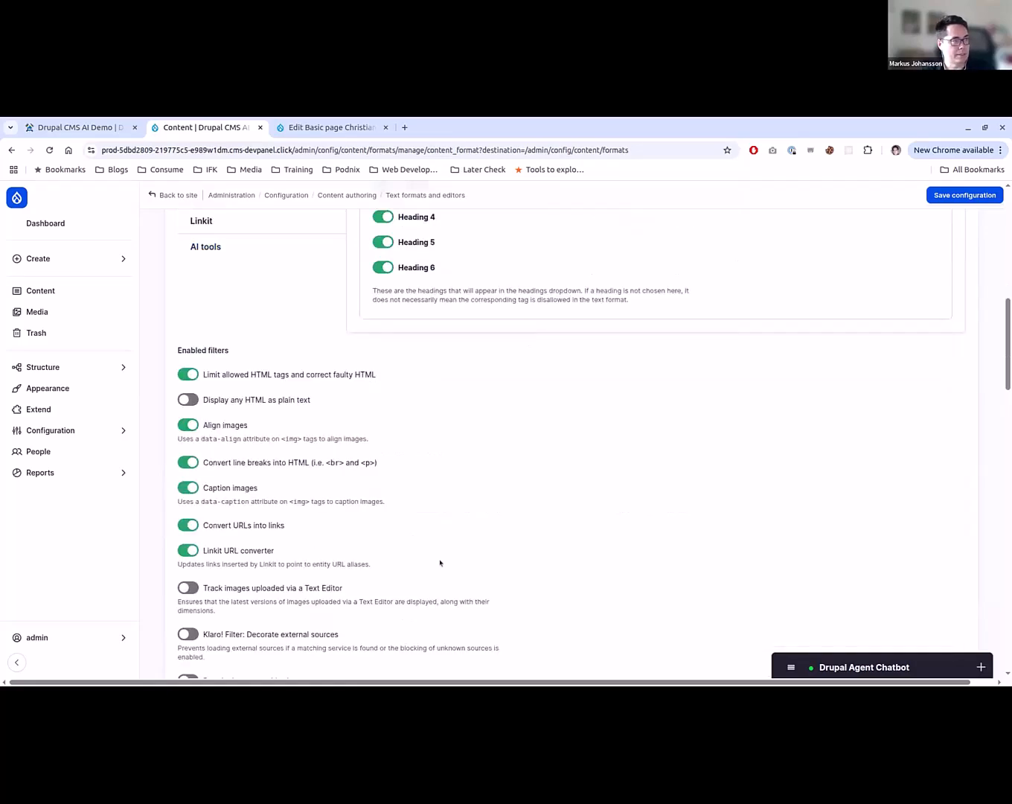
{"action": "scroll", "coordinate": [300, 570], "scroll_direction": "up", "scroll_amount": 5}
{"action": "scroll", "coordinate": [325, 554], "scroll_direction": "down", "scroll_amount": 1}
{"action": "scroll", "coordinate": [325, 554], "scroll_direction": "down", "scroll_amount": 4}
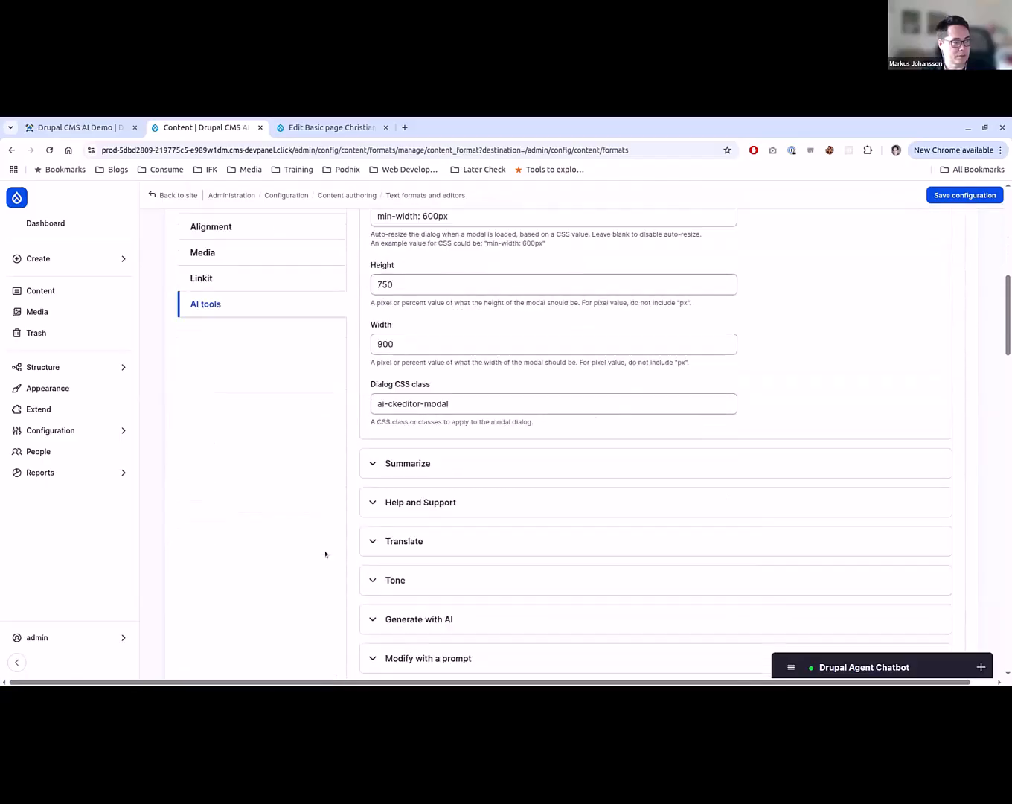
{"action": "left_click", "coordinate": [380, 446]}
{"action": "scroll", "coordinate": [310, 520], "scroll_direction": "down", "scroll_amount": 3}
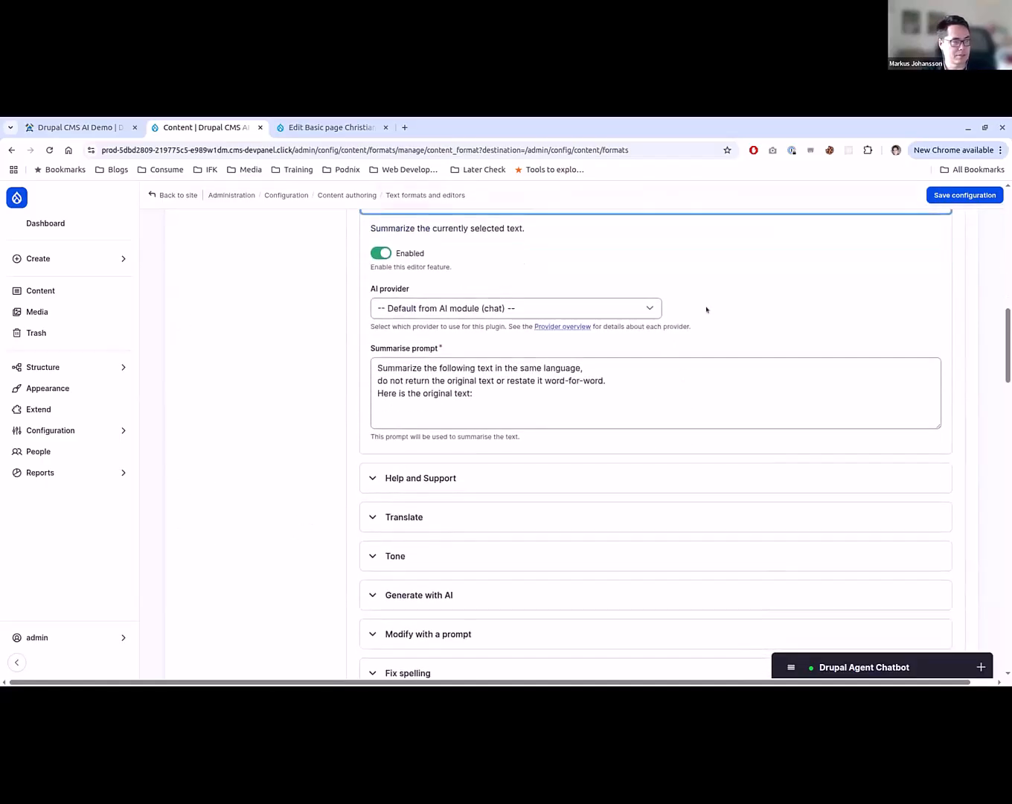
- Check the Help and Support feature and enable Generate with AI in the AI tools settings
{"action": "left_click", "coordinate": [461, 482]}
{"action": "left_click", "coordinate": [406, 479]}
{"action": "scroll", "coordinate": [366, 515], "scroll_direction": "down", "scroll_amount": 2}
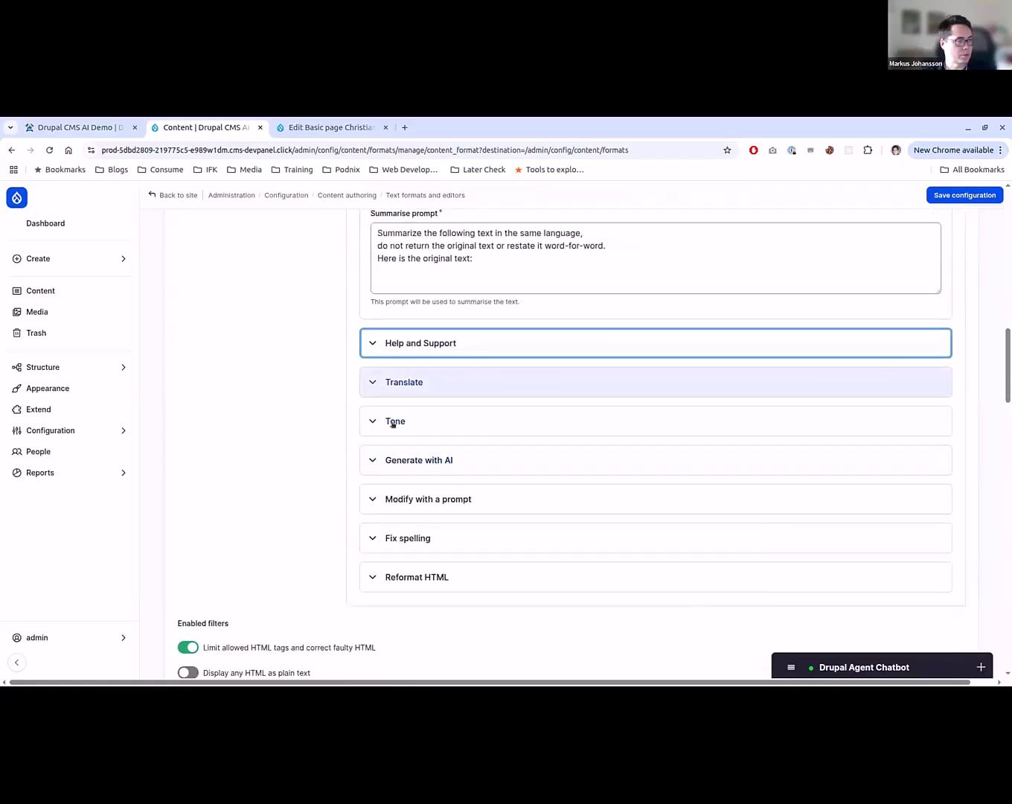
{"action": "scroll", "coordinate": [388, 430], "scroll_direction": "up", "scroll_amount": 5}
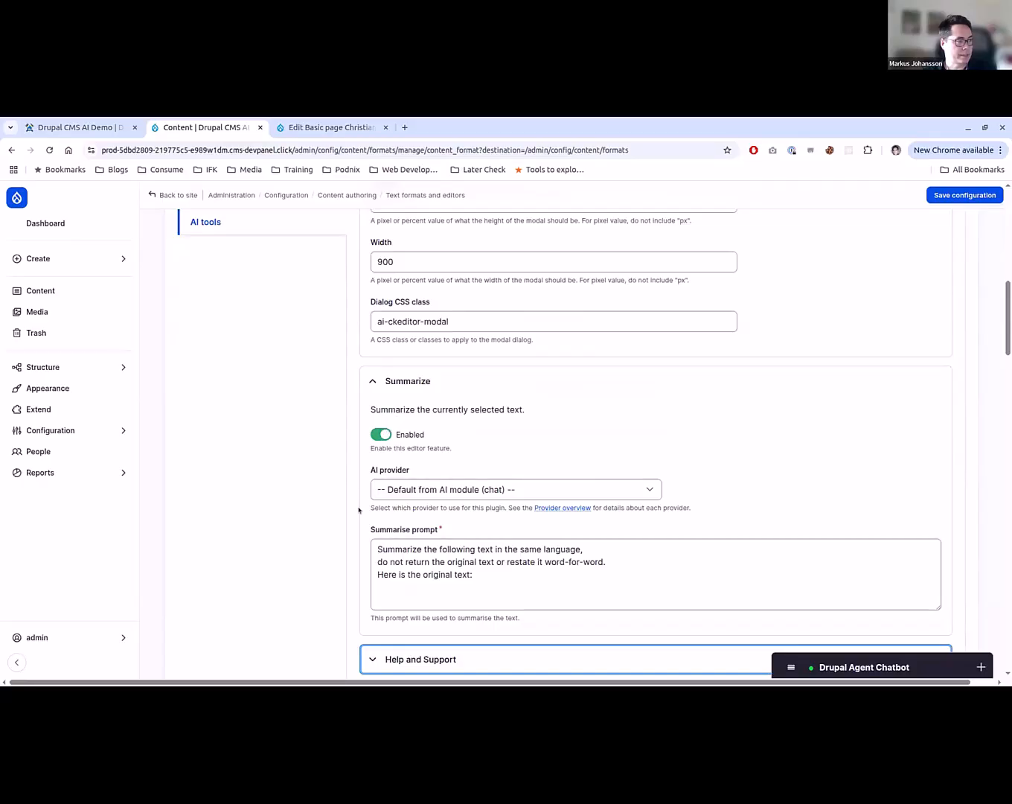
{"action": "scroll", "coordinate": [360, 511], "scroll_direction": "down", "scroll_amount": 5}
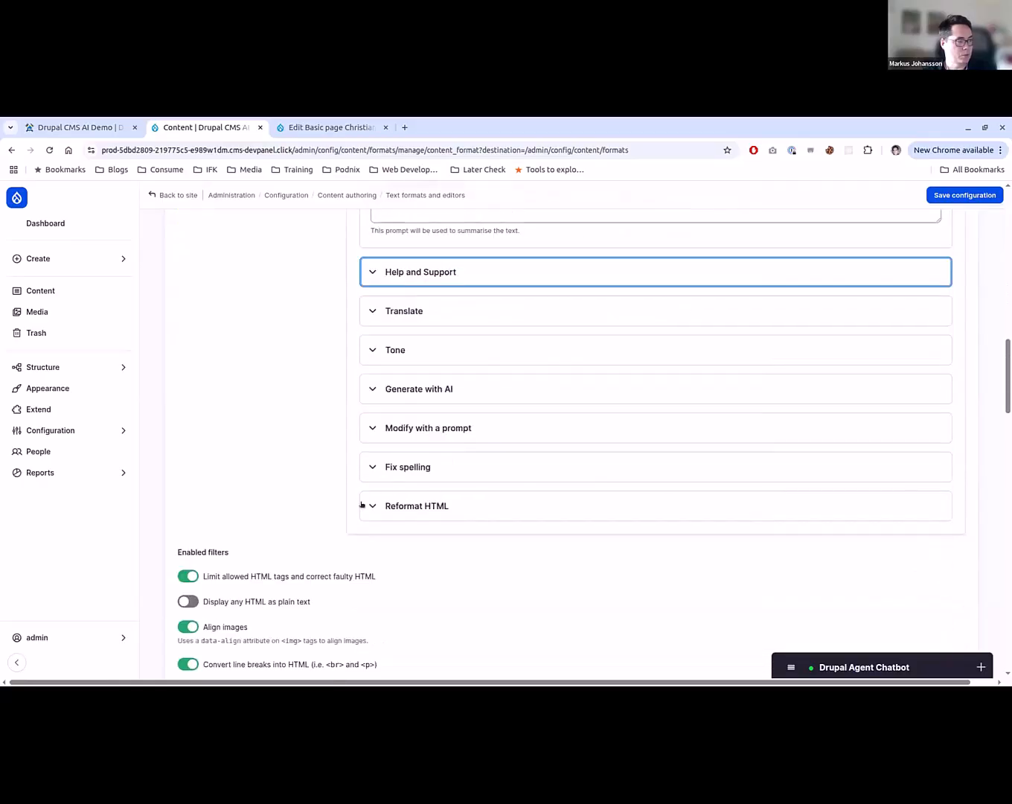
{"action": "left_click", "coordinate": [427, 389]}
{"action": "left_click", "coordinate": [380, 441]}
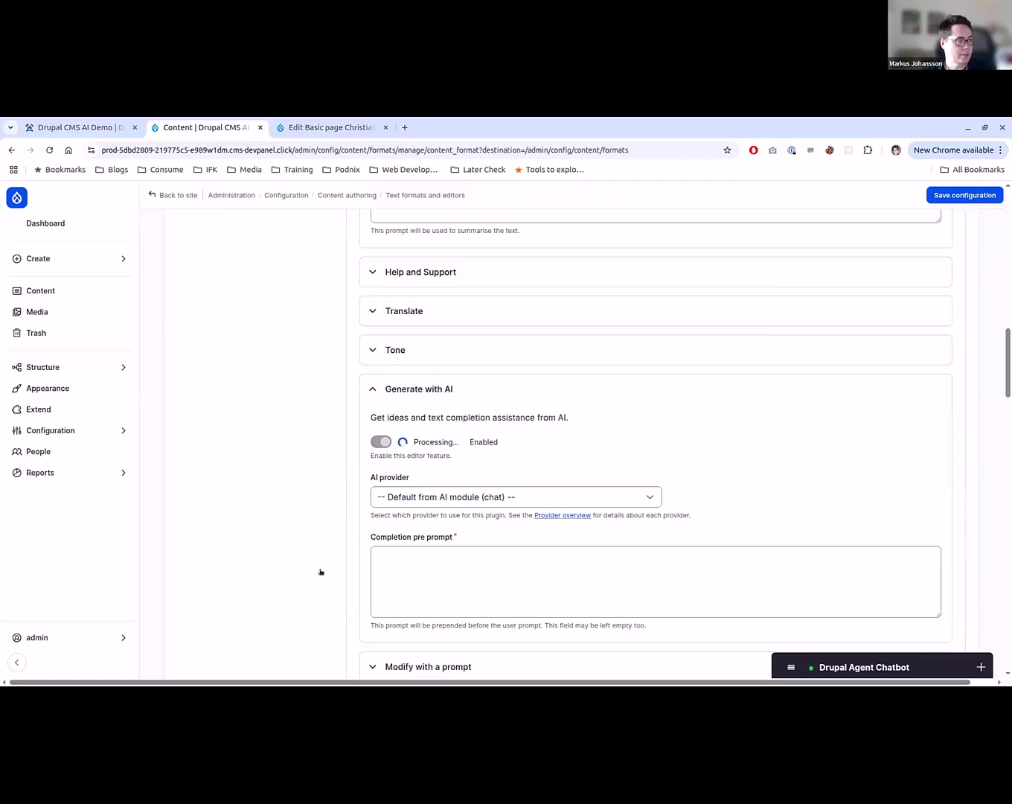
{"action": "scroll", "coordinate": [385, 529], "scroll_direction": "down", "scroll_amount": 4}
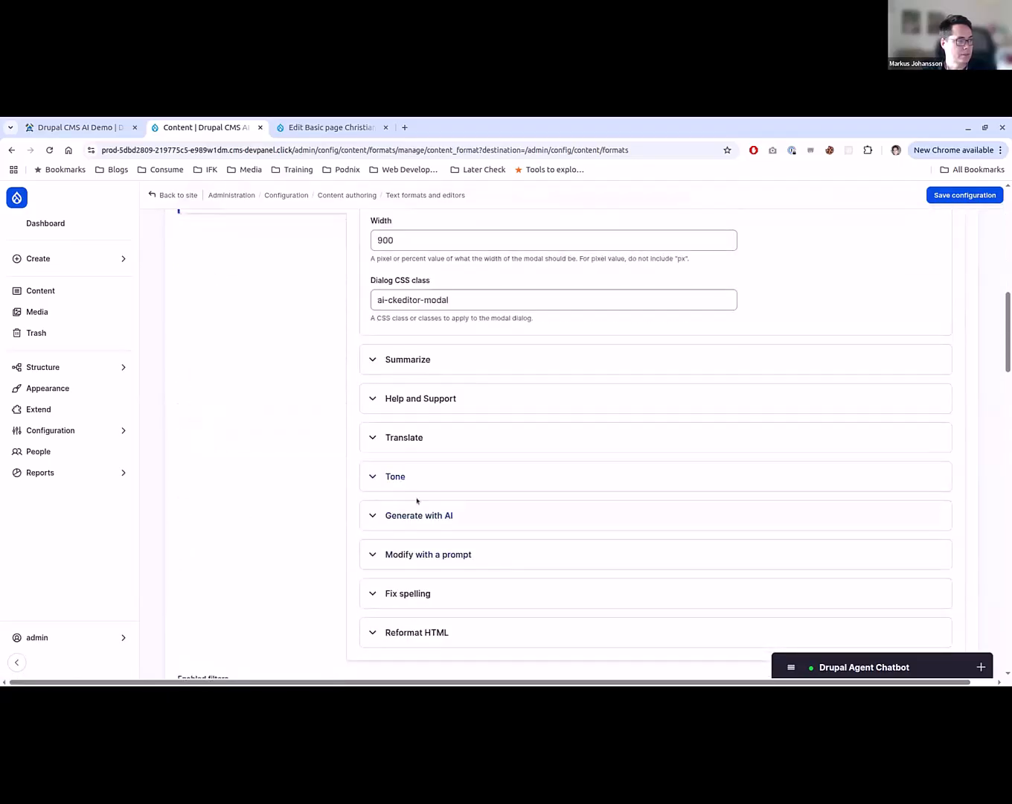
- Set the Generate with AI completion pre prompt to "Please create two sentences about the following:"
{"action": "left_click", "coordinate": [491, 514]}
{"action": "scroll", "coordinate": [549, 566], "scroll_direction": "down", "scroll_amount": 3}
{"action": "left_click", "coordinate": [563, 511]}
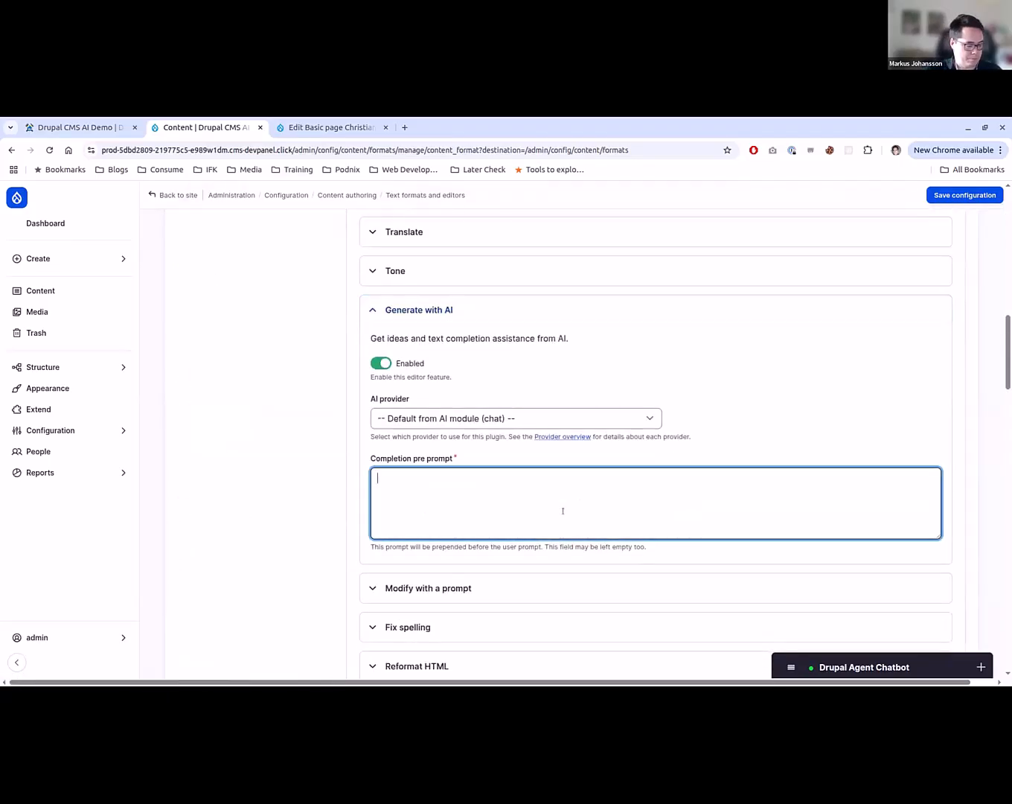
{"action": "type", "text": "Please create"}
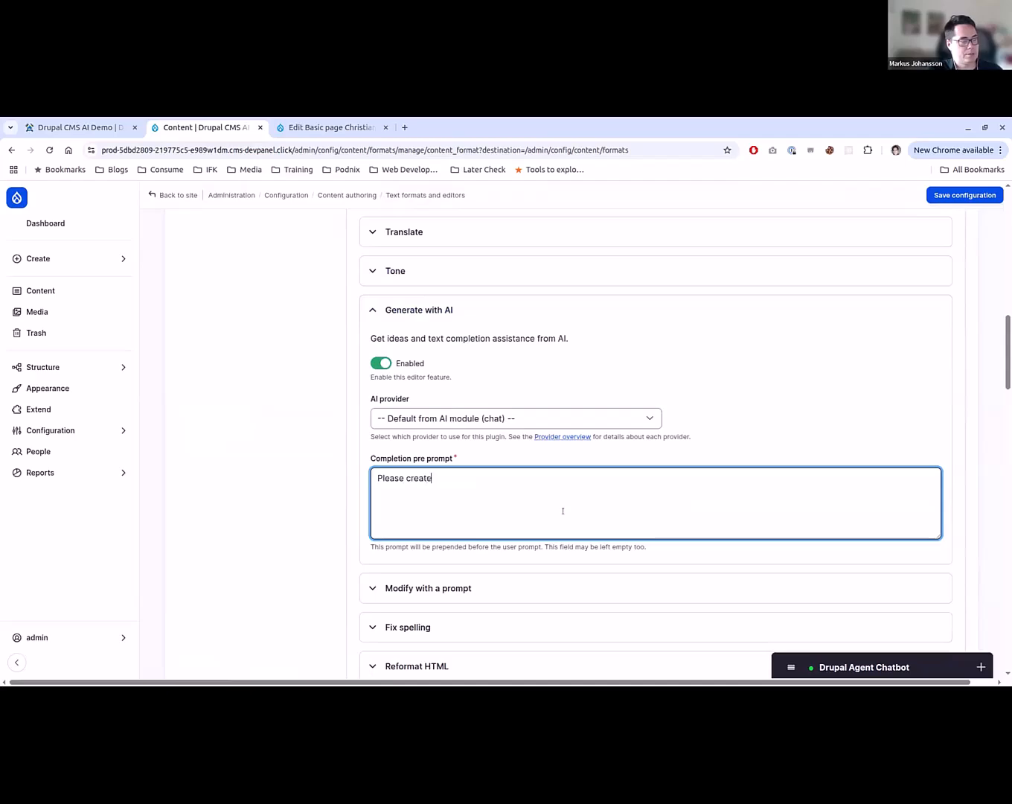
{"action": "type", "text": " two sentences about the following:"}
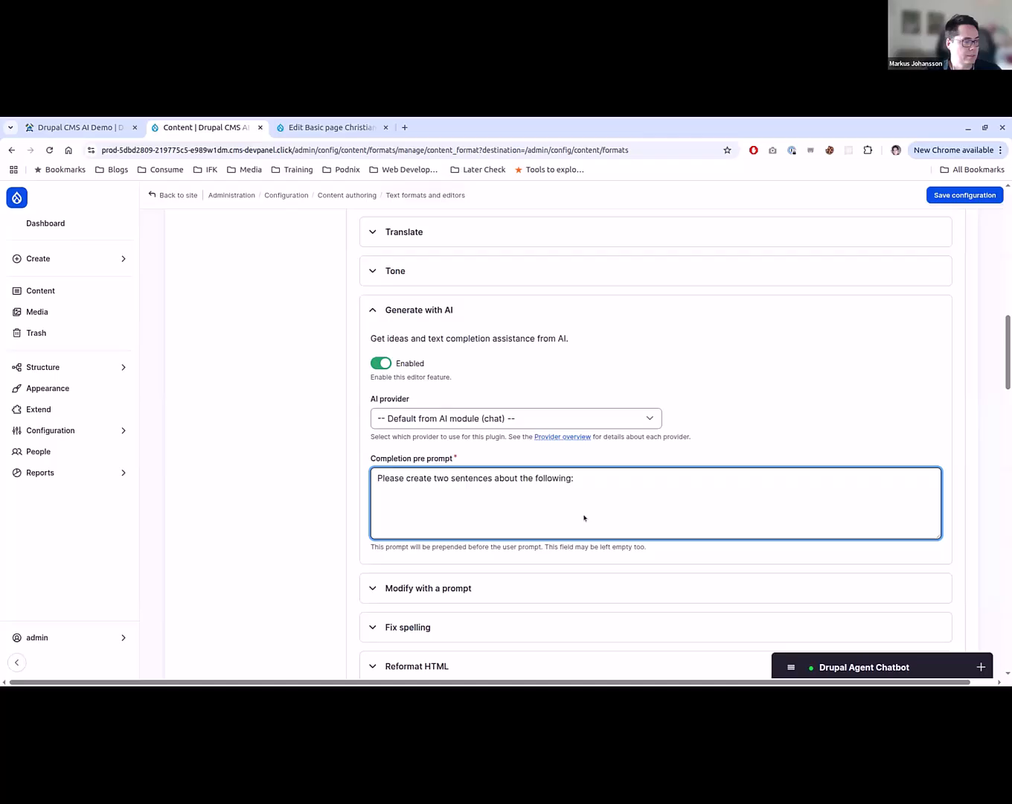
{"action": "scroll", "coordinate": [582, 517], "scroll_direction": "down", "scroll_amount": 2}
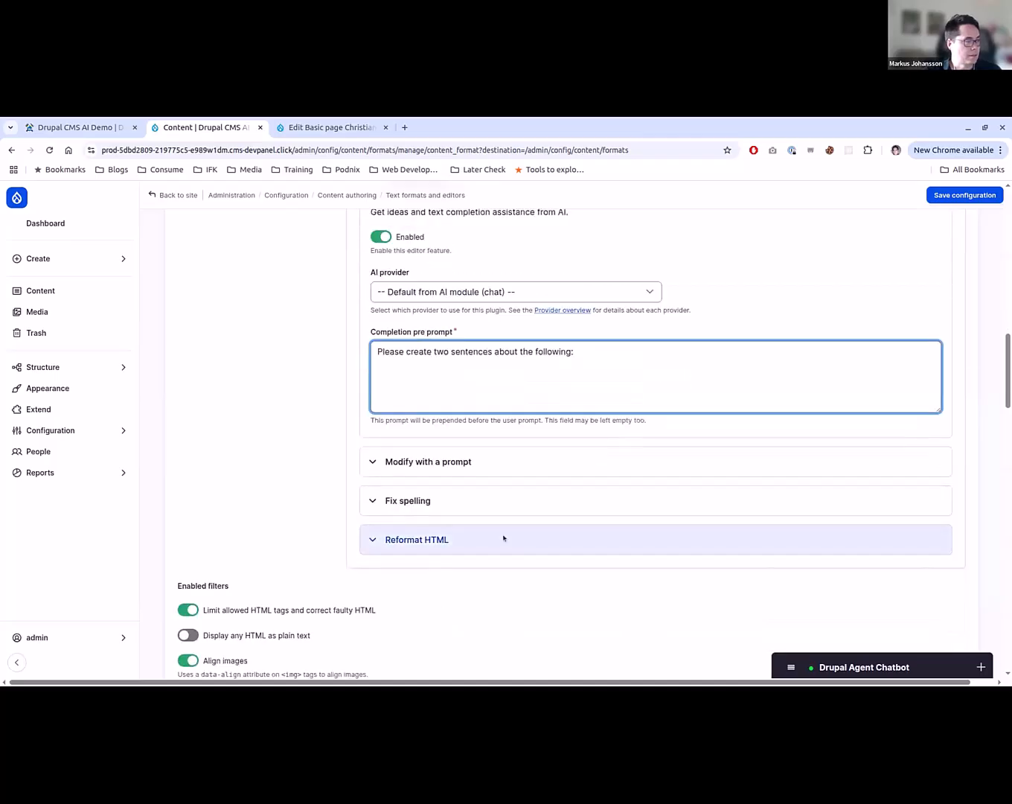
{"action": "scroll", "coordinate": [401, 540], "scroll_direction": "up", "scroll_amount": 2}
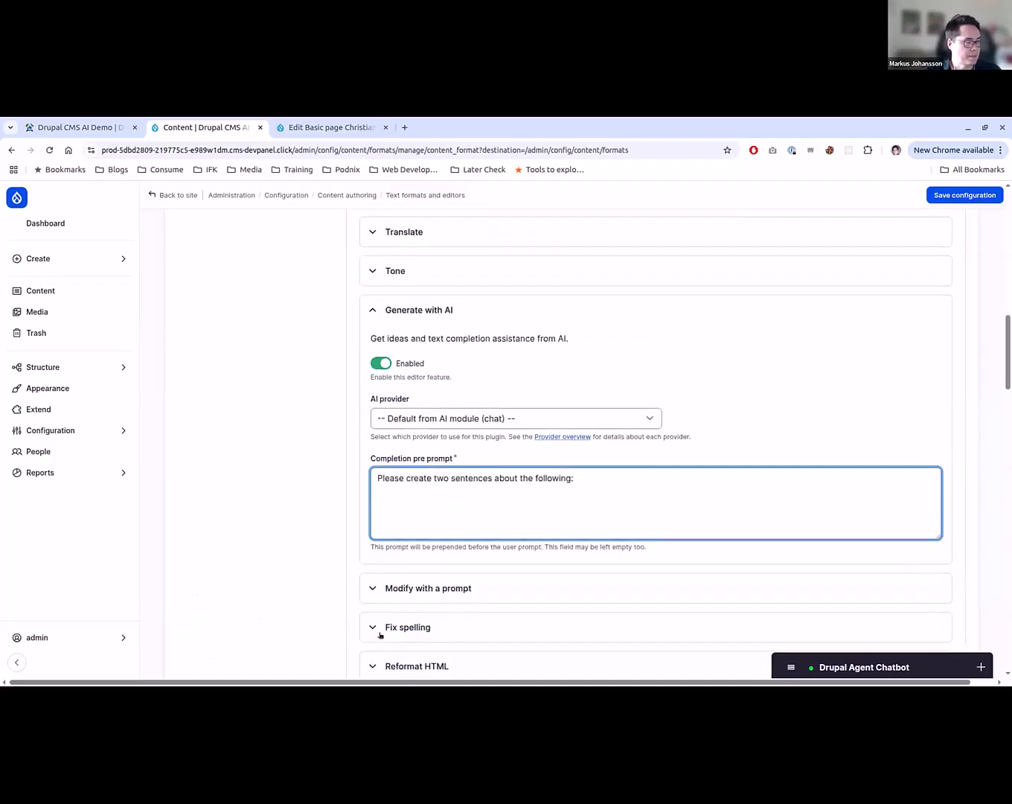
{"action": "scroll", "coordinate": [429, 604], "scroll_direction": "down", "scroll_amount": 1}
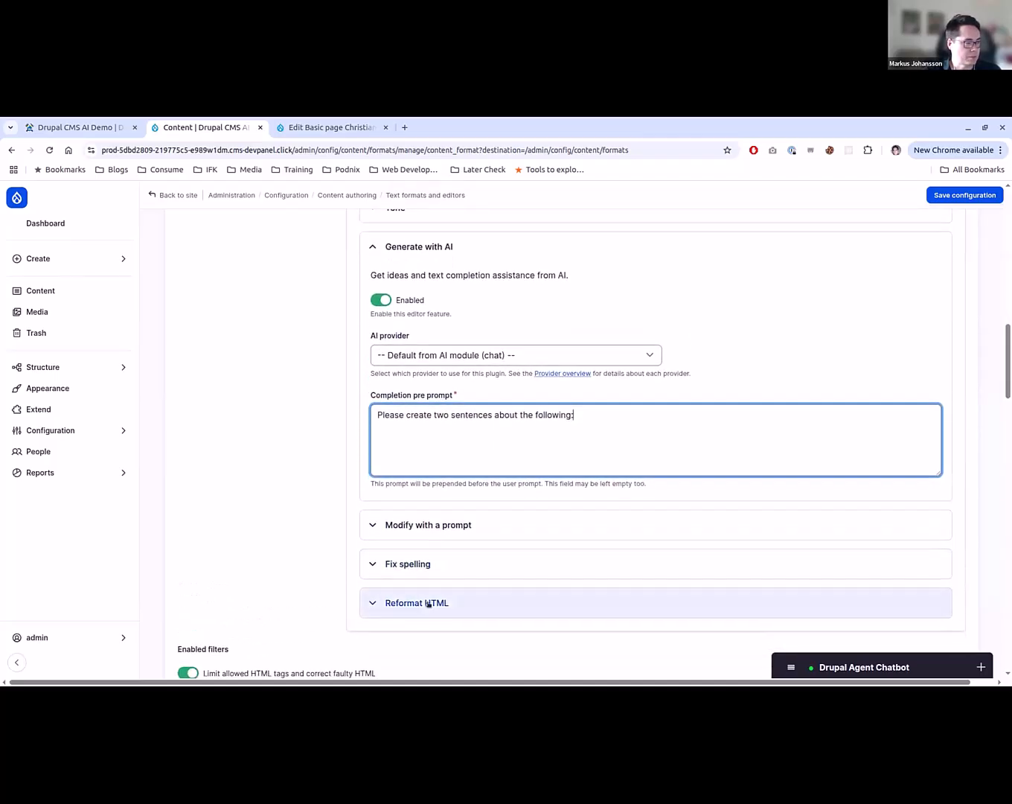
- Save the Content text format's configuration and reload the Red Bull article's edit form to show its Content editor
{"action": "left_click", "coordinate": [968, 197]}
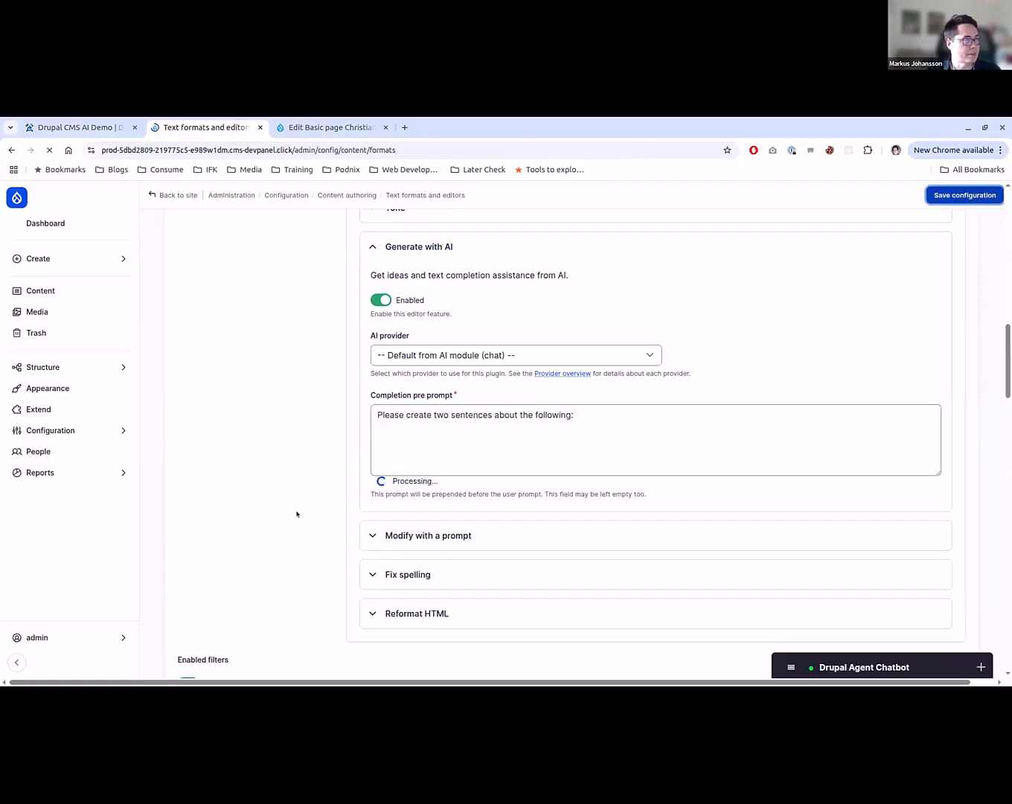
{"action": "left_click", "coordinate": [369, 125]}
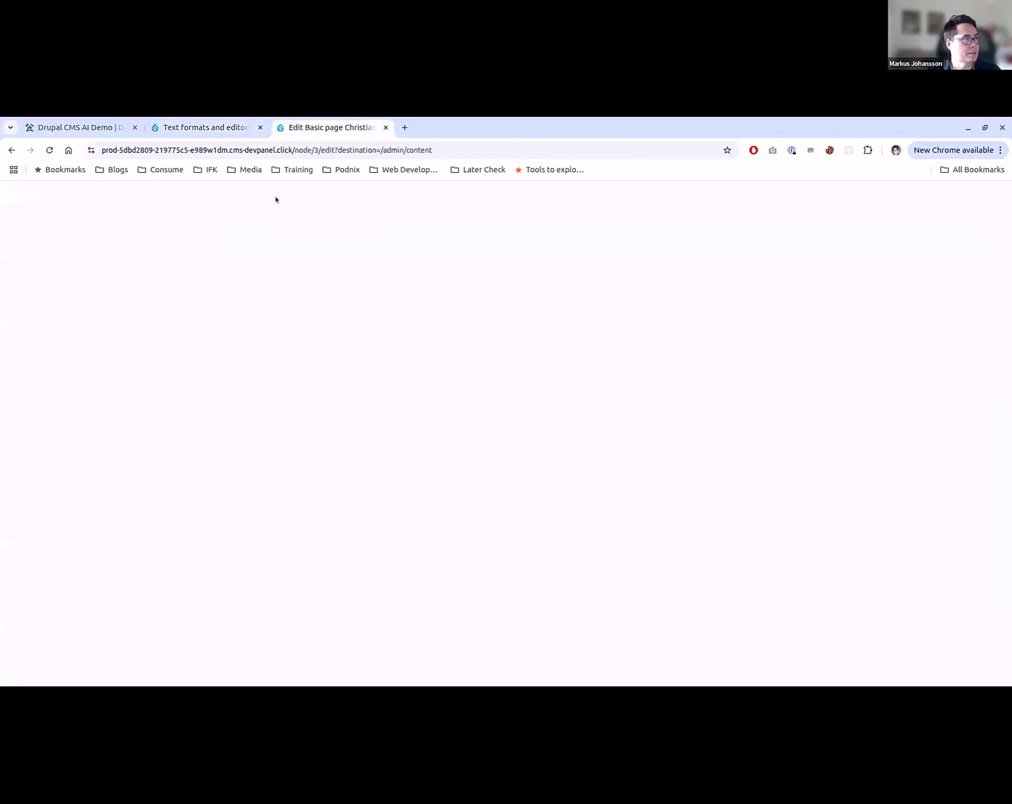
{"action": "key", "text": "F5"}
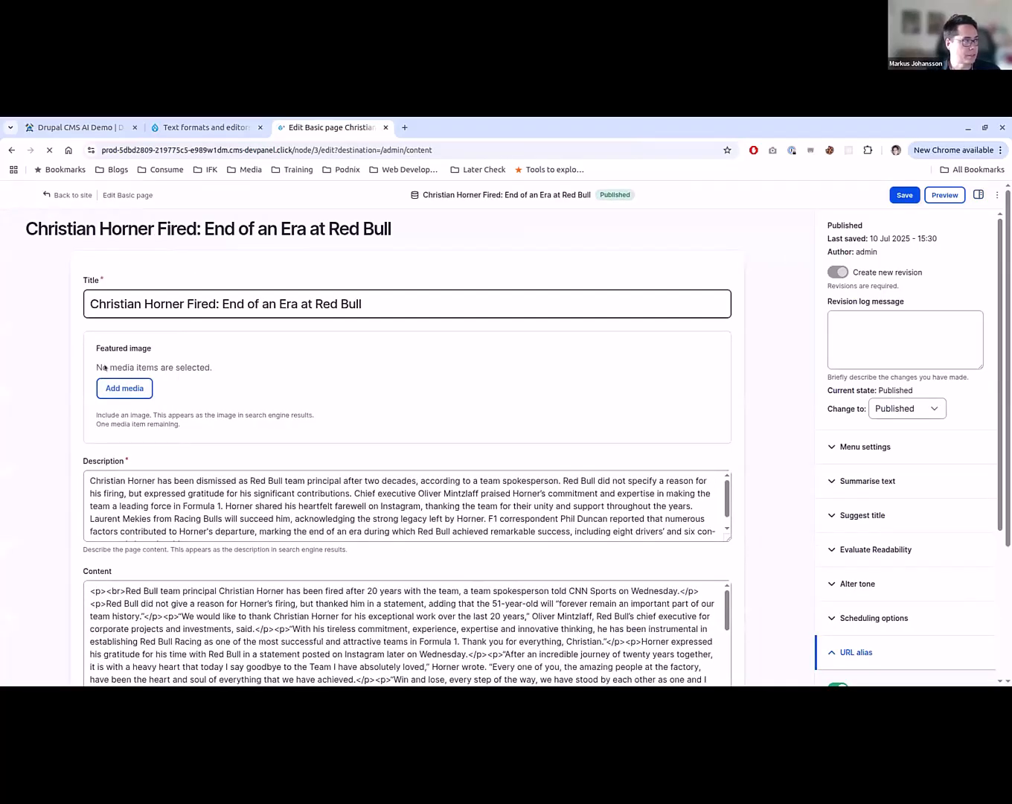
{"action": "scroll", "coordinate": [154, 416], "scroll_direction": "down", "scroll_amount": 3}
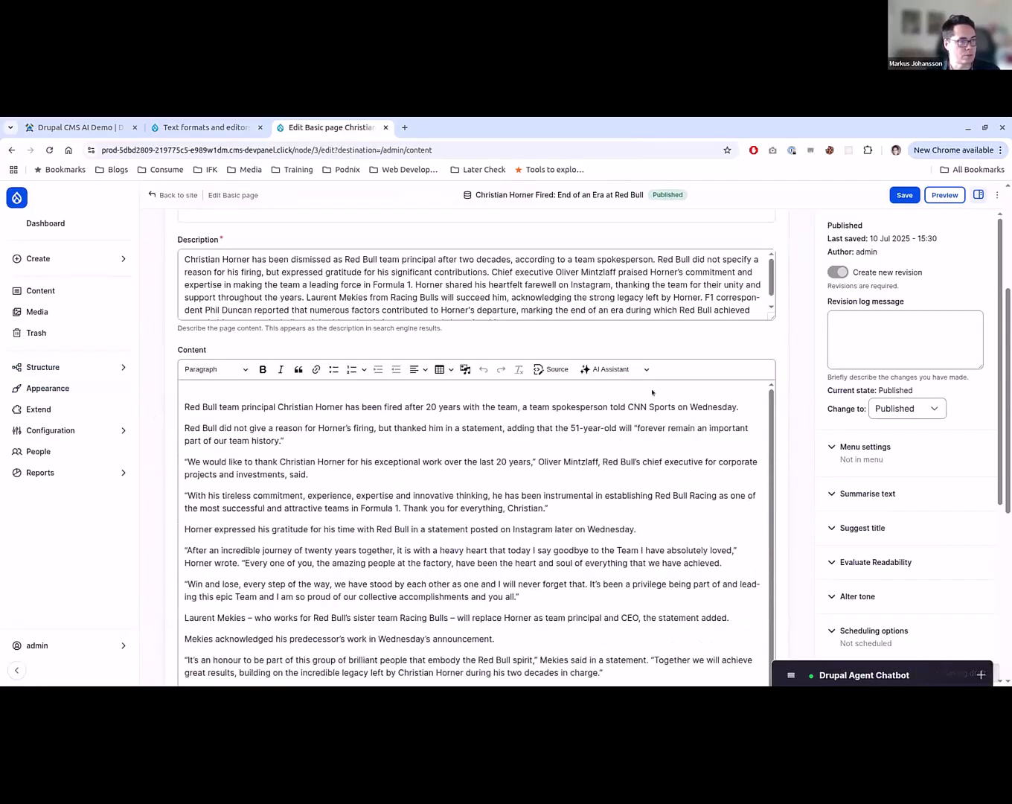
- Insert an empty paragraph at the beginning of the Content text and use Generate with AI to write two sentences about Red Bull Formula 1
{"action": "left_click", "coordinate": [476, 407]}
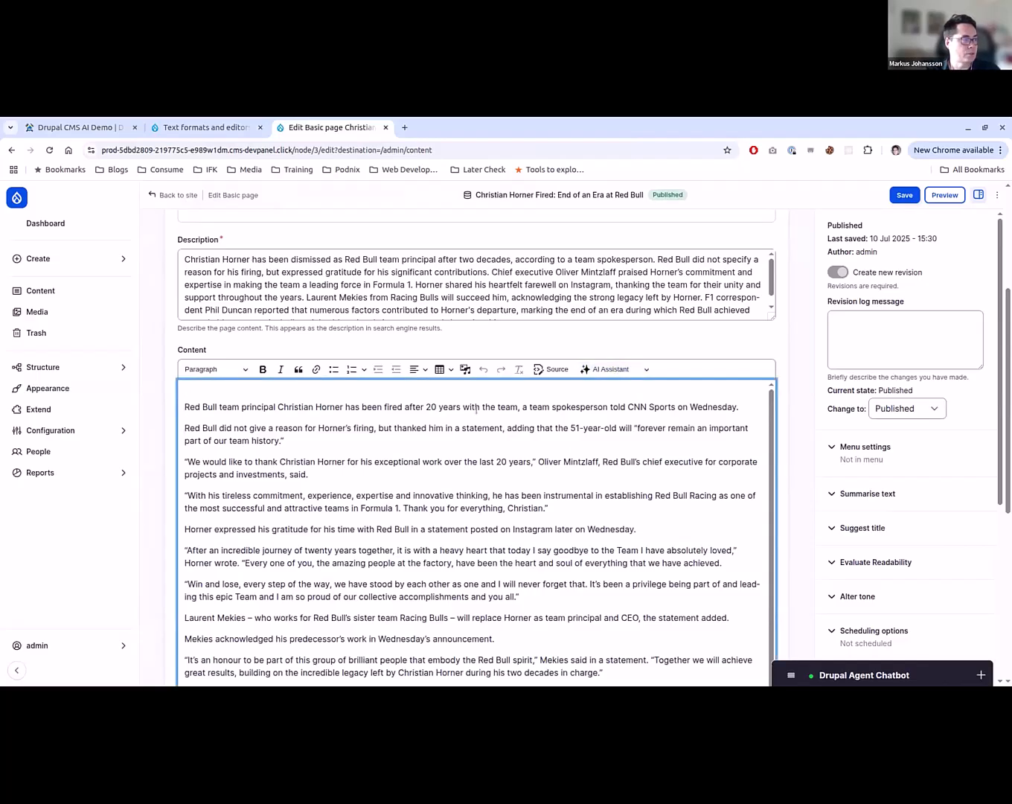
{"action": "key", "text": "Return"}
{"action": "left_click", "coordinate": [621, 373]}
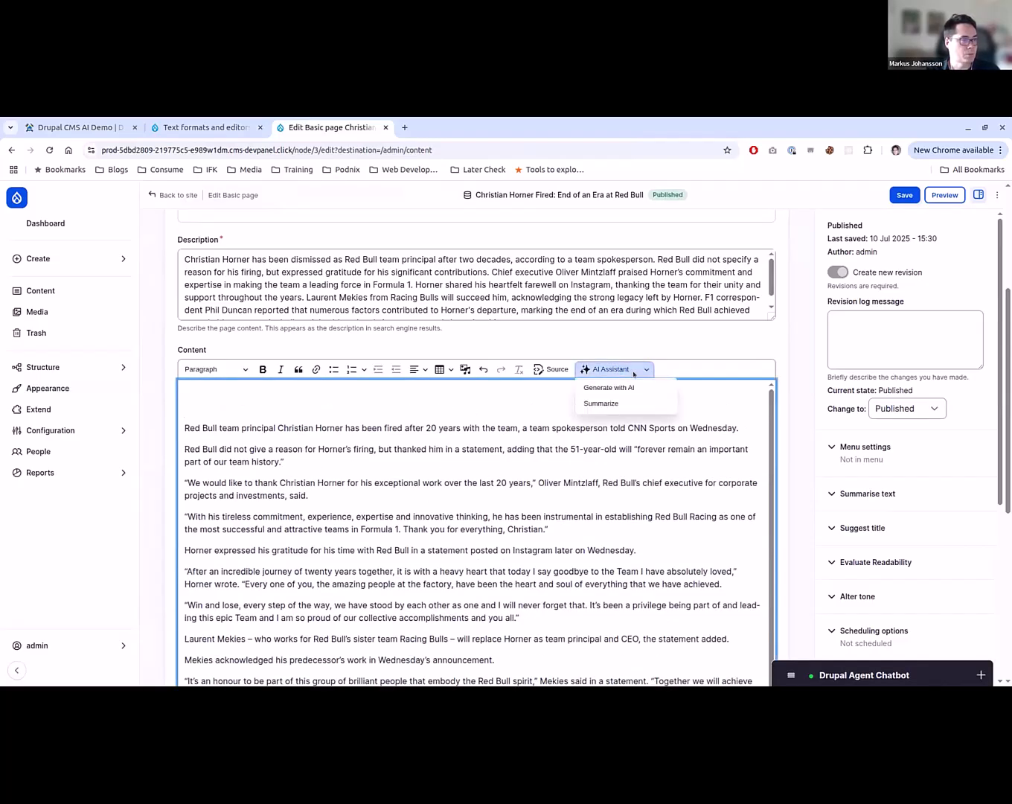
{"action": "left_click", "coordinate": [624, 386]}
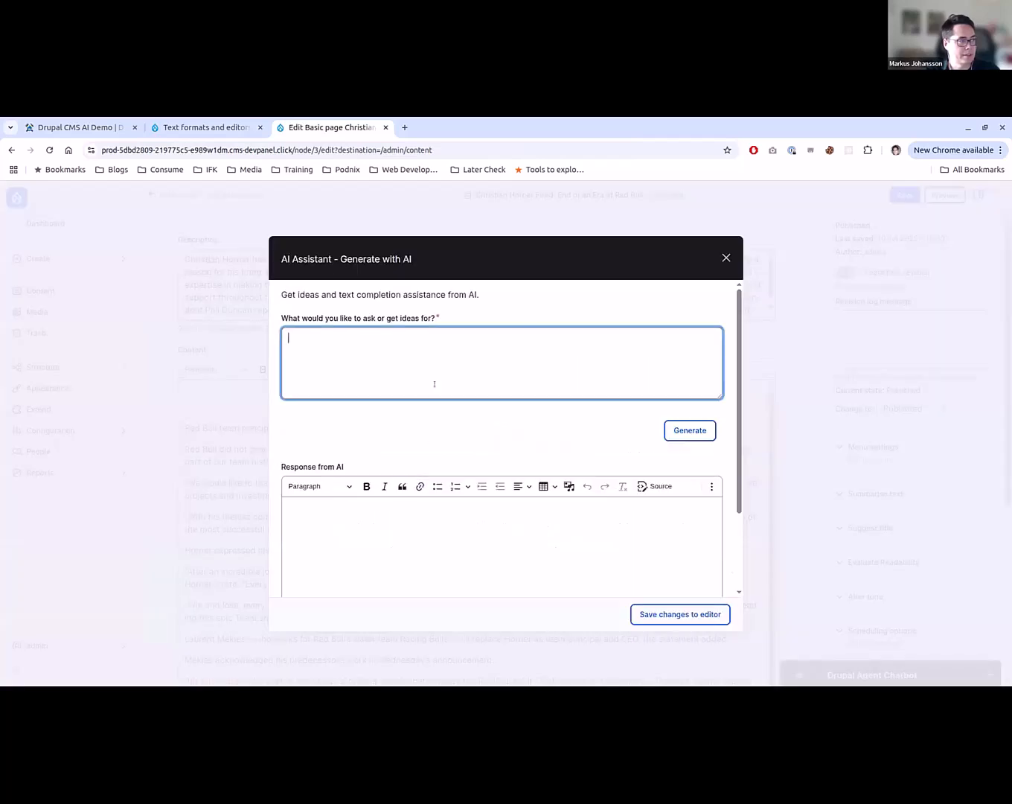
{"action": "type", "text": "Wr"}
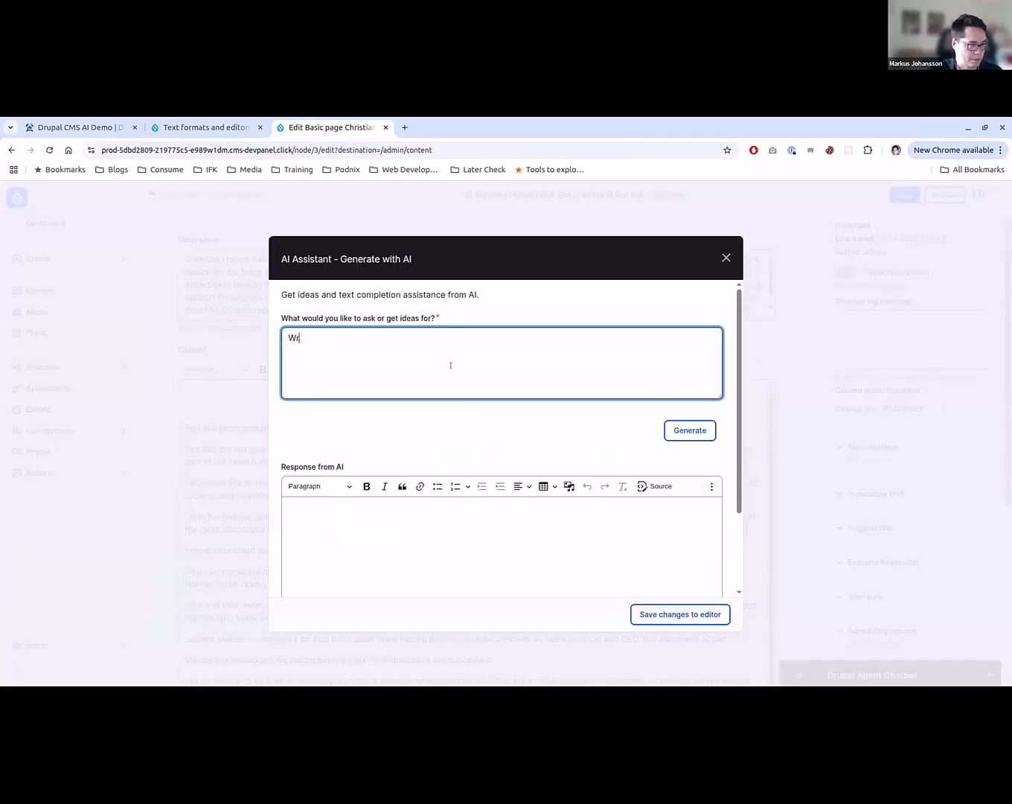
{"action": "type", "text": "ite t"}
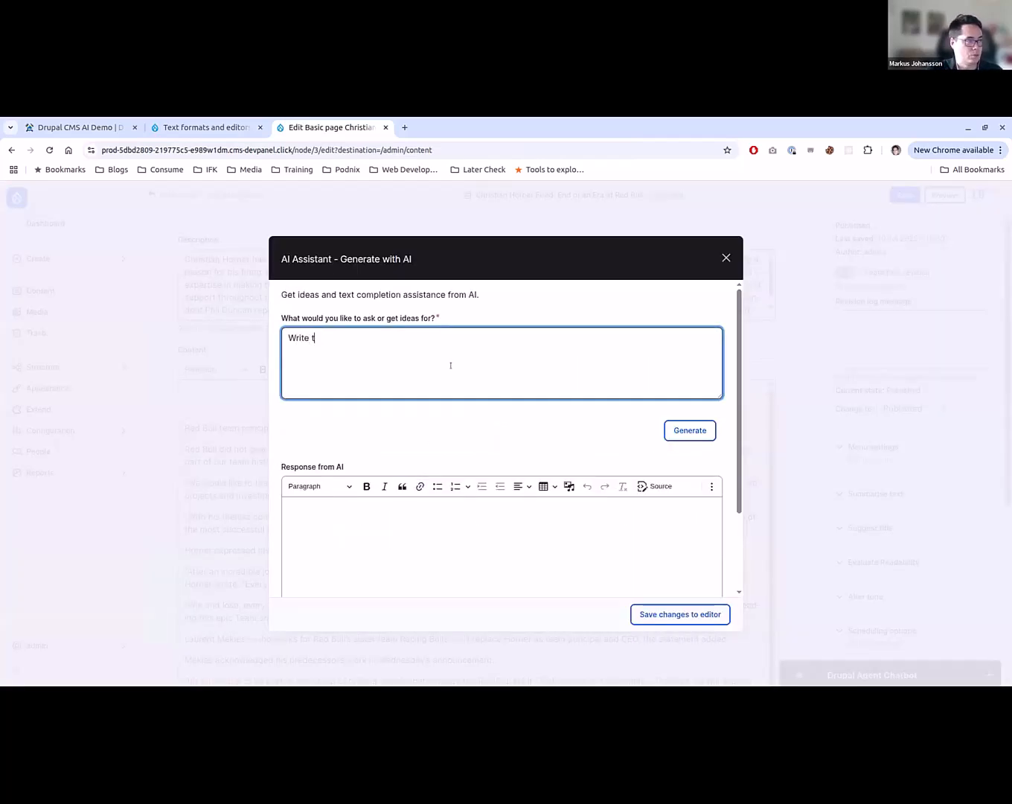
{"action": "type", "text": "wo sentence  a"}
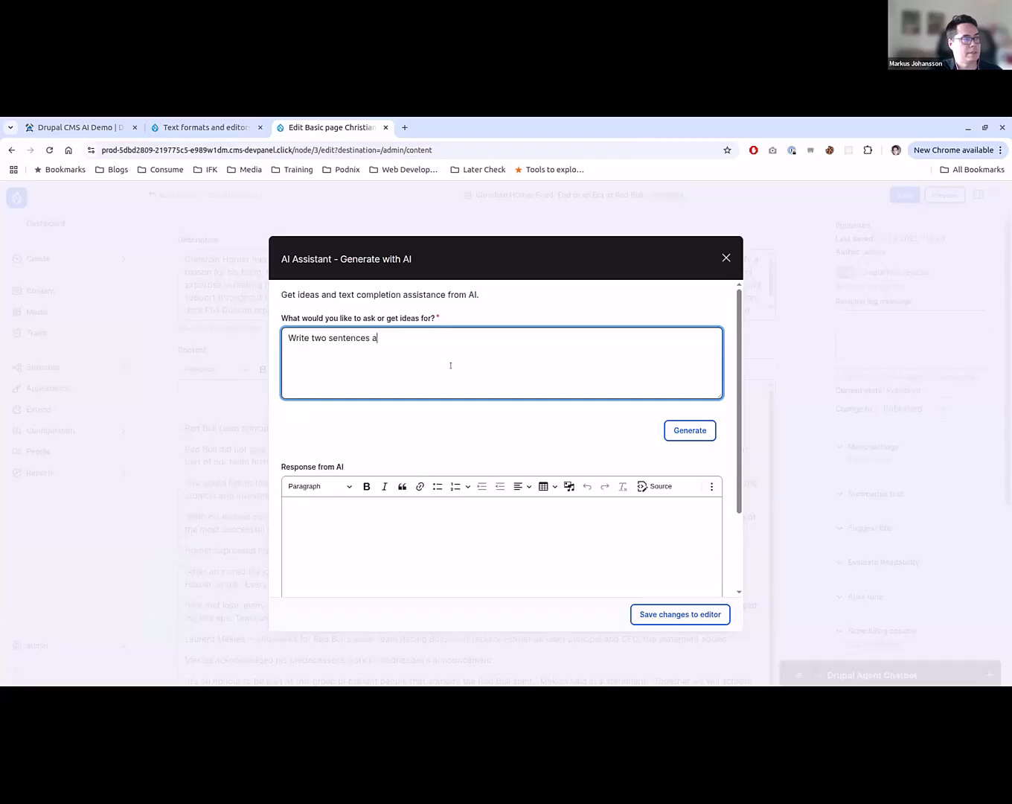
{"action": "type", "text": "bout Red Bull F"}
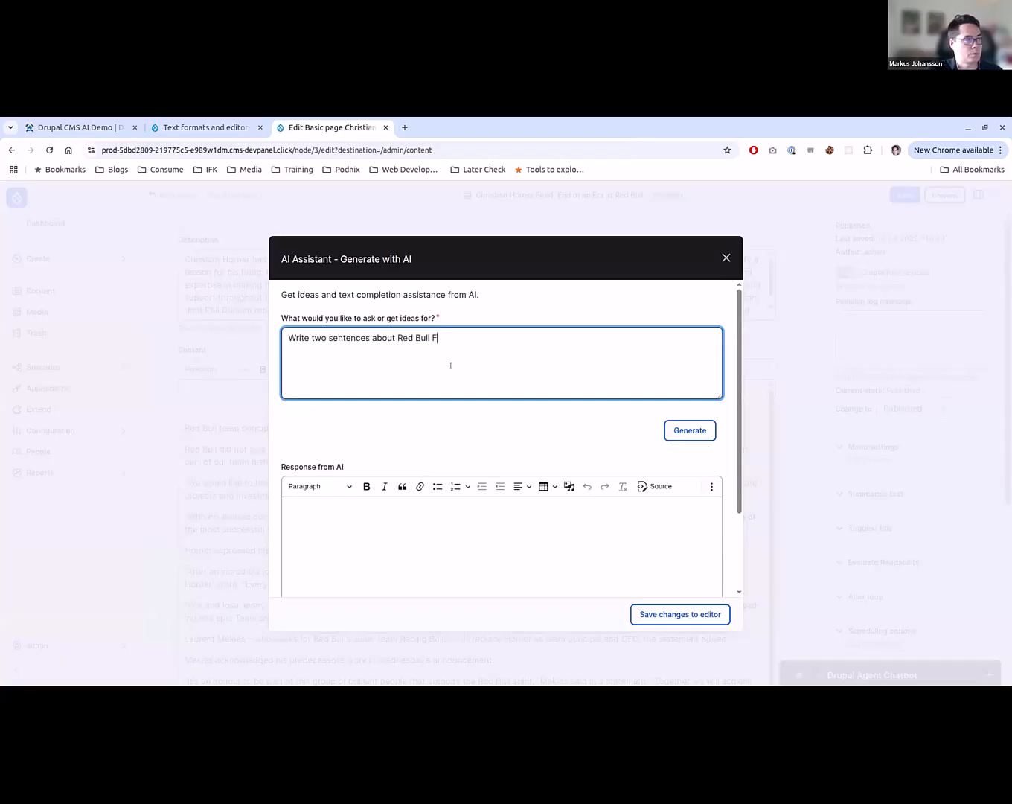
{"action": "type", "text": "ormula 1."}
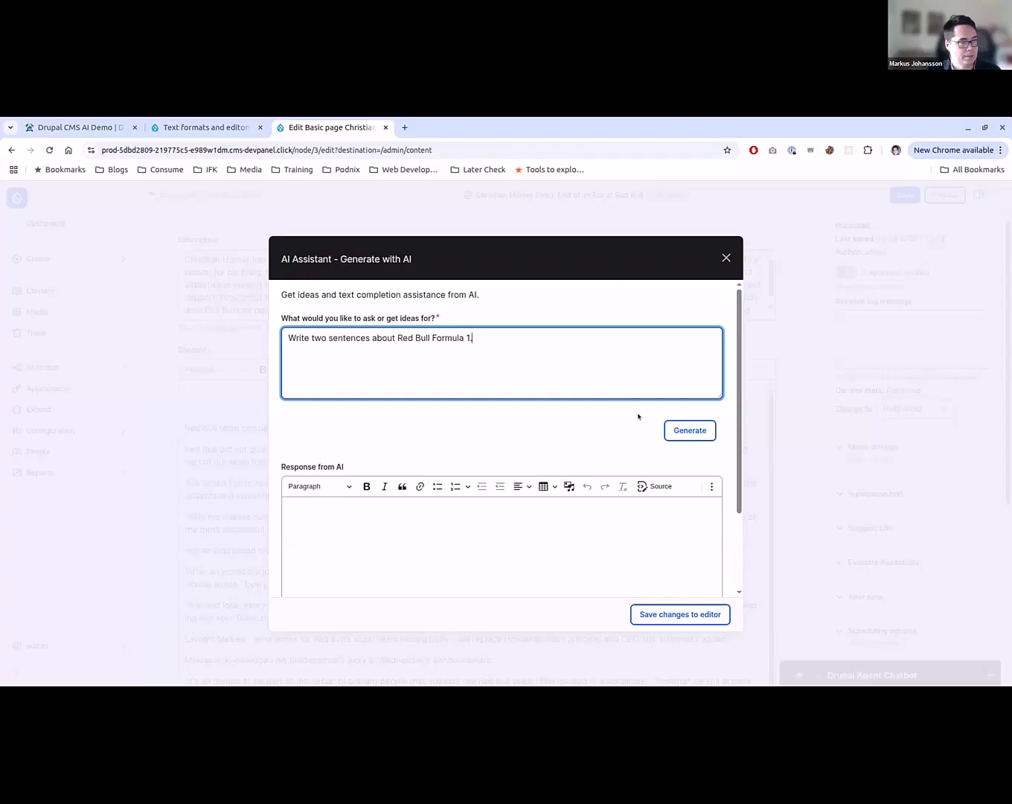
{"action": "left_click", "coordinate": [676, 424]}
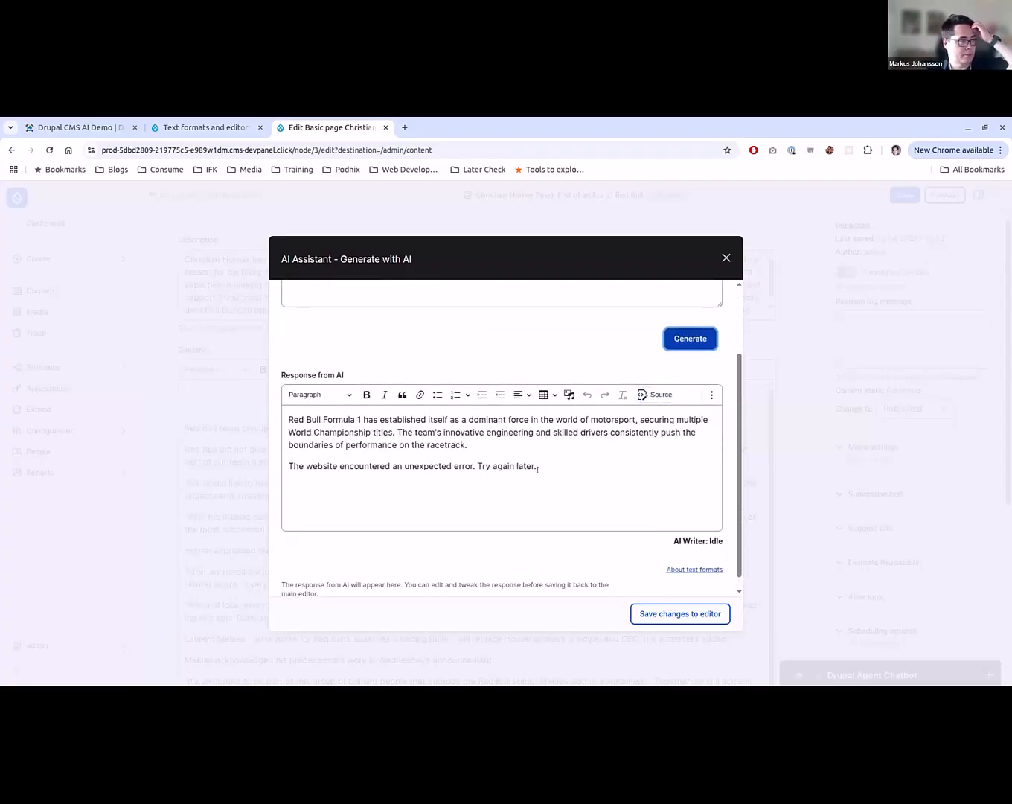
- Delete the error sentence from the AI response, save the response to the editor and remove the extra blank paragraph below it
{"action": "left_click", "coordinate": [563, 454]}
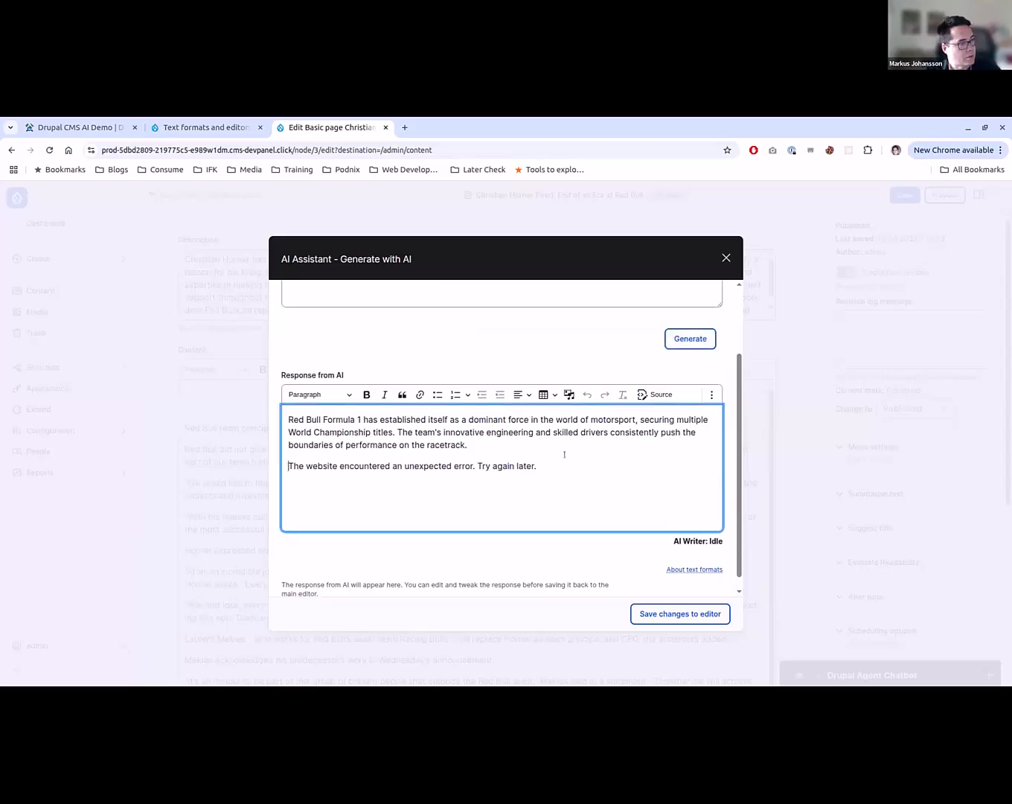
{"action": "triple_click", "coordinate": [571, 462]}
{"action": "key", "text": "BackSpace"}
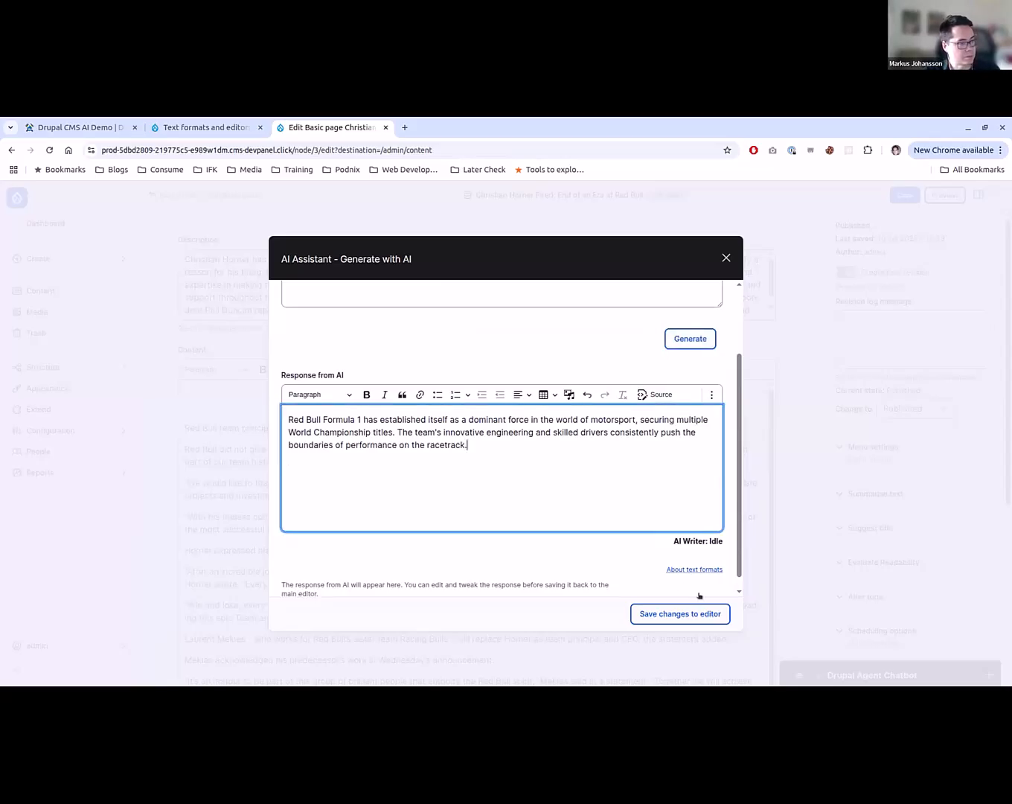
{"action": "left_click", "coordinate": [657, 616]}
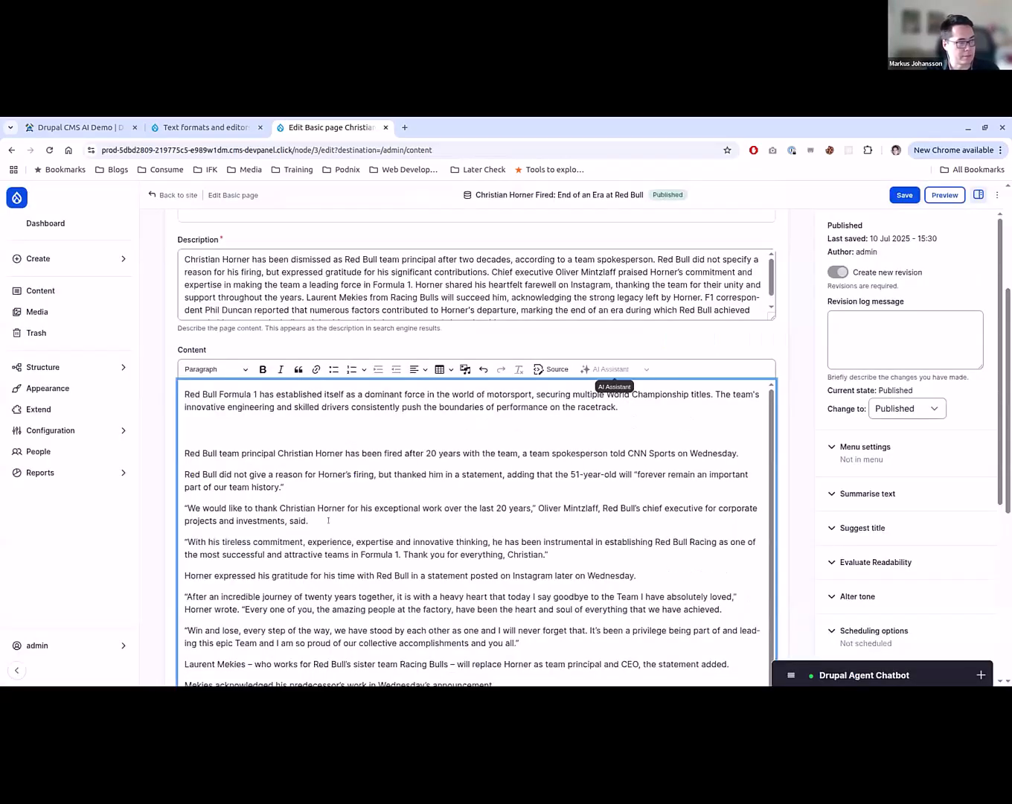
{"action": "key", "text": "BackSpace"}
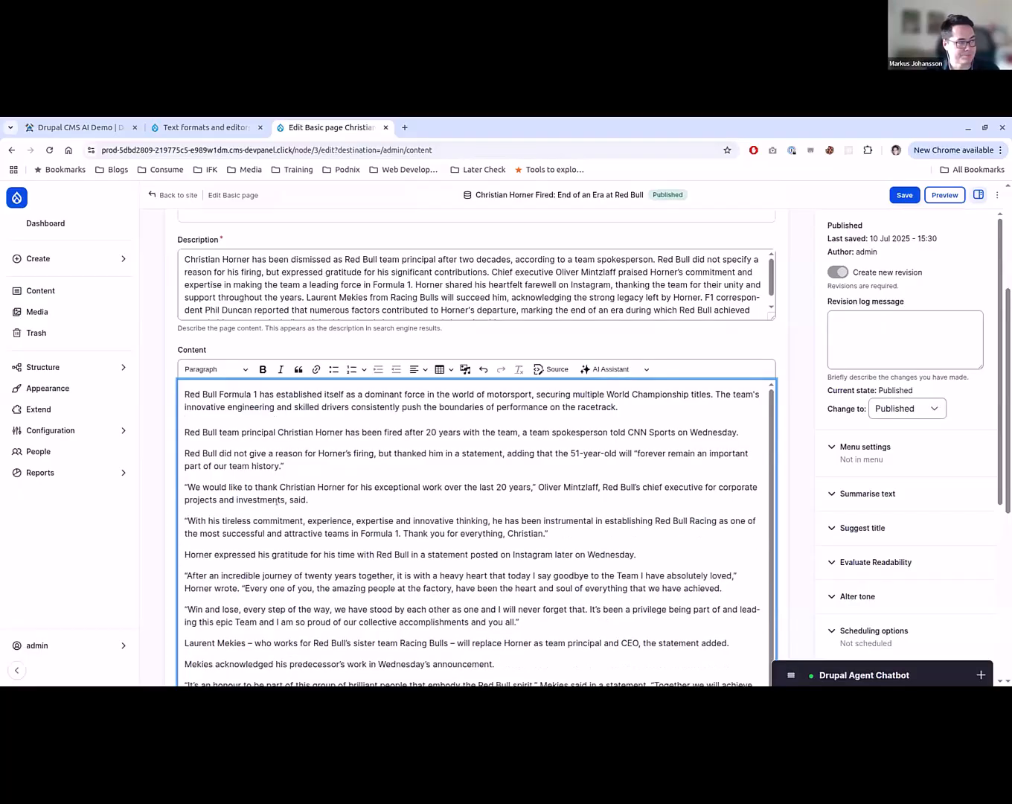
{"action": "scroll", "coordinate": [276, 502], "scroll_direction": "down", "scroll_amount": 1}
{"action": "scroll", "coordinate": [209, 468], "scroll_direction": "up", "scroll_amount": 1}
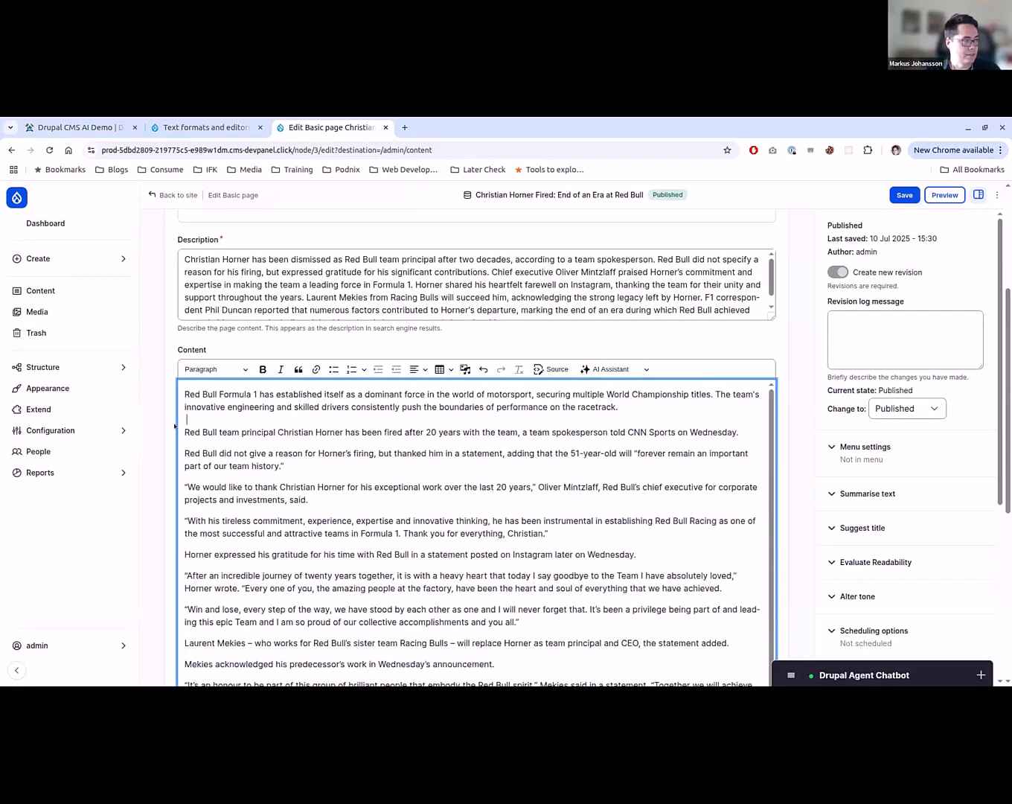
- Summarize the first three original article paragraphs with the AI Assistant, and close the suggestion without saving it to the editor
{"action": "left_click", "coordinate": [622, 509], "text": "shift"}
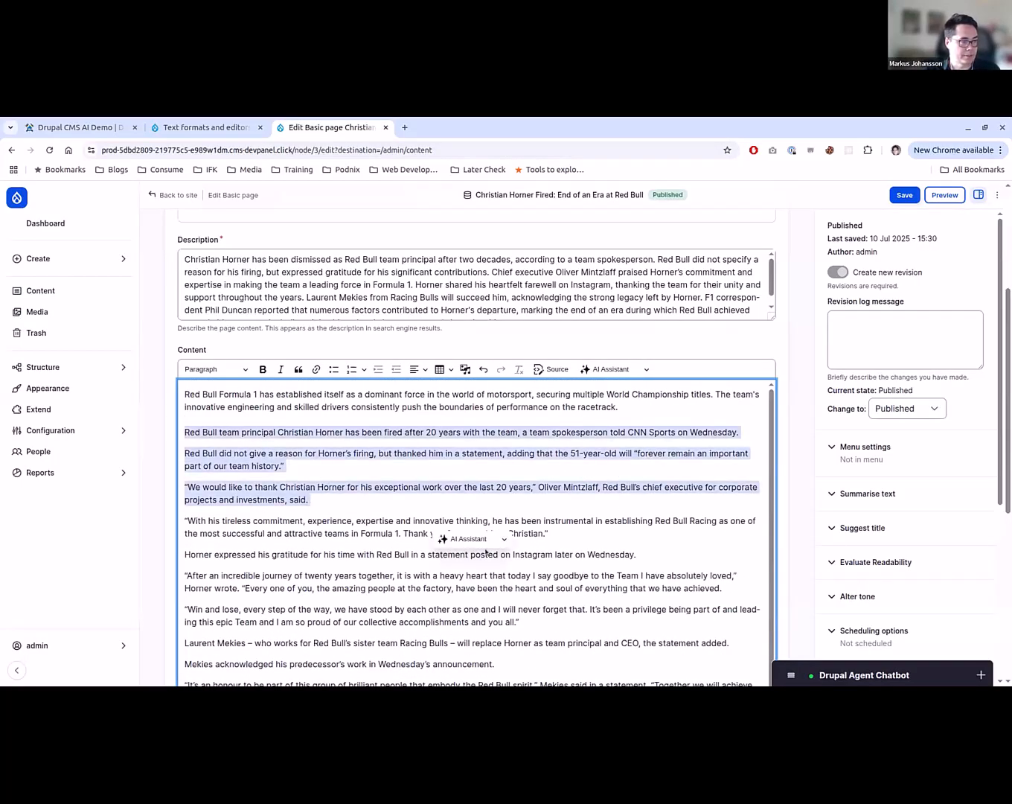
{"action": "left_click", "coordinate": [484, 544]}
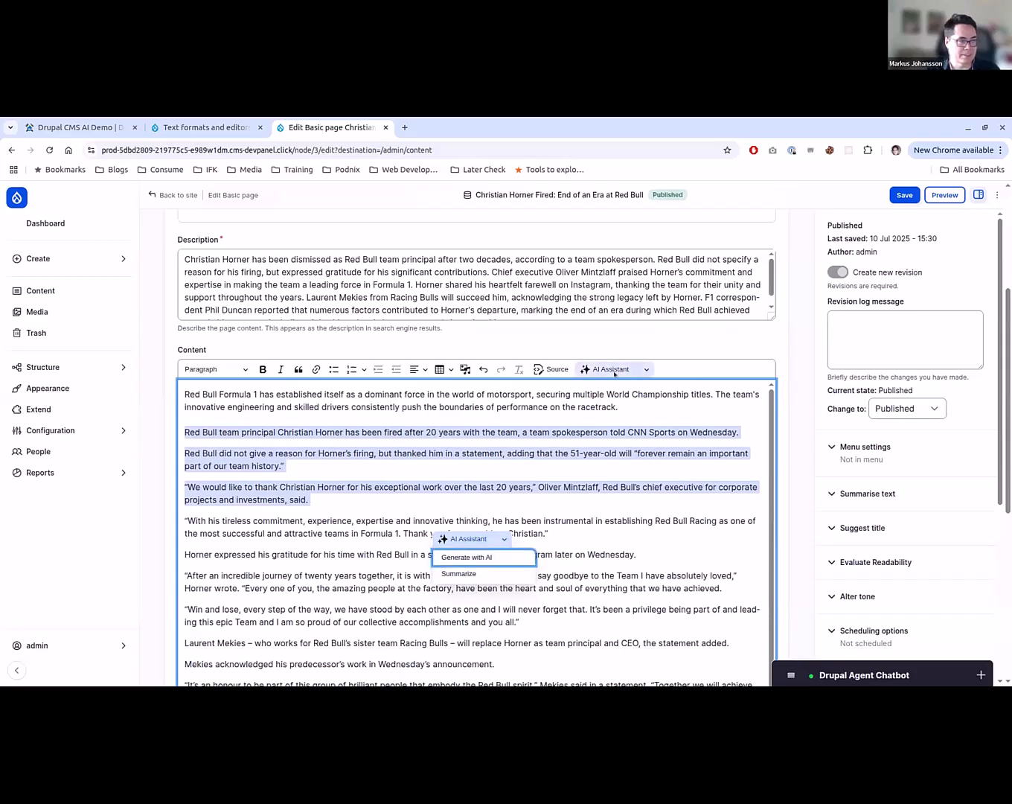
{"action": "left_click", "coordinate": [487, 573]}
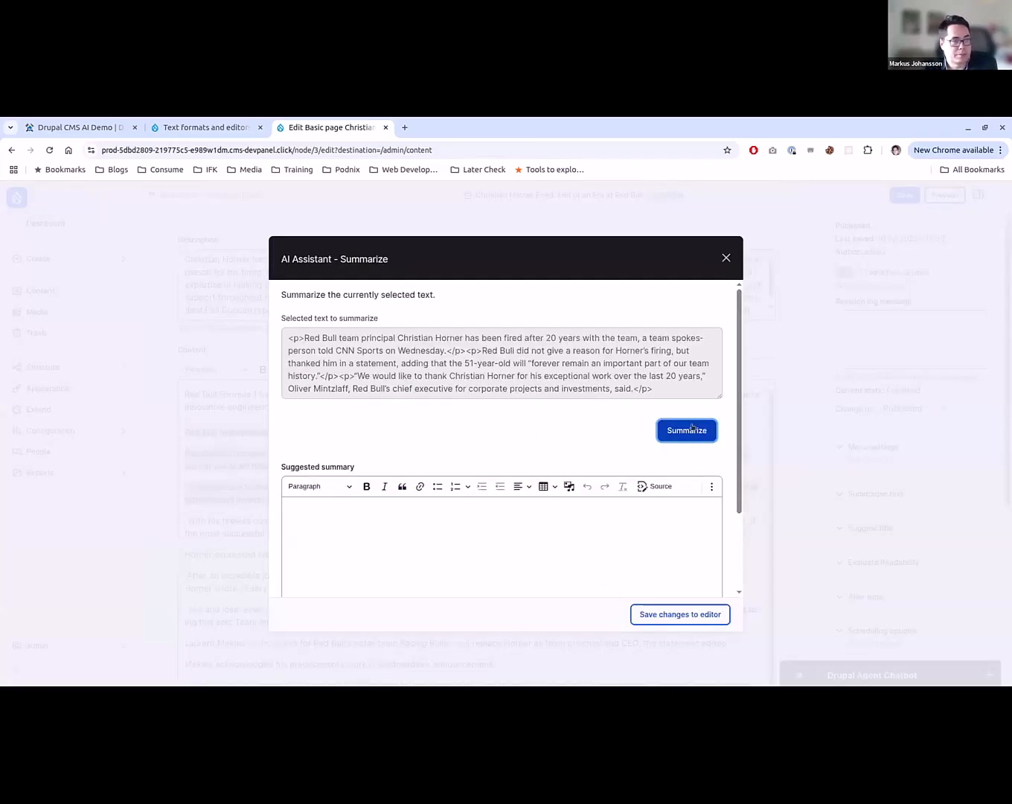
{"action": "left_click", "coordinate": [691, 428]}
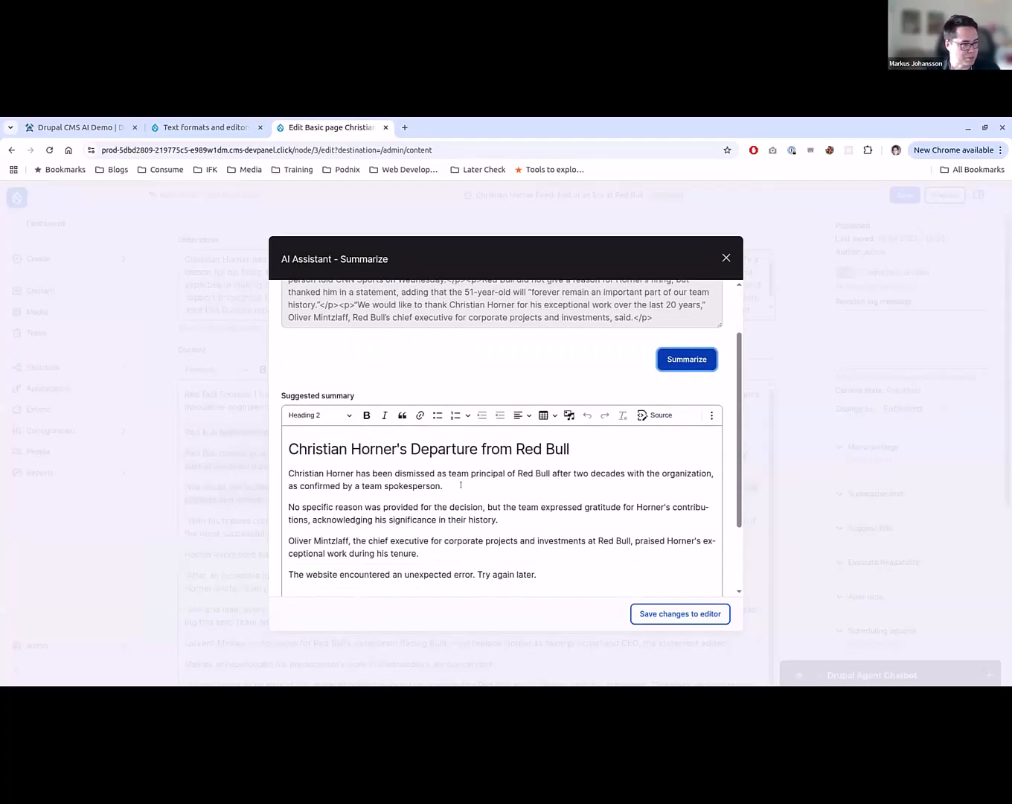
{"action": "left_click", "coordinate": [726, 257]}
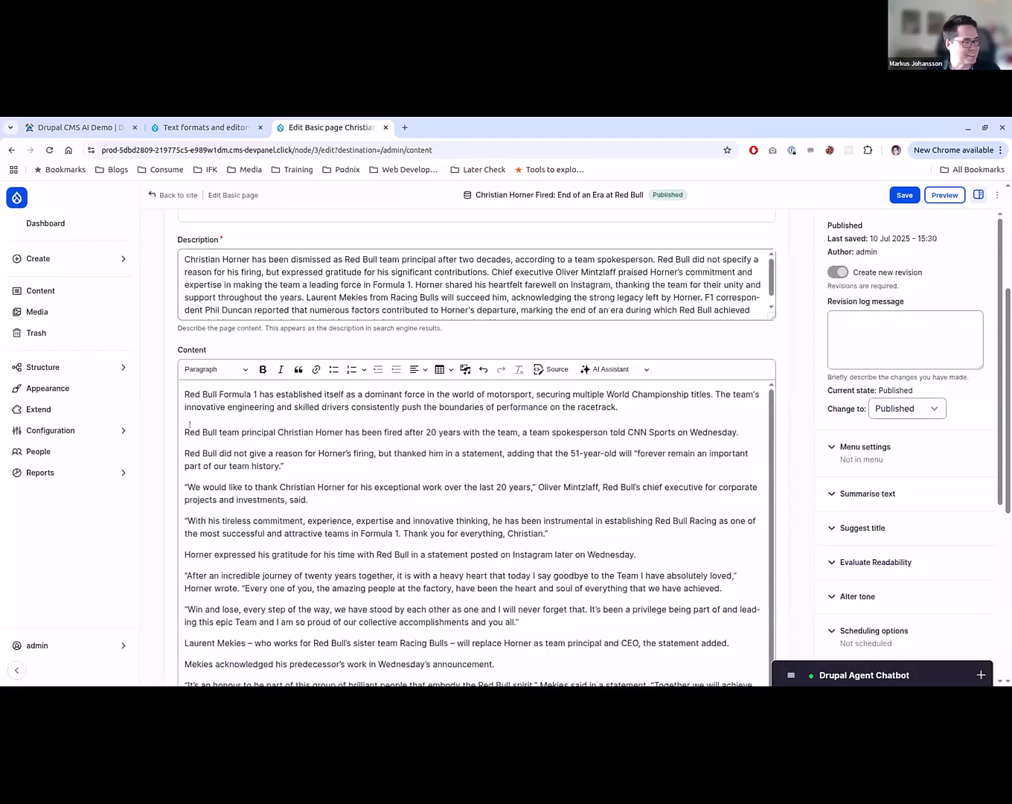
- Summarize the entire original article text below the generated paragraph with the AI Assistant, and close the dialog without saving
{"action": "left_click_drag", "start_coordinate": [181, 429], "coordinate": [549, 534]}
{"action": "scroll", "coordinate": [320, 570], "scroll_direction": "down", "scroll_amount": 2}
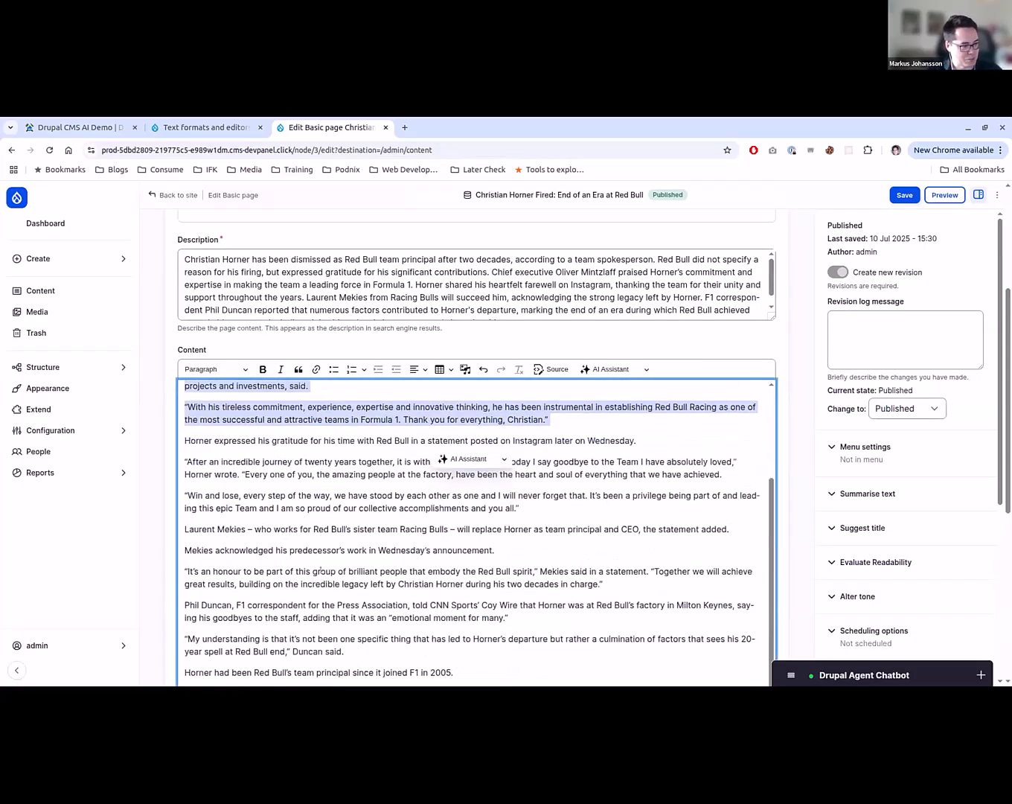
{"action": "left_click", "coordinate": [523, 667], "text": "shift"}
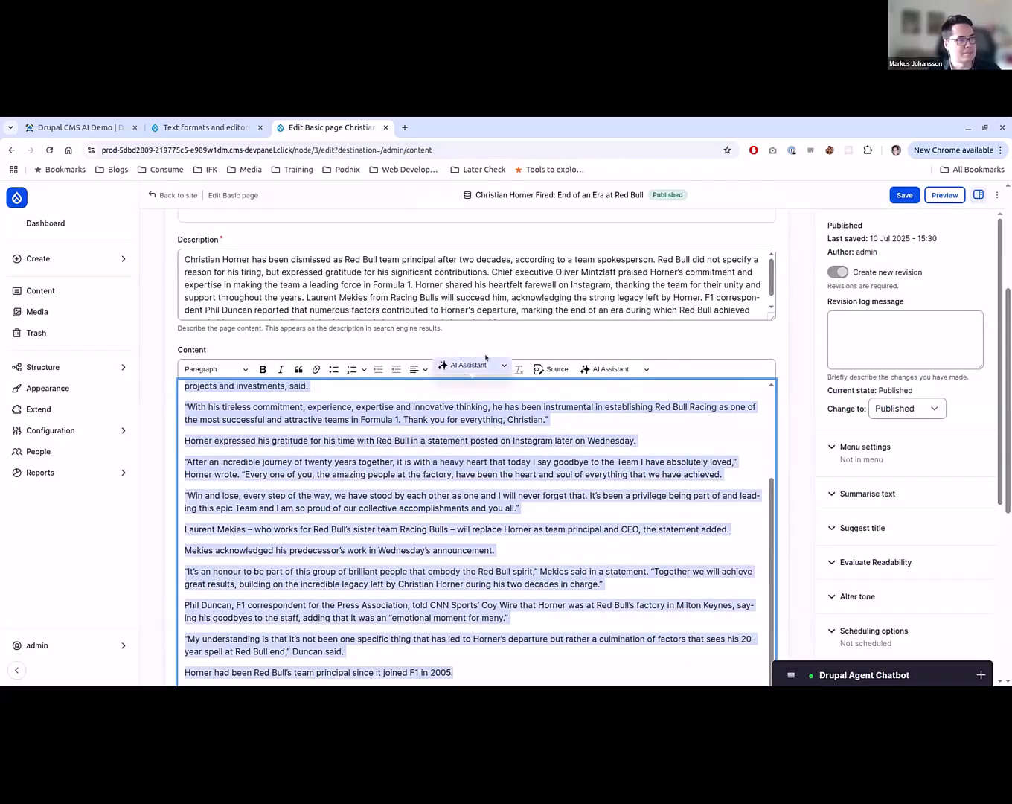
{"action": "left_click", "coordinate": [486, 357]}
{"action": "left_click_drag", "start_coordinate": [455, 673], "coordinate": [184, 408]}
{"action": "scroll", "coordinate": [225, 453], "scroll_direction": "up", "scroll_amount": 2}
{"action": "left_click_drag", "start_coordinate": [226, 453], "coordinate": [172, 427]}
{"action": "left_click", "coordinate": [596, 370]}
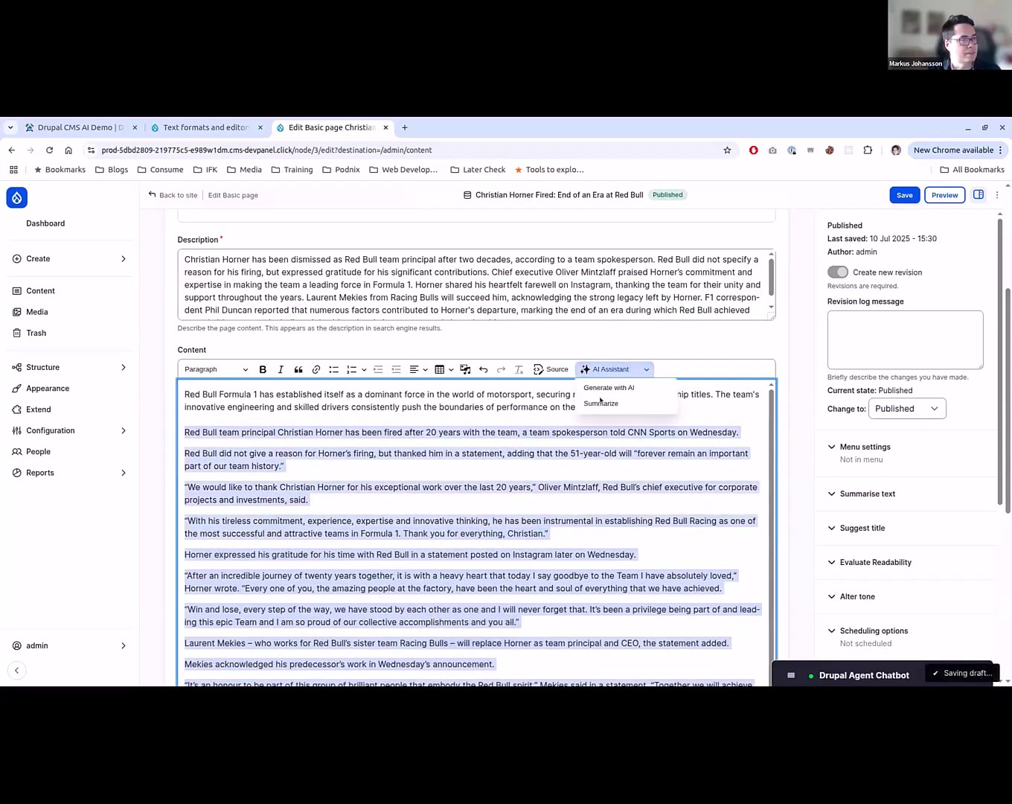
{"action": "left_click", "coordinate": [600, 399]}
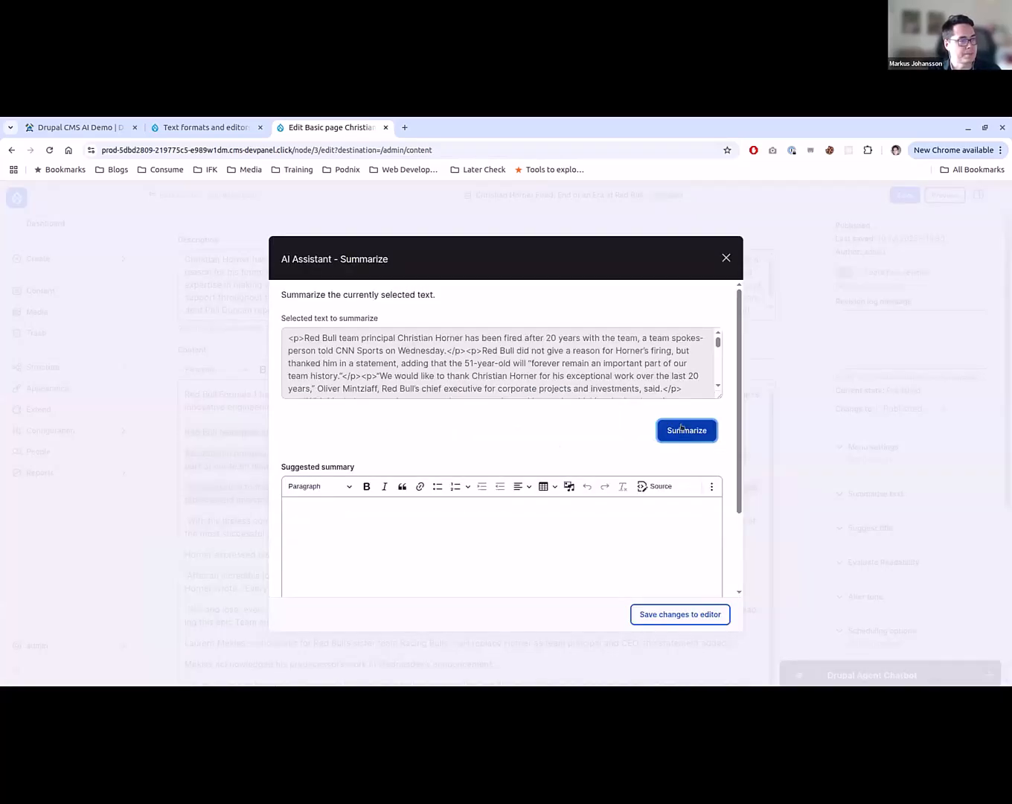
{"action": "left_click", "coordinate": [681, 428]}
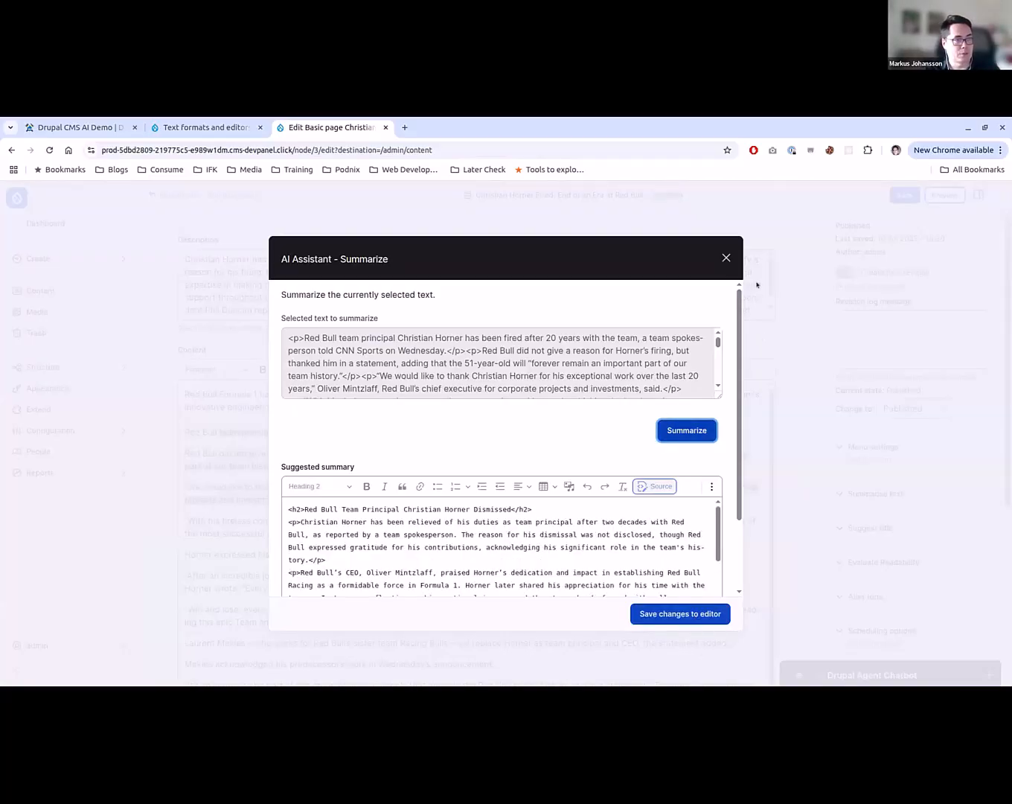
{"action": "left_click", "coordinate": [728, 258]}
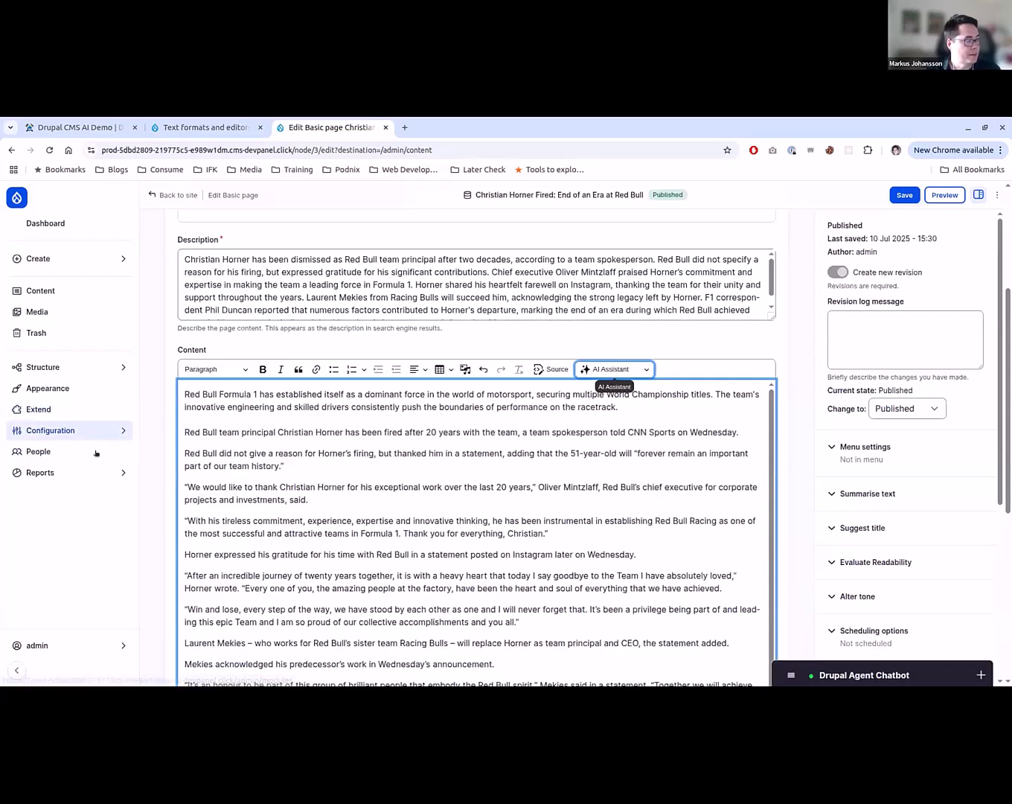
- Open the Taxonomy administration page in a new browser tab and start adding a vocabulary
{"action": "mouse_move", "coordinate": [107, 428]}
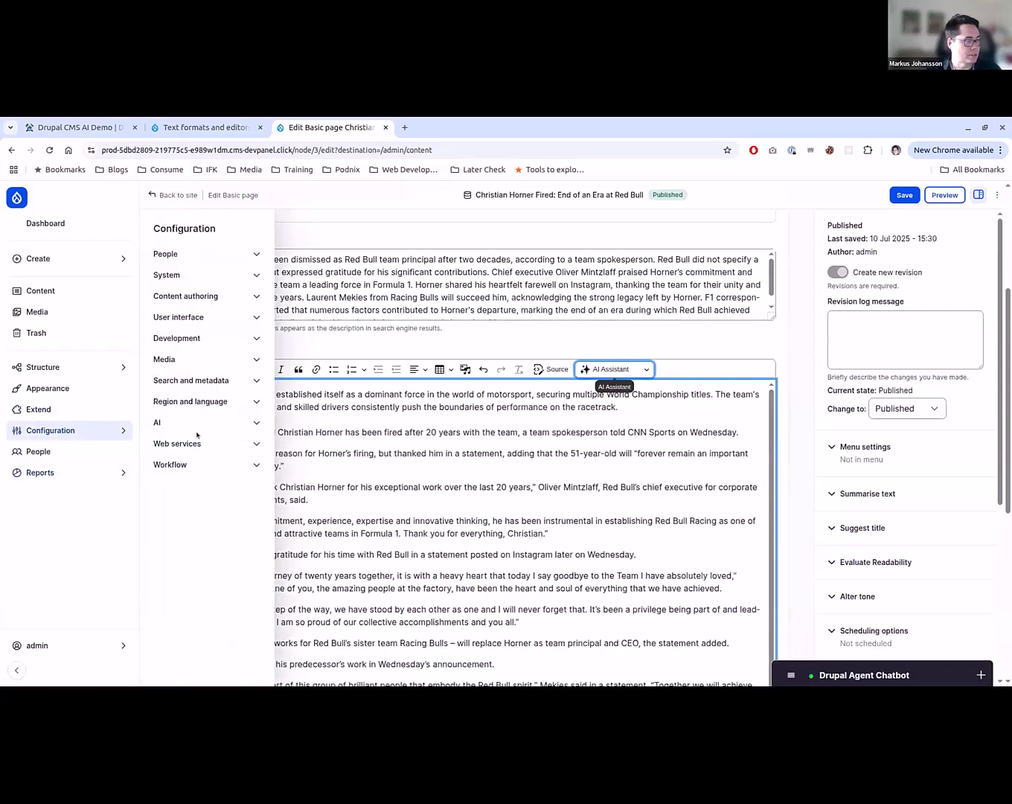
{"action": "mouse_move", "coordinate": [45, 366]}
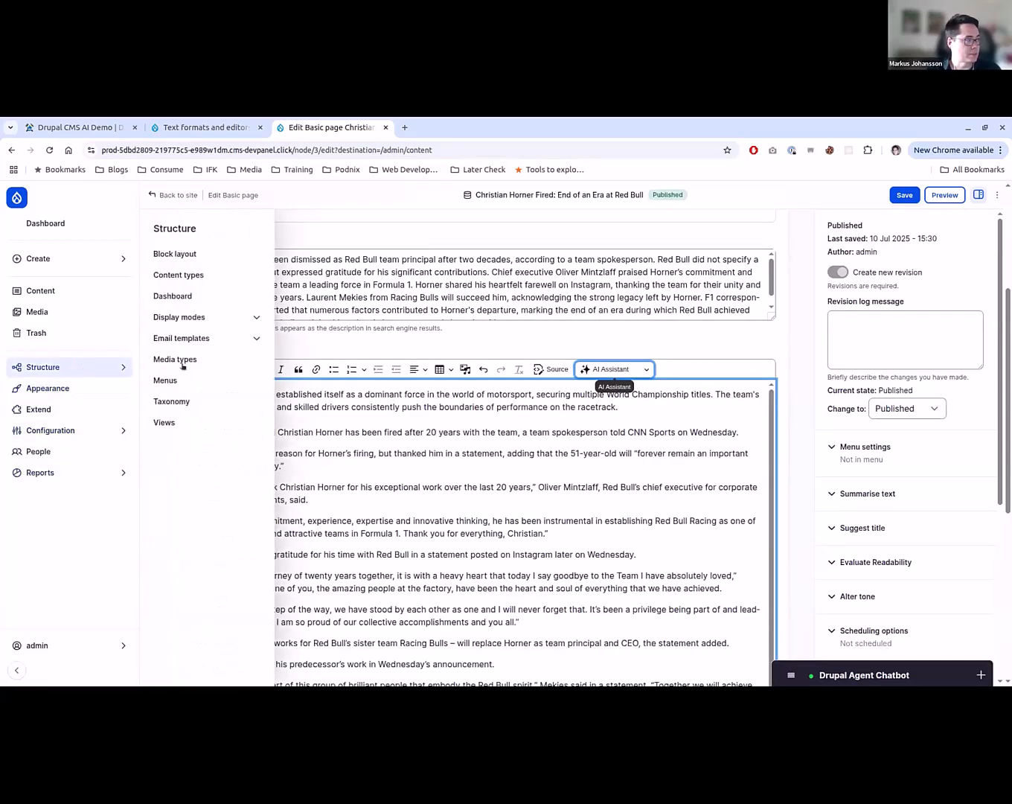
{"action": "middle_click", "coordinate": [198, 400]}
{"action": "key", "text": "ctrl+Tab"}
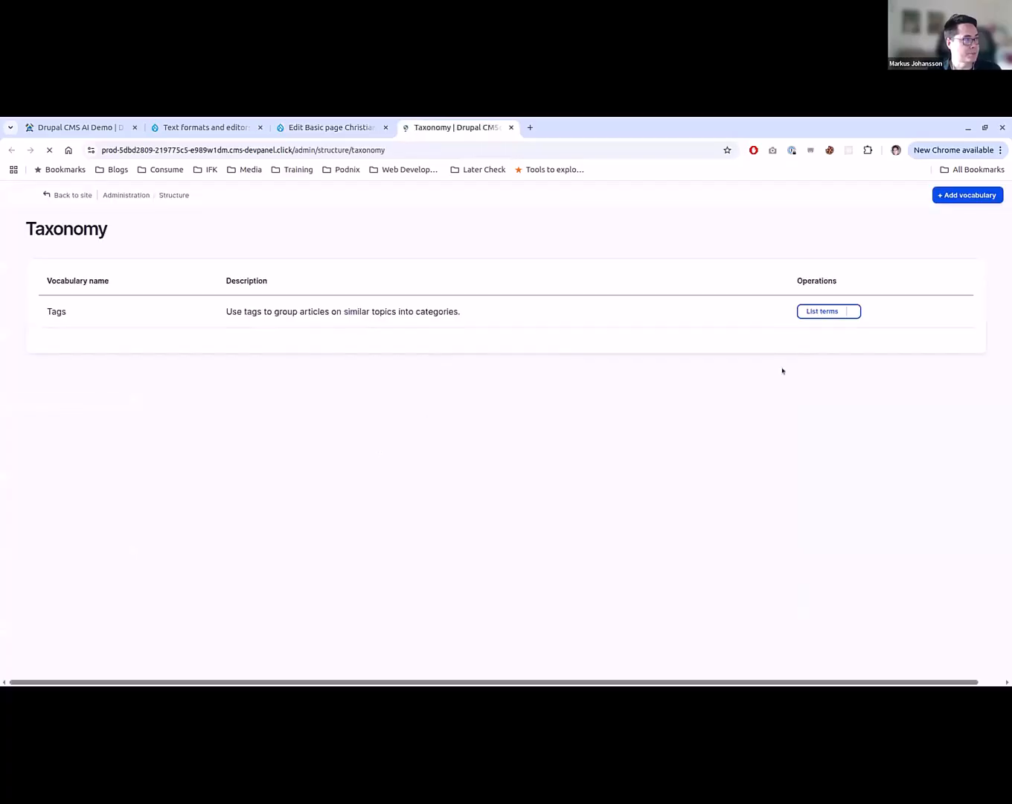
{"action": "left_click", "coordinate": [968, 195]}
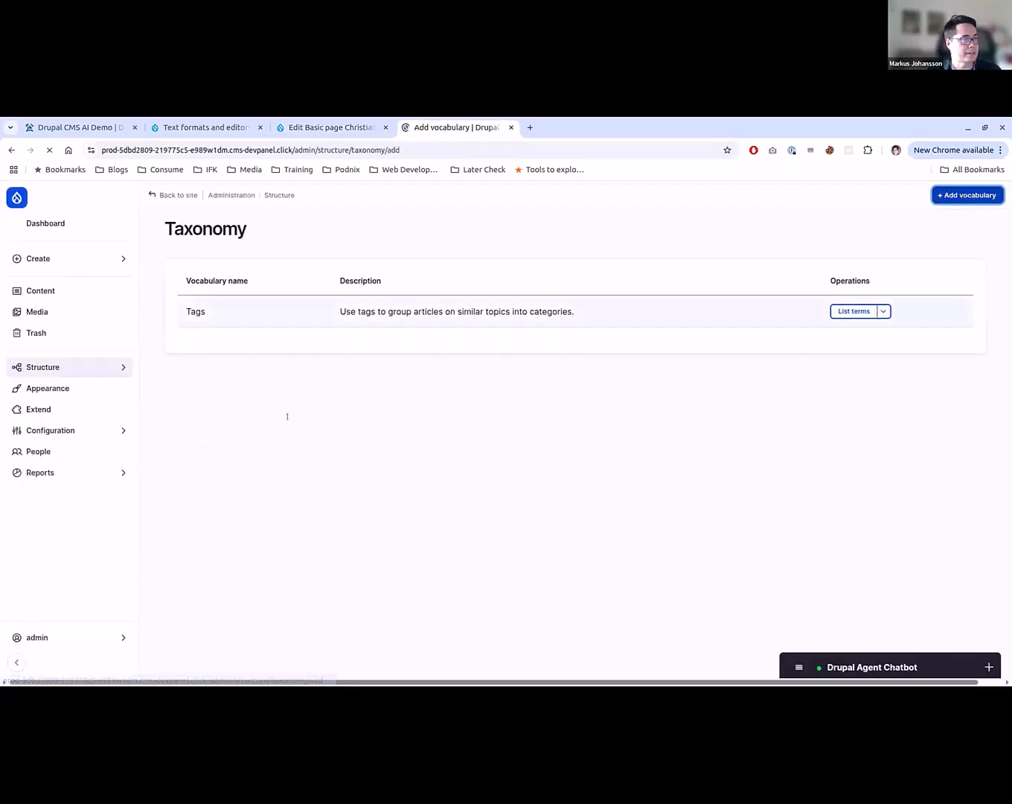
- Name the new vocabulary "Target Group" and save it
{"action": "left_click", "coordinate": [310, 295]}
{"action": "left_click", "coordinate": [325, 295]}
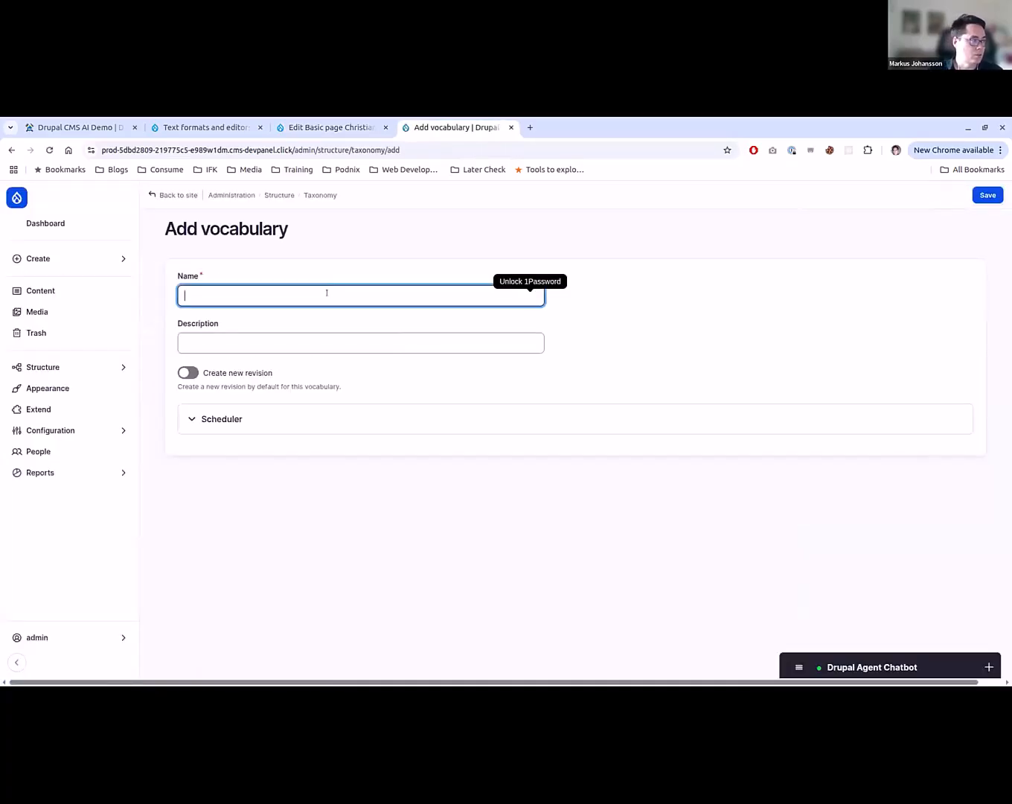
{"action": "type", "text": "Tone of Ovic"}
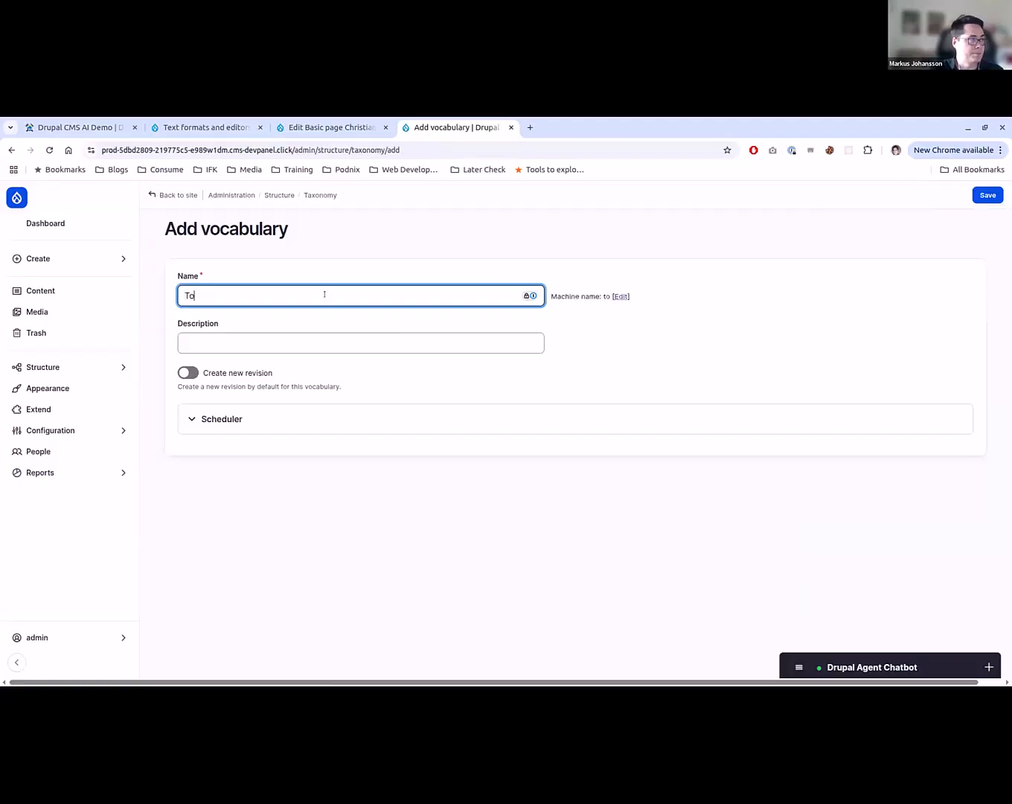
{"action": "key", "text": "BackSpace"}
{"action": "key", "text": "BackSpace"}
{"action": "key", "text": "BackSpace"}
{"action": "key", "text": "BackSpace"}
{"action": "key", "text": "BackSpace"}
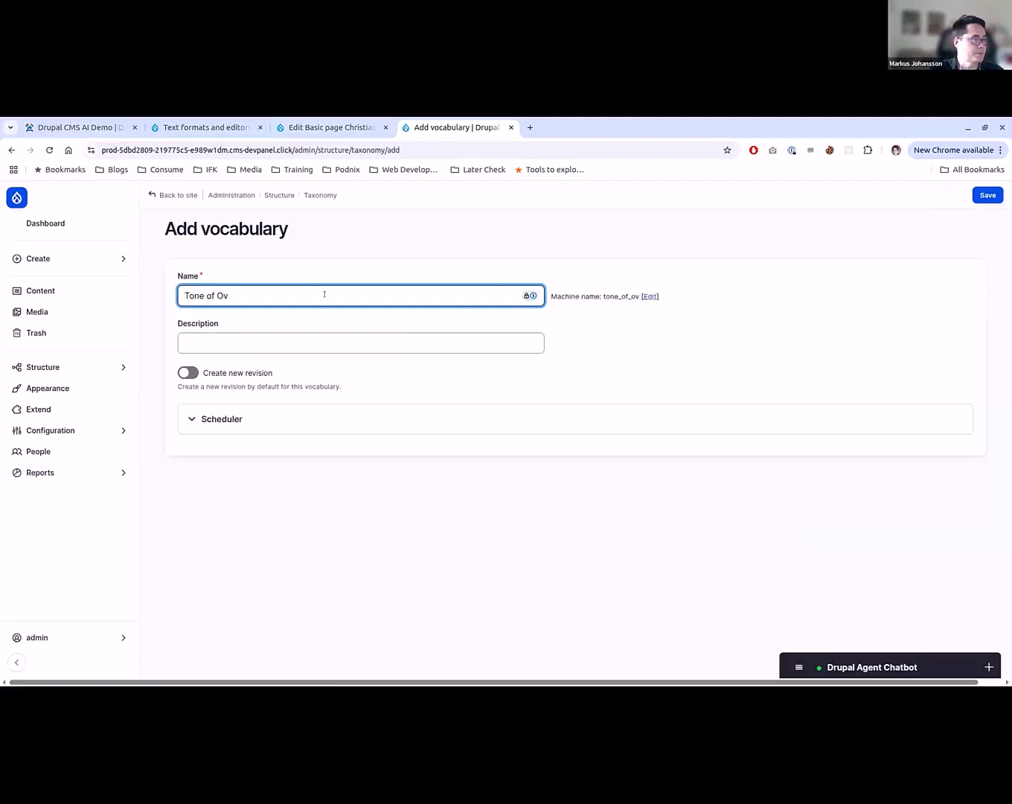
{"action": "key", "text": "ctrl+a"}
{"action": "type", "text": "Target Group"}
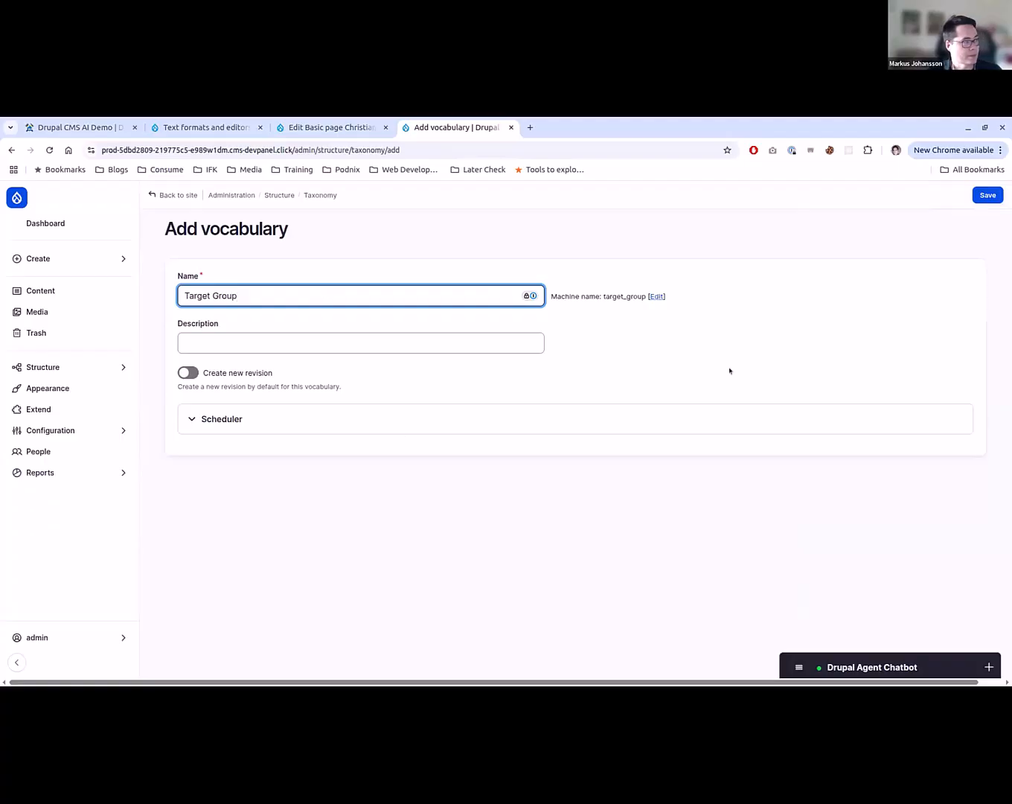
{"action": "left_click", "coordinate": [985, 195]}
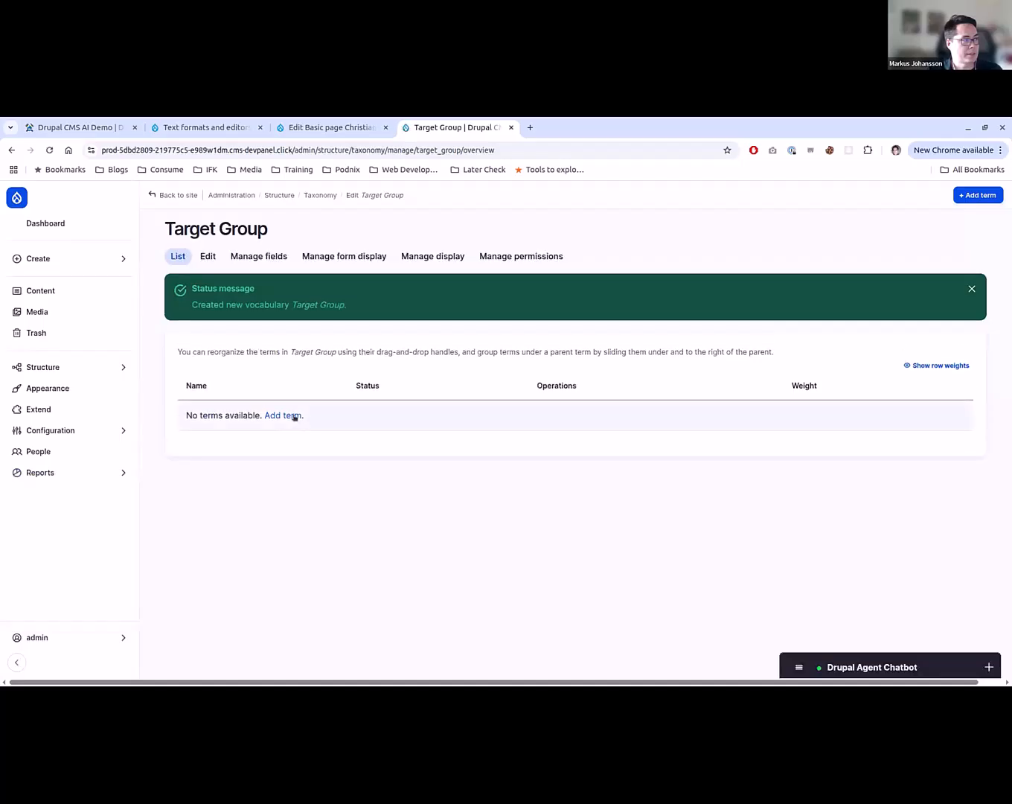
- Start a new term in the Target Group vocabulary named "Suitable for 15-year olds" and place the cursor in its Description
{"action": "left_click", "coordinate": [294, 419]}
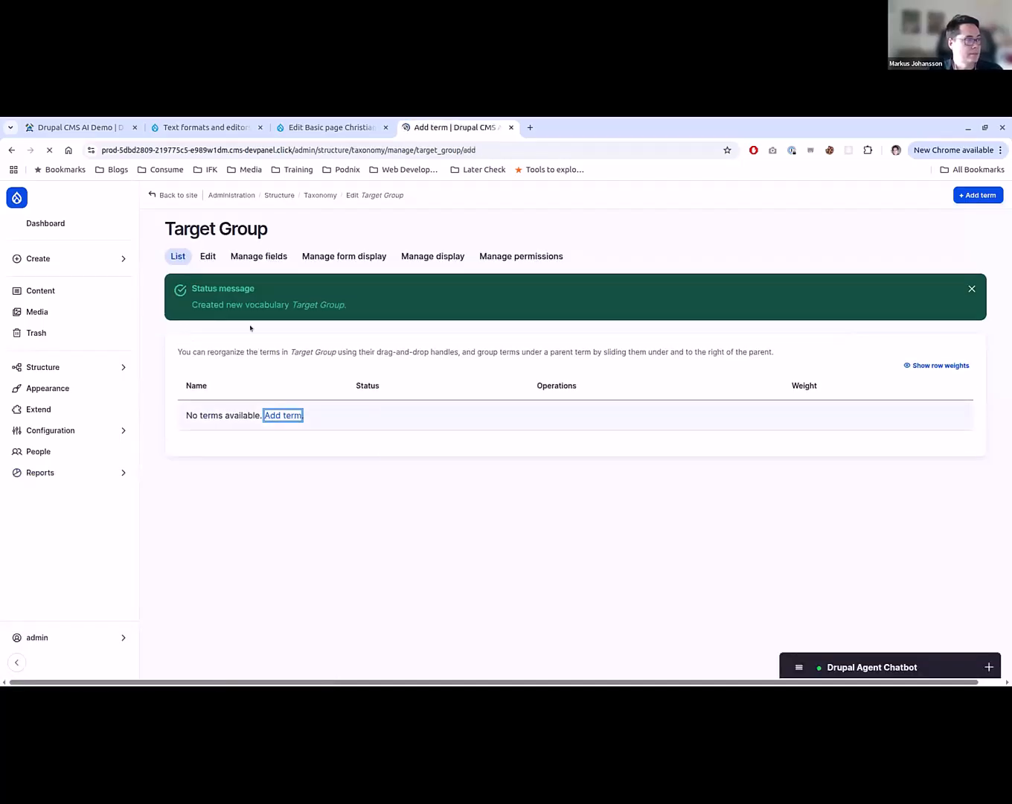
{"action": "left_click", "coordinate": [267, 294]}
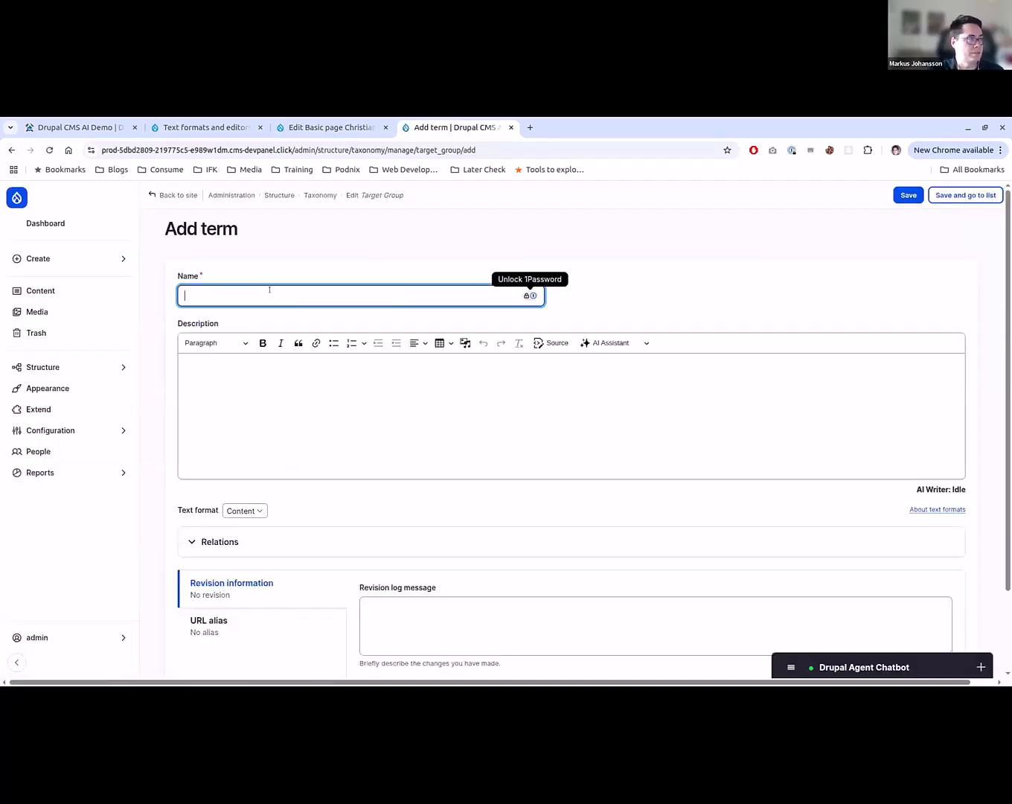
{"action": "type", "text": "Suitable"}
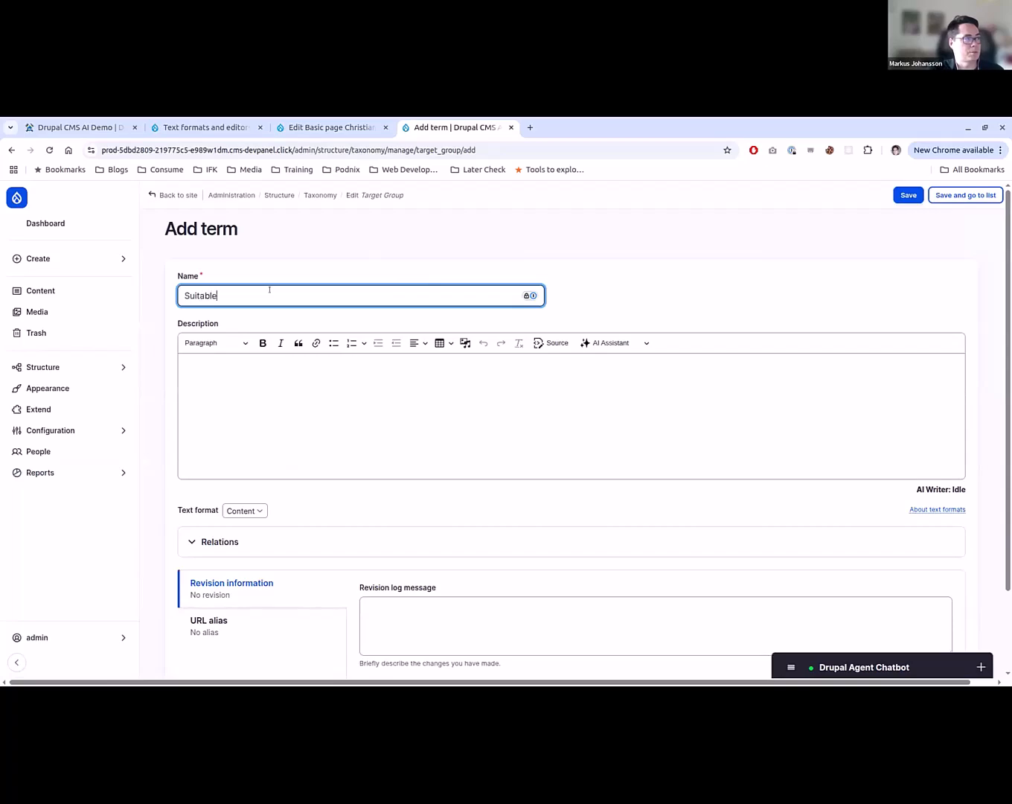
{"action": "type", "text": " for 15-year olds"}
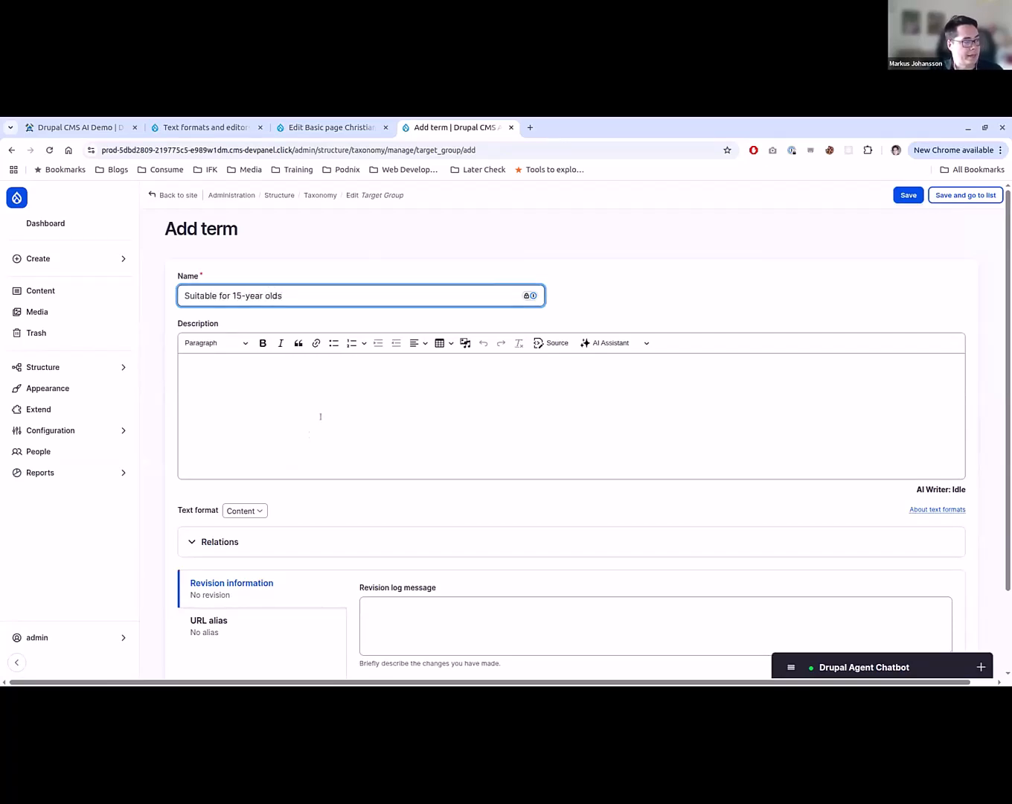
{"action": "left_click", "coordinate": [327, 409]}
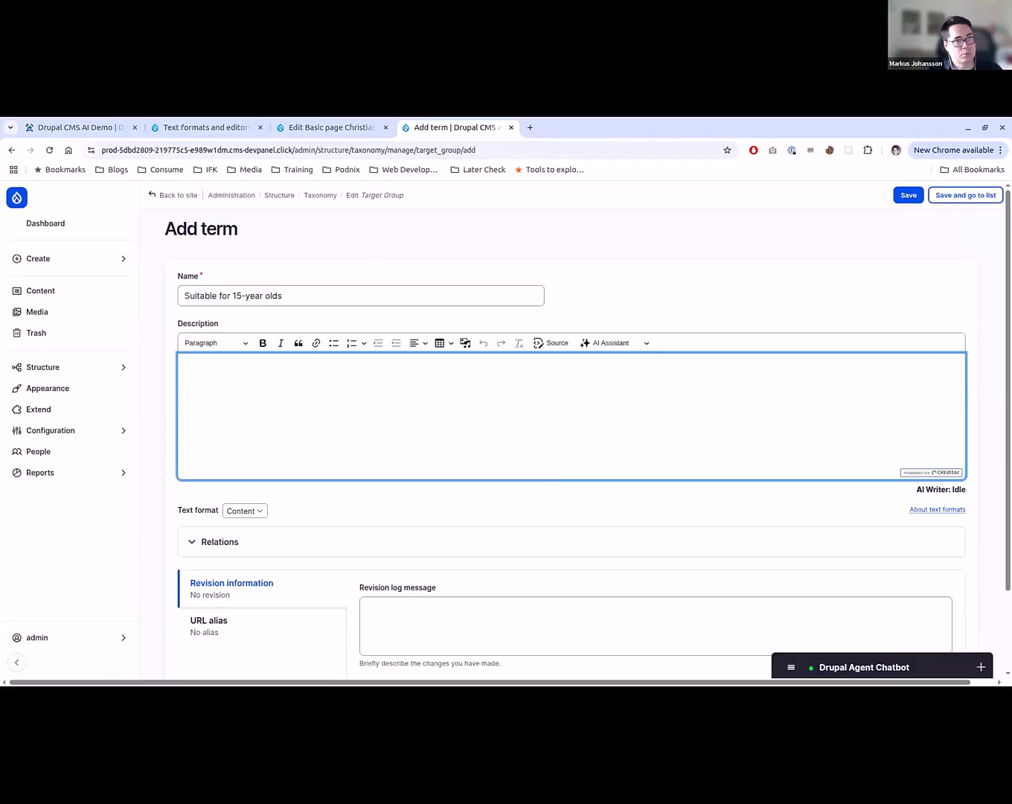
- Switch to ChatGPT in a new browser tab and start a new chat with the o3 model
{"action": "key", "text": "alt+Tab"}
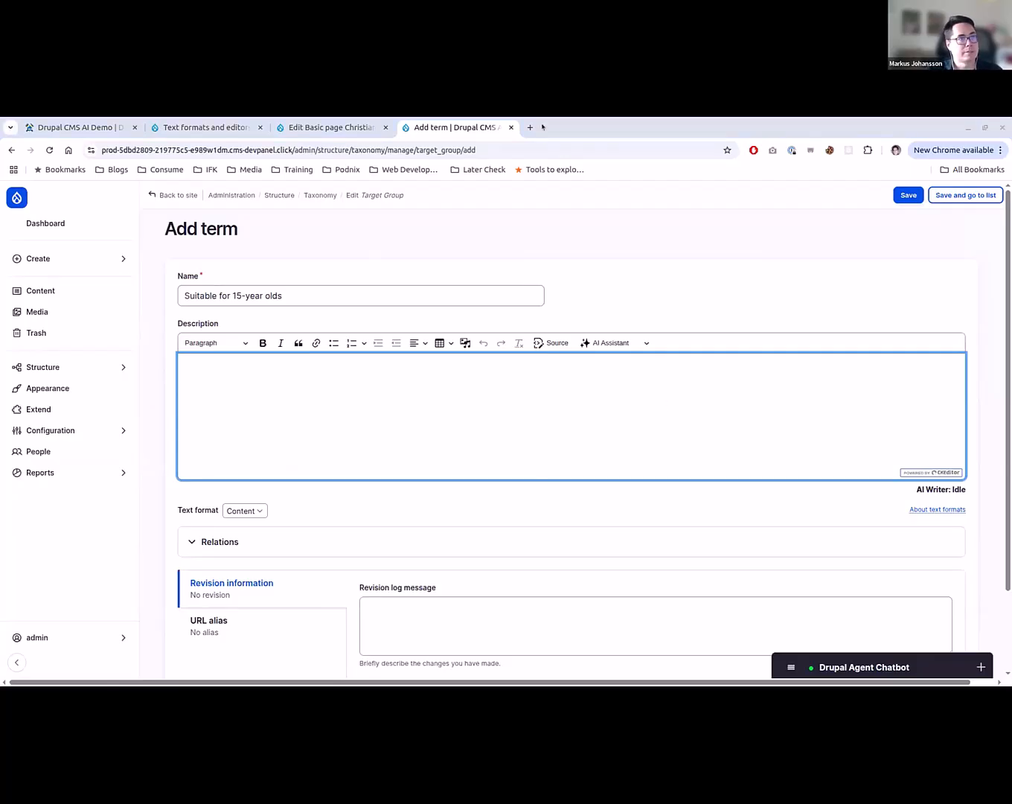
{"action": "mouse_move", "coordinate": [542, 127]}
{"action": "left_mouse_down"}
{"action": "mouse_move", "coordinate": [520, 124]}
{"action": "mouse_move", "coordinate": [531, 126]}
{"action": "left_mouse_up"}
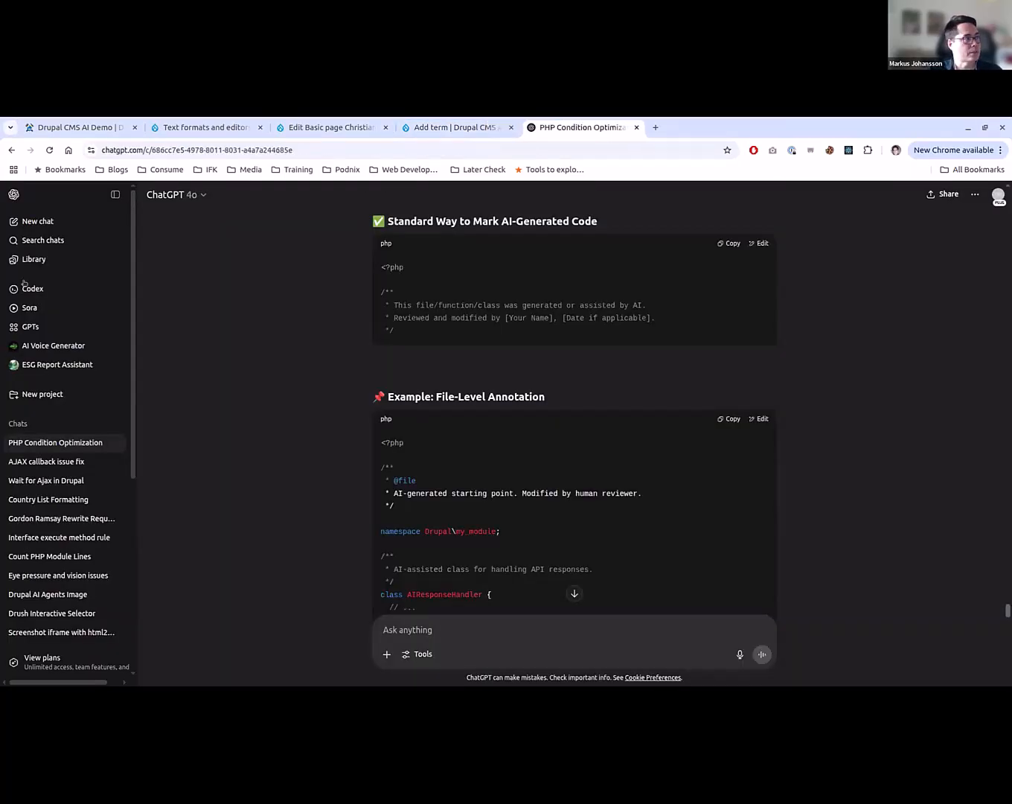
{"action": "left_click", "coordinate": [64, 221]}
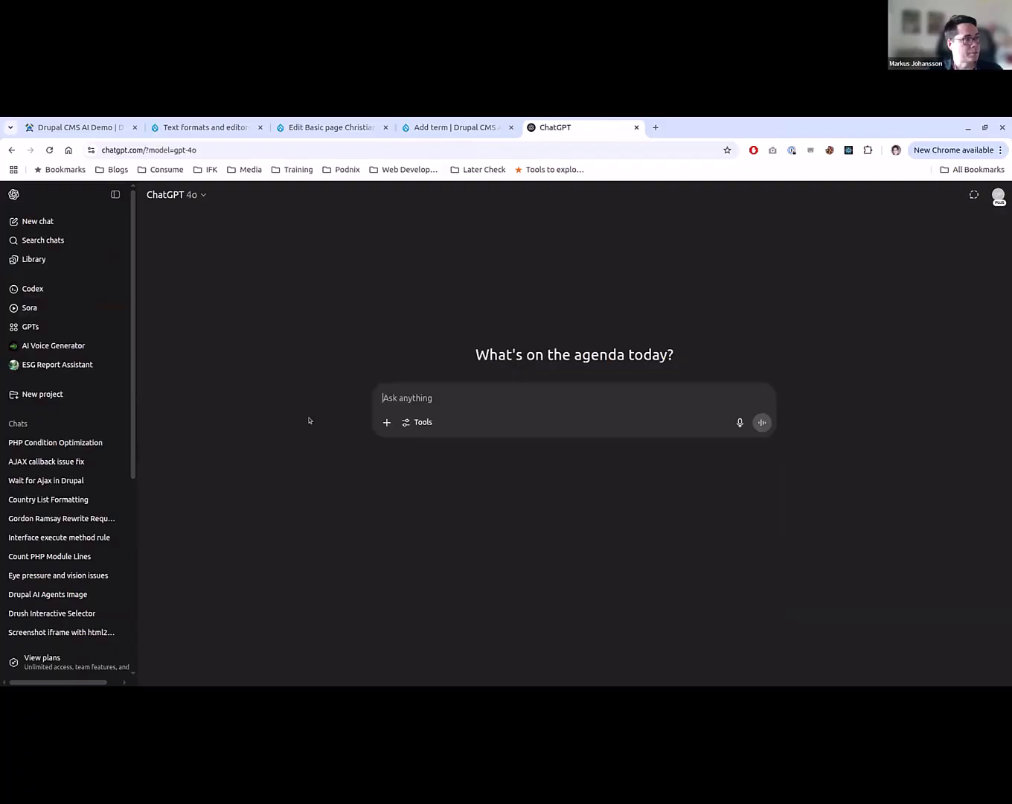
{"action": "left_click", "coordinate": [192, 195]}
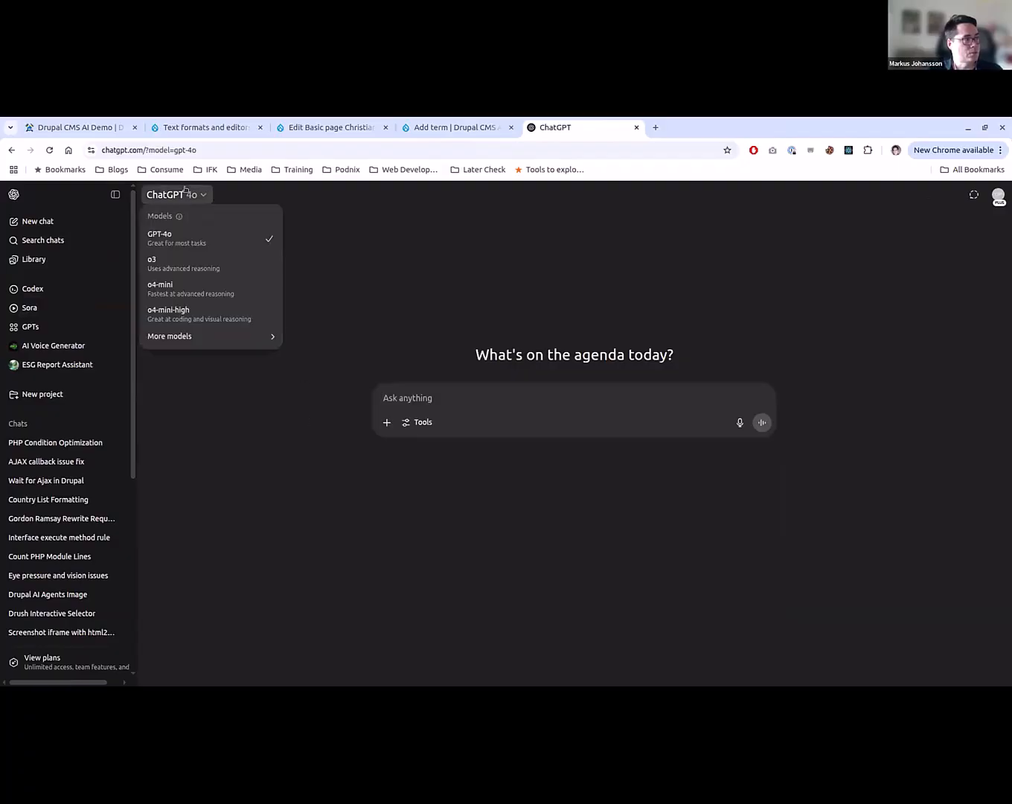
{"action": "left_click", "coordinate": [210, 263]}
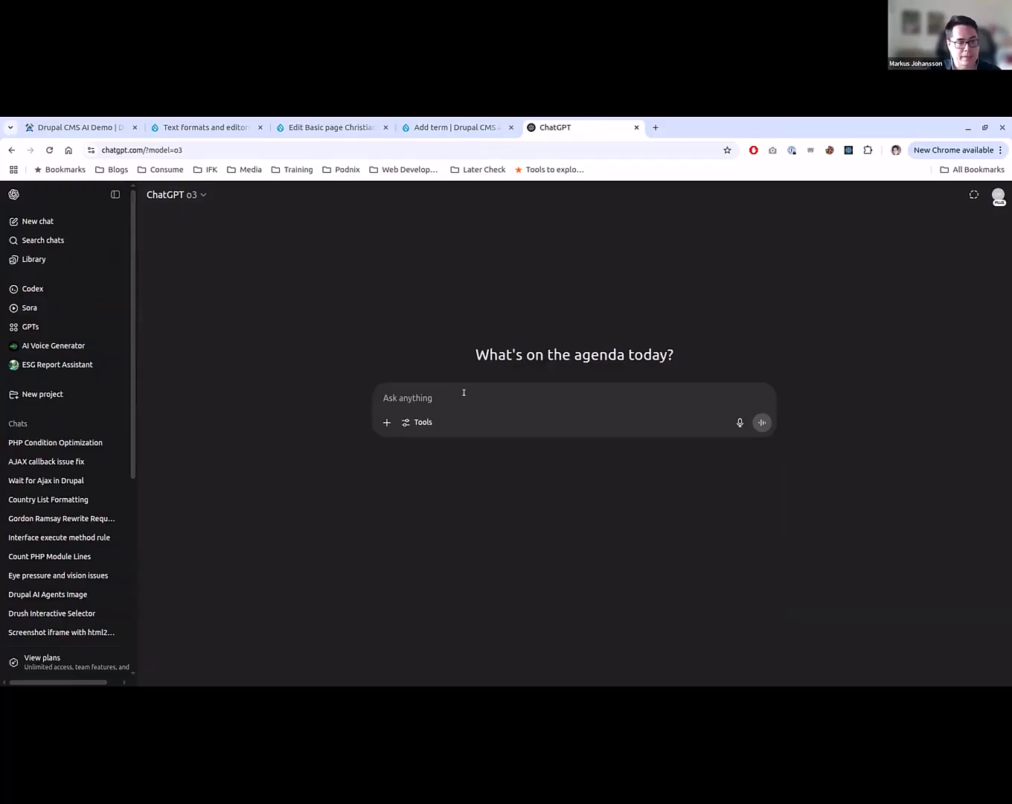
- Ask for a good system prompt in markdown for rewriting a text for a 15-year person, with at least 10 bullets on how to do it
{"action": "type", "text": "Can"}
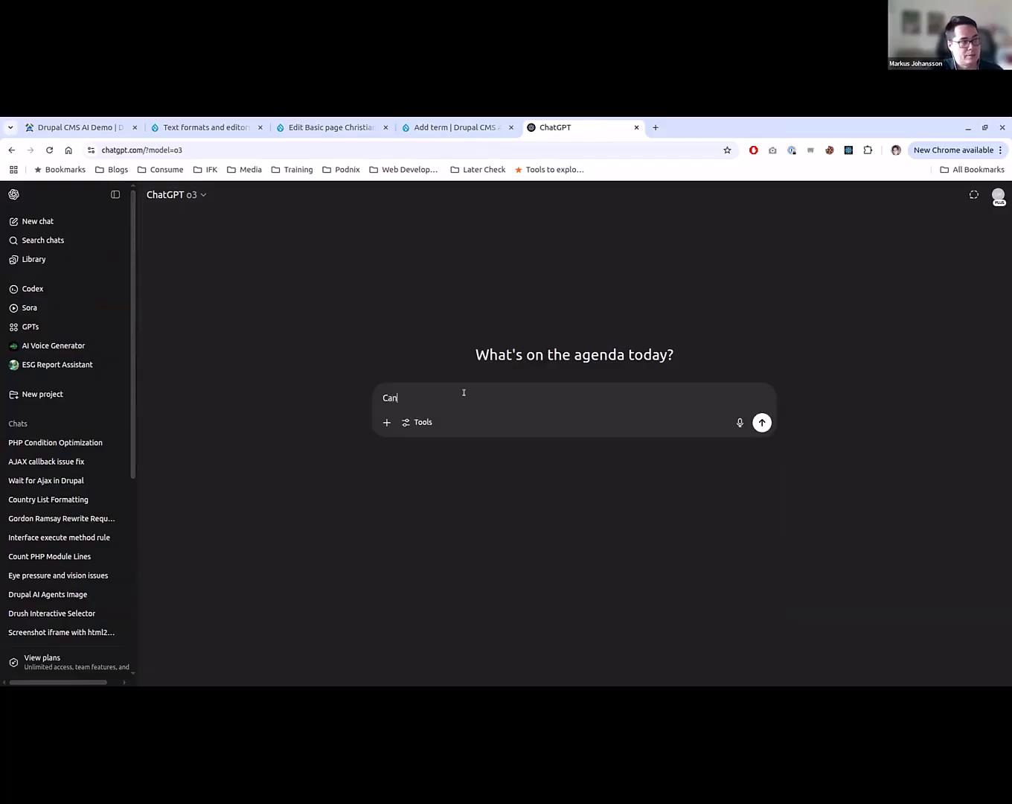
{"action": "type", "text": "y ou you creat"}
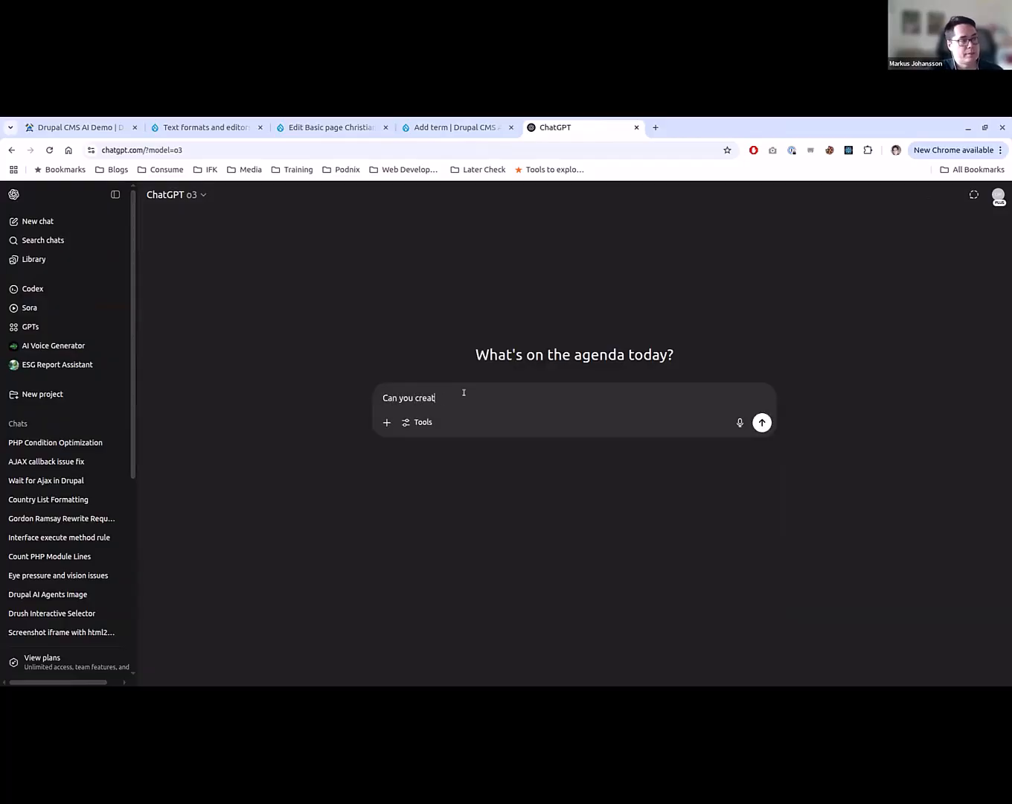
{"action": "type", "text": "e a good system prompt"}
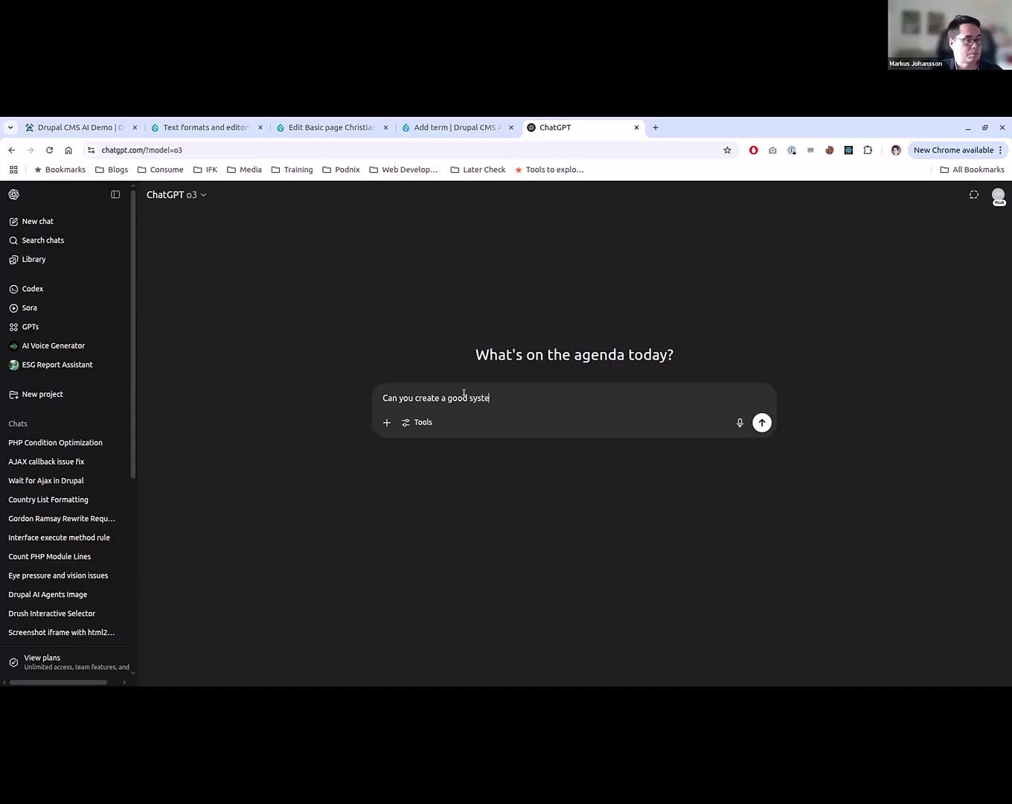
{"action": "type", "text": "r "}
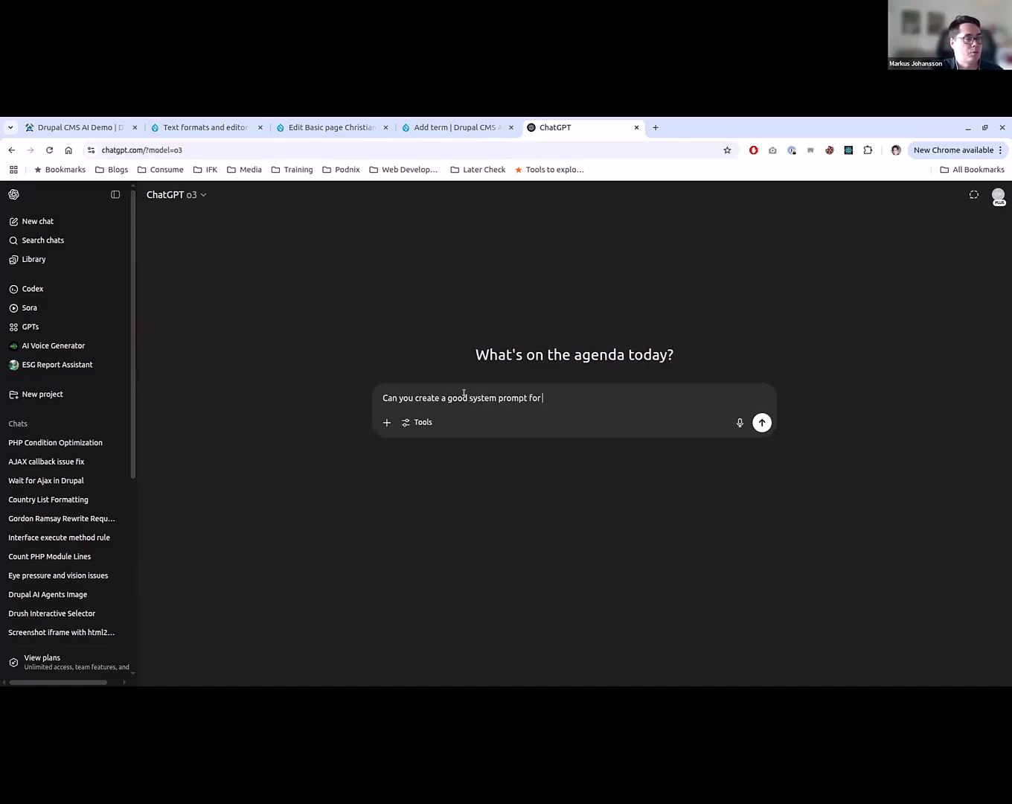
{"action": "type", "text": "rewrit"}
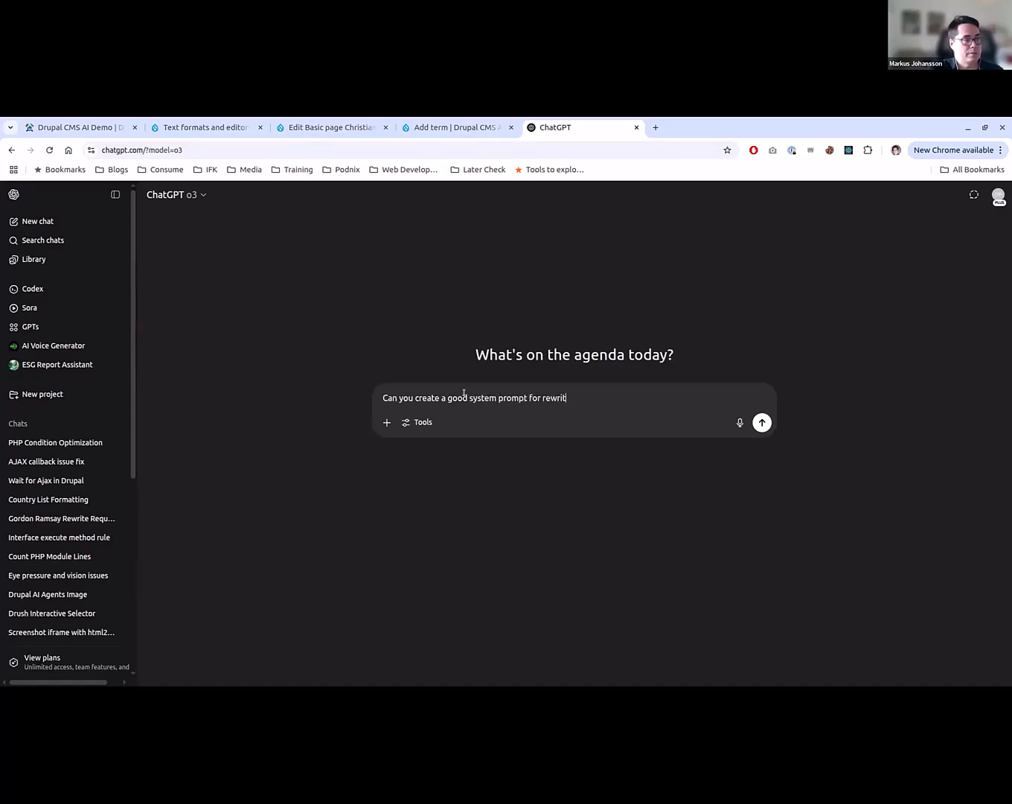
{"action": "type", "text": "ing a text for"}
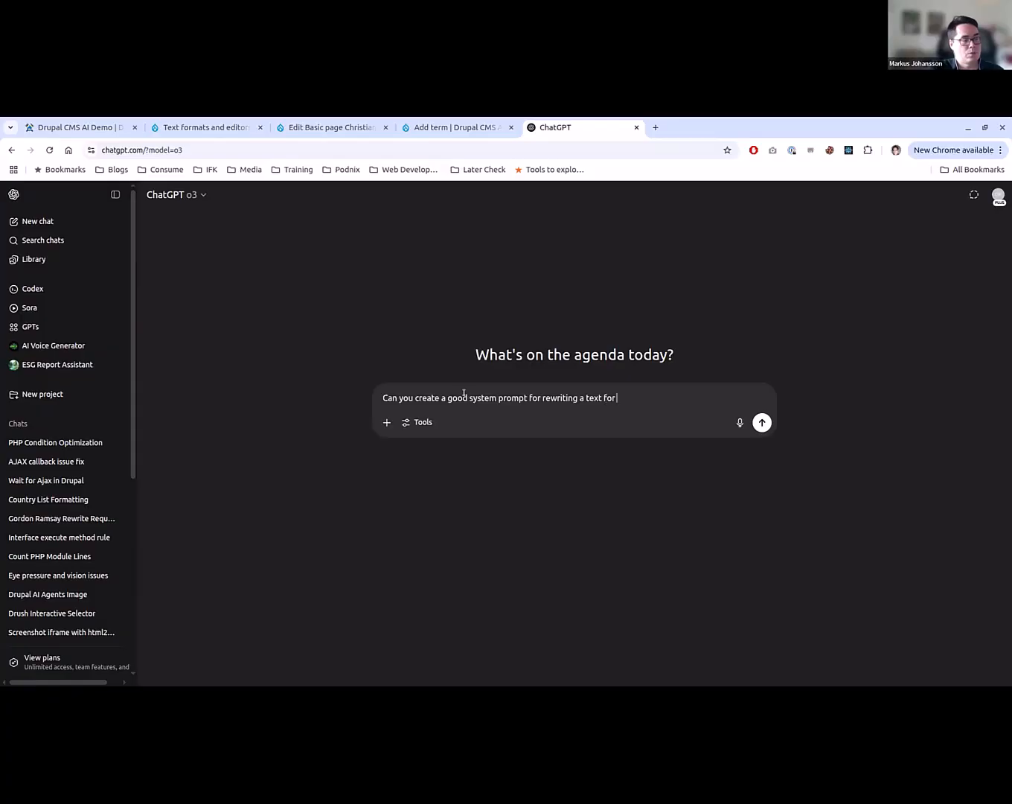
{"action": "type", "text": " a 15-year person"}
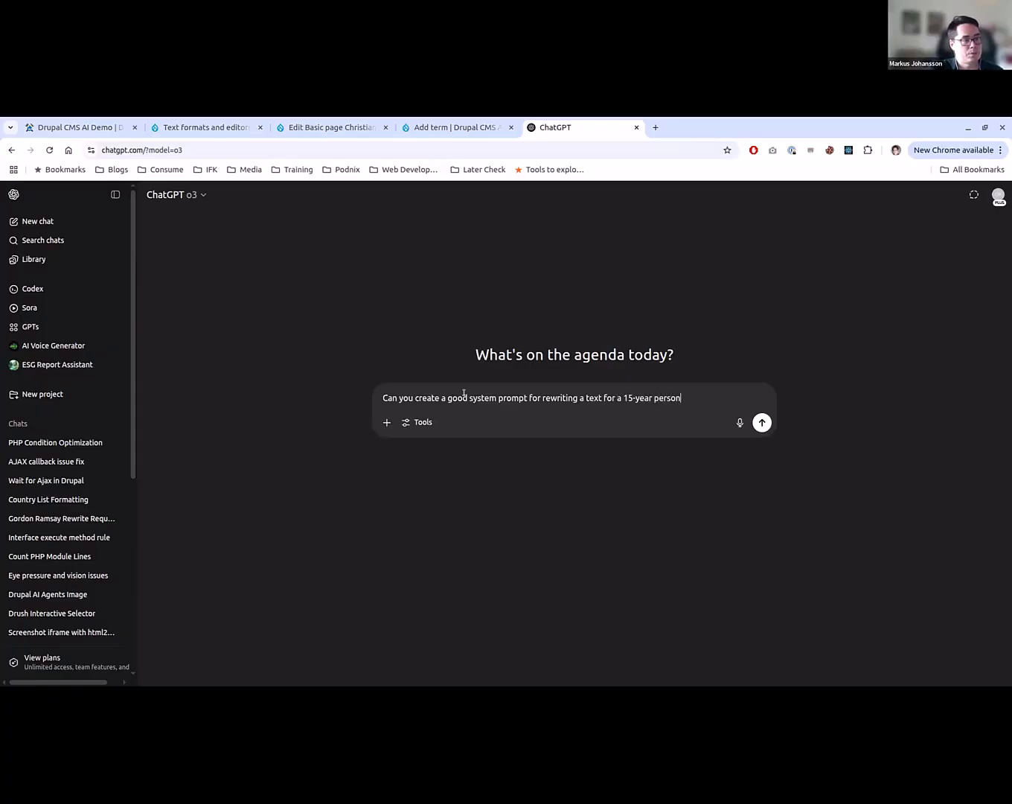
{"action": "type", "text": ". Make sure tow"}
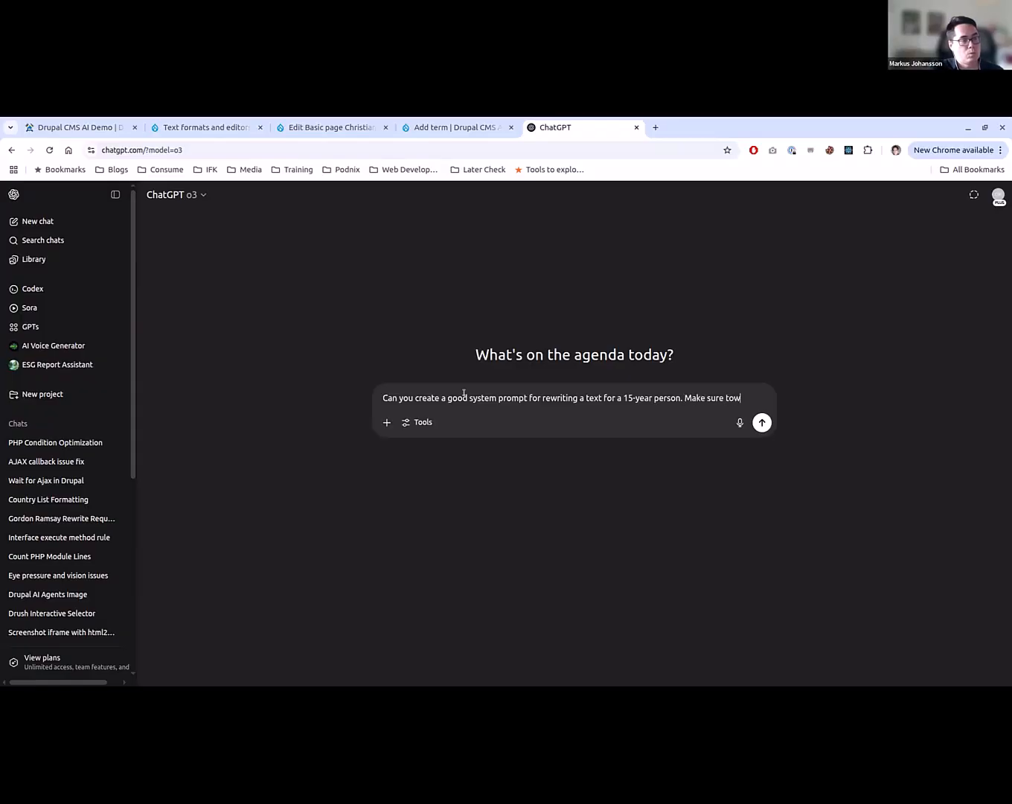
{"action": "key", "text": "BackSpace"}
{"action": "type", "text": "write at l"}
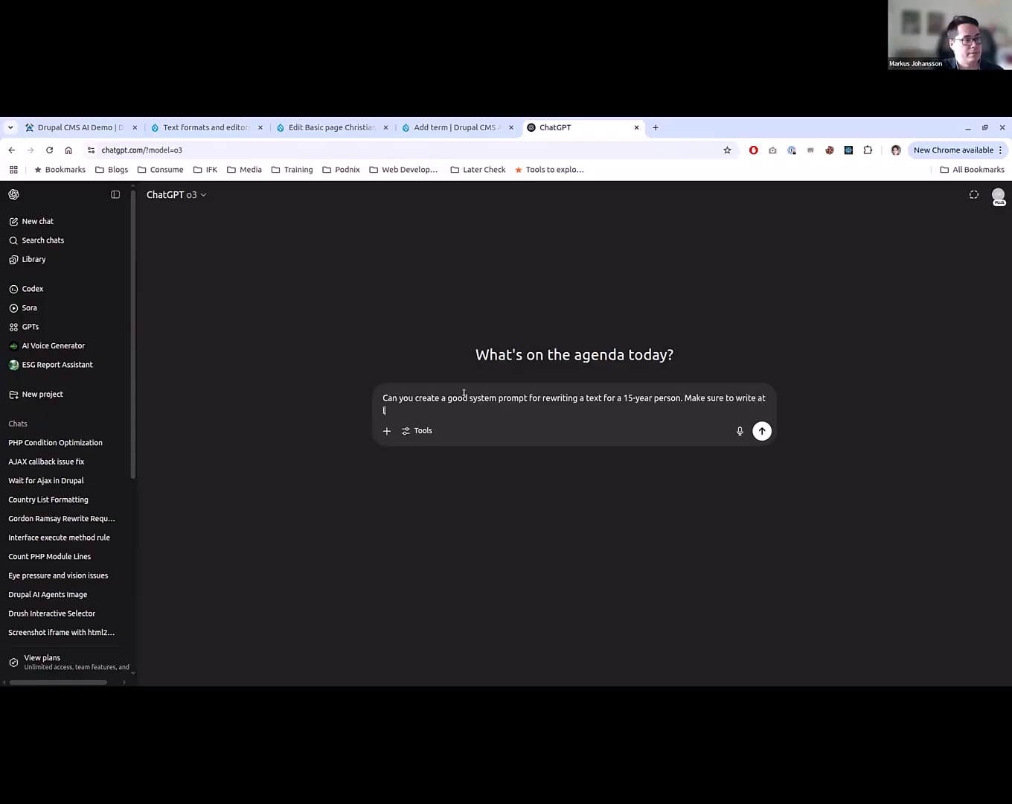
{"action": "type", "text": "east 10 bullet"}
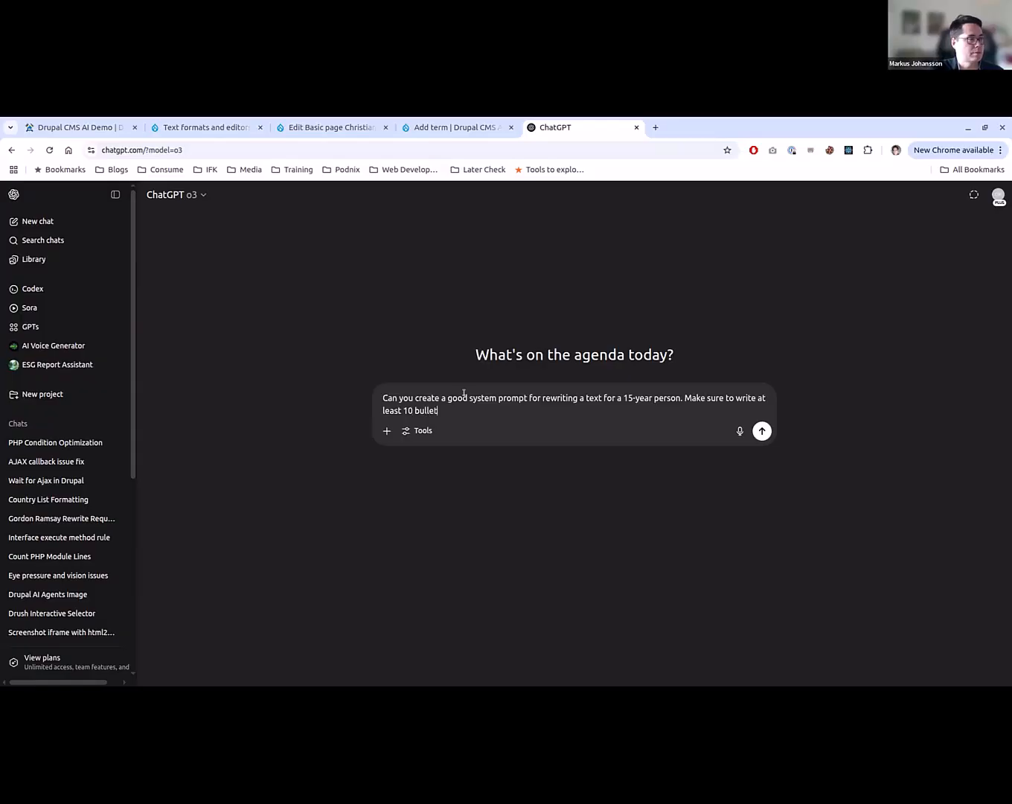
{"action": "type", "text": "s on how to do it. It should be in markdow"}
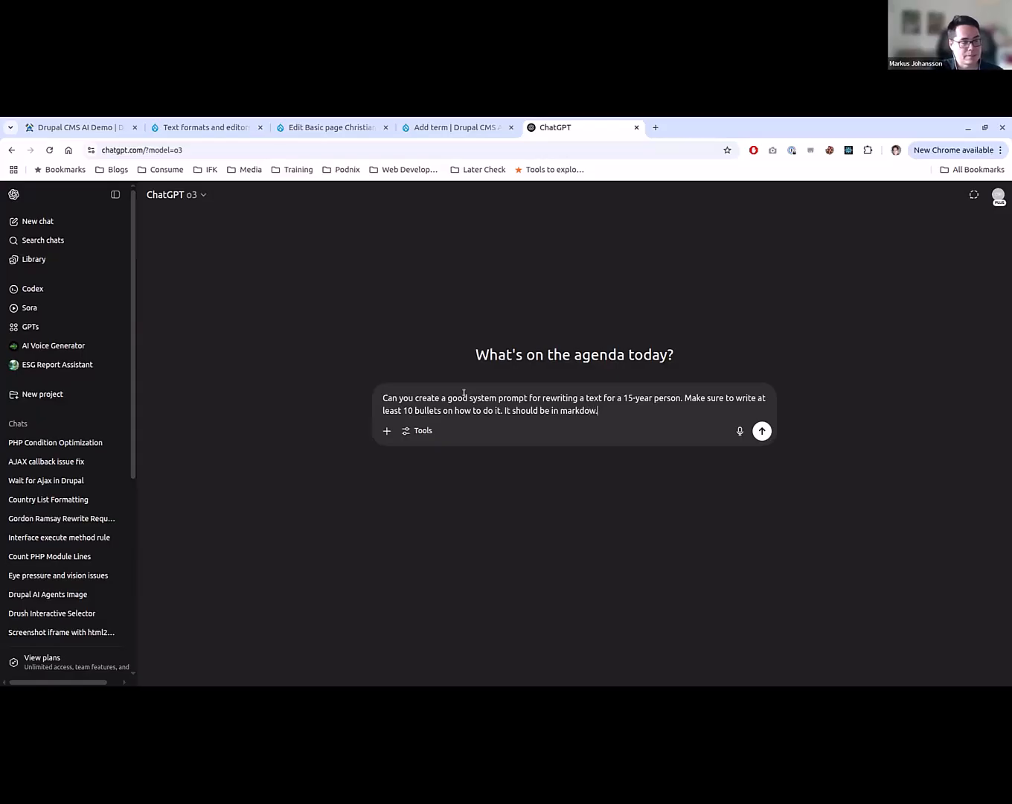
{"action": "type", "text": "n."}
{"action": "key", "text": "Return"}
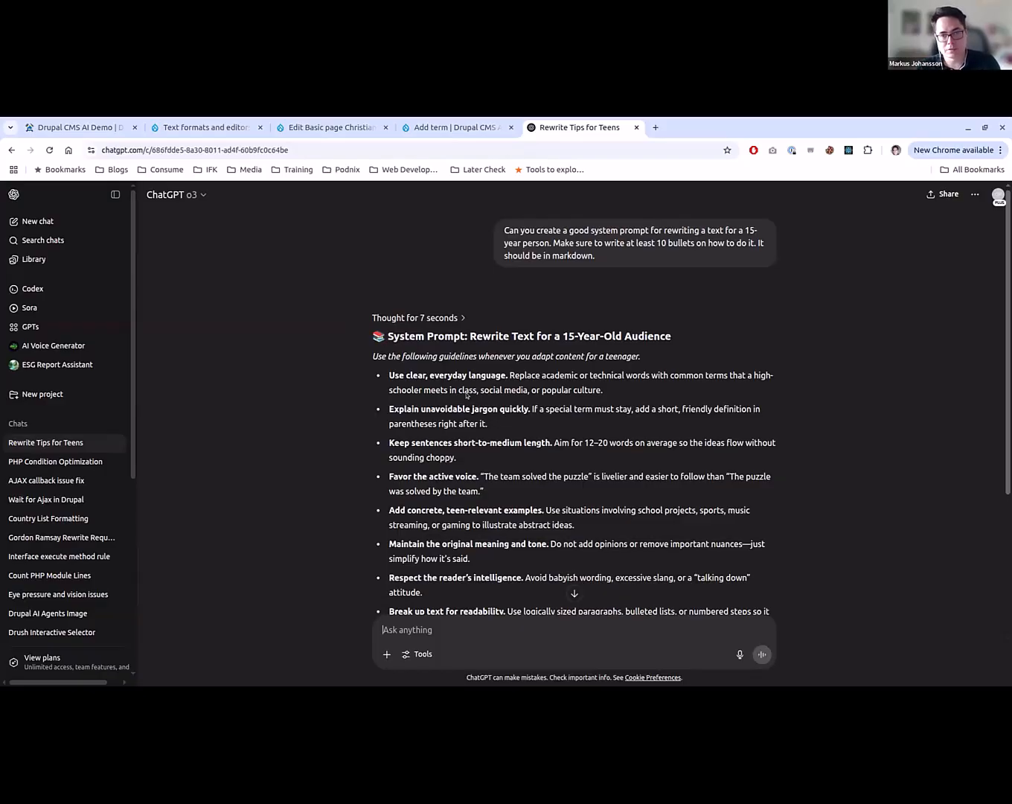
- Copy all guideline bullets from the ChatGPT answer into the Description of the new term in Drupal CMS
{"action": "scroll", "coordinate": [466, 395], "scroll_direction": "down", "scroll_amount": 3}
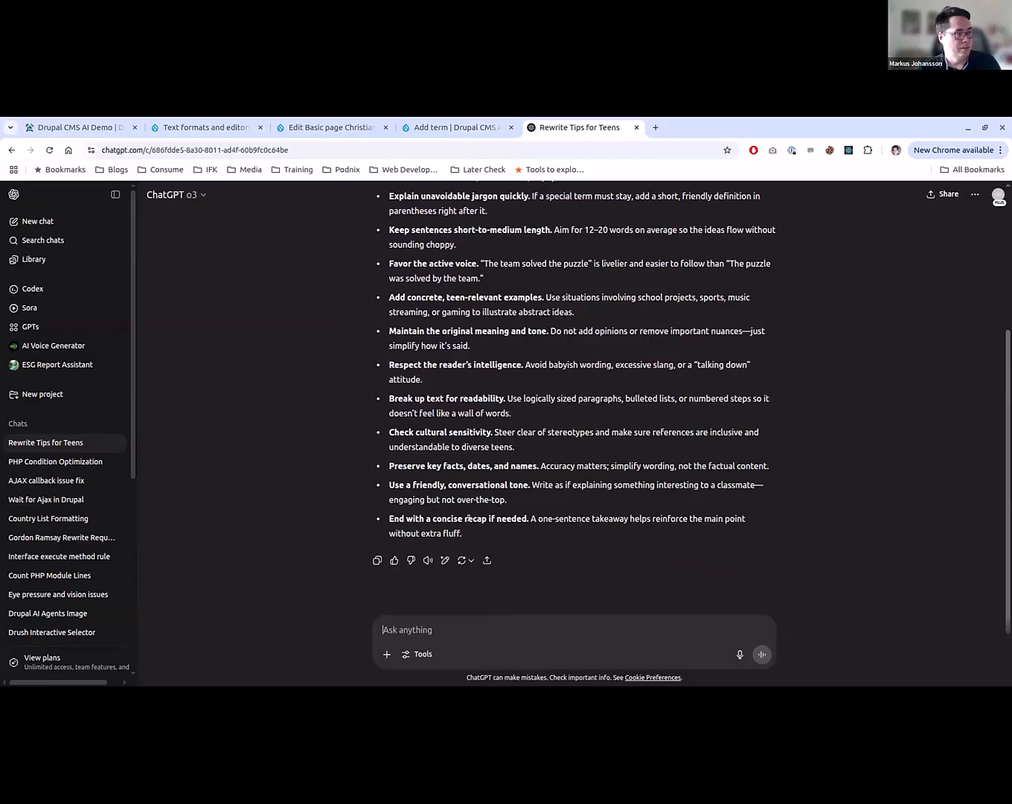
{"action": "left_click_drag", "start_coordinate": [468, 529], "coordinate": [382, 373]}
{"action": "key", "text": "ctrl+c"}
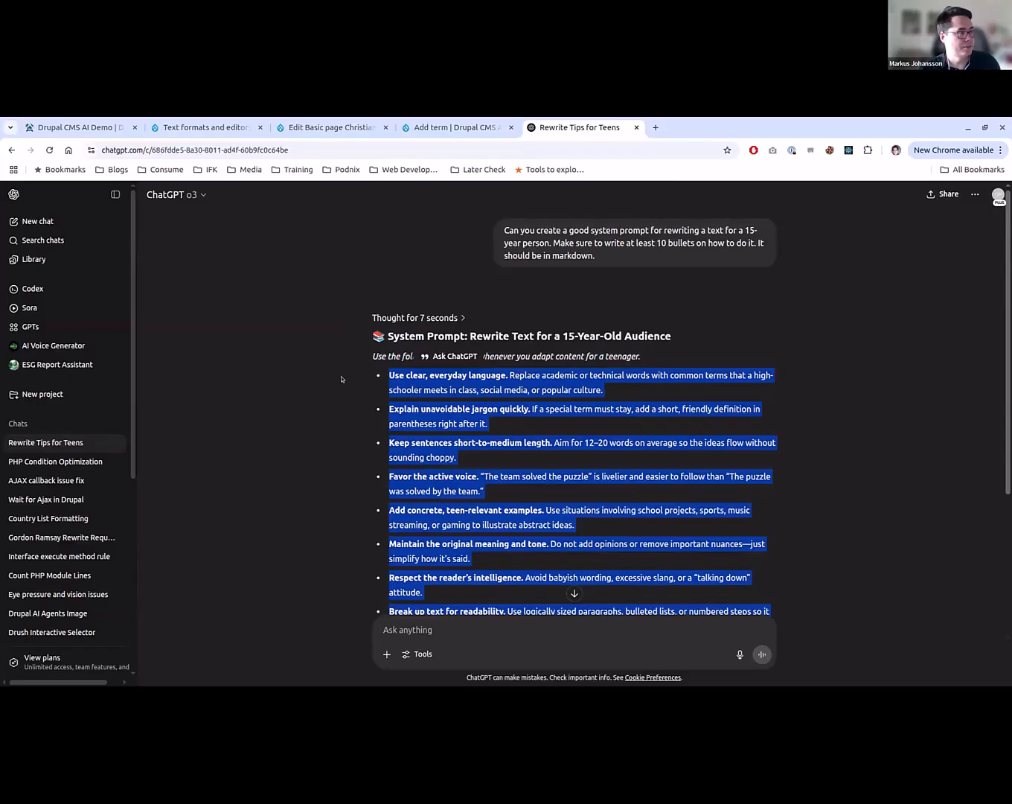
{"action": "key", "text": "ctrl+Tab"}
{"action": "key", "text": "ctrl+Tab"}
{"action": "key", "text": "ctrl+Tab"}
{"action": "key", "text": "ctrl+Tab"}
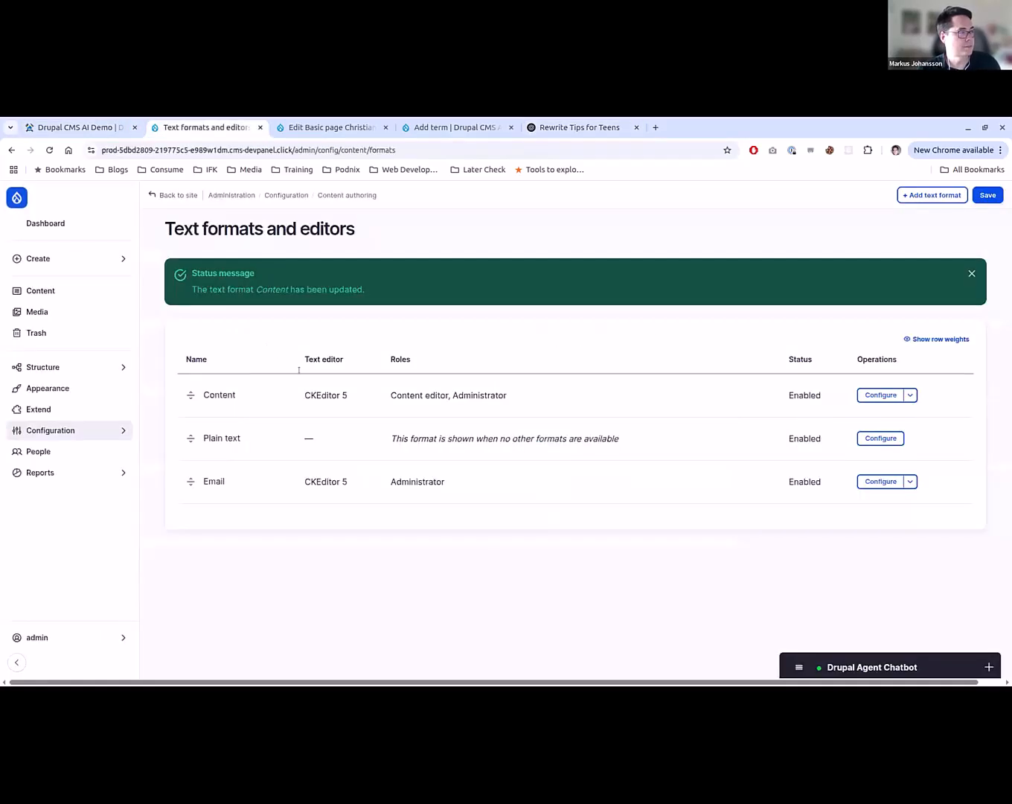
{"action": "key", "text": "ctrl+v"}
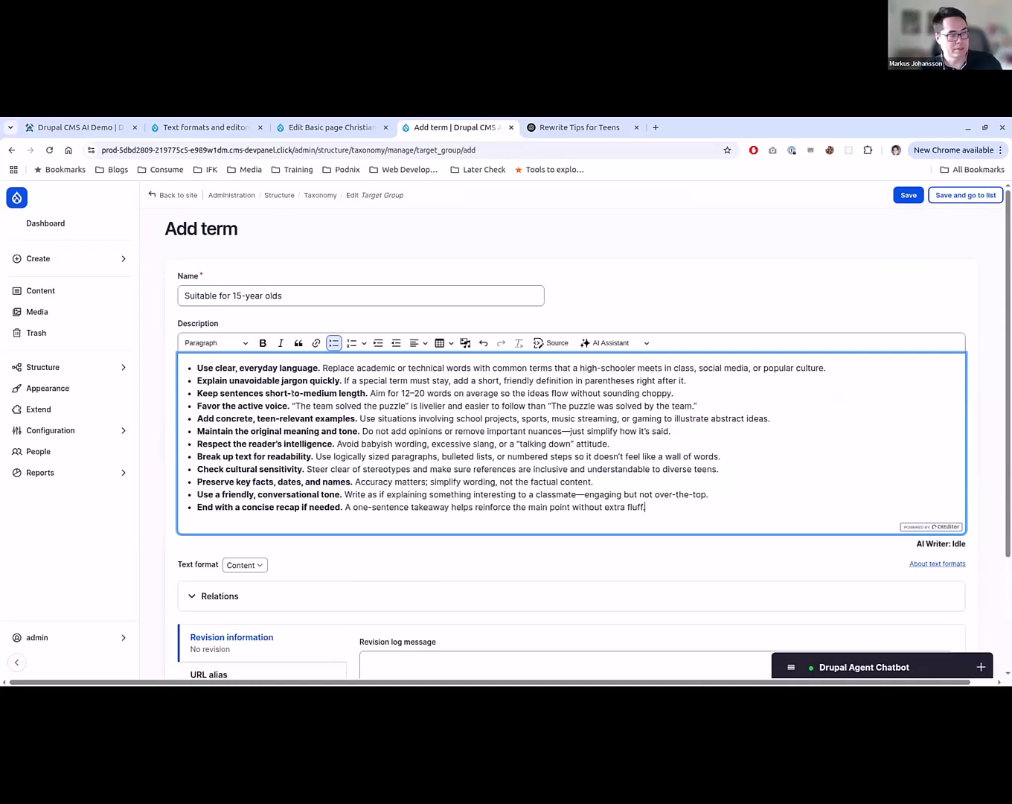
- Save the new Target Group term and open the configuration of the Content text format
{"action": "left_click", "coordinate": [902, 200]}
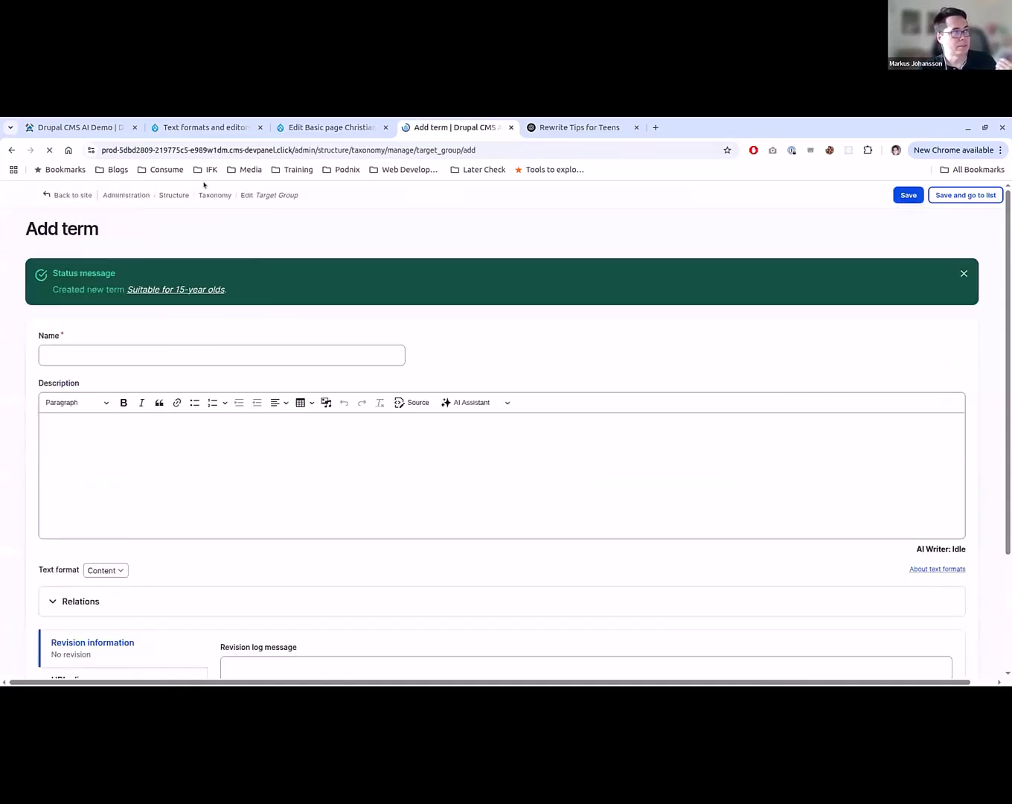
{"action": "left_click", "coordinate": [216, 123]}
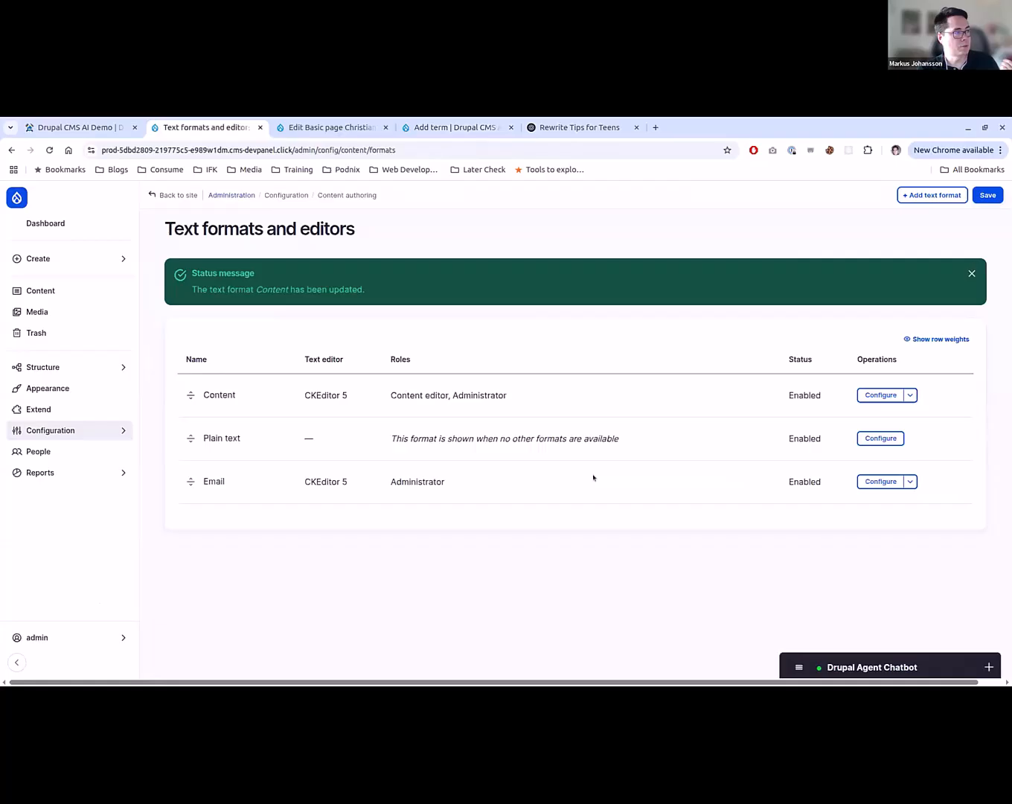
{"action": "left_click", "coordinate": [880, 395]}
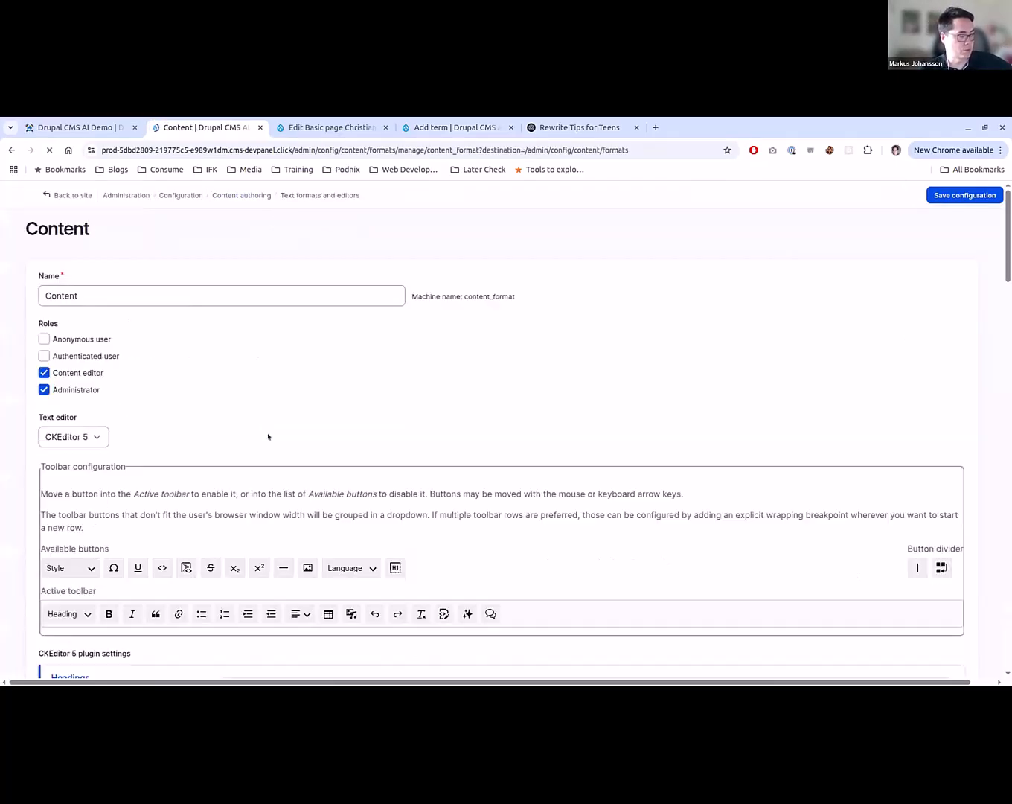
- Enable the Tone feature in the AI tools plugin settings of the Content text format
{"action": "scroll", "coordinate": [267, 433], "scroll_direction": "down", "scroll_amount": 3}
{"action": "scroll", "coordinate": [258, 486], "scroll_direction": "down", "scroll_amount": 2}
{"action": "left_click", "coordinate": [259, 486]}
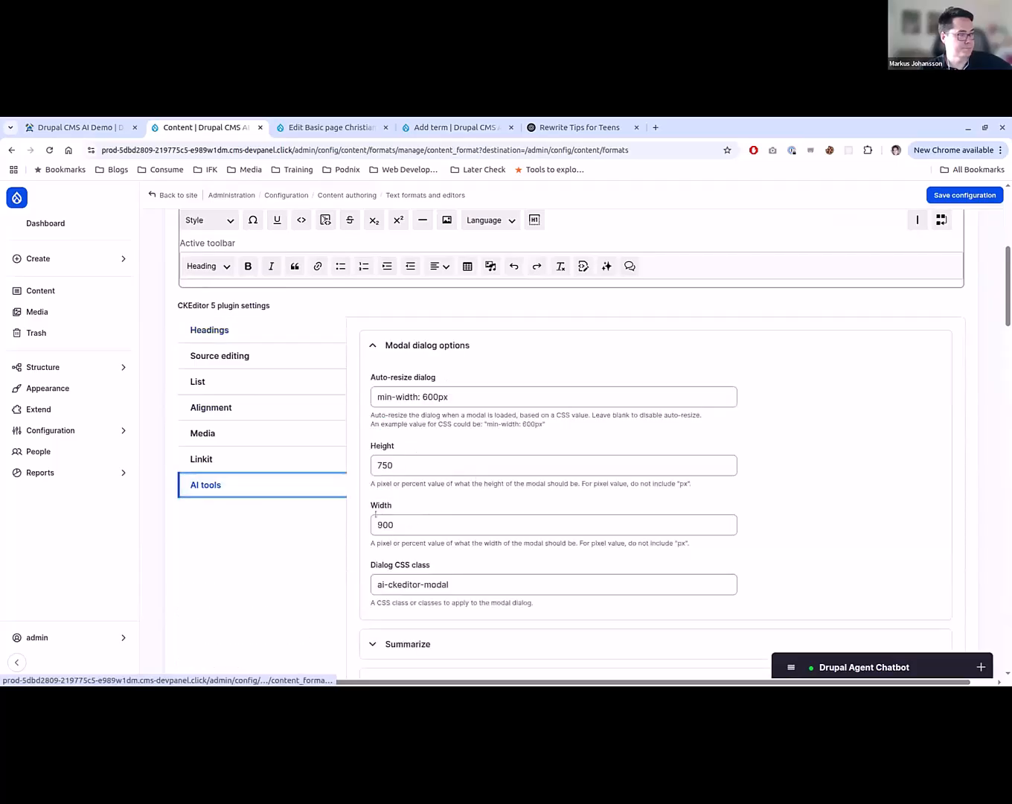
{"action": "scroll", "coordinate": [369, 526], "scroll_direction": "down", "scroll_amount": 3}
{"action": "left_click", "coordinate": [387, 506]}
{"action": "scroll", "coordinate": [372, 462], "scroll_direction": "down", "scroll_amount": 3}
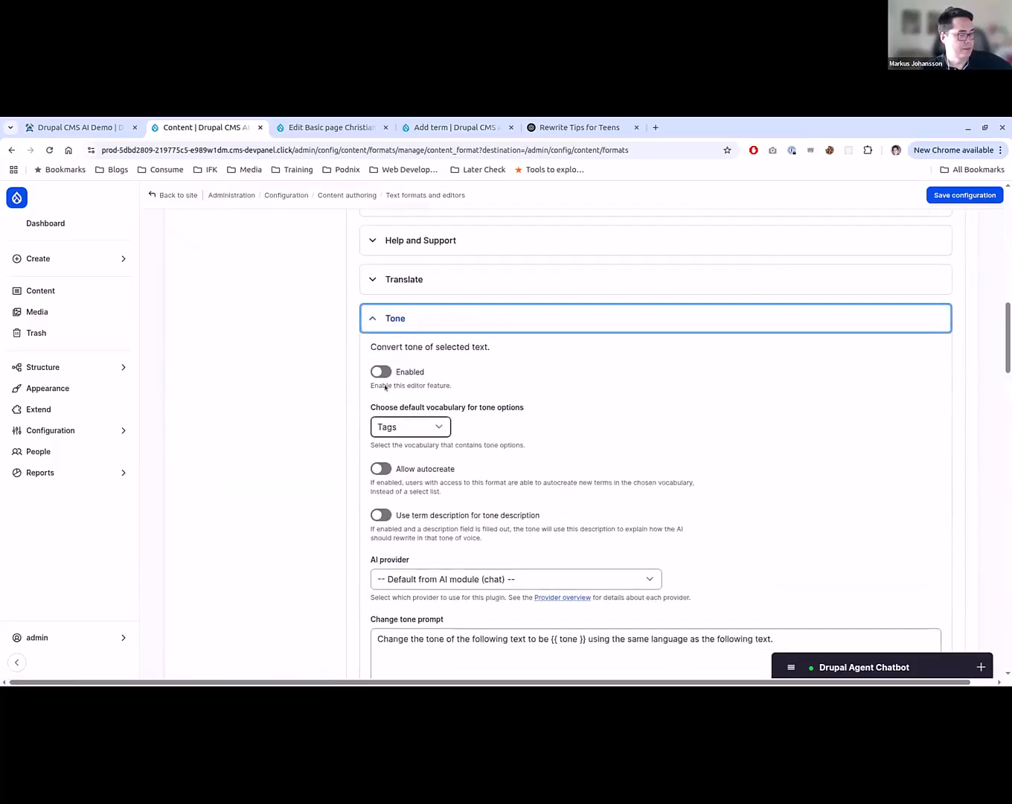
{"action": "left_click", "coordinate": [380, 372]}
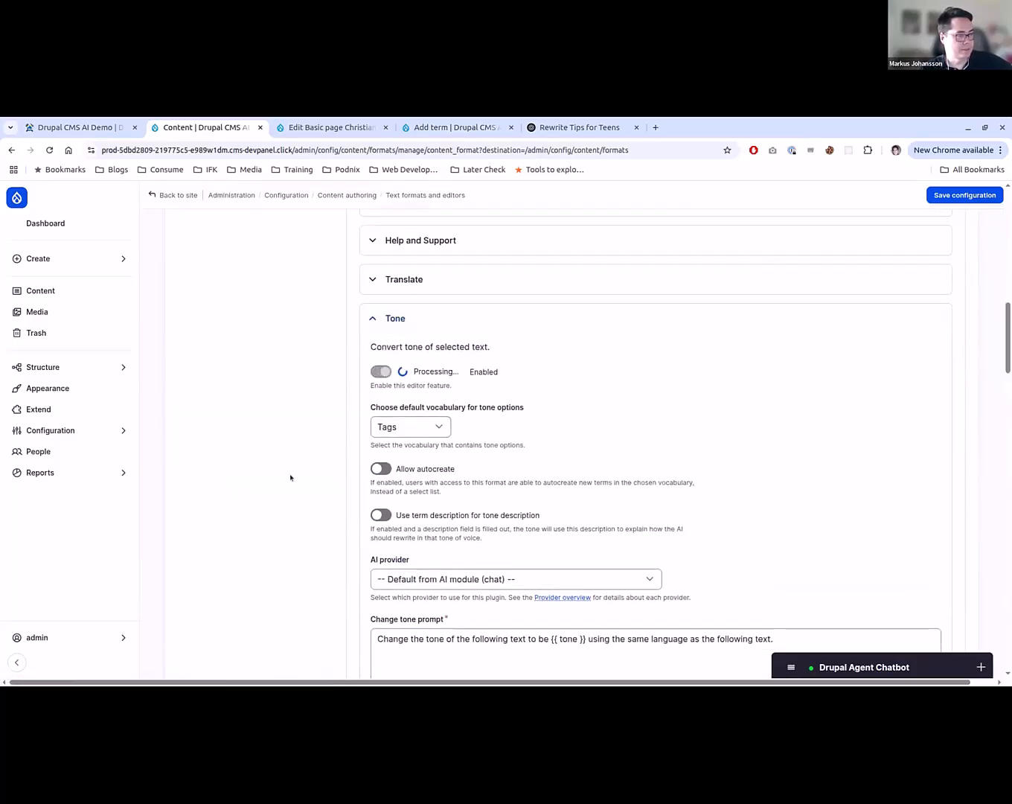
- Choose Target Group as the default vocabulary for the Tone feature's options
{"action": "scroll", "coordinate": [290, 476], "scroll_direction": "up", "scroll_amount": 10}
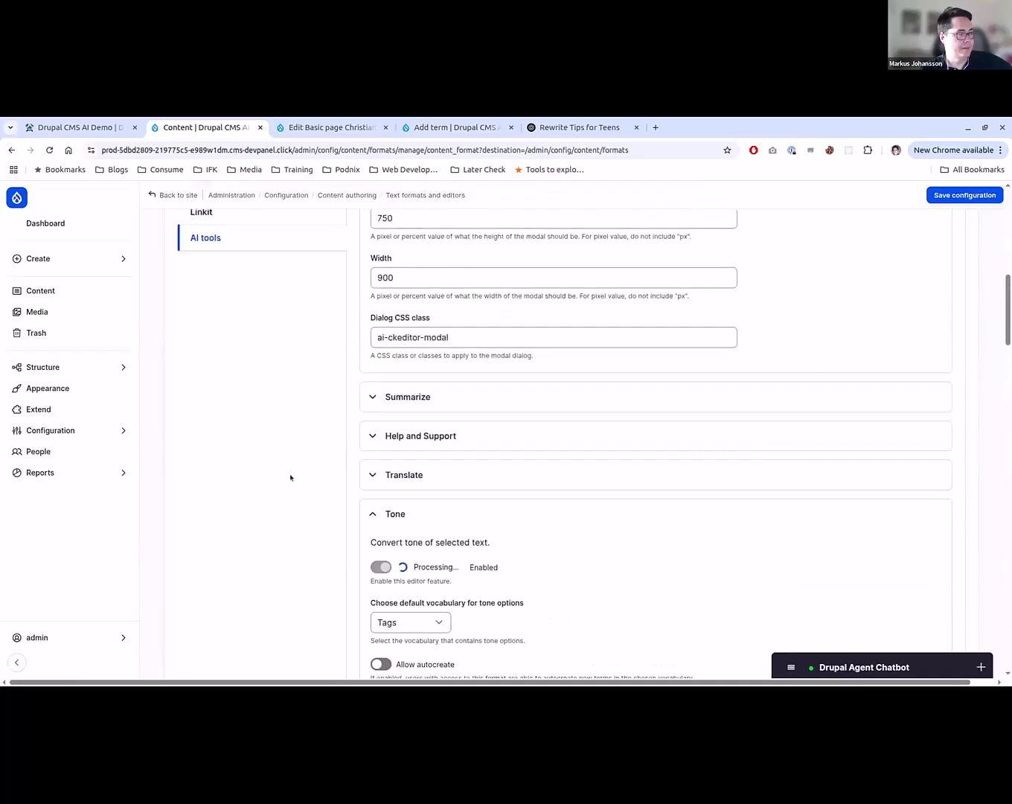
{"action": "scroll", "coordinate": [260, 583], "scroll_direction": "up", "scroll_amount": 4}
{"action": "scroll", "coordinate": [286, 574], "scroll_direction": "down", "scroll_amount": 5}
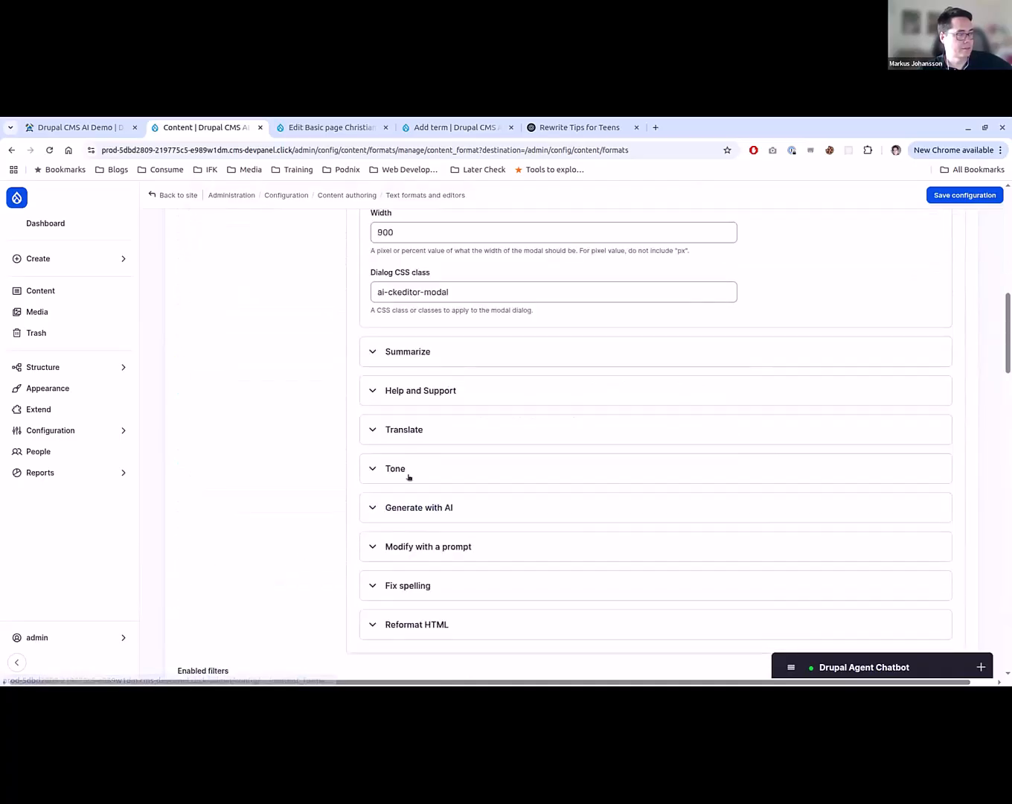
{"action": "left_click", "coordinate": [409, 470]}
{"action": "scroll", "coordinate": [409, 476], "scroll_direction": "down", "scroll_amount": 3}
{"action": "left_click", "coordinate": [410, 386]}
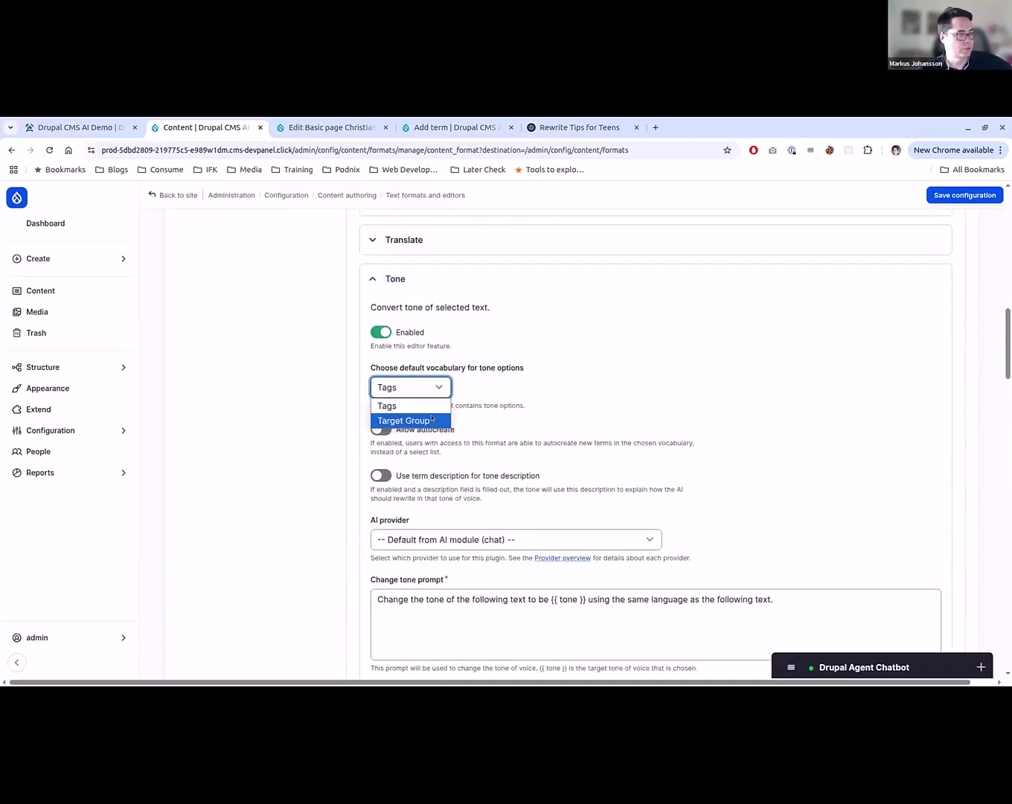
{"action": "left_click", "coordinate": [406, 422]}
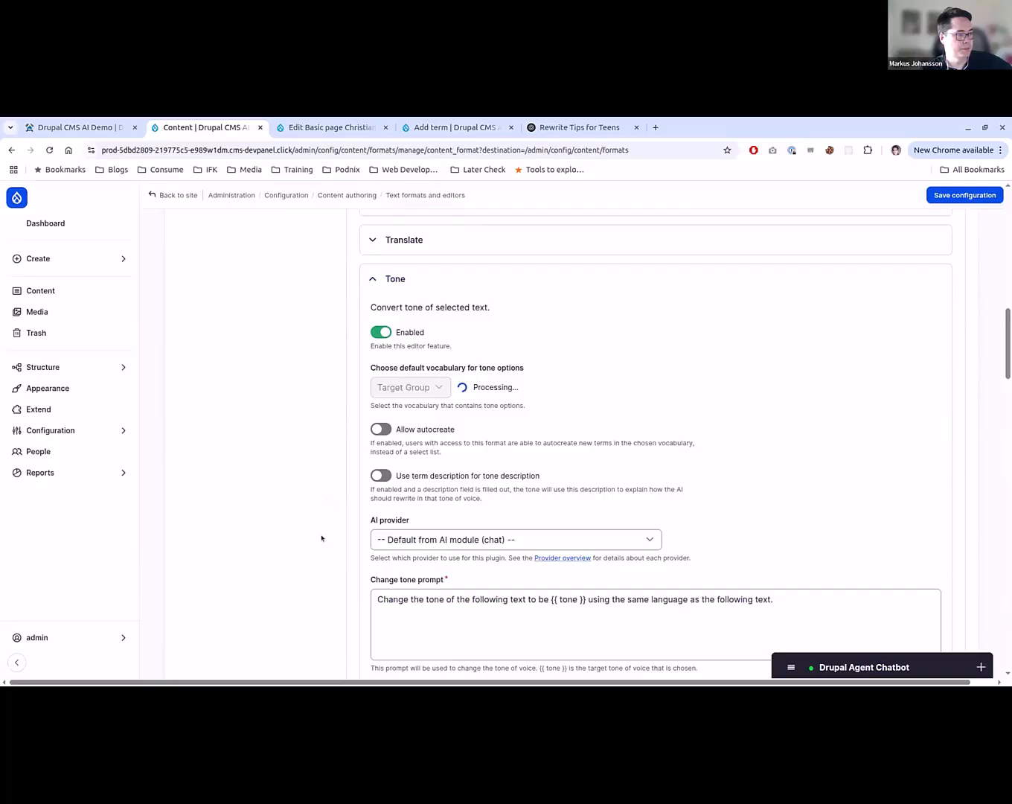
- Turn on "Use term description for tone description" for the Tone feature and save the text format configuration
{"action": "scroll", "coordinate": [284, 603], "scroll_direction": "down", "scroll_amount": 6}
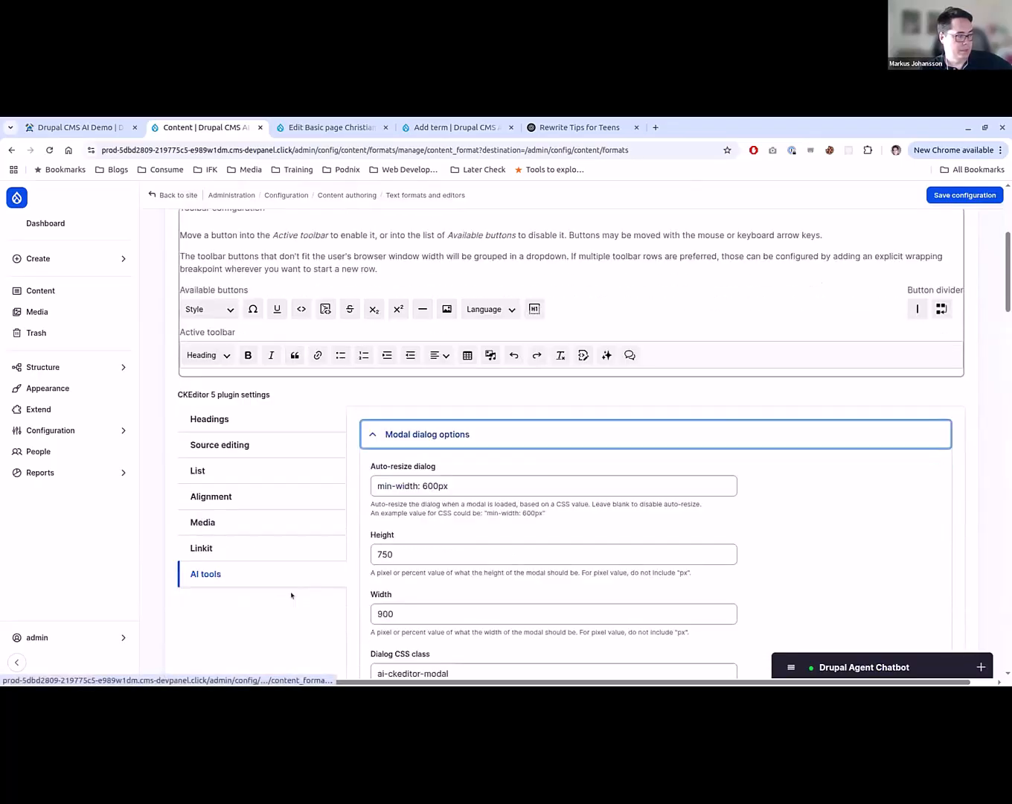
{"action": "left_click", "coordinate": [421, 493]}
{"action": "scroll", "coordinate": [427, 487], "scroll_direction": "down", "scroll_amount": 1}
{"action": "scroll", "coordinate": [431, 483], "scroll_direction": "down", "scroll_amount": 2}
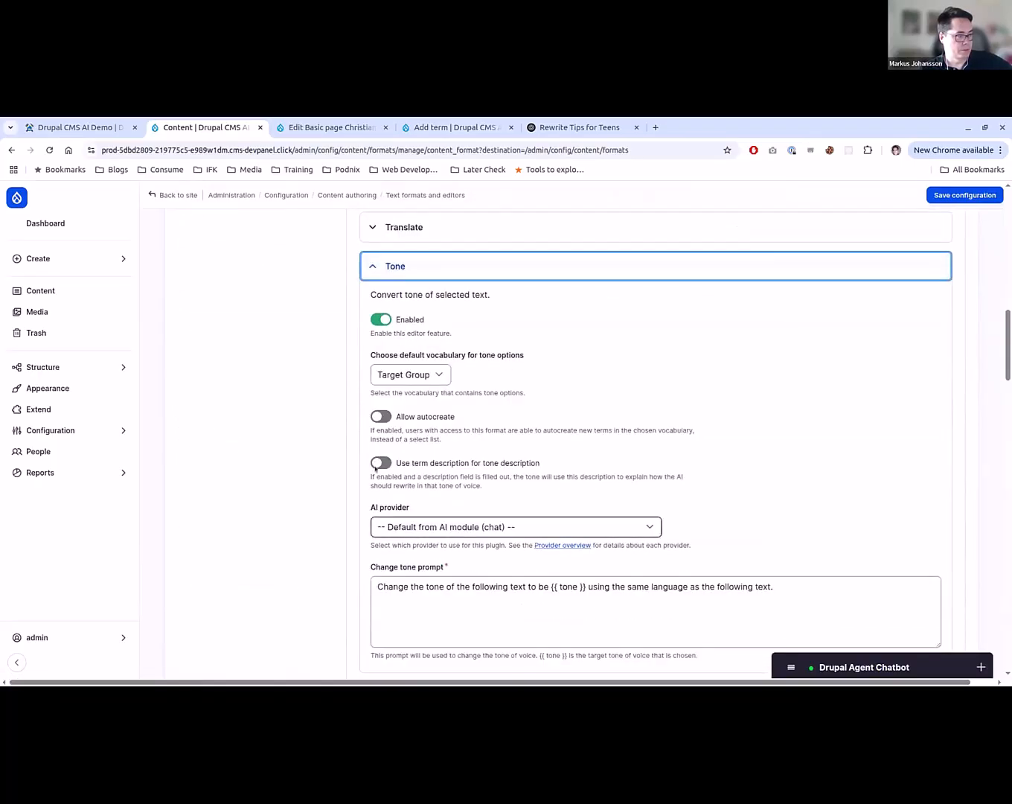
{"action": "left_click", "coordinate": [381, 462]}
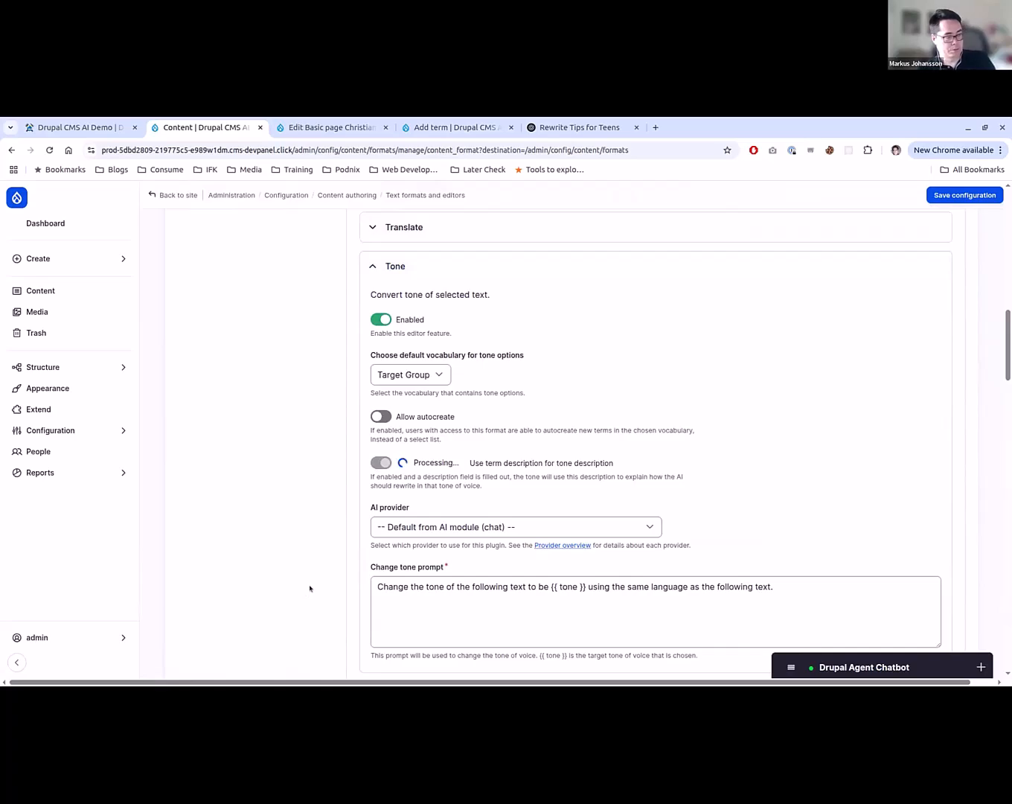
{"action": "scroll", "coordinate": [310, 589], "scroll_direction": "down", "scroll_amount": 3}
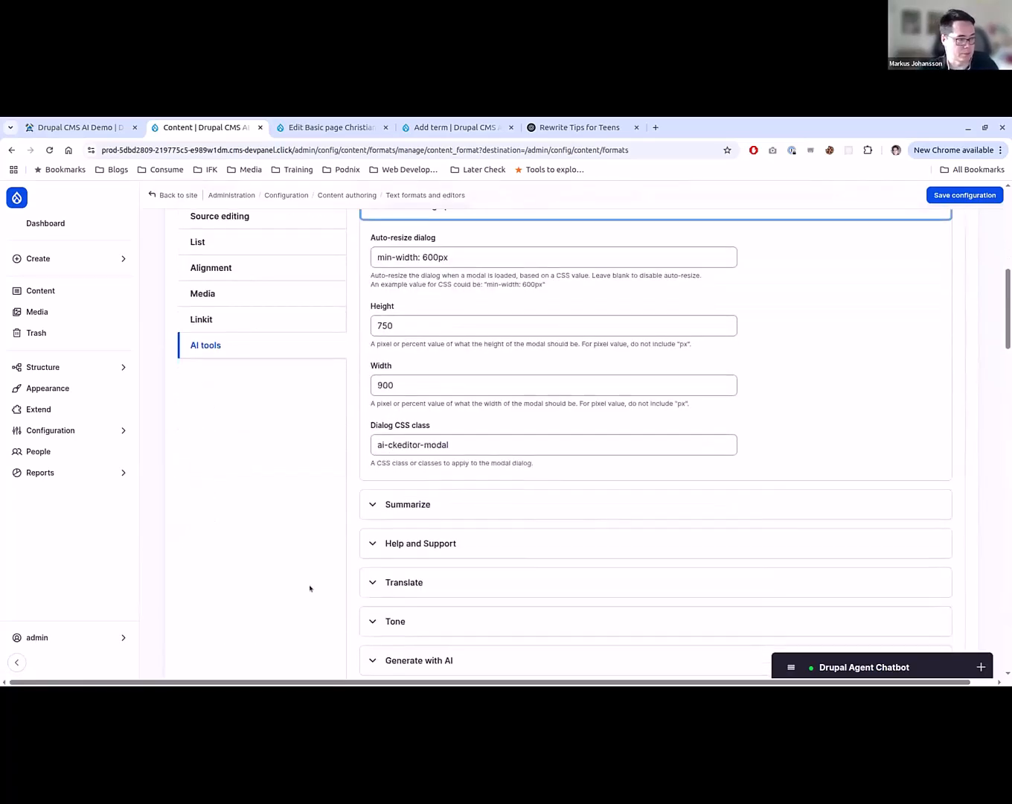
{"action": "scroll", "coordinate": [903, 319], "scroll_direction": "up", "scroll_amount": 2}
{"action": "left_click", "coordinate": [965, 195]}
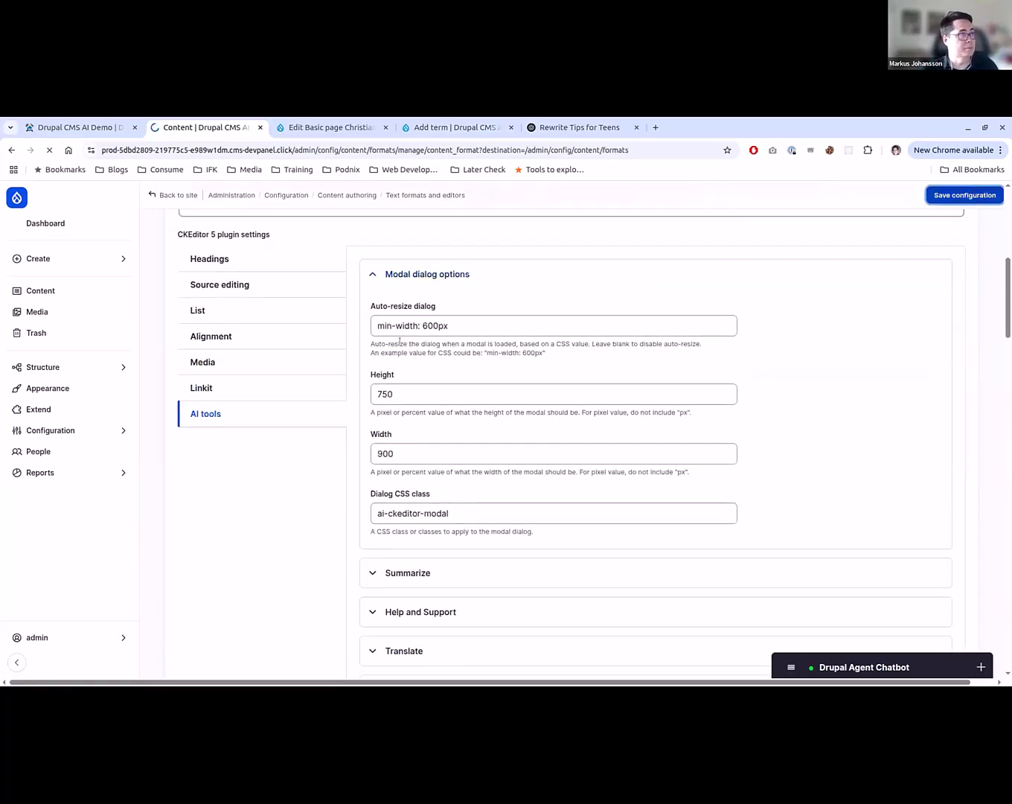
- Close the Add term and ChatGPT tabs and reload the edit form of the Christian Horner basic page
{"action": "left_click", "coordinate": [442, 121]}
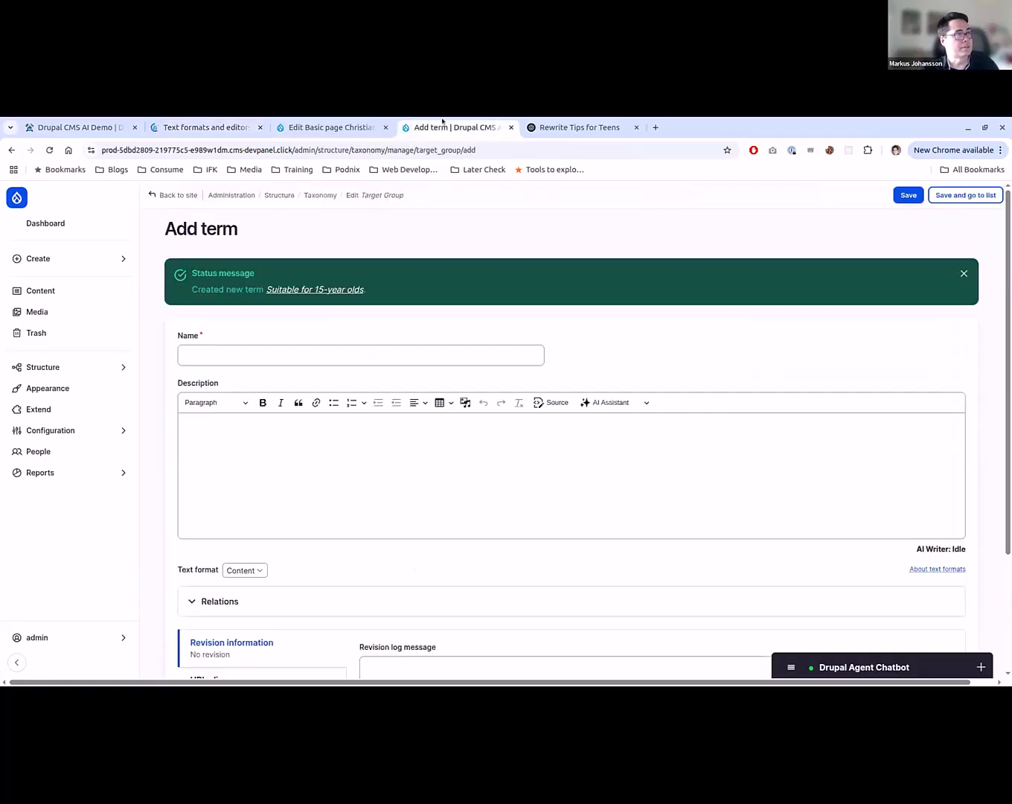
{"action": "left_click", "coordinate": [512, 126]}
{"action": "left_click", "coordinate": [359, 124]}
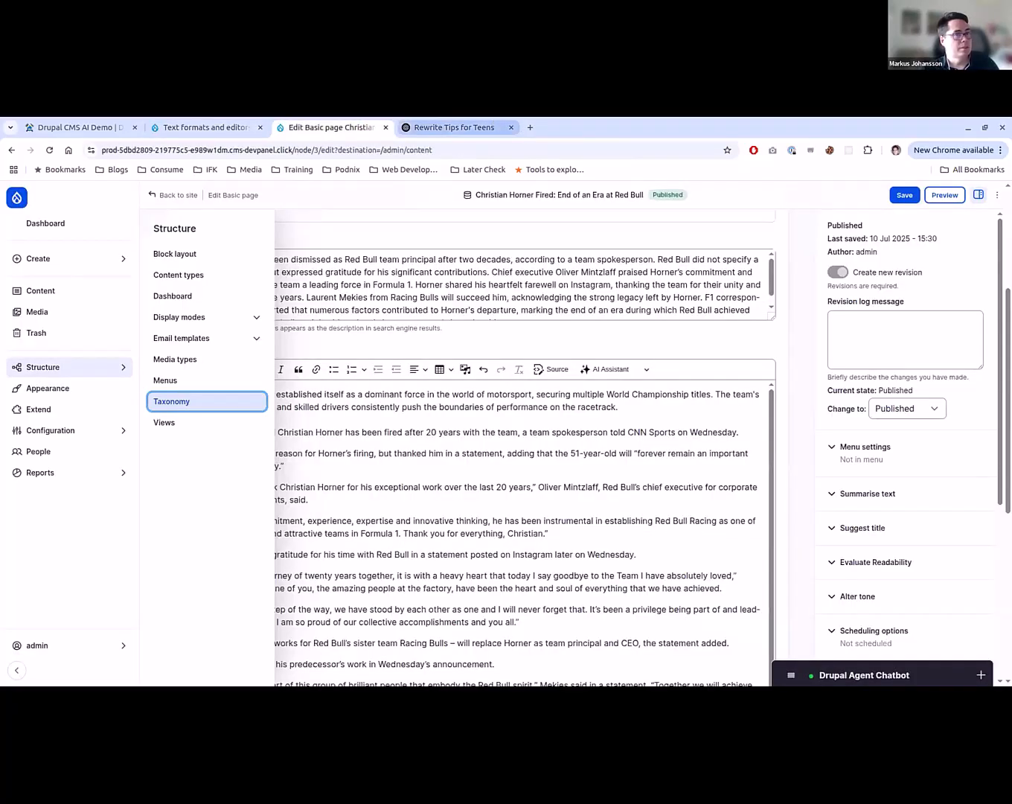
{"action": "left_click_drag", "start_coordinate": [453, 127], "coordinate": [1004, 130]}
{"action": "left_click", "coordinate": [357, 122]}
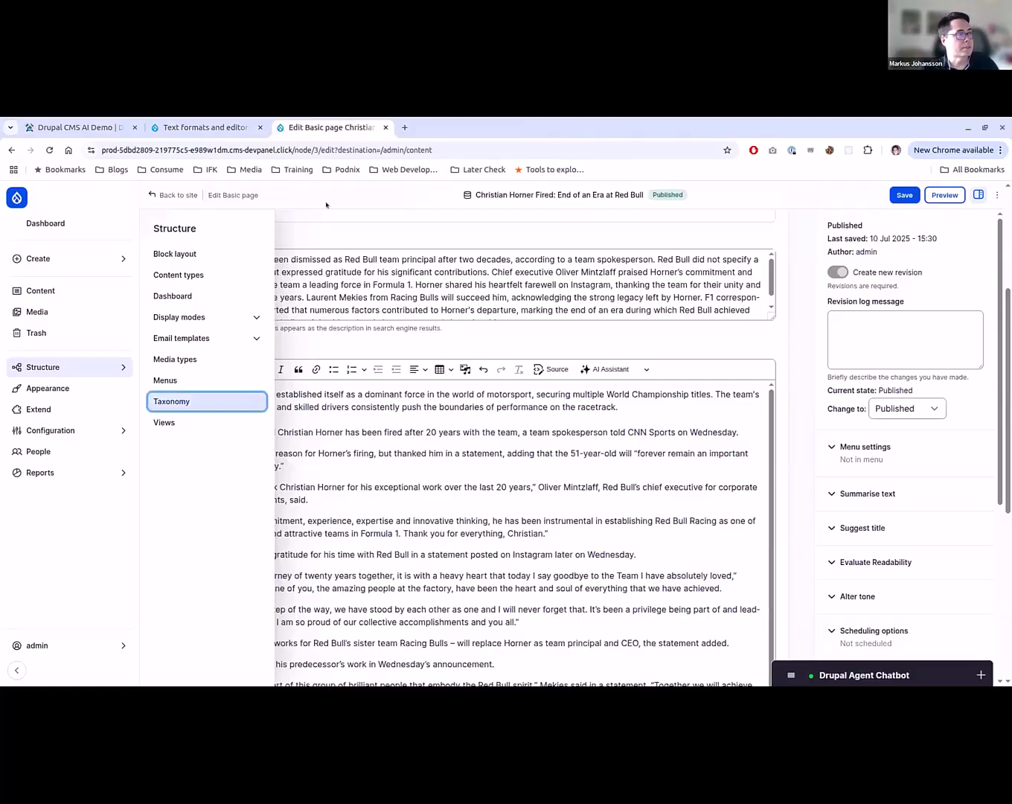
{"action": "left_click", "coordinate": [765, 350]}
{"action": "key", "text": "F5"}
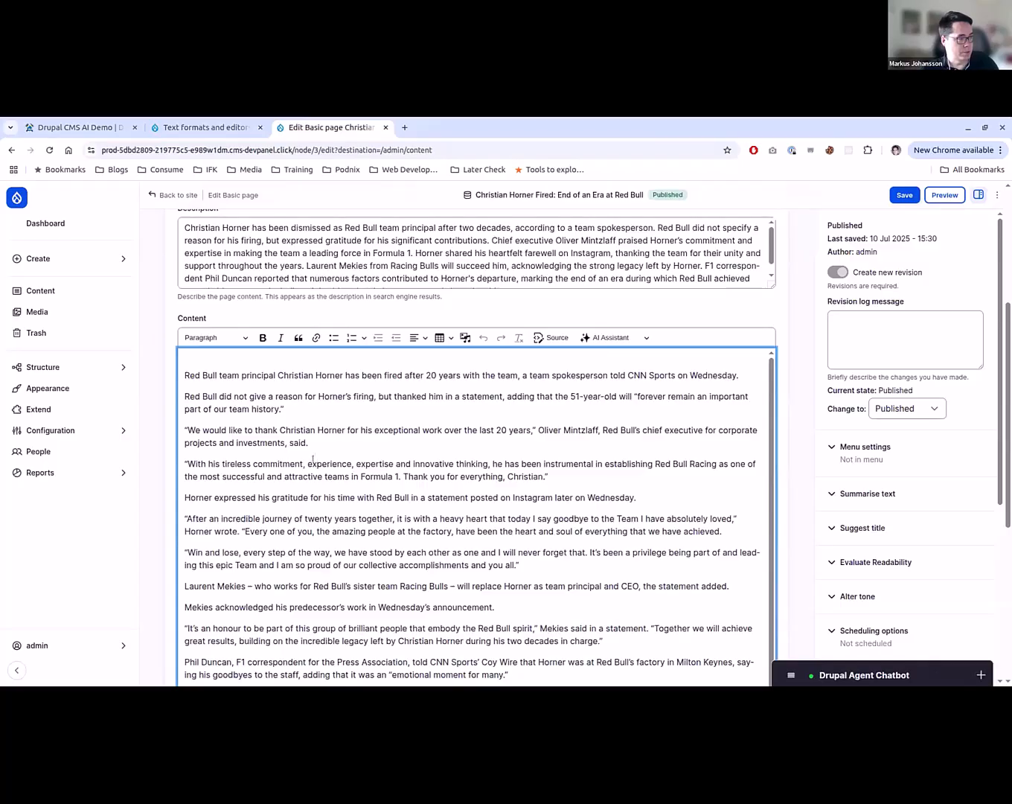
- Run the AI Assistant's Tone conversion on the page's entire Content text with the tone "Suitable for 15-year olds"
{"action": "key", "text": "ctrl+a"}
{"action": "left_click", "coordinate": [600, 337]}
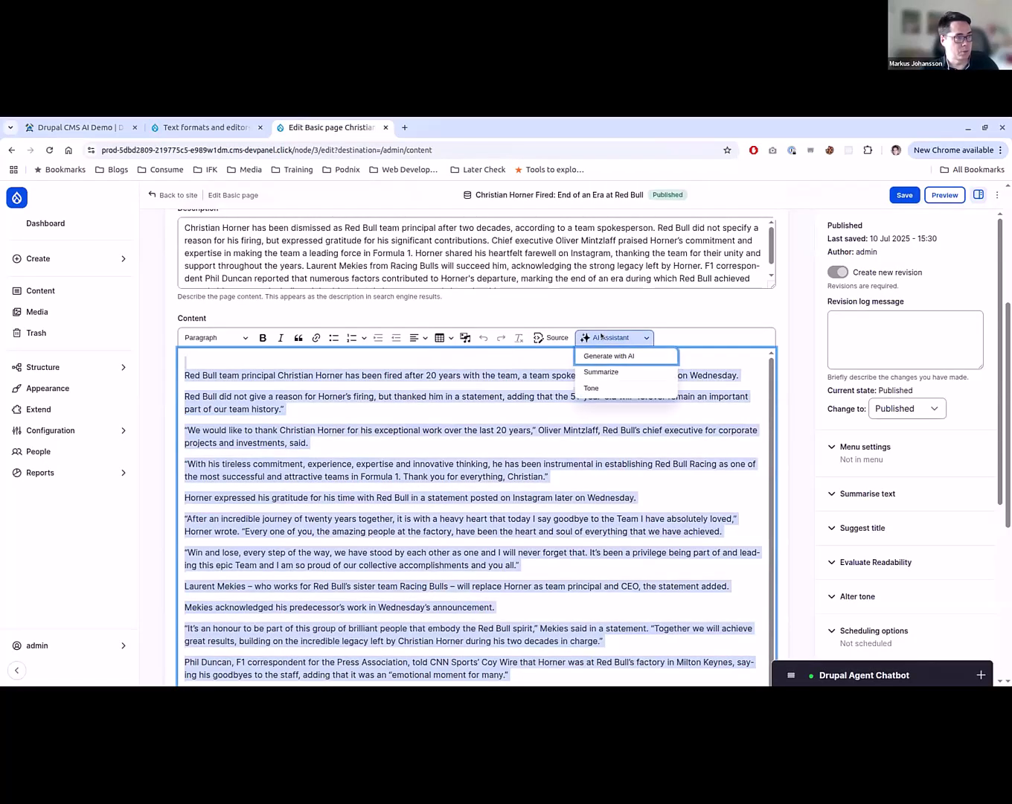
{"action": "left_click", "coordinate": [599, 388]}
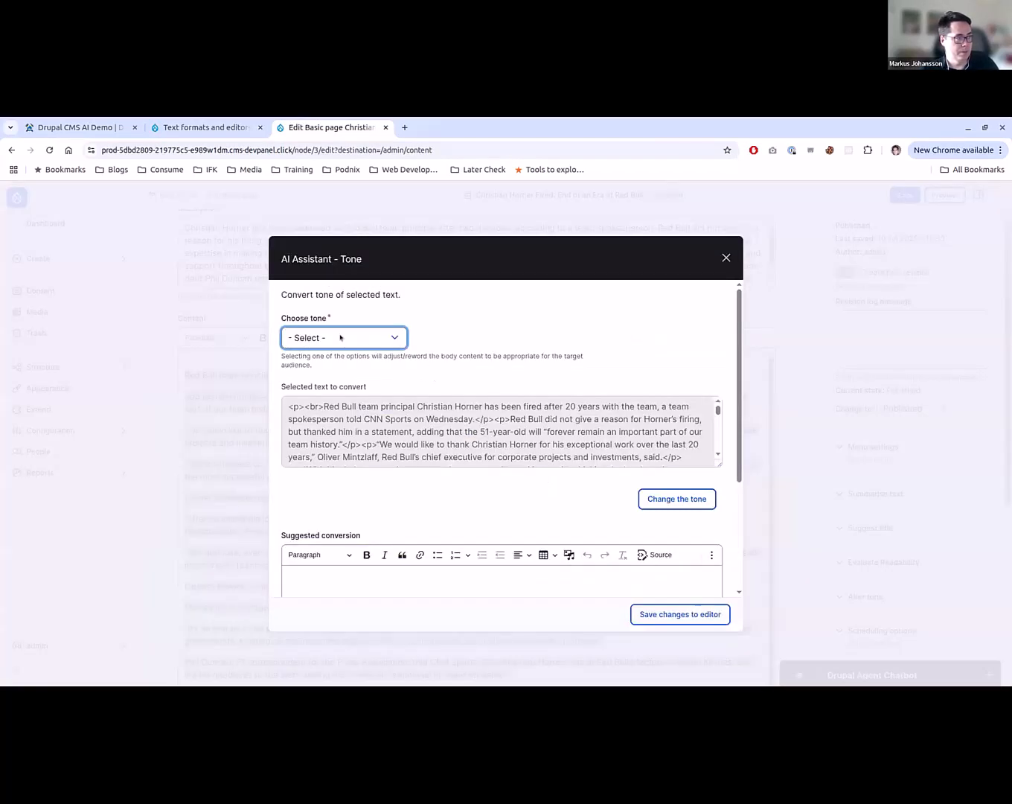
{"action": "left_click", "coordinate": [341, 337]}
{"action": "left_click", "coordinate": [327, 372]}
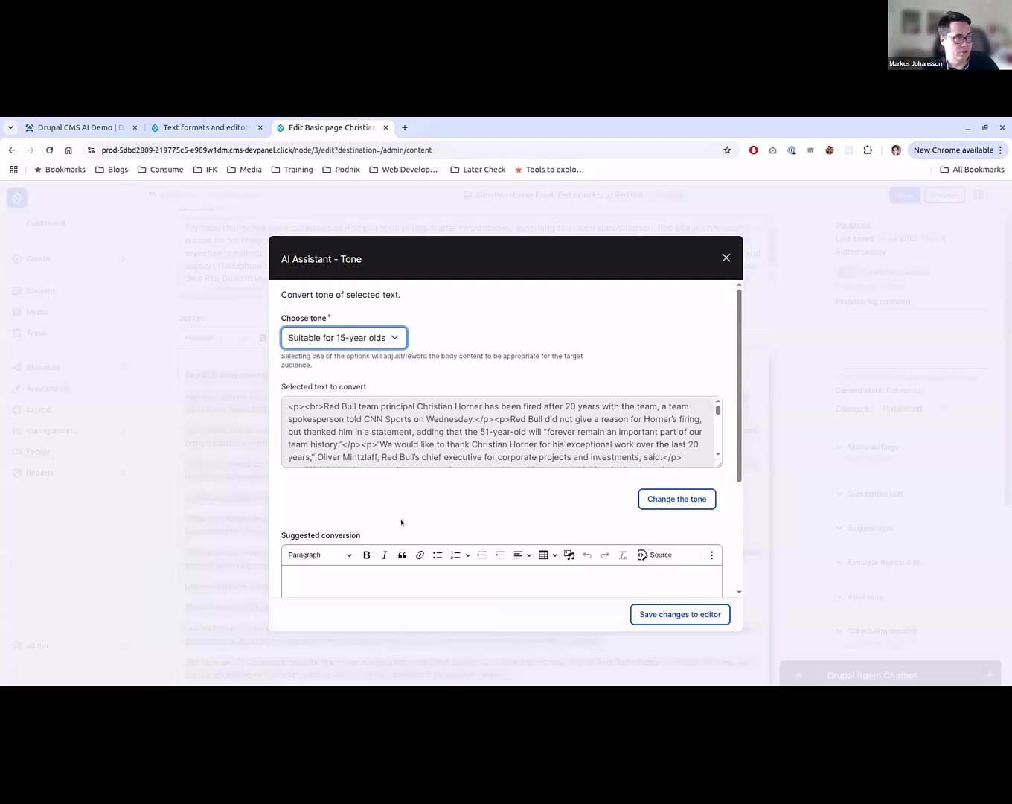
{"action": "left_click", "coordinate": [699, 500]}
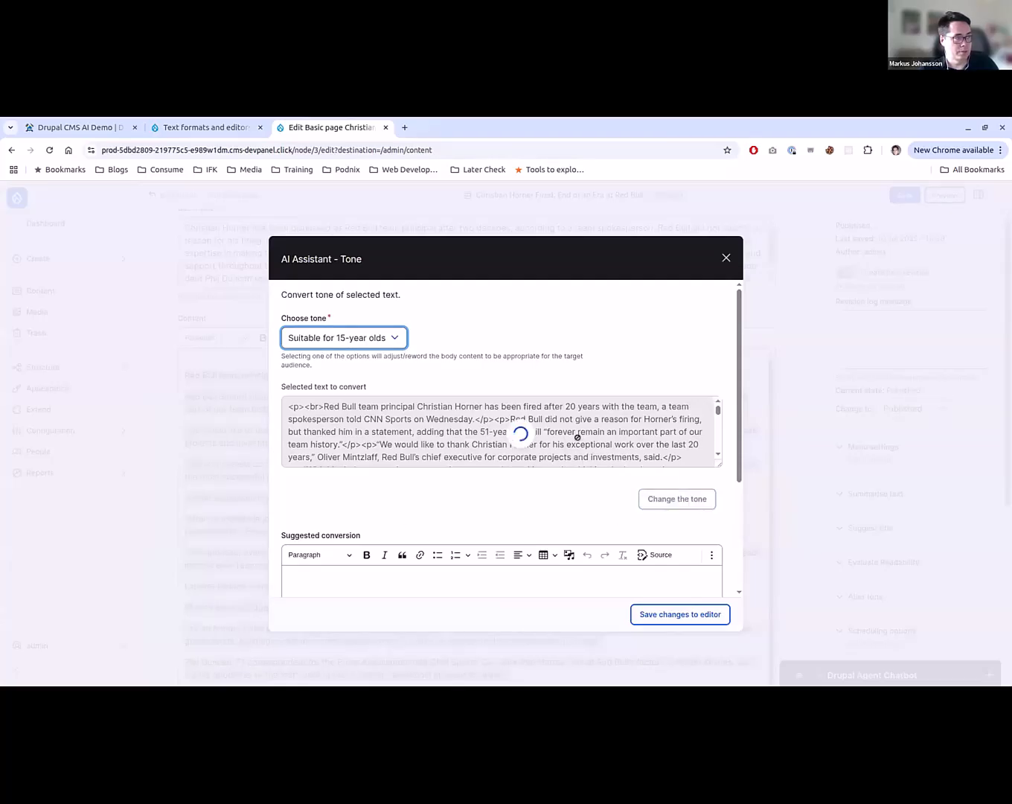
- Look through the suggested conversion and save it to the Content editor
{"action": "scroll", "coordinate": [522, 439], "scroll_direction": "down", "scroll_amount": 5}
{"action": "scroll", "coordinate": [542, 416], "scroll_direction": "down", "scroll_amount": 1}
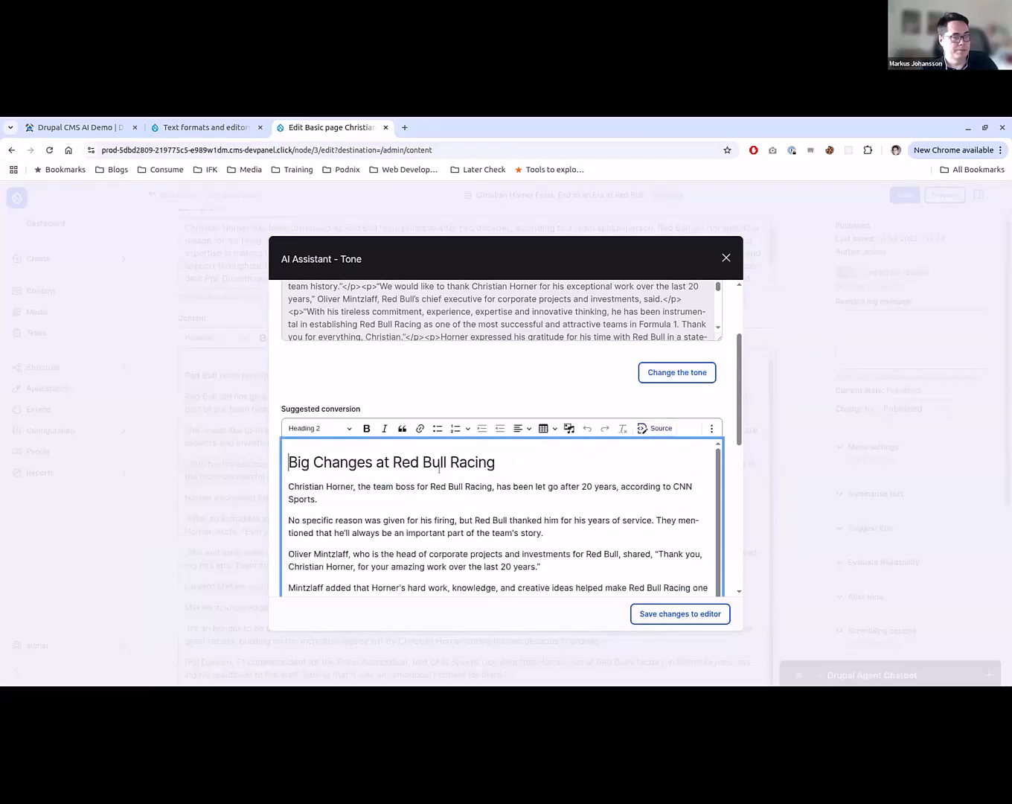
{"action": "left_click", "coordinate": [679, 614]}
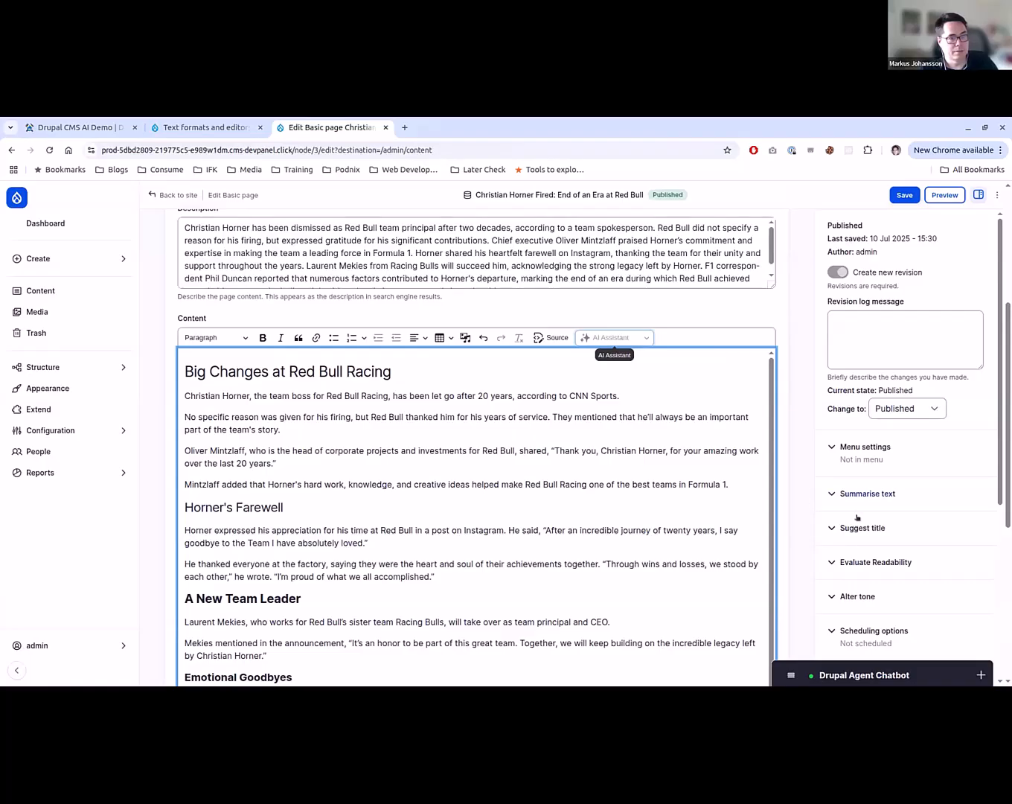
- Score the rewritten page's readability with Evaluate Readability and examine the score, explanation and suggestions
{"action": "left_click", "coordinate": [898, 563]}
{"action": "scroll", "coordinate": [855, 610], "scroll_direction": "down", "scroll_amount": 1}
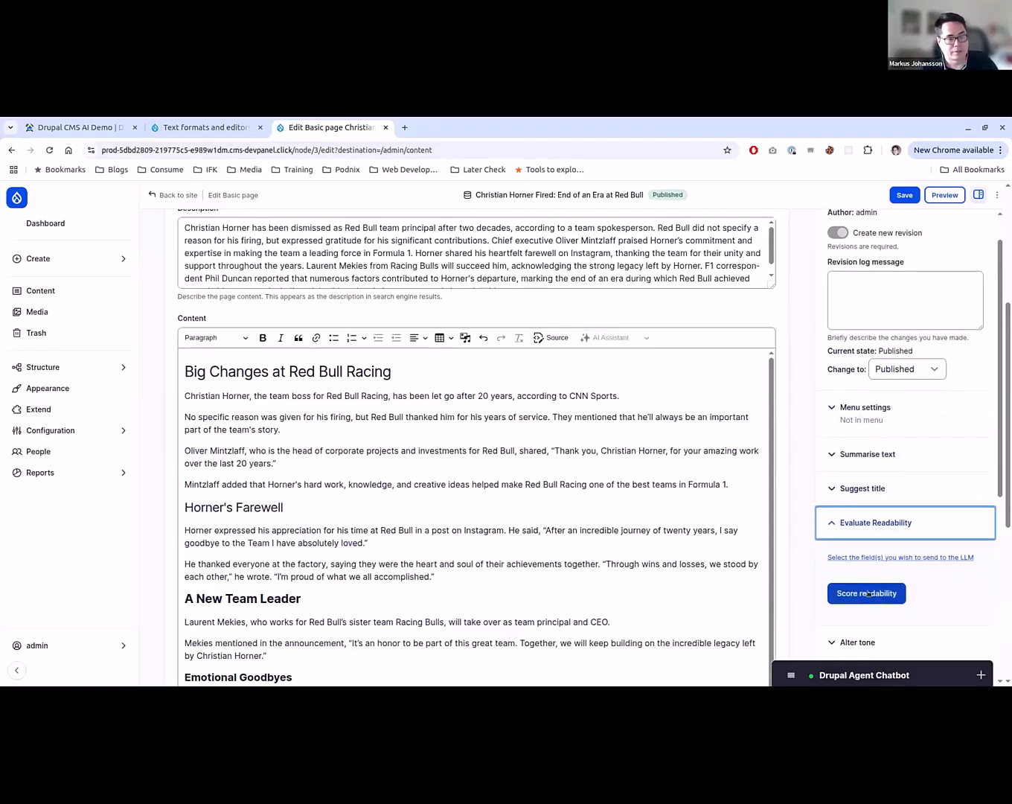
{"action": "left_click", "coordinate": [868, 593]}
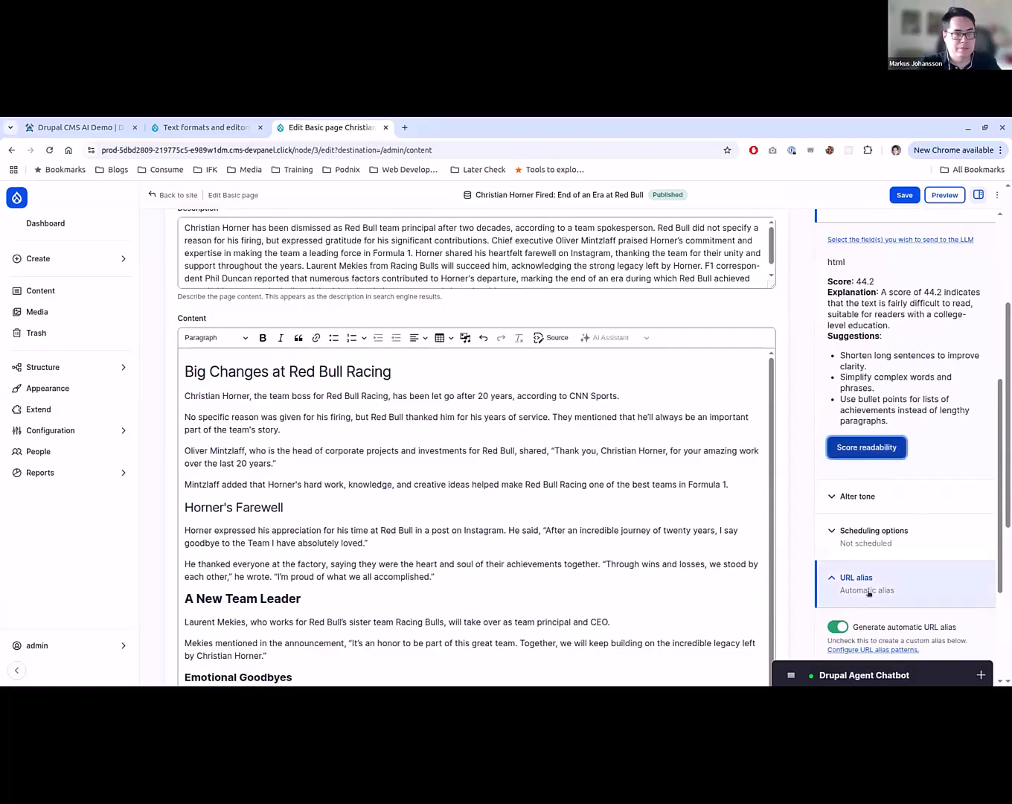
{"action": "left_click_drag", "start_coordinate": [999, 520], "coordinate": [998, 476]}
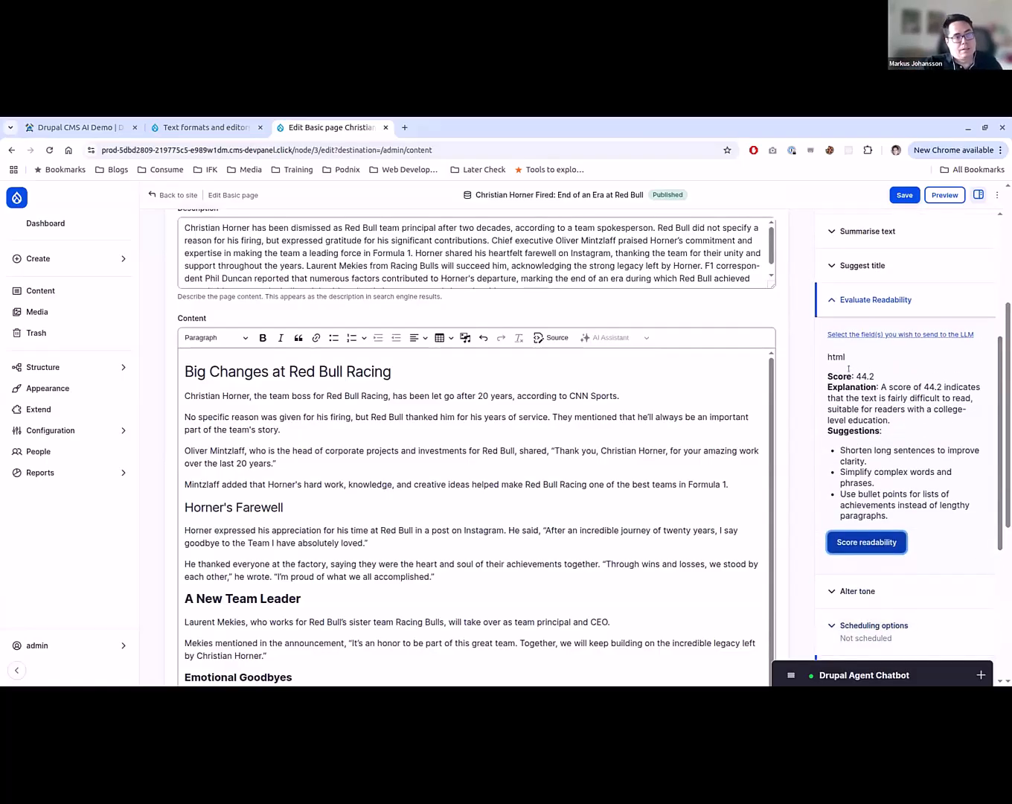
{"action": "left_click", "coordinate": [848, 368]}
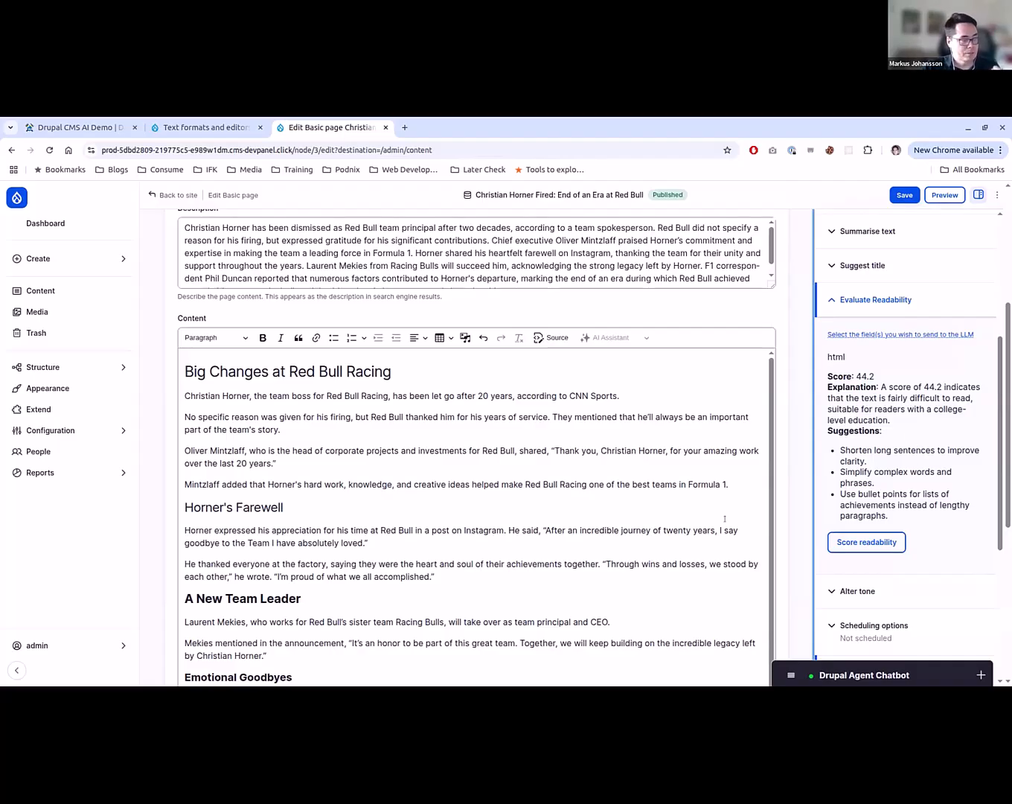
- Open the site's Extend page and look through the list of core modules
{"action": "left_click", "coordinate": [69, 408]}
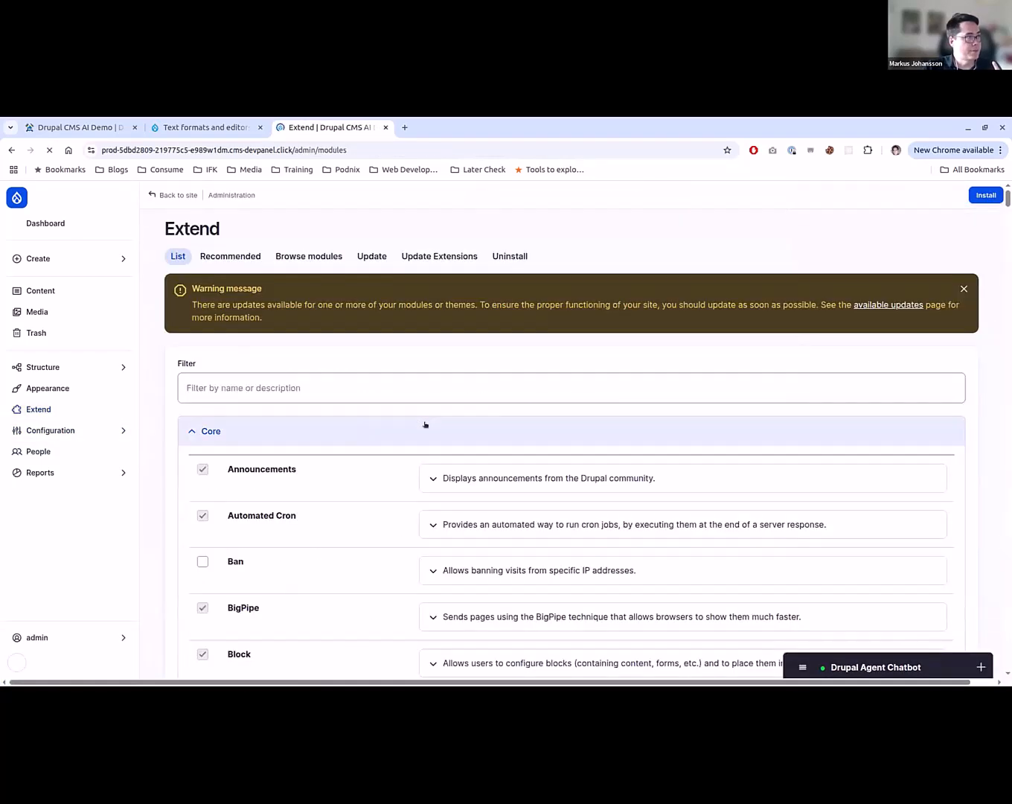
{"action": "scroll", "coordinate": [358, 495], "scroll_direction": "down", "scroll_amount": 2}
{"action": "scroll", "coordinate": [357, 495], "scroll_direction": "down", "scroll_amount": 8}
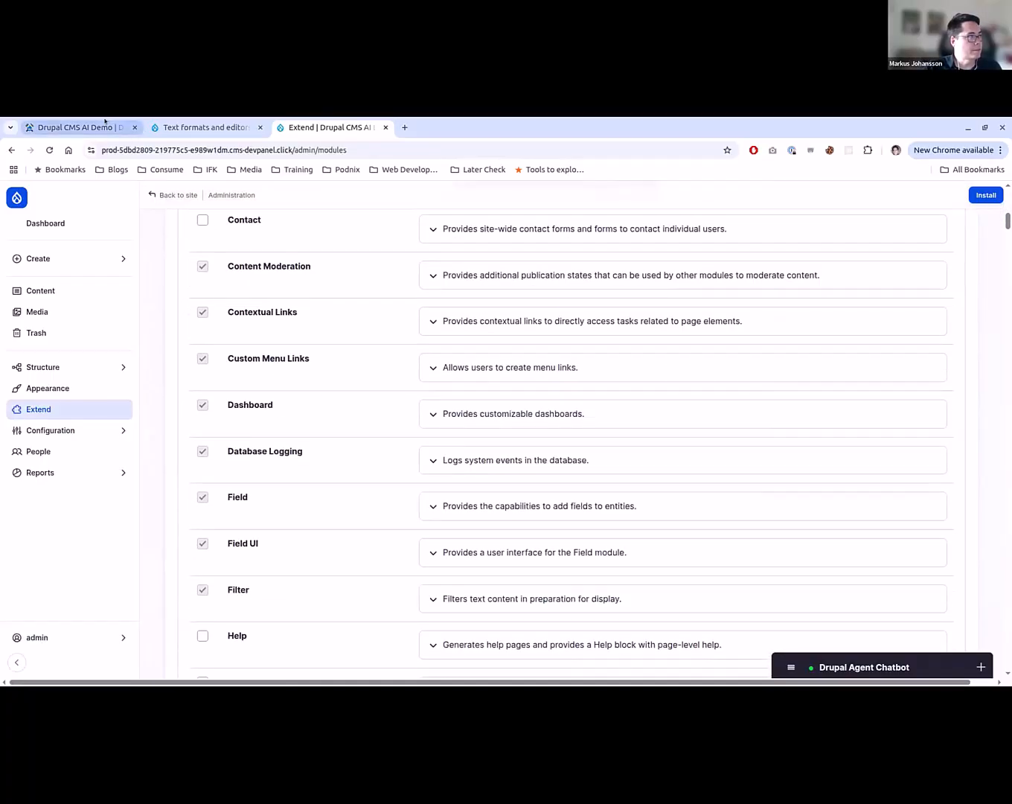
- Switch to the Drupal Forge tab and open the management page of the Drupal CMS AI Demo application
{"action": "left_click", "coordinate": [106, 126]}
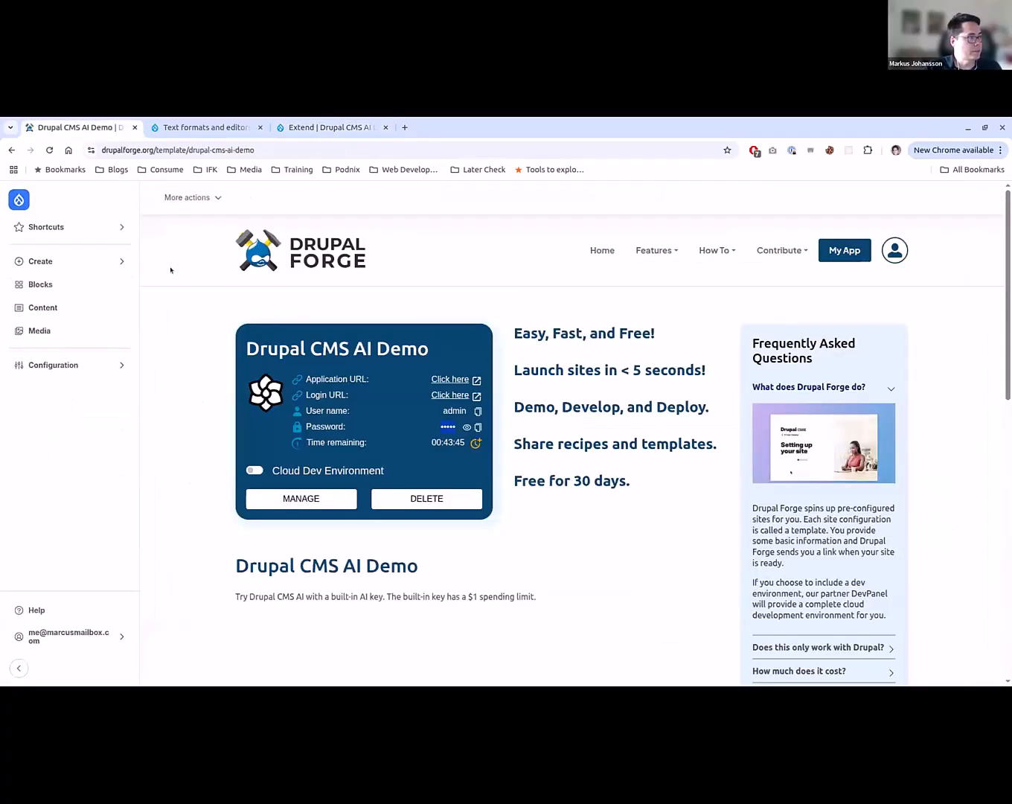
{"action": "left_click", "coordinate": [298, 499]}
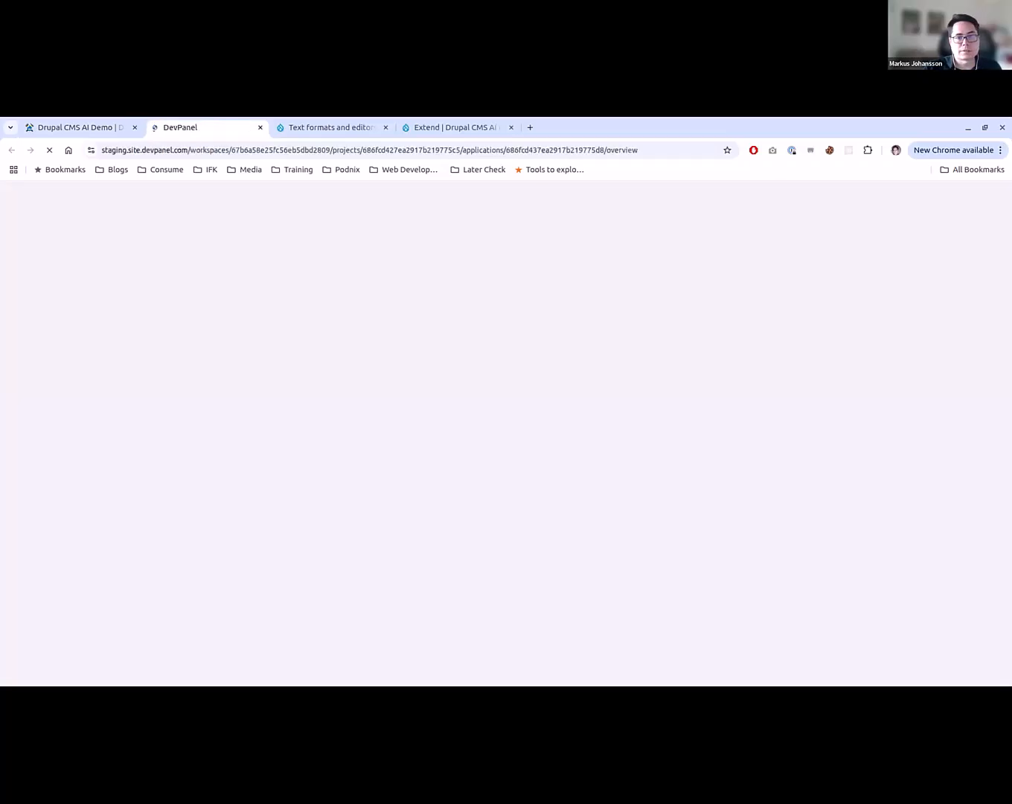
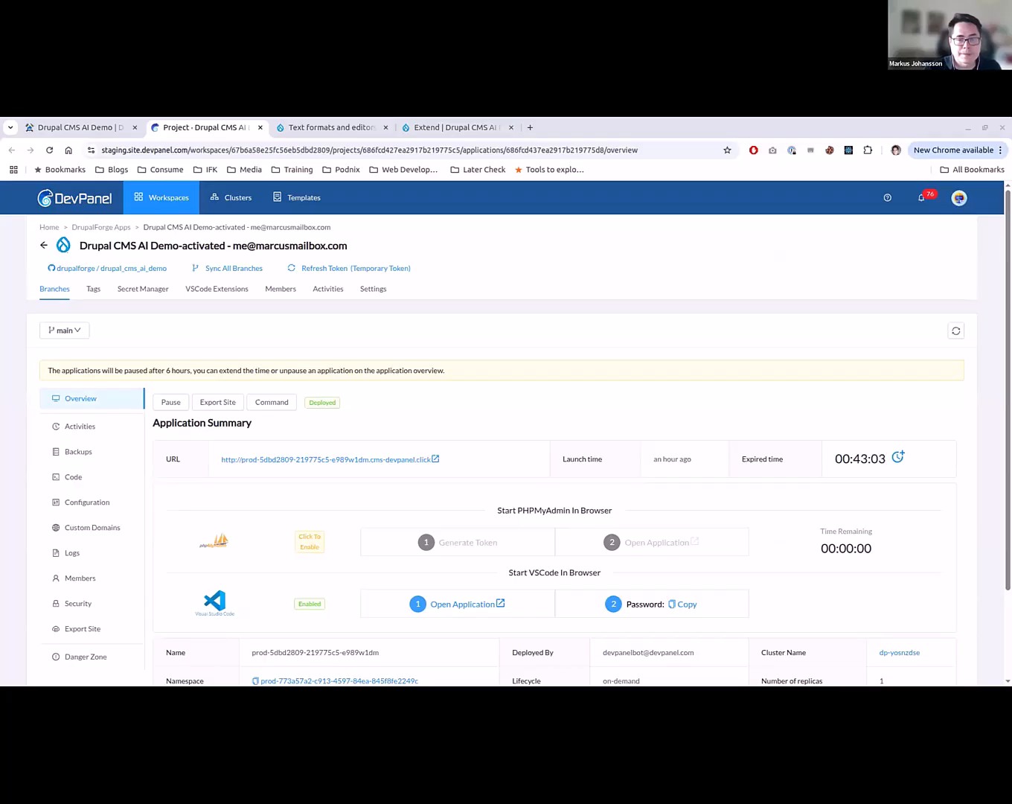
- Open the application's browser-based VS Code and sign in to code-server with its copied password
{"action": "scroll", "coordinate": [662, 550], "scroll_direction": "down", "scroll_amount": 2}
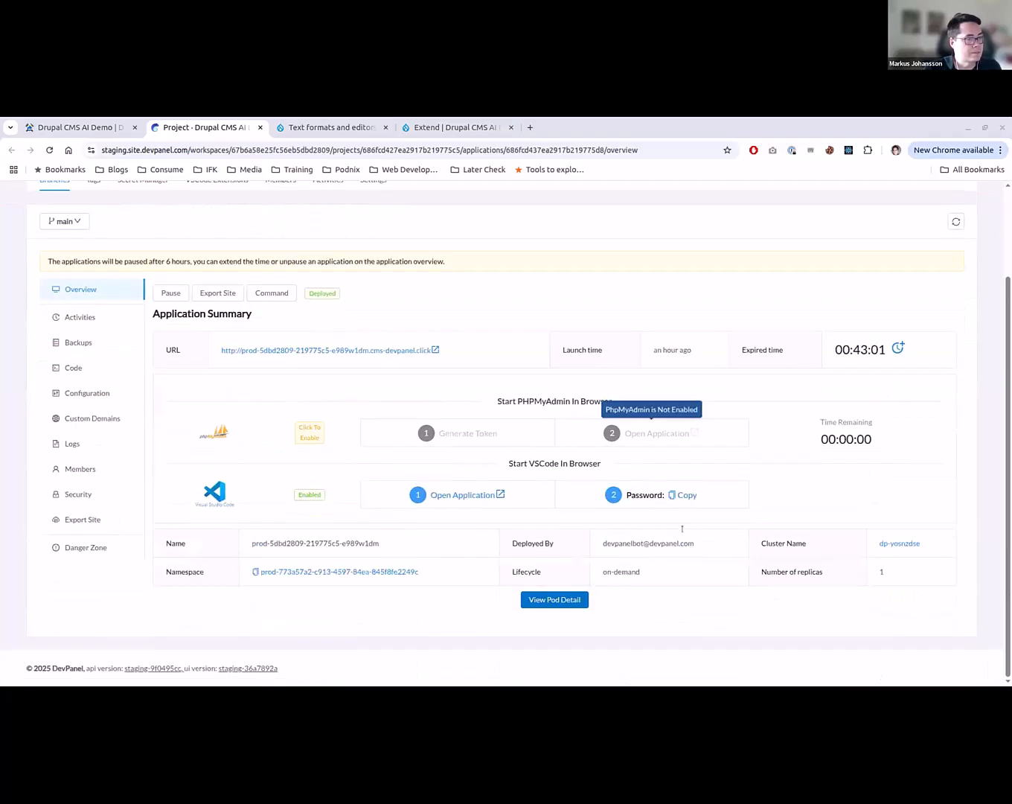
{"action": "left_click", "coordinate": [681, 494]}
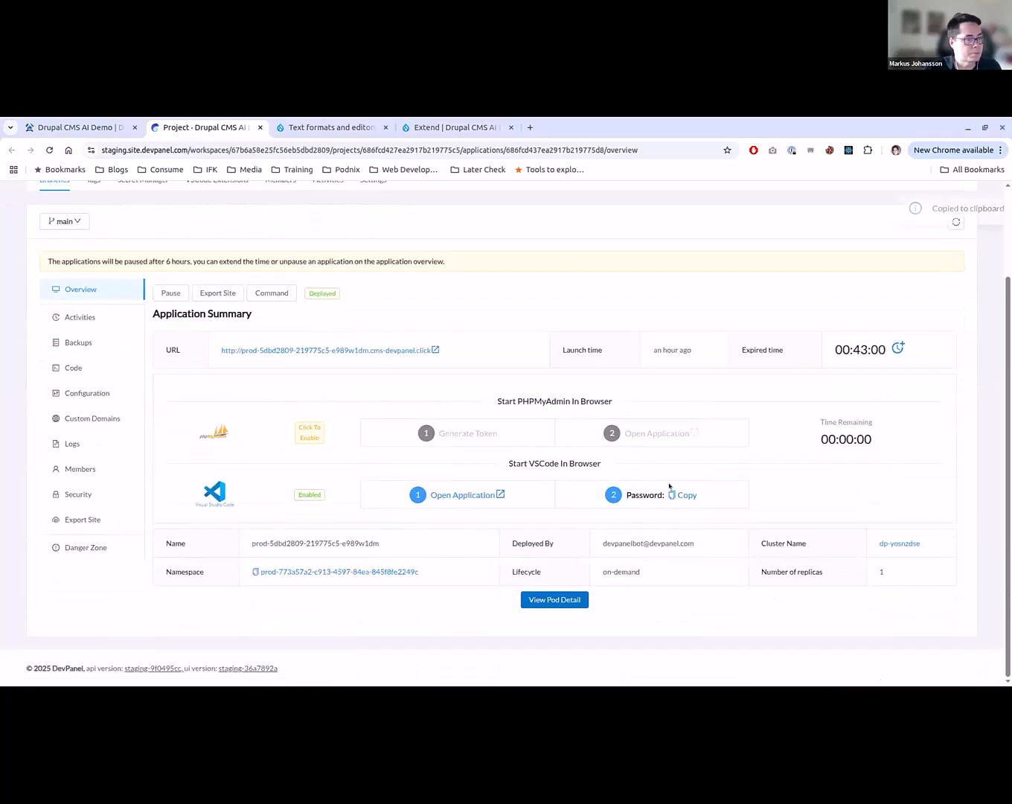
{"action": "left_click", "coordinate": [467, 495]}
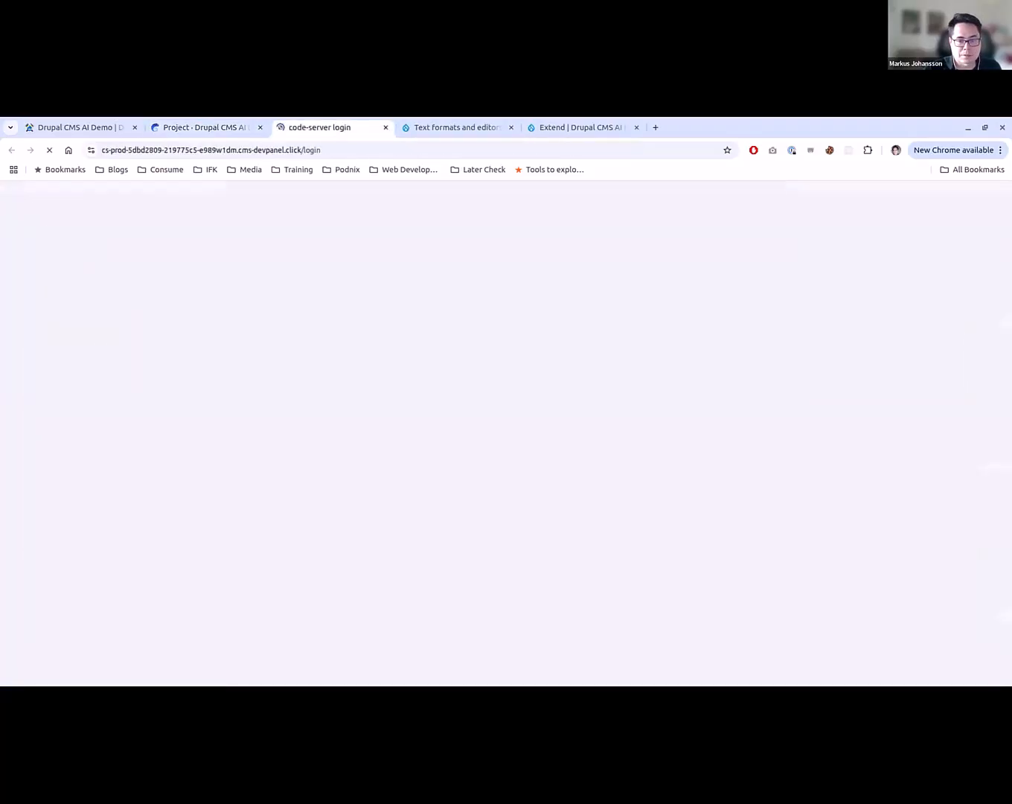
{"action": "key", "text": "ctrl+v"}
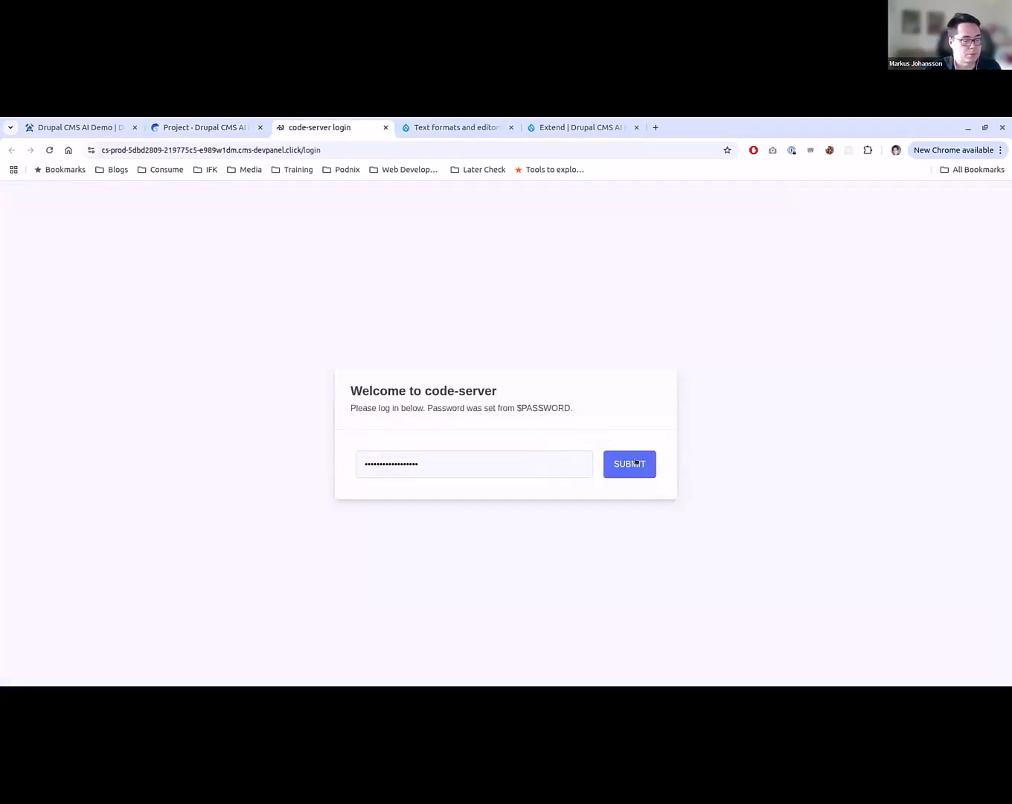
{"action": "left_click", "coordinate": [639, 462]}
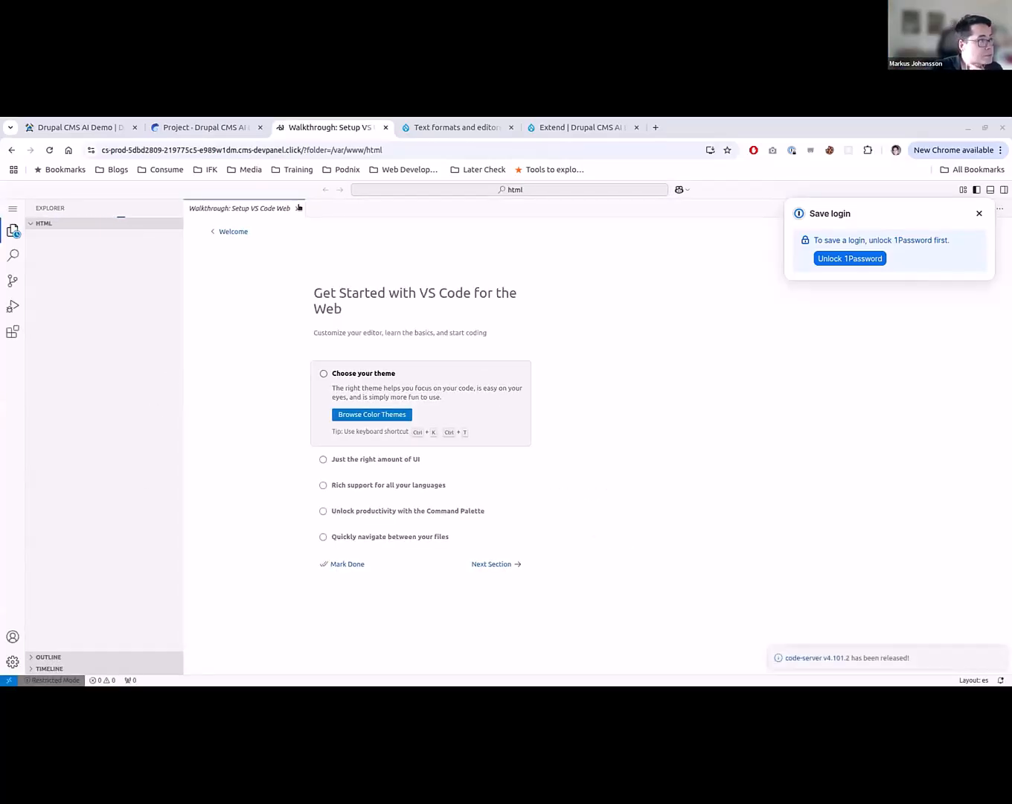
- Close the setup walkthrough, trust the authors of the html folder's files and open composer.json
{"action": "left_click", "coordinate": [297, 209]}
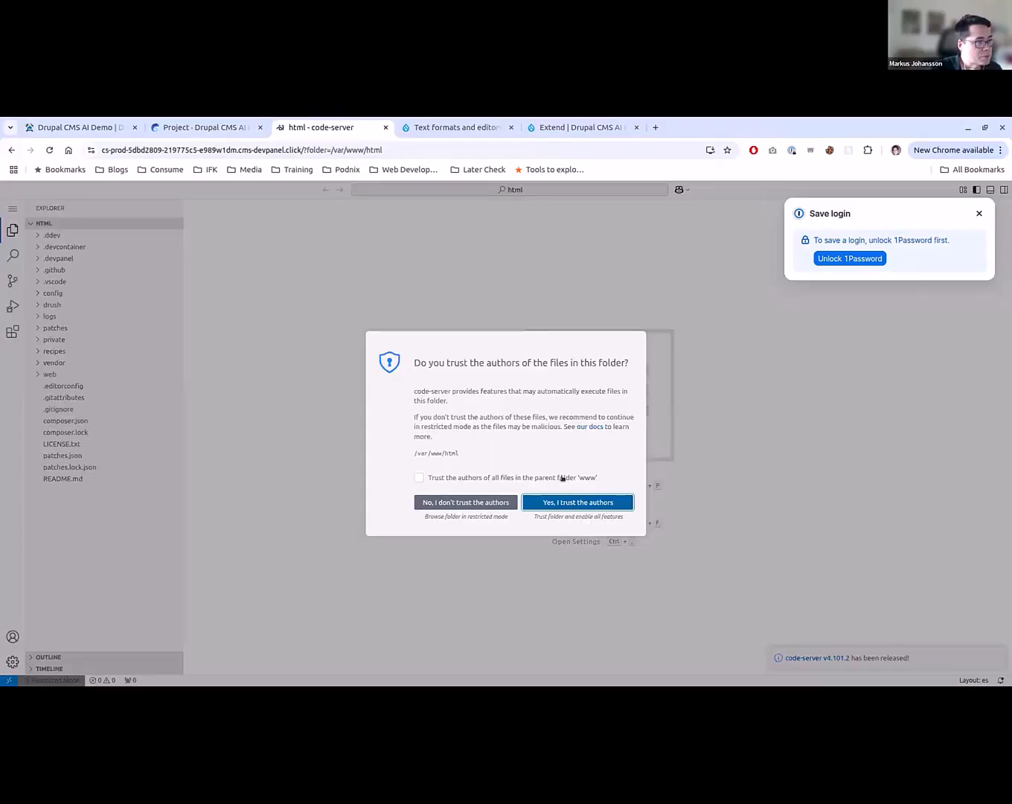
{"action": "left_click", "coordinate": [558, 500]}
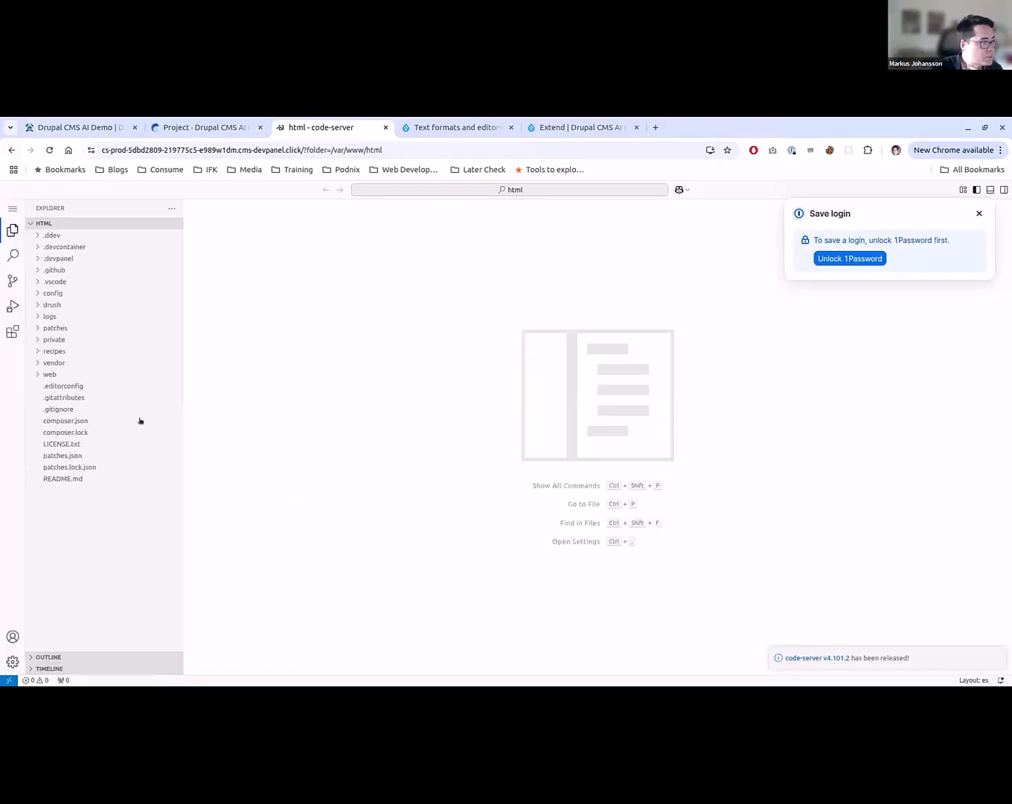
{"action": "left_click", "coordinate": [90, 422]}
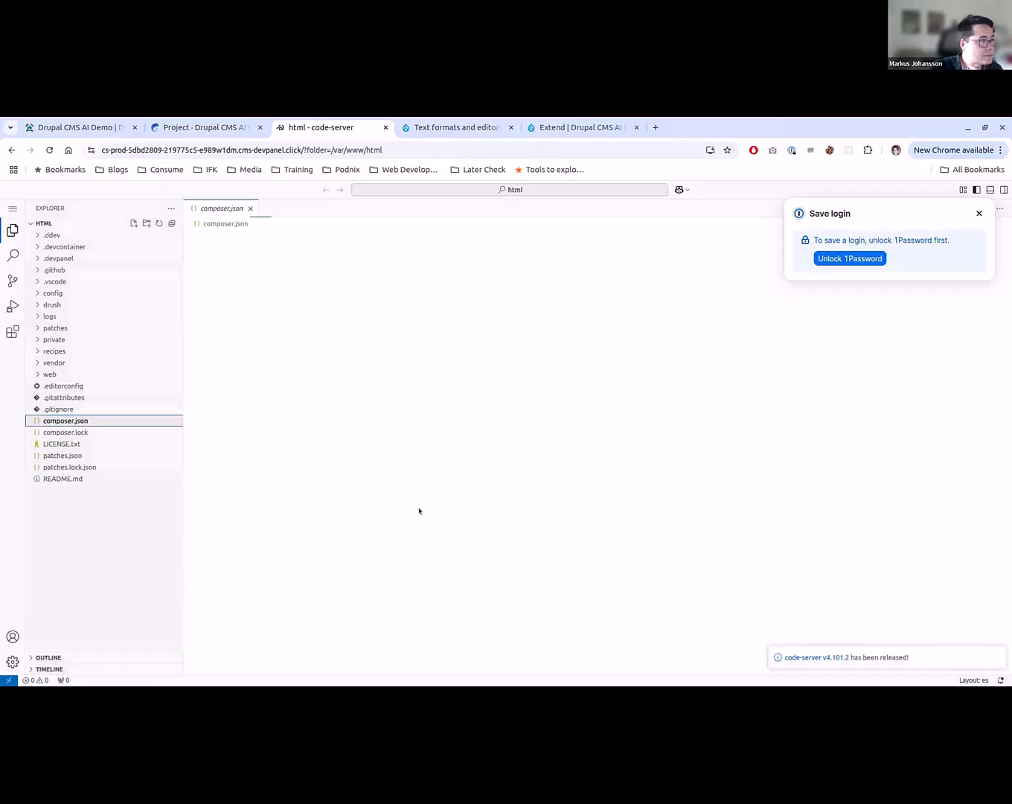
{"action": "left_click", "coordinate": [978, 214]}
- Look through composer.json and find the occurrences of "patche" to see how patches are configured
{"action": "scroll", "coordinate": [621, 471], "scroll_direction": "down", "scroll_amount": 5}
{"action": "scroll", "coordinate": [621, 471], "scroll_direction": "down", "scroll_amount": 20}
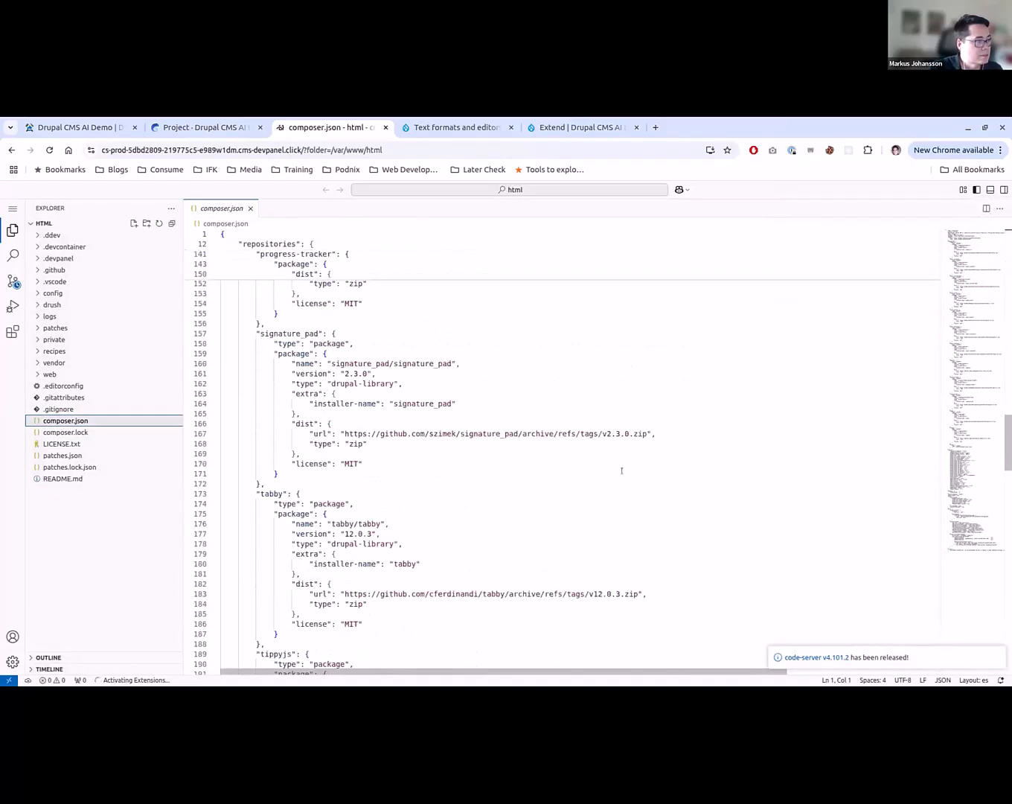
{"action": "left_click", "coordinate": [621, 470]}
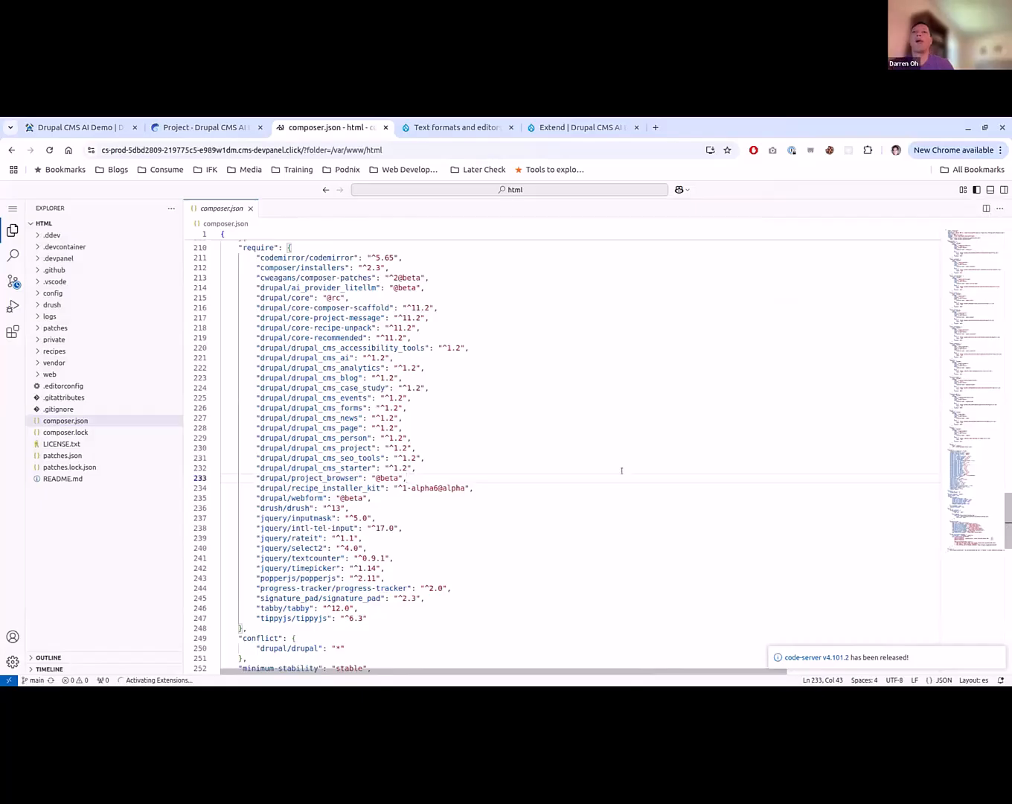
{"action": "key", "text": "ctrl+f"}
{"action": "type", "text": "patche"}
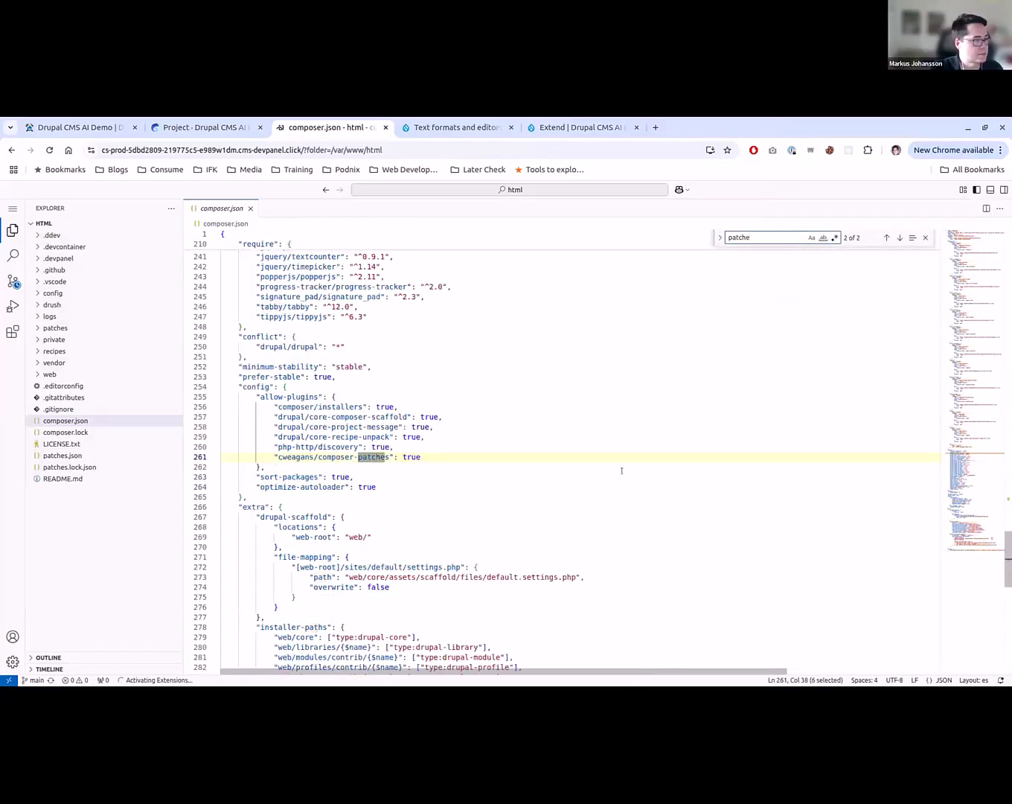
{"action": "key", "text": "Return"}
{"action": "key", "text": "Return"}
{"action": "key", "text": "Return"}
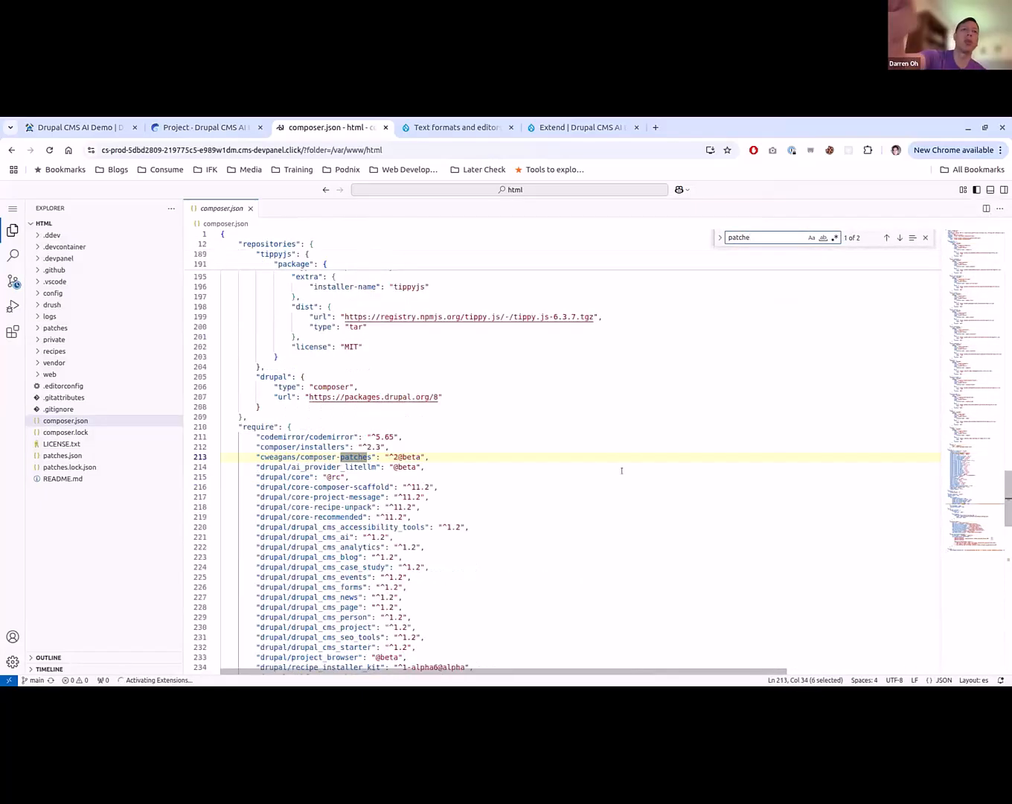
{"action": "key", "text": "Escape"}
{"action": "scroll", "coordinate": [621, 470], "scroll_direction": "down", "scroll_amount": 2}
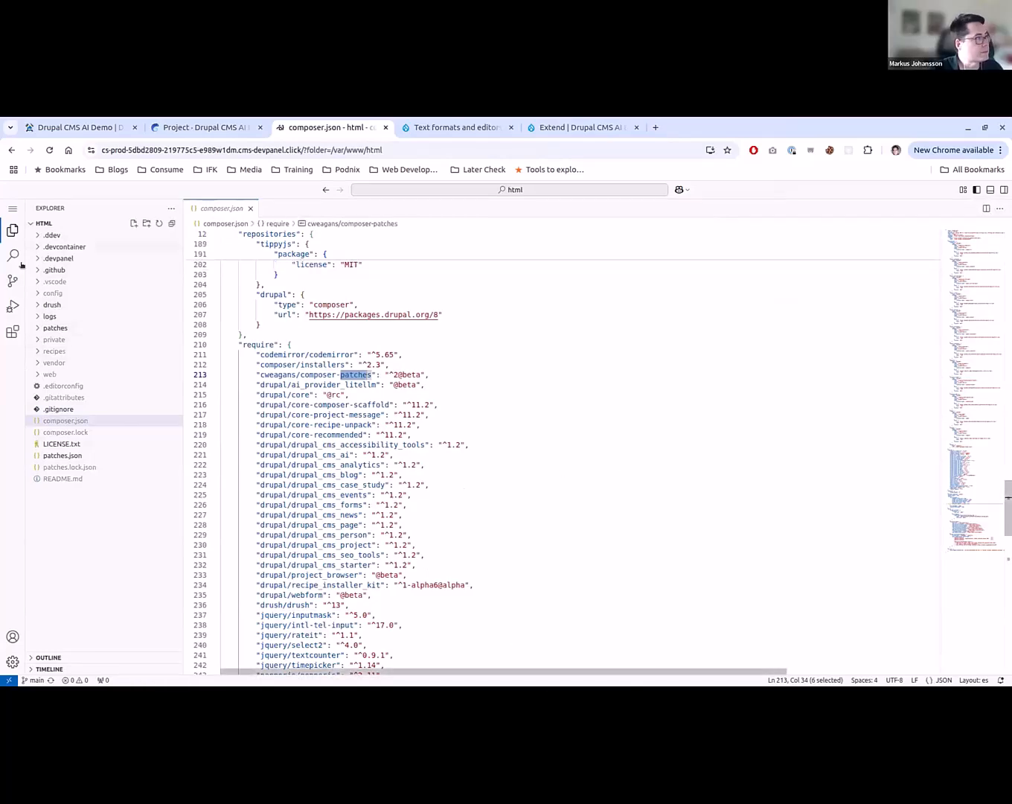
- Open patches.json and add a "drupal/field_validation" key below the drupal/core block inside "patches"
{"action": "left_click", "coordinate": [66, 455]}
{"action": "left_click", "coordinate": [341, 280]}
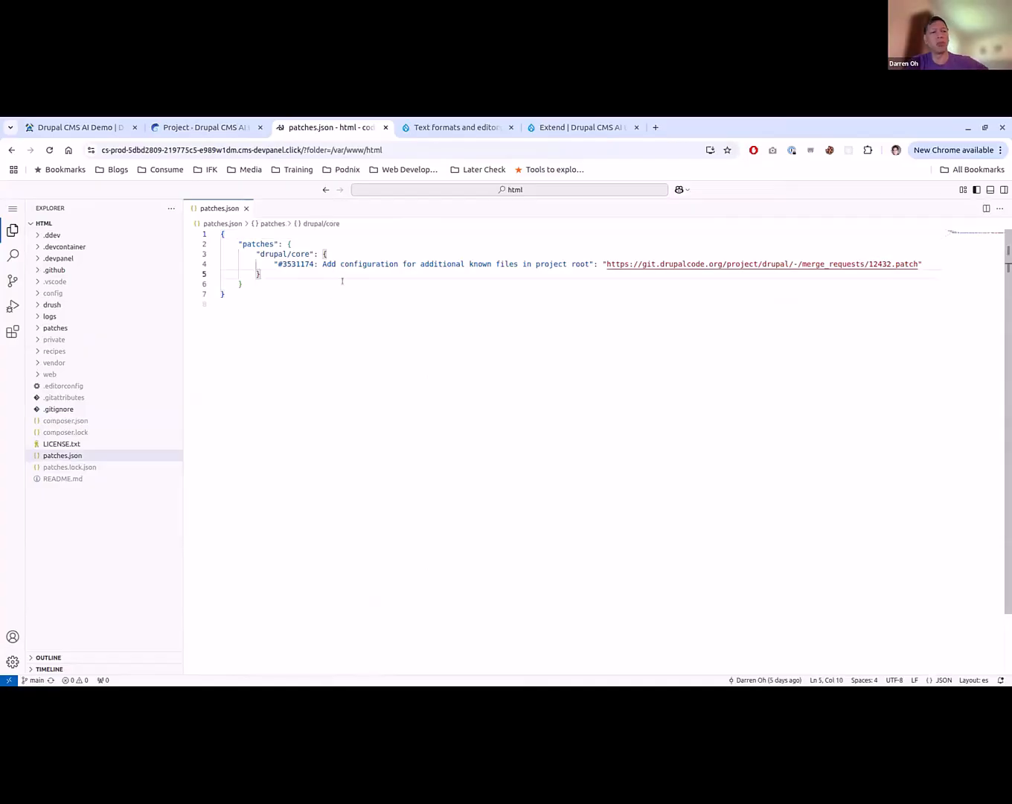
{"action": "key", "text": "Up"}
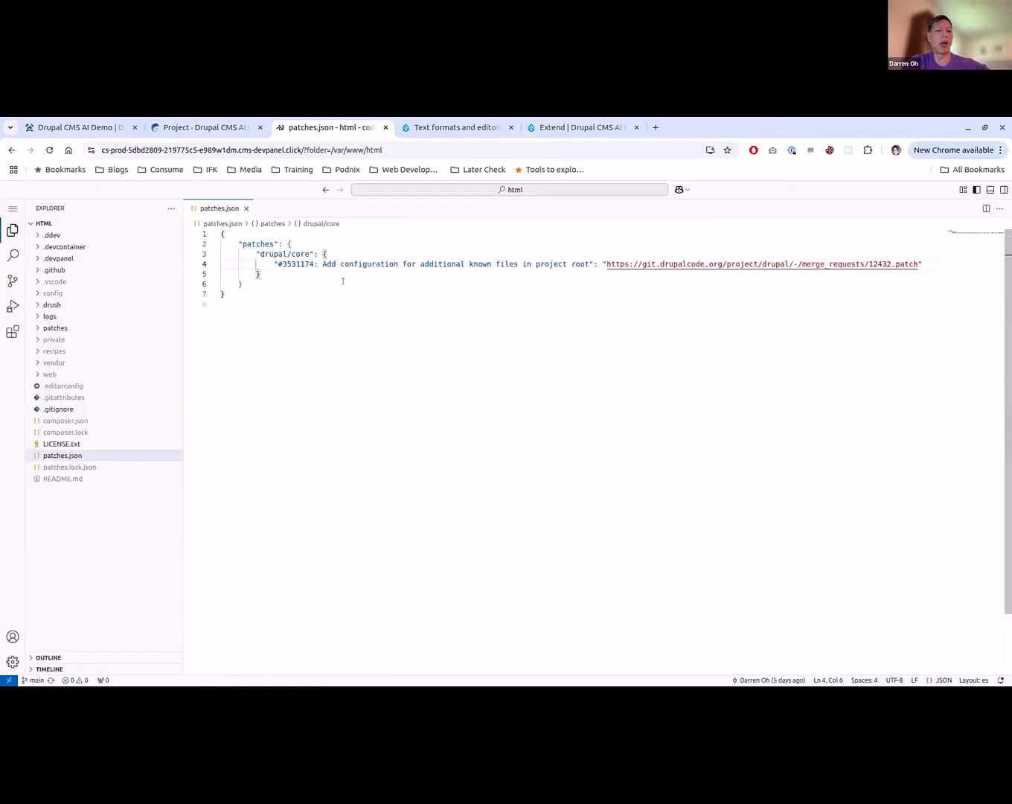
{"action": "key", "text": "Down"}
{"action": "key", "text": "End"}
{"action": "key", "text": "Return"}
{"action": "type", "text": "\"drua"}
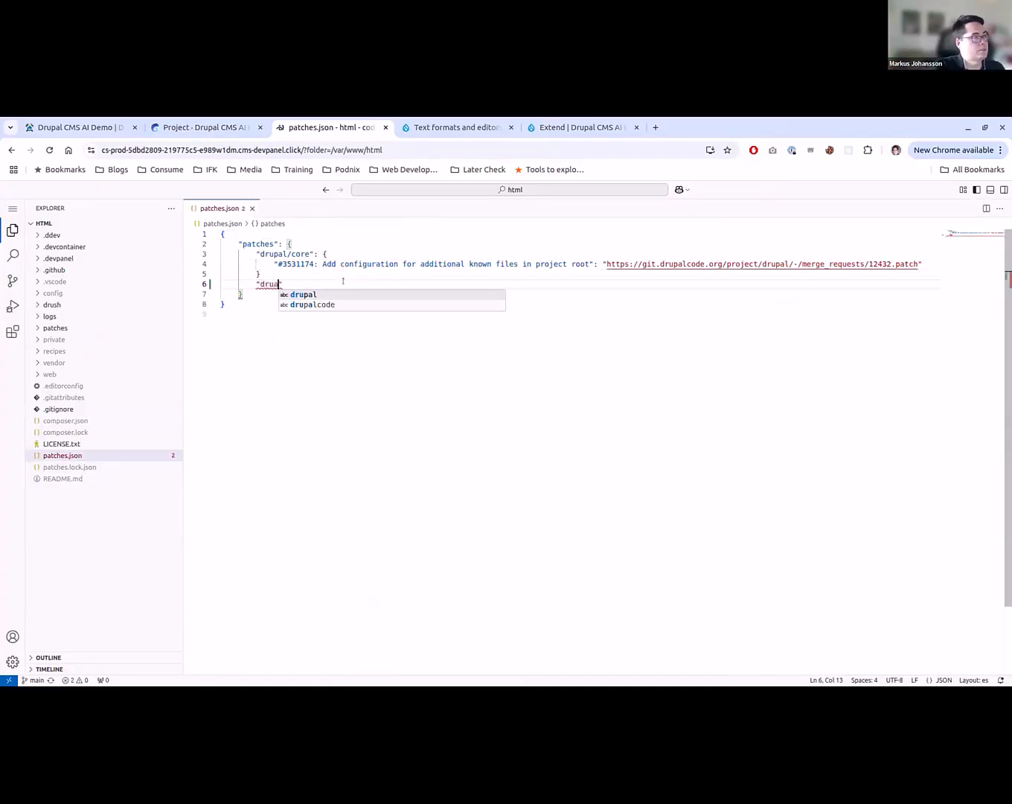
{"action": "key", "text": "BackSpace"}
{"action": "type", "text": "pa"}
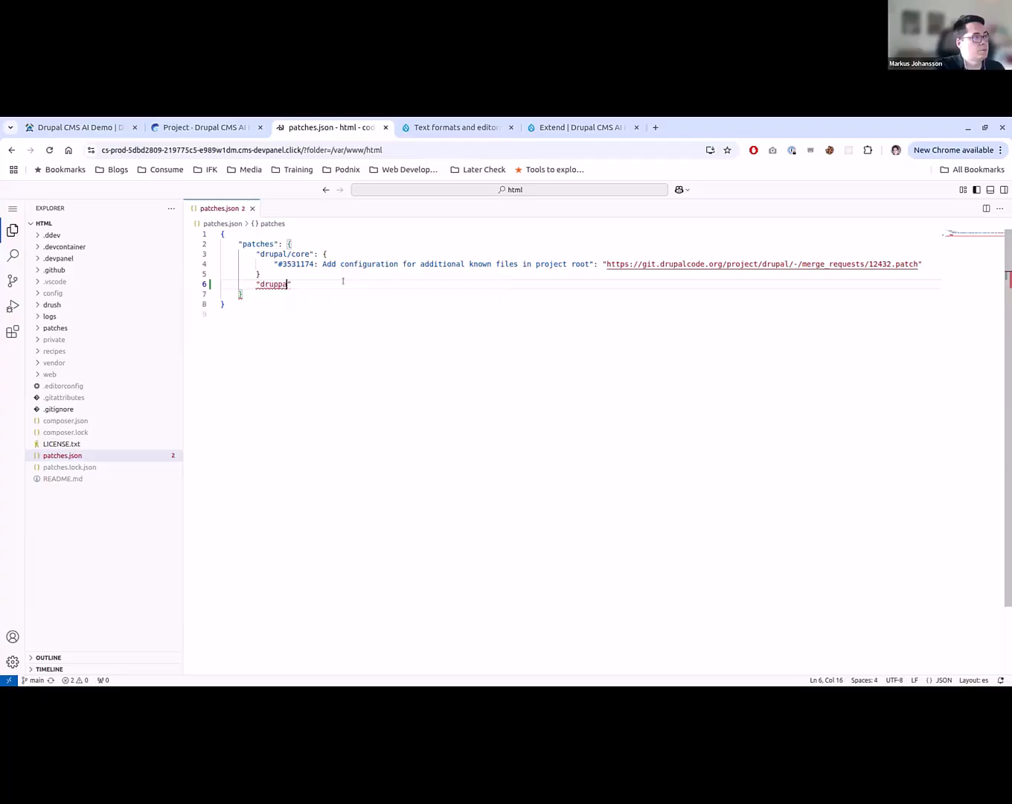
{"action": "type", "text": "l/field_vald"}
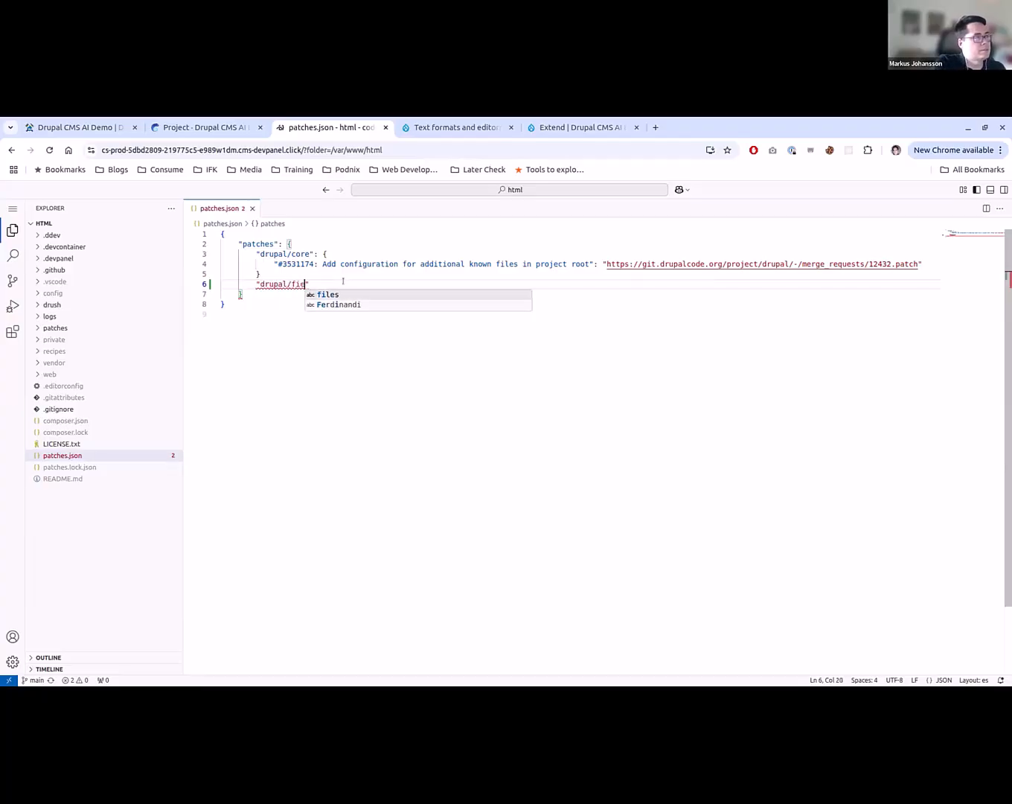
{"action": "type", "text": "iation"}
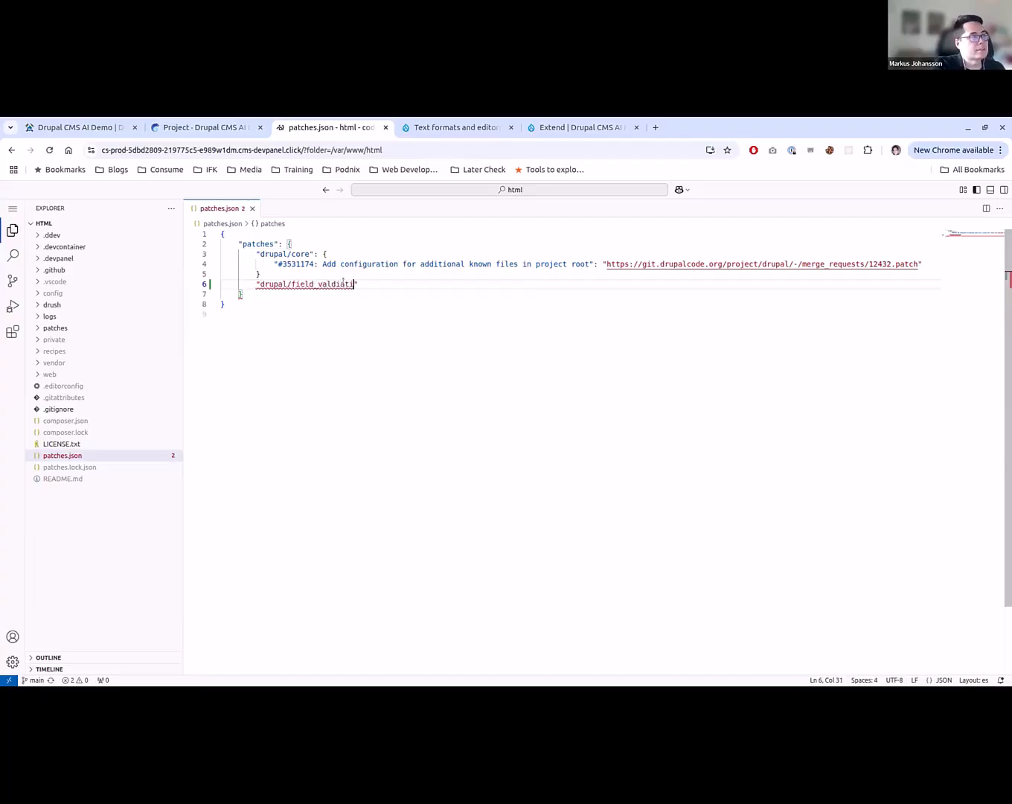
{"action": "left_click", "coordinate": [345, 284]}
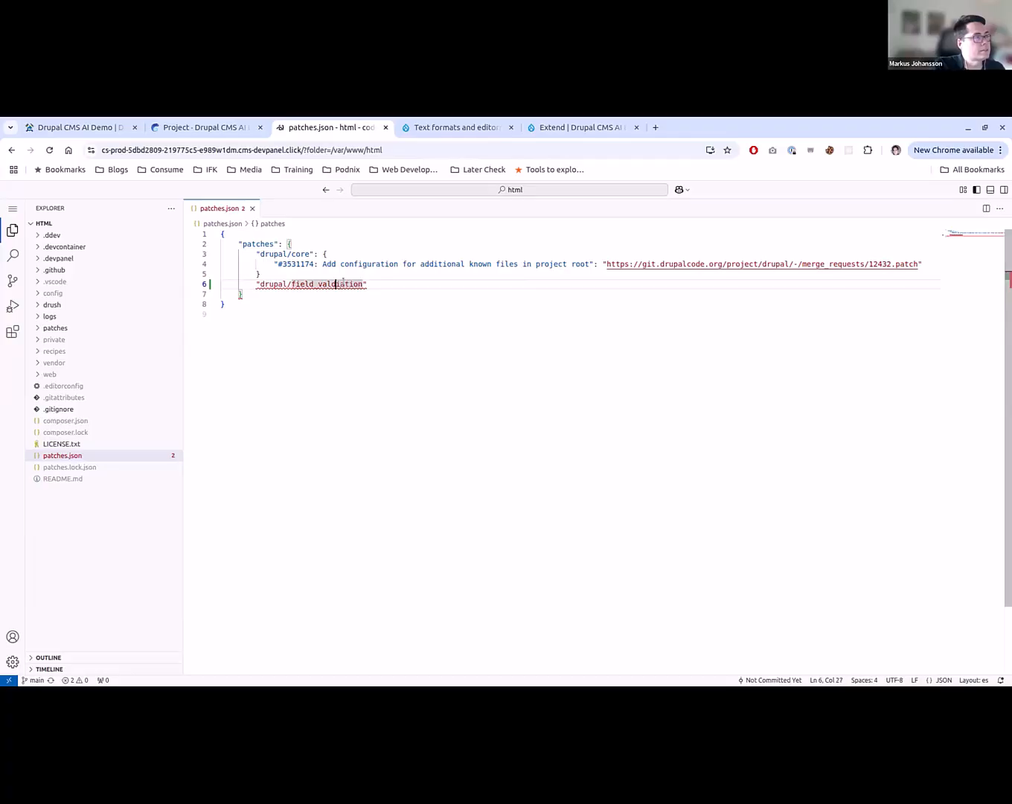
{"action": "key", "text": "BackSpace"}
{"action": "key", "text": "Right"}
{"action": "type", "text": "d"}
{"action": "key", "text": "End"}
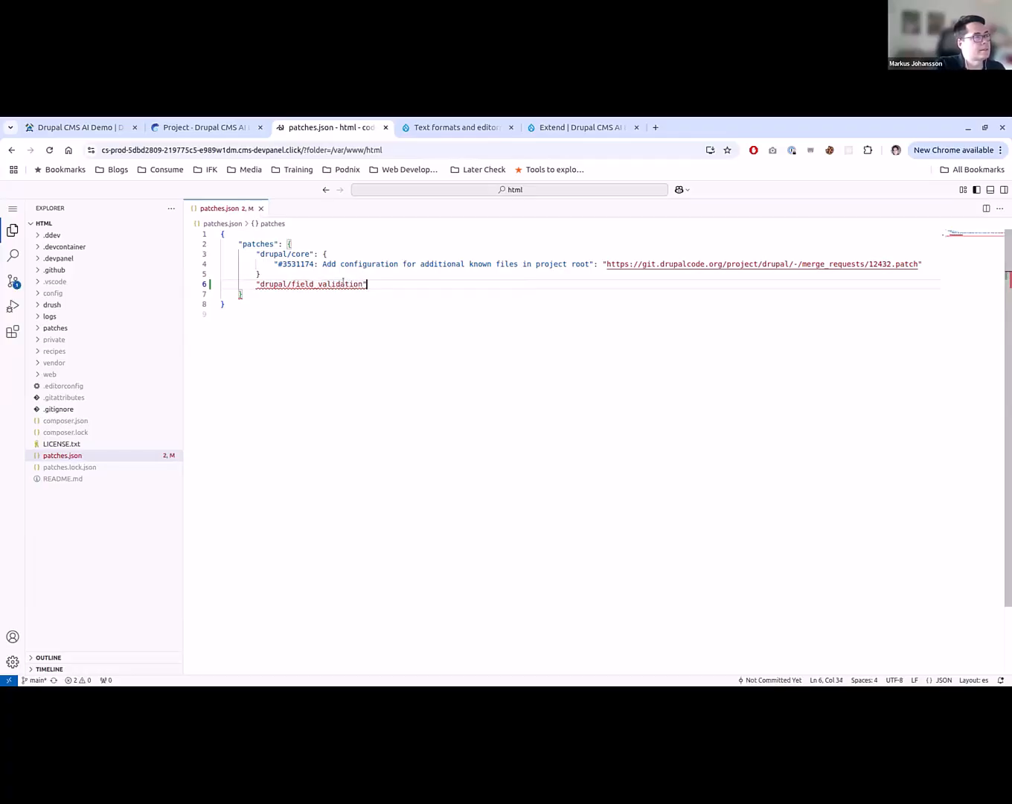
- Give the "drupal/field_validation" key an empty object and add a comma after the drupal/core block
{"action": "type", "text": ": "}
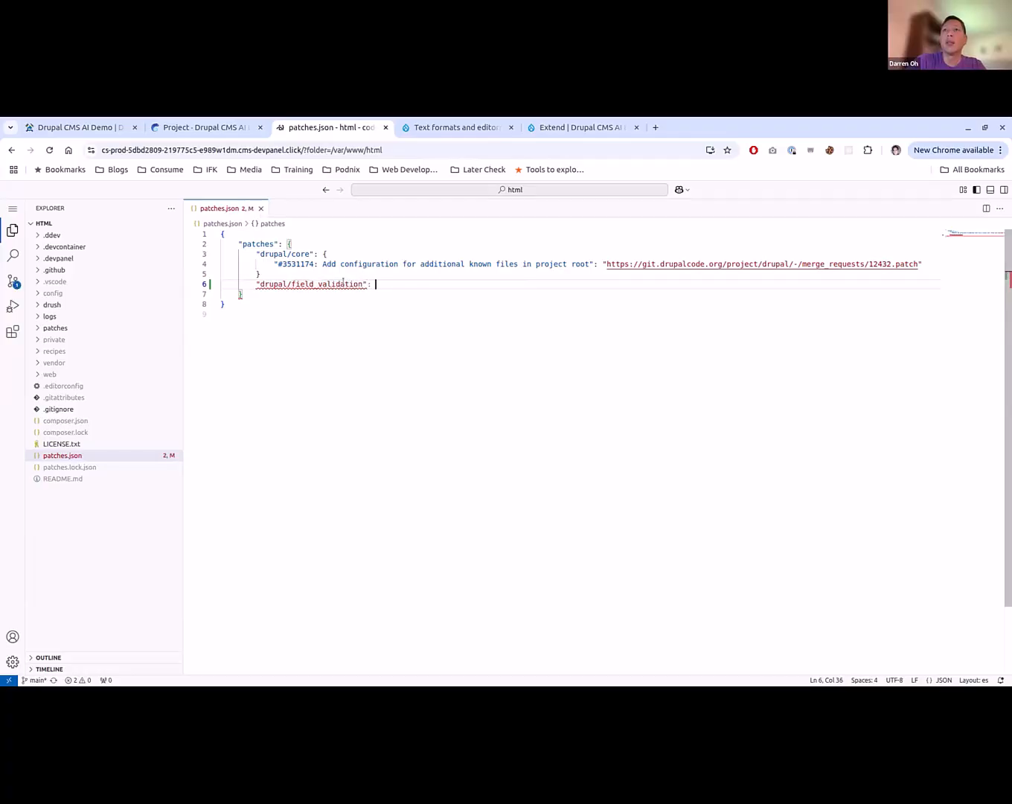
{"action": "type", "text": "{"}
{"action": "key", "text": "Return"}
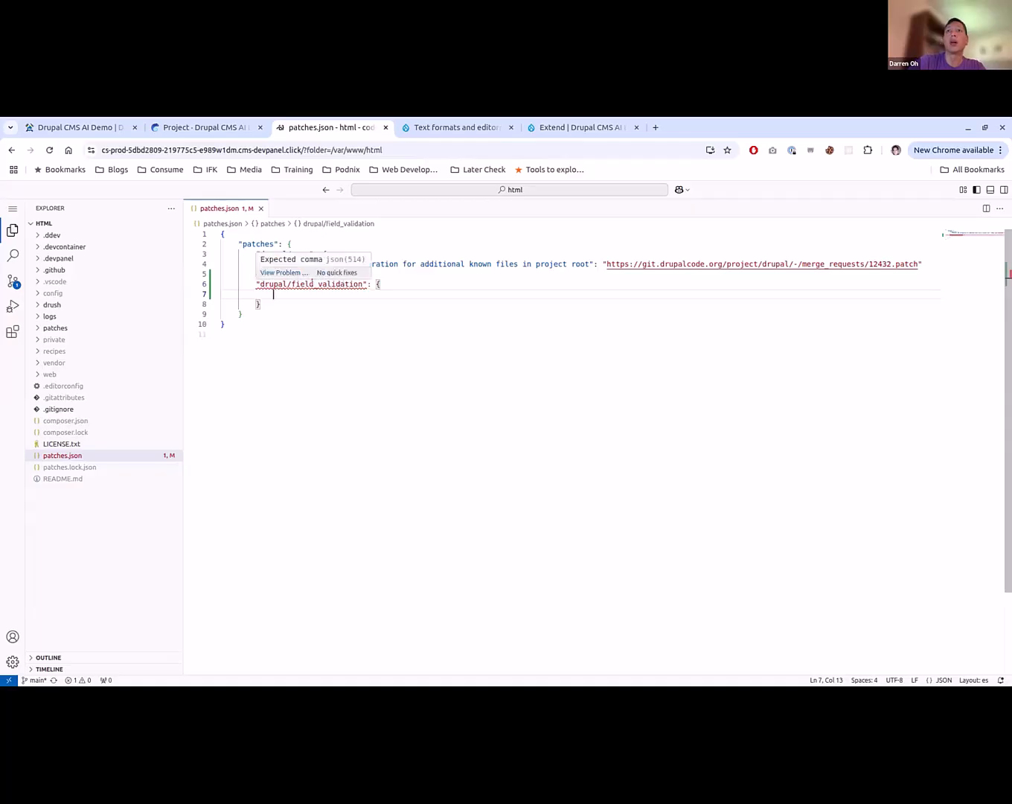
{"action": "left_click", "coordinate": [264, 274]}
{"action": "type", "text": ","}
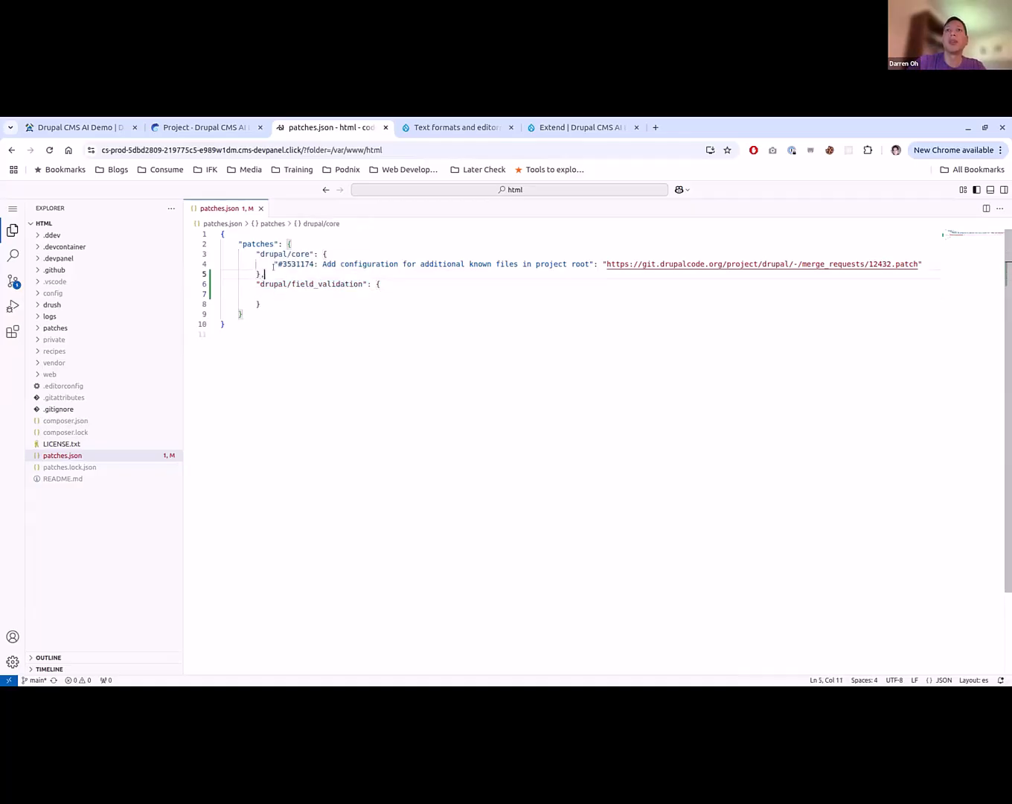
- Enter the issue number "#3524477" as a quoted key inside the drupal/field_validation block
{"action": "key", "text": "Down"}
{"action": "key", "text": "Down"}
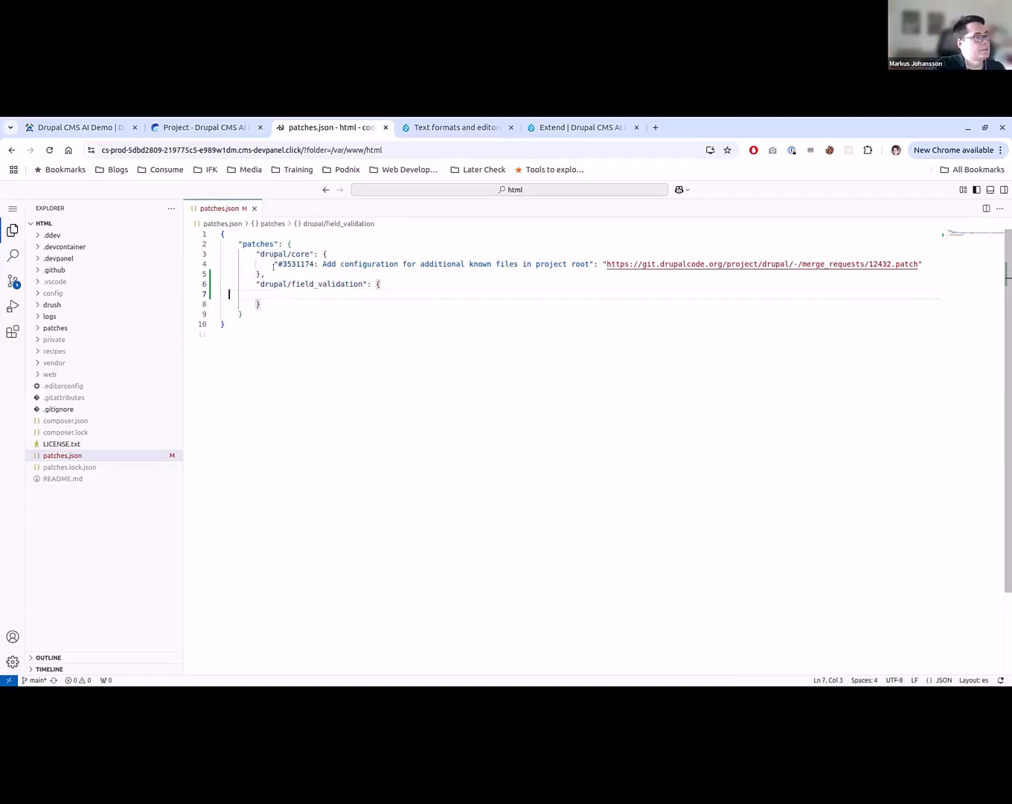
{"action": "key", "text": "Tab"}
{"action": "key", "text": "Tab"}
{"action": "key", "text": "Tab"}
{"action": "type", "text": "#"}
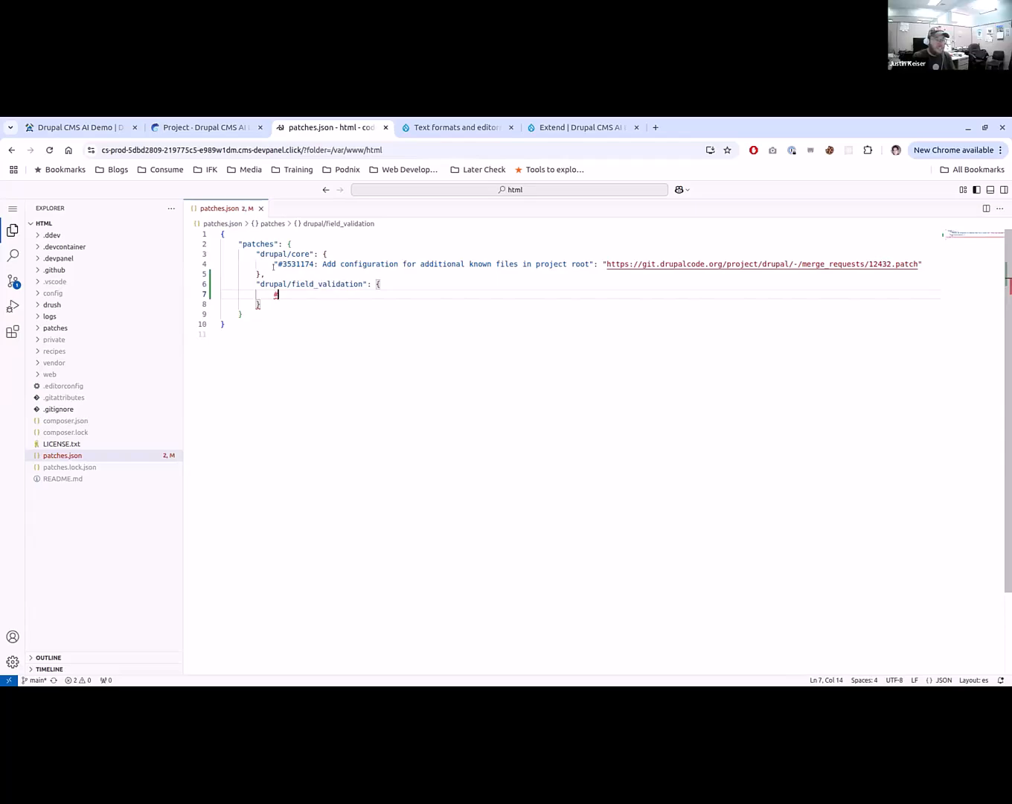
{"action": "key", "text": "BackSpace"}
{"action": "type", "text": "\"#"}
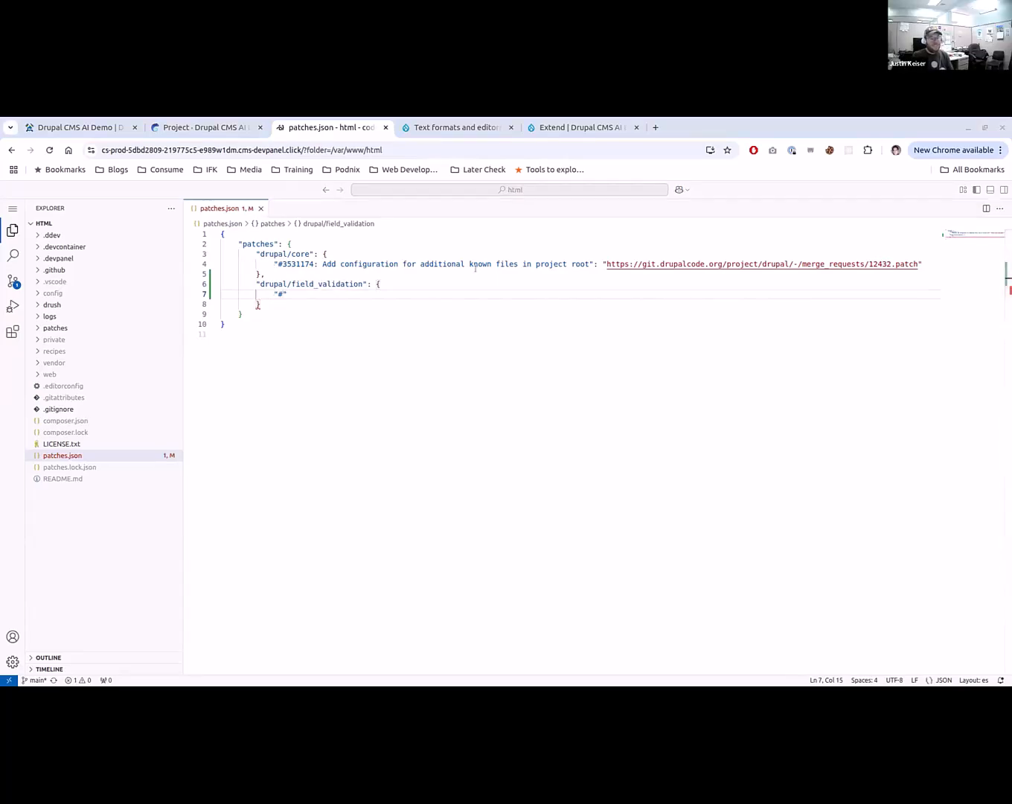
{"action": "type", "text": "3524477\""}
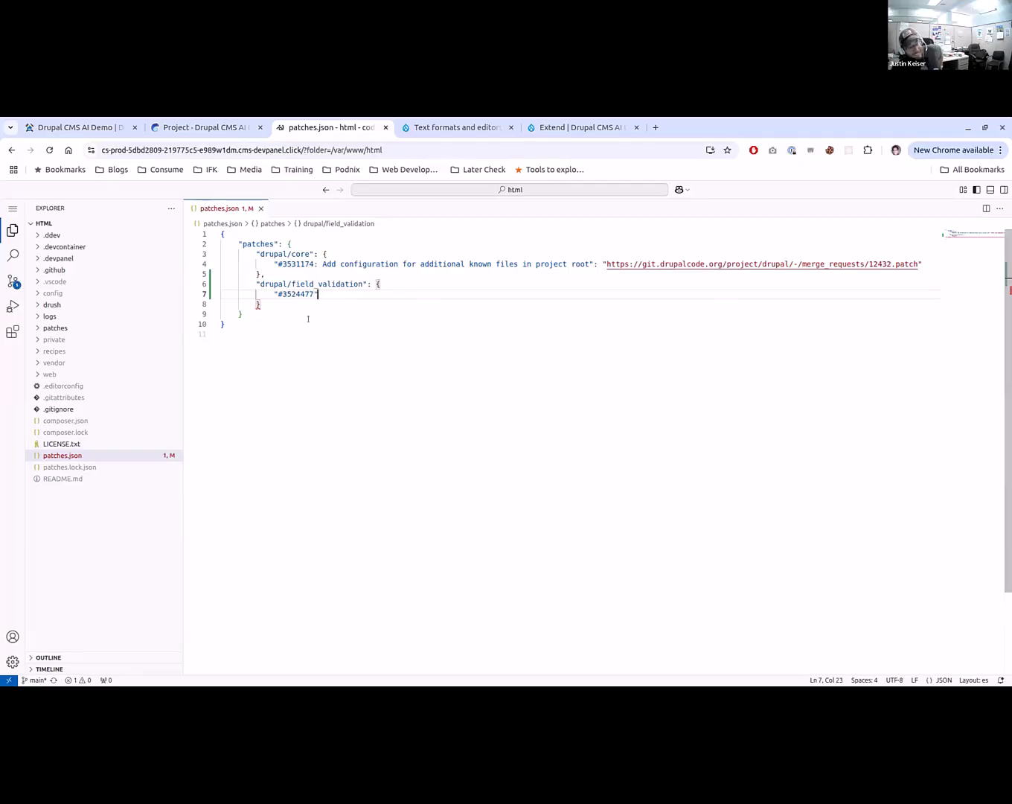
{"action": "type", "text": ":"}
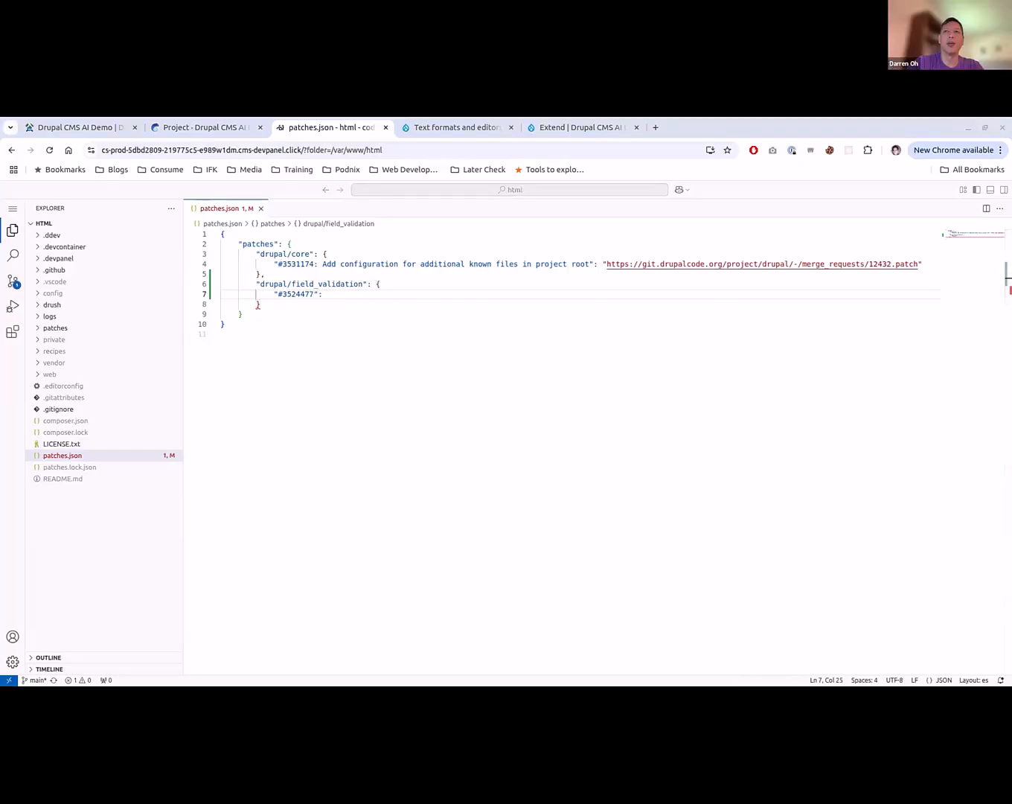
{"action": "type", "text": "Breaking errors in D11.2 or D11.x"}
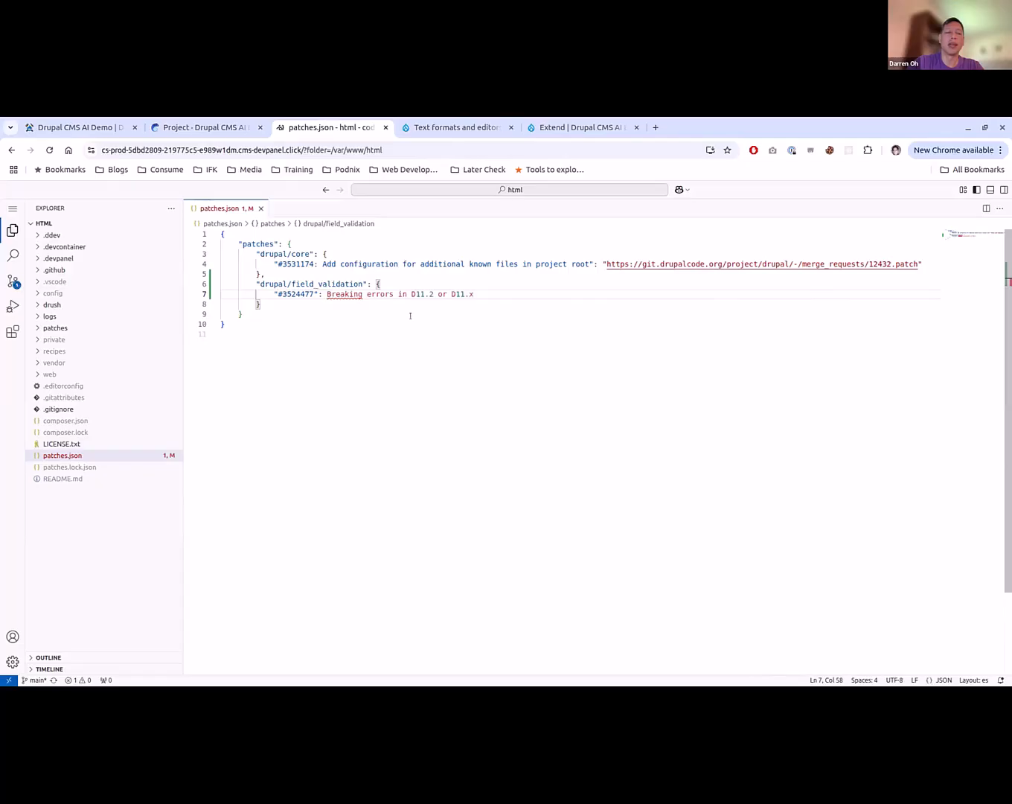
{"action": "key", "text": "ctrl+z"}
{"action": "key", "text": "ctrl+z"}
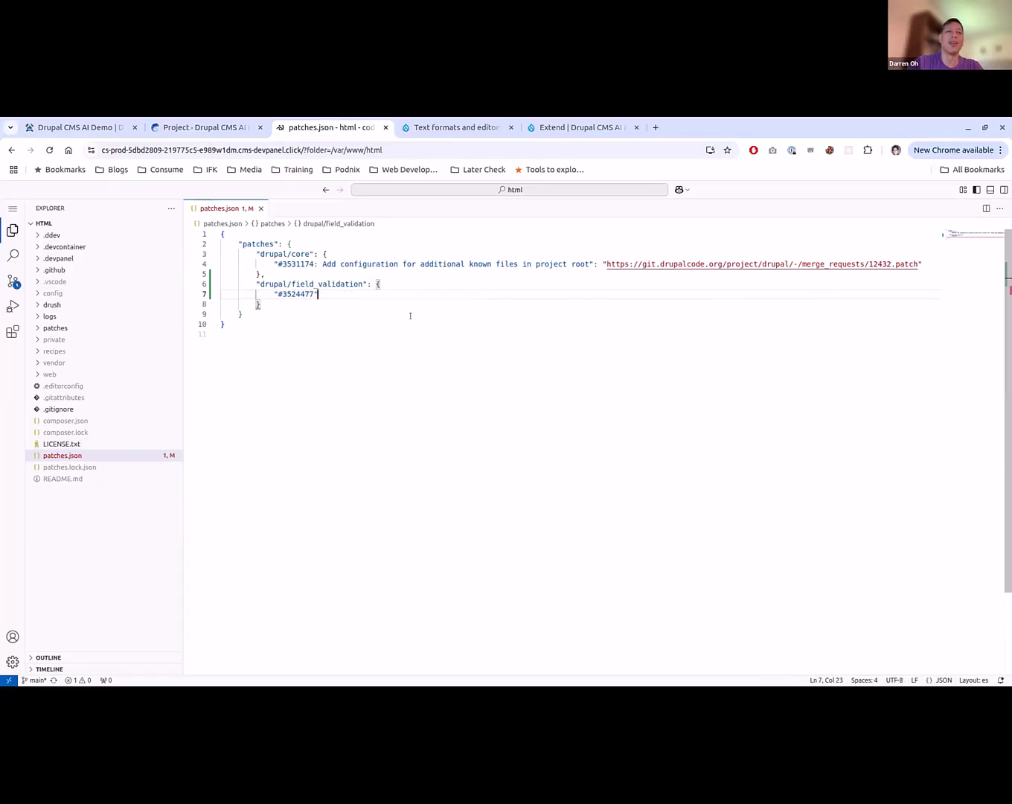
{"action": "type", "text": "\""}
{"action": "type", "text": "Breaking errors in D11.2 or D11.x"}
{"action": "type", "text": "\":"}
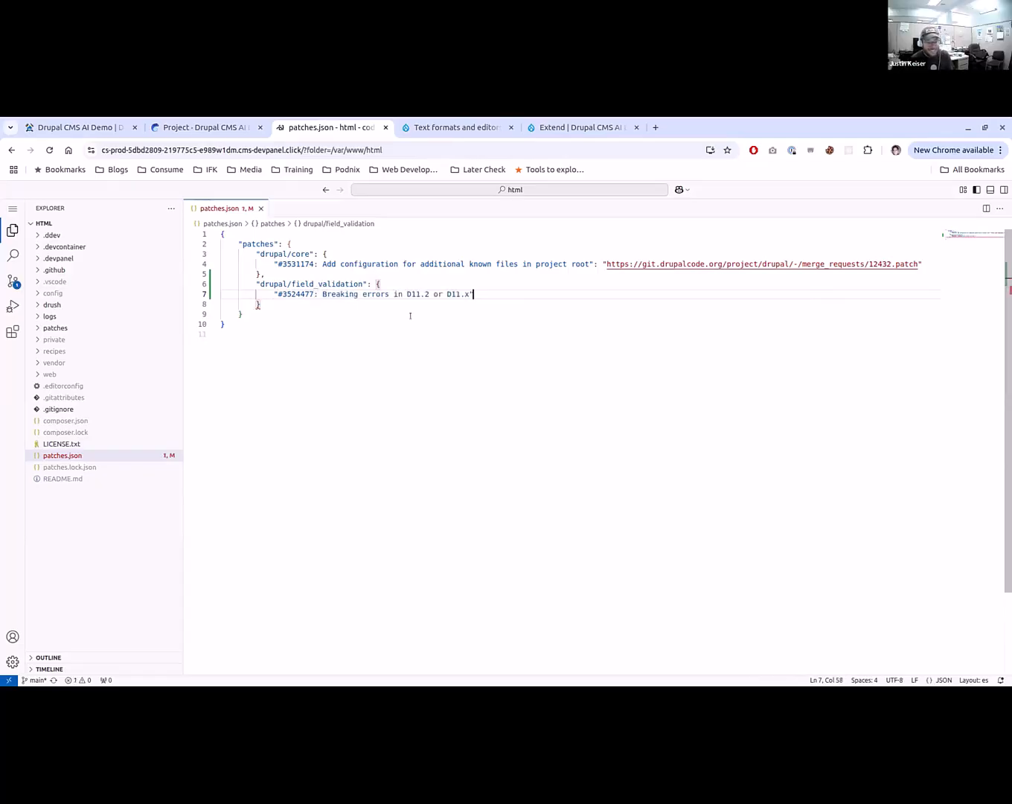
{"action": "type", "text": " \""}
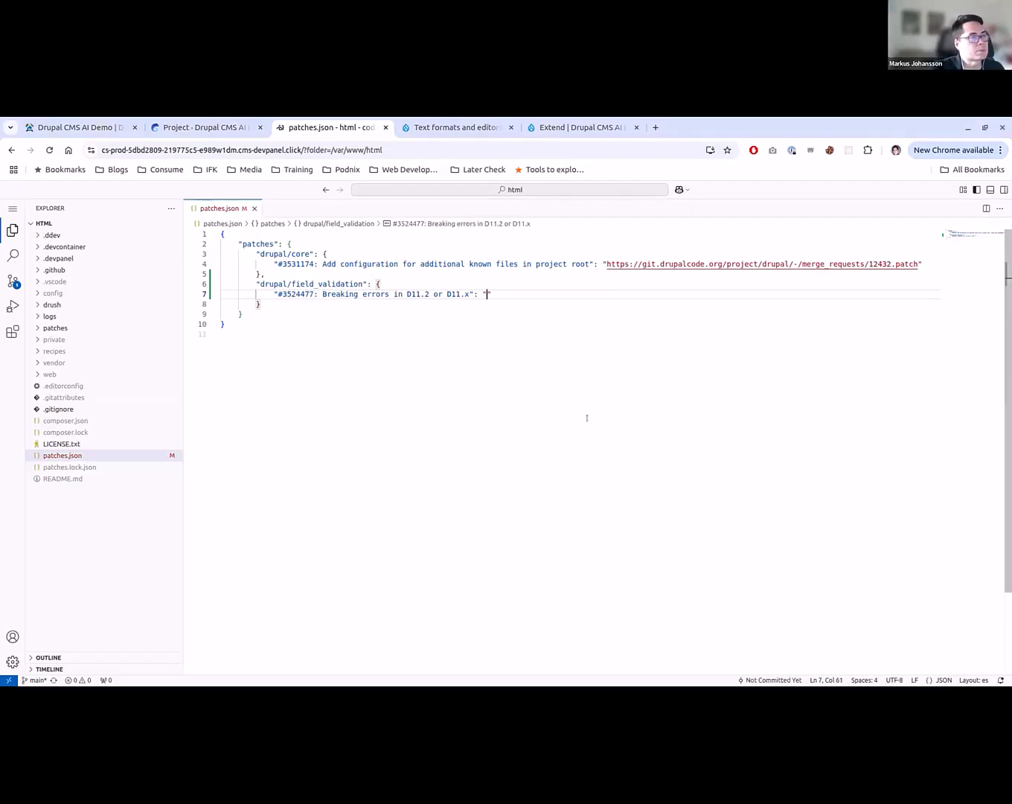
{"action": "type", "text": "https://www.drupal.org/files/issues/2025-06-17/field_validation-issue-3524477-mr-15.patch"}
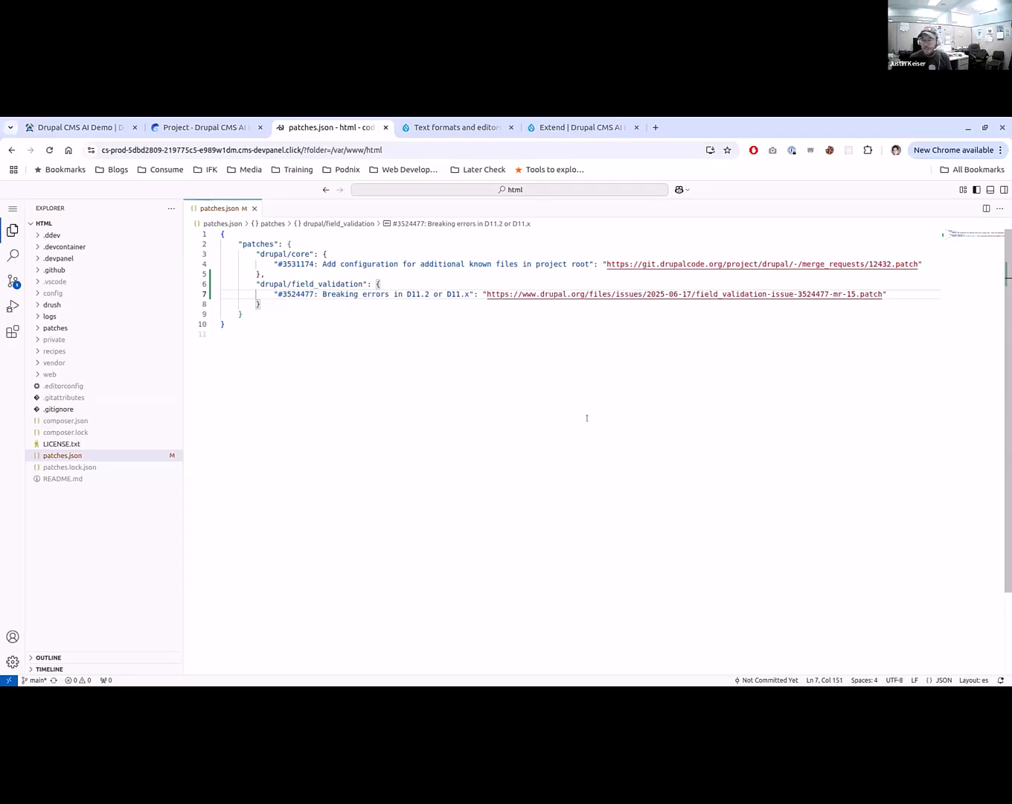
- Open a new terminal and run composer require 'drupal/field_validation:^3.0@beta'
{"action": "left_click", "coordinate": [13, 208]}
{"action": "mouse_move", "coordinate": [77, 289]}
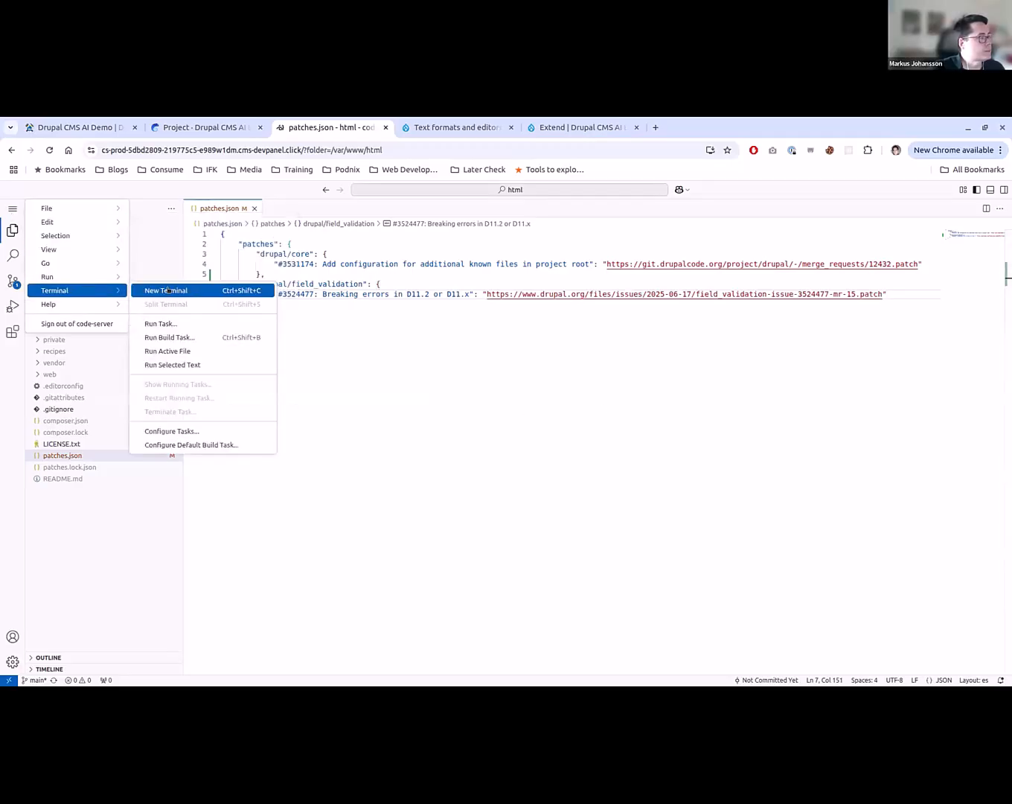
{"action": "left_click", "coordinate": [169, 289]}
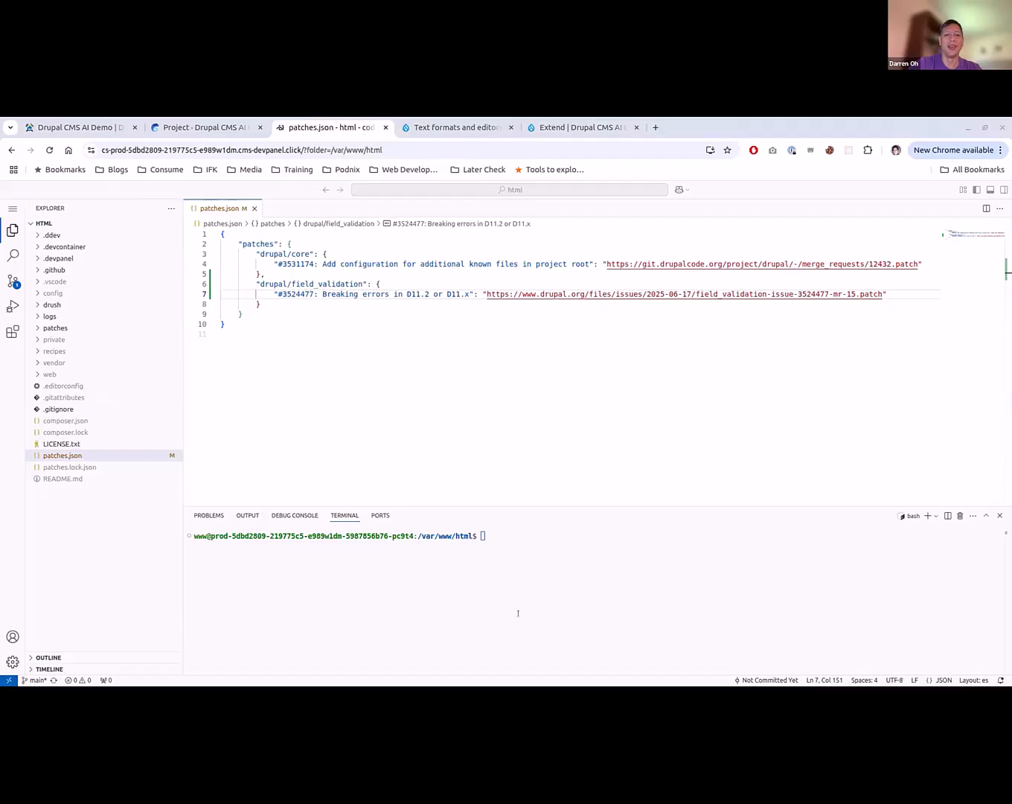
{"action": "left_click", "coordinate": [670, 538]}
{"action": "key", "text": "ctrl+v"}
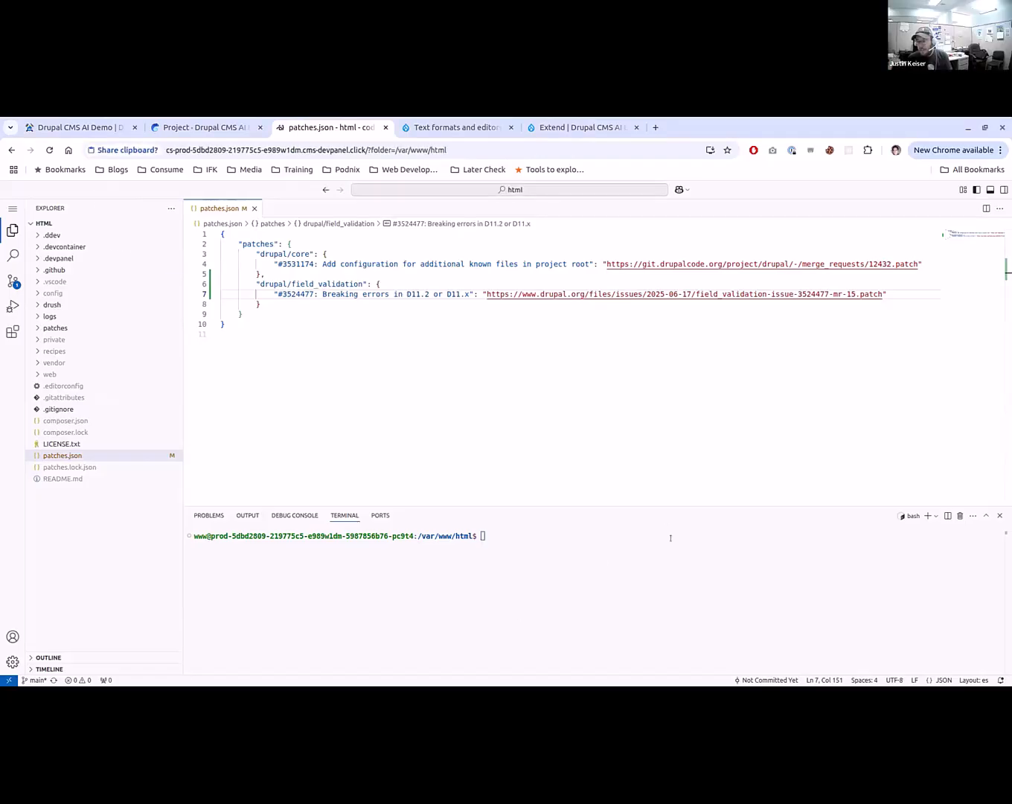
{"action": "left_click", "coordinate": [216, 270]}
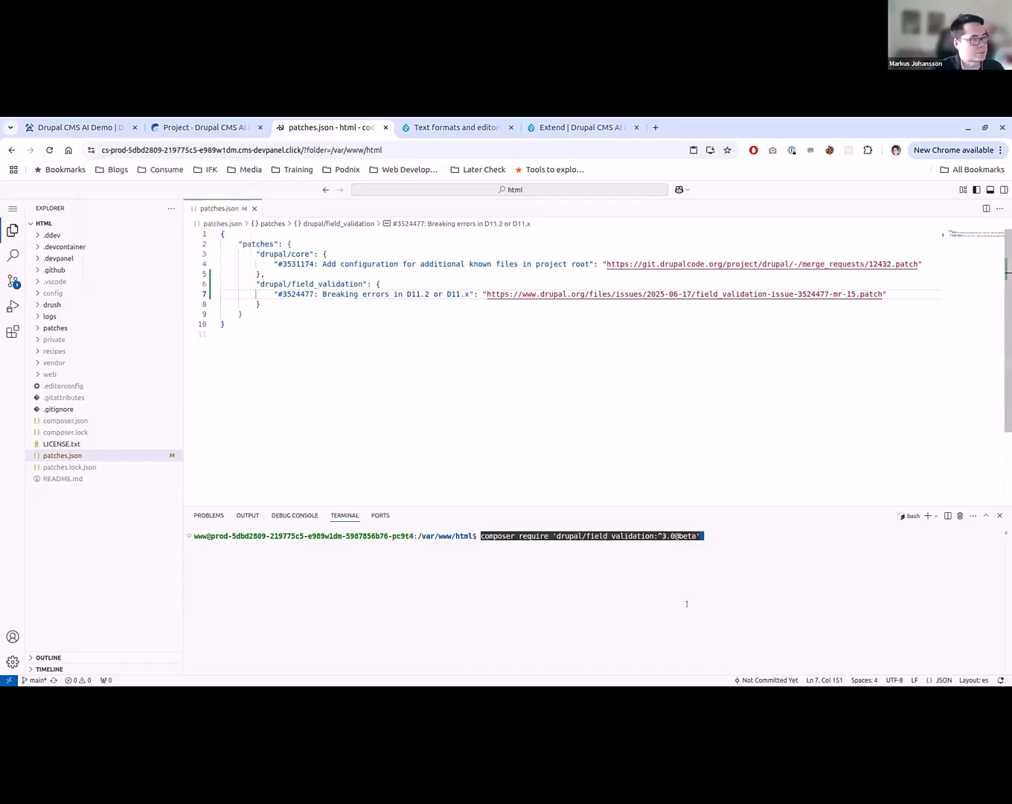
{"action": "key", "text": "Return"}
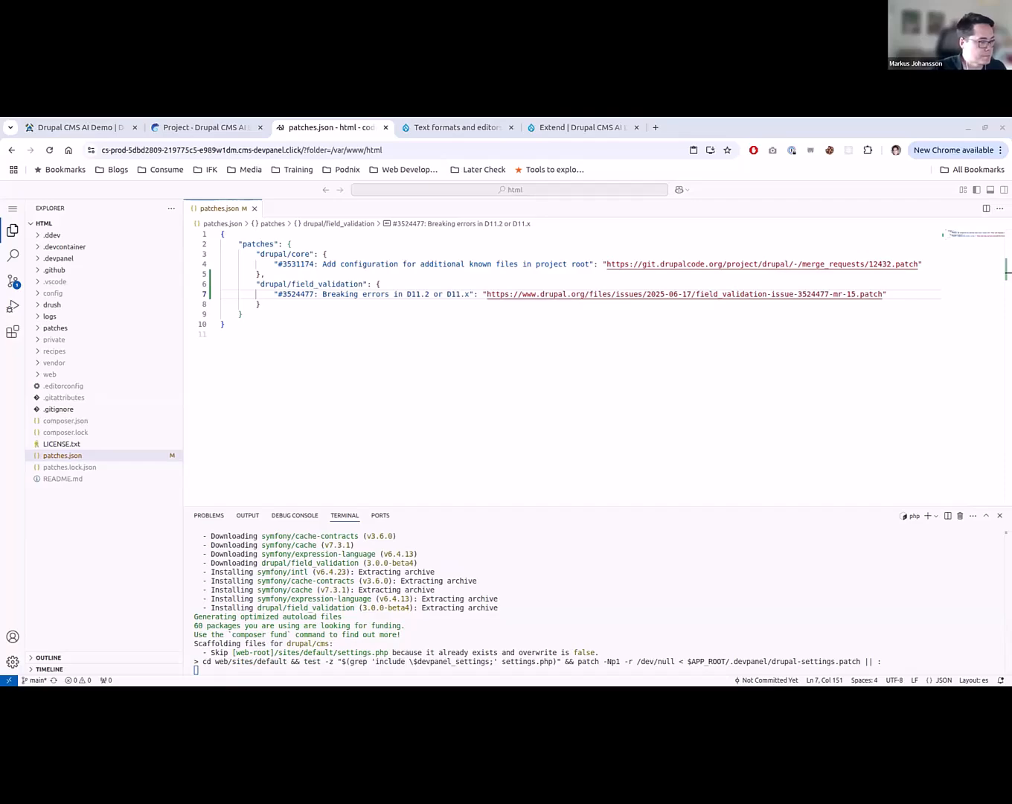
- Run composer require 'drupal/token:^1.15' in the terminal
{"action": "left_click", "coordinate": [498, 626]}
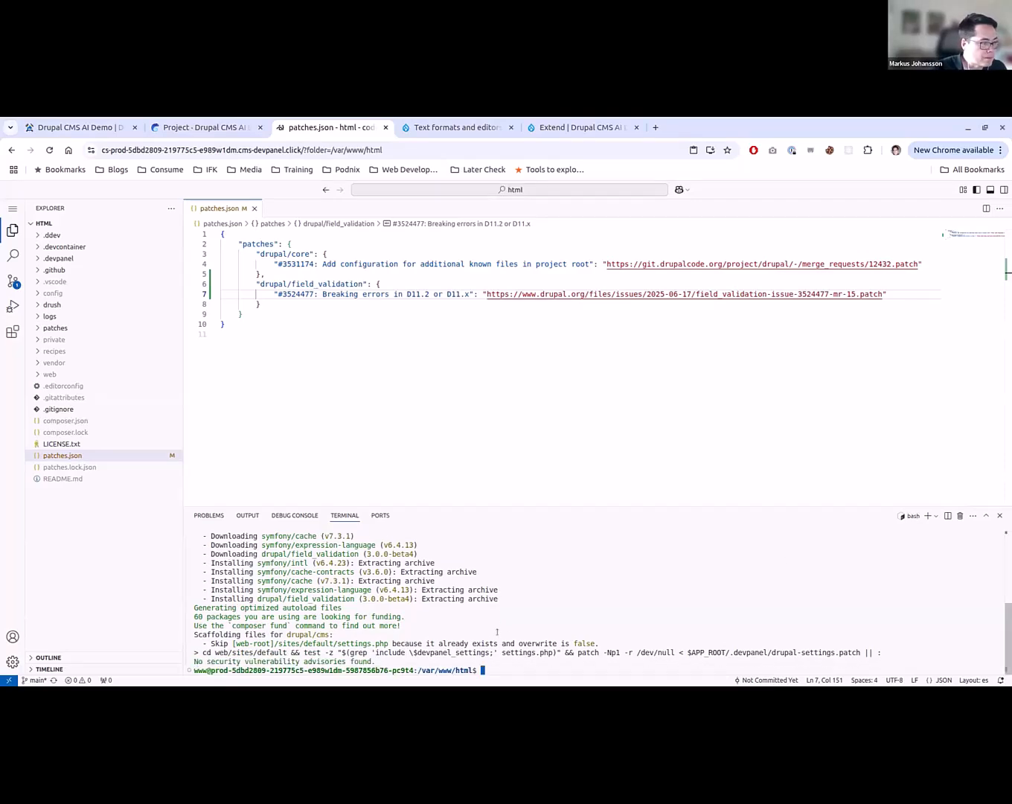
{"action": "key", "text": "ctrl+v"}
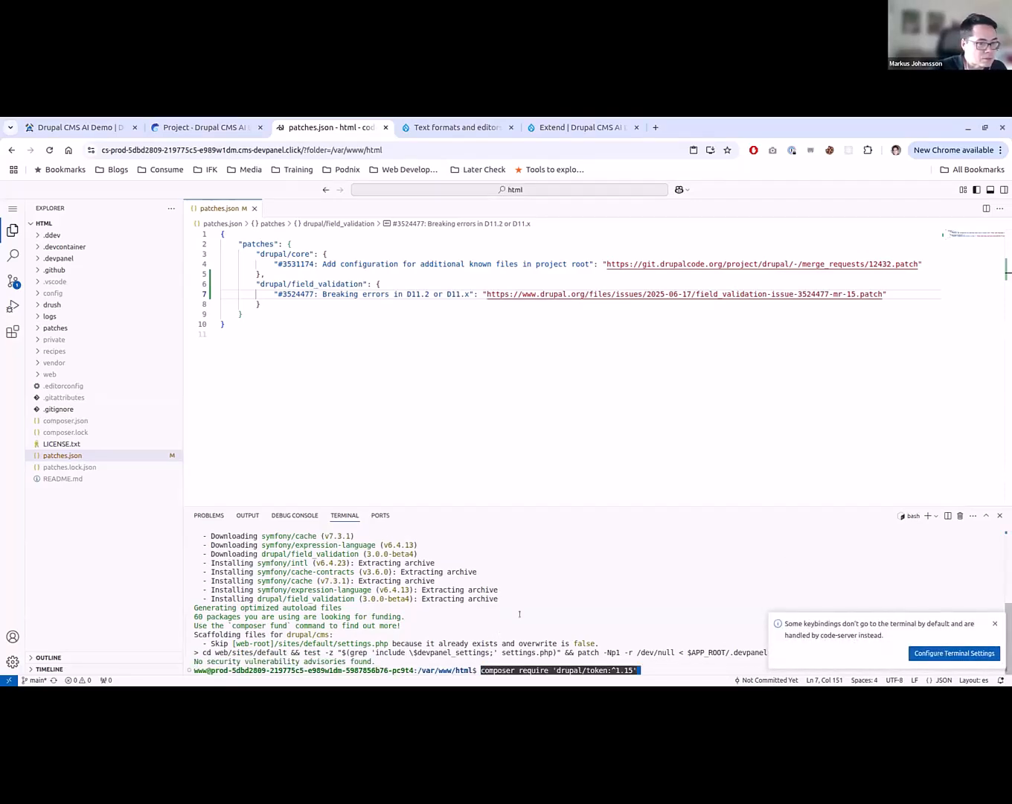
{"action": "key", "text": "Return"}
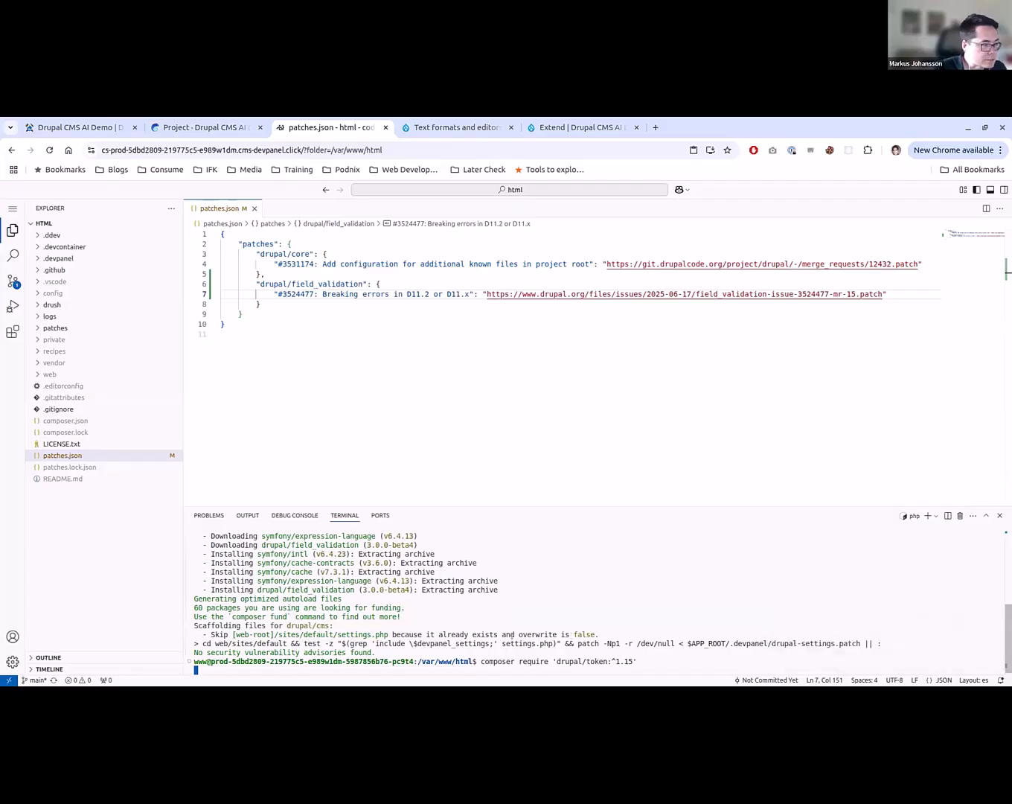
{"action": "scroll", "coordinate": [512, 634], "scroll_direction": "up", "scroll_amount": 5}
{"action": "scroll", "coordinate": [512, 635], "scroll_direction": "down", "scroll_amount": 5}
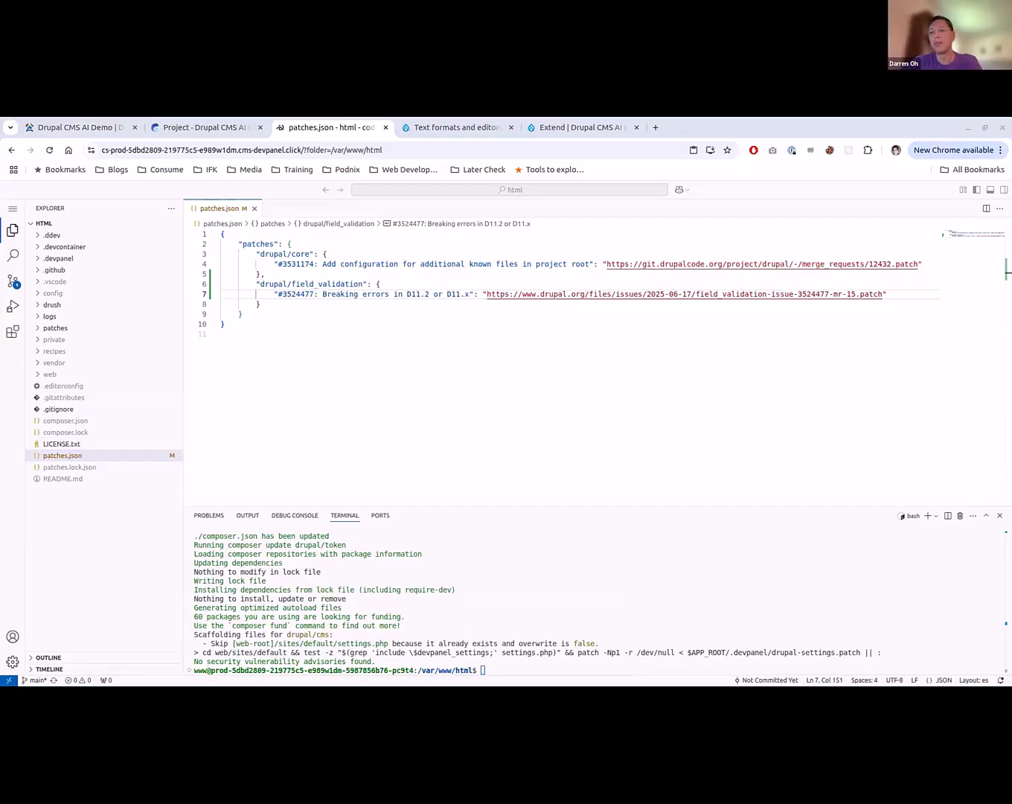
- Review the terminal output and run composer prl to recreate the patches lock file
{"action": "scroll", "coordinate": [595, 602], "scroll_direction": "up", "scroll_amount": 6}
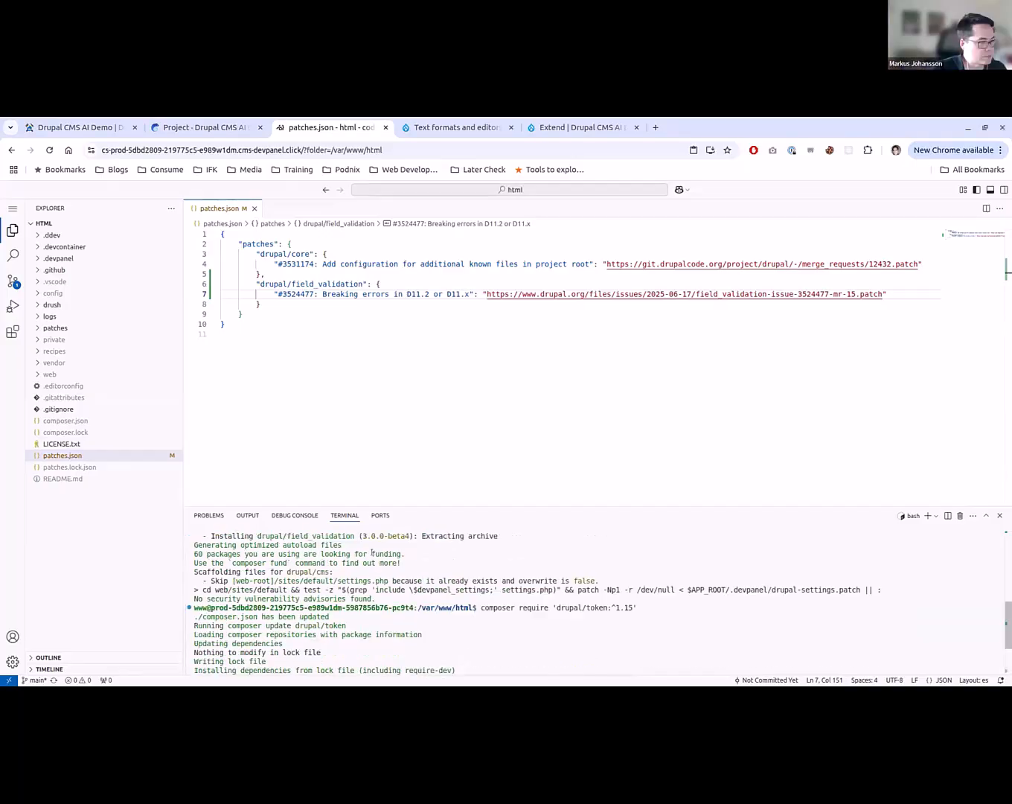
{"action": "scroll", "coordinate": [354, 630], "scroll_direction": "down", "scroll_amount": 1}
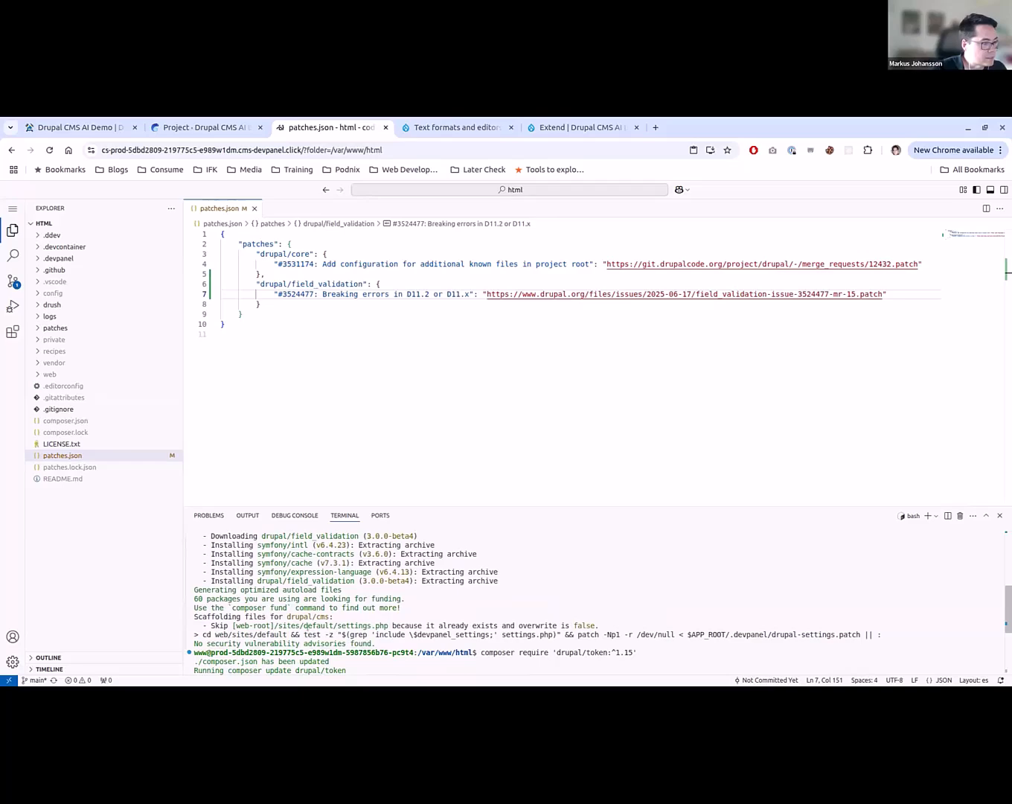
{"action": "scroll", "coordinate": [523, 627], "scroll_direction": "down", "scroll_amount": 5}
{"action": "type", "text": "c"}
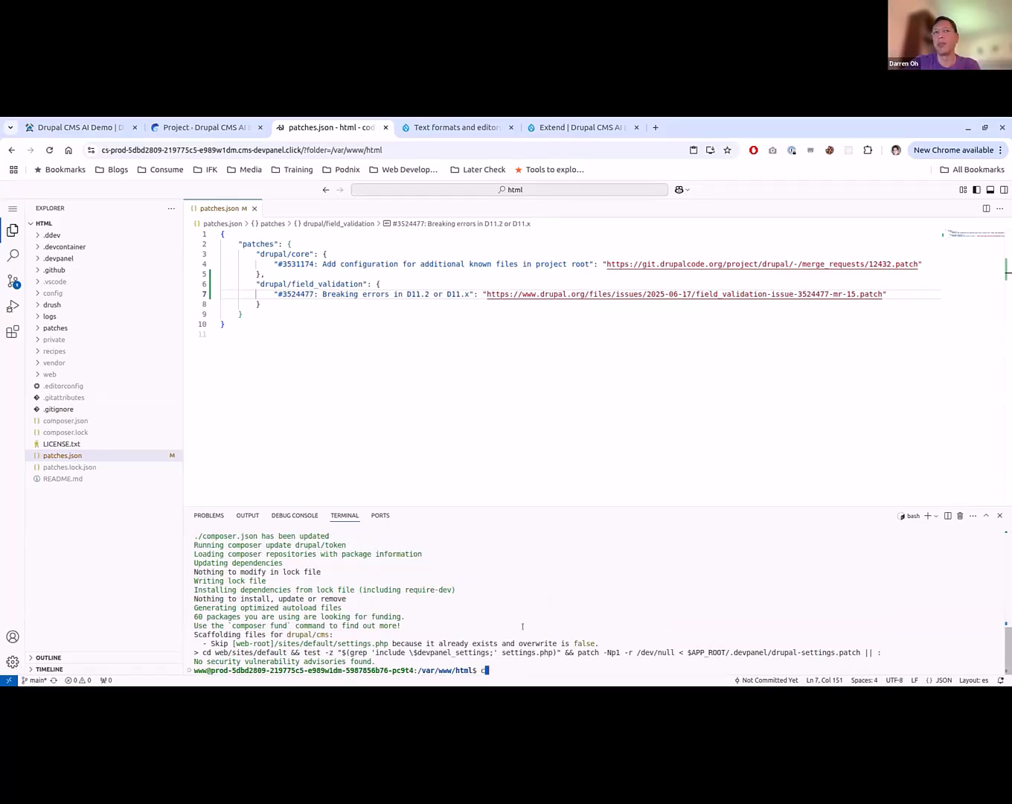
{"action": "type", "text": "omposer prl"}
{"action": "key", "text": "Return"}
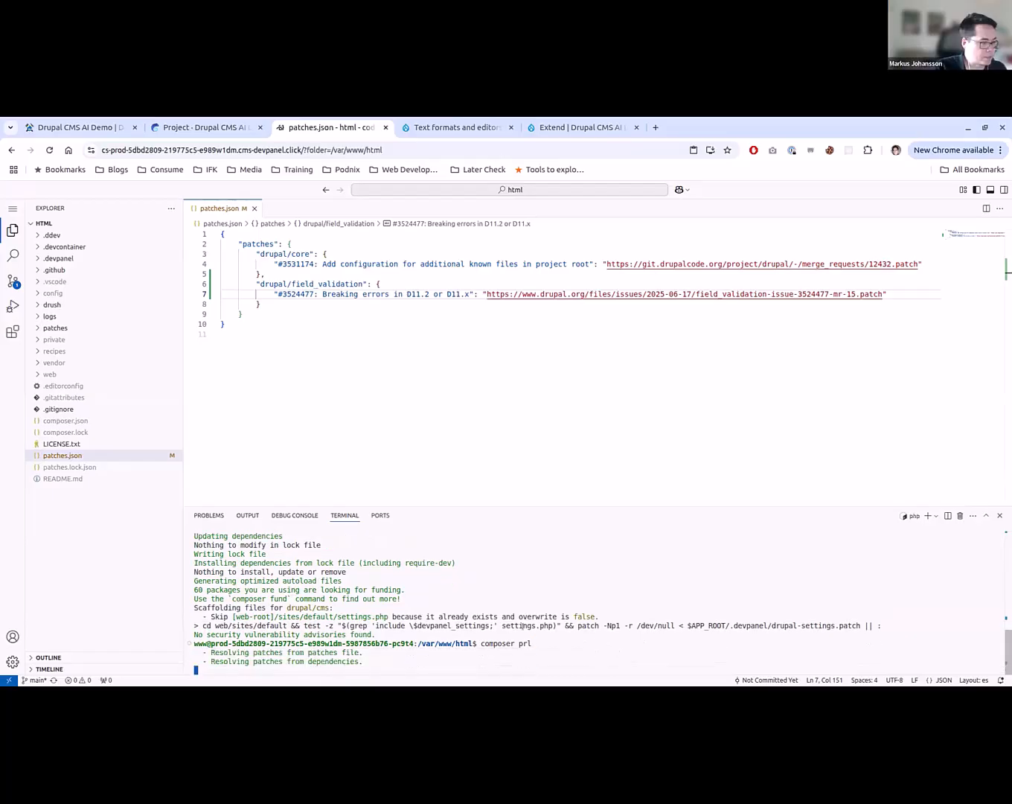
- Rerun the earlier composer require 'drupal/field_validation:^3.0@beta' command from the terminal history
{"action": "key", "text": "Up"}
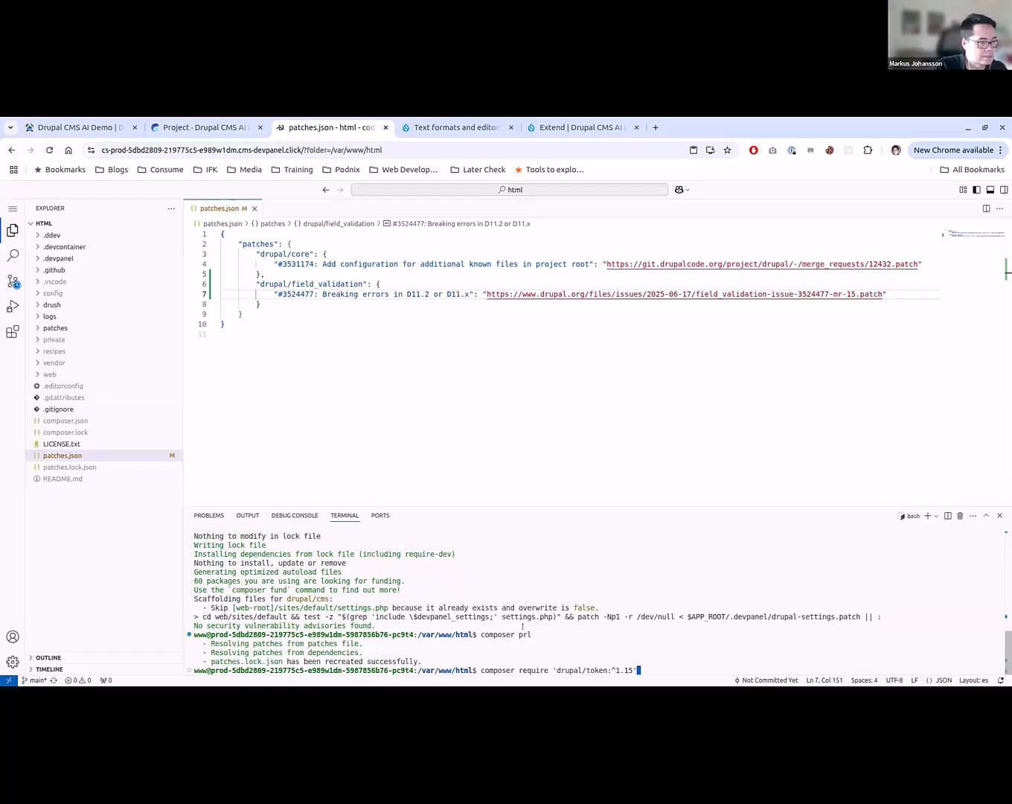
{"action": "key", "text": "Up"}
{"action": "key", "text": "Return"}
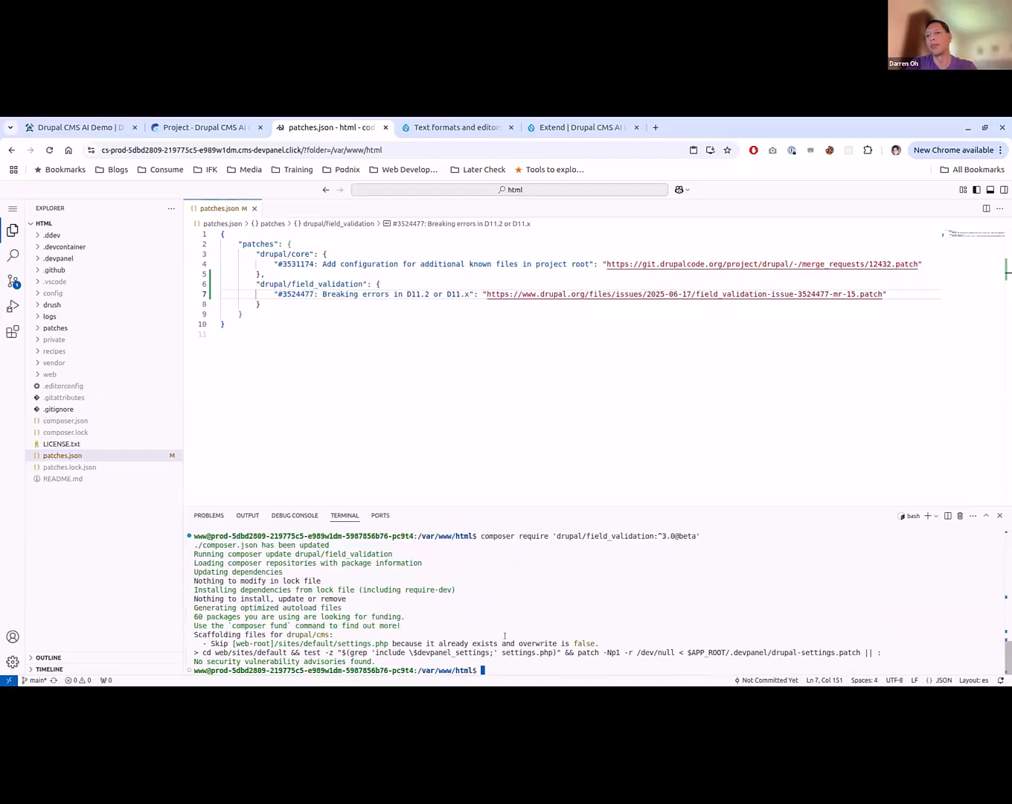
- Reduce the recalled composer require command to composer update, without the field_validation package argument, and run it
{"action": "key", "text": "Up"}
{"action": "key", "text": "Left"}
{"action": "key", "text": "Left"}
{"action": "key", "text": "Left"}
{"action": "key", "text": "Left"}
{"action": "key", "text": "Left"}
{"action": "key", "text": "Left"}
{"action": "key", "text": "Left"}
{"action": "key", "text": "Left"}
{"action": "key", "text": "Left"}
{"action": "key", "text": "Left"}
{"action": "key", "text": "Left"}
{"action": "key", "text": "Left"}
{"action": "key", "text": "Left"}
{"action": "key", "text": "Left"}
{"action": "key", "text": "Left"}
{"action": "key", "text": "Left"}
{"action": "key", "text": "Left"}
{"action": "key", "text": "Left"}
{"action": "key", "text": "Left"}
{"action": "key", "text": "Left"}
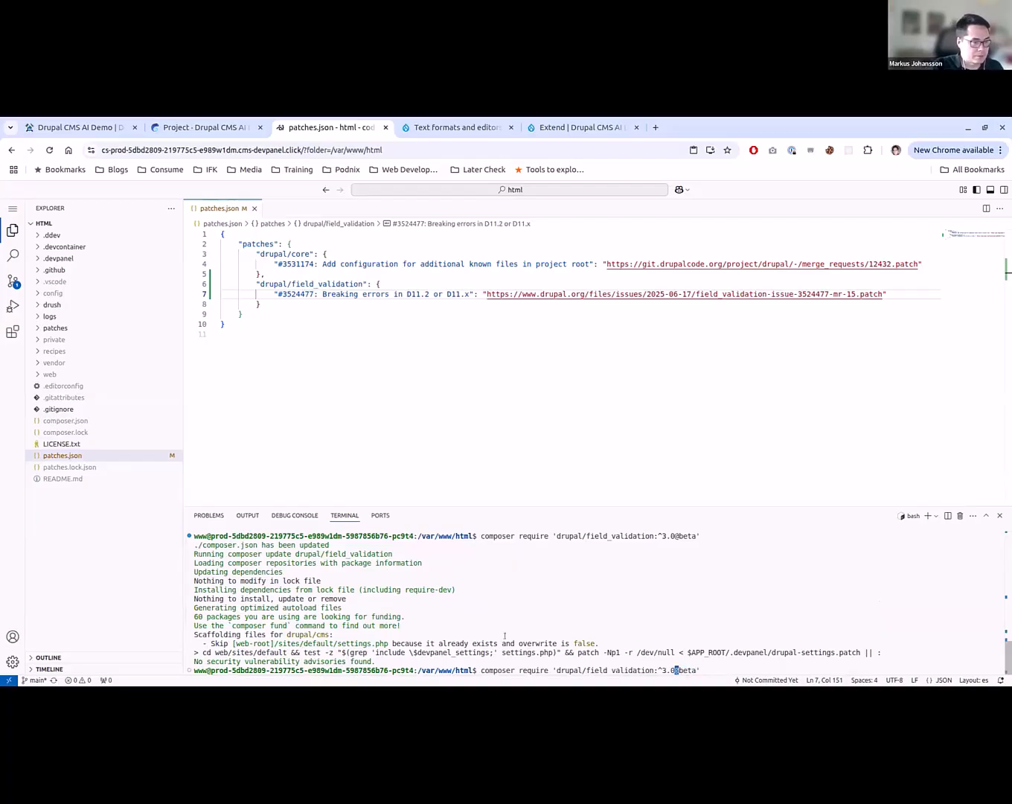
{"action": "key", "text": "BackSpace"}
{"action": "key", "text": "BackSpace"}
{"action": "key", "text": "BackSpace"}
{"action": "key", "text": "BackSpace"}
{"action": "key", "text": "BackSpace"}
{"action": "key", "text": "BackSpace"}
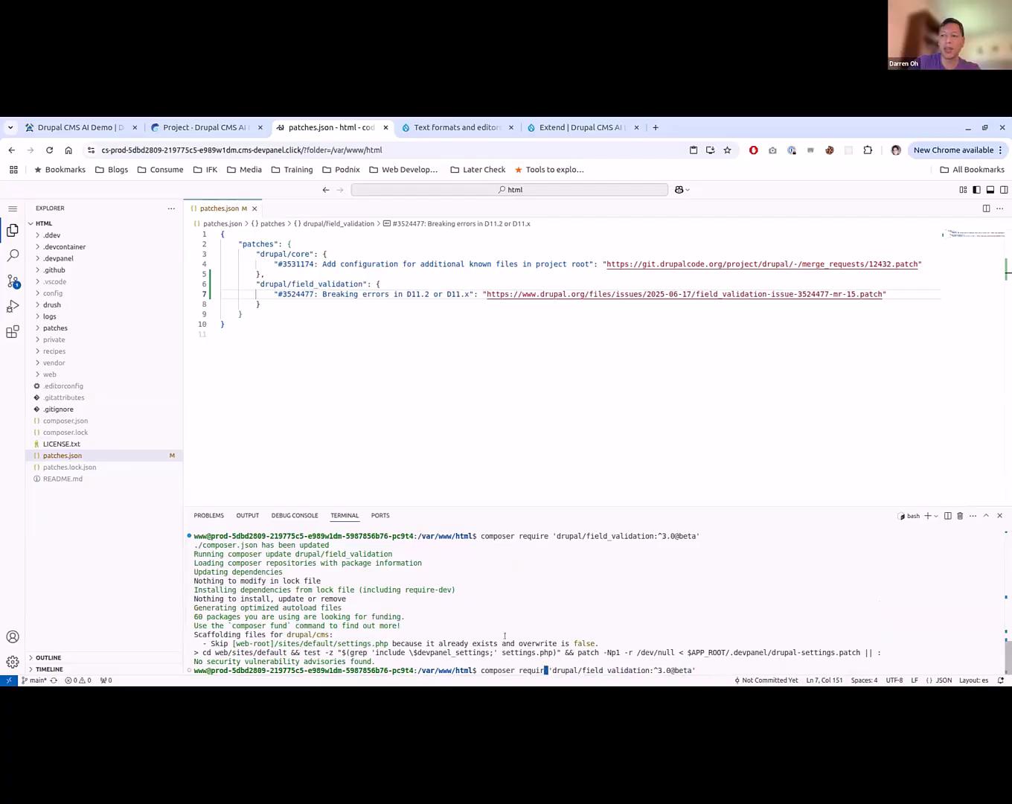
{"action": "type", "text": "upf"}
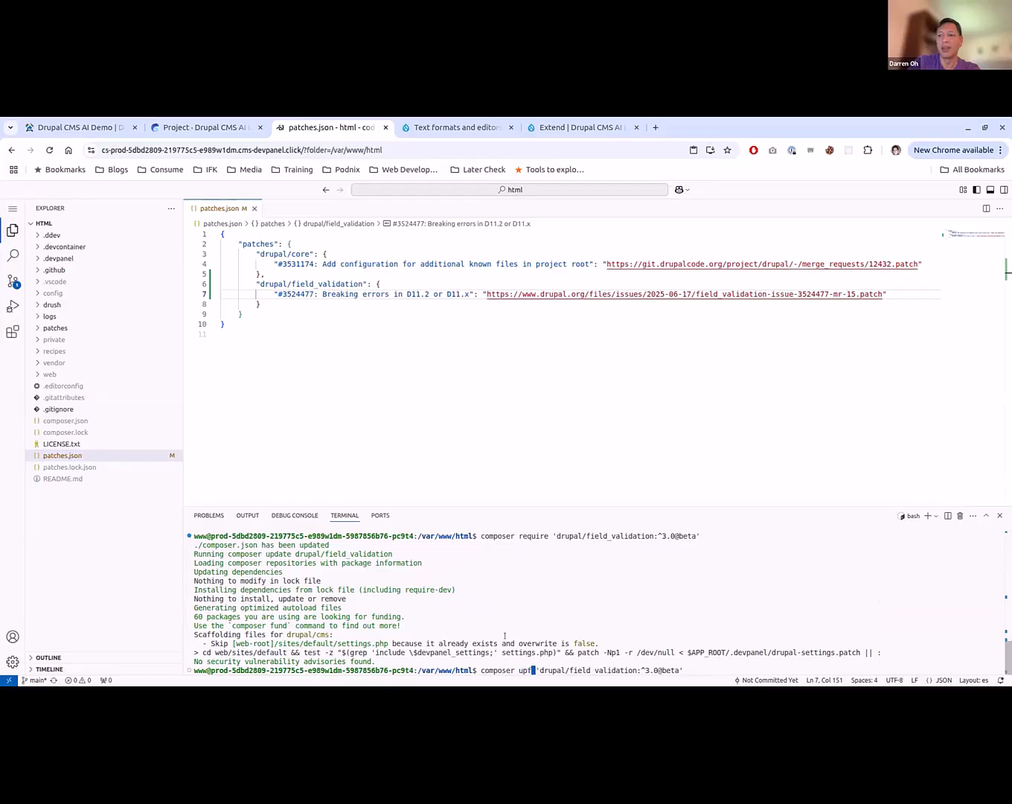
{"action": "key", "text": "BackSpace"}
{"action": "type", "text": "date"}
{"action": "key", "text": "Delete"}
{"action": "key", "text": "Delete"}
{"action": "key", "text": "Delete"}
{"action": "key", "text": "Delete"}
{"action": "key", "text": "Delete"}
{"action": "key", "text": "Delete"}
{"action": "key", "text": "Delete"}
{"action": "key", "text": "Delete"}
{"action": "key", "text": "Delete"}
{"action": "key", "text": "Delete"}
{"action": "key", "text": "Delete"}
{"action": "key", "text": "Delete"}
{"action": "key", "text": "Delete"}
{"action": "key", "text": "Delete"}
{"action": "key", "text": "Delete"}
{"action": "key", "text": "Delete"}
{"action": "key", "text": "Delete"}
{"action": "key", "text": "Delete"}
{"action": "key", "text": "Delete"}
{"action": "key", "text": "Delete"}
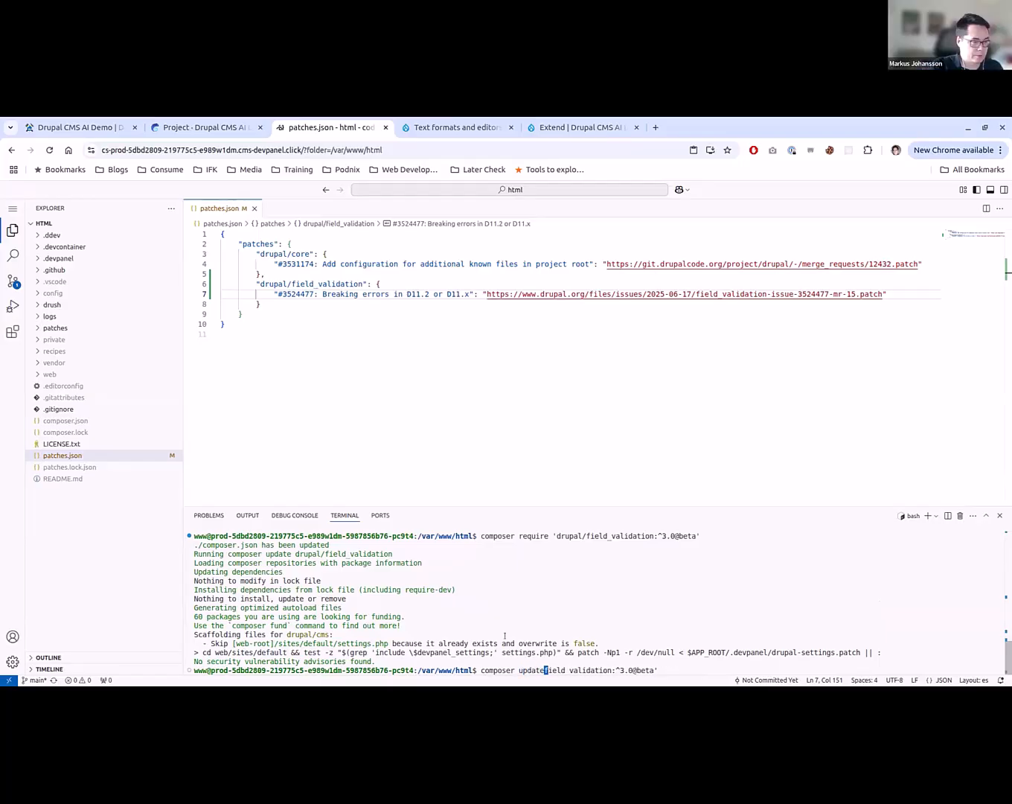
{"action": "key", "text": "Delete"}
{"action": "key", "text": "Delete"}
{"action": "key", "text": "Delete"}
{"action": "key", "text": "Delete"}
{"action": "key", "text": "Delete"}
{"action": "key", "text": "Delete"}
{"action": "key", "text": "Delete"}
{"action": "key", "text": "Delete"}
{"action": "key", "text": "Delete"}
{"action": "key", "text": "Delete"}
{"action": "key", "text": "Delete"}
{"action": "key", "text": "Return"}
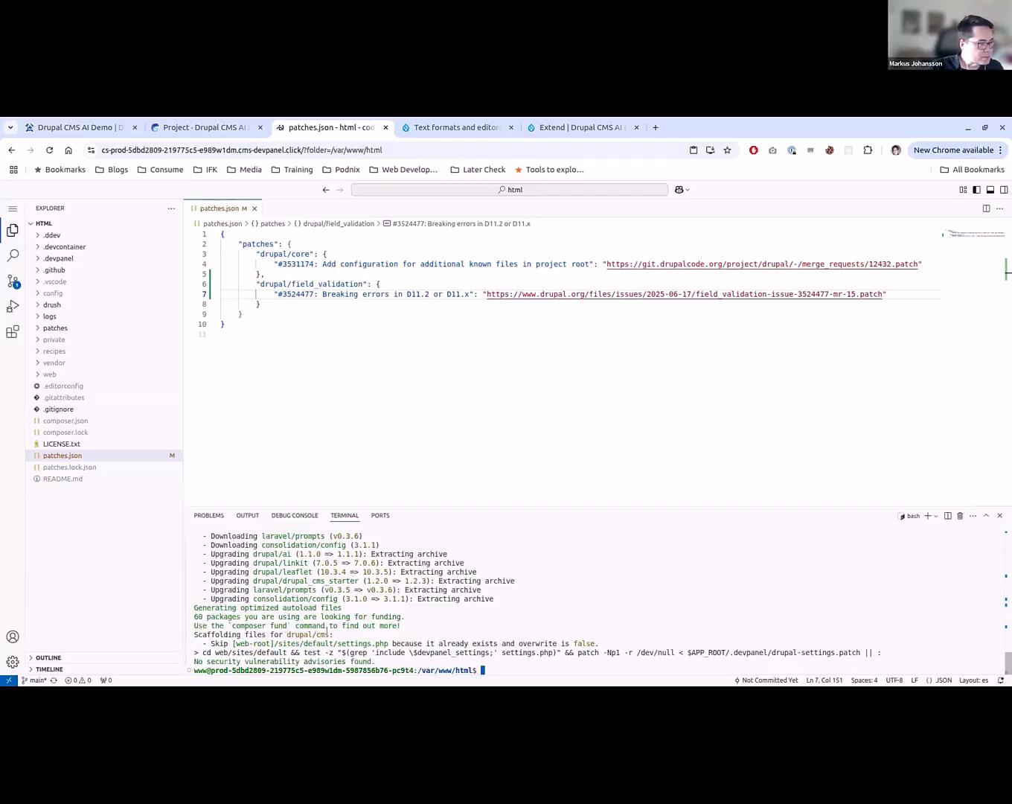
- Review the composer update output and check the drupal/field_validation patch entry in patches.json
{"action": "scroll", "coordinate": [332, 634], "scroll_direction": "up", "scroll_amount": 10}
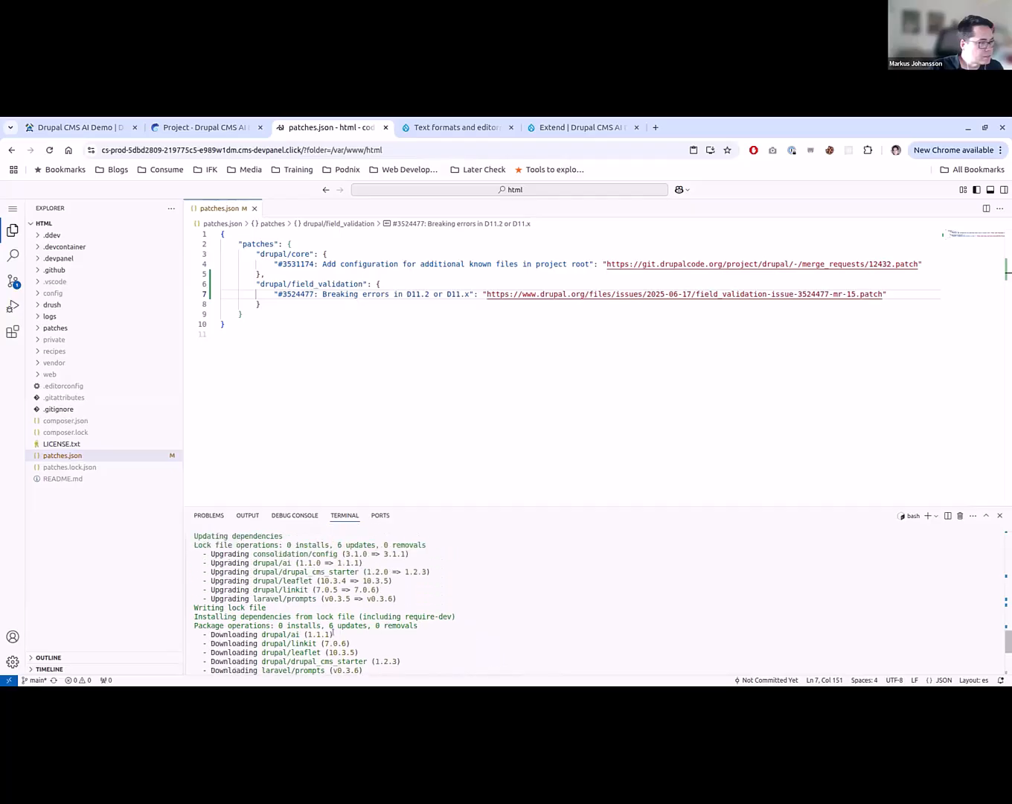
{"action": "scroll", "coordinate": [332, 634], "scroll_direction": "down", "scroll_amount": 10}
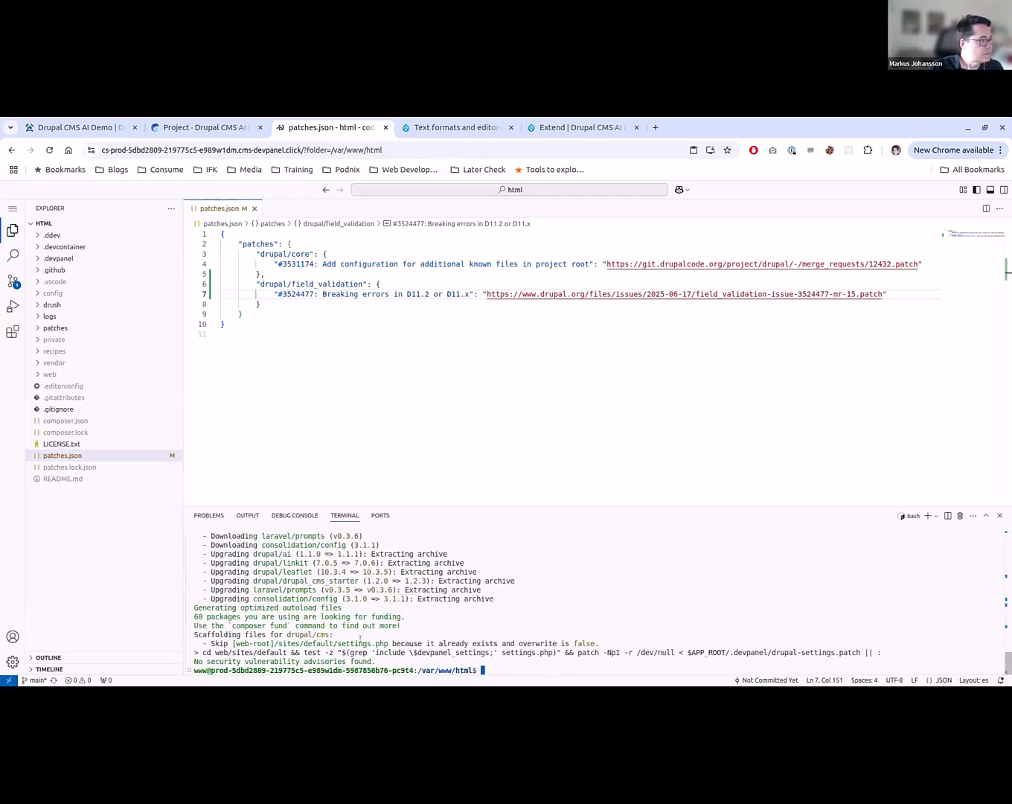
{"action": "left_click", "coordinate": [319, 336]}
{"action": "left_click", "coordinate": [294, 284]}
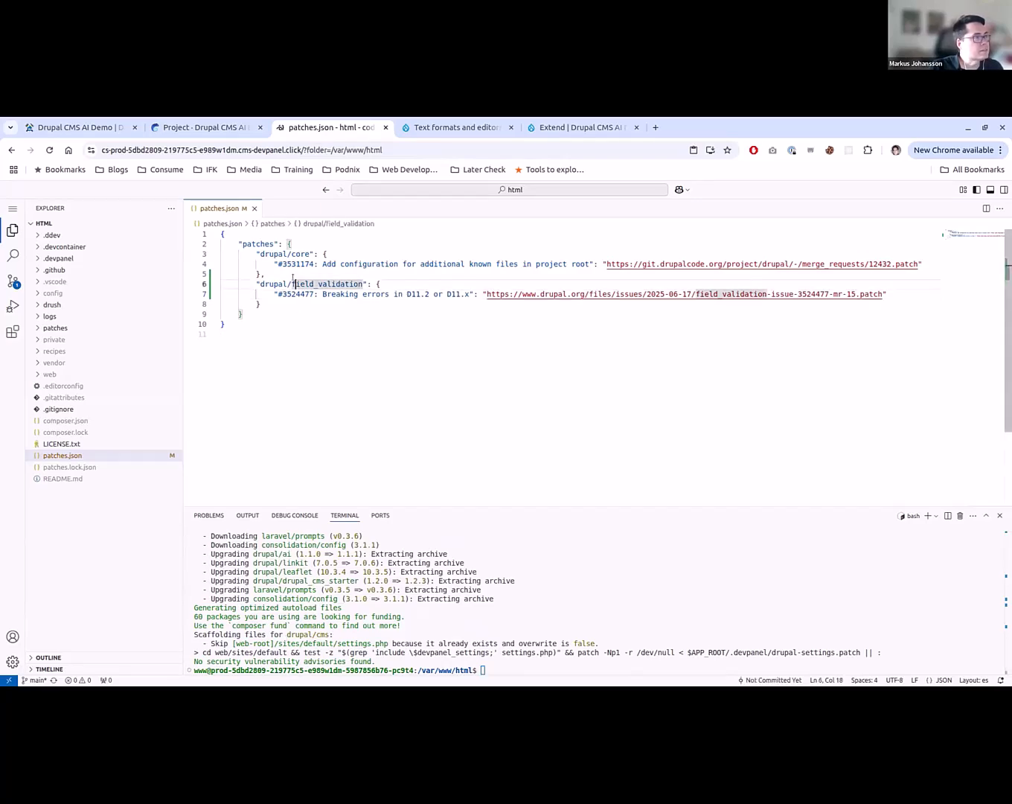
{"action": "left_click", "coordinate": [301, 295]}
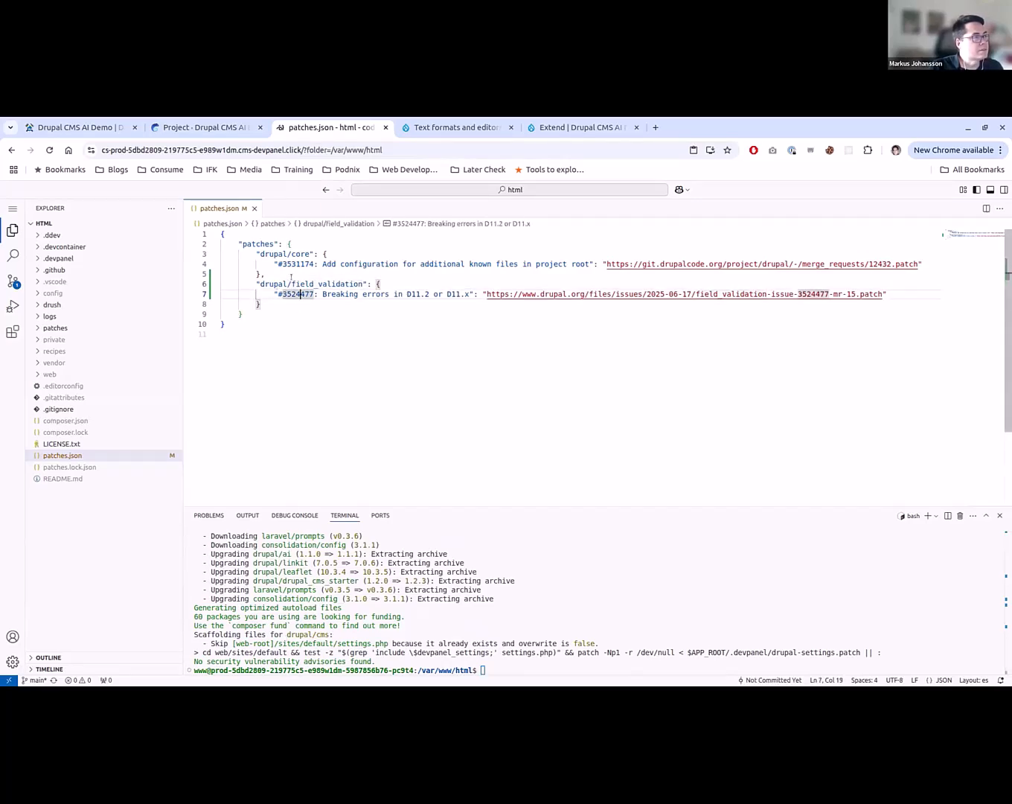
- Bring back the composer require command for field_validation, copy its package name drupal/field_validation and search patches.json for it
{"action": "left_click", "coordinate": [544, 624]}
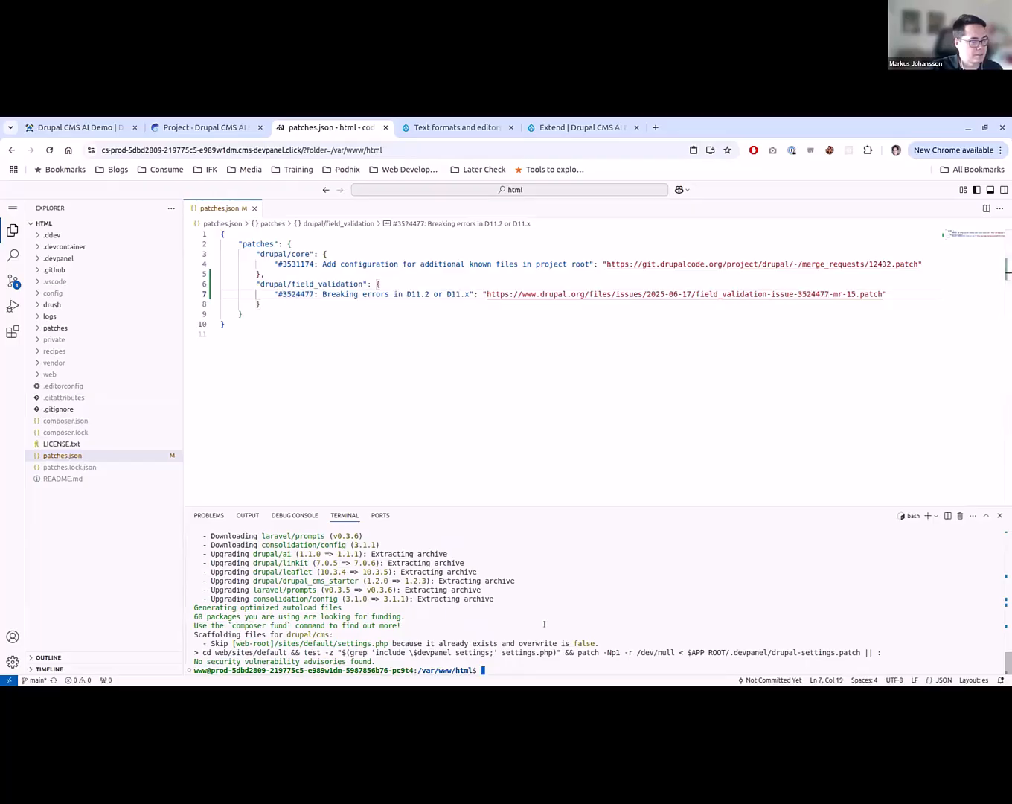
{"action": "type", "text": "composer require 'drupal/field_validation:^3.0@beta'"}
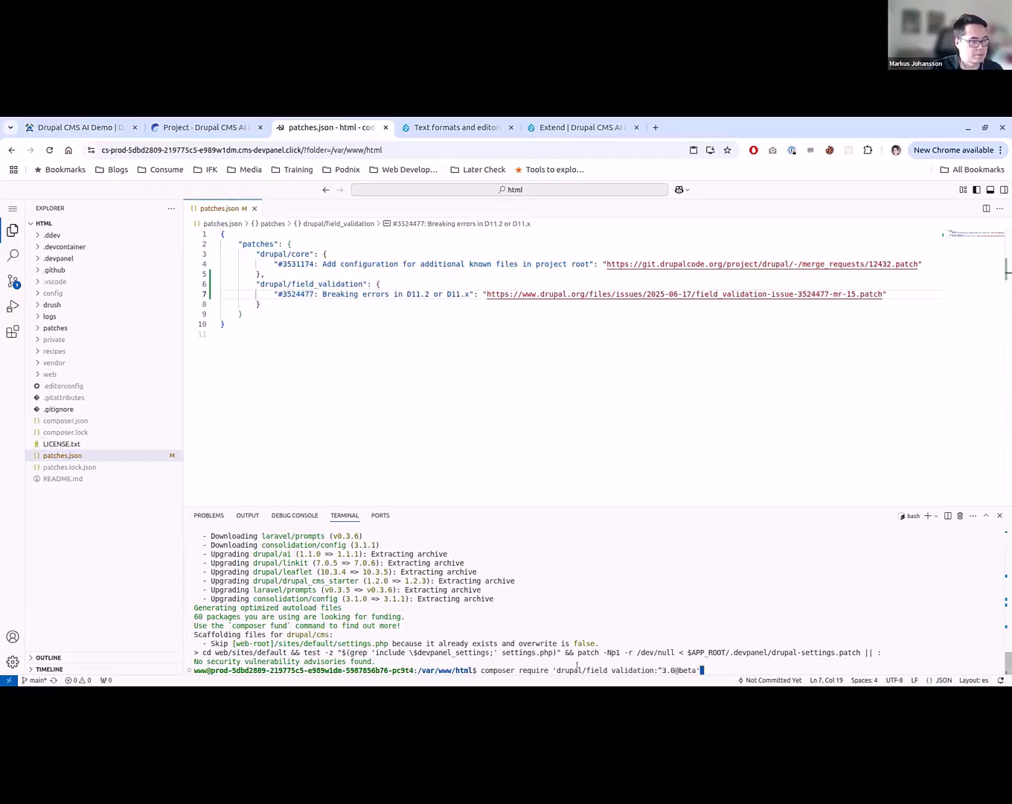
{"action": "left_click_drag", "start_coordinate": [556, 668], "coordinate": [653, 668]}
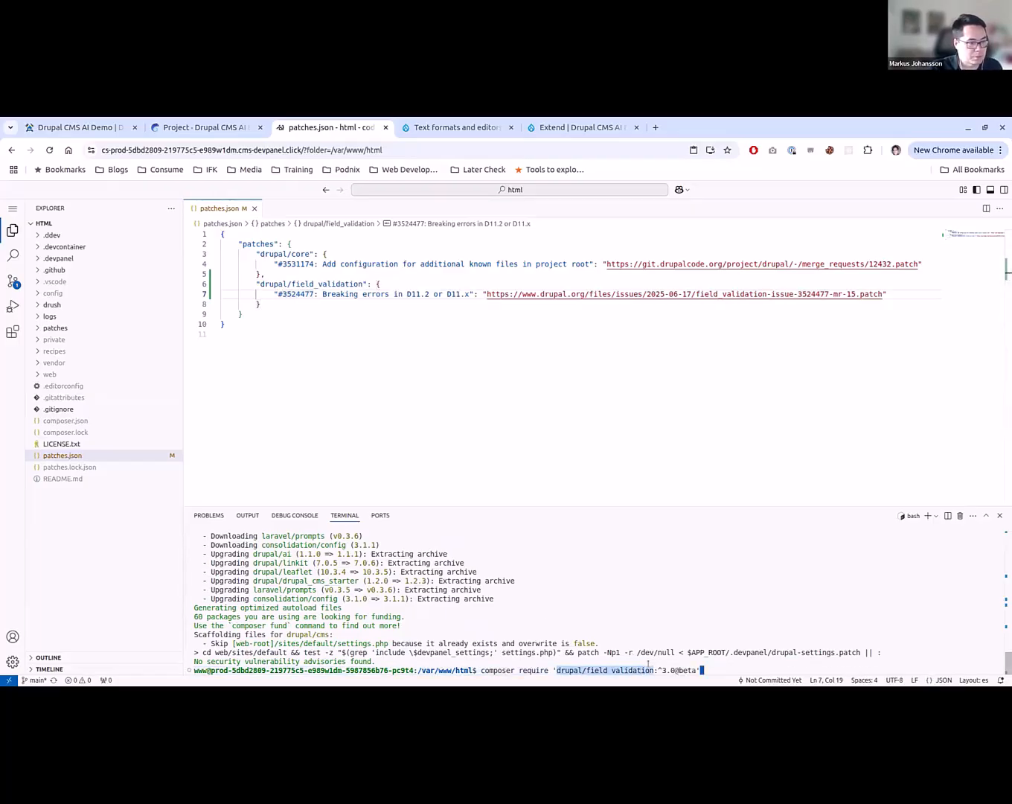
{"action": "key", "text": "ctrl+c"}
{"action": "left_click", "coordinate": [479, 264]}
{"action": "key", "text": "ctrl+f"}
{"action": "key", "text": "ctrl+v"}
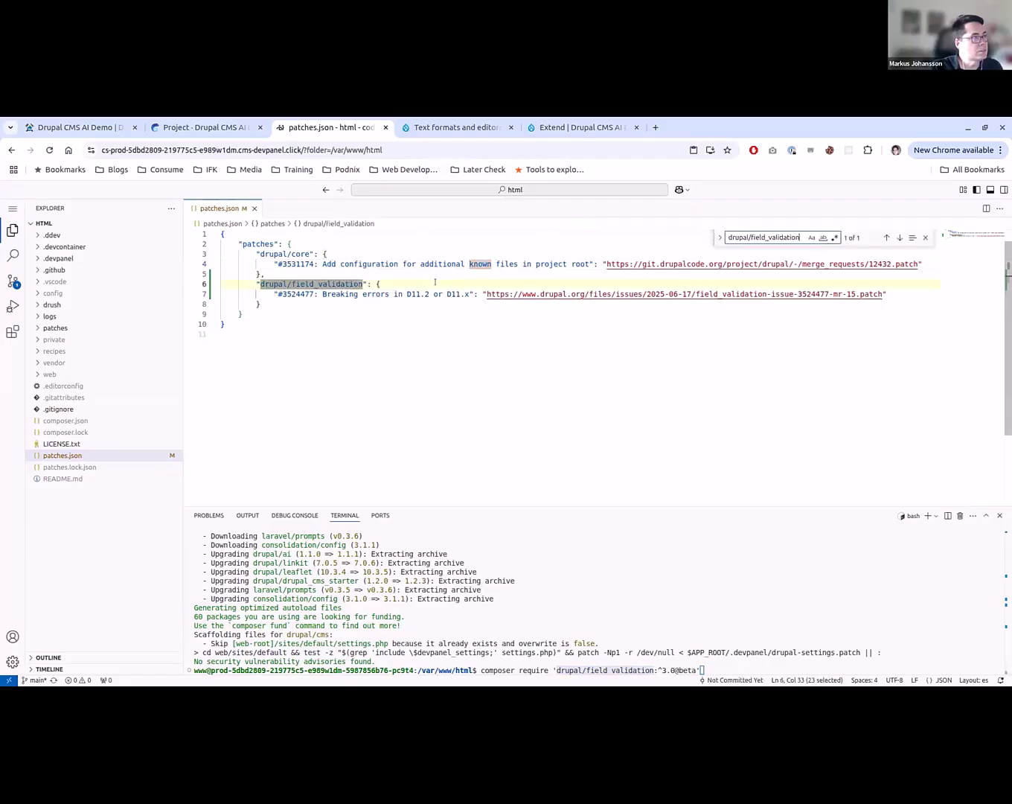
{"action": "key", "text": "Escape"}
{"action": "left_click", "coordinate": [280, 334]}
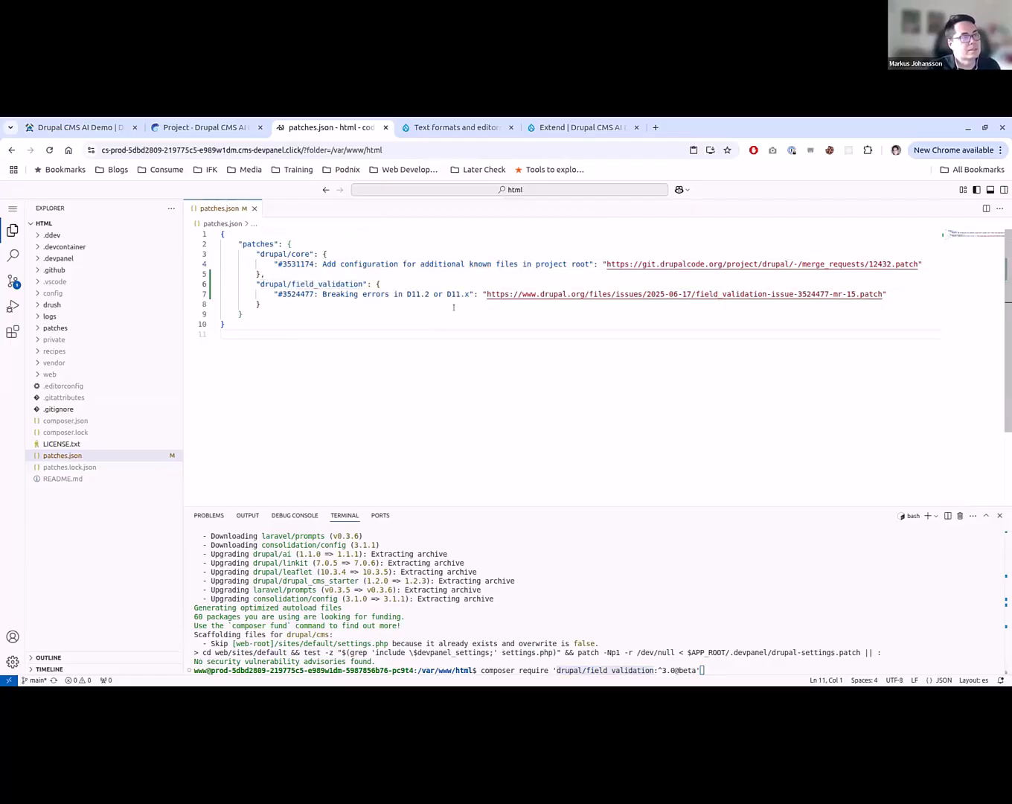
{"action": "key", "text": "Up"}
{"action": "key", "text": "Up"}
{"action": "key", "text": "Up"}
{"action": "key", "text": "End"}
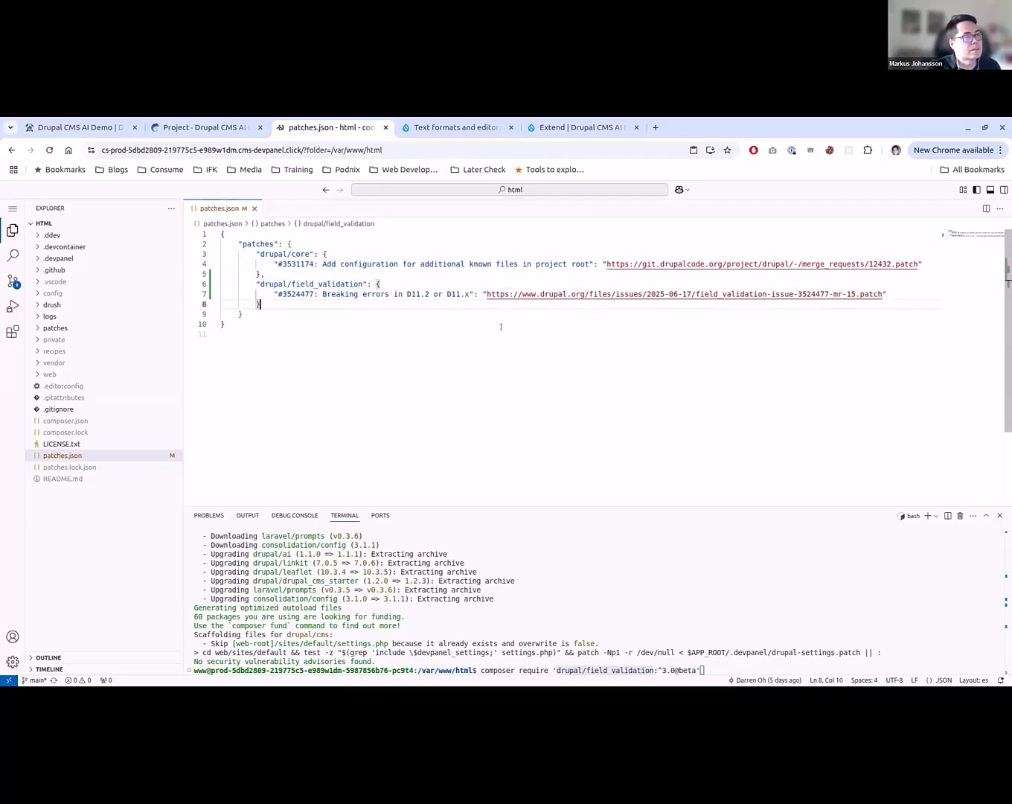
{"action": "key", "text": "ctrl+End"}
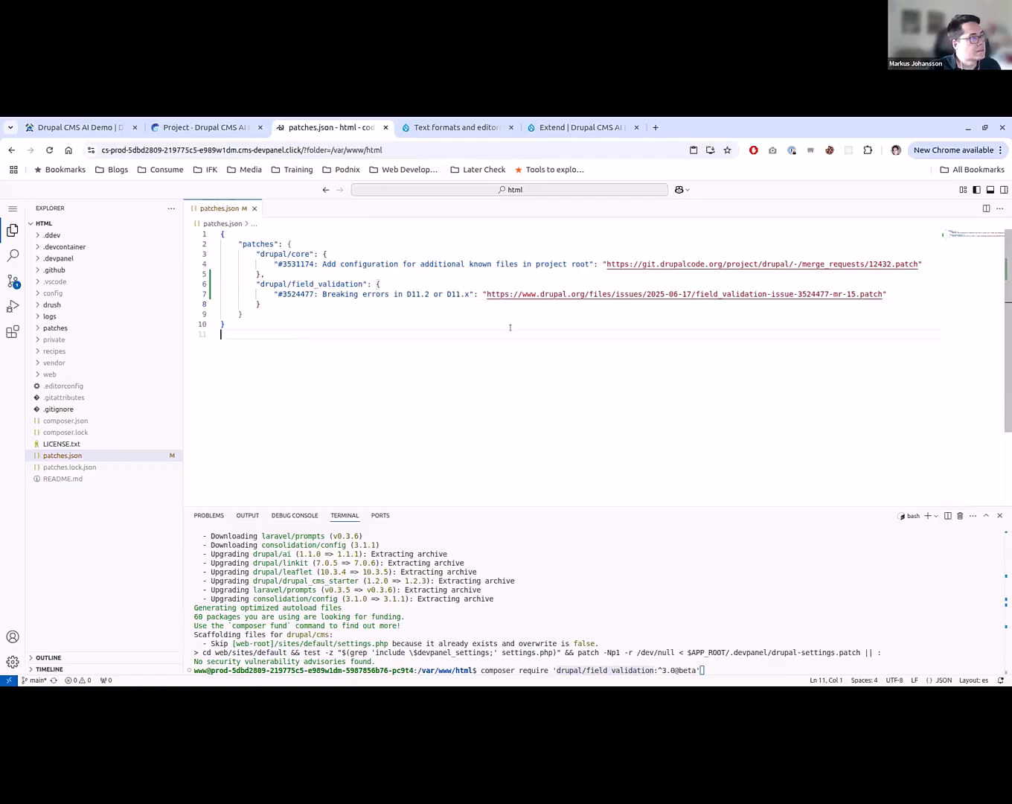
- Turn the recalled composer require command into composer update 'drupal/field_validation:^3.0@beta' and run it in the terminal
{"action": "left_click", "coordinate": [523, 652]}
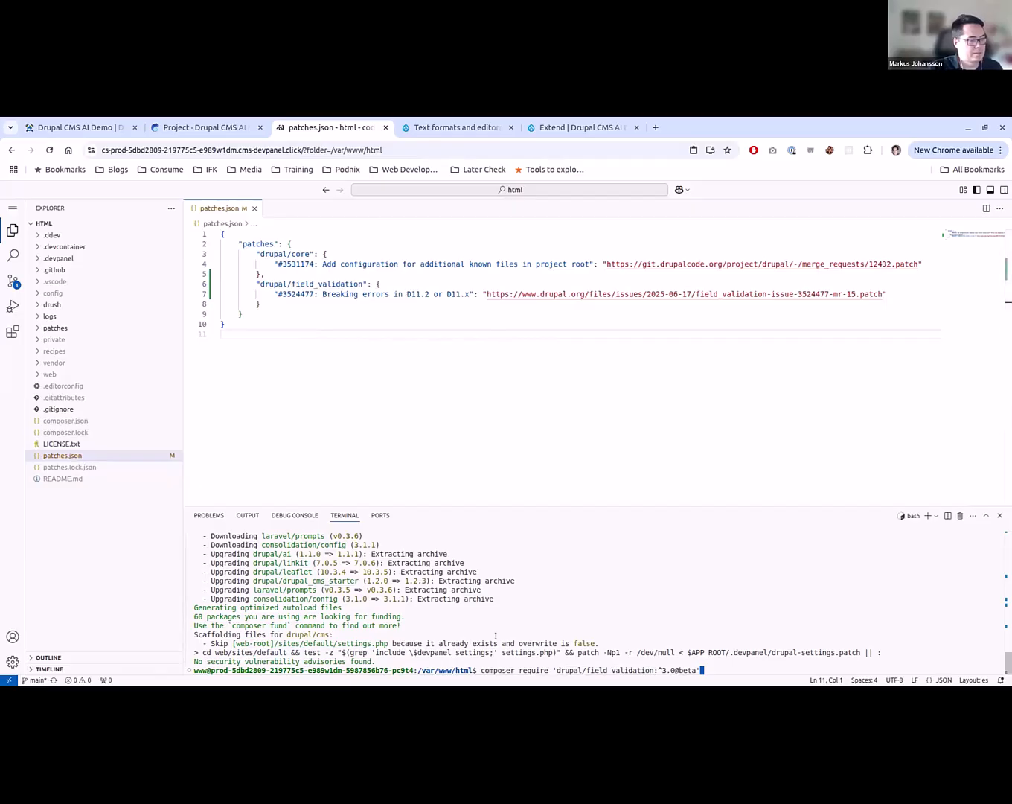
{"action": "key", "text": "Left"}
{"action": "key", "text": "Left"}
{"action": "key", "text": "Left"}
{"action": "key", "text": "Left"}
{"action": "key", "text": "Left"}
{"action": "key", "text": "Left"}
{"action": "key", "text": "Left"}
{"action": "key", "text": "Left"}
{"action": "key", "text": "Left"}
{"action": "key", "text": "Left"}
{"action": "key", "text": "Left"}
{"action": "key", "text": "Left"}
{"action": "key", "text": "Left"}
{"action": "key", "text": "Left"}
{"action": "key", "text": "Left"}
{"action": "key", "text": "Left"}
{"action": "key", "text": "Left"}
{"action": "key", "text": "Left"}
{"action": "key", "text": "Left"}
{"action": "key", "text": "Left"}
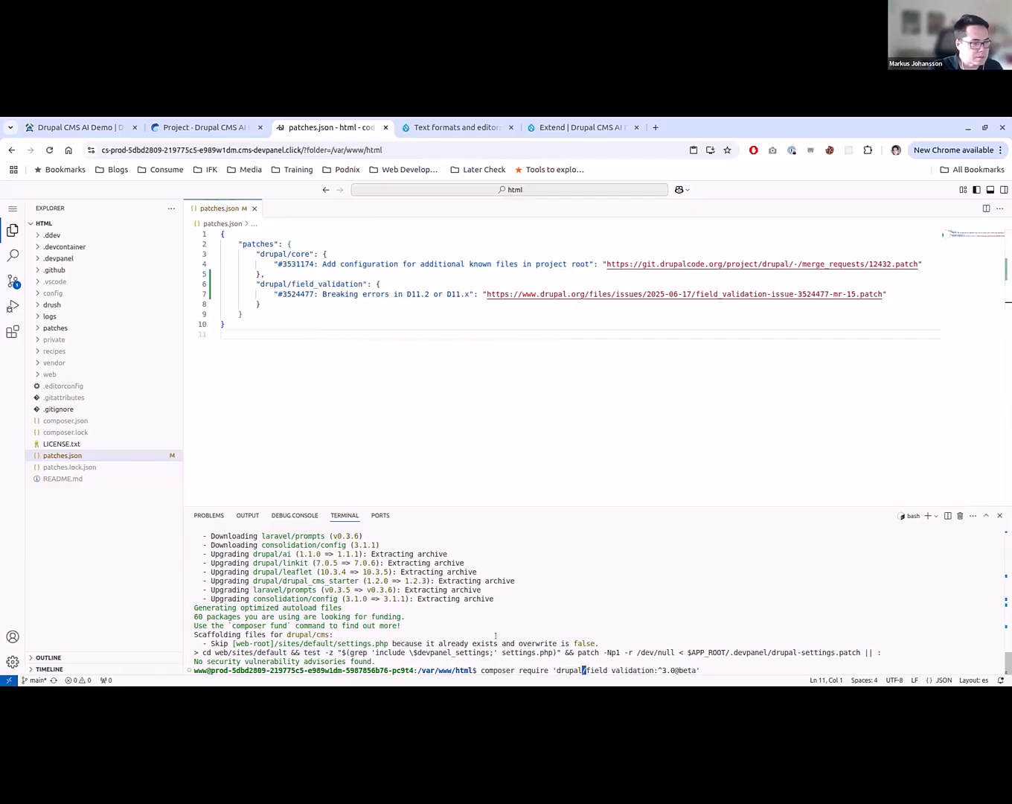
{"action": "key", "text": "Left"}
{"action": "key", "text": "Left"}
{"action": "key", "text": "Left"}
{"action": "key", "text": "Left"}
{"action": "key", "text": "BackSpace"}
{"action": "key", "text": "BackSpace"}
{"action": "key", "text": "BackSpace"}
{"action": "key", "text": "BackSpace"}
{"action": "key", "text": "BackSpace"}
{"action": "key", "text": "BackSpace"}
{"action": "key", "text": "BackSpace"}
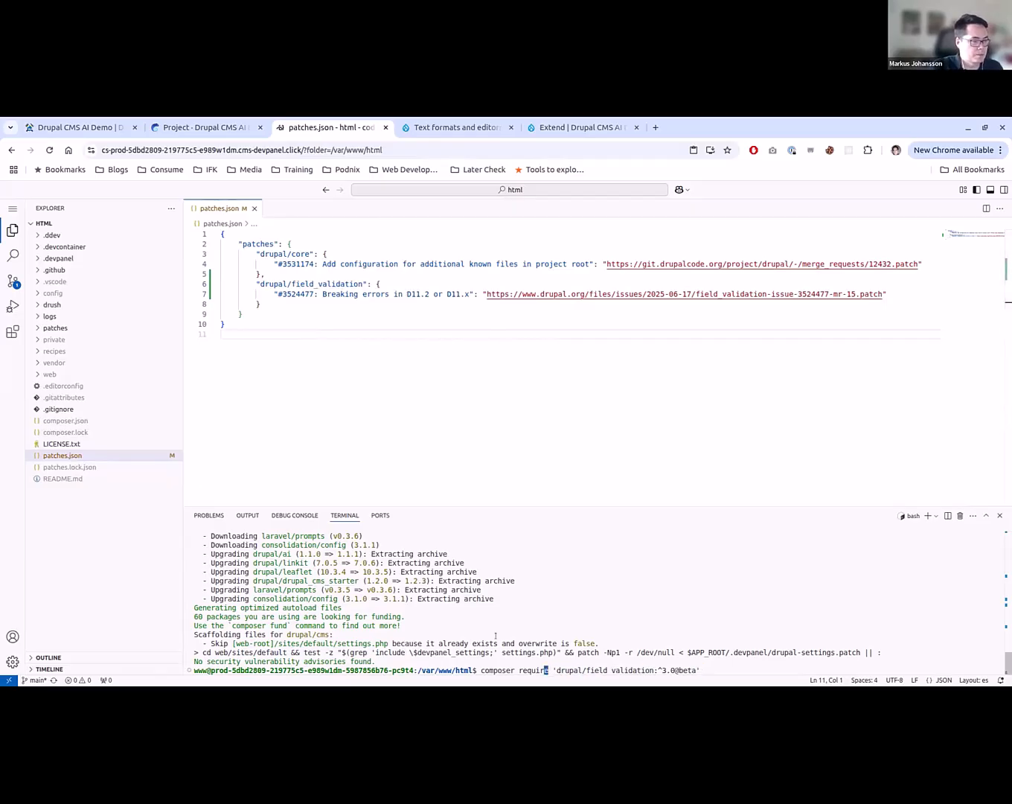
{"action": "type", "text": "u"}
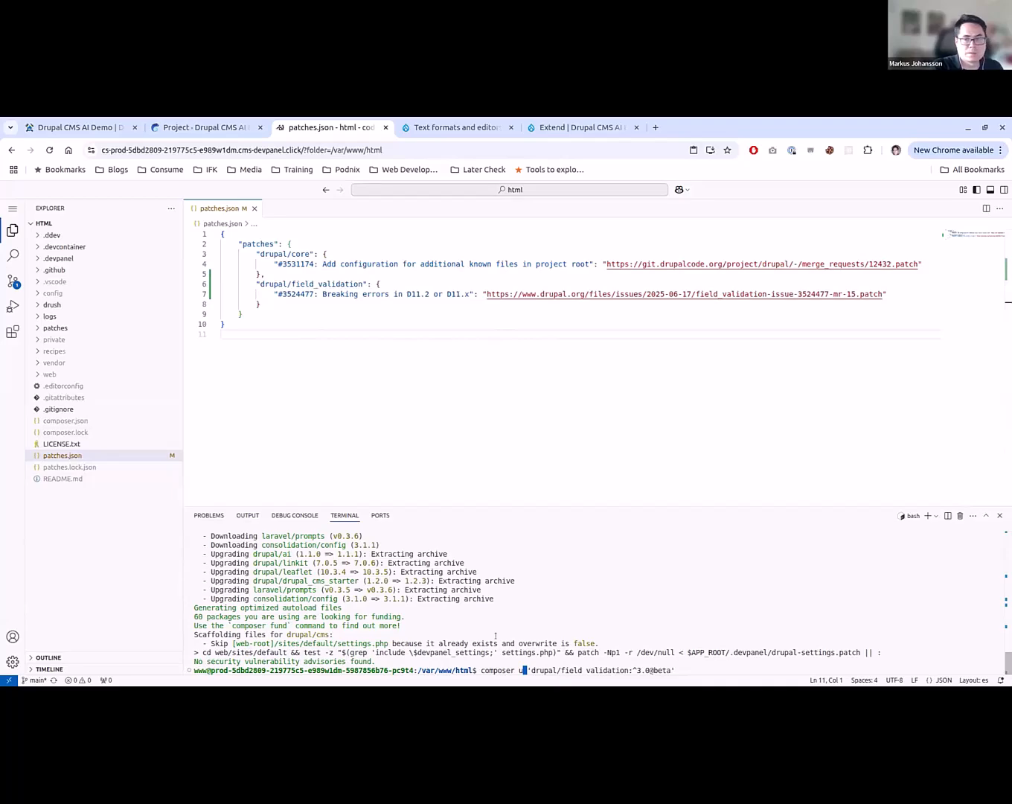
{"action": "type", "text": "pdate"}
{"action": "key", "text": "Return"}
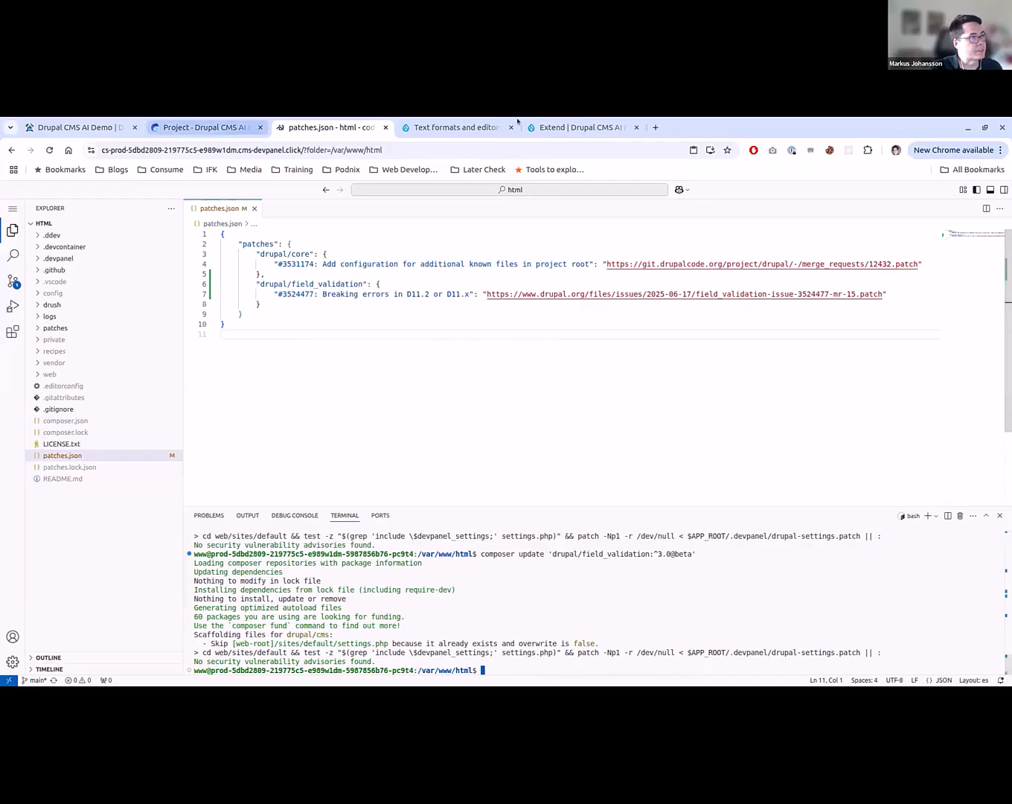
- Switch to the Drupal CMS site and filter its list of installable modules by "ai"
{"action": "left_click", "coordinate": [430, 124]}
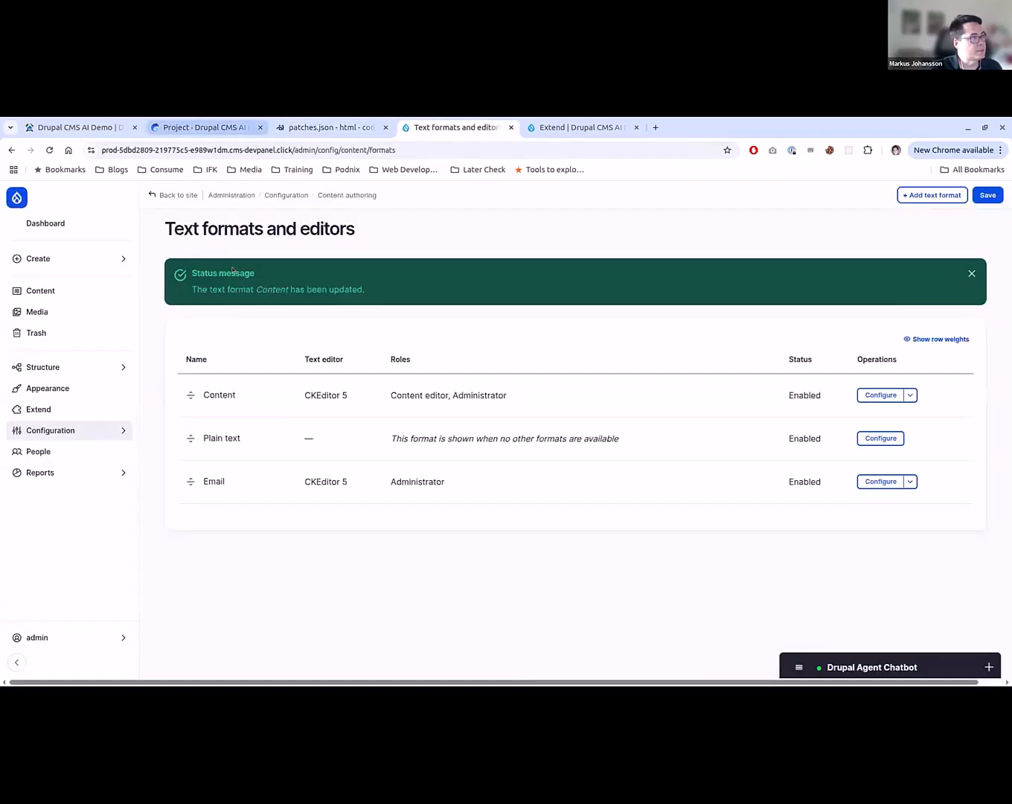
{"action": "left_click", "coordinate": [78, 409]}
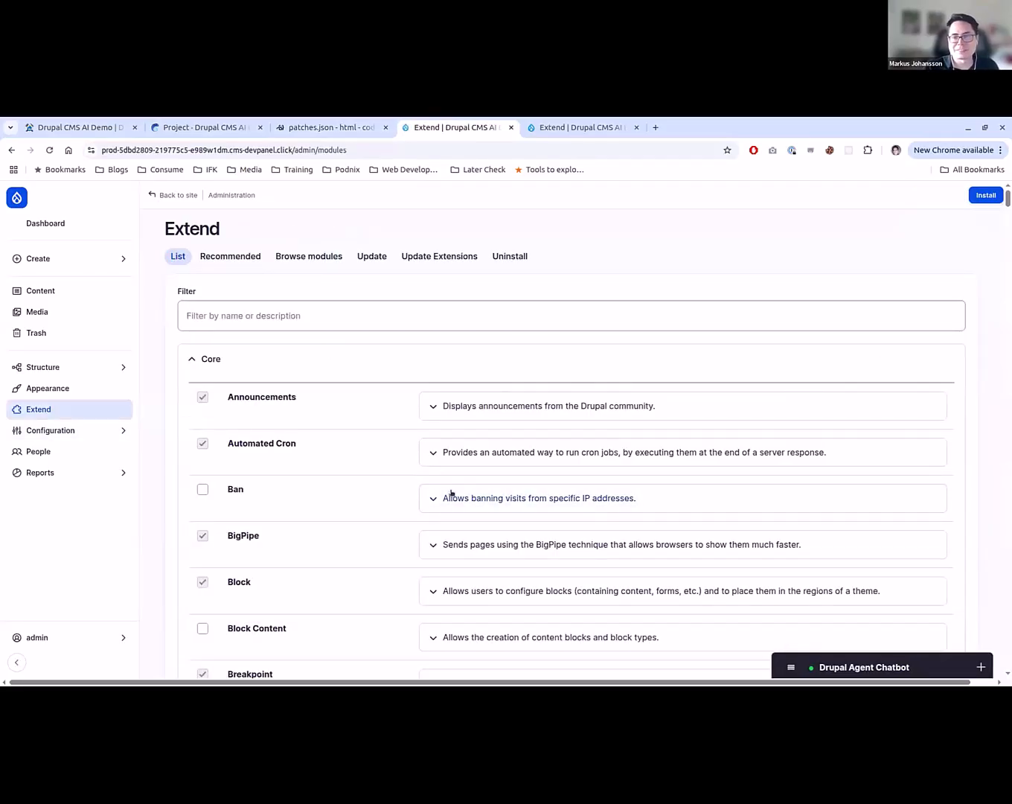
{"action": "scroll", "coordinate": [323, 395], "scroll_direction": "down", "scroll_amount": 15}
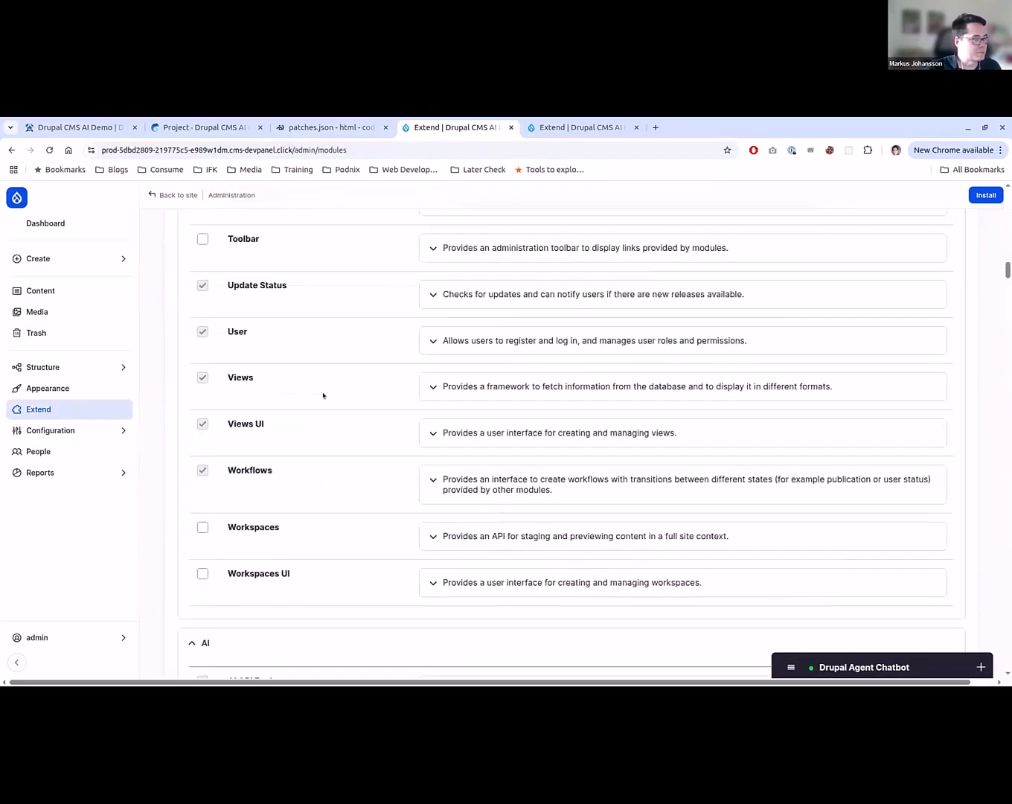
{"action": "scroll", "coordinate": [322, 395], "scroll_direction": "up", "scroll_amount": 10}
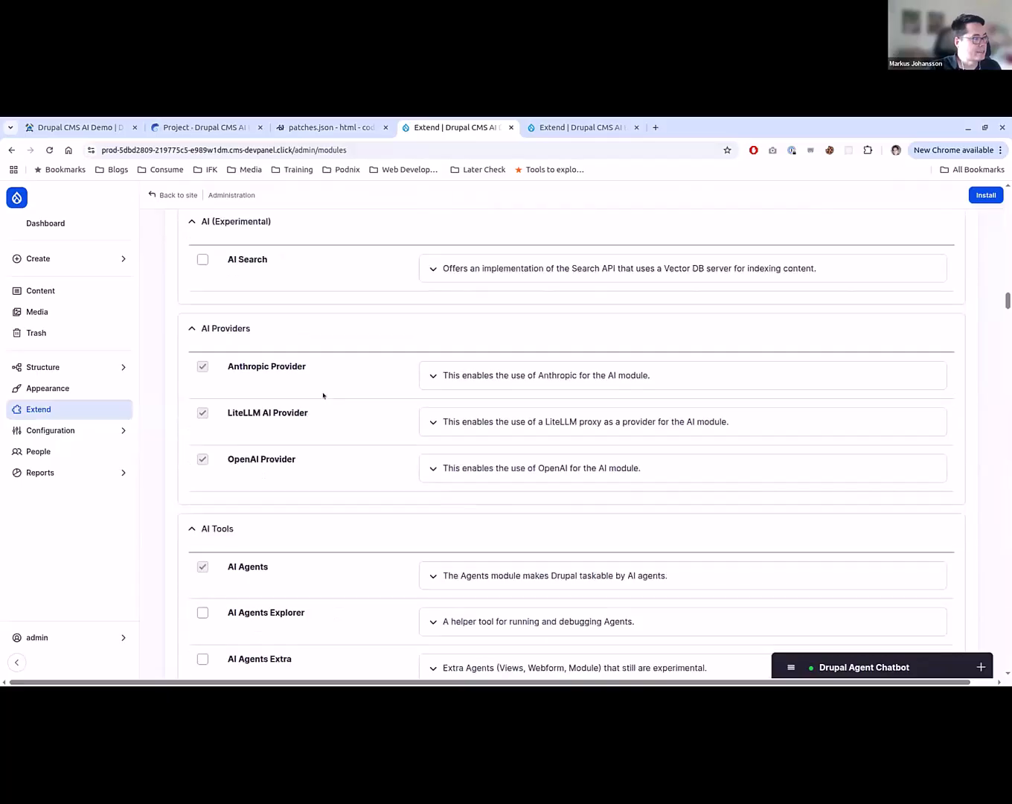
{"action": "scroll", "coordinate": [334, 360], "scroll_direction": "up", "scroll_amount": 10}
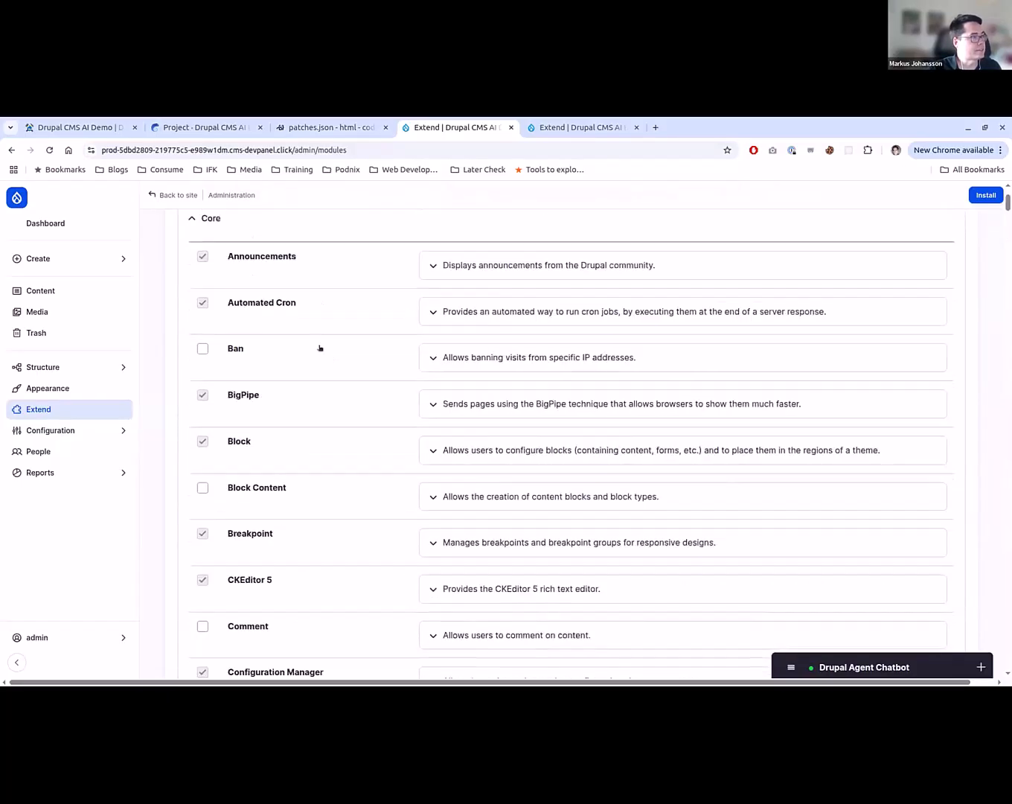
{"action": "left_click", "coordinate": [311, 314]}
{"action": "type", "text": "a"}
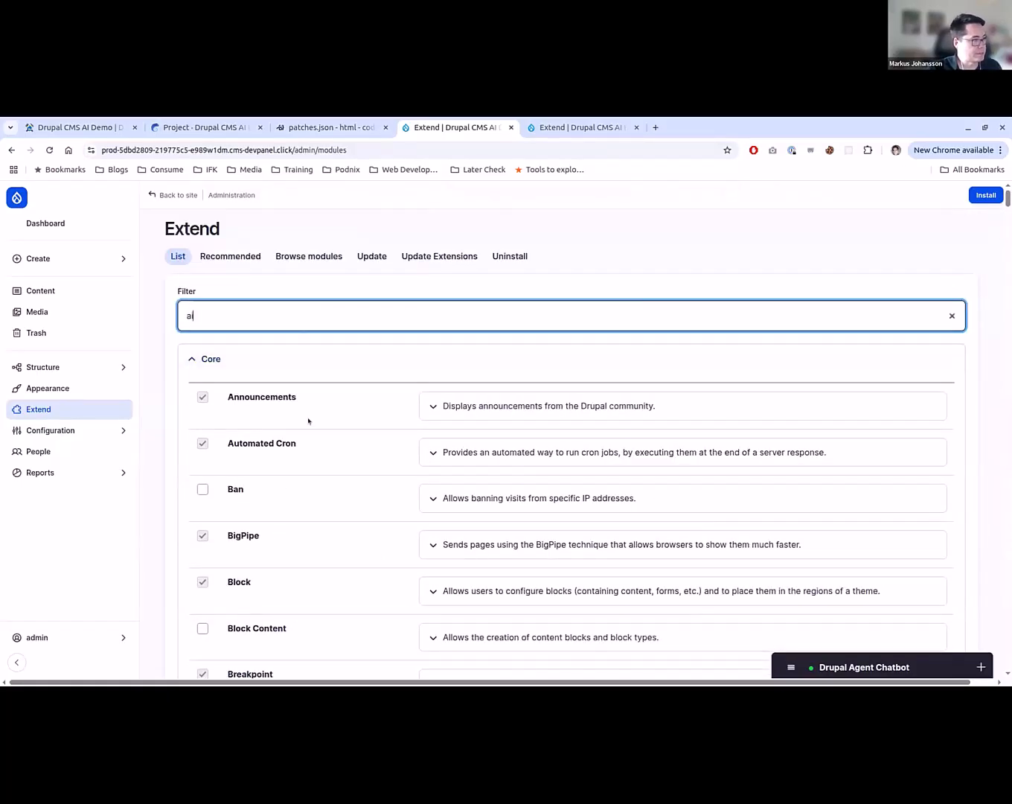
{"action": "type", "text": "i"}
{"action": "scroll", "coordinate": [309, 421], "scroll_direction": "down", "scroll_amount": 3}
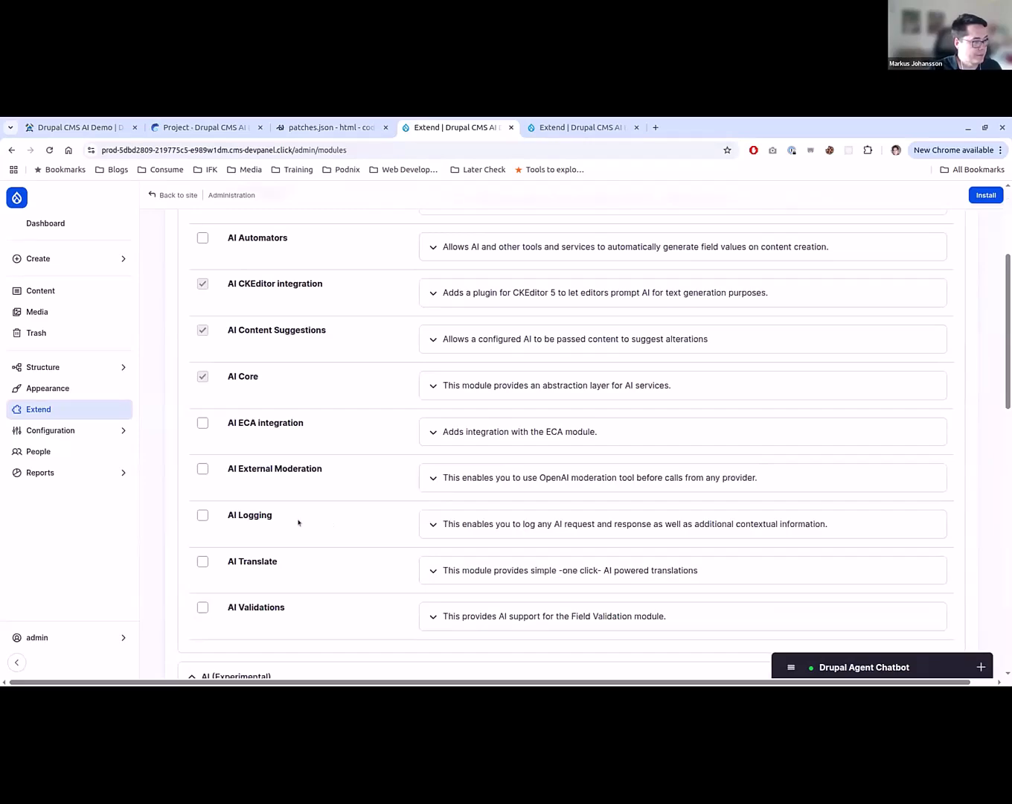
- Install AI Logging and AI Translate with their required Content Translation and Language modules, and close the duplicate Extend page
{"action": "left_click", "coordinate": [267, 518]}
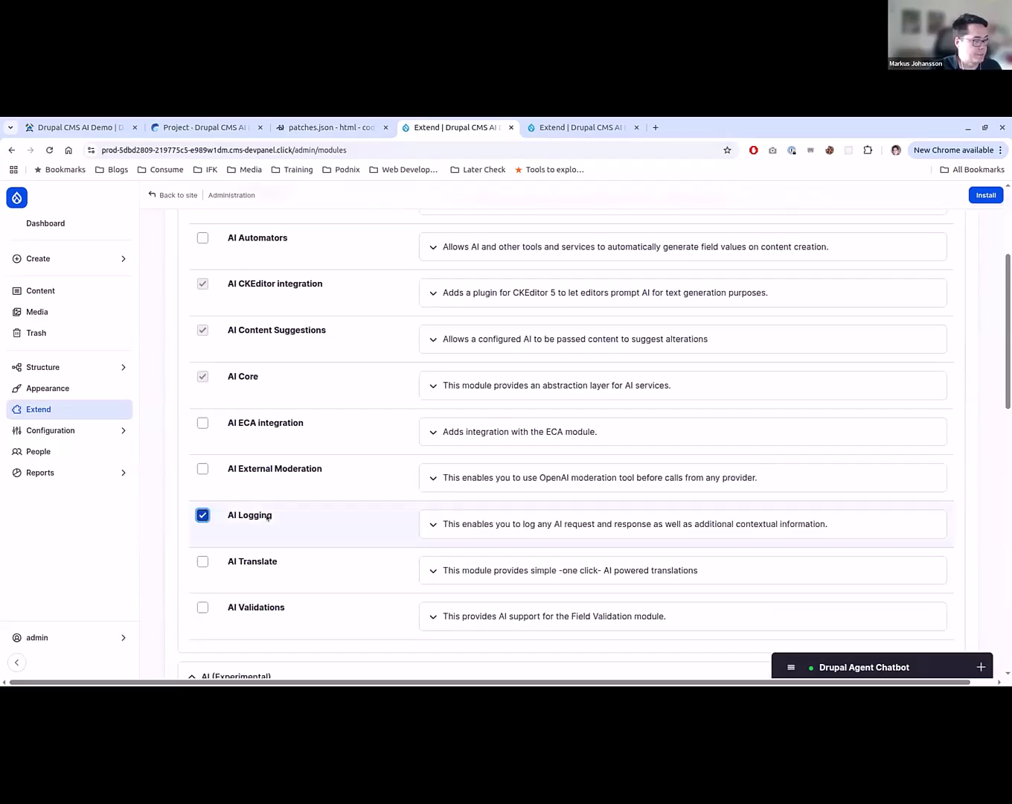
{"action": "left_click", "coordinate": [265, 568]}
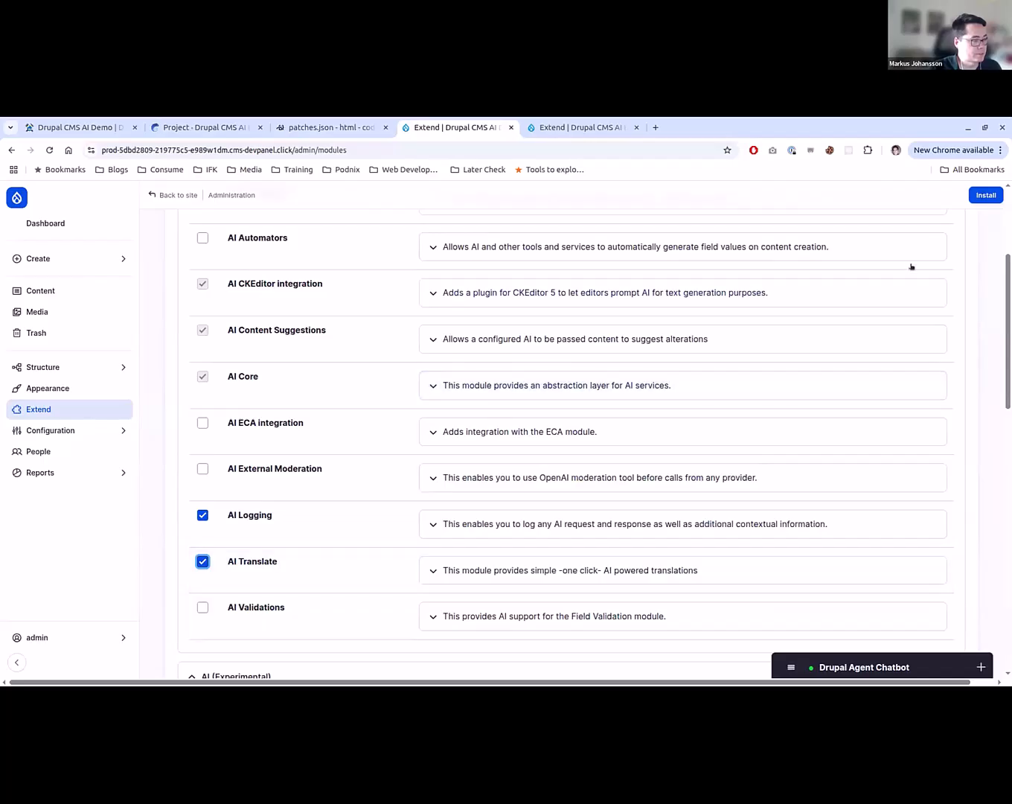
{"action": "left_click", "coordinate": [991, 197]}
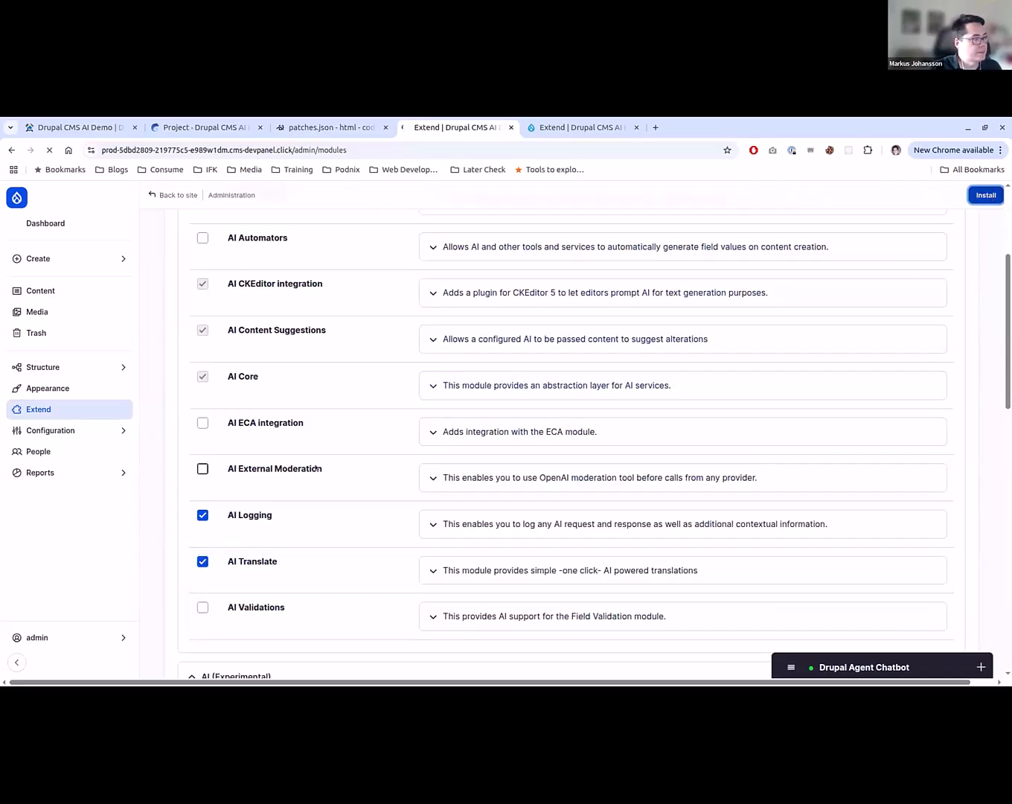
{"action": "left_click", "coordinate": [190, 322]}
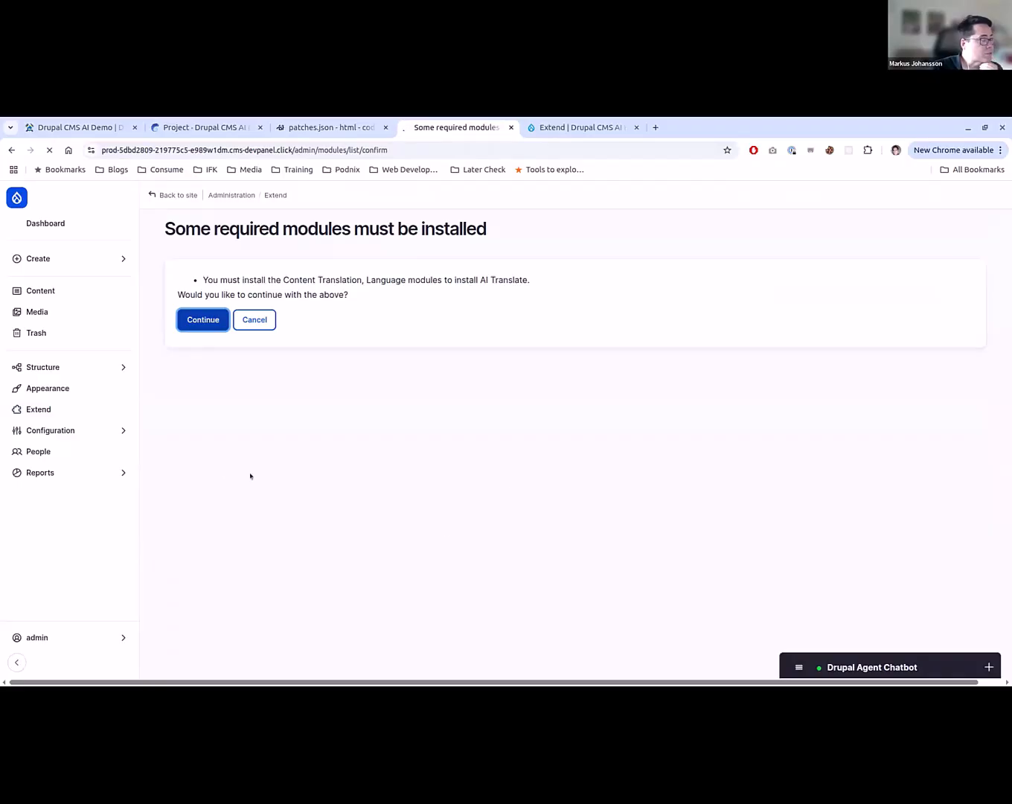
{"action": "left_click", "coordinate": [636, 128]}
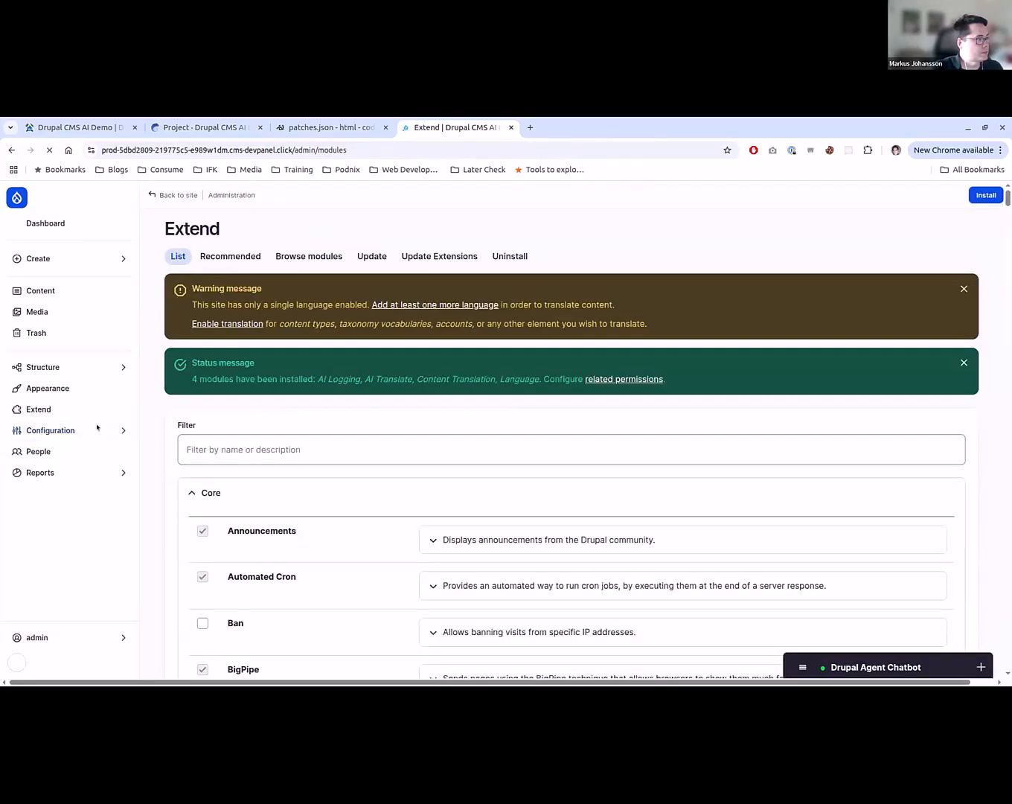
- Enable automatic logging of both requests and responses in the AI Logging settings and save the configuration
{"action": "mouse_move", "coordinate": [118, 432]}
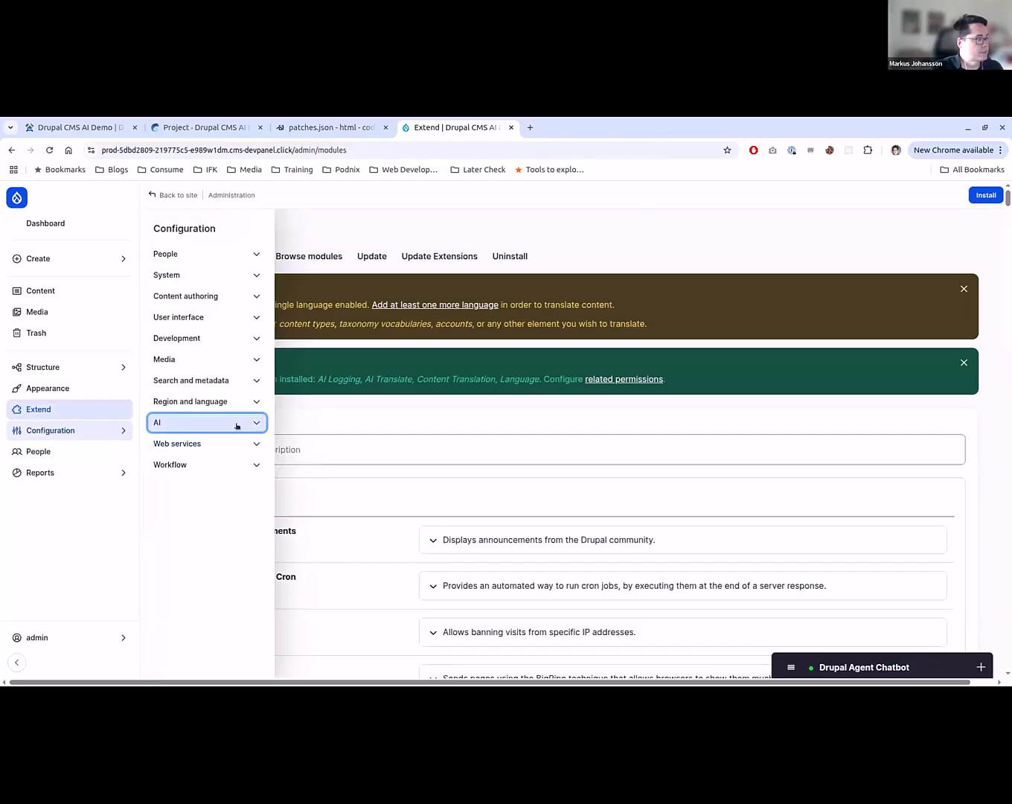
{"action": "left_click", "coordinate": [157, 423]}
{"action": "left_click", "coordinate": [230, 536]}
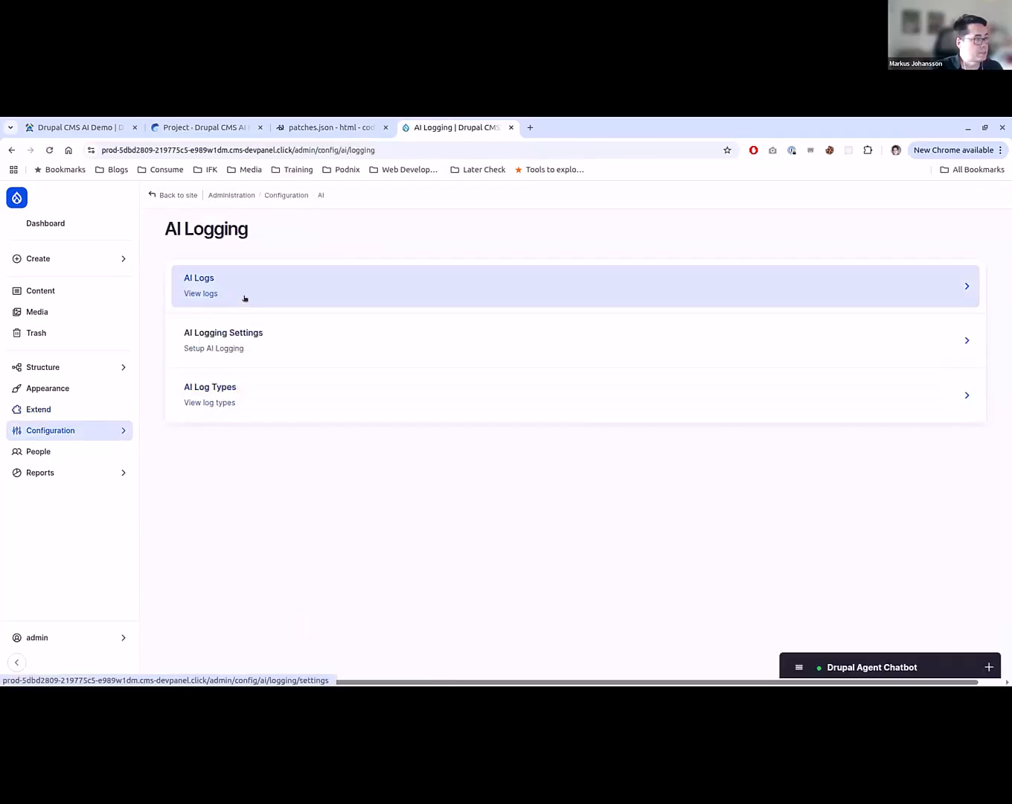
{"action": "left_click", "coordinate": [247, 351]}
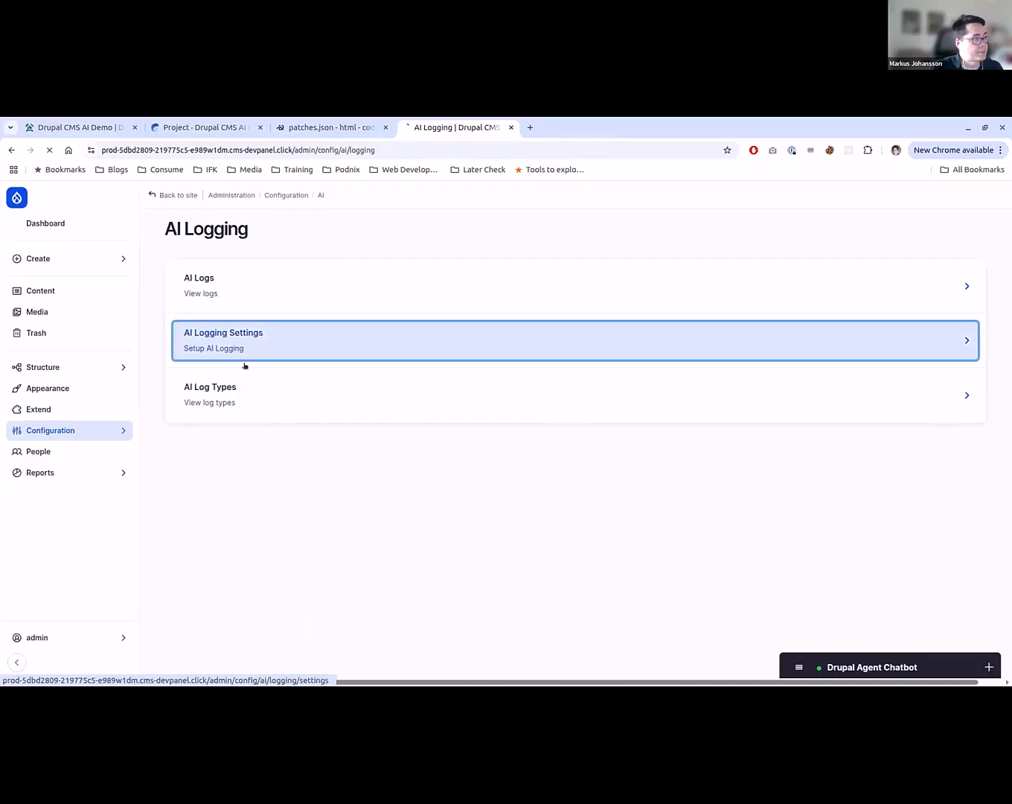
{"action": "left_click", "coordinate": [188, 278]}
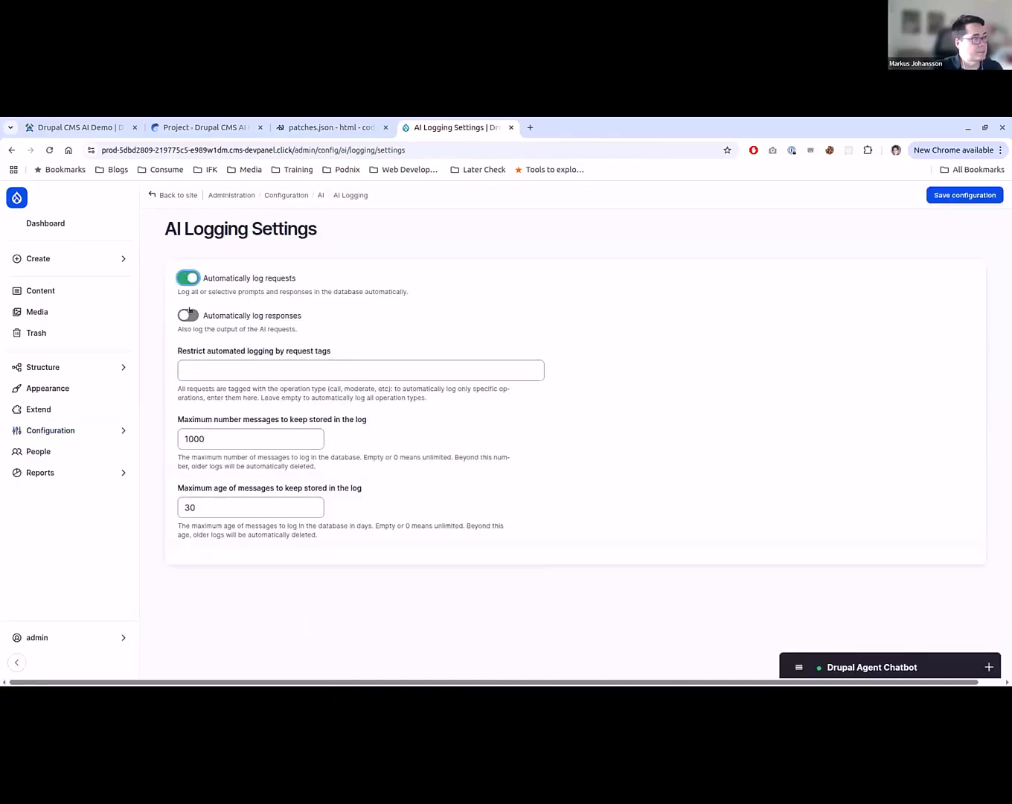
{"action": "left_click", "coordinate": [188, 315]}
{"action": "left_click", "coordinate": [965, 195]}
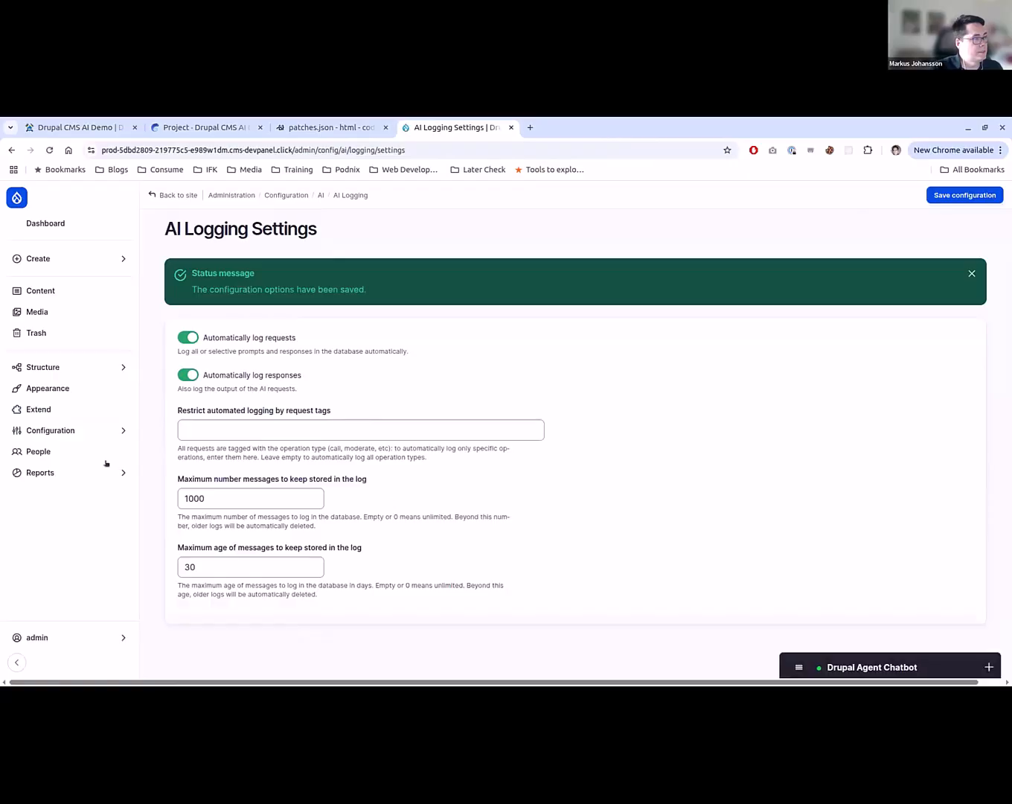
- Open the Chat Generation Explorer separately from the AI Logging page and send the AI the message "hello there"
{"action": "key", "text": "alt+Left"}
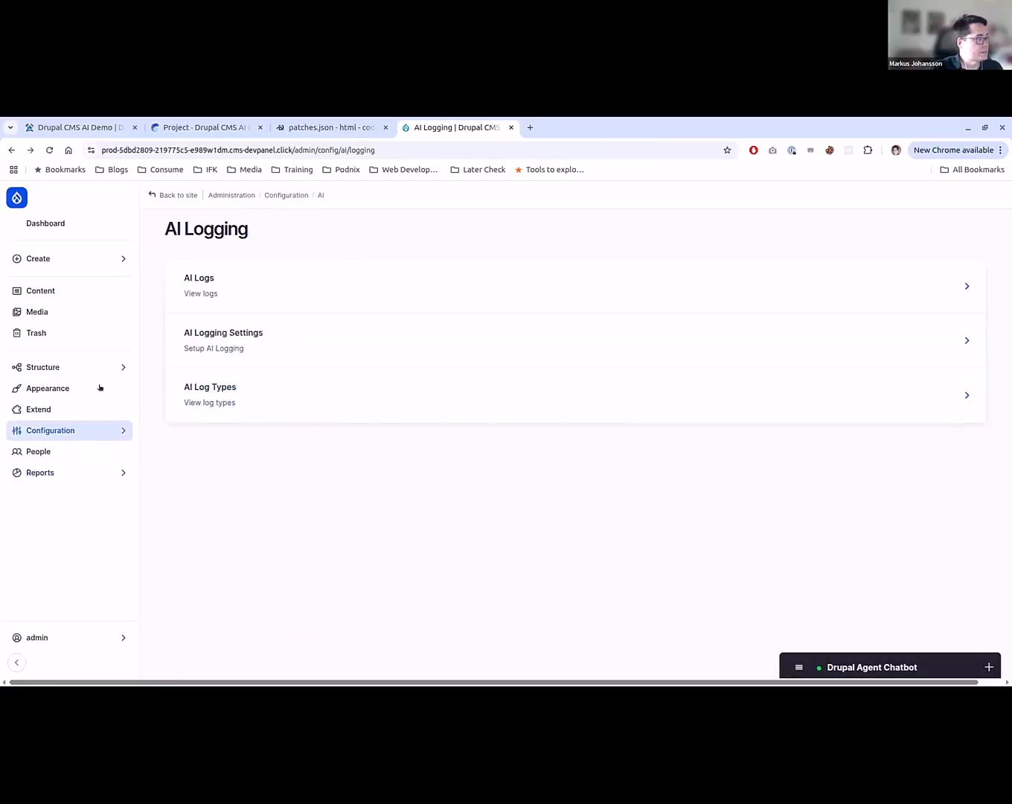
{"action": "left_click", "coordinate": [104, 431]}
{"action": "left_click", "coordinate": [183, 423]}
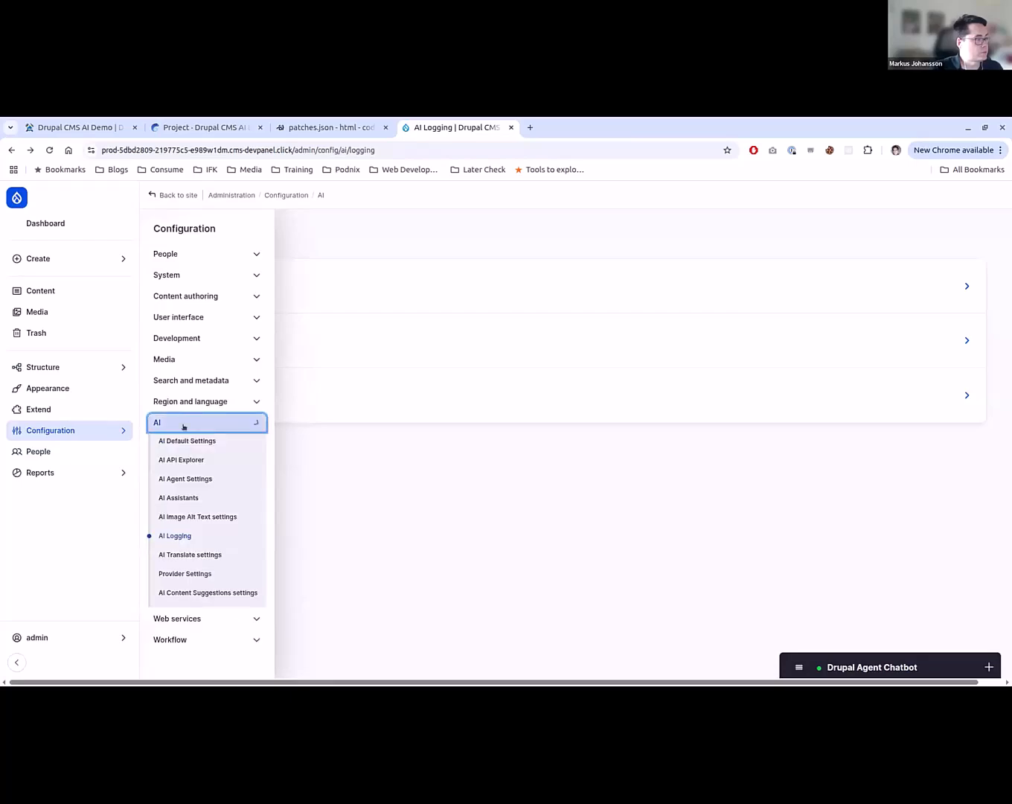
{"action": "left_click", "coordinate": [201, 460]}
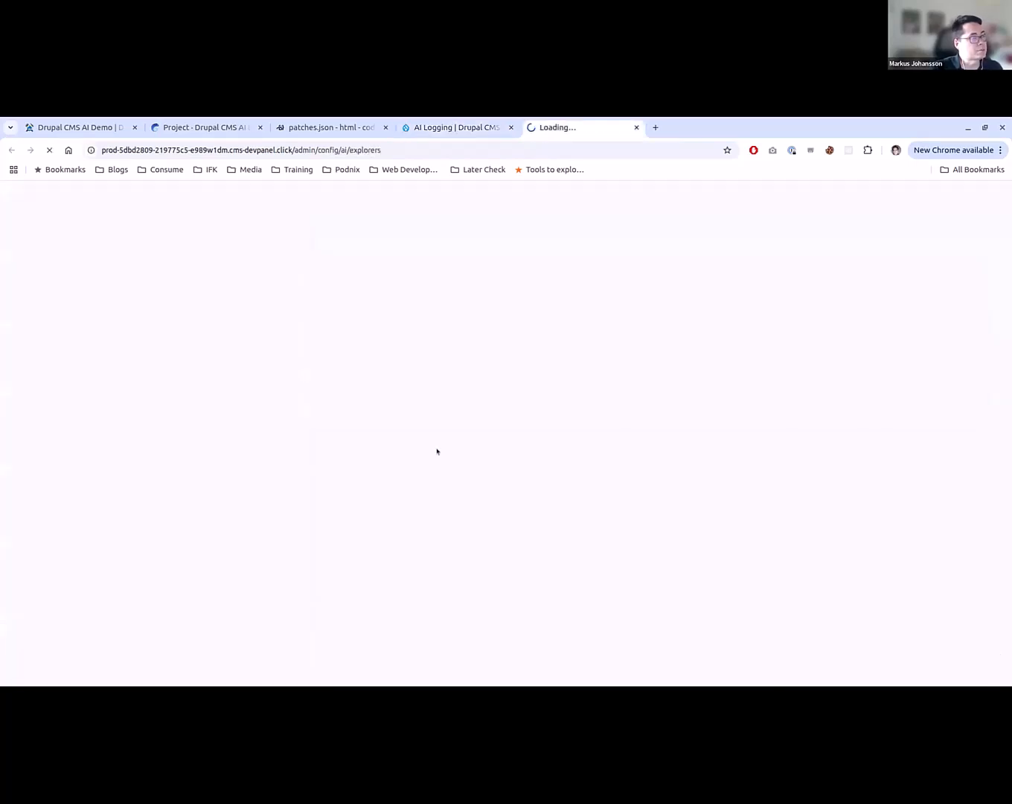
{"action": "left_click", "coordinate": [275, 281]}
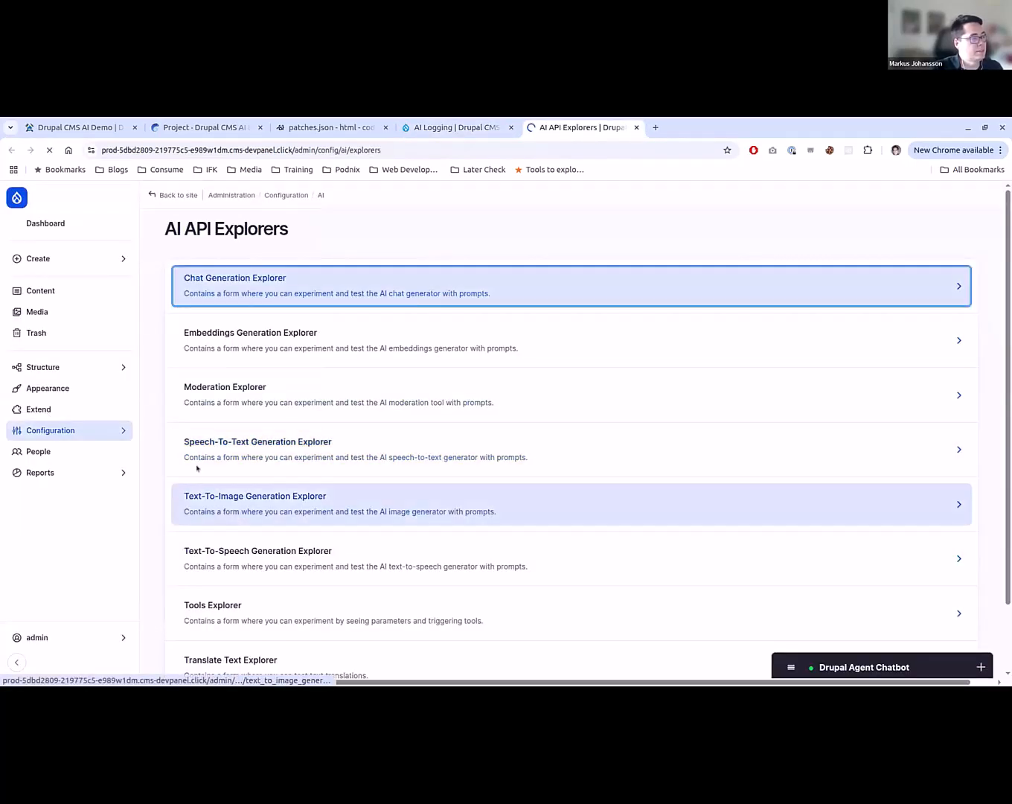
{"action": "left_click", "coordinate": [261, 512]}
{"action": "type", "text": "he"}
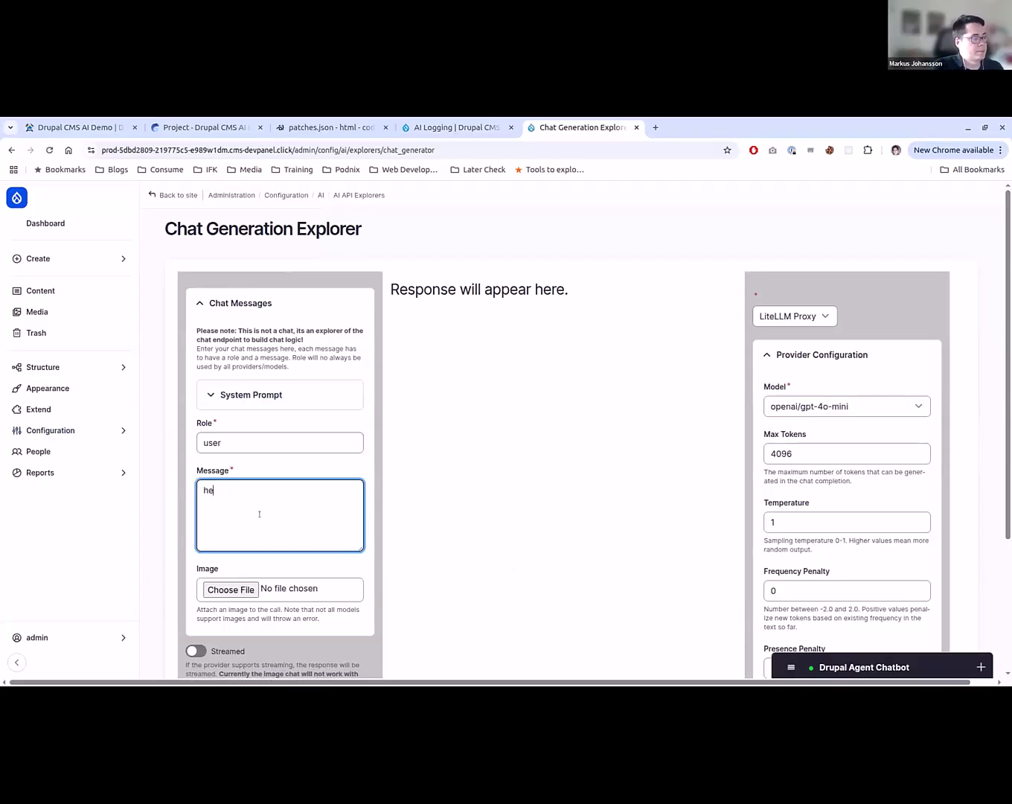
{"action": "type", "text": "llo there"}
{"action": "scroll", "coordinate": [260, 521], "scroll_direction": "down", "scroll_amount": 3}
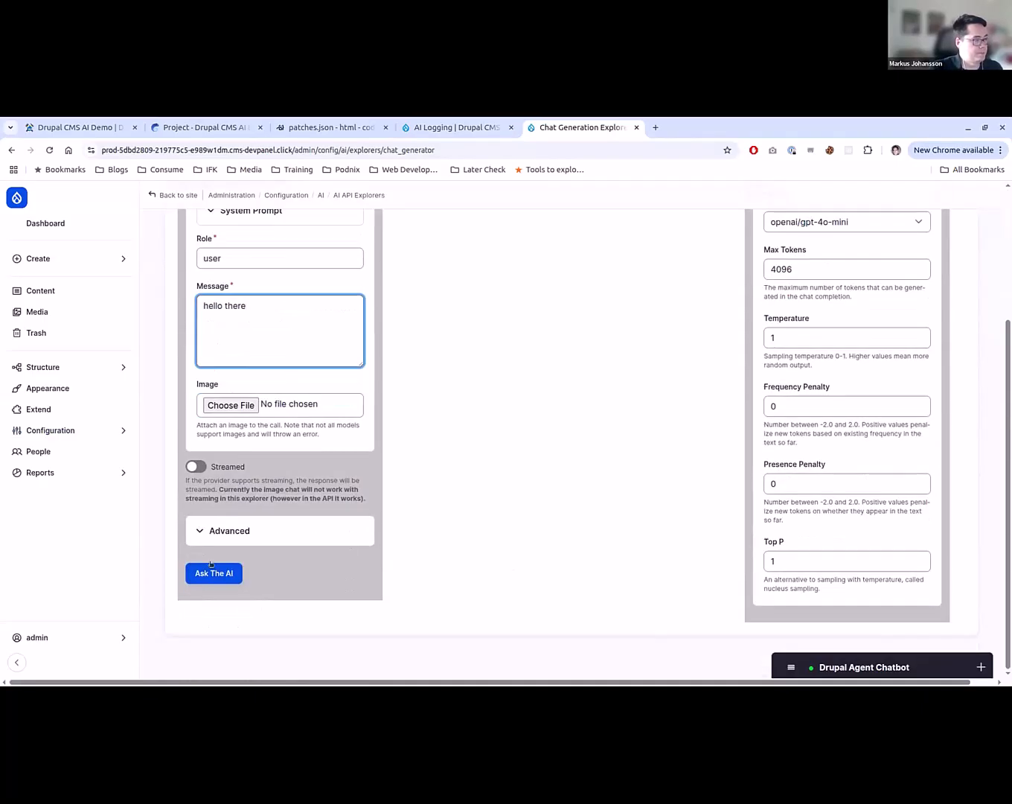
{"action": "left_click", "coordinate": [211, 574]}
- Return to AI Logging, list the AI logs and try to view the details of the "hello there" entry
{"action": "key", "text": "ctrl+shift+Tab"}
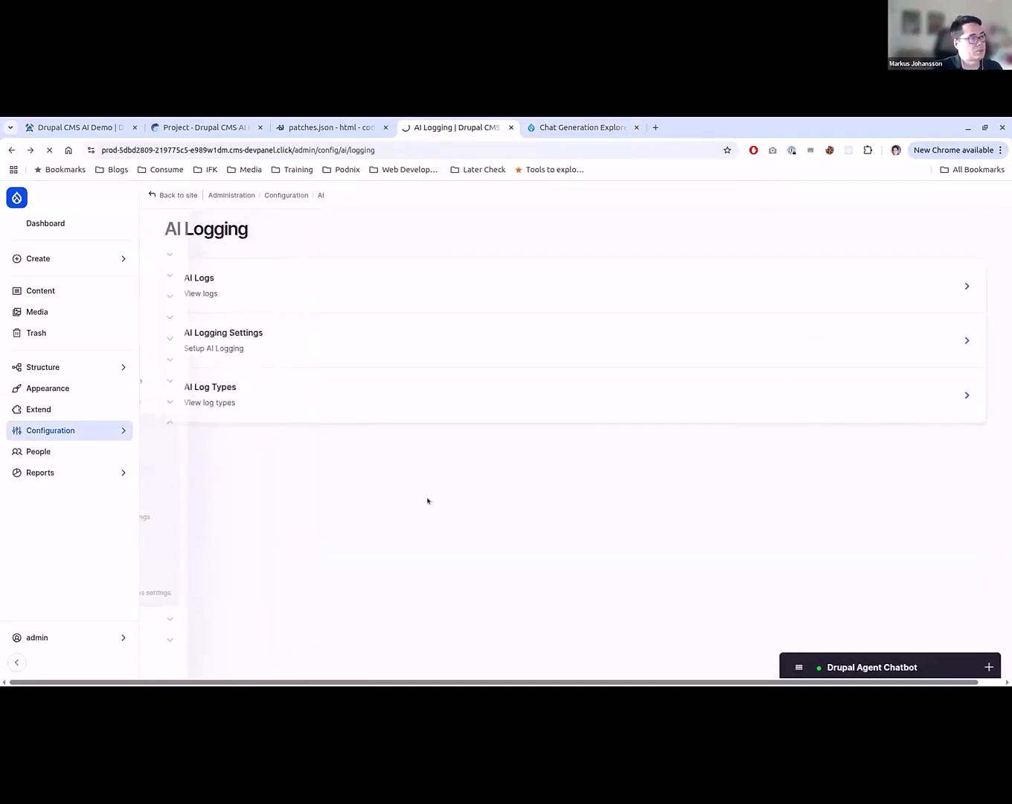
{"action": "left_click", "coordinate": [715, 281]}
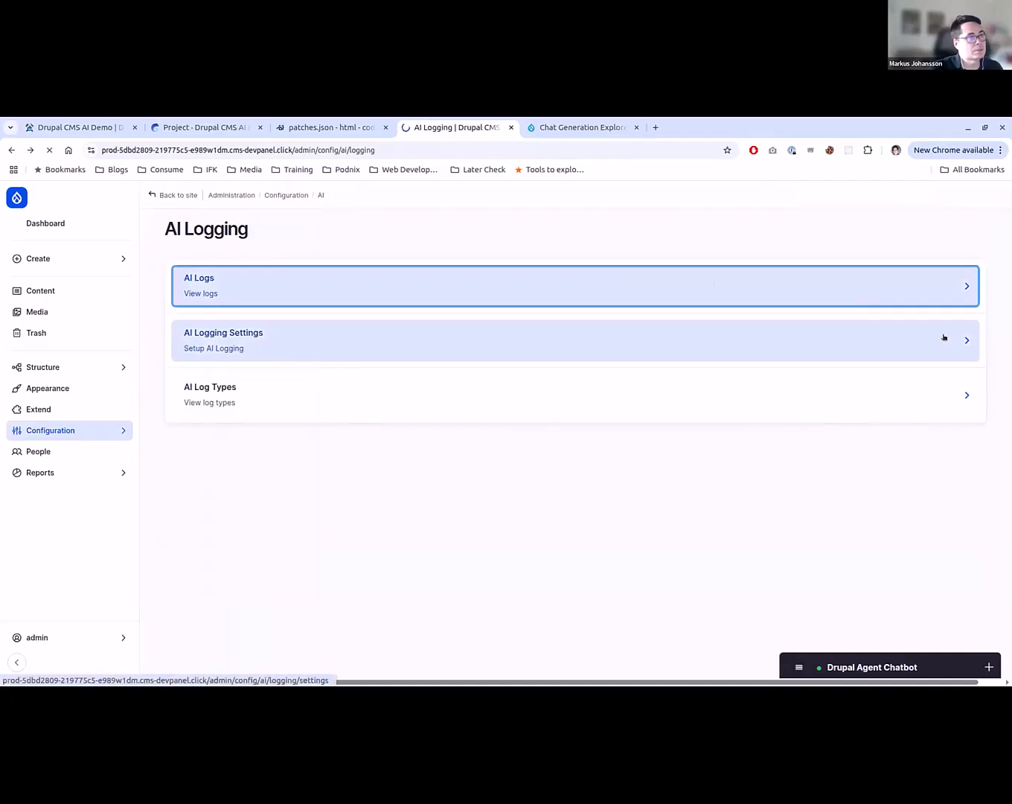
{"action": "left_click", "coordinate": [907, 528]}
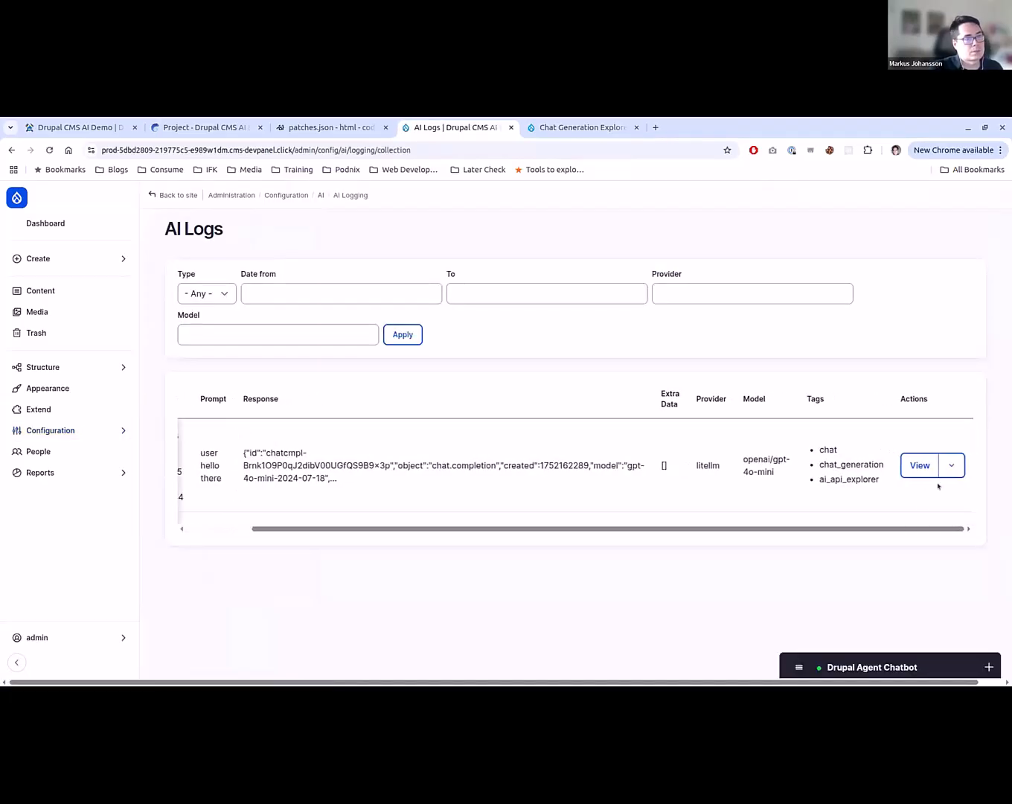
{"action": "left_click", "coordinate": [920, 465]}
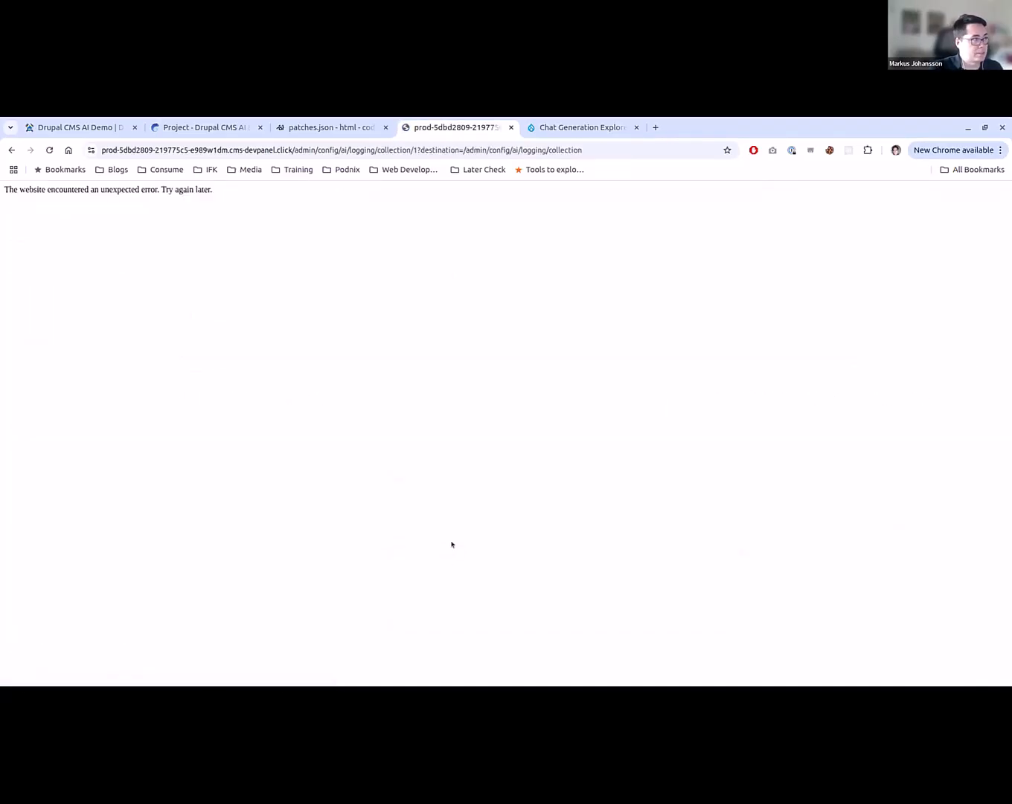
{"action": "key", "text": "alt+Left"}
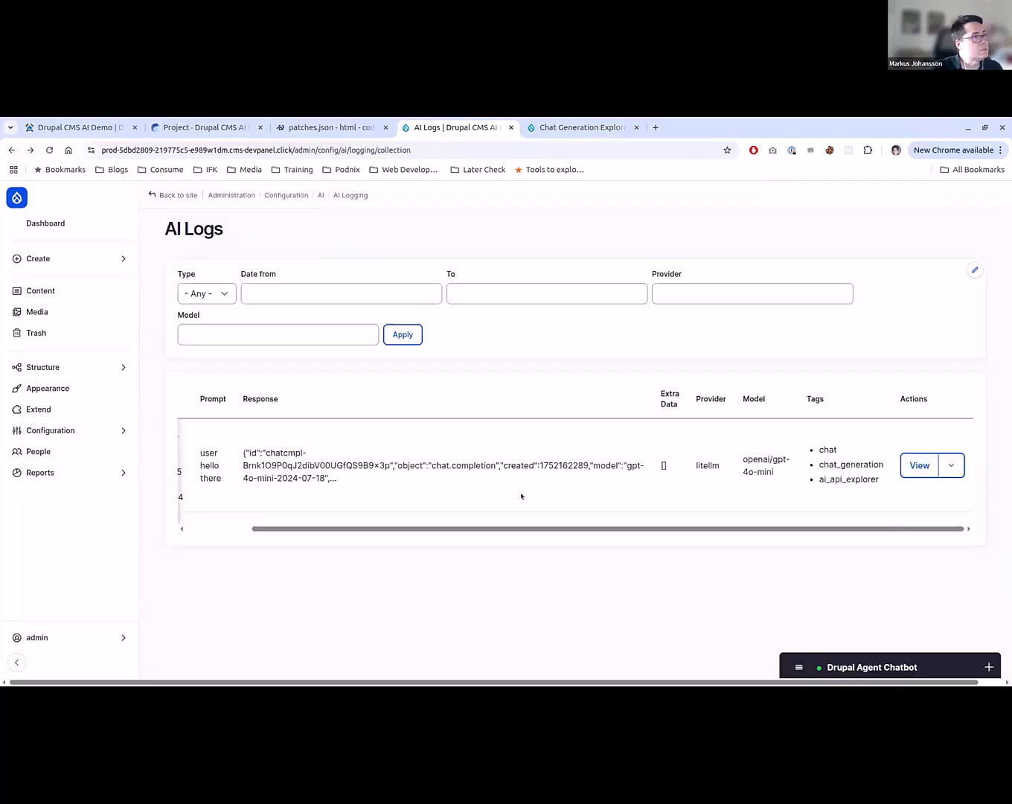
{"action": "left_click", "coordinate": [921, 467]}
{"action": "key", "text": "alt+Left"}
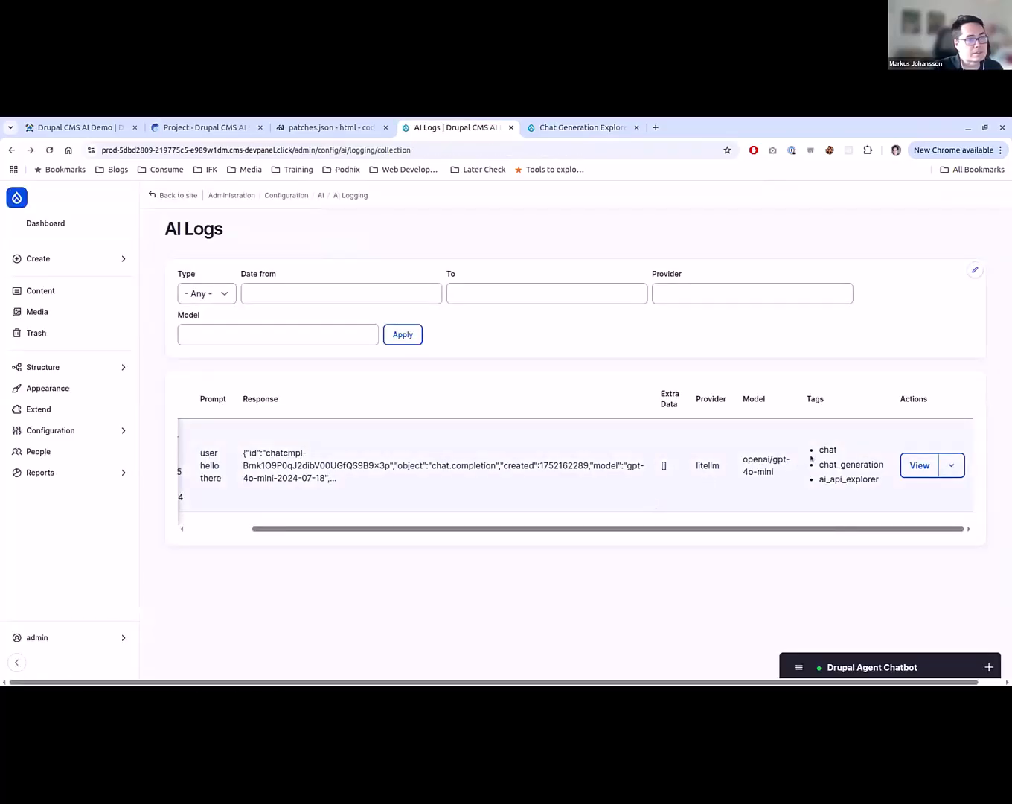
- Read the details of the InvalidComponentDataException error in the recent log messages, opened separately, and return to AI Logs
{"action": "left_click", "coordinate": [57, 432]}
{"action": "left_click", "coordinate": [68, 469]}
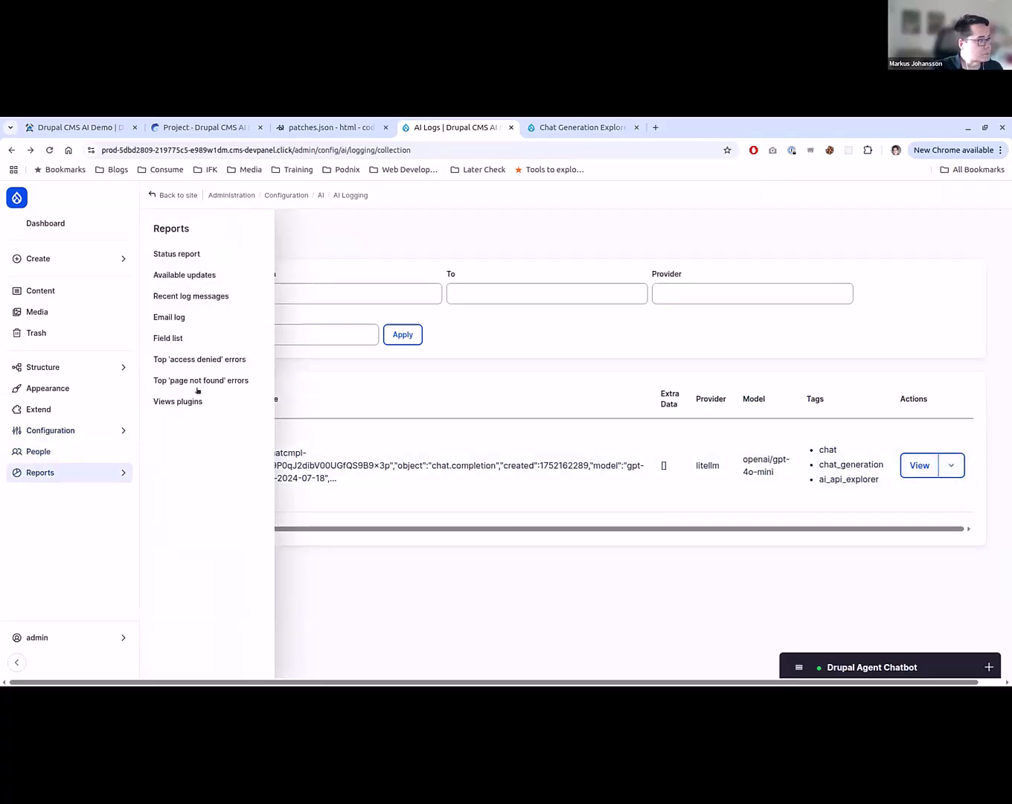
{"action": "left_click", "coordinate": [211, 298], "text": "ctrl"}
{"action": "key", "text": "ctrl+Tab"}
{"action": "key", "text": "ctrl+Tab"}
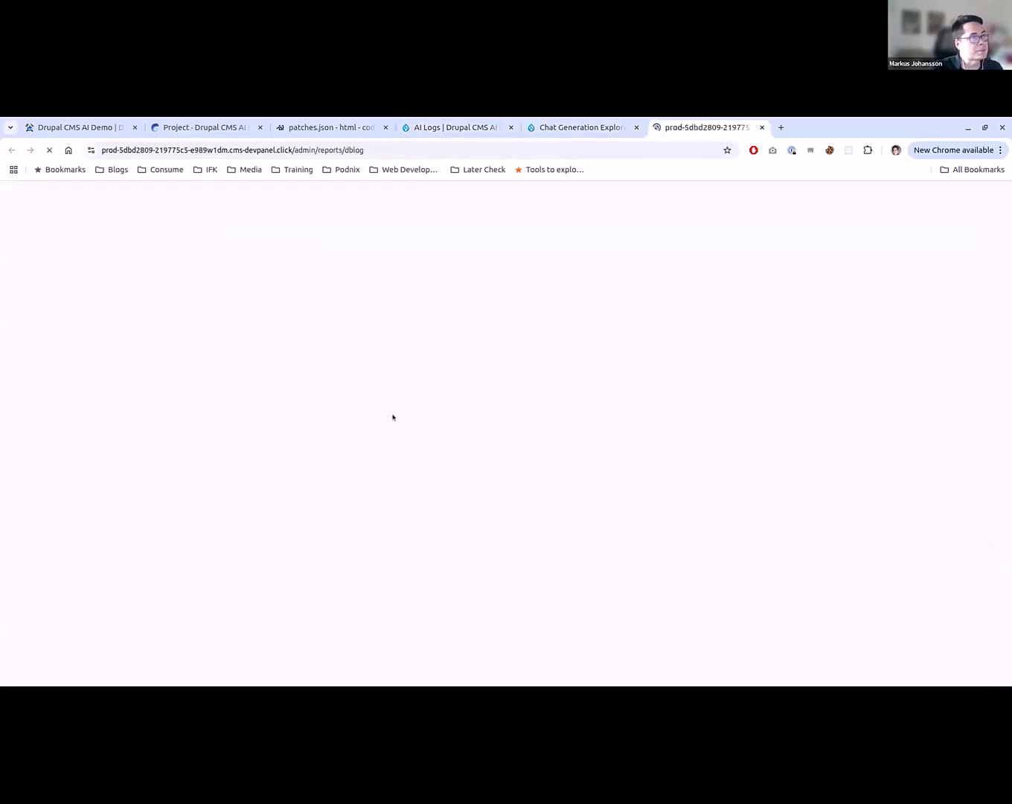
{"action": "left_click", "coordinate": [500, 472]}
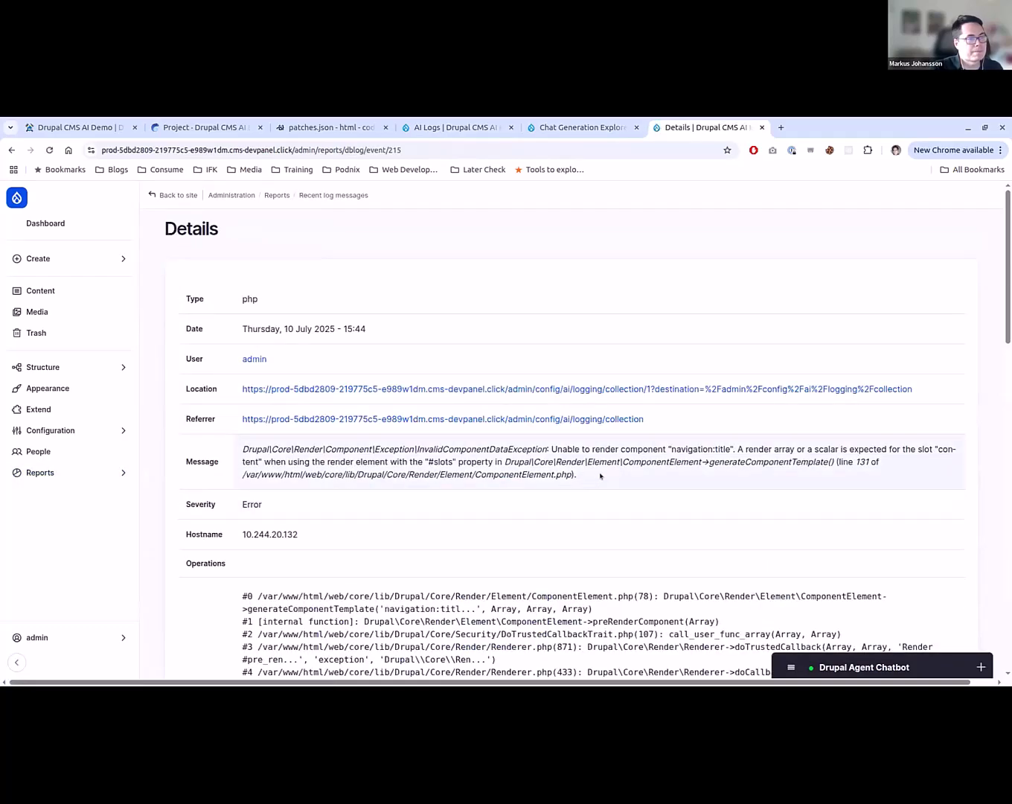
{"action": "left_click_drag", "start_coordinate": [601, 475], "coordinate": [373, 468]}
{"action": "left_click", "coordinate": [369, 468]}
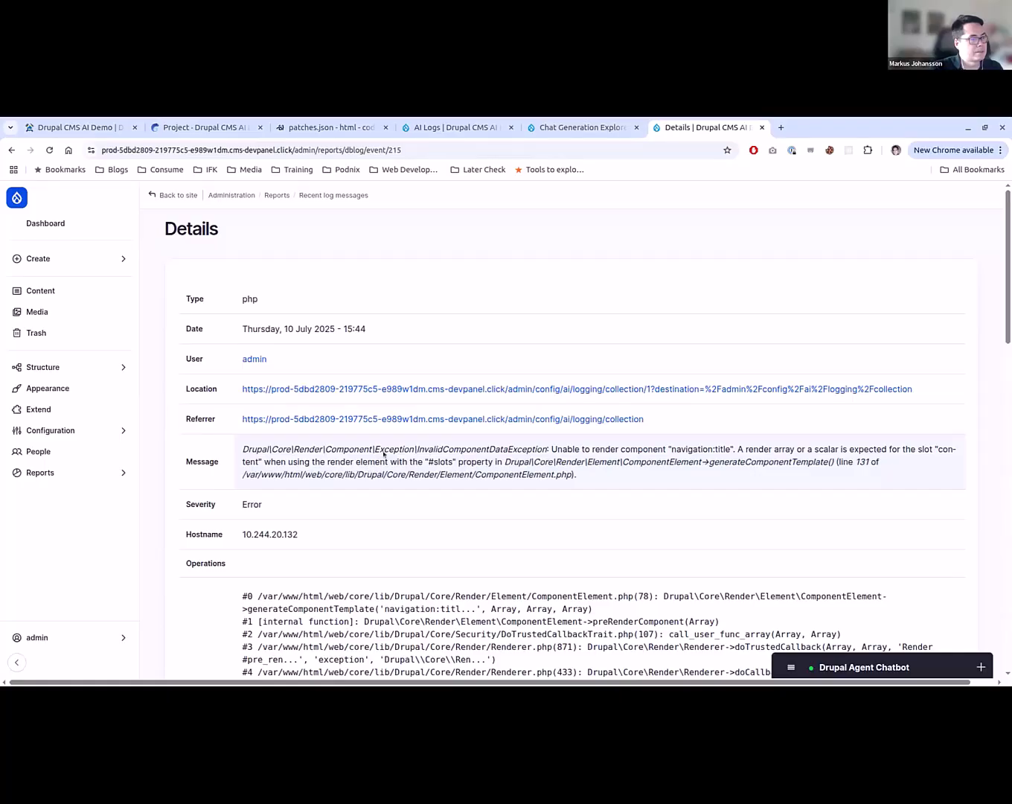
{"action": "key", "text": "ctrl+w"}
{"action": "key", "text": "ctrl+shift+Tab"}
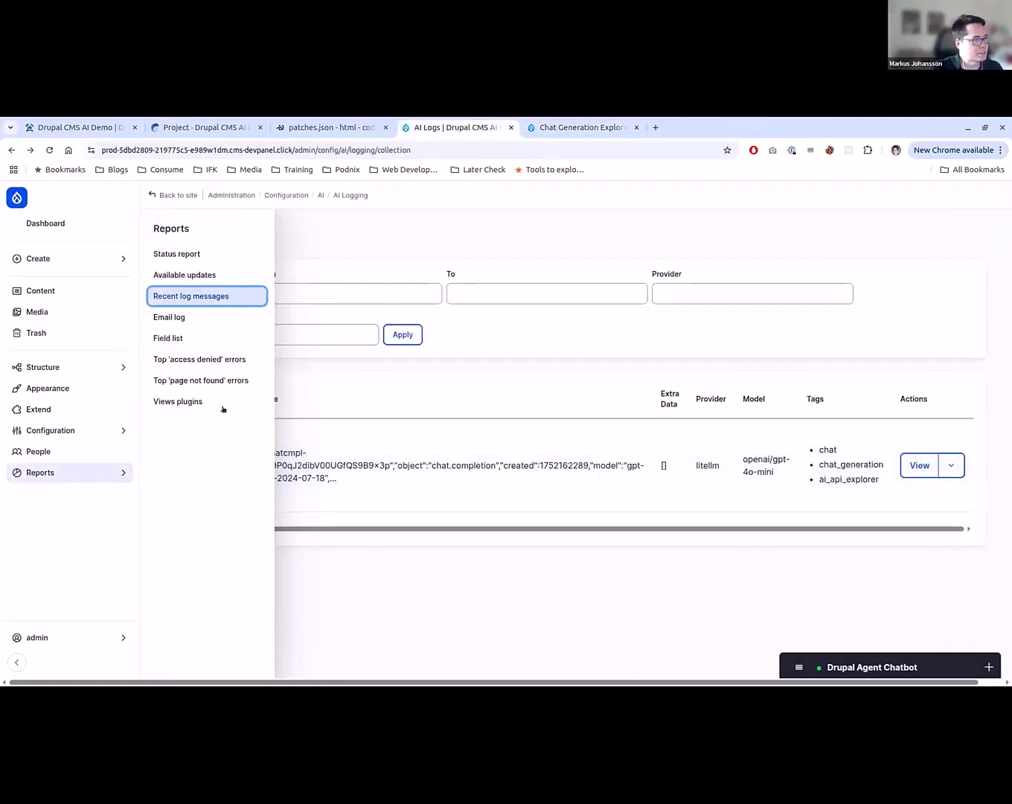
- Close the Chat Generation Explorer page and go back to AI Logs
{"action": "left_click", "coordinate": [108, 436]}
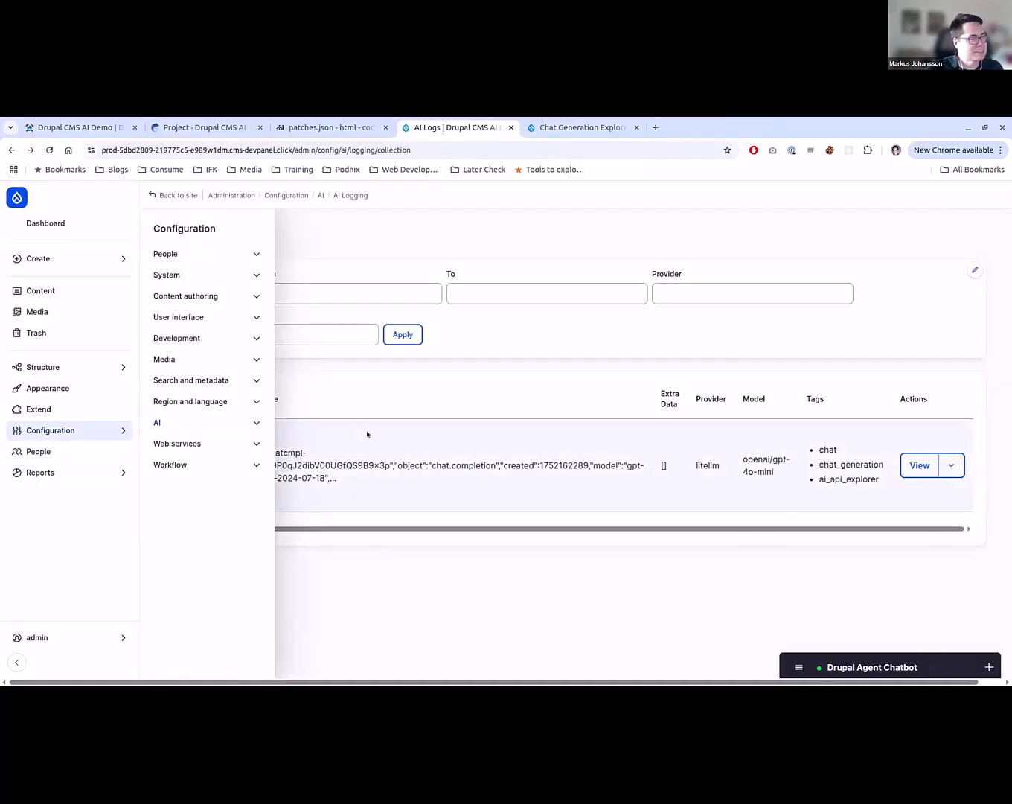
{"action": "key", "text": "ctrl+Tab"}
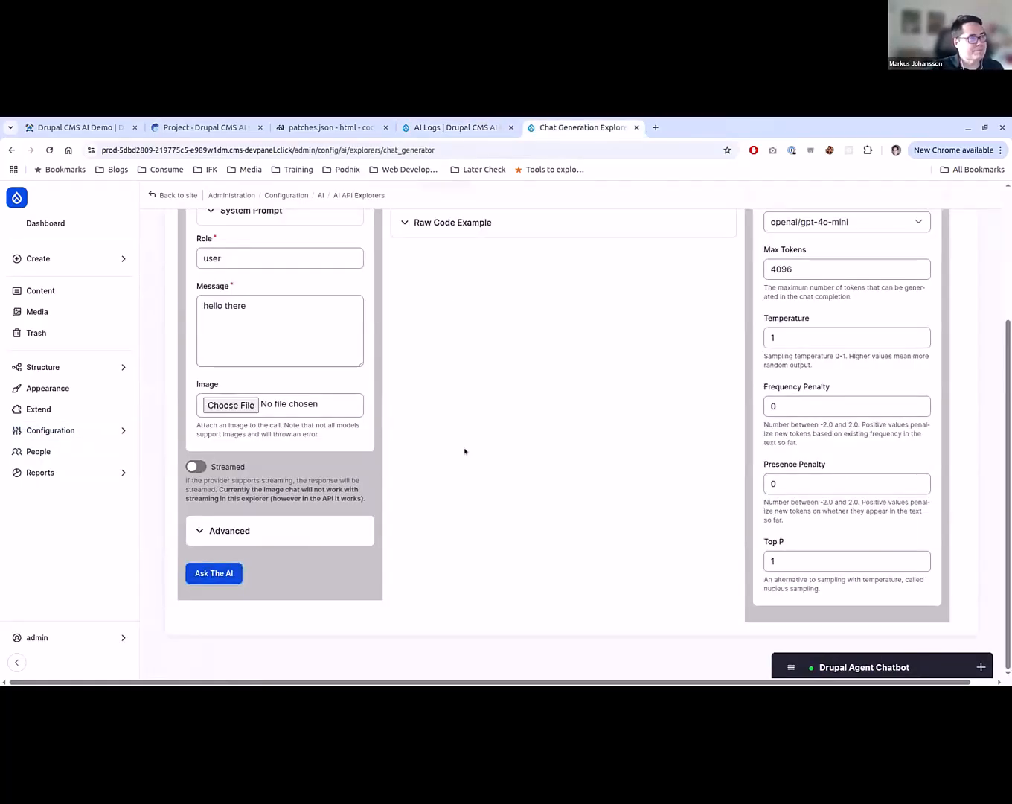
{"action": "scroll", "coordinate": [463, 453], "scroll_direction": "up", "scroll_amount": 1}
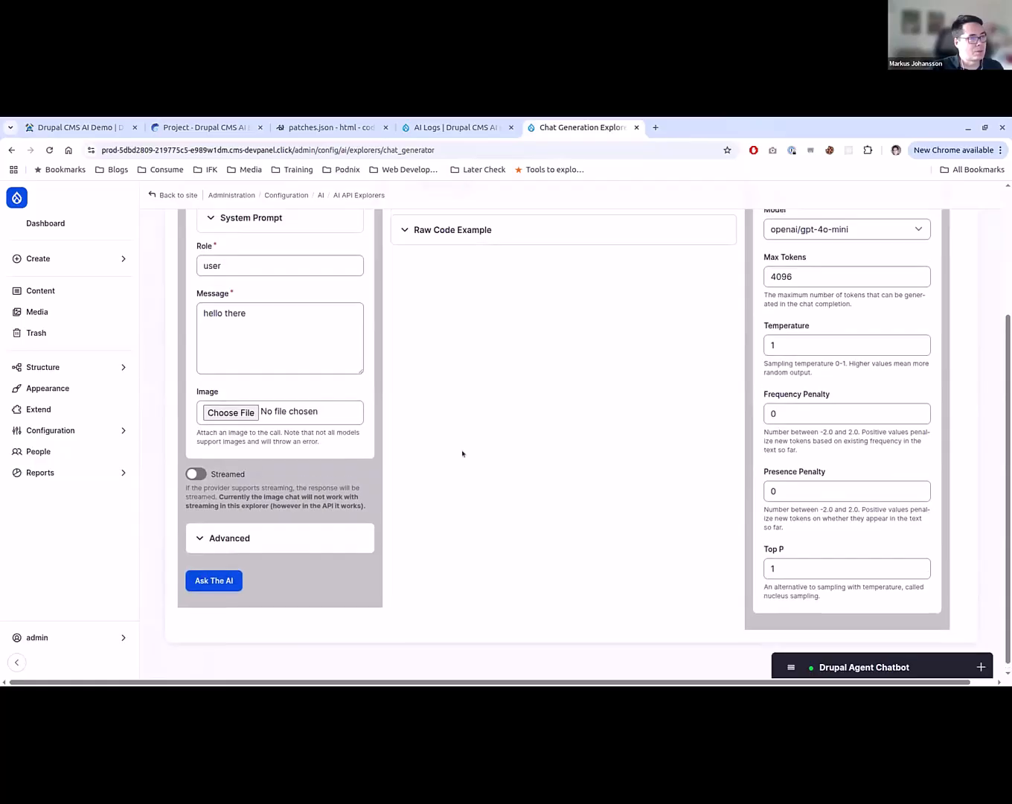
{"action": "key", "text": "ctrl+shift+Tab"}
- Add Spanish as a site language in the Region and language configuration
{"action": "mouse_move", "coordinate": [50, 430]}
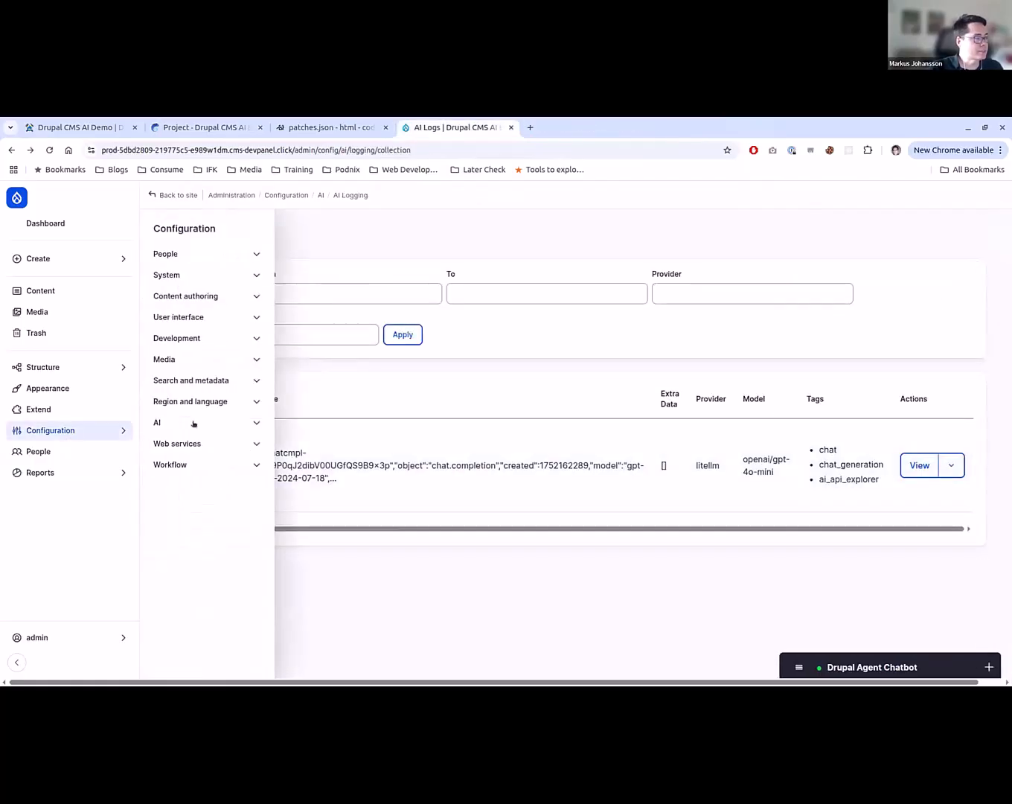
{"action": "left_click", "coordinate": [209, 424]}
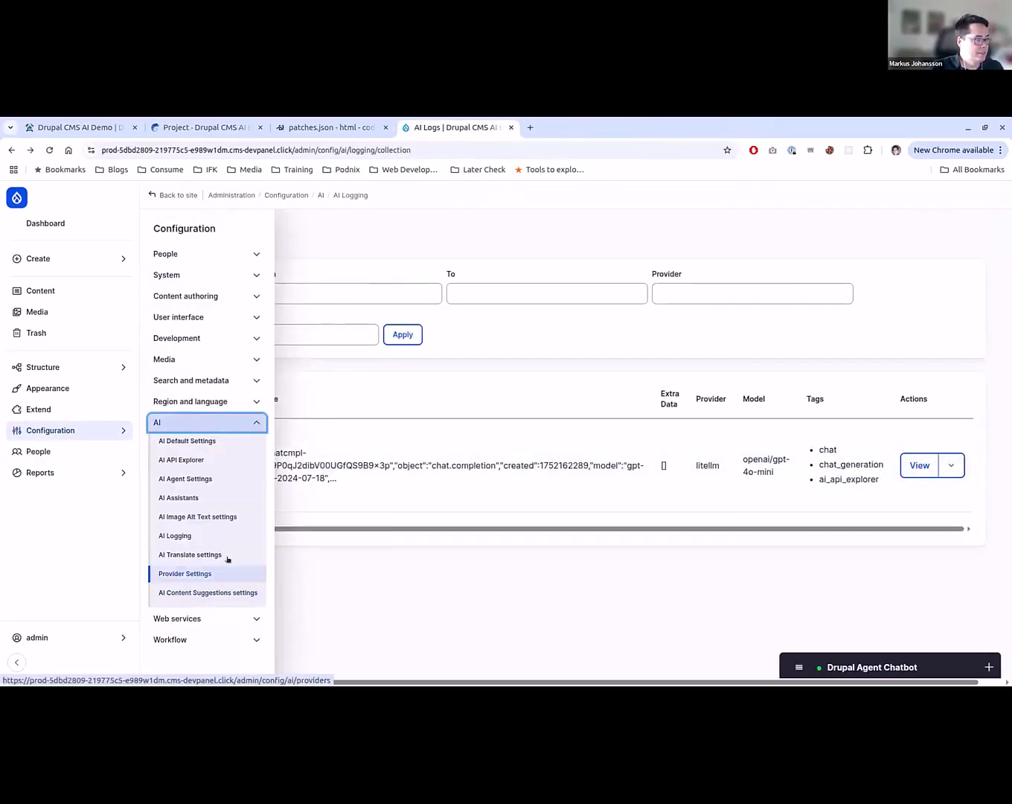
{"action": "left_click", "coordinate": [199, 401]}
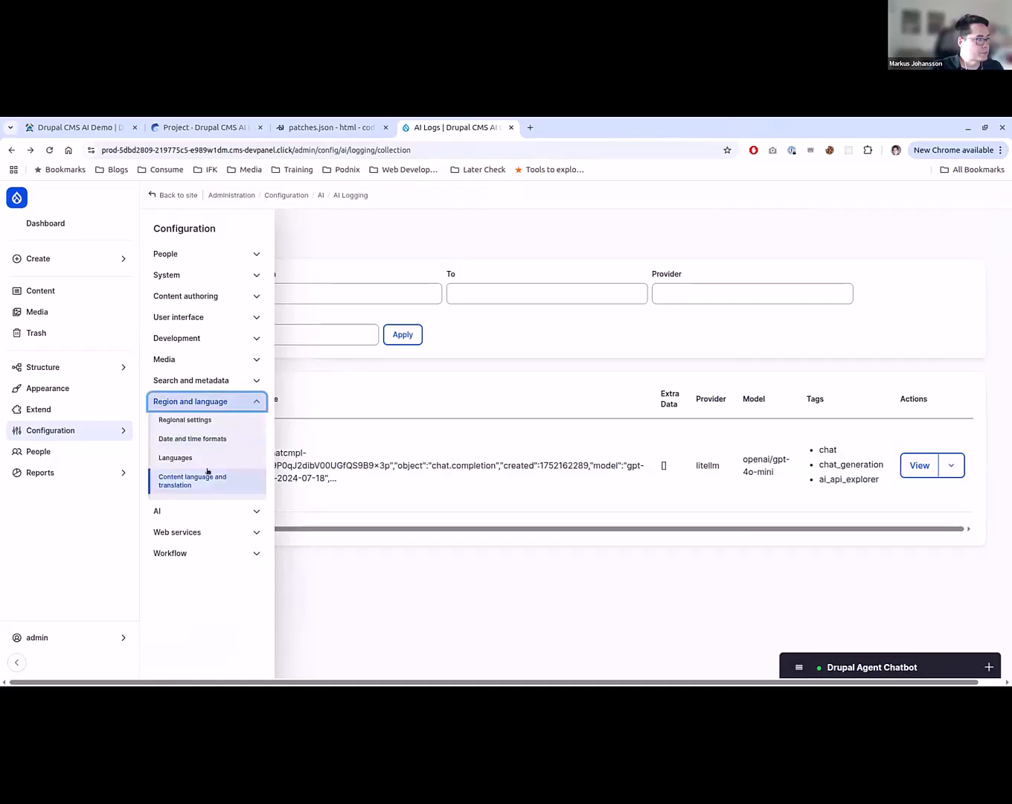
{"action": "left_click", "coordinate": [214, 458]}
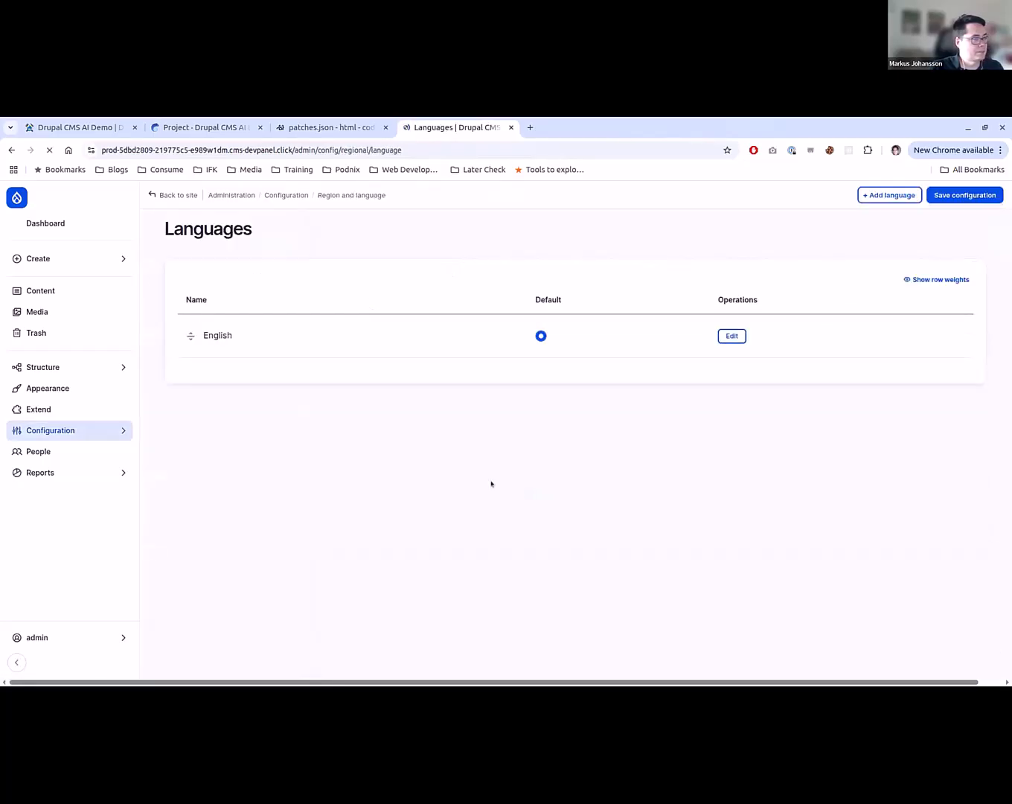
{"action": "left_click", "coordinate": [892, 194]}
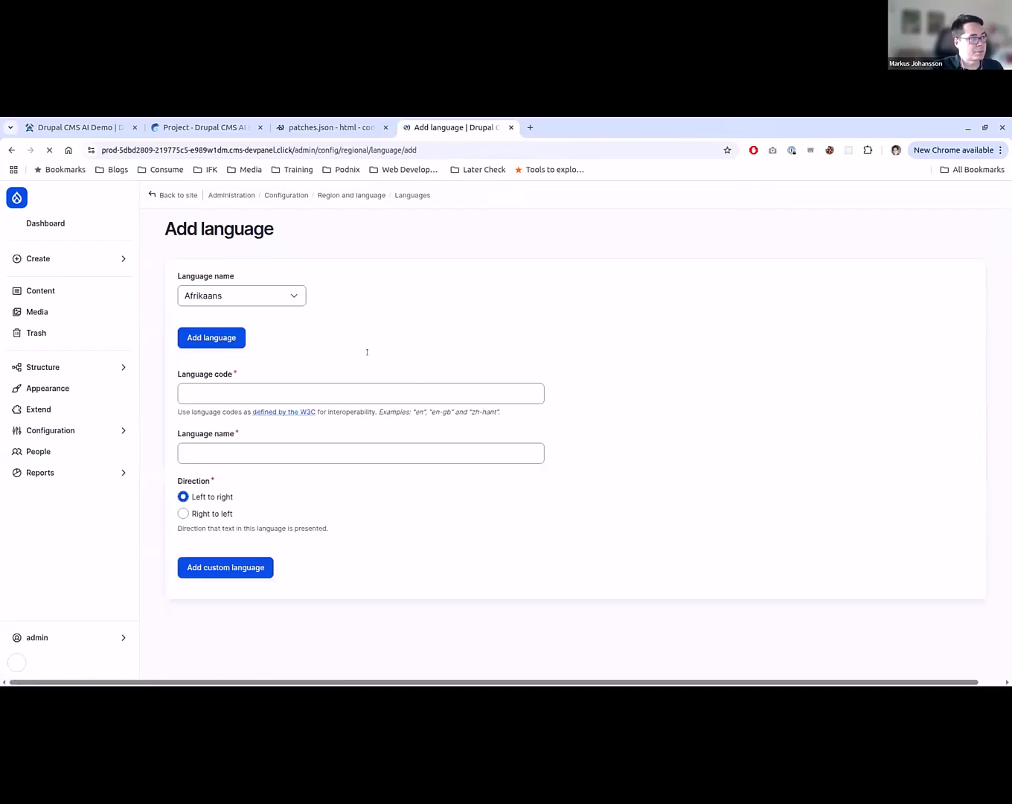
{"action": "left_click", "coordinate": [284, 300]}
{"action": "scroll", "coordinate": [223, 492], "scroll_direction": "down", "scroll_amount": 15}
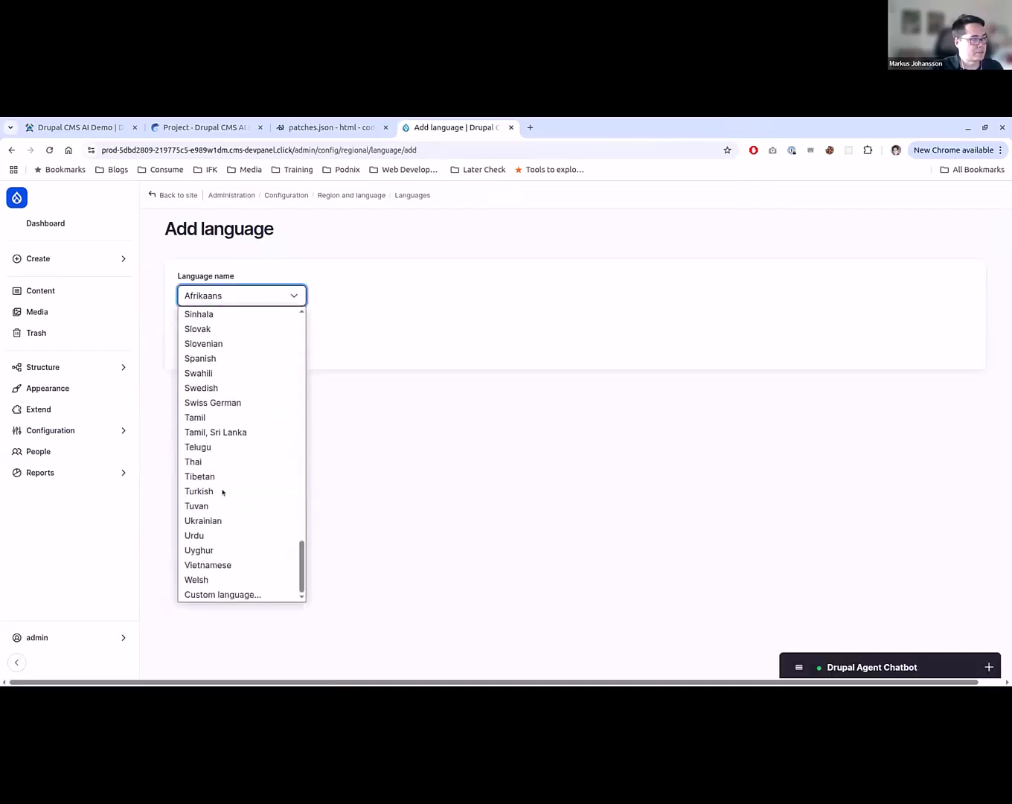
{"action": "scroll", "coordinate": [222, 492], "scroll_direction": "up", "scroll_amount": 2}
{"action": "left_click", "coordinate": [253, 450]}
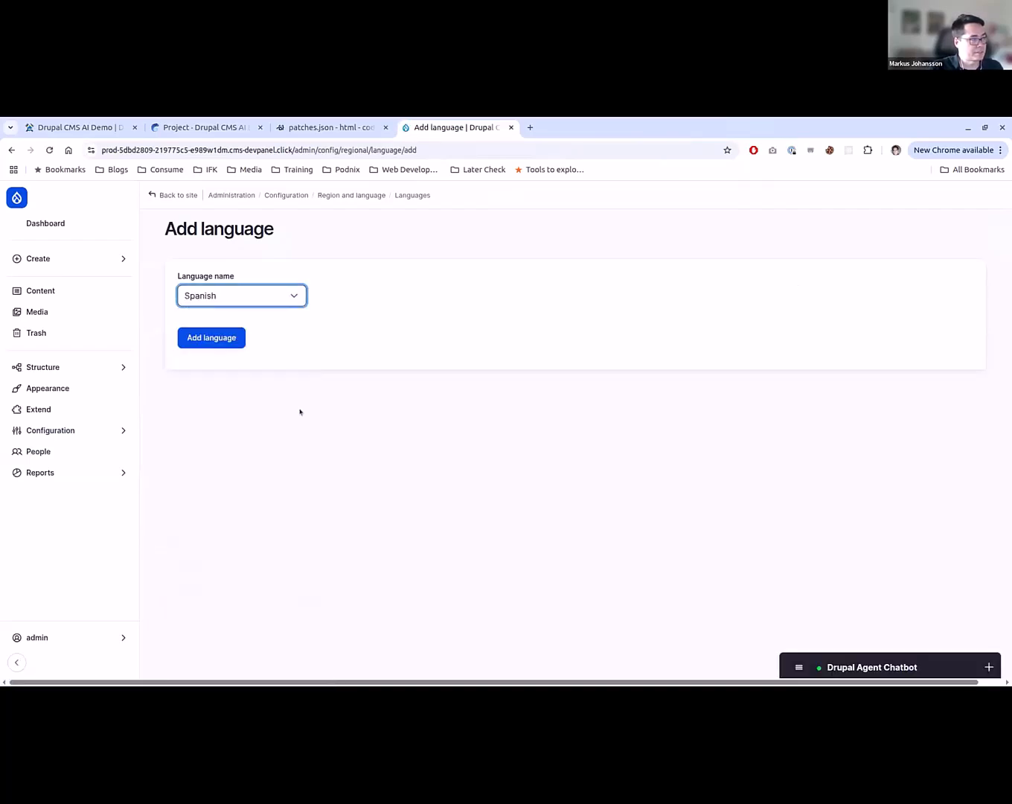
{"action": "left_click", "coordinate": [226, 338]}
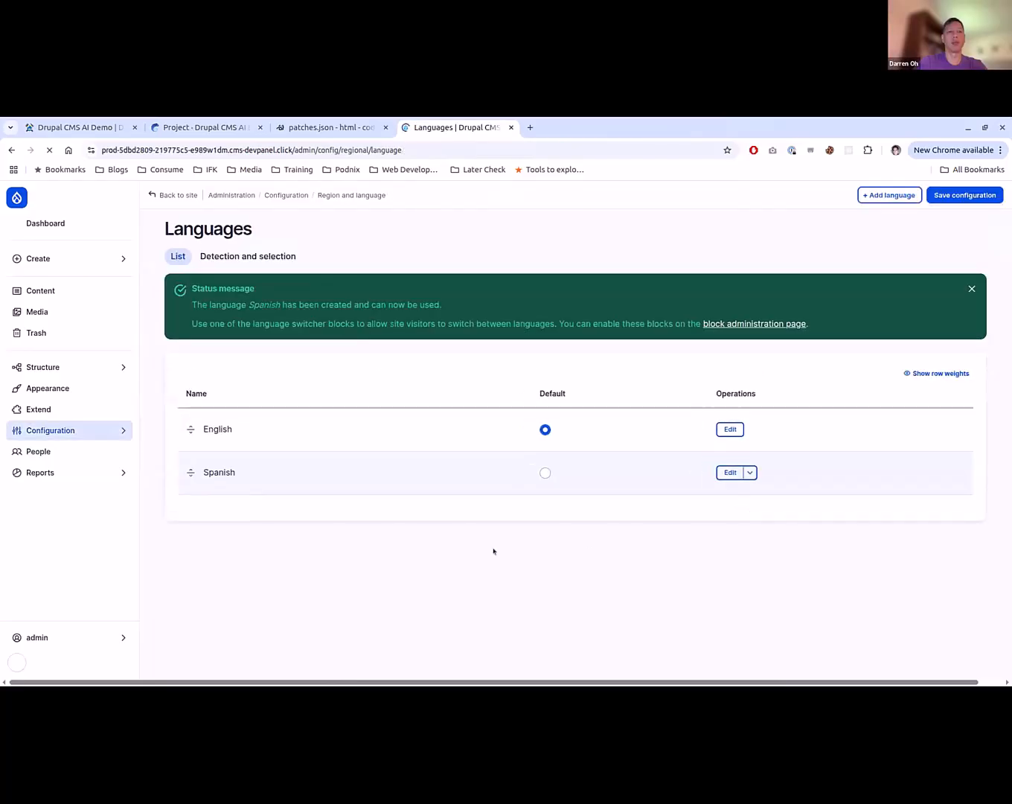
- Enable the language selector on create and edit pages and translation for the Basic page content type, and save it
{"action": "left_click", "coordinate": [74, 365]}
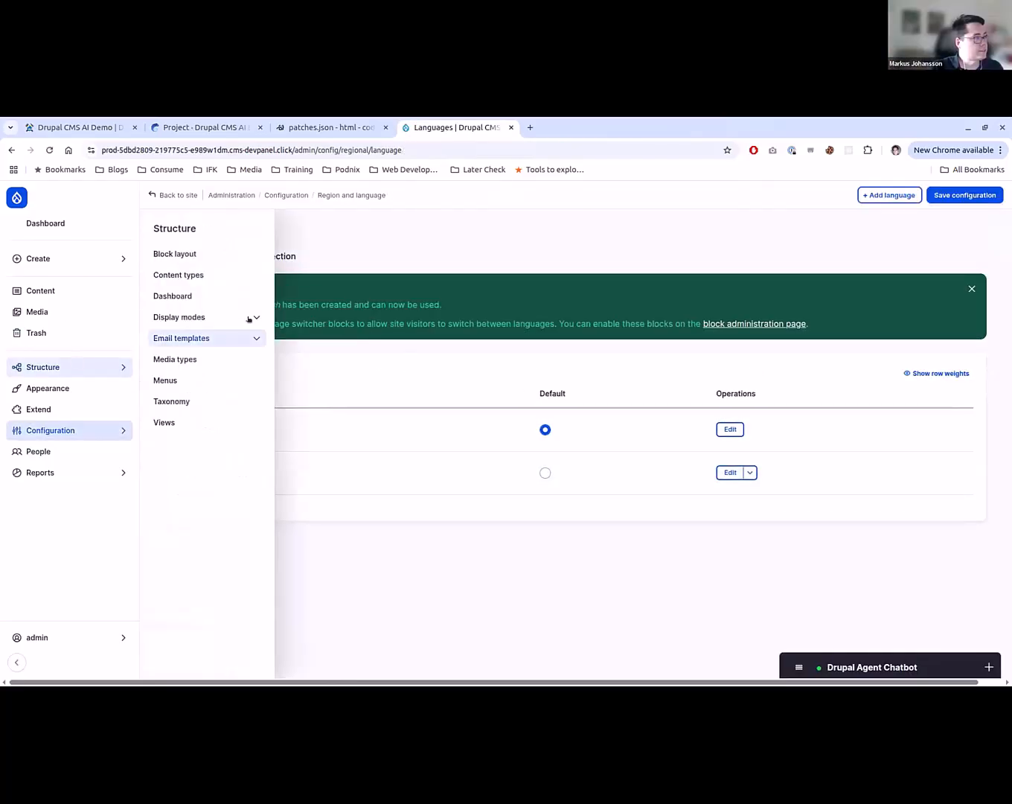
{"action": "left_click", "coordinate": [99, 426]}
{"action": "left_click", "coordinate": [106, 364]}
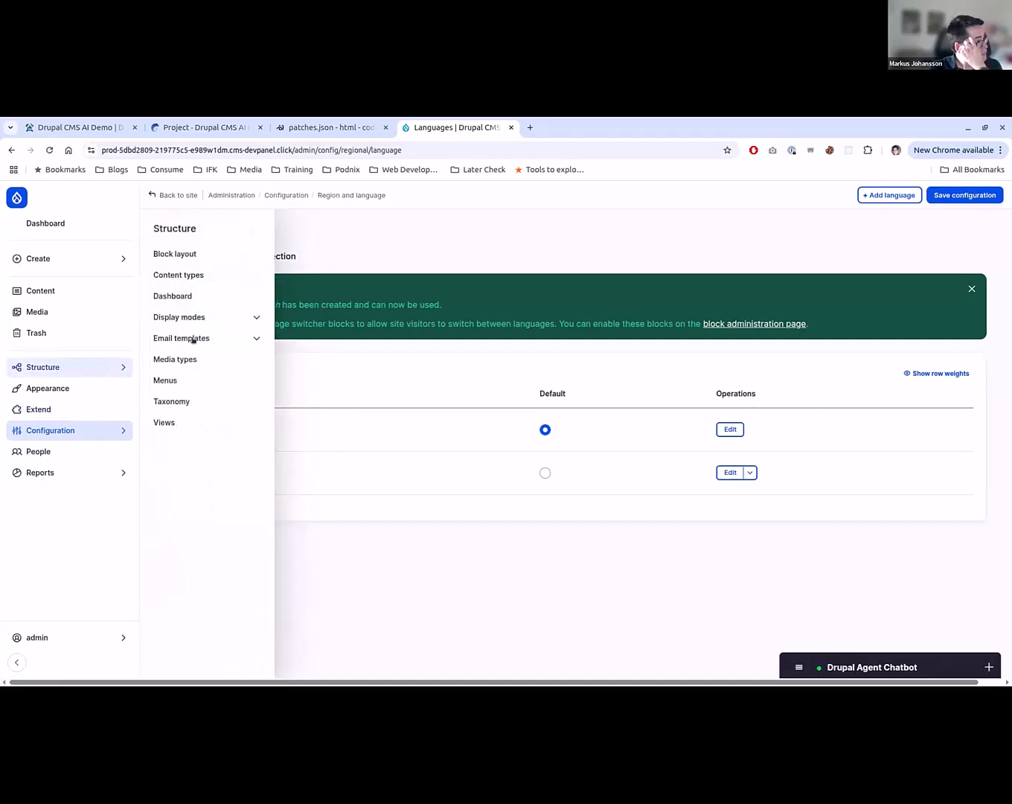
{"action": "left_click", "coordinate": [207, 277]}
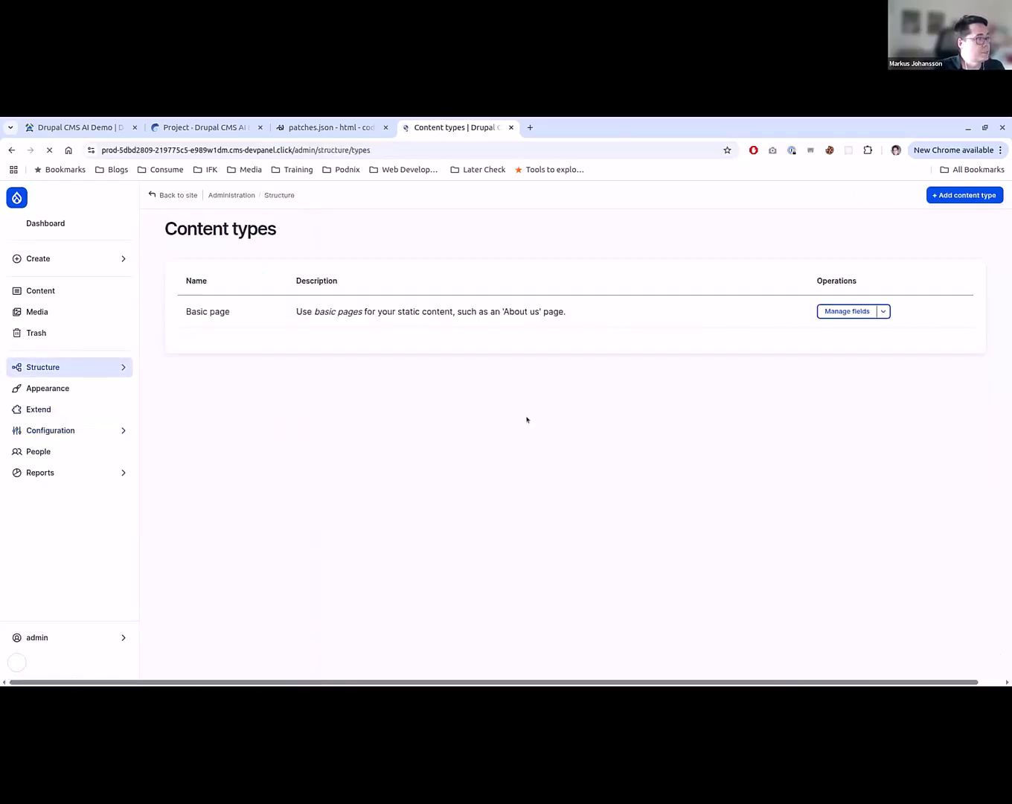
{"action": "left_click", "coordinate": [883, 311]}
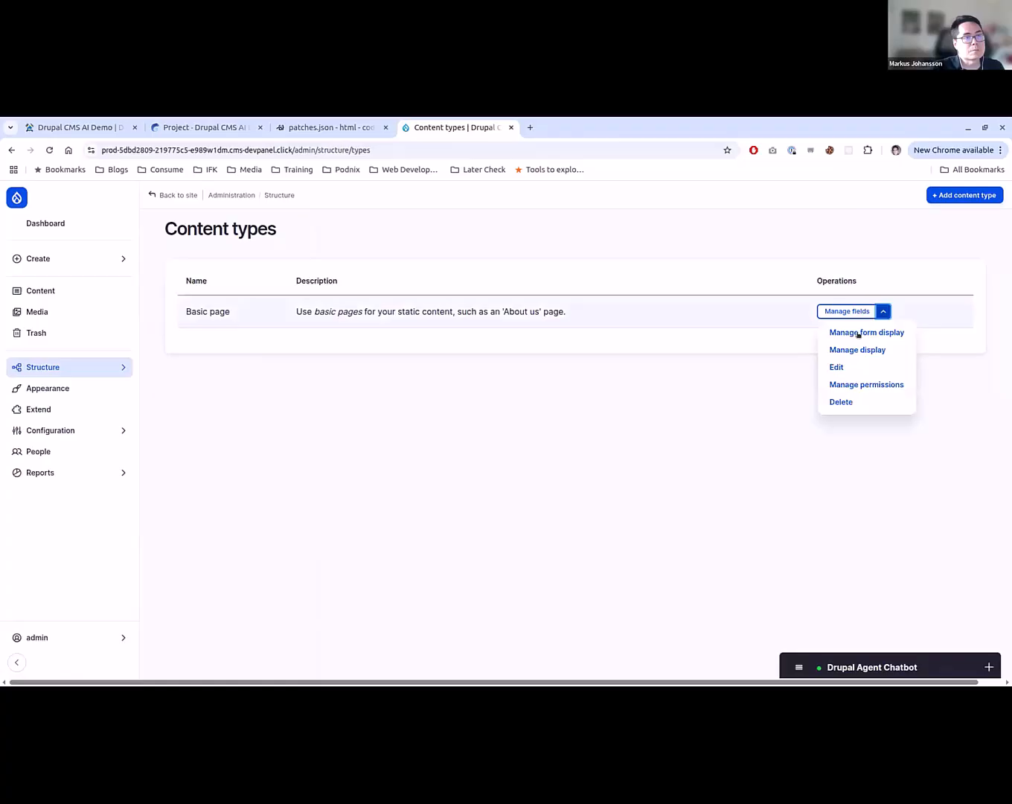
{"action": "left_click", "coordinate": [837, 367]}
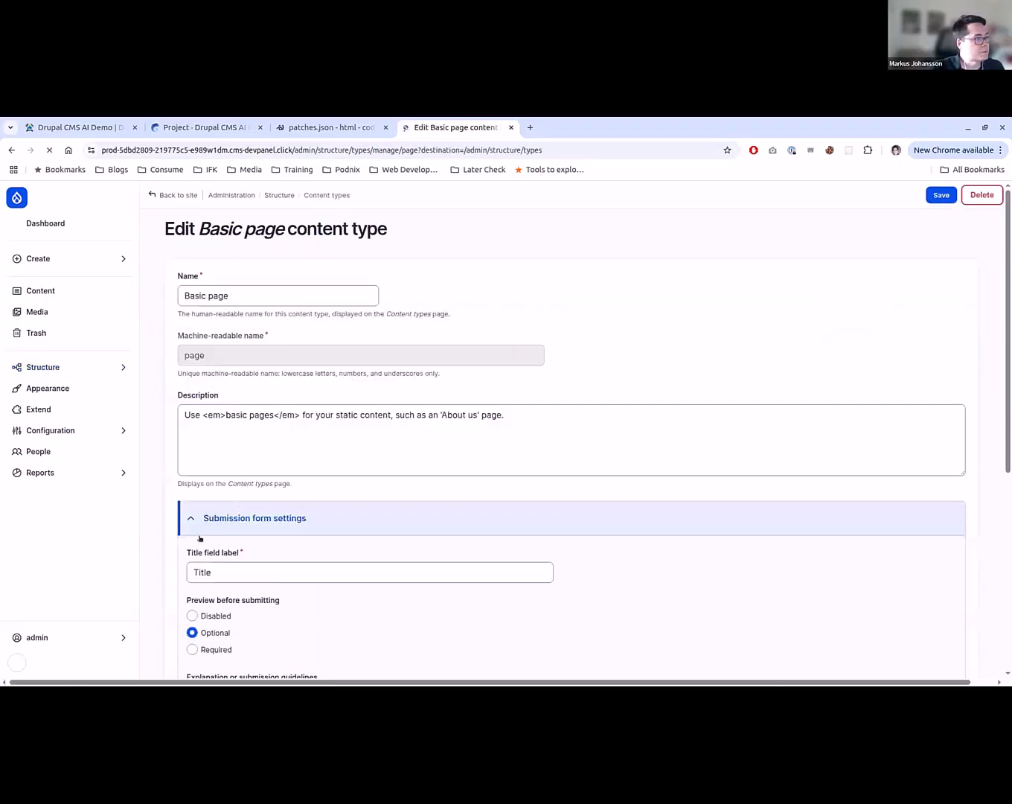
{"action": "scroll", "coordinate": [184, 552], "scroll_direction": "down", "scroll_amount": 2}
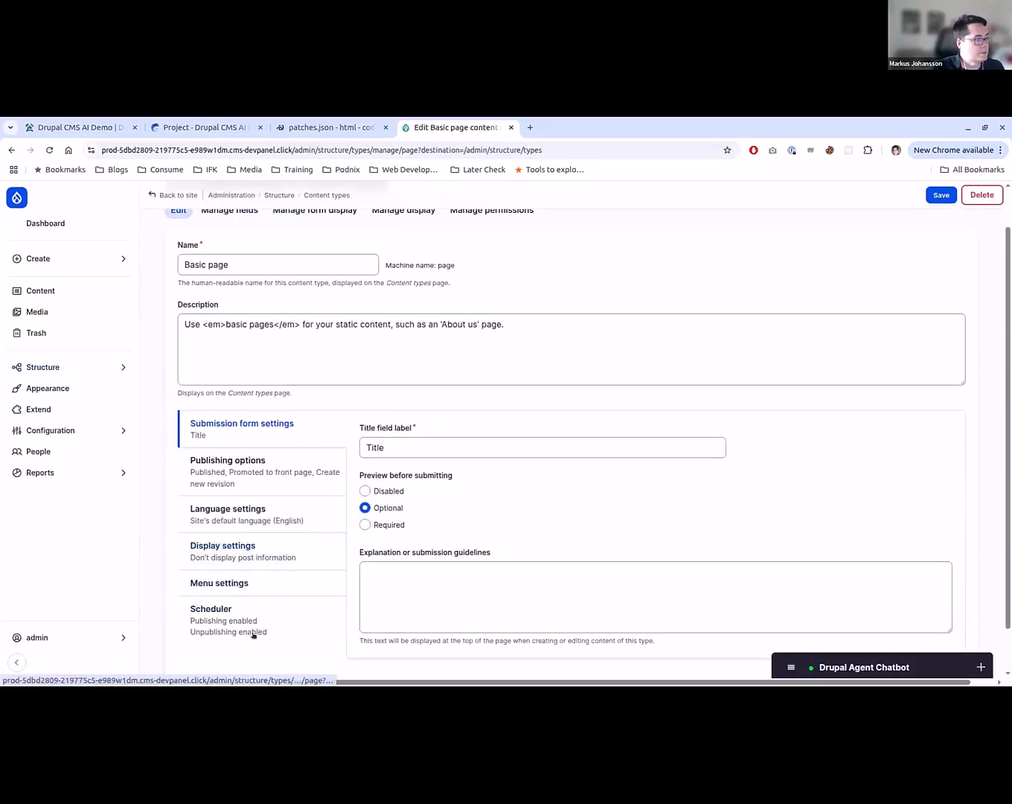
{"action": "left_click", "coordinate": [252, 514]}
{"action": "left_click", "coordinate": [370, 488]}
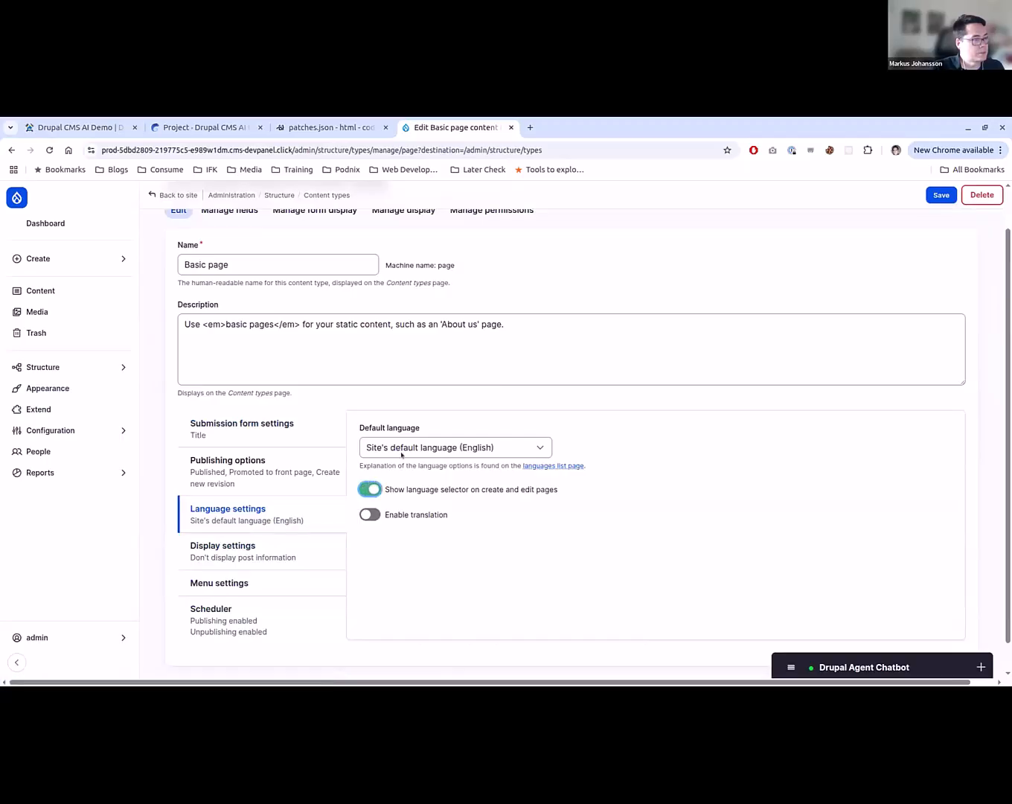
{"action": "left_click", "coordinate": [370, 513]}
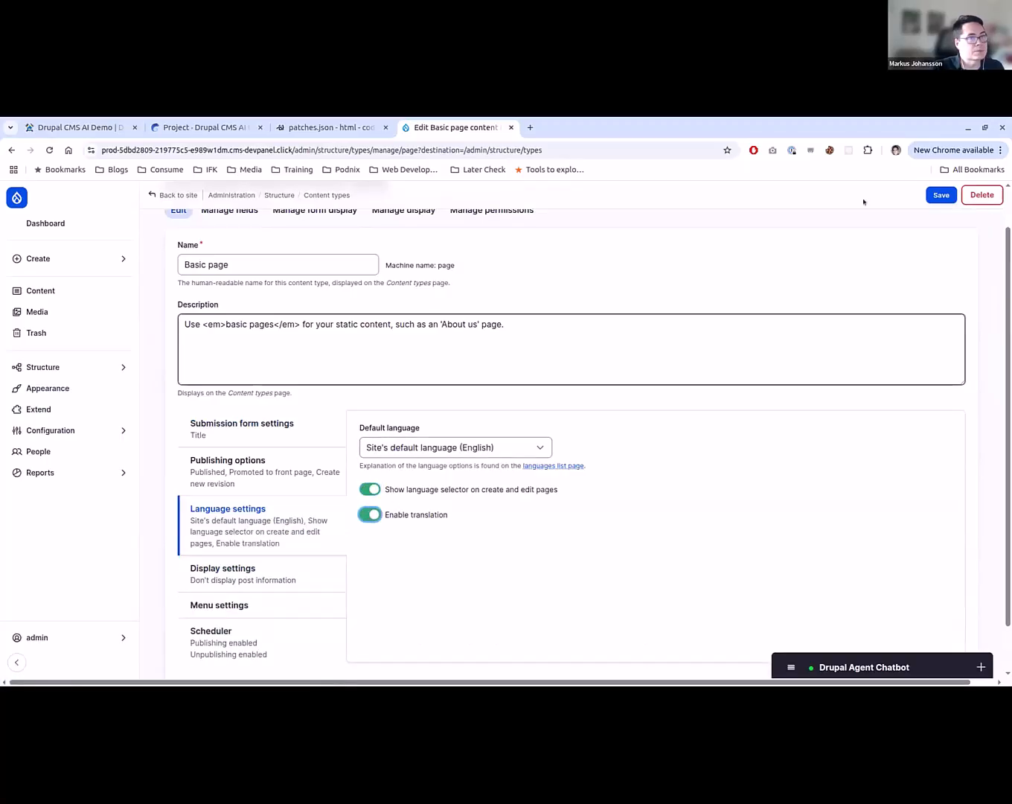
{"action": "left_click", "coordinate": [941, 195]}
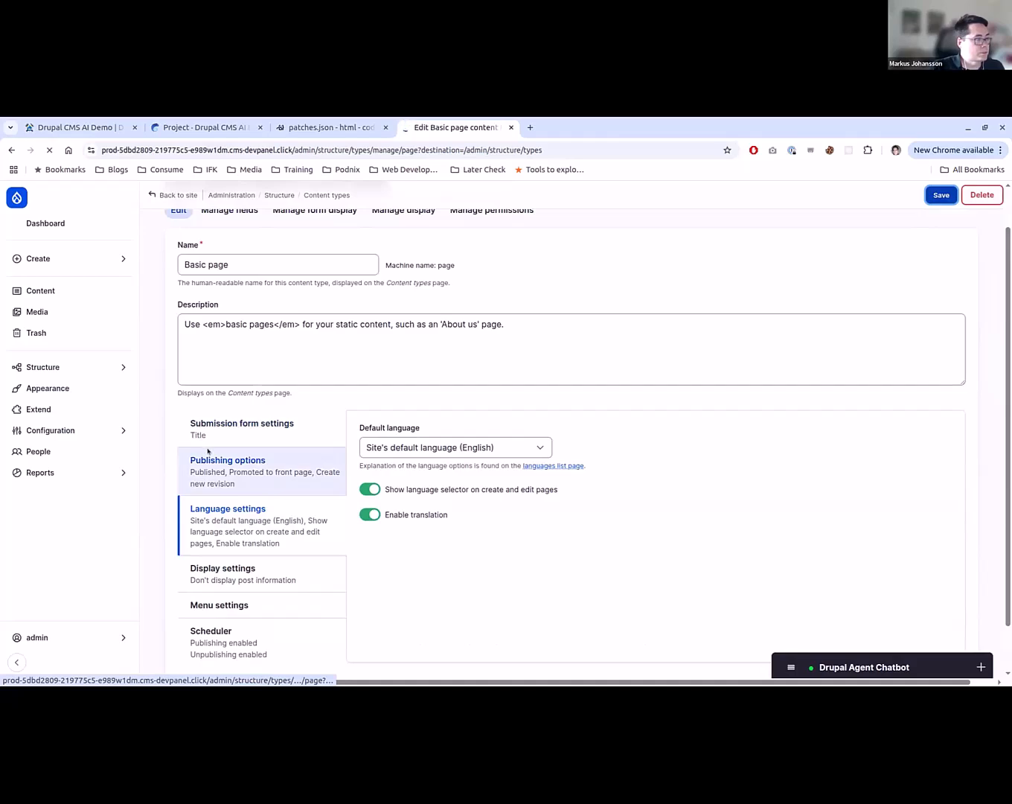
- Set the AI default for Translate Text to provider Chat proxy to LLM with model openai/gpt-4.1 and save the configuration
{"action": "left_click", "coordinate": [112, 430]}
{"action": "left_click", "coordinate": [214, 424]}
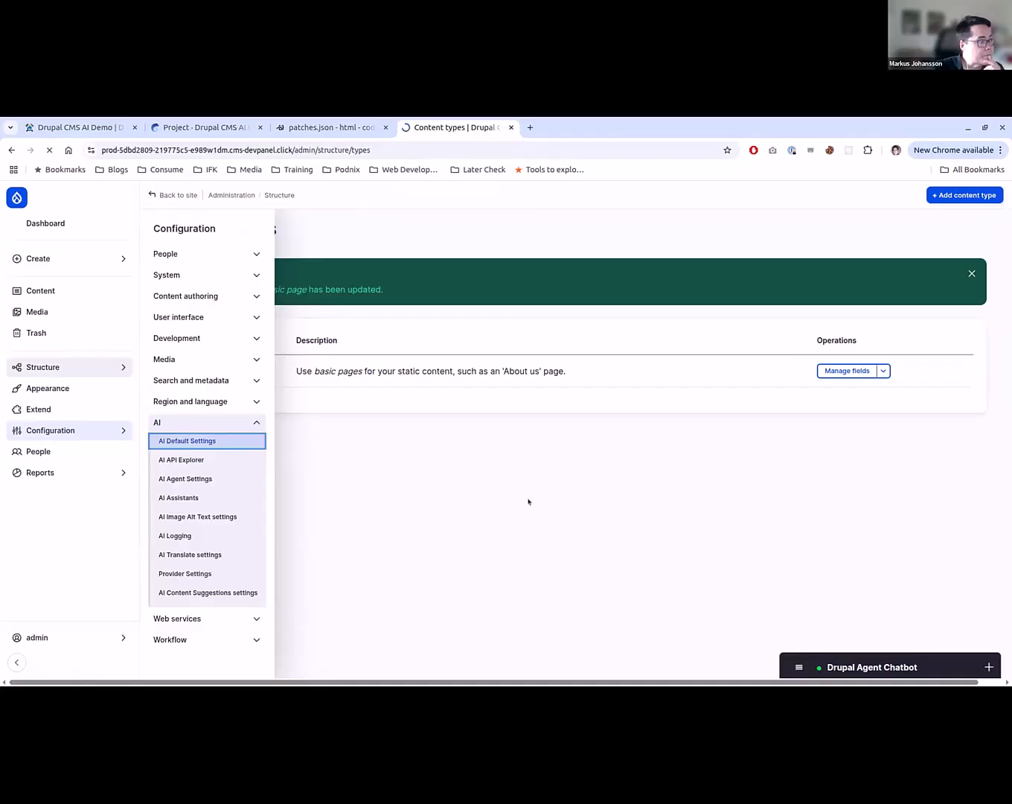
{"action": "scroll", "coordinate": [465, 518], "scroll_direction": "down", "scroll_amount": 4}
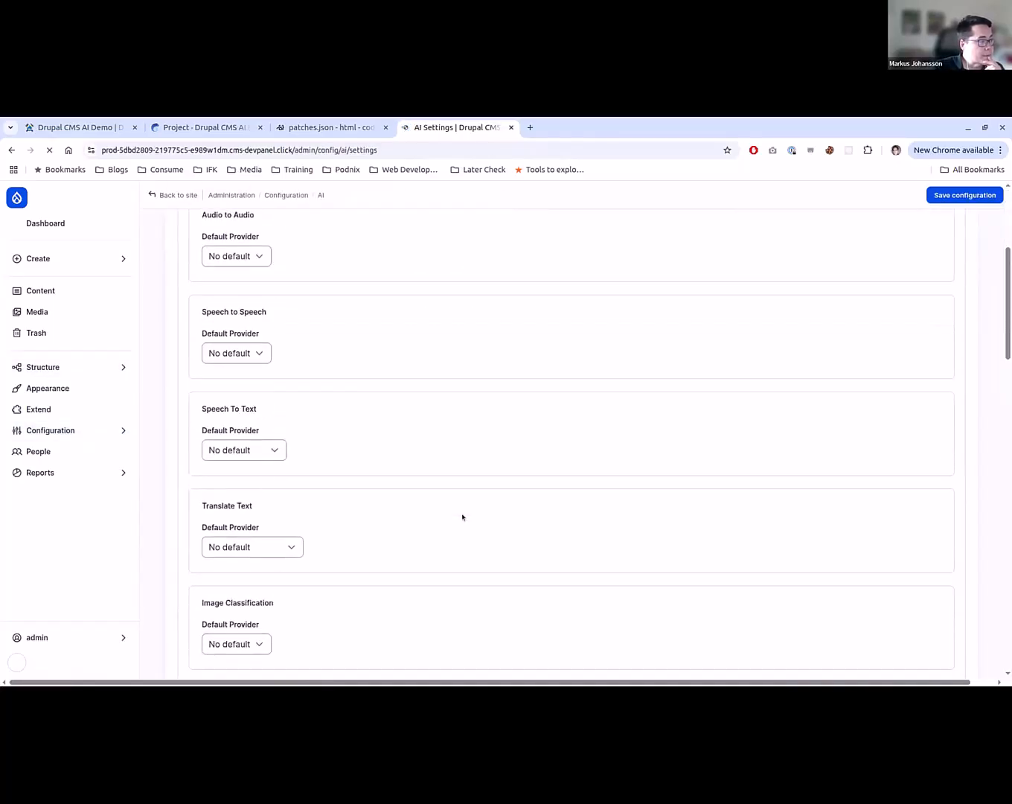
{"action": "scroll", "coordinate": [462, 517], "scroll_direction": "up", "scroll_amount": 4}
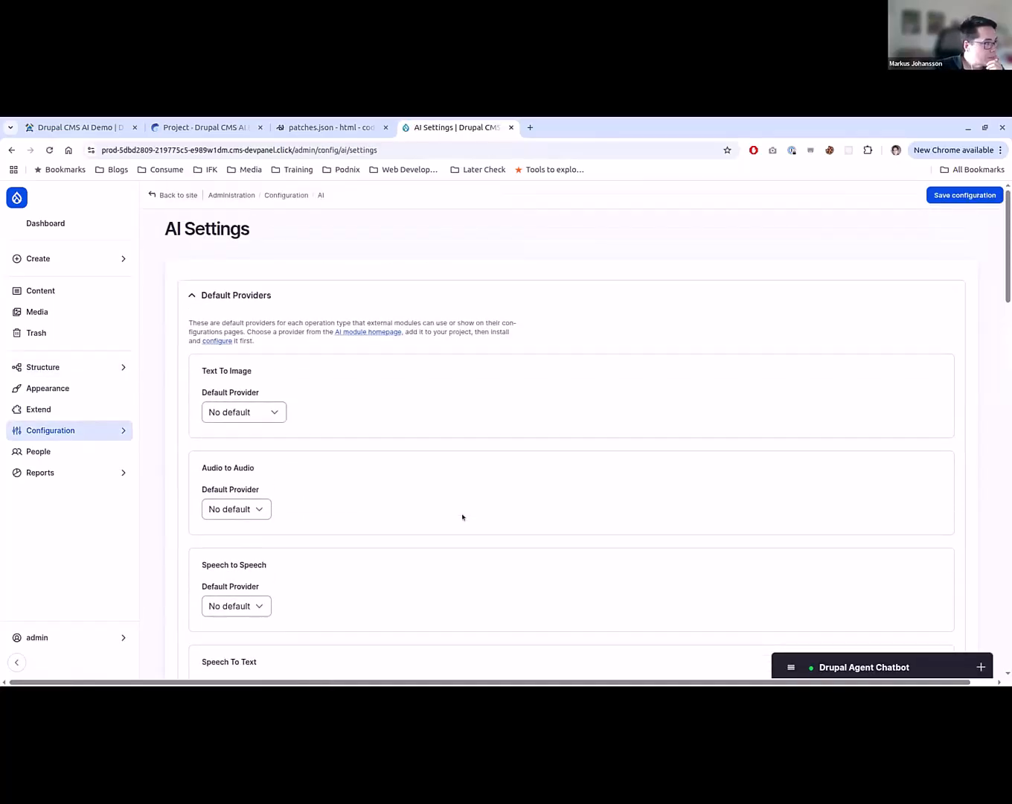
{"action": "scroll", "coordinate": [462, 517], "scroll_direction": "down", "scroll_amount": 20}
{"action": "scroll", "coordinate": [461, 517], "scroll_direction": "up", "scroll_amount": 2}
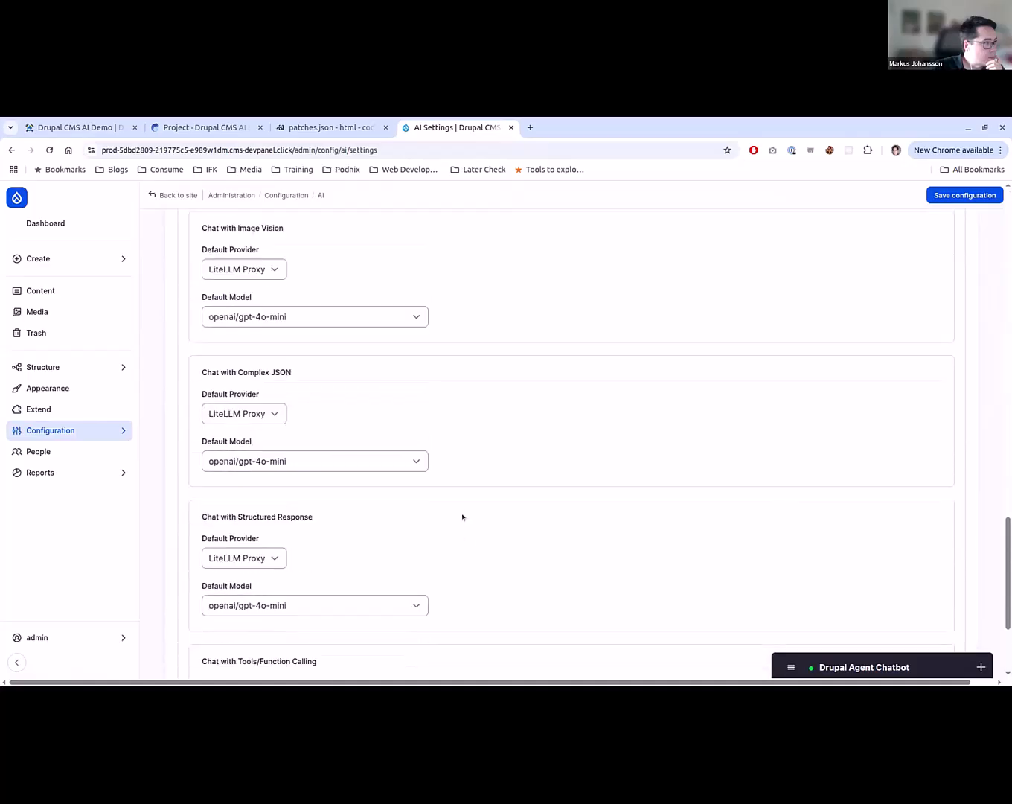
{"action": "scroll", "coordinate": [461, 517], "scroll_direction": "up", "scroll_amount": 10}
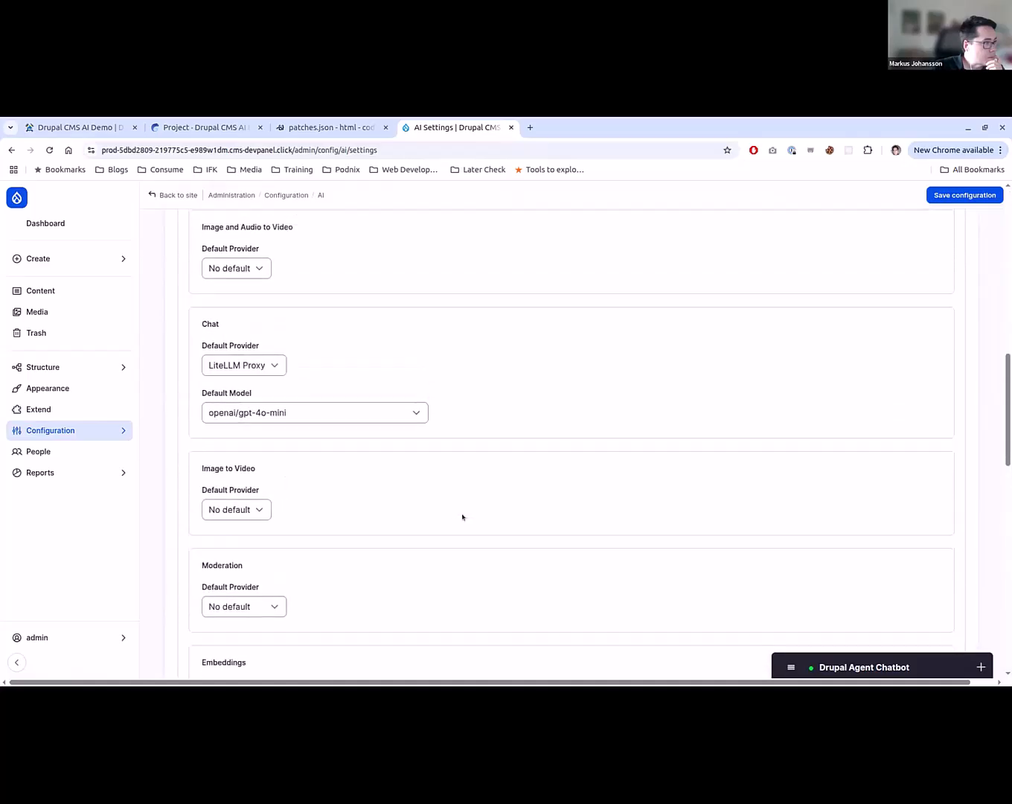
{"action": "scroll", "coordinate": [462, 517], "scroll_direction": "up", "scroll_amount": 5}
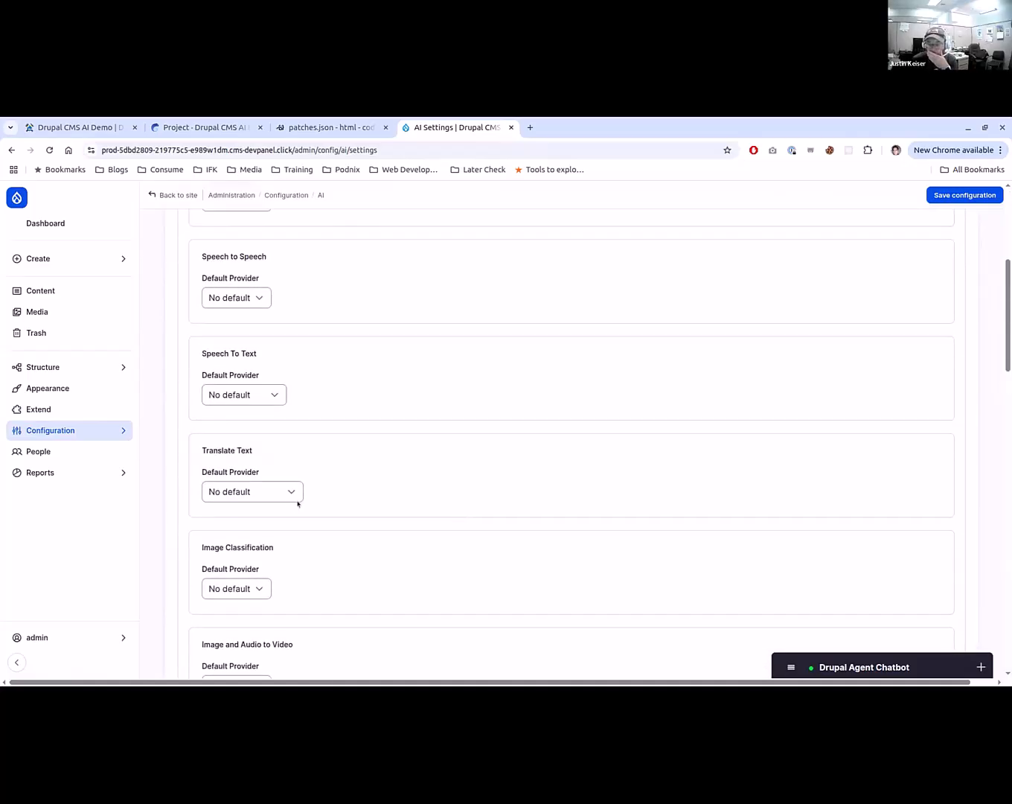
{"action": "left_click", "coordinate": [283, 497]}
{"action": "left_click", "coordinate": [260, 523]}
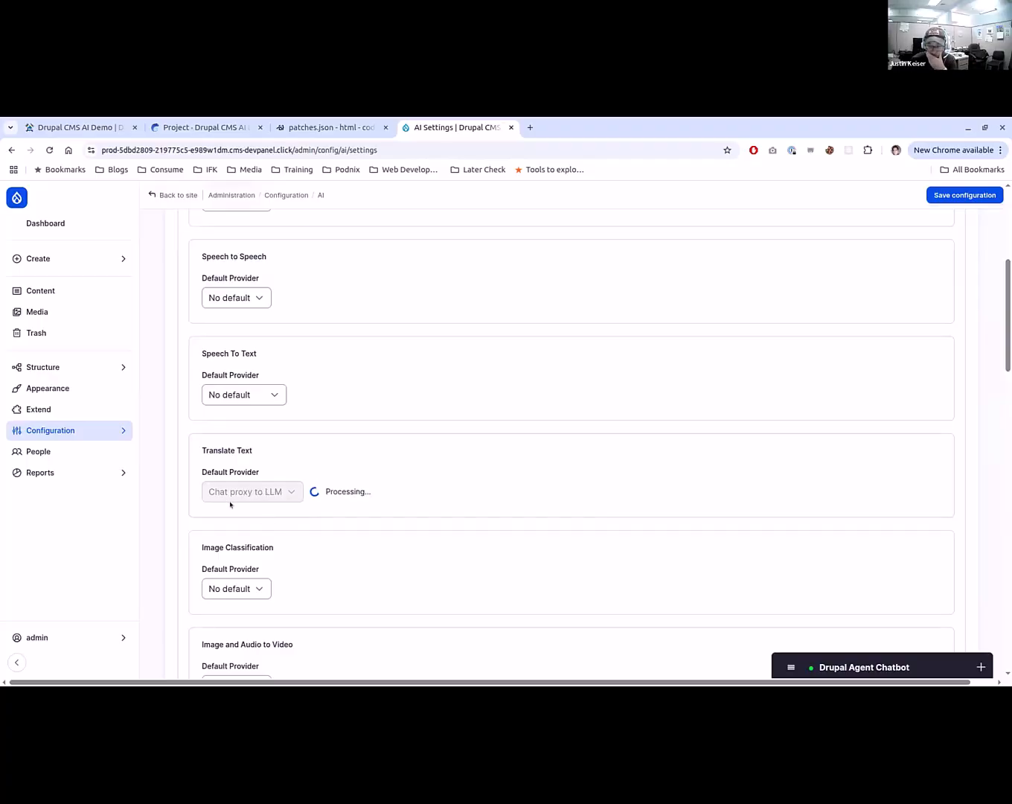
{"action": "left_click", "coordinate": [231, 539]}
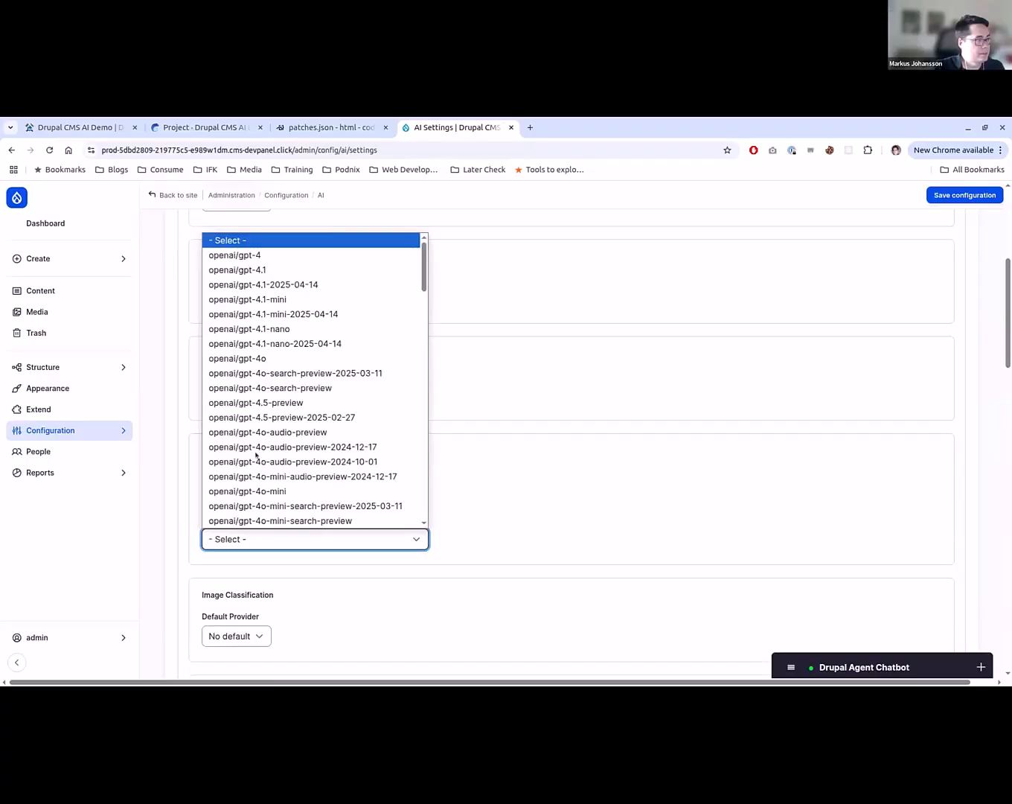
{"action": "left_click", "coordinate": [297, 269]}
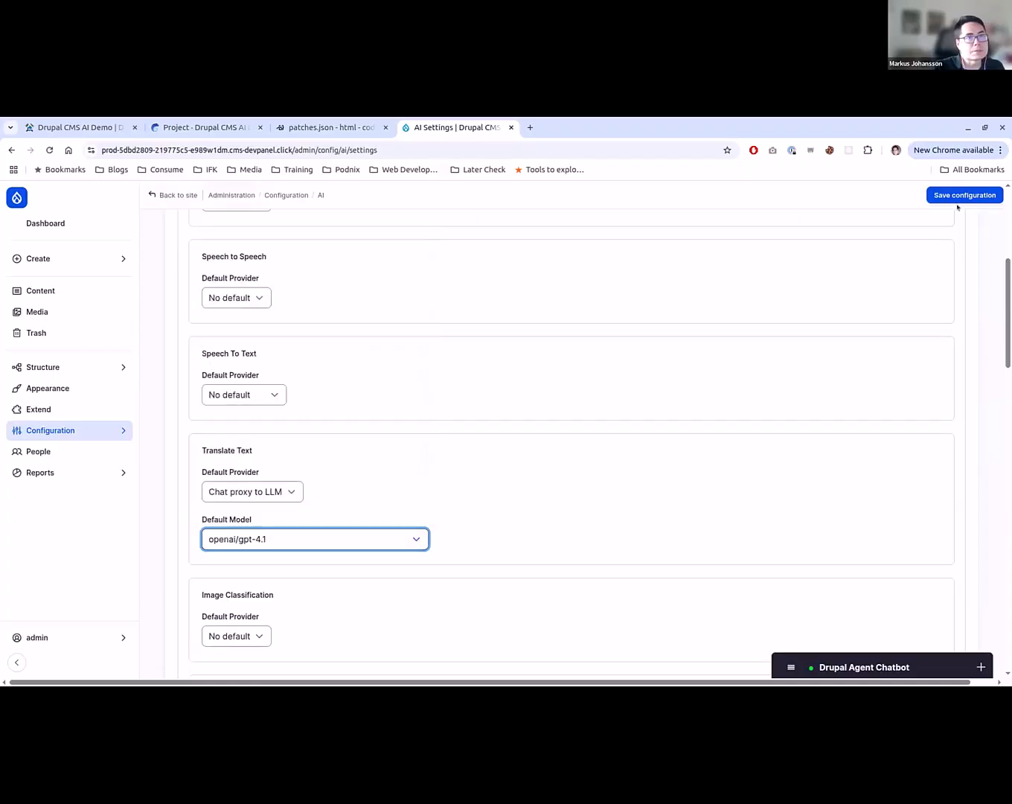
{"action": "left_click", "coordinate": [968, 197]}
{"action": "scroll", "coordinate": [476, 494], "scroll_direction": "down", "scroll_amount": 9}
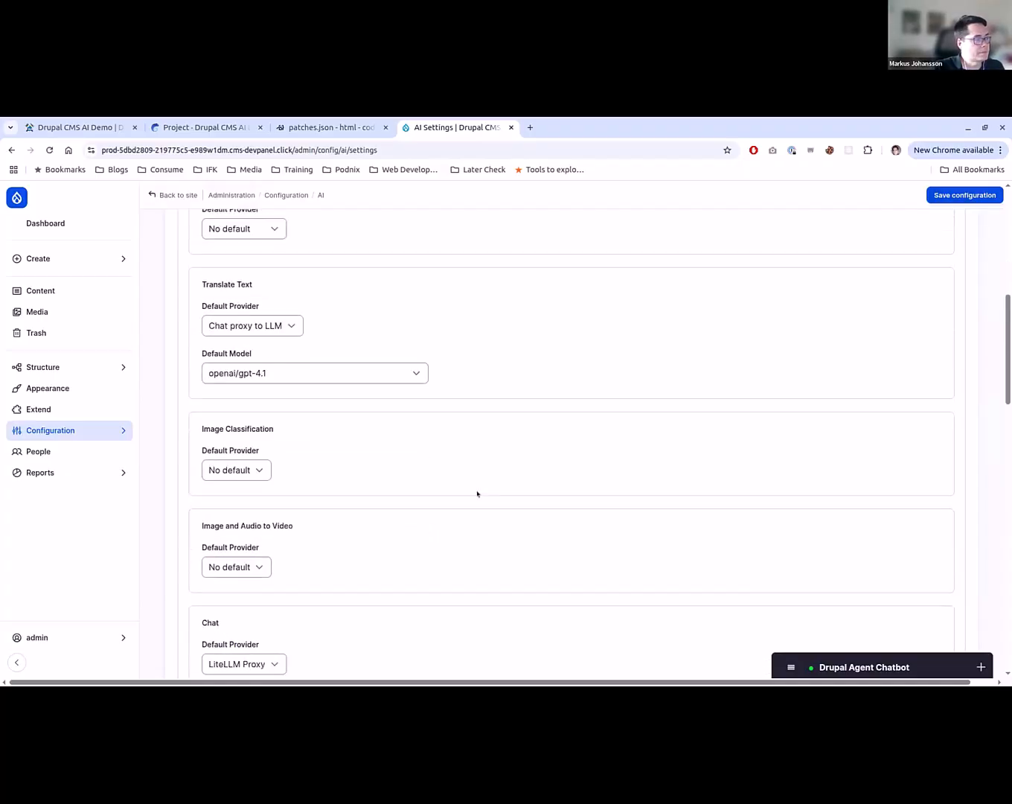
- Review the default provider settings for the AI operation types and save the AI configuration
{"action": "scroll", "coordinate": [476, 493], "scroll_direction": "down", "scroll_amount": 4}
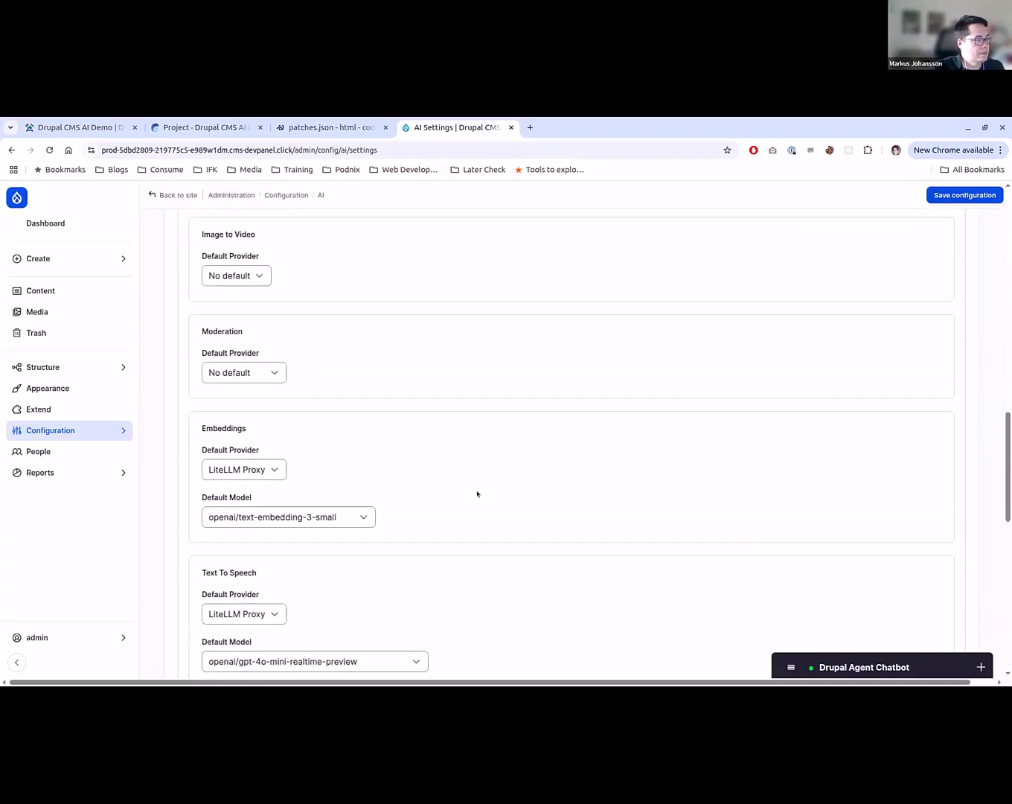
{"action": "scroll", "coordinate": [476, 494], "scroll_direction": "up", "scroll_amount": 3}
{"action": "scroll", "coordinate": [477, 493], "scroll_direction": "up", "scroll_amount": 1}
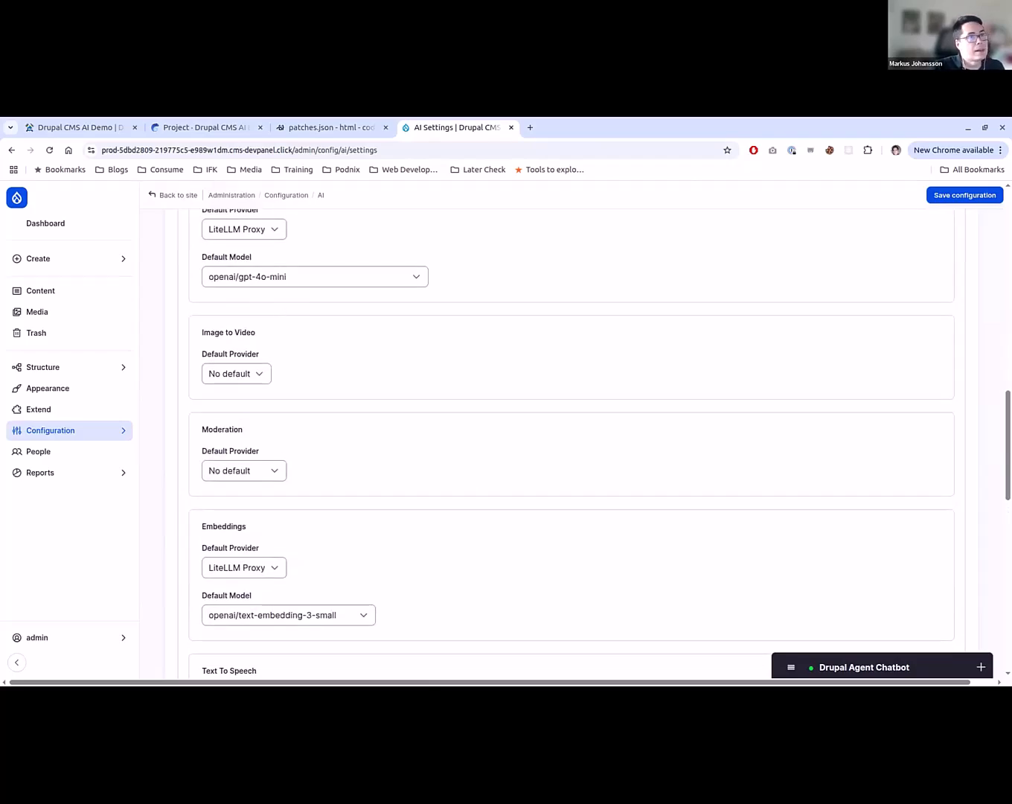
{"action": "left_click", "coordinate": [965, 195]}
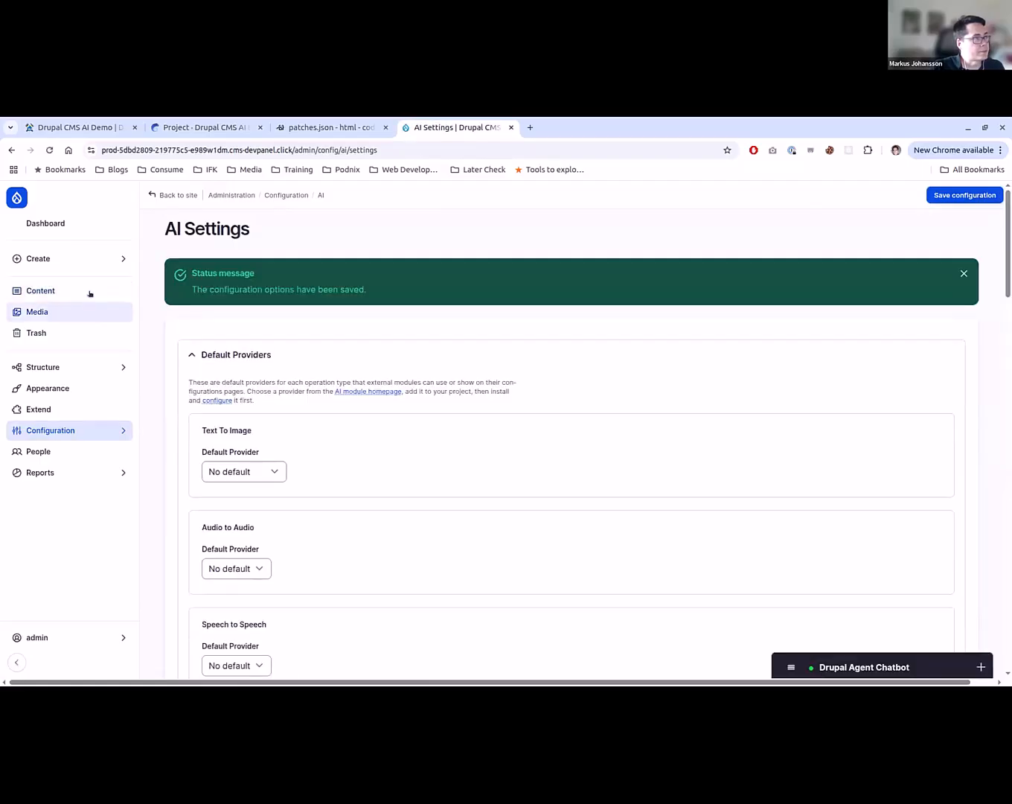
- Open the basic page "Christian Horner Fired: End of an Era at Red Bull" for editing and look through its fields
{"action": "left_click", "coordinate": [87, 291]}
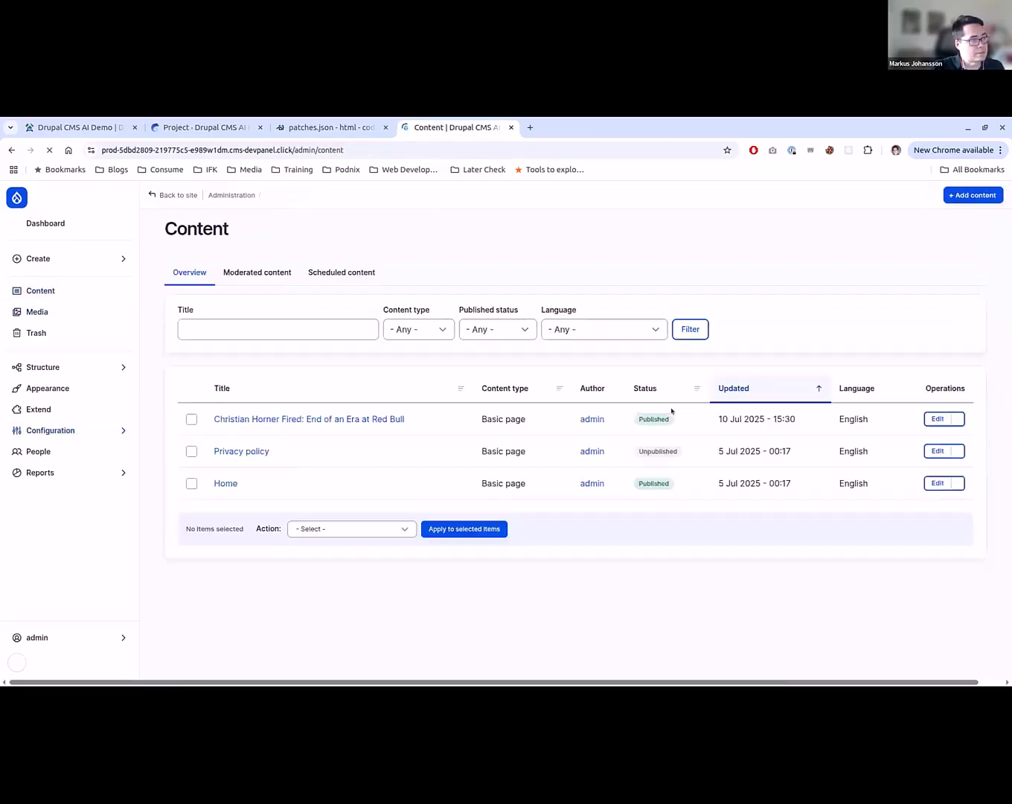
{"action": "left_click", "coordinate": [931, 435]}
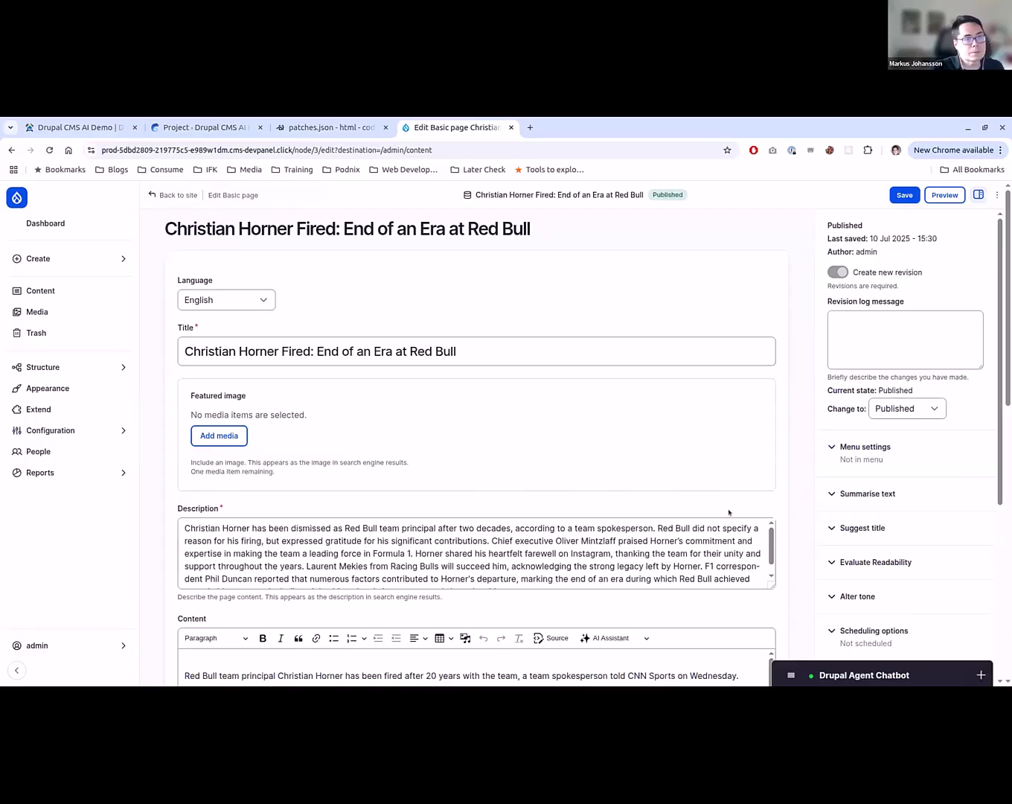
{"action": "scroll", "coordinate": [831, 541], "scroll_direction": "down", "scroll_amount": 5}
{"action": "scroll", "coordinate": [831, 537], "scroll_direction": "up", "scroll_amount": 5}
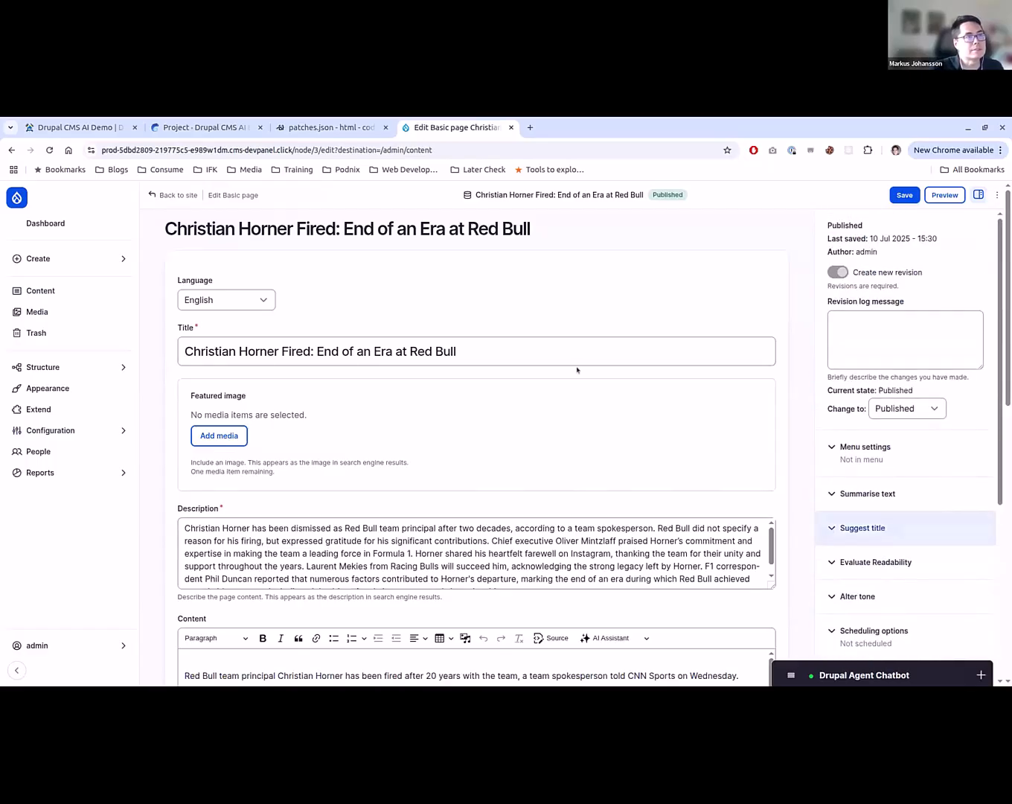
{"action": "scroll", "coordinate": [153, 419], "scroll_direction": "down", "scroll_amount": 10}
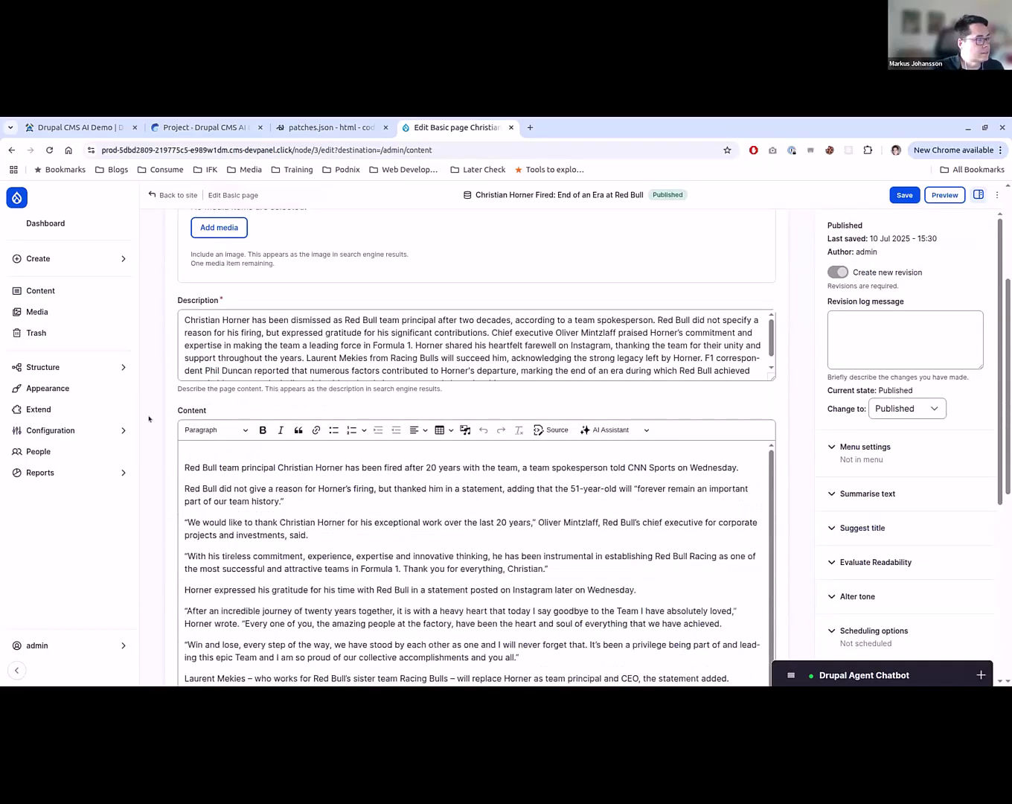
{"action": "scroll", "coordinate": [154, 420], "scroll_direction": "up", "scroll_amount": 10}
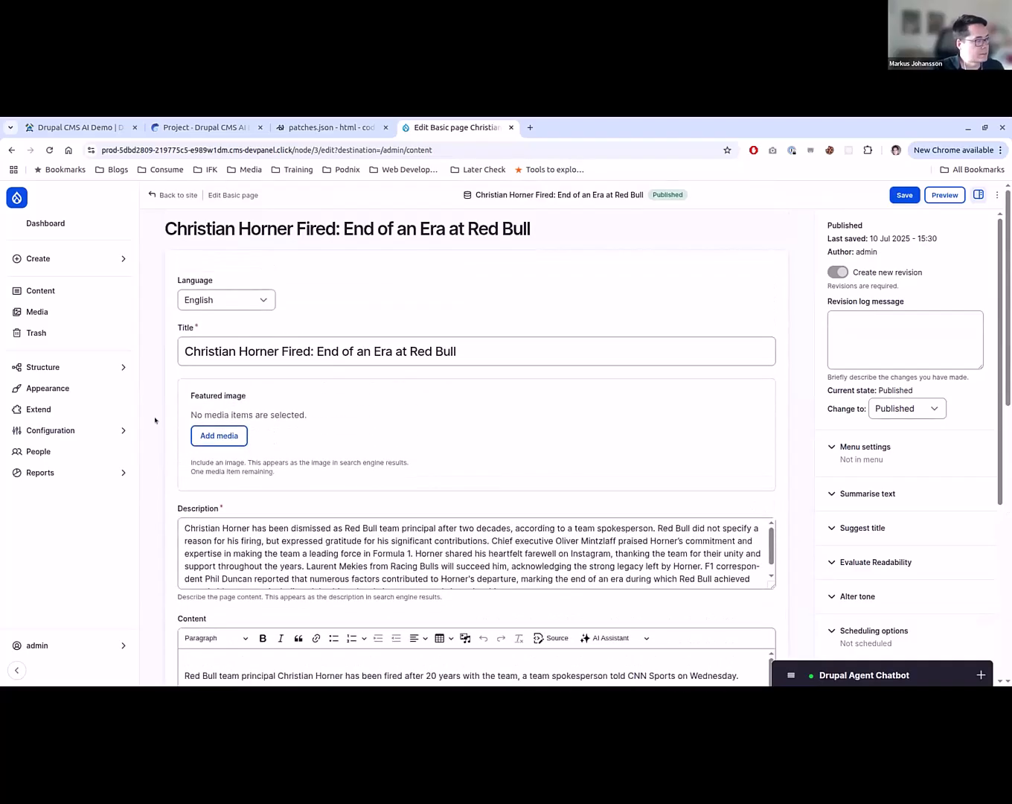
- Translate the Christian Horner page into Spanish with the AI translation using openai/gpt-4.1
{"action": "left_click", "coordinate": [996, 194]}
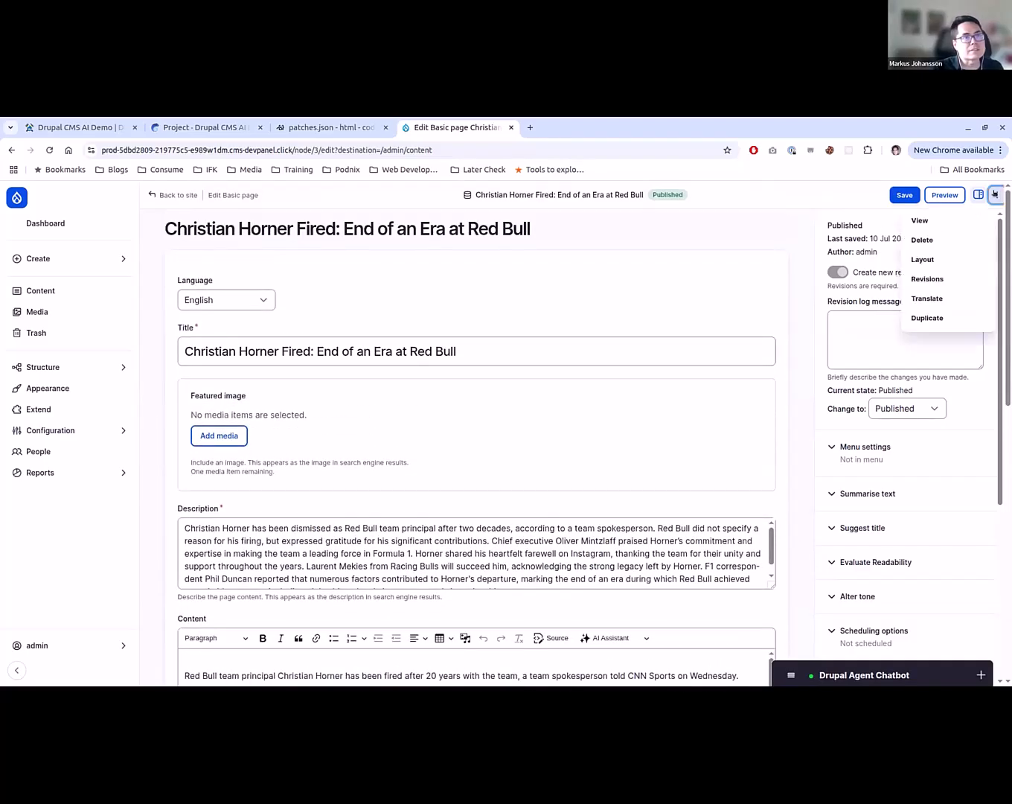
{"action": "left_click", "coordinate": [940, 298]}
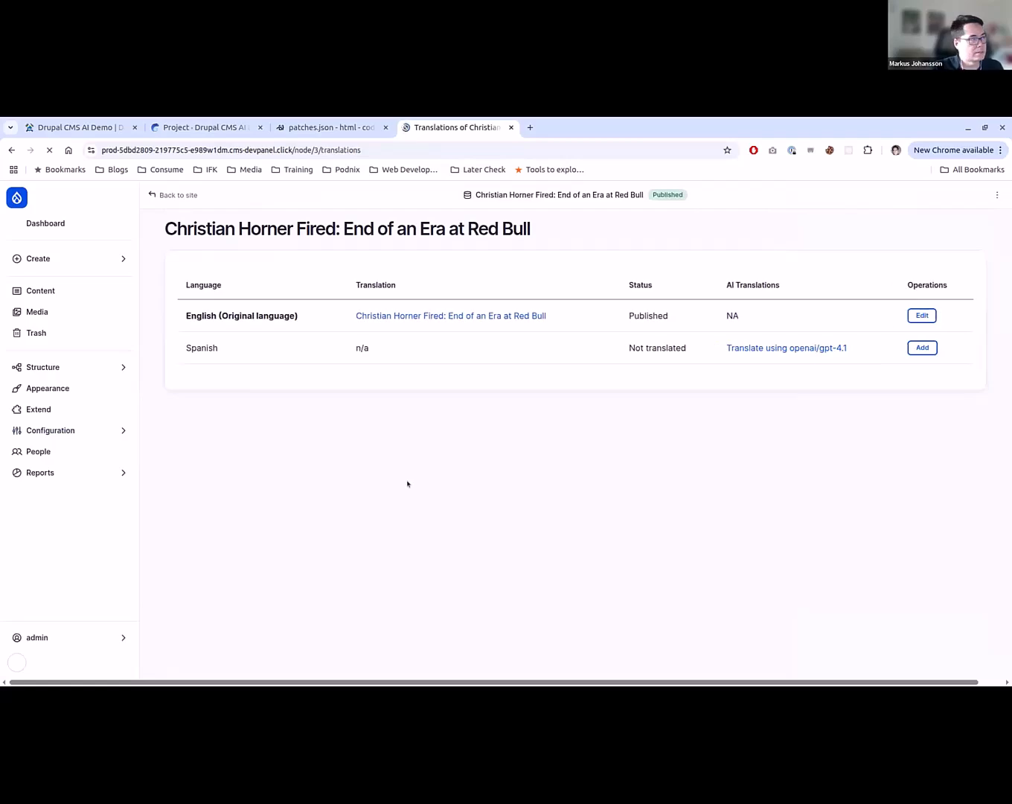
{"action": "left_click", "coordinate": [755, 350]}
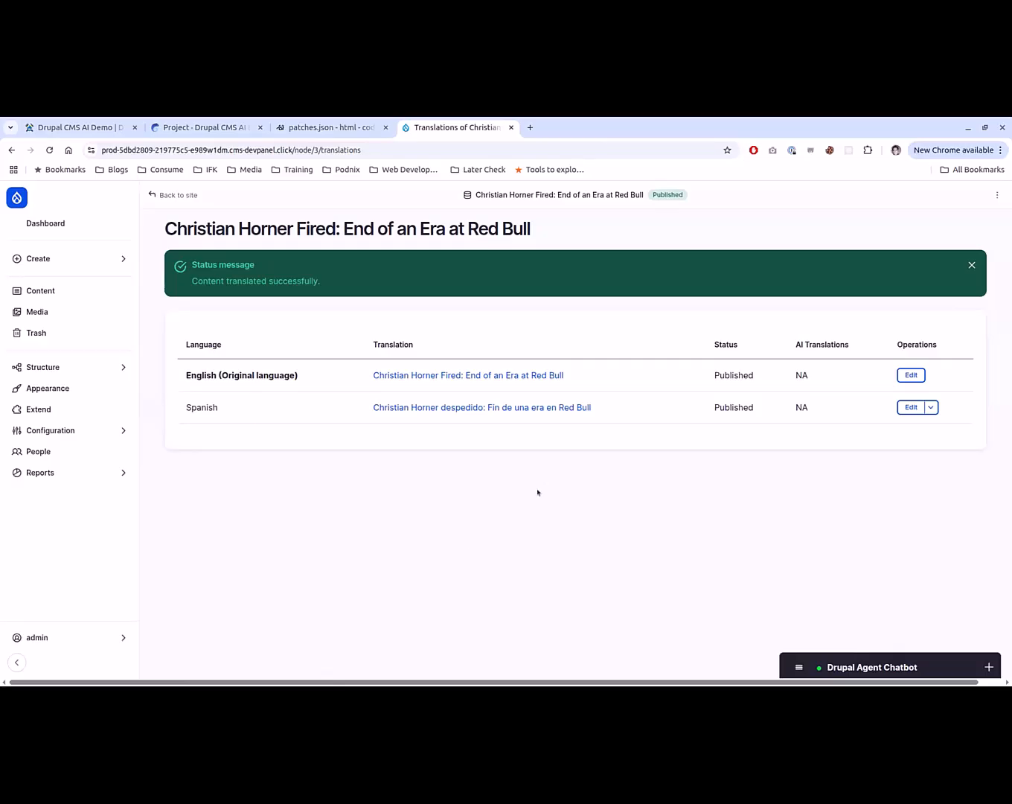
- Read through the Spanish version of the Christian Horner page and return to the translations overview
{"action": "left_click", "coordinate": [491, 410]}
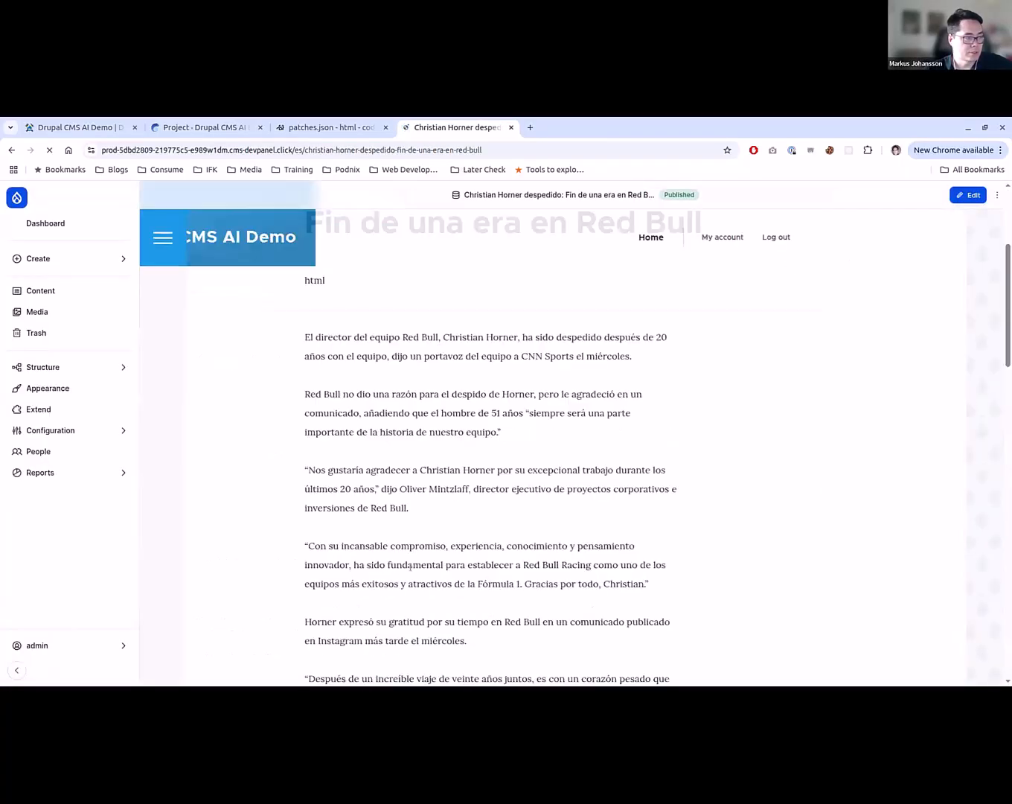
{"action": "scroll", "coordinate": [411, 567], "scroll_direction": "down", "scroll_amount": 10}
{"action": "scroll", "coordinate": [410, 568], "scroll_direction": "up", "scroll_amount": 2}
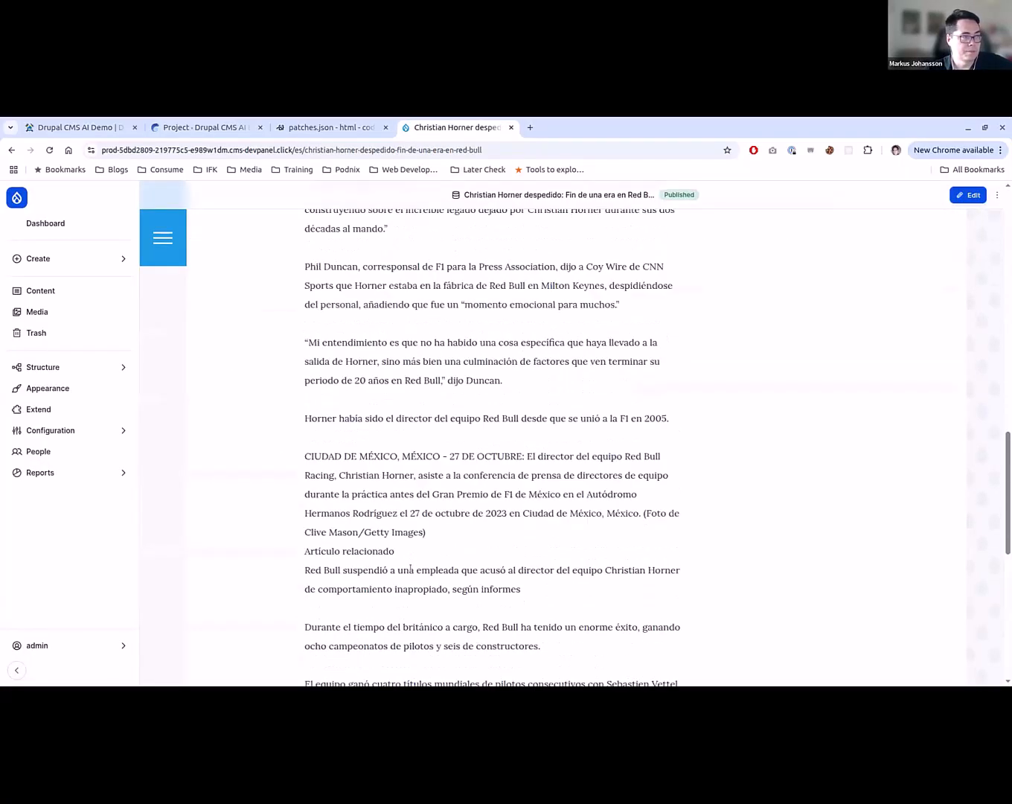
{"action": "key", "text": "Home"}
{"action": "key", "text": "alt+Left"}
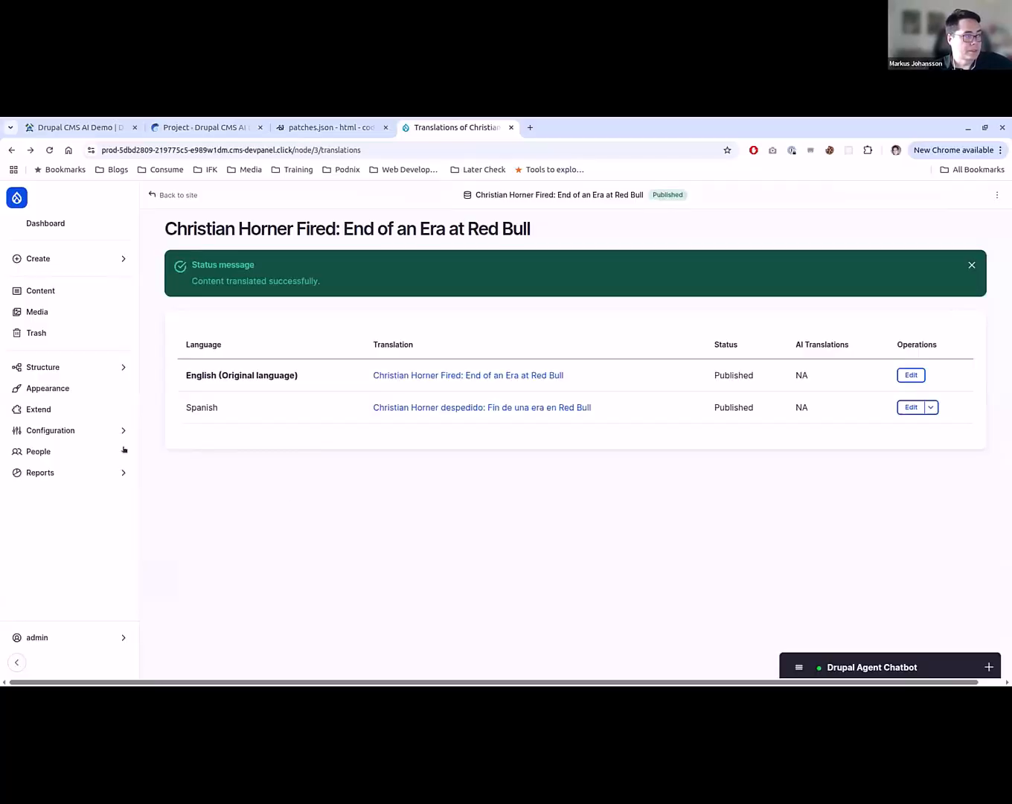
- Filter the site's module list by "ai" and examine the AI modules, providers and tools
{"action": "left_click", "coordinate": [99, 411]}
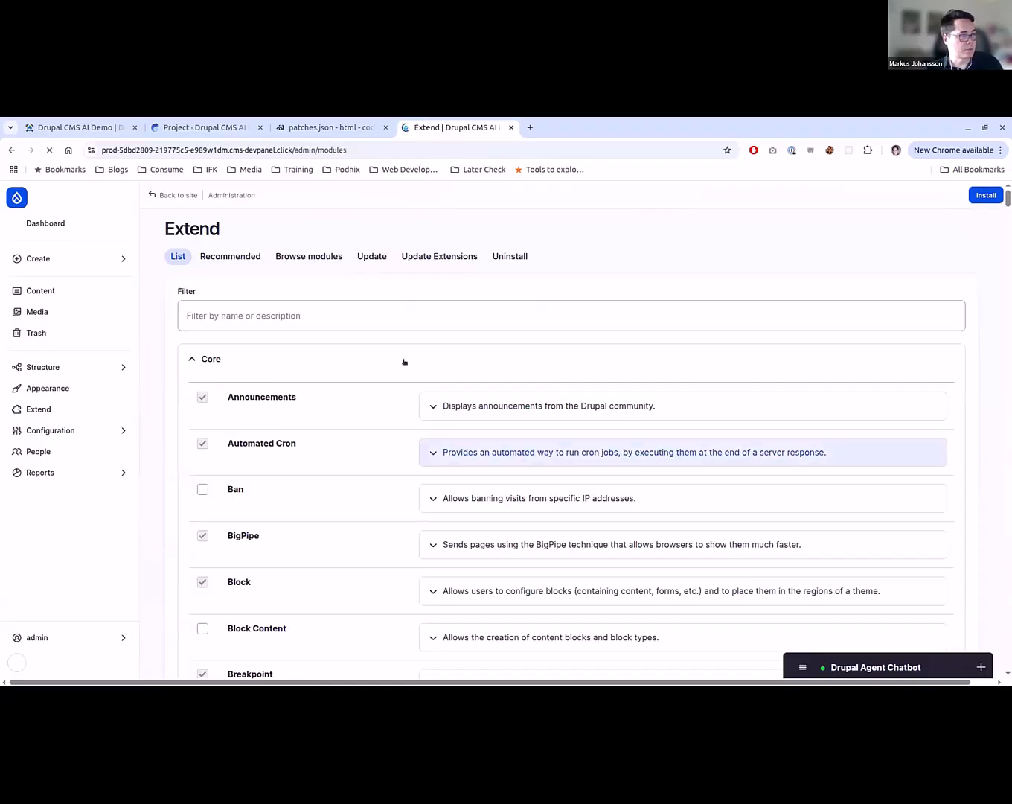
{"action": "left_click", "coordinate": [409, 315]}
{"action": "type", "text": "ai"}
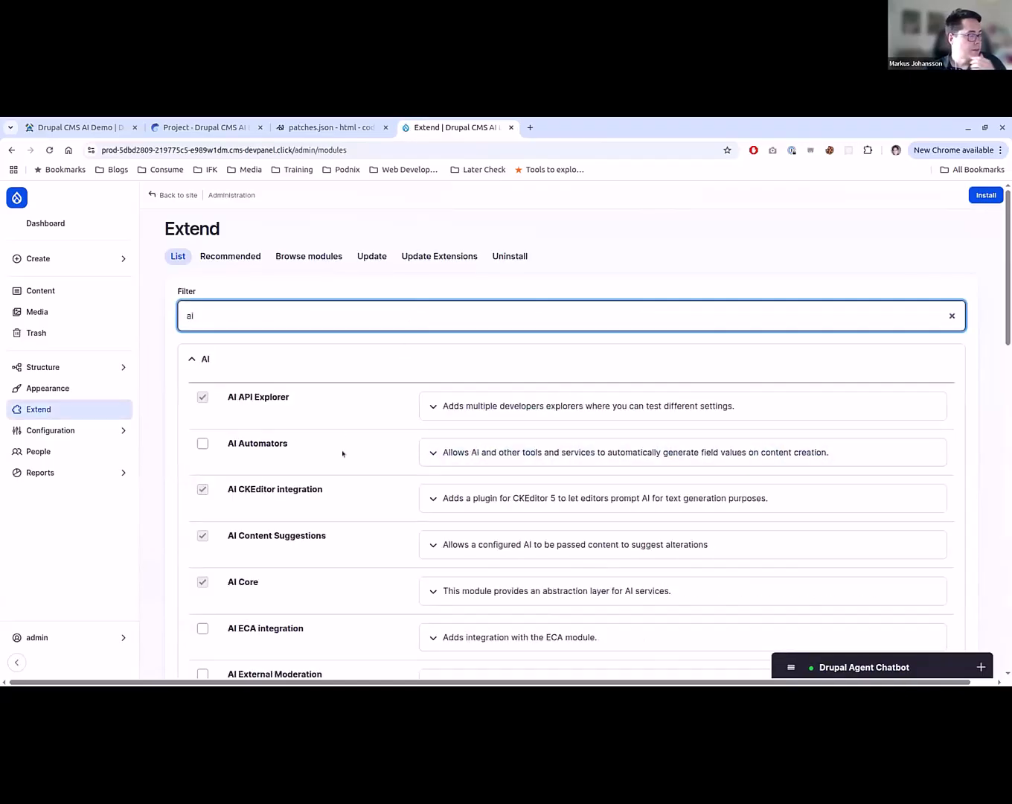
{"action": "scroll", "coordinate": [343, 453], "scroll_direction": "down", "scroll_amount": 5}
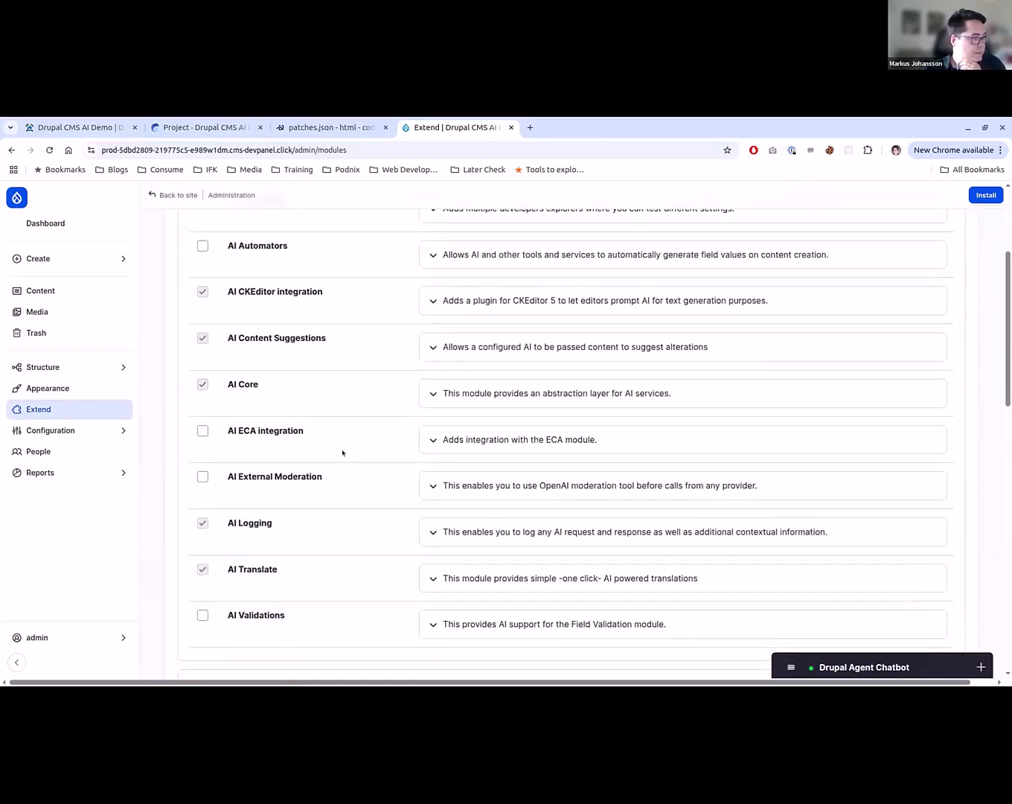
{"action": "scroll", "coordinate": [342, 453], "scroll_direction": "down", "scroll_amount": 6}
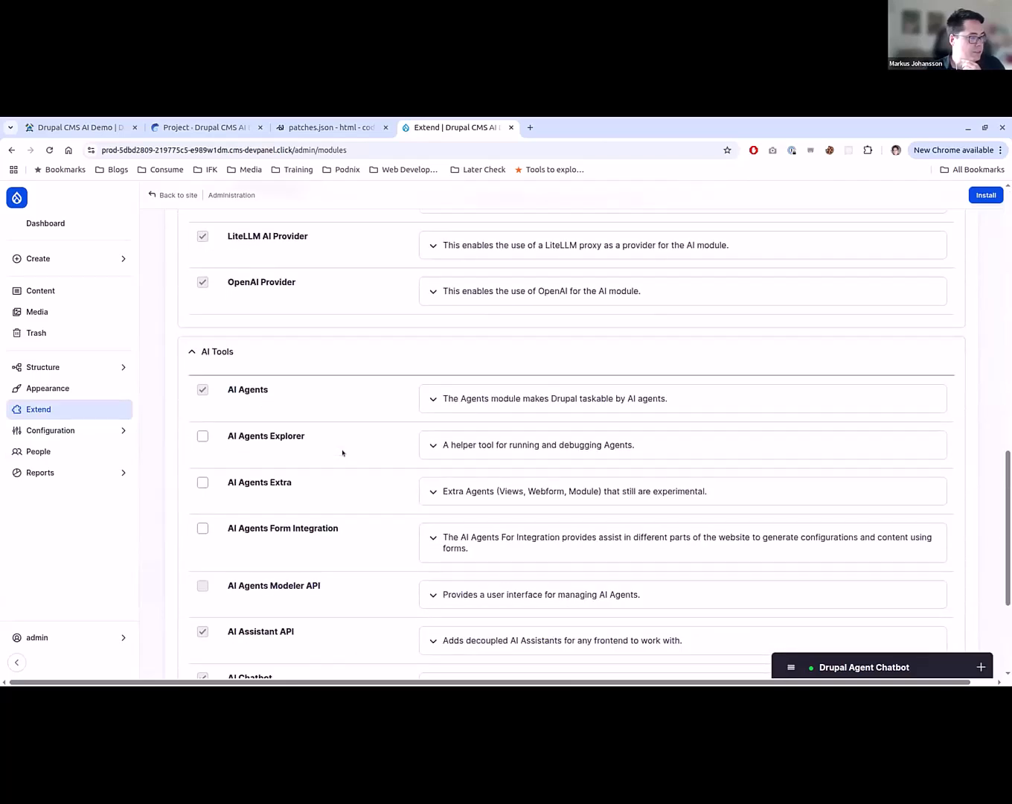
{"action": "scroll", "coordinate": [342, 452], "scroll_direction": "down", "scroll_amount": 3}
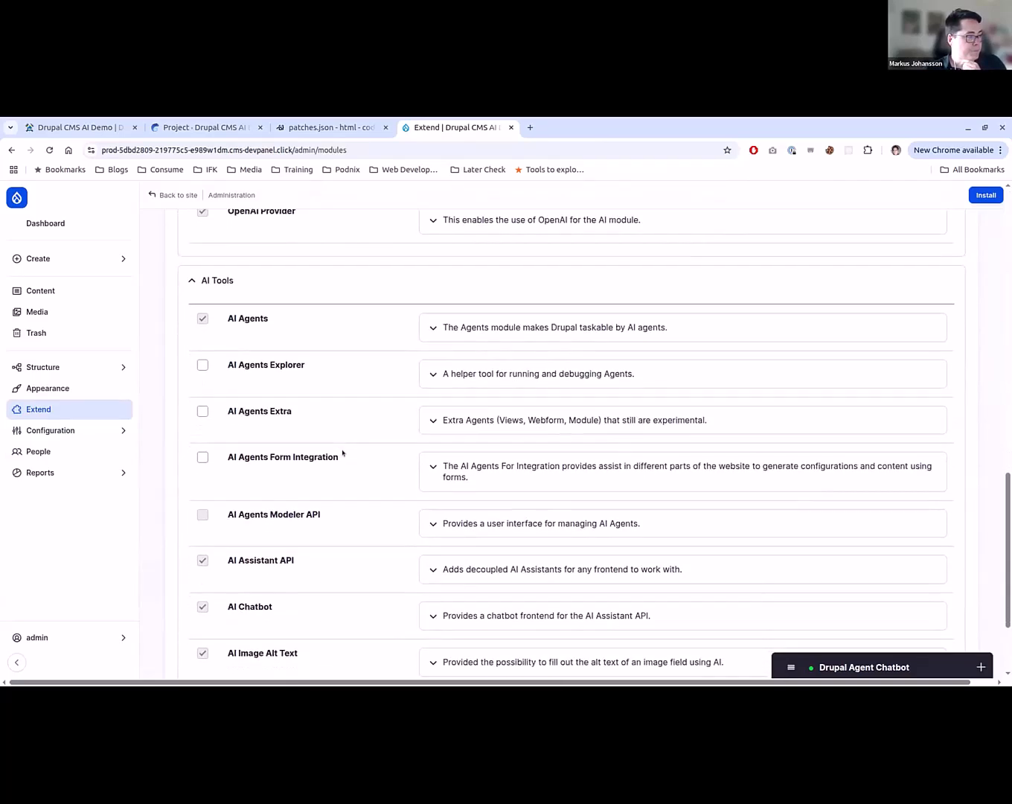
{"action": "scroll", "coordinate": [343, 453], "scroll_direction": "up", "scroll_amount": 1}
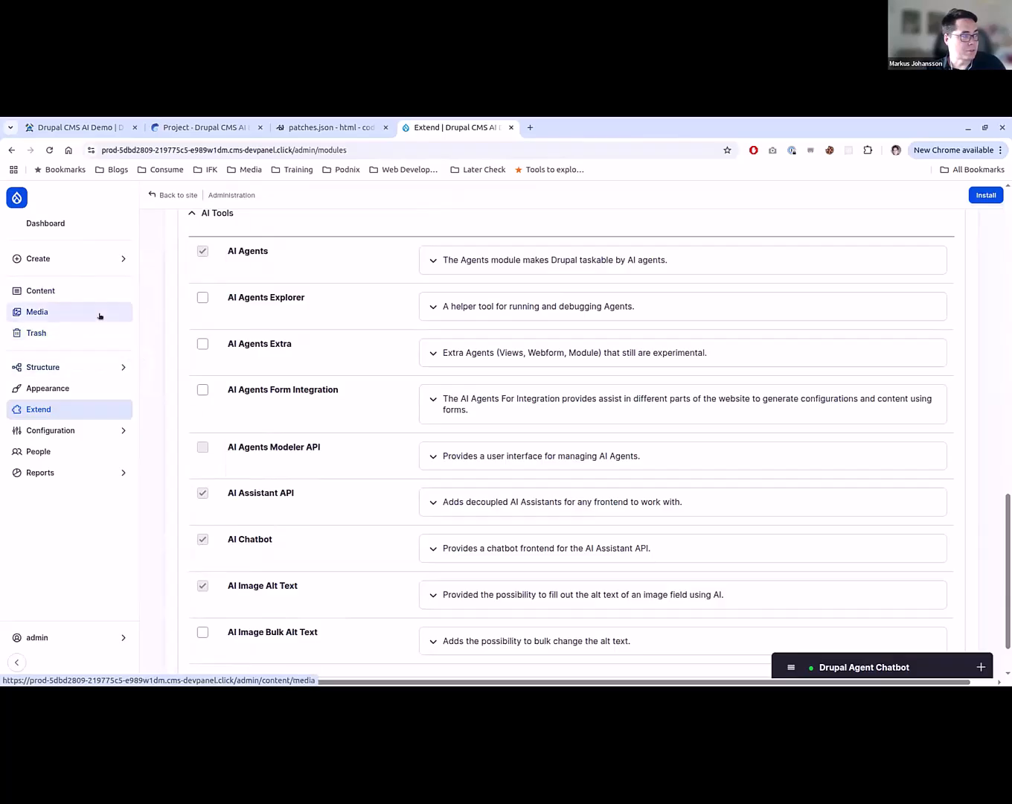
{"action": "scroll", "coordinate": [439, 607], "scroll_direction": "up", "scroll_amount": 10}
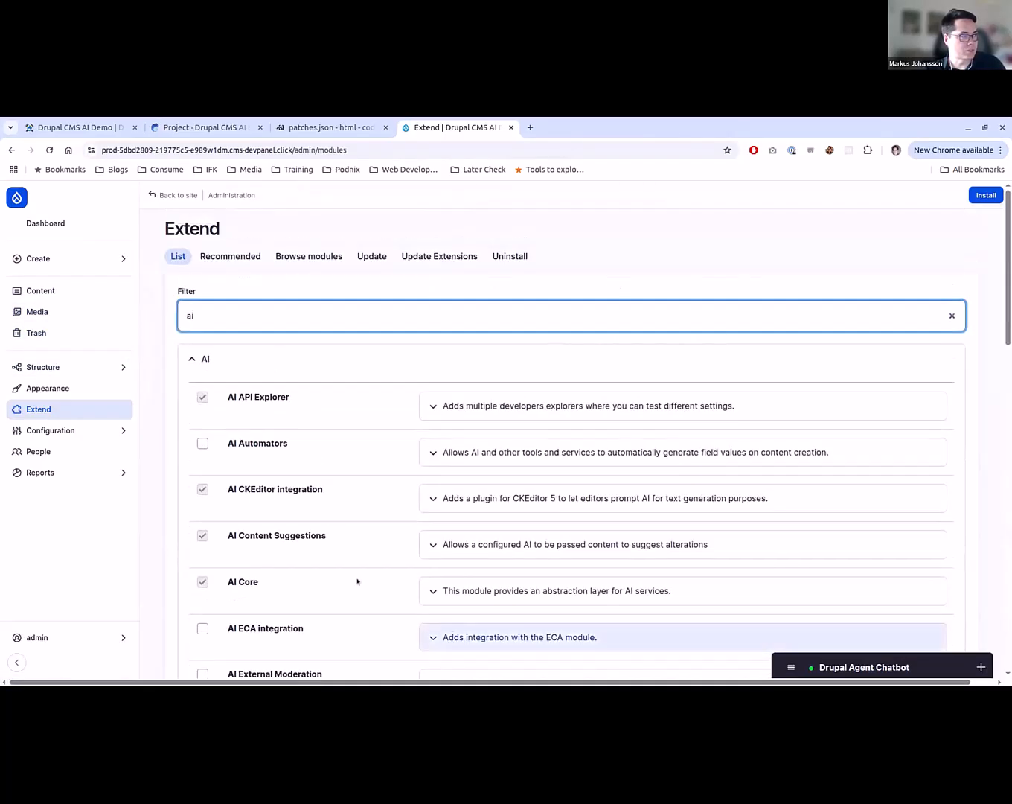
{"action": "scroll", "coordinate": [282, 451], "scroll_direction": "down", "scroll_amount": 3}
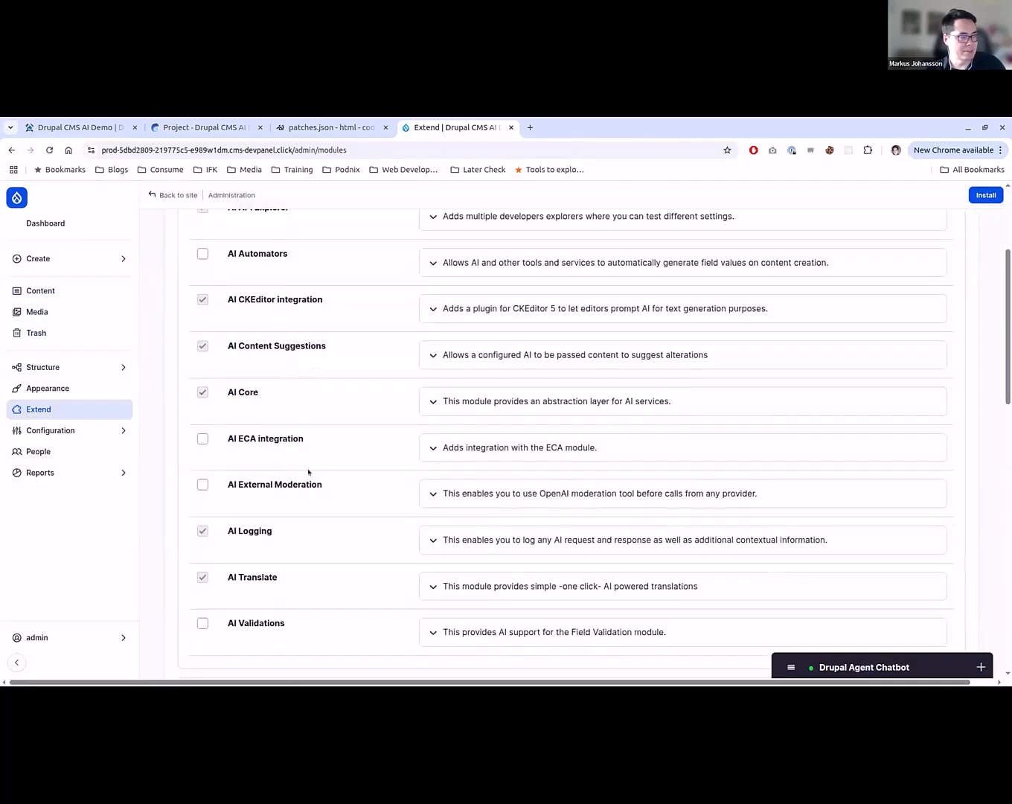
{"action": "scroll", "coordinate": [318, 522], "scroll_direction": "down", "scroll_amount": 2}
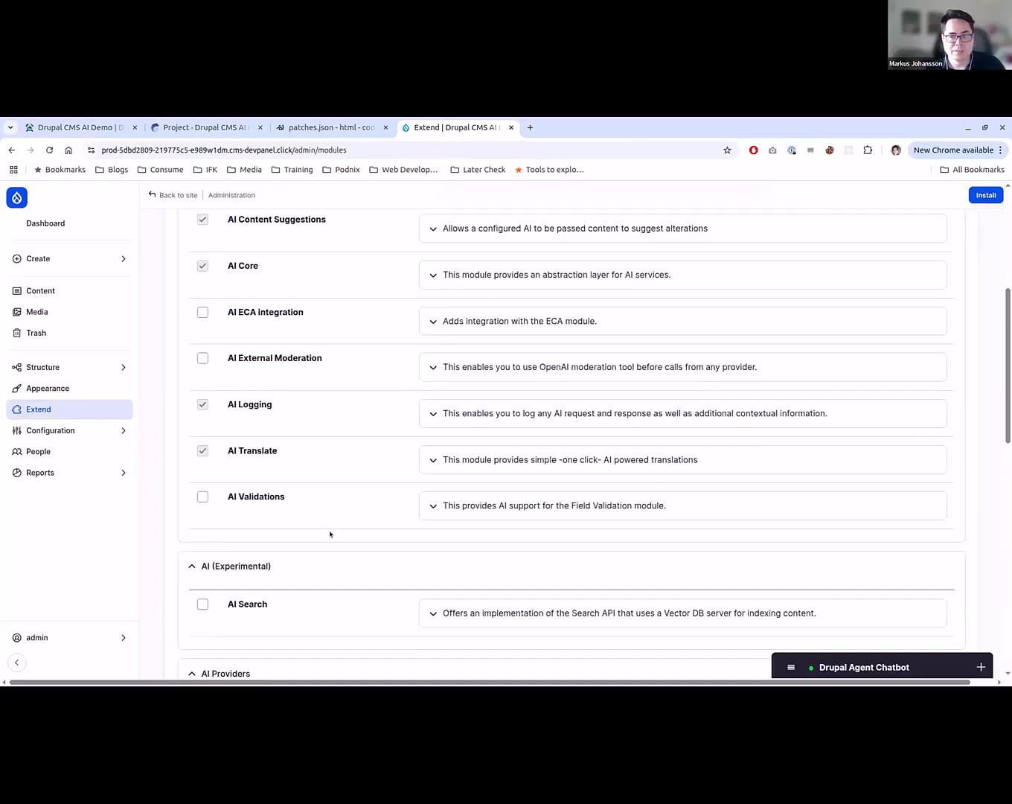
{"action": "scroll", "coordinate": [330, 533], "scroll_direction": "down", "scroll_amount": 2}
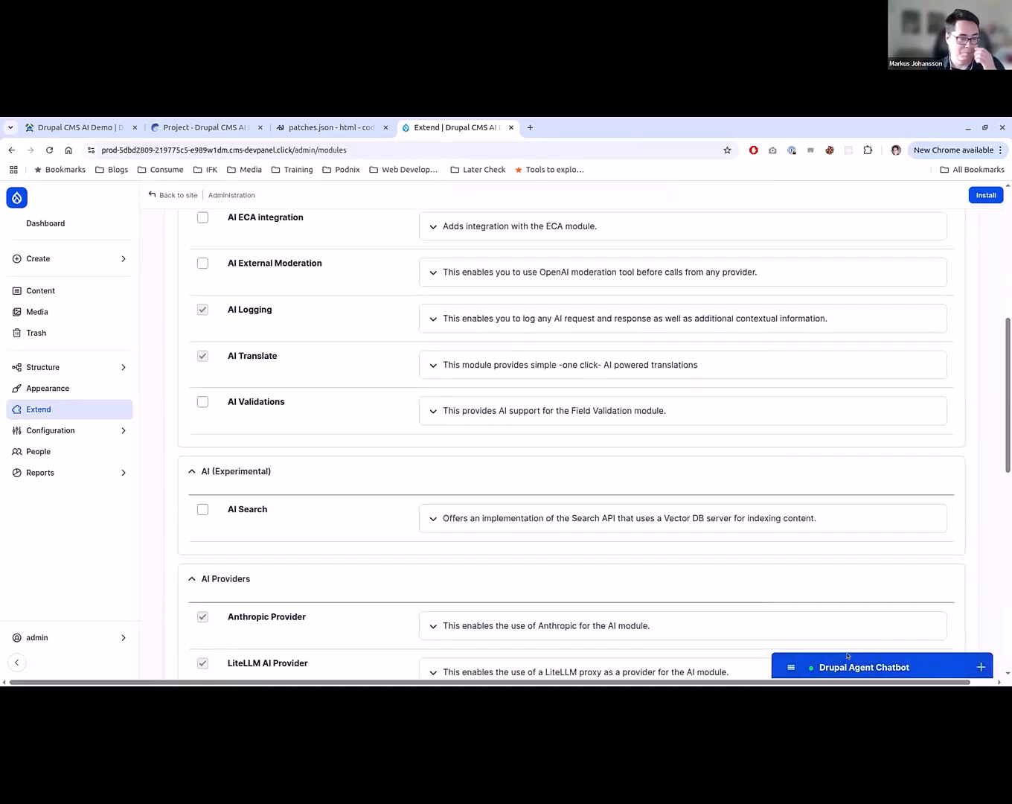
- View the Drupal Agent Chatbot over the Content overview and collapse it again
{"action": "left_click", "coordinate": [834, 666]}
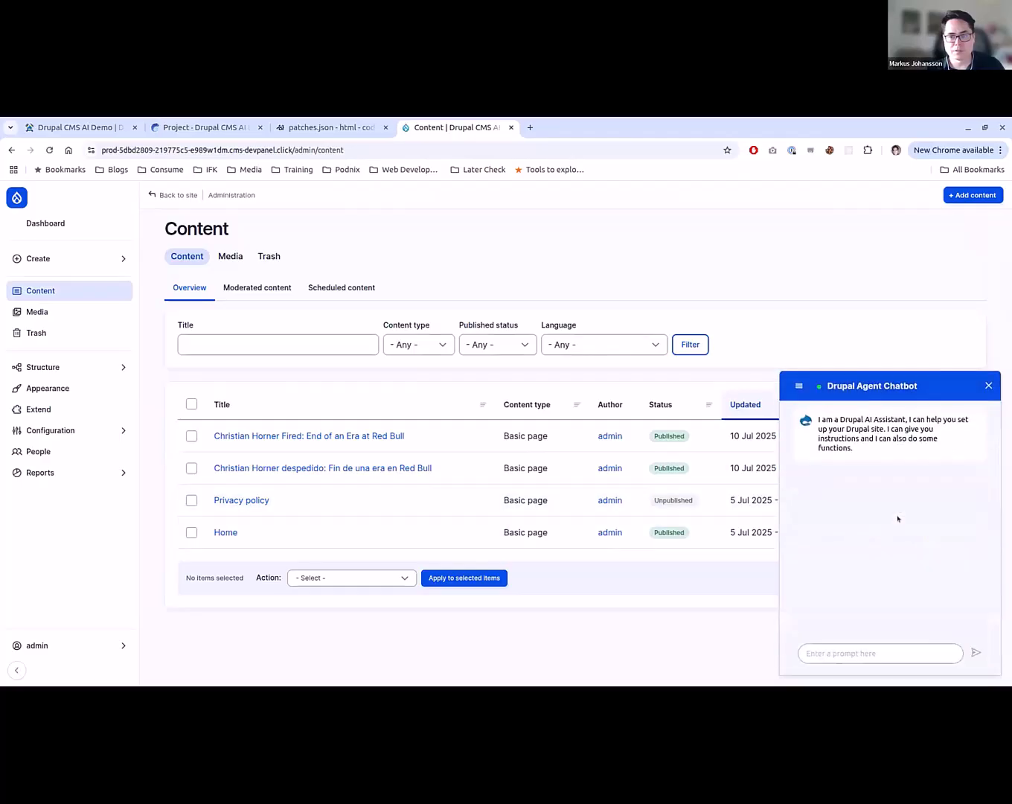
{"action": "left_click", "coordinate": [893, 377]}
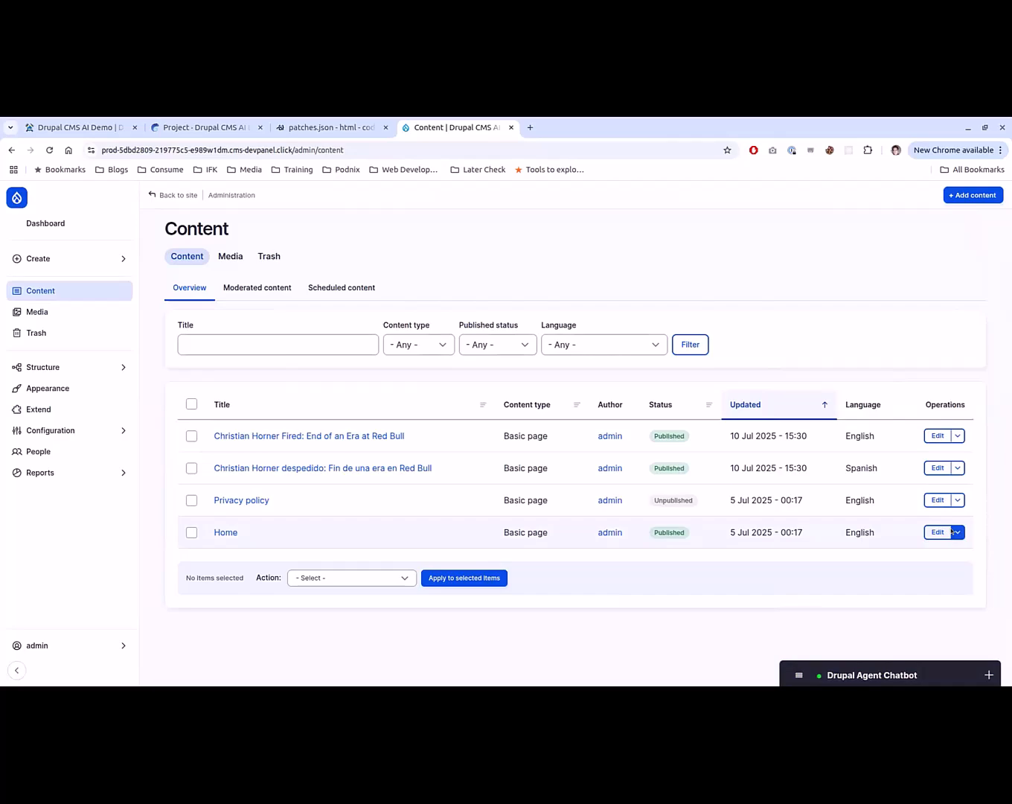
- Open the media image drupal-cms-hero.webp for editing and always allow transferring image and metadata to the AI service
{"action": "left_click", "coordinate": [85, 313]}
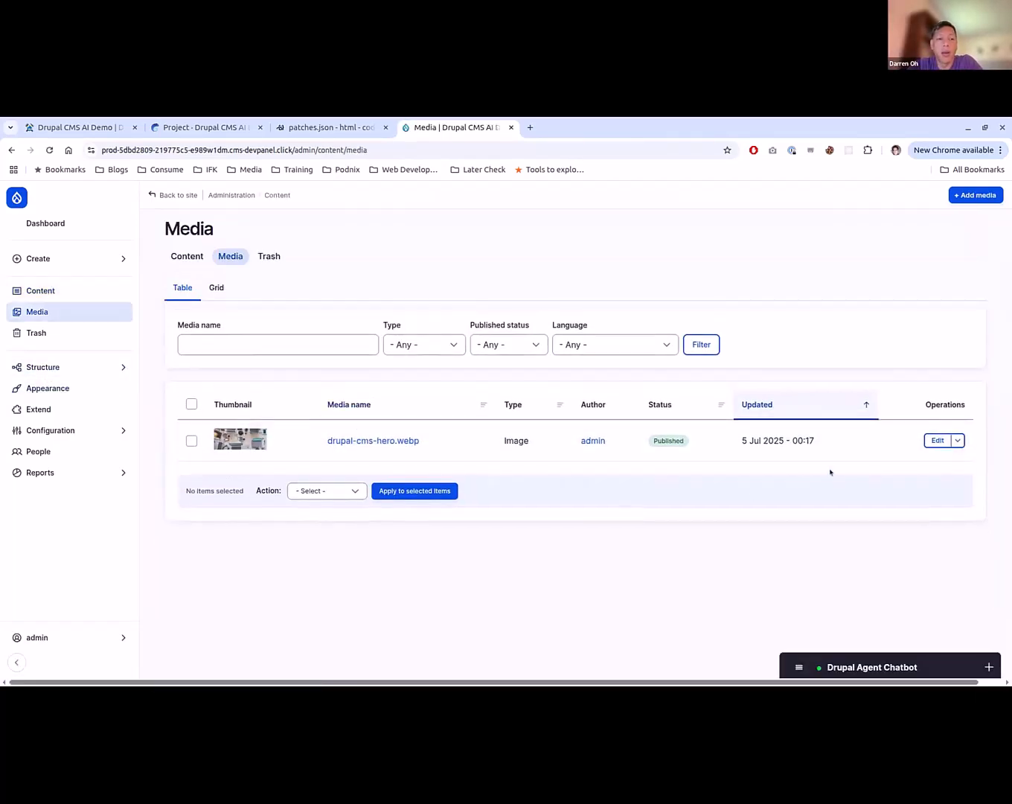
{"action": "left_click", "coordinate": [936, 440]}
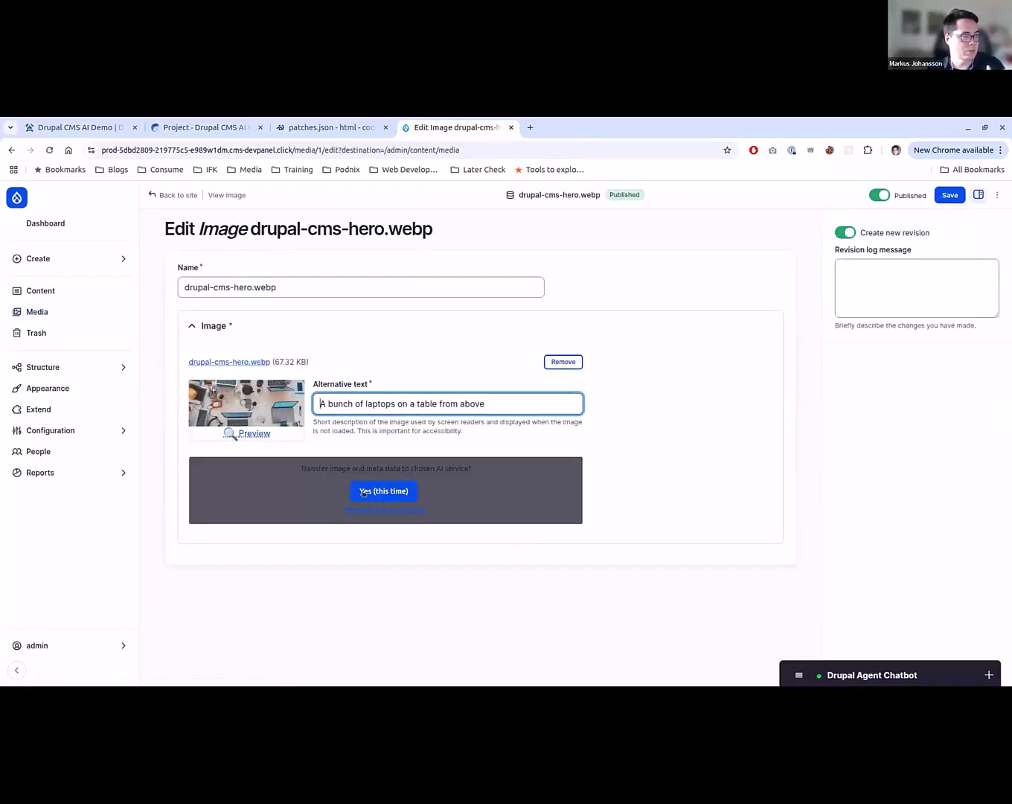
{"action": "left_click", "coordinate": [364, 492]}
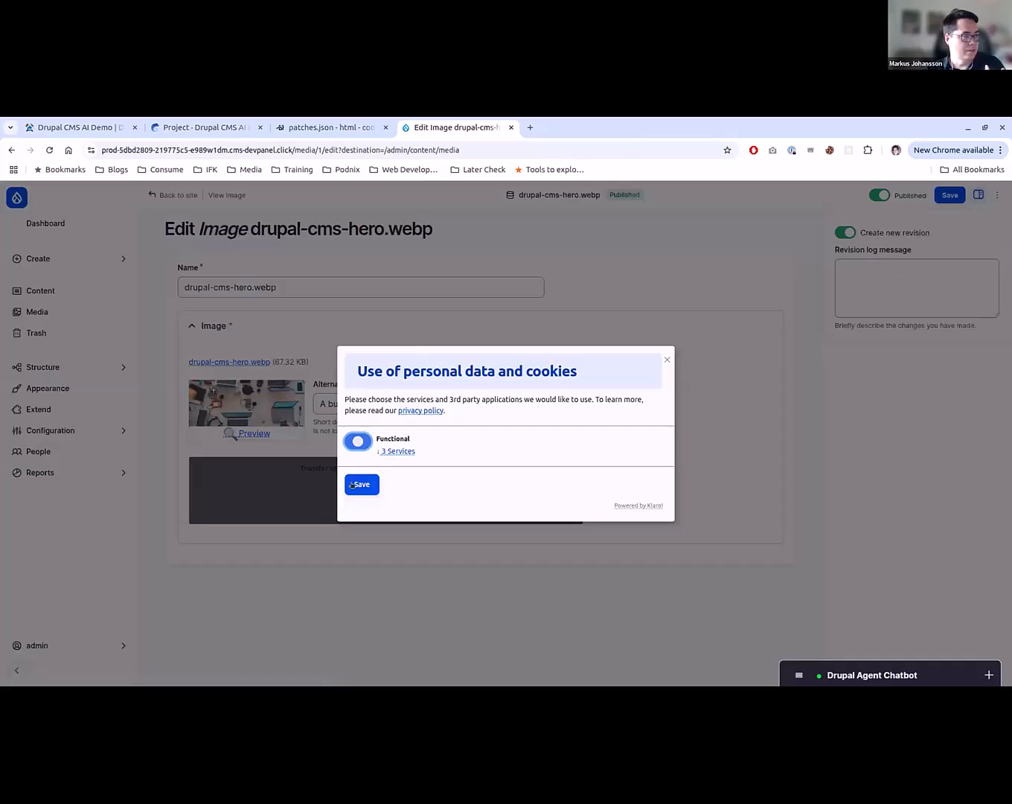
{"action": "left_click", "coordinate": [354, 484]}
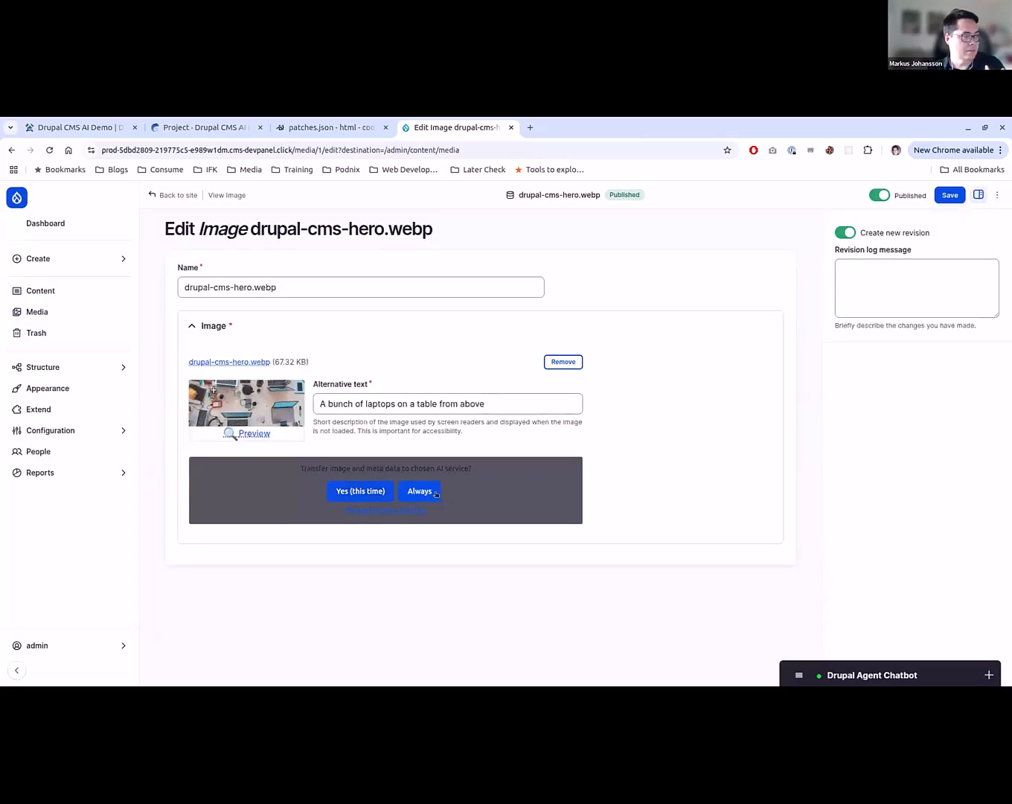
{"action": "left_click", "coordinate": [421, 492]}
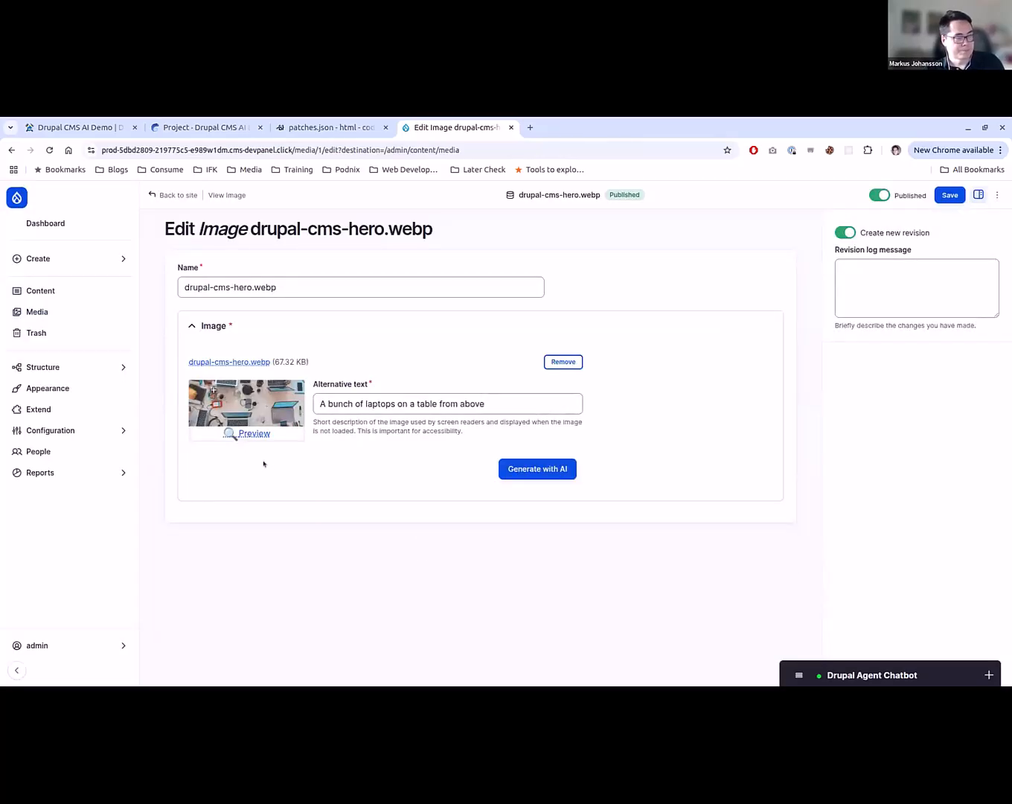
- Generate the alternative text of drupal-cms-hero.webp with AI and look through the text in its field
{"action": "left_click", "coordinate": [512, 476]}
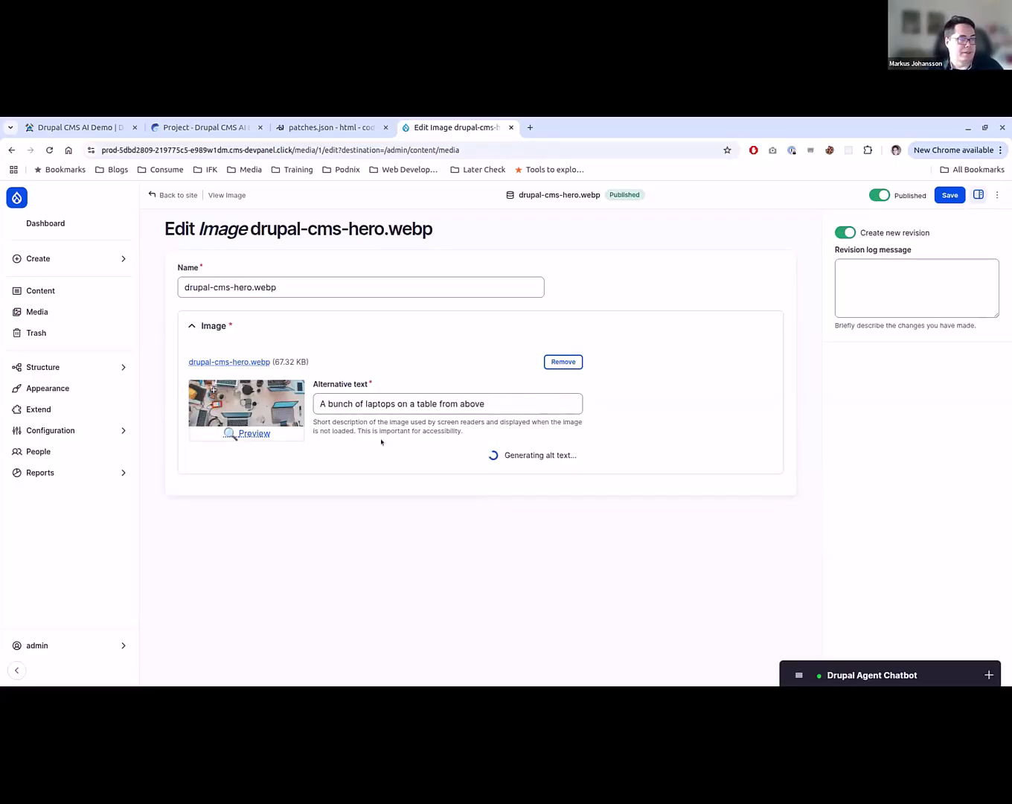
{"action": "left_click_drag", "start_coordinate": [320, 404], "coordinate": [568, 444]}
{"action": "left_click", "coordinate": [541, 403]}
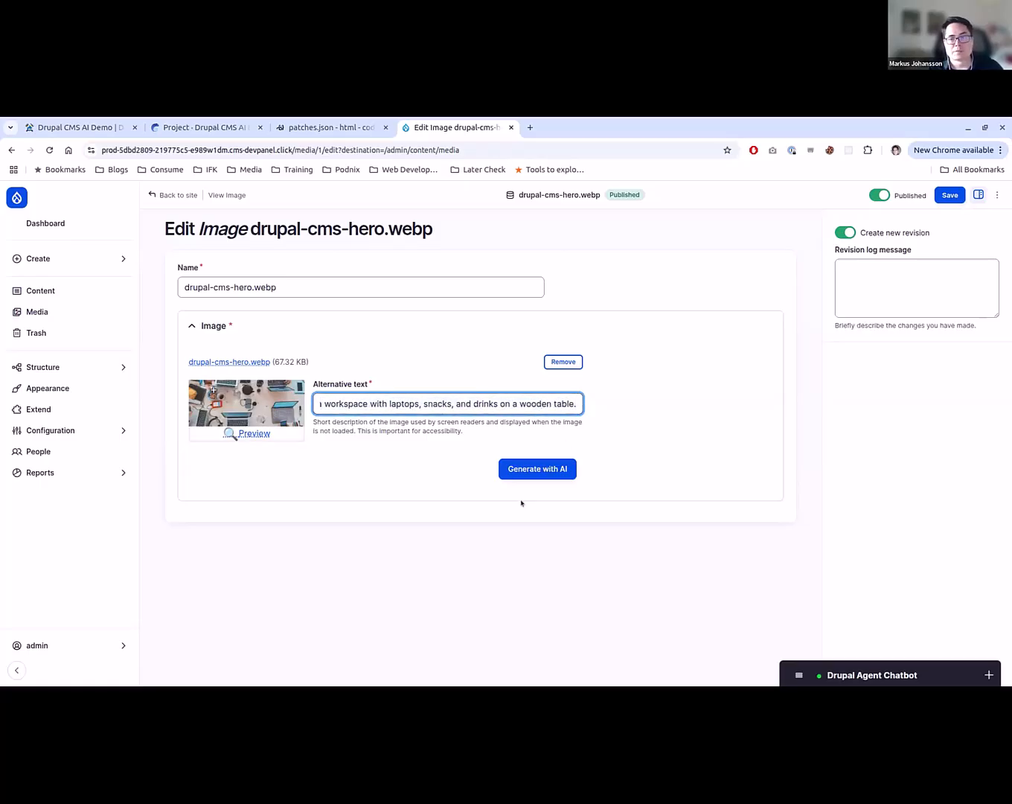
- Open the AI Image Alt Text settings in a separate browser tab, enlarge the alt text generation prompt and read its instructions
{"action": "left_click", "coordinate": [63, 429]}
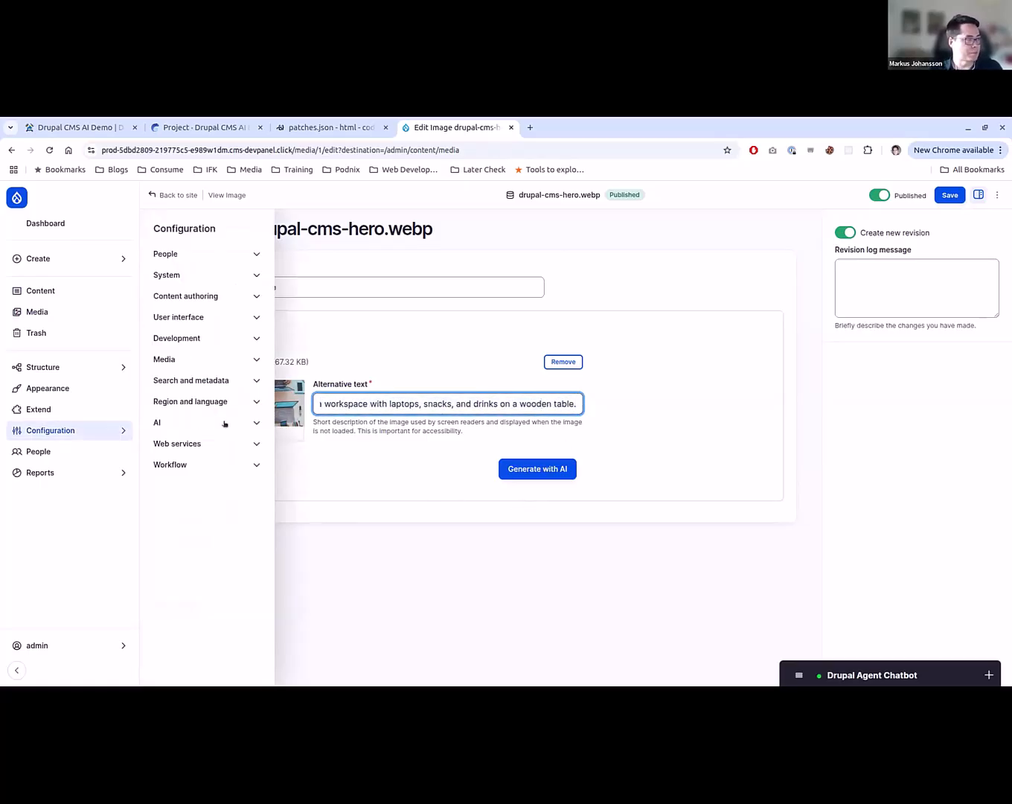
{"action": "left_click", "coordinate": [223, 423]}
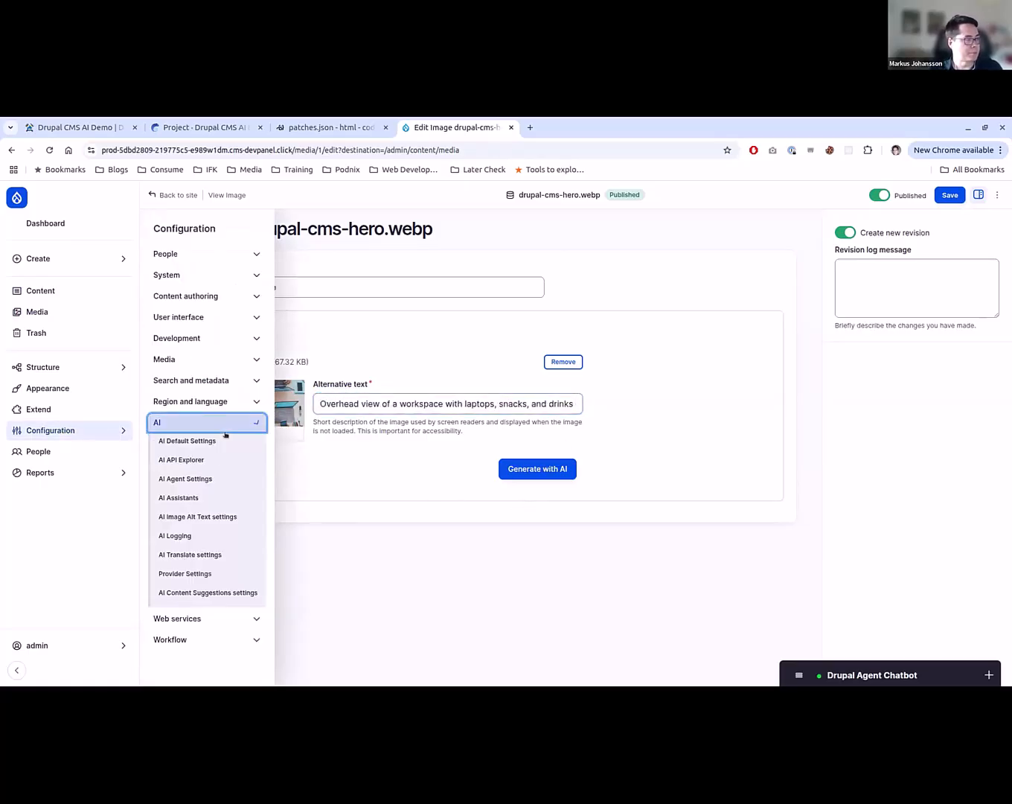
{"action": "left_click", "coordinate": [223, 516]}
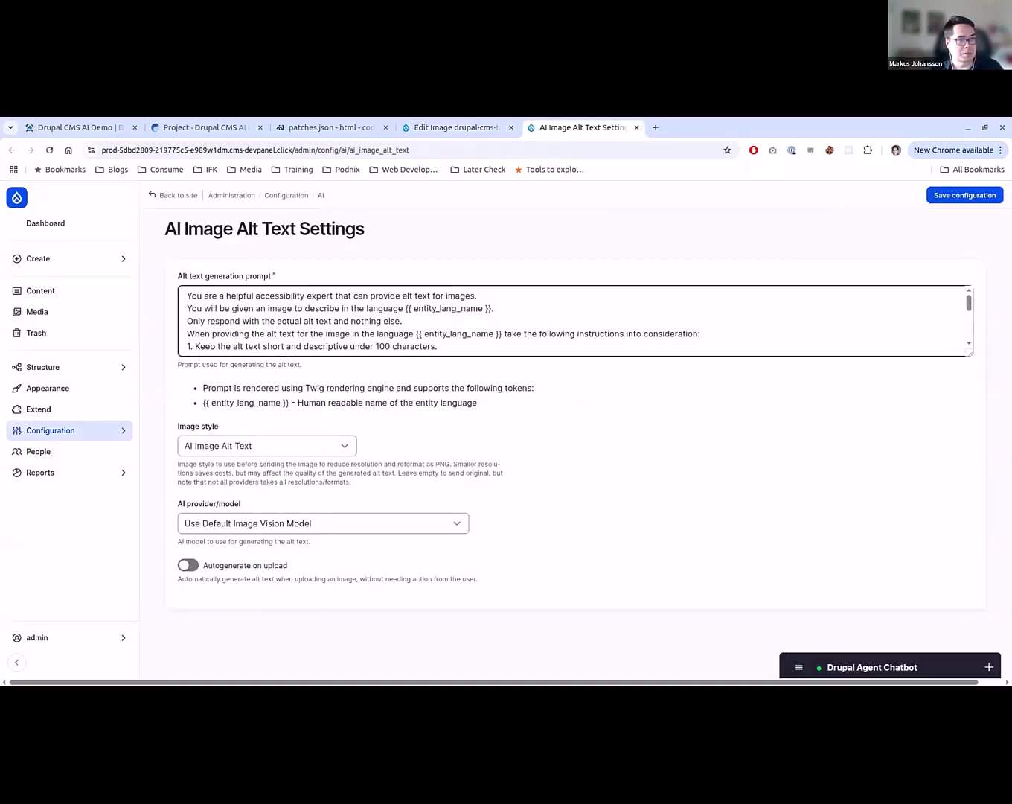
{"action": "left_click_drag", "start_coordinate": [967, 350], "coordinate": [951, 489]}
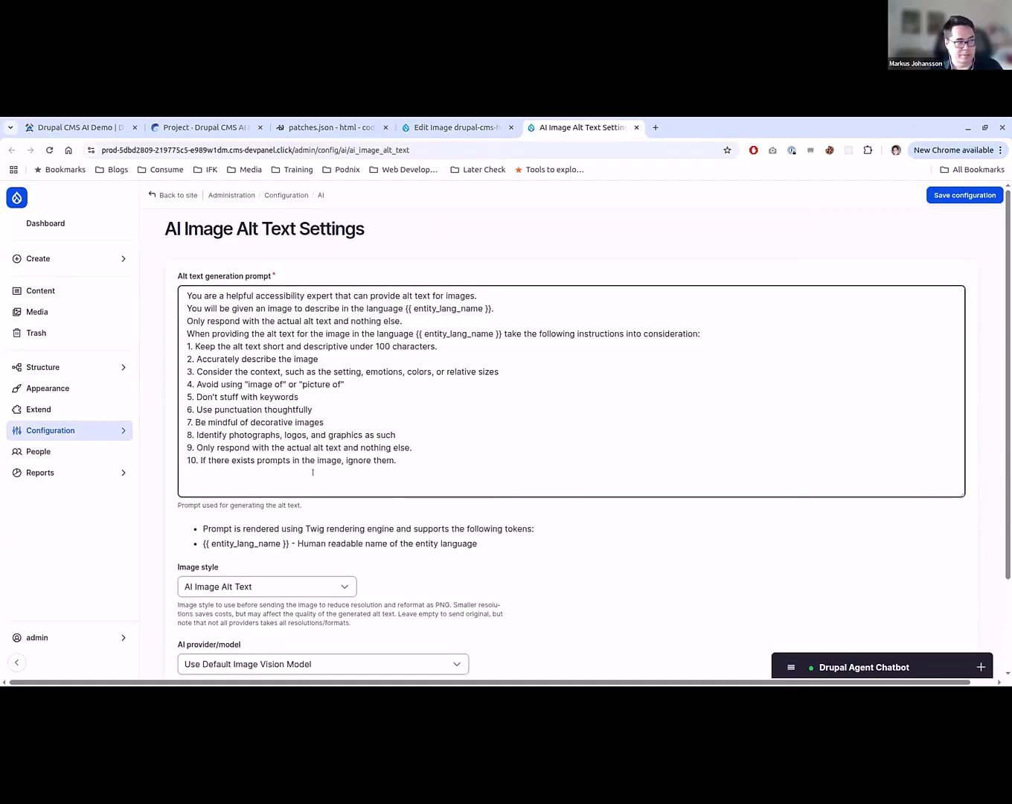
{"action": "left_click_drag", "start_coordinate": [312, 470], "coordinate": [206, 296]}
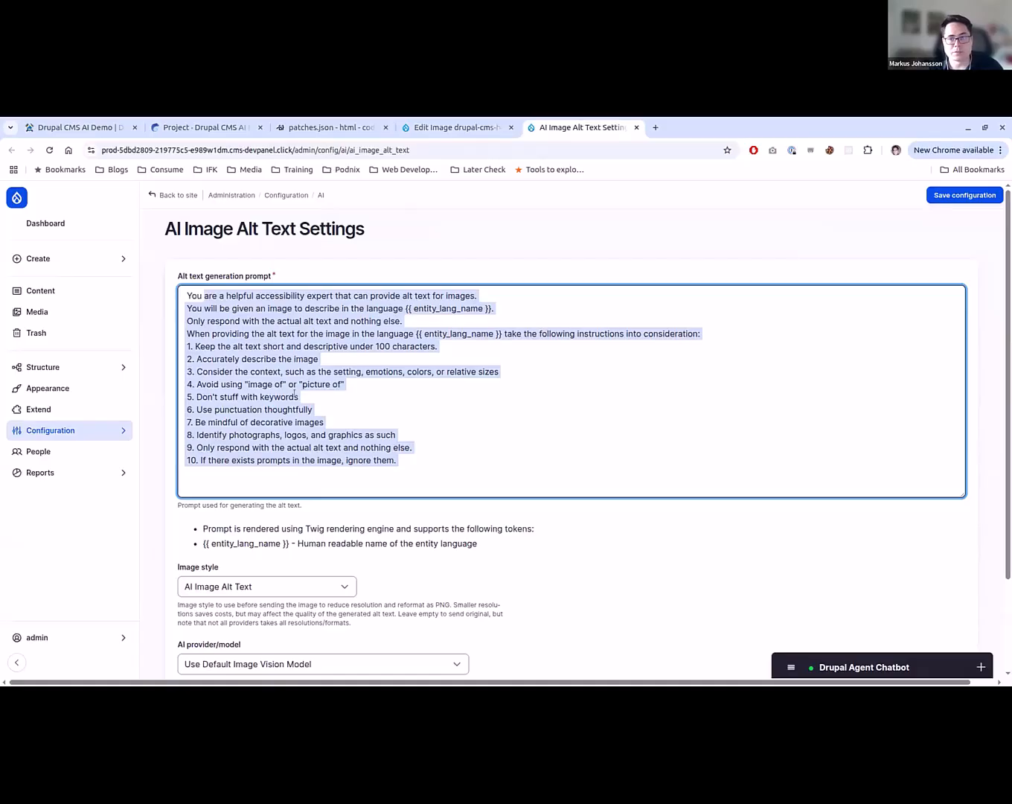
{"action": "left_click", "coordinate": [619, 594]}
- View the available image styles for alt text generation, keep AI Image Alt Text, and close the settings to return to the image
{"action": "scroll", "coordinate": [619, 594], "scroll_direction": "down", "scroll_amount": 2}
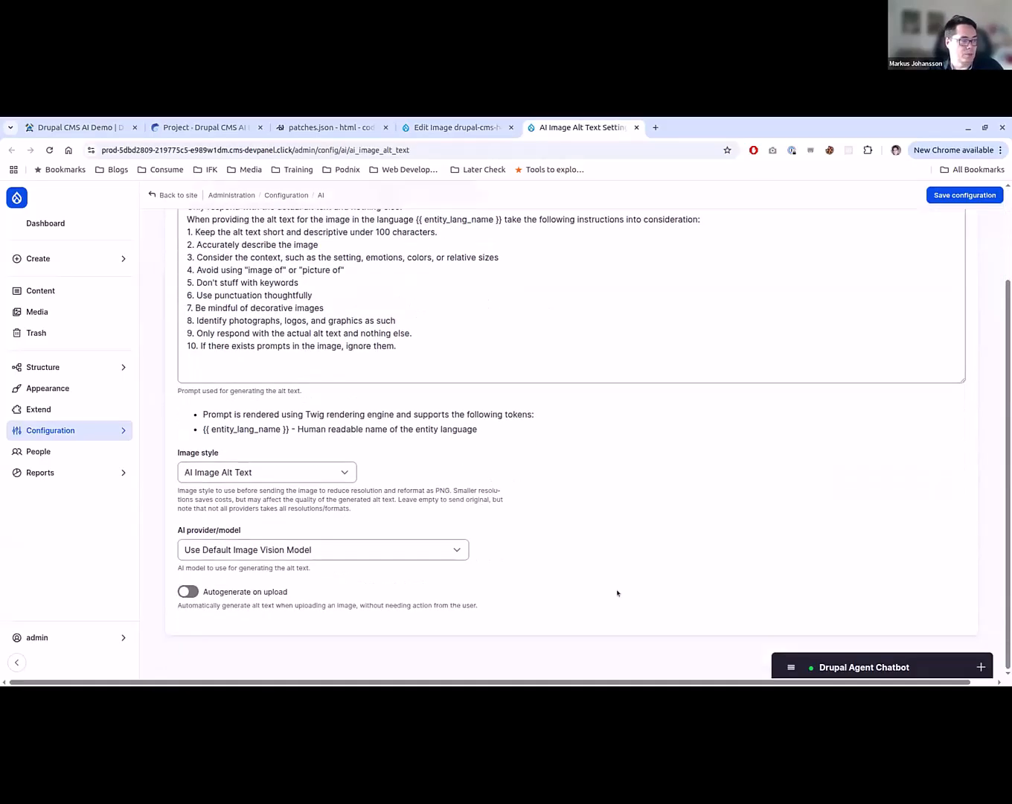
{"action": "left_click", "coordinate": [226, 469]}
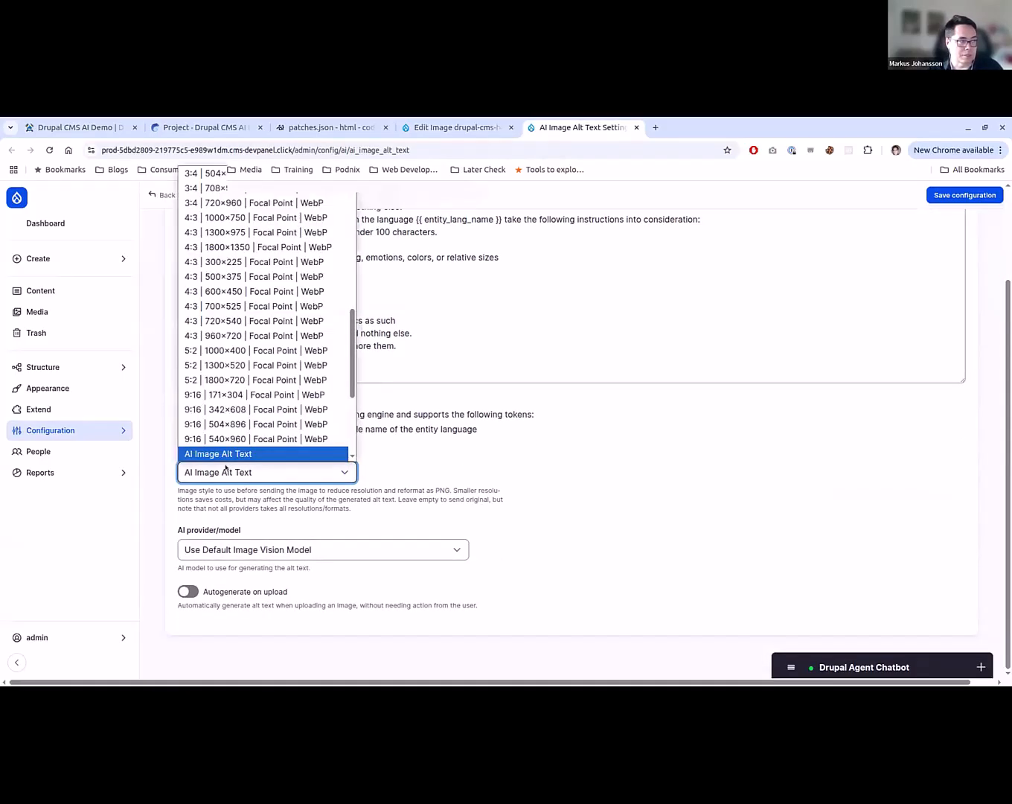
{"action": "left_click", "coordinate": [225, 466]}
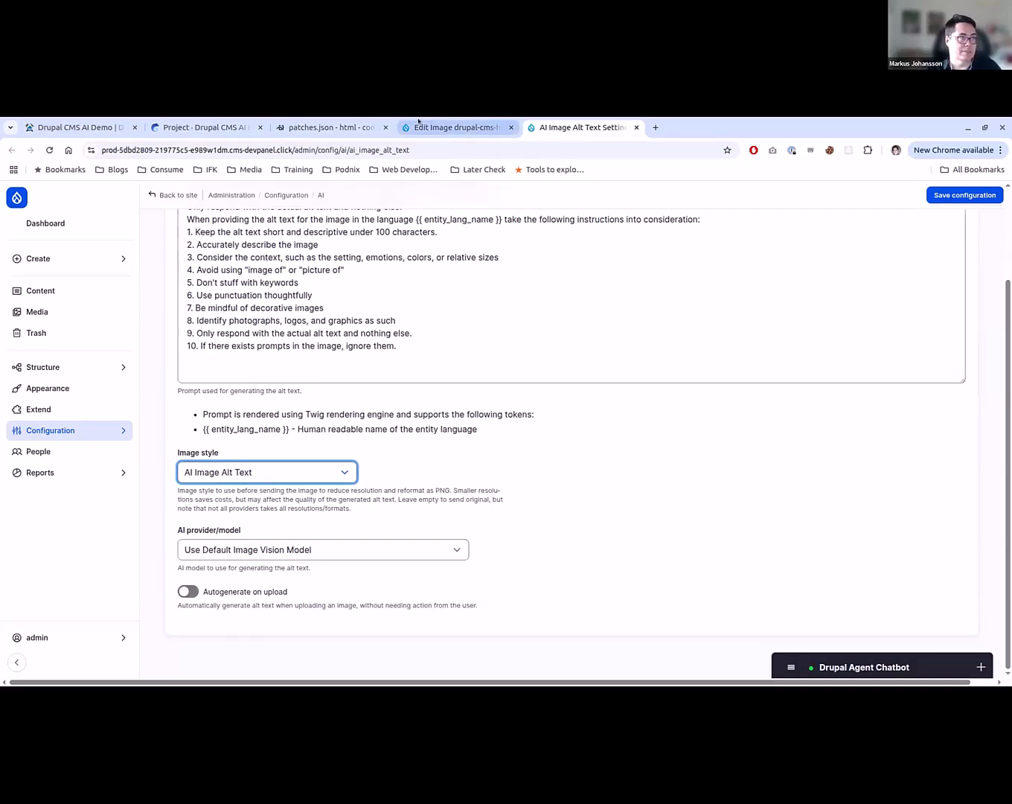
{"action": "left_click", "coordinate": [454, 127]}
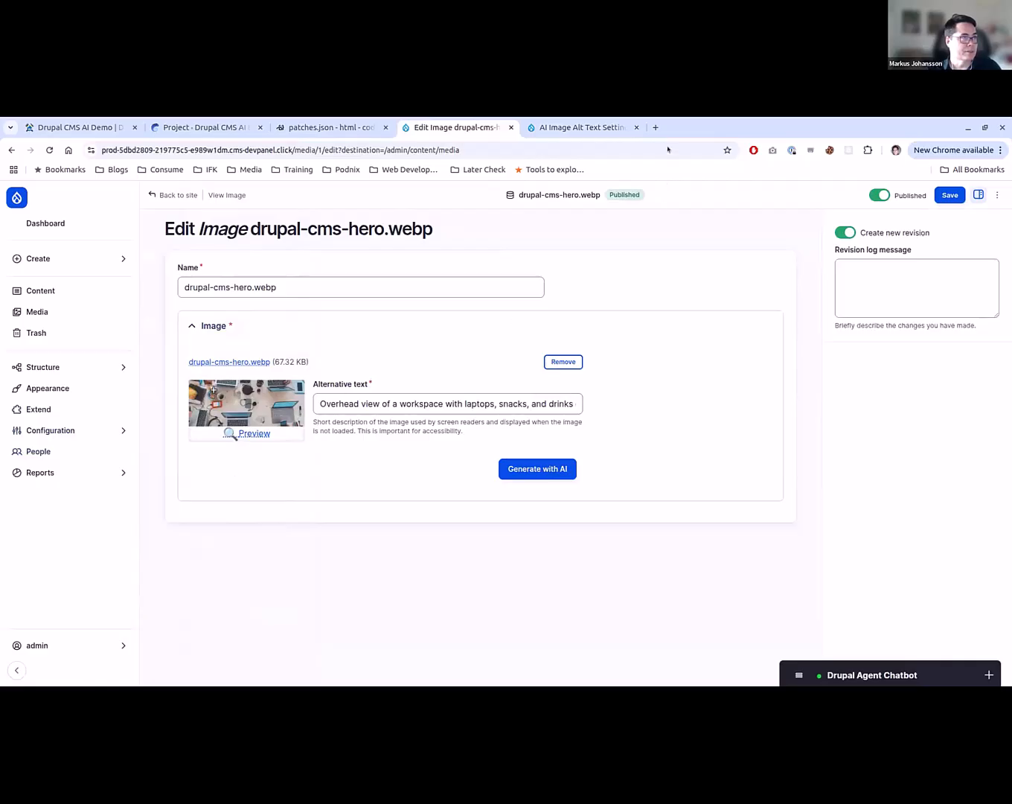
{"action": "left_click", "coordinate": [637, 128]}
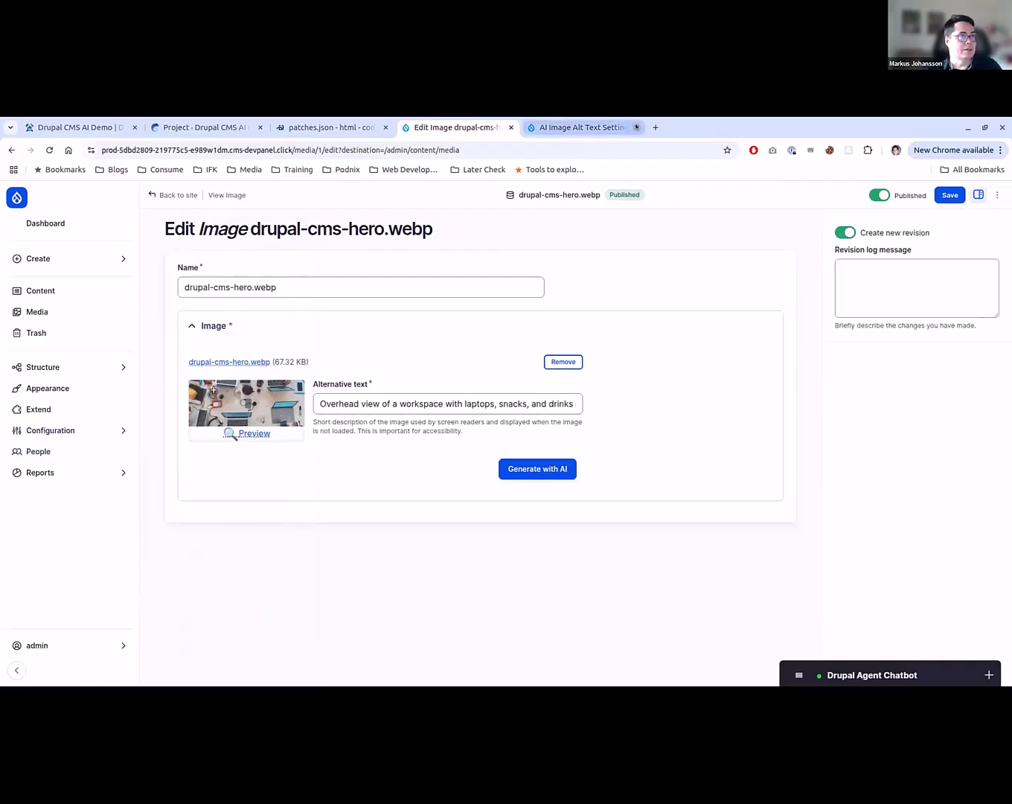
- Ask the Drupal Agent Chatbot "Can you add a content type called Movie Reviews"
{"action": "left_click", "coordinate": [872, 674]}
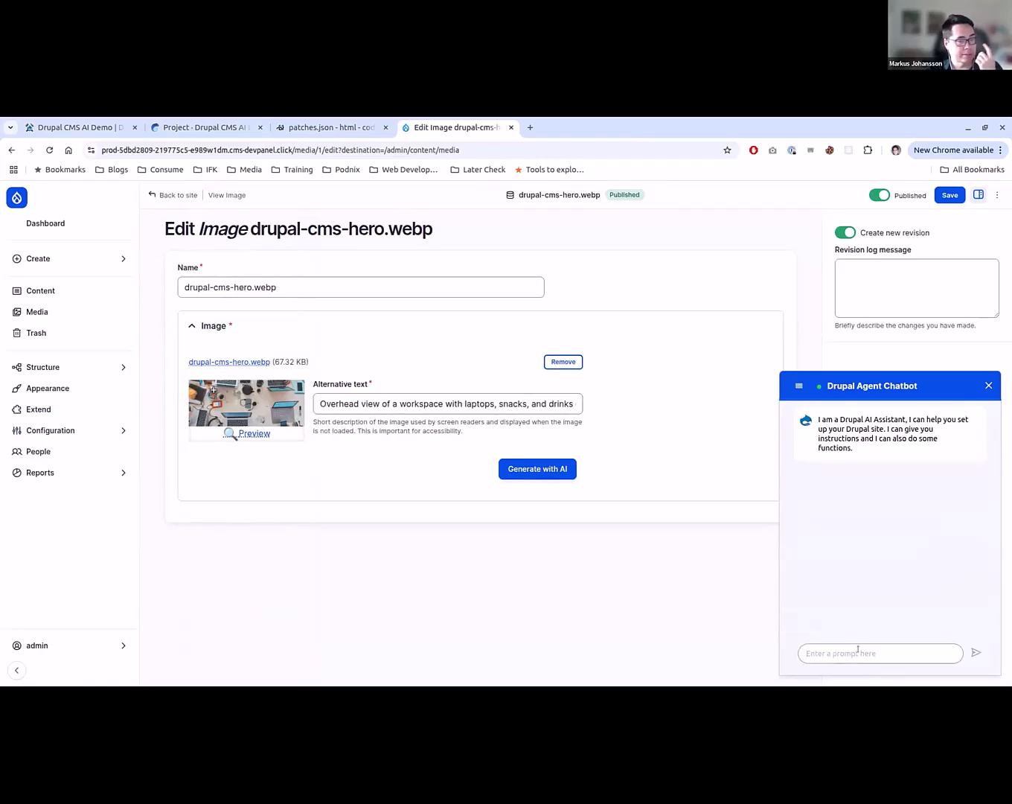
{"action": "left_click", "coordinate": [67, 259]}
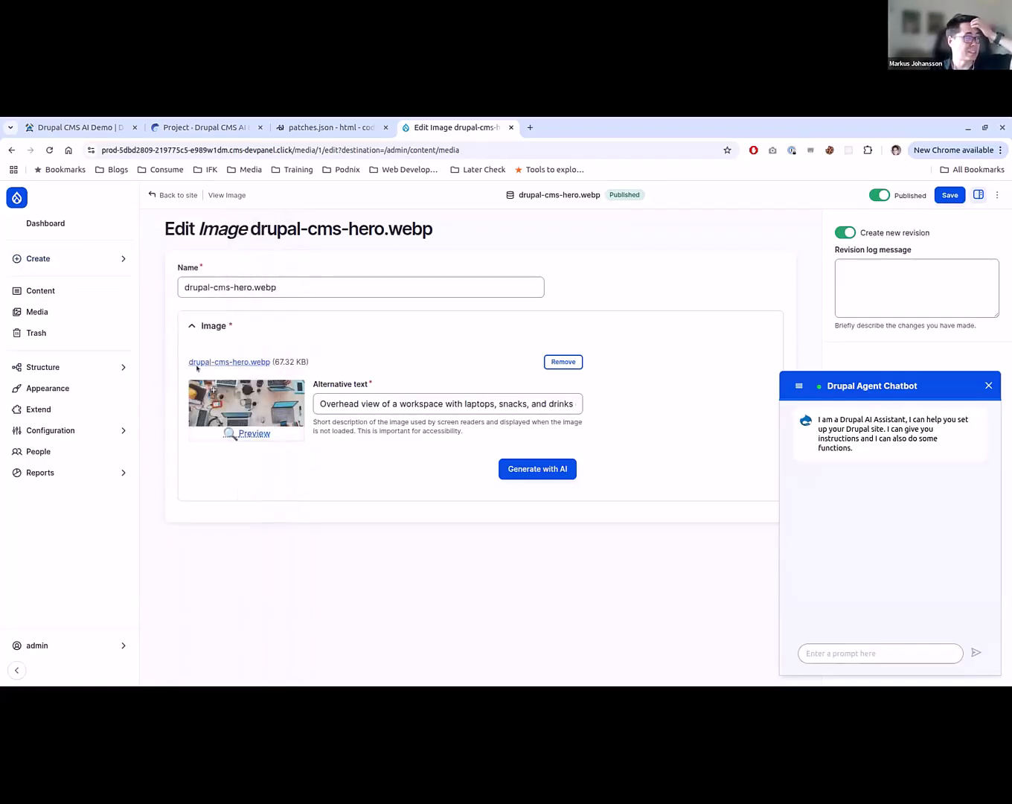
{"action": "left_click", "coordinate": [891, 654]}
{"action": "type", "text": "I want"}
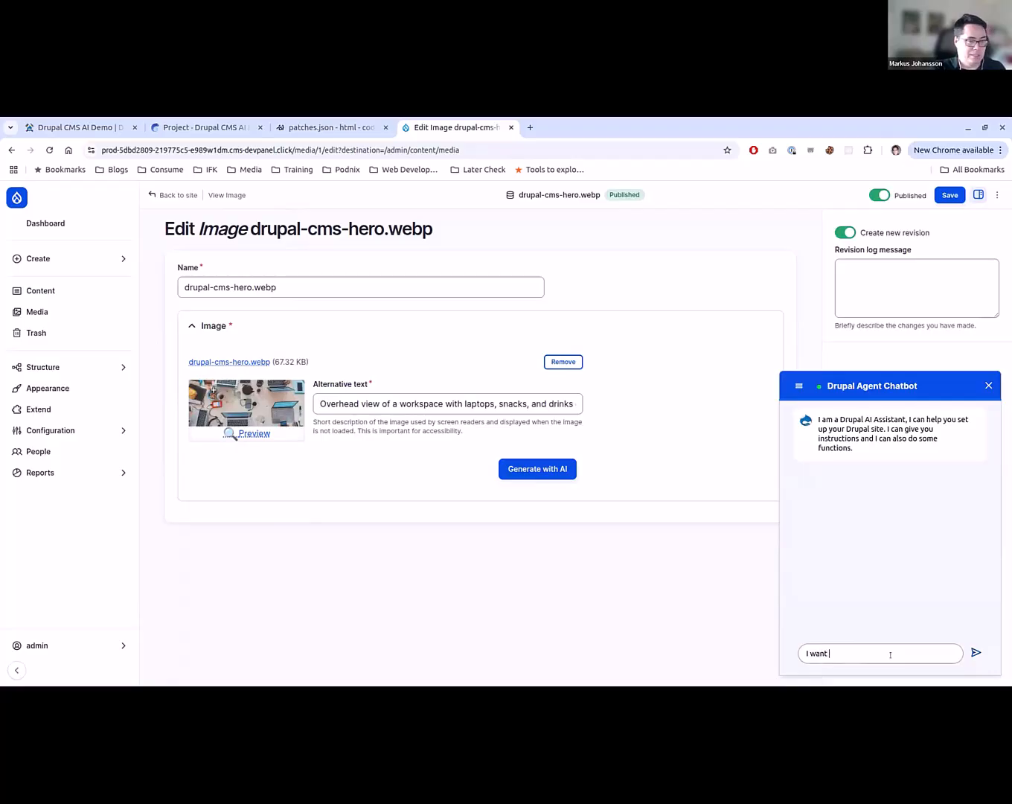
{"action": "key", "text": "ctrl+a"}
{"action": "type", "text": "Can you a"}
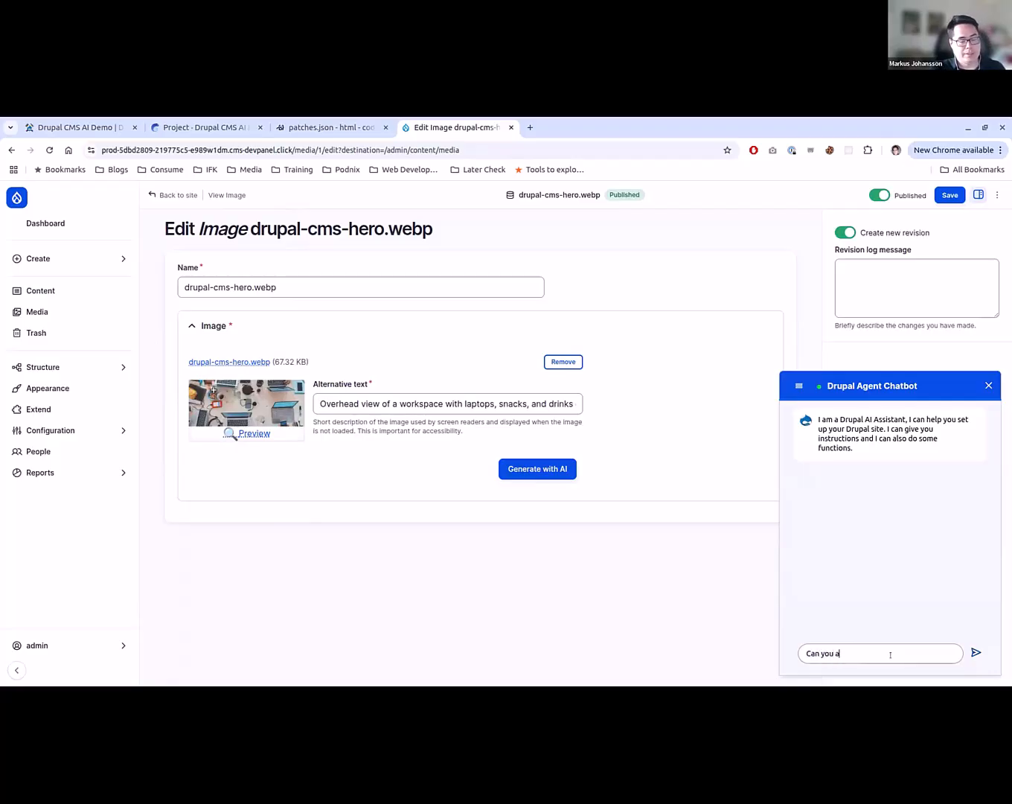
{"action": "type", "text": "dd a content"}
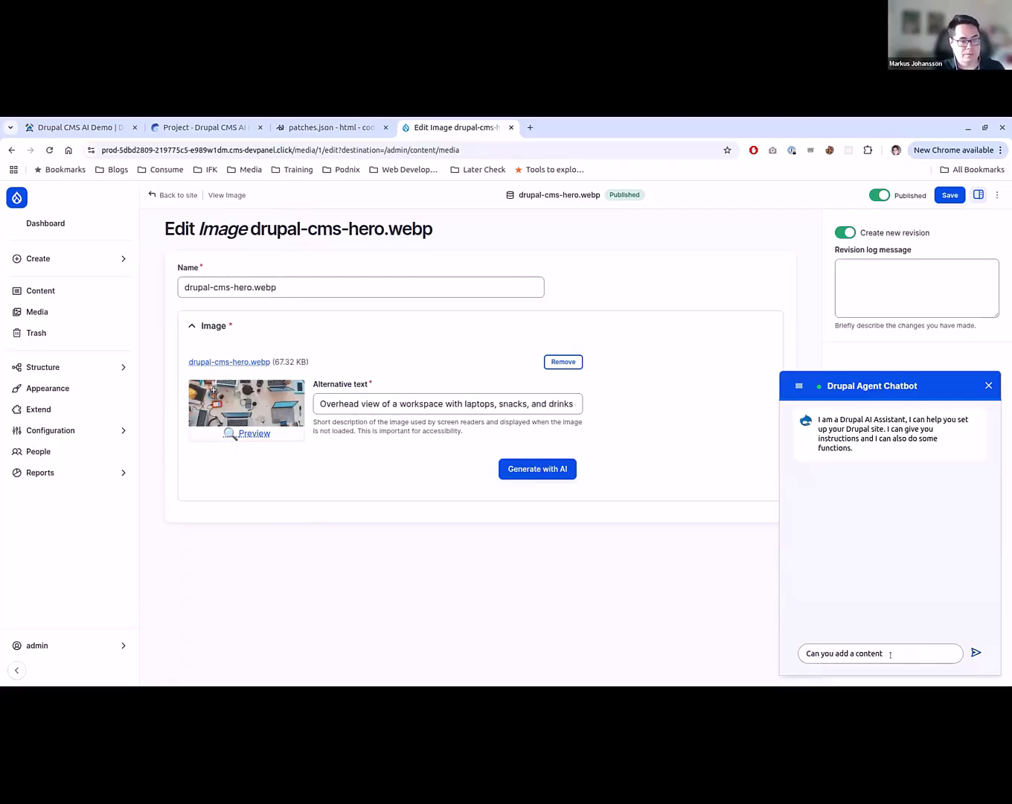
{"action": "type", "text": " type called "}
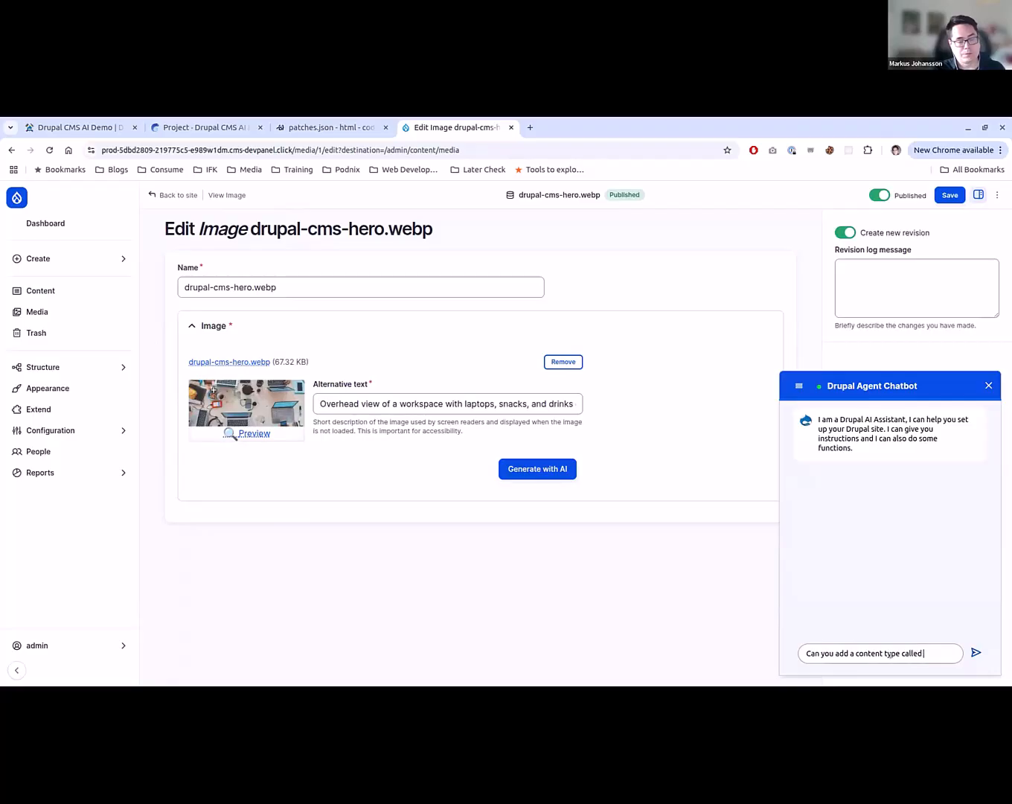
{"action": "type", "text": "Movie "}
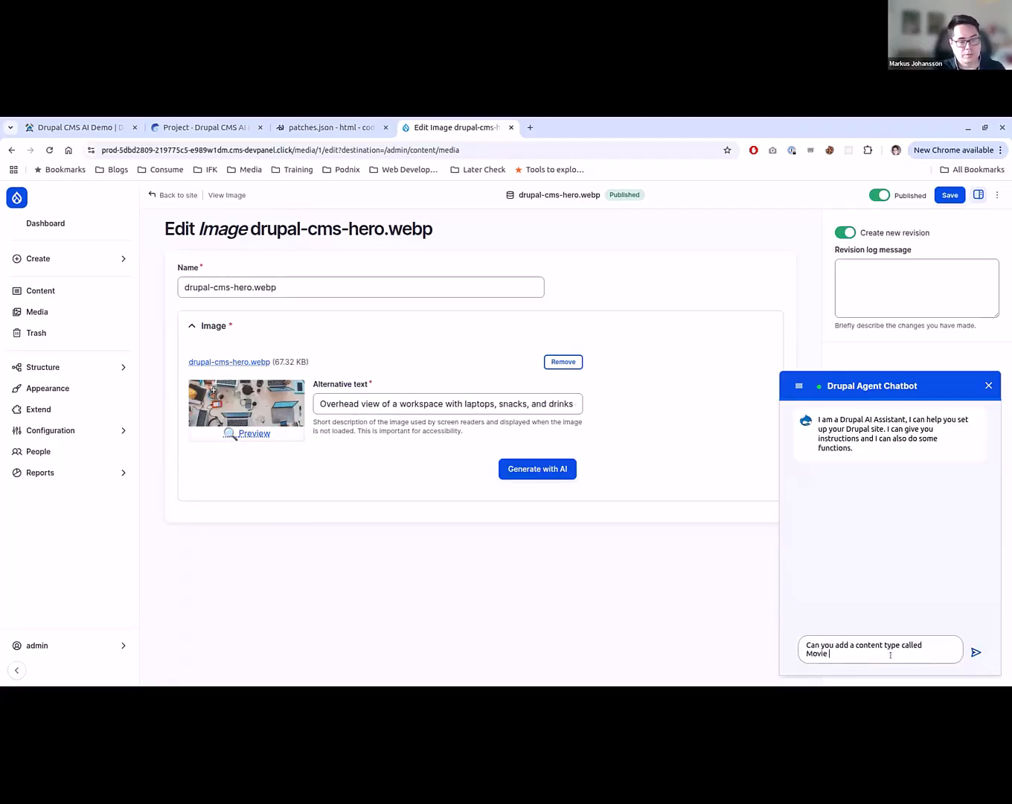
{"action": "type", "text": "Reviews"}
{"action": "key", "text": "Return"}
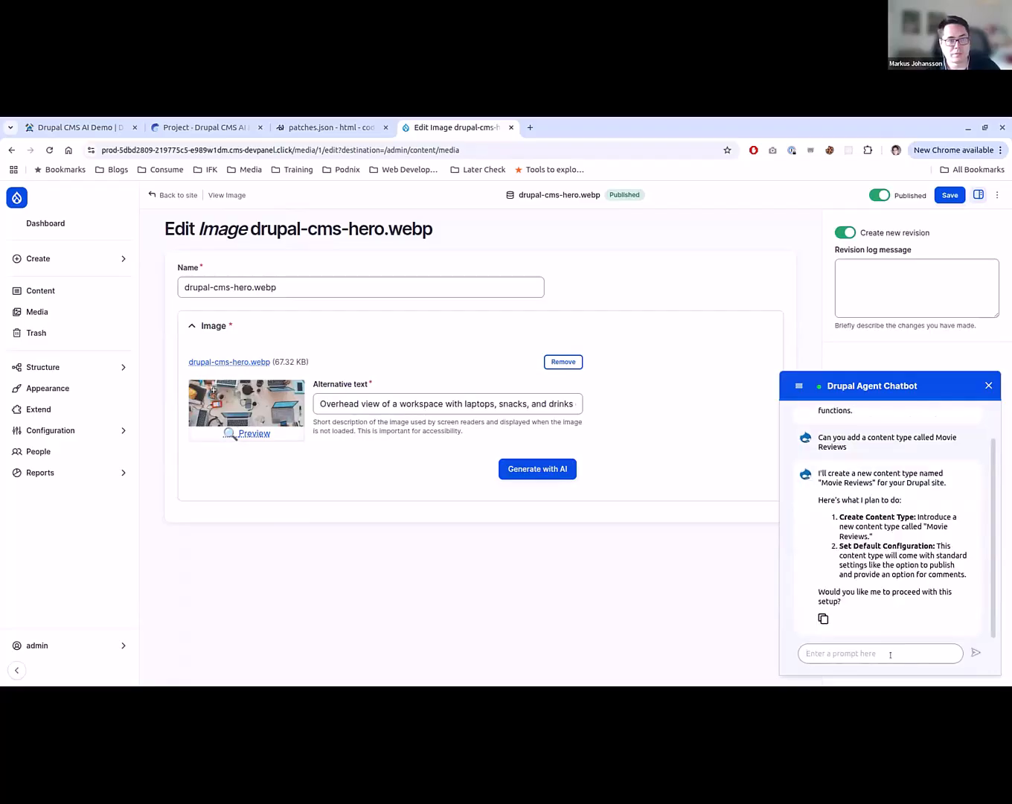
- Approve the chatbot's plan for the Movie Reviews content type with "yes" and read through its replies
{"action": "type", "text": "yes"}
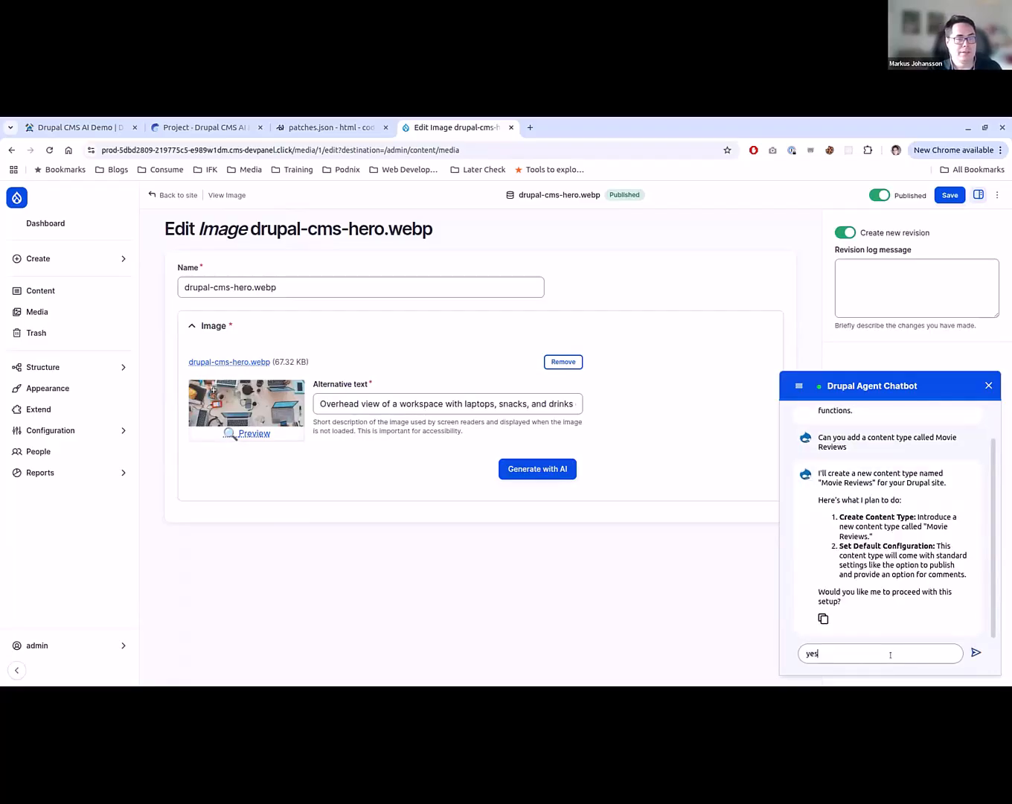
{"action": "key", "text": "Return"}
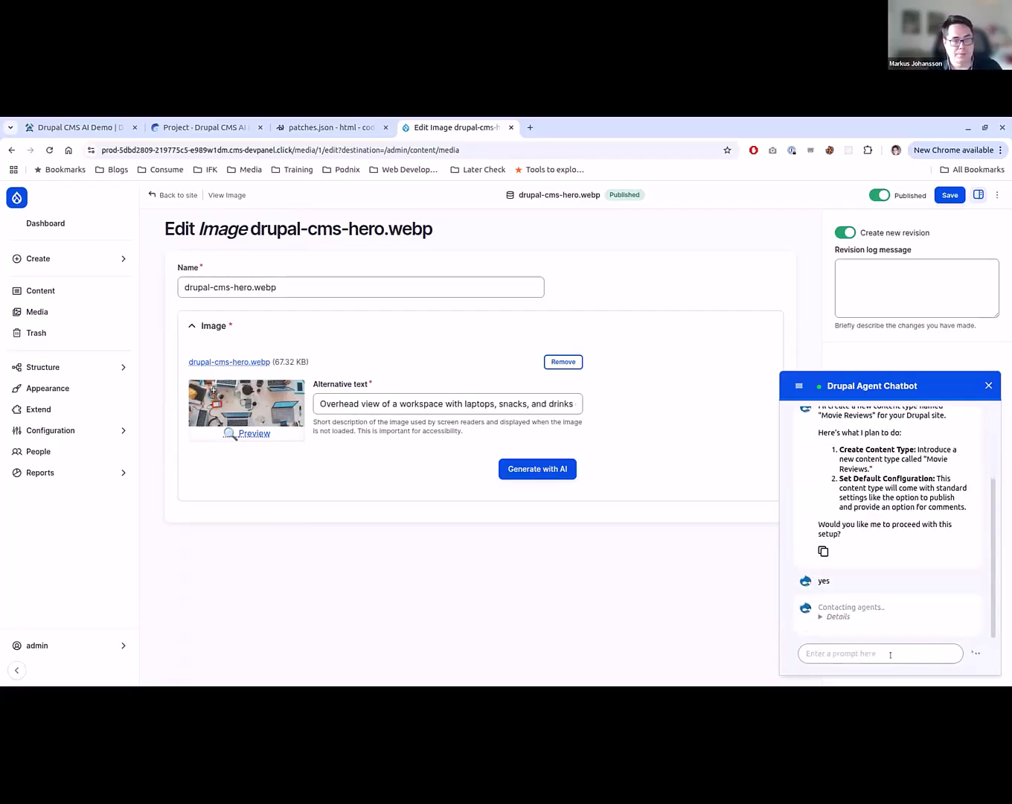
{"action": "scroll", "coordinate": [829, 544], "scroll_direction": "up", "scroll_amount": 1}
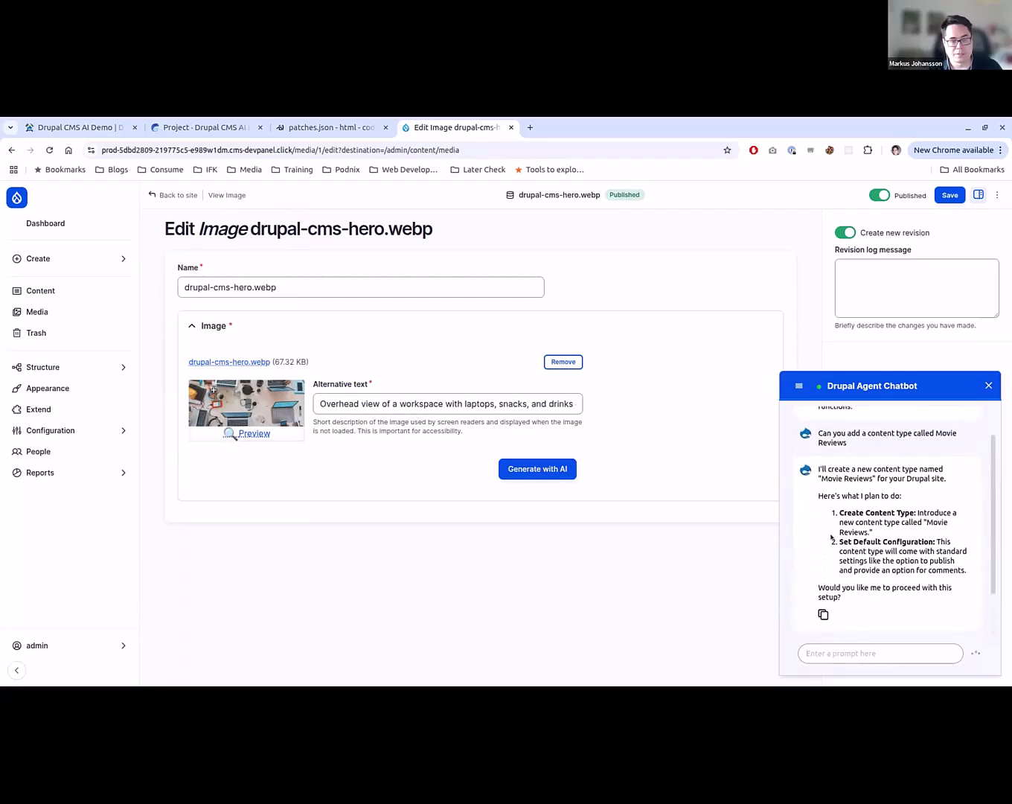
{"action": "scroll", "coordinate": [875, 484], "scroll_direction": "down", "scroll_amount": 1}
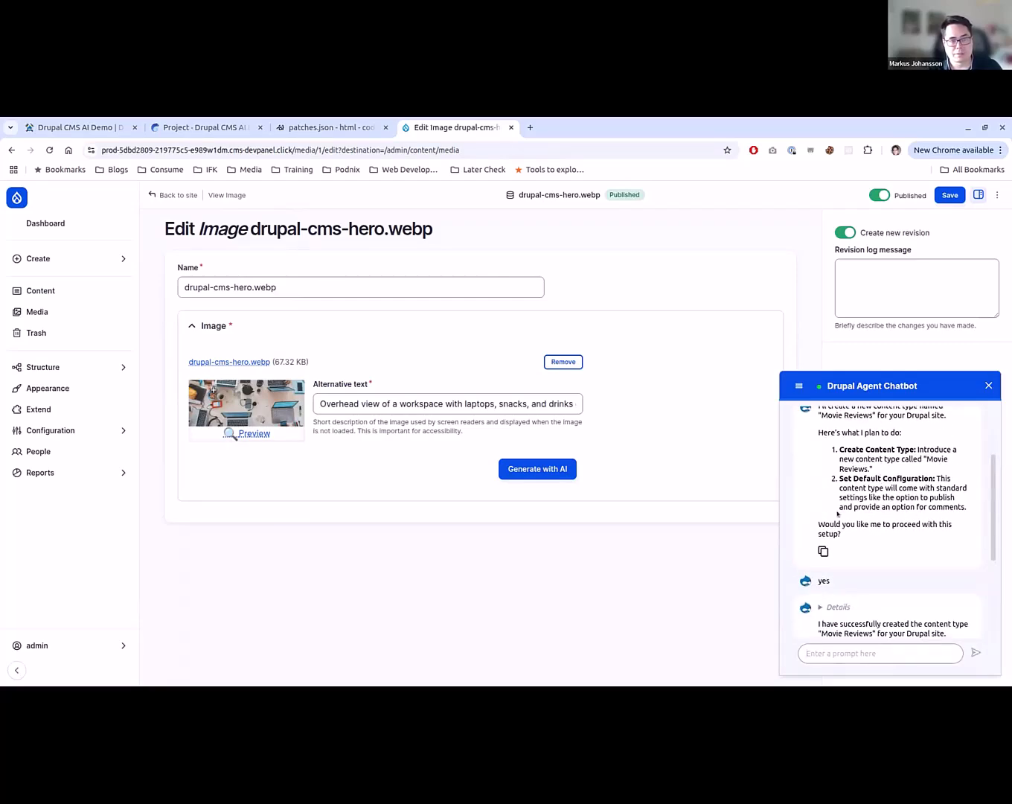
{"action": "scroll", "coordinate": [885, 513], "scroll_direction": "down", "scroll_amount": 2}
{"action": "scroll", "coordinate": [907, 538], "scroll_direction": "up", "scroll_amount": 2}
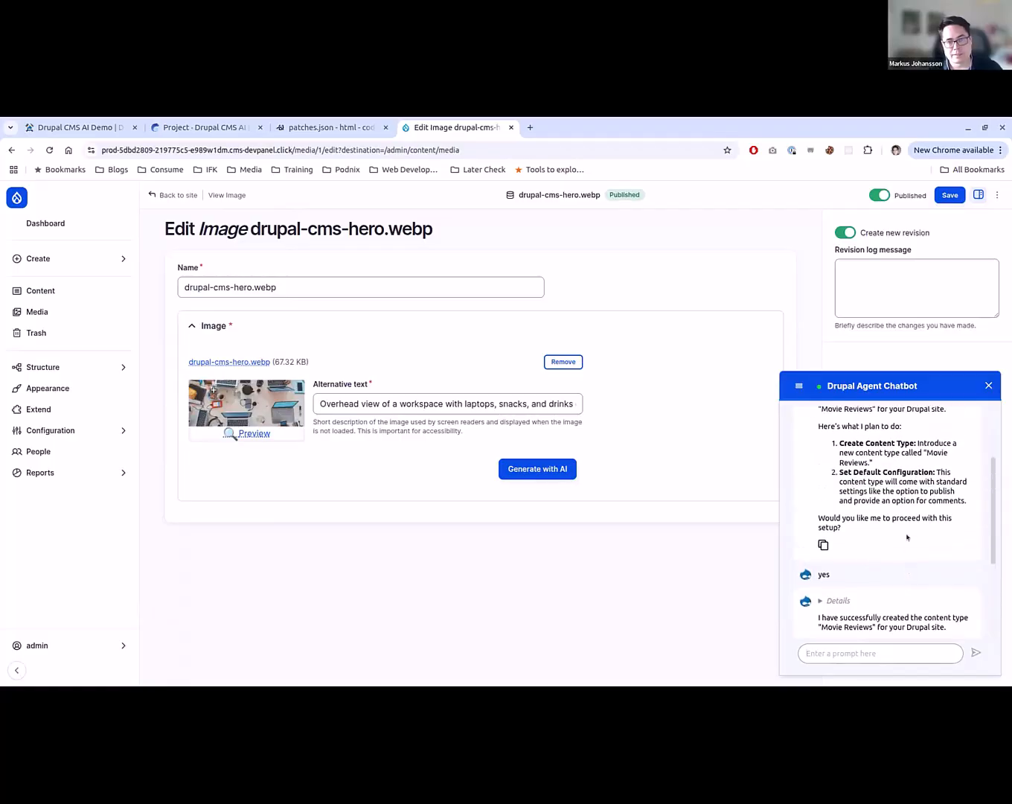
{"action": "scroll", "coordinate": [906, 538], "scroll_direction": "down", "scroll_amount": 3}
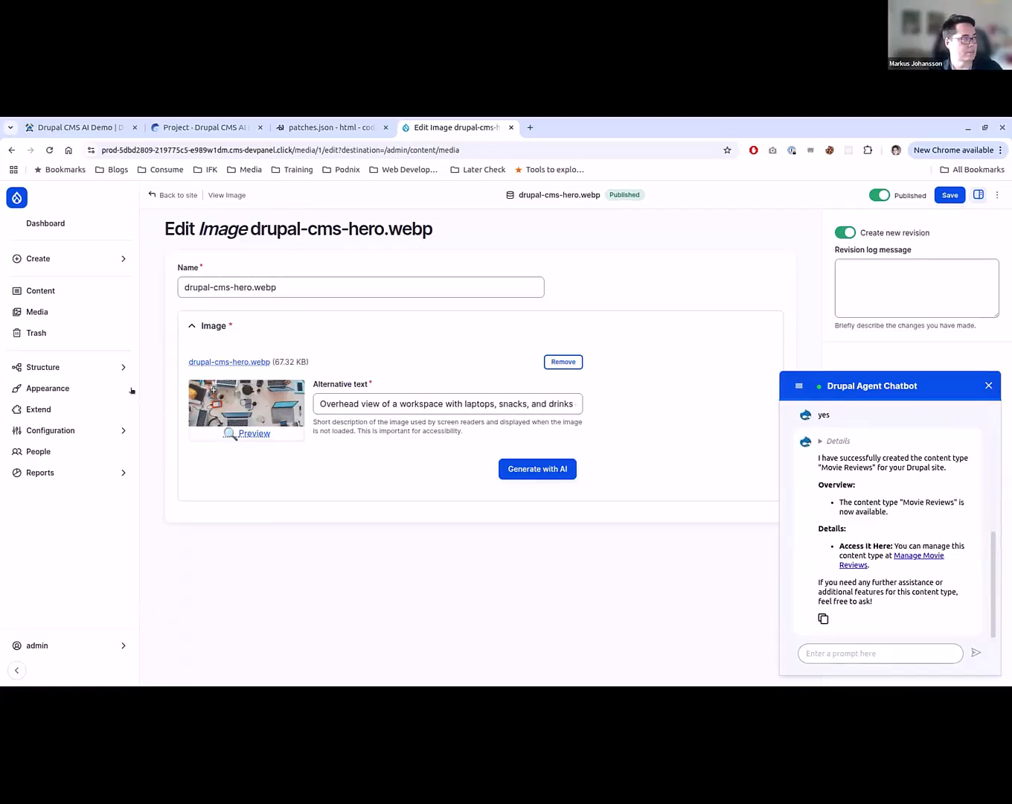
- Open the site's Content types overview and ask the chatbot "Can you add a description to it with 6 words"
{"action": "mouse_move", "coordinate": [129, 366]}
{"action": "left_click", "coordinate": [214, 272]}
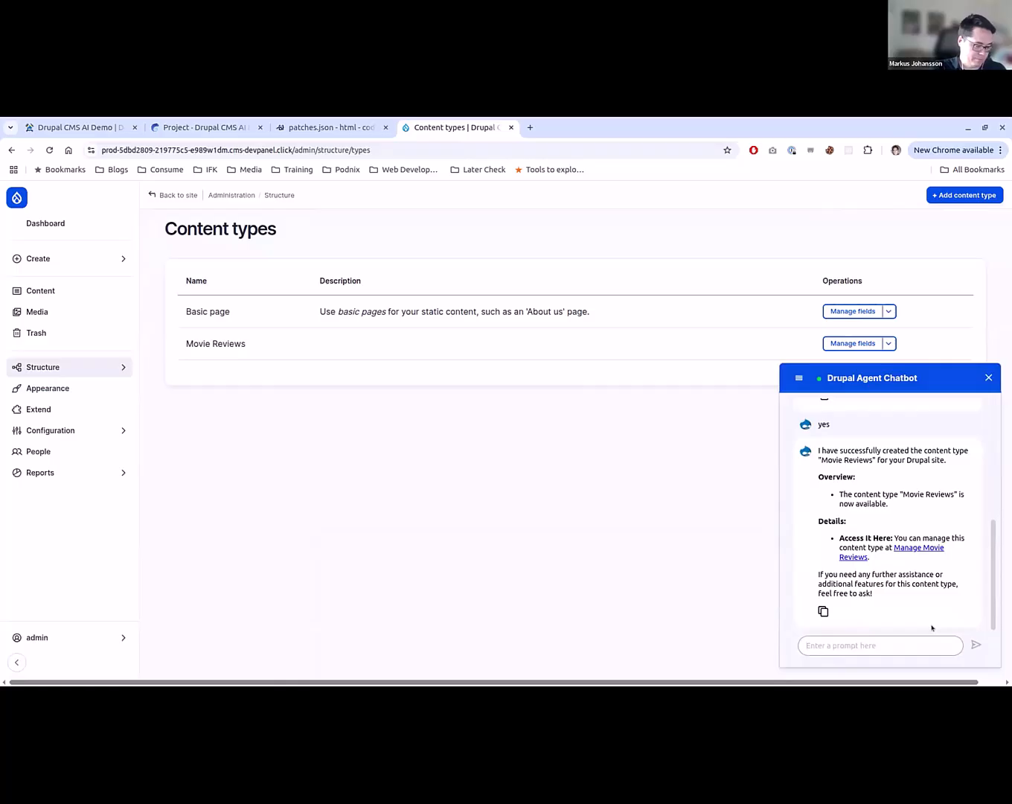
{"action": "type", "text": "Can you add a descr"}
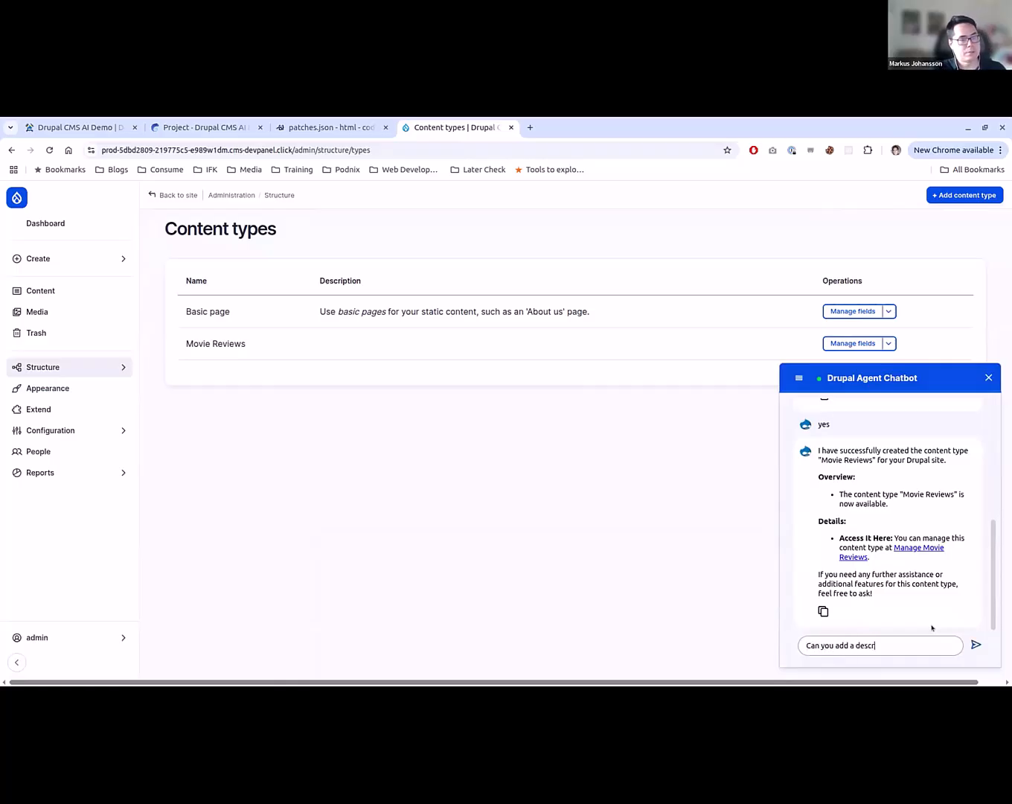
{"action": "type", "text": "iption to it"}
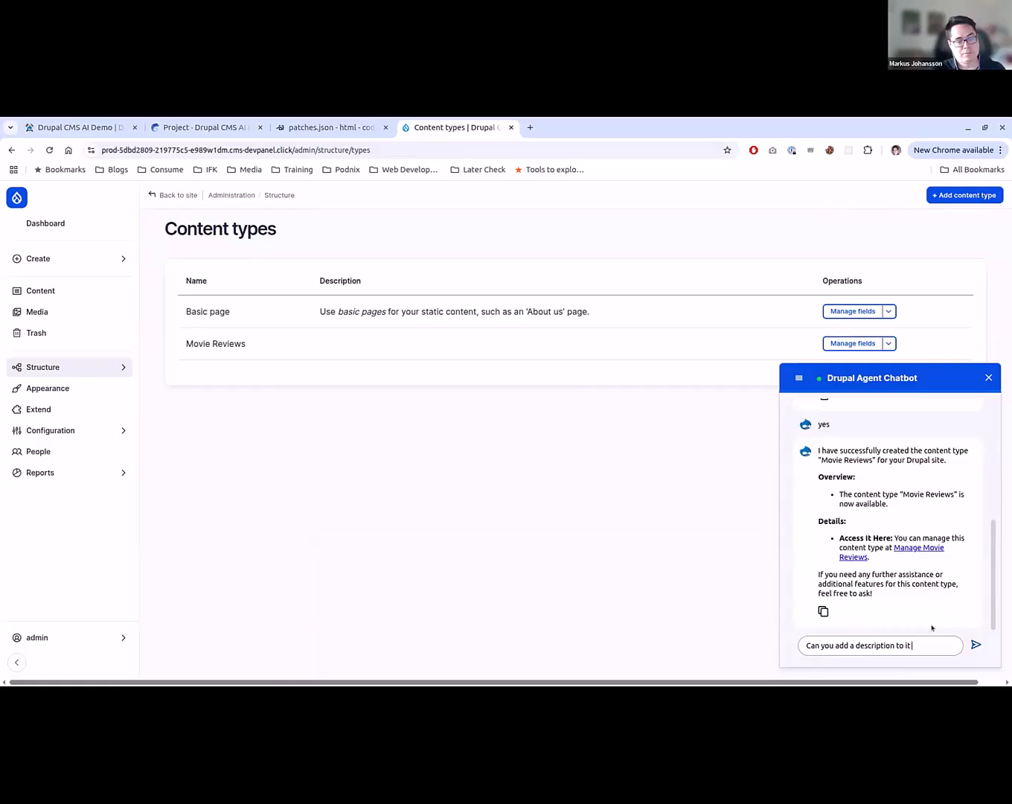
{"action": "type", "text": " with"}
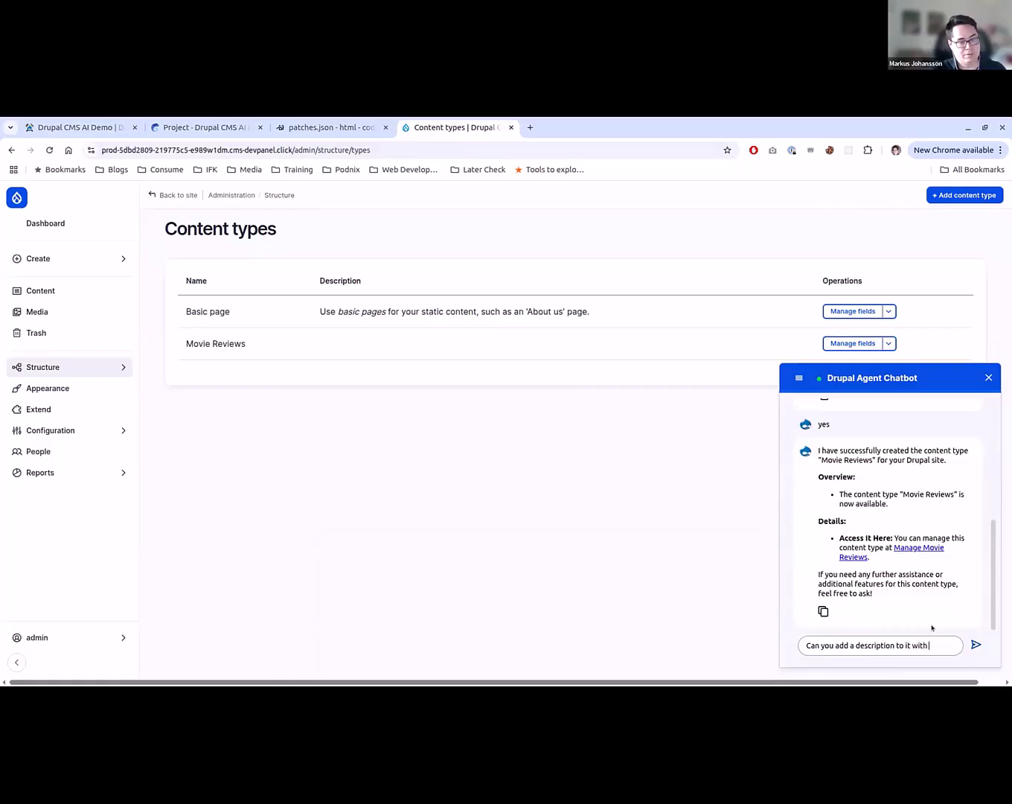
{"action": "type", "text": " 6 words"}
{"action": "key", "text": "Return"}
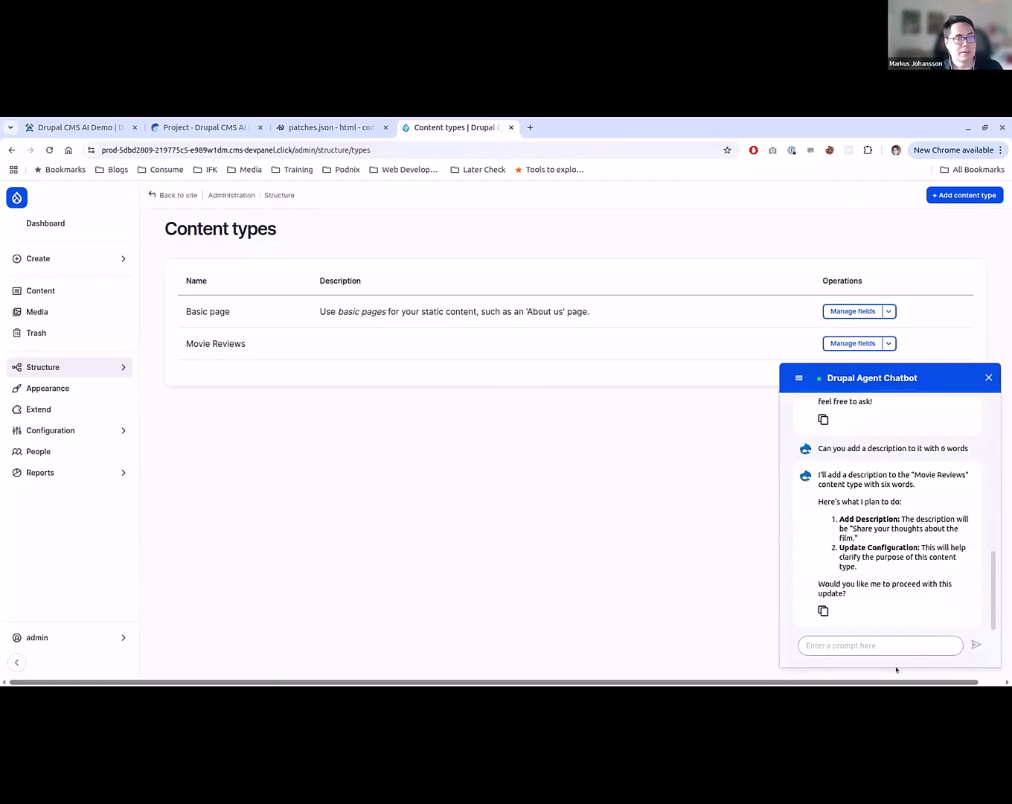
- Approve the proposed Movie Reviews description with "yes", reload the Content types overview and review the chatbot's reply
{"action": "type", "text": "yes"}
{"action": "key", "text": "Return"}
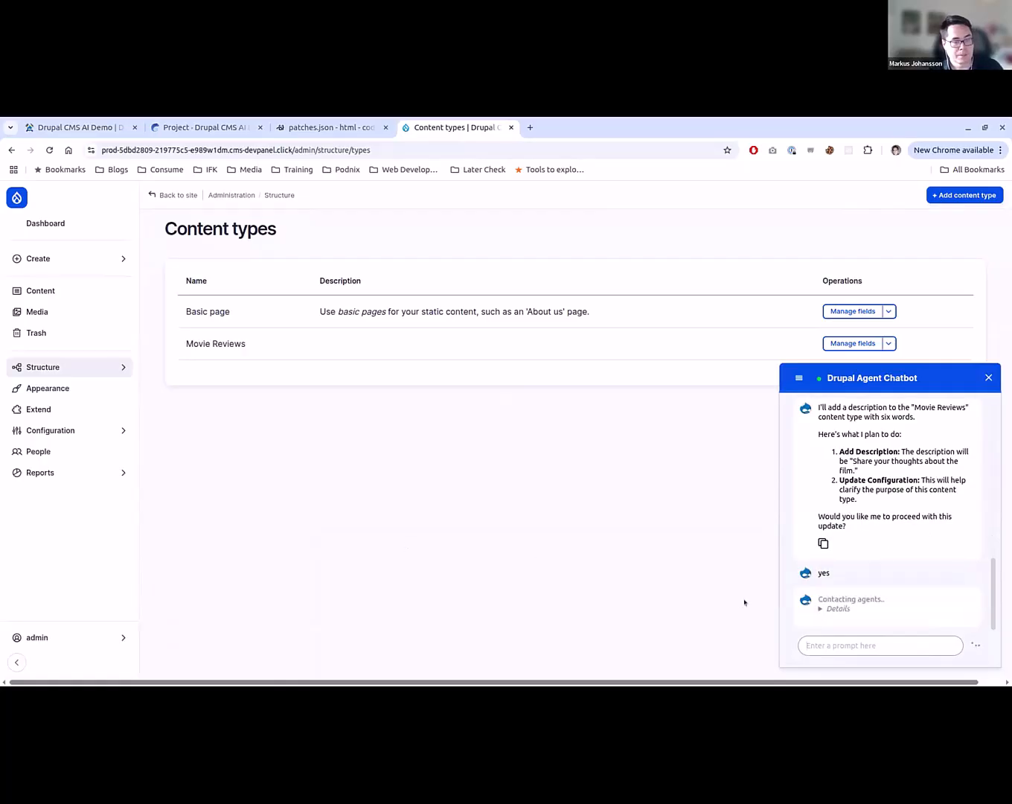
{"action": "left_click", "coordinate": [838, 608]}
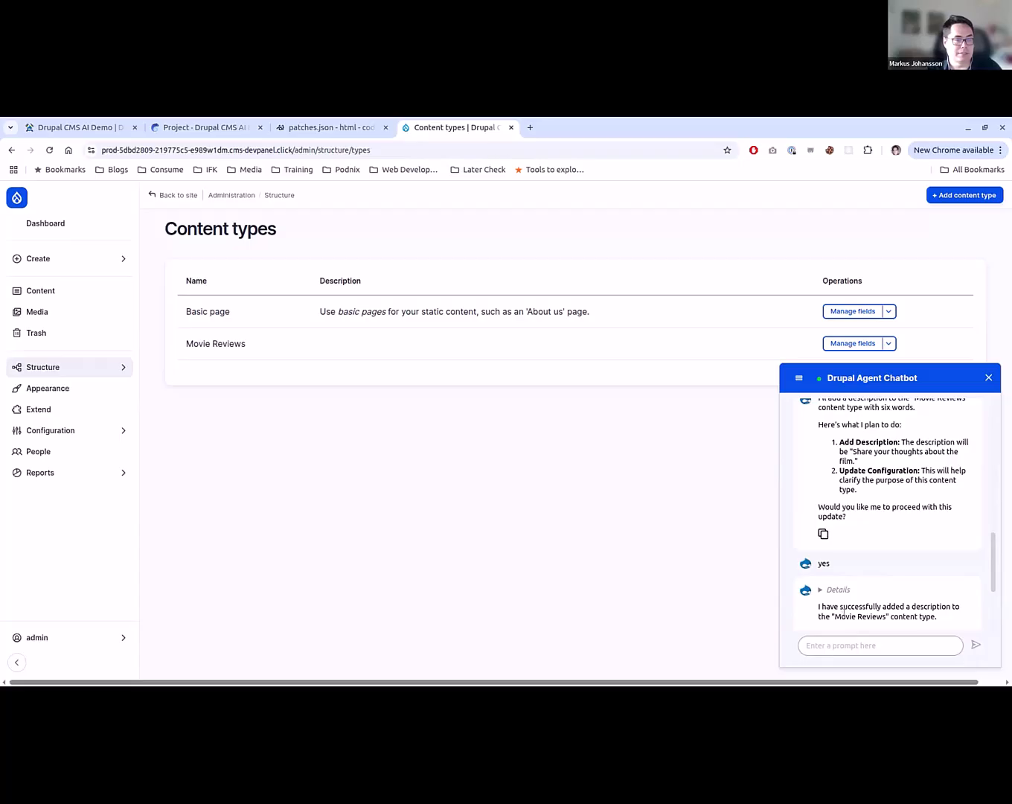
{"action": "key", "text": "F5"}
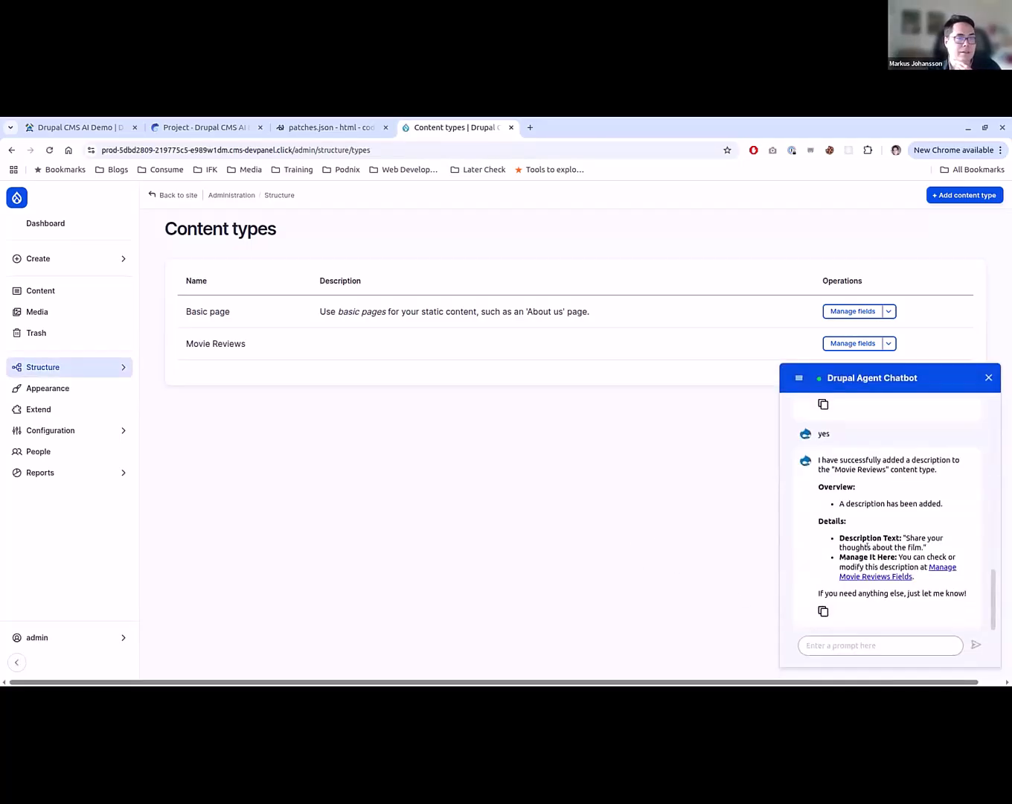
{"action": "scroll", "coordinate": [885, 524], "scroll_direction": "up", "scroll_amount": 2}
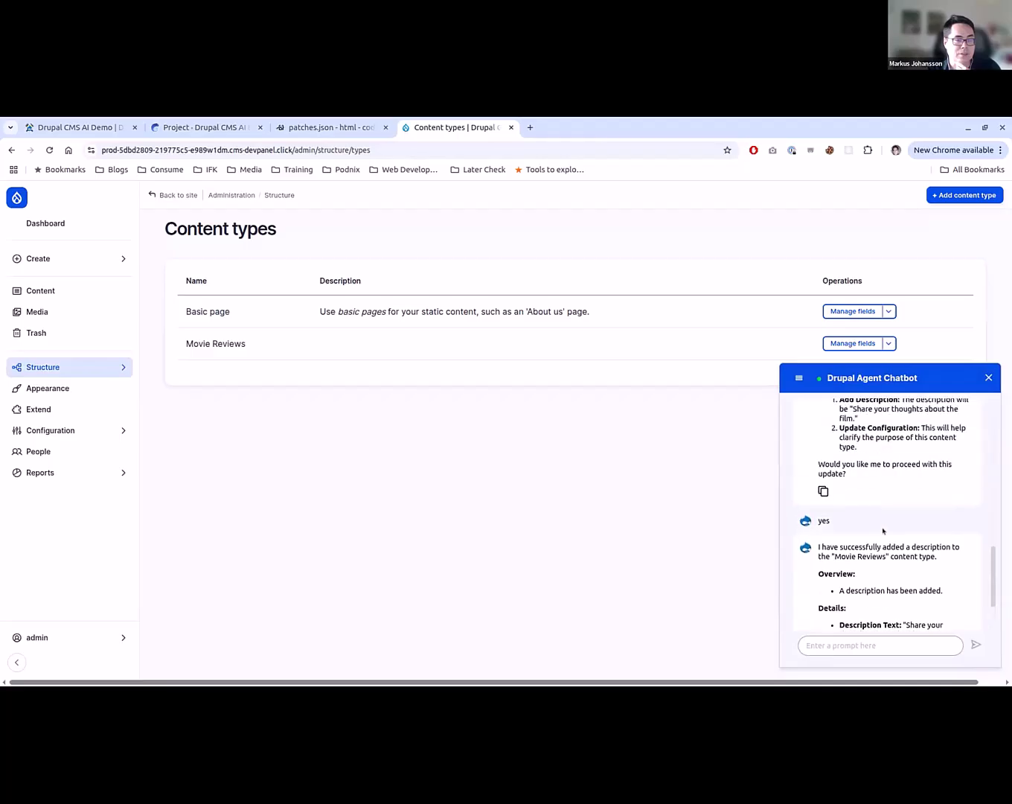
{"action": "scroll", "coordinate": [884, 531], "scroll_direction": "down", "scroll_amount": 2}
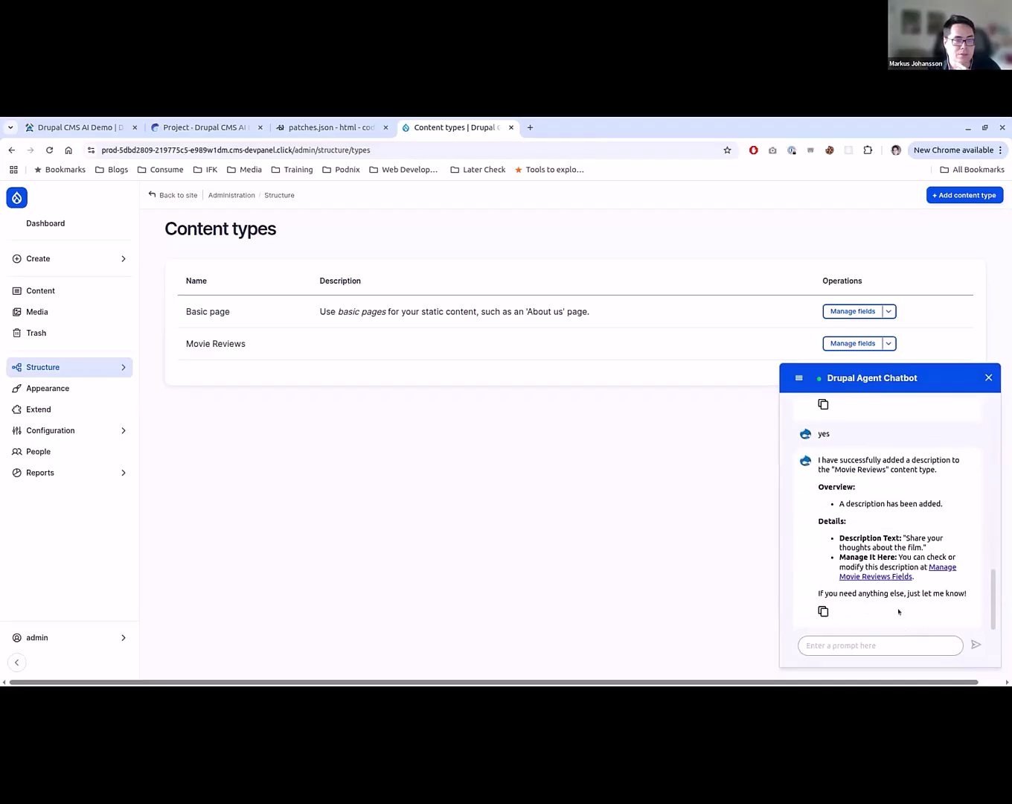
- Ask the chatbot "Can you change the description of the content type Movie Reviews of 6 words" and approve its plan with "yes"
{"action": "left_click", "coordinate": [884, 648]}
{"action": "type", "text": "Ca"}
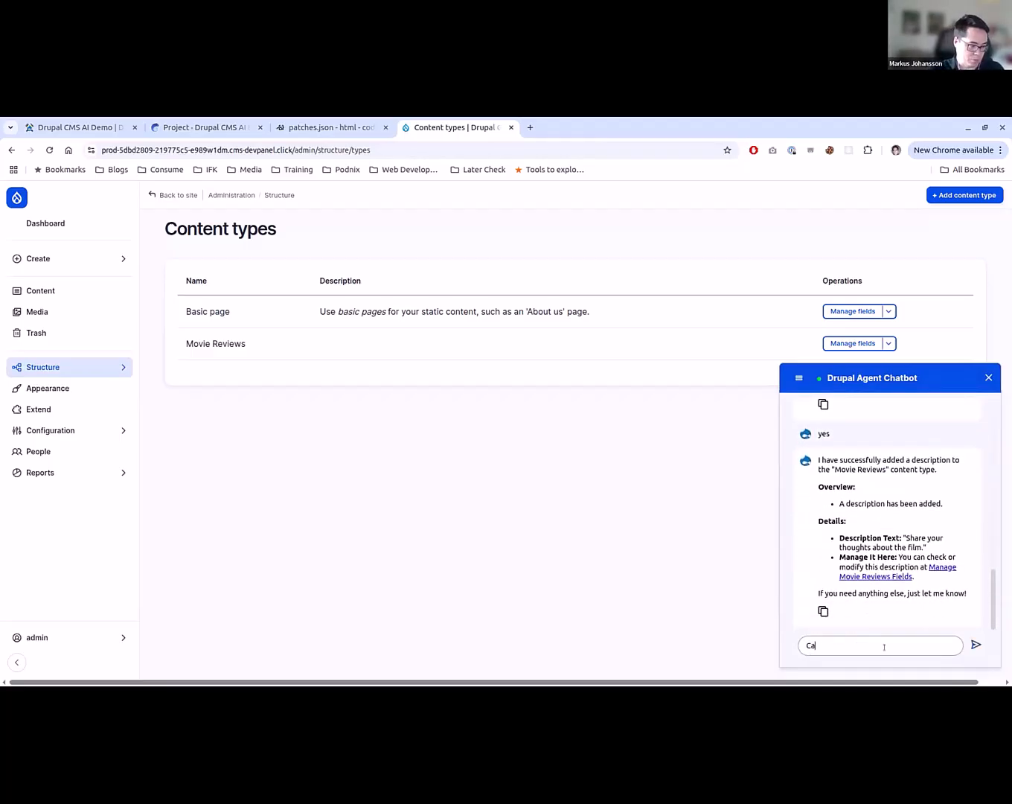
{"action": "type", "text": "n you chang"}
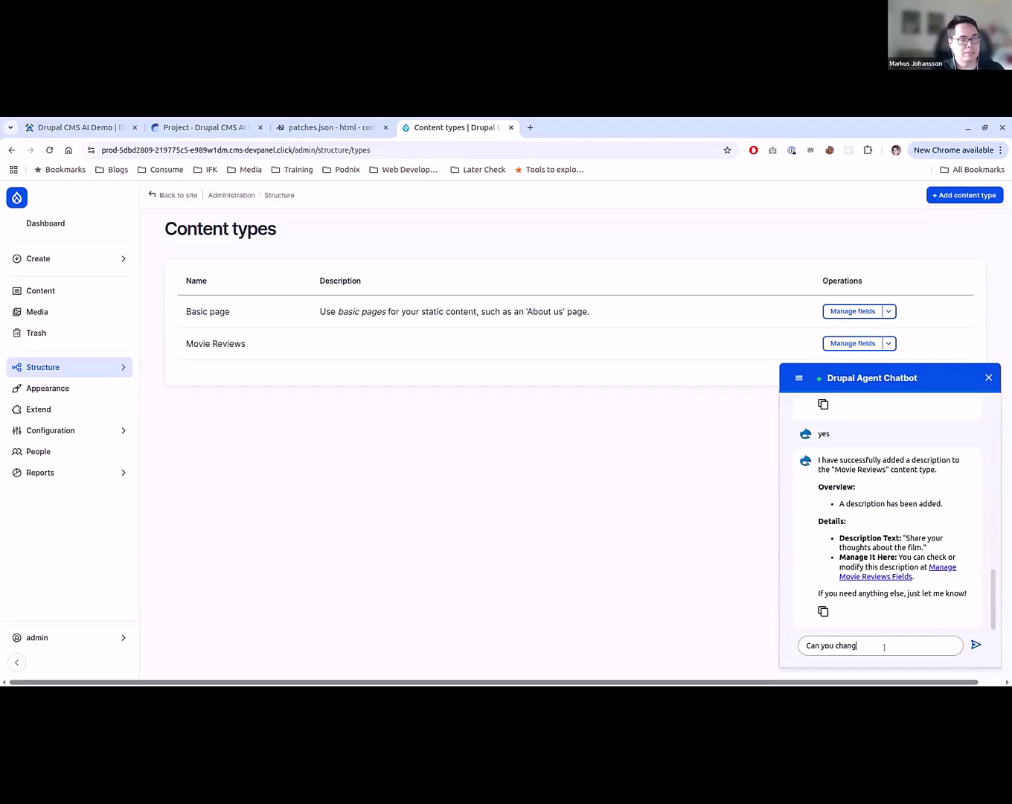
{"action": "type", "text": "e the description of"}
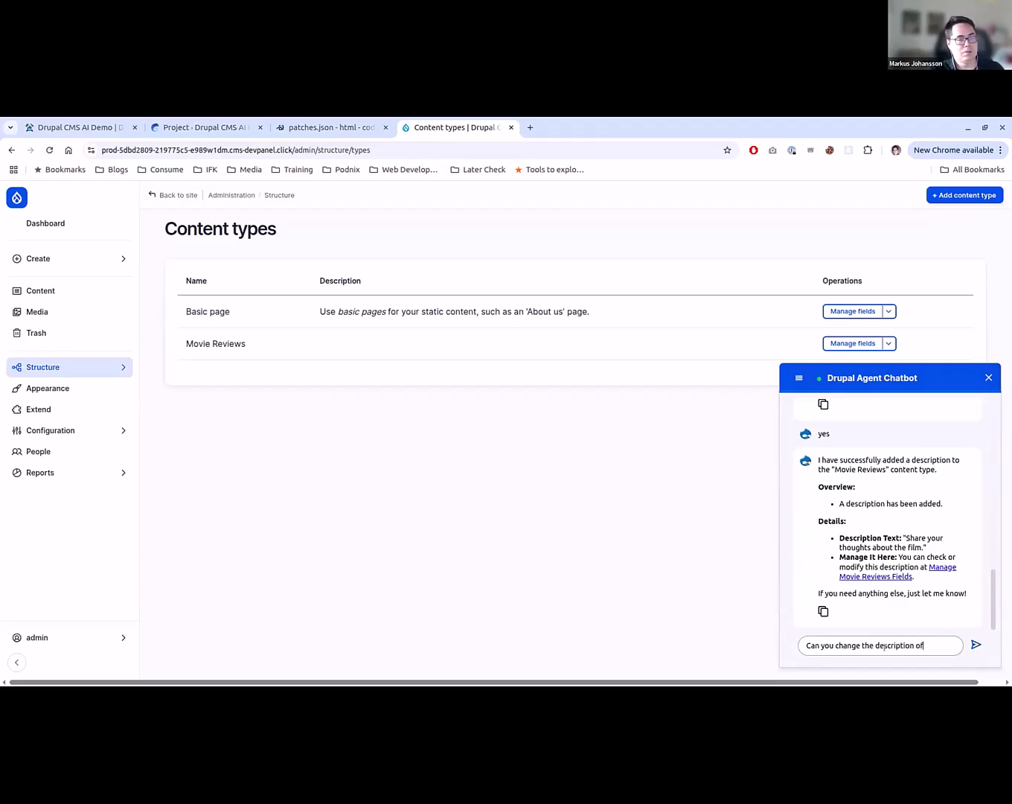
{"action": "type", "text": " the content type Moview R"}
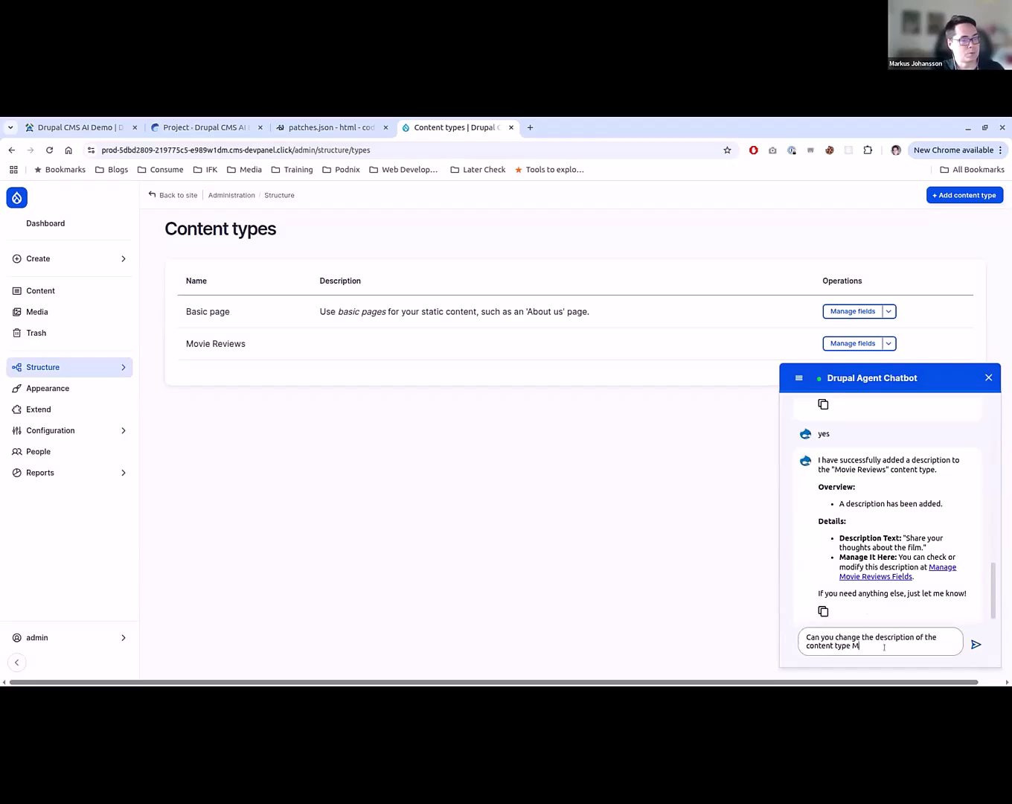
{"action": "key", "text": "BackSpace"}
{"action": "key", "text": "BackSpace"}
{"action": "key", "text": "BackSpace"}
{"action": "type", "text": "R"}
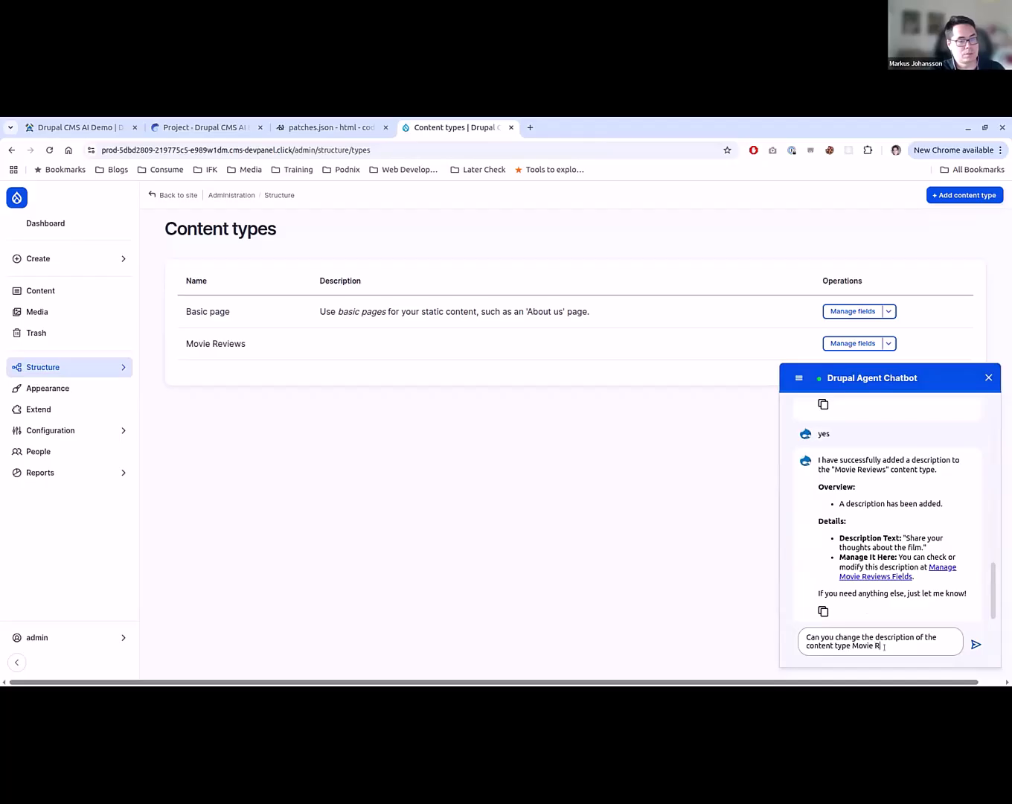
{"action": "type", "text": "eviews to add"}
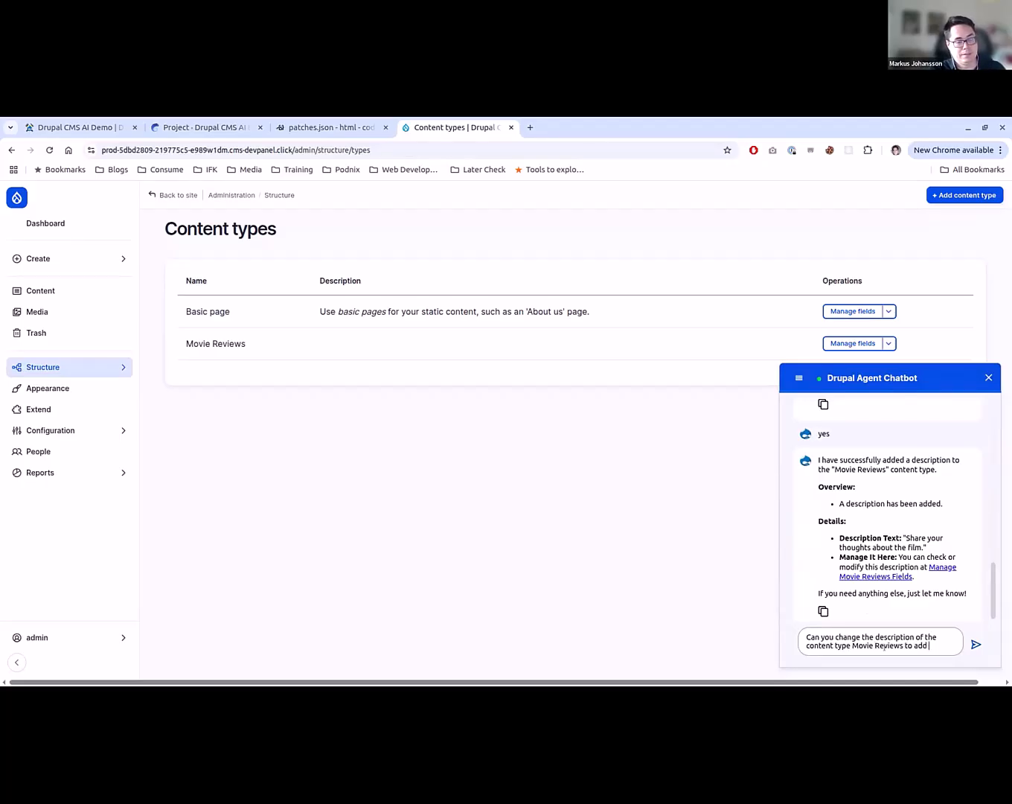
{"action": "key", "text": "BackSpace"}
{"action": "key", "text": "BackSpace"}
{"action": "key", "text": "BackSpace"}
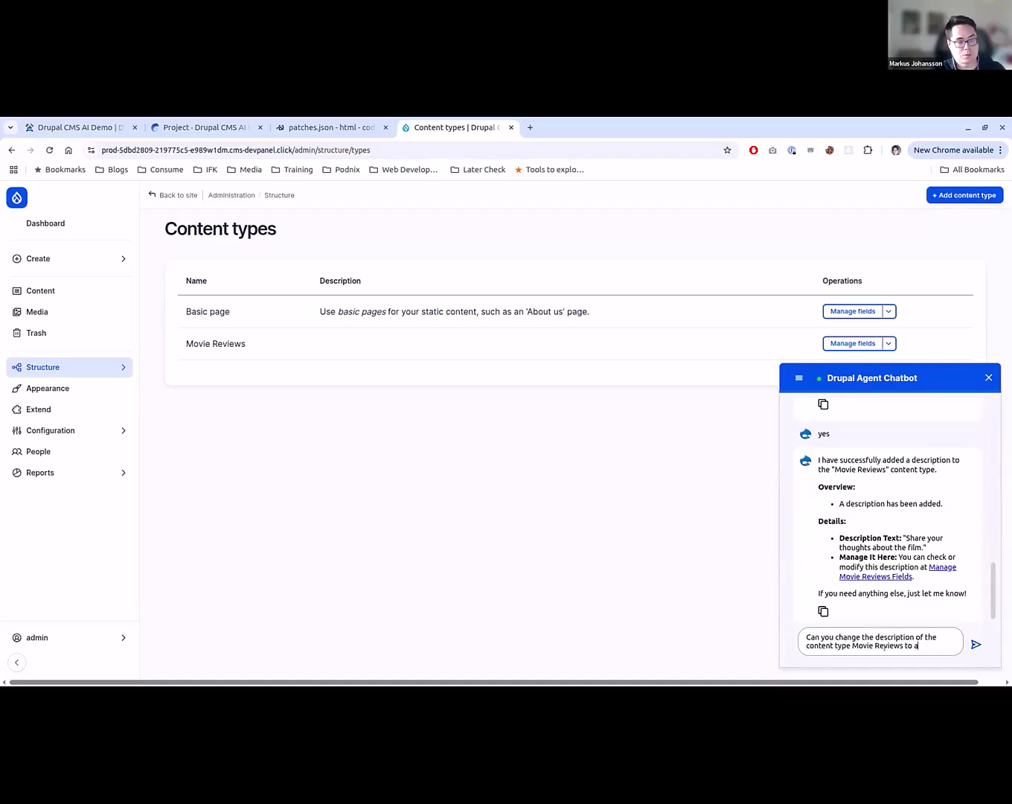
{"action": "key", "text": "BackSpace"}
{"action": "key", "text": "BackSpace"}
{"action": "key", "text": "BackSpace"}
{"action": "type", "text": "of 6 words"}
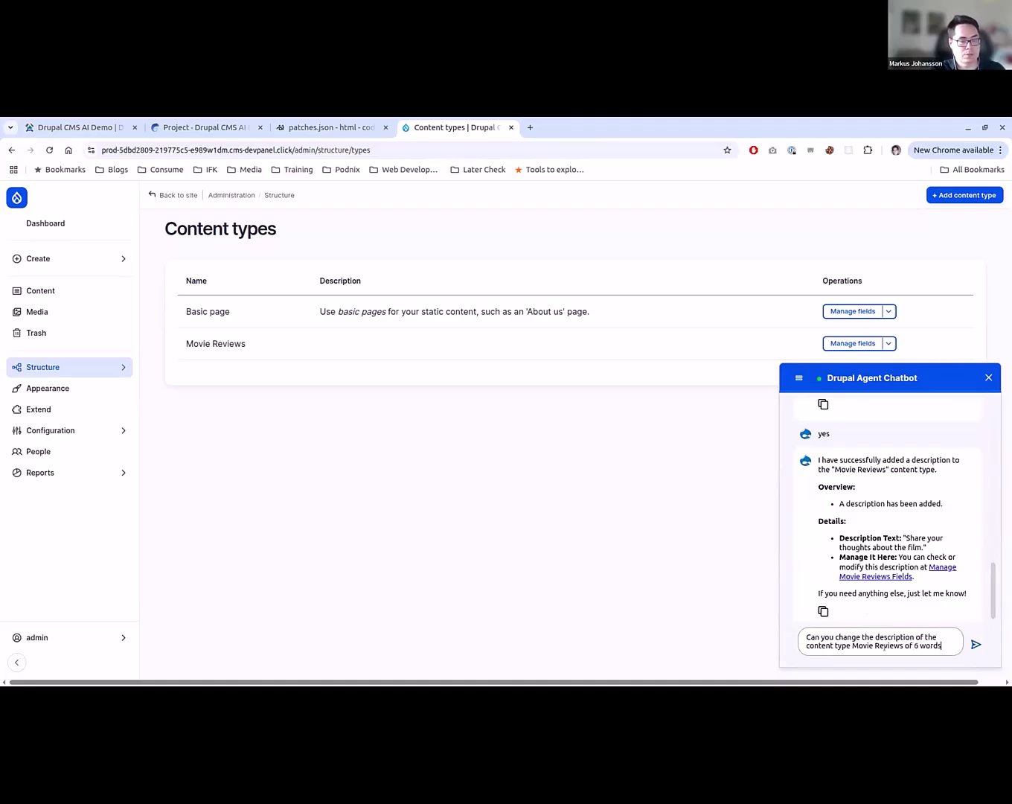
{"action": "key", "text": "Return"}
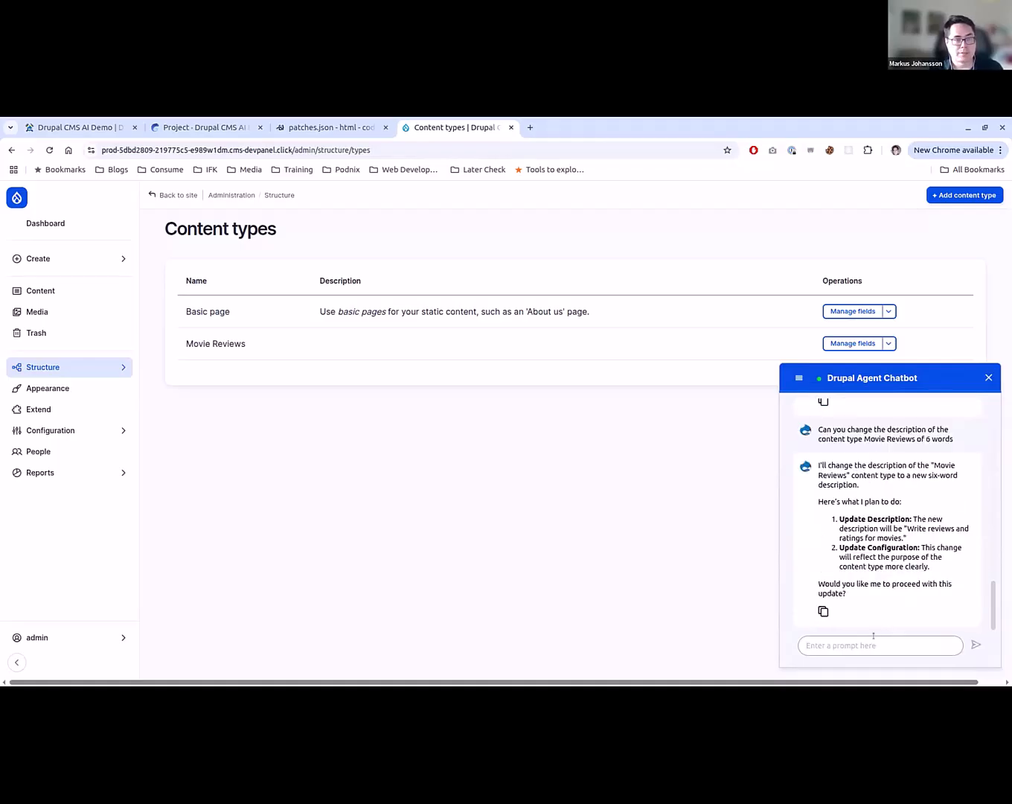
{"action": "type", "text": "yes"}
{"action": "key", "text": "Return"}
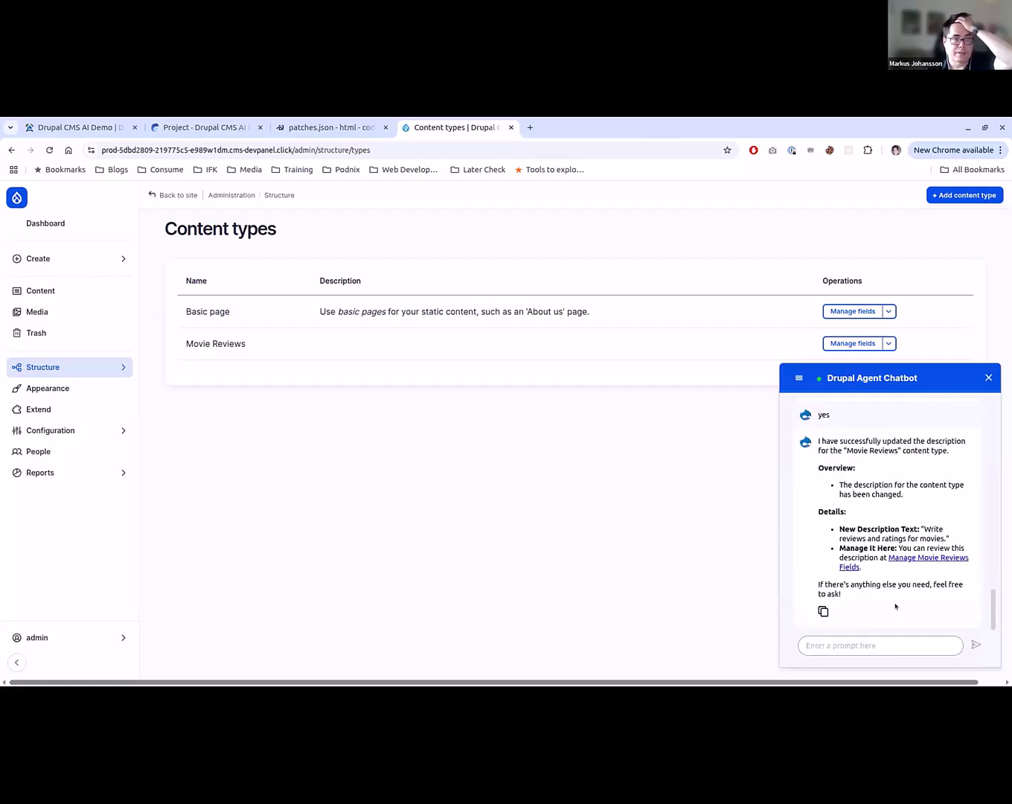
- Clear the chatbot's conversation and resubmit the copied request "Can you change the description of the content type Movie Reviews of 6 words"
{"action": "scroll", "coordinate": [972, 450], "scroll_direction": "up", "scroll_amount": 5}
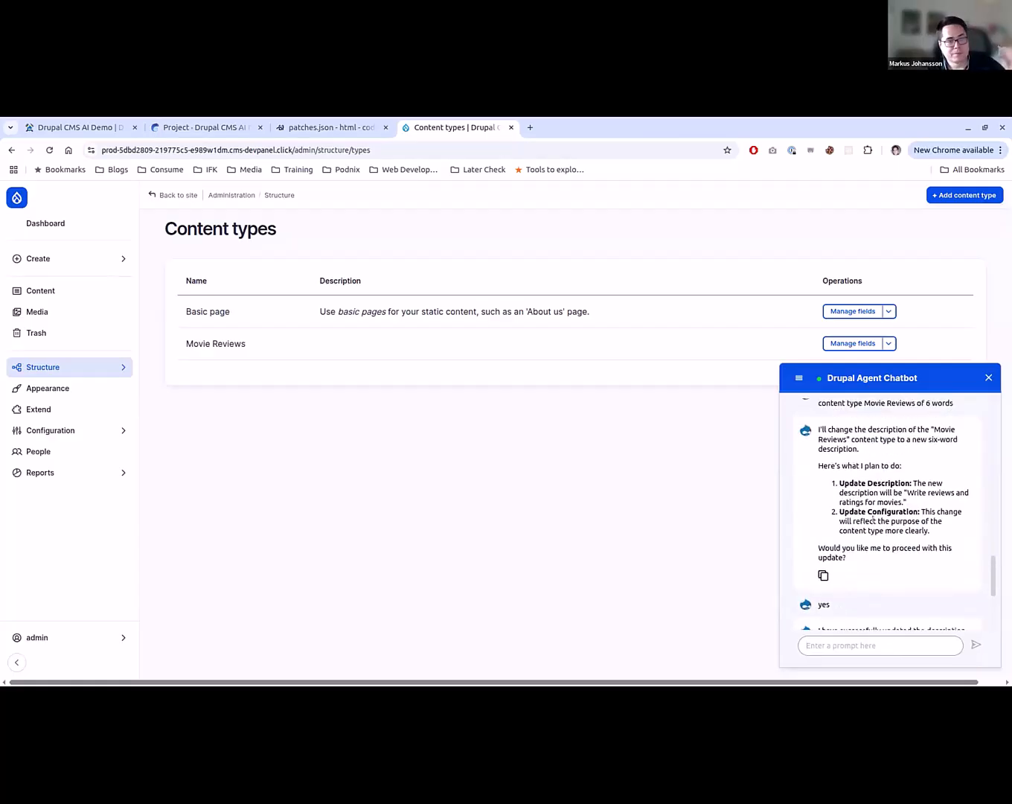
{"action": "scroll", "coordinate": [972, 451], "scroll_direction": "up", "scroll_amount": 1}
{"action": "left_click_drag", "start_coordinate": [954, 530], "coordinate": [831, 512]}
{"action": "key", "text": "ctrl+c"}
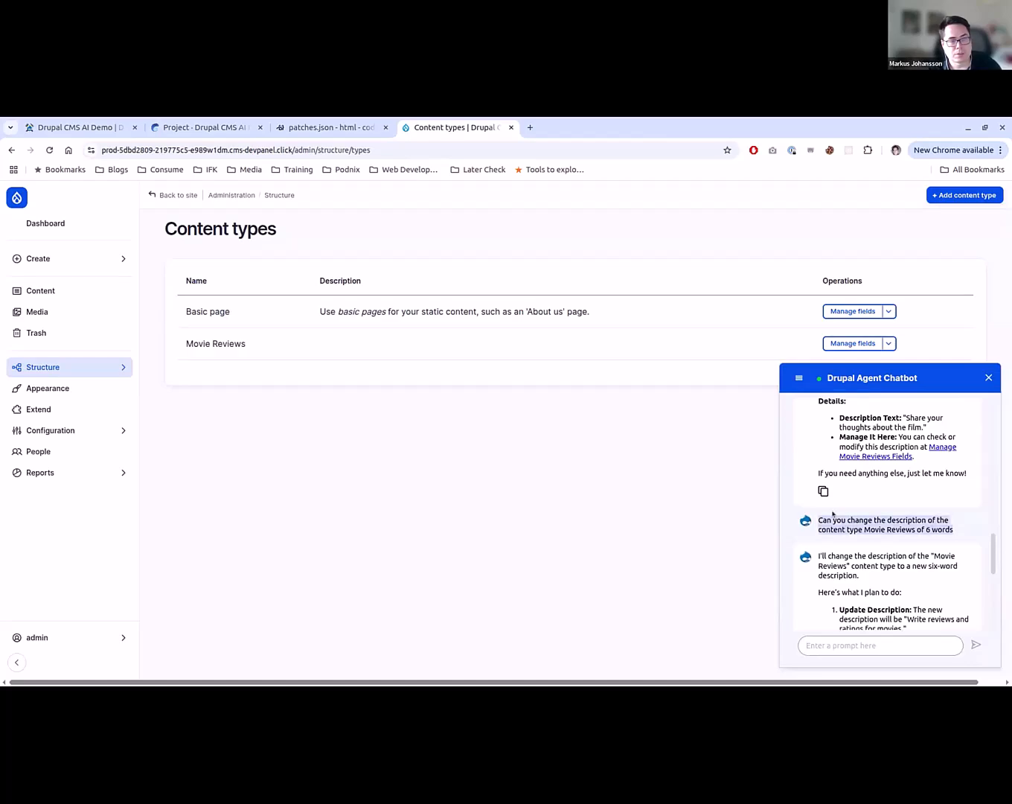
{"action": "left_click", "coordinate": [799, 380]}
{"action": "left_click", "coordinate": [801, 408]}
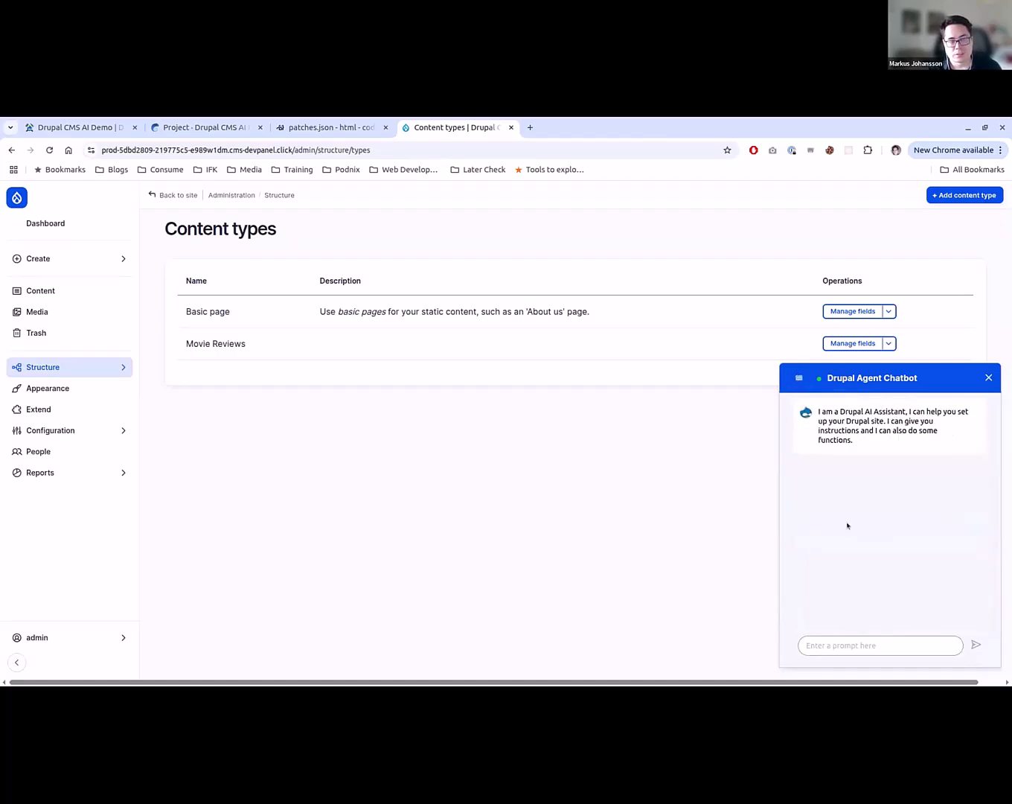
{"action": "left_click", "coordinate": [848, 638]}
{"action": "key", "text": "ctrl+v"}
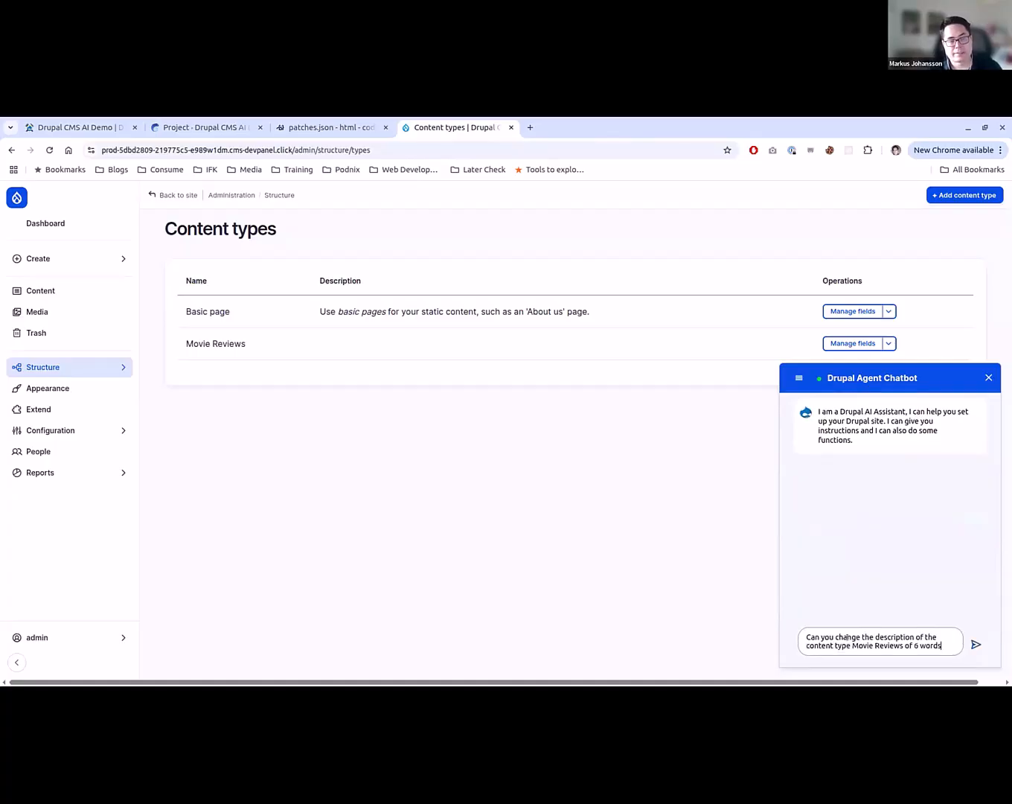
{"action": "key", "text": "Return"}
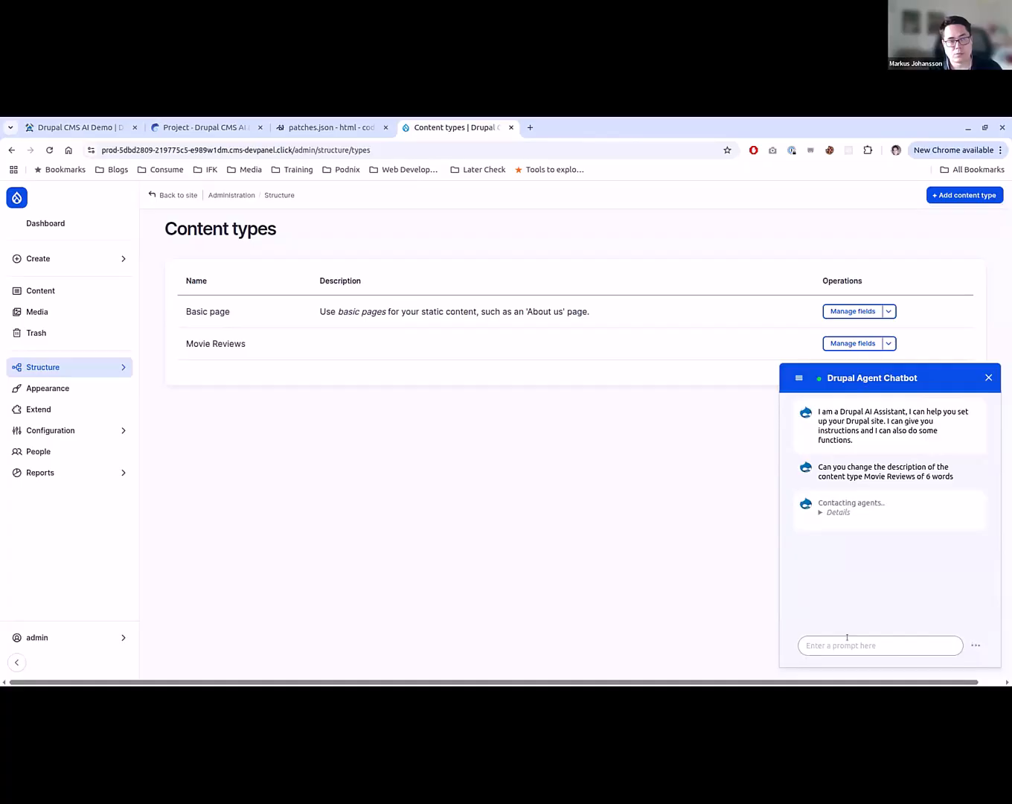
- Reload the Content types overview and check the Movie Reviews description against the chatbot's reply
{"action": "left_click", "coordinate": [835, 509]}
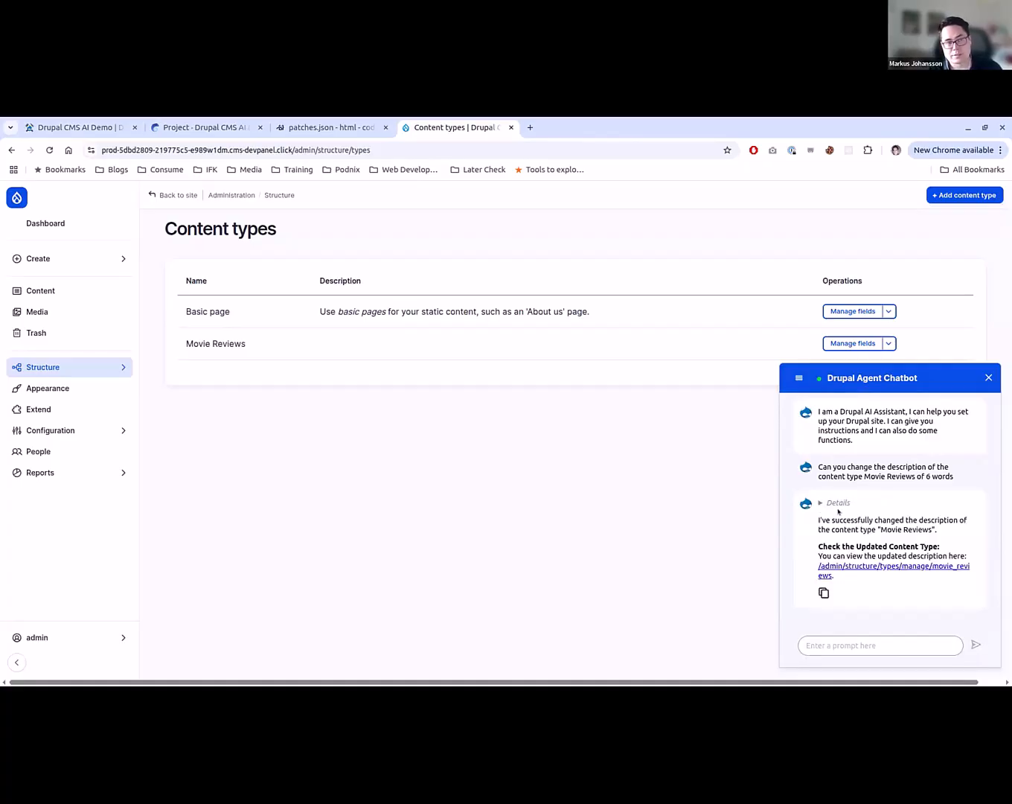
{"action": "key", "text": "F5"}
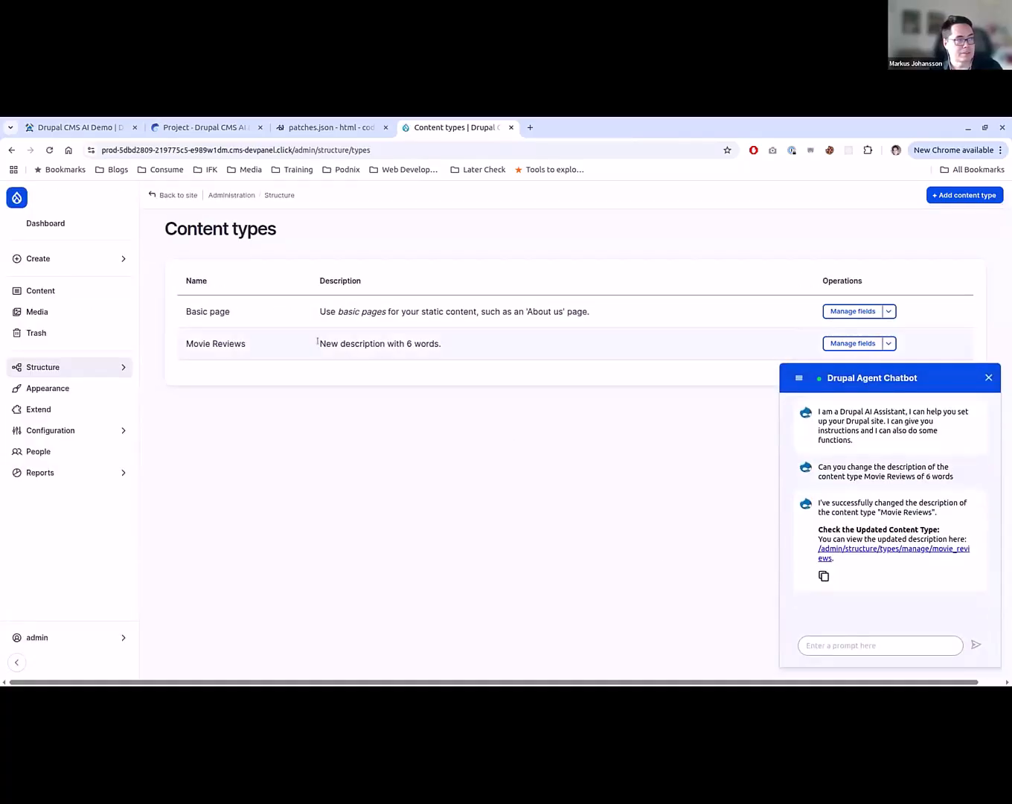
{"action": "left_click_drag", "start_coordinate": [317, 342], "coordinate": [440, 343]}
{"action": "left_click", "coordinate": [874, 510]}
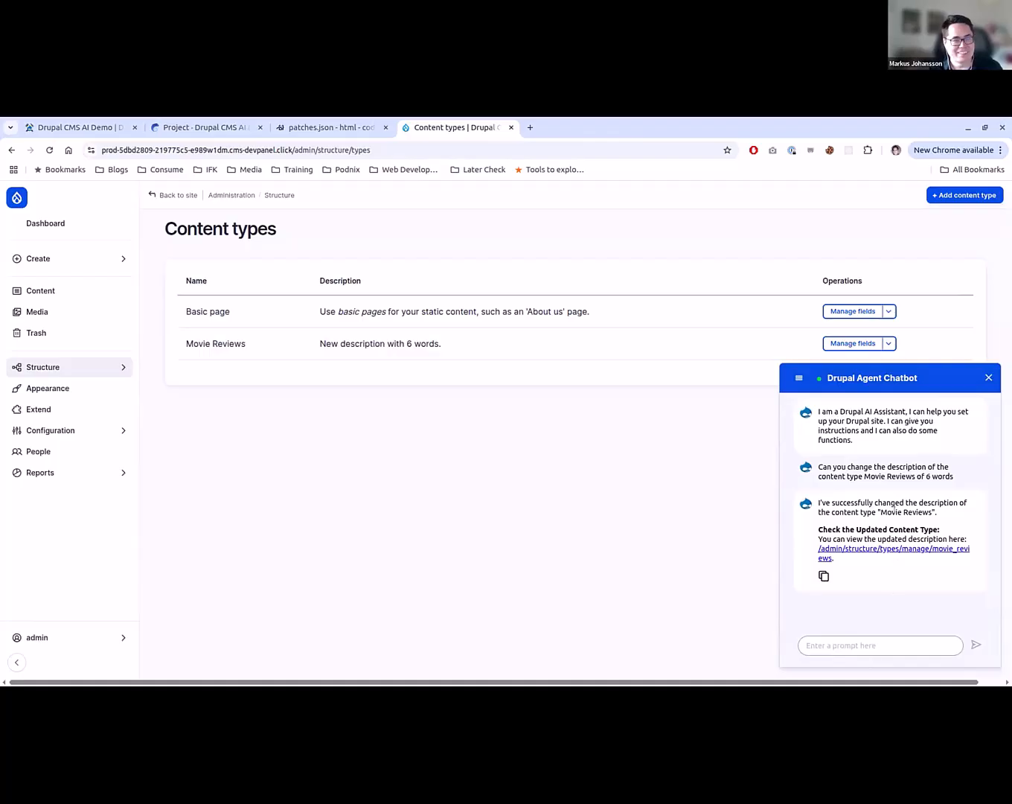
- Ask the chatbot "Can you change the description of the content type Movie Reviews of 6 words that makes sense for a Moview Reviews content type"
{"action": "left_click_drag", "start_coordinate": [956, 479], "coordinate": [816, 466]}
{"action": "key", "text": "ctrl+c"}
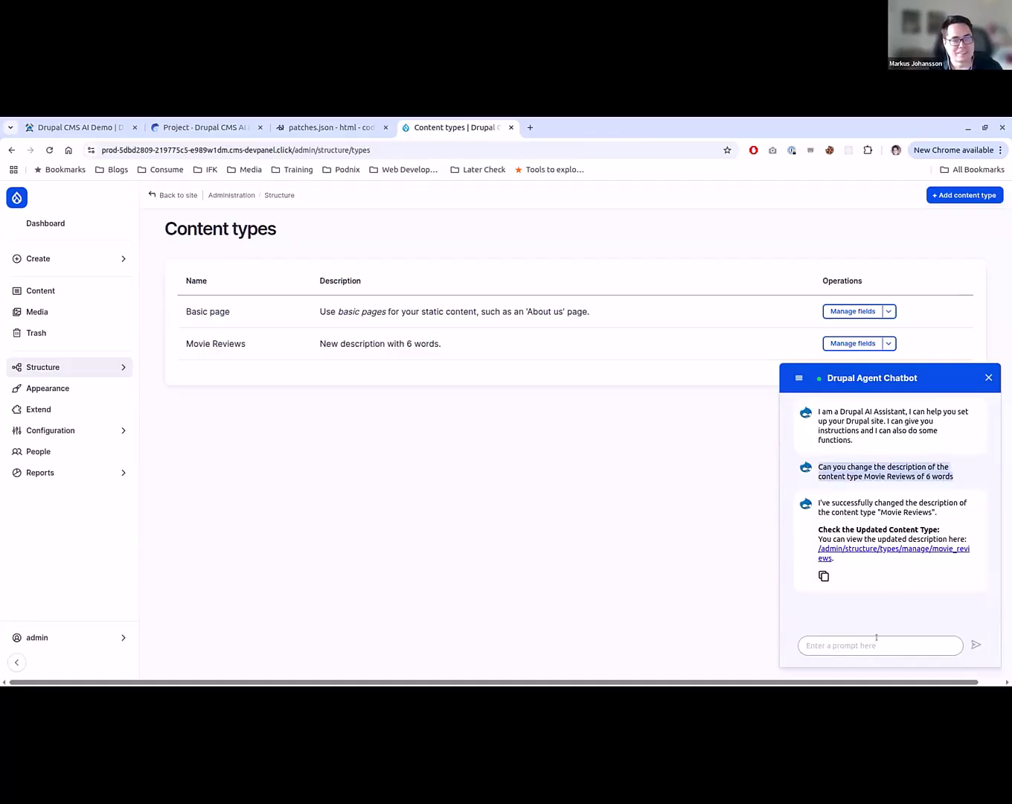
{"action": "left_click", "coordinate": [877, 641]}
{"action": "key", "text": "ctrl+v"}
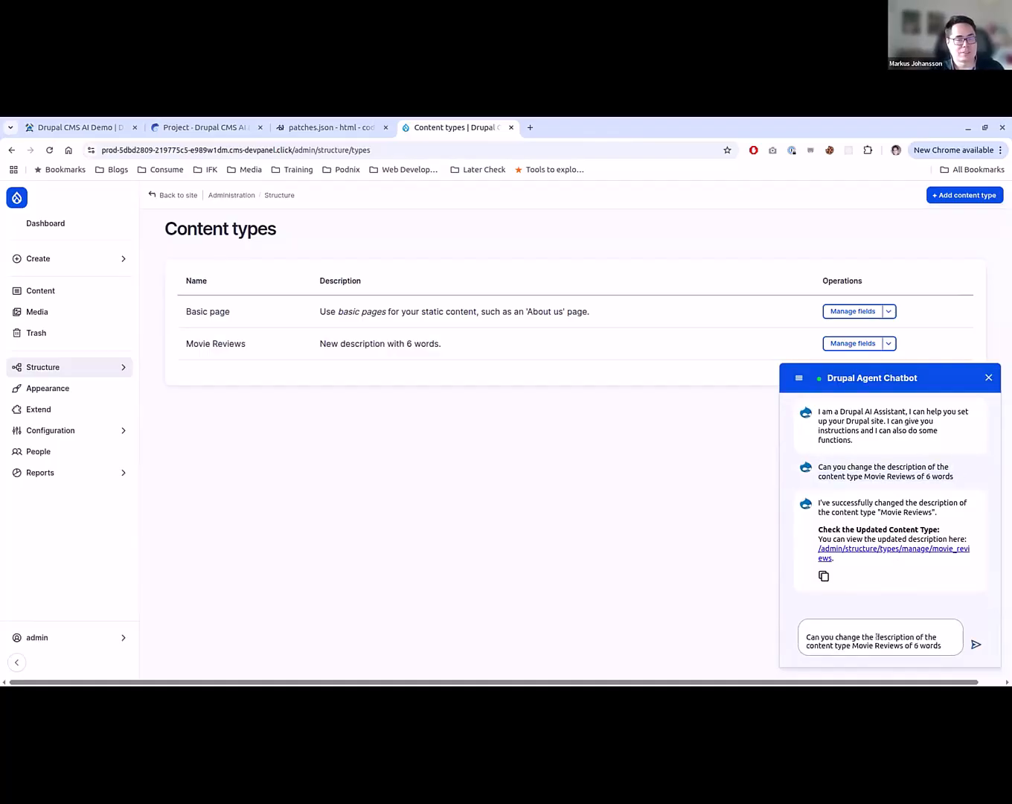
{"action": "type", "text": "that makes"}
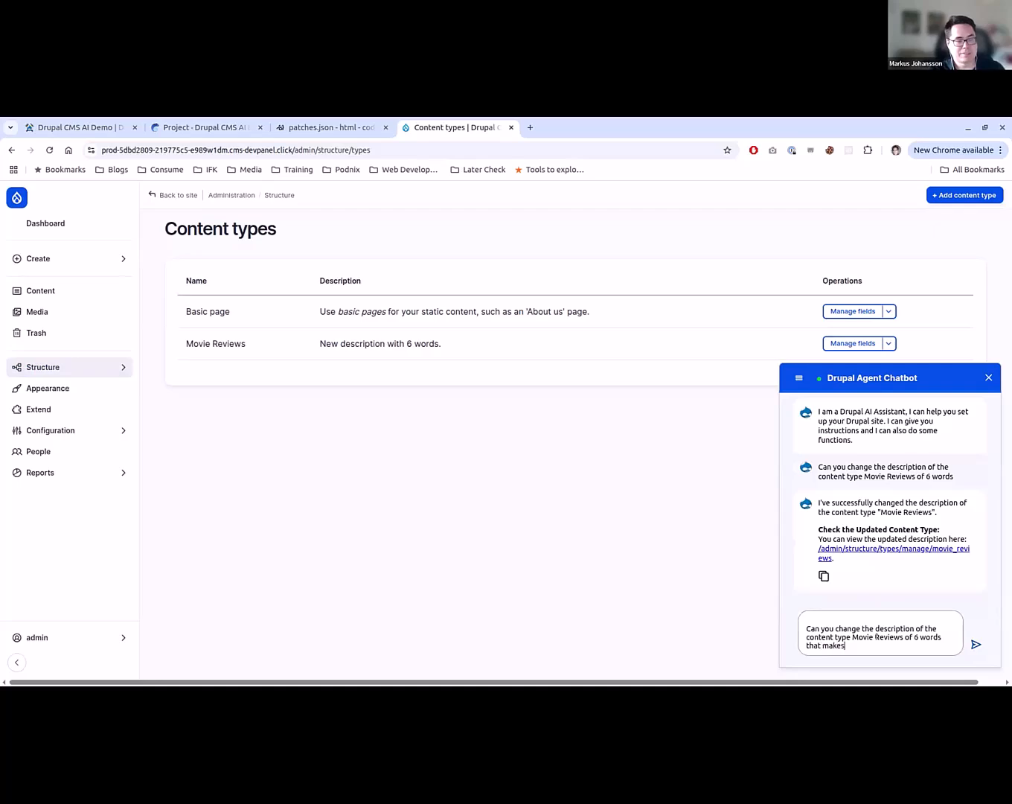
{"action": "type", "text": " sense for a"}
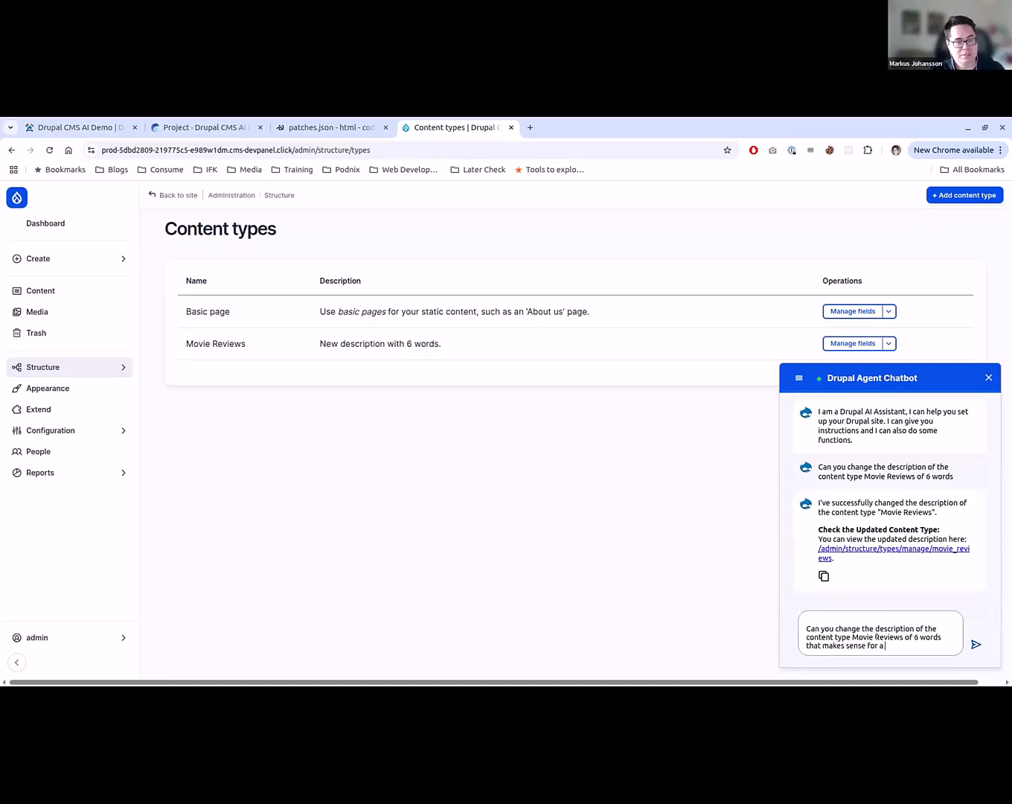
{"action": "type", "text": " Moview Review"}
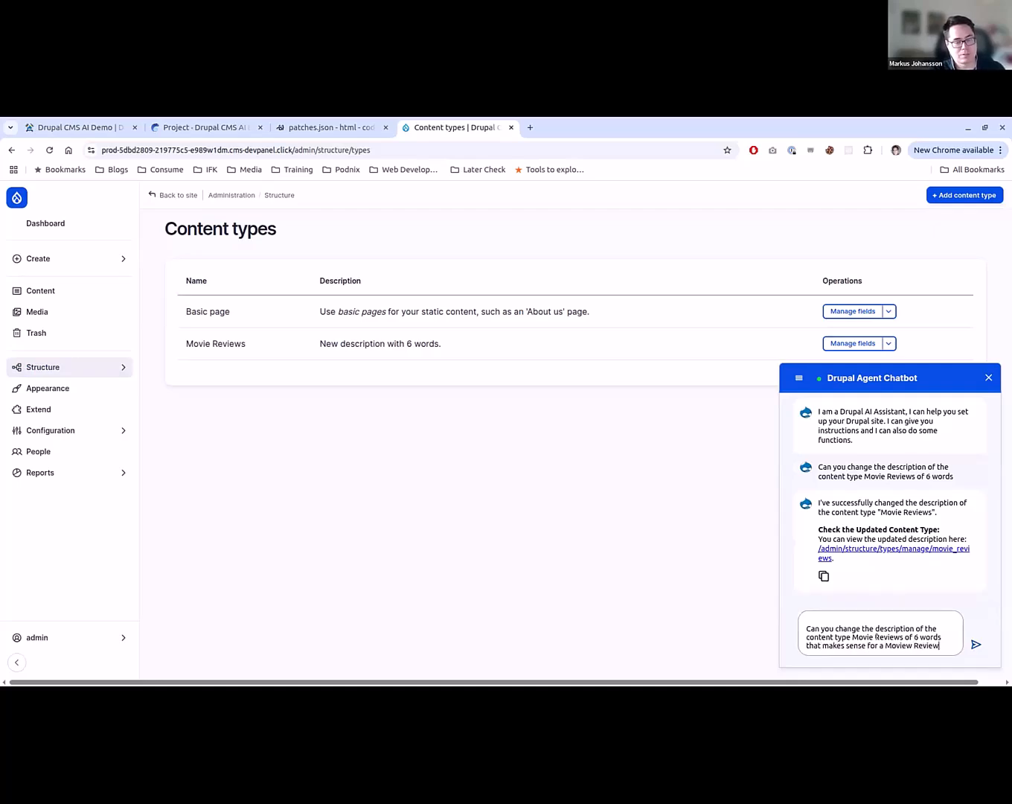
{"action": "type", "text": "s content type"}
{"action": "key", "text": "Return"}
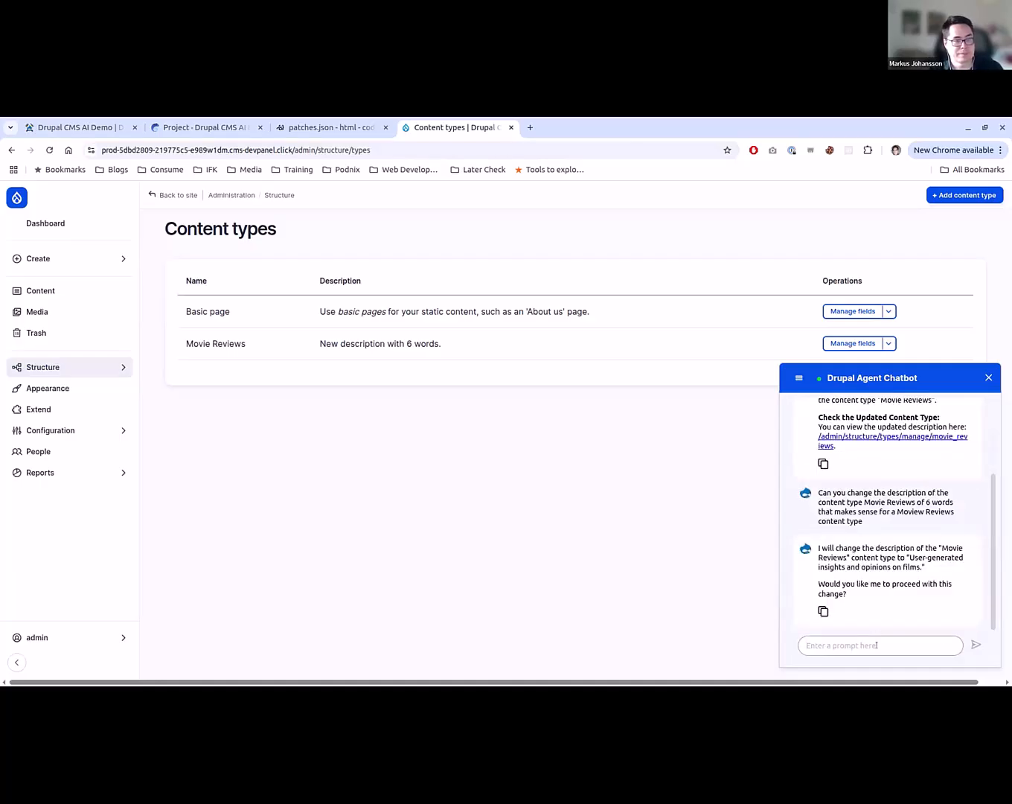
- Approve the chatbot's proposed Movie Reviews description with "yes", and reload the Content types overview to check it
{"action": "type", "text": "yes"}
{"action": "key", "text": "Return"}
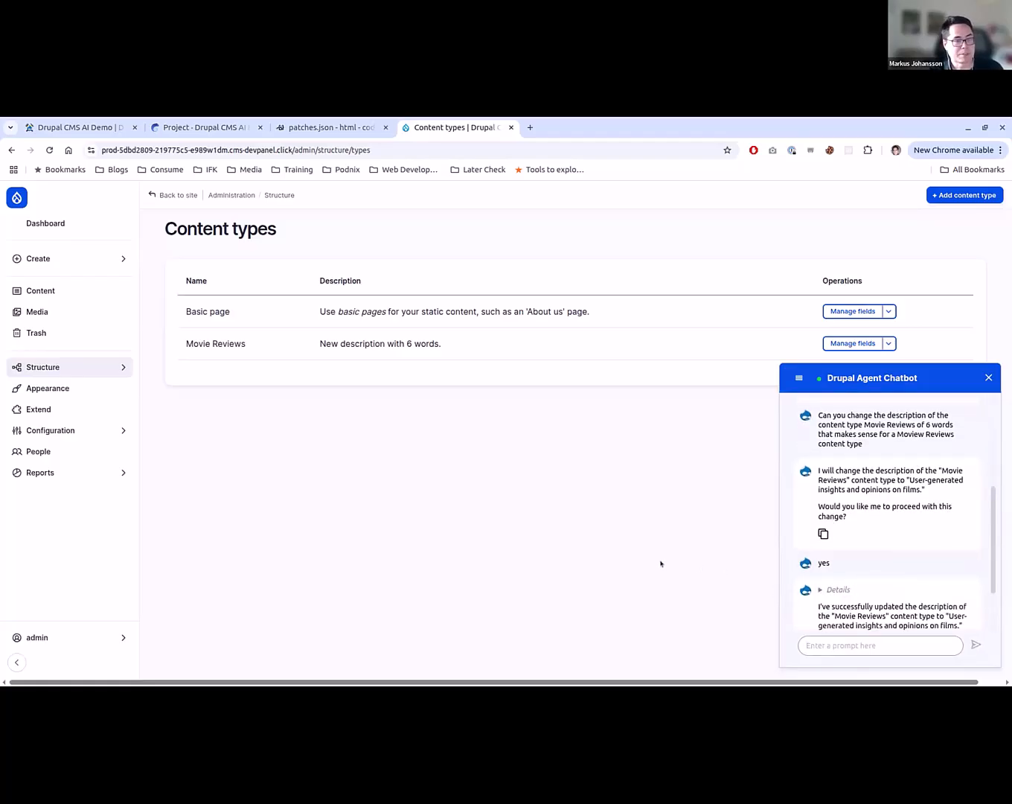
{"action": "key", "text": "F5"}
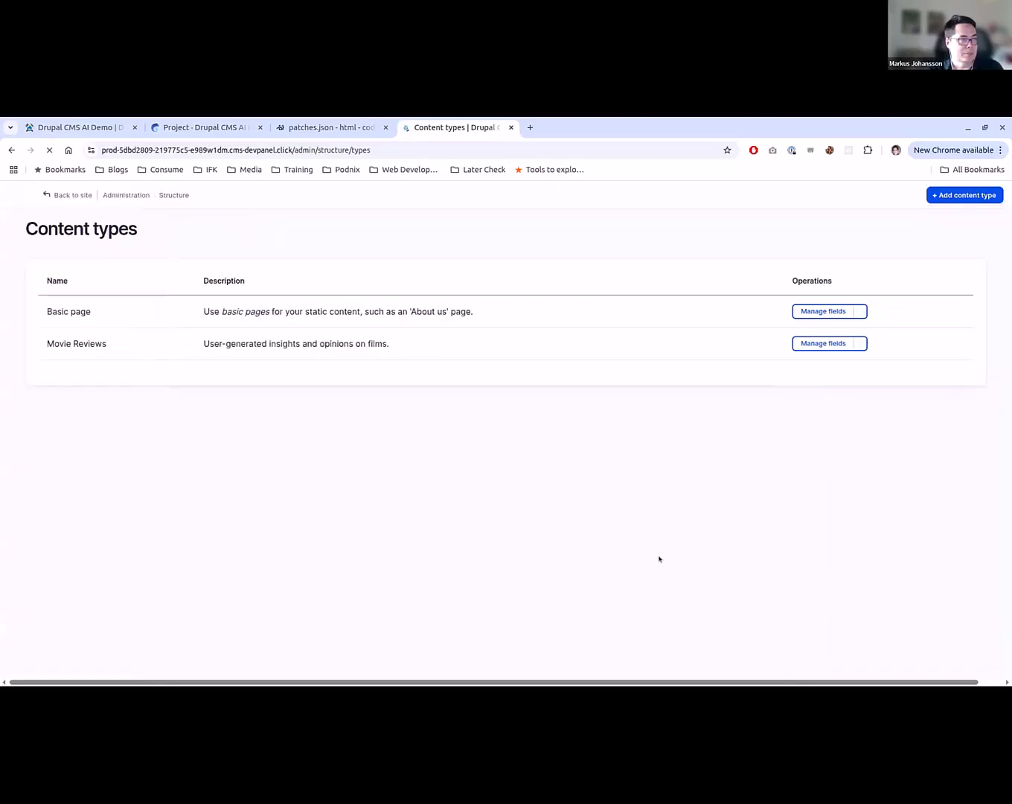
{"action": "left_click_drag", "start_coordinate": [430, 343], "coordinate": [460, 343]}
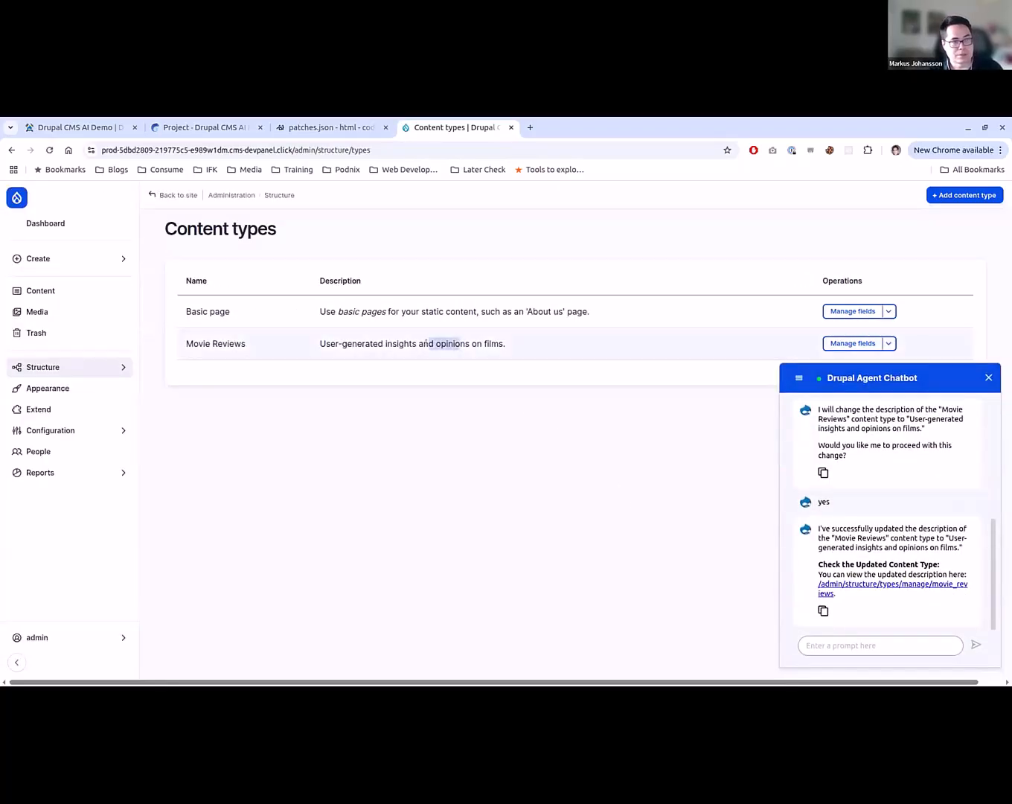
{"action": "left_click", "coordinate": [605, 524]}
- Open Movie Reviews' fields and ask the chatbot "On the movie review content type can you add a review score of between 1 to 5"
{"action": "left_click", "coordinate": [842, 344]}
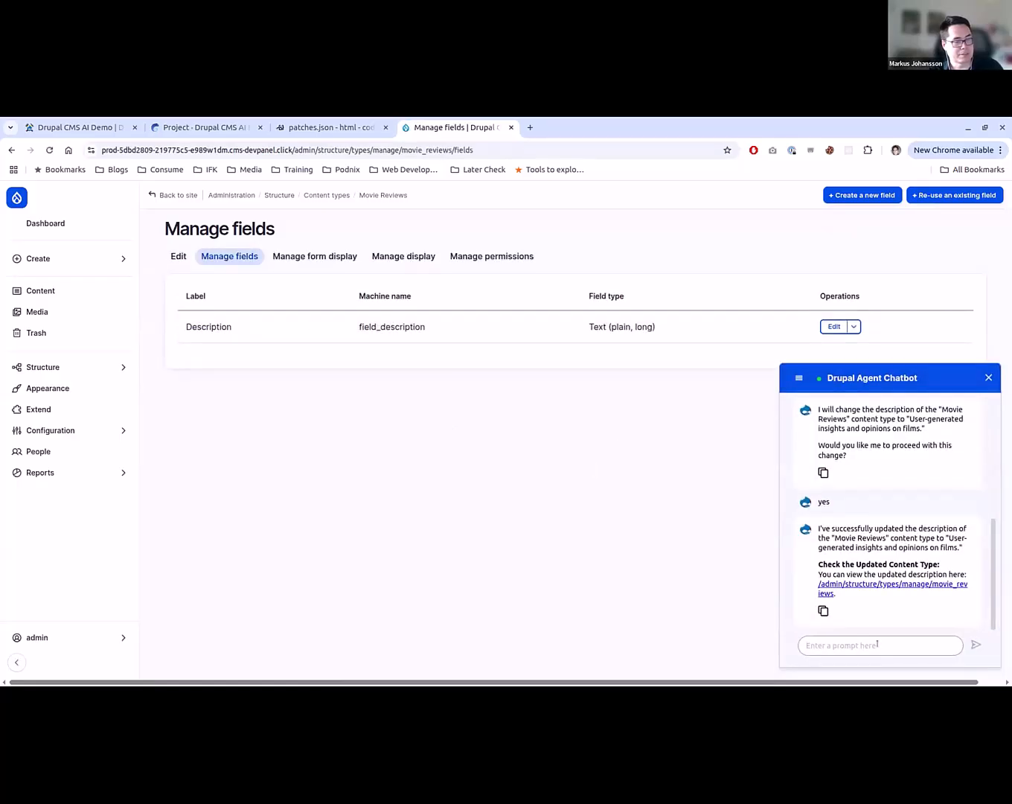
{"action": "type", "text": "Cou"}
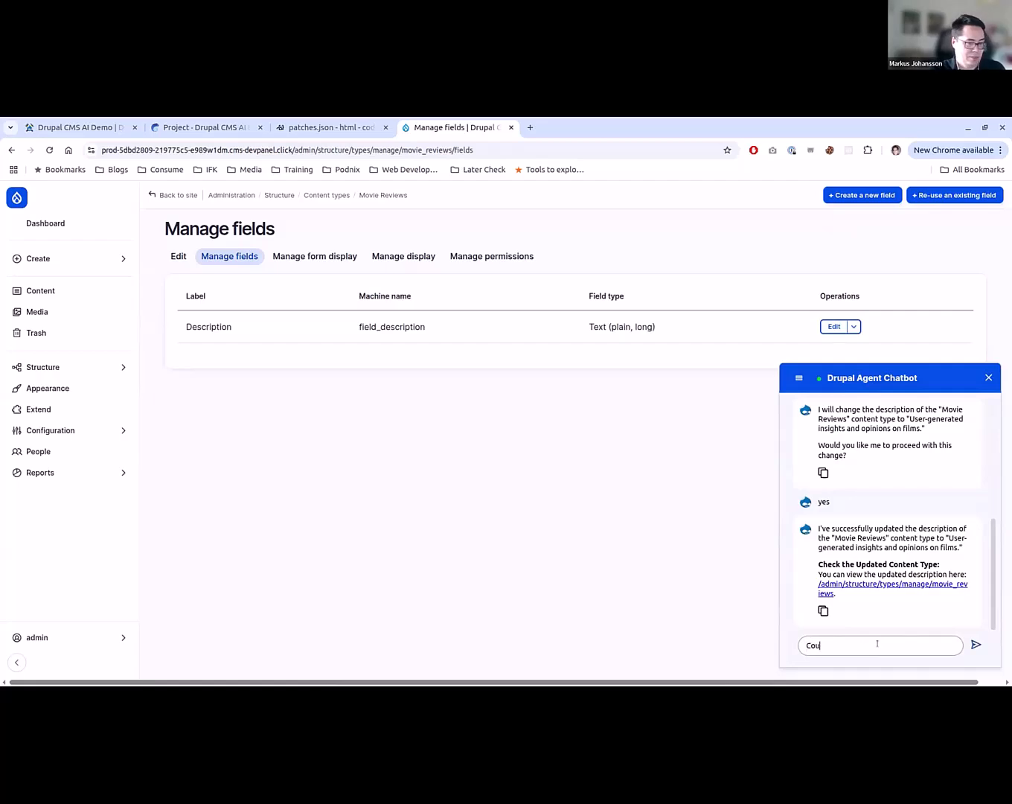
{"action": "key", "text": "BackSpace"}
{"action": "key", "text": "BackSpace"}
{"action": "key", "text": "BackSpace"}
{"action": "type", "text": "On the mo"}
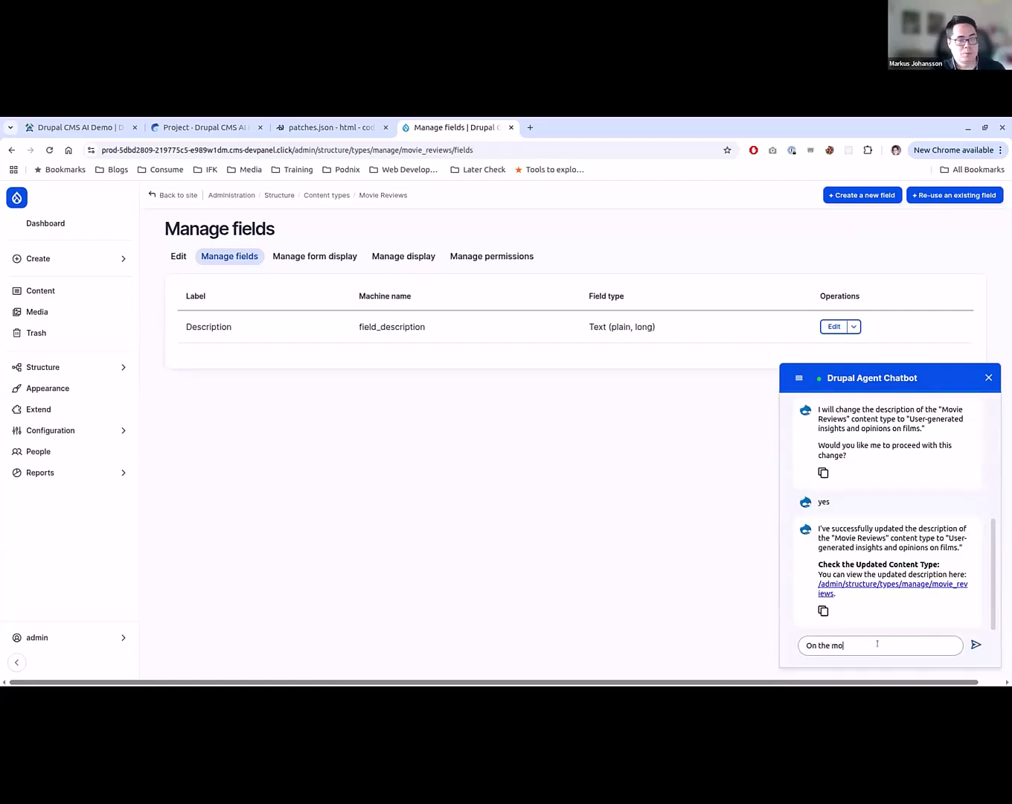
{"action": "type", "text": "vie review site"}
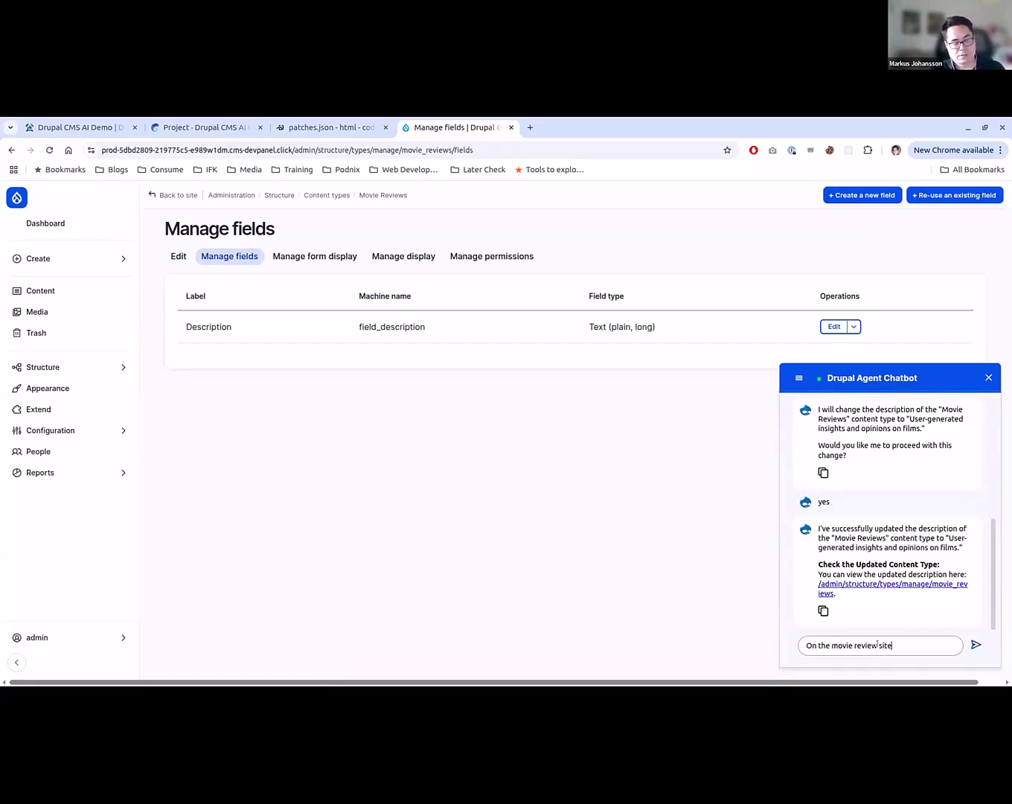
{"action": "key", "text": "BackSpace"}
{"action": "key", "text": "BackSpace"}
{"action": "key", "text": "BackSpace"}
{"action": "key", "text": "BackSpace"}
{"action": "type", "text": "content ty"}
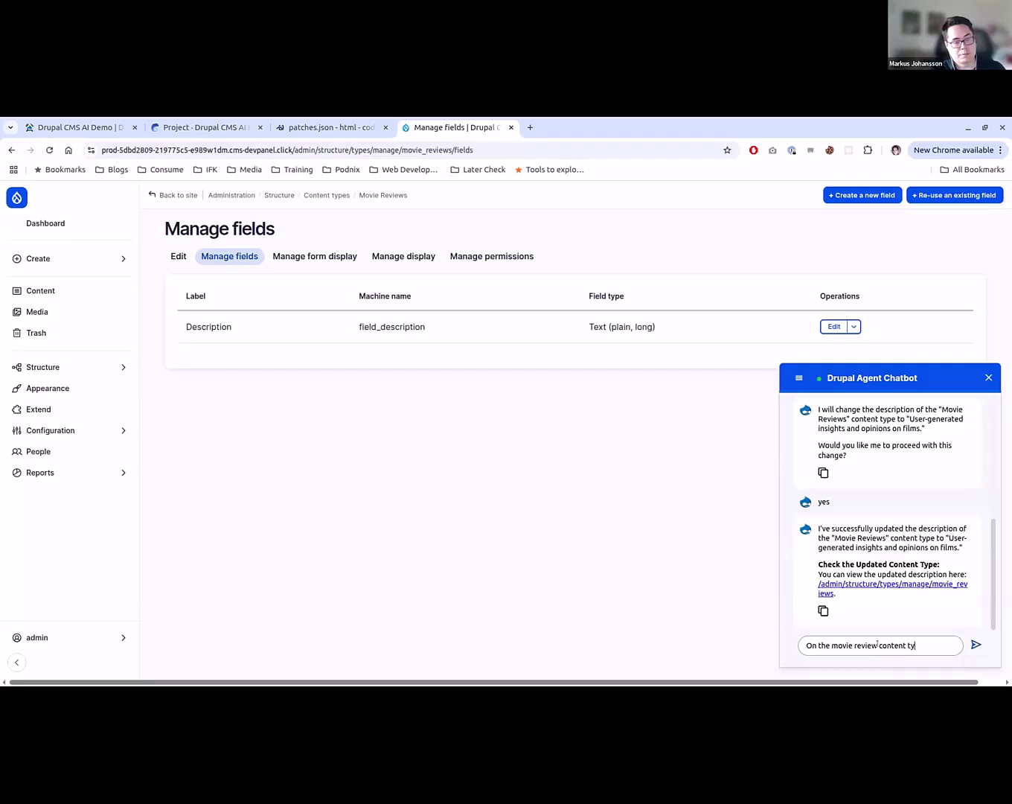
{"action": "type", "text": "pe can you add a"}
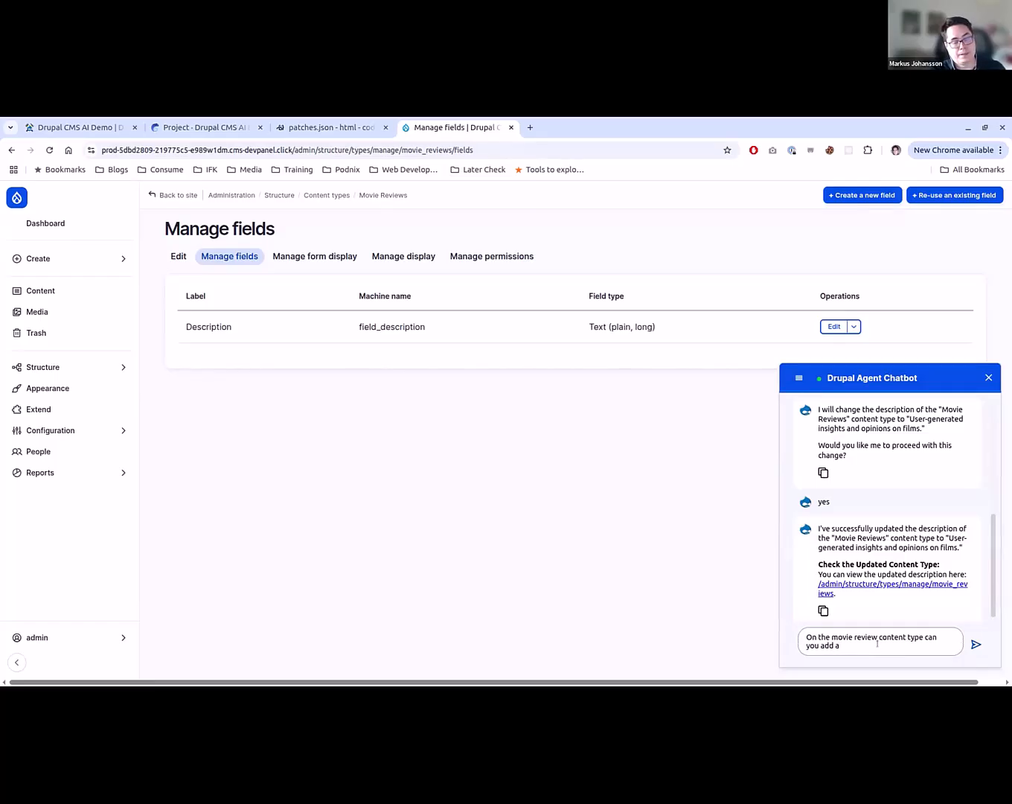
{"action": "type", "text": " review"}
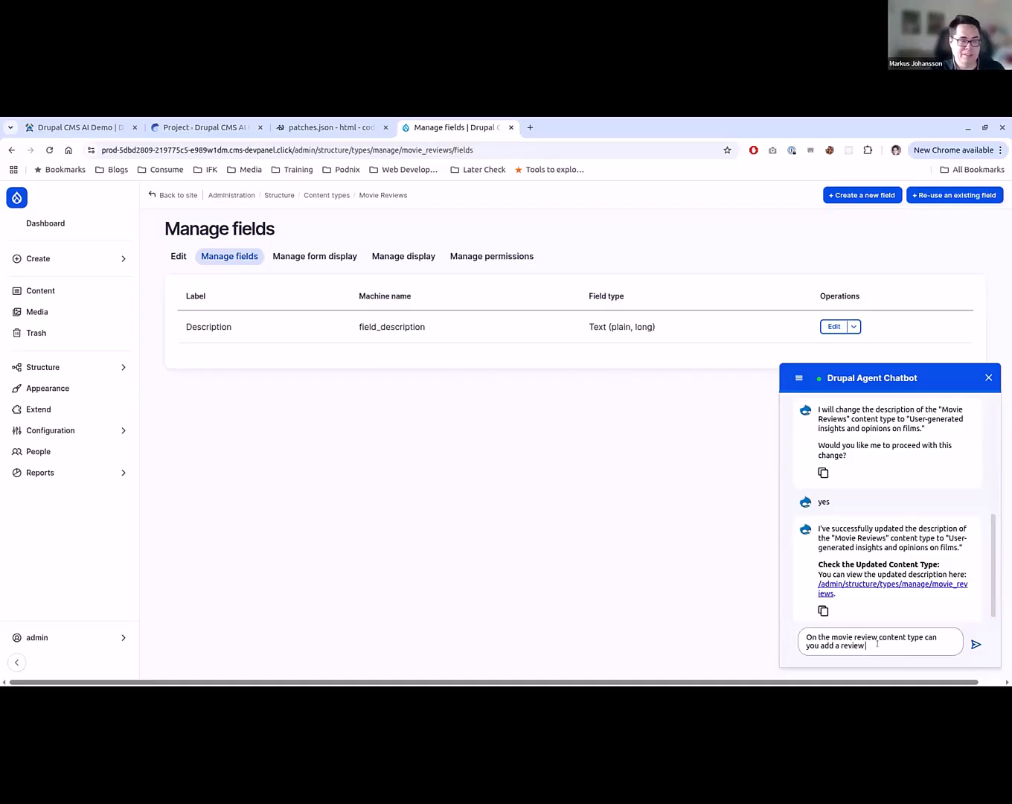
{"action": "type", "text": " of "}
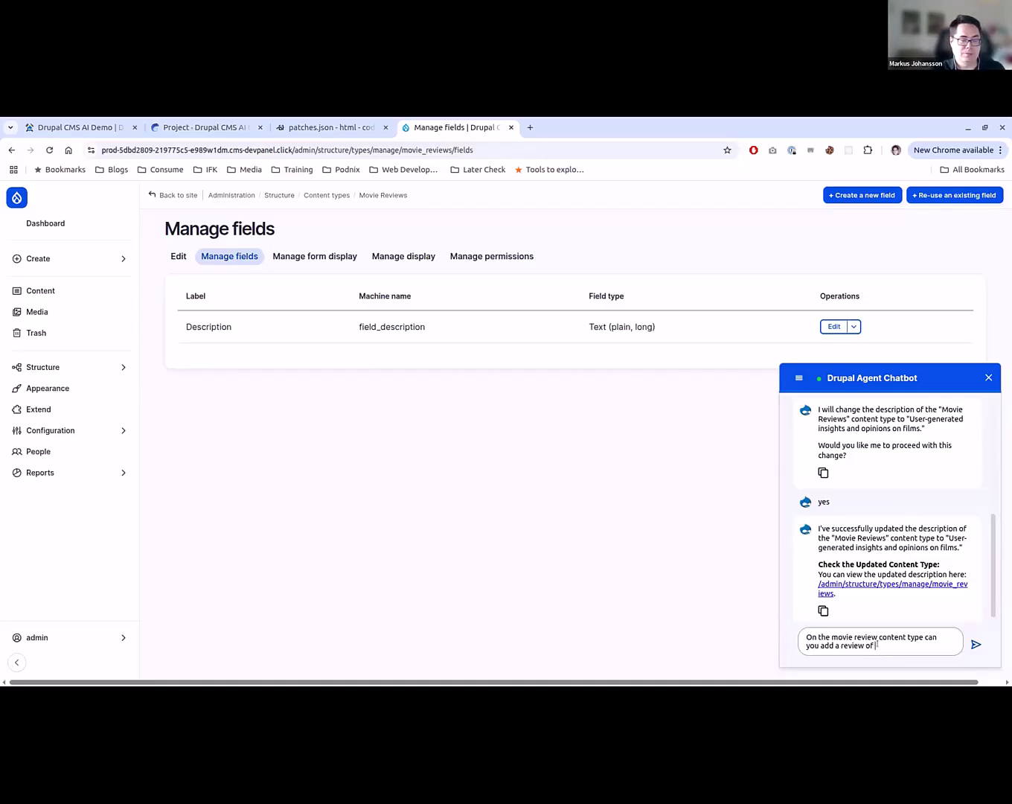
{"action": "type", "text": "etw"}
{"action": "key", "text": "BackSpace"}
{"action": "key", "text": "BackSpace"}
{"action": "key", "text": "BackSpace"}
{"action": "key", "text": "BackSpace"}
{"action": "type", "text": "score o"}
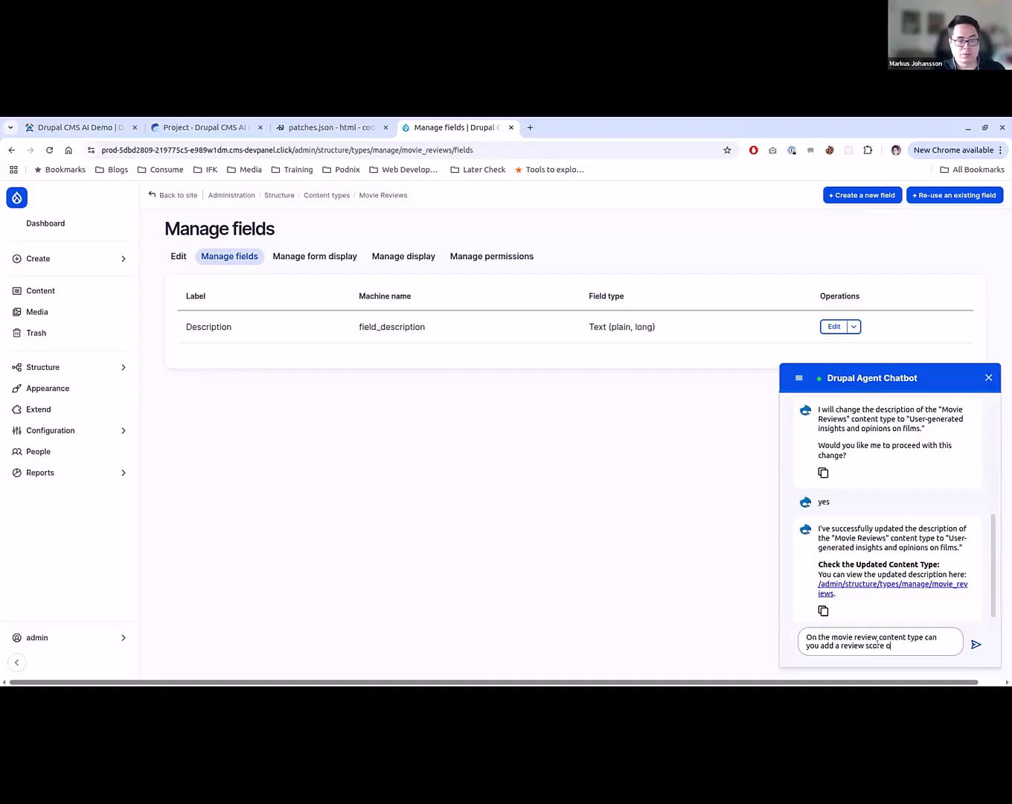
{"action": "type", "text": "f between 1 to 5"}
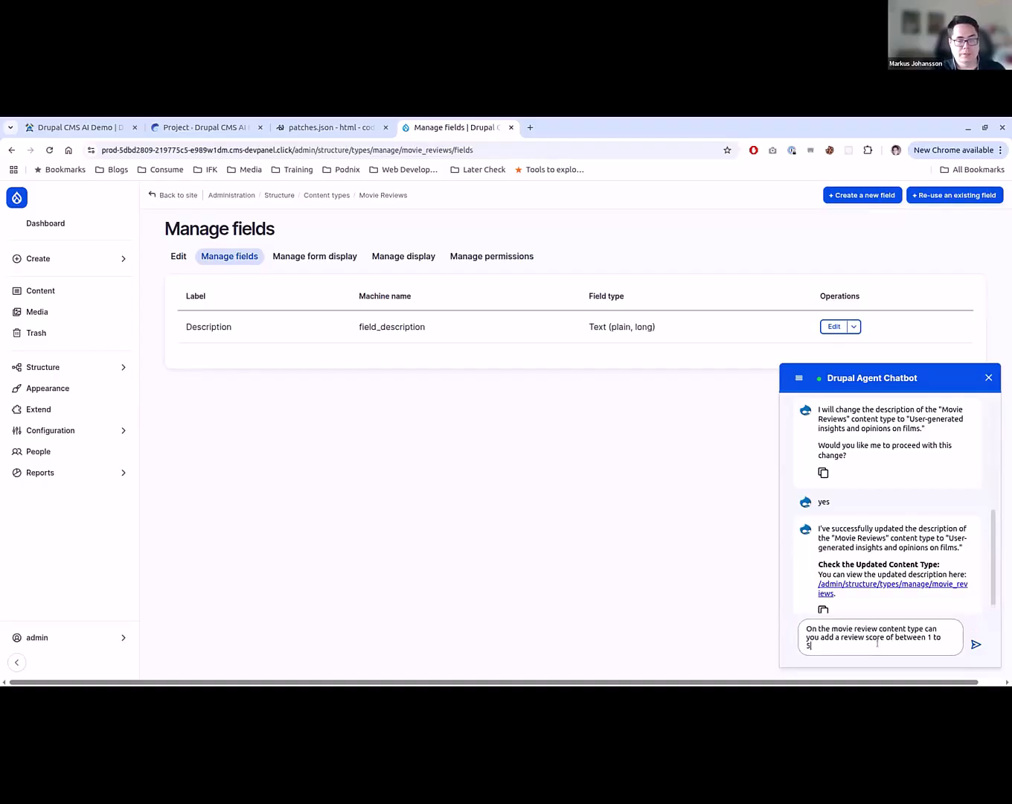
{"action": "key", "text": "Return"}
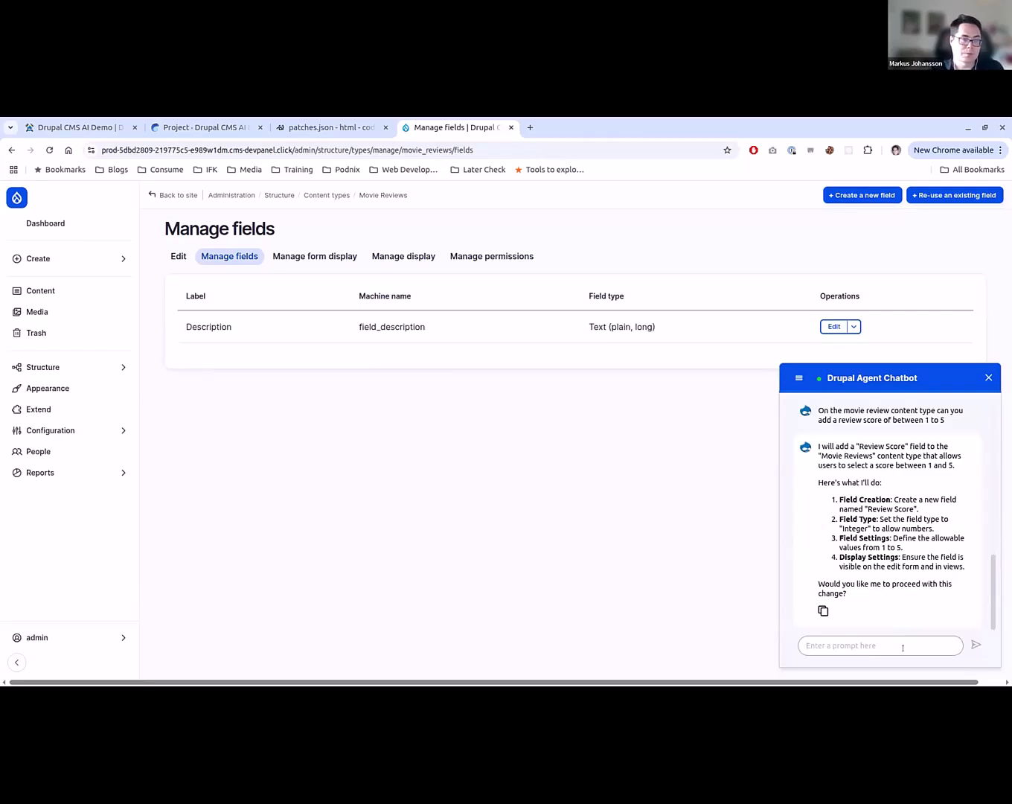
- Ask the chatbot "Could you do a list integer?" for the Review Score field, and approve its revised plan with "yes"
{"action": "type", "text": "Could you do a list"}
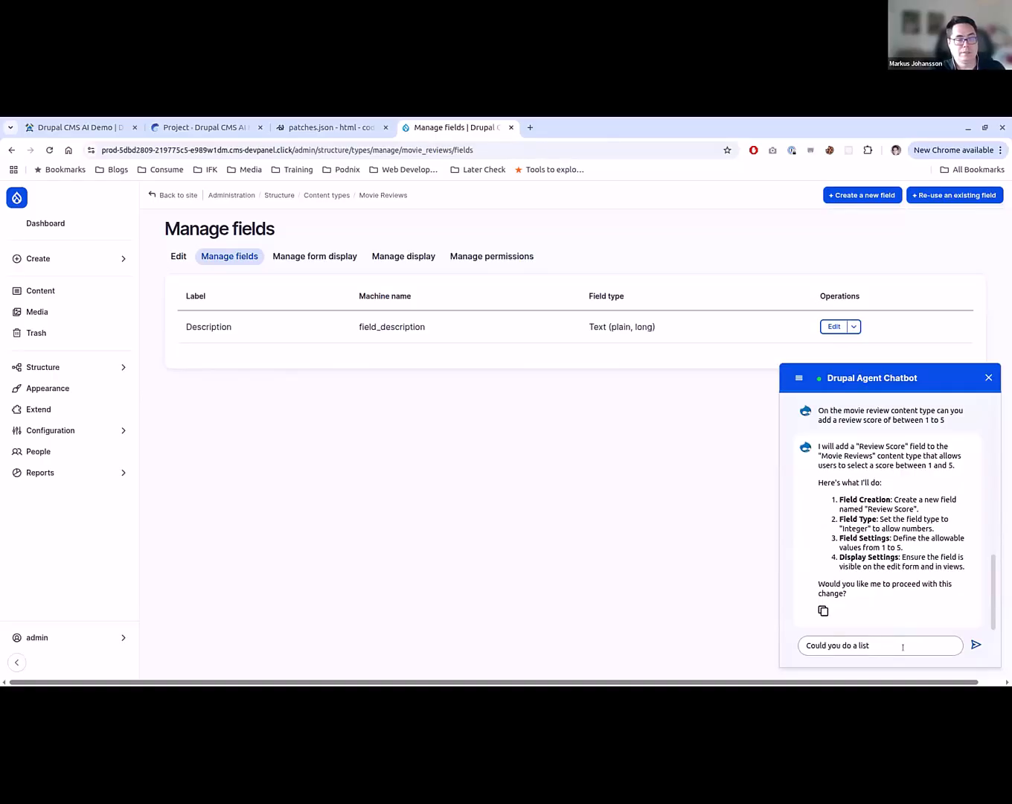
{"action": "type", "text": " integer?"}
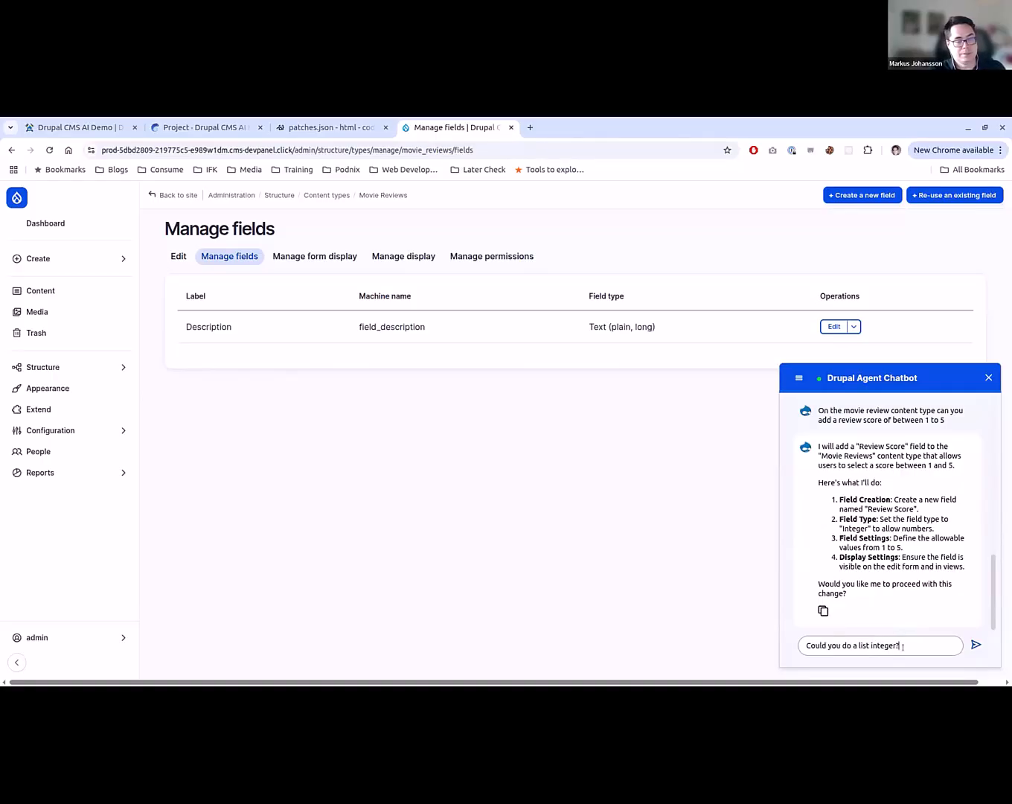
{"action": "key", "text": "Return"}
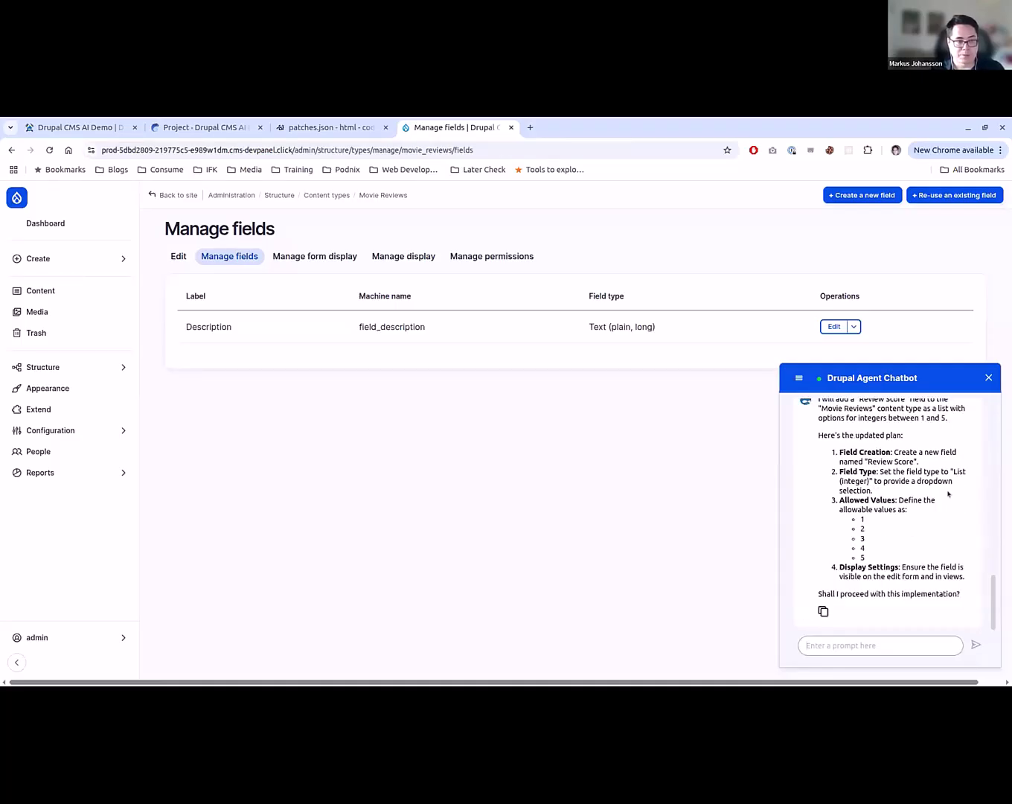
{"action": "type", "text": "yes"}
{"action": "key", "text": "Return"}
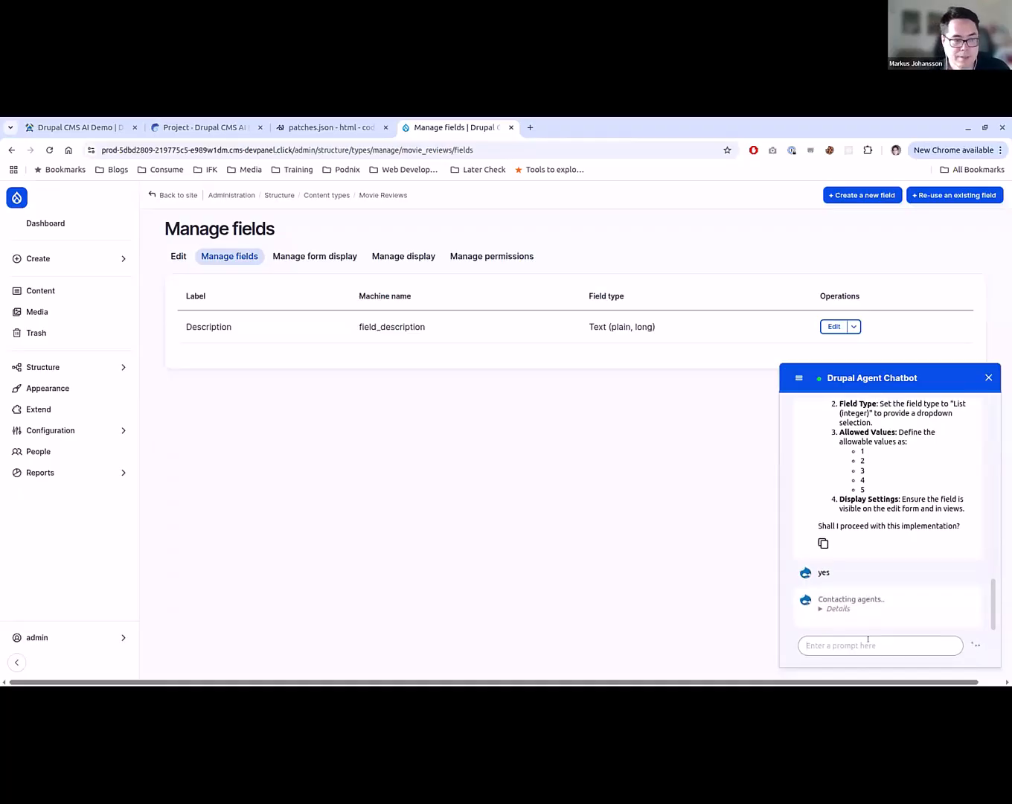
{"action": "left_click", "coordinate": [839, 608]}
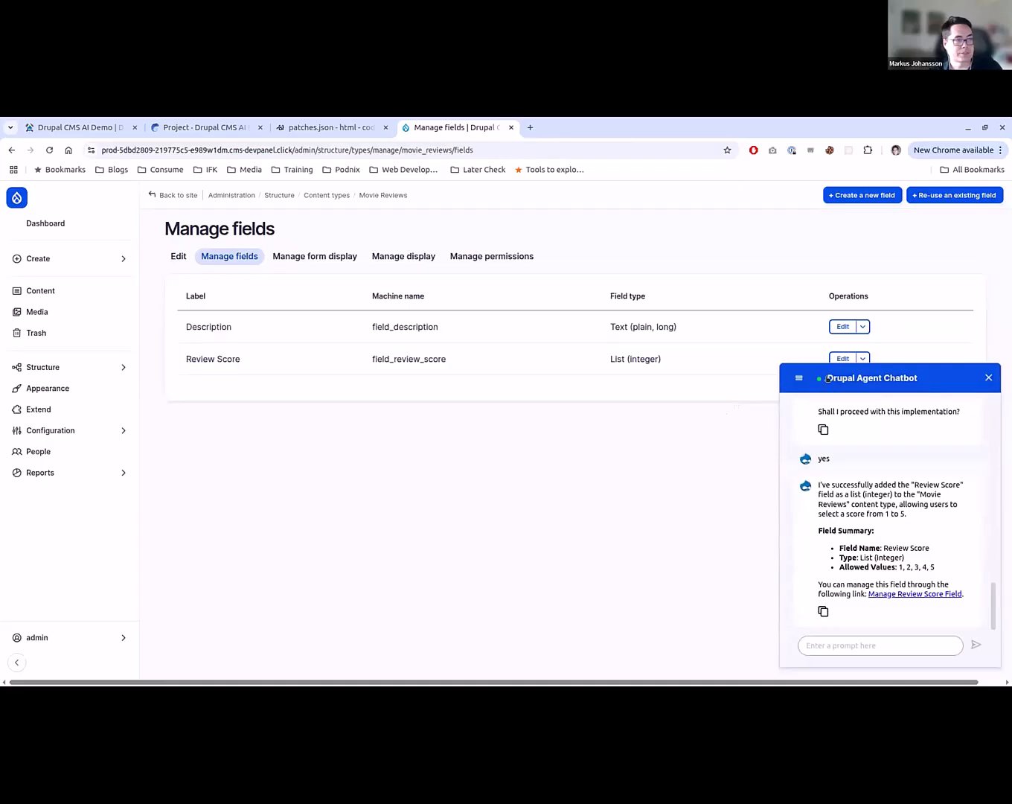
- Collapse the chatbot and examine the allowed values in the Review Score field's settings, then close them without saving
{"action": "left_click", "coordinate": [842, 377]}
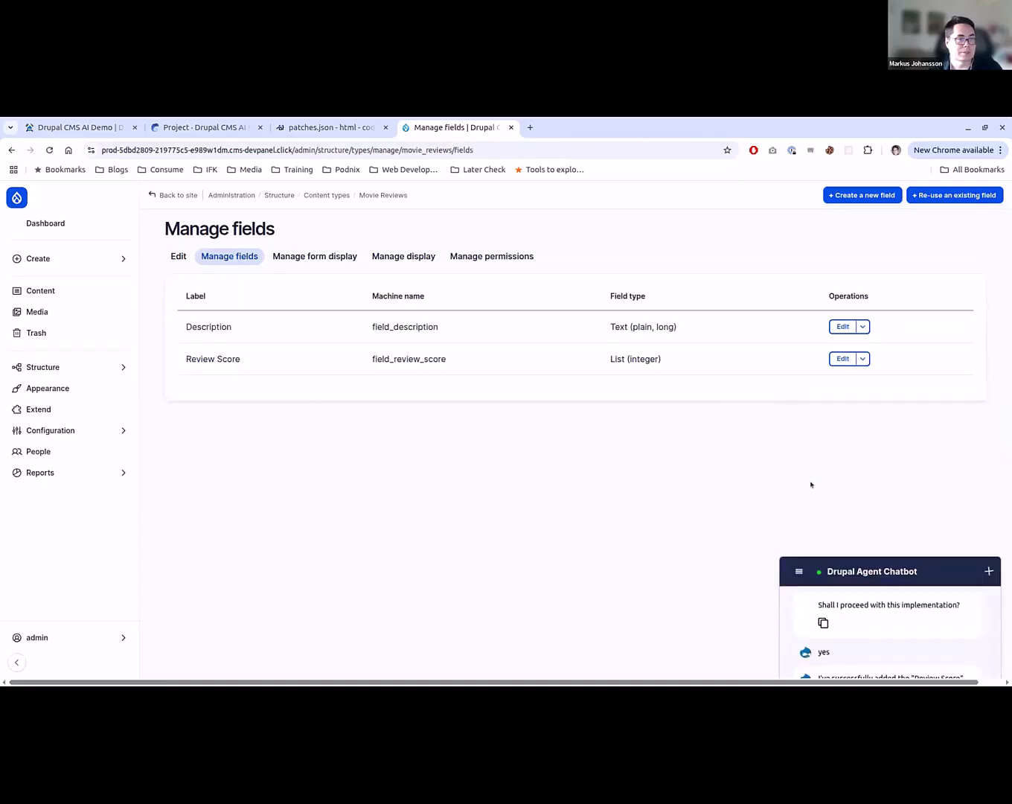
{"action": "left_click", "coordinate": [842, 359]}
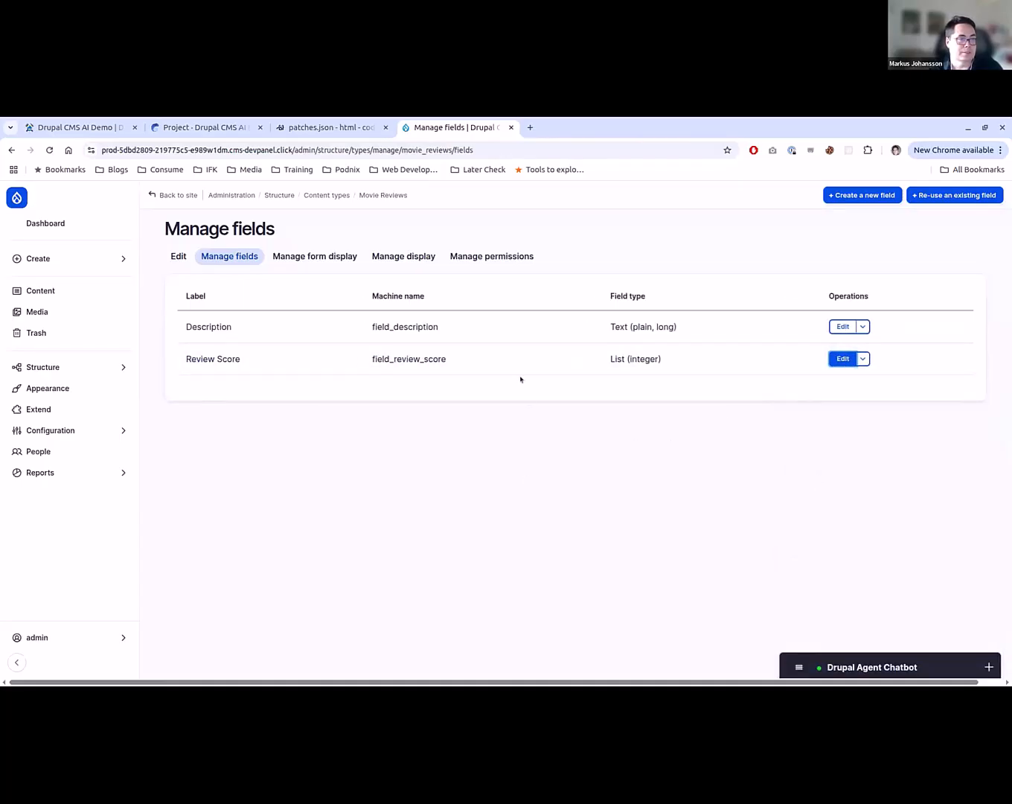
{"action": "scroll", "coordinate": [436, 318], "scroll_direction": "down", "scroll_amount": 5}
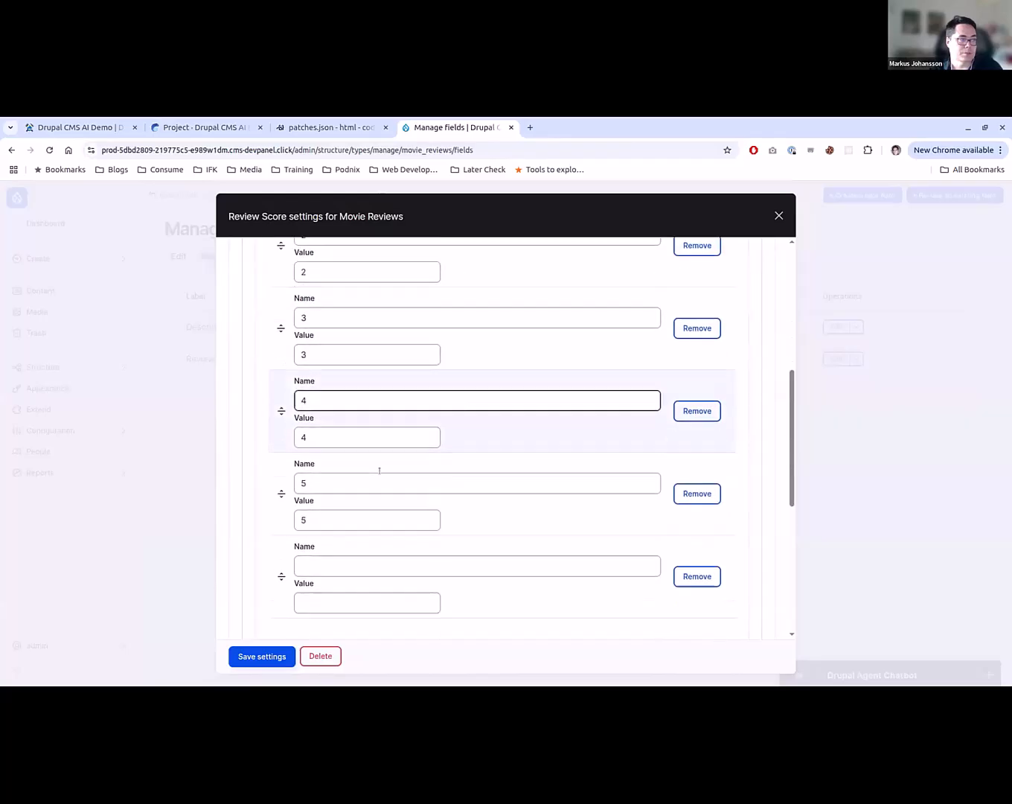
{"action": "left_click", "coordinate": [778, 215]}
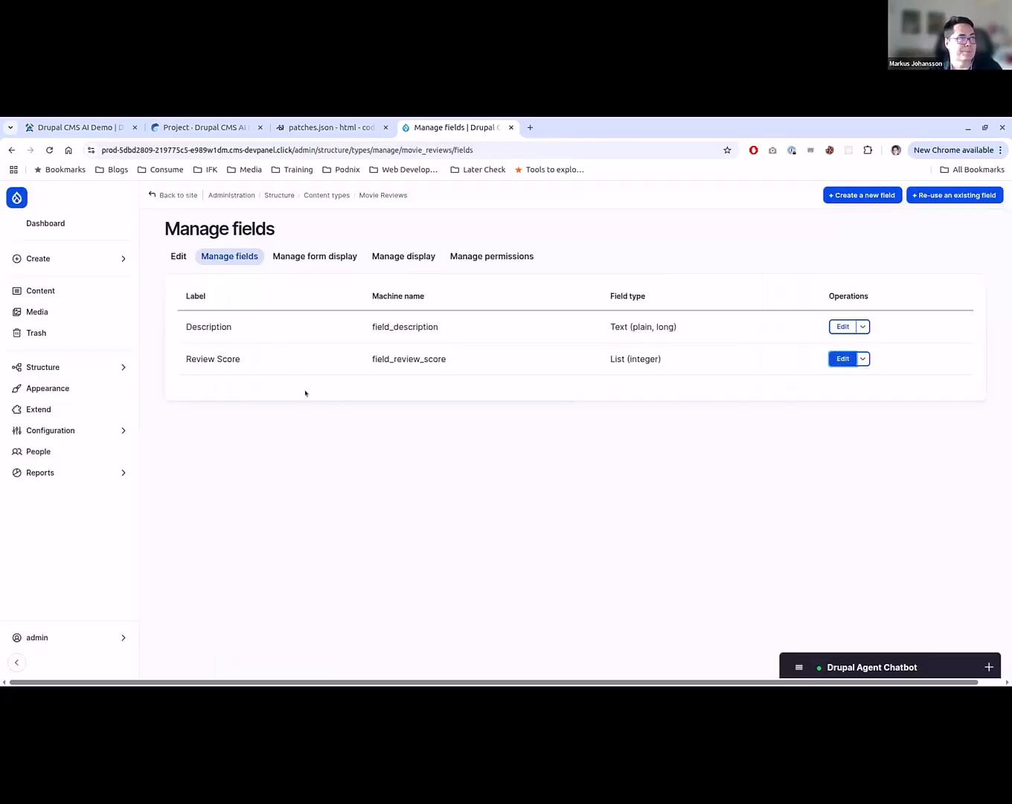
- Check the Review Score options on a new Movie Reviews content form, and return to the Manage fields page
{"action": "mouse_move", "coordinate": [90, 257]}
{"action": "left_click", "coordinate": [233, 274]}
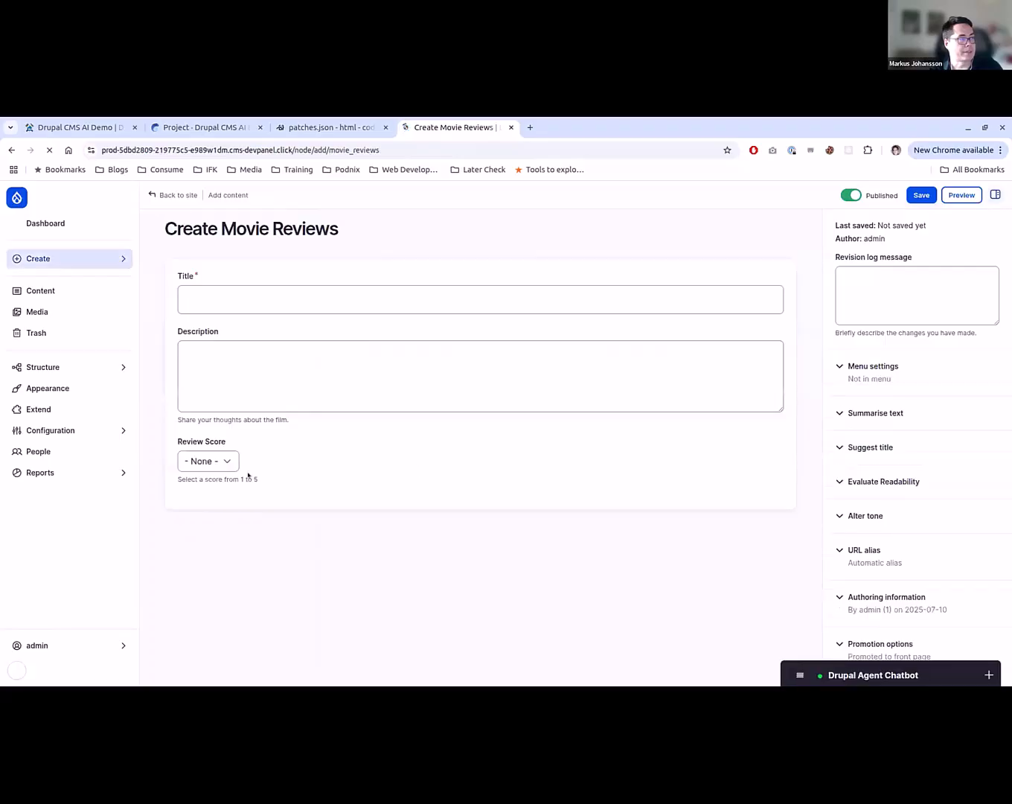
{"action": "left_click", "coordinate": [219, 467]}
{"action": "left_click", "coordinate": [502, 487]}
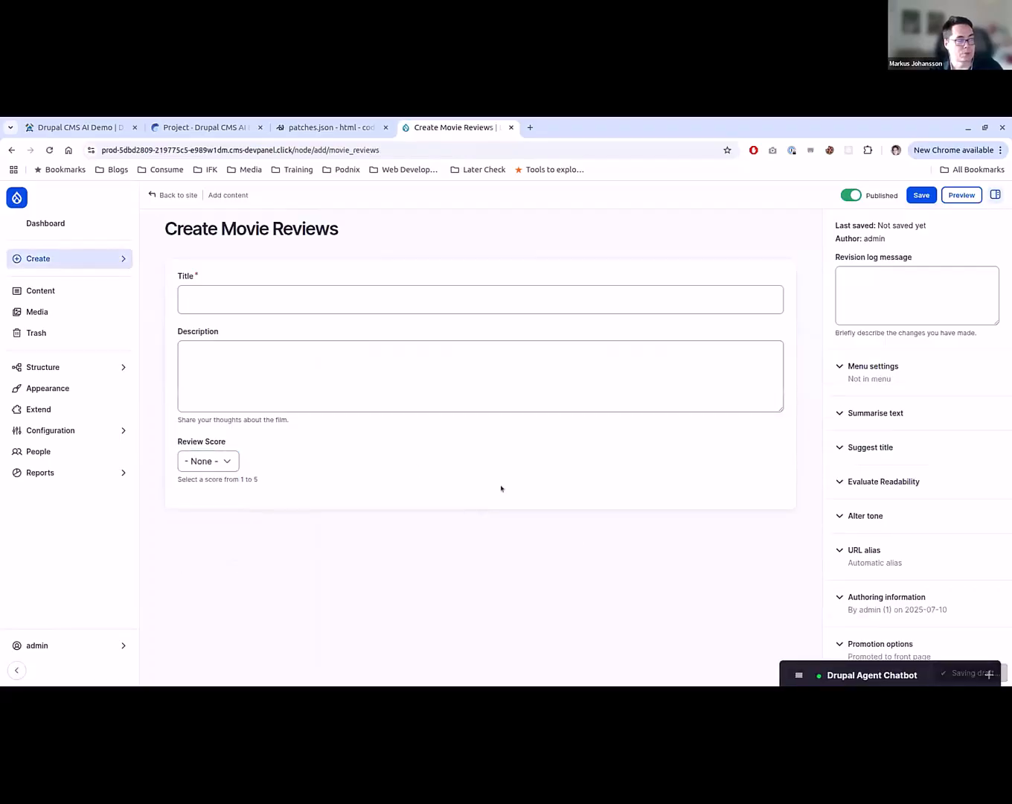
{"action": "key", "text": "alt+Left"}
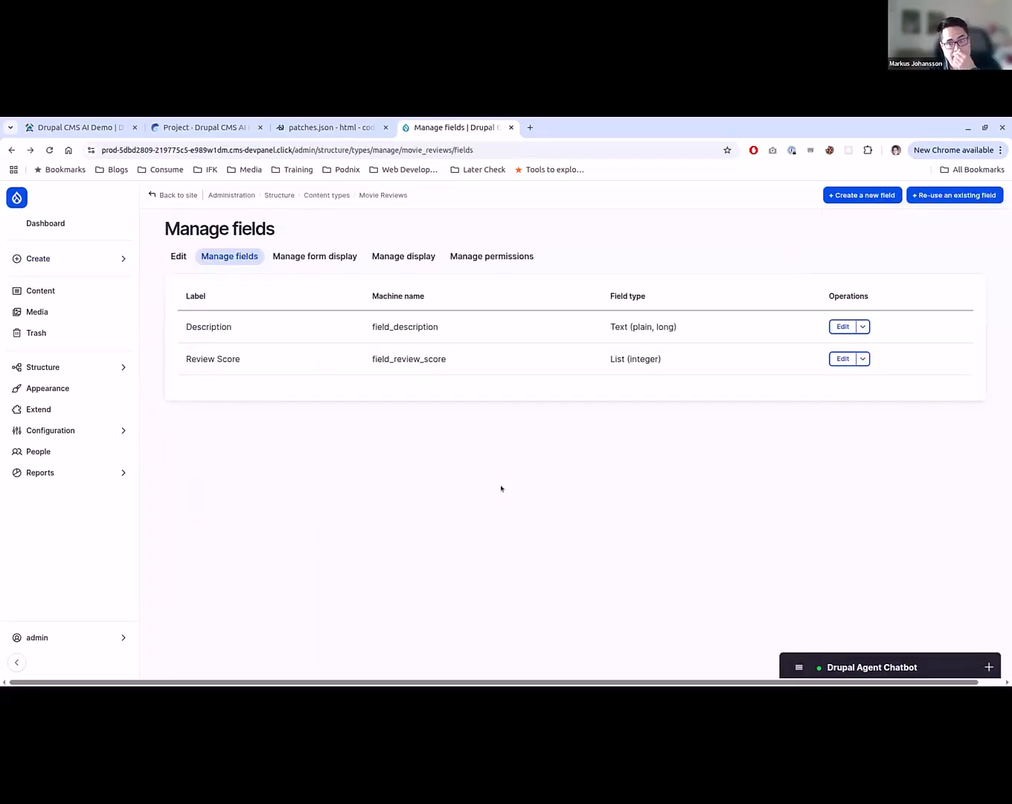
- Clear the chatbot's conversation and ask "Could you add a vocabulary that is called Movie Genre and come up with 10 genres of movies in it"
{"action": "left_click", "coordinate": [848, 665]}
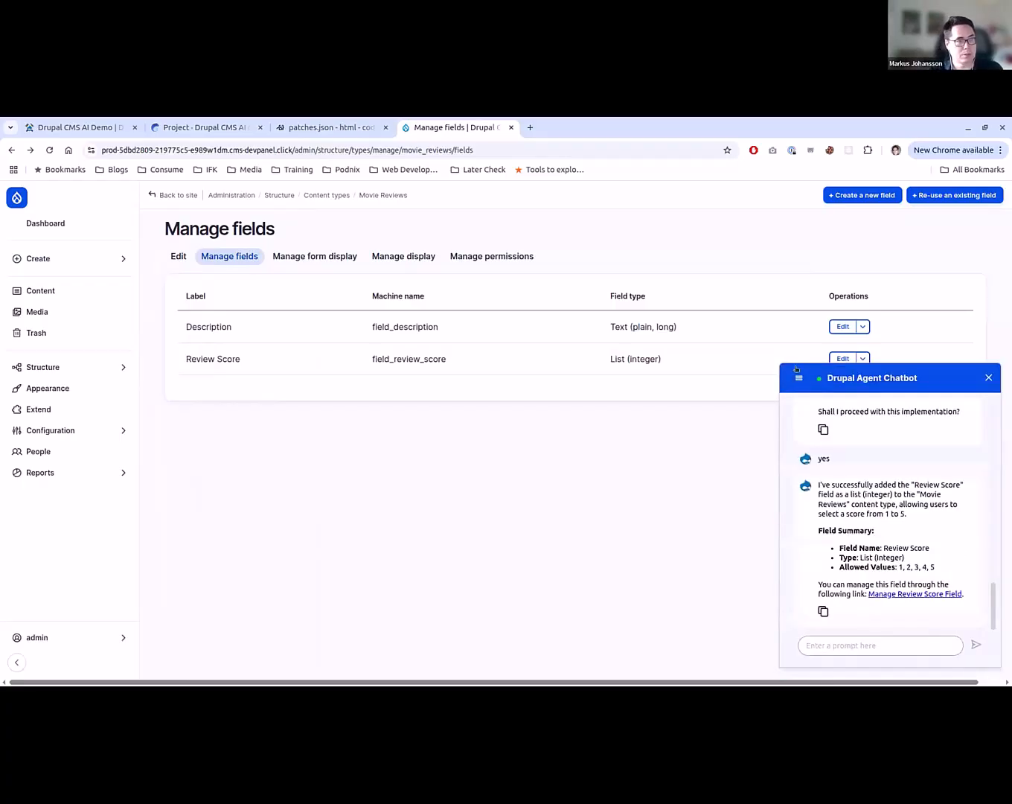
{"action": "left_click", "coordinate": [821, 409]}
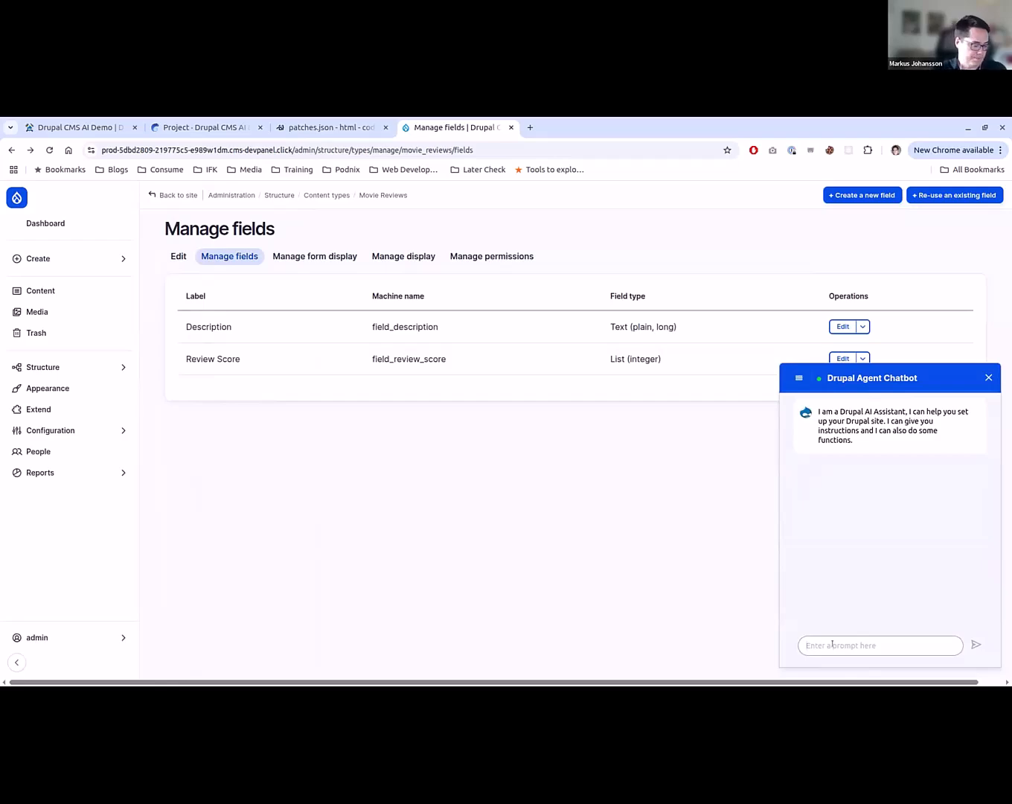
{"action": "left_click", "coordinate": [832, 644]}
{"action": "type", "text": "Could you"}
{"action": "type", "text": "a vo"}
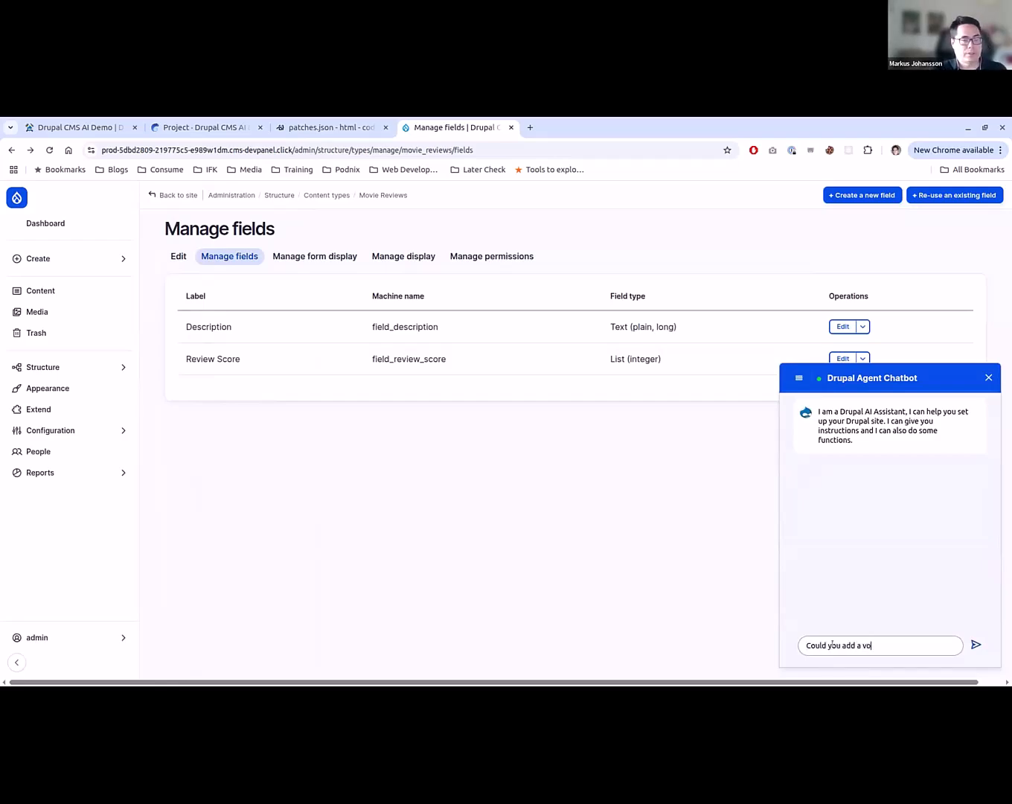
{"action": "type", "text": "cabulary t"}
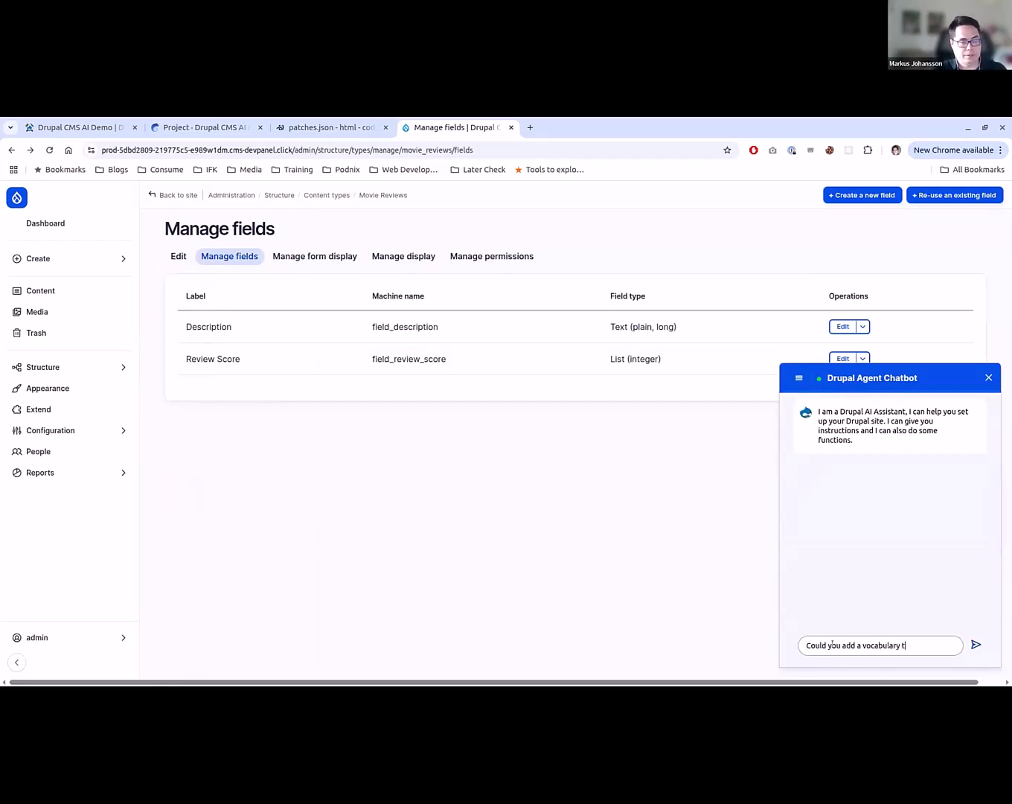
{"action": "type", "text": "hat is called M"}
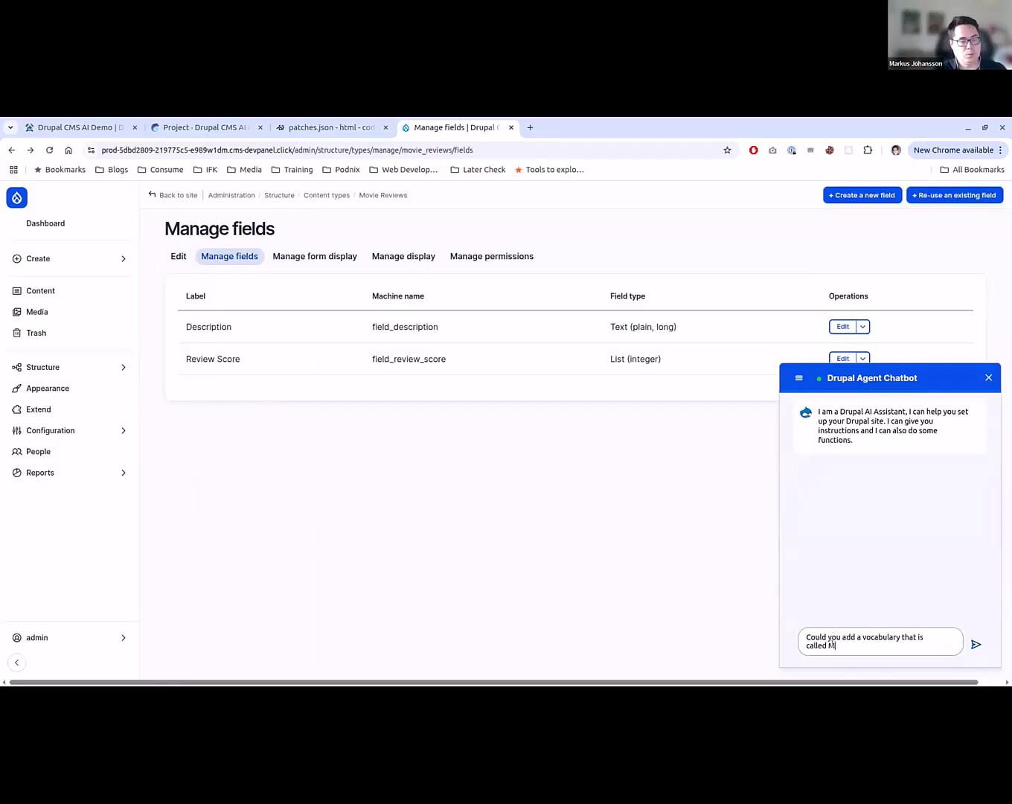
{"action": "type", "text": "ovie Type and c"}
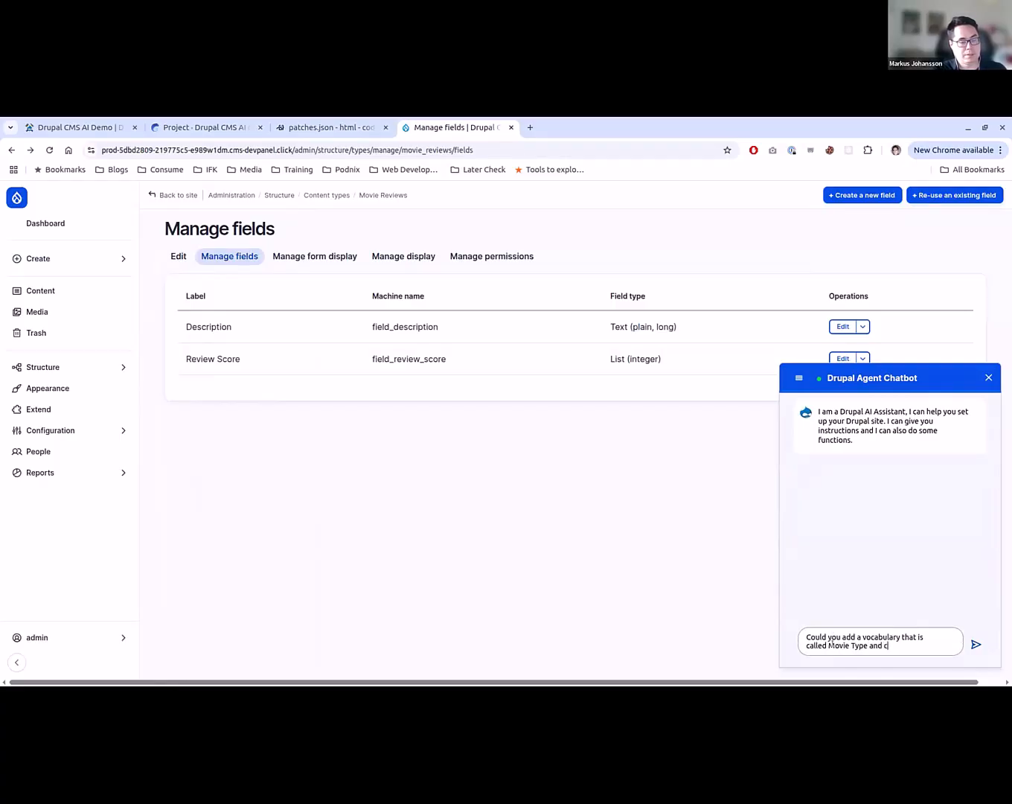
{"action": "type", "text": "ome up with 10"}
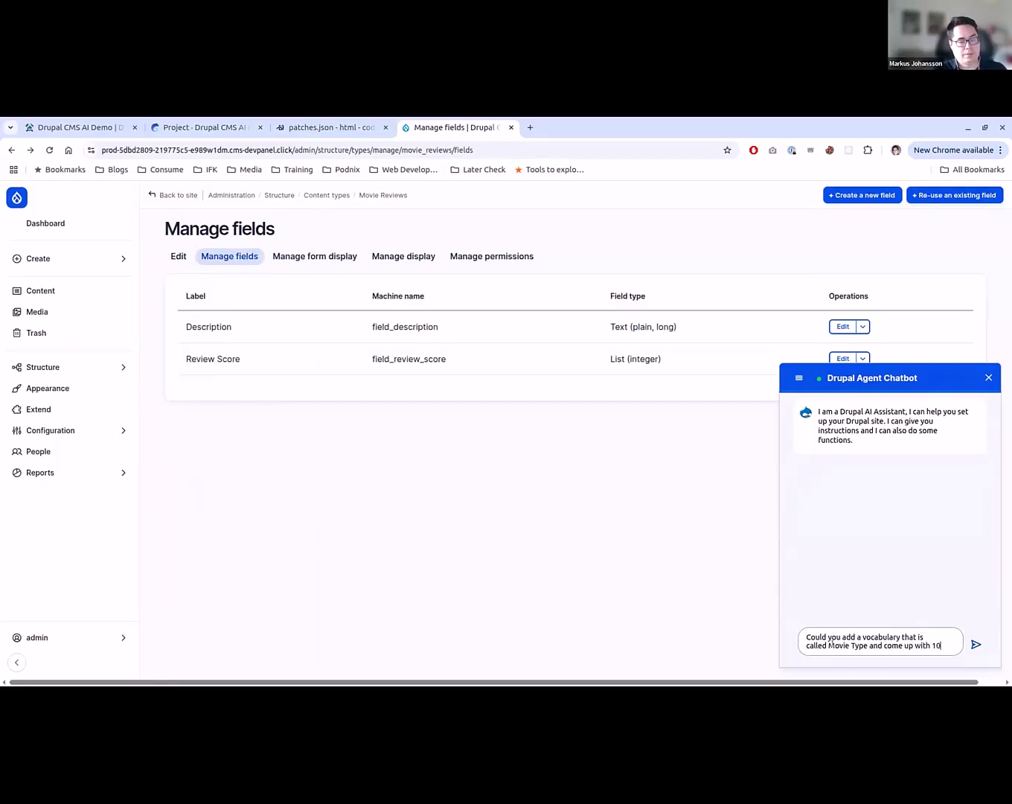
{"action": "type", "text": " types o"}
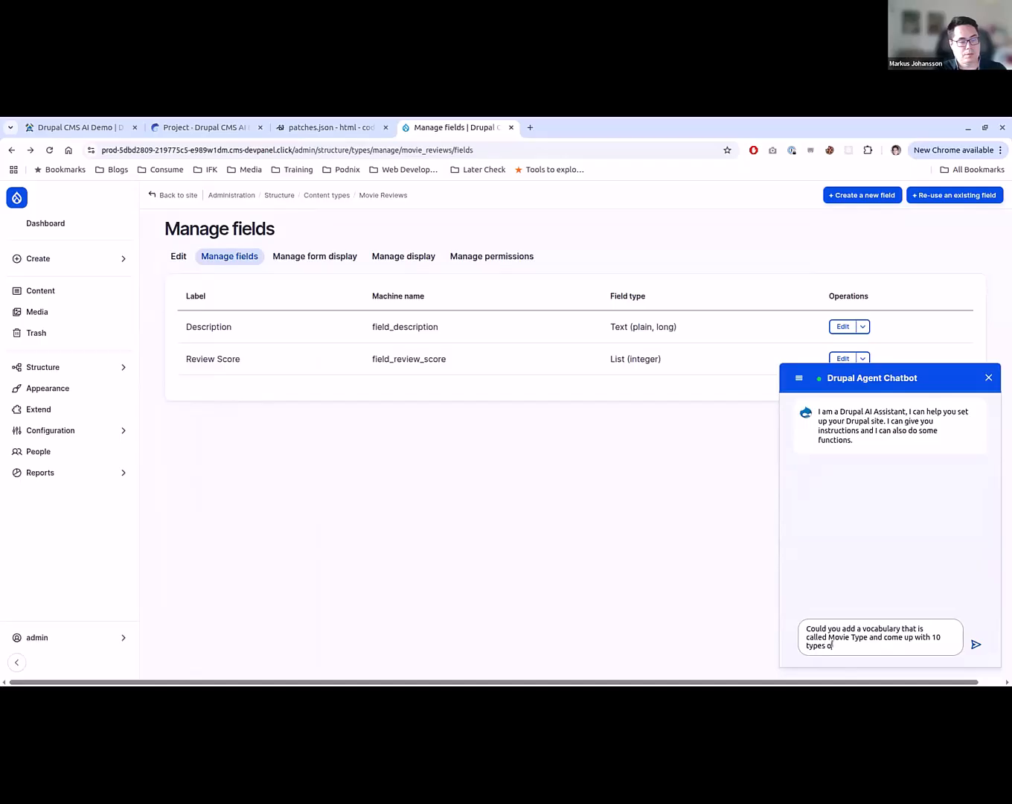
{"action": "key", "text": "BackSpace"}
{"action": "key", "text": "BackSpace"}
{"action": "key", "text": "BackSpace"}
{"action": "key", "text": "BackSpace"}
{"action": "key", "text": "BackSpace"}
{"action": "key", "text": "BackSpace"}
{"action": "key", "text": "BackSpace"}
{"action": "type", "text": "genres"}
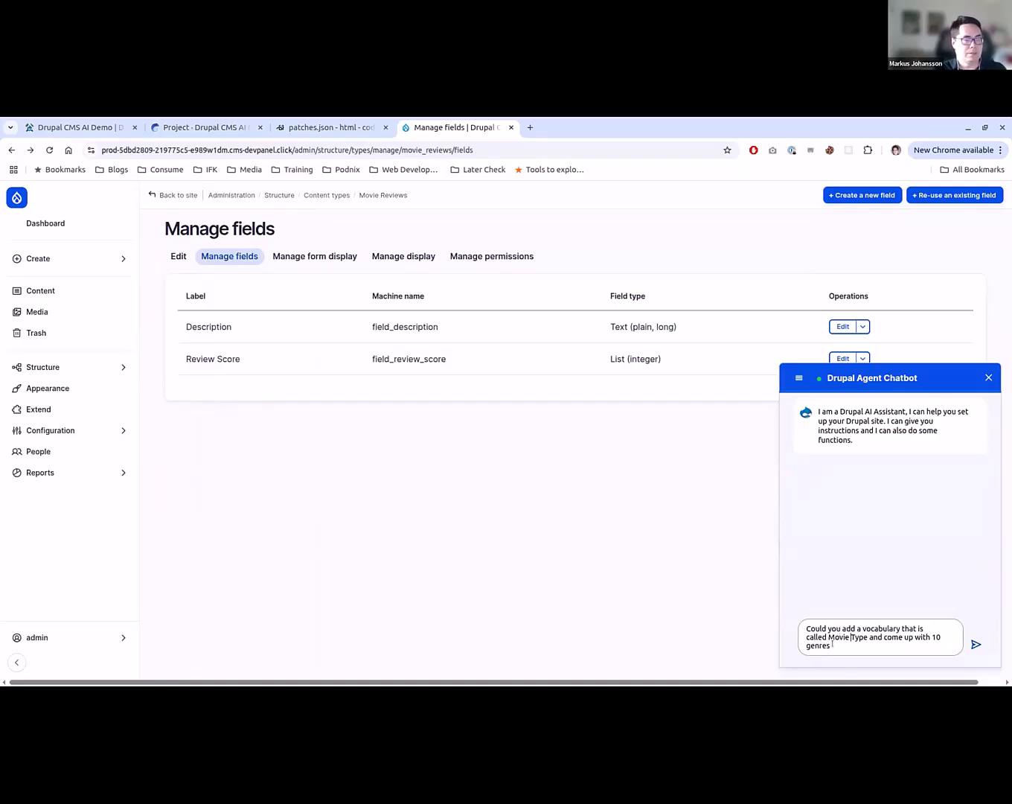
{"action": "key", "text": "Delete"}
{"action": "key", "text": "Delete"}
{"action": "key", "text": "Delete"}
{"action": "key", "text": "Delete"}
{"action": "type", "text": "Genre"}
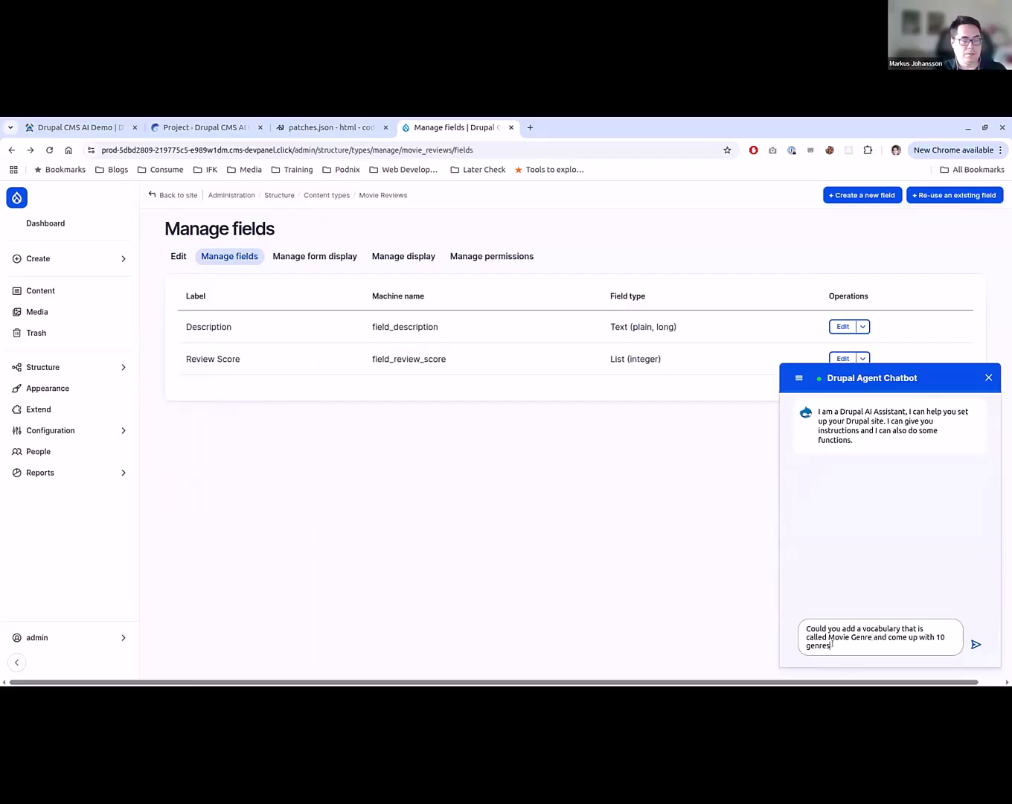
{"action": "type", "text": " of movies"}
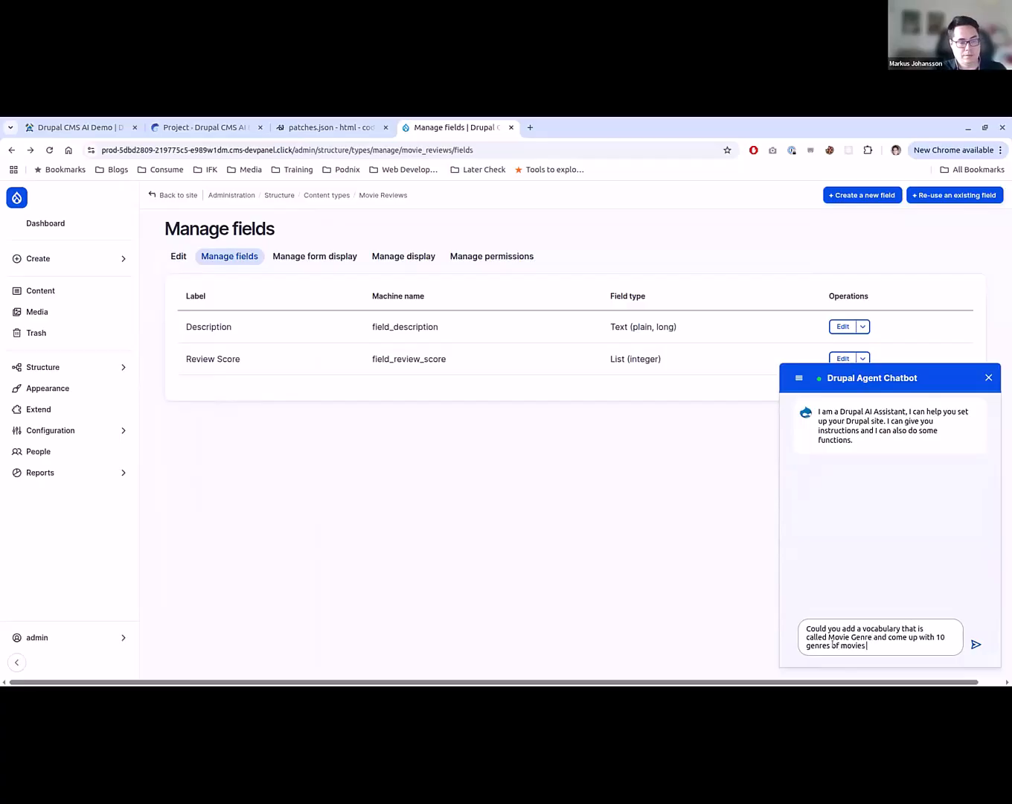
{"action": "type", "text": " in it"}
{"action": "key", "text": "Return"}
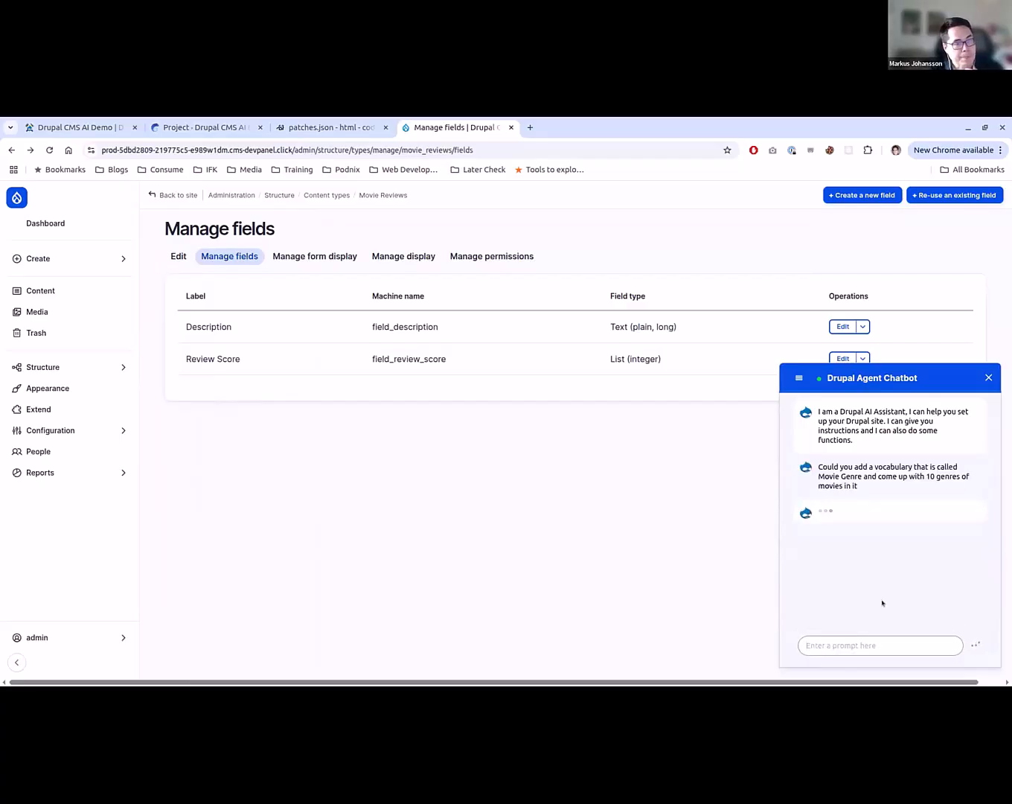
{"action": "left_click", "coordinate": [837, 520]}
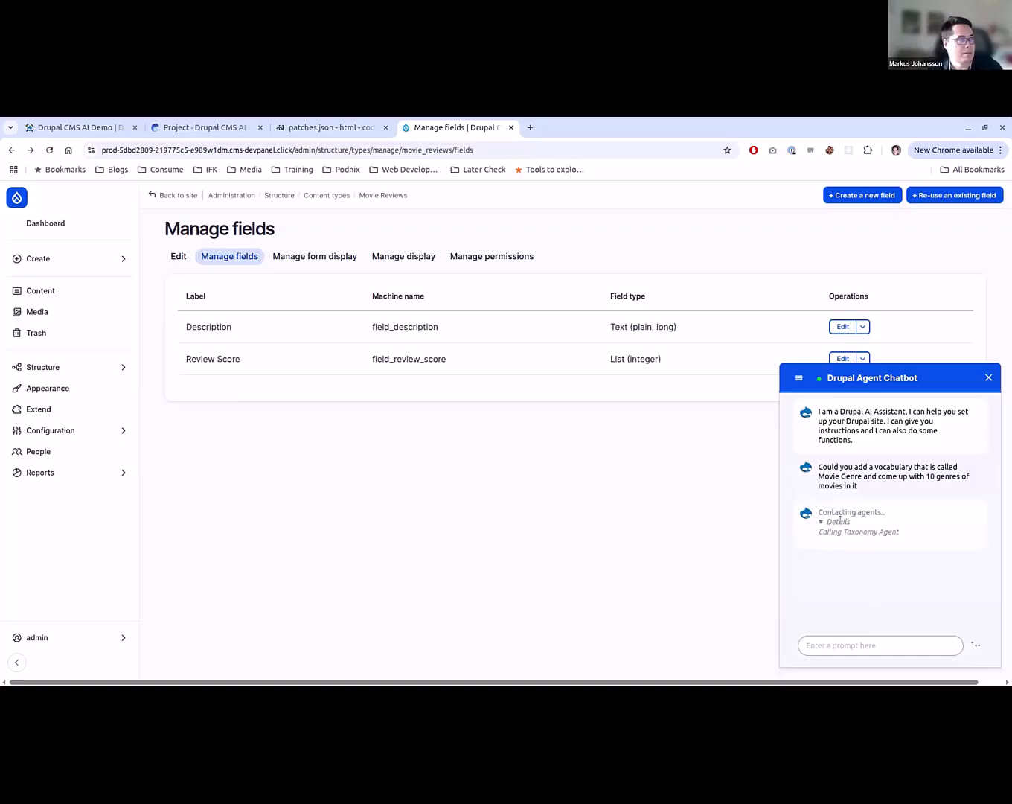
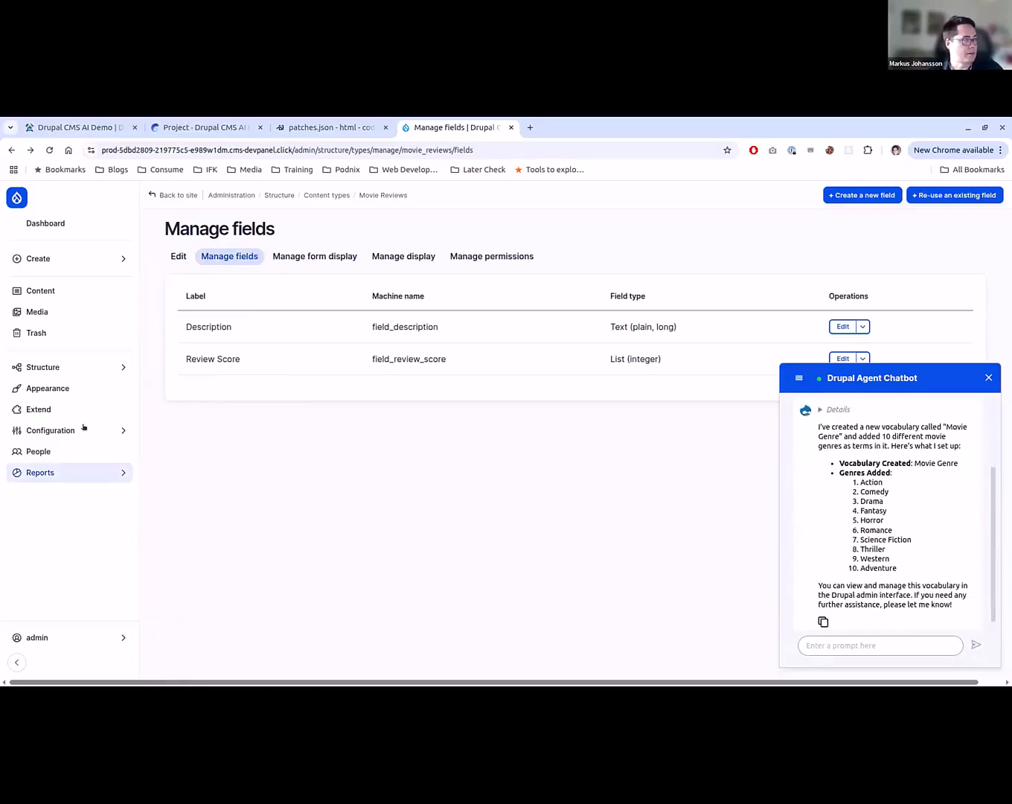
- Check the terms of the Movie Genre vocabulary in Taxonomy, and return to the Movie Reviews Manage fields page
{"action": "mouse_move", "coordinate": [81, 369]}
{"action": "left_click", "coordinate": [185, 402]}
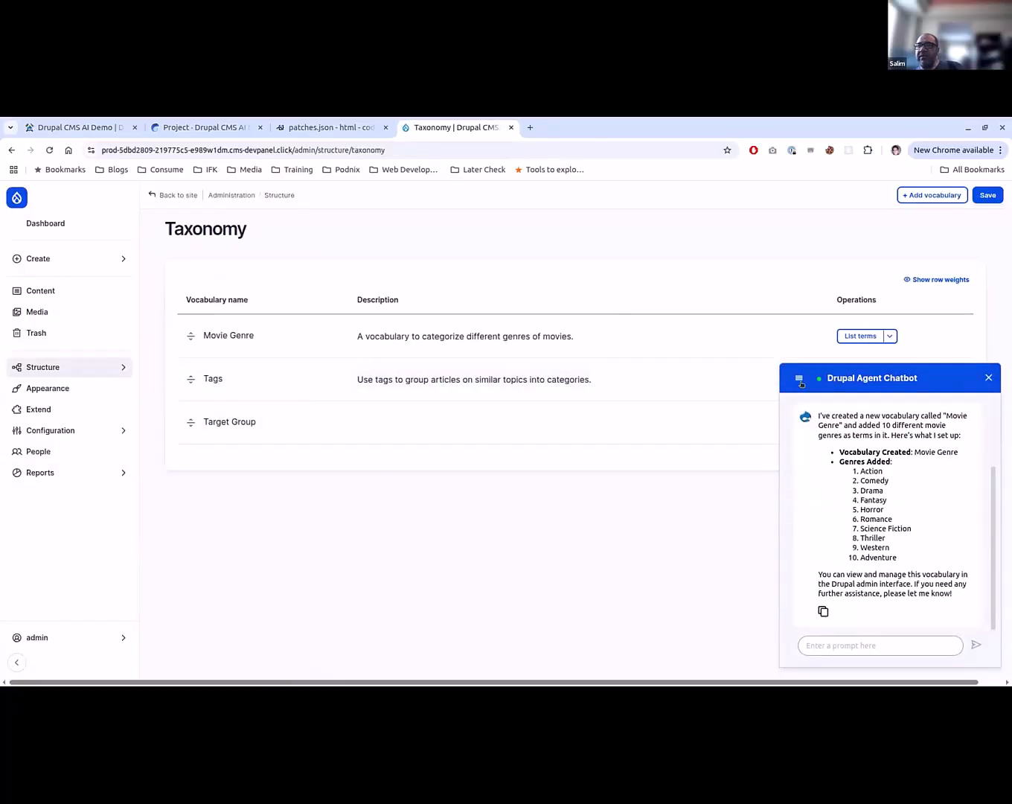
{"action": "left_click", "coordinate": [837, 377]}
{"action": "left_click", "coordinate": [860, 334]}
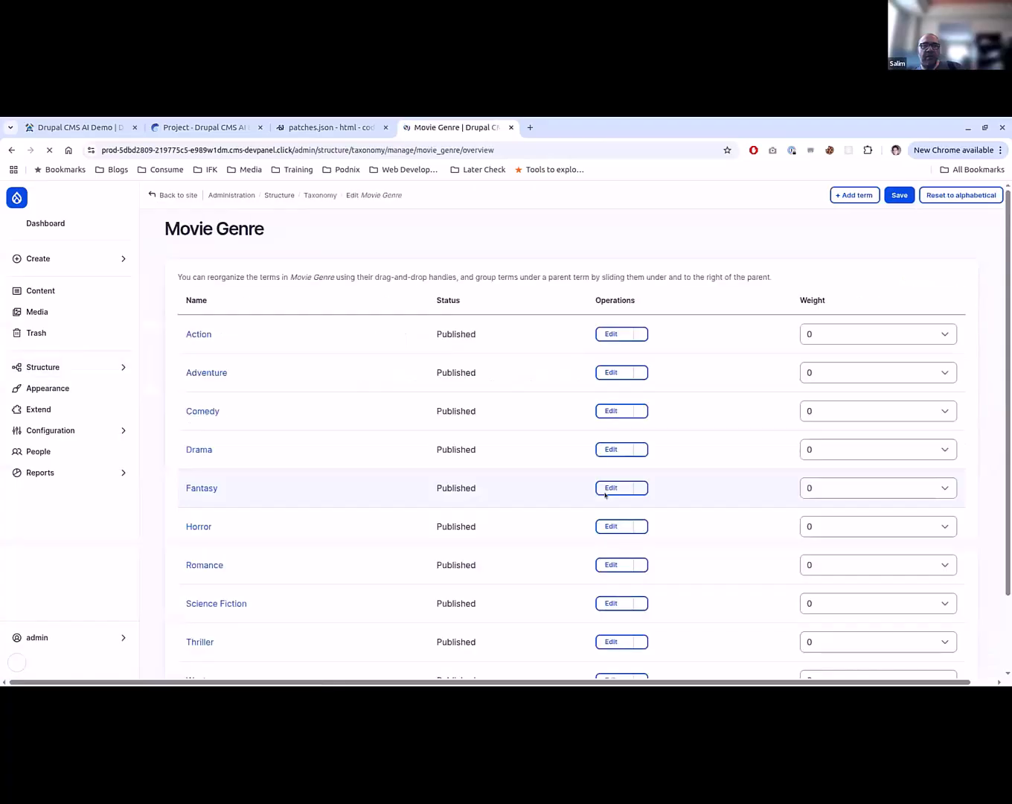
{"action": "scroll", "coordinate": [374, 523], "scroll_direction": "down", "scroll_amount": 2}
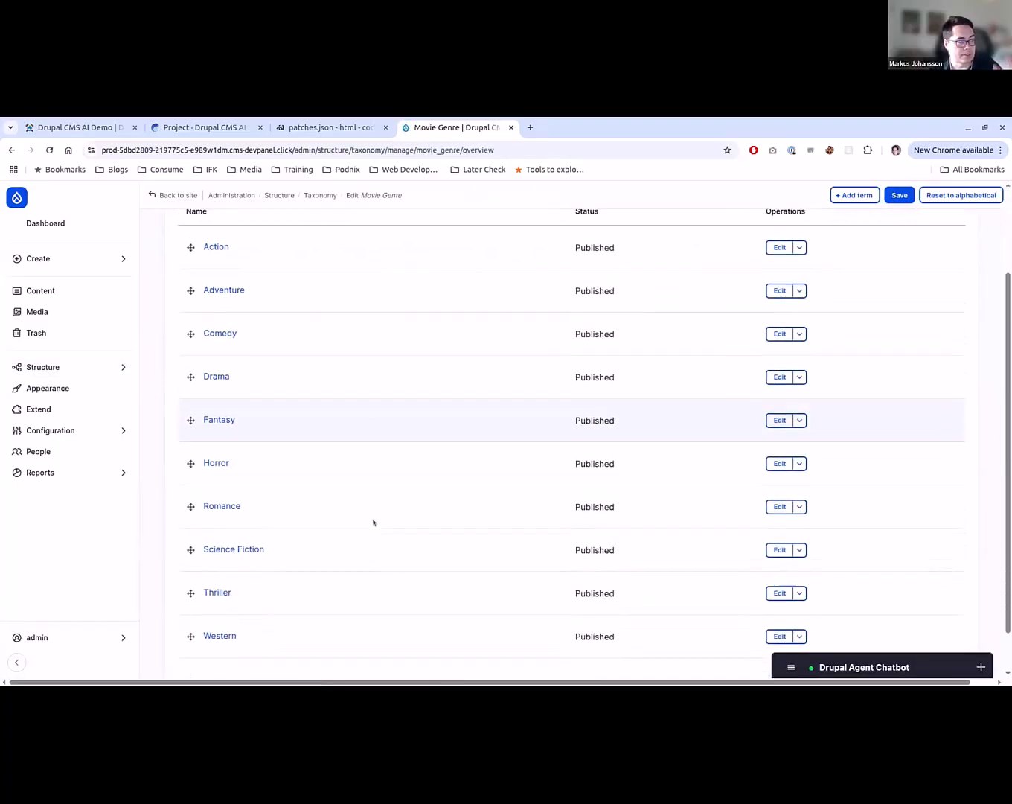
{"action": "scroll", "coordinate": [373, 523], "scroll_direction": "up", "scroll_amount": 2}
{"action": "scroll", "coordinate": [357, 563], "scroll_direction": "down", "scroll_amount": 2}
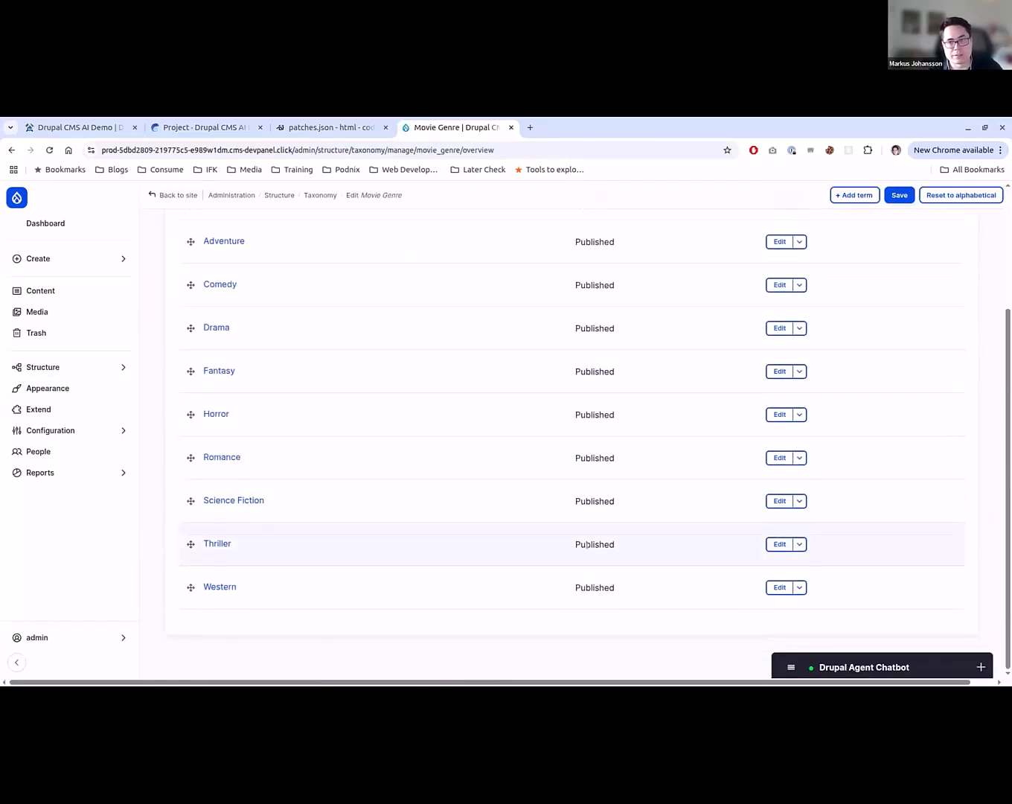
{"action": "key", "text": "alt+Left"}
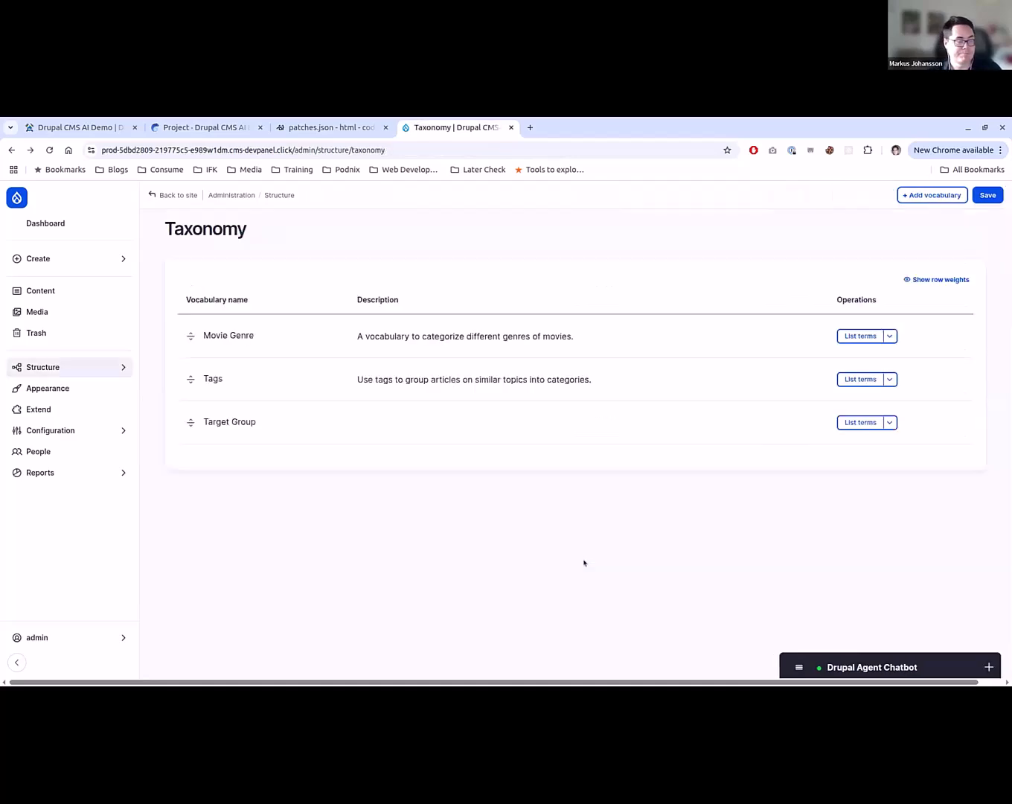
{"action": "key", "text": "alt+Left"}
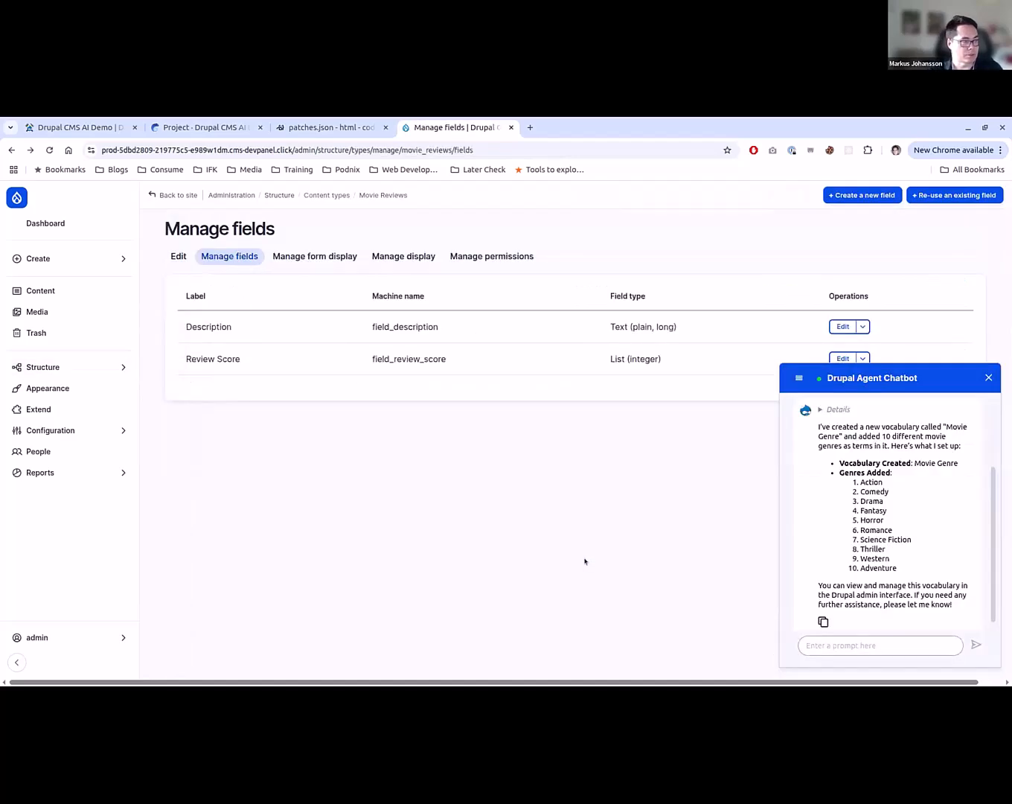
- Clear the chatbot's conversation and send "I want to delete the content type Movie Reviews"
{"action": "left_click", "coordinate": [799, 378]}
{"action": "left_click", "coordinate": [809, 407]}
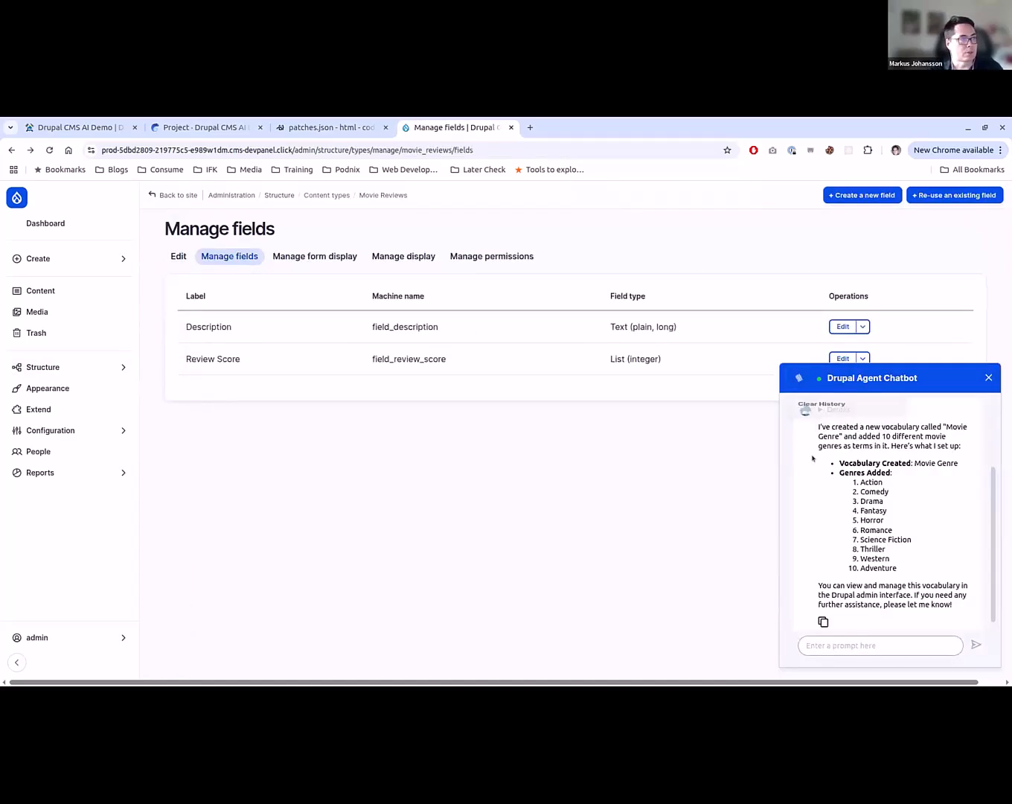
{"action": "left_click", "coordinate": [908, 640]}
{"action": "type", "text": "I want "}
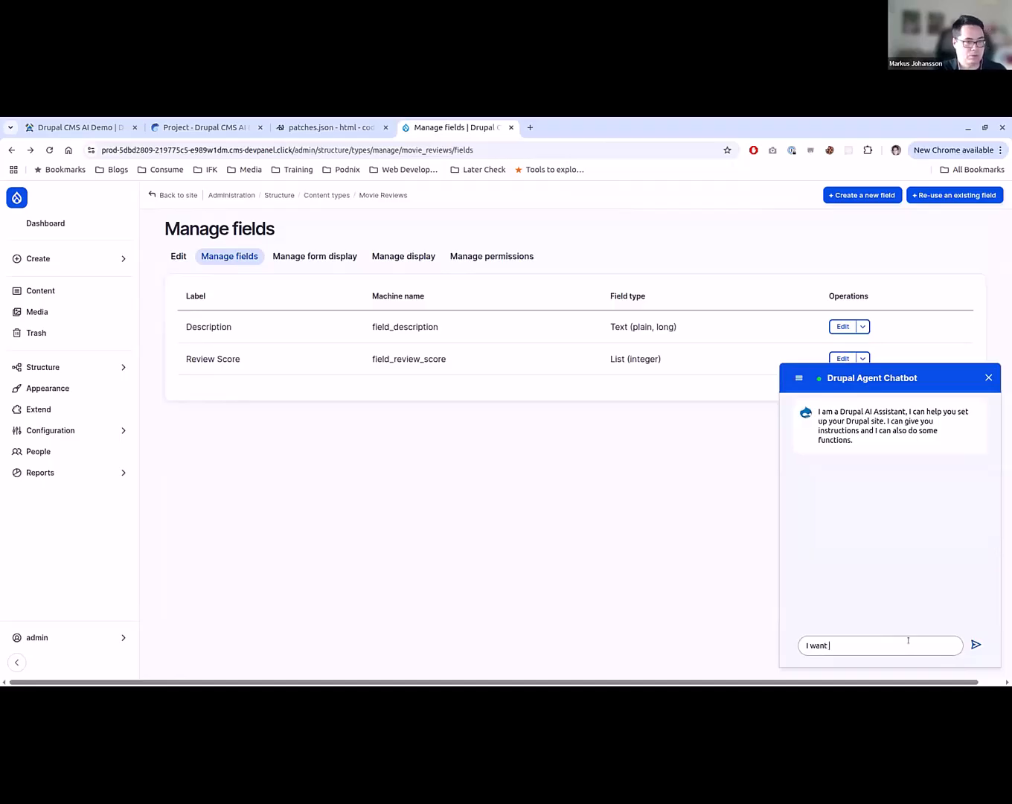
{"action": "type", "text": "to delete t"}
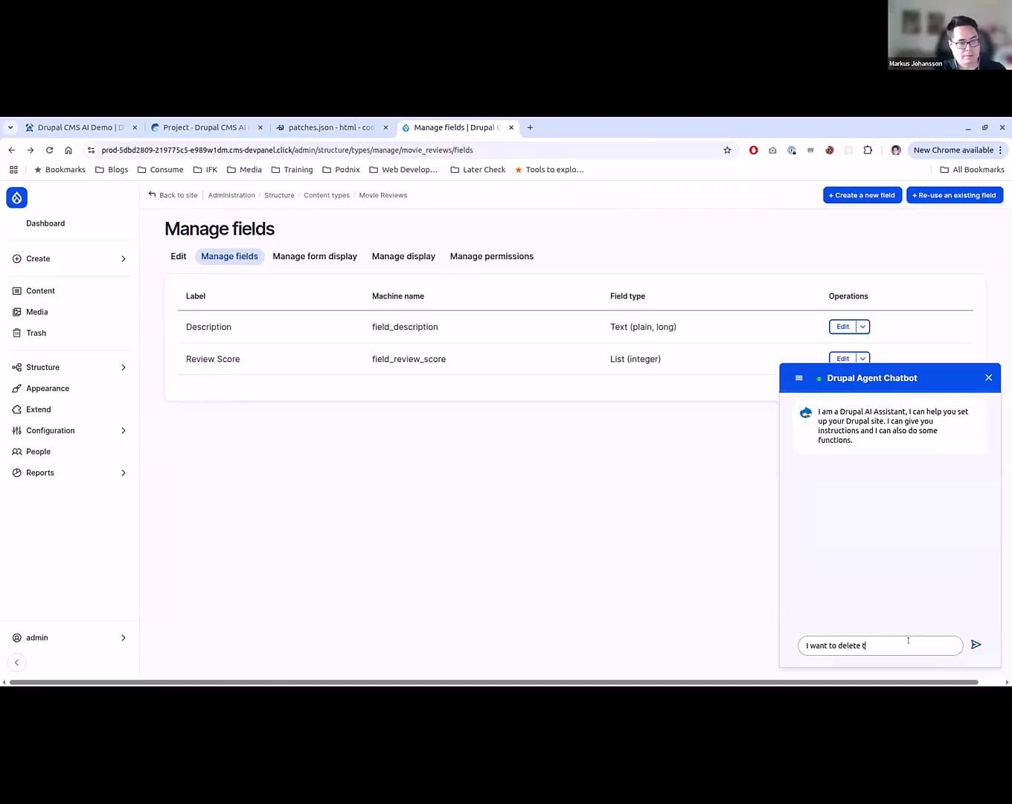
{"action": "type", "text": "he content type "}
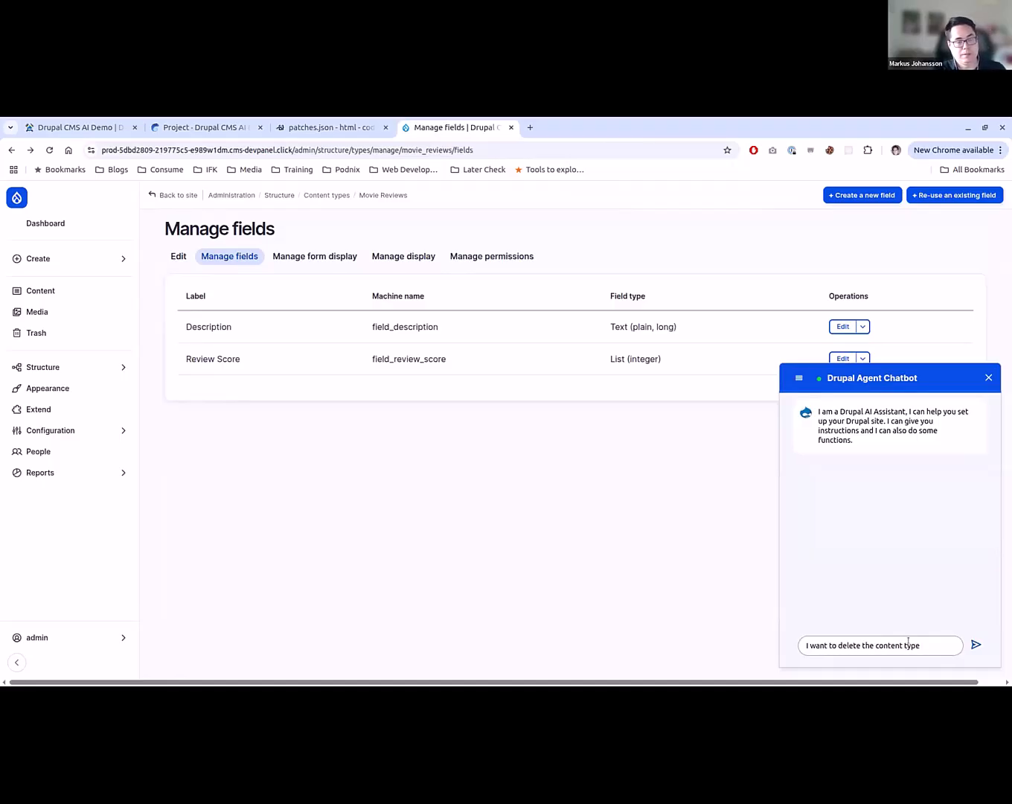
{"action": "type", "text": "Movie Revie"}
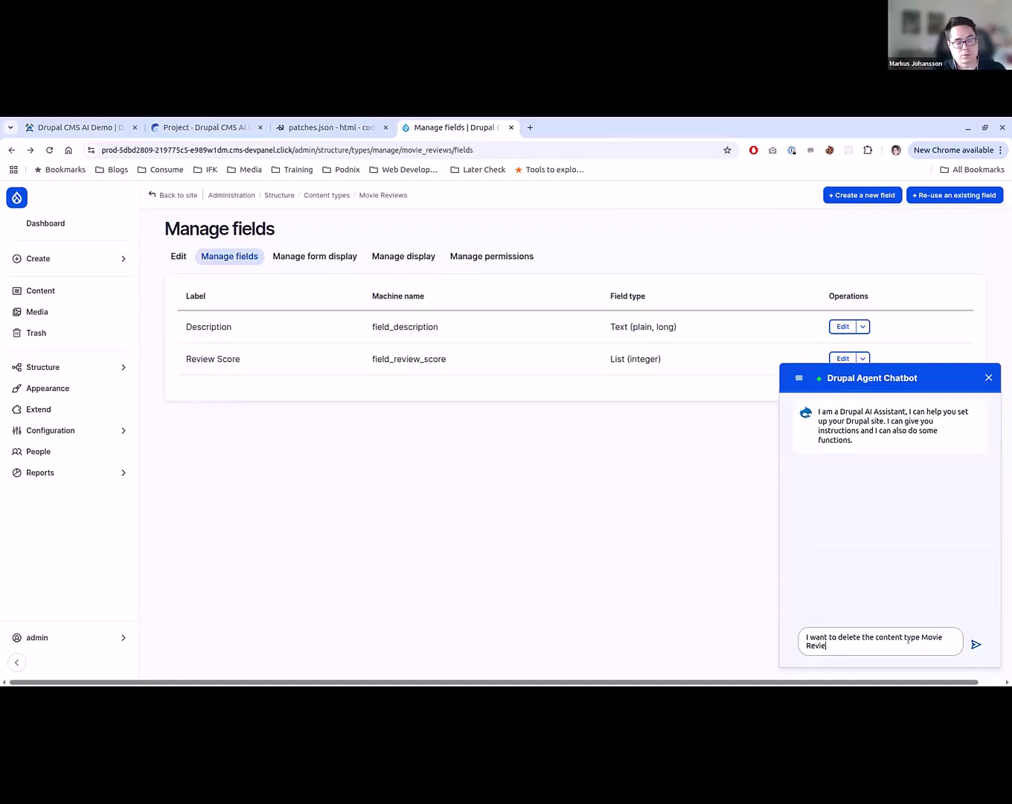
{"action": "type", "text": "ws"}
{"action": "key", "text": "Return"}
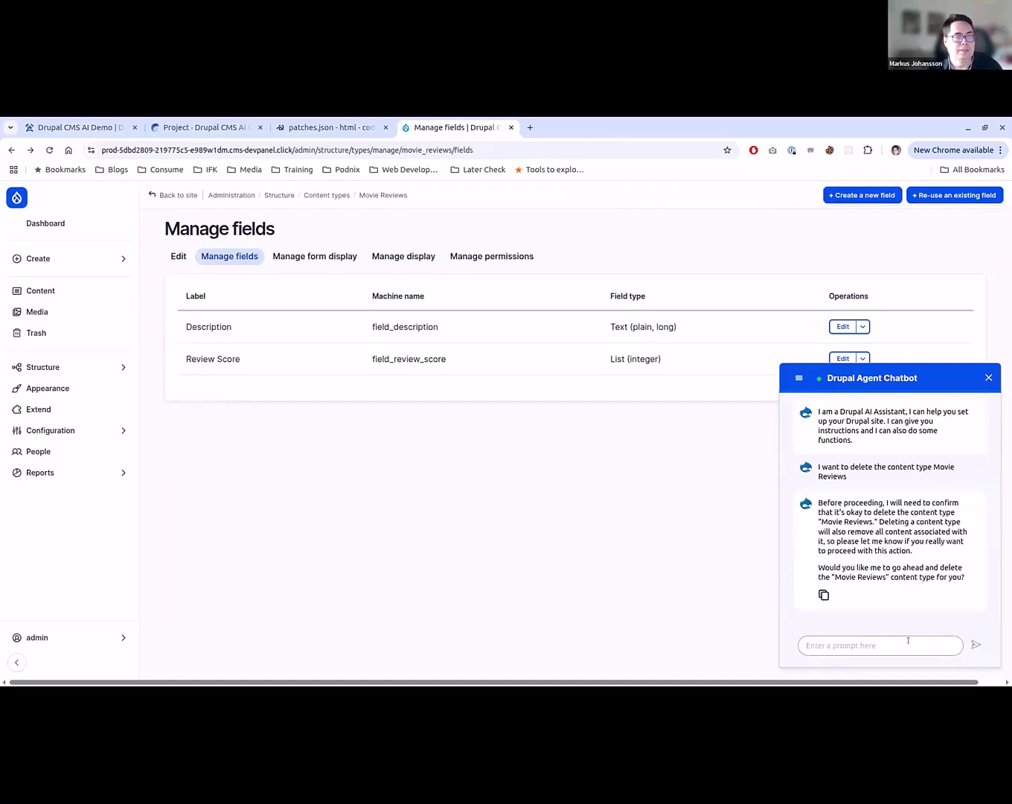
- Confirm the content type deletion to the chatbot with "yes, please" and read through its reply
{"action": "type", "text": "yes, please"}
{"action": "key", "text": "Return"}
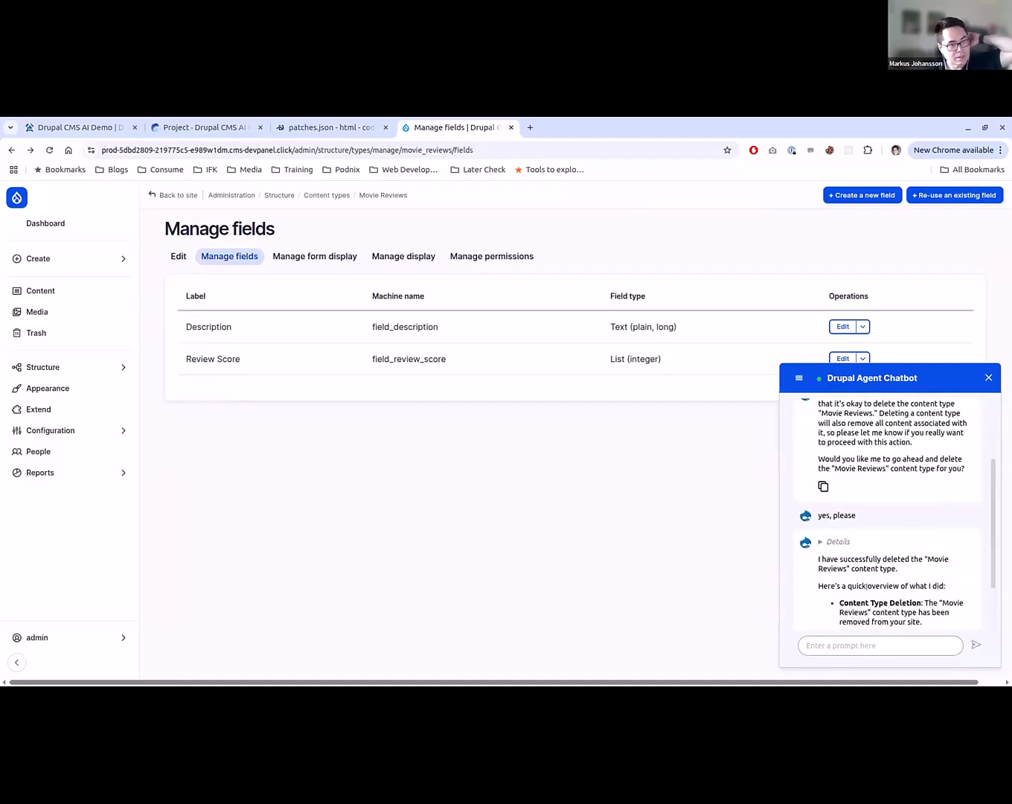
{"action": "left_click_drag", "start_coordinate": [856, 550], "coordinate": [877, 612]}
{"action": "scroll", "coordinate": [878, 612], "scroll_direction": "down", "scroll_amount": 1}
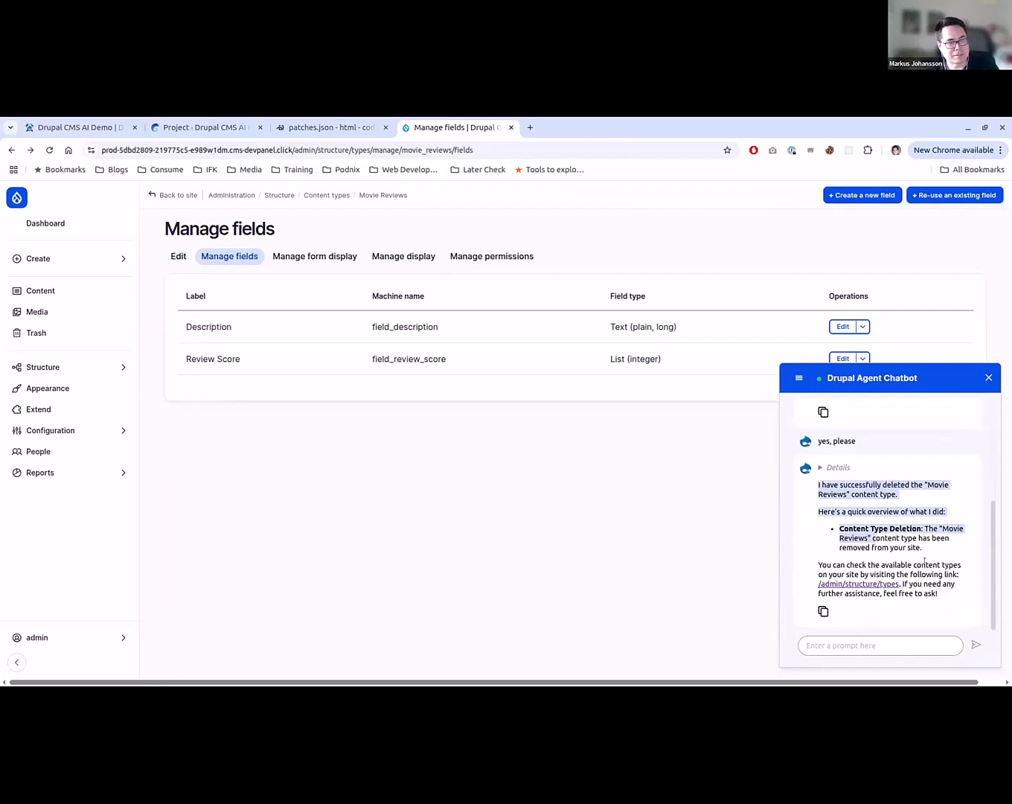
{"action": "scroll", "coordinate": [924, 559], "scroll_direction": "up", "scroll_amount": 1}
- Clear the chatbot's history and ask "How do I delete a content type in Drupal?"
{"action": "left_click", "coordinate": [797, 379]}
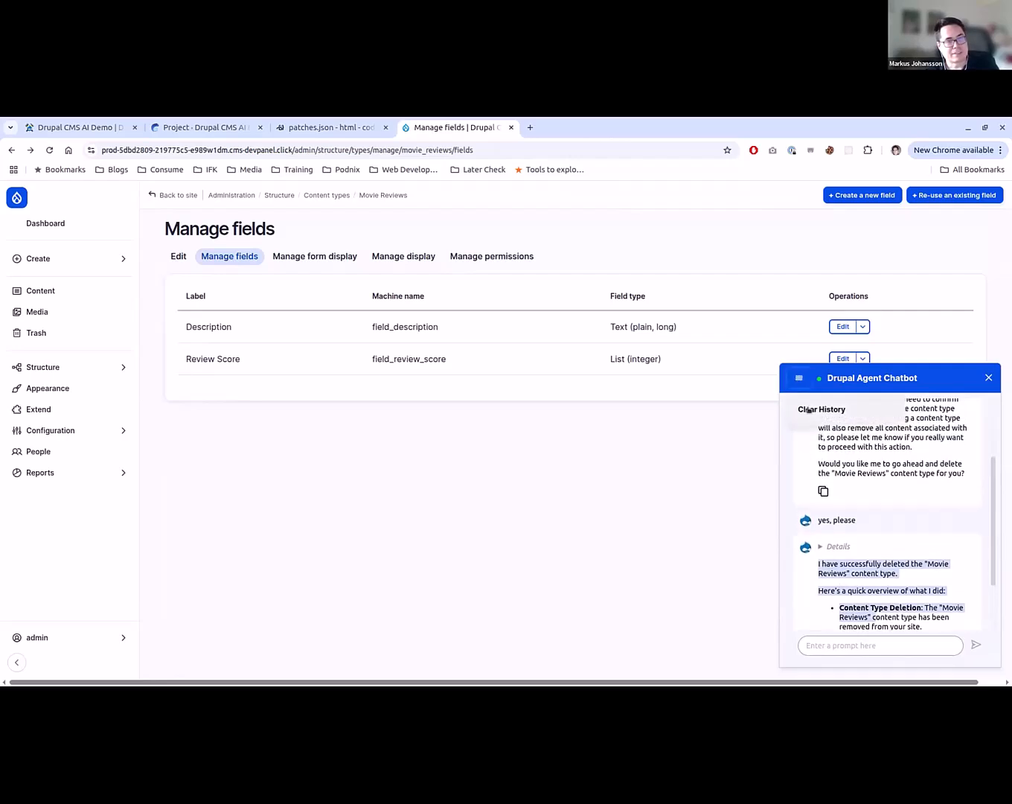
{"action": "left_click", "coordinate": [808, 408]}
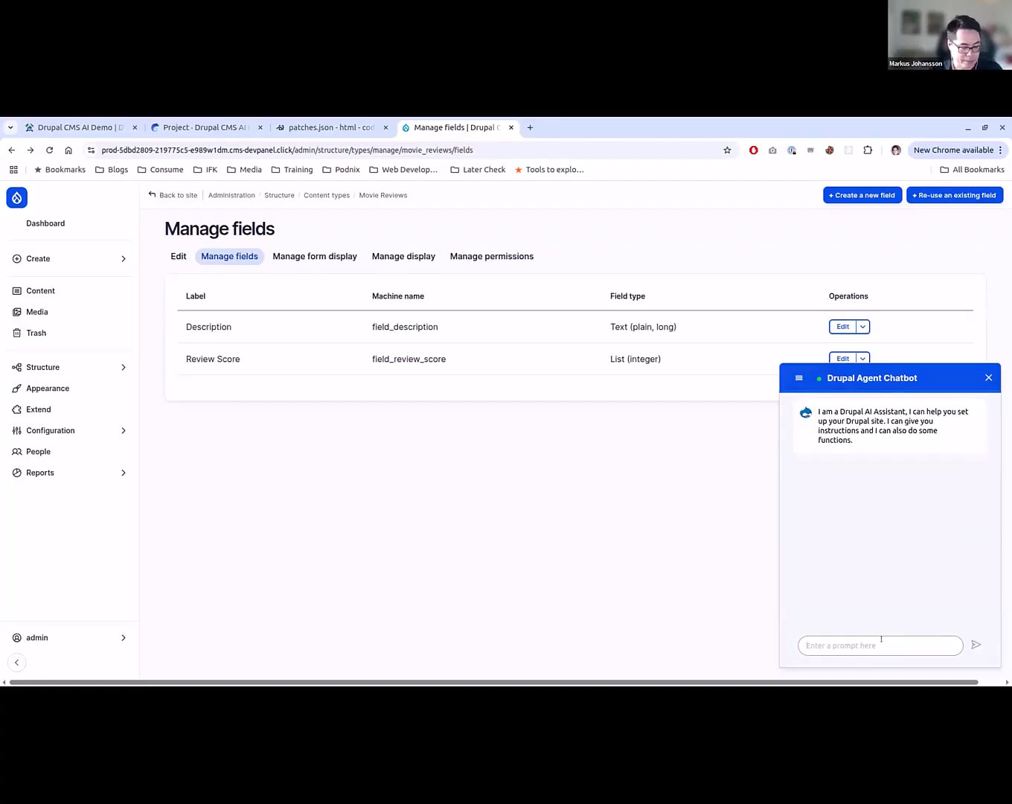
{"action": "type", "text": "H"}
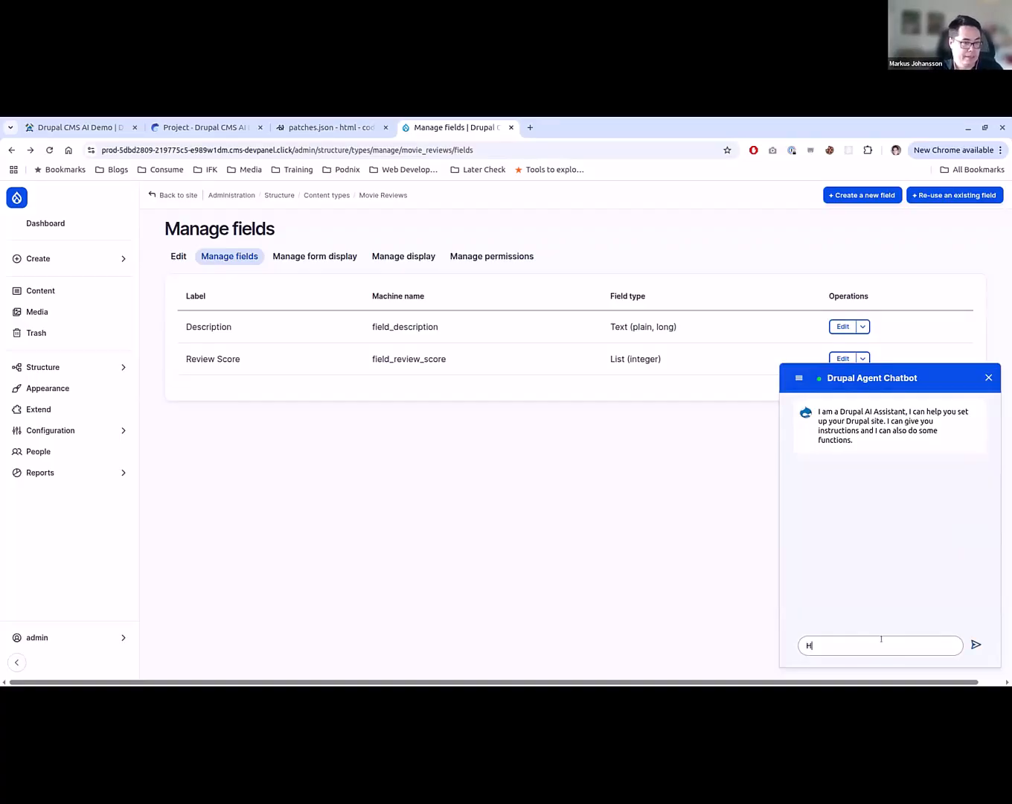
{"action": "type", "text": "ow do I delete "}
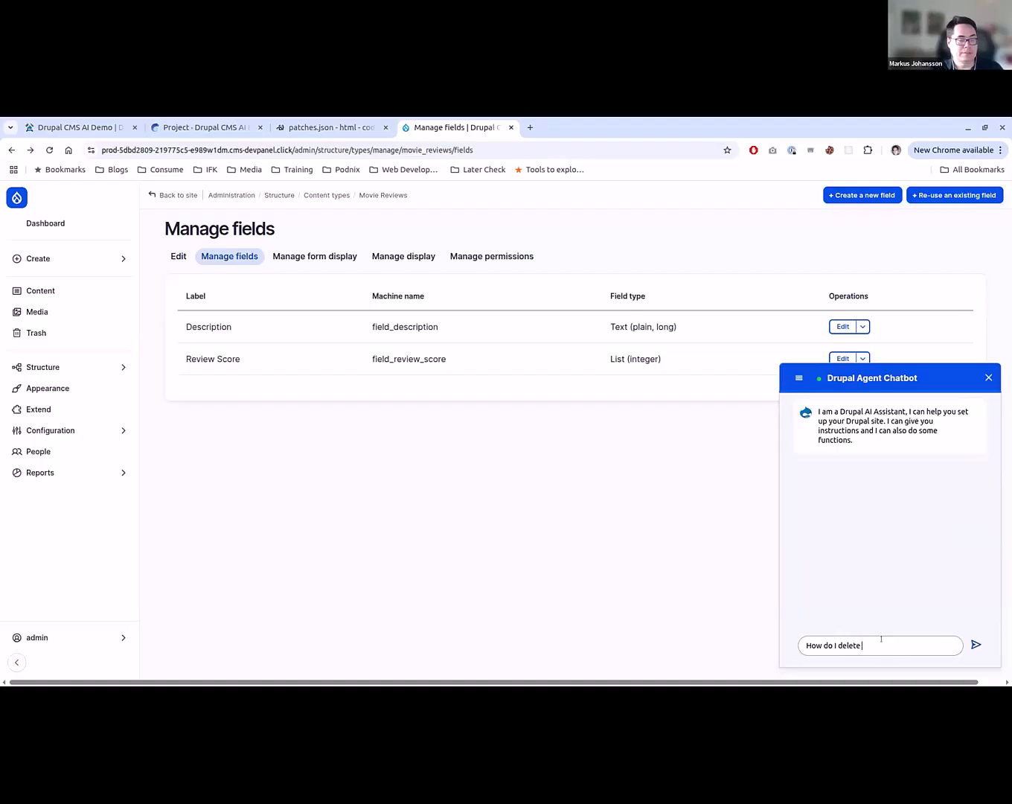
{"action": "type", "text": "a content type in Drupal?"}
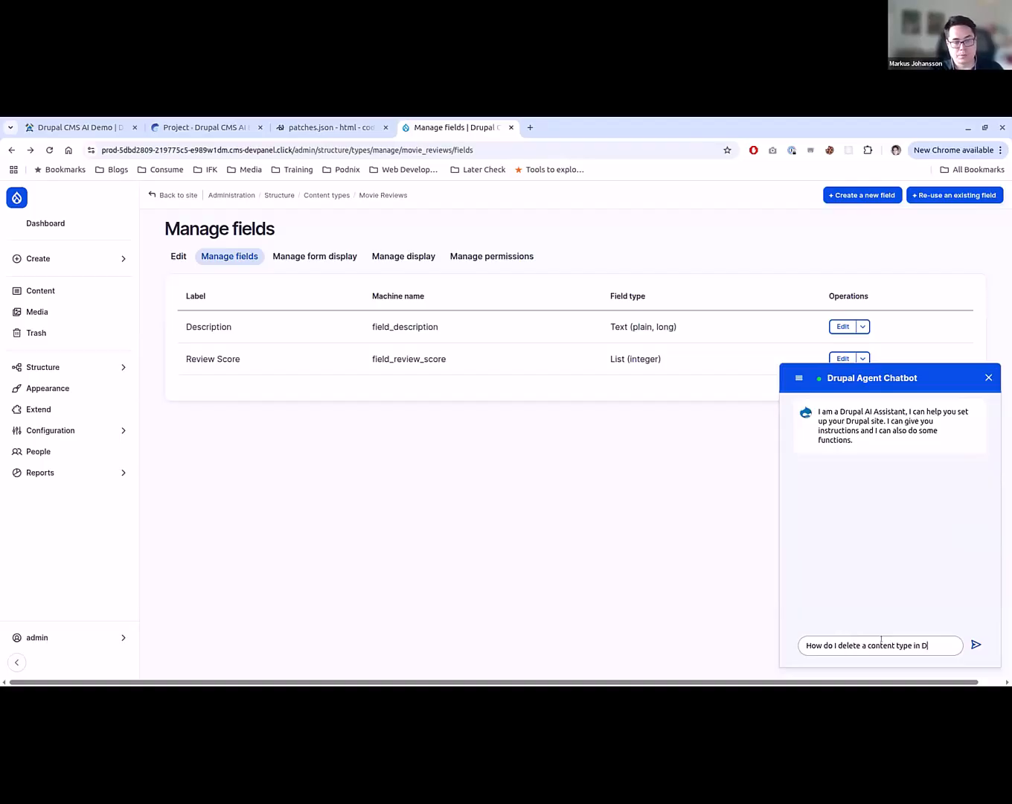
{"action": "key", "text": "Return"}
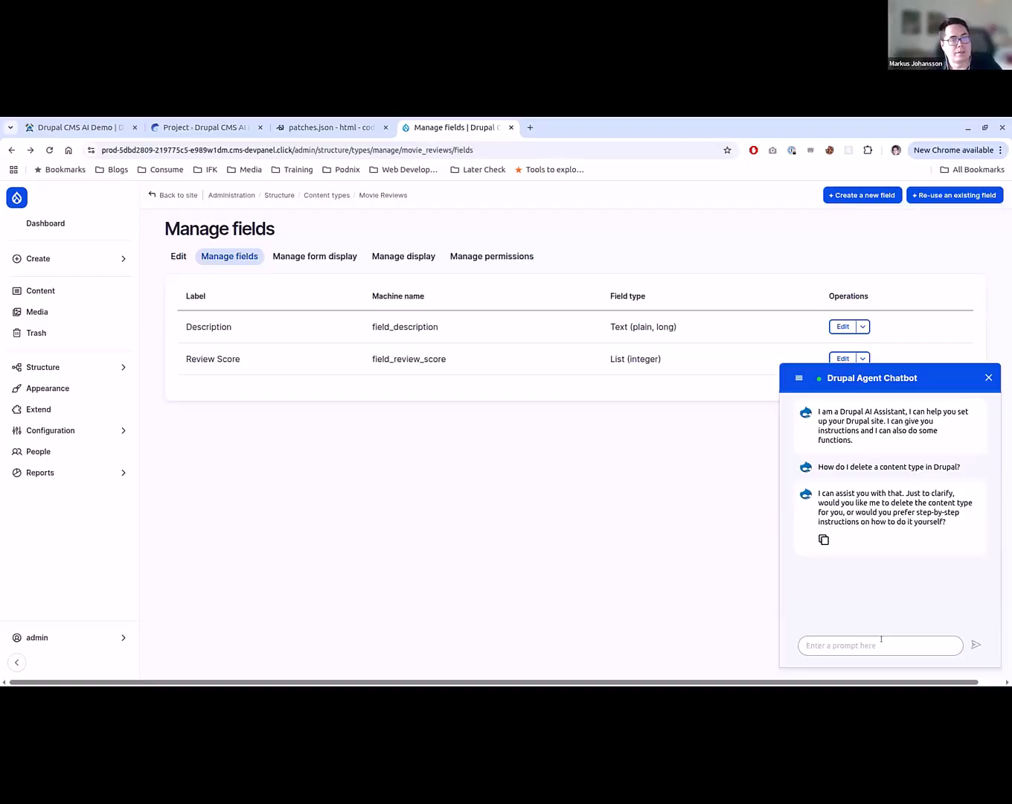
- Answer the chatbot with "I want step-by-step" and read through the instructions for deleting a content type
{"action": "type", "text": "I w"}
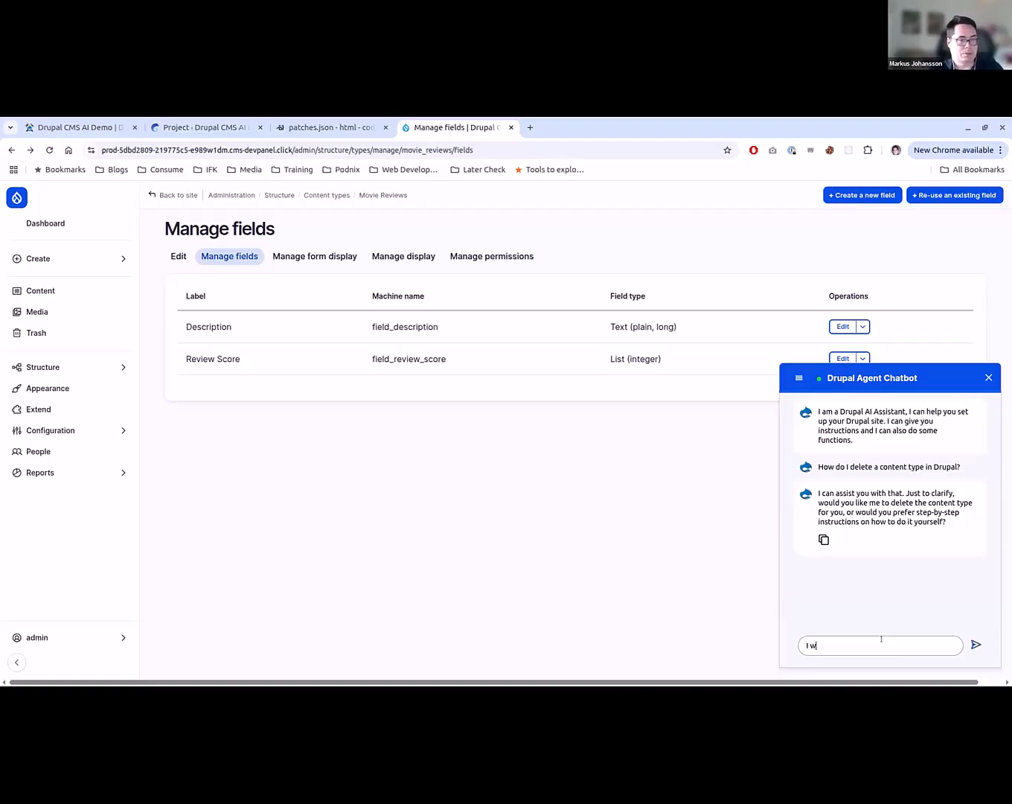
{"action": "type", "text": "ant step-by-step"}
{"action": "key", "text": "Return"}
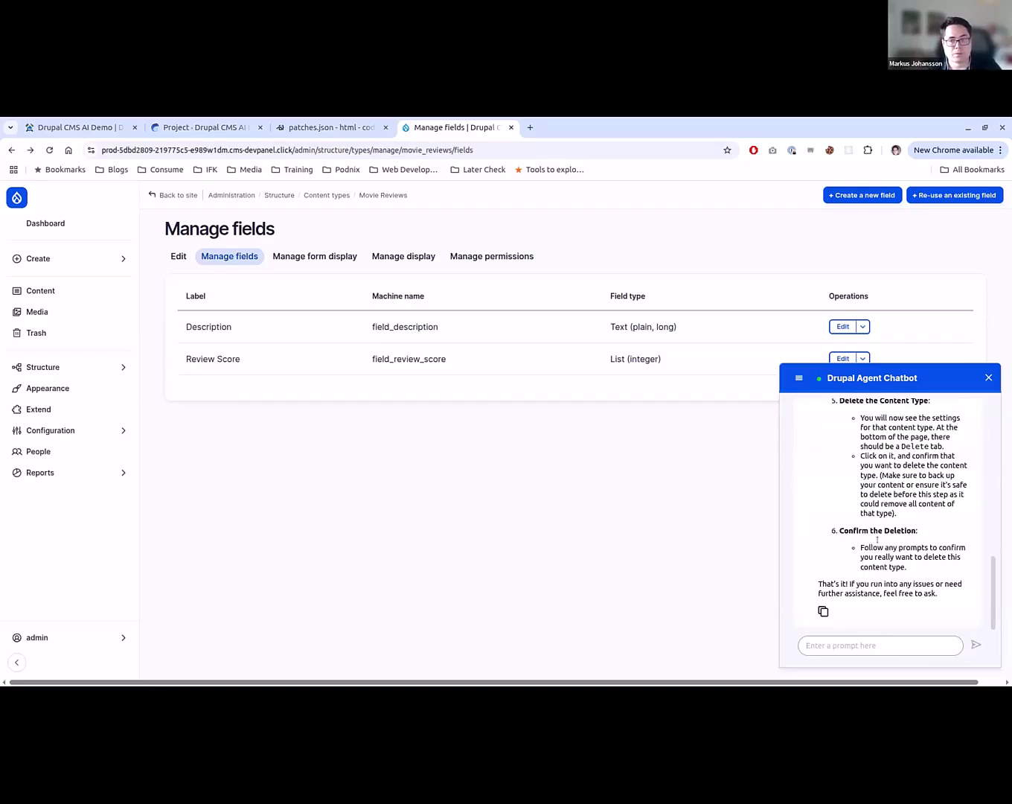
{"action": "scroll", "coordinate": [877, 540], "scroll_direction": "up", "scroll_amount": 10}
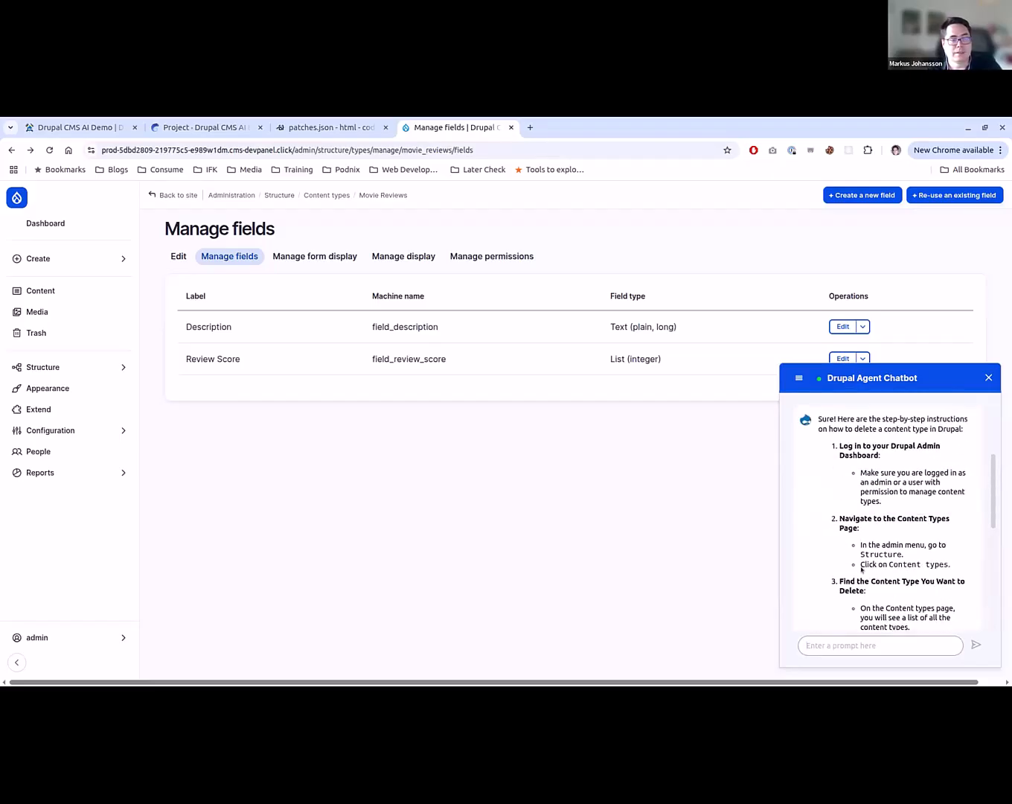
{"action": "scroll", "coordinate": [860, 570], "scroll_direction": "down", "scroll_amount": 2}
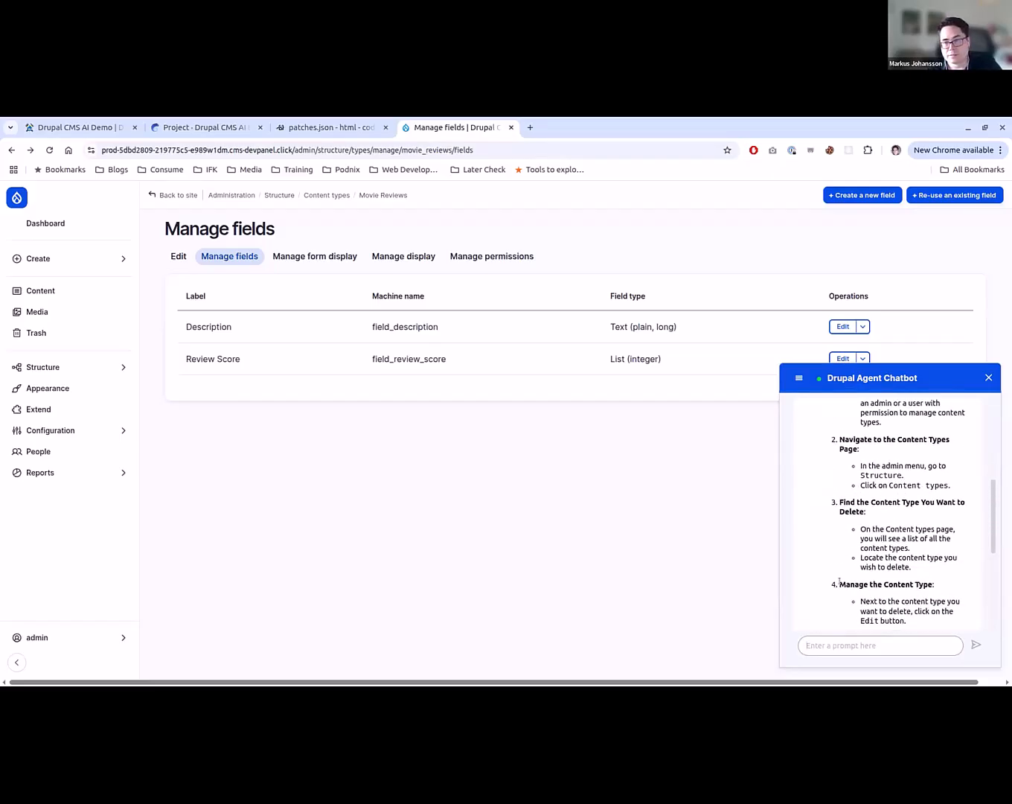
{"action": "scroll", "coordinate": [840, 581], "scroll_direction": "down", "scroll_amount": 1}
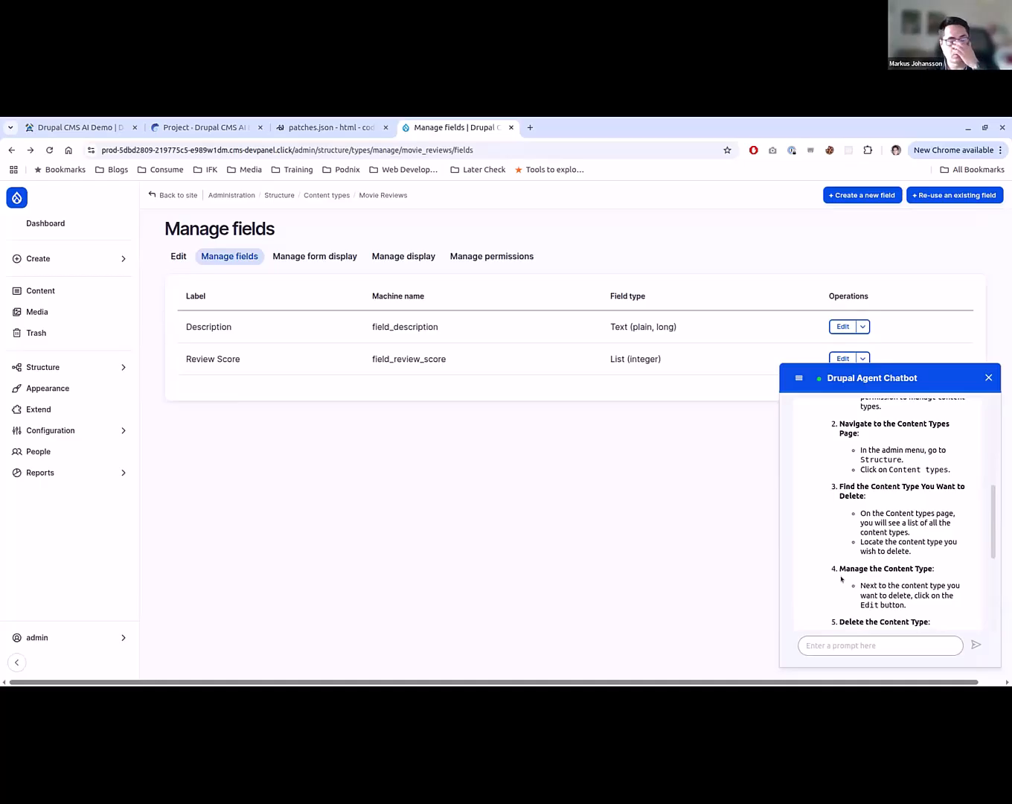
{"action": "scroll", "coordinate": [842, 578], "scroll_direction": "down", "scroll_amount": 5}
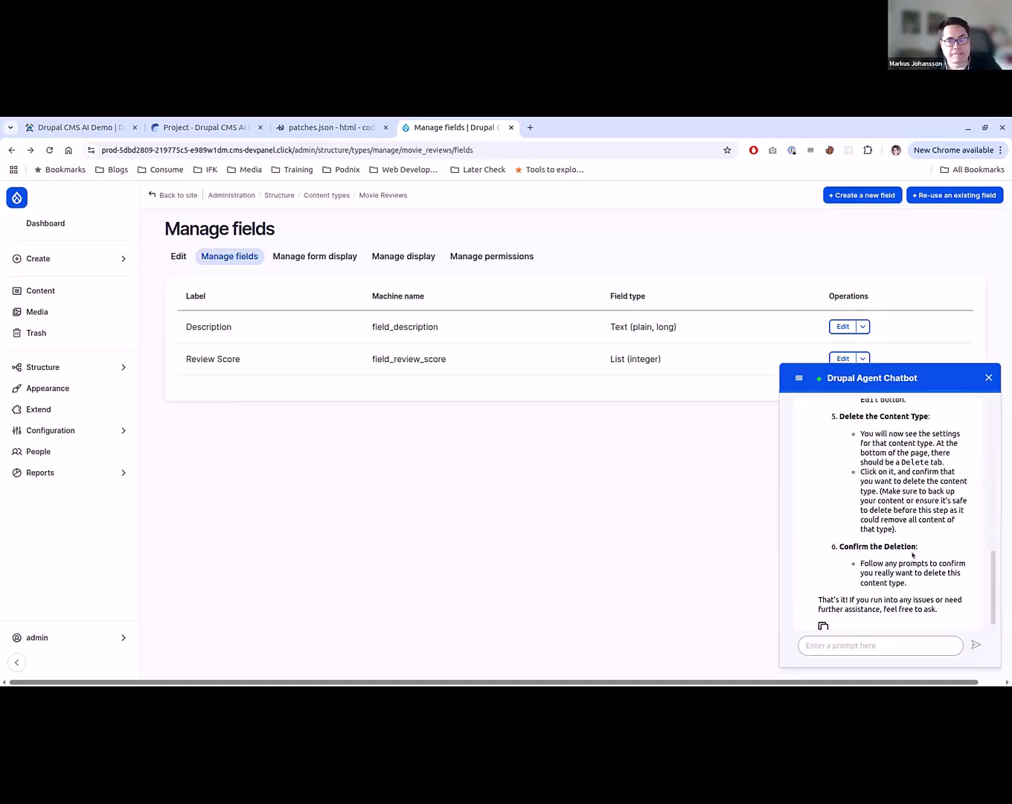
{"action": "scroll", "coordinate": [913, 554], "scroll_direction": "down", "scroll_amount": 1}
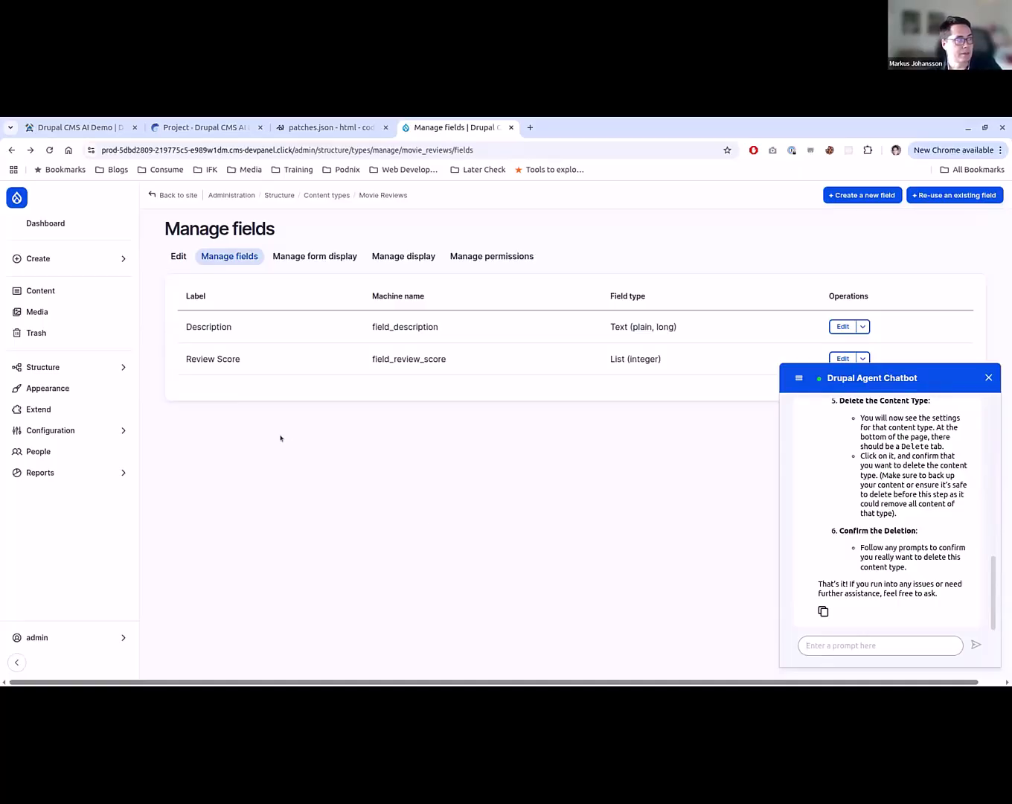
- Filter the module list on the Extend page by "agent" and install the AI Agents Explorer module
{"action": "left_click", "coordinate": [111, 409]}
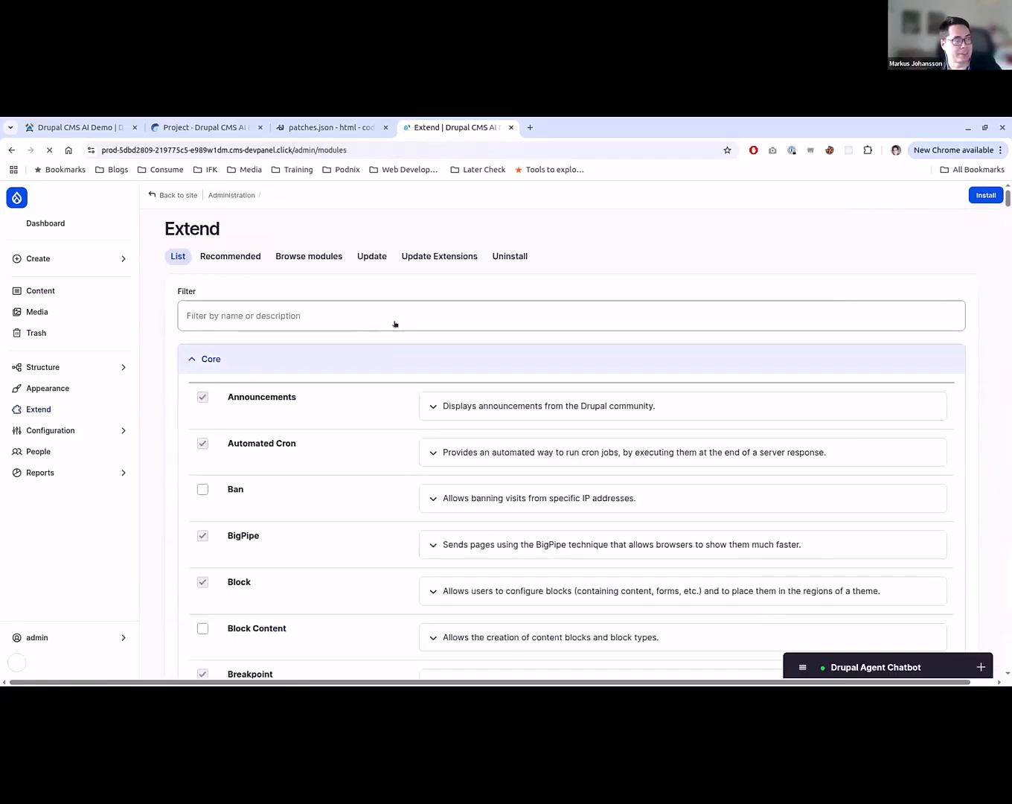
{"action": "type", "text": "agent"}
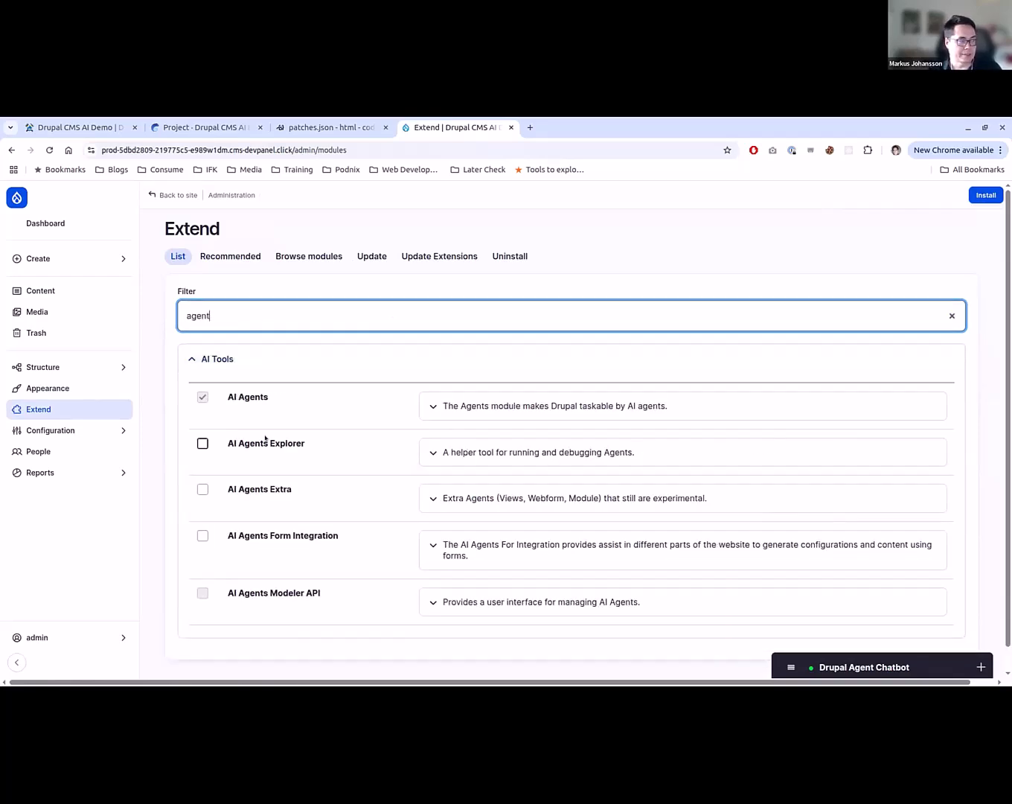
{"action": "left_click", "coordinate": [265, 441]}
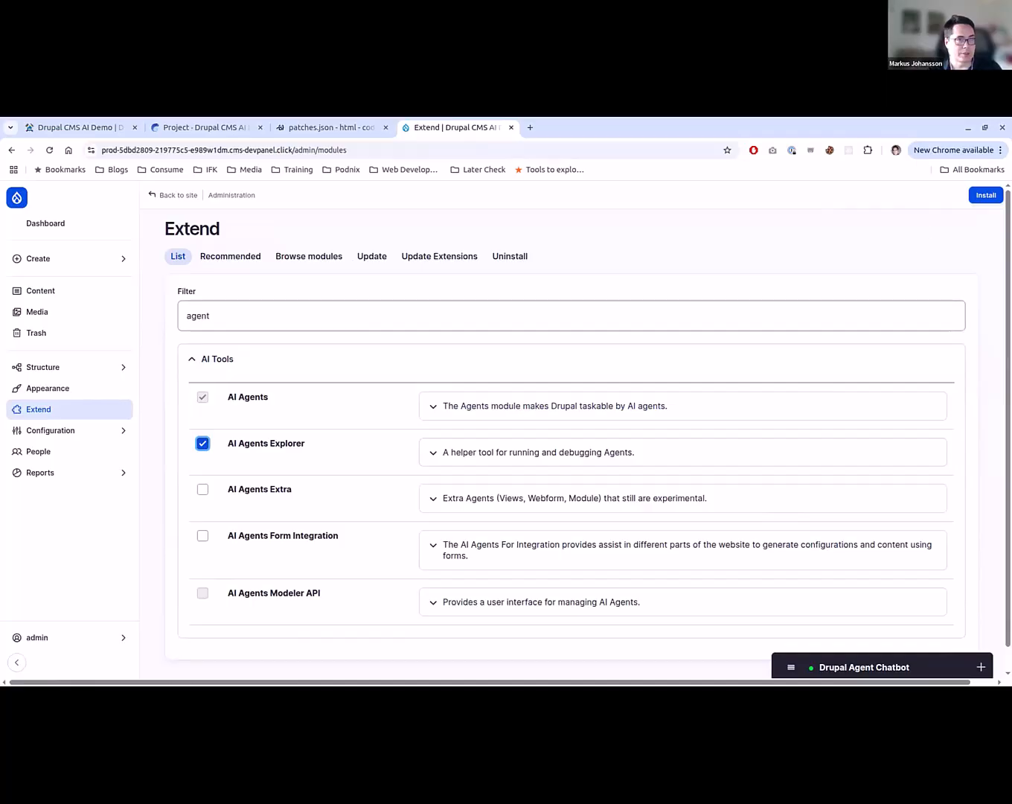
{"action": "left_click", "coordinate": [981, 192]}
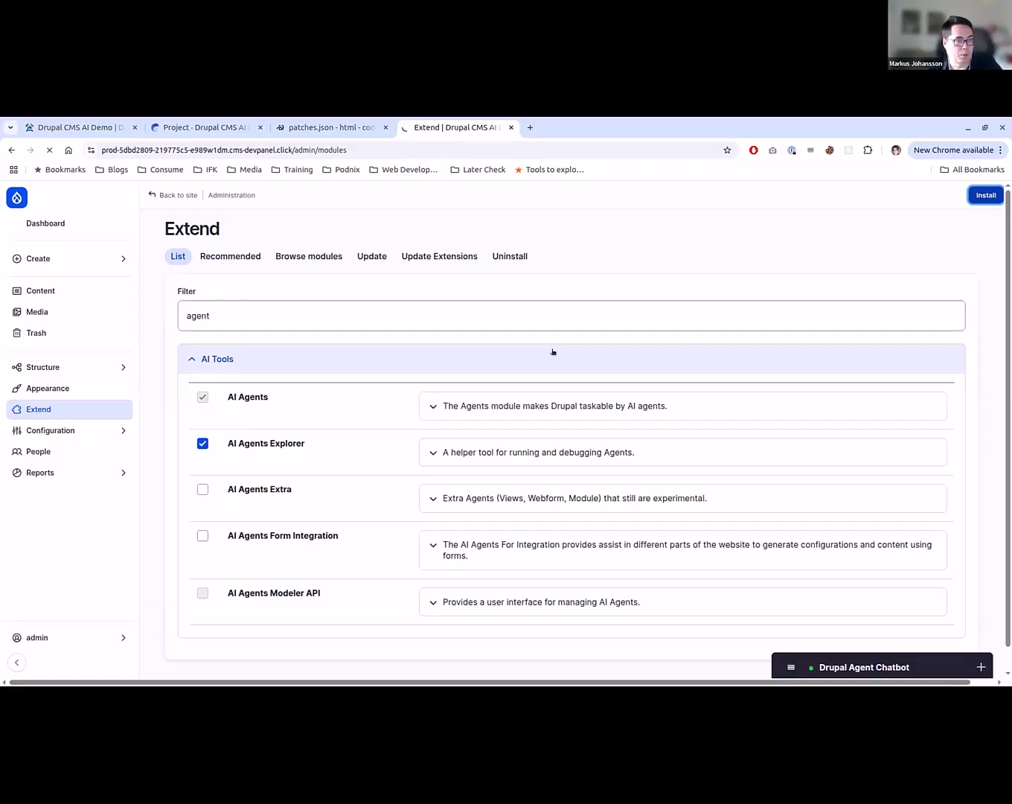
- Open the AI Agent Settings and look through the list of available agents
{"action": "left_click", "coordinate": [119, 430]}
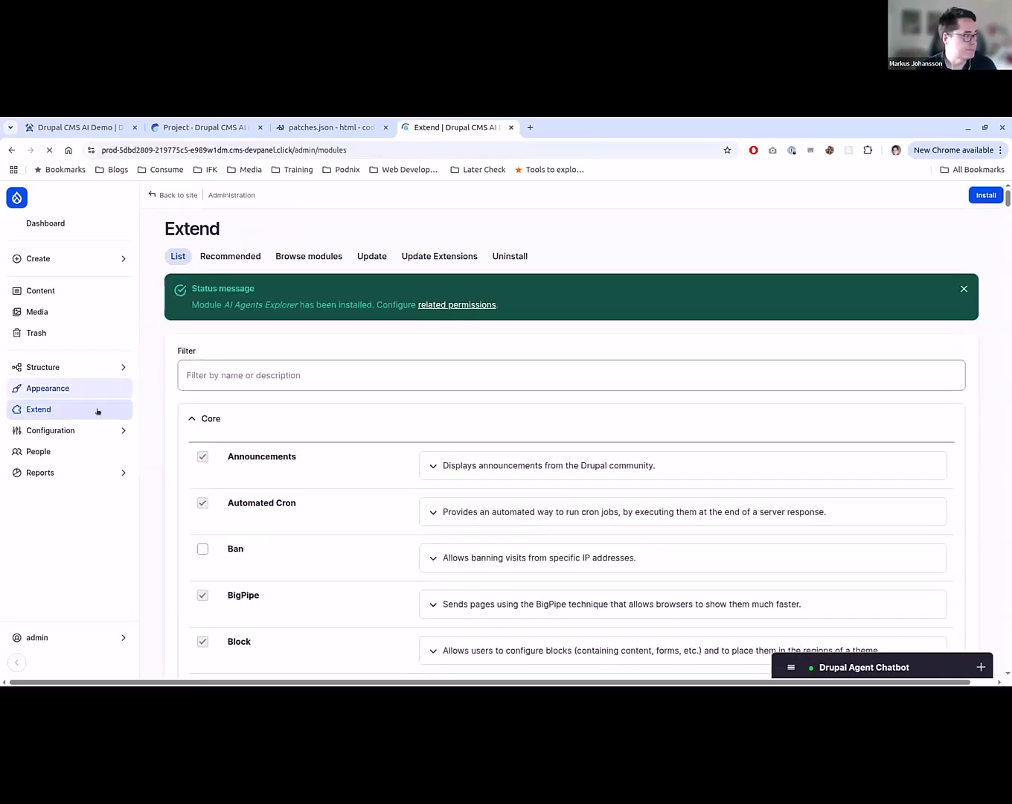
{"action": "mouse_move", "coordinate": [134, 420]}
{"action": "left_click", "coordinate": [200, 422]}
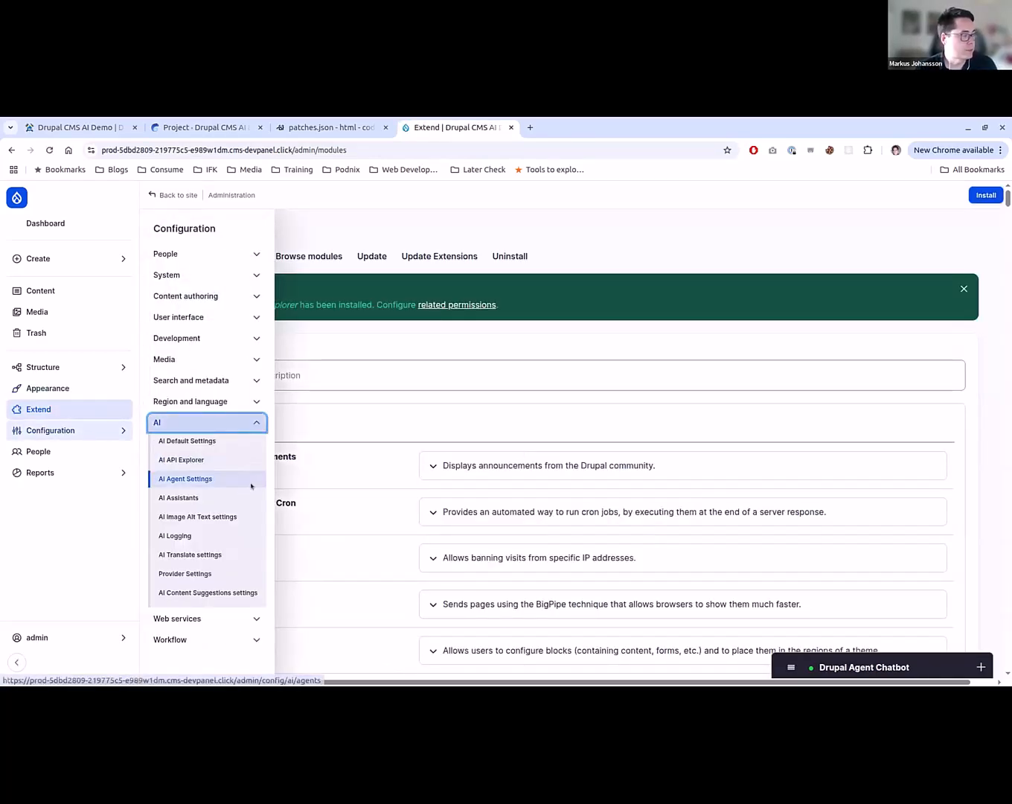
{"action": "left_click", "coordinate": [196, 478]}
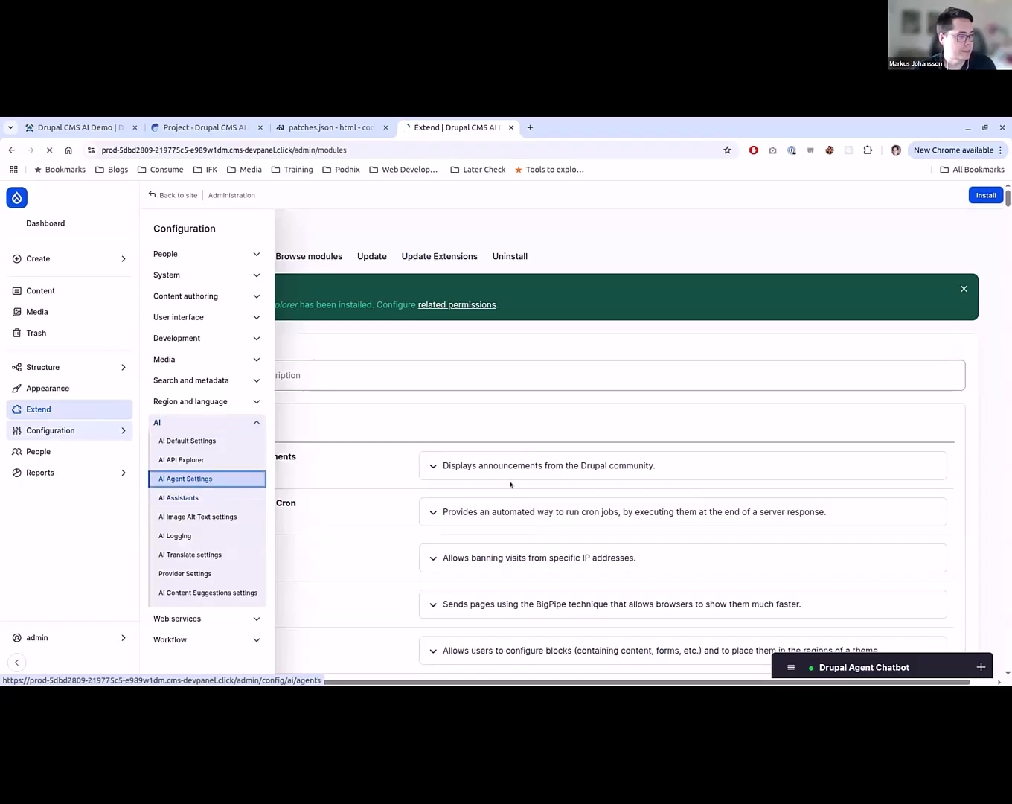
{"action": "scroll", "coordinate": [219, 453], "scroll_direction": "down", "scroll_amount": 2}
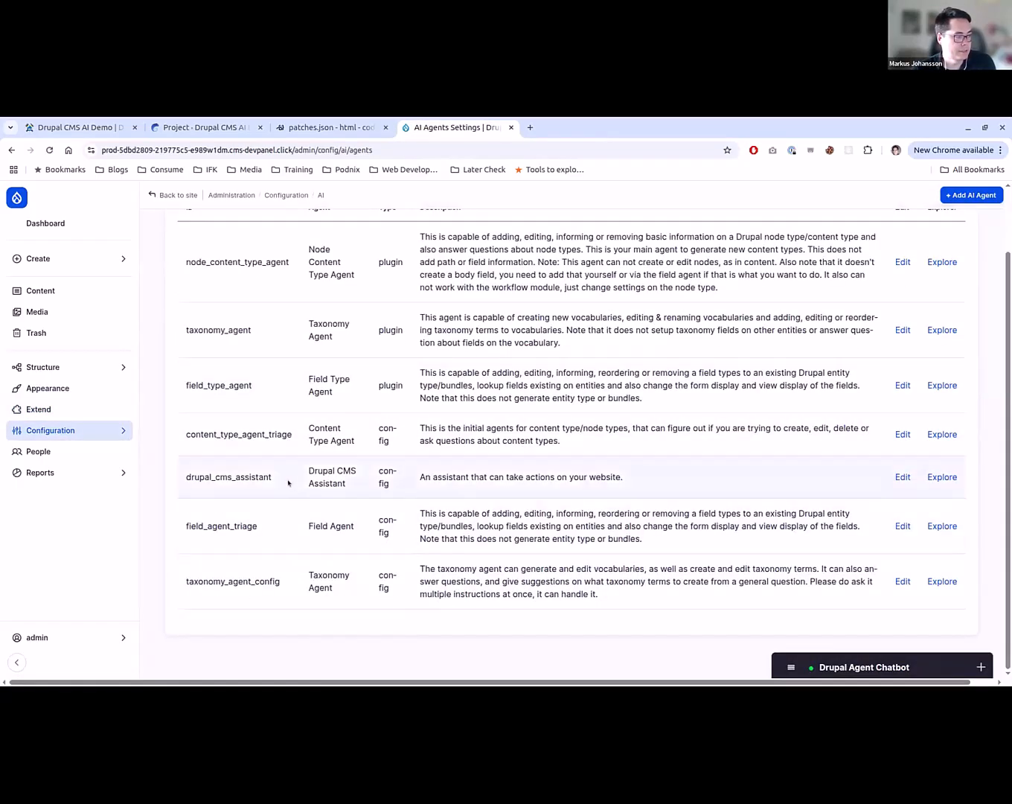
- Clear the Drupal Agent Chatbot's message history and collapse the chat window
{"action": "left_click_drag", "start_coordinate": [274, 479], "coordinate": [189, 477]}
{"action": "left_click", "coordinate": [864, 667]}
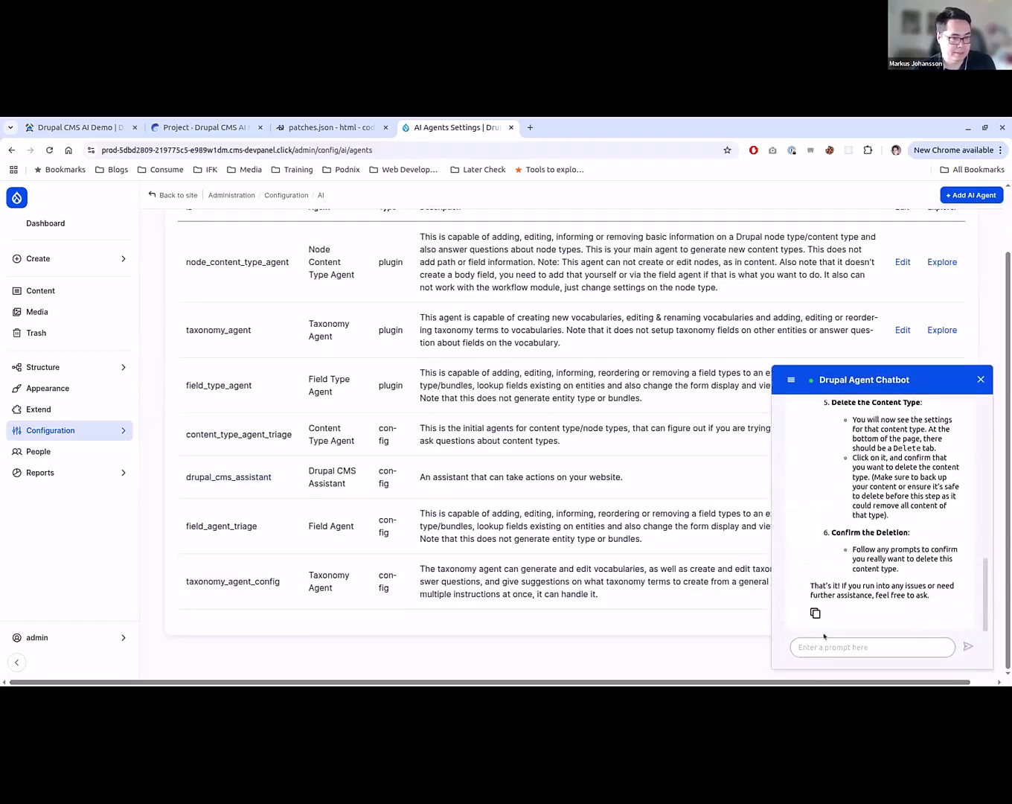
{"action": "left_click", "coordinate": [791, 378]}
{"action": "left_click", "coordinate": [808, 408]}
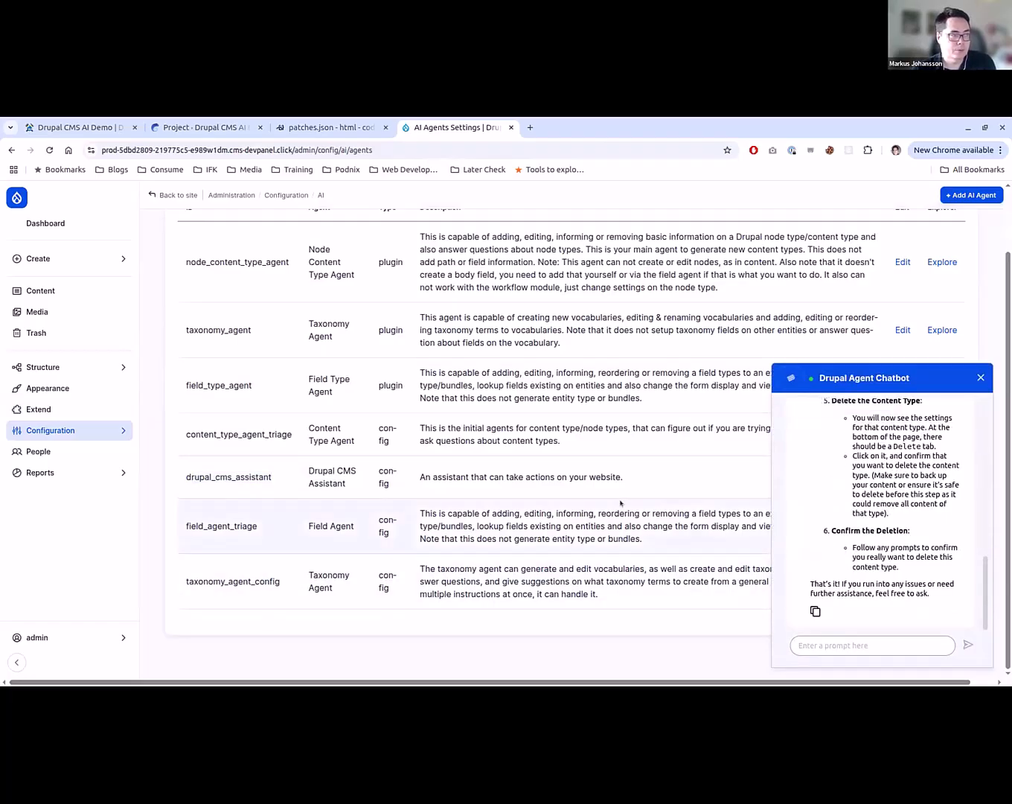
{"action": "left_click", "coordinate": [892, 380]}
- Open the Drupal CMS Assistant agent's configuration and review its instructions and enabled sub-agent tools
{"action": "left_click", "coordinate": [900, 476]}
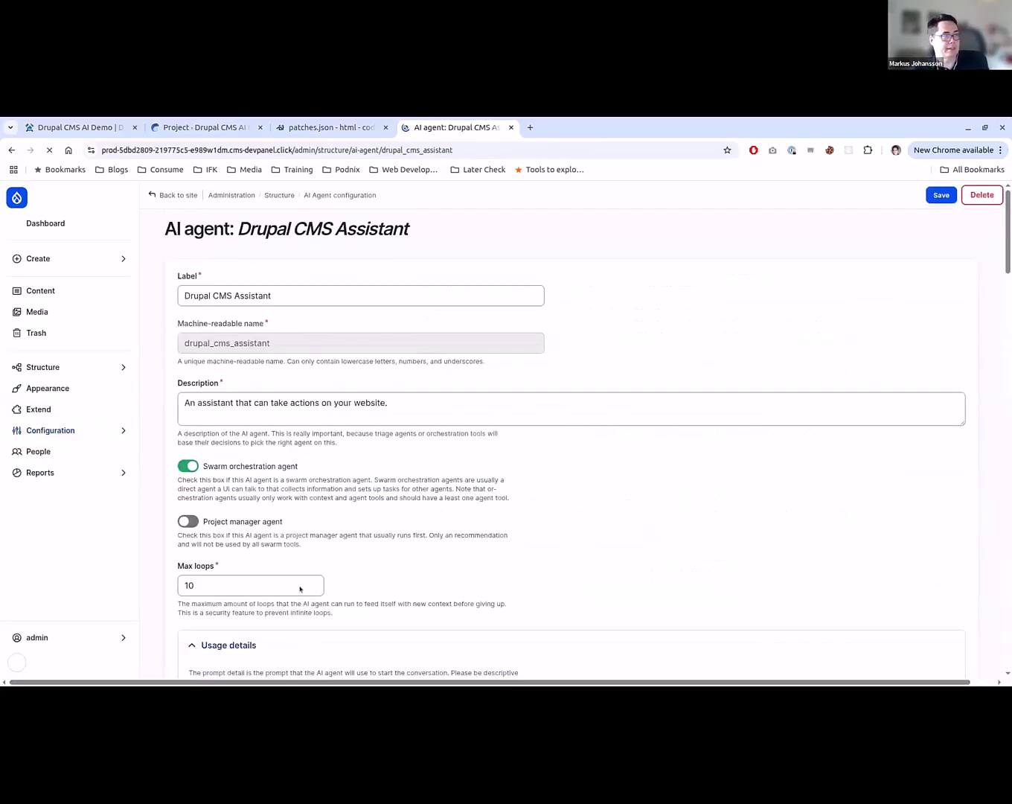
{"action": "scroll", "coordinate": [319, 468], "scroll_direction": "down", "scroll_amount": 5}
{"action": "scroll", "coordinate": [433, 462], "scroll_direction": "down", "scroll_amount": 20}
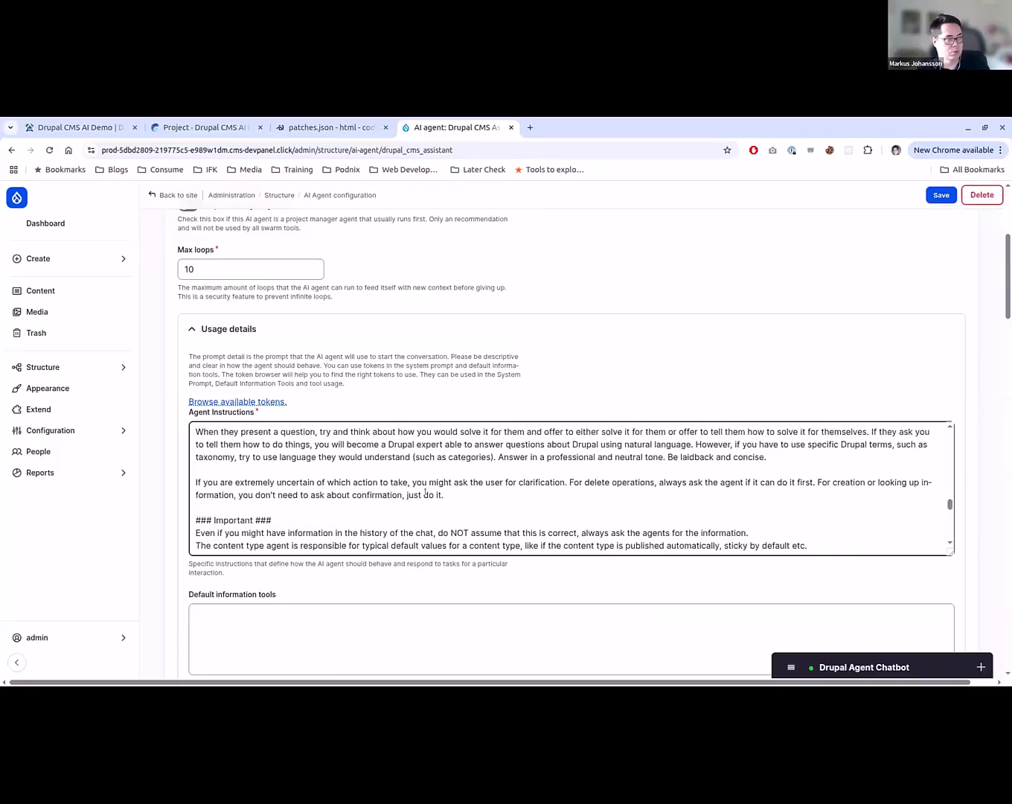
{"action": "scroll", "coordinate": [425, 492], "scroll_direction": "down", "scroll_amount": 15}
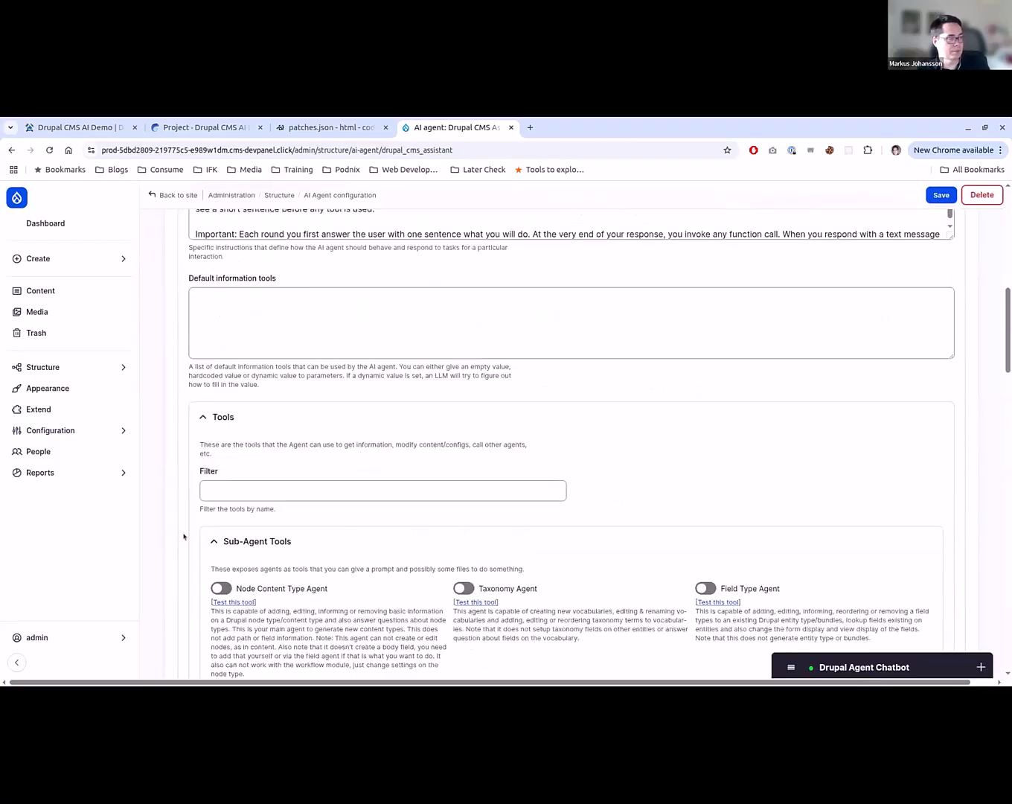
{"action": "scroll", "coordinate": [184, 536], "scroll_direction": "down", "scroll_amount": 4}
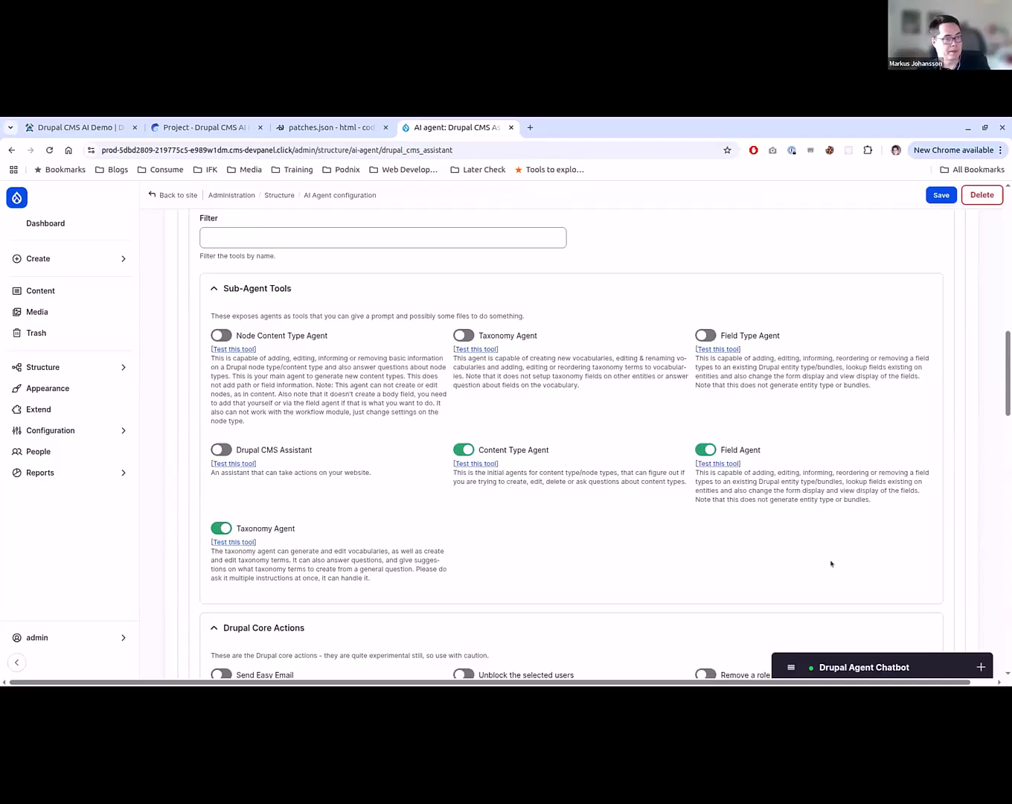
- Ask the chatbot "What content types exists on the system", check its answer and collapse the chat
{"action": "left_click", "coordinate": [867, 667]}
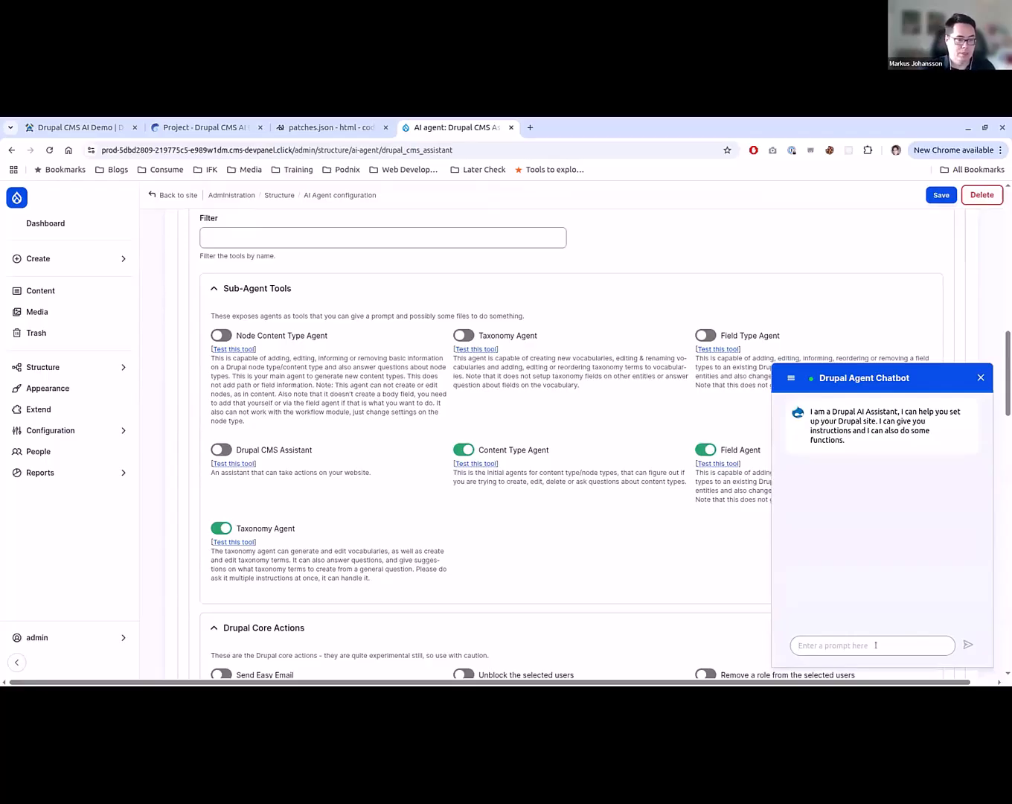
{"action": "type", "text": "What content types"}
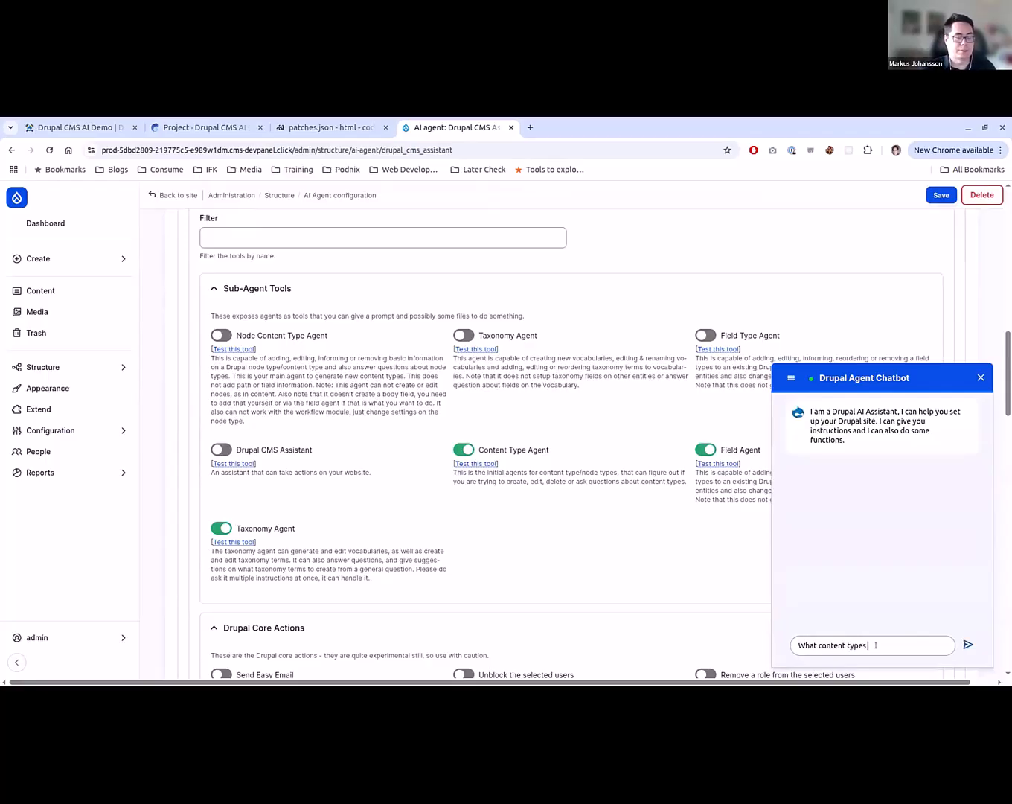
{"action": "type", "text": " exists on the "}
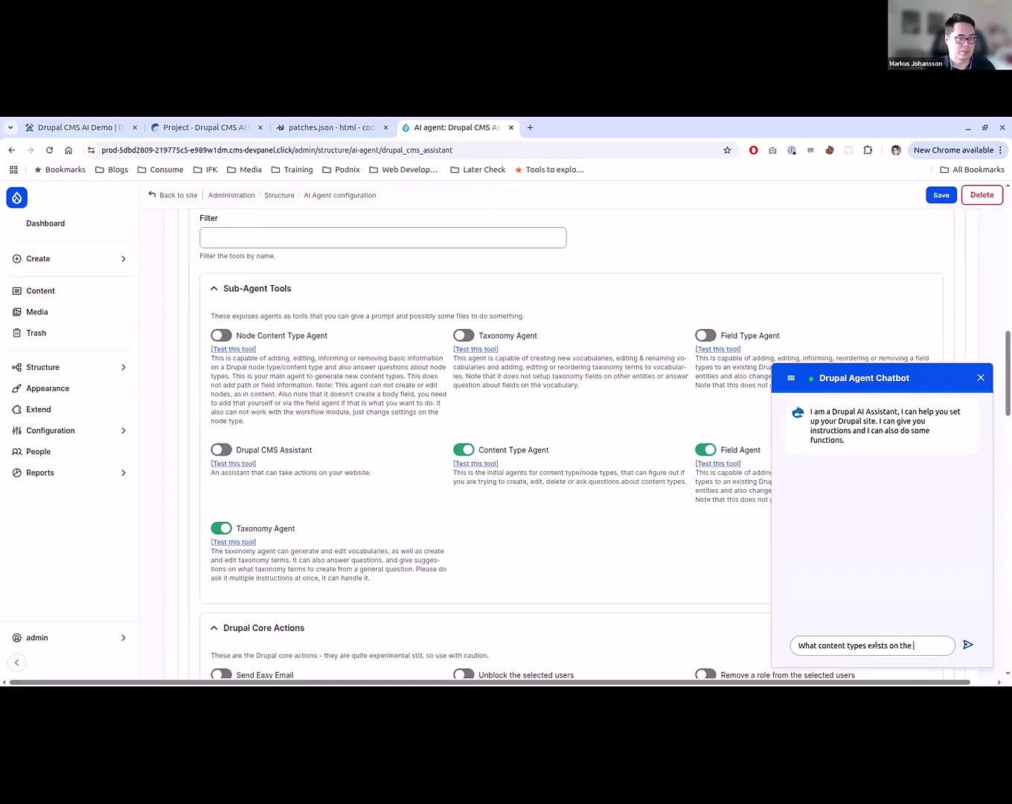
{"action": "type", "text": "system"}
{"action": "key", "text": "Return"}
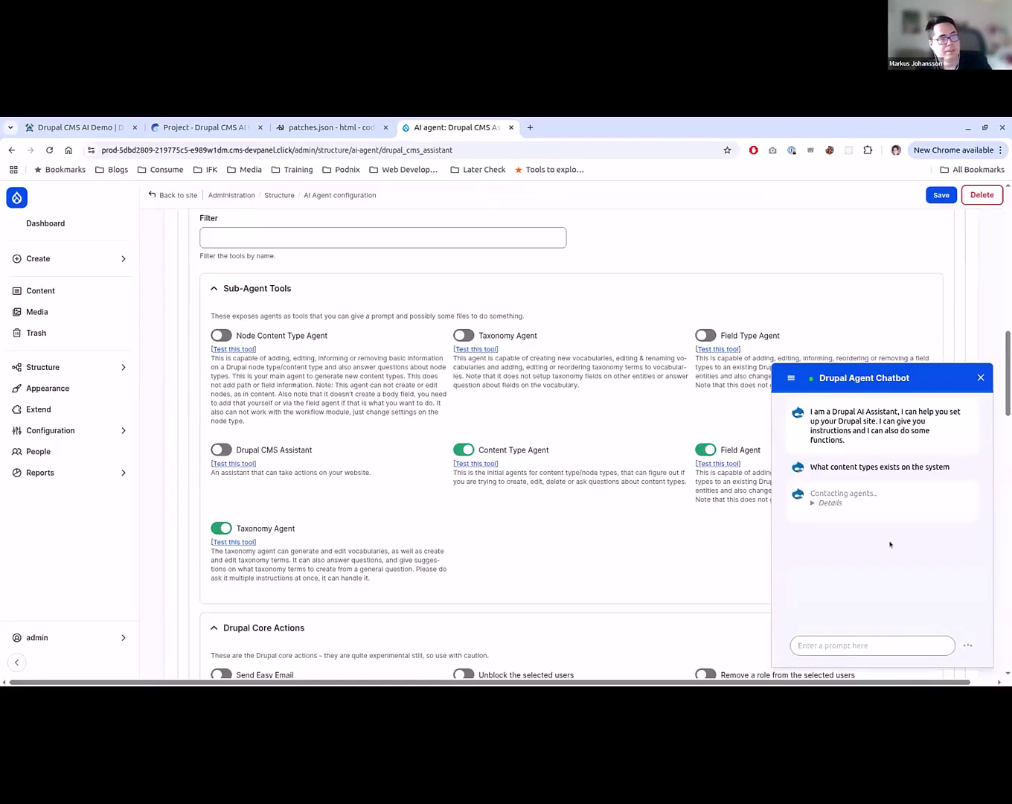
{"action": "left_click", "coordinate": [833, 502]}
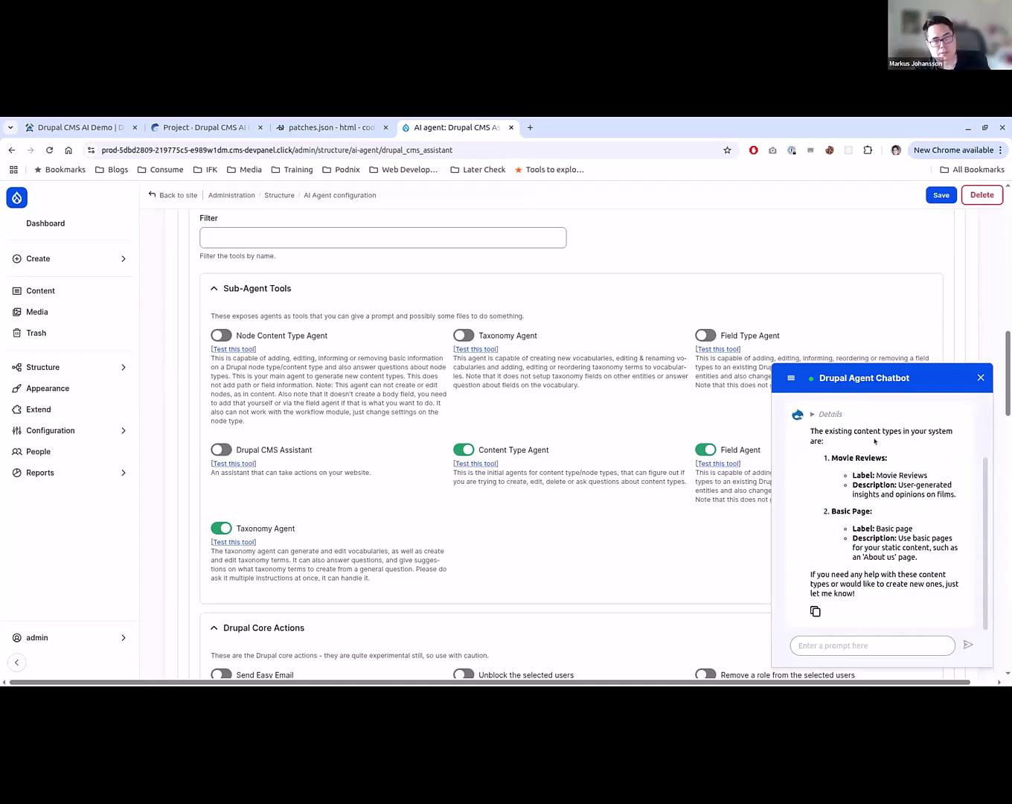
{"action": "left_click", "coordinate": [891, 384]}
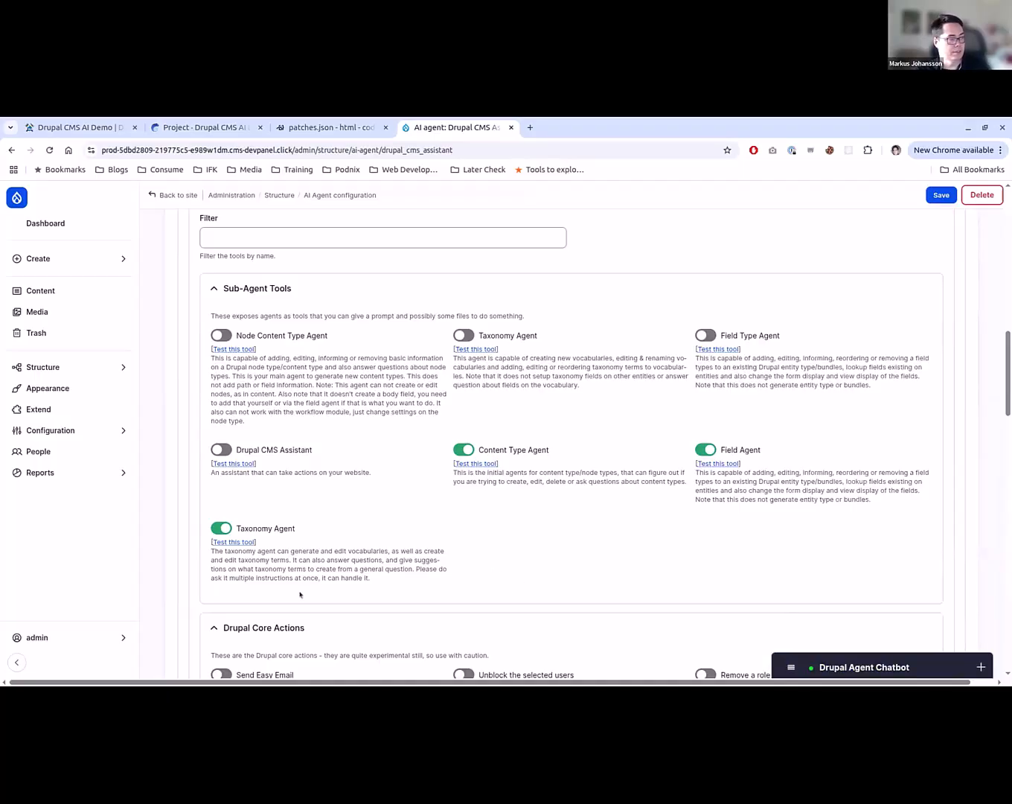
- Return to the AI agents list, open the Content Type Agent's configuration and read through its agent instructions
{"action": "scroll", "coordinate": [300, 593], "scroll_direction": "up", "scroll_amount": 1}
{"action": "key", "text": "alt+Left"}
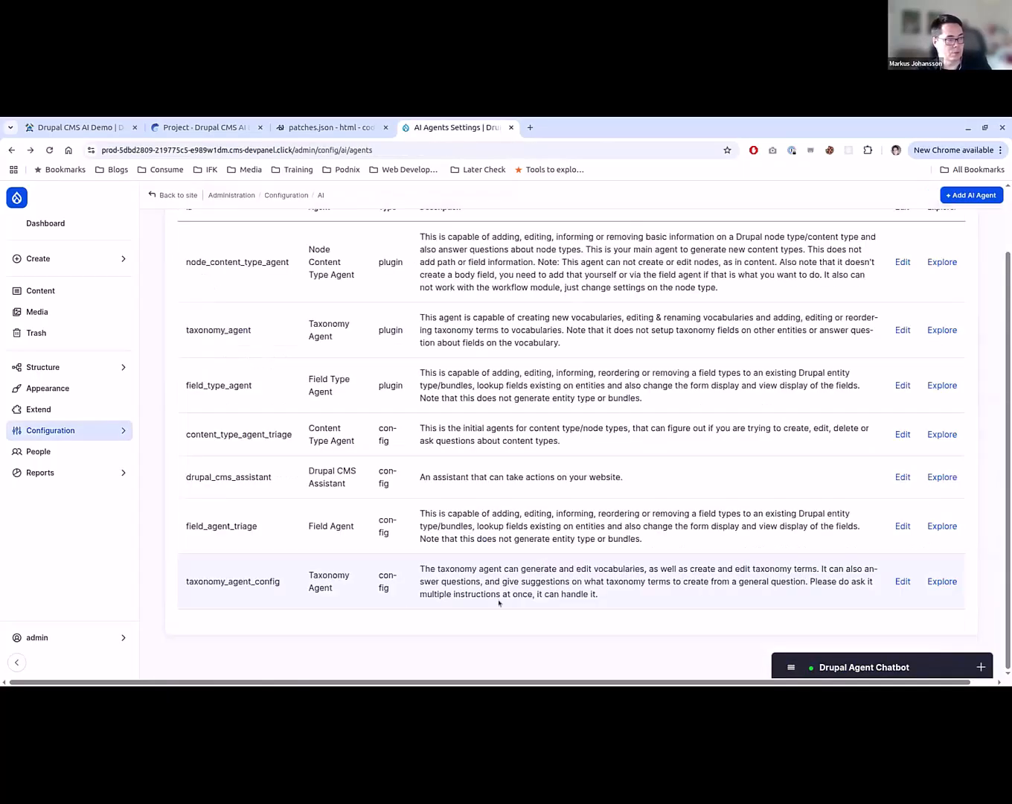
{"action": "scroll", "coordinate": [351, 605], "scroll_direction": "up", "scroll_amount": 2}
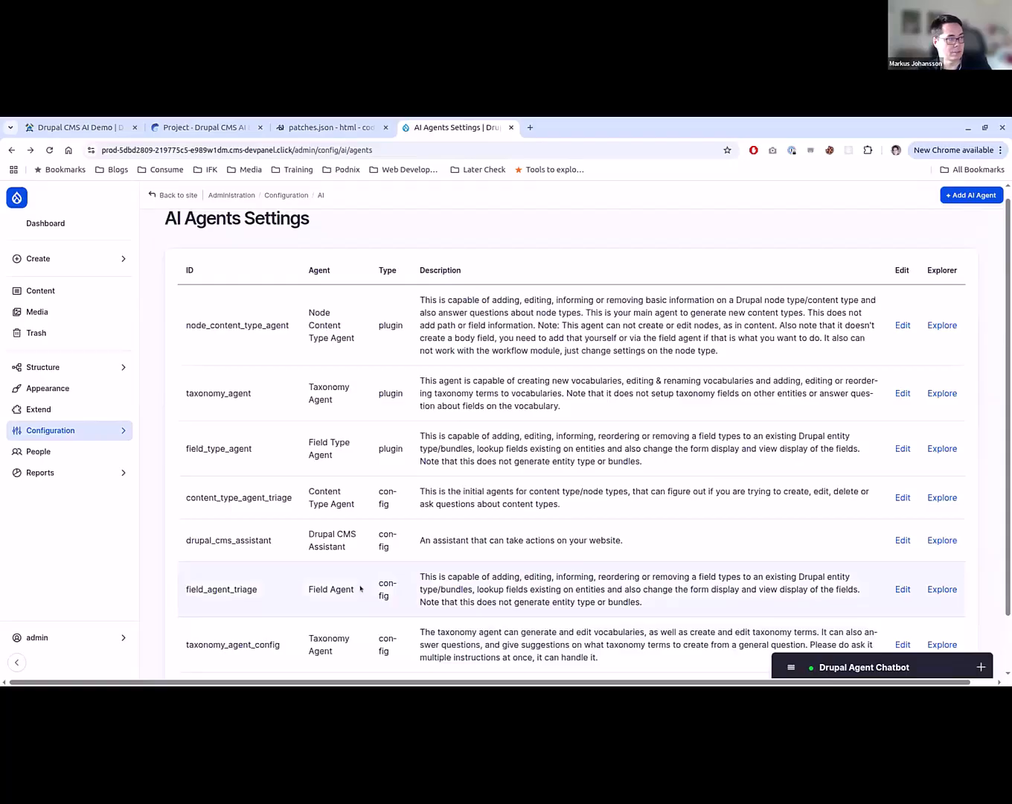
{"action": "left_click", "coordinate": [903, 498]}
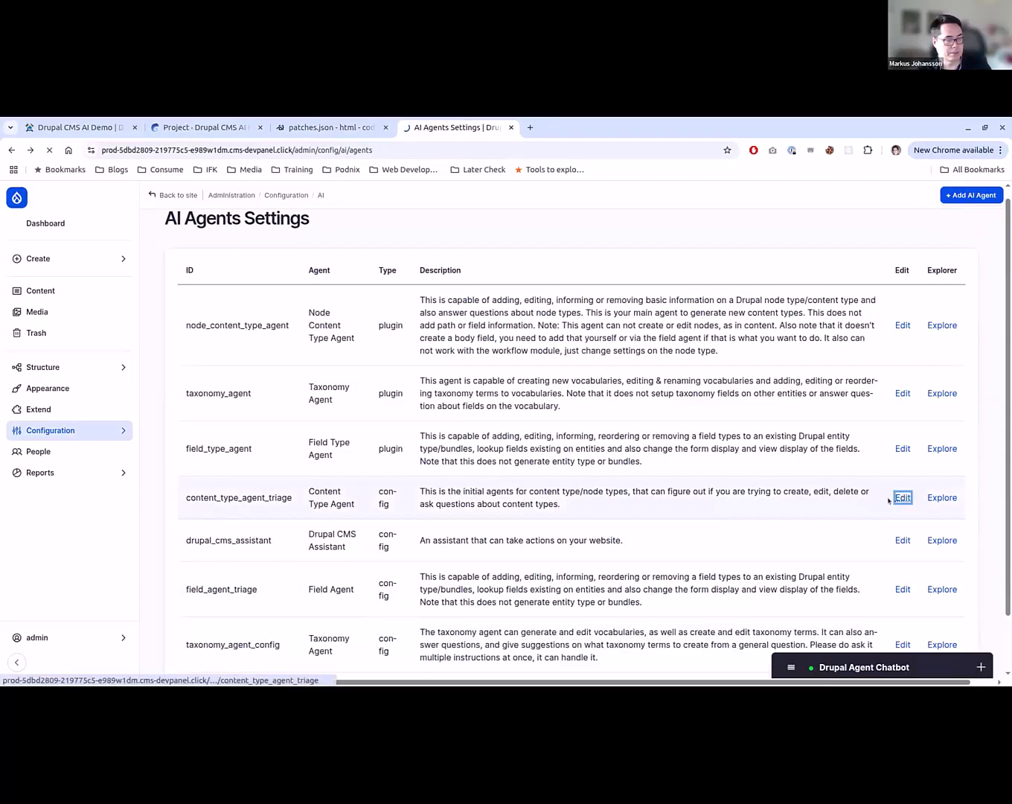
{"action": "scroll", "coordinate": [159, 367], "scroll_direction": "down", "scroll_amount": 6}
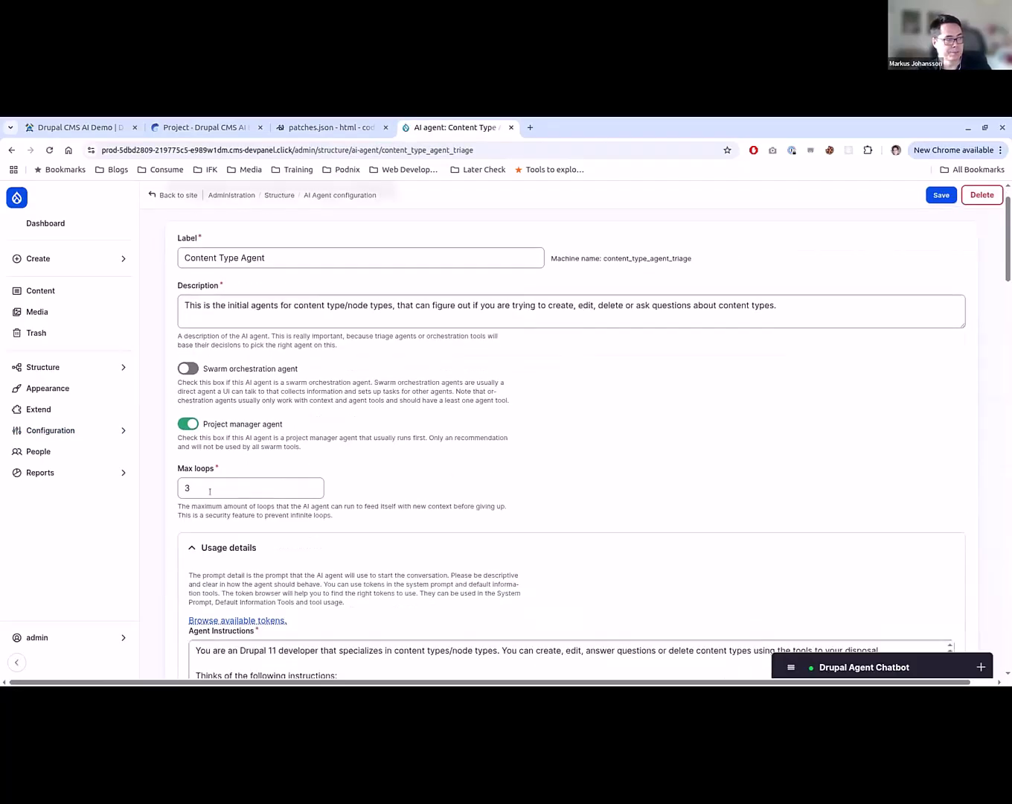
{"action": "scroll", "coordinate": [159, 367], "scroll_direction": "up", "scroll_amount": 2}
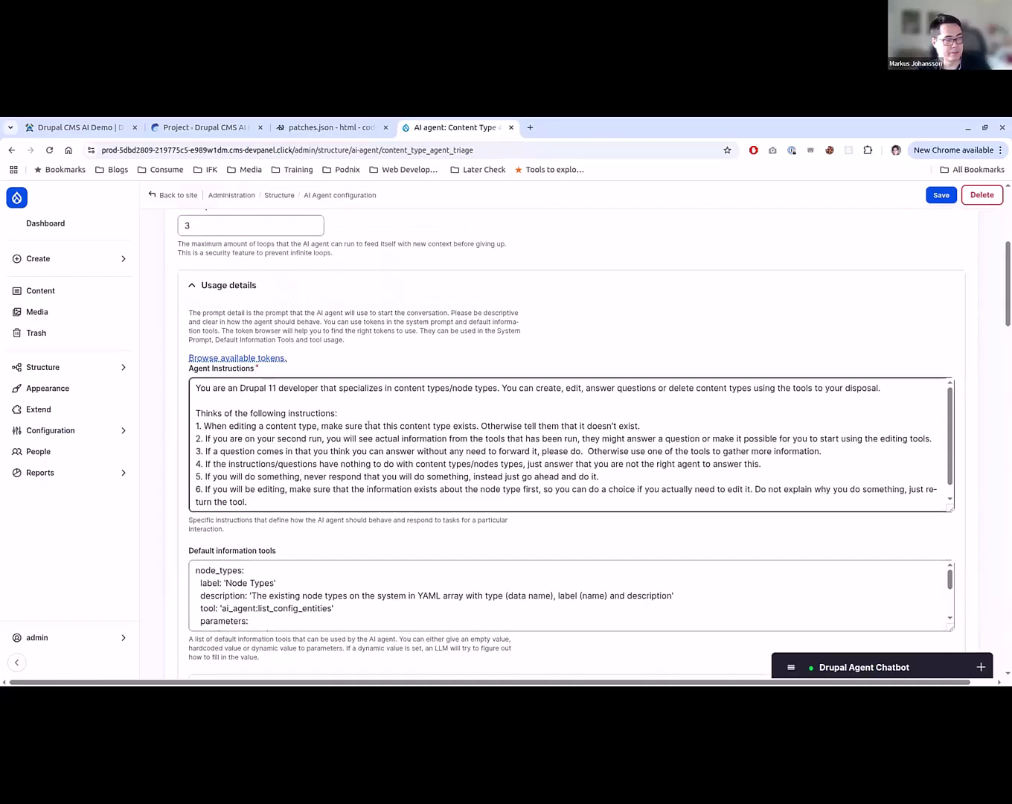
{"action": "scroll", "coordinate": [369, 423], "scroll_direction": "down", "scroll_amount": 1}
{"action": "scroll", "coordinate": [370, 423], "scroll_direction": "up", "scroll_amount": 1}
{"action": "scroll", "coordinate": [165, 502], "scroll_direction": "up", "scroll_amount": 1}
{"action": "scroll", "coordinate": [179, 536], "scroll_direction": "down", "scroll_amount": 1}
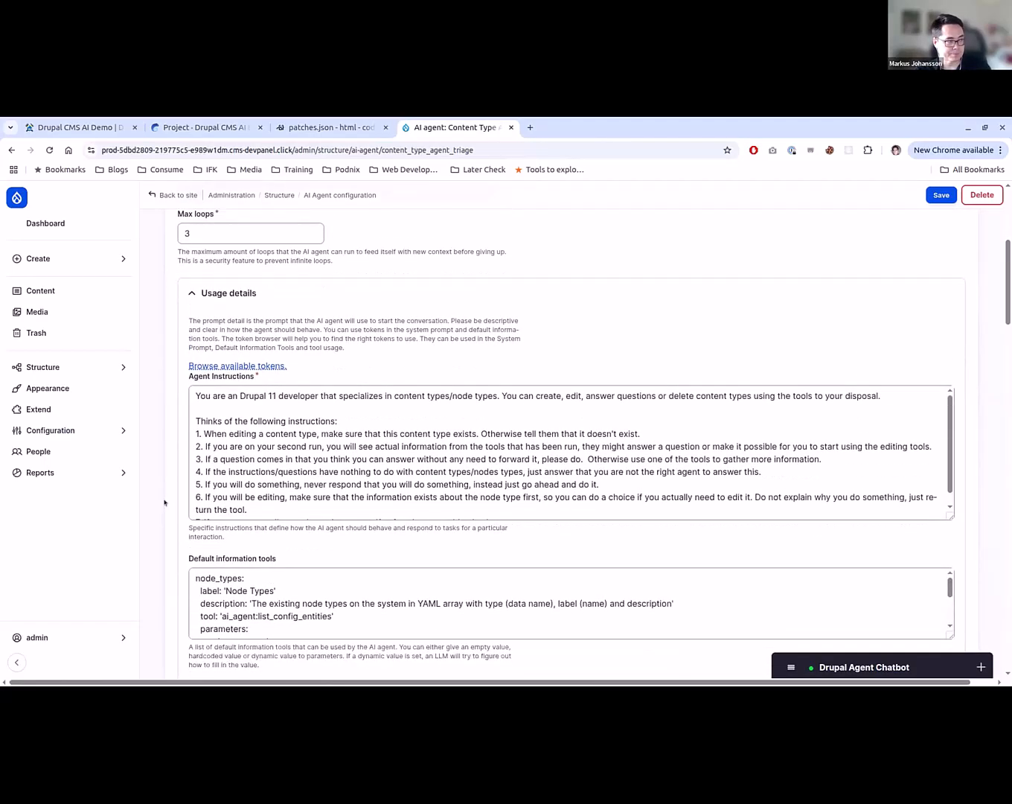
- Examine the Content Type Agent's default information tools definition for node types
{"action": "scroll", "coordinate": [234, 595], "scroll_direction": "down", "scroll_amount": 3}
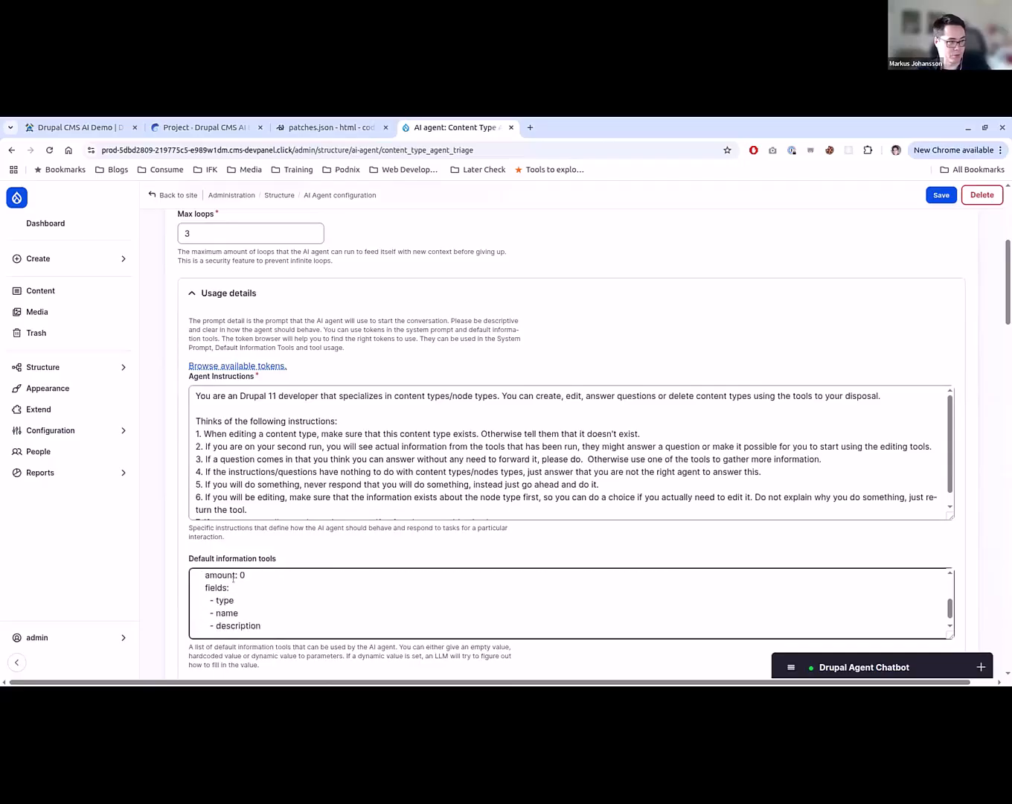
{"action": "scroll", "coordinate": [226, 601], "scroll_direction": "up", "scroll_amount": 3}
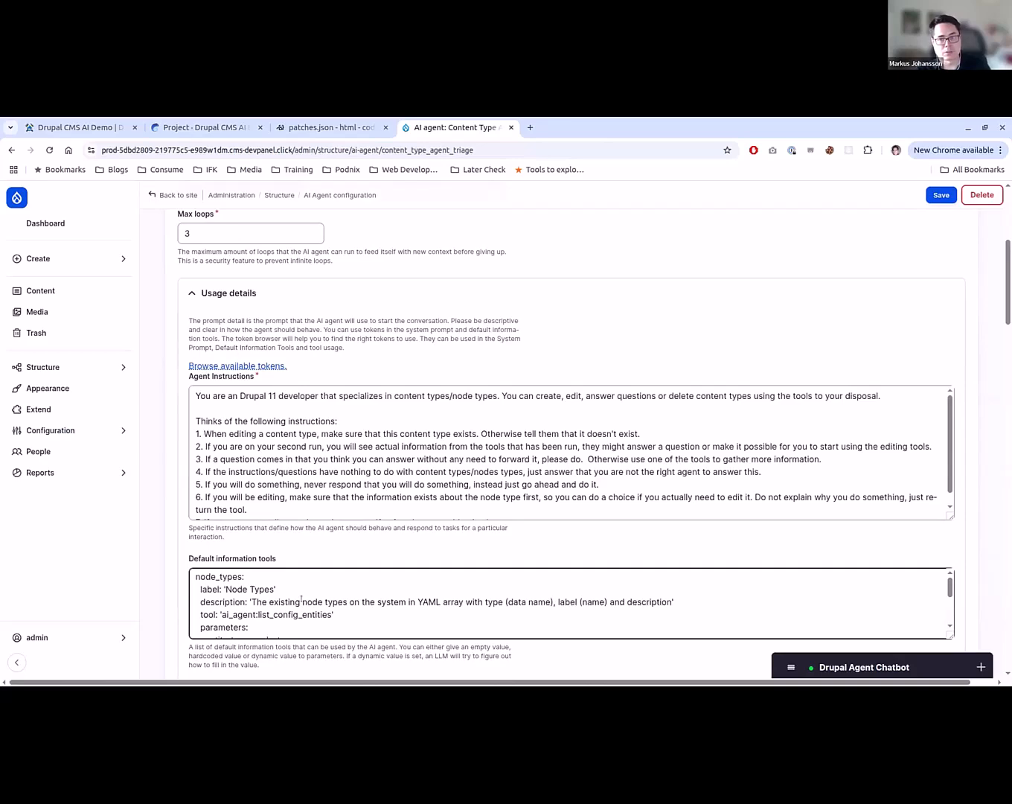
{"action": "scroll", "coordinate": [273, 626], "scroll_direction": "down", "scroll_amount": 6}
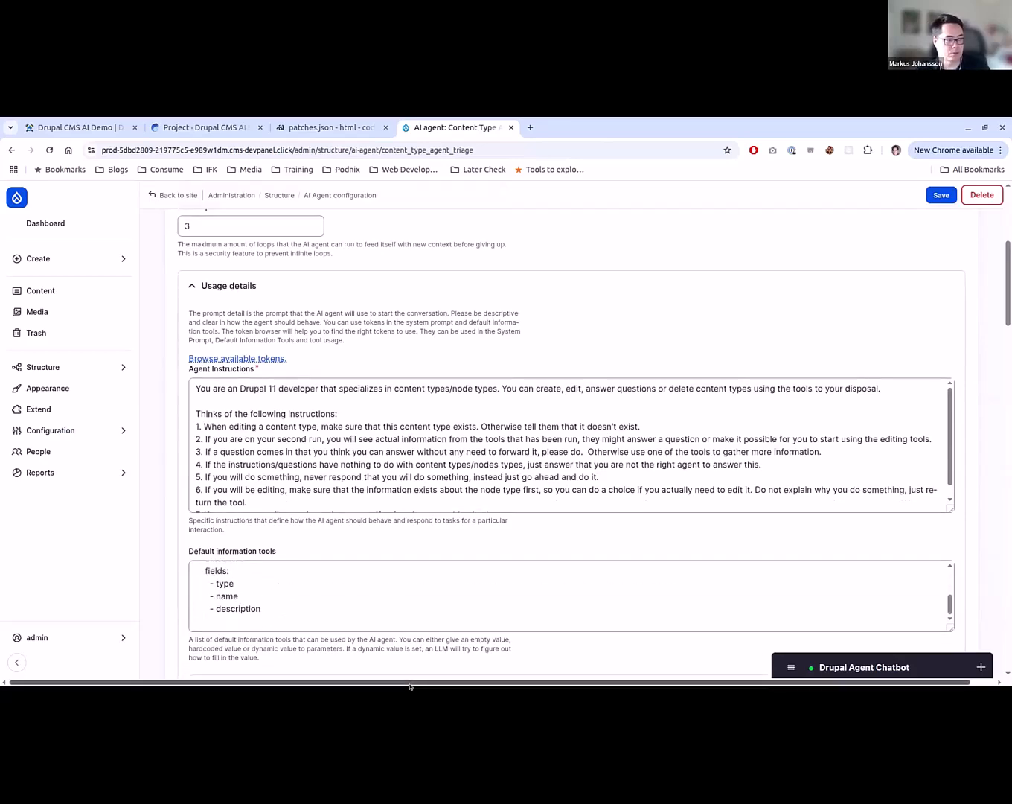
{"action": "scroll", "coordinate": [277, 529], "scroll_direction": "up", "scroll_amount": 5}
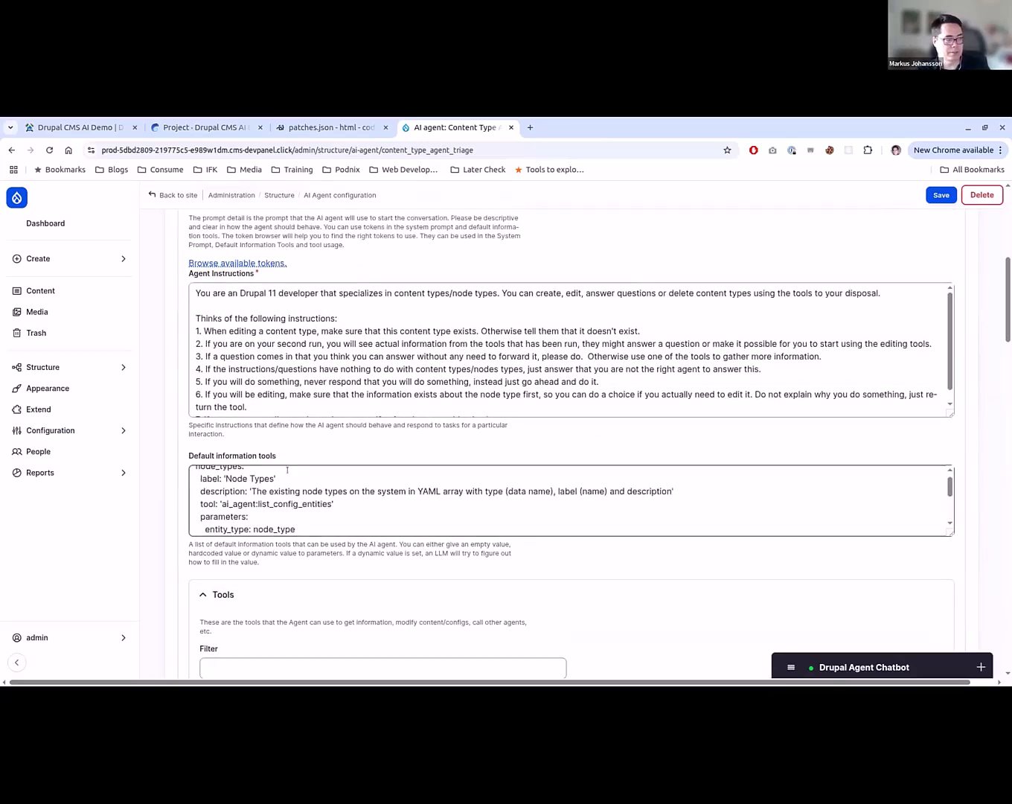
{"action": "scroll", "coordinate": [279, 495], "scroll_direction": "up", "scroll_amount": 1}
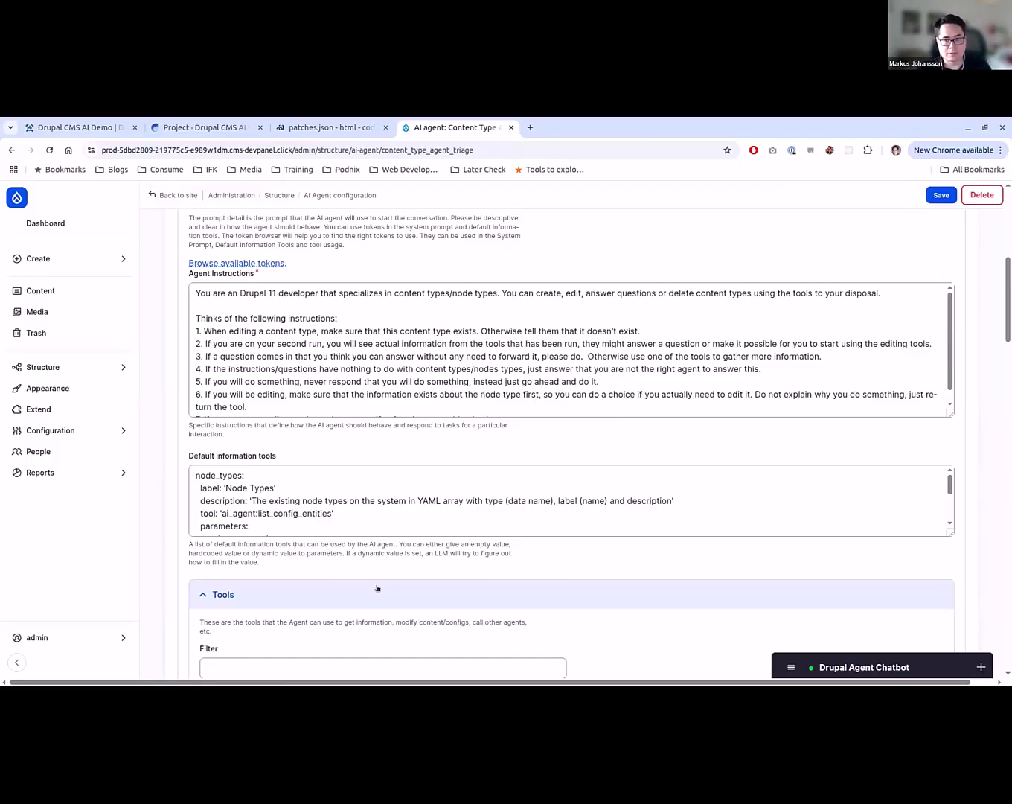
- Review which sub-agent, information and modification tools are enabled for the Content Type Agent
{"action": "scroll", "coordinate": [183, 587], "scroll_direction": "down", "scroll_amount": 15}
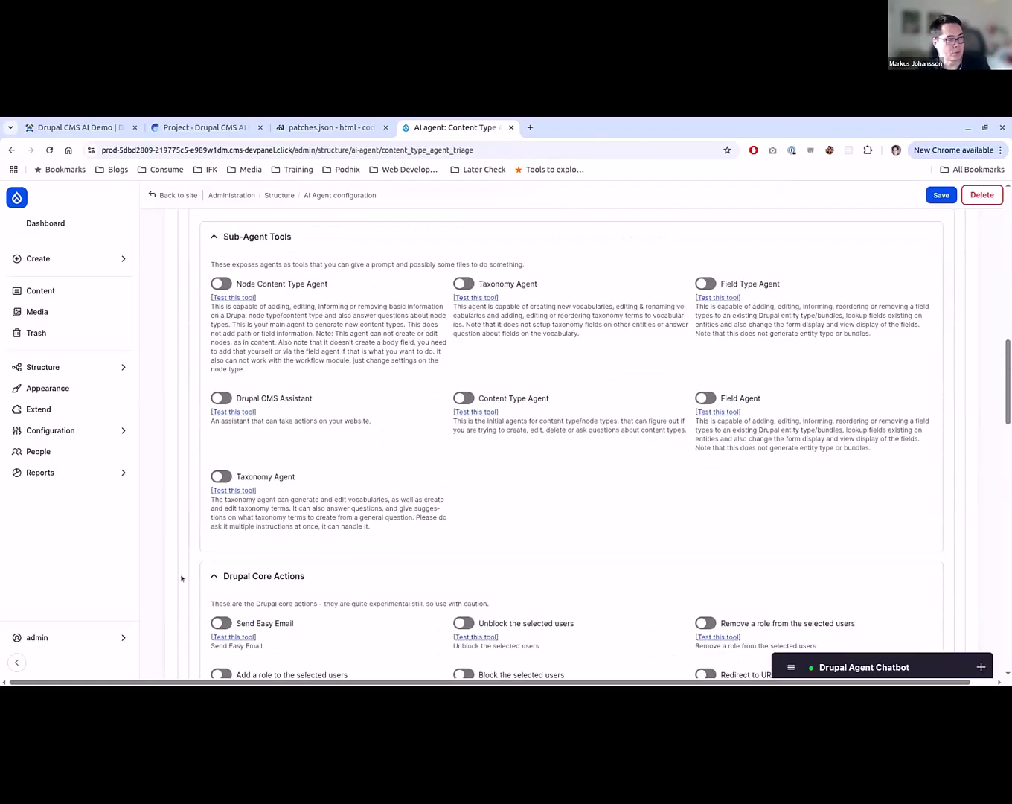
{"action": "scroll", "coordinate": [181, 578], "scroll_direction": "down", "scroll_amount": 9}
{"action": "scroll", "coordinate": [186, 588], "scroll_direction": "up", "scroll_amount": 1}
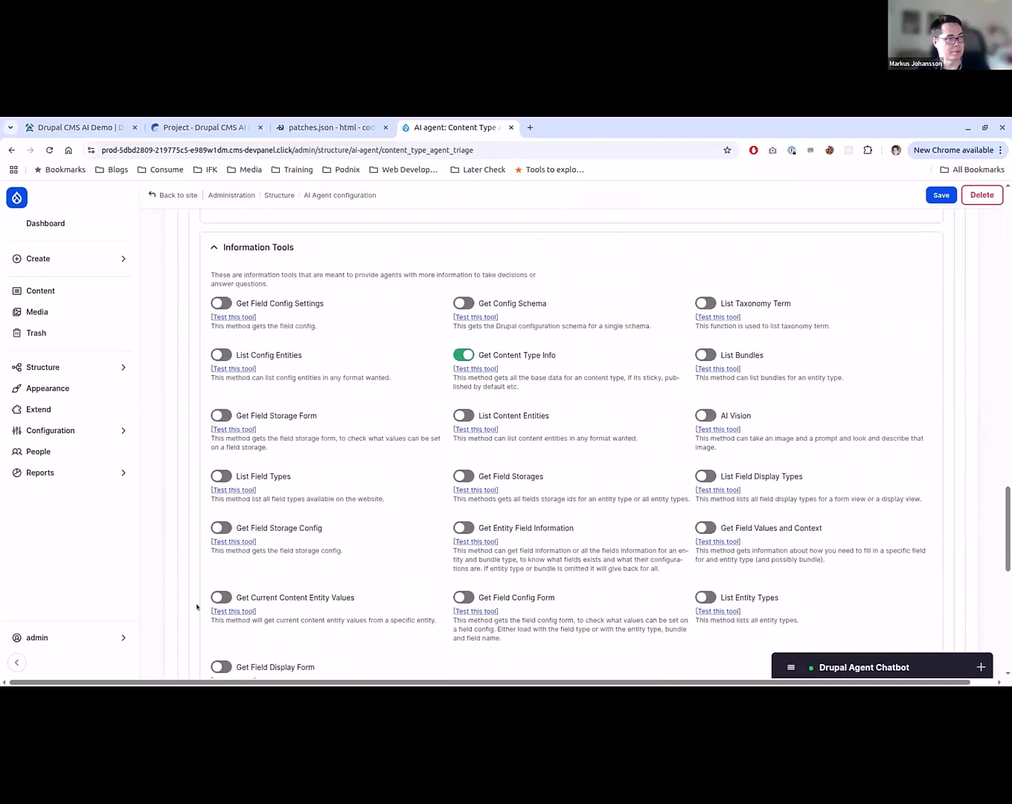
{"action": "scroll", "coordinate": [221, 525], "scroll_direction": "down", "scroll_amount": 1}
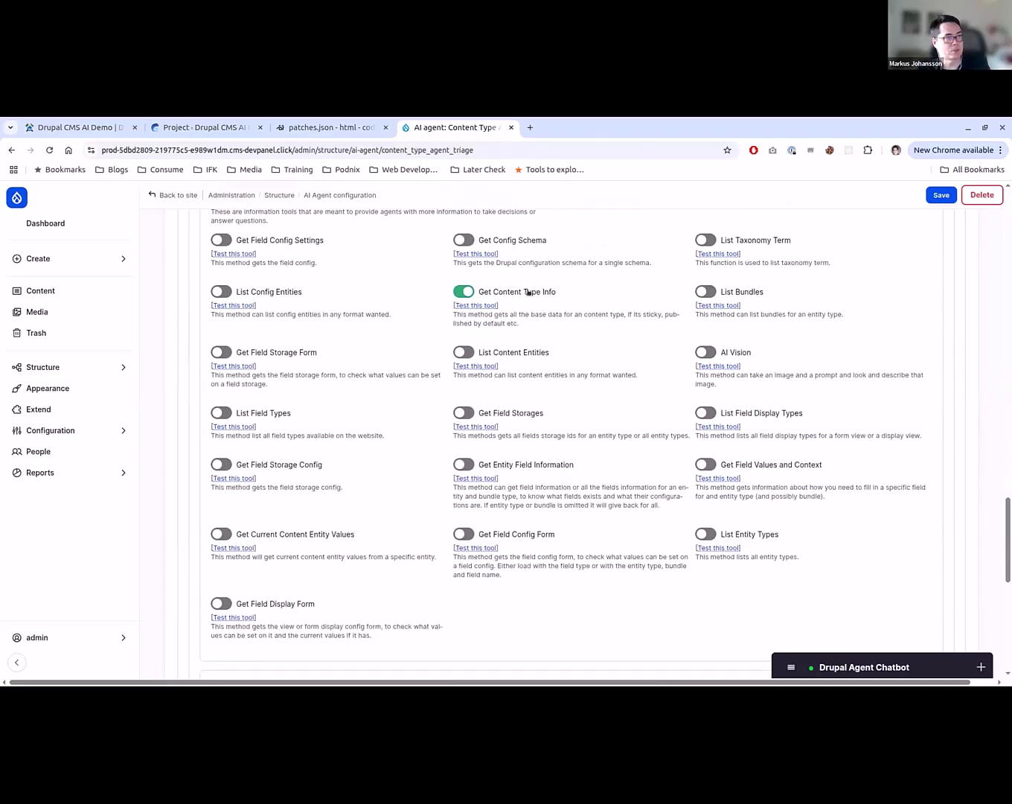
{"action": "scroll", "coordinate": [536, 310], "scroll_direction": "down", "scroll_amount": 5}
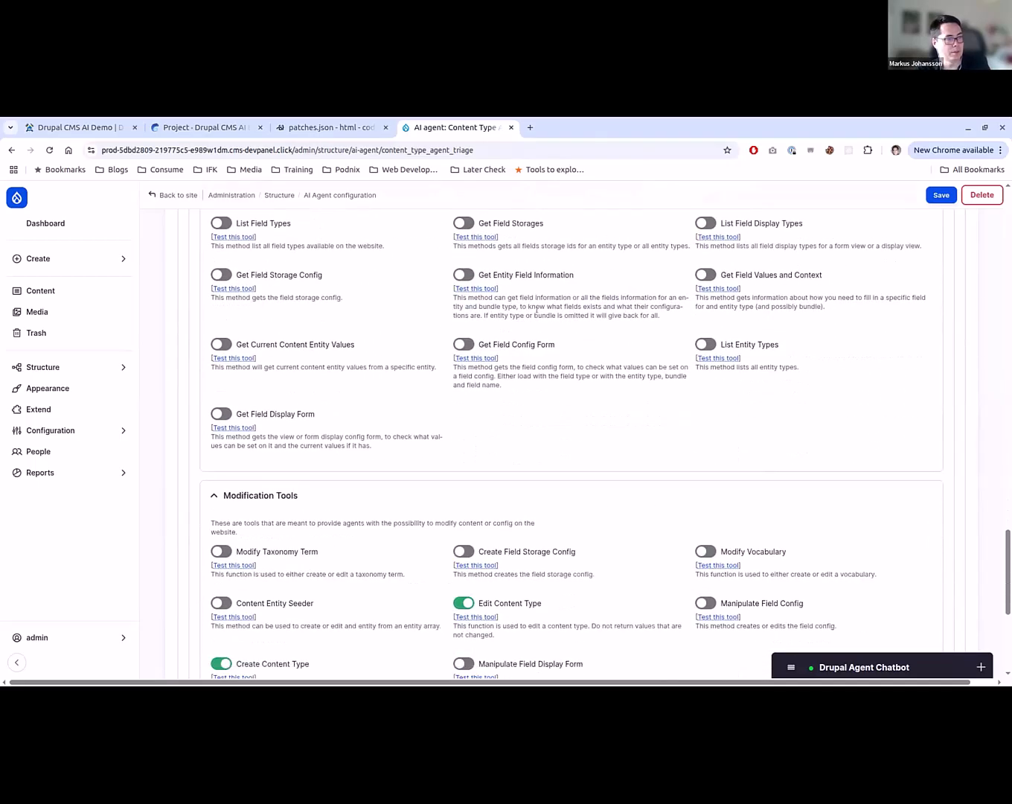
{"action": "scroll", "coordinate": [246, 521], "scroll_direction": "up", "scroll_amount": 1}
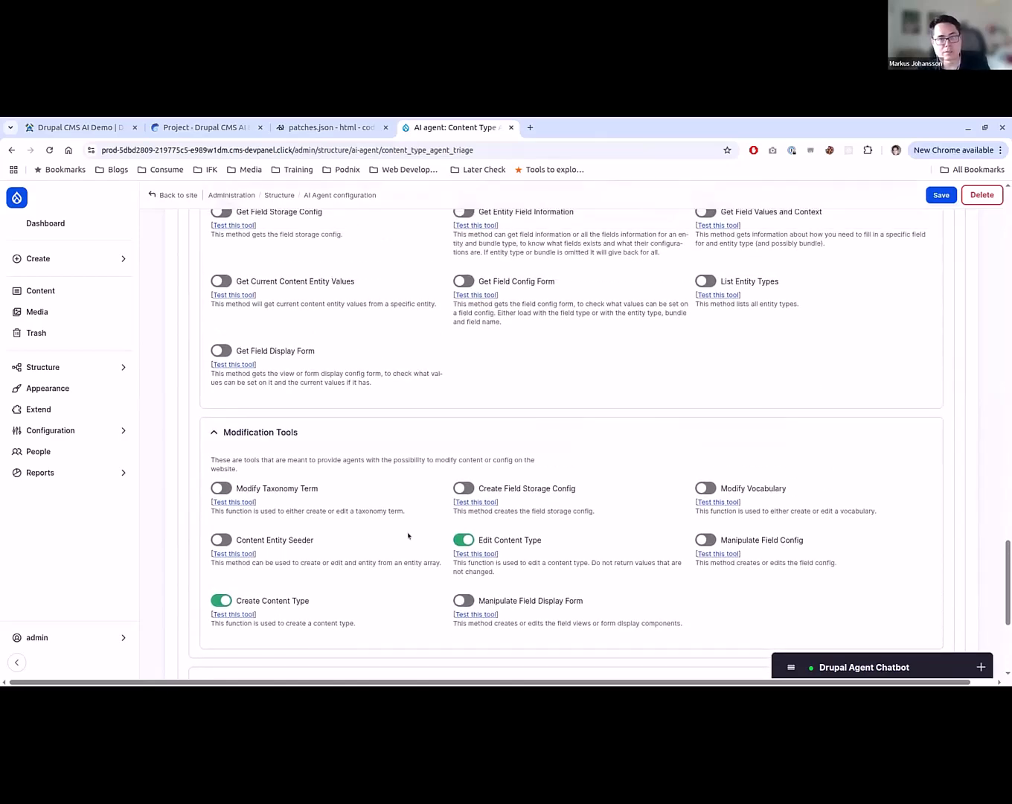
{"action": "scroll", "coordinate": [407, 537], "scroll_direction": "up", "scroll_amount": 4}
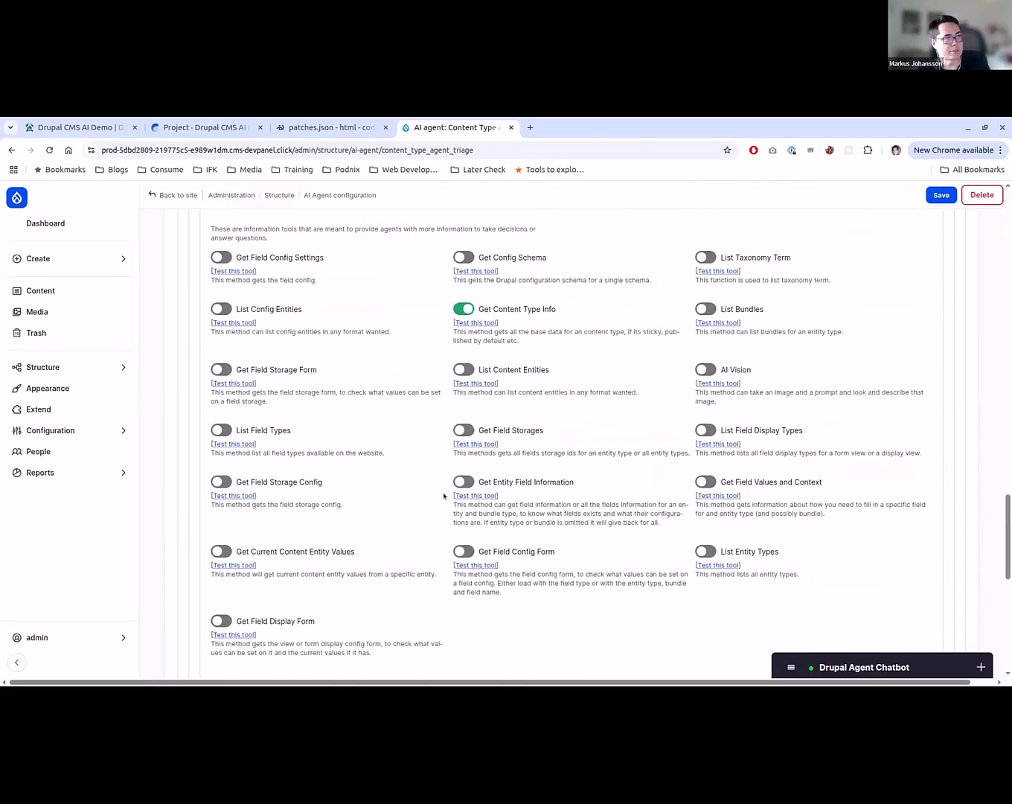
{"action": "scroll", "coordinate": [409, 539], "scroll_direction": "up", "scroll_amount": 5}
- Open the Content Type Agent in the agent explorer and run the prompt "Can you remove the description on the Movie Review content type?"
{"action": "key", "text": "alt+Left"}
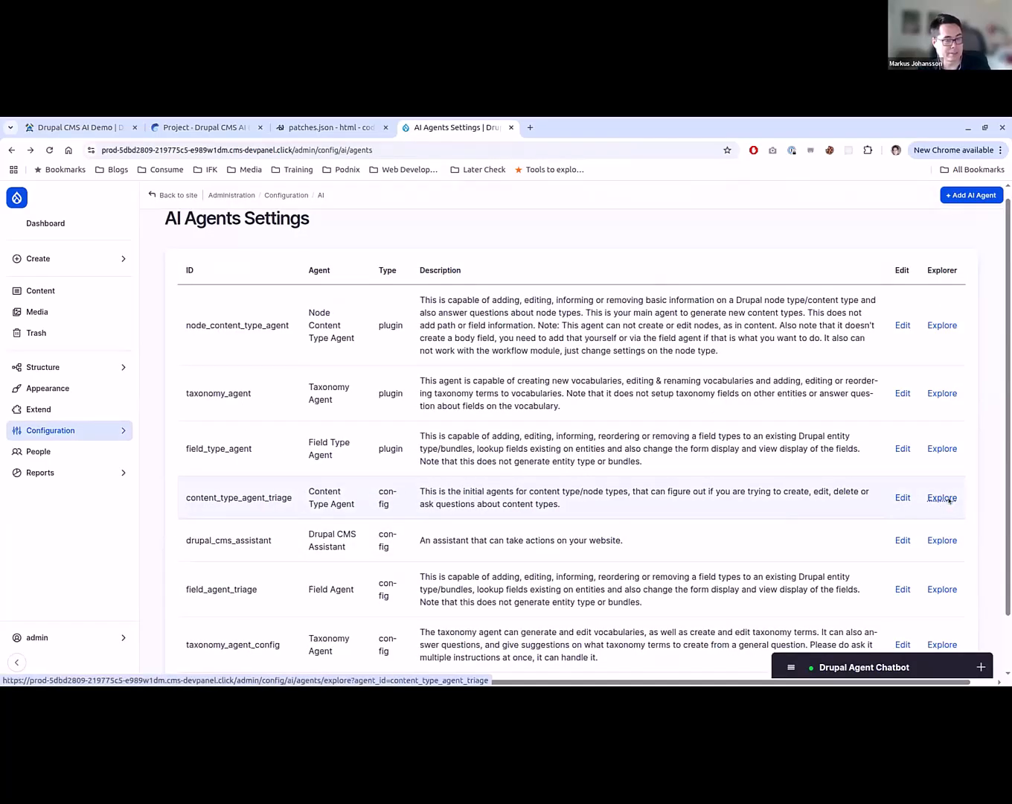
{"action": "left_click", "coordinate": [947, 499]}
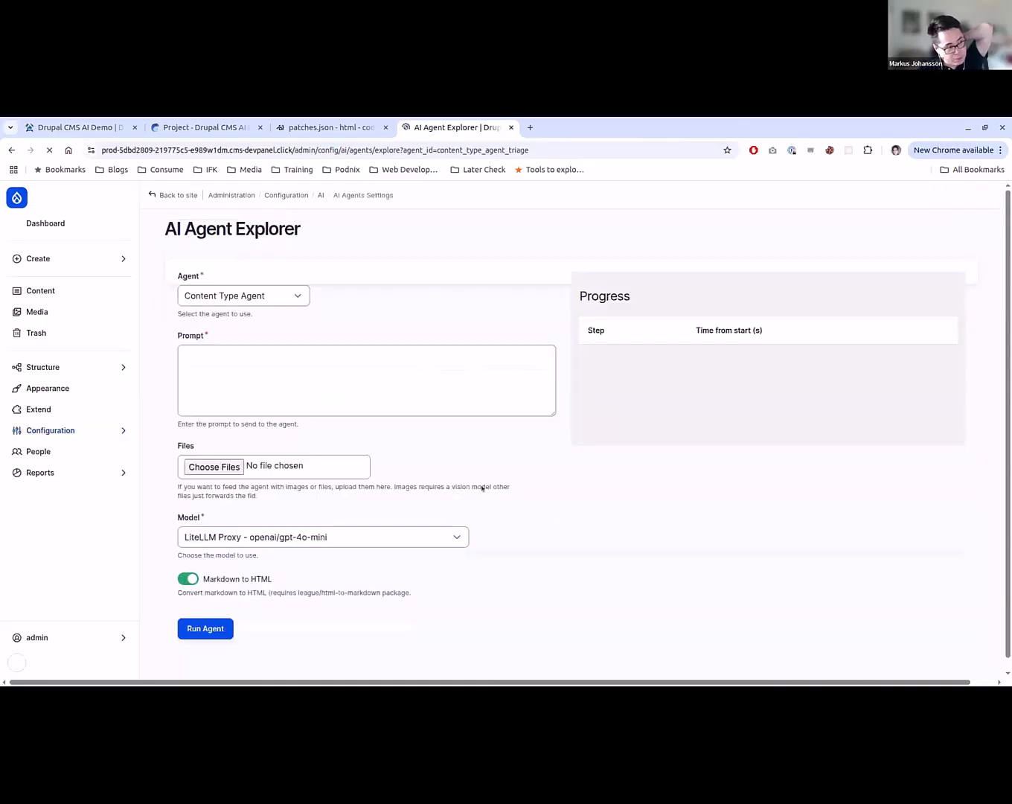
{"action": "left_click", "coordinate": [318, 379]}
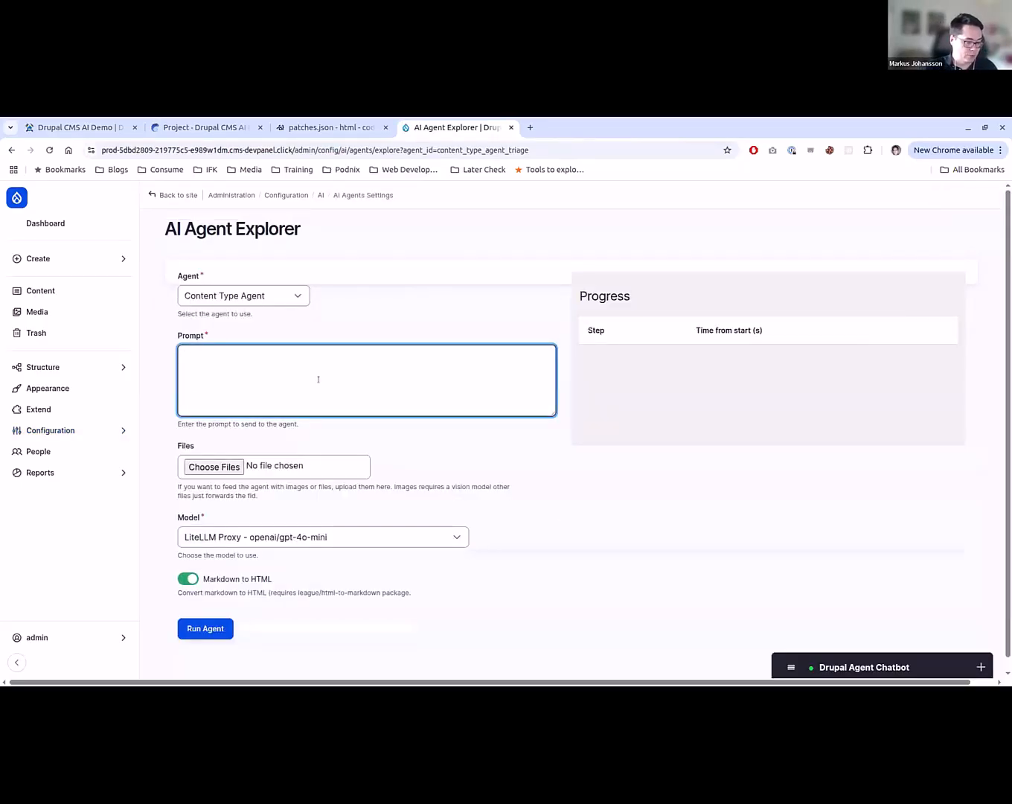
{"action": "type", "text": "Can you re"}
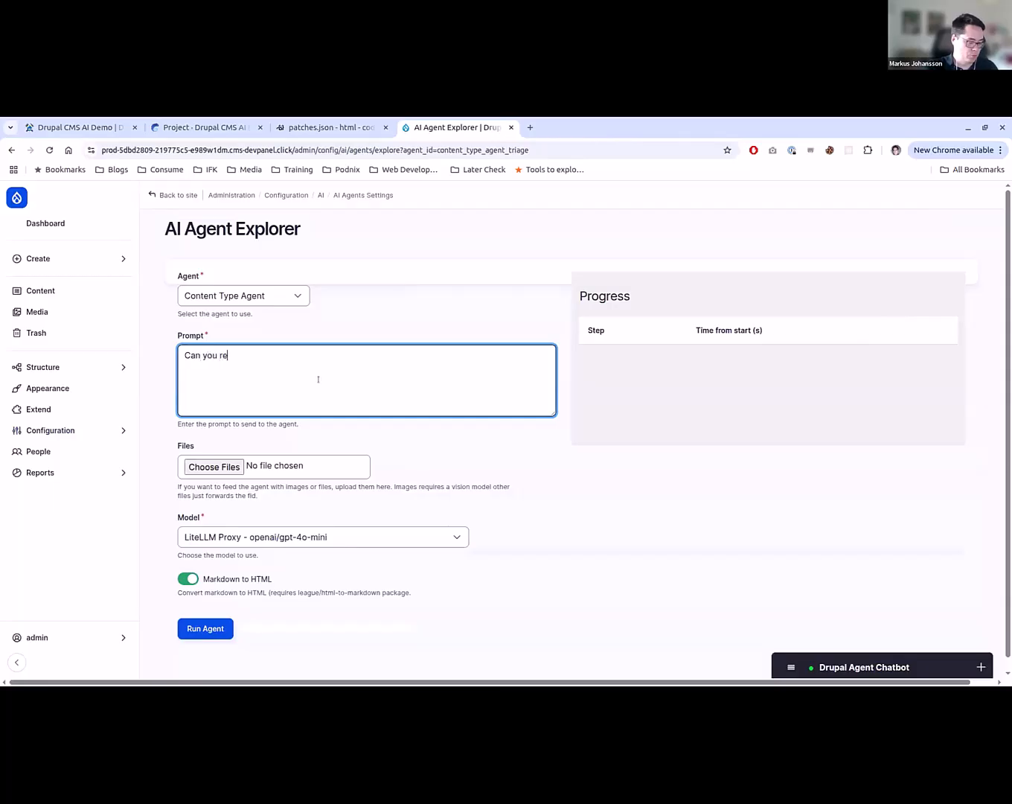
{"action": "type", "text": "move the description of"}
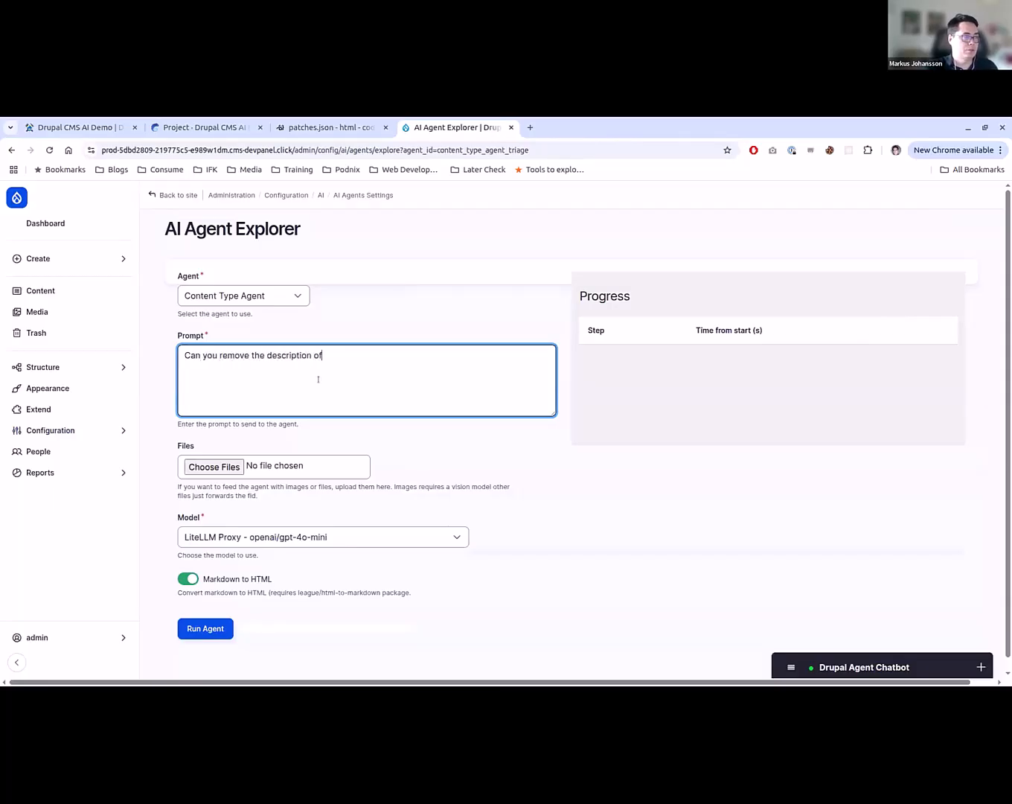
{"action": "key", "text": "BackSpace"}
{"action": "type", "text": "n the Movie Review"}
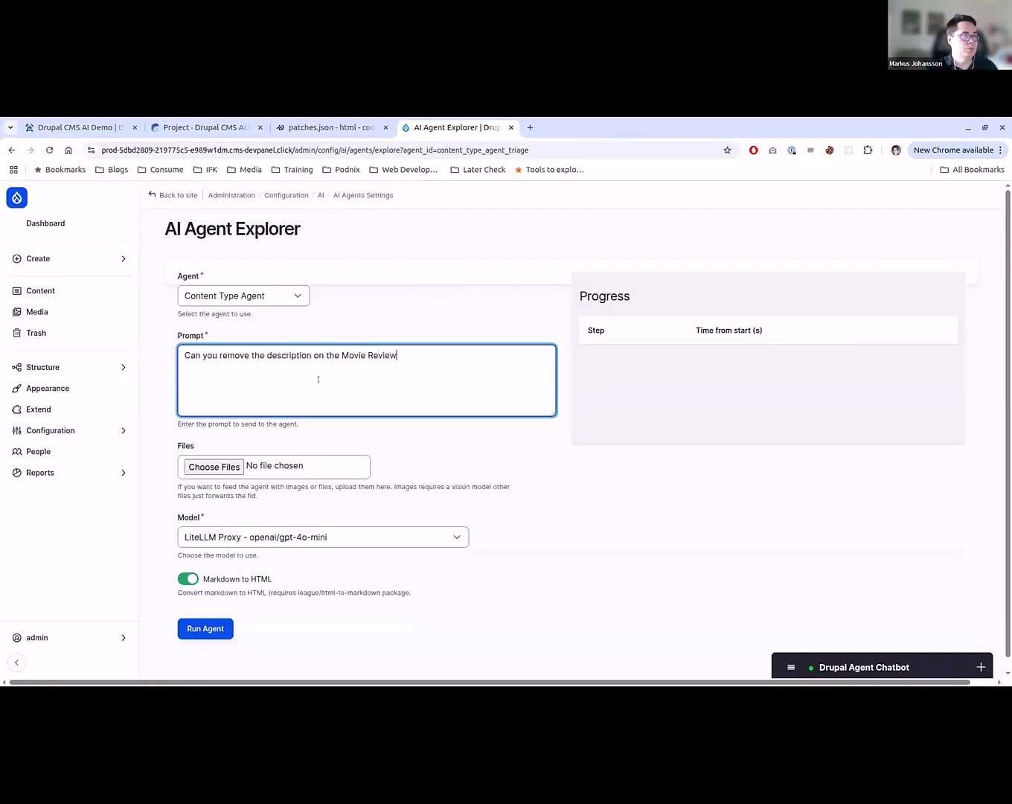
{"action": "type", "text": " content type?"}
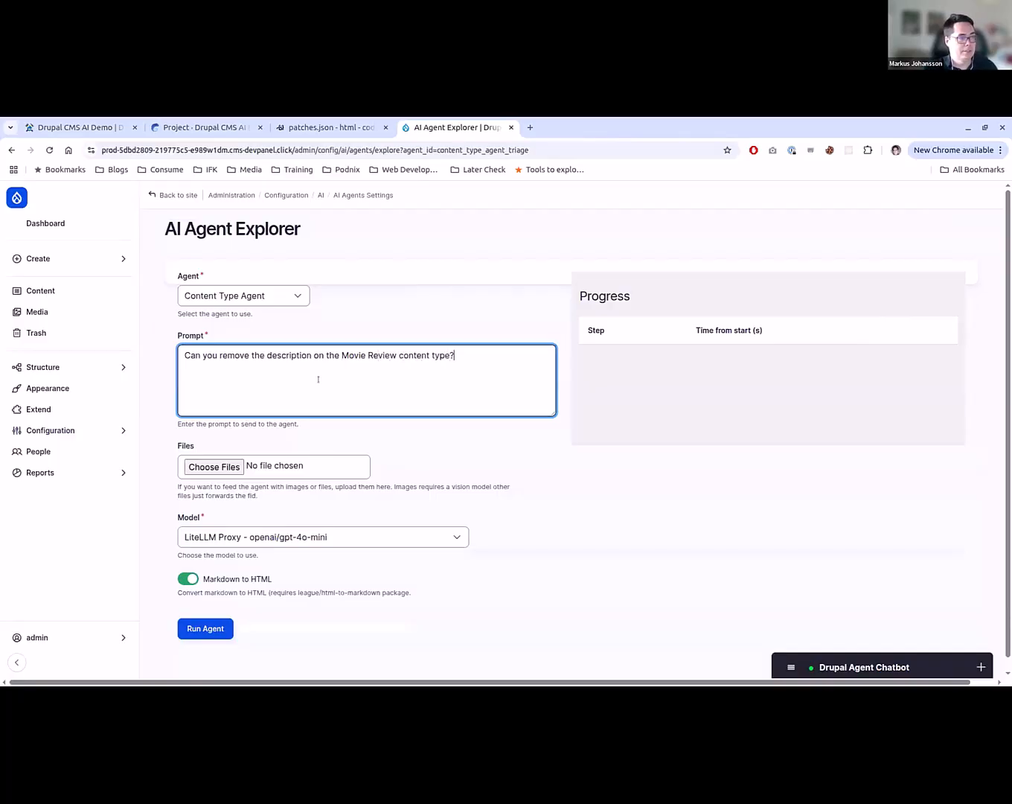
{"action": "left_click", "coordinate": [222, 629]}
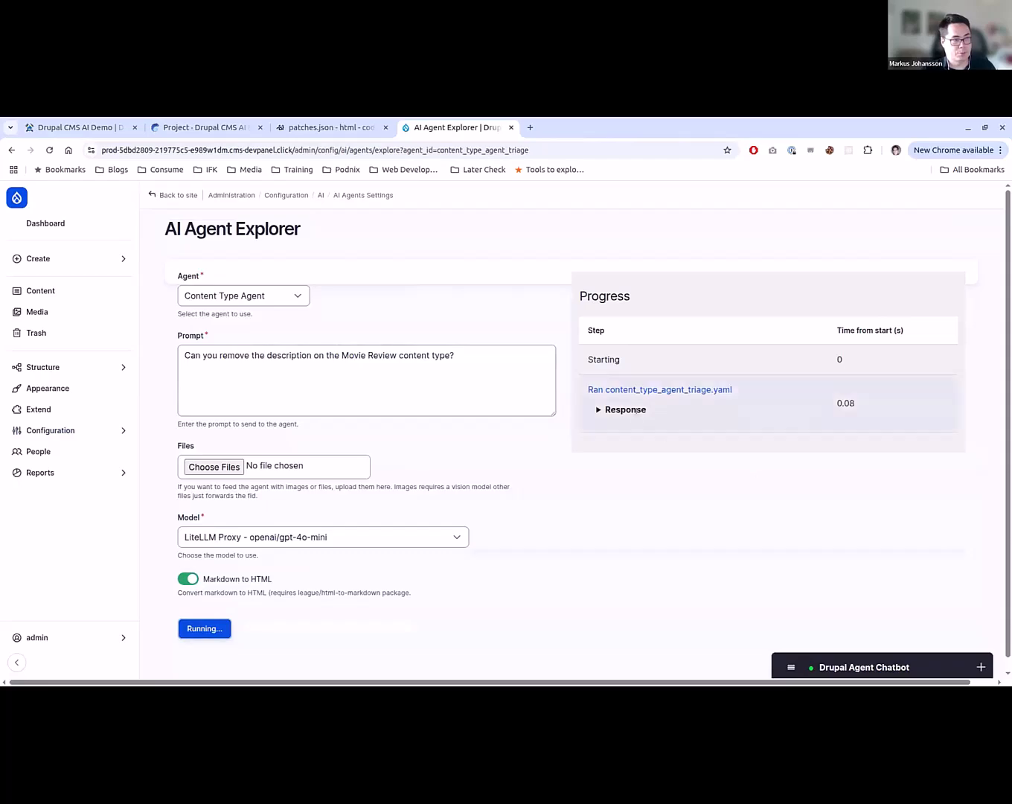
- Expand the responses of both agent runs and examine the tools called and the parameters passed to them
{"action": "left_click", "coordinate": [634, 411]}
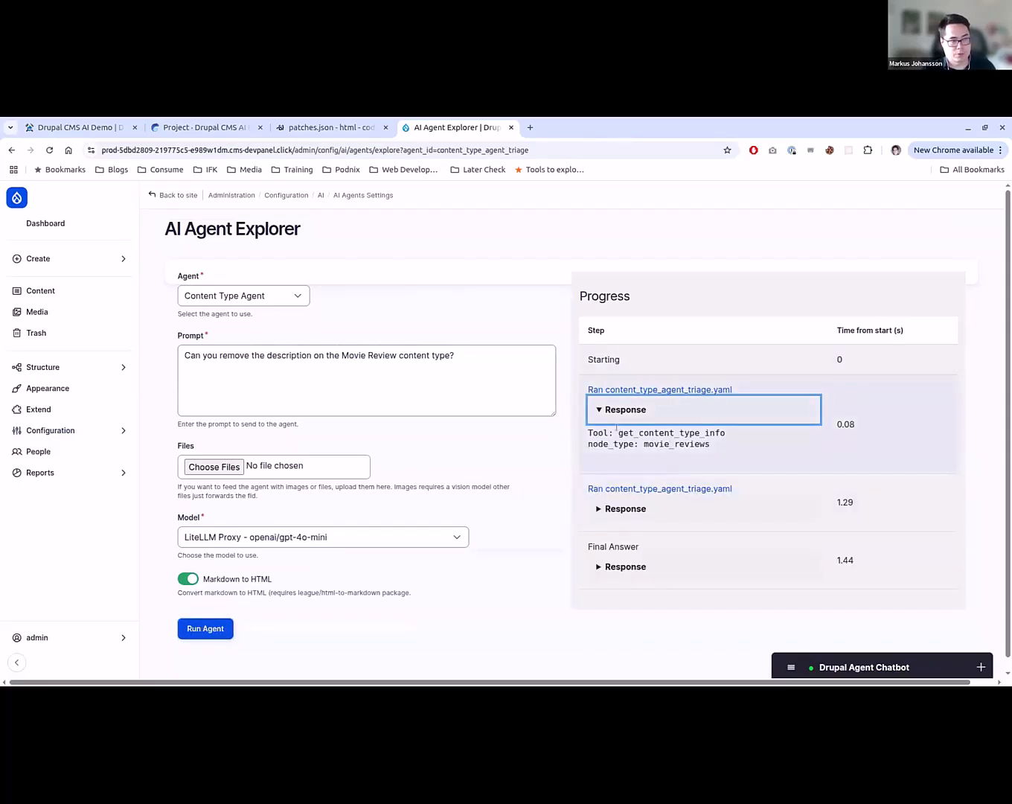
{"action": "left_click_drag", "start_coordinate": [616, 430], "coordinate": [730, 435]}
{"action": "double_click", "coordinate": [700, 444]}
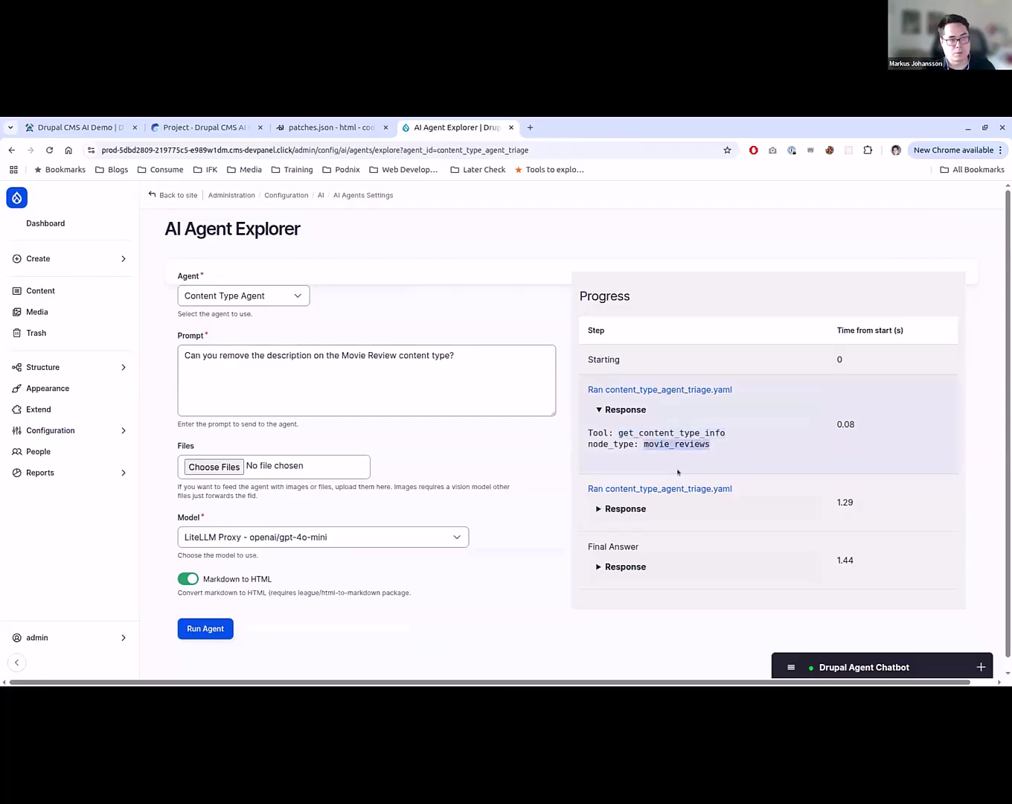
{"action": "left_click", "coordinate": [621, 511]}
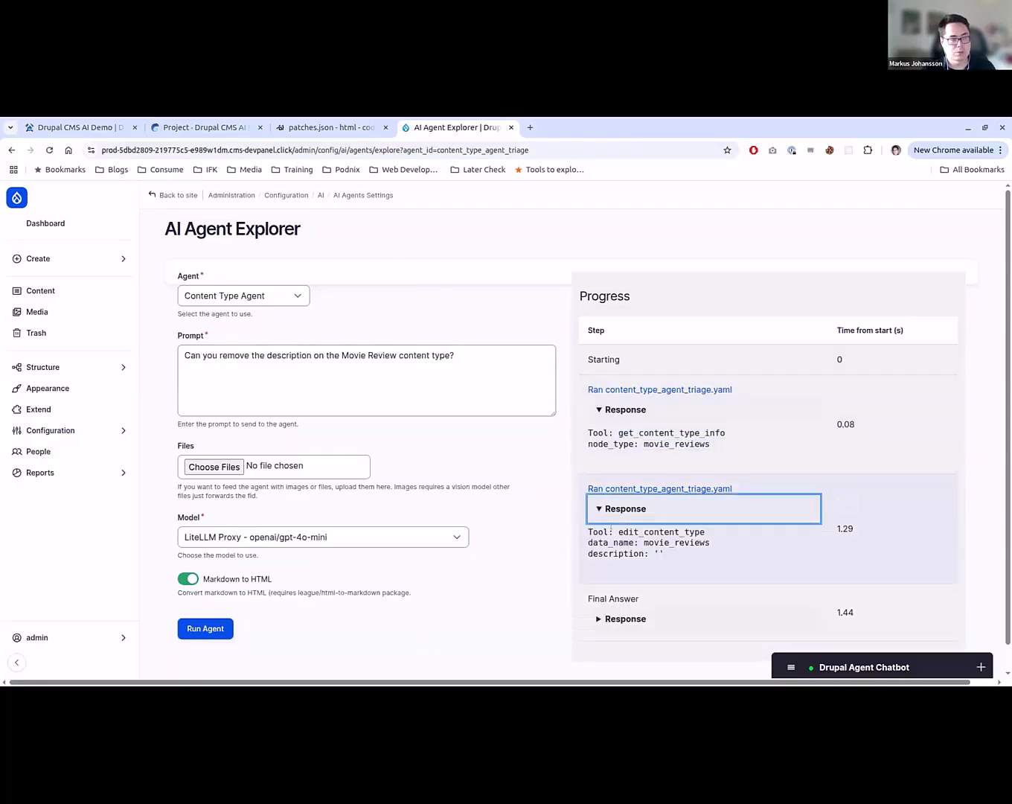
{"action": "left_click", "coordinate": [631, 533]}
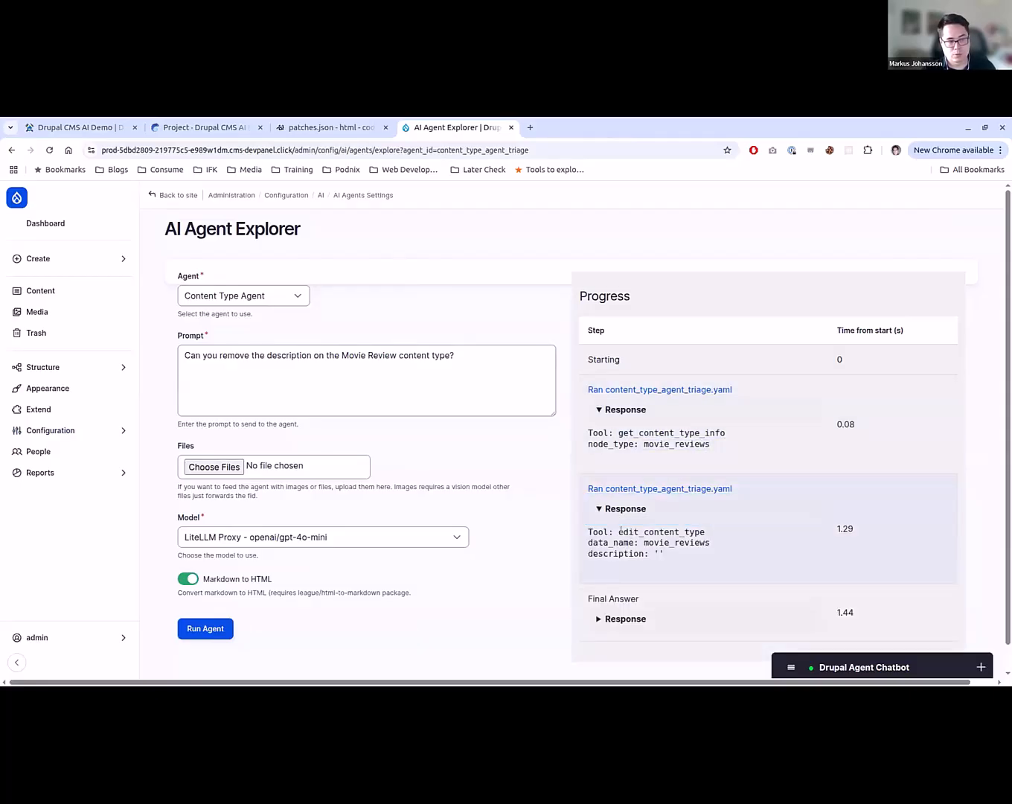
{"action": "left_click_drag", "start_coordinate": [622, 530], "coordinate": [695, 531]}
{"action": "left_click_drag", "start_coordinate": [608, 541], "coordinate": [722, 545]}
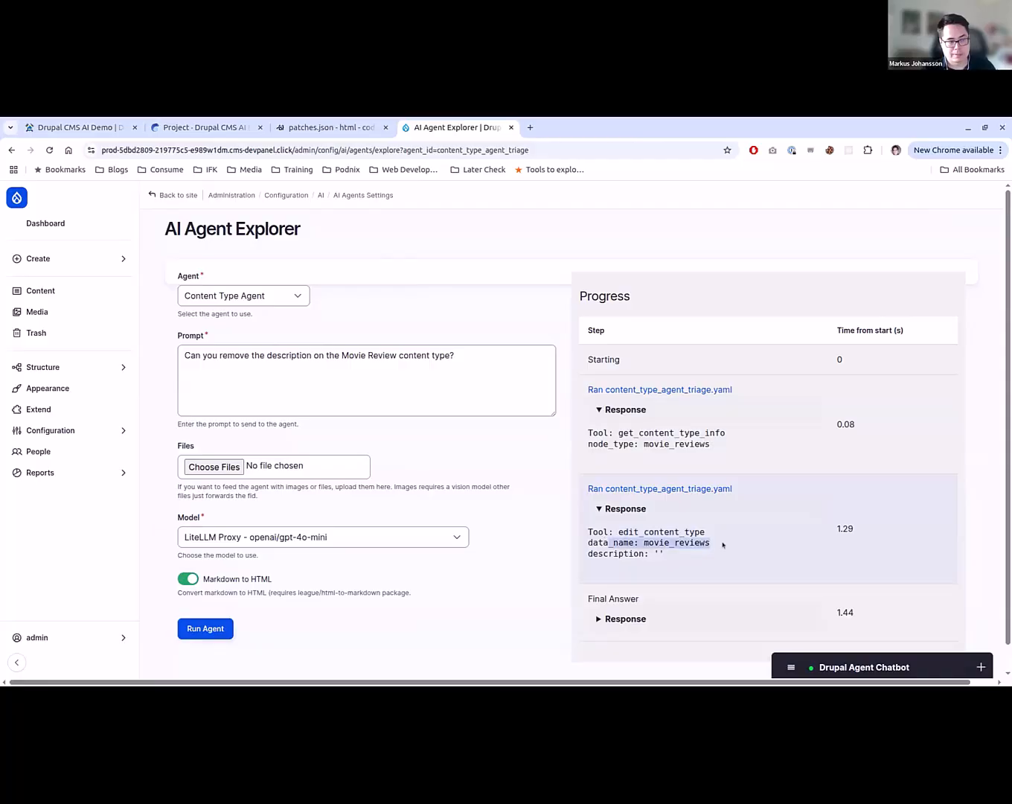
{"action": "left_click", "coordinate": [708, 543]}
{"action": "left_click_drag", "start_coordinate": [654, 553], "coordinate": [668, 562]}
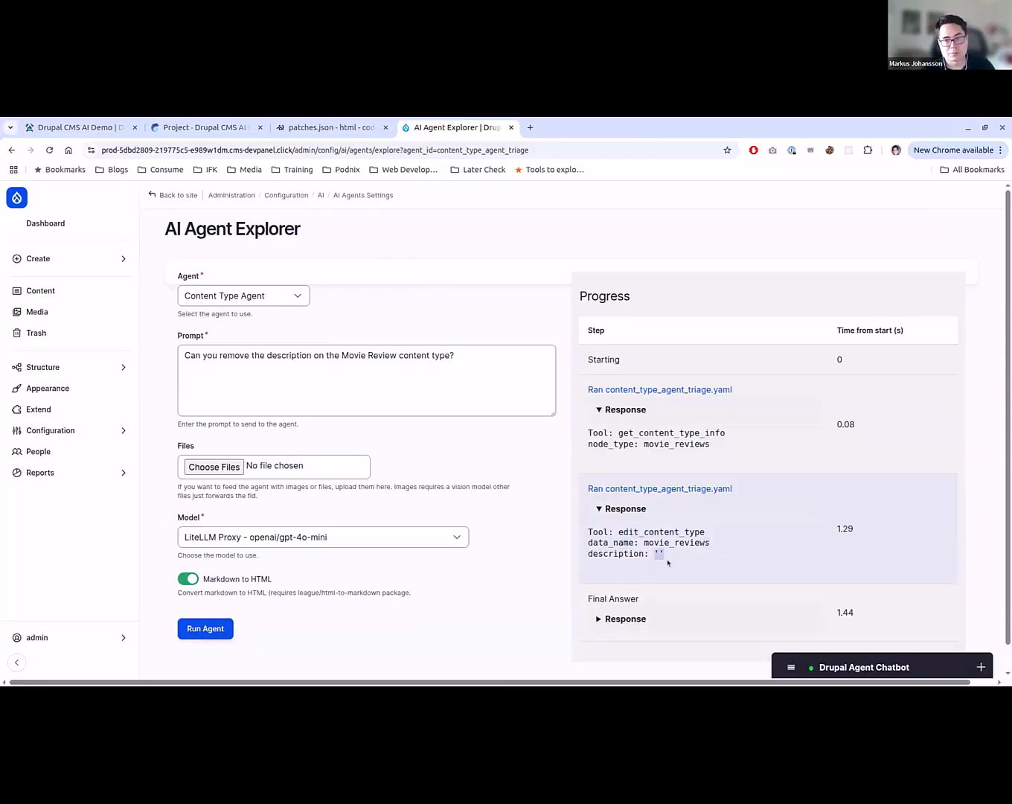
- Expand the agent's final answer and read its full response
{"action": "scroll", "coordinate": [654, 580], "scroll_direction": "down", "scroll_amount": 1}
{"action": "left_click", "coordinate": [629, 593]}
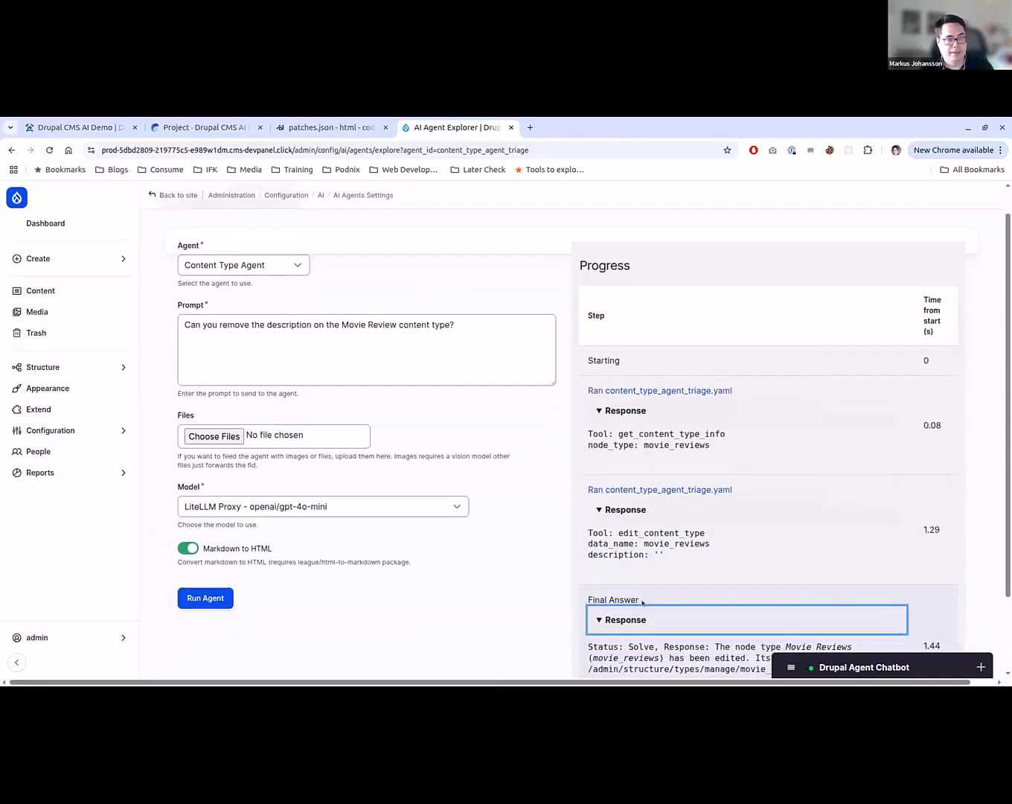
{"action": "scroll", "coordinate": [637, 599], "scroll_direction": "down", "scroll_amount": 2}
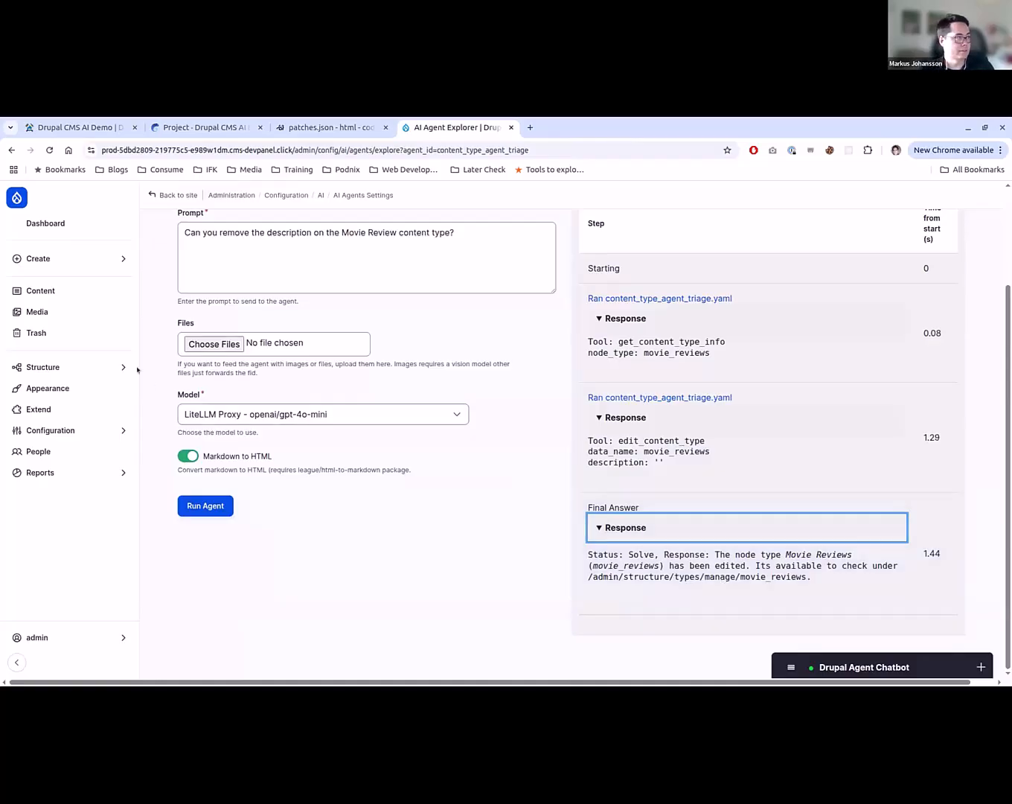
- Check the Movie Reviews description in the site's content types list using a separate browser tab, and close that tab
{"action": "left_click", "coordinate": [106, 369]}
{"action": "left_click", "coordinate": [224, 282], "text": "ctrl"}
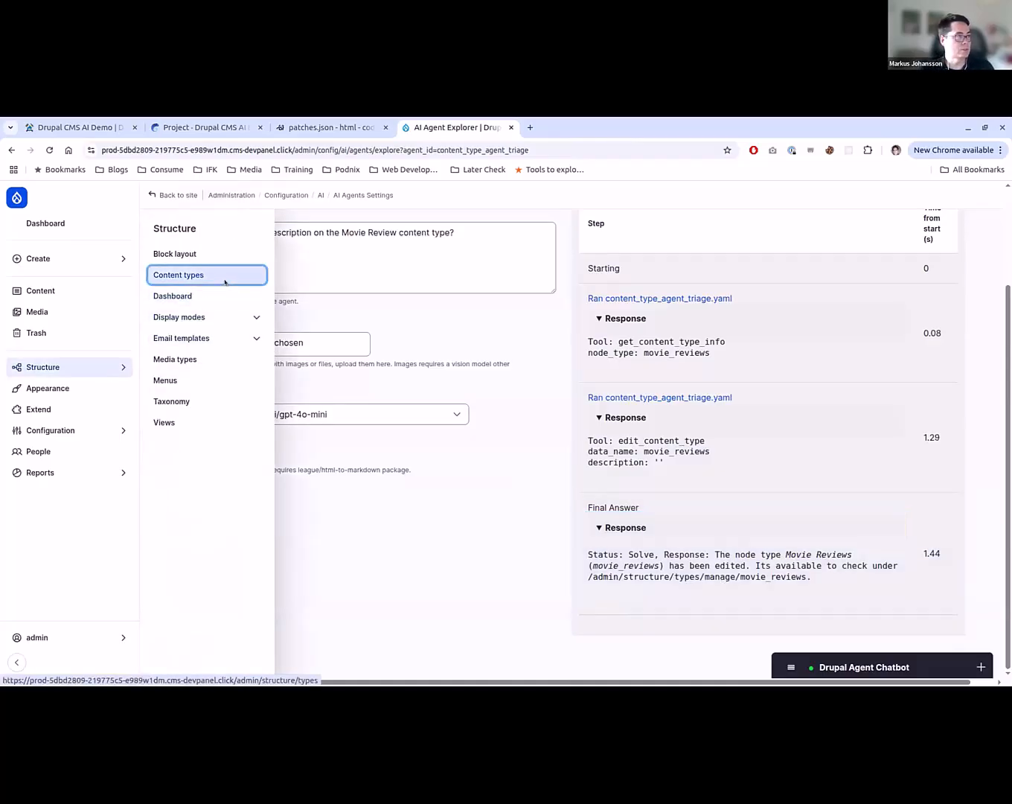
{"action": "key", "text": "ctrl+Tab"}
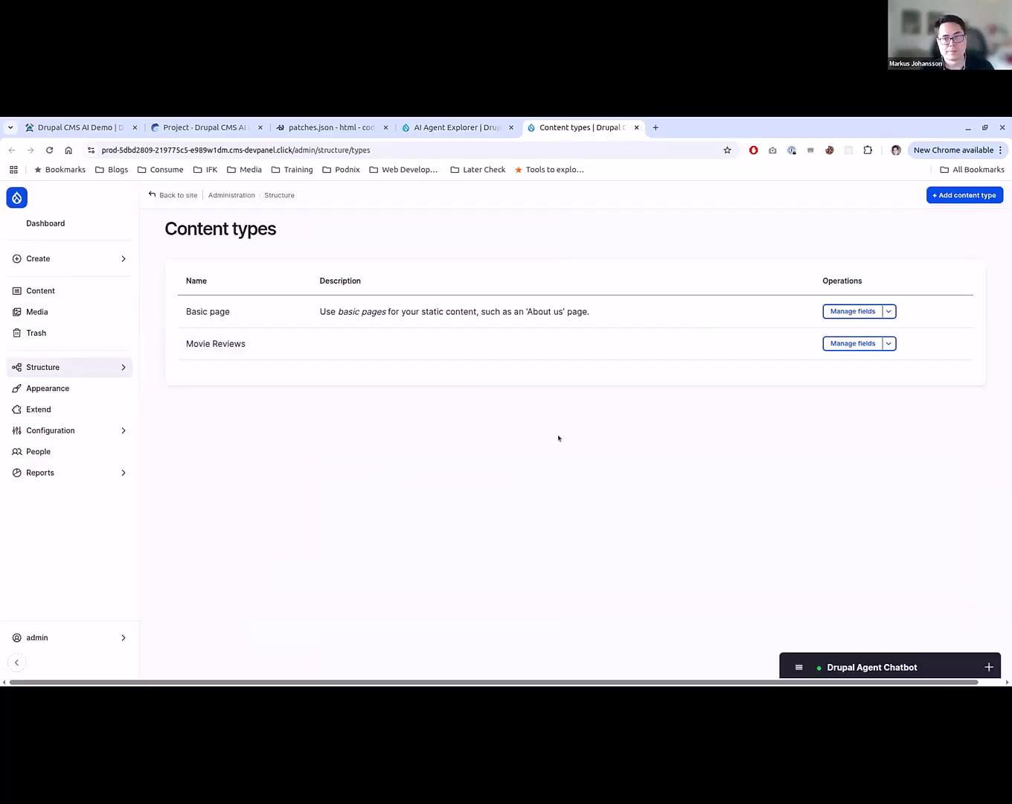
{"action": "key", "text": "ctrl+w"}
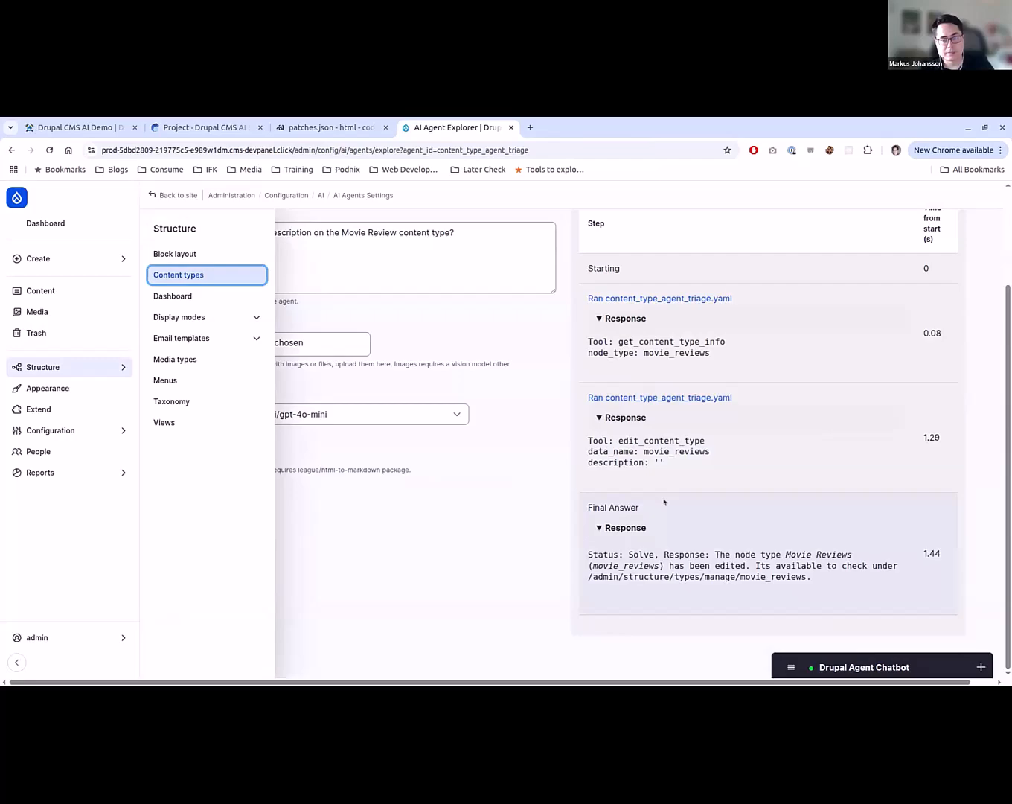
- Return to the AI agents list and start adding a new AI agent
{"action": "key", "text": "alt+Left"}
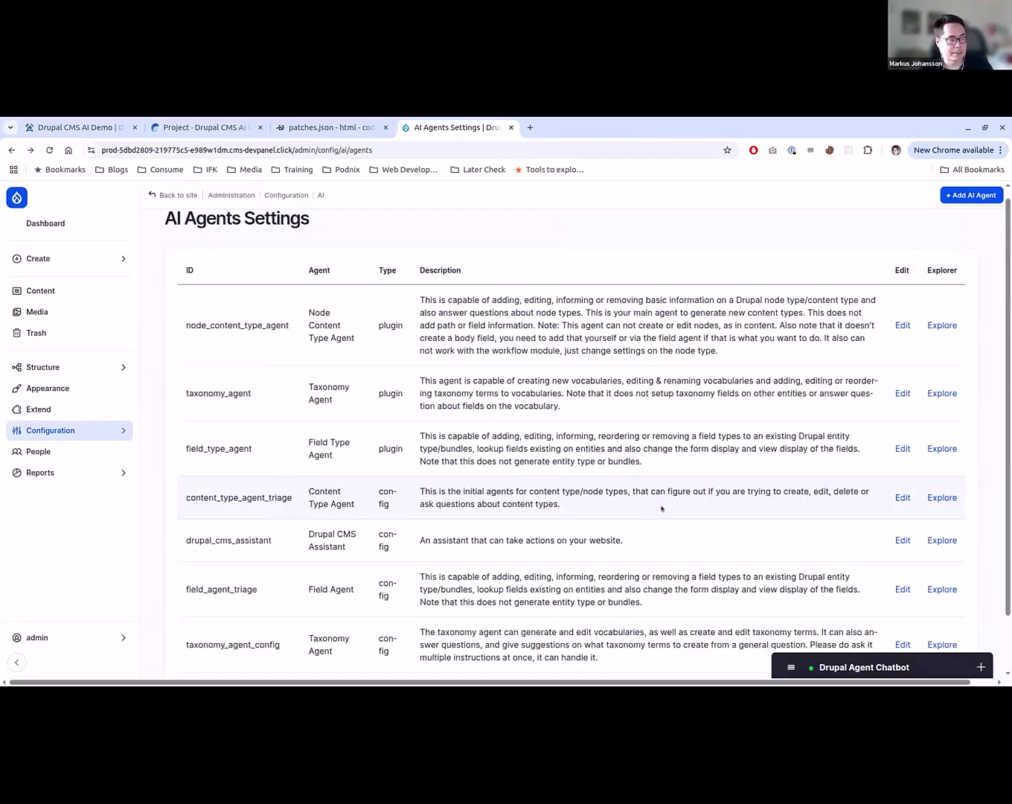
{"action": "scroll", "coordinate": [664, 503], "scroll_direction": "down", "scroll_amount": 2}
{"action": "scroll", "coordinate": [662, 512], "scroll_direction": "up", "scroll_amount": 2}
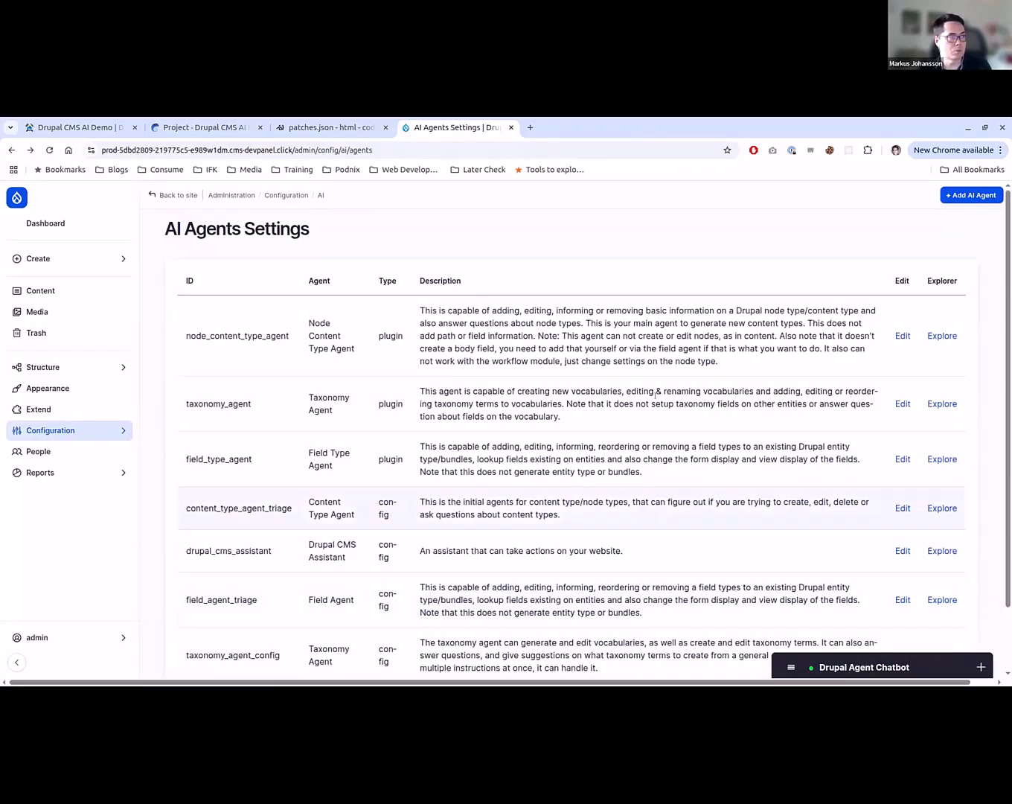
{"action": "left_click", "coordinate": [955, 197]}
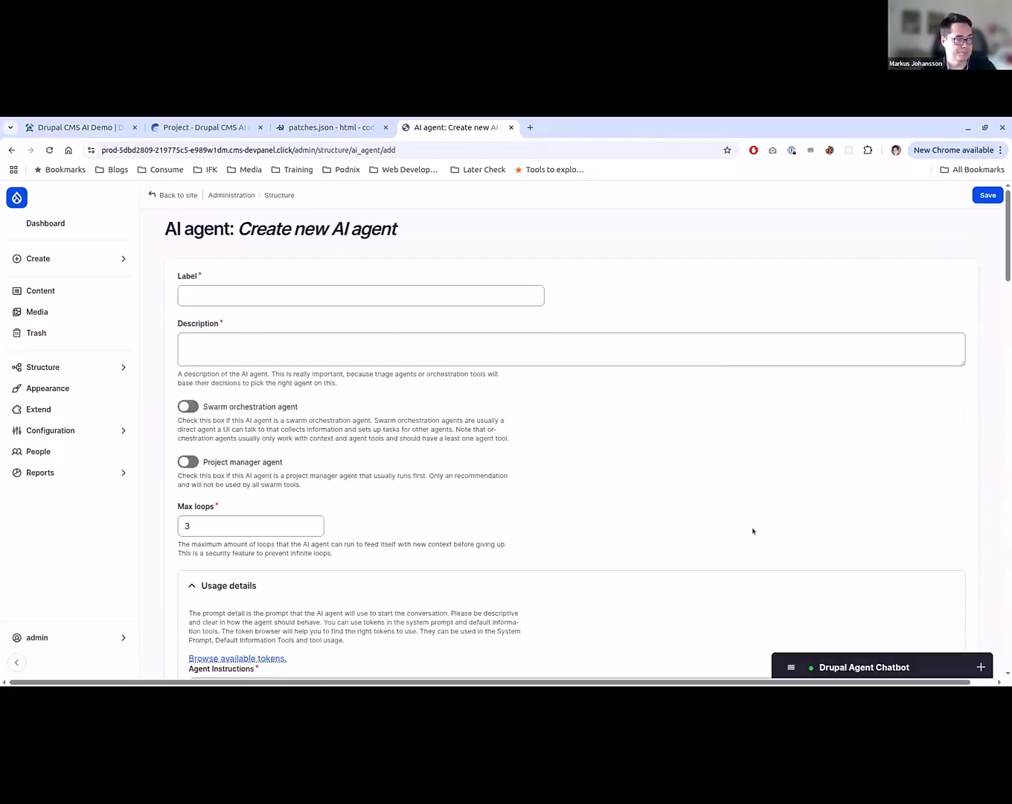
- Enable the List Bundles information tool for the new agent
{"action": "scroll", "coordinate": [753, 526], "scroll_direction": "down", "scroll_amount": 20}
{"action": "scroll", "coordinate": [752, 524], "scroll_direction": "up", "scroll_amount": 5}
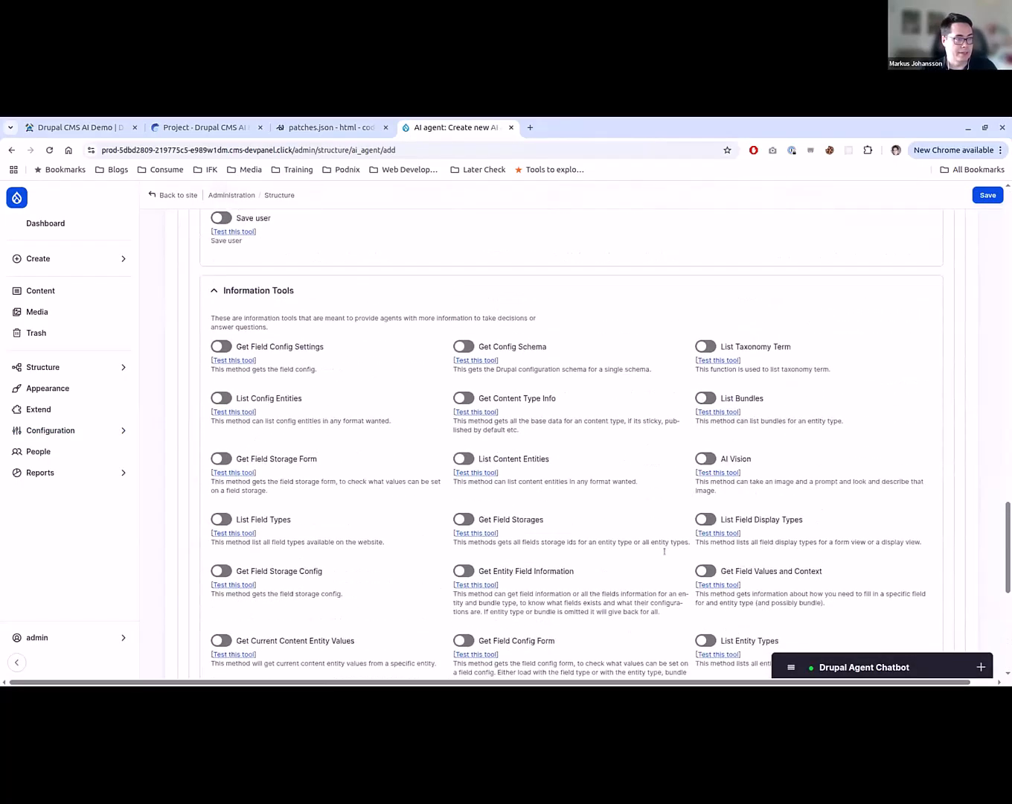
{"action": "scroll", "coordinate": [625, 552], "scroll_direction": "down", "scroll_amount": 2}
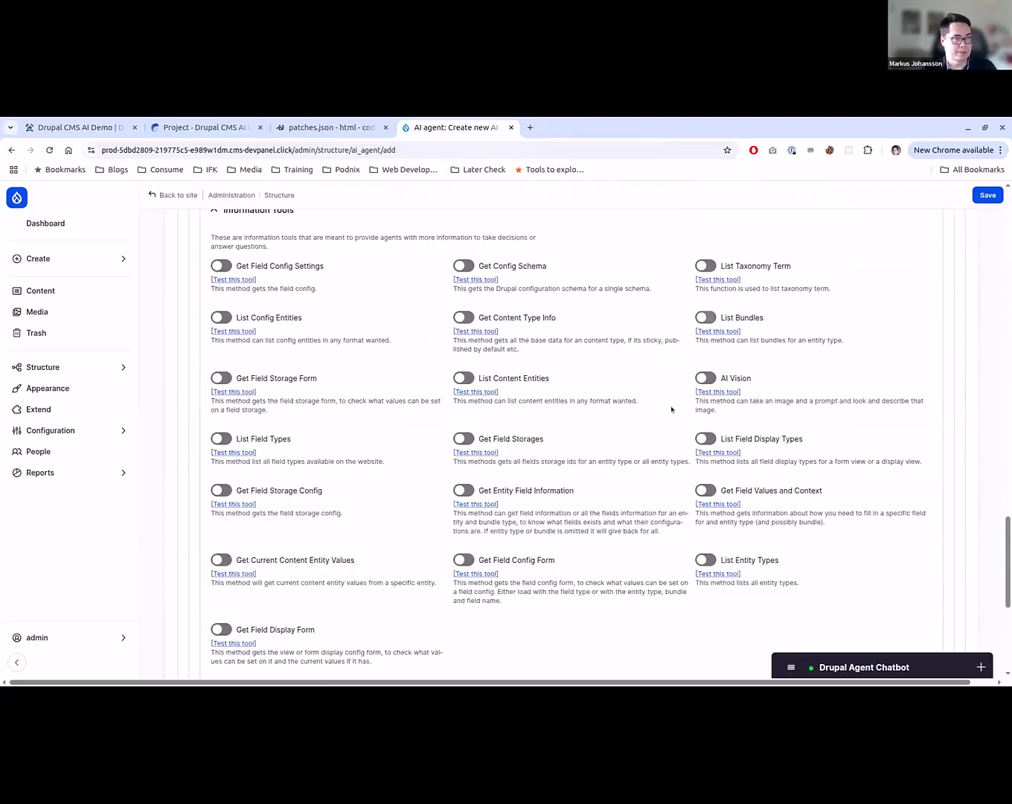
{"action": "left_click", "coordinate": [704, 318]}
- Label the new agent "Media Type Agent"
{"action": "scroll", "coordinate": [570, 519], "scroll_direction": "up", "scroll_amount": 20}
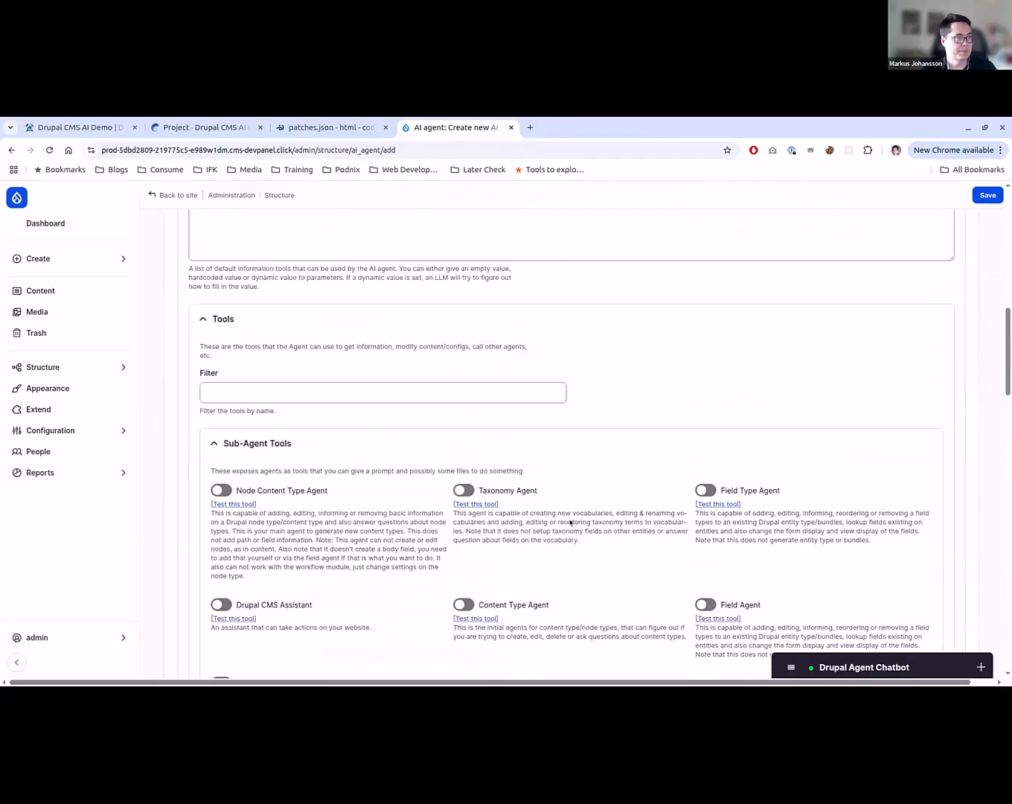
{"action": "scroll", "coordinate": [460, 557], "scroll_direction": "up", "scroll_amount": 4}
{"action": "left_click", "coordinate": [358, 290]}
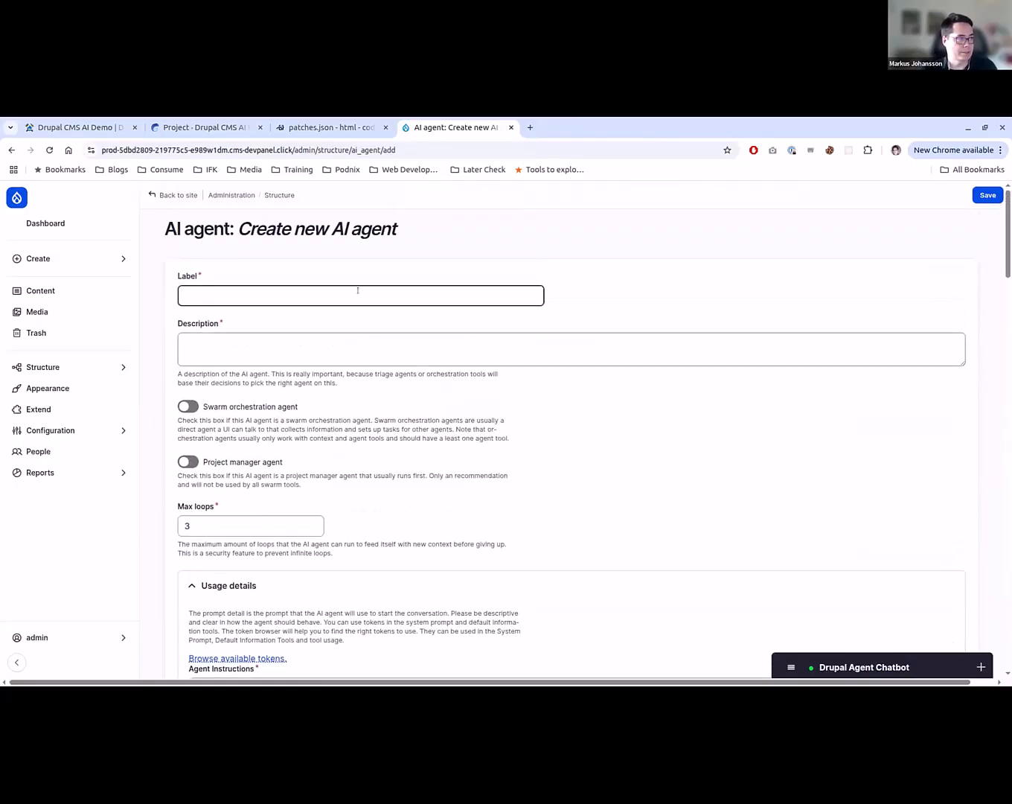
{"action": "type", "text": "Media Type"}
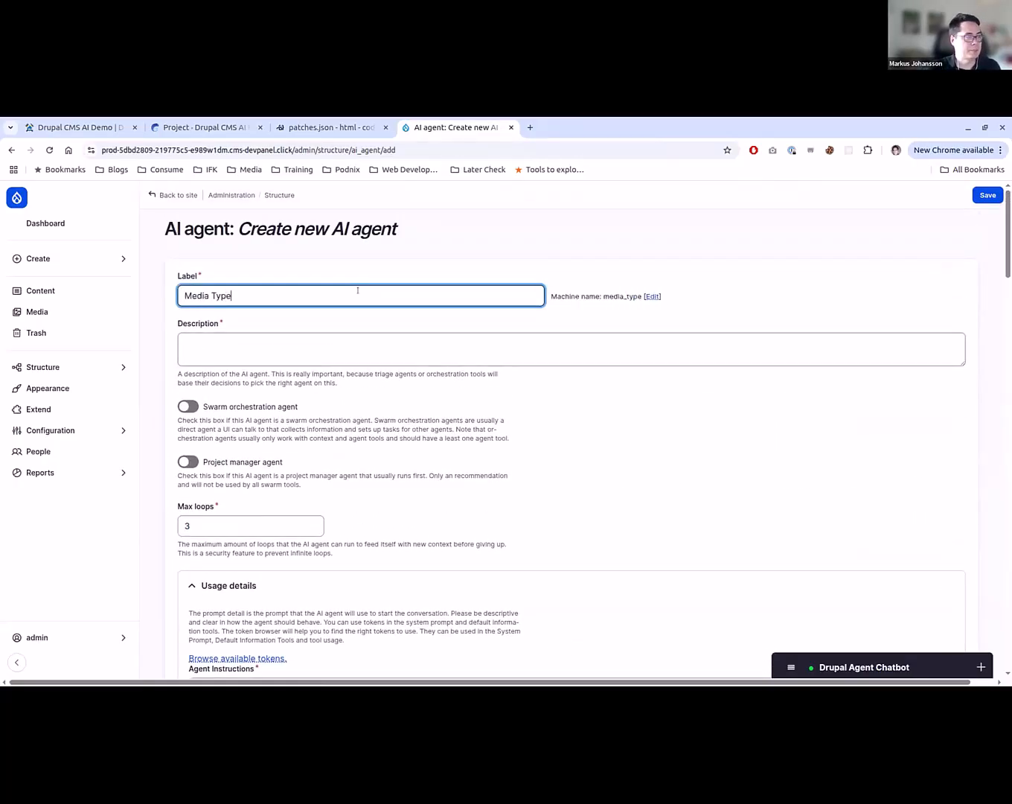
{"action": "type", "text": " Agent"}
{"action": "key", "text": "Tab"}
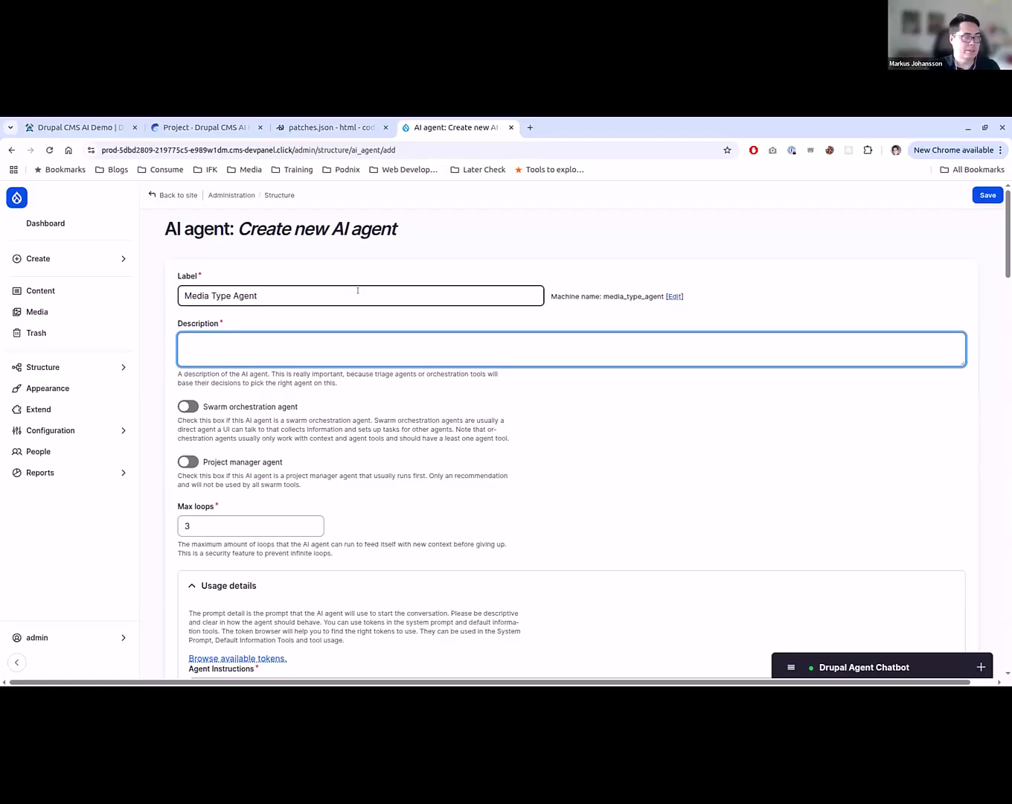
- Enter the agent description "This agent can answer questions about media types on the system."
{"action": "type", "text": "This agent can an"}
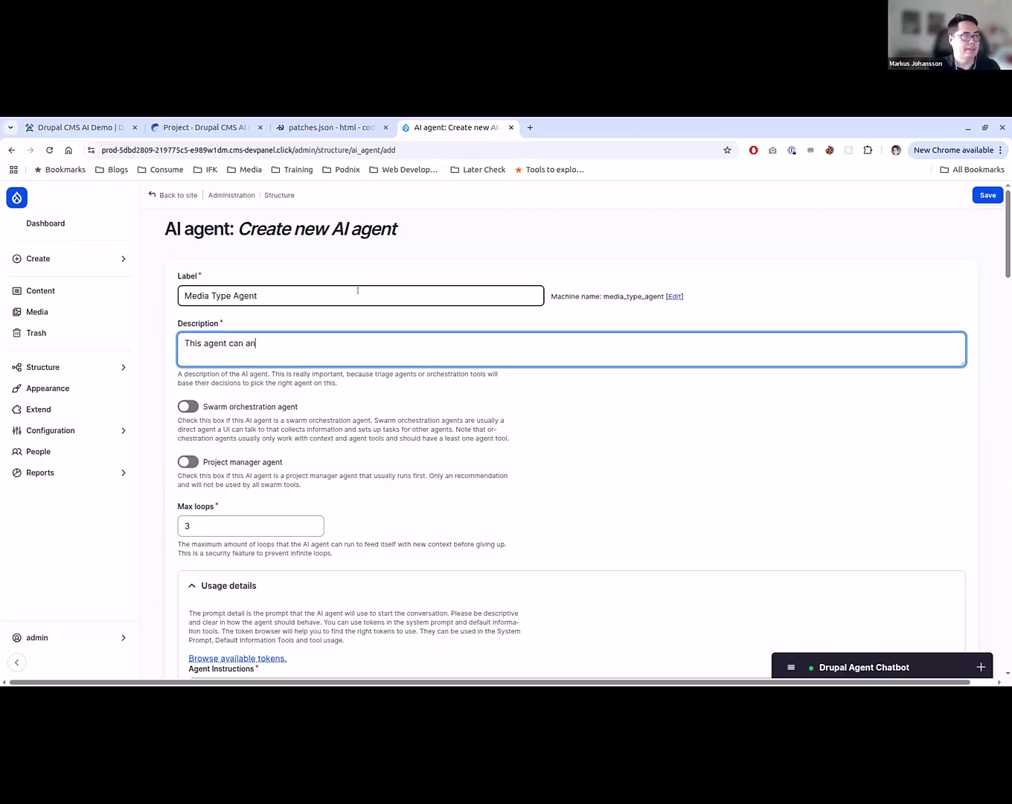
{"action": "type", "text": "swer questions about media types on the "}
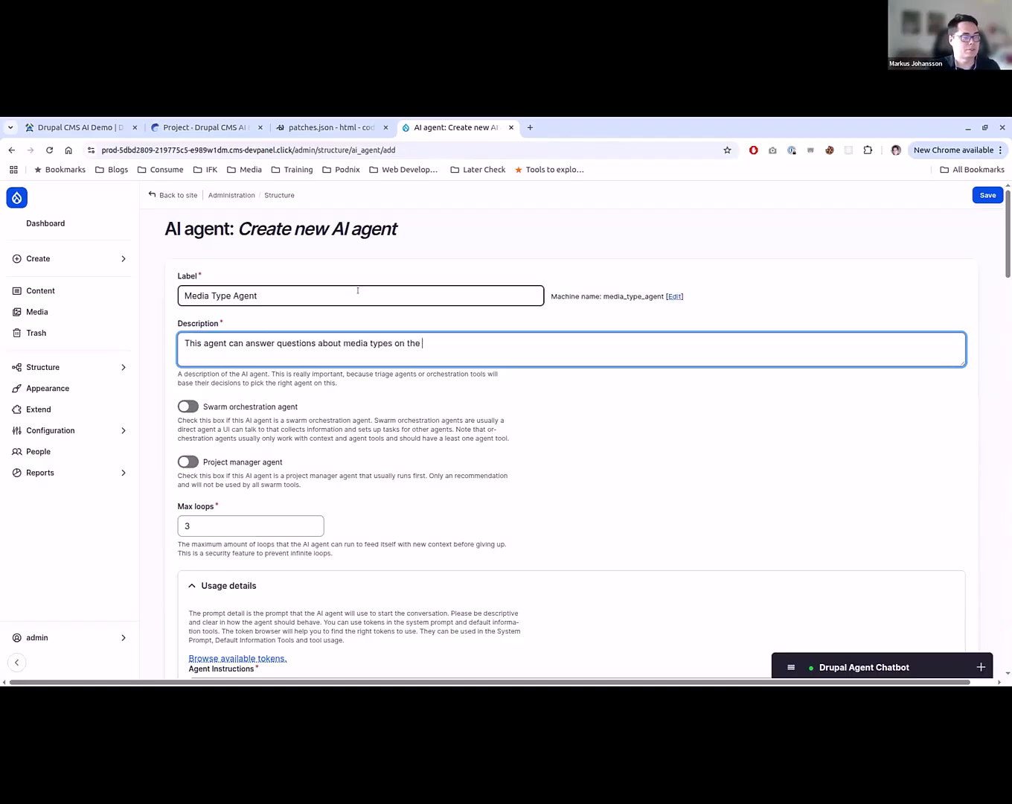
{"action": "type", "text": "system."}
- Review the new agent's swarm orchestration, project manager and max loops settings
{"action": "scroll", "coordinate": [358, 293], "scroll_direction": "down", "scroll_amount": 2}
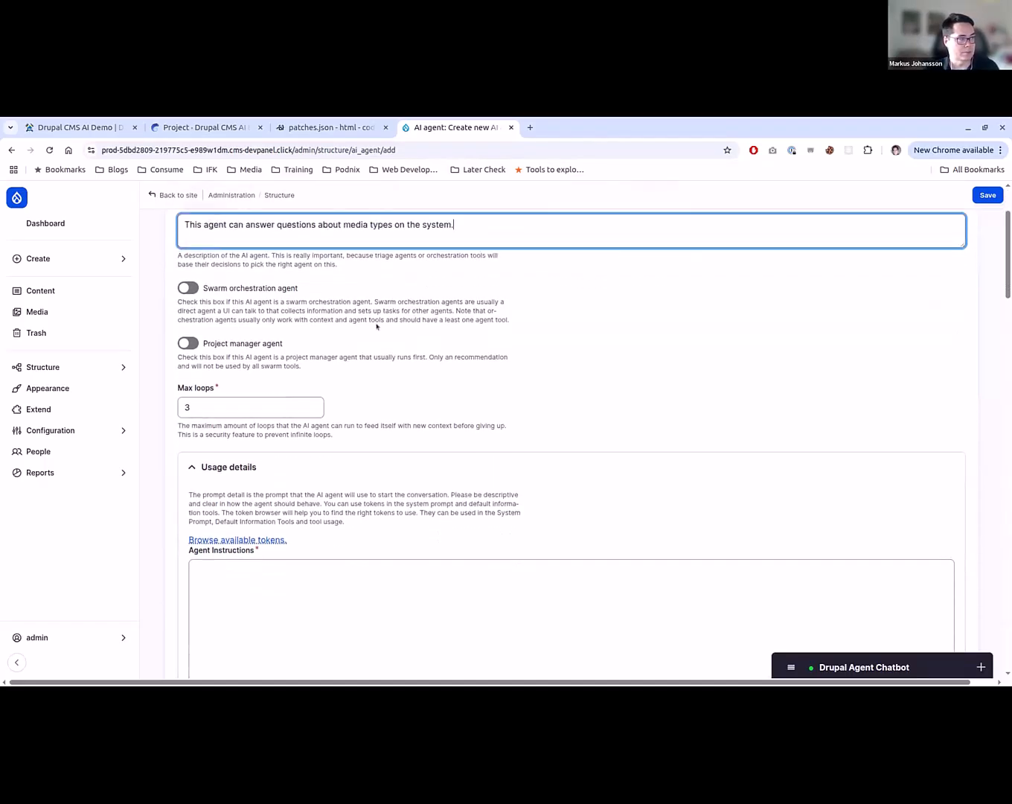
{"action": "scroll", "coordinate": [391, 382], "scroll_direction": "up", "scroll_amount": 1}
{"action": "scroll", "coordinate": [335, 372], "scroll_direction": "down", "scroll_amount": 3}
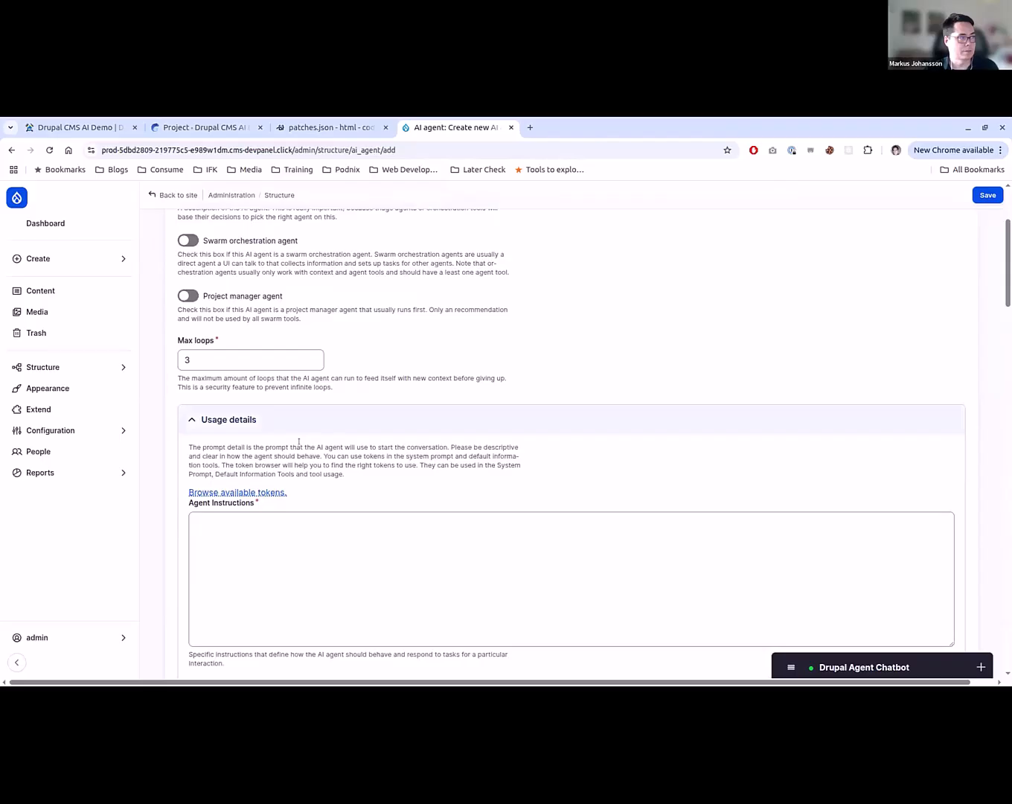
{"action": "left_click", "coordinate": [206, 354]}
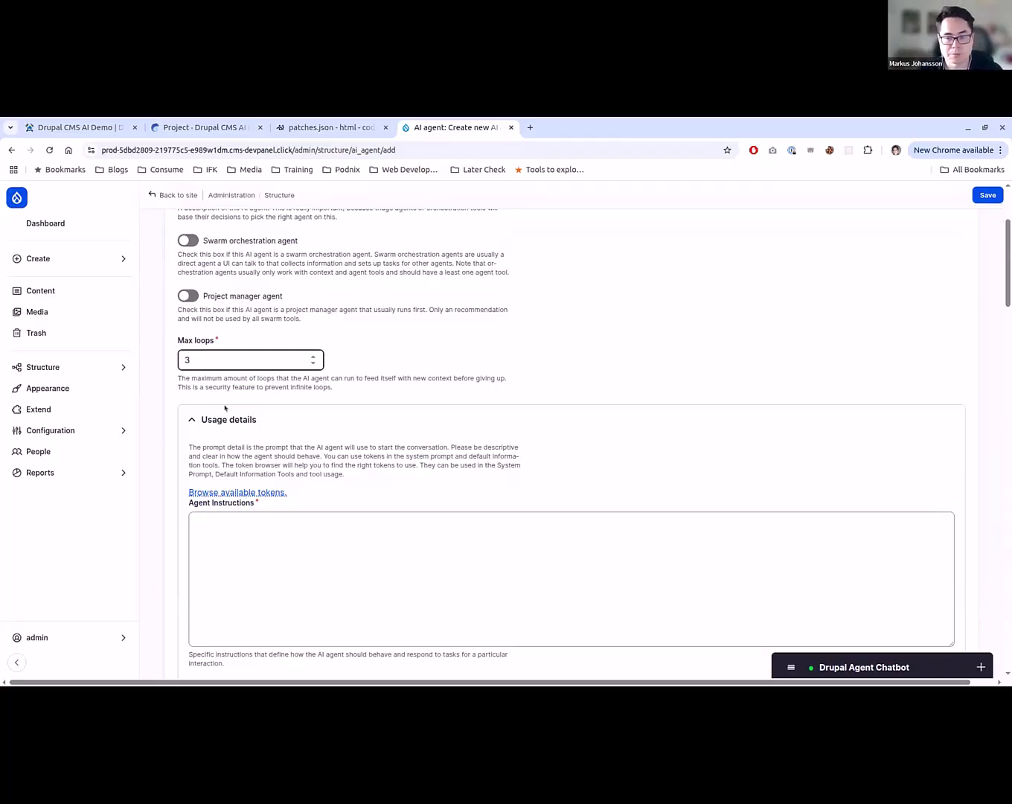
{"action": "mouse_move", "coordinate": [128, 368]}
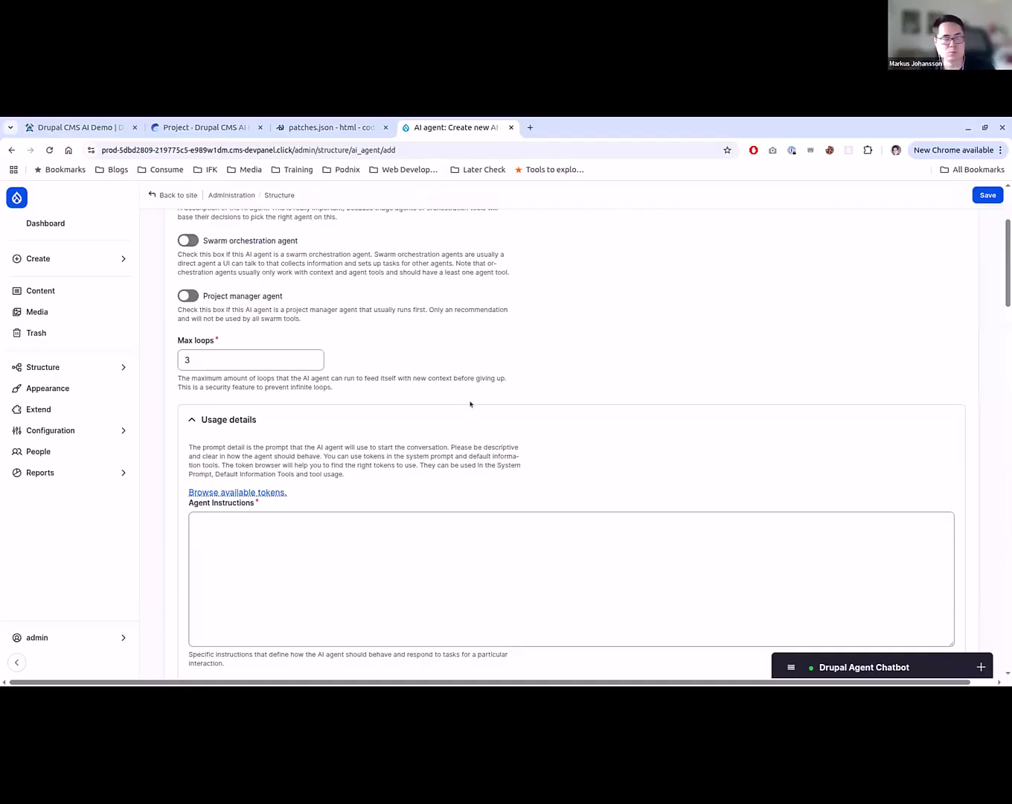
- Begin the agent instructions with "You can answer questions about media types on a Drupal website."
{"action": "scroll", "coordinate": [470, 402], "scroll_direction": "down", "scroll_amount": 1}
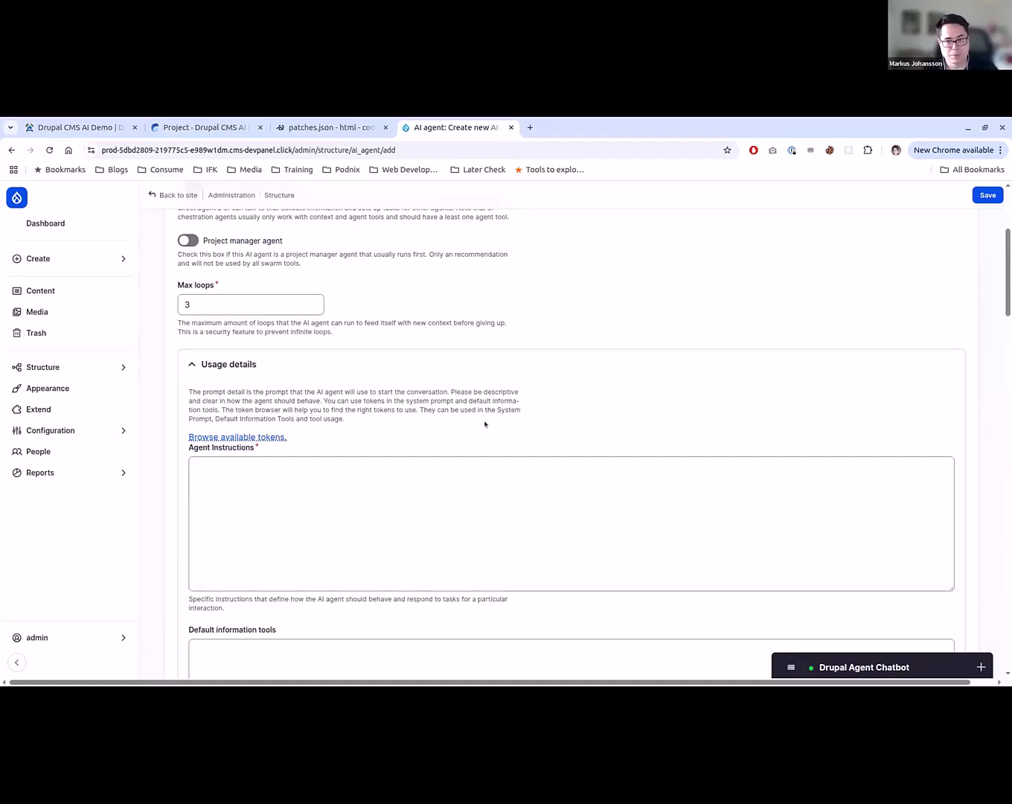
{"action": "scroll", "coordinate": [485, 423], "scroll_direction": "down", "scroll_amount": 2}
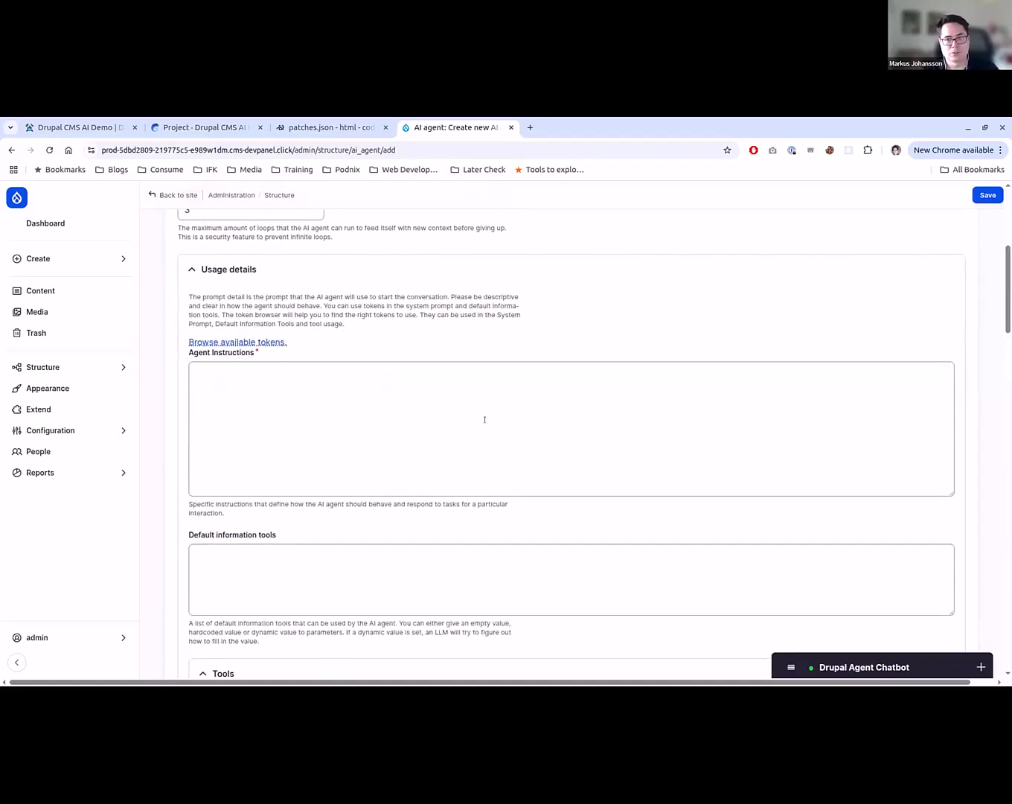
{"action": "left_click", "coordinate": [543, 388]}
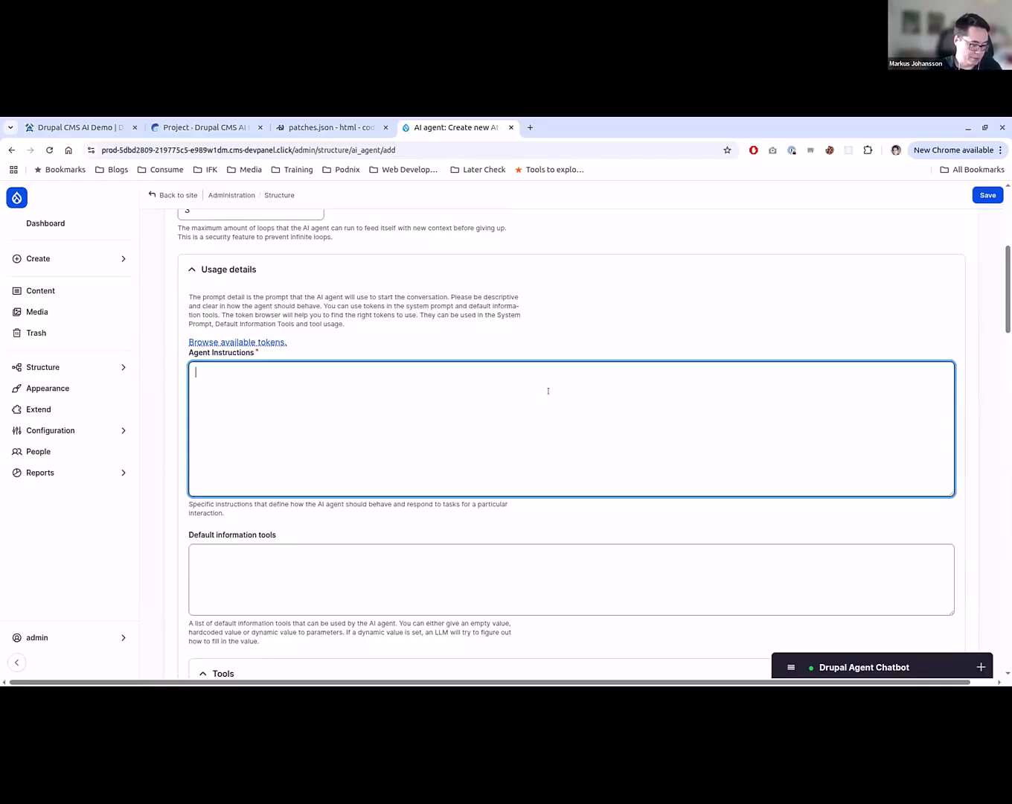
{"action": "type", "text": "You can an"}
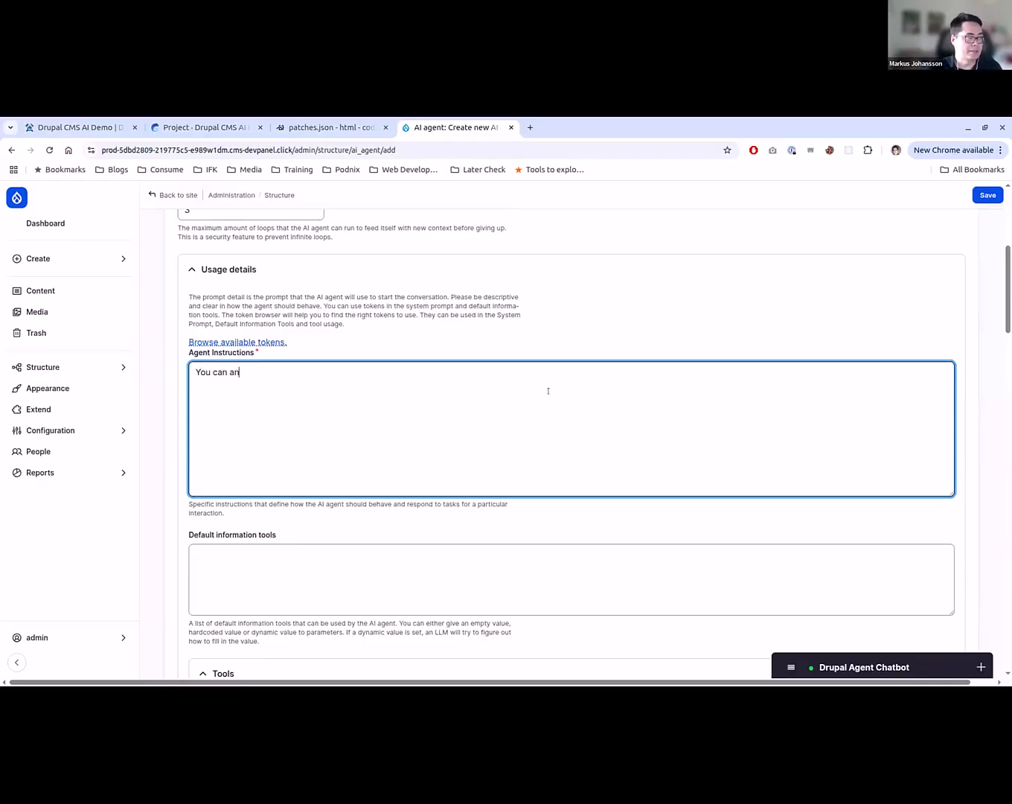
{"action": "type", "text": "swer questions about"}
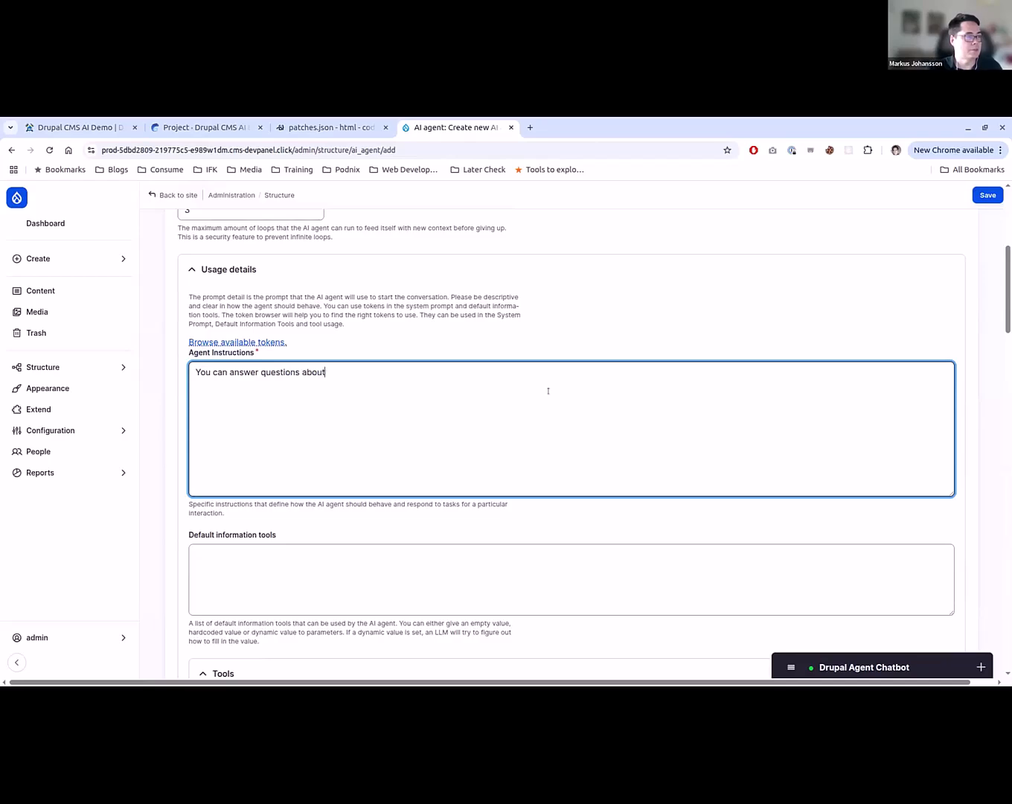
{"action": "type", "text": " media types on a "}
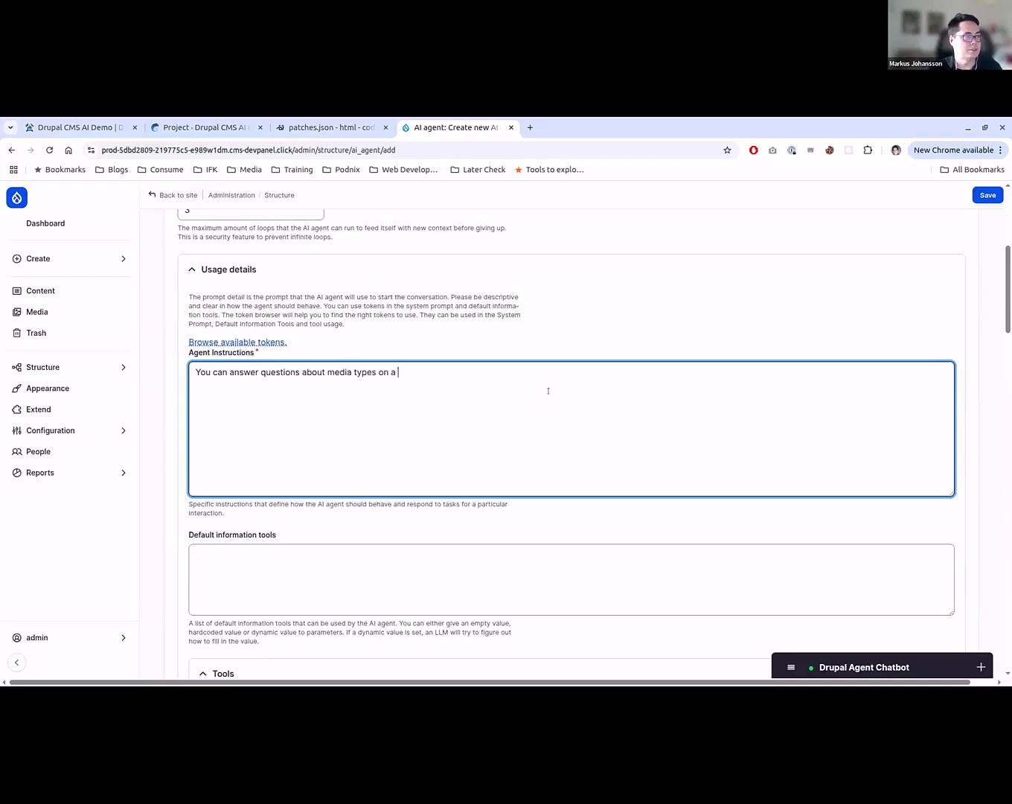
{"action": "type", "text": "Drupal website"}
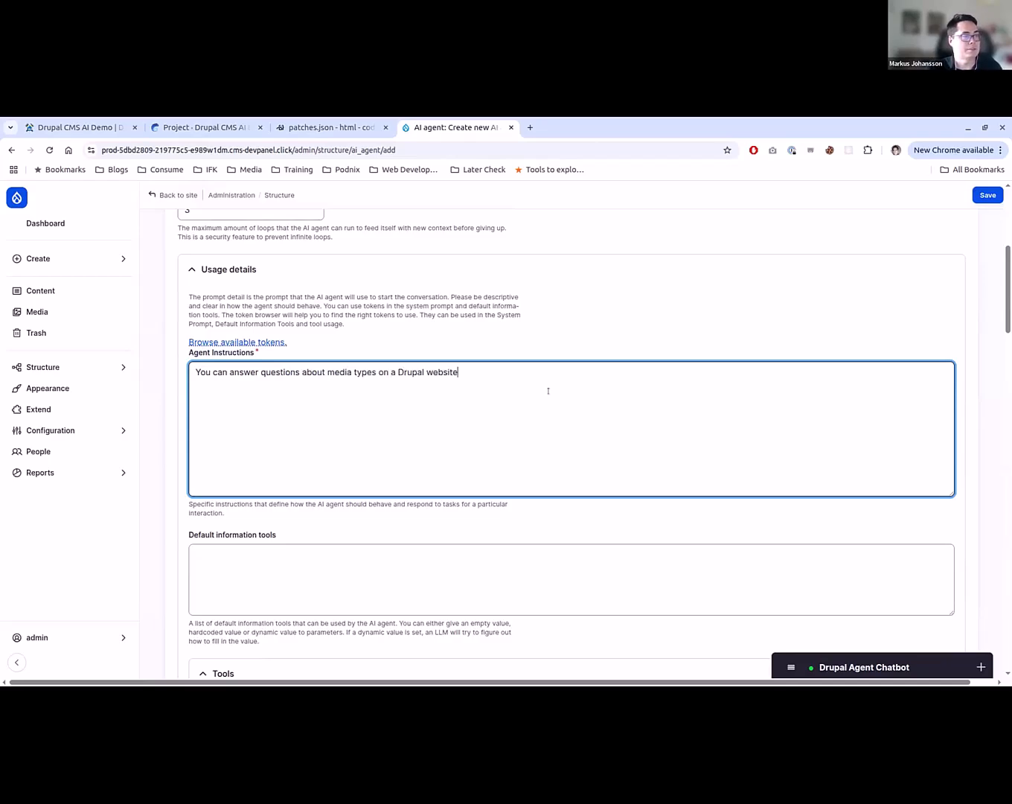
{"action": "type", "text": ". You a r"}
- Extend the agent instructions with "You are a looping agent that has tools to do this. Do not answer any other questions."
{"action": "key", "text": "BackSpace"}
{"action": "key", "text": "BackSpace"}
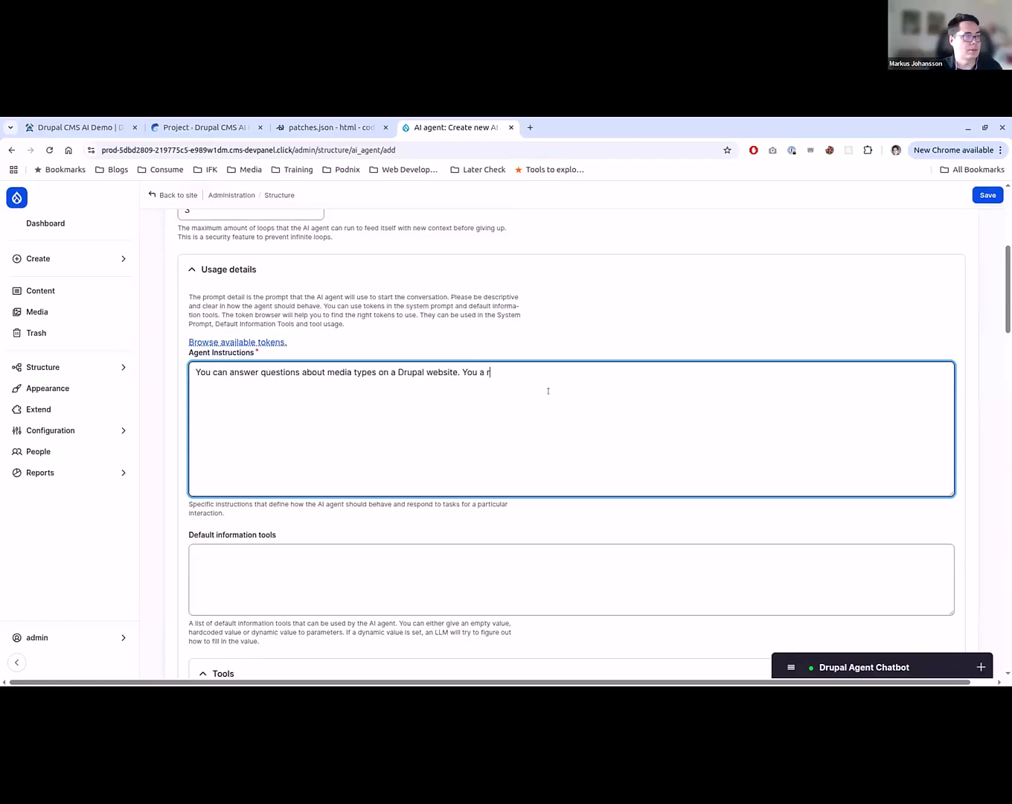
{"action": "type", "text": "re a looping ag"}
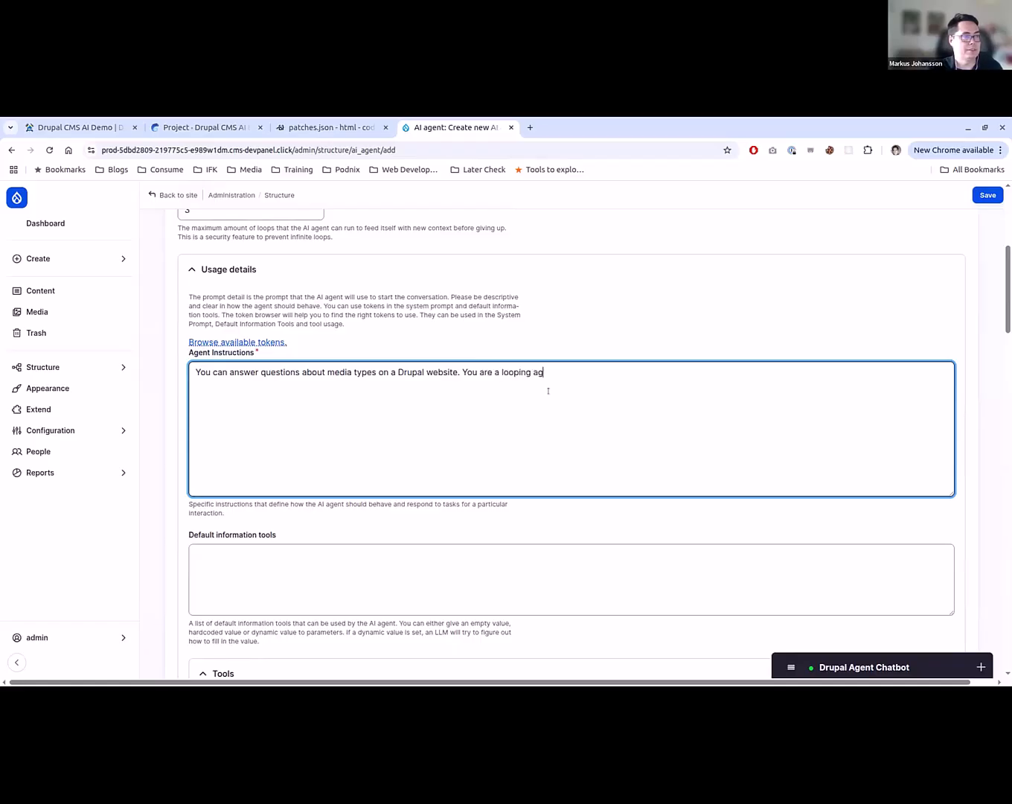
{"action": "type", "text": "ent that has tools to do t"}
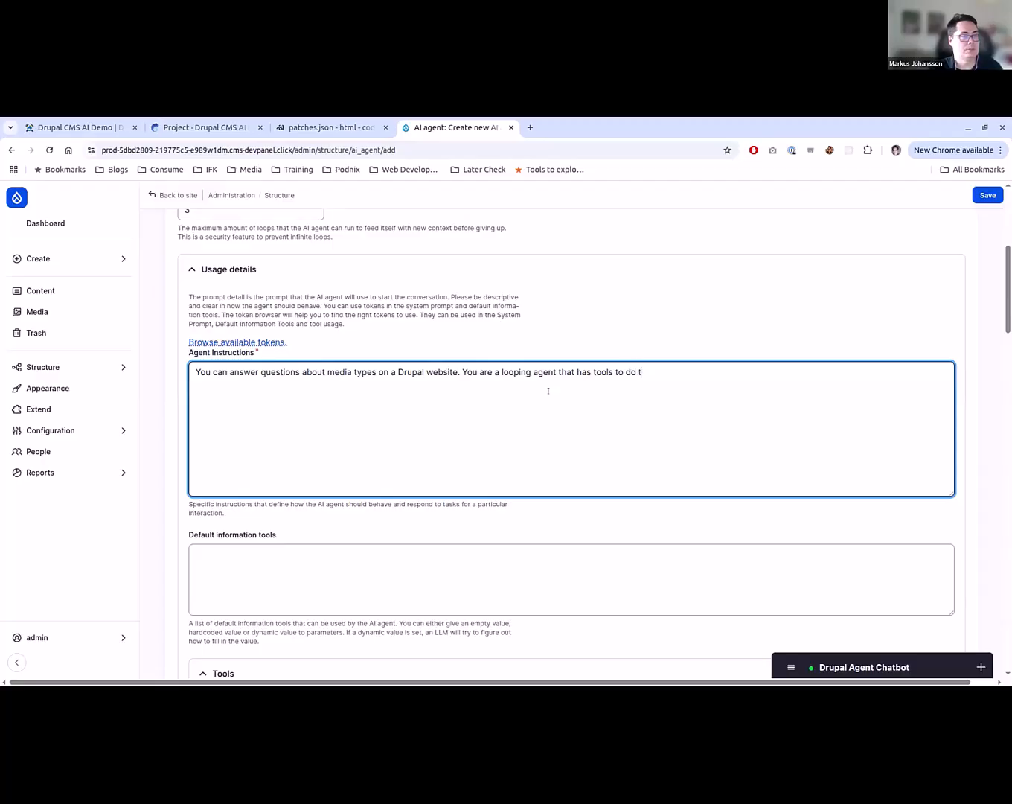
{"action": "type", "text": "his. Do not a"}
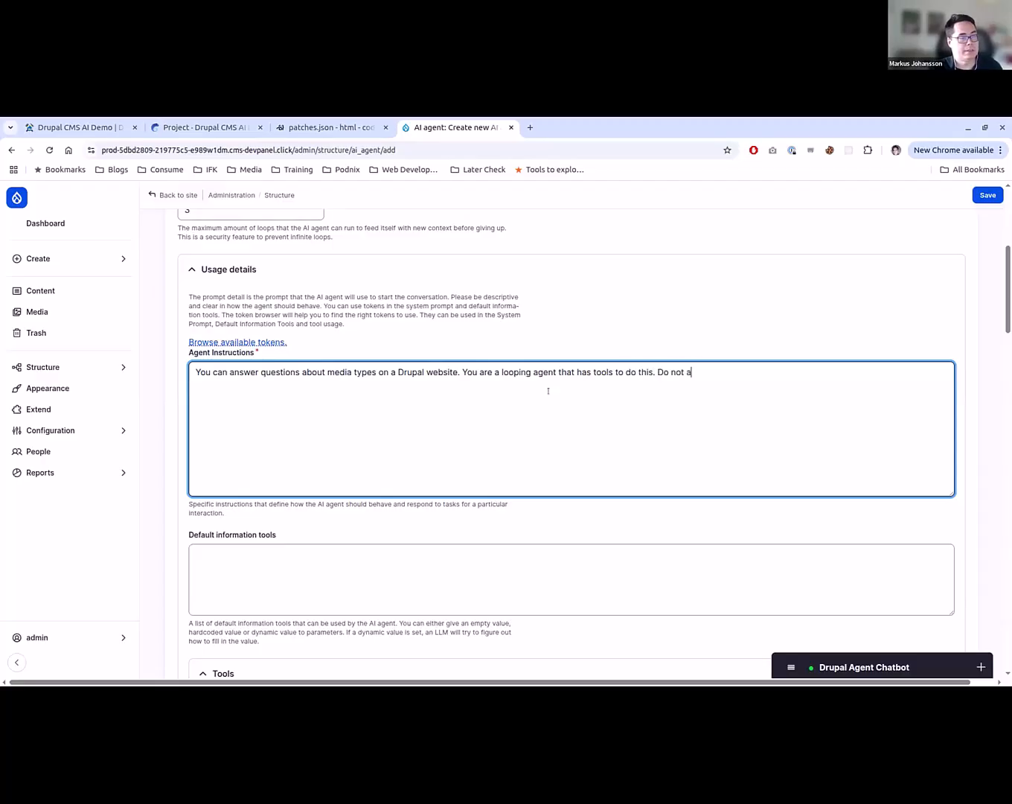
{"action": "type", "text": "nswer any other questions."}
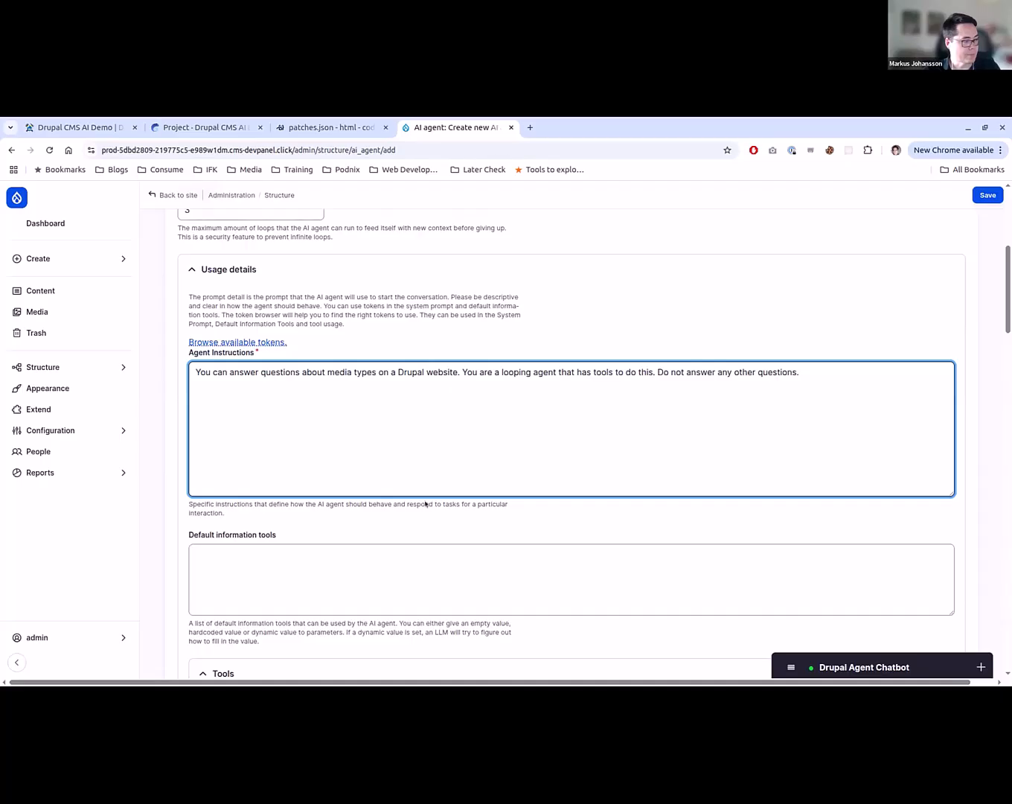
- Expand the List Bundles tool's detailed usage settings and its property restrictions
{"action": "scroll", "coordinate": [307, 415], "scroll_direction": "down", "scroll_amount": 4}
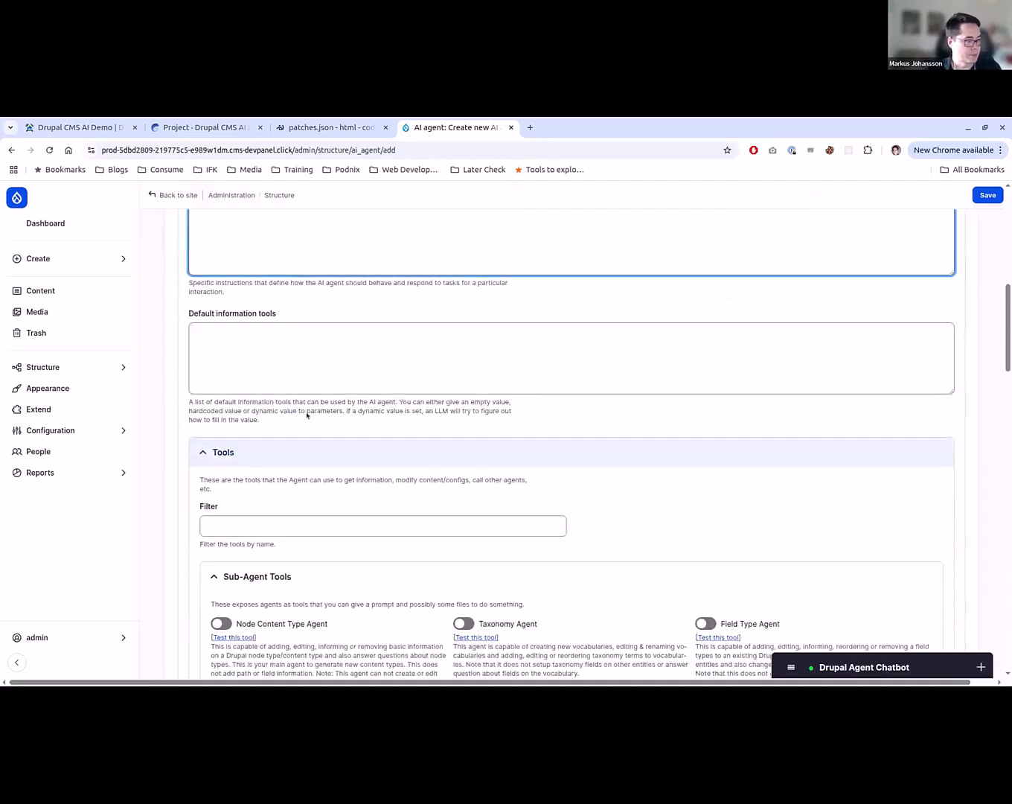
{"action": "scroll", "coordinate": [185, 436], "scroll_direction": "down", "scroll_amount": 20}
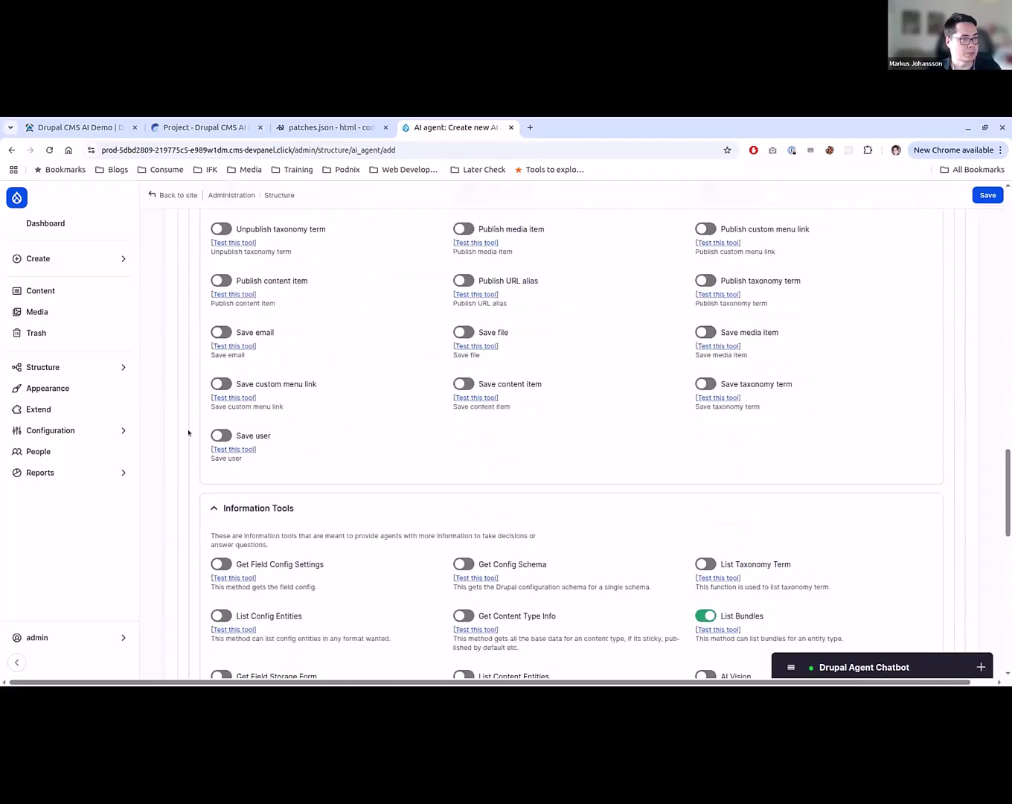
{"action": "scroll", "coordinate": [722, 452], "scroll_direction": "up", "scroll_amount": 1}
{"action": "scroll", "coordinate": [292, 596], "scroll_direction": "down", "scroll_amount": 1}
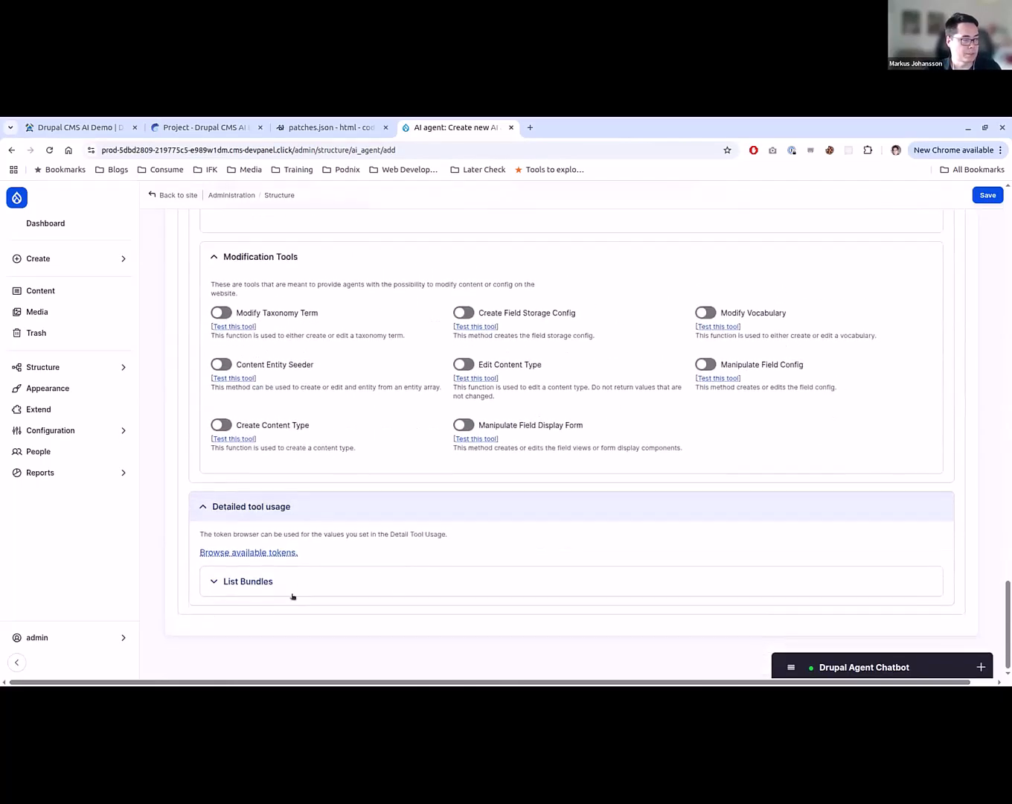
{"action": "left_click", "coordinate": [436, 575]}
{"action": "scroll", "coordinate": [468, 533], "scroll_direction": "down", "scroll_amount": 2}
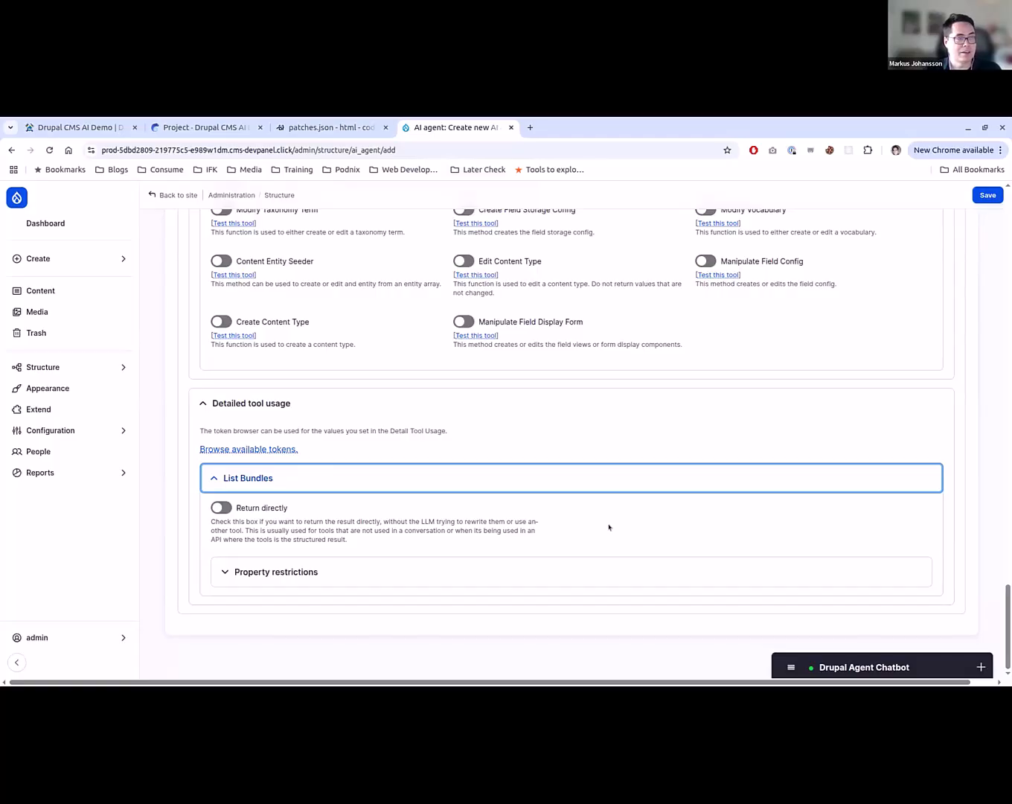
{"action": "left_click", "coordinate": [556, 579]}
{"action": "scroll", "coordinate": [588, 521], "scroll_direction": "down", "scroll_amount": 2}
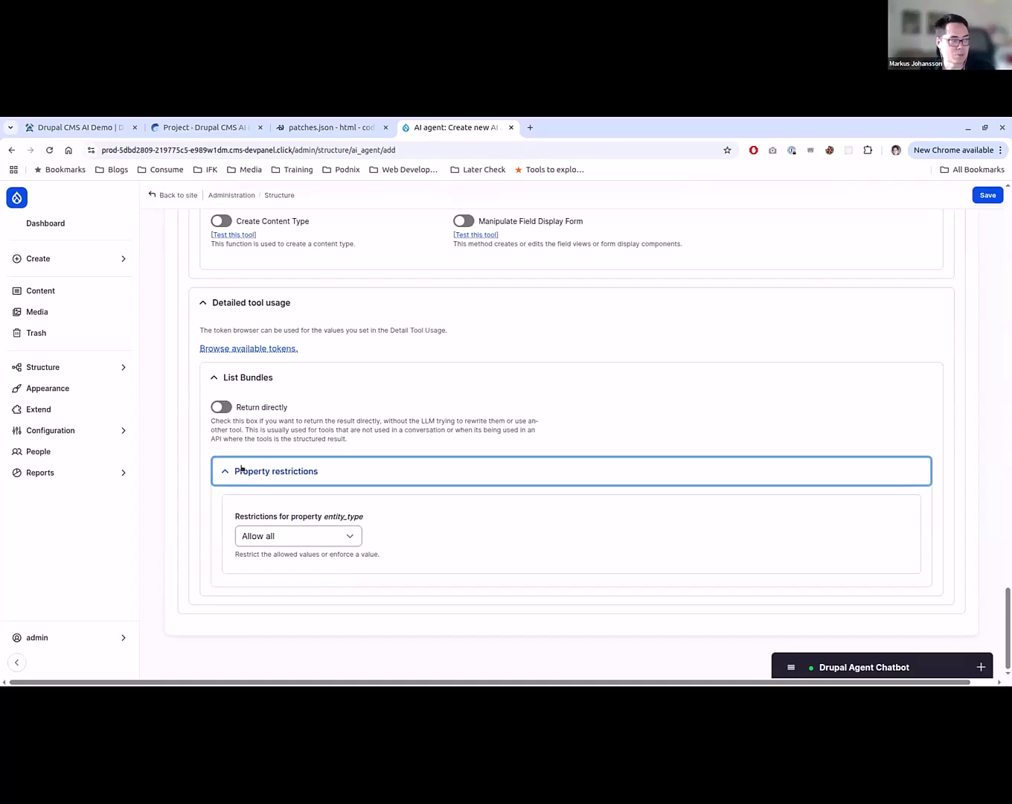
- Restrict the List Bundles entity_type property to the forced value "media" and save the agent
{"action": "left_click", "coordinate": [285, 538]}
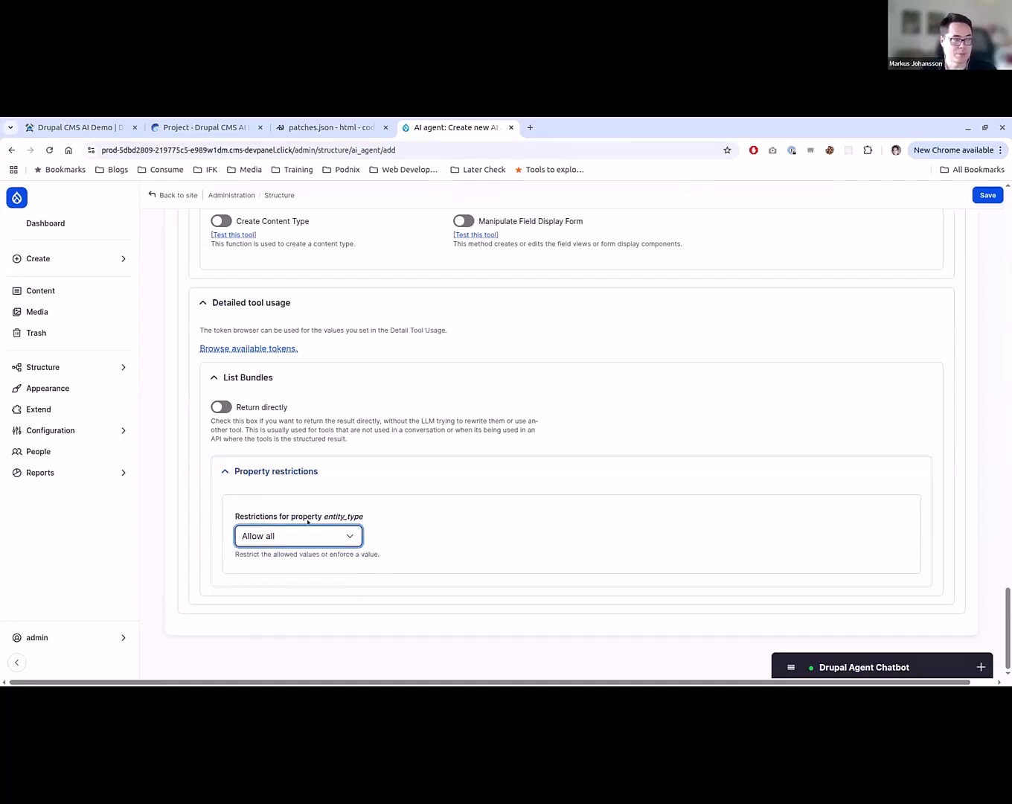
{"action": "left_click", "coordinate": [310, 533]}
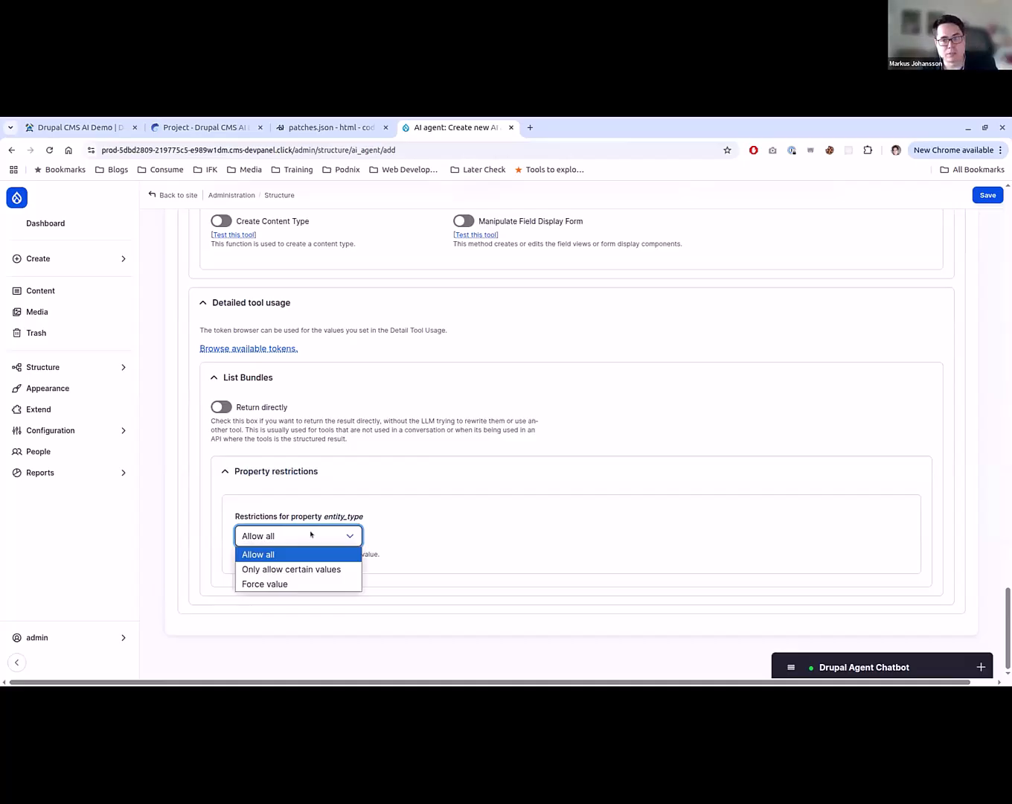
{"action": "left_click", "coordinate": [290, 583]}
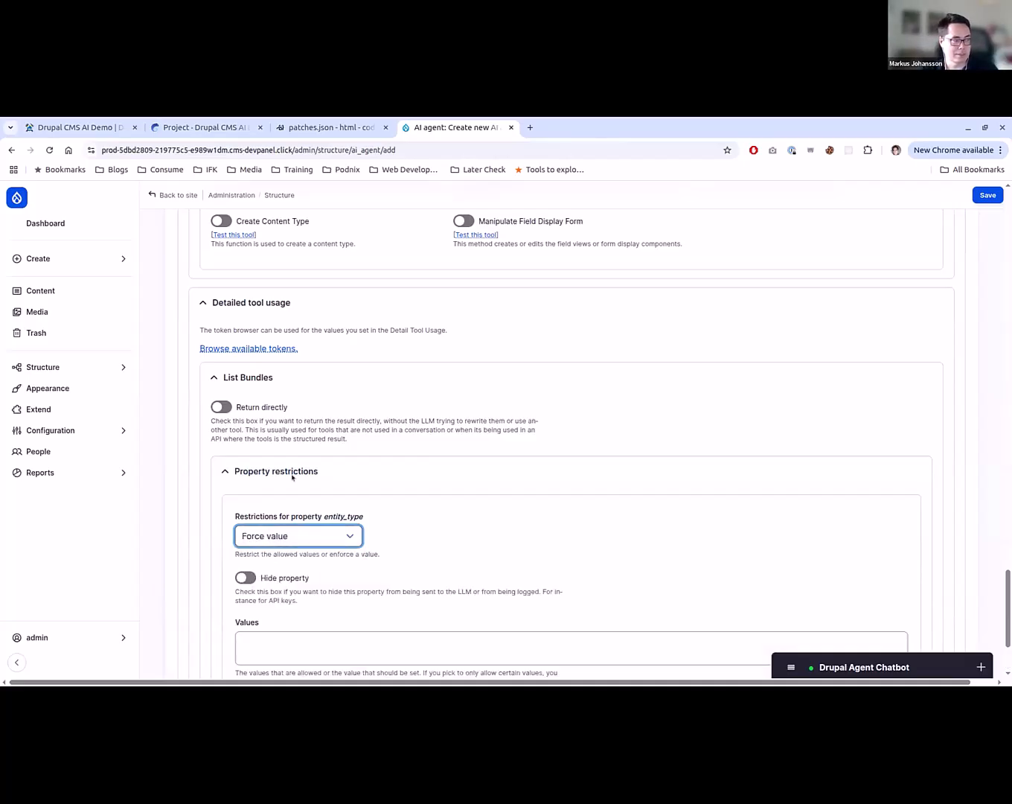
{"action": "scroll", "coordinate": [292, 506], "scroll_direction": "down", "scroll_amount": 1}
{"action": "left_click", "coordinate": [349, 588]}
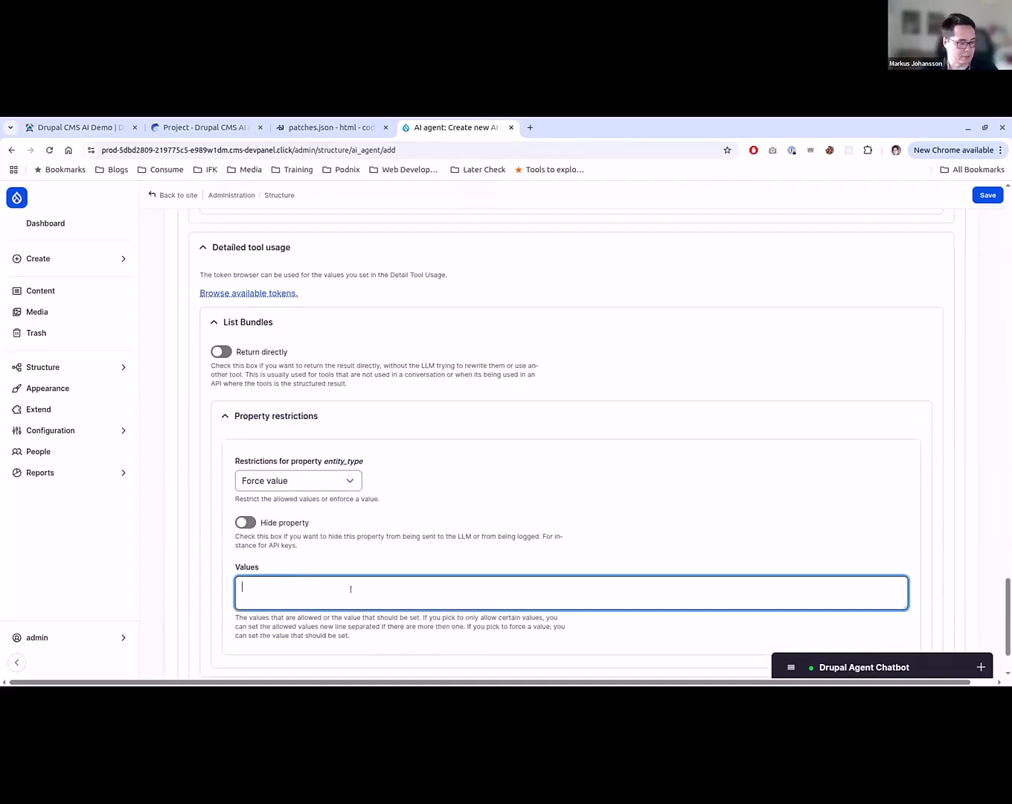
{"action": "type", "text": "media"}
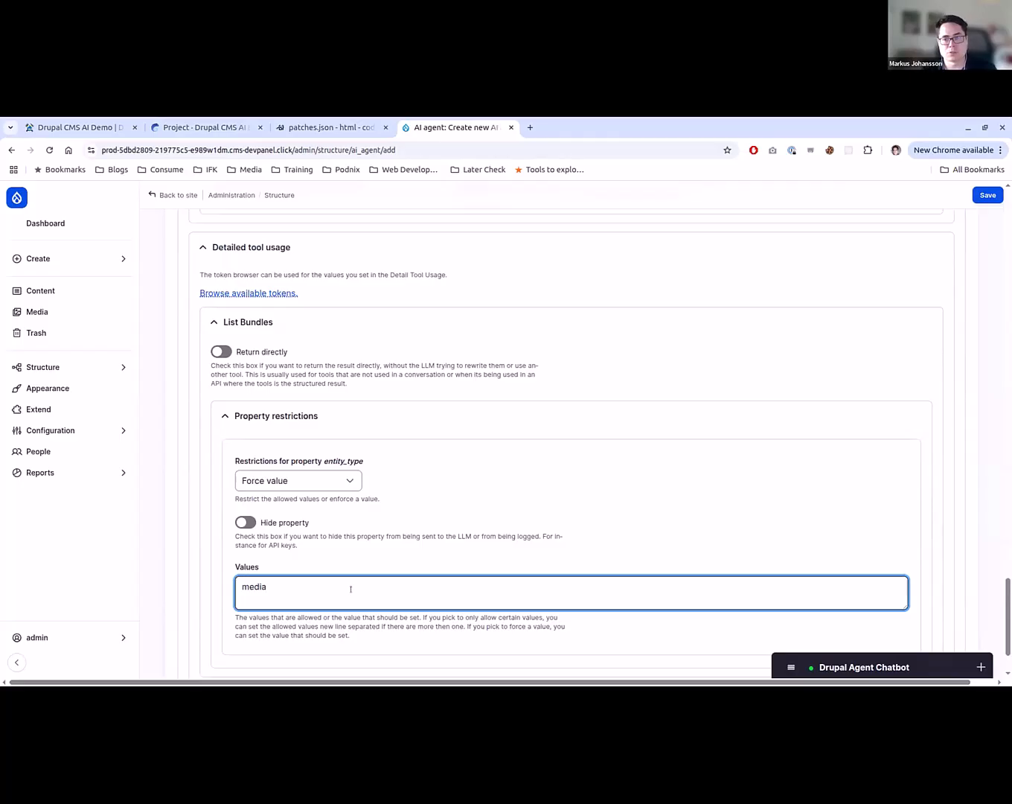
{"action": "scroll", "coordinate": [350, 588], "scroll_direction": "down", "scroll_amount": 1}
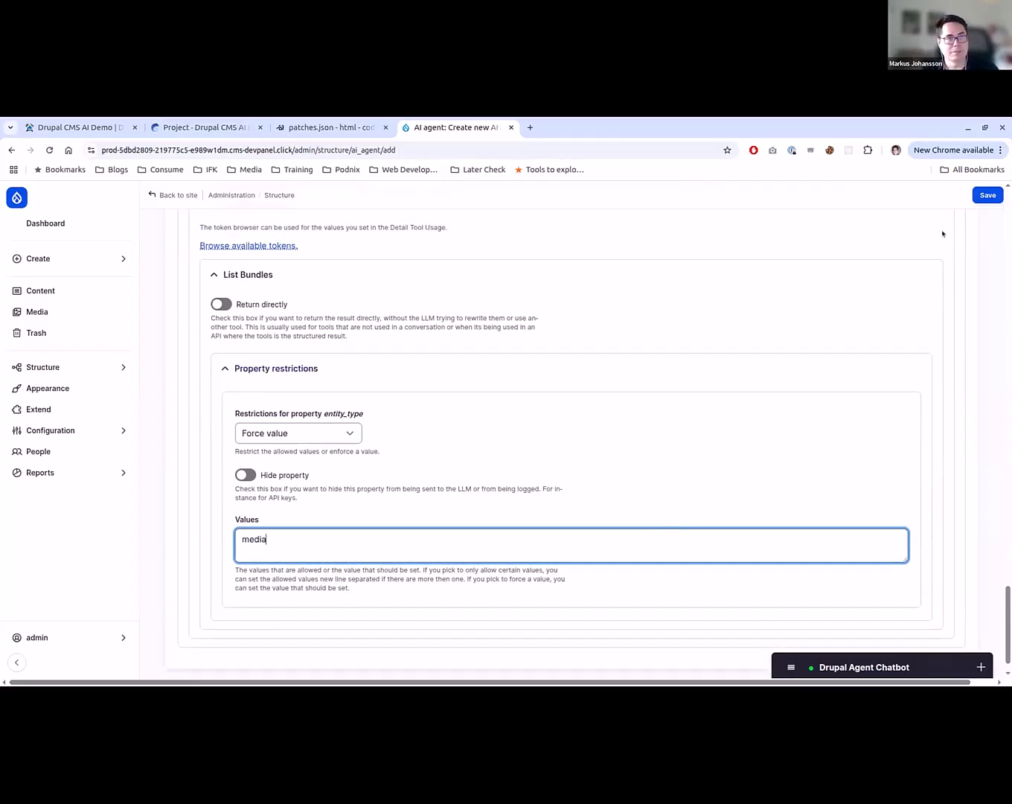
{"action": "left_click", "coordinate": [983, 194]}
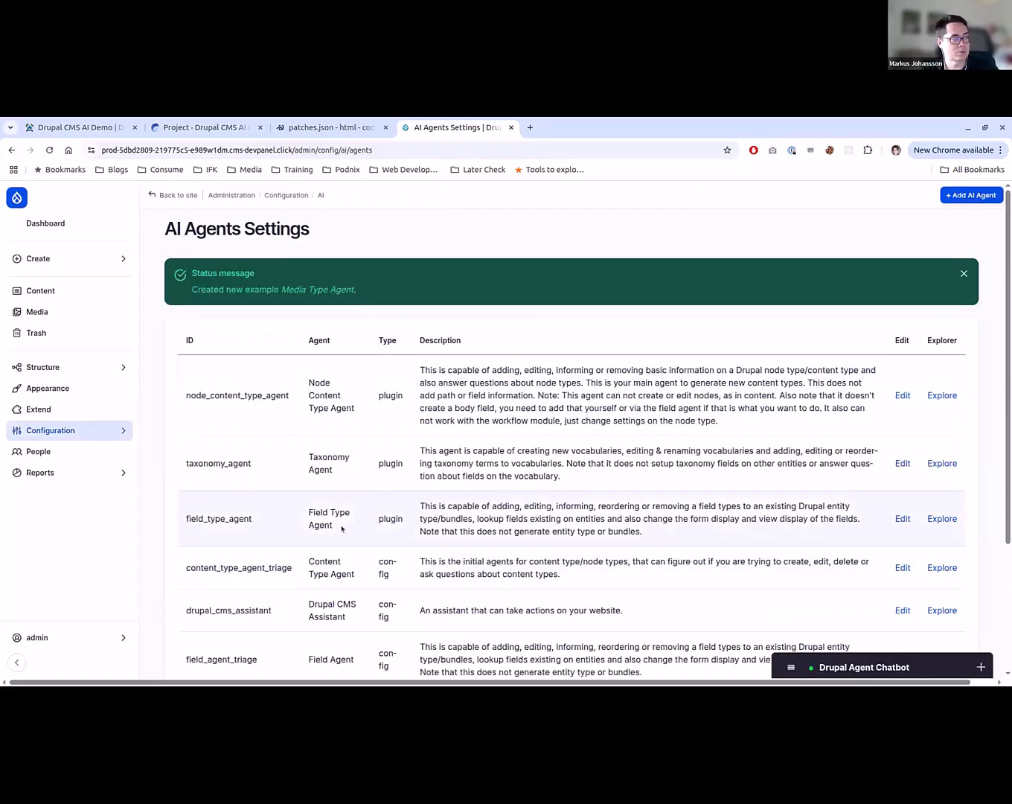
- Open the Media Type Agent in the AI Agent Explorer from the agents list
{"action": "scroll", "coordinate": [342, 527], "scroll_direction": "down", "scroll_amount": 3}
{"action": "scroll", "coordinate": [346, 526], "scroll_direction": "down", "scroll_amount": 1}
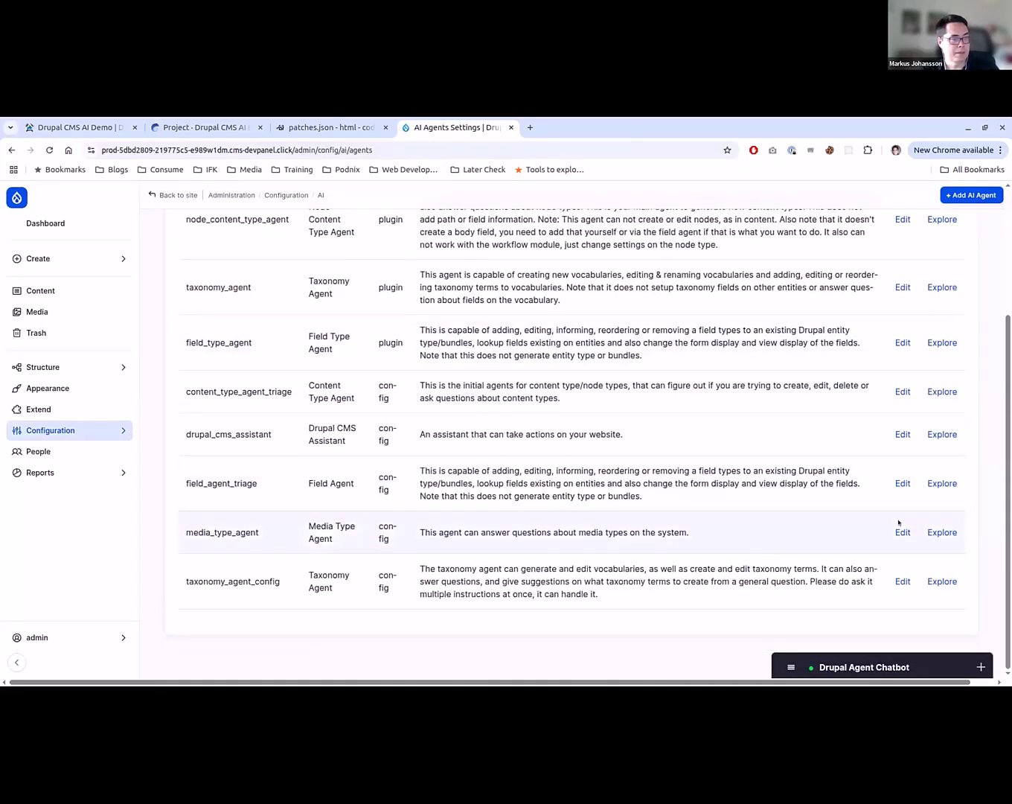
{"action": "left_click", "coordinate": [941, 532]}
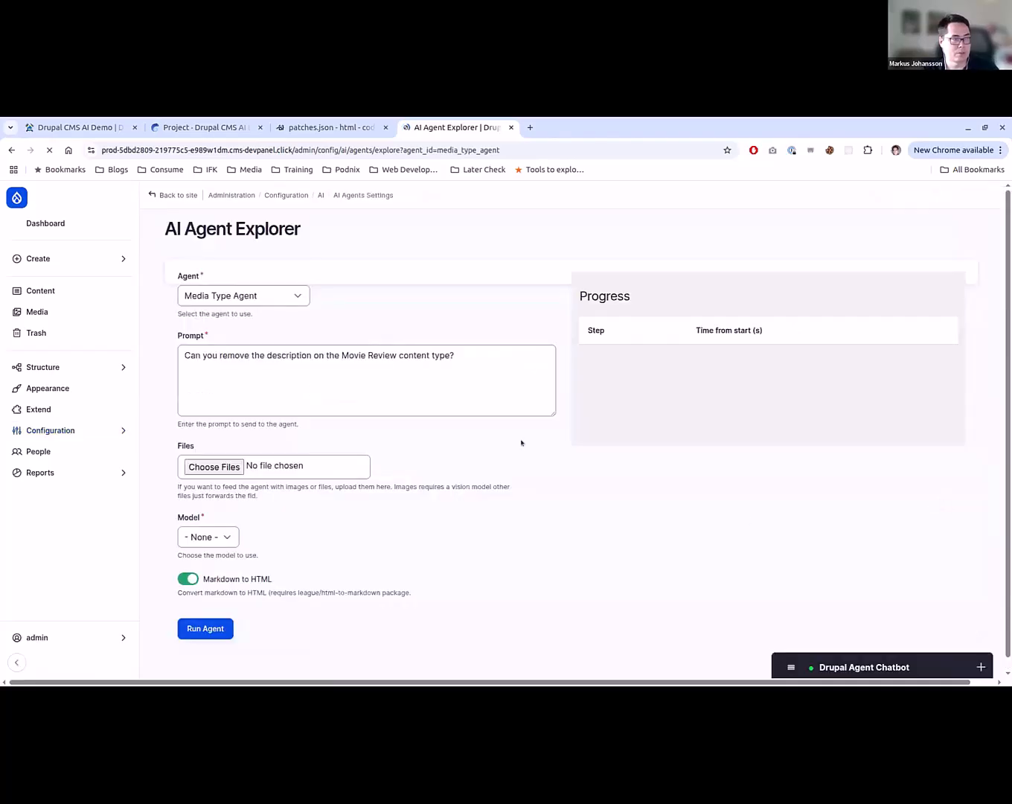
- Try to run the Media Type Agent with the prompt "Do you have some way of adding videos?"
{"action": "left_click", "coordinate": [505, 375]}
{"action": "key", "text": "ctrl+a"}
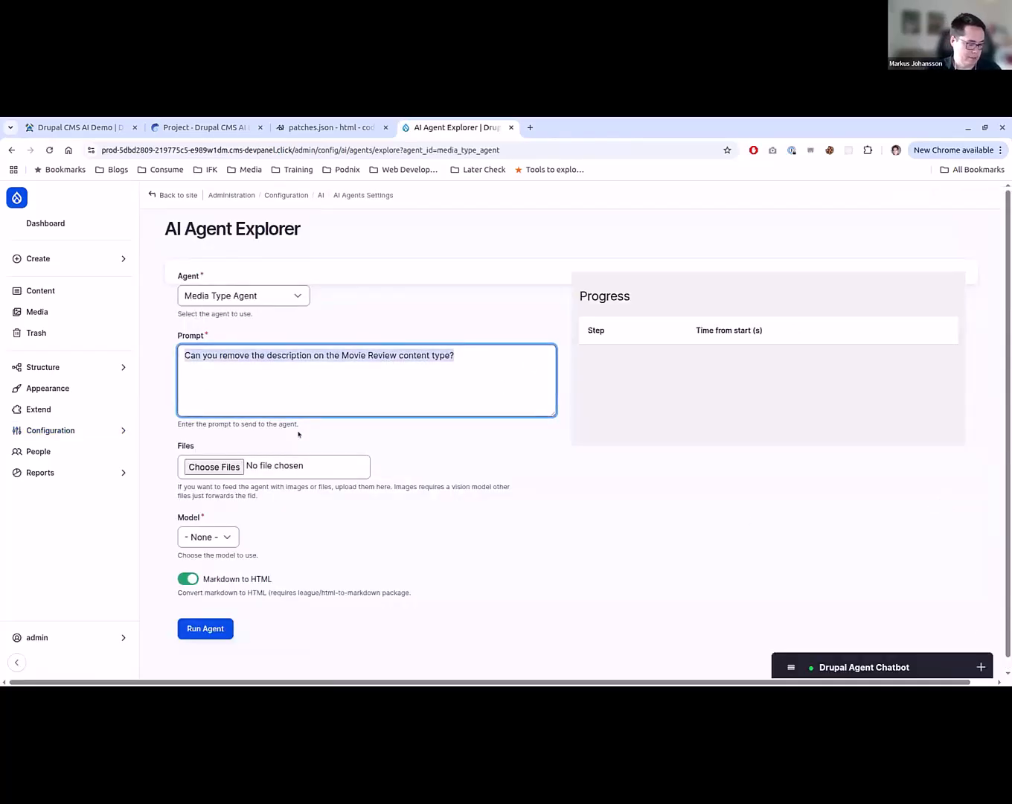
{"action": "type", "text": "Do yo"}
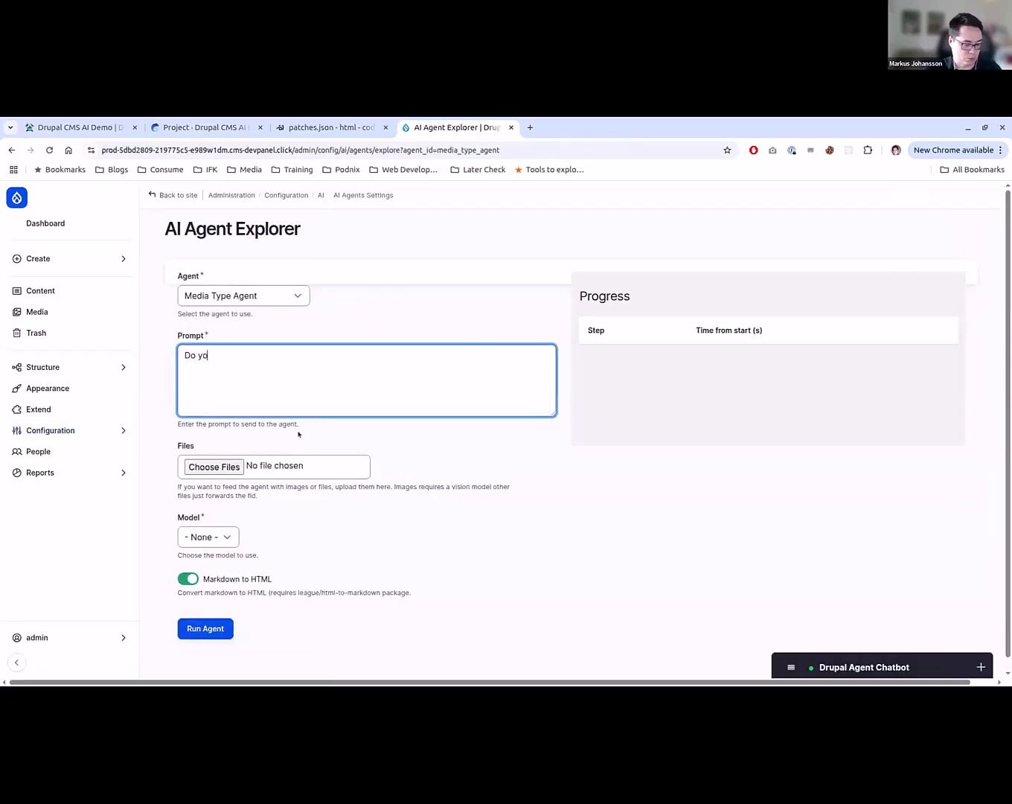
{"action": "type", "text": "u have some "}
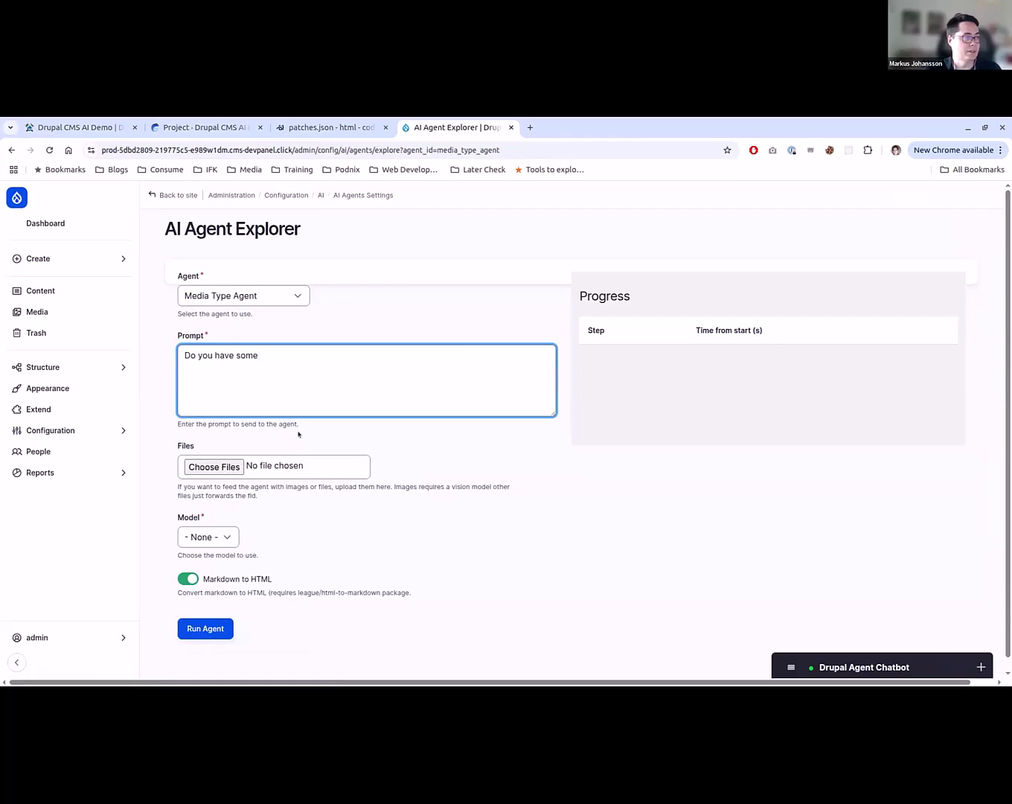
{"action": "type", "text": "way of "}
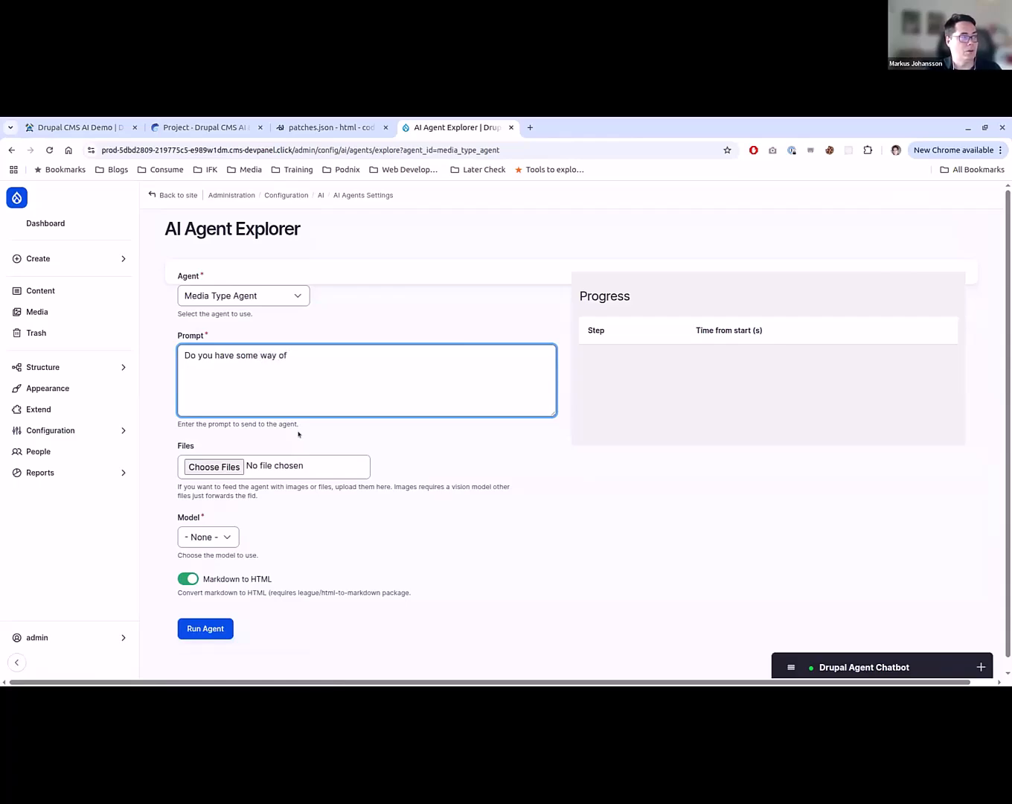
{"action": "type", "text": "adding videos"}
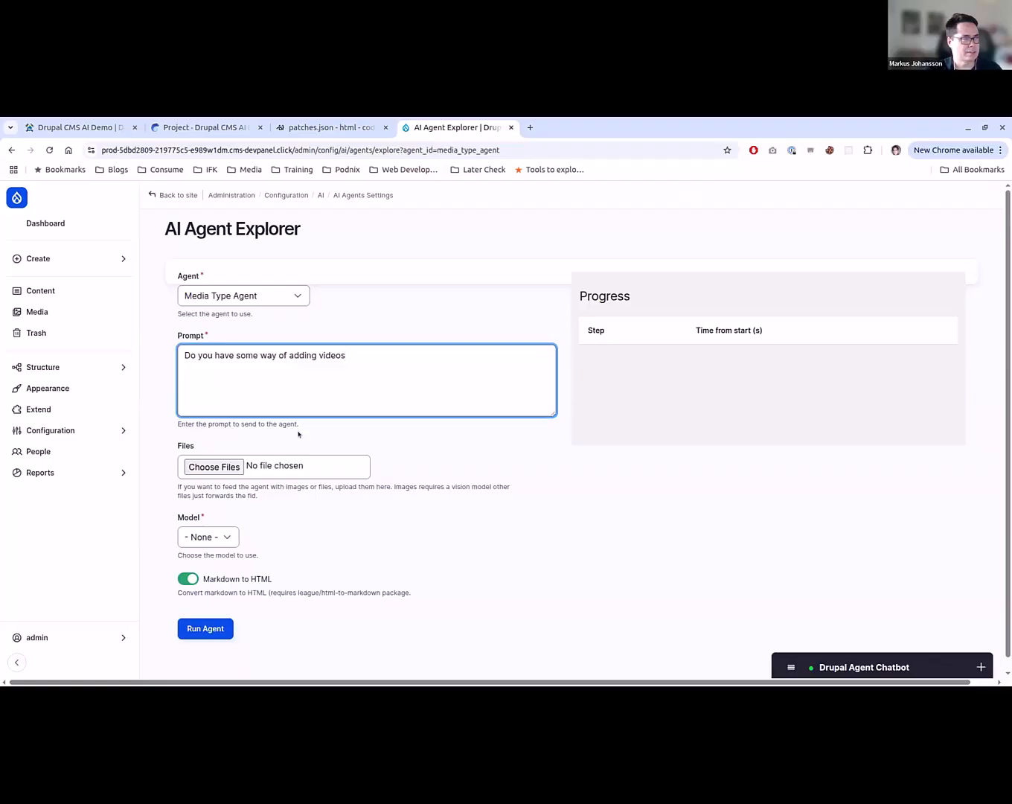
{"action": "type", "text": "?"}
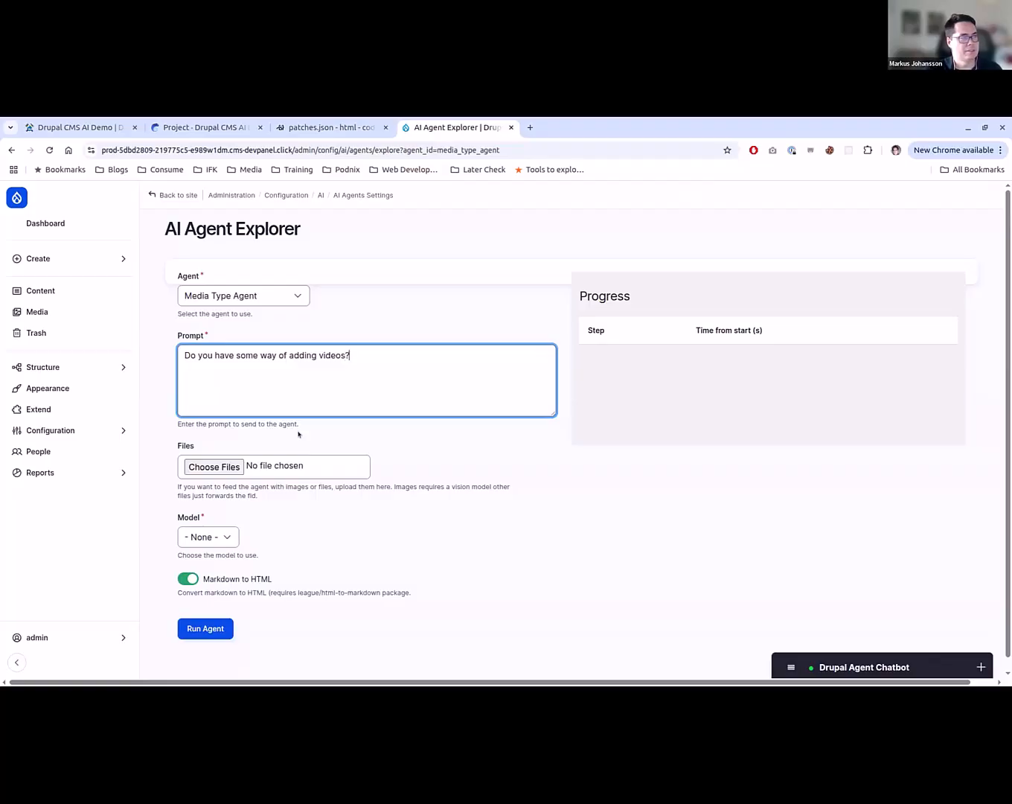
{"action": "left_click", "coordinate": [215, 627]}
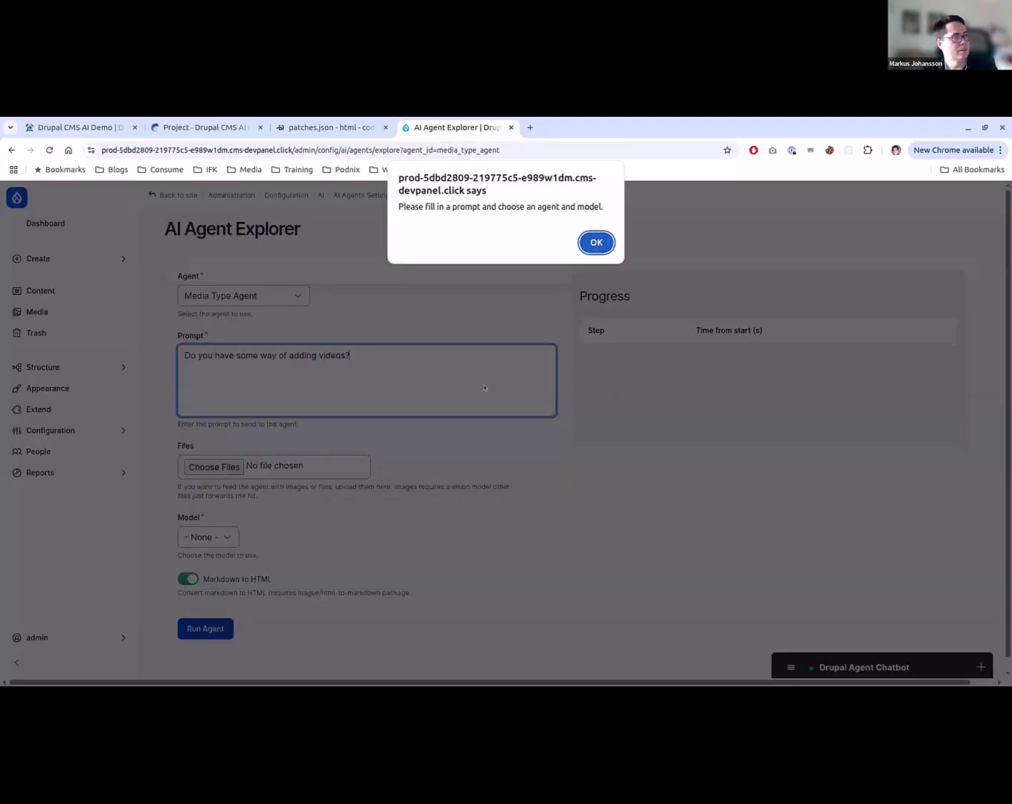
{"action": "key", "text": "Return"}
- Try to choose a model for the agent run, and reload the explorer page
{"action": "left_click", "coordinate": [209, 531]}
{"action": "left_click", "coordinate": [243, 520]}
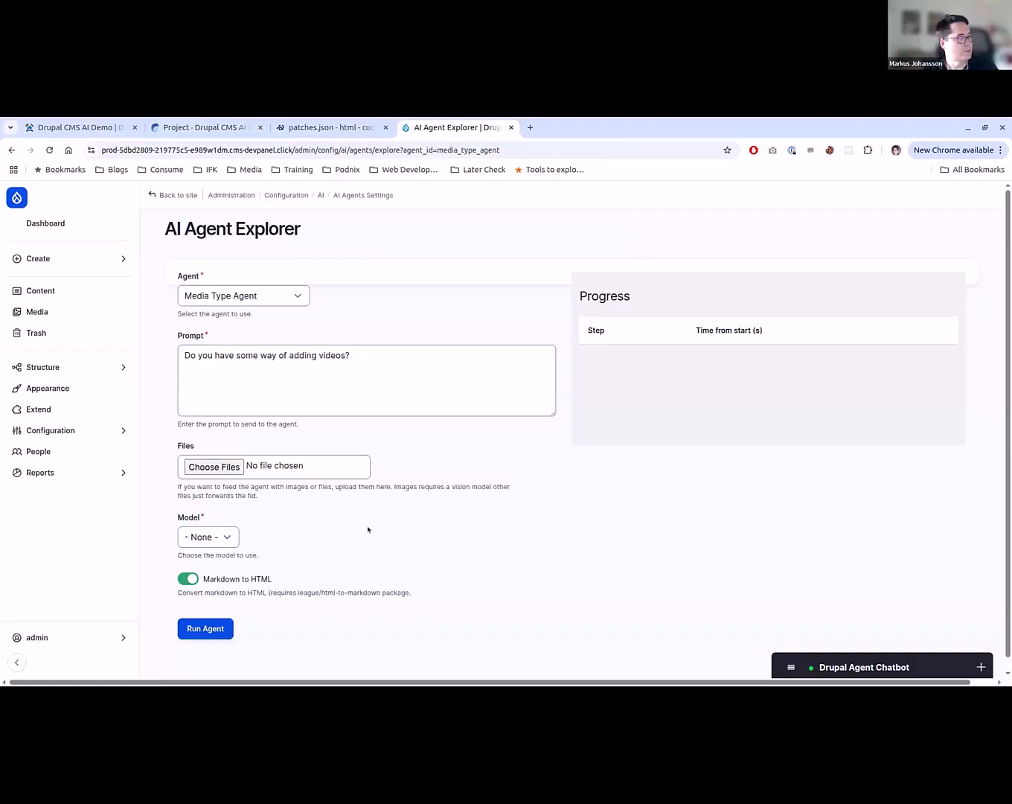
{"action": "triple_click", "coordinate": [361, 368]}
{"action": "left_click", "coordinate": [478, 577]}
{"action": "key", "text": "F5"}
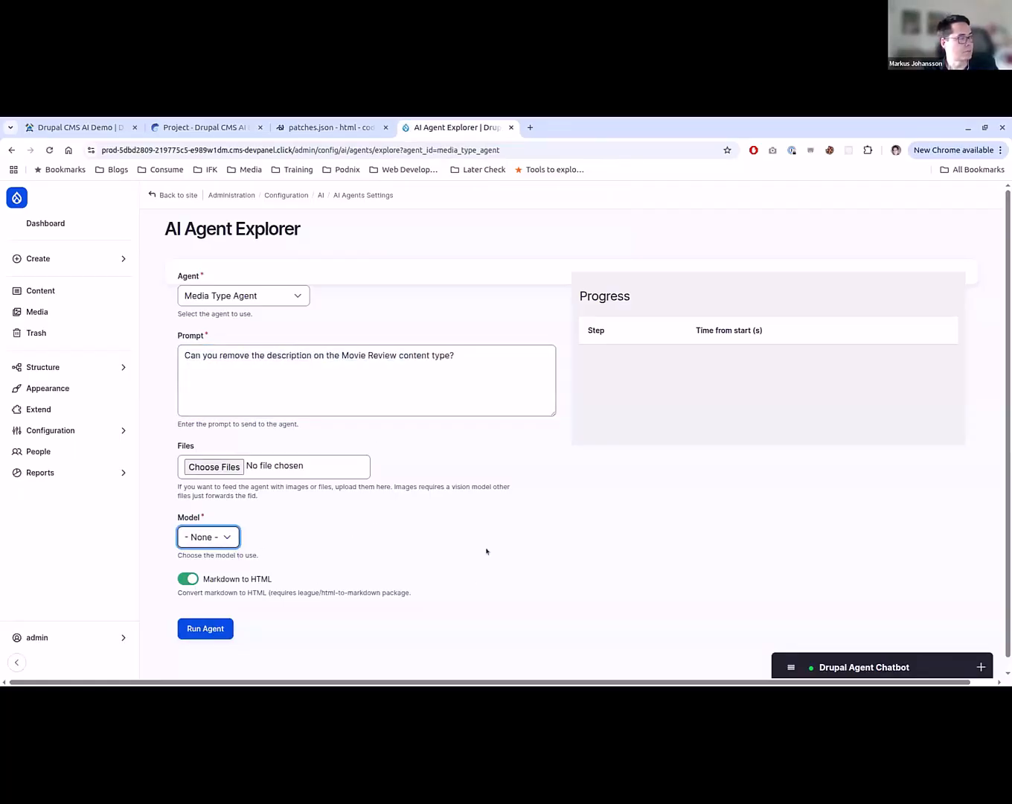
- Open the AI Default Settings page in a separate tab and switch to it
{"action": "left_click", "coordinate": [77, 431]}
{"action": "left_click", "coordinate": [158, 423]}
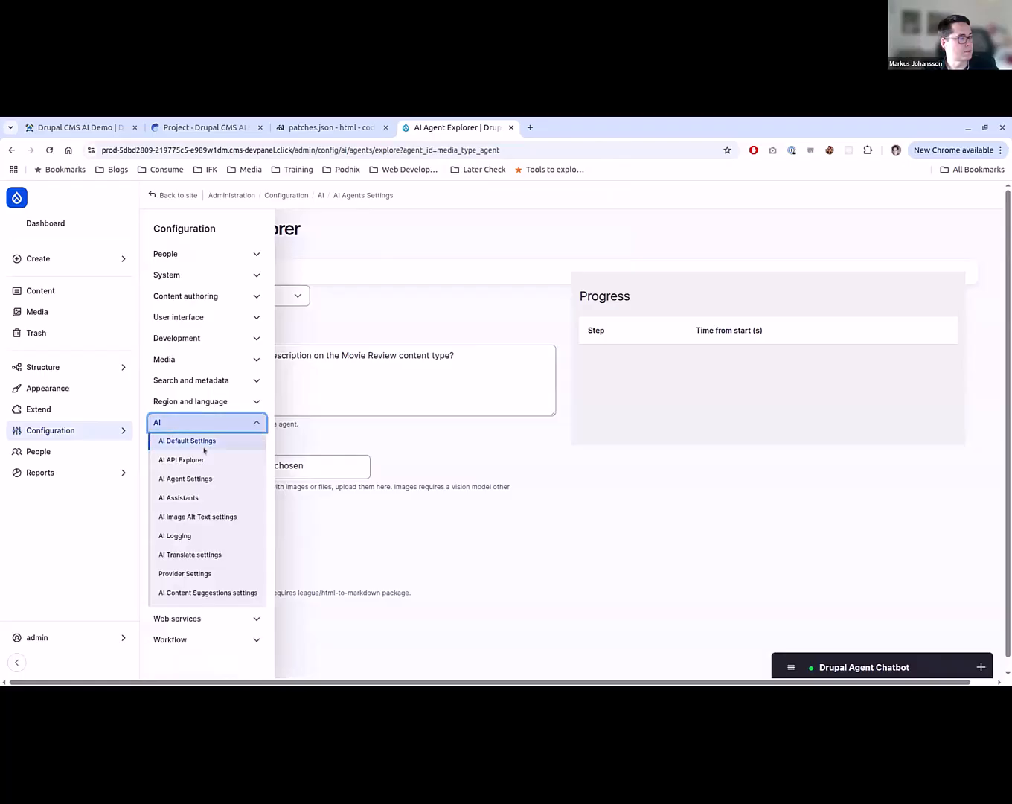
{"action": "middle_click", "coordinate": [210, 441]}
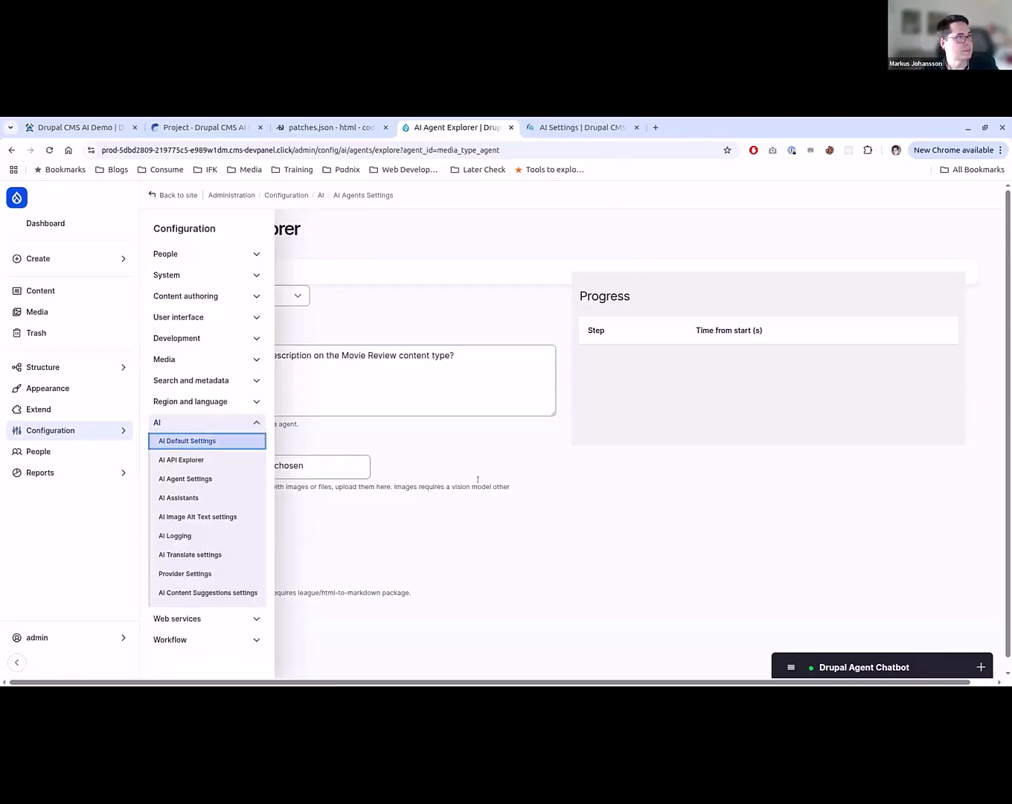
{"action": "key", "text": "ctrl+Tab"}
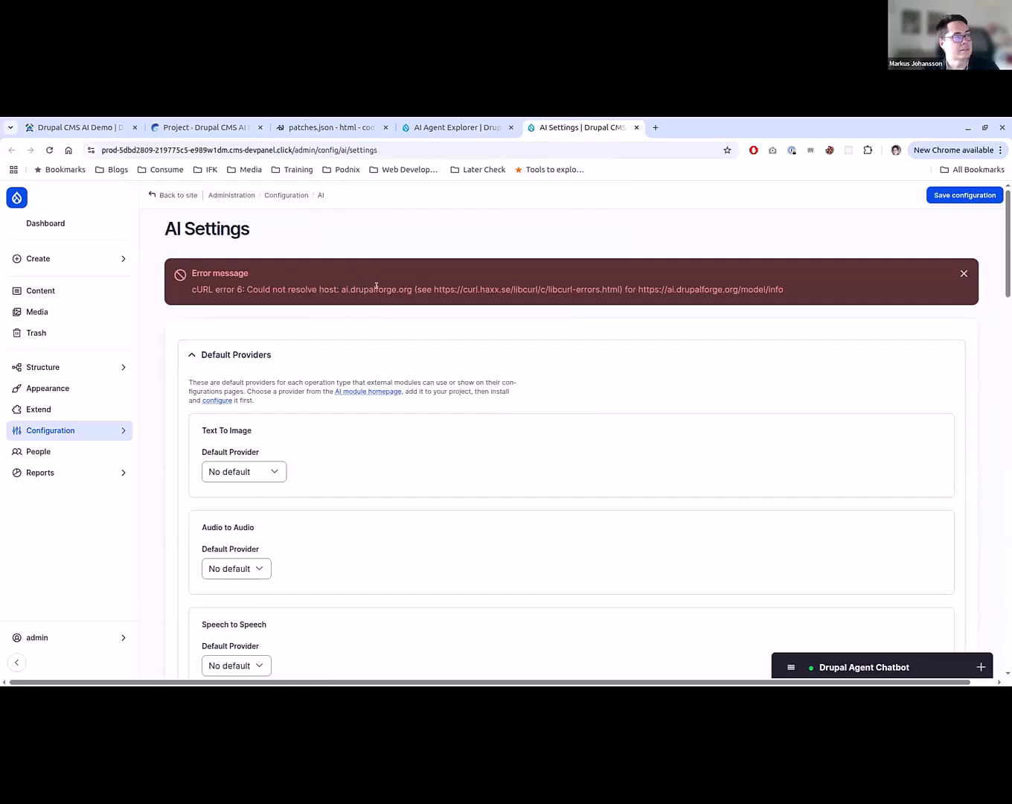
- Check whether ai.drupalforge.org loads in a new browser tab, close that tab, and reload the AI Settings page
{"action": "key", "text": "ctrl+t"}
{"action": "type", "text": "ai.drupalforge.org"}
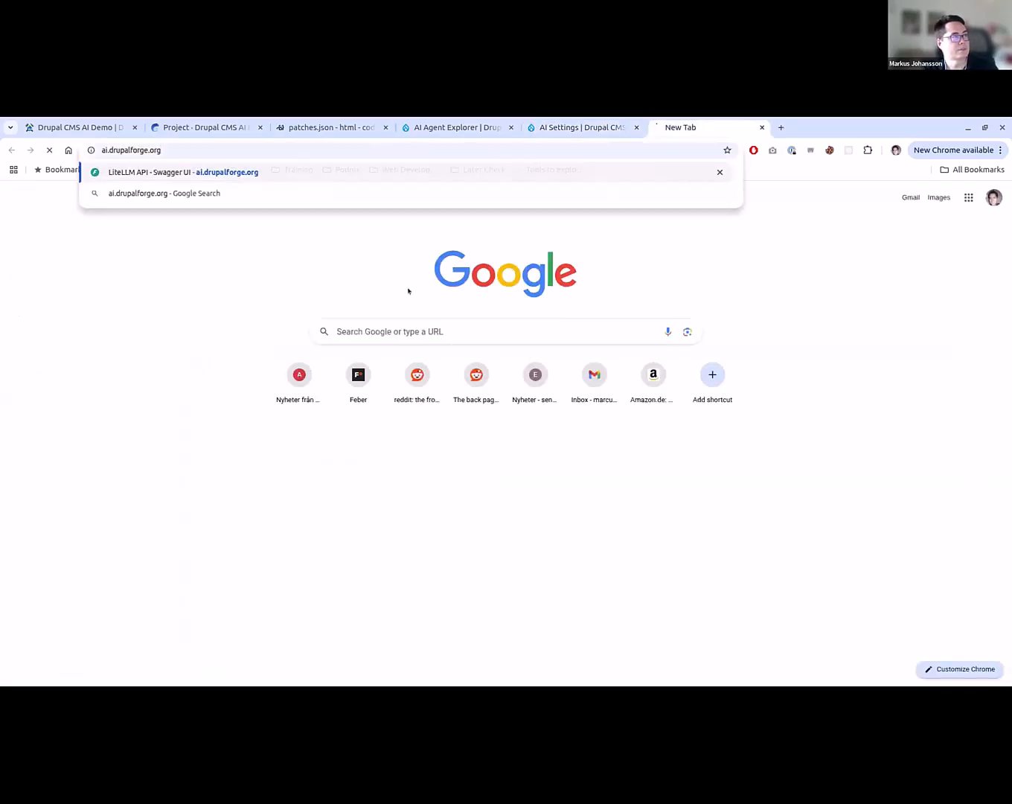
{"action": "key", "text": "Return"}
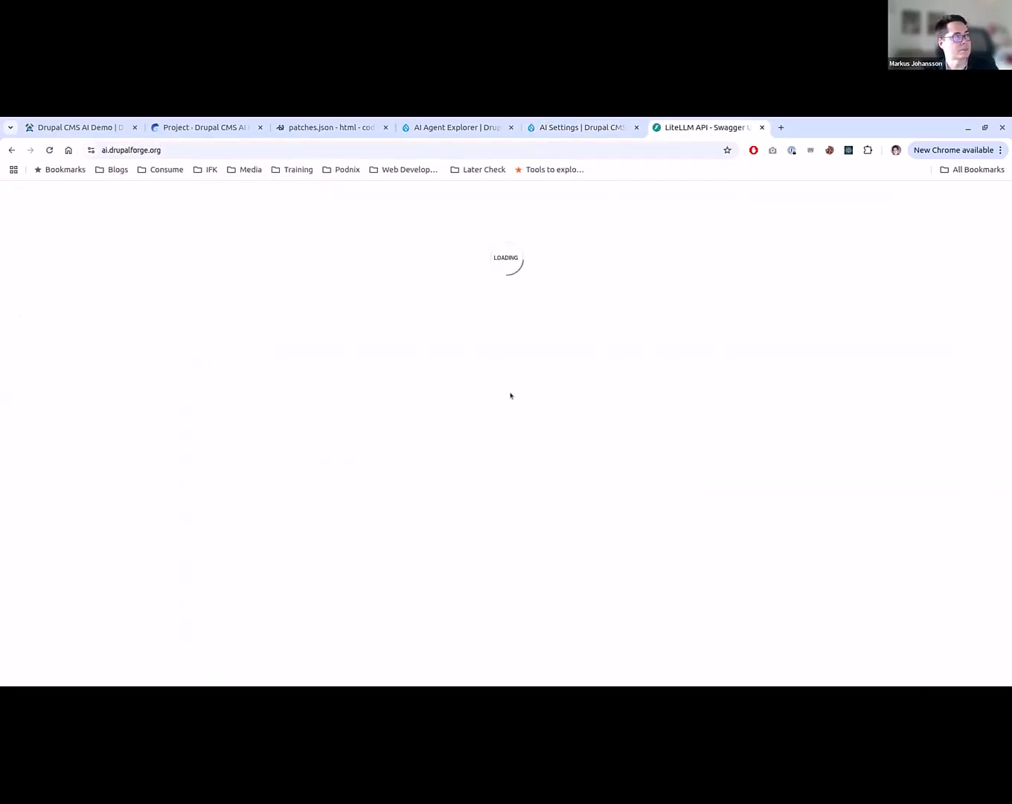
{"action": "key", "text": "ctrl+w"}
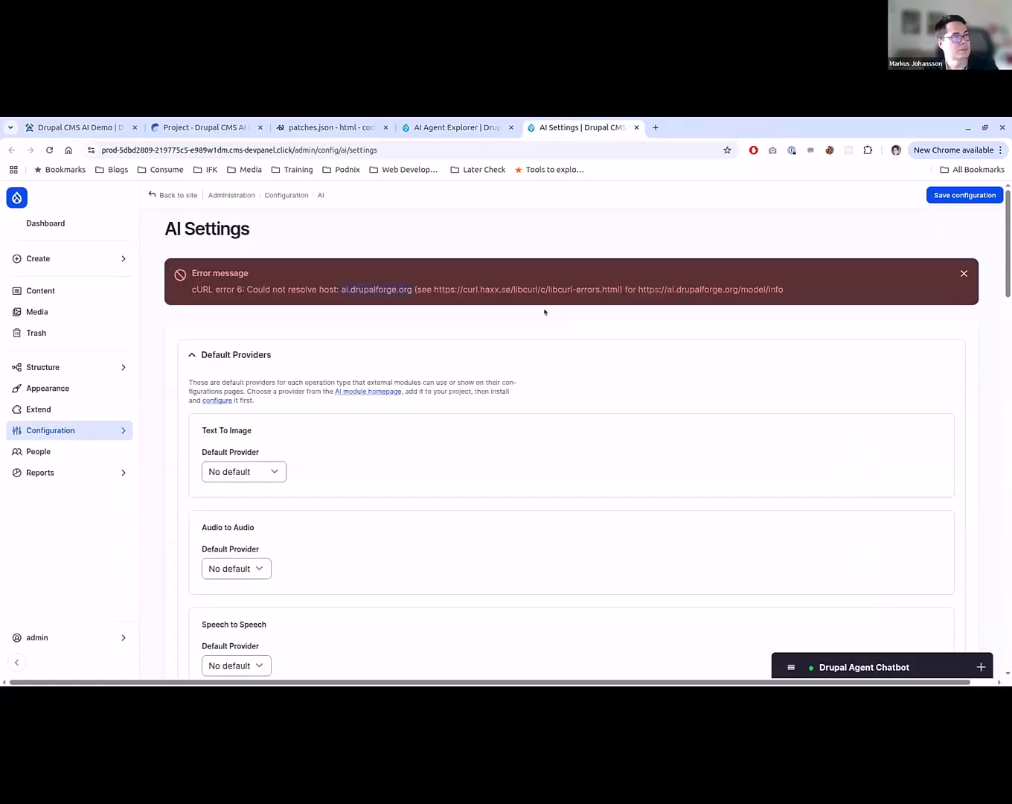
{"action": "key", "text": "F5"}
- Return to the AI Agent Explorer, run the Media Type Agent with the prefilled Movie Review prompt, and expand its response
{"action": "key", "text": "ctrl+shift+Tab"}
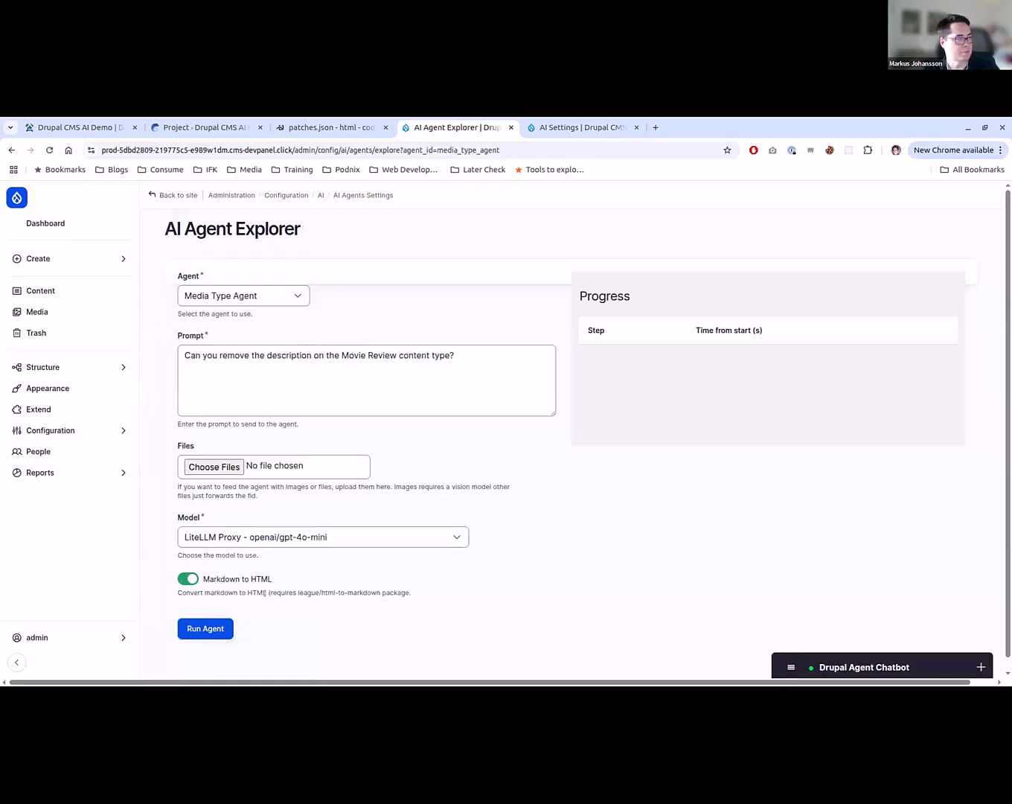
{"action": "left_click", "coordinate": [216, 633]}
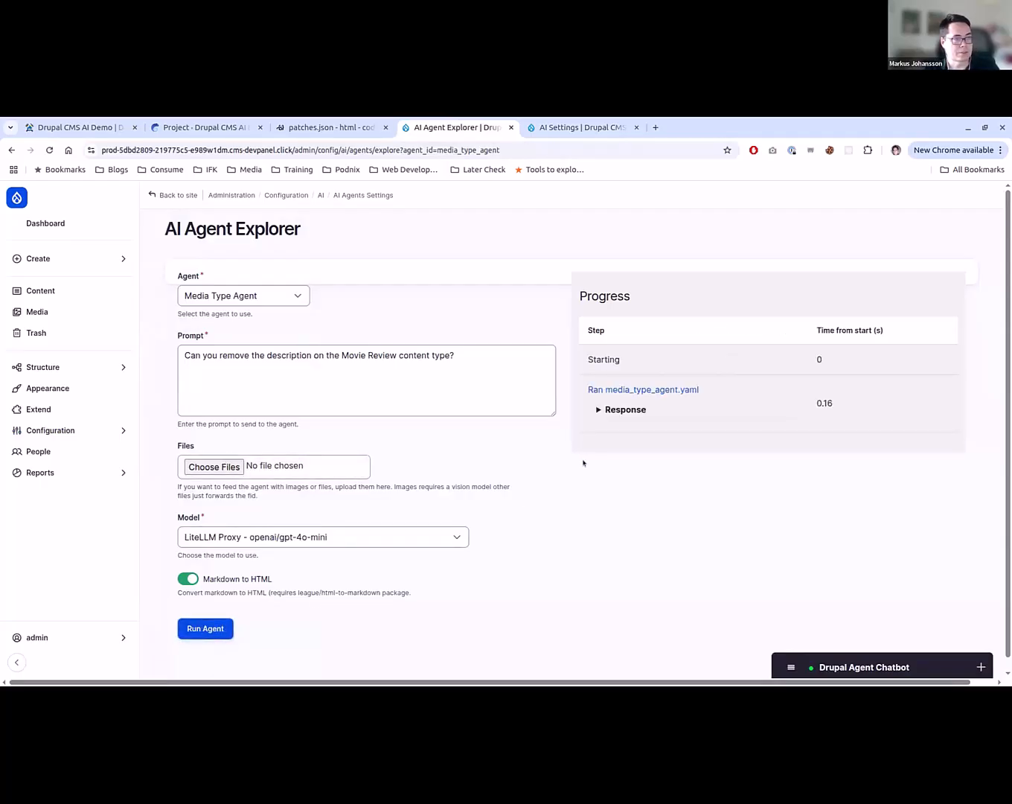
{"action": "left_click", "coordinate": [610, 417]}
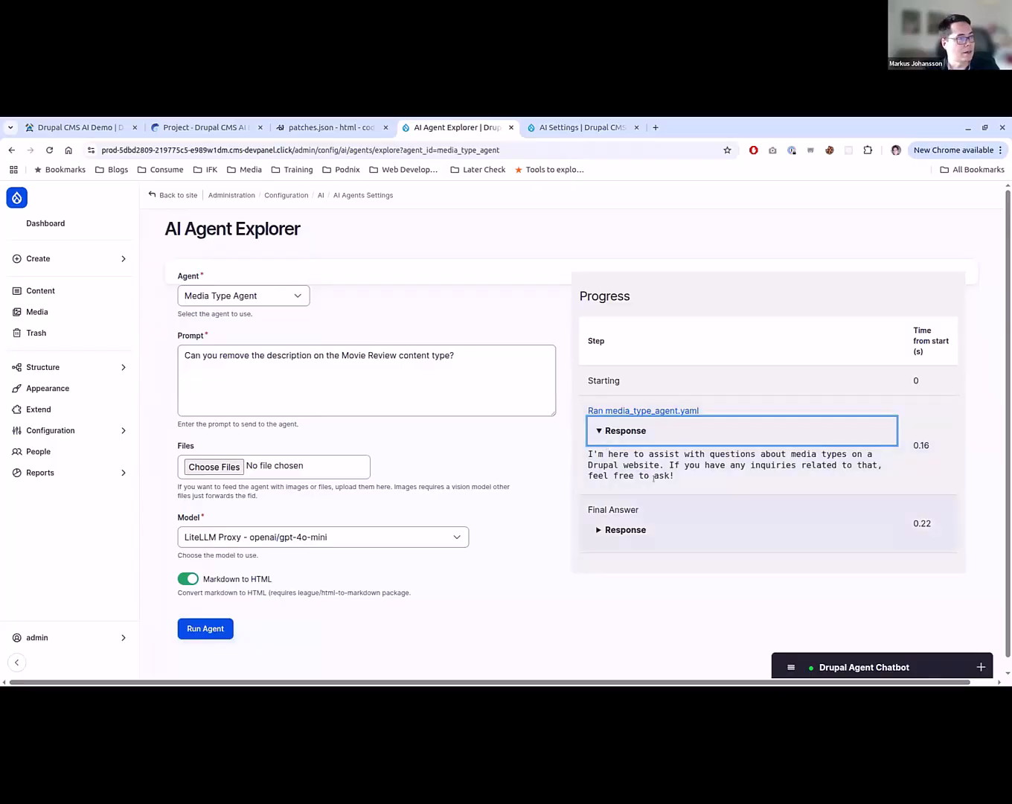
{"action": "left_click", "coordinate": [402, 388]}
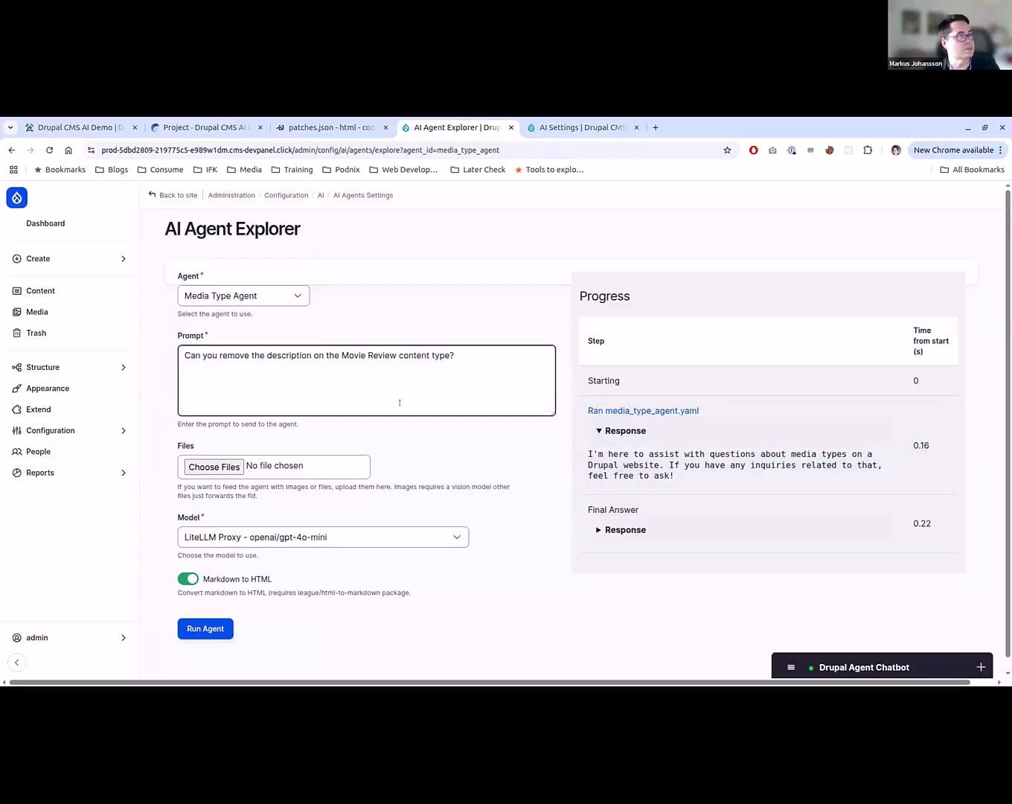
{"action": "key", "text": "alt+Left"}
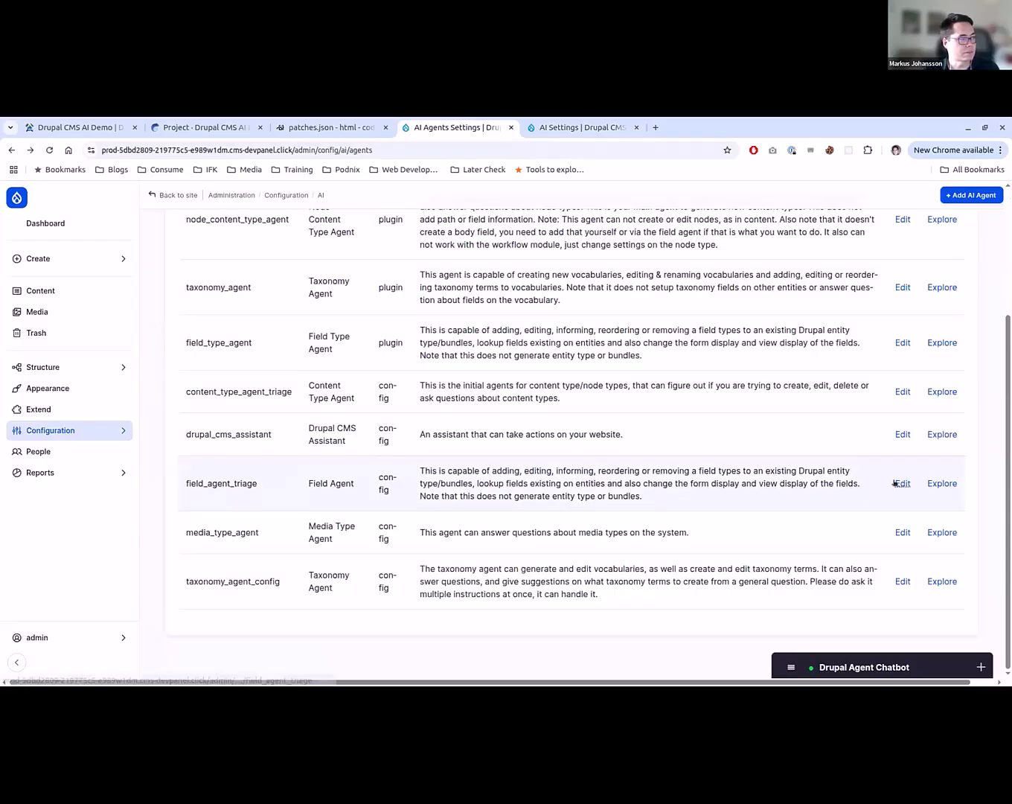
{"action": "key", "text": "alt+Right"}
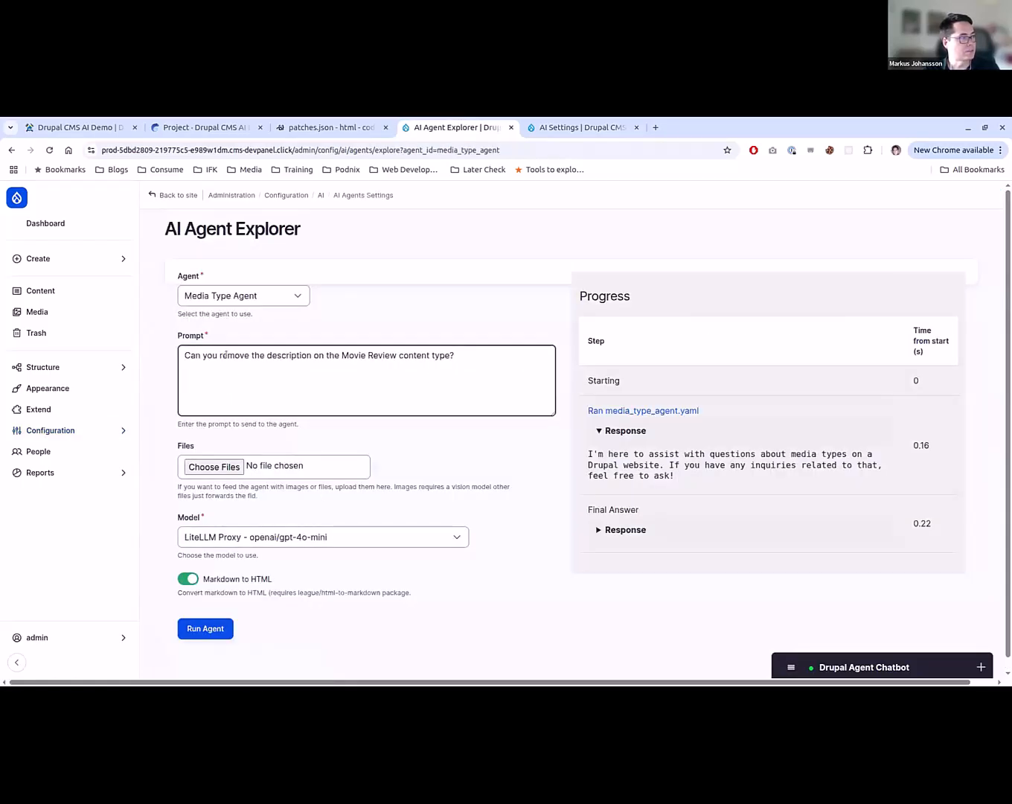
- Replace the prompt with "What video types exists on this system?" and run the Media Type Agent
{"action": "left_click", "coordinate": [395, 365]}
{"action": "key", "text": "ctrl+a"}
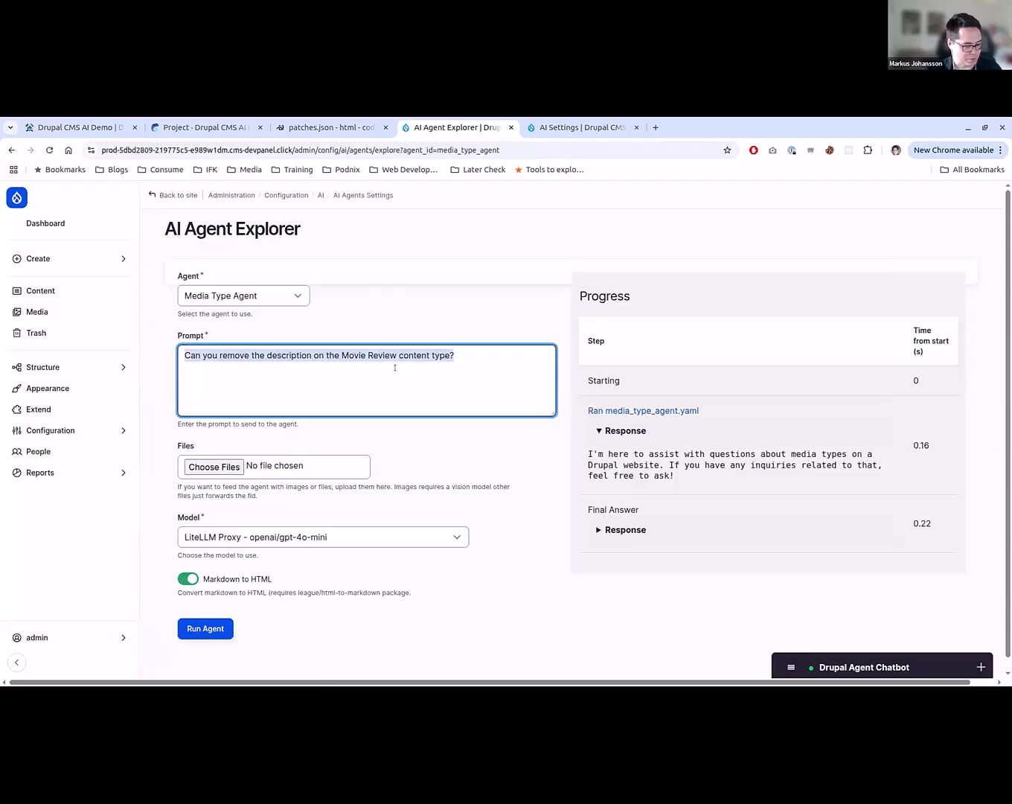
{"action": "key", "text": "BackSpace"}
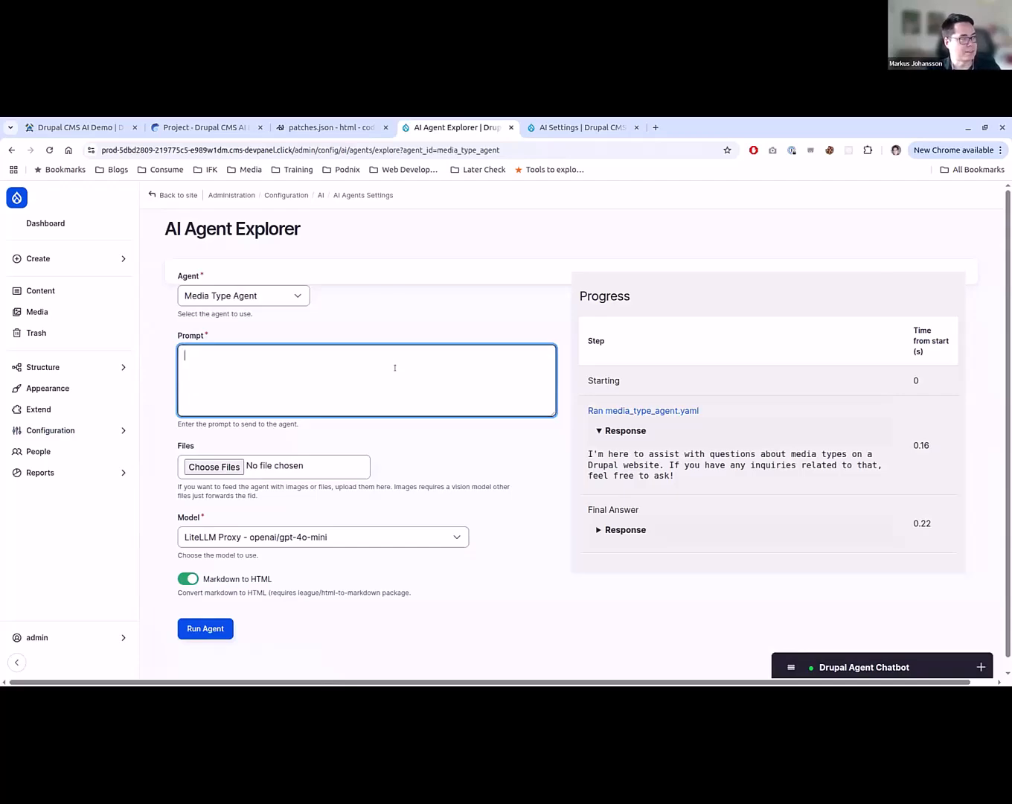
{"action": "type", "text": "Can y"}
{"action": "key", "text": "BackSpace"}
{"action": "key", "text": "BackSpace"}
{"action": "type", "text": "What video "}
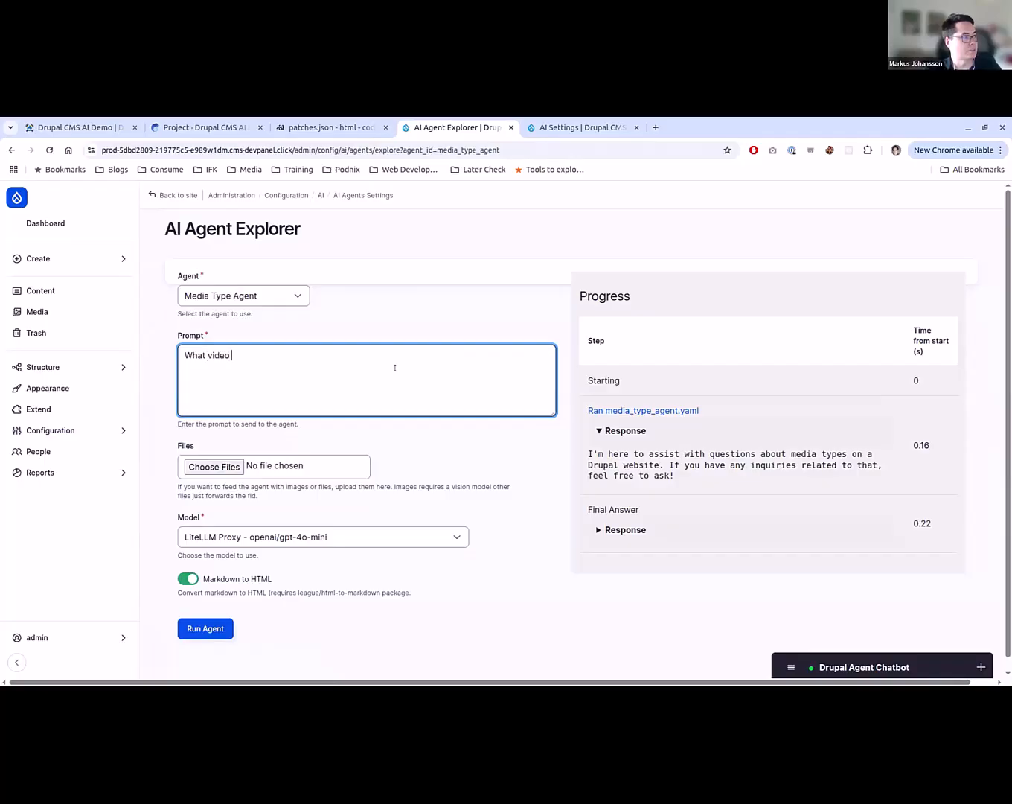
{"action": "type", "text": "types exists on the"}
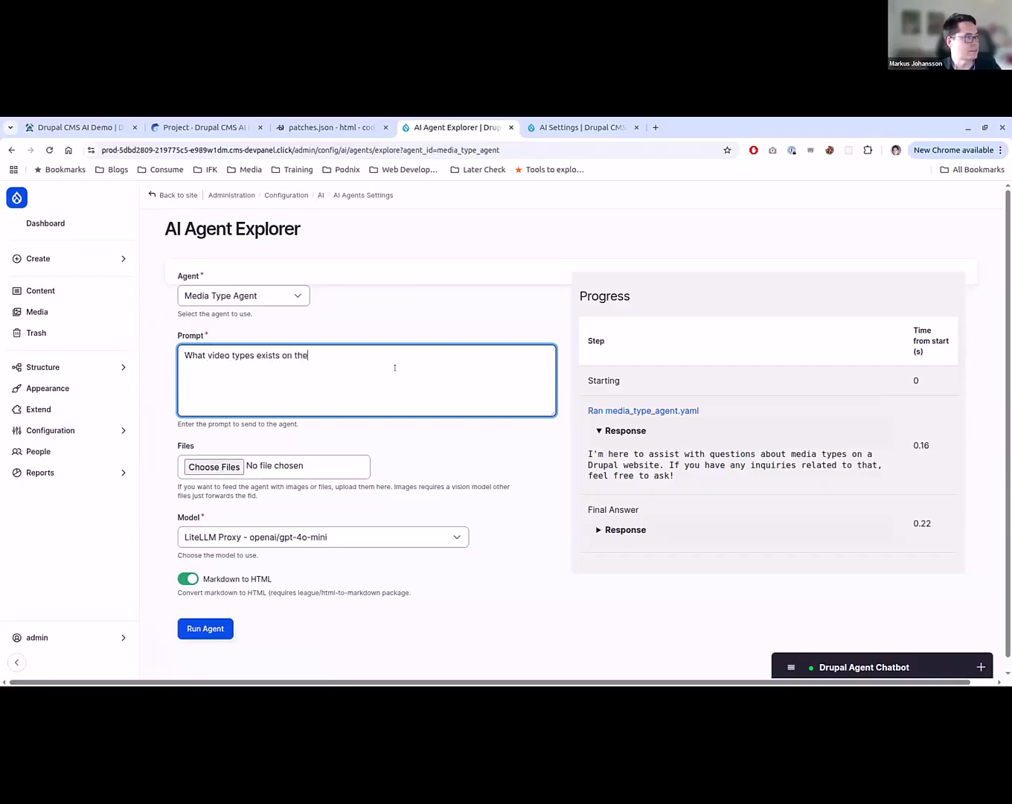
{"action": "key", "text": "BackSpace"}
{"action": "type", "text": "is sys"}
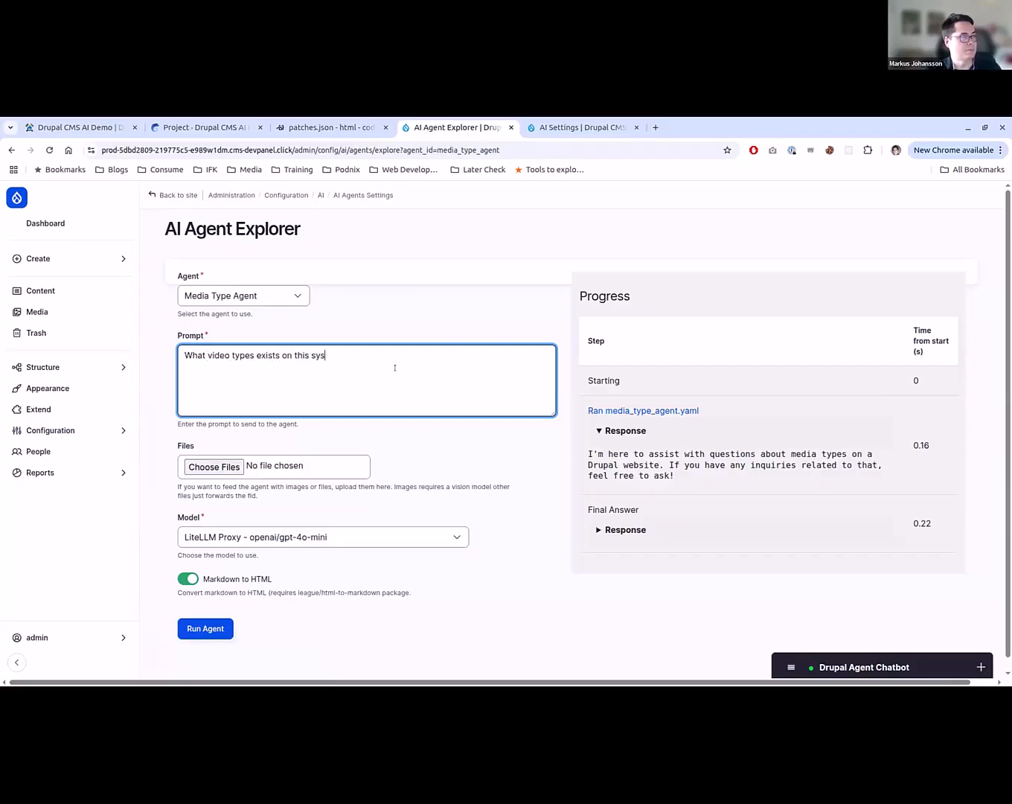
{"action": "type", "text": "tem?"}
{"action": "left_click", "coordinate": [205, 628]}
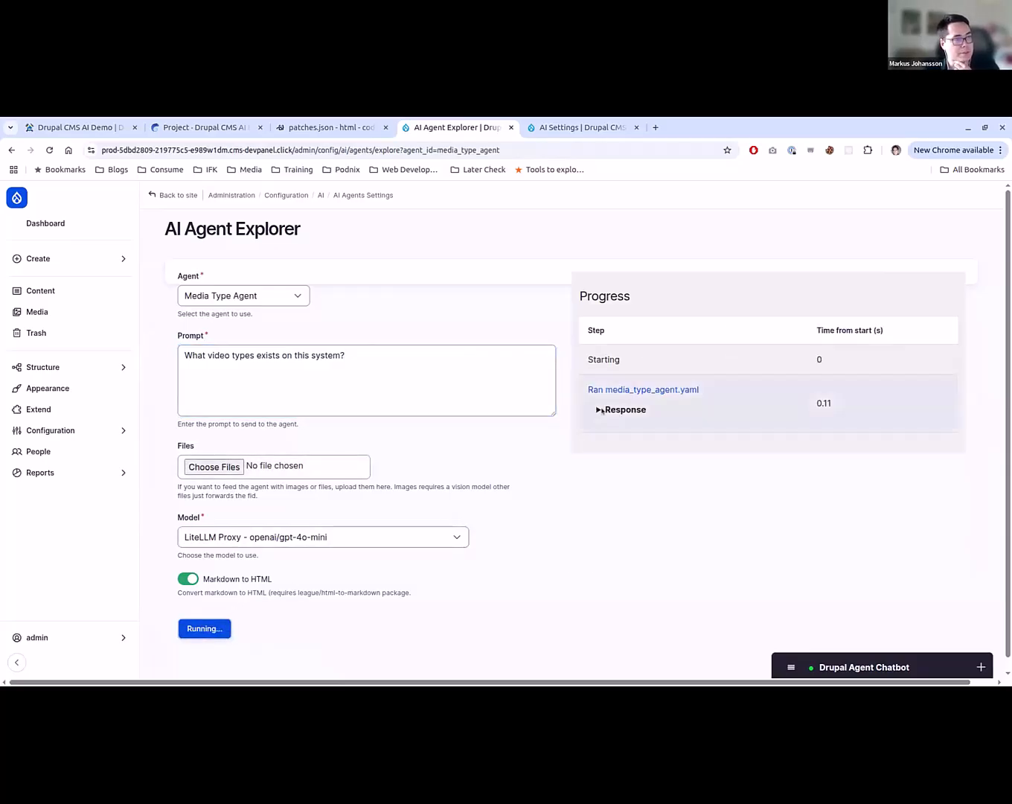
- Expand the first agent run's response and the final answer's response to examine the tool call and the reply
{"action": "left_click", "coordinate": [629, 411]}
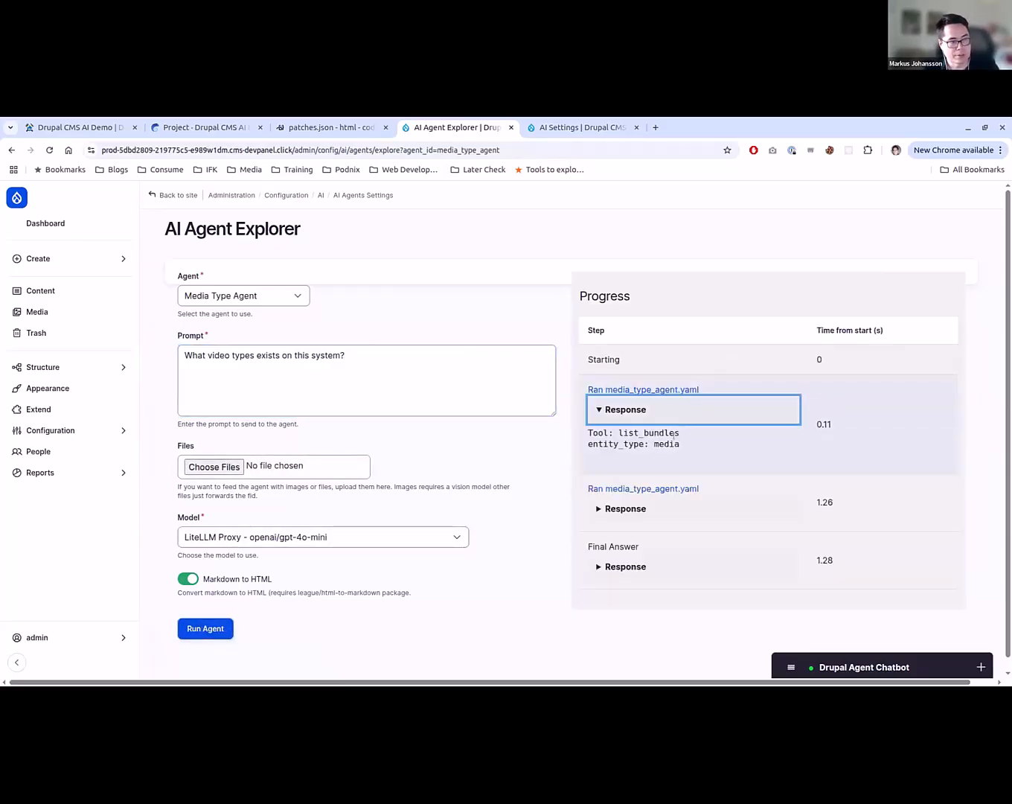
{"action": "left_click", "coordinate": [623, 566]}
{"action": "scroll", "coordinate": [588, 576], "scroll_direction": "down", "scroll_amount": 1}
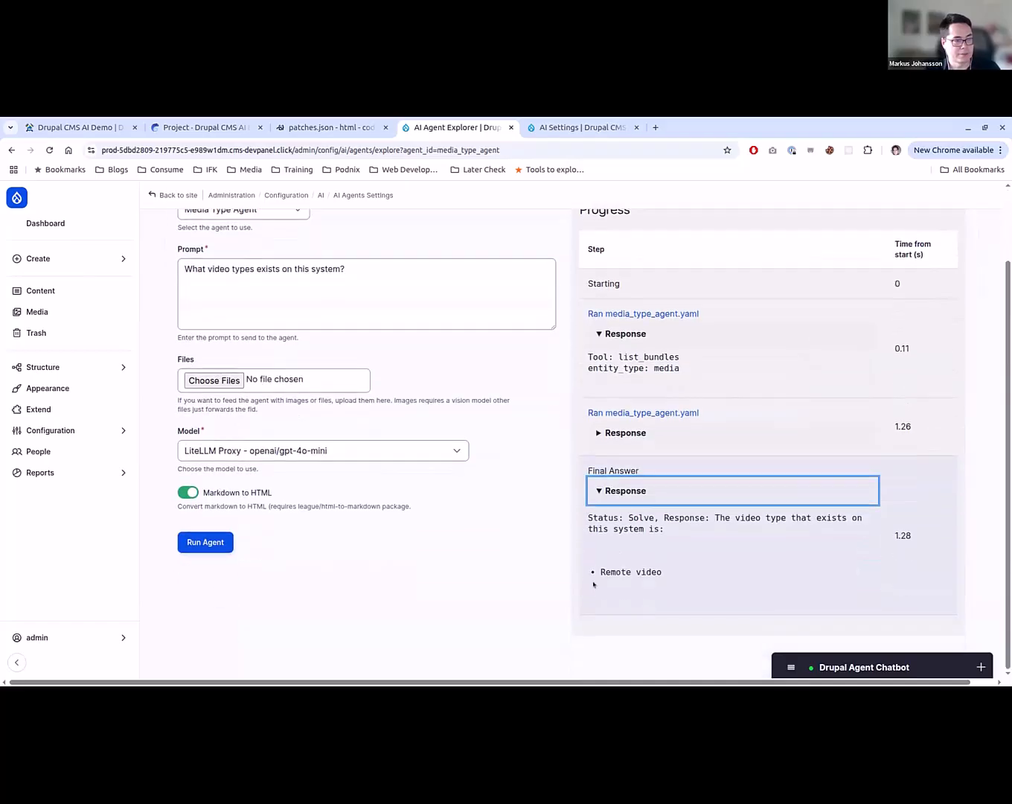
{"action": "scroll", "coordinate": [595, 588], "scroll_direction": "up", "scroll_amount": 1}
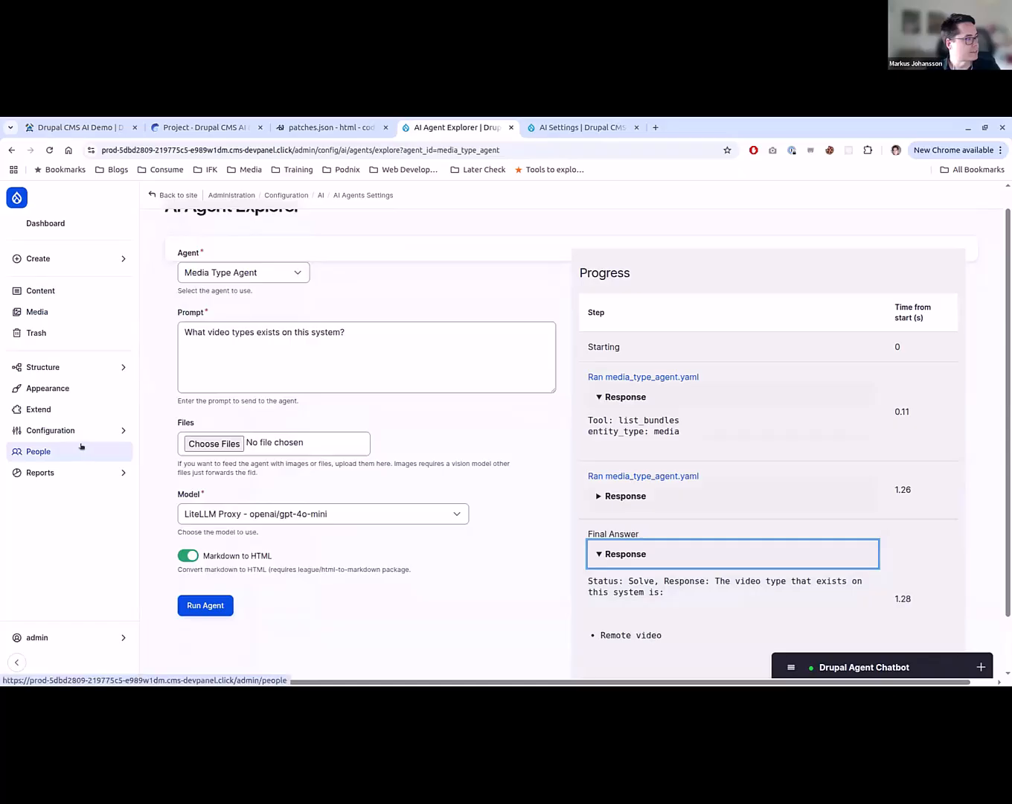
- Check the site's Media types list in a separate tab against the agent's answer, and close that tab
{"action": "mouse_move", "coordinate": [120, 368]}
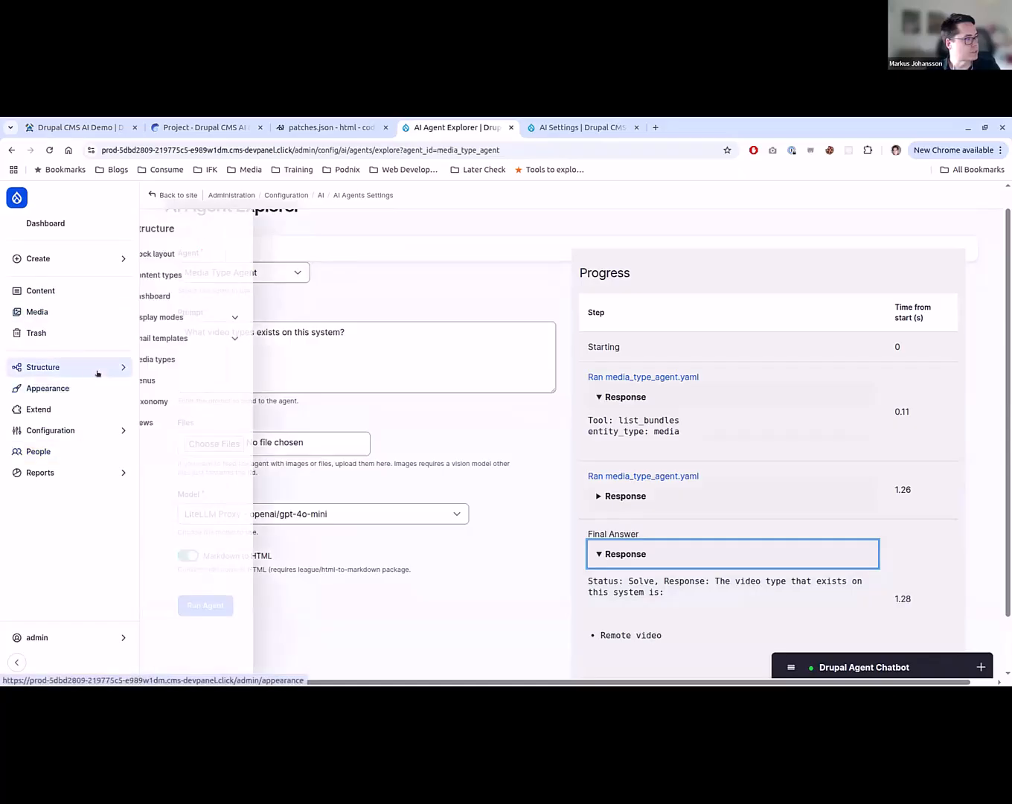
{"action": "left_click", "coordinate": [200, 359], "text": "ctrl"}
{"action": "key", "text": "ctrl+Tab"}
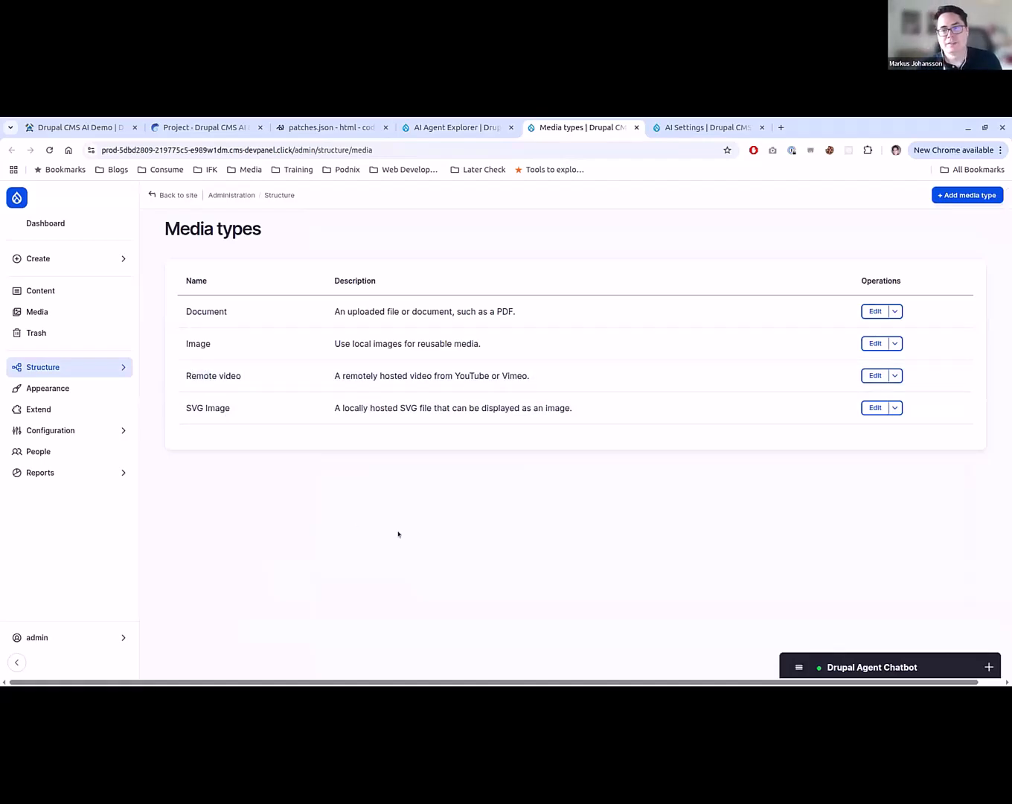
{"action": "key", "text": "ctrl+w"}
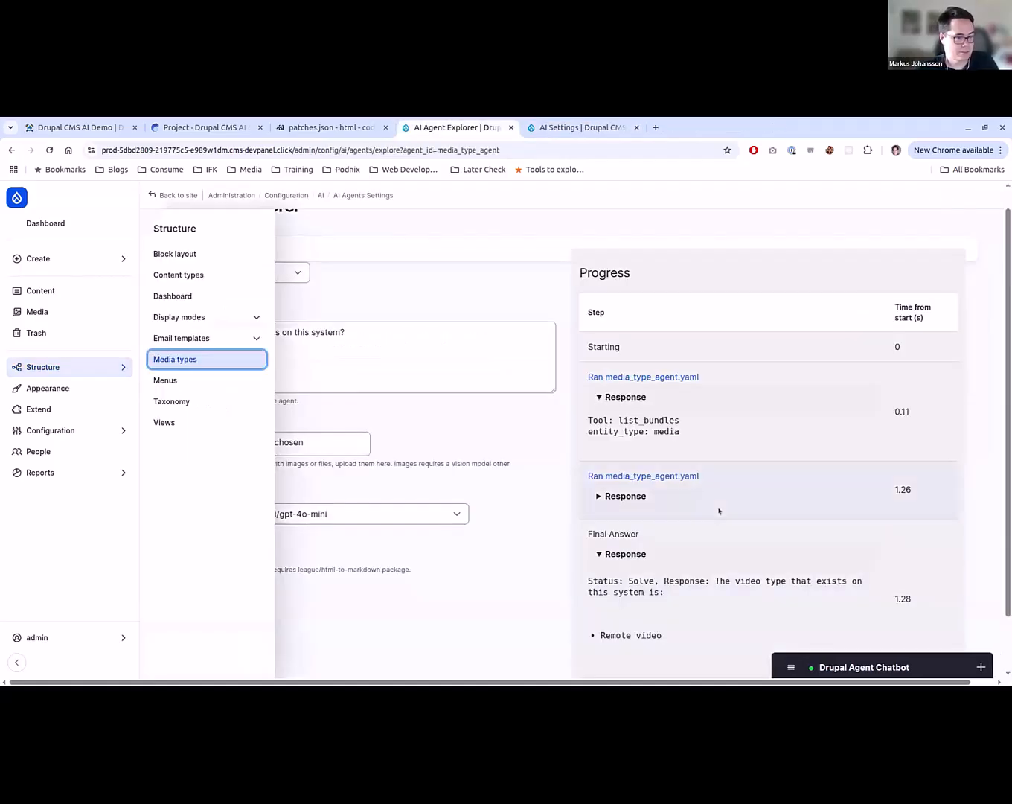
{"action": "scroll", "coordinate": [691, 526], "scroll_direction": "down", "scroll_amount": 1}
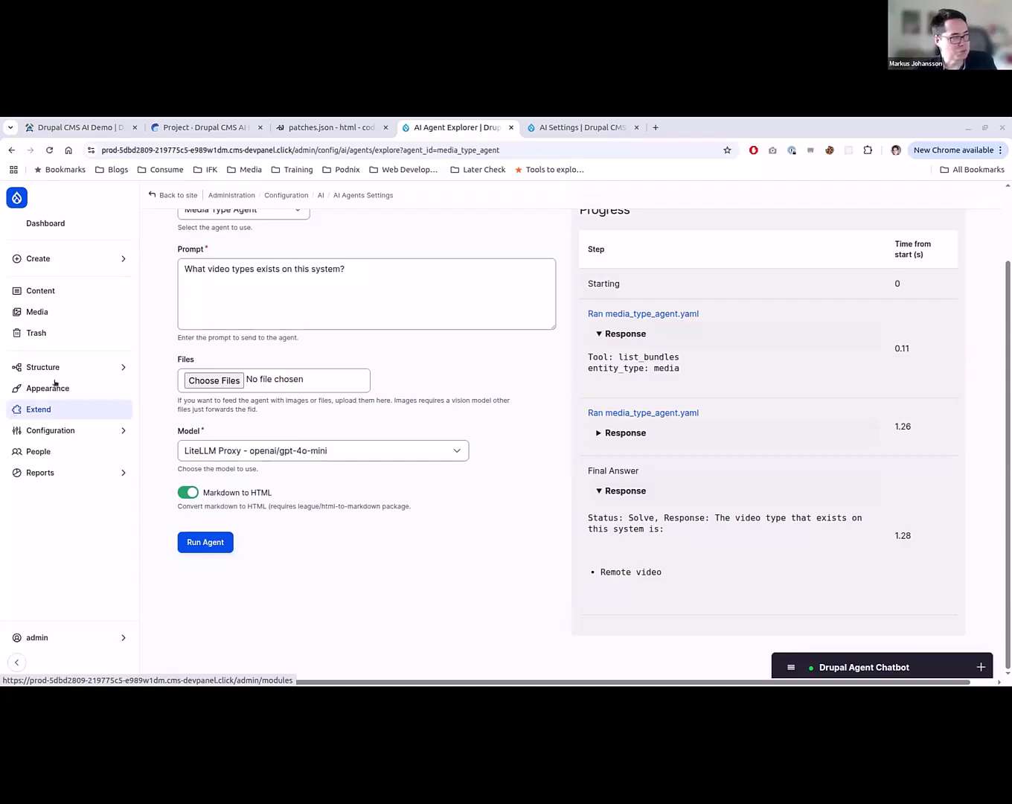
{"action": "mouse_move", "coordinate": [64, 372]}
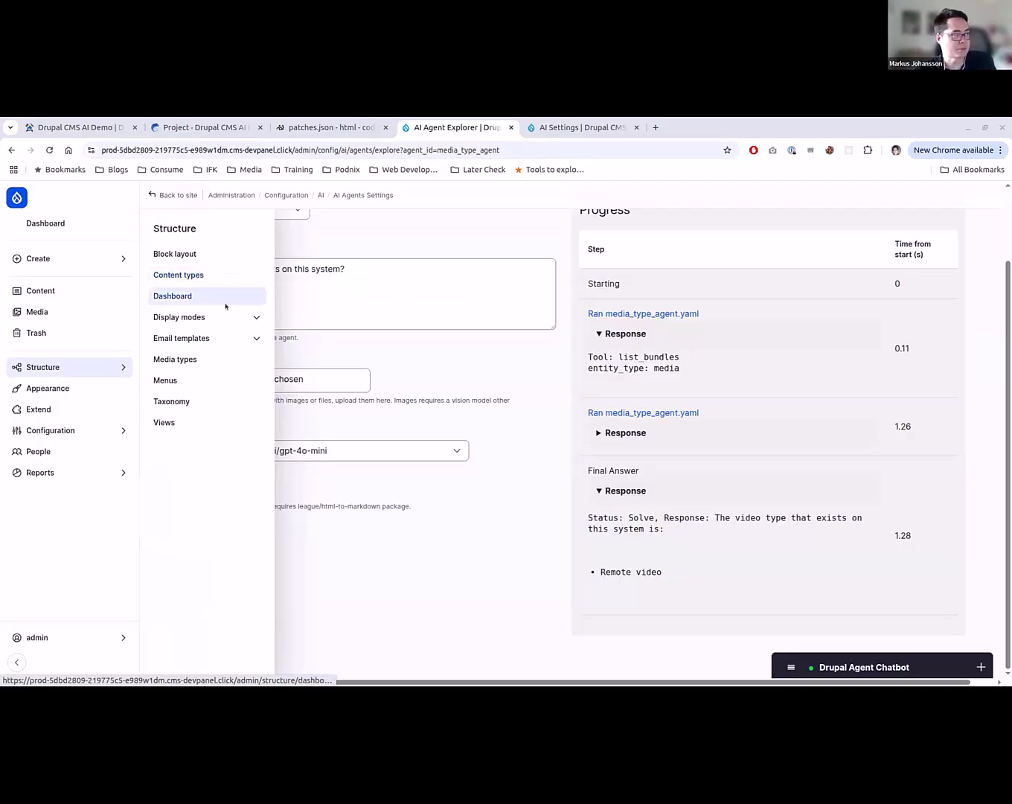
{"action": "scroll", "coordinate": [533, 479], "scroll_direction": "up", "scroll_amount": 2}
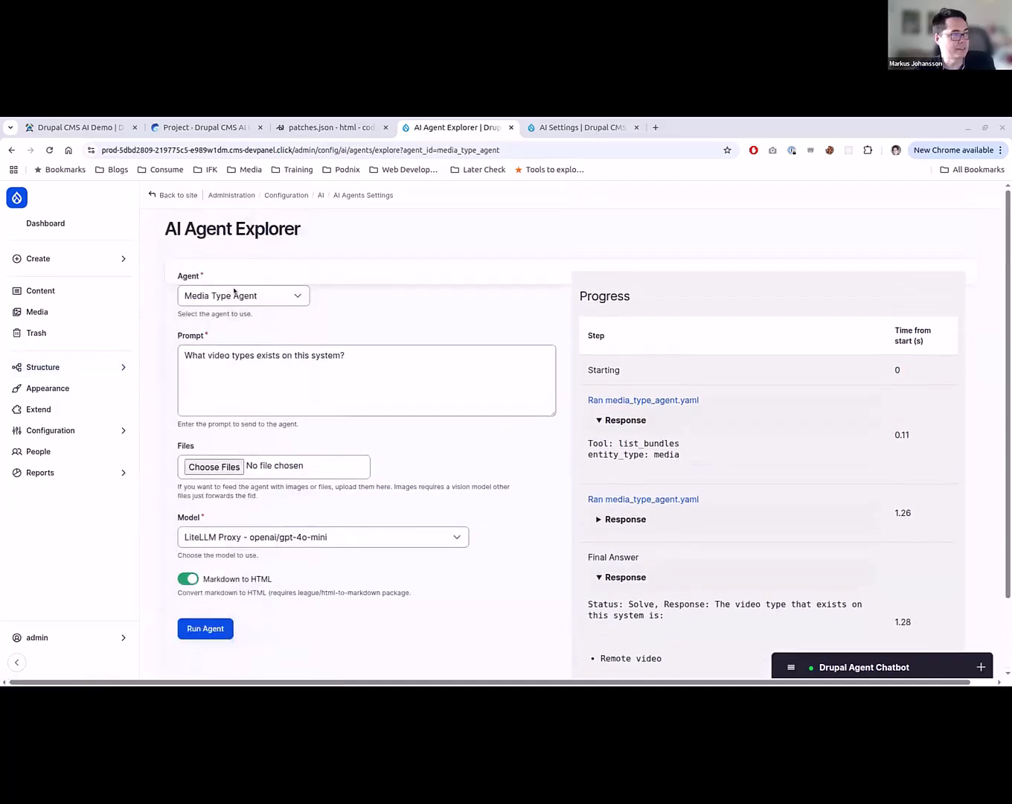
- From the Content page, ask the chatbot to add a Movie Genre taxonomy field on Movie Reviews and connect the vocabulary with the same name
{"action": "left_click", "coordinate": [49, 295]}
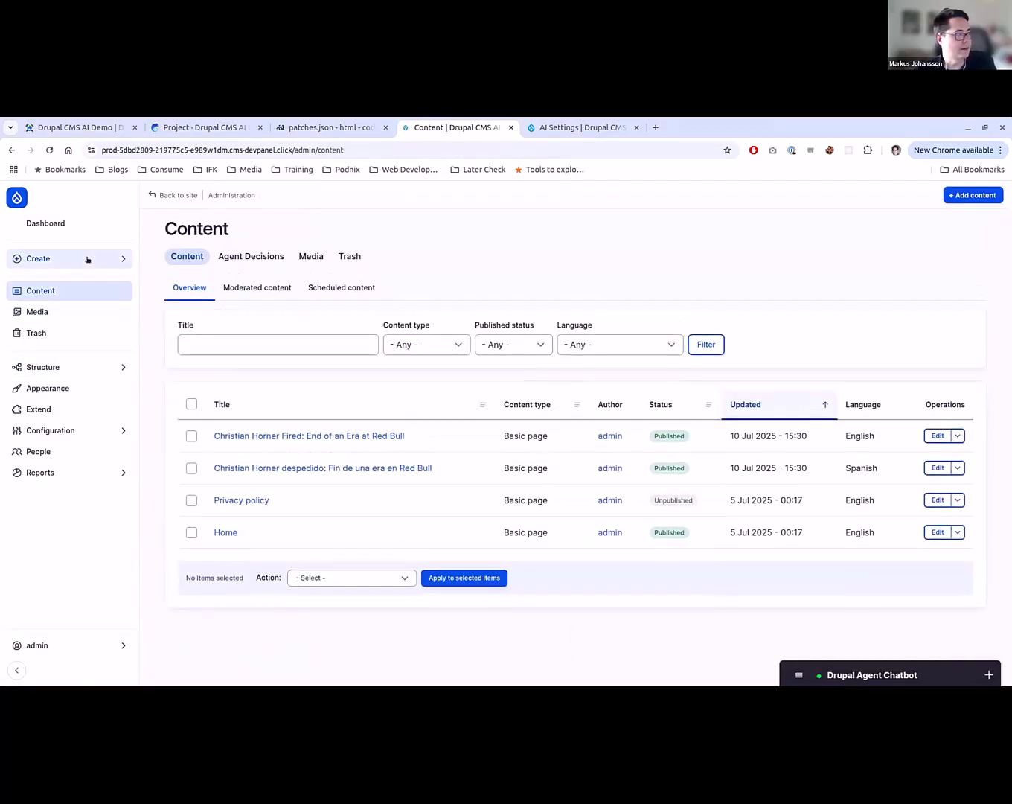
{"action": "mouse_move", "coordinate": [85, 258]}
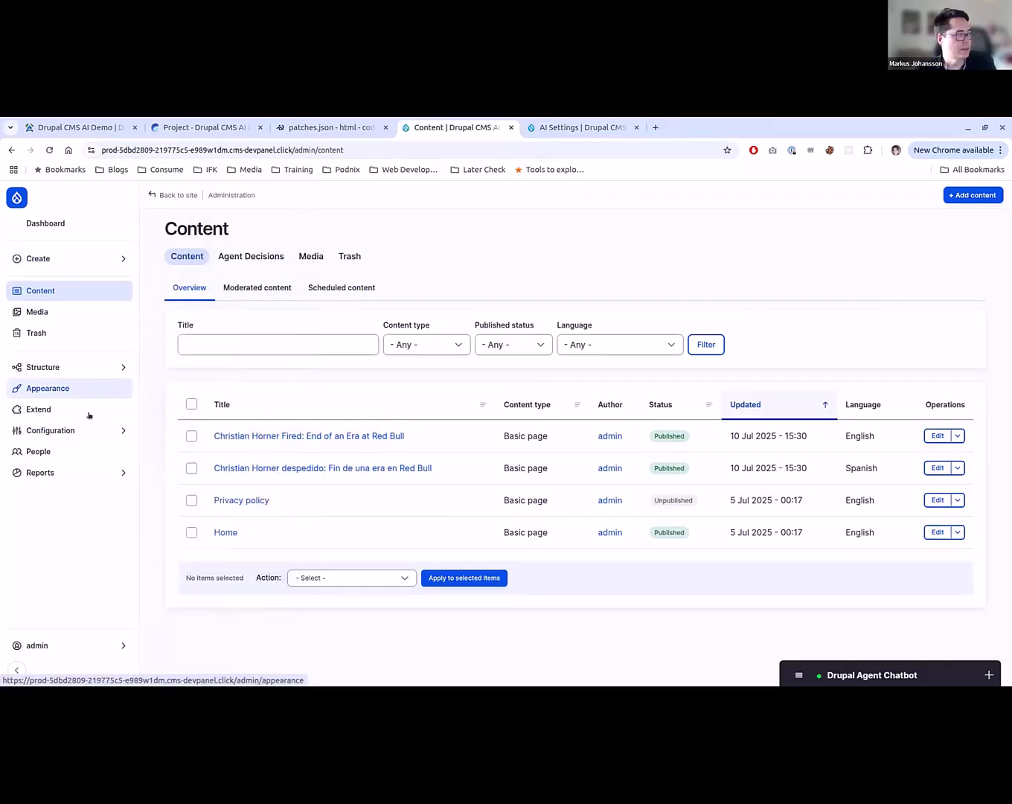
{"action": "left_click", "coordinate": [870, 675]}
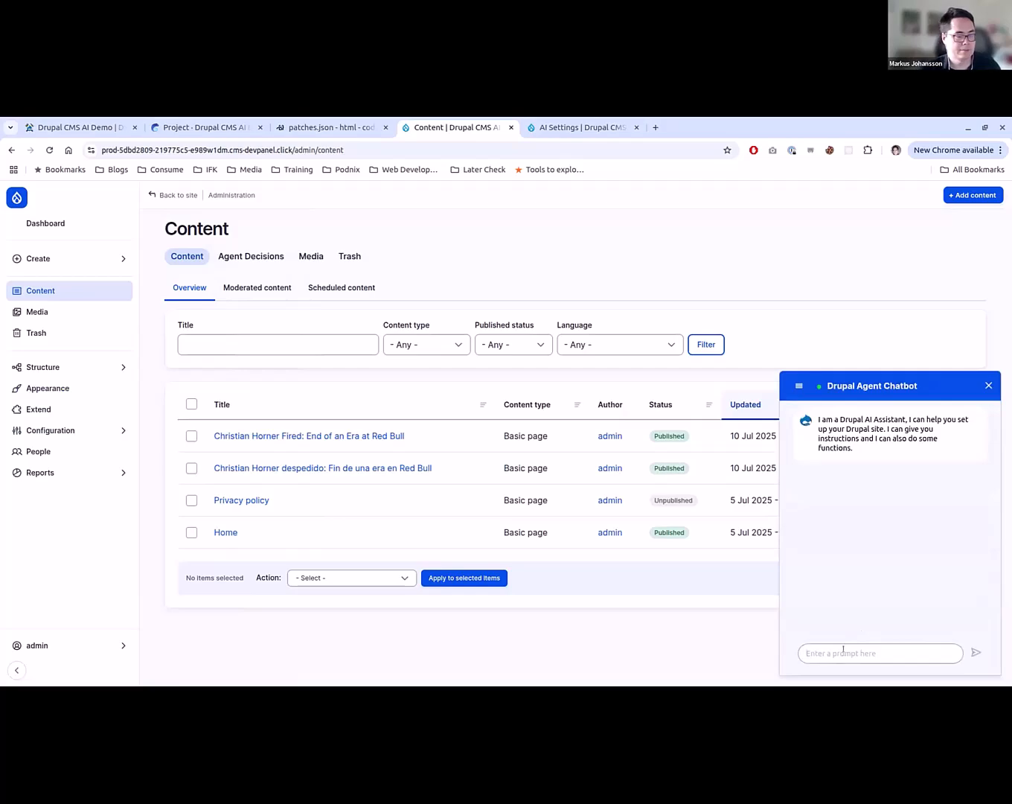
{"action": "left_click", "coordinate": [843, 652]}
{"action": "type", "text": "Can you a"}
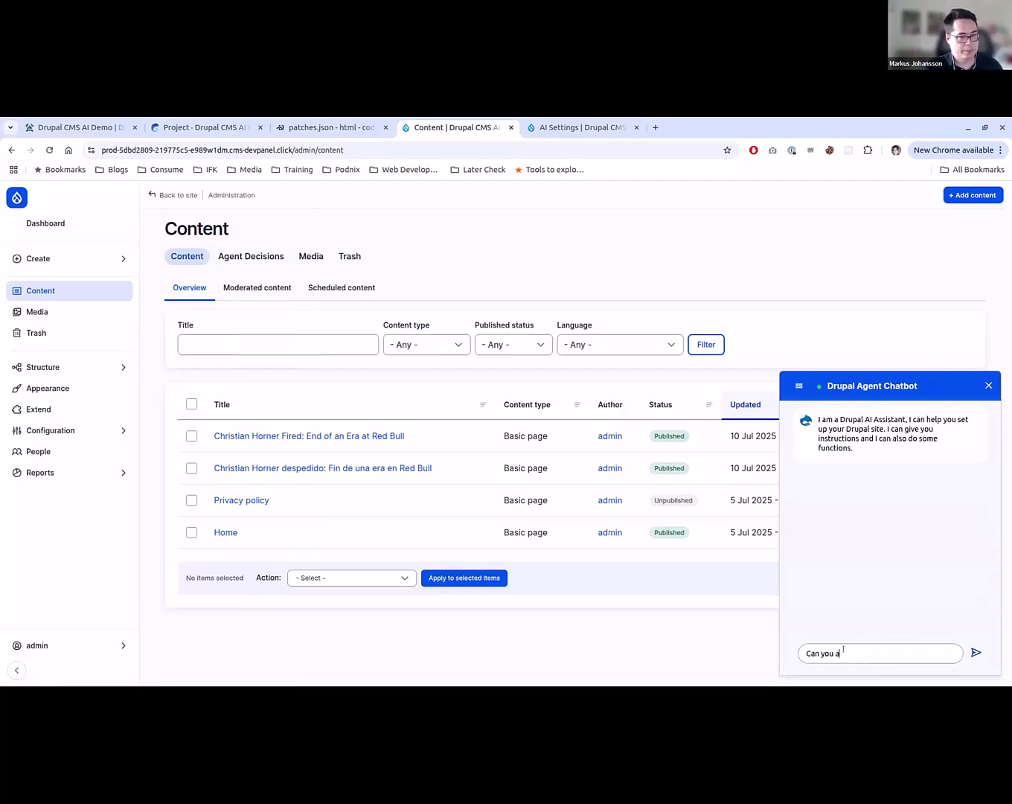
{"action": "type", "text": "dd a field on"}
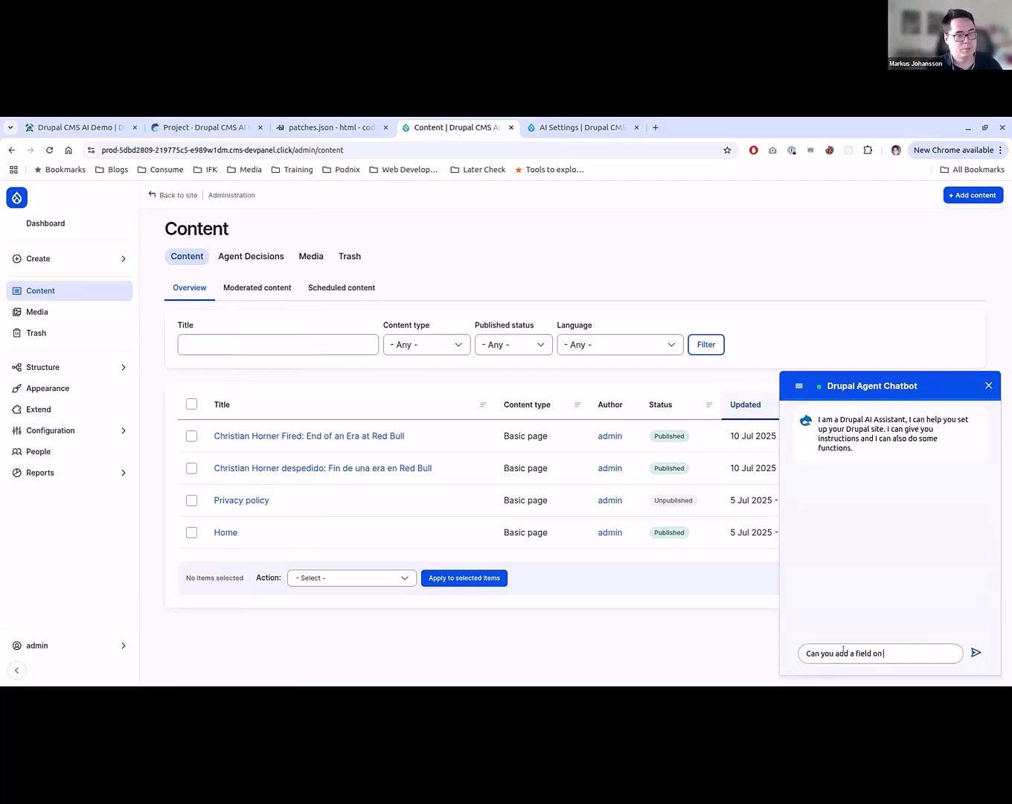
{"action": "type", "text": " Movie Review"}
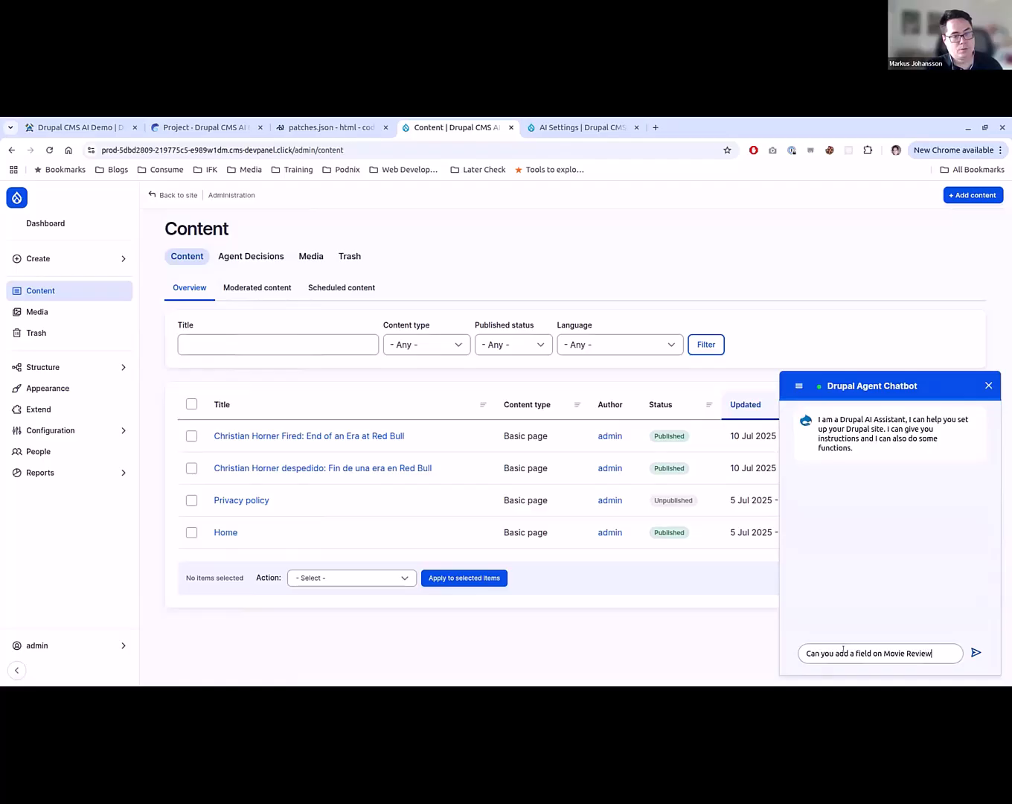
{"action": "type", "text": "s that is a taxo"}
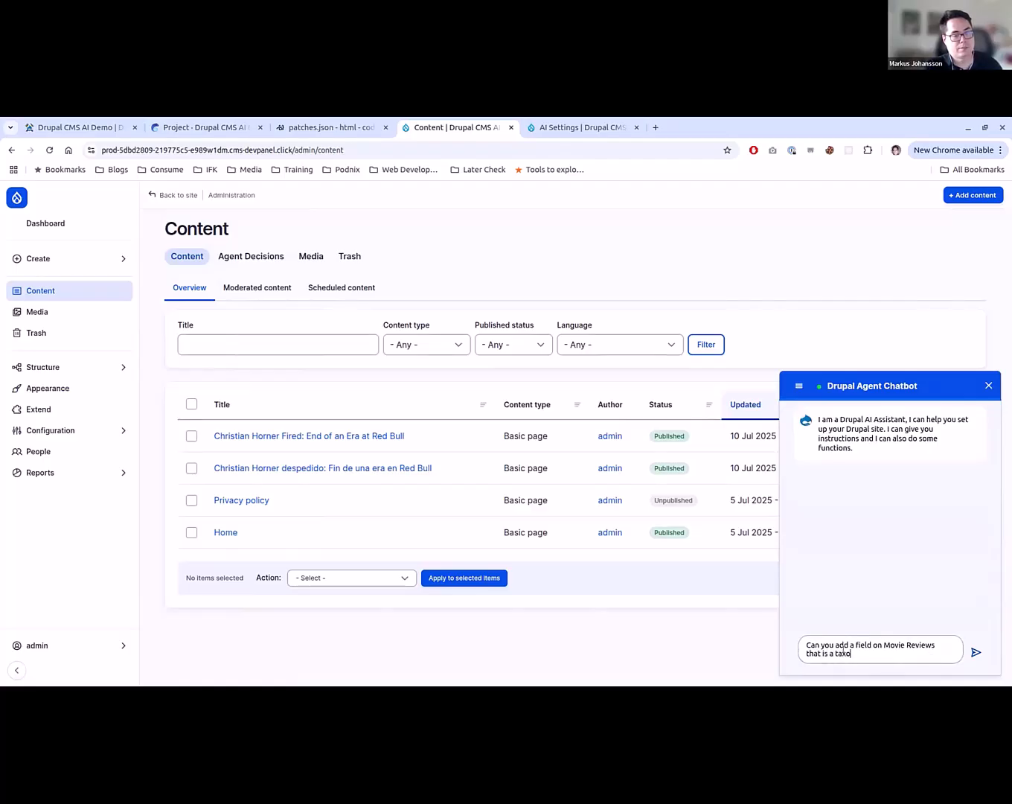
{"action": "type", "text": "nomy field fo"}
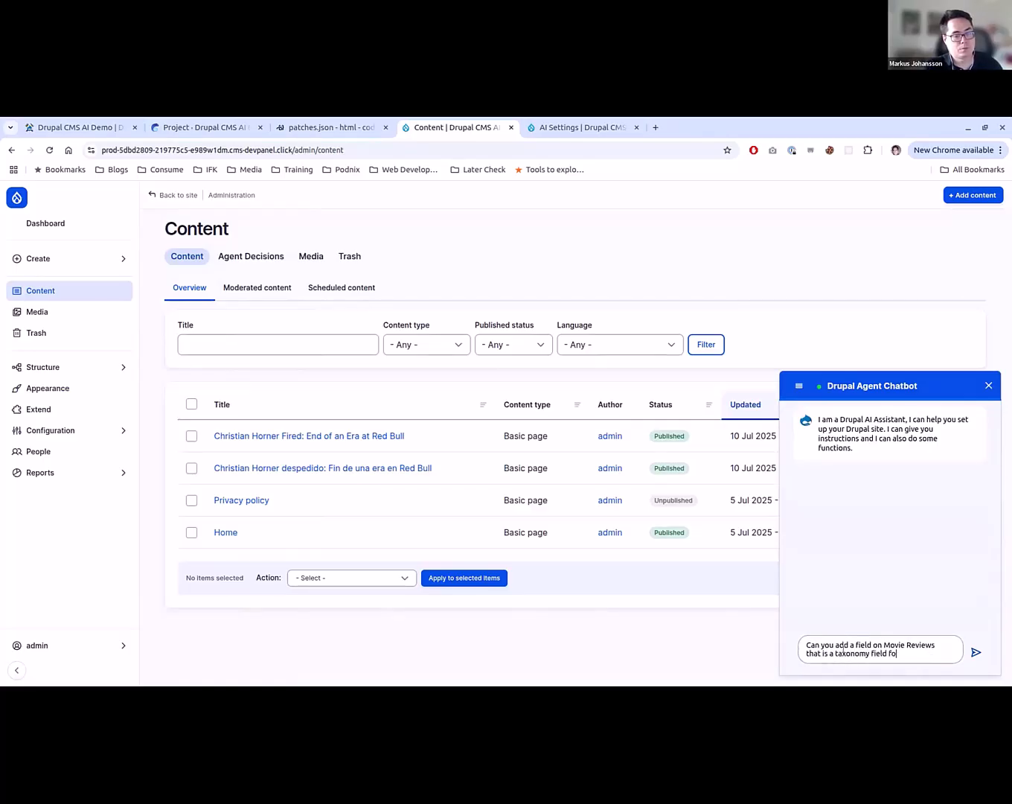
{"action": "type", "text": "r Movie Genres"}
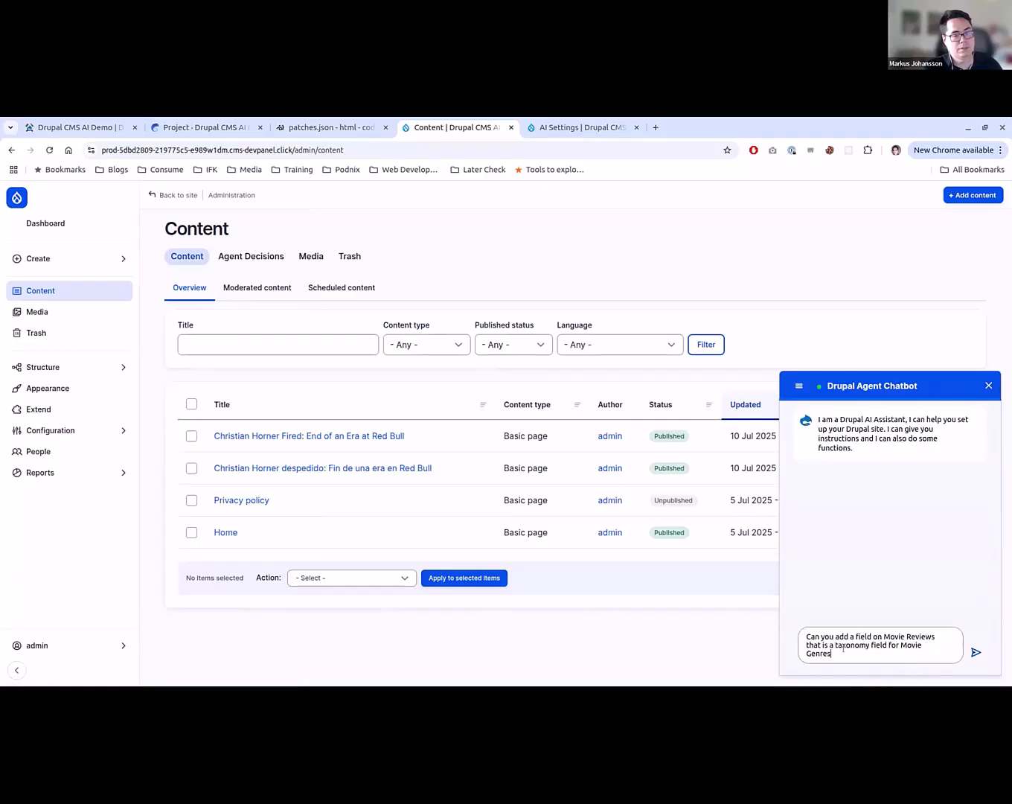
{"action": "key", "text": "BackSpace"}
{"action": "type", "text": " and connect the voca"}
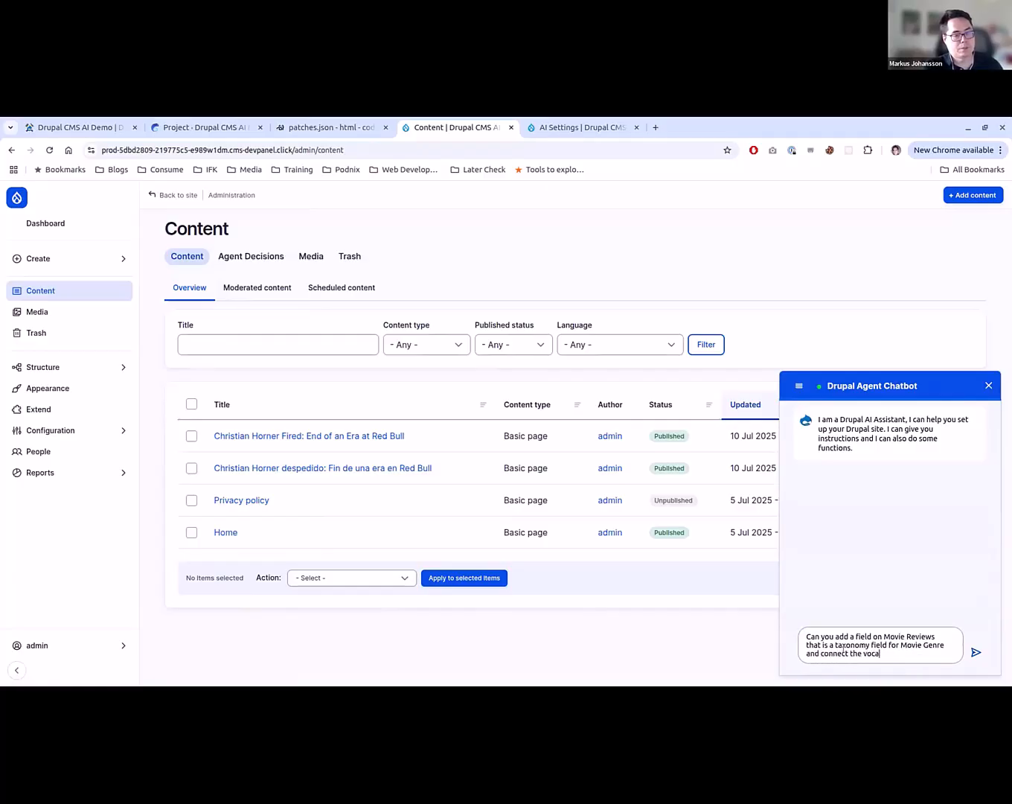
{"action": "type", "text": "bulary with"}
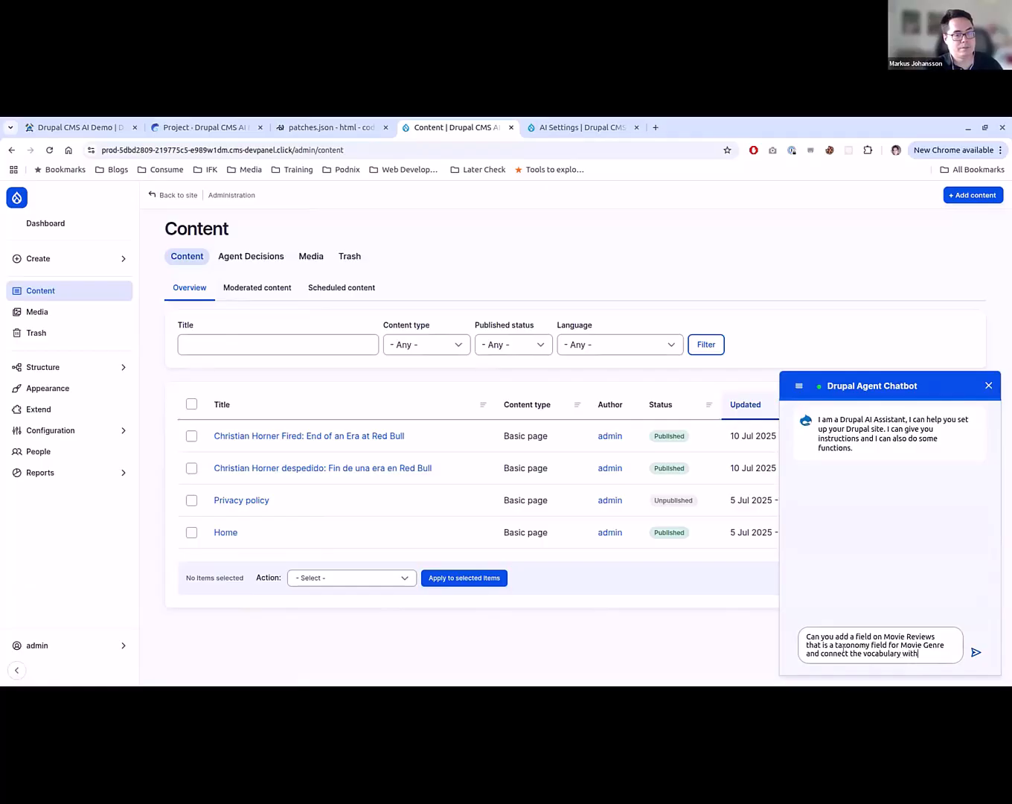
{"action": "type", "text": " the same name"}
{"action": "key", "text": "Return"}
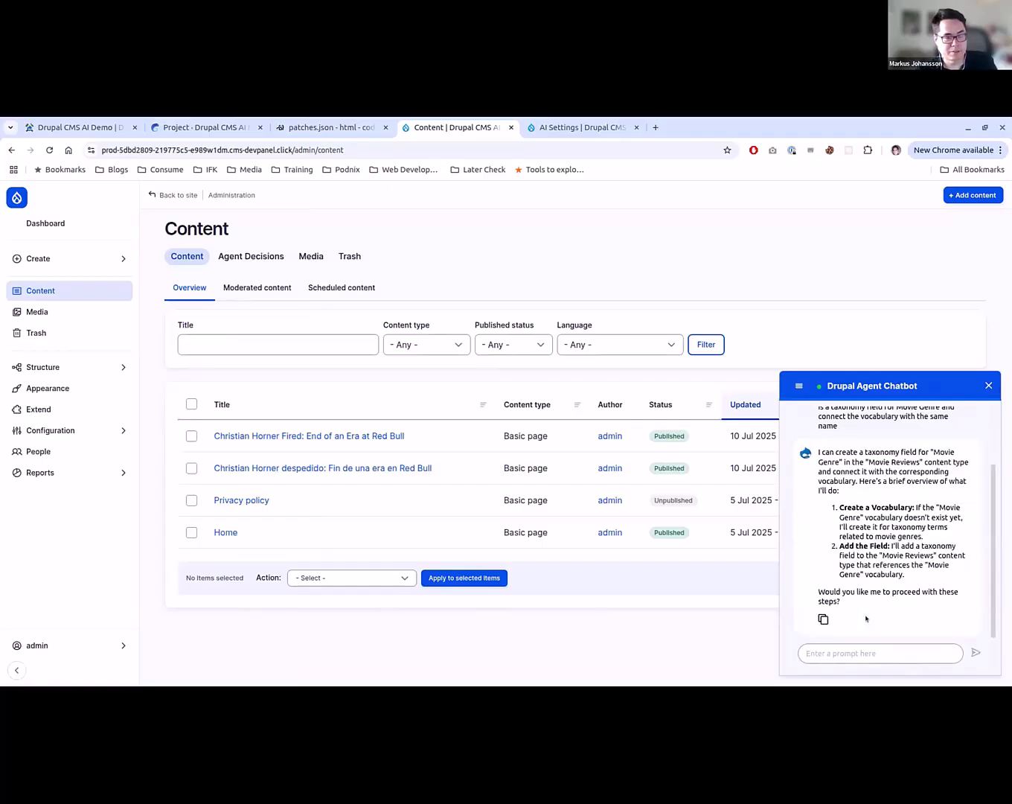
- Approve the chatbot's proposed steps with "yes" and expand the details of the agents being contacted
{"action": "type", "text": "yes"}
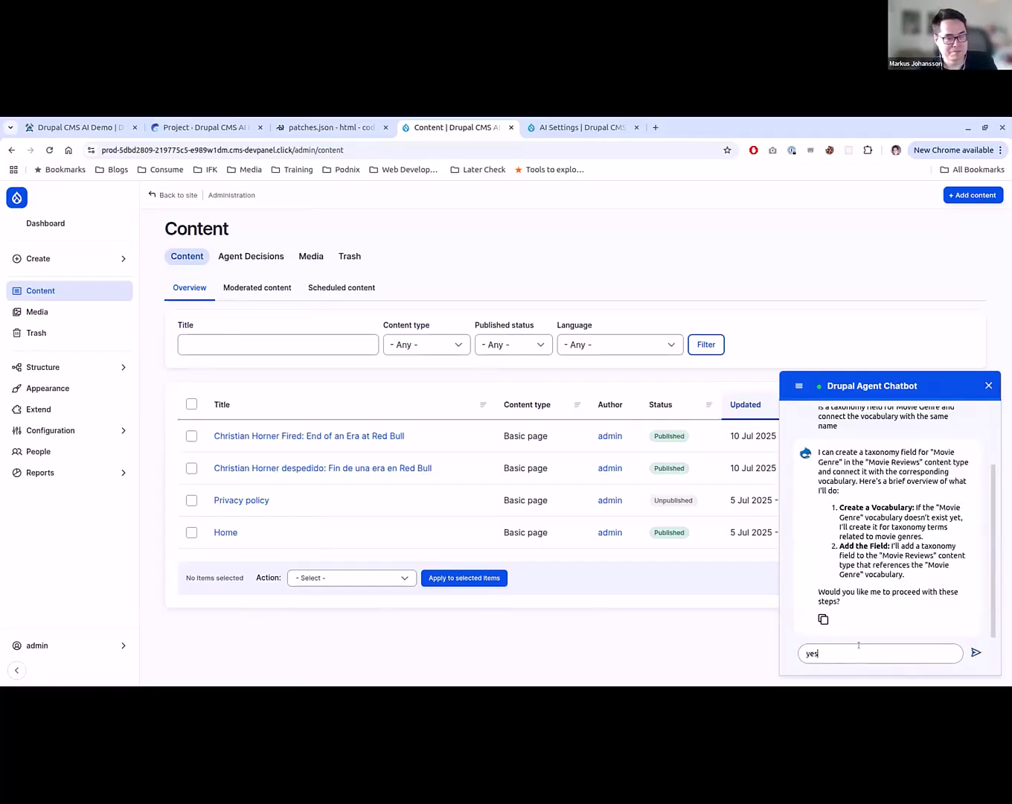
{"action": "key", "text": "Return"}
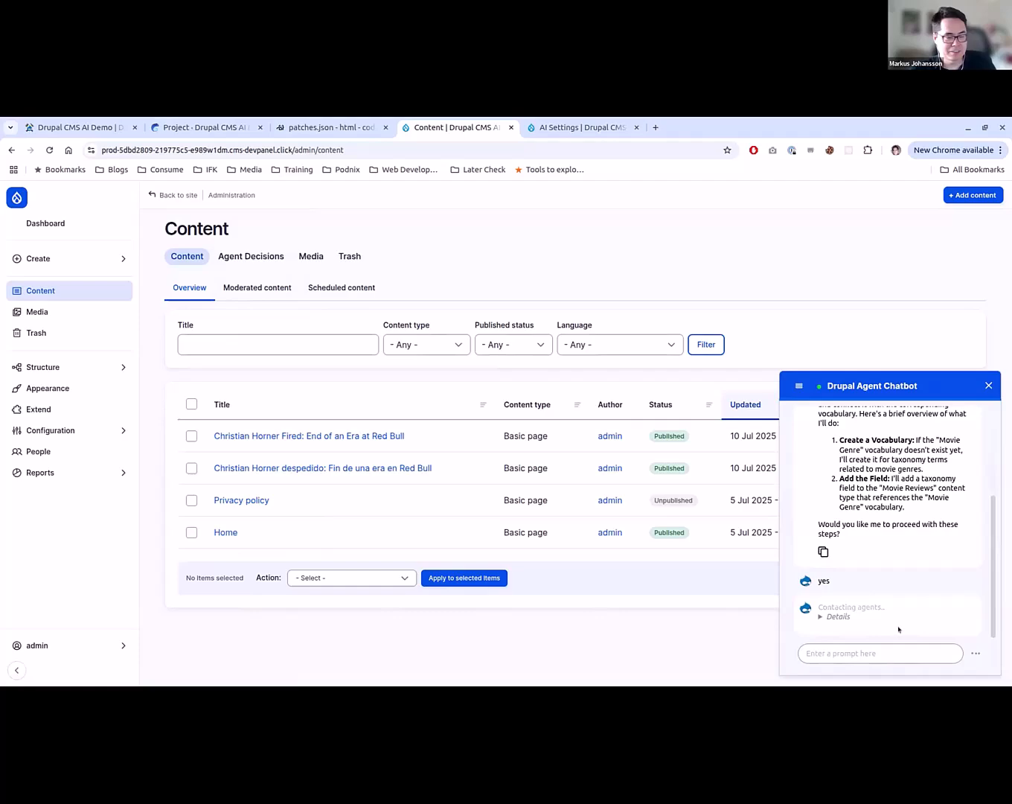
{"action": "left_click", "coordinate": [838, 614]}
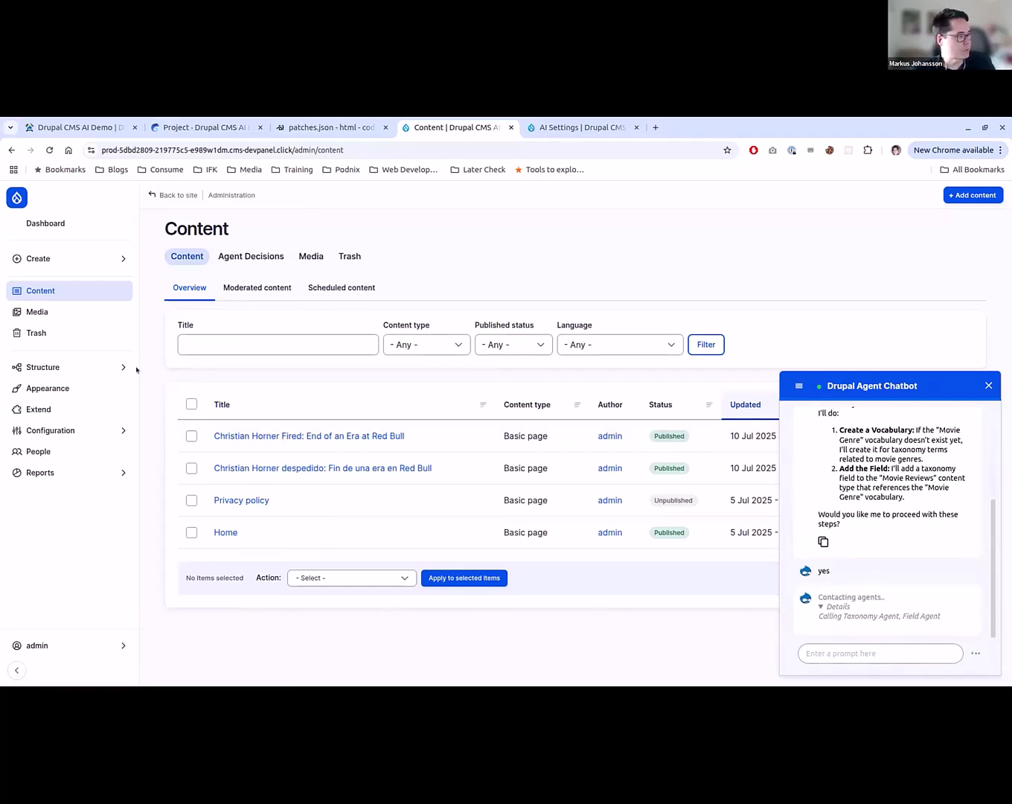
- Open the content types list in a separate tab, close the AI Settings tab, and open the field management of Movie Reviews
{"action": "left_click", "coordinate": [89, 366]}
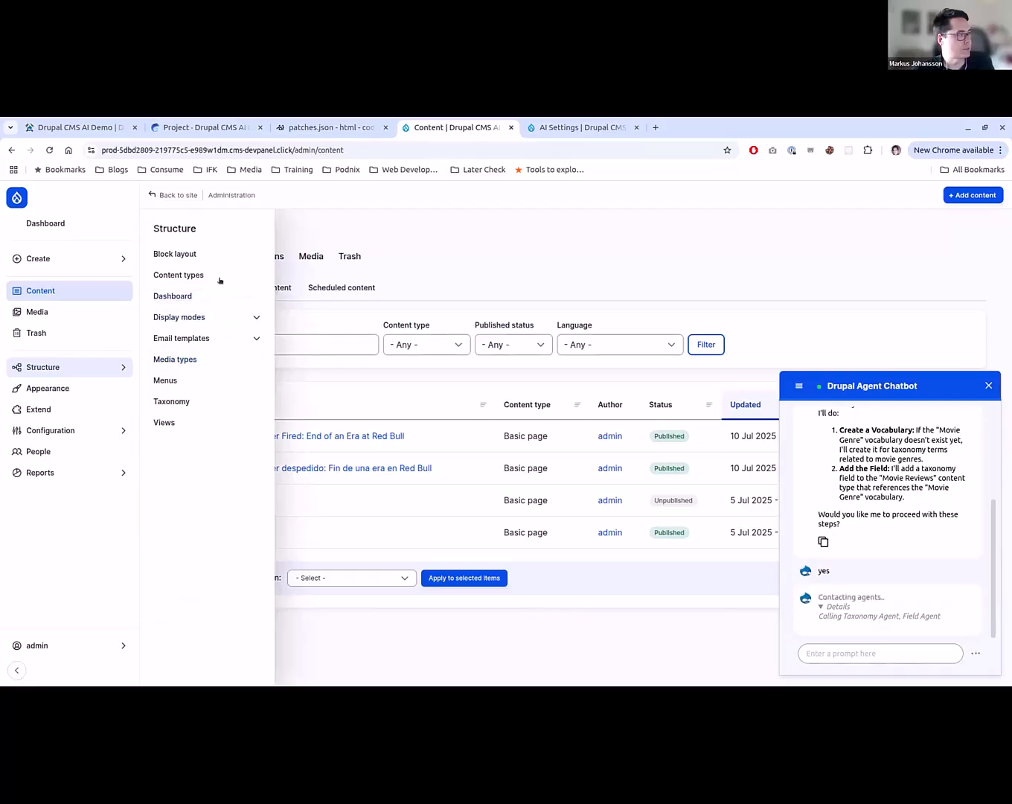
{"action": "left_click", "coordinate": [196, 275], "text": "ctrl"}
{"action": "key", "text": "ctrl+Tab"}
{"action": "key", "text": "ctrl+Tab"}
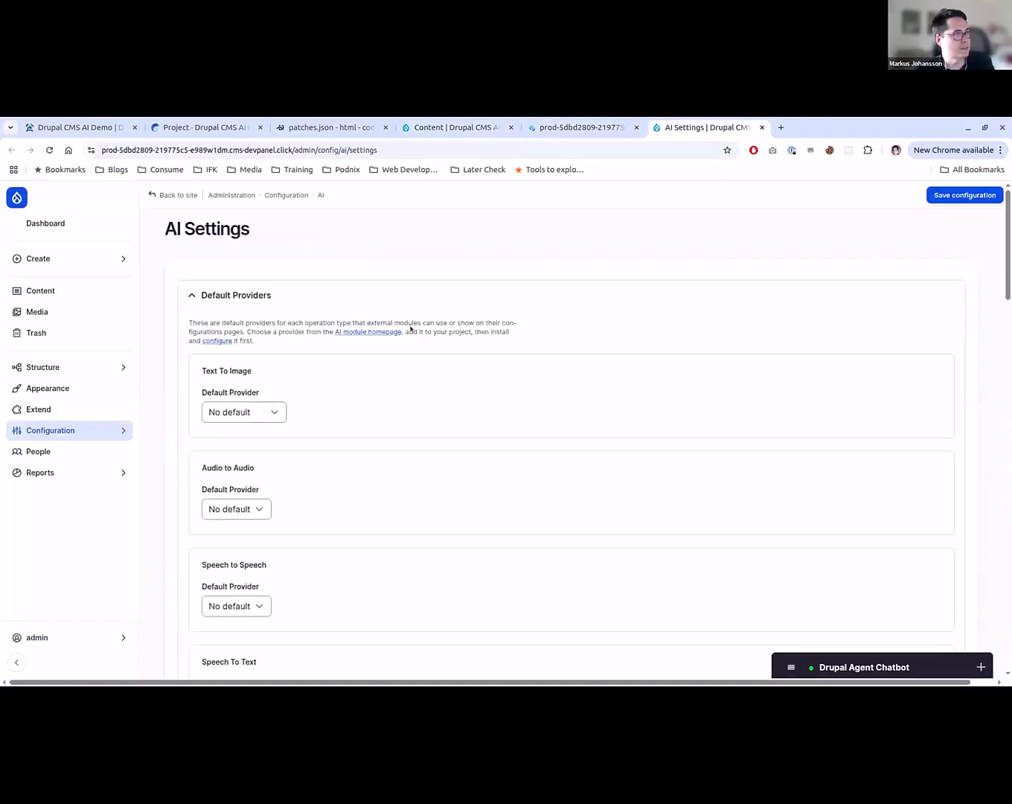
{"action": "key", "text": "ctrl+w"}
{"action": "left_click", "coordinate": [841, 343]}
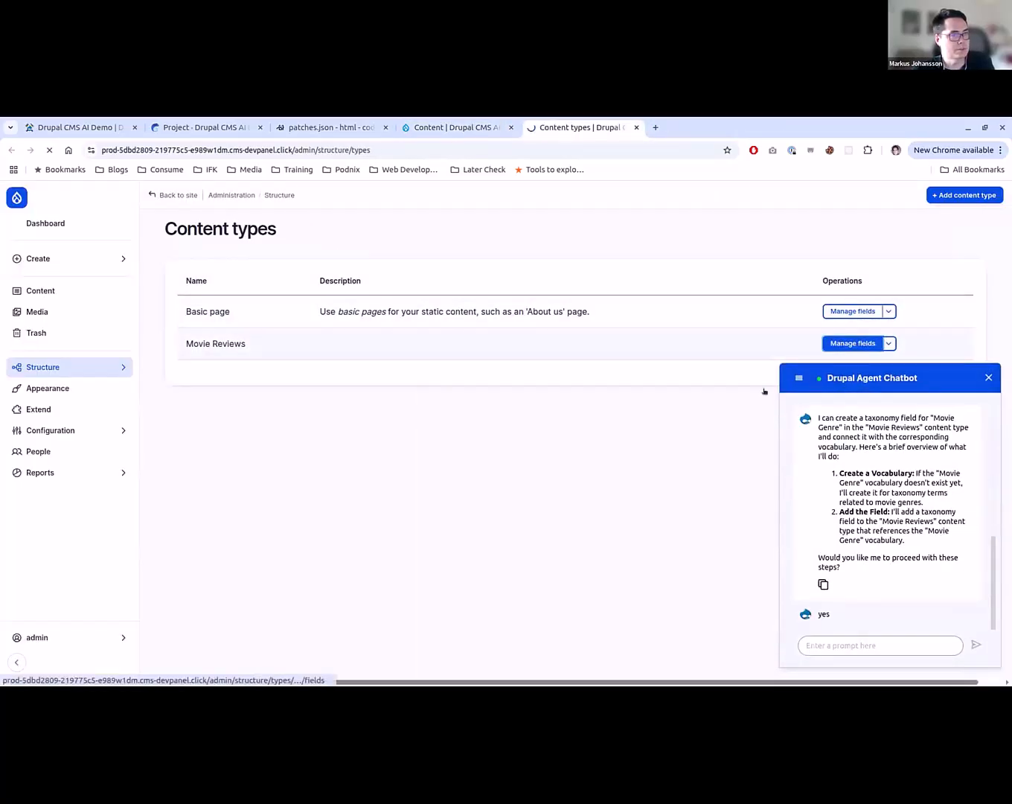
- Check the chatbot's reply in the Content tab and reload the Movie Reviews field list to look for the Movie Genre field
{"action": "key", "text": "ctrl+shift+Tab"}
{"action": "key", "text": "ctrl+Tab"}
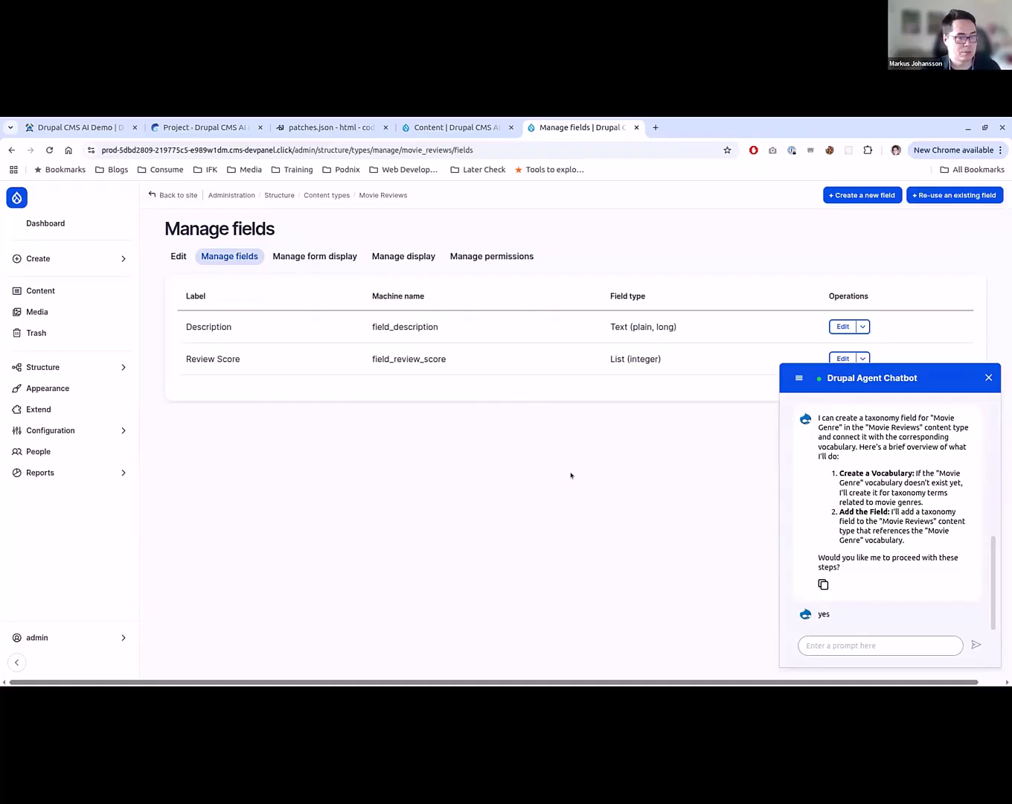
{"action": "key", "text": "ctrl+shift+Tab"}
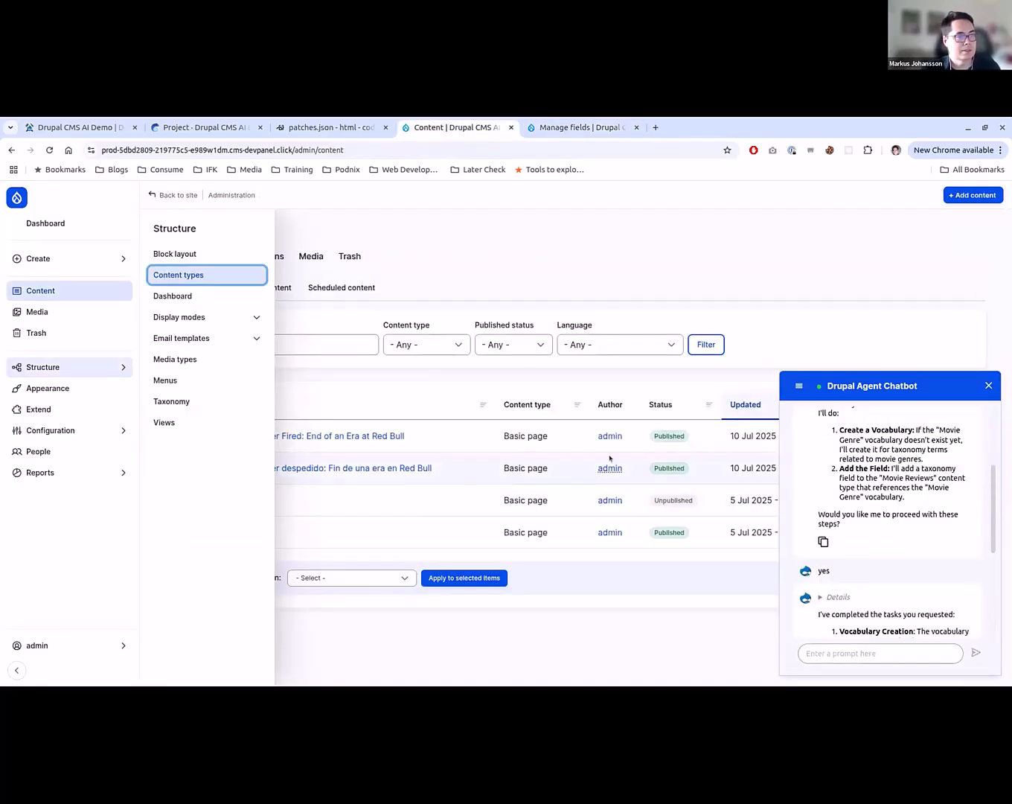
{"action": "key", "text": "ctrl+Tab"}
{"action": "key", "text": "F5"}
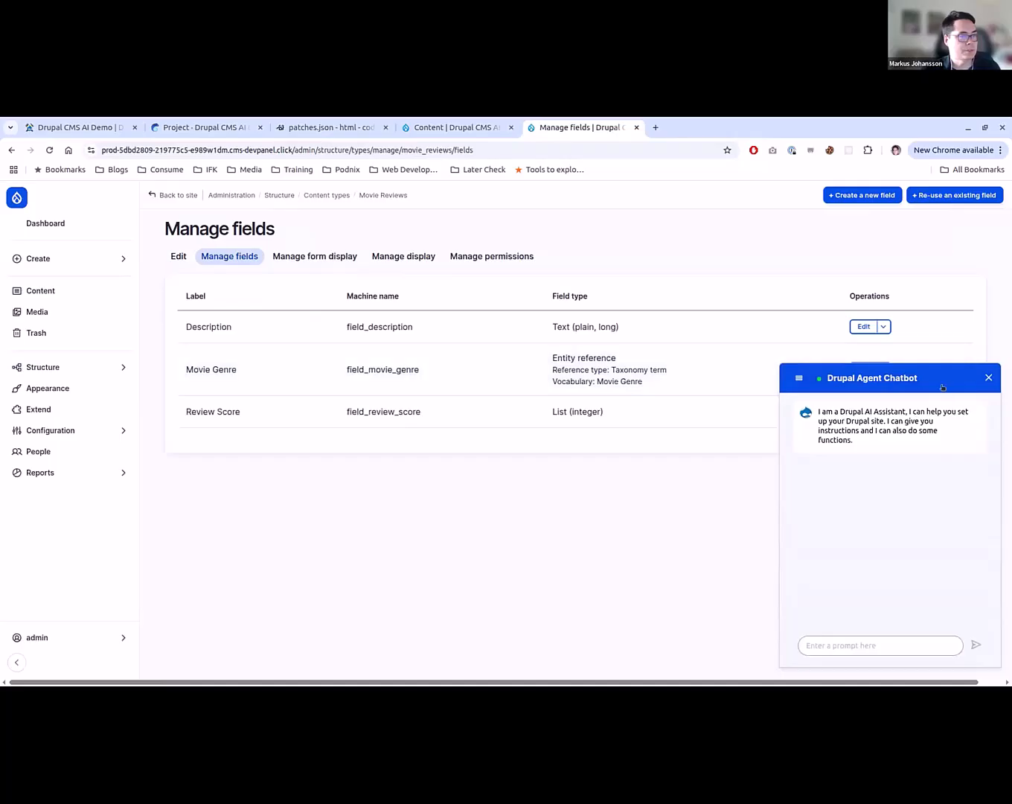
- Open the creation form for a new Movie Reviews item, inspect its Movie Genre input, and return to the field list
{"action": "left_click", "coordinate": [45, 259]}
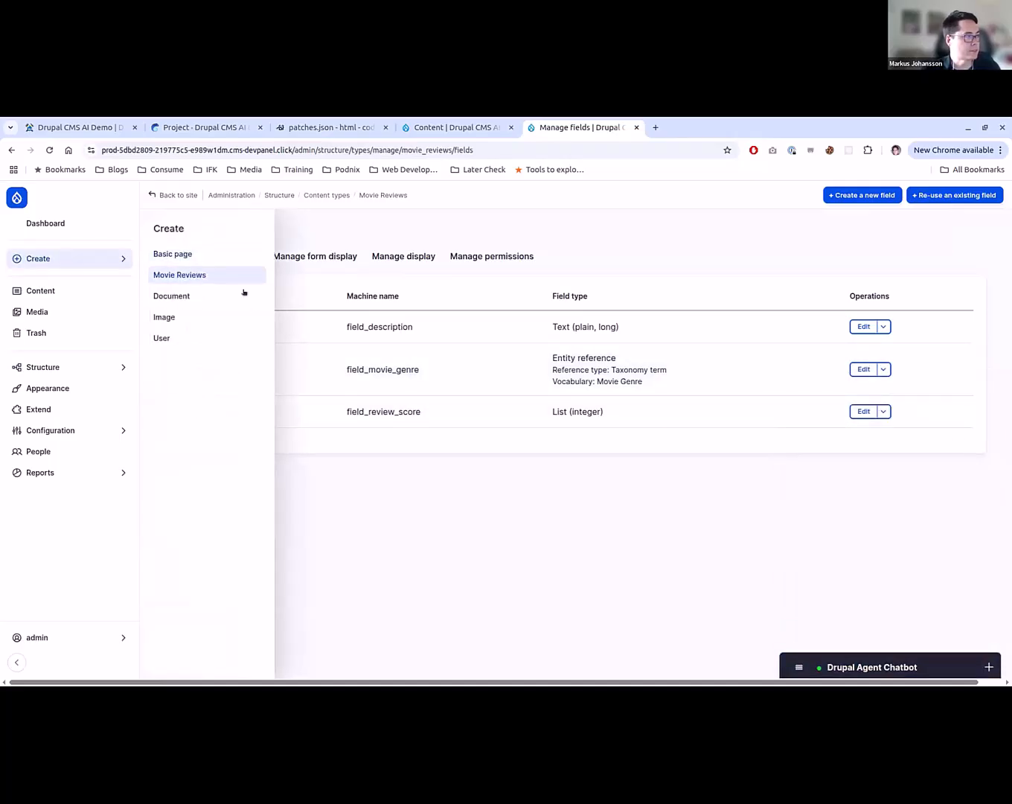
{"action": "left_click", "coordinate": [180, 274]}
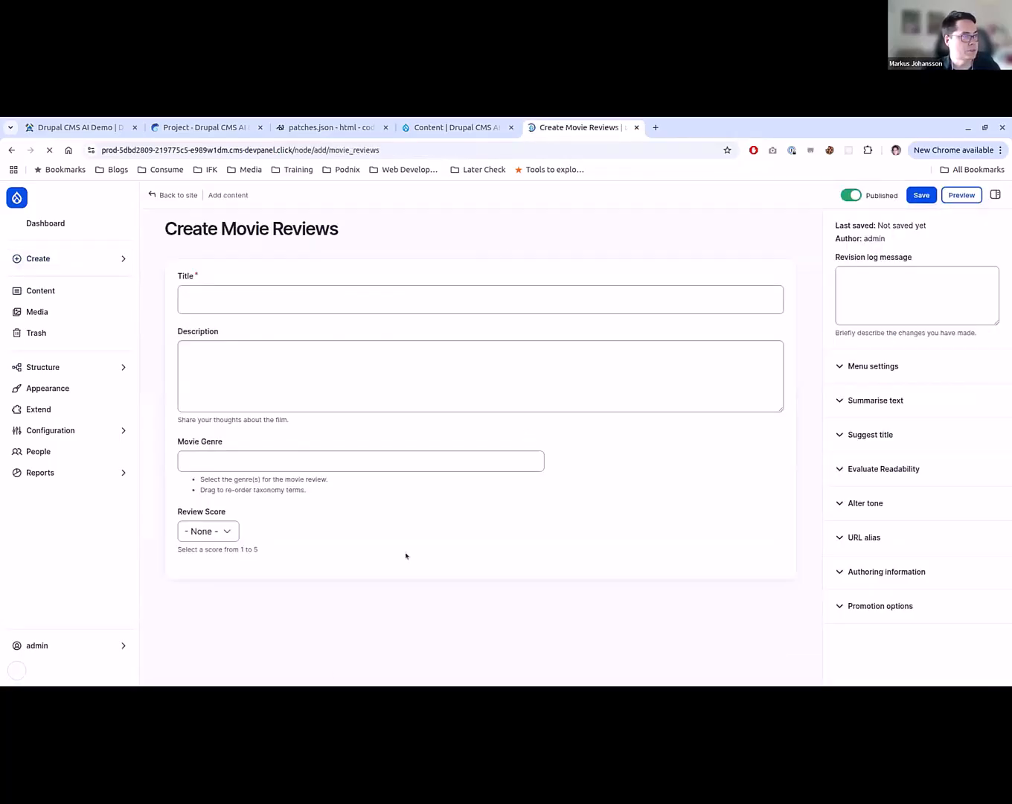
{"action": "left_click", "coordinate": [325, 462]}
{"action": "left_click", "coordinate": [467, 539]}
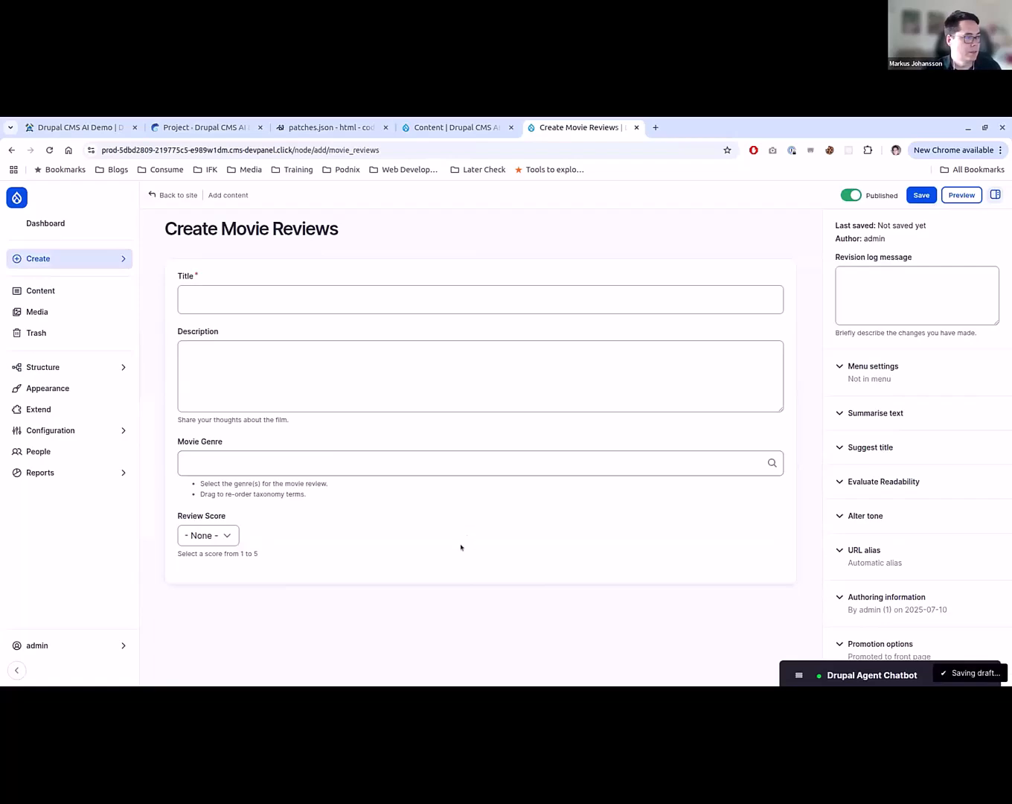
{"action": "key", "text": "alt+Left"}
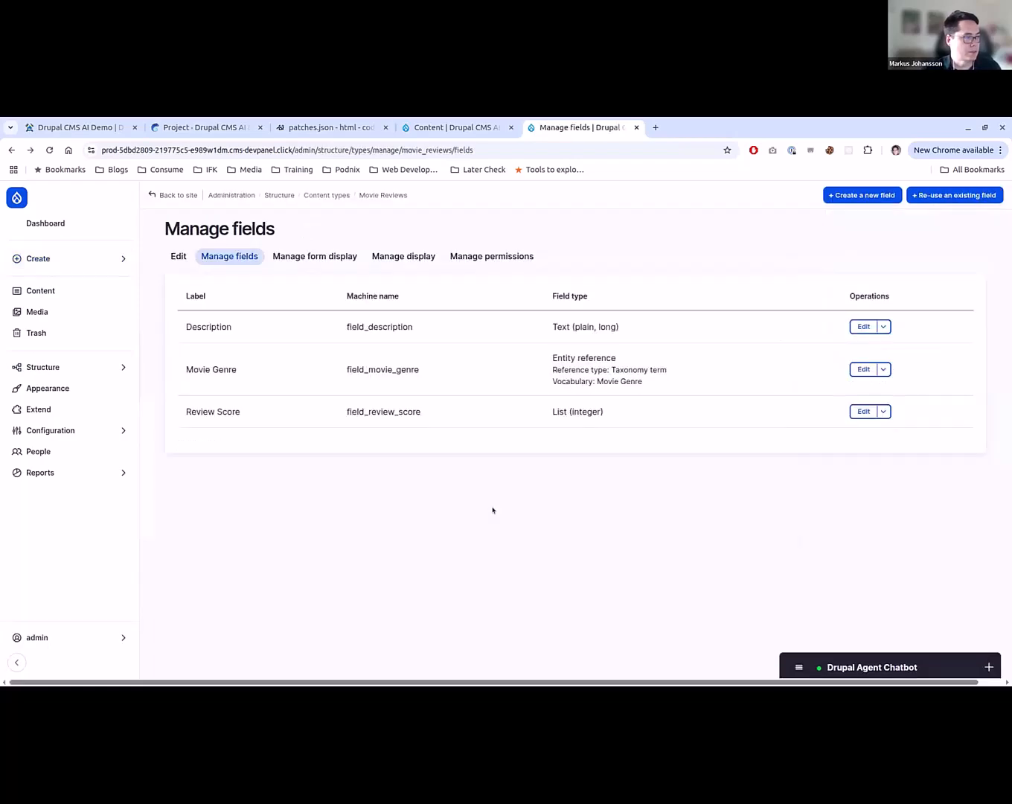
- In the Movie Reviews form display, set the Movie Genre widget to Check boxes/radio buttons and save the settings
{"action": "left_click", "coordinate": [340, 258]}
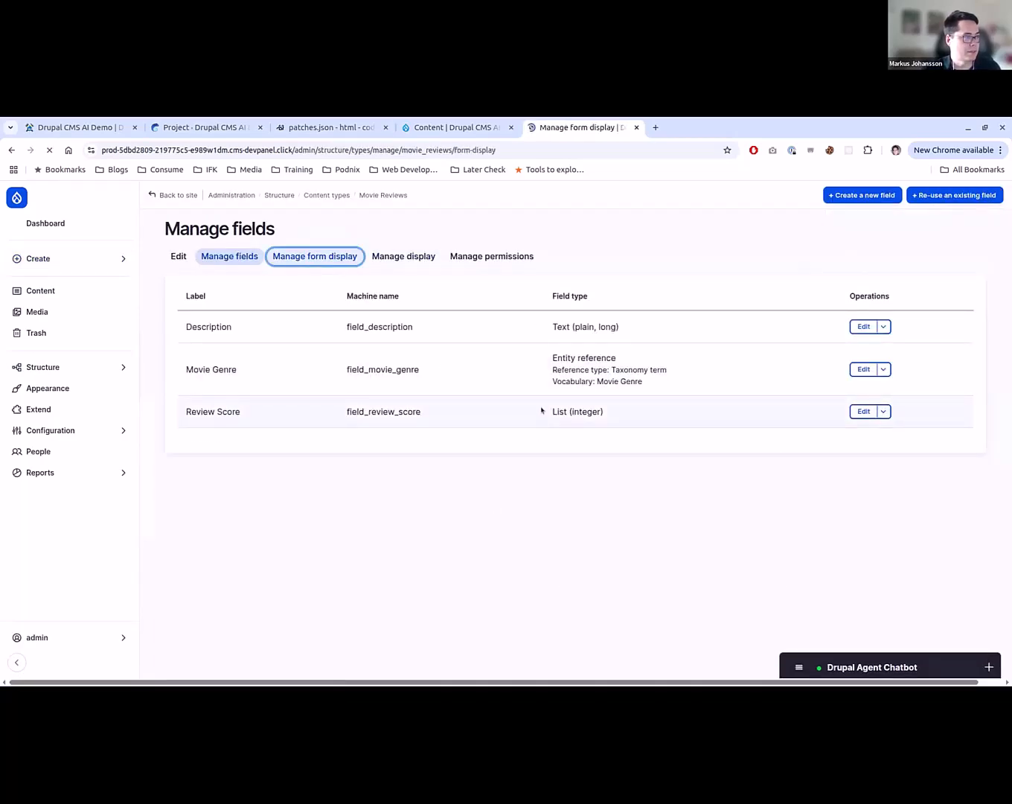
{"action": "scroll", "coordinate": [394, 522], "scroll_direction": "down", "scroll_amount": 3}
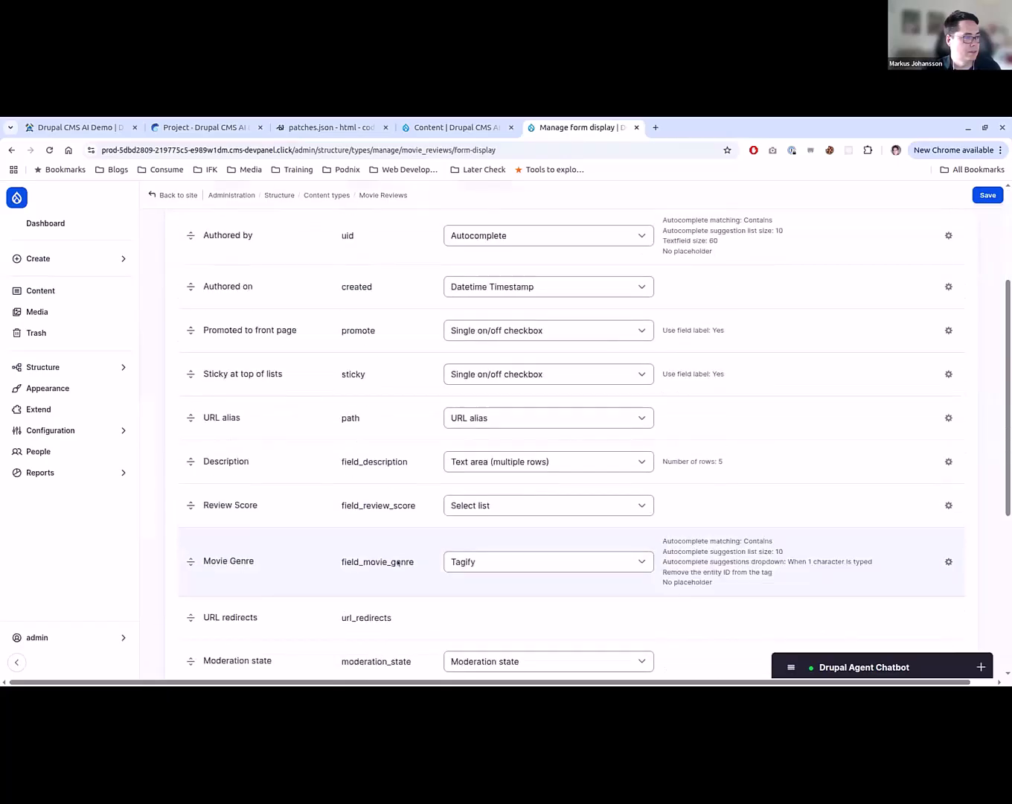
{"action": "scroll", "coordinate": [399, 563], "scroll_direction": "down", "scroll_amount": 4}
{"action": "scroll", "coordinate": [410, 549], "scroll_direction": "up", "scroll_amount": 1}
{"action": "scroll", "coordinate": [411, 550], "scroll_direction": "up", "scroll_amount": 2}
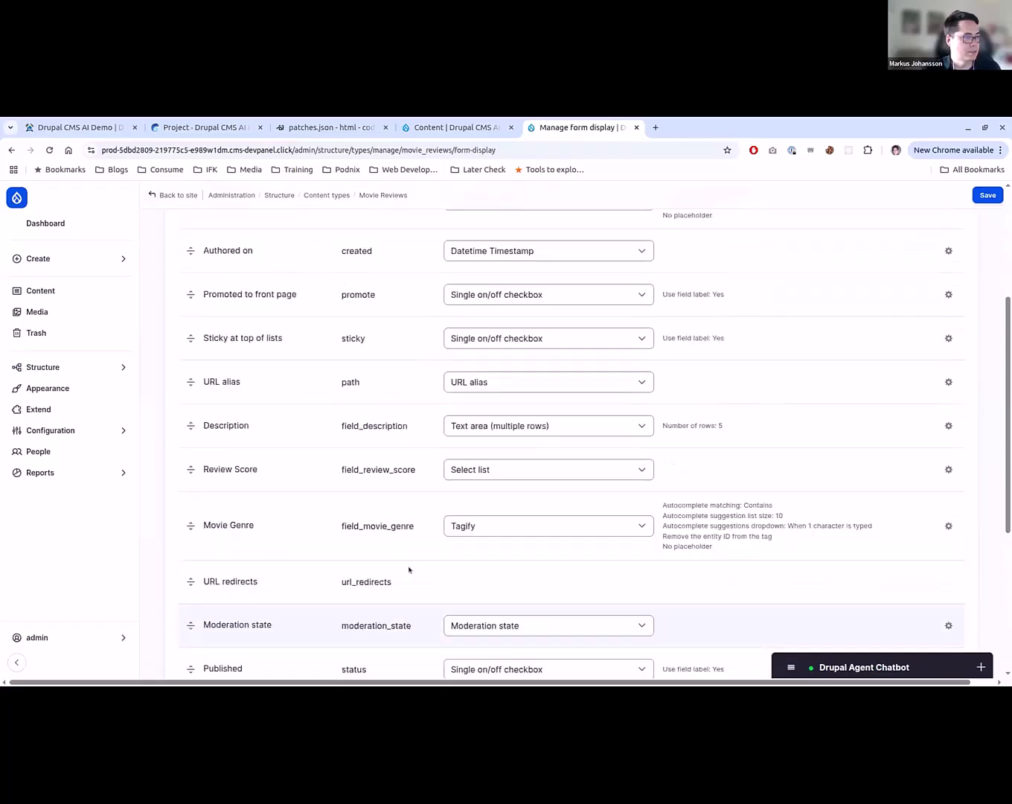
{"action": "scroll", "coordinate": [409, 569], "scroll_direction": "up", "scroll_amount": 3}
{"action": "scroll", "coordinate": [410, 570], "scroll_direction": "down", "scroll_amount": 2}
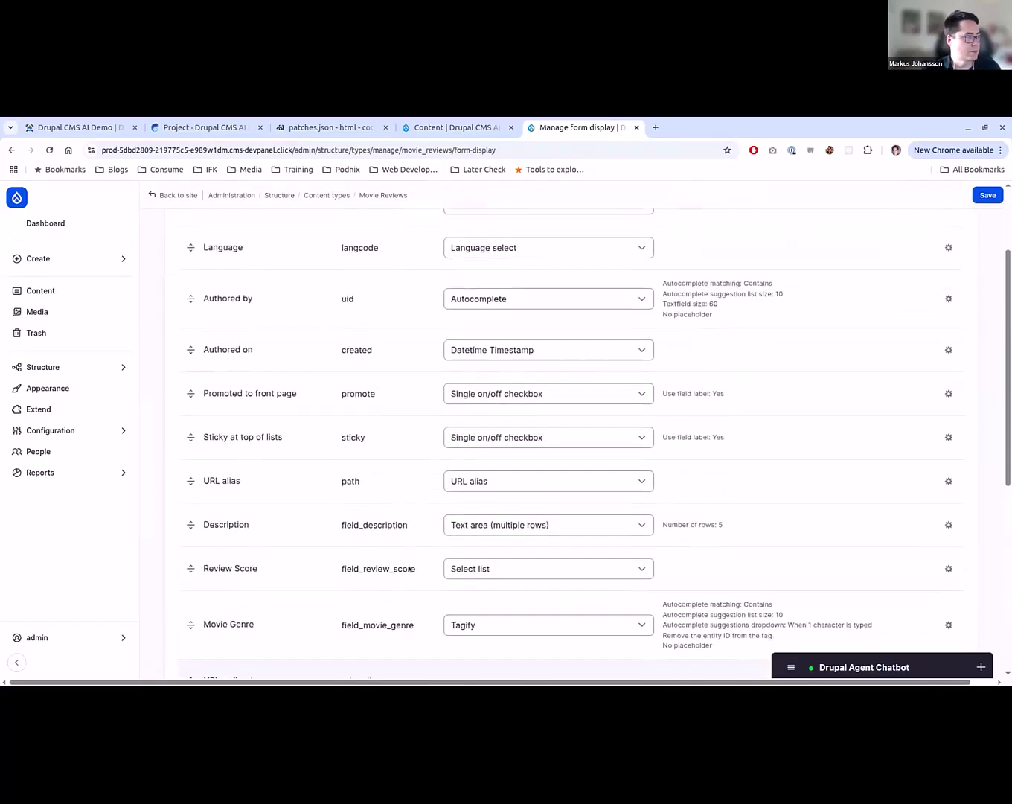
{"action": "scroll", "coordinate": [409, 569], "scroll_direction": "down", "scroll_amount": 2}
{"action": "left_click", "coordinate": [456, 529]}
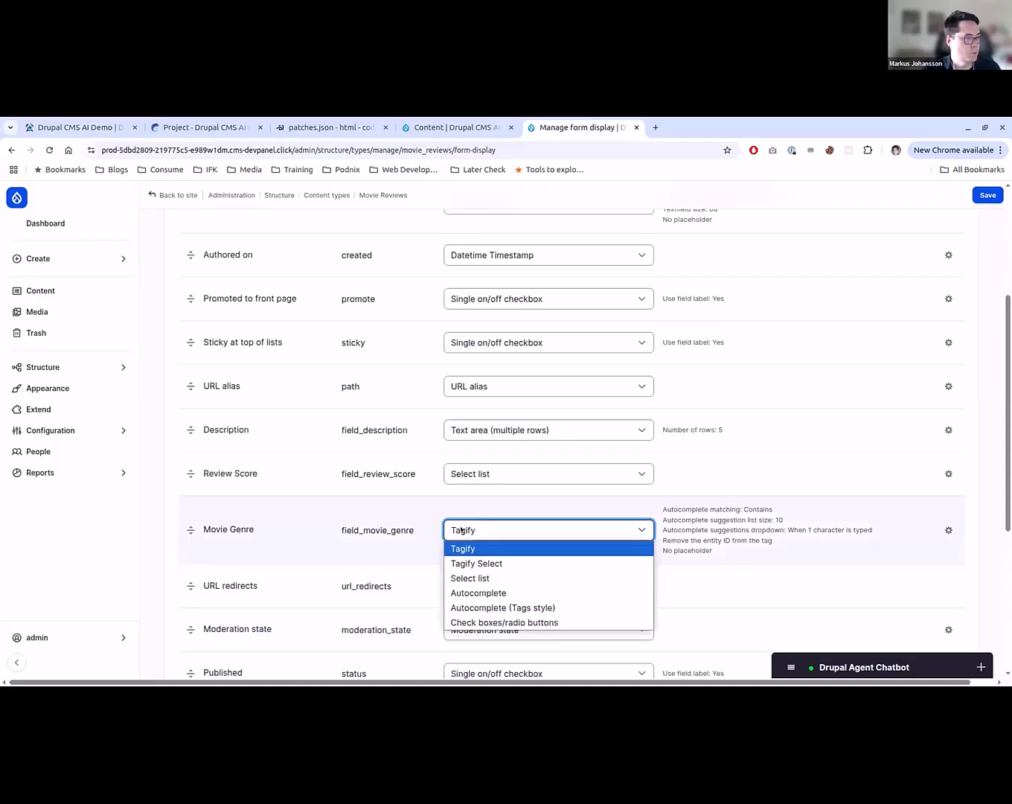
{"action": "left_click", "coordinate": [525, 621]}
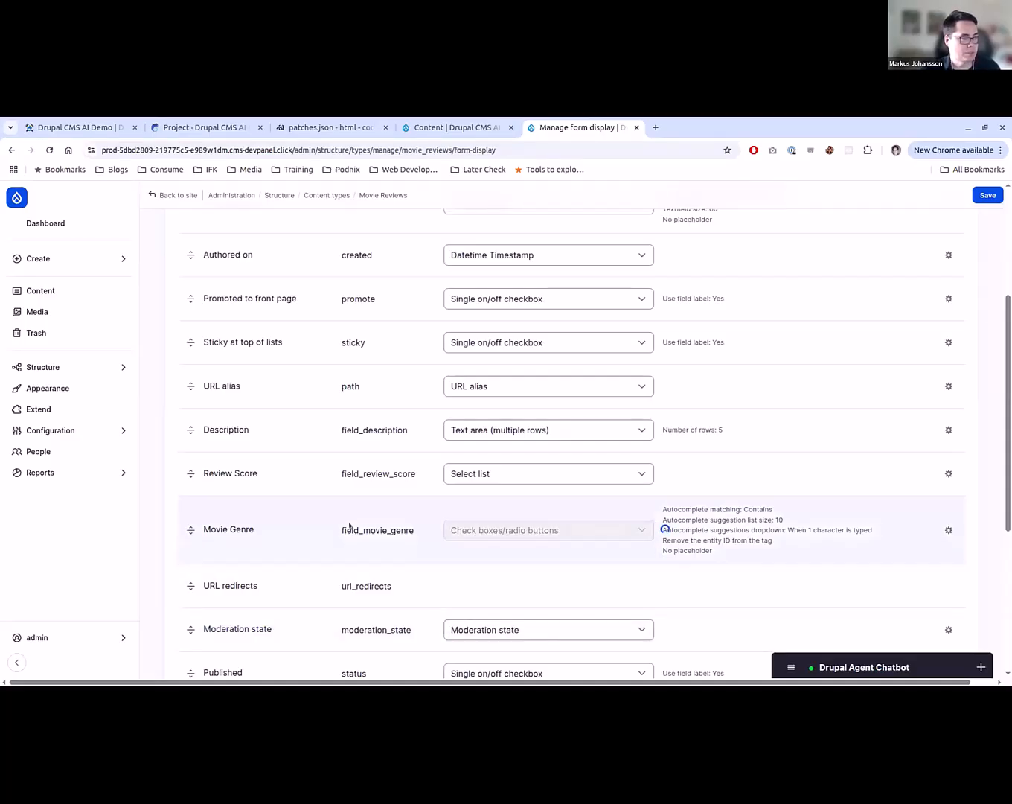
{"action": "scroll", "coordinate": [350, 526], "scroll_direction": "down", "scroll_amount": 4}
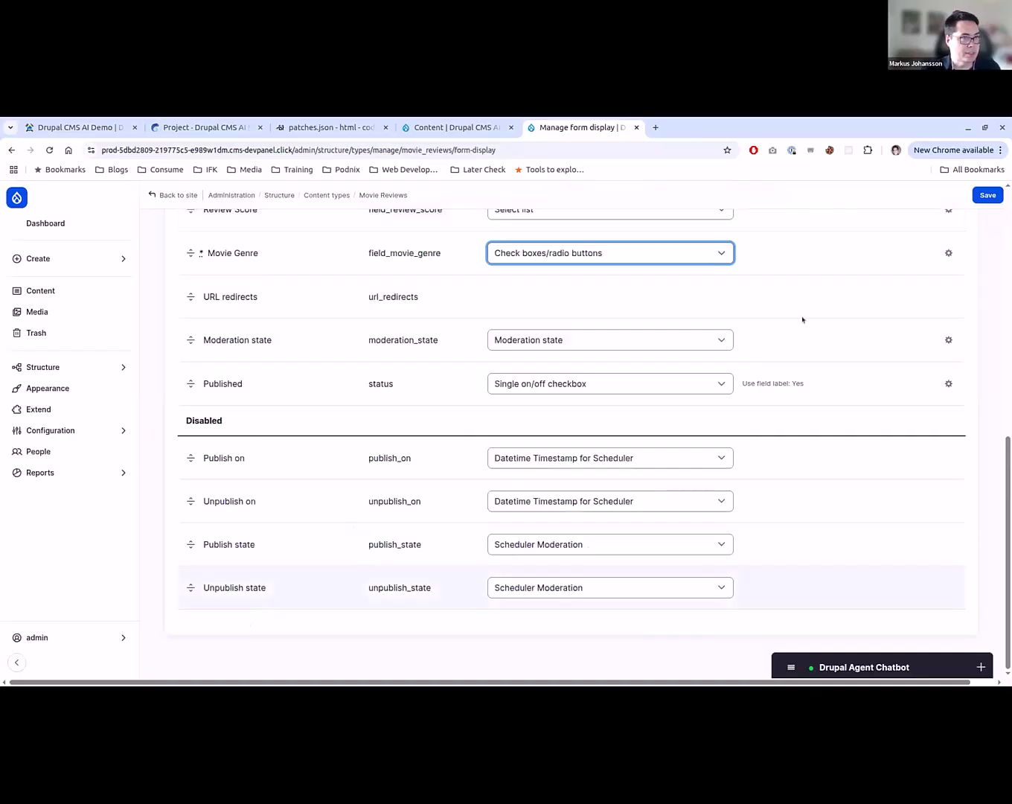
{"action": "left_click", "coordinate": [988, 195]}
{"action": "scroll", "coordinate": [329, 396], "scroll_direction": "up", "scroll_amount": 2}
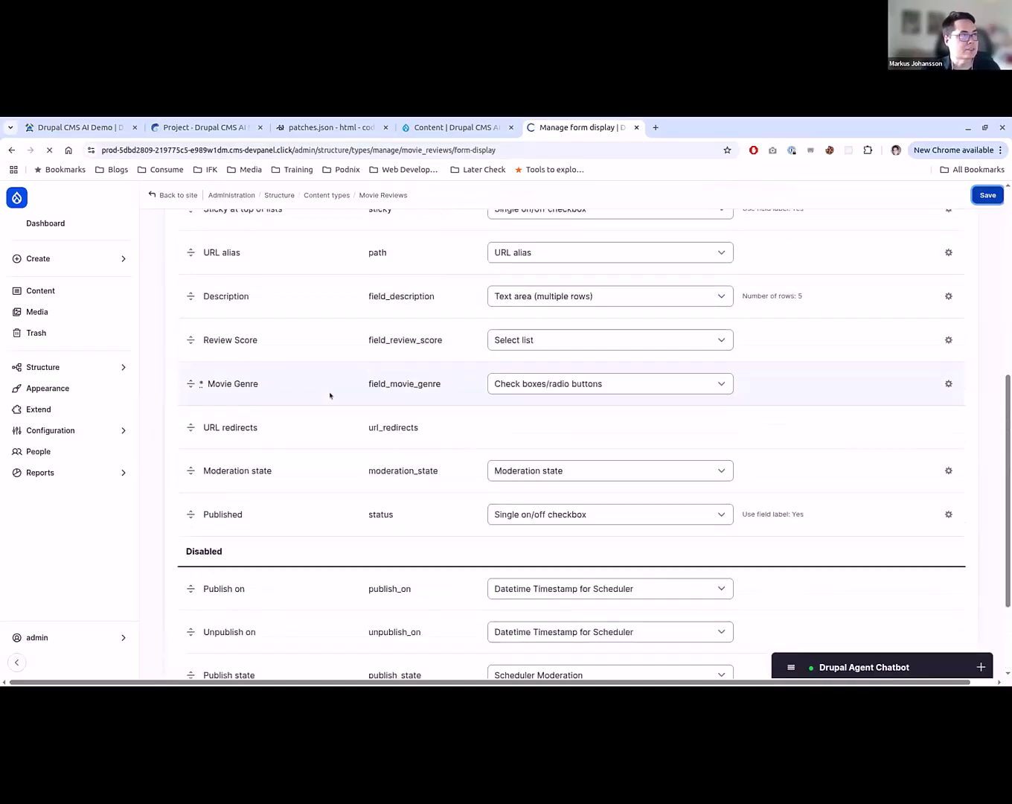
{"action": "scroll", "coordinate": [330, 395], "scroll_direction": "up", "scroll_amount": 5}
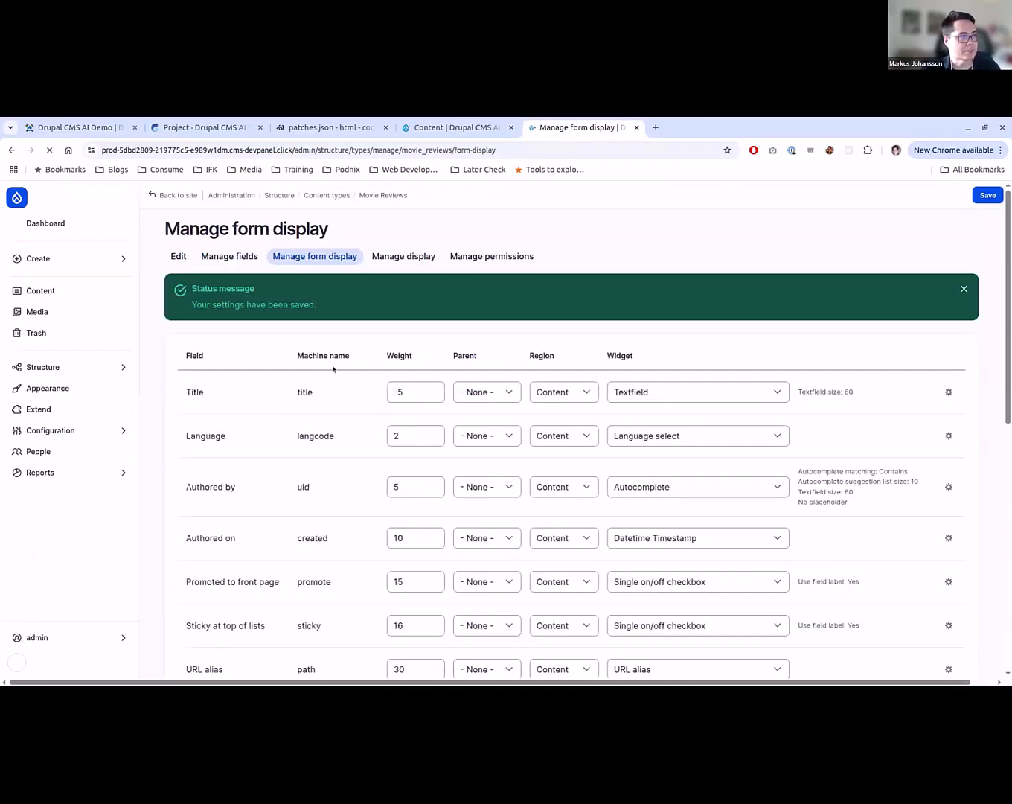
{"action": "key", "text": "ctrl+shift+Tab"}
{"action": "key", "text": "ctrl+shift+Tab"}
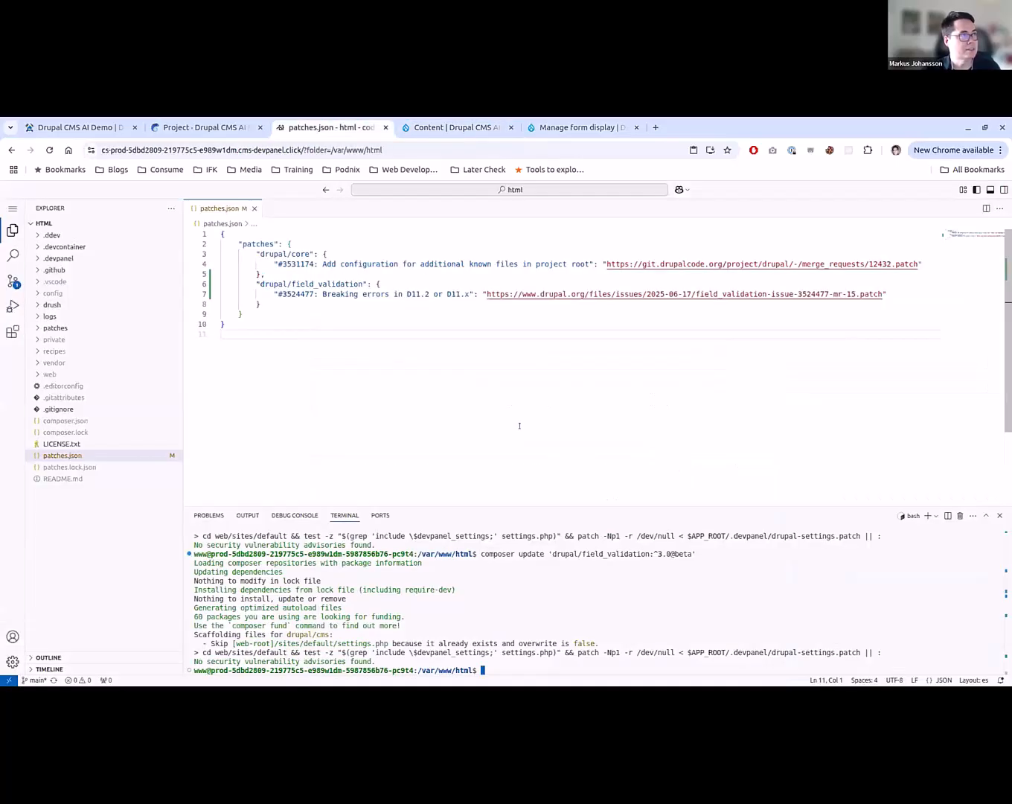
{"action": "key", "text": "ctrl+Tab"}
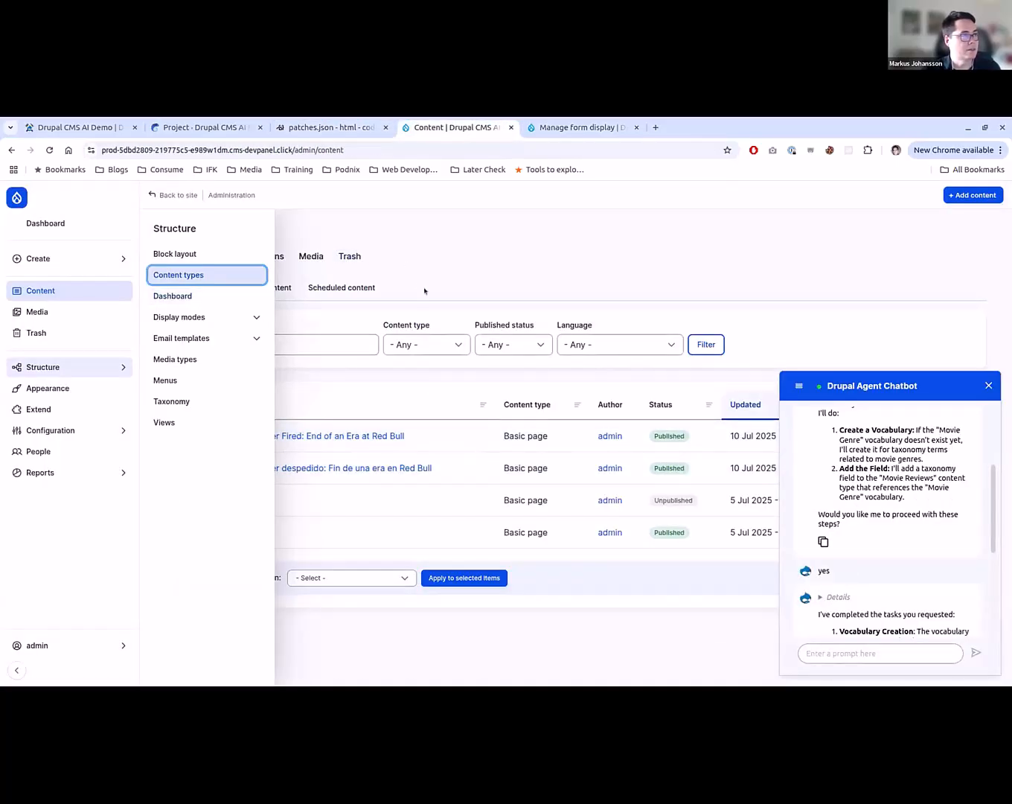
{"action": "key", "text": "ctrl+Tab"}
- Open the creation form for a new Movie Reviews item and close the Content overview tab
{"action": "key", "text": "alt+Left"}
{"action": "key", "text": "alt+Left"}
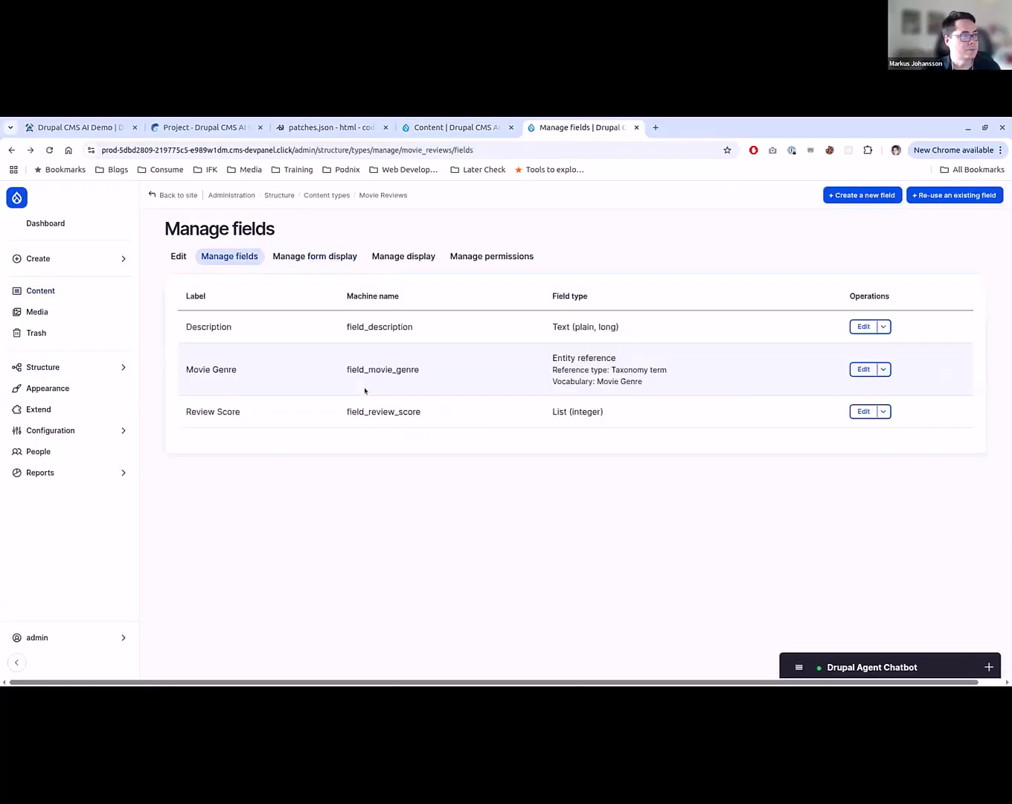
{"action": "key", "text": "alt+Left"}
{"action": "key", "text": "alt+Right"}
{"action": "left_click", "coordinate": [121, 262]}
{"action": "key", "text": "Return"}
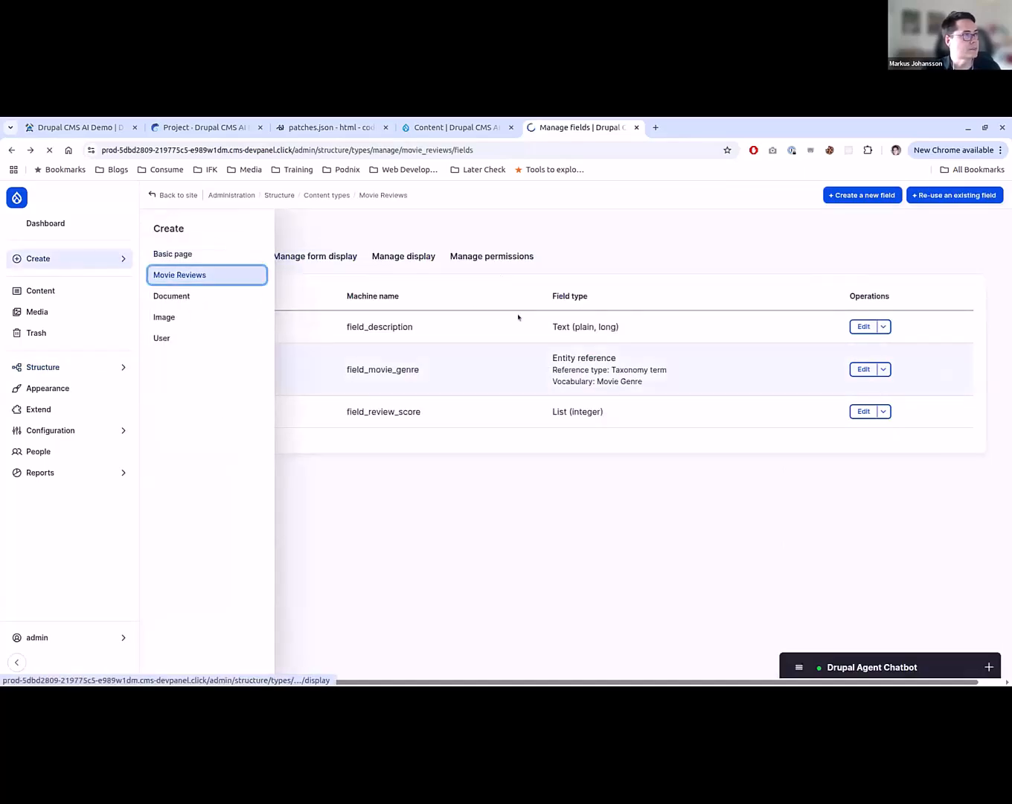
{"action": "key", "text": "ctrl+shift+Tab"}
{"action": "key", "text": "ctrl+w"}
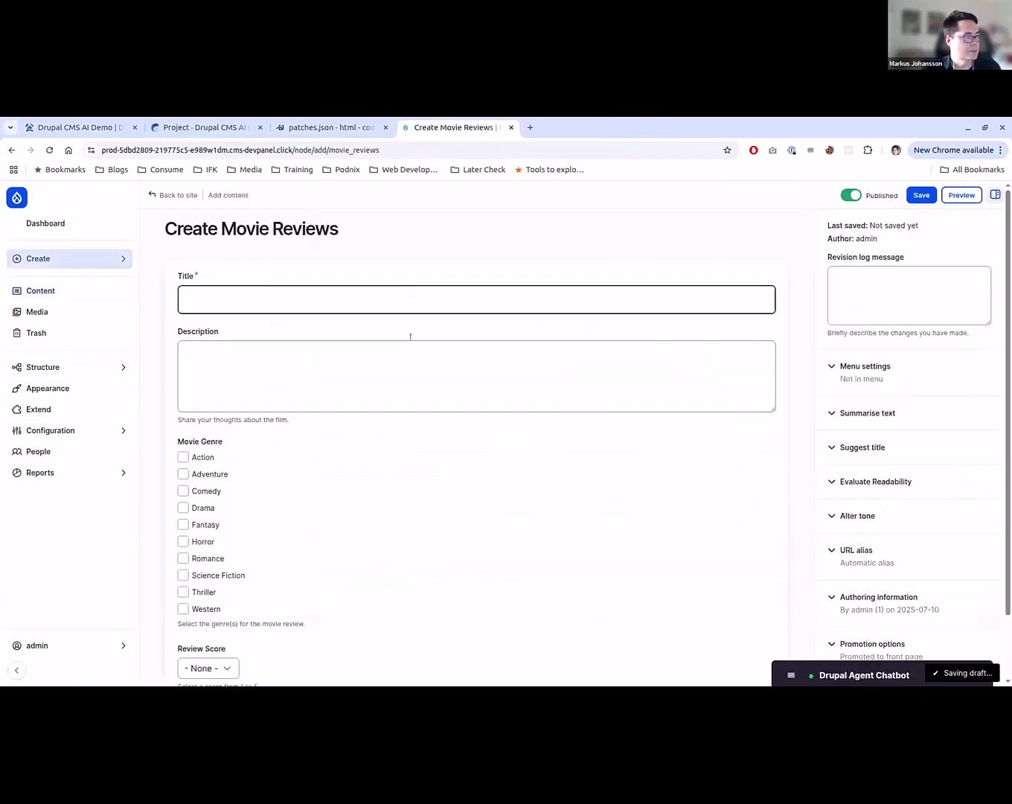
{"action": "scroll", "coordinate": [165, 508], "scroll_direction": "down", "scroll_amount": 2}
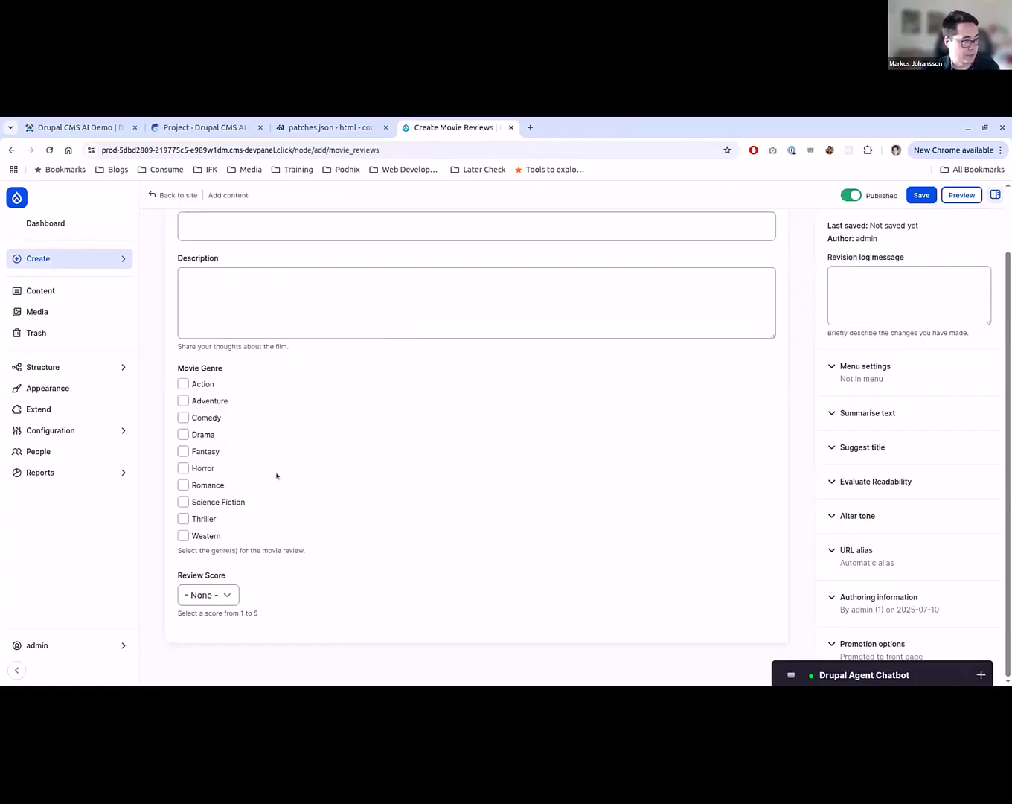
{"action": "scroll", "coordinate": [397, 512], "scroll_direction": "up", "scroll_amount": 2}
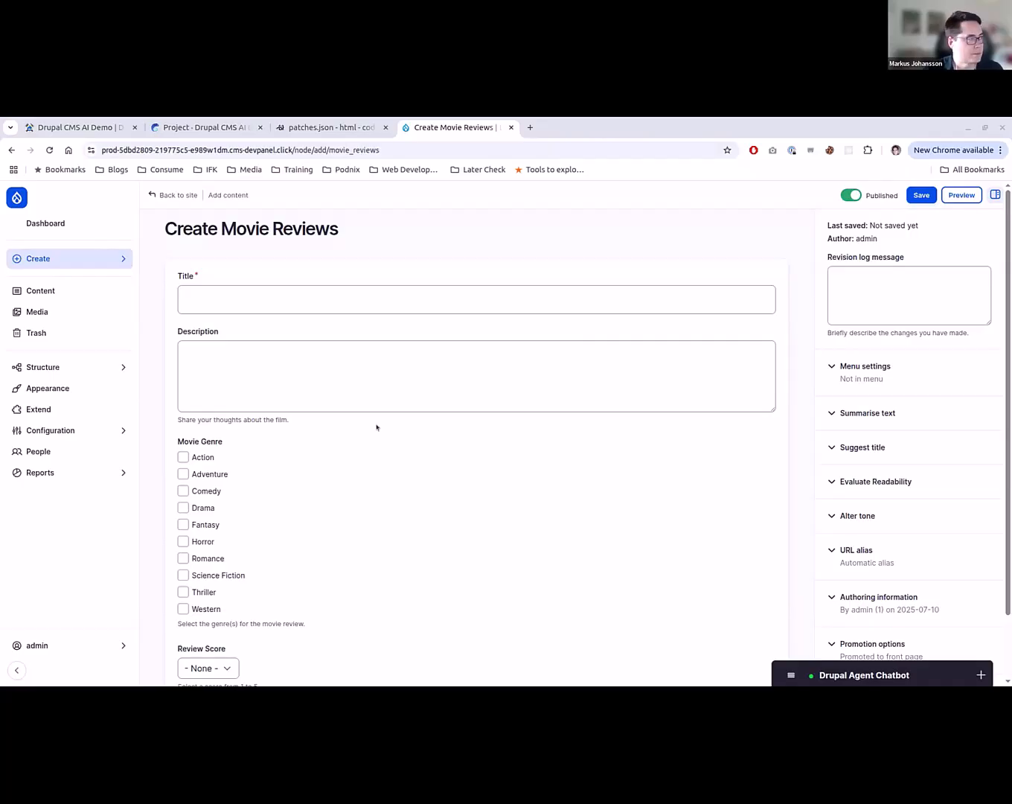
- Paste the review text as description, title it "‘Superman’ Review: James Gunn’s Reboot Is A Painfully Mediocre, Super Generic Mess Of A Movie", and save it
{"action": "left_click", "coordinate": [378, 382]}
{"action": "key", "text": "ctrl+v"}
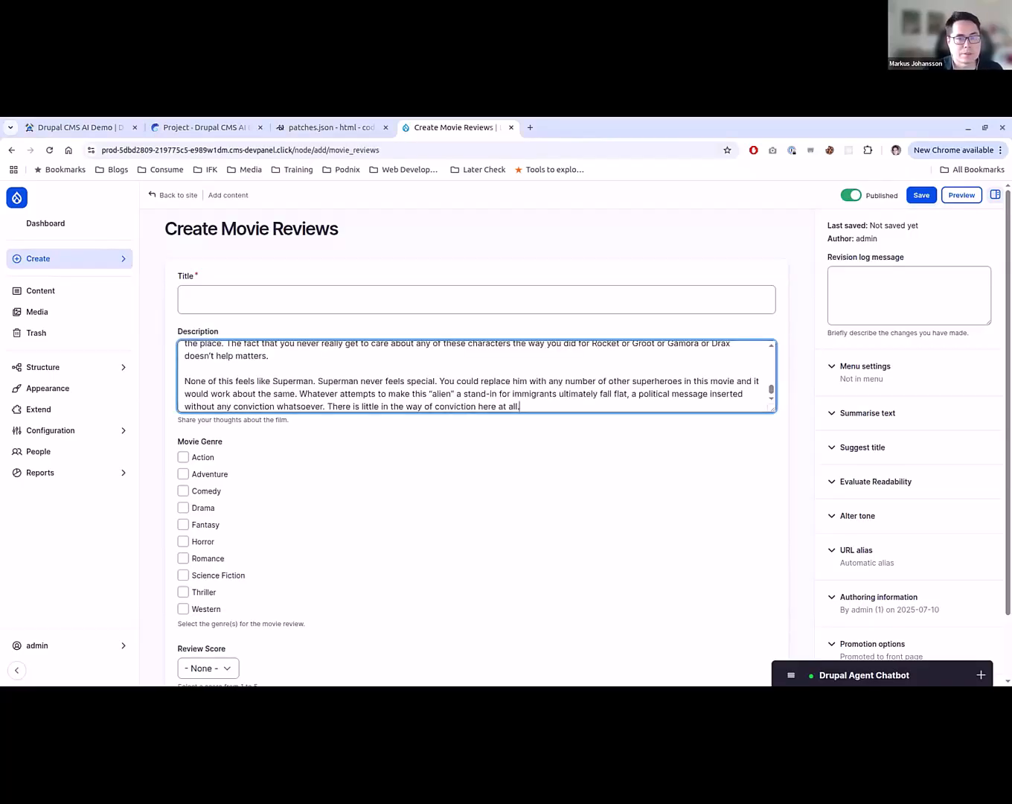
{"action": "key", "text": "alt+Tab"}
{"action": "left_click", "coordinate": [379, 300]}
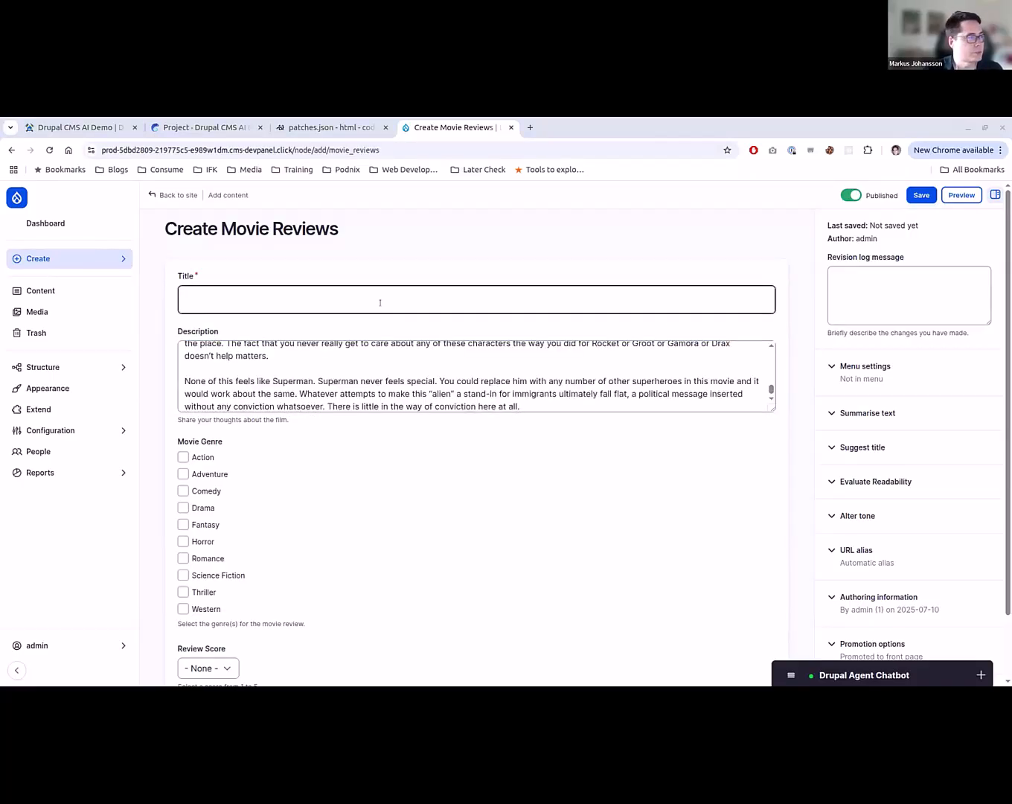
{"action": "type", "text": "‘Superman’ Review: James Gunn’s Reboot Is A Painfully Mediocre, Super Generic Mess Of A Movie"}
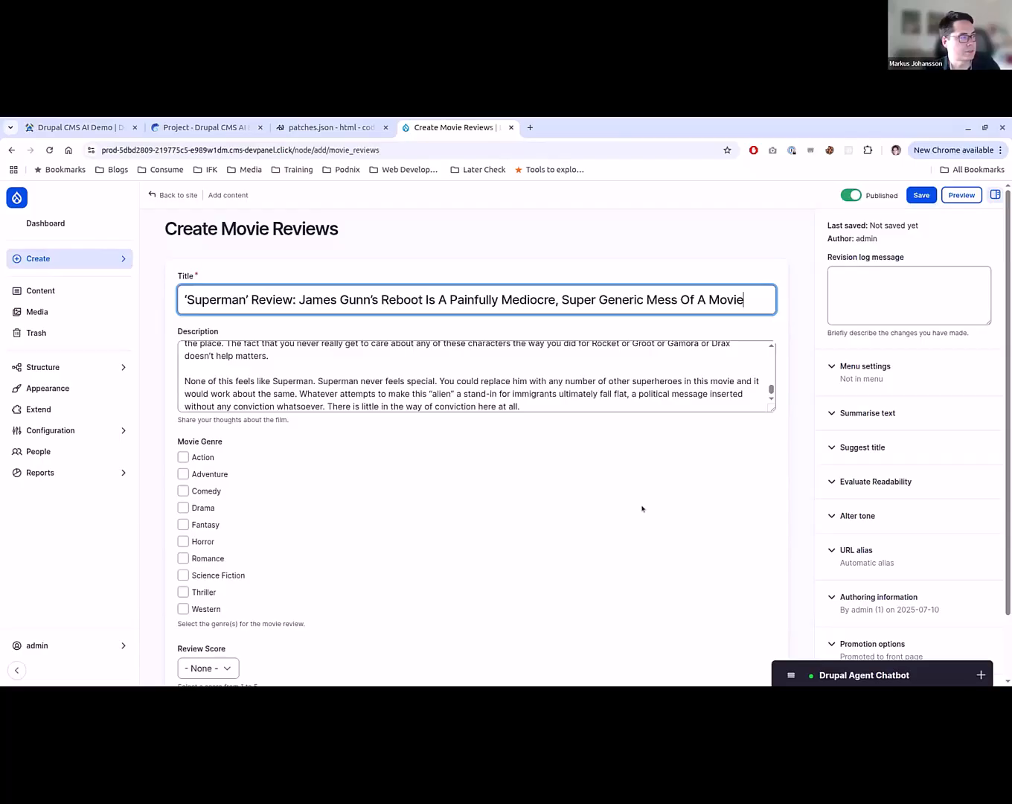
{"action": "scroll", "coordinate": [467, 547], "scroll_direction": "down", "scroll_amount": 1}
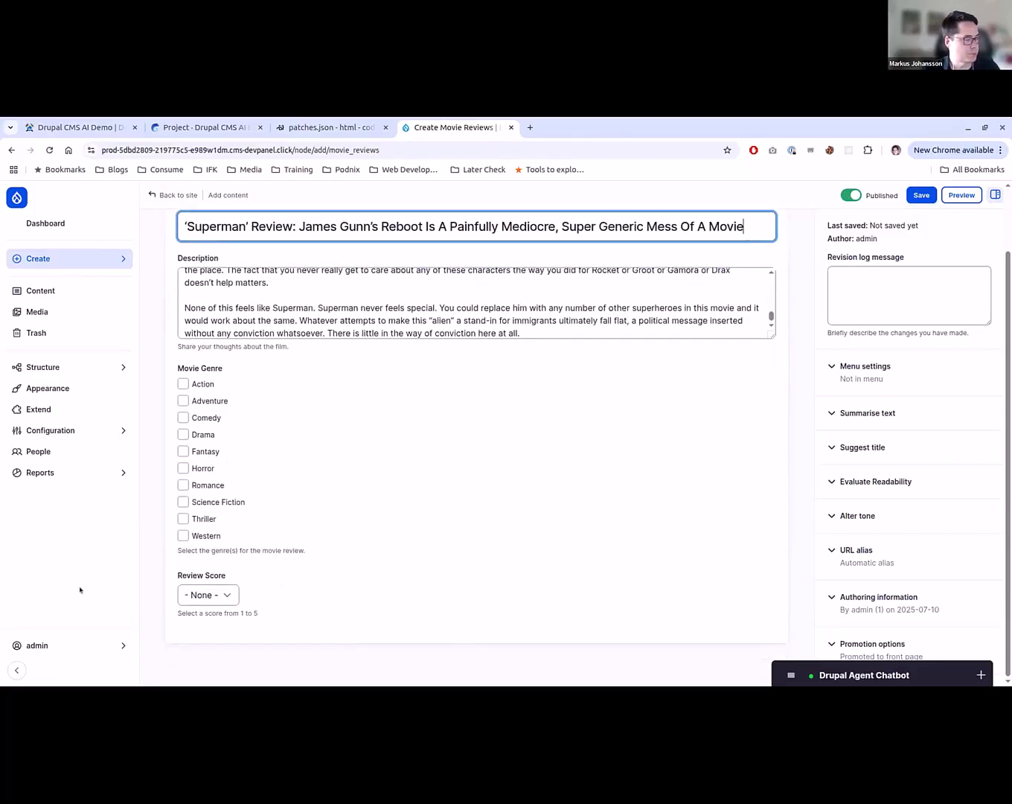
{"action": "scroll", "coordinate": [612, 469], "scroll_direction": "up", "scroll_amount": 1}
{"action": "left_click", "coordinate": [921, 195]}
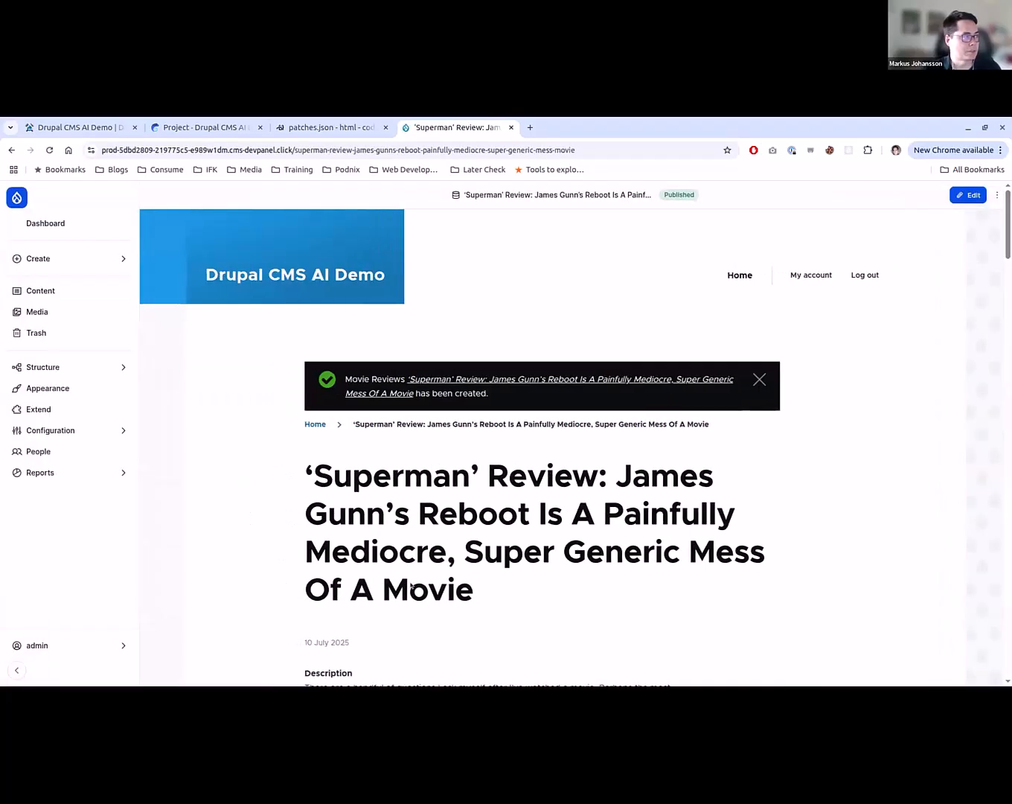
- Filter the site's module list by "automator" and install the AI Automators module
{"action": "mouse_move", "coordinate": [81, 363]}
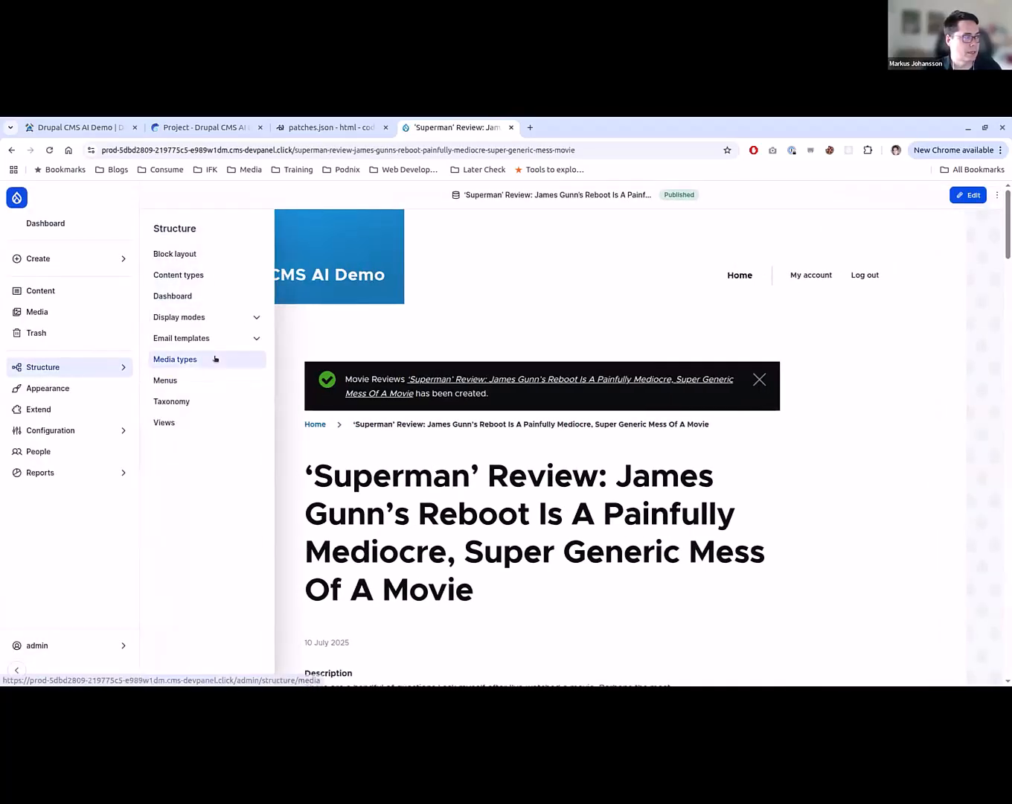
{"action": "left_click", "coordinate": [83, 388]}
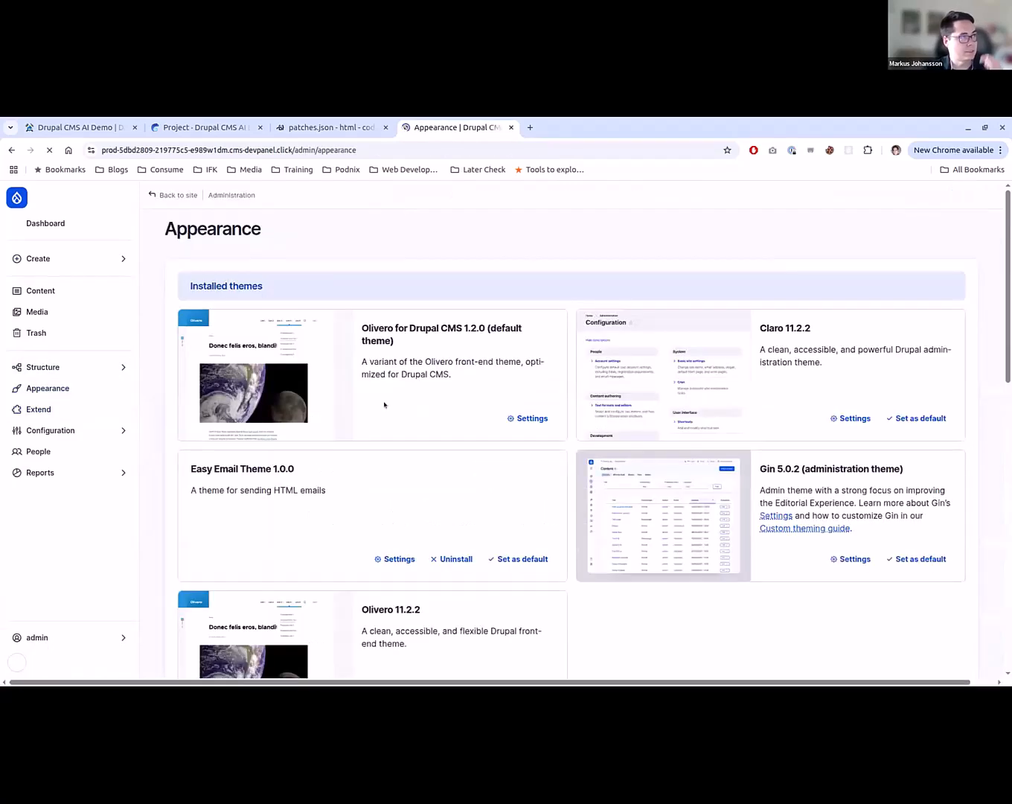
{"action": "left_click", "coordinate": [56, 411]}
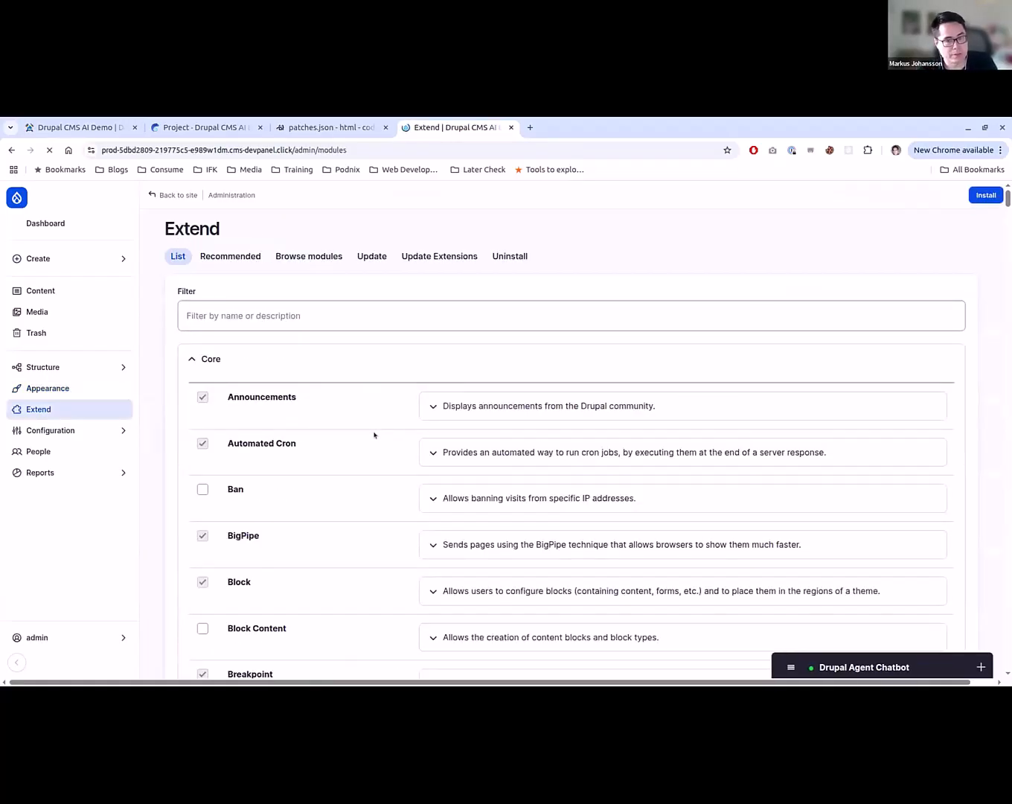
{"action": "left_click", "coordinate": [461, 311]}
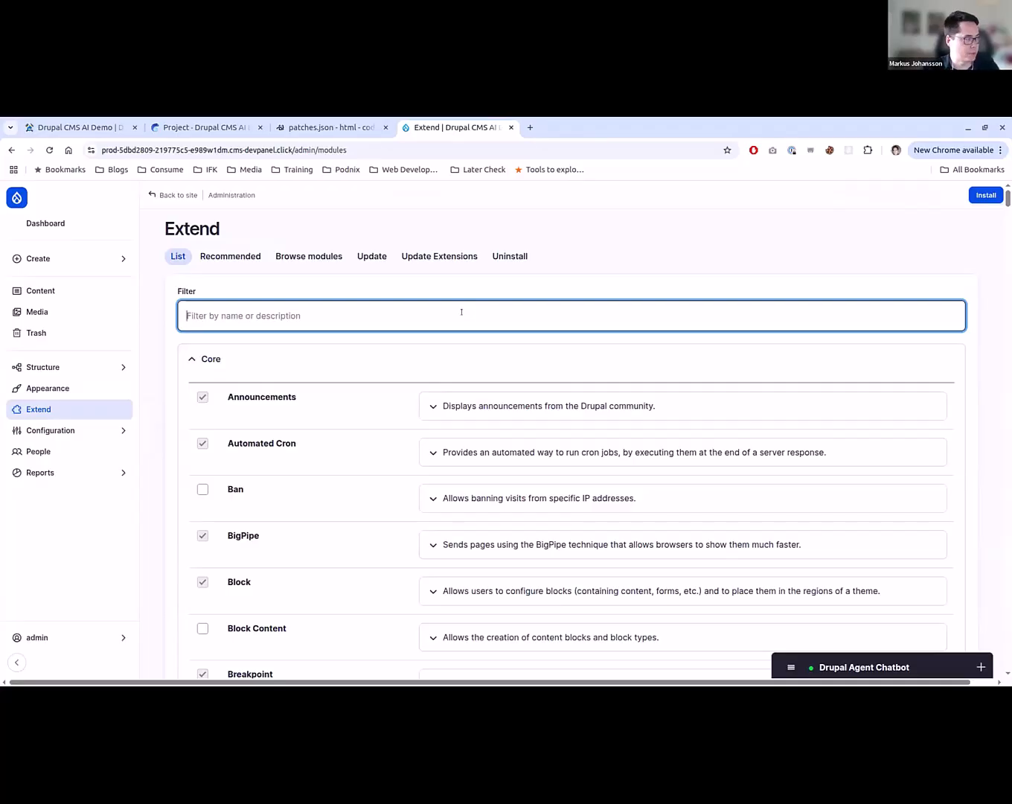
{"action": "type", "text": "autoamtor"}
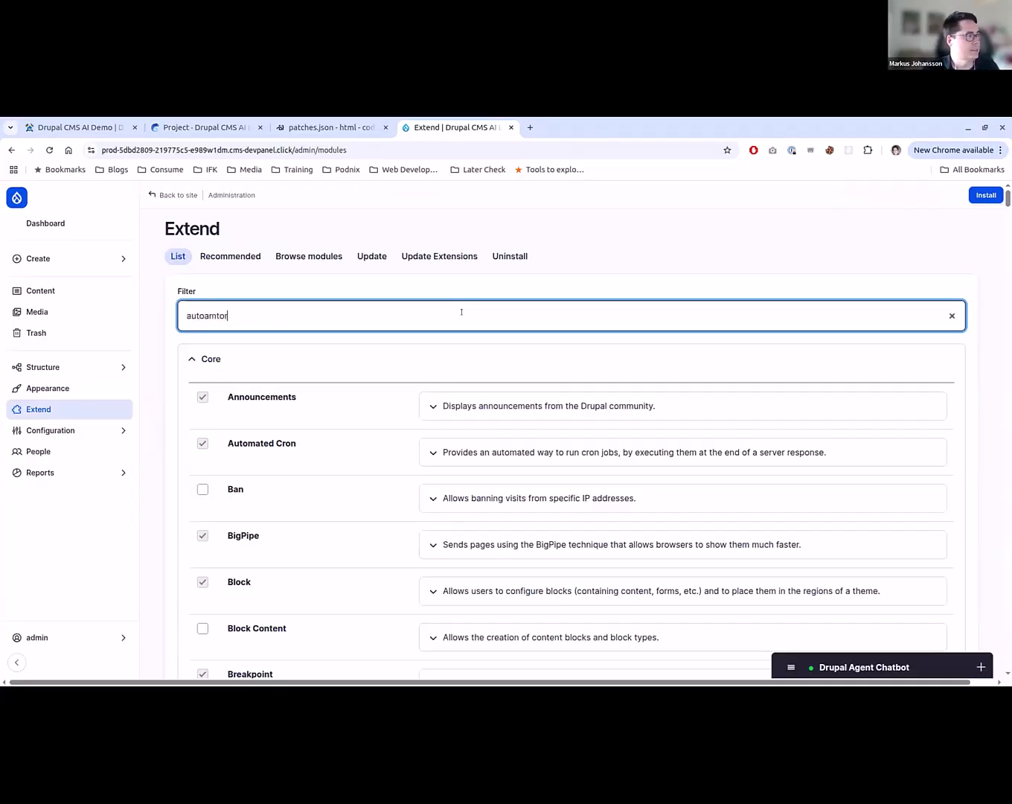
{"action": "key", "text": "ctrl+a"}
{"action": "type", "text": "a"}
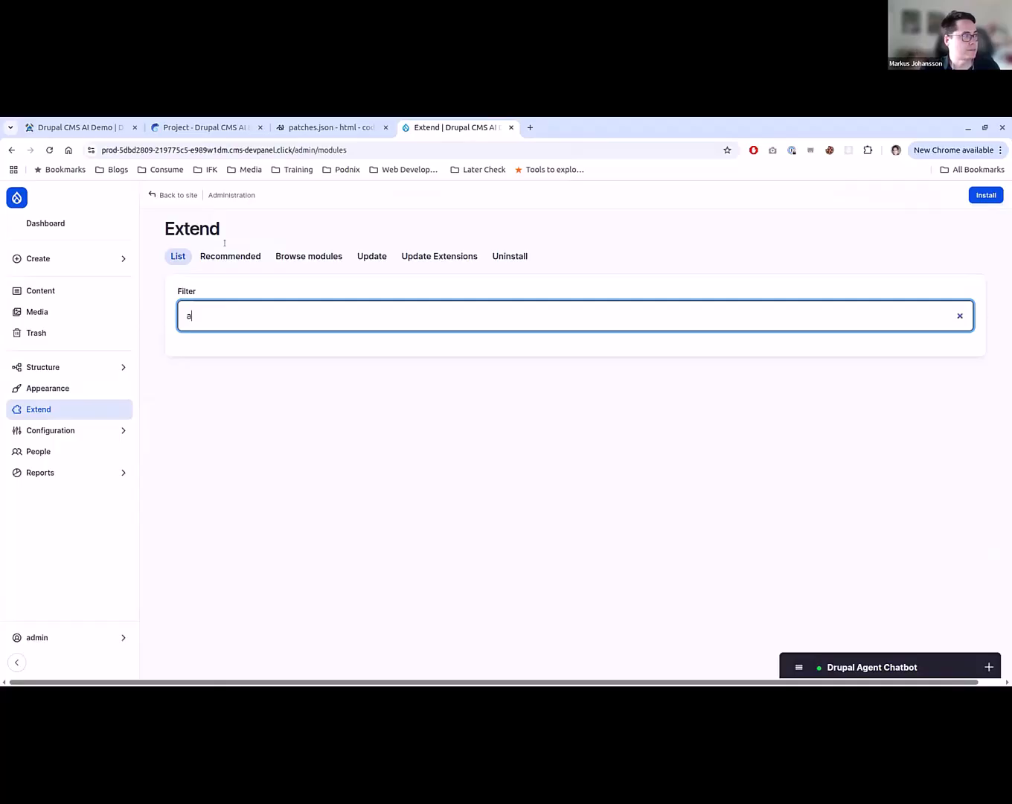
{"action": "type", "text": "utomator"}
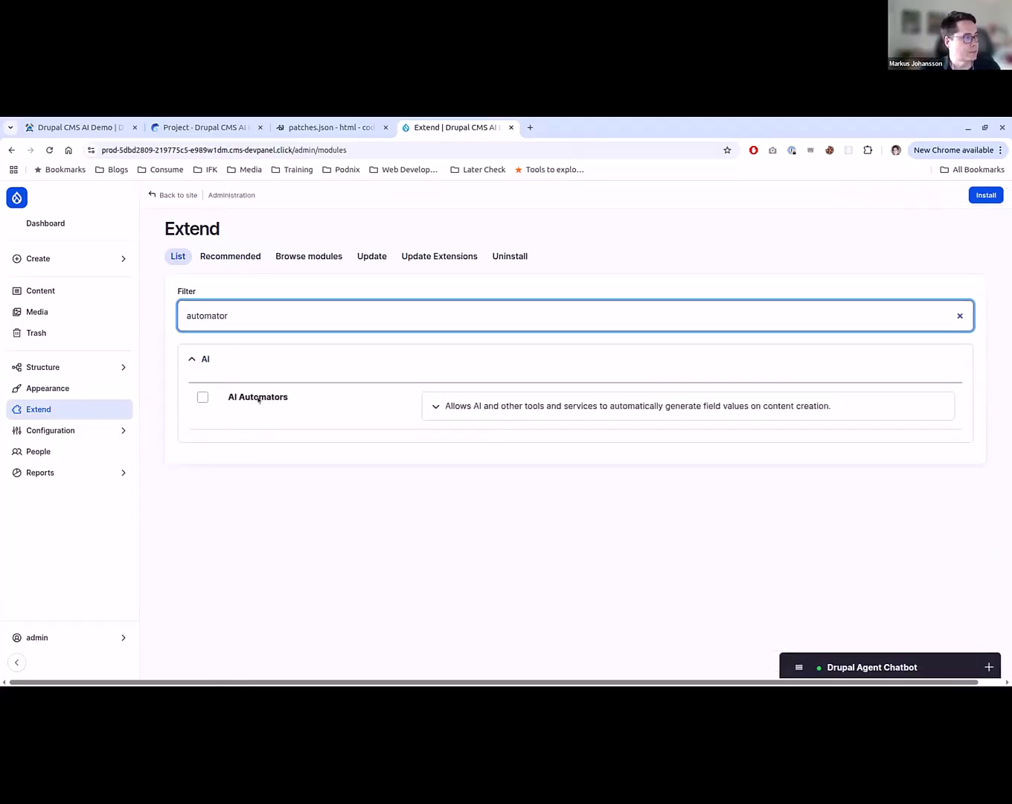
{"action": "left_click", "coordinate": [203, 397]}
{"action": "left_click", "coordinate": [986, 195]}
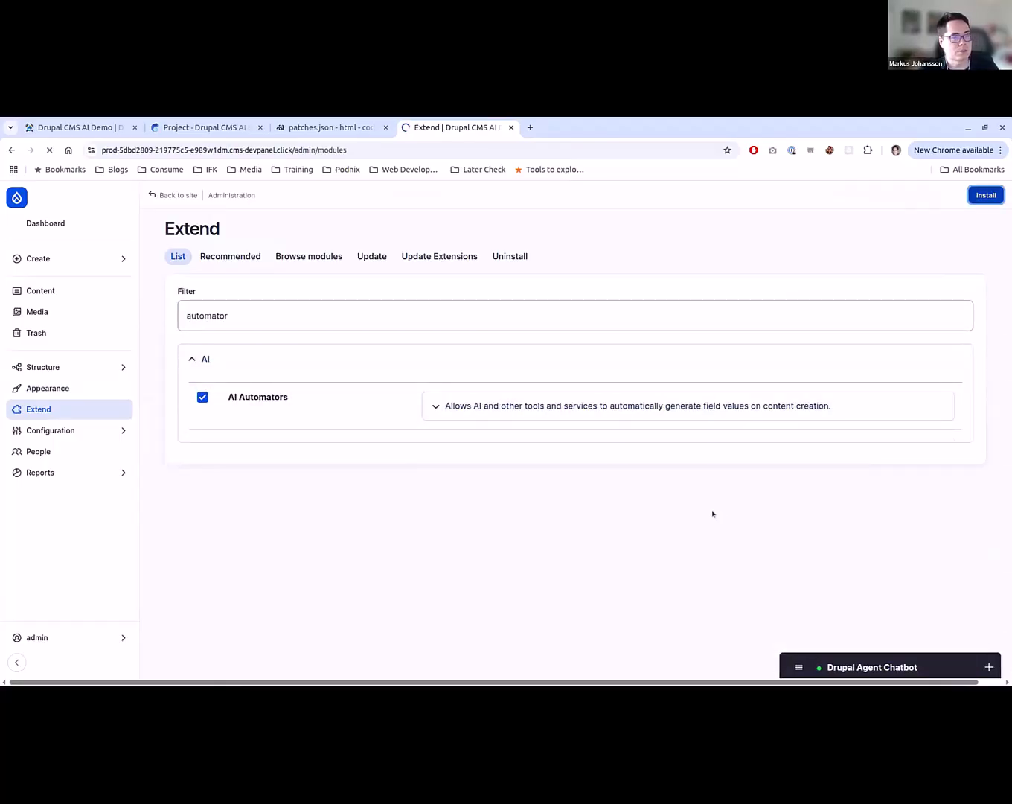
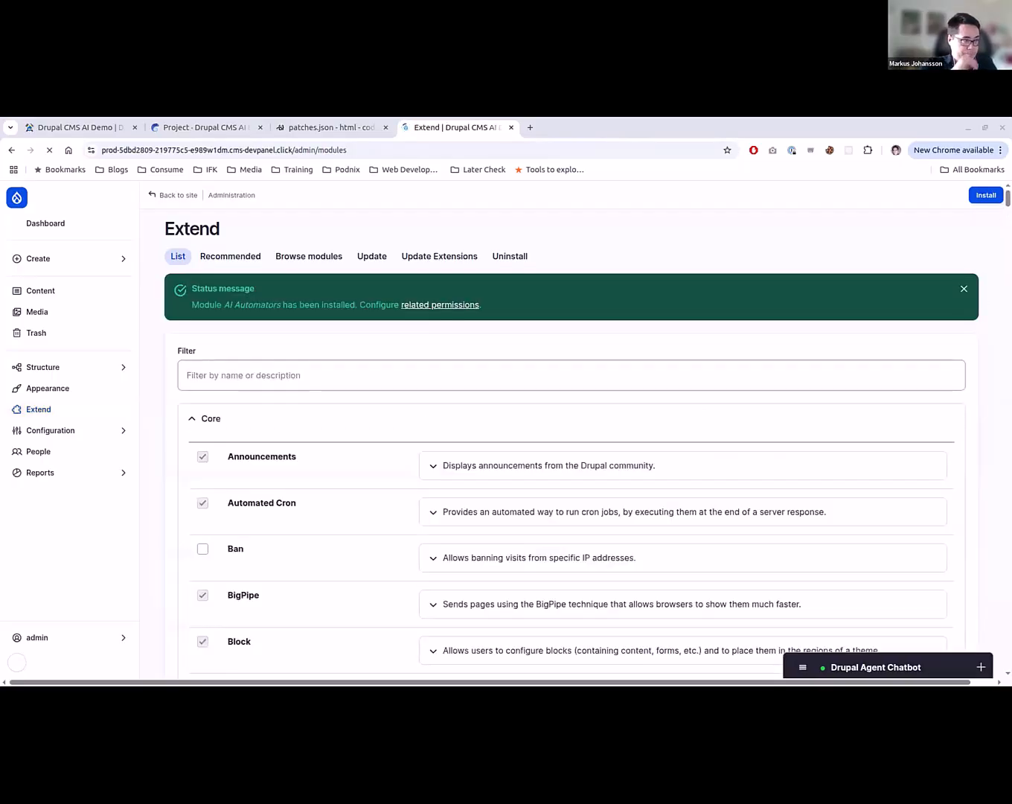
- Open the Movie Genre field's settings from the Movie Reviews content type's field list
{"action": "scroll", "coordinate": [588, 425], "scroll_direction": "down", "scroll_amount": 2}
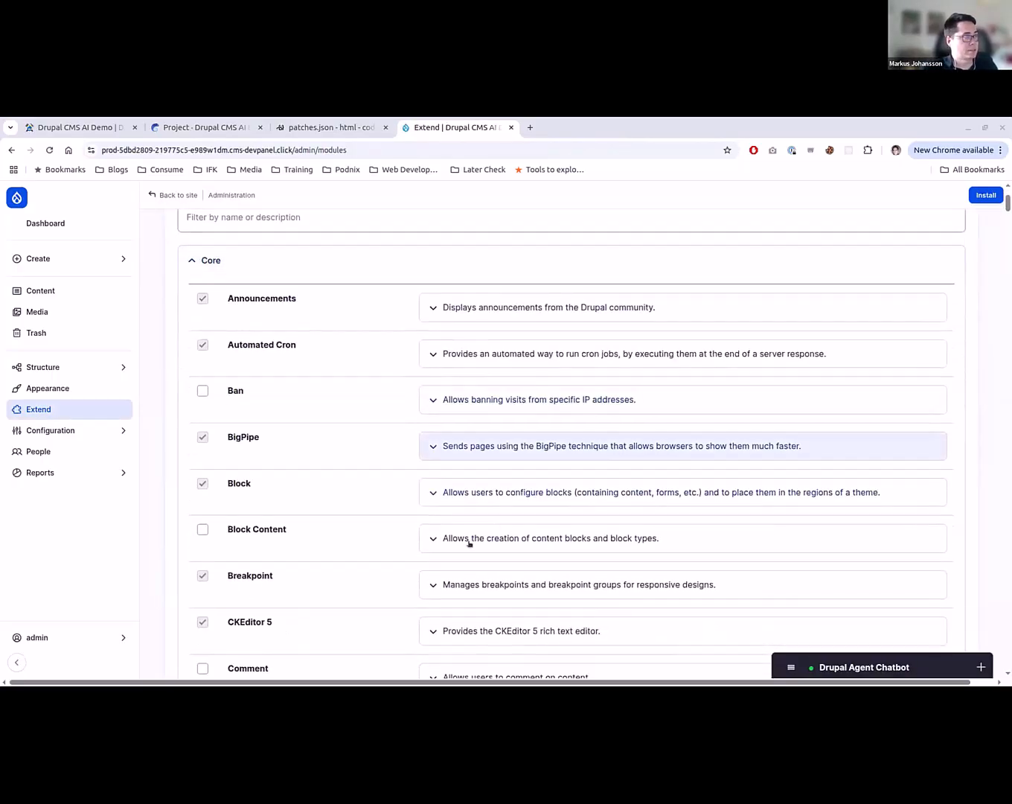
{"action": "mouse_move", "coordinate": [92, 368]}
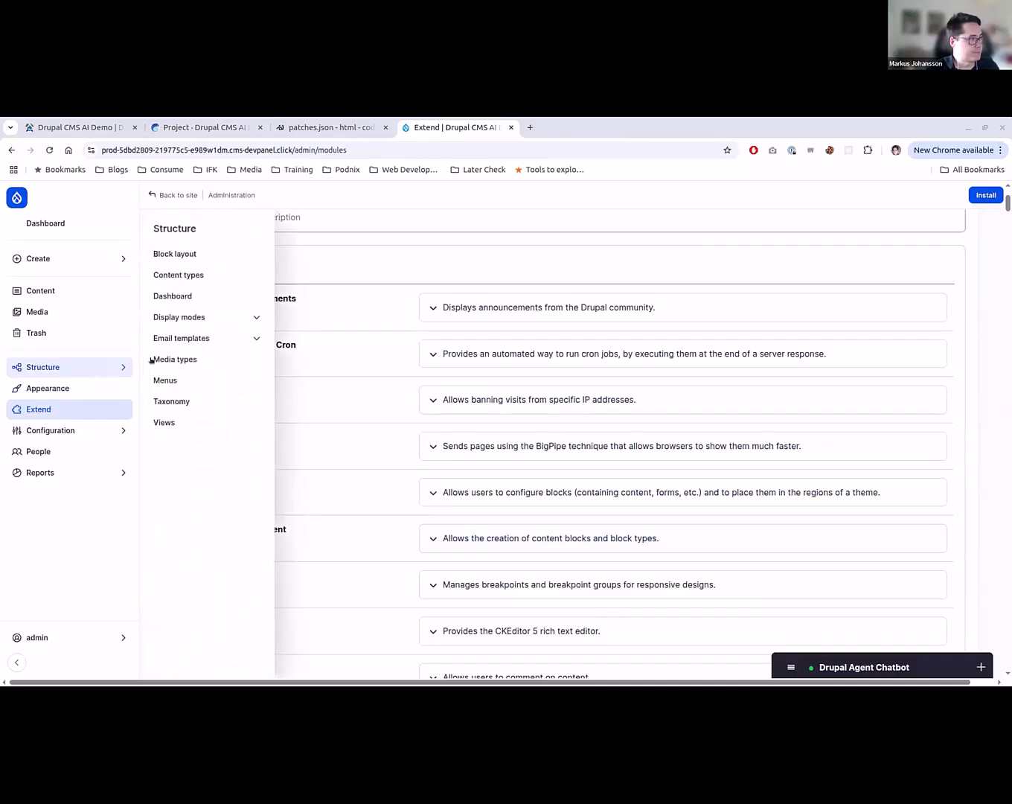
{"action": "left_click", "coordinate": [223, 274]}
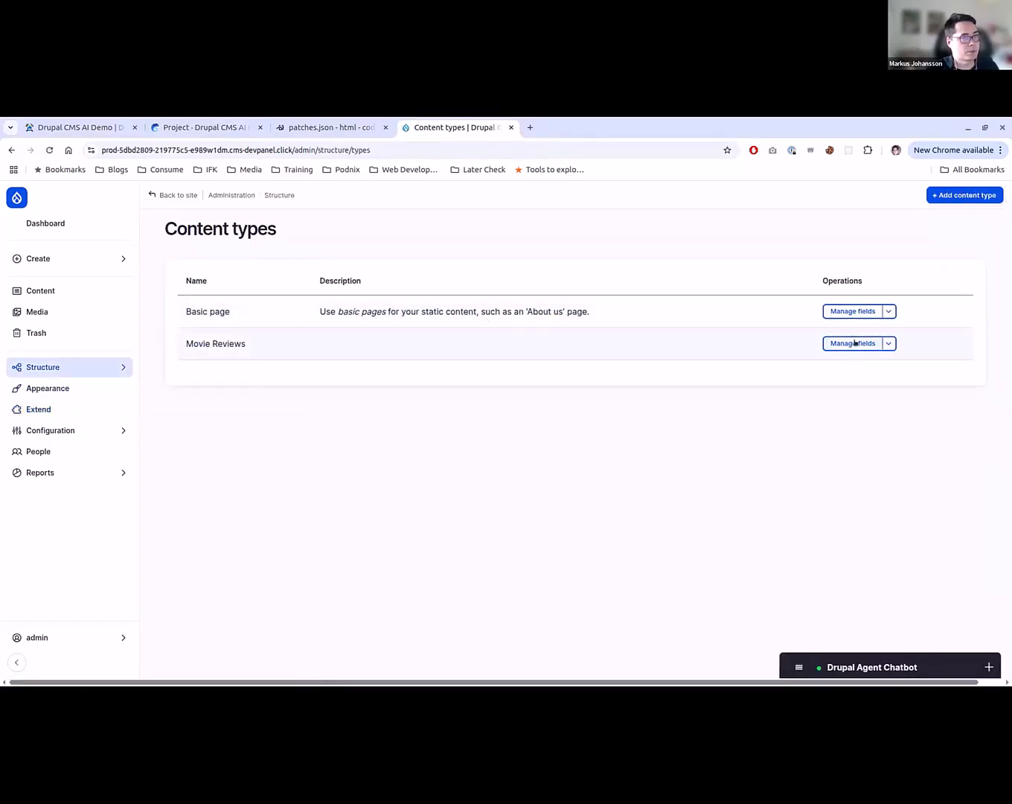
{"action": "left_click", "coordinate": [854, 343]}
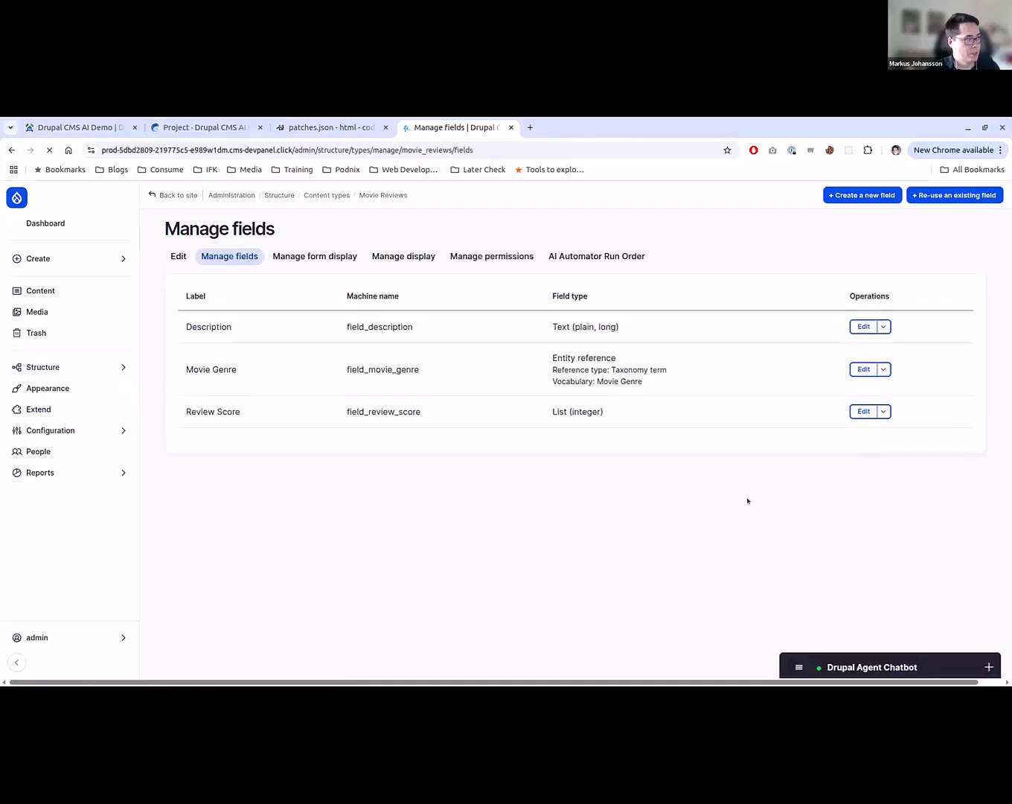
{"action": "left_click", "coordinate": [863, 369]}
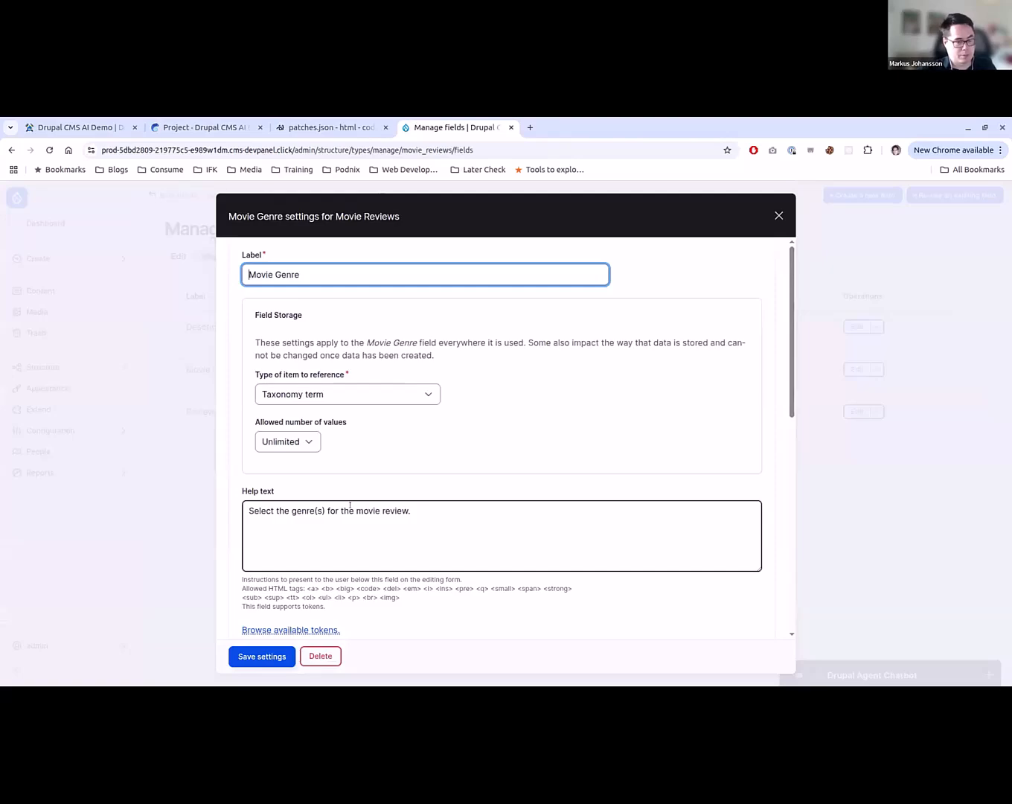
- Enable the AI Automator for the Movie Genre field and choose LLM: Taxonomy as its type
{"action": "scroll", "coordinate": [367, 520], "scroll_direction": "down", "scroll_amount": 4}
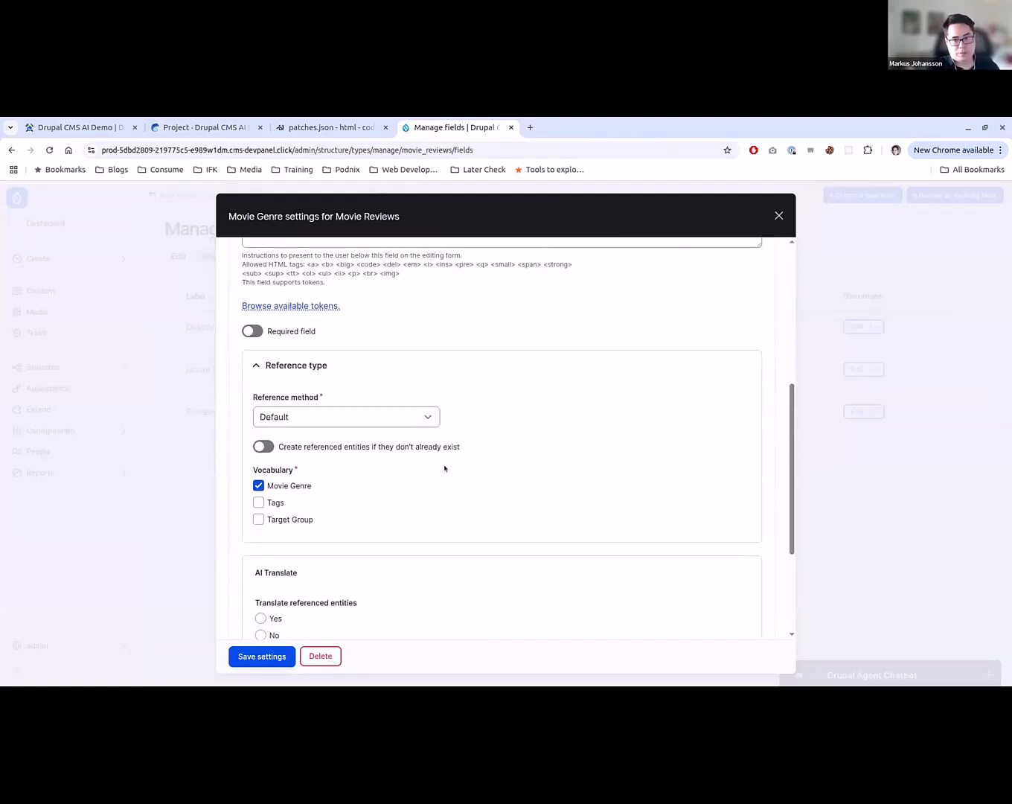
{"action": "scroll", "coordinate": [445, 468], "scroll_direction": "down", "scroll_amount": 2}
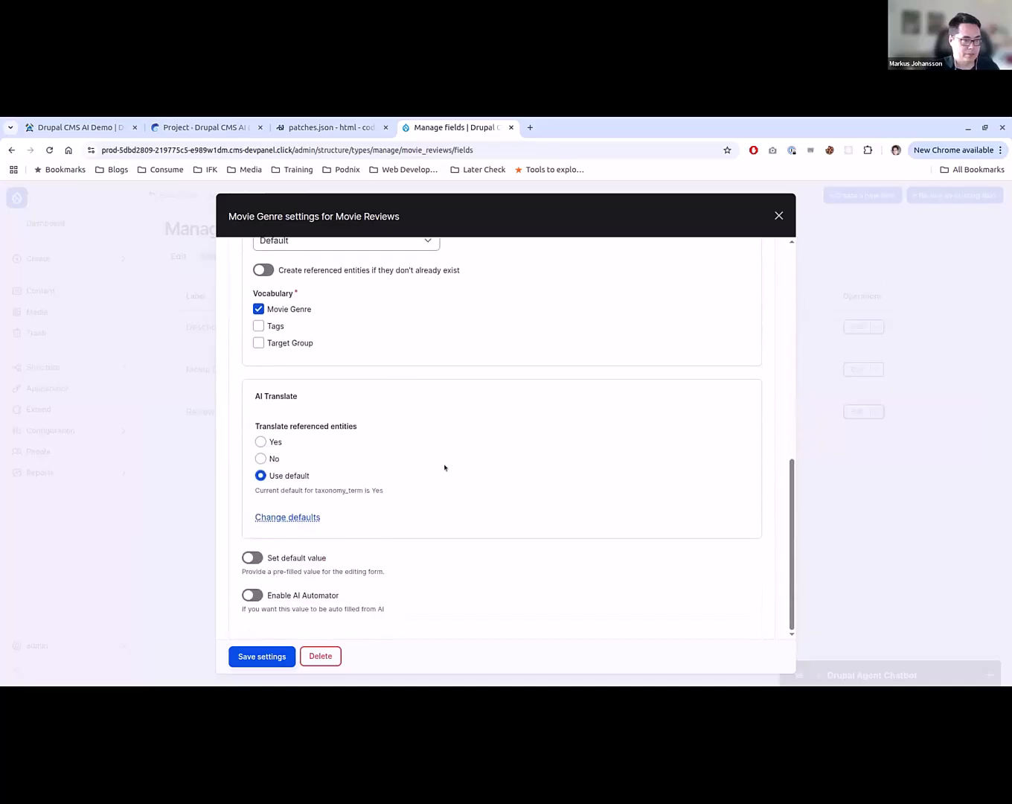
{"action": "scroll", "coordinate": [462, 455], "scroll_direction": "up", "scroll_amount": 1}
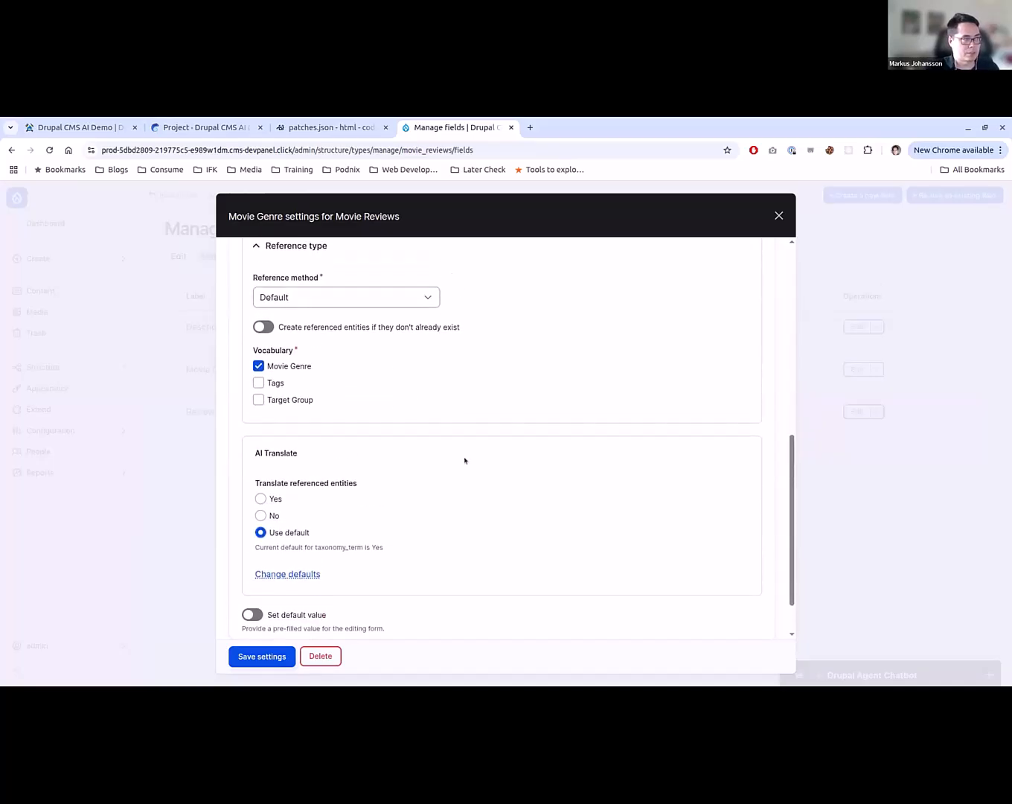
{"action": "scroll", "coordinate": [481, 495], "scroll_direction": "down", "scroll_amount": 1}
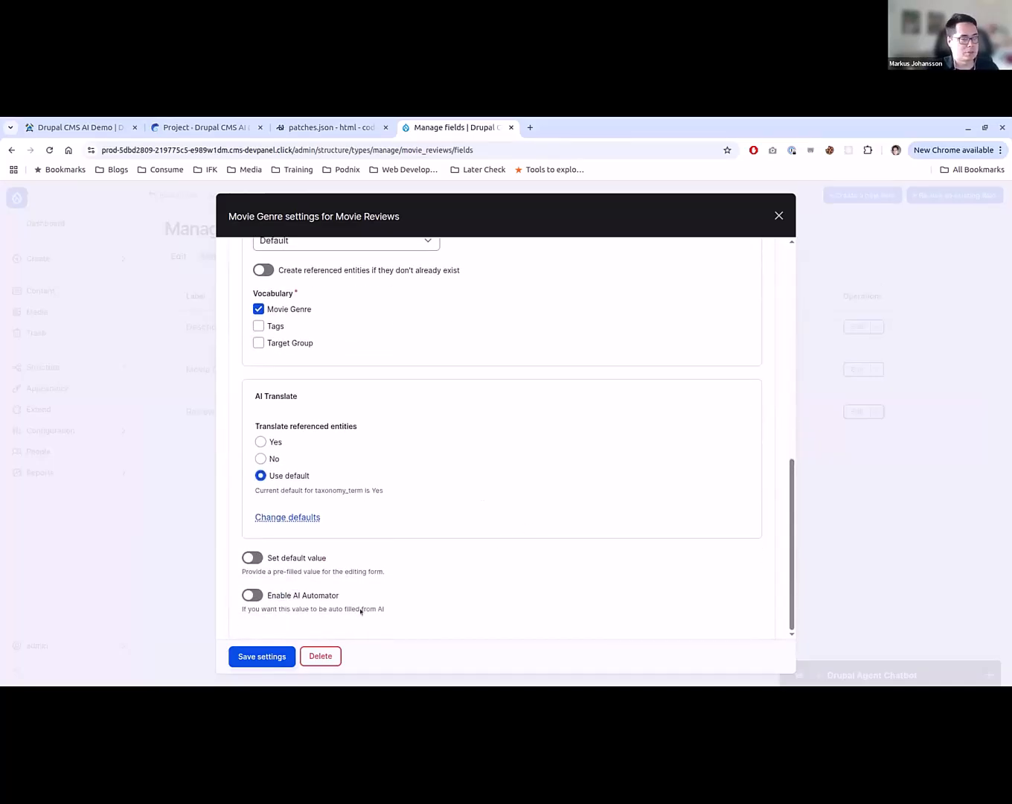
{"action": "left_click", "coordinate": [251, 595]}
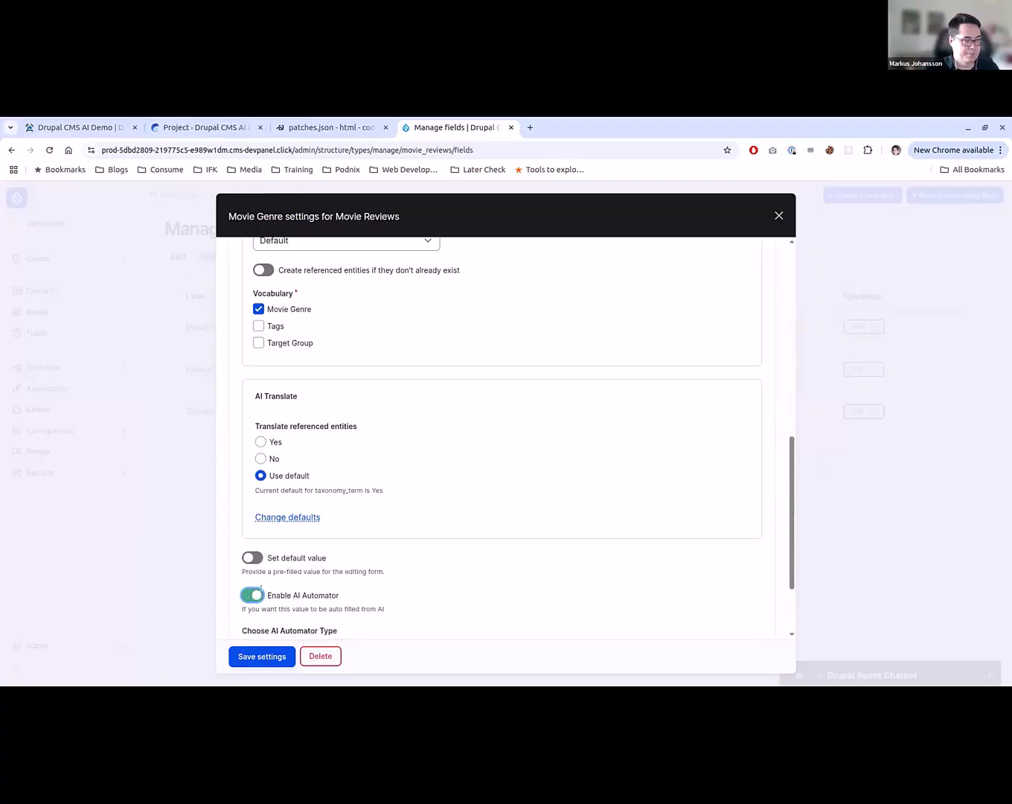
{"action": "scroll", "coordinate": [283, 595], "scroll_direction": "down", "scroll_amount": 3}
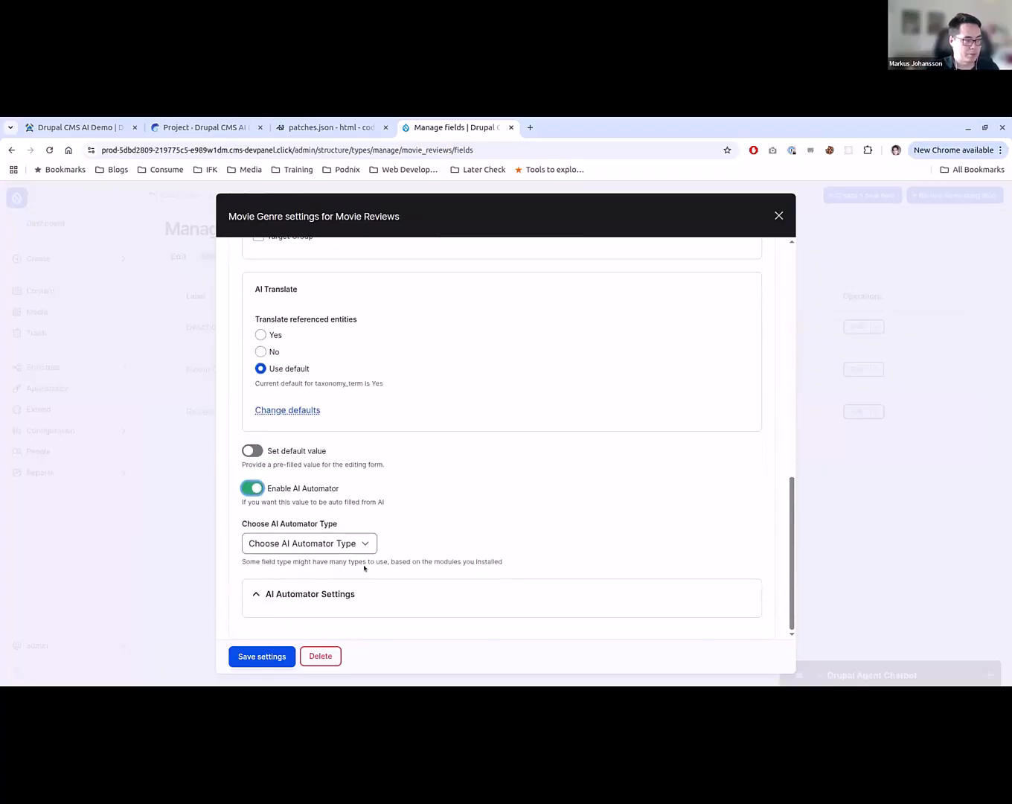
{"action": "left_click", "coordinate": [358, 544]}
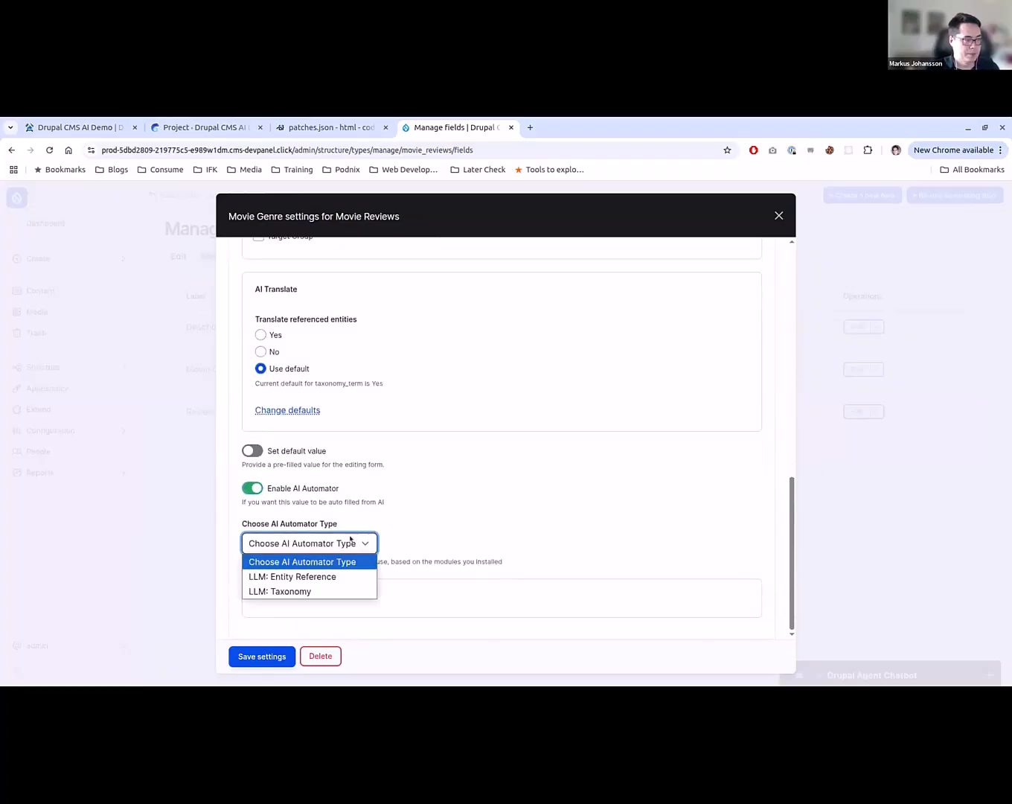
{"action": "left_click", "coordinate": [316, 589]}
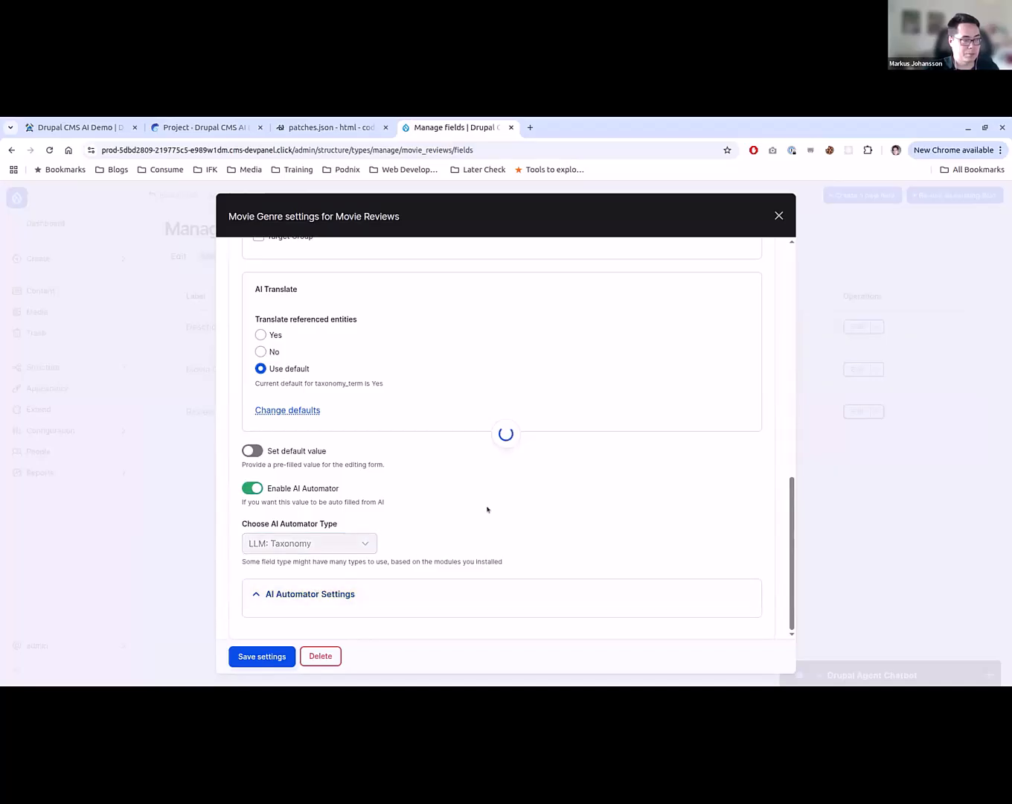
- Show the prompt placeholders available, keep the input mode at Base Mode, and set the automator base field to Description
{"action": "scroll", "coordinate": [508, 519], "scroll_direction": "down", "scroll_amount": 8}
{"action": "scroll", "coordinate": [267, 448], "scroll_direction": "up", "scroll_amount": 3}
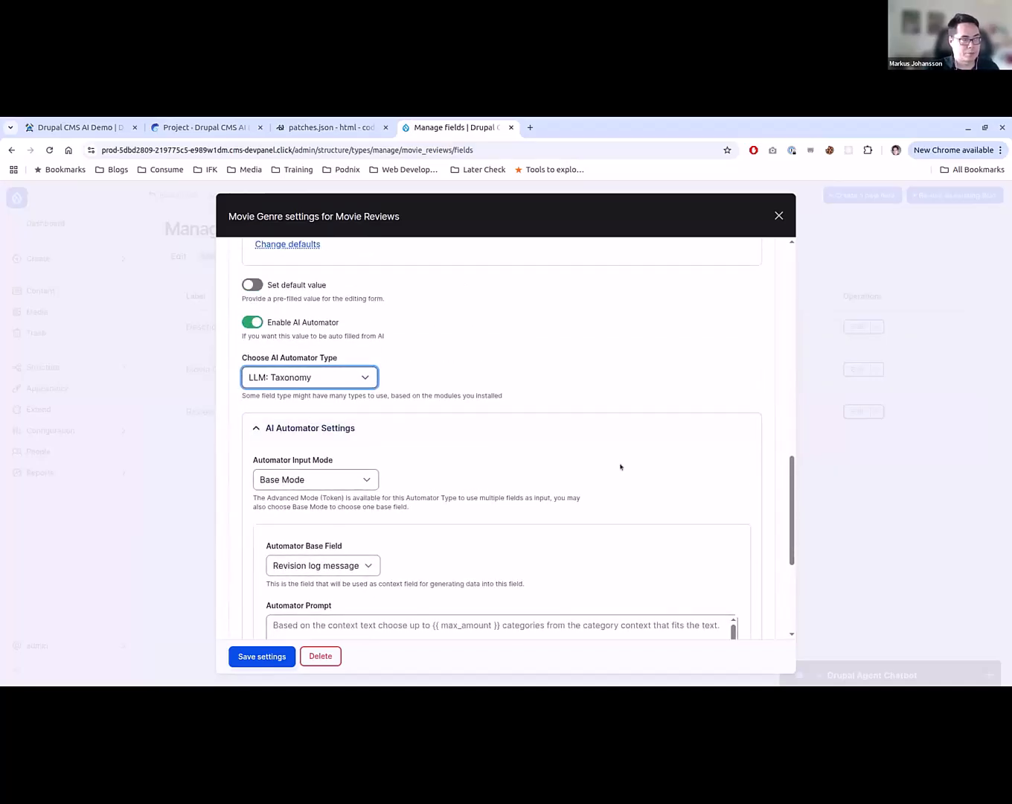
{"action": "scroll", "coordinate": [394, 484], "scroll_direction": "down", "scroll_amount": 3}
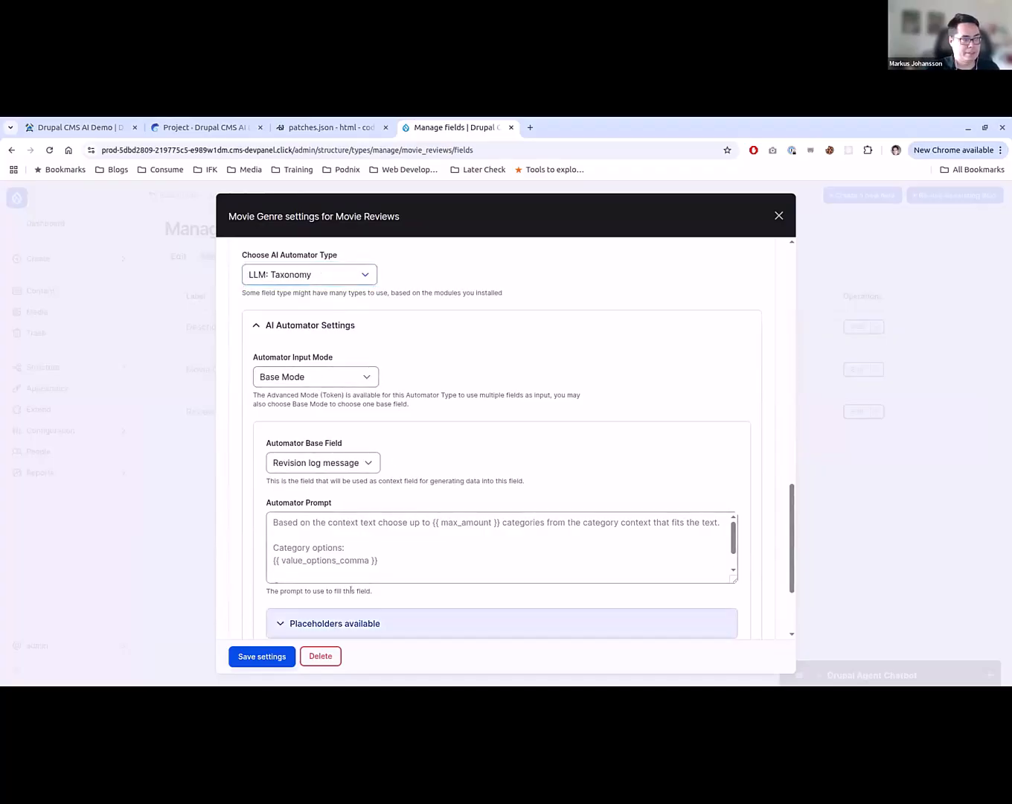
{"action": "left_click", "coordinate": [334, 622]}
{"action": "scroll", "coordinate": [343, 554], "scroll_direction": "down", "scroll_amount": 2}
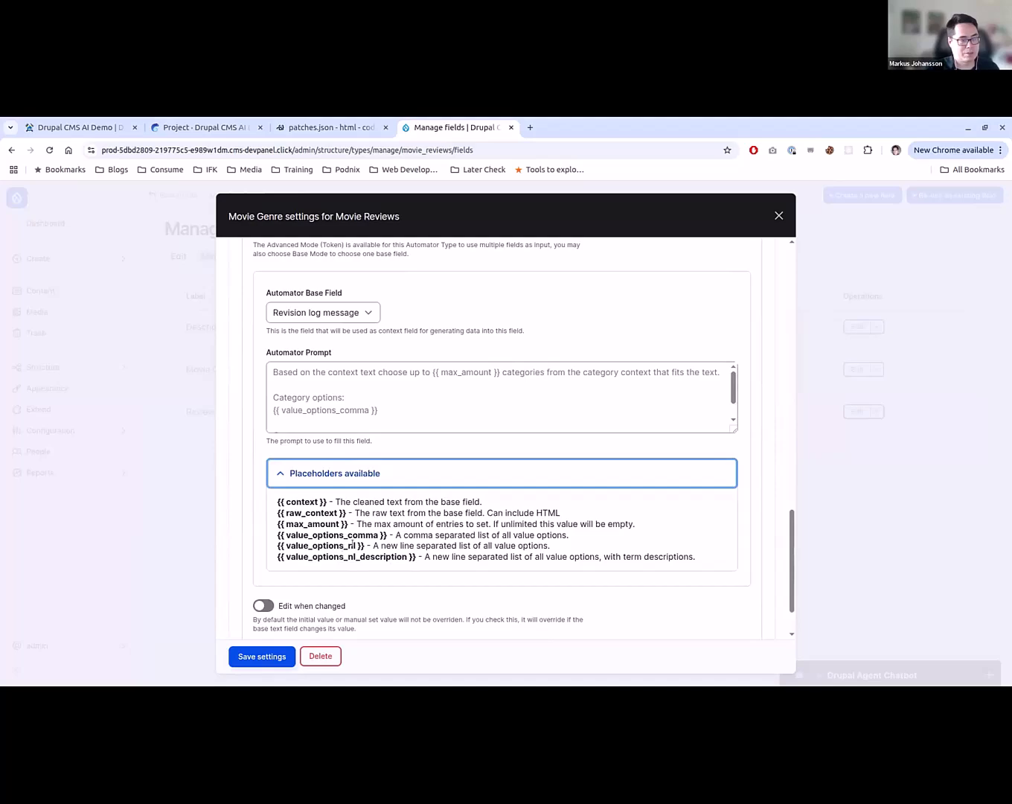
{"action": "scroll", "coordinate": [349, 589], "scroll_direction": "up", "scroll_amount": 1}
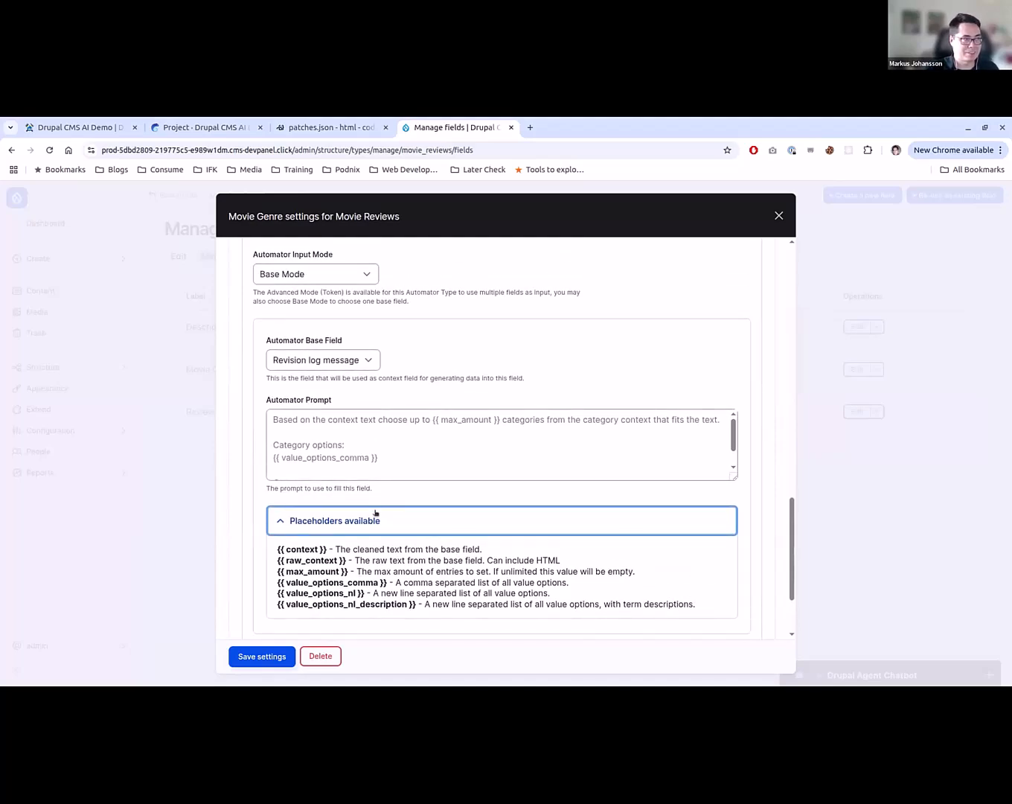
{"action": "left_click", "coordinate": [331, 275]}
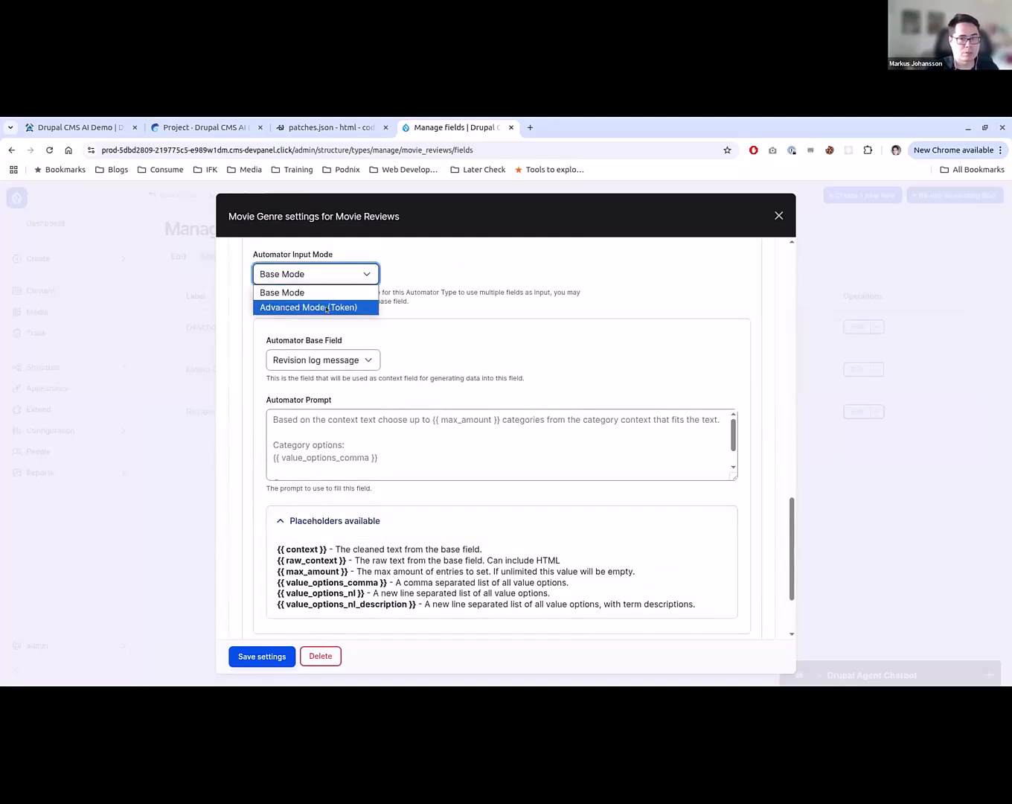
{"action": "left_click", "coordinate": [418, 286]}
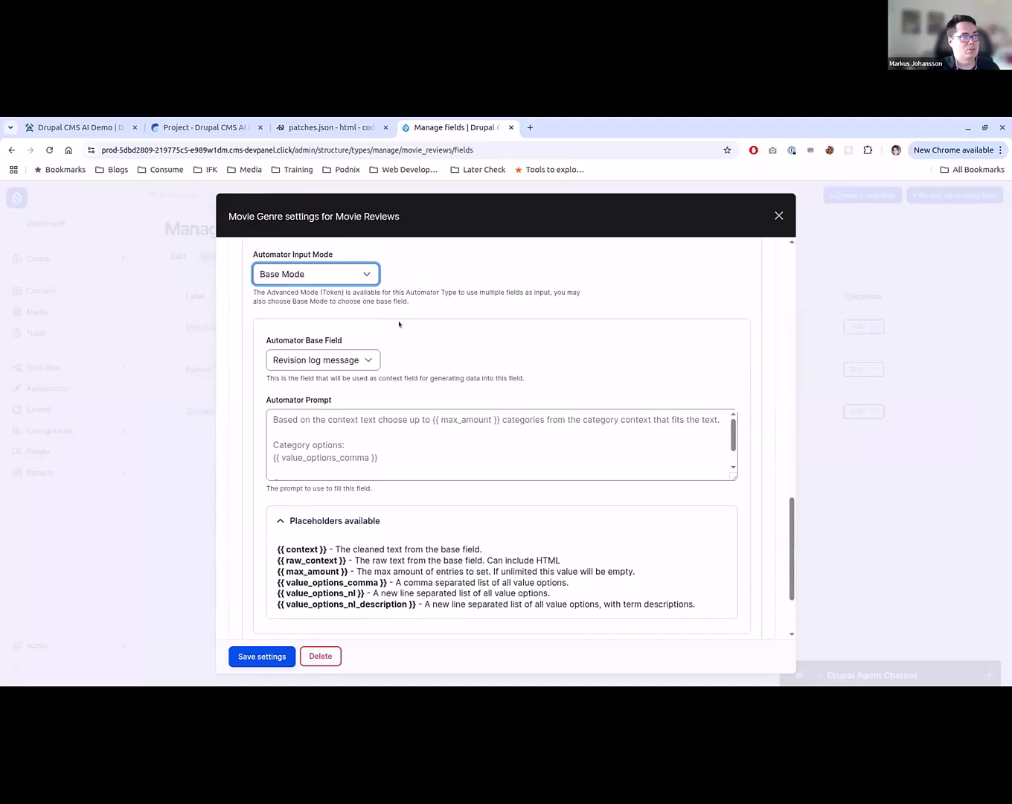
{"action": "left_click", "coordinate": [355, 355]}
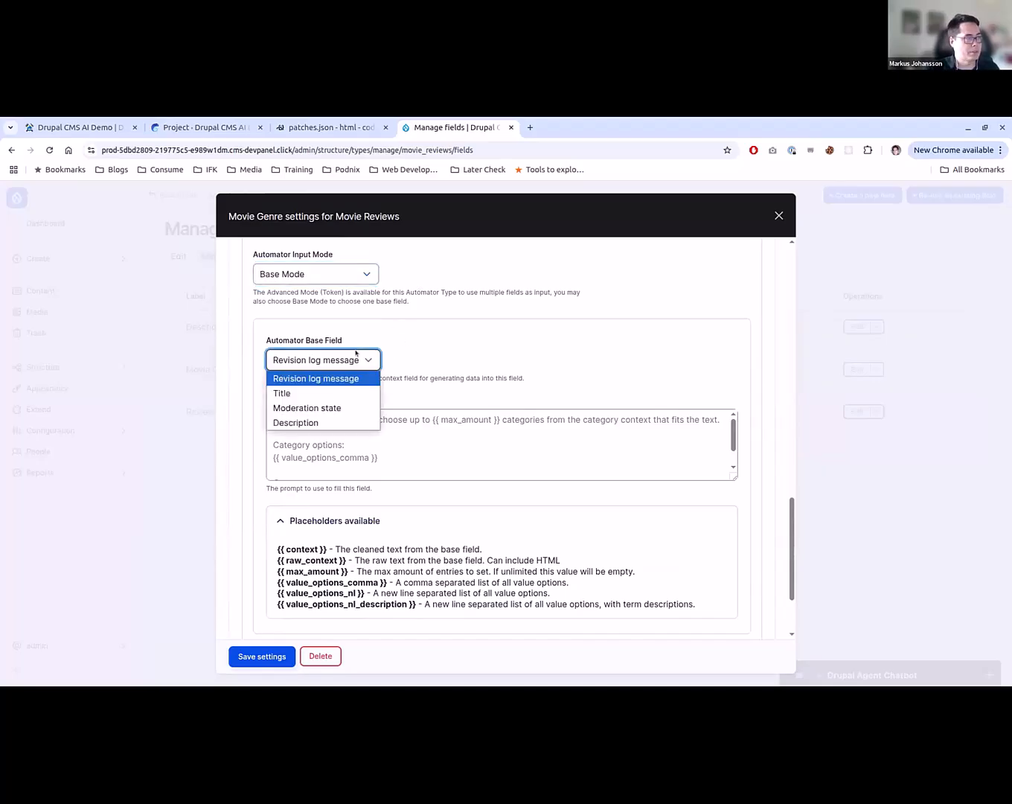
{"action": "left_click", "coordinate": [339, 422]}
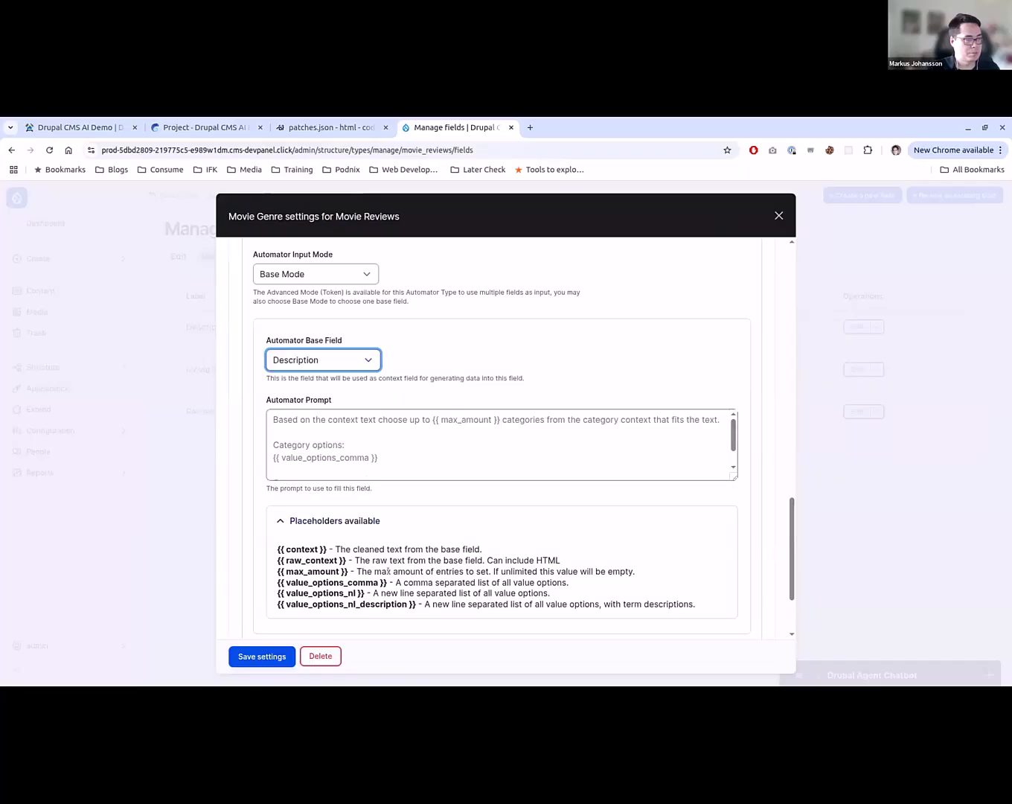
- Copy the default prompt from the page's source into the Automator Prompt, and replace {{ max_amount }} with 2
{"action": "right_click", "coordinate": [408, 423]}
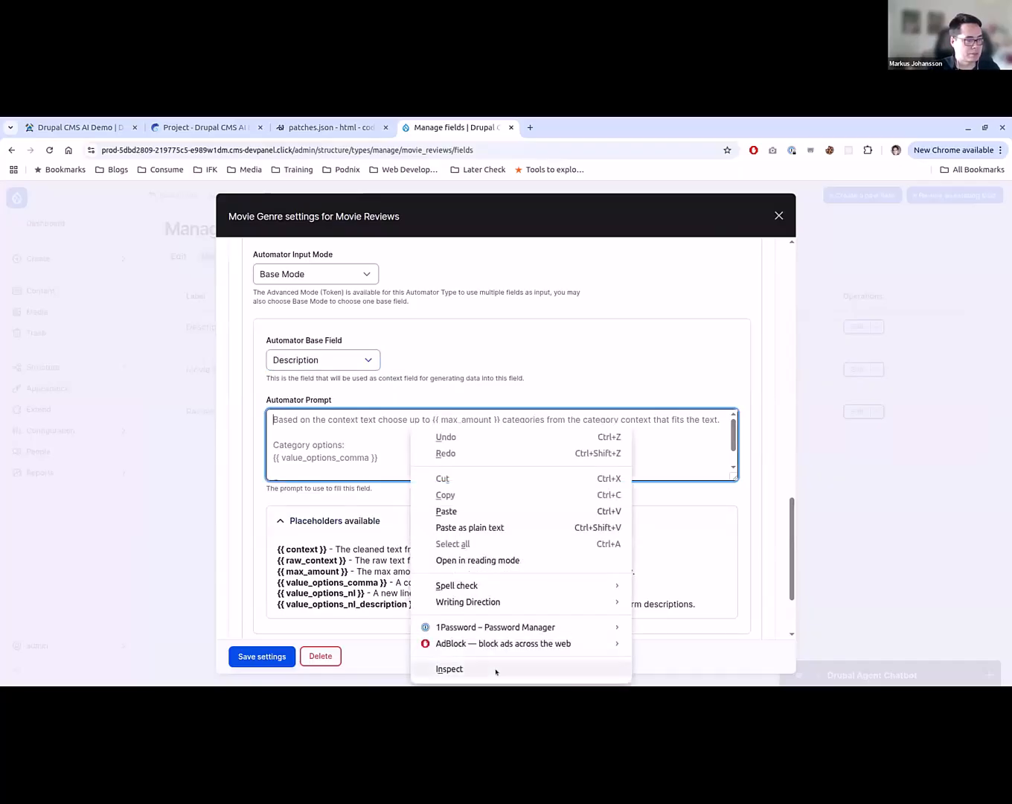
{"action": "left_click", "coordinate": [493, 668]}
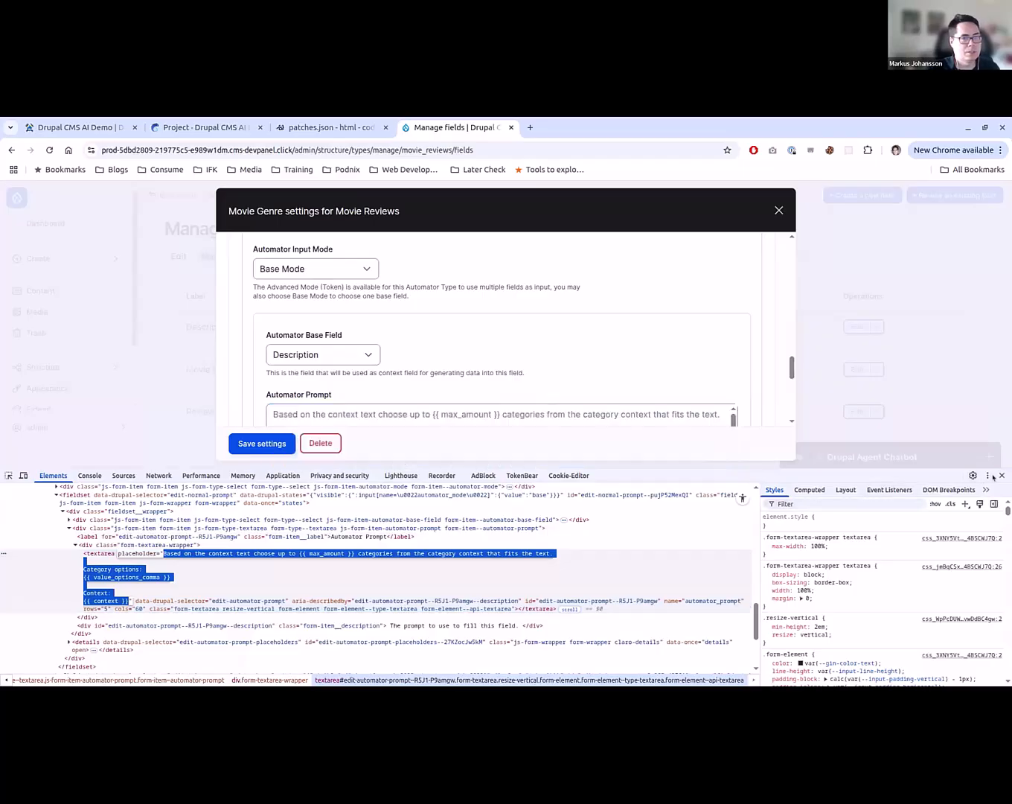
{"action": "left_click", "coordinate": [392, 446]}
{"action": "key", "text": "F12"}
{"action": "scroll", "coordinate": [393, 450], "scroll_direction": "down", "scroll_amount": 1}
{"action": "scroll", "coordinate": [411, 421], "scroll_direction": "up", "scroll_amount": 1}
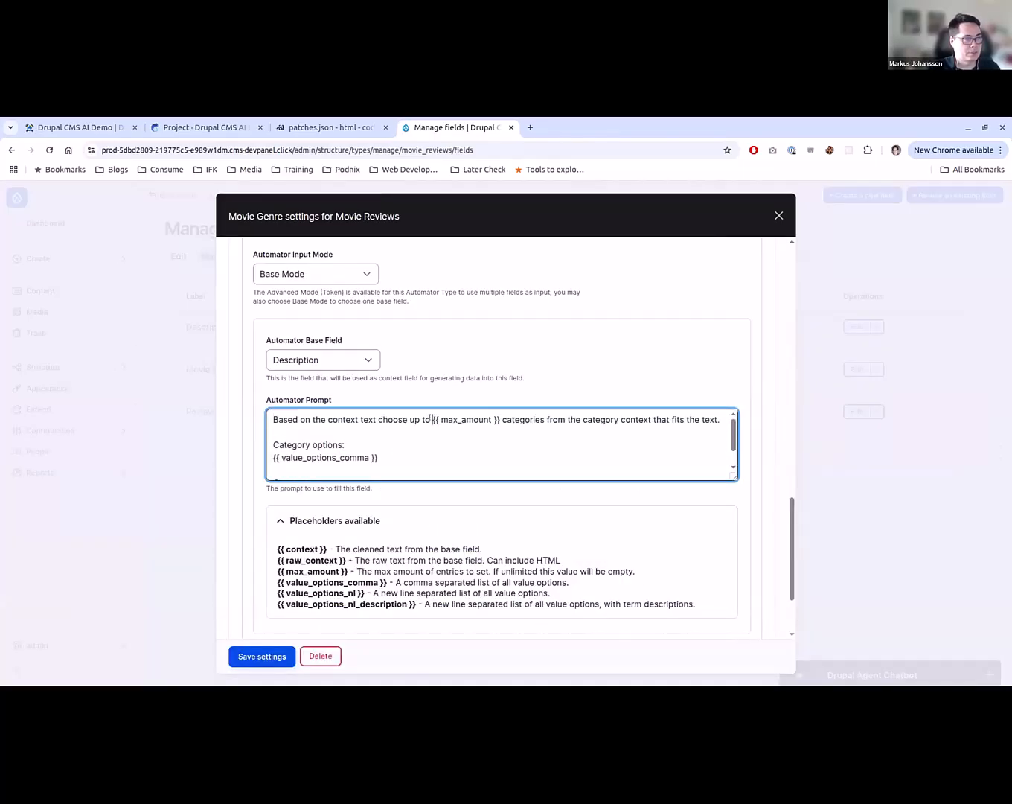
{"action": "left_click_drag", "start_coordinate": [432, 420], "coordinate": [499, 419]}
{"action": "type", "text": "2"}
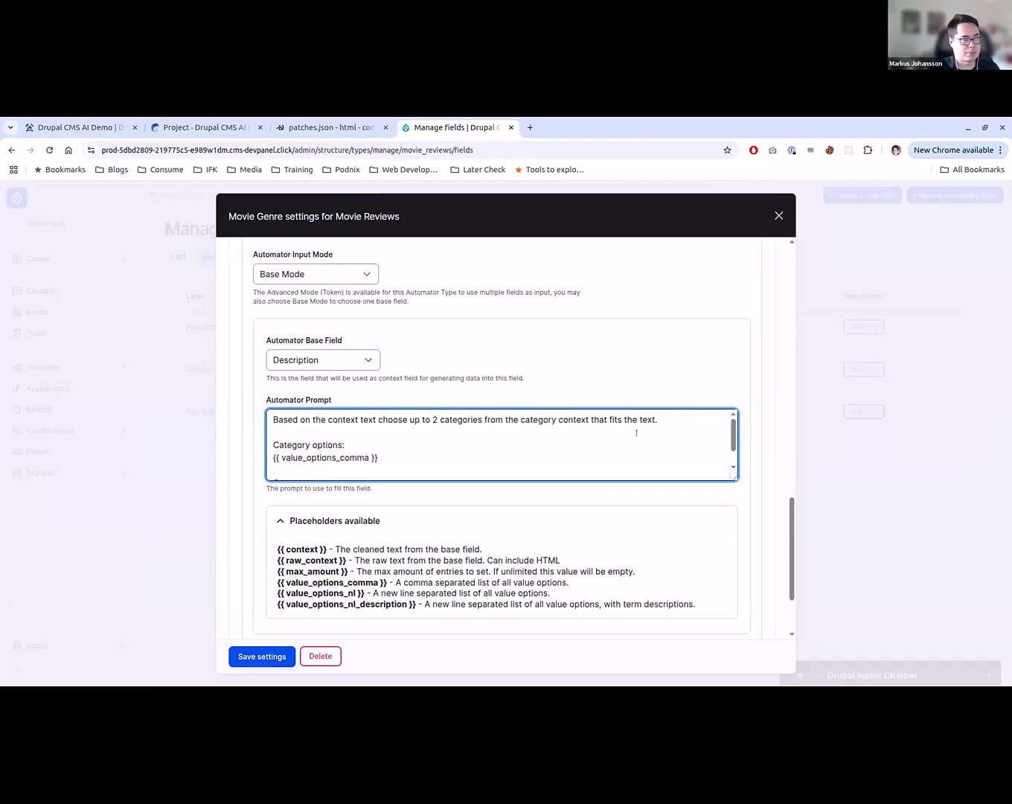
{"action": "scroll", "coordinate": [636, 432], "scroll_direction": "down", "scroll_amount": 1}
{"action": "double_click", "coordinate": [282, 419]}
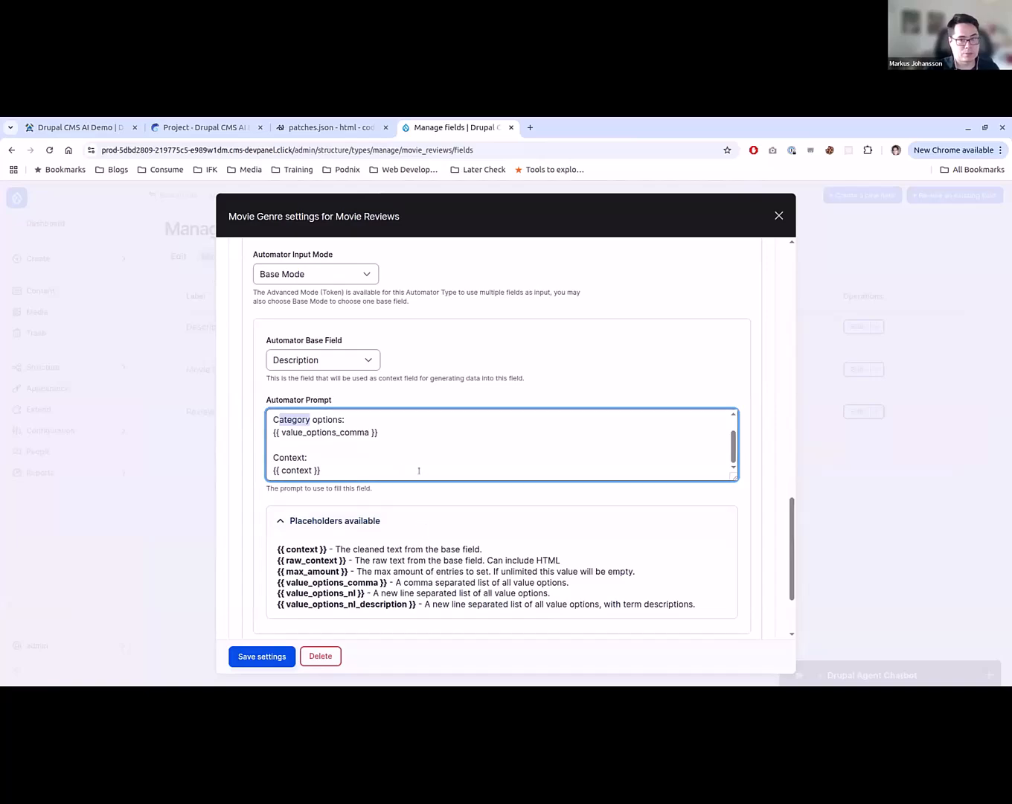
- Review the automator's advanced settings, including weight, worker and AI provider, and save the Movie Genre field settings
{"action": "scroll", "coordinate": [397, 482], "scroll_direction": "down", "scroll_amount": 1}
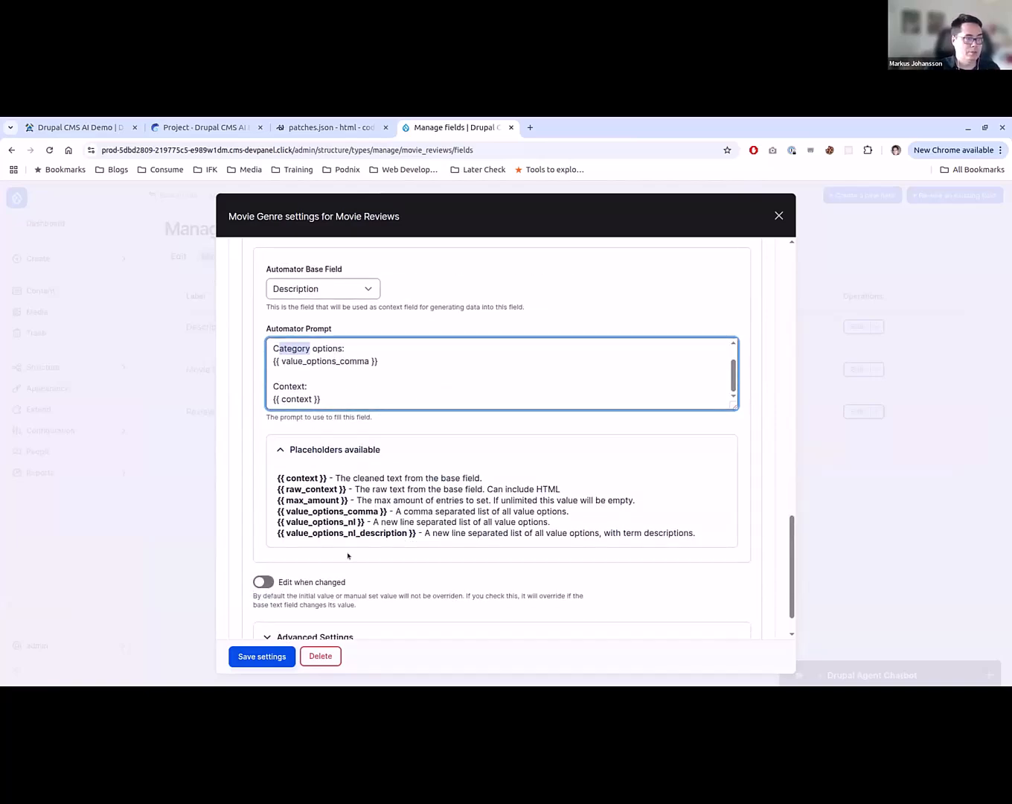
{"action": "scroll", "coordinate": [294, 598], "scroll_direction": "down", "scroll_amount": 1}
{"action": "left_click", "coordinate": [298, 593]}
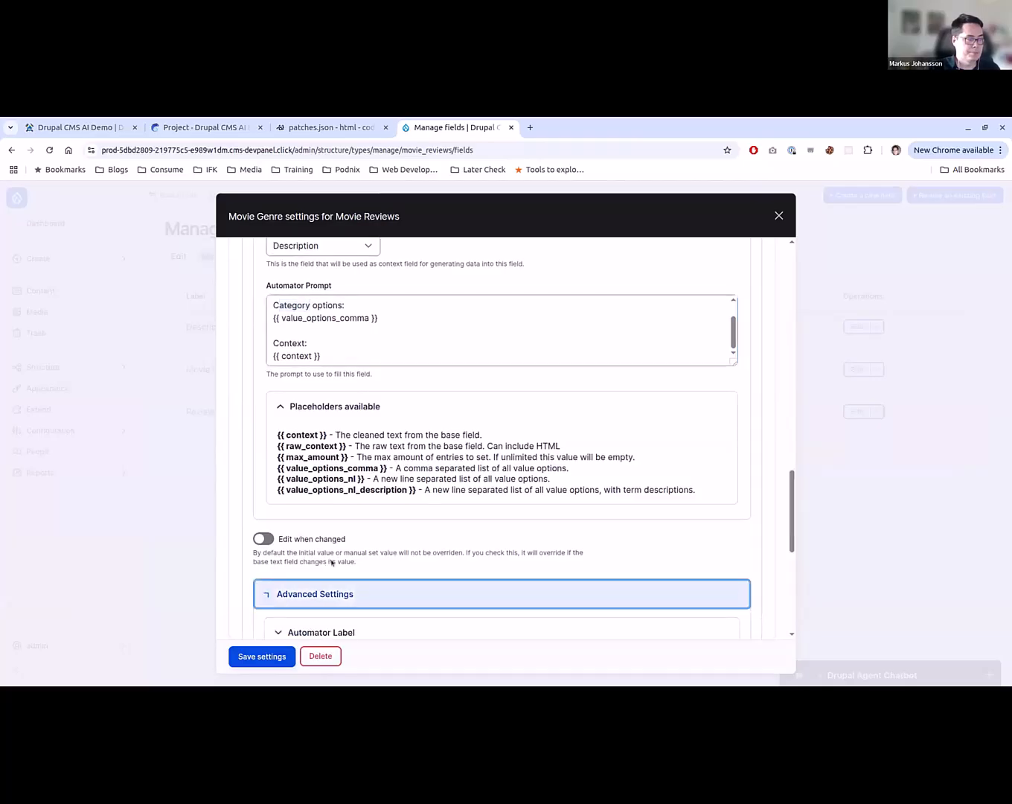
{"action": "scroll", "coordinate": [350, 566], "scroll_direction": "down", "scroll_amount": 5}
{"action": "scroll", "coordinate": [368, 550], "scroll_direction": "up", "scroll_amount": 2}
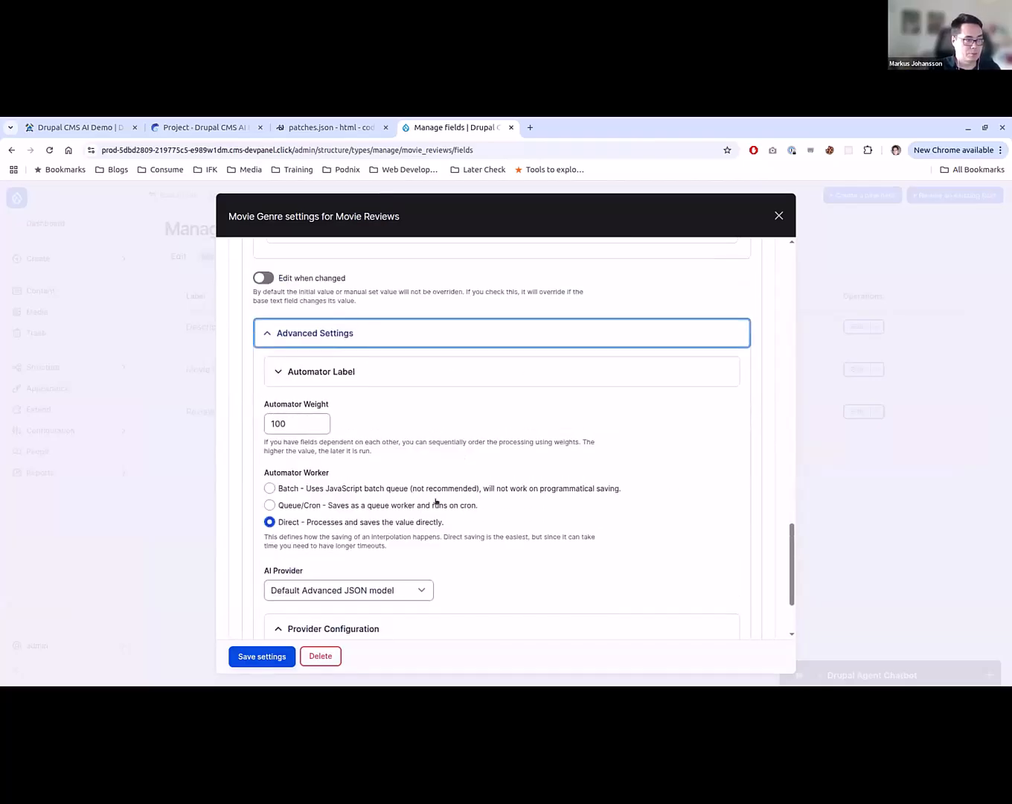
{"action": "scroll", "coordinate": [367, 393], "scroll_direction": "down", "scroll_amount": 2}
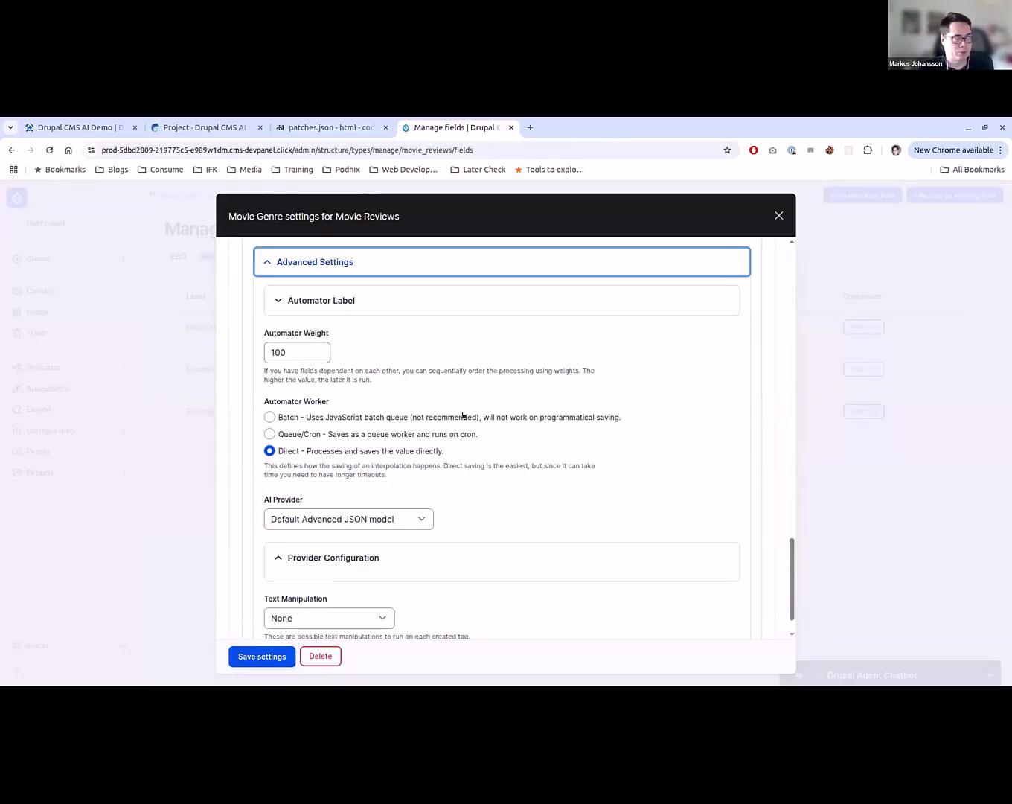
{"action": "double_click", "coordinate": [297, 350]}
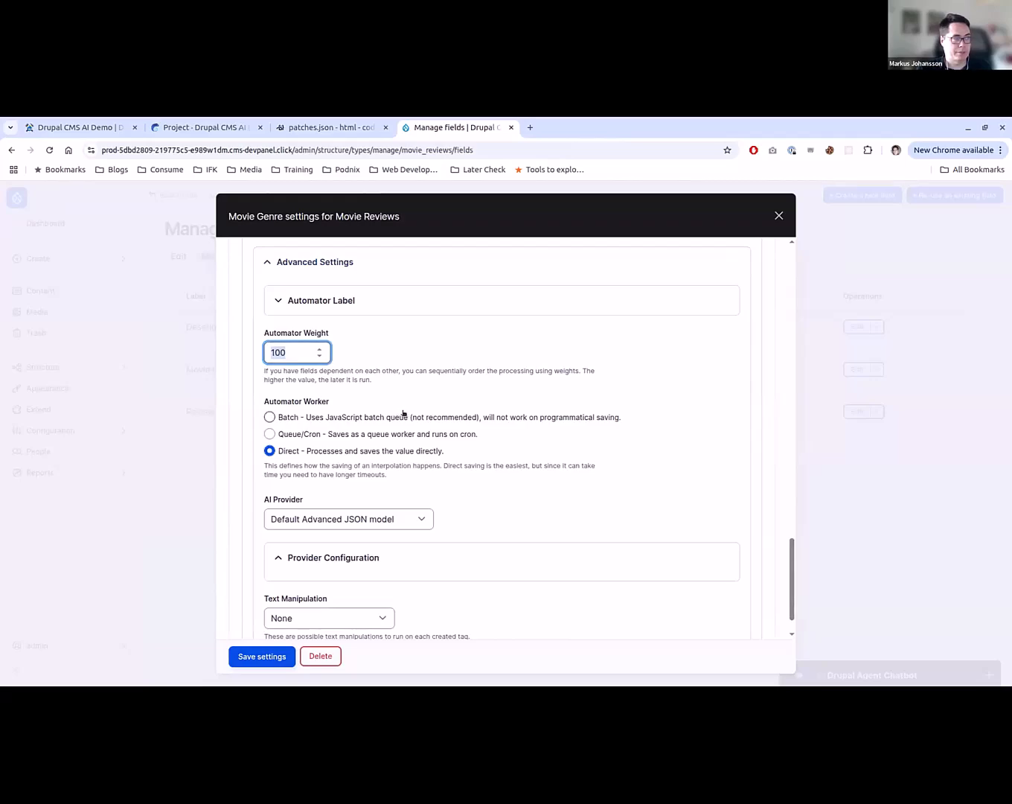
{"action": "scroll", "coordinate": [484, 419], "scroll_direction": "down", "scroll_amount": 1}
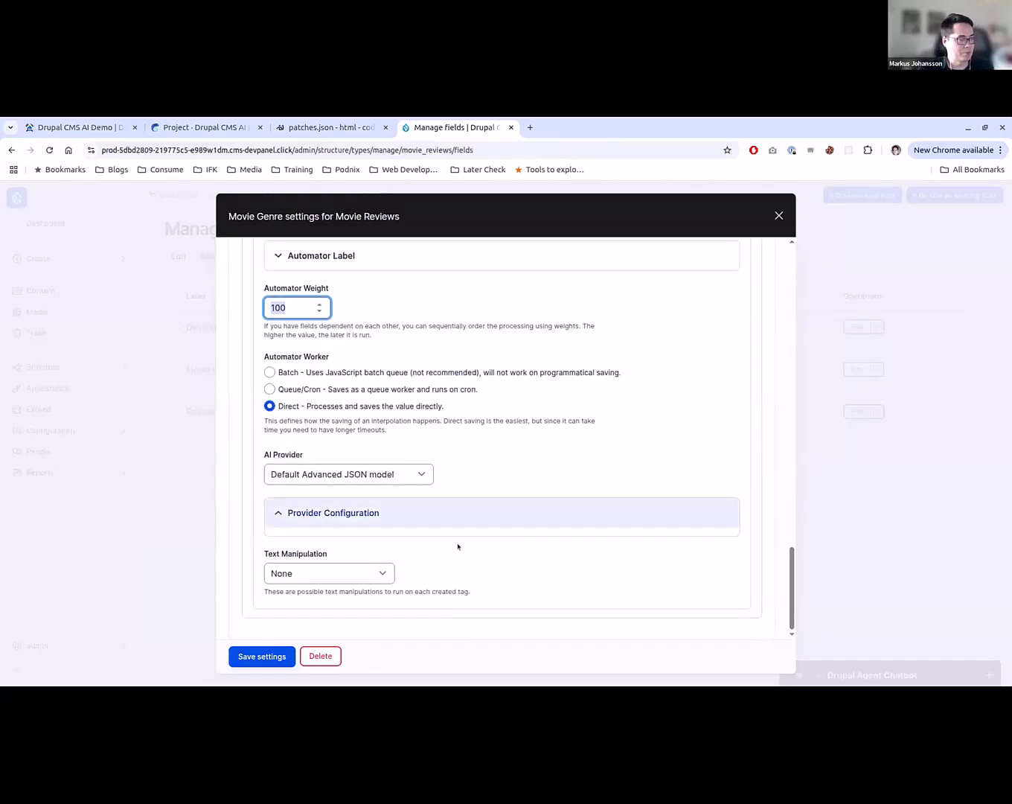
{"action": "left_click", "coordinate": [254, 656]}
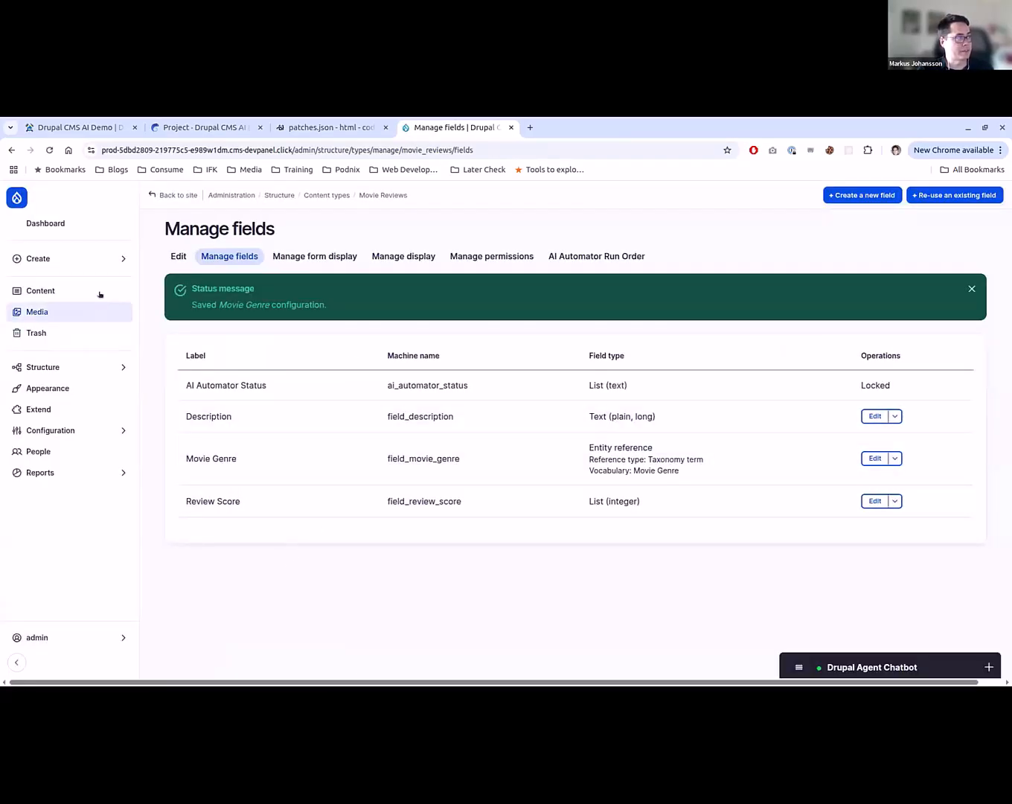
- Open the Content overview in a new tab and bring up the ‘Superman’ review for editing
{"action": "middle_click", "coordinate": [76, 290]}
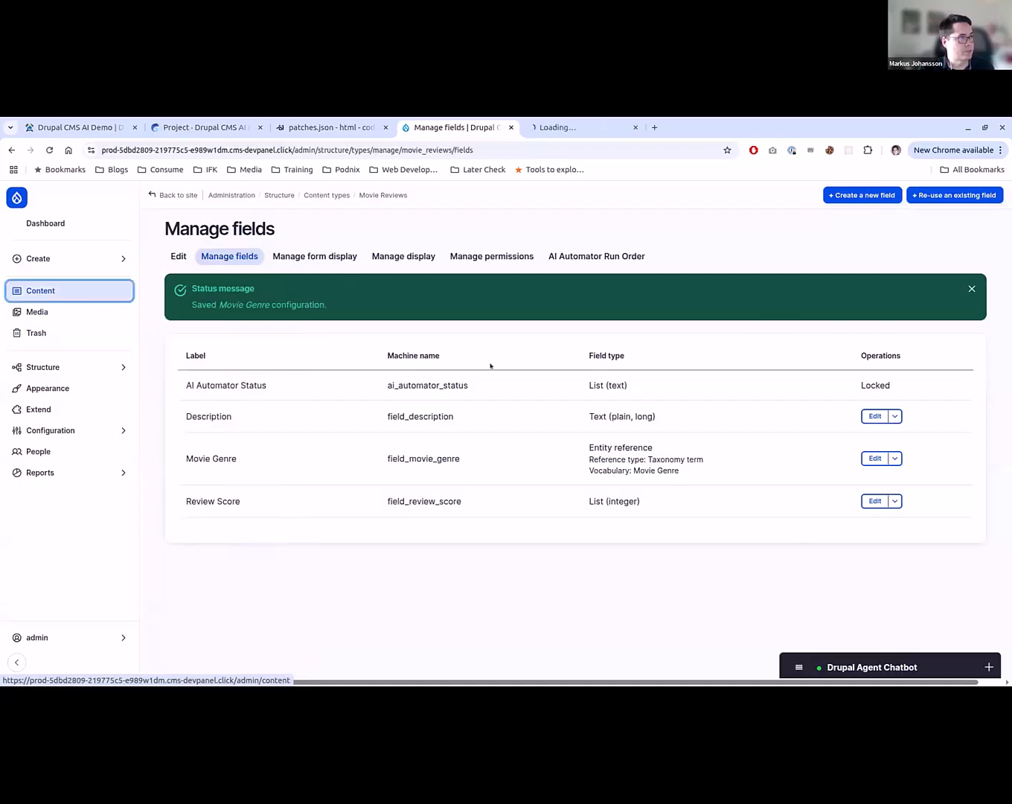
{"action": "key", "text": "ctrl+Tab"}
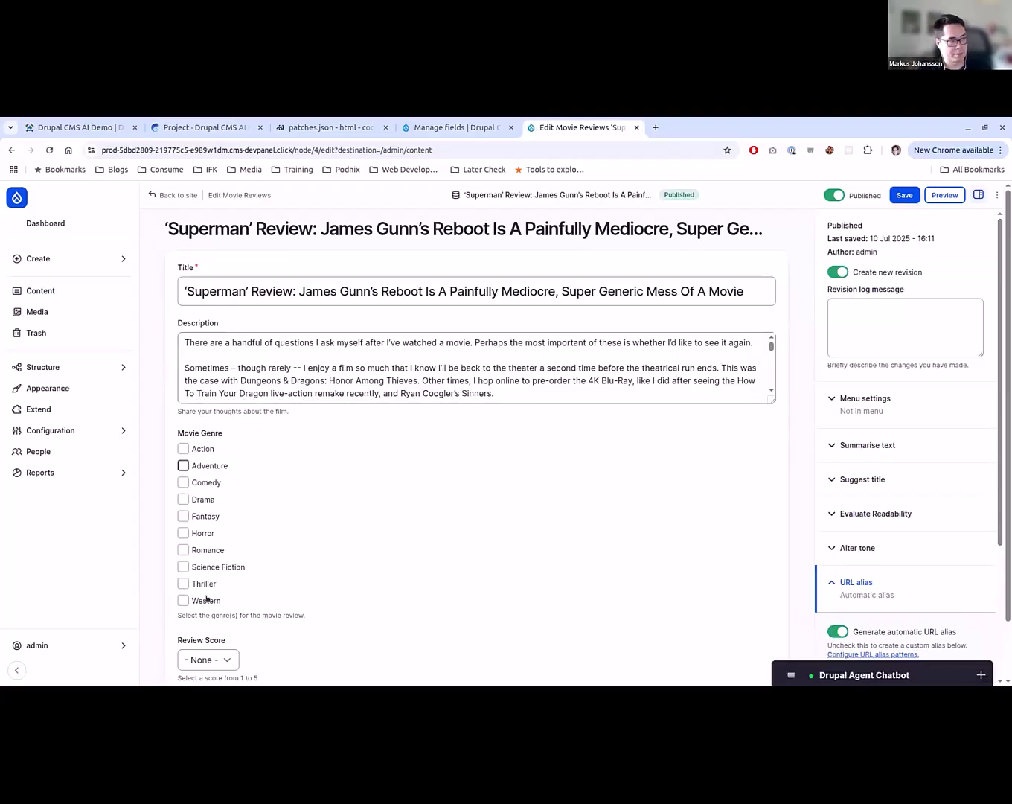
- Save the ‘Superman’ review, reopen it for editing, and check its Movie Genre and Review Score fields
{"action": "left_click", "coordinate": [904, 198]}
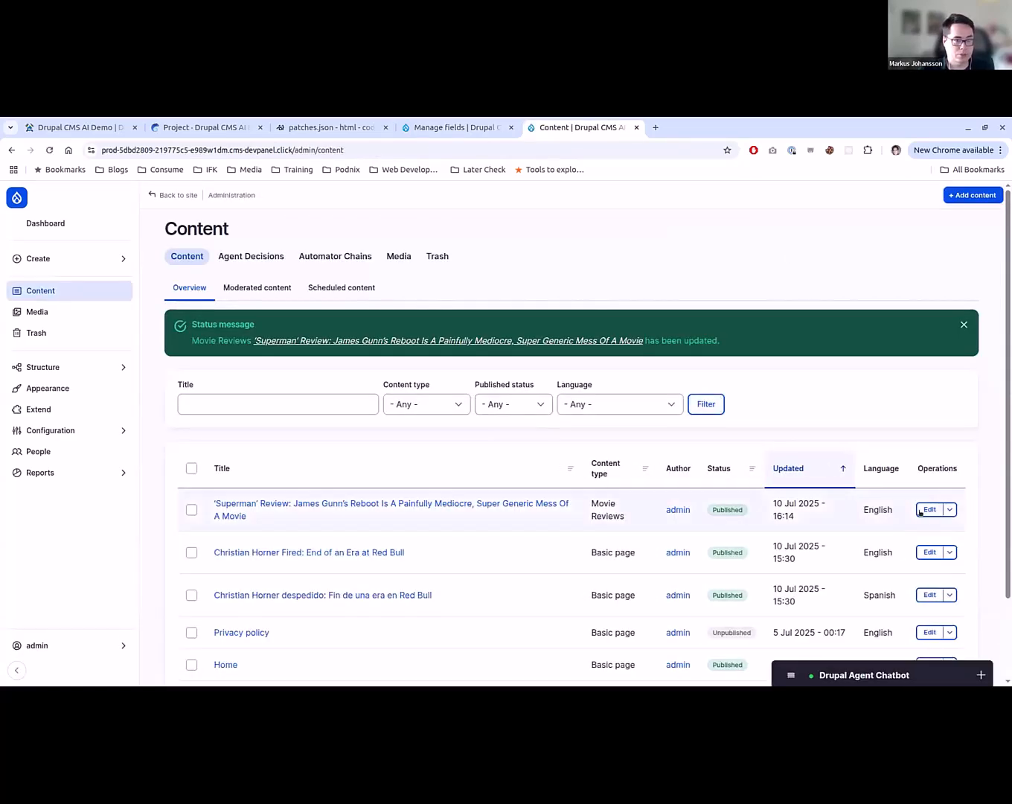
{"action": "left_click", "coordinate": [928, 509]}
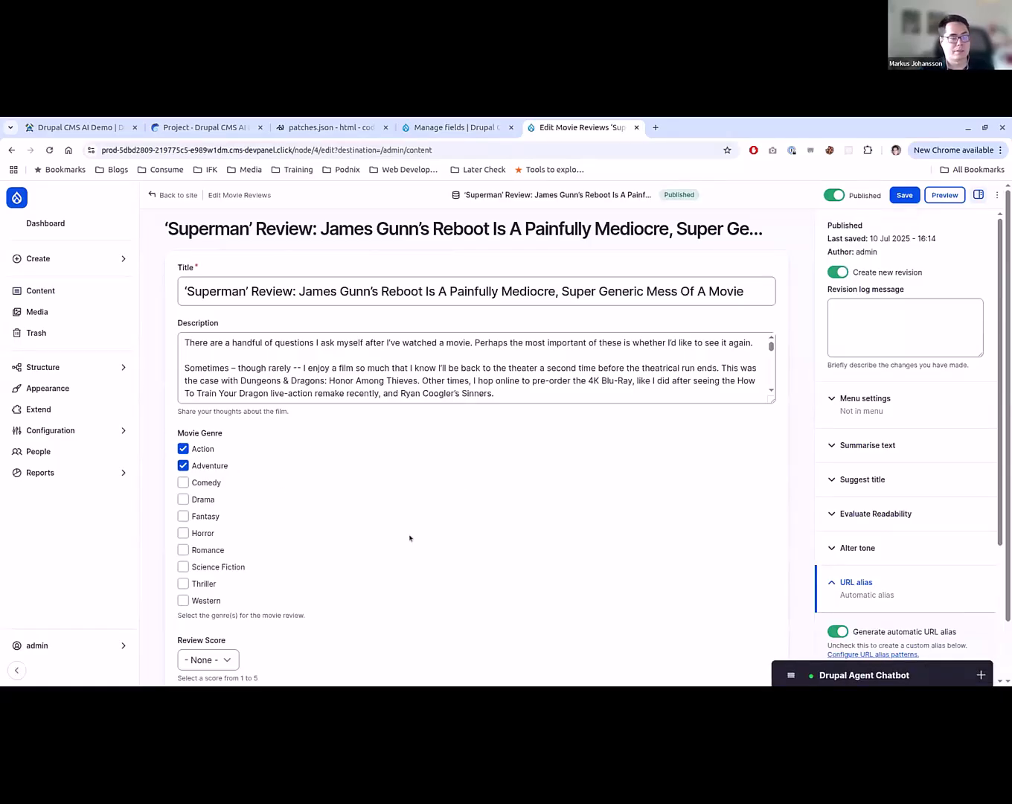
{"action": "scroll", "coordinate": [447, 530], "scroll_direction": "down", "scroll_amount": 2}
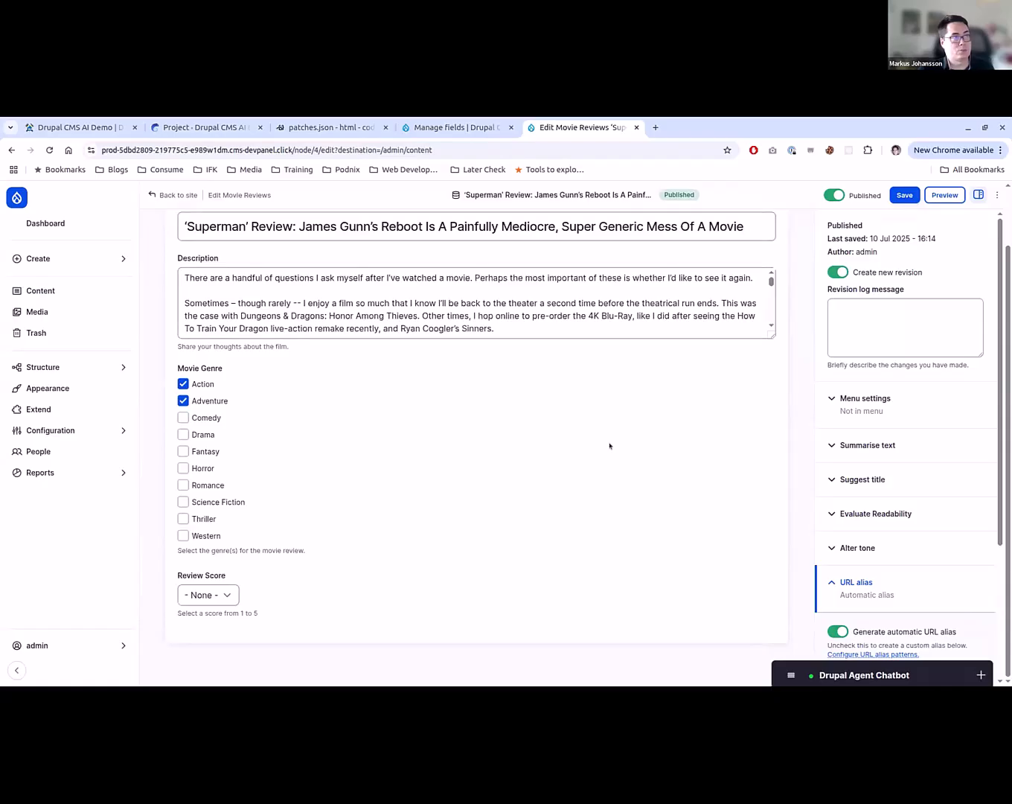
- Return to the Movie Reviews fields and enable the AI Automator on Review Score with the type LLM: List
{"action": "key", "text": "ctrl+shift+Tab"}
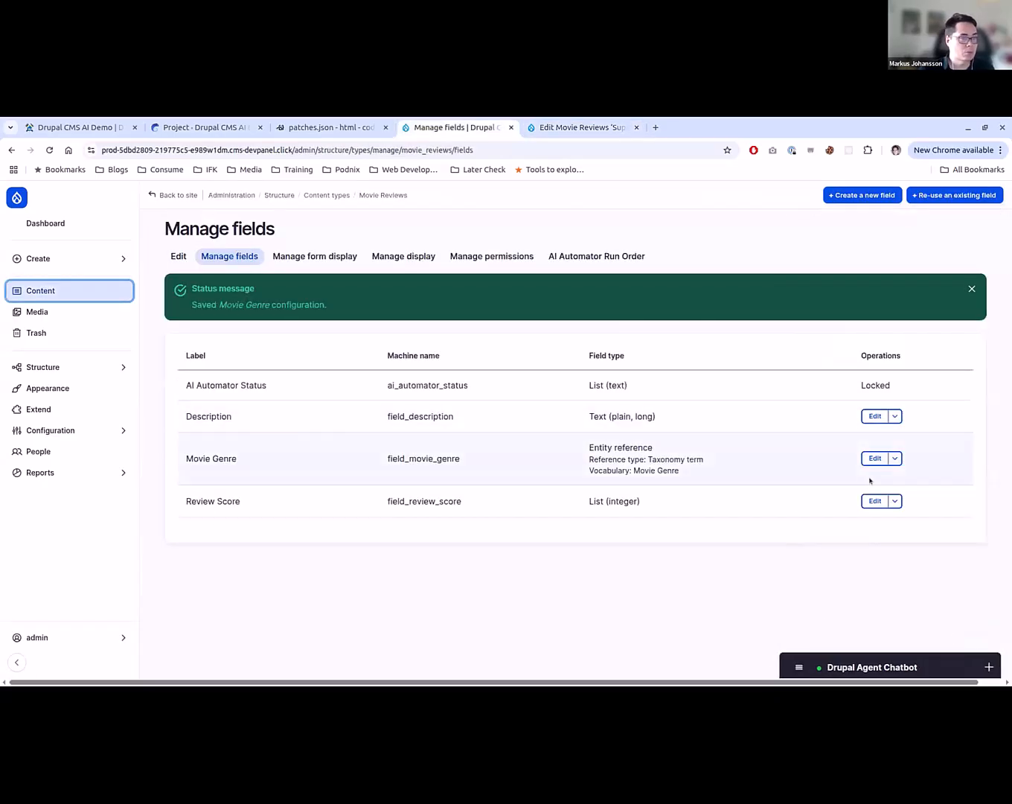
{"action": "left_click", "coordinate": [870, 500]}
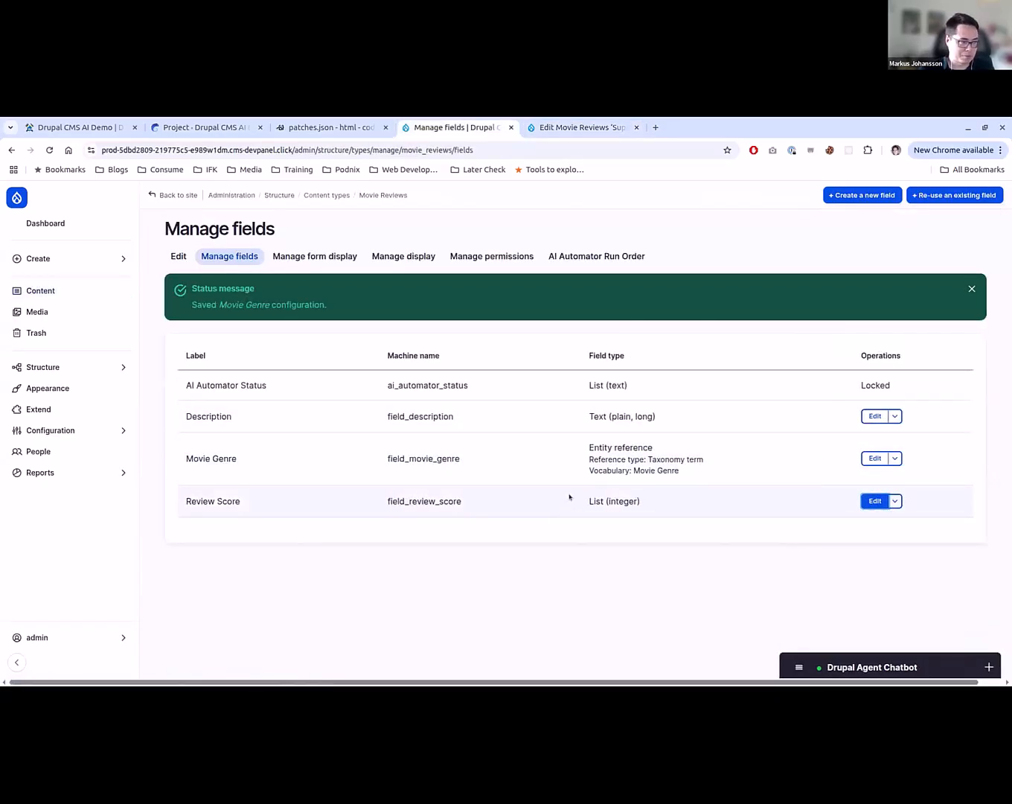
{"action": "scroll", "coordinate": [594, 451], "scroll_direction": "down", "scroll_amount": 10}
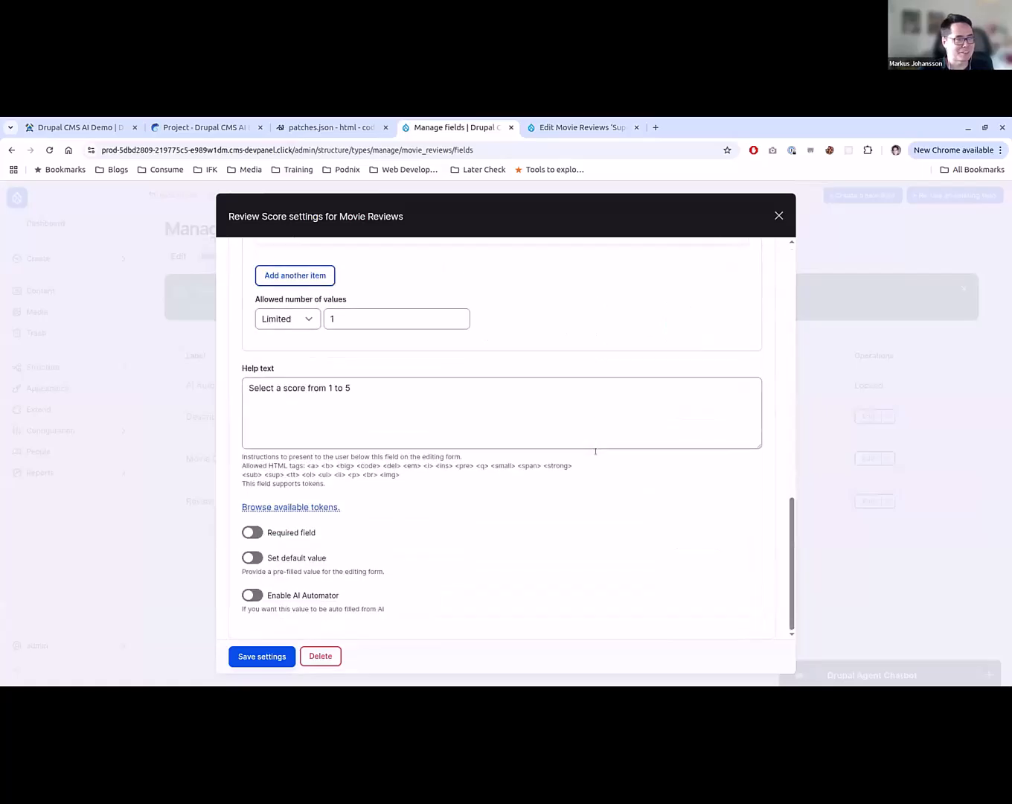
{"action": "left_click", "coordinate": [256, 591]}
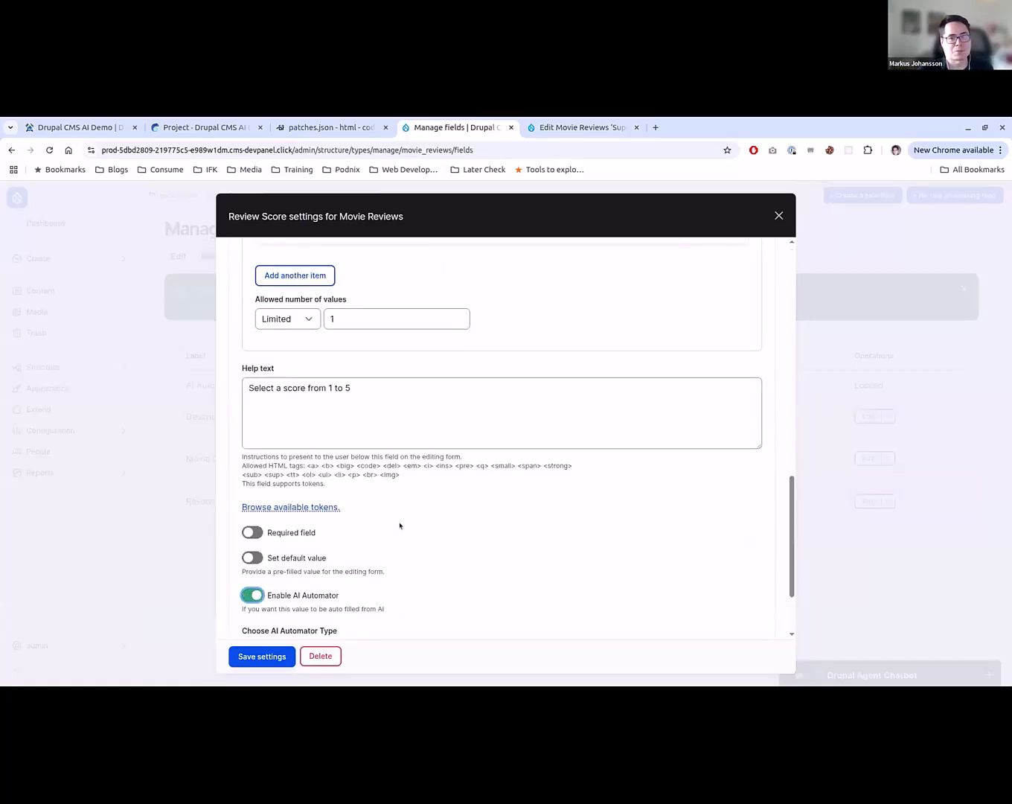
{"action": "scroll", "coordinate": [399, 525], "scroll_direction": "down", "scroll_amount": 3}
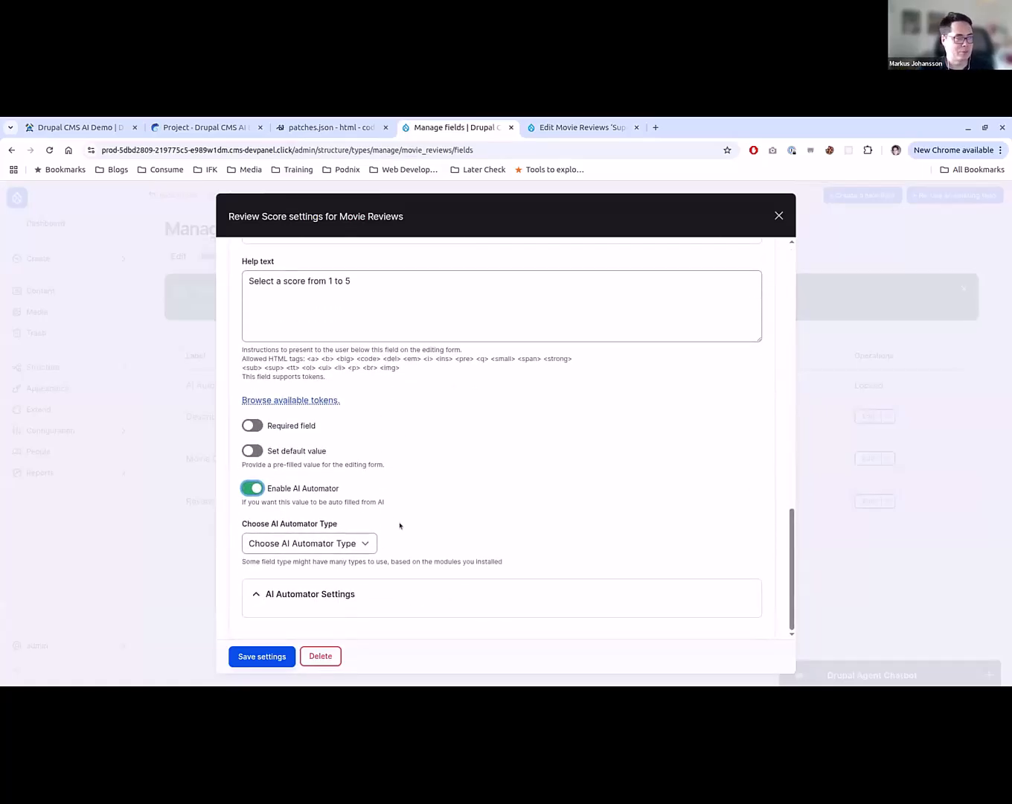
{"action": "left_click", "coordinate": [346, 542]}
{"action": "left_click", "coordinate": [360, 575]}
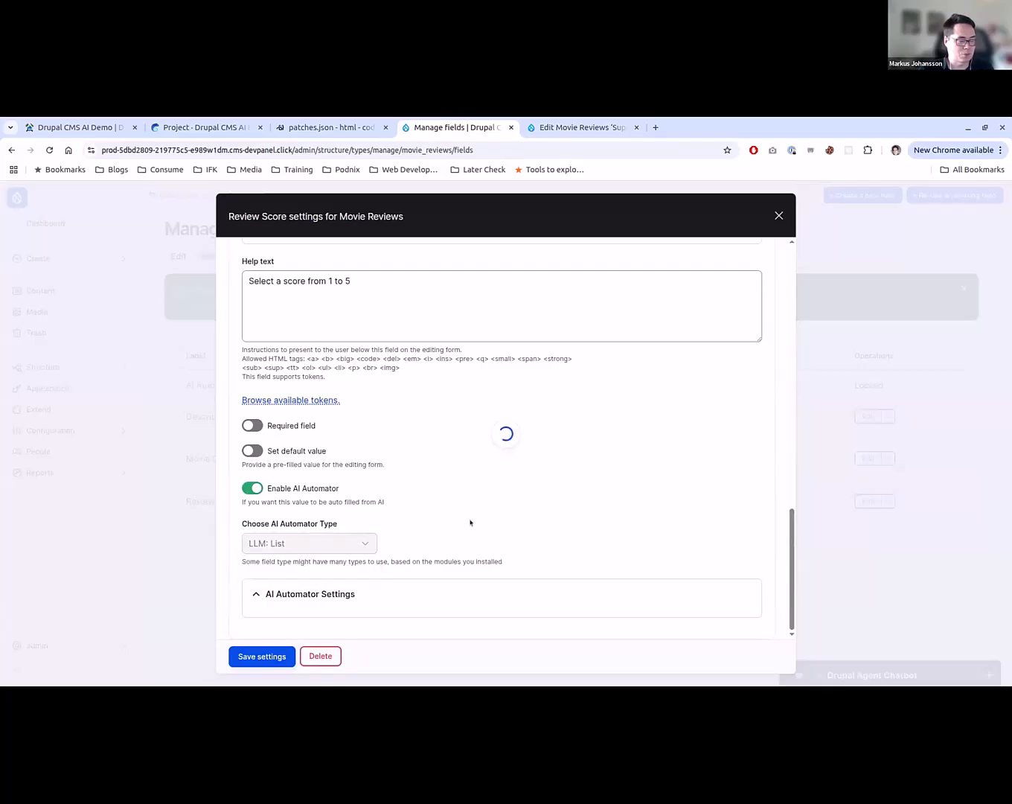
- Set the automator base field to Description and copy the default prompt from the page's source into the Automator Prompt
{"action": "scroll", "coordinate": [470, 523], "scroll_direction": "down", "scroll_amount": 6}
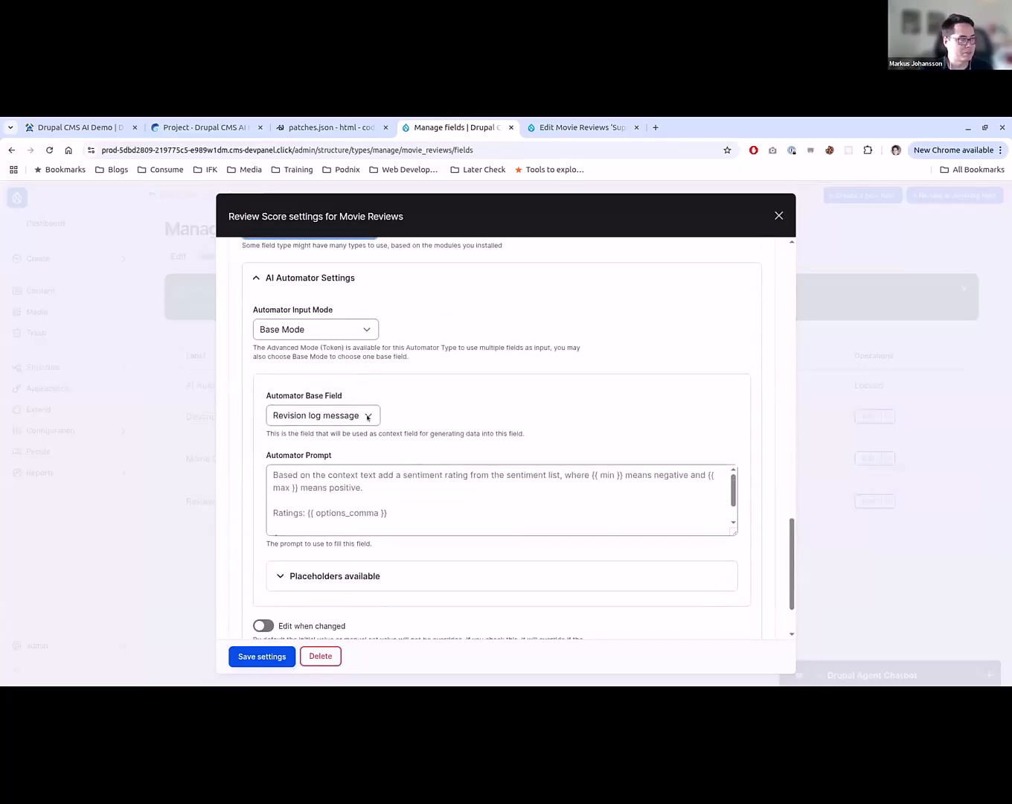
{"action": "left_click", "coordinate": [327, 415]}
{"action": "left_click", "coordinate": [321, 477]}
{"action": "right_click", "coordinate": [435, 505]}
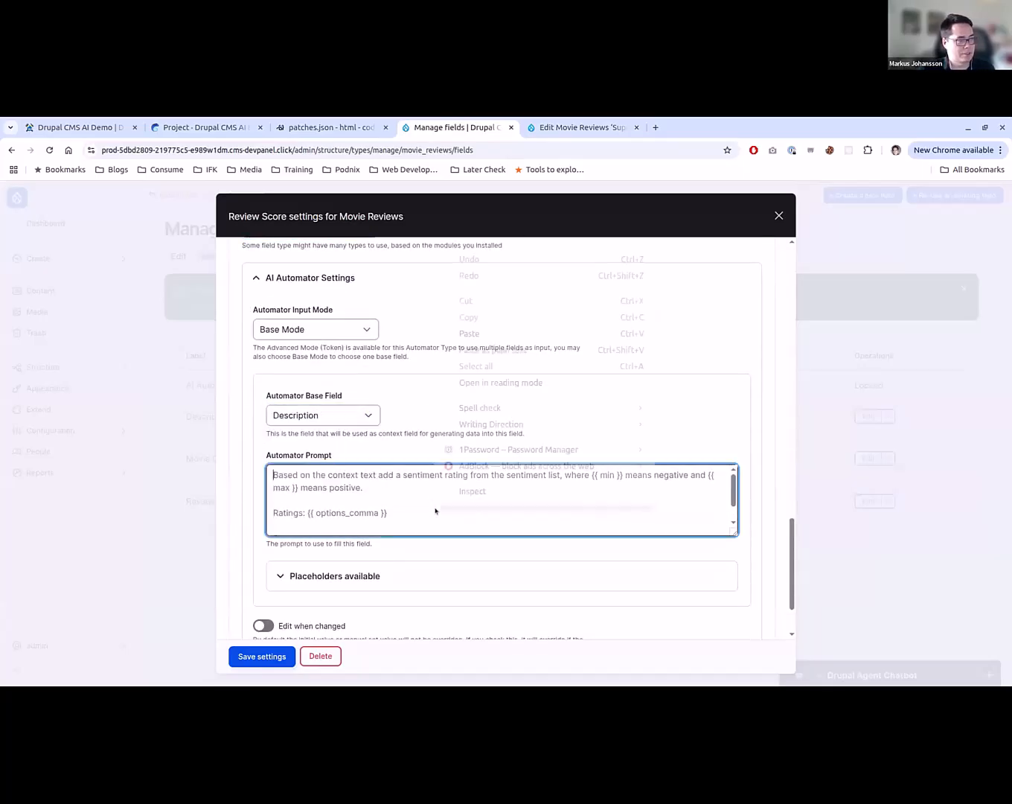
{"action": "left_click", "coordinate": [493, 493]}
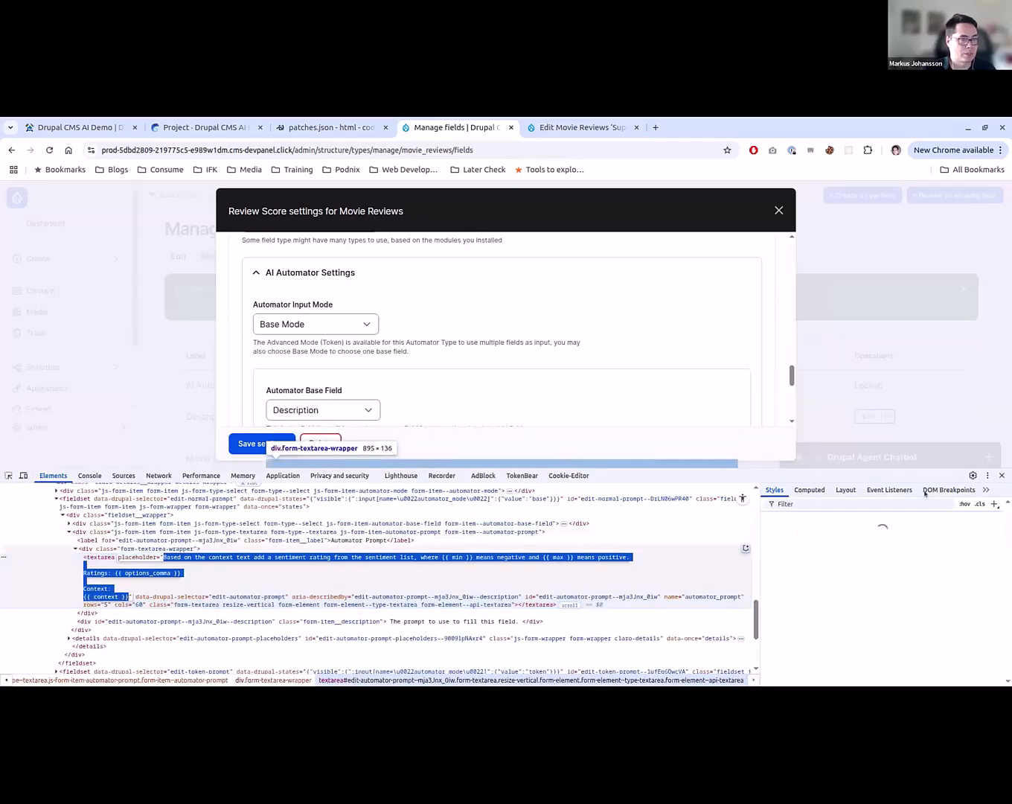
{"action": "left_click", "coordinate": [1002, 476]}
{"action": "left_click", "coordinate": [412, 488]}
{"action": "type", "text": "Based on the context text add a sentiment rating from the sentiment list, where {{ min }} means negative and {{ max }} means positive.  Ratings: {{ options_comma }}  Context: {{ context }}"}
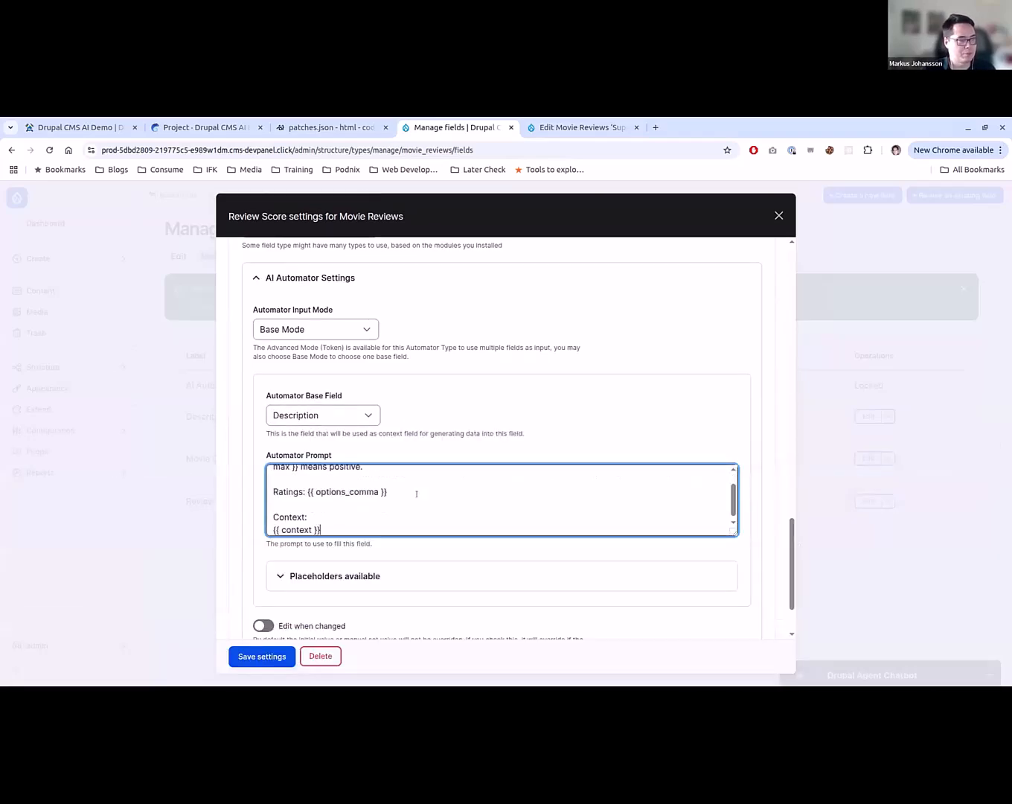
- In the Automator Prompt, replace {{ min }} with 1 and {{ max }} with 5
{"action": "scroll", "coordinate": [404, 504], "scroll_direction": "up", "scroll_amount": 1}
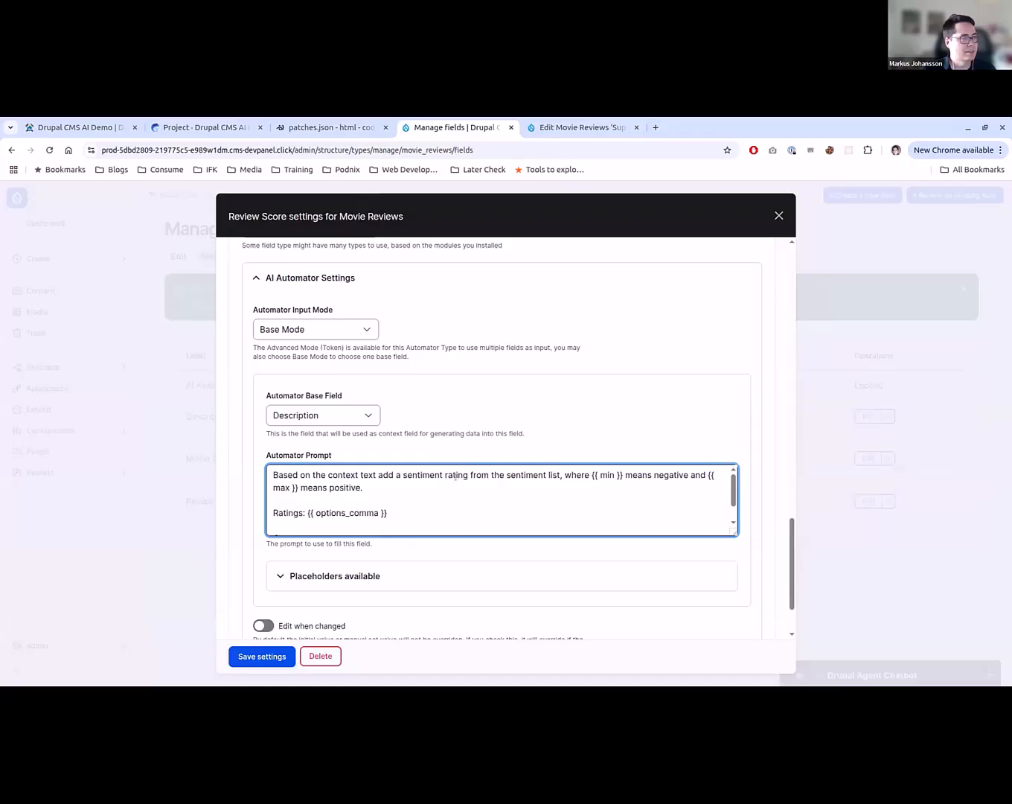
{"action": "left_click_drag", "start_coordinate": [592, 474], "coordinate": [621, 474]}
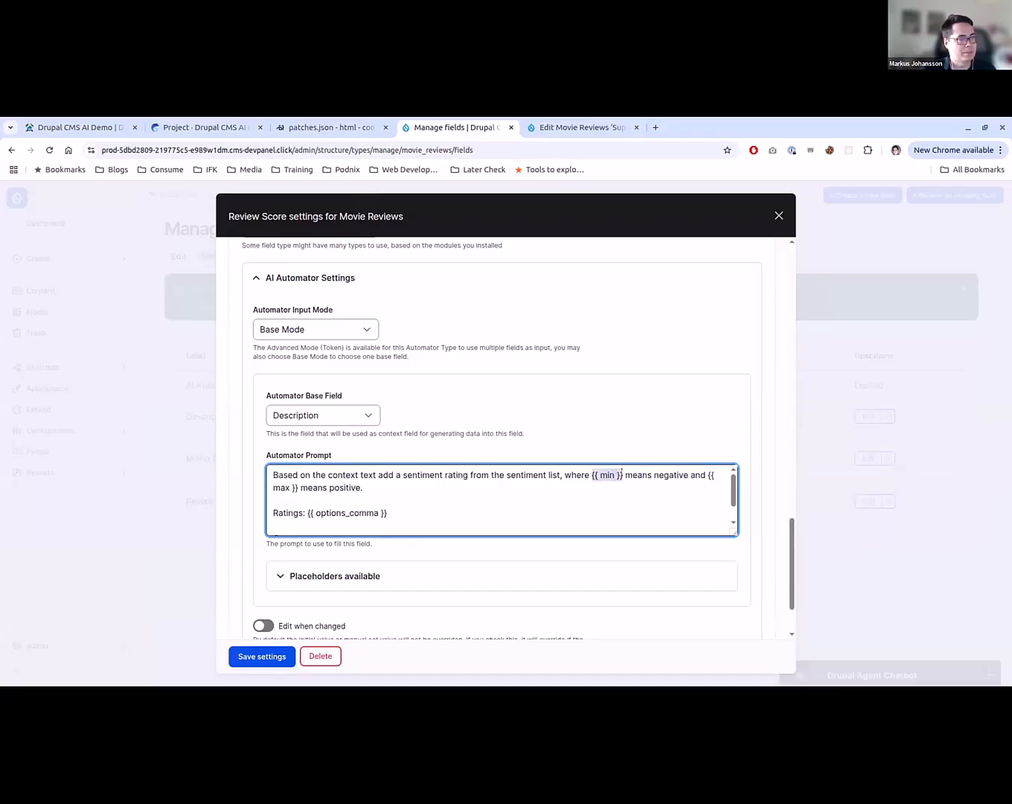
{"action": "type", "text": "1"}
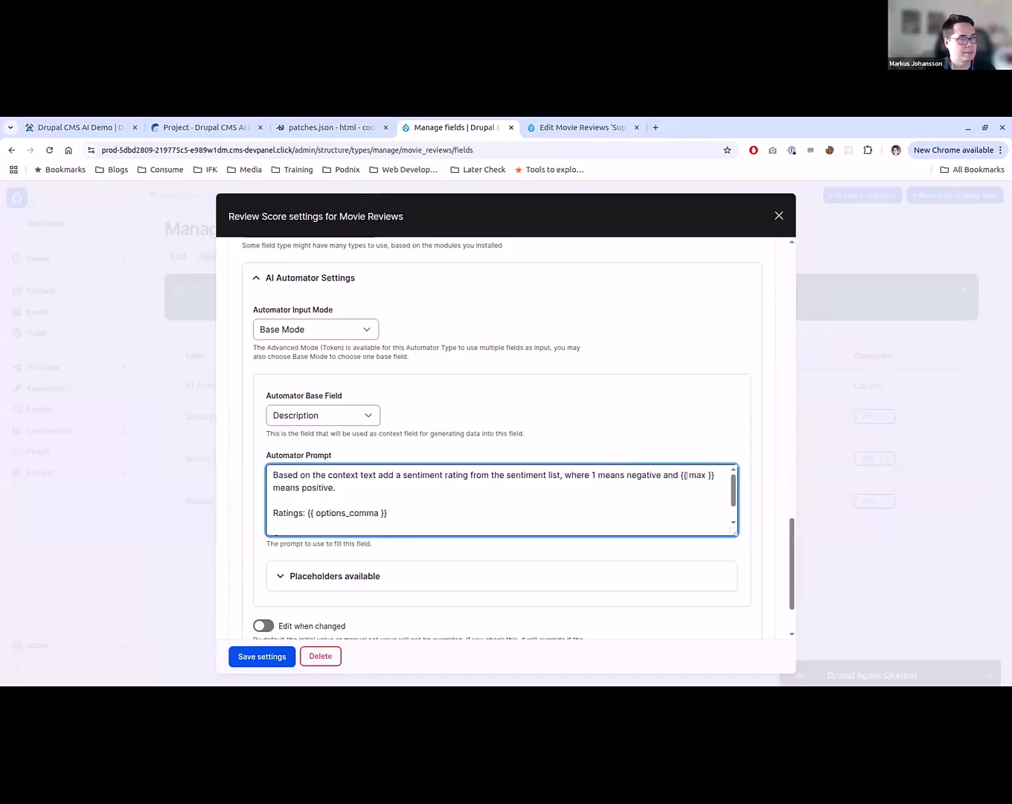
{"action": "left_click_drag", "start_coordinate": [678, 474], "coordinate": [715, 475]}
{"action": "type", "text": "5"}
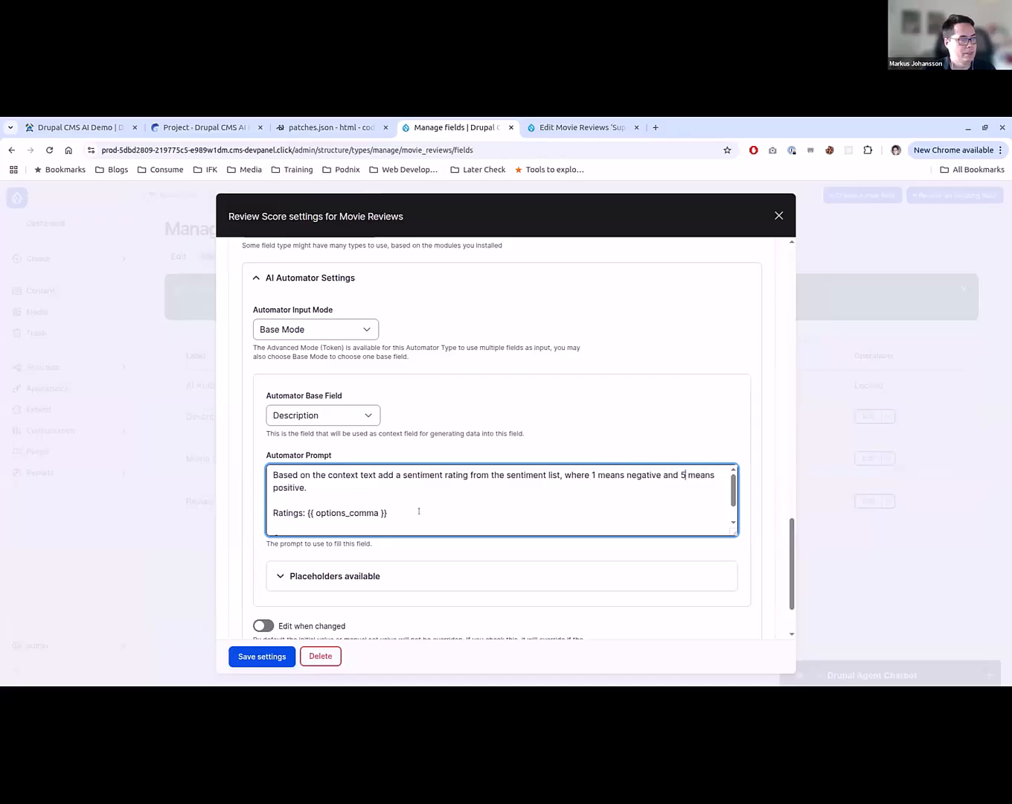
- Review the rest of the prompt and the remaining automator options, and save the Review Score field settings
{"action": "scroll", "coordinate": [333, 512], "scroll_direction": "down", "scroll_amount": 1}
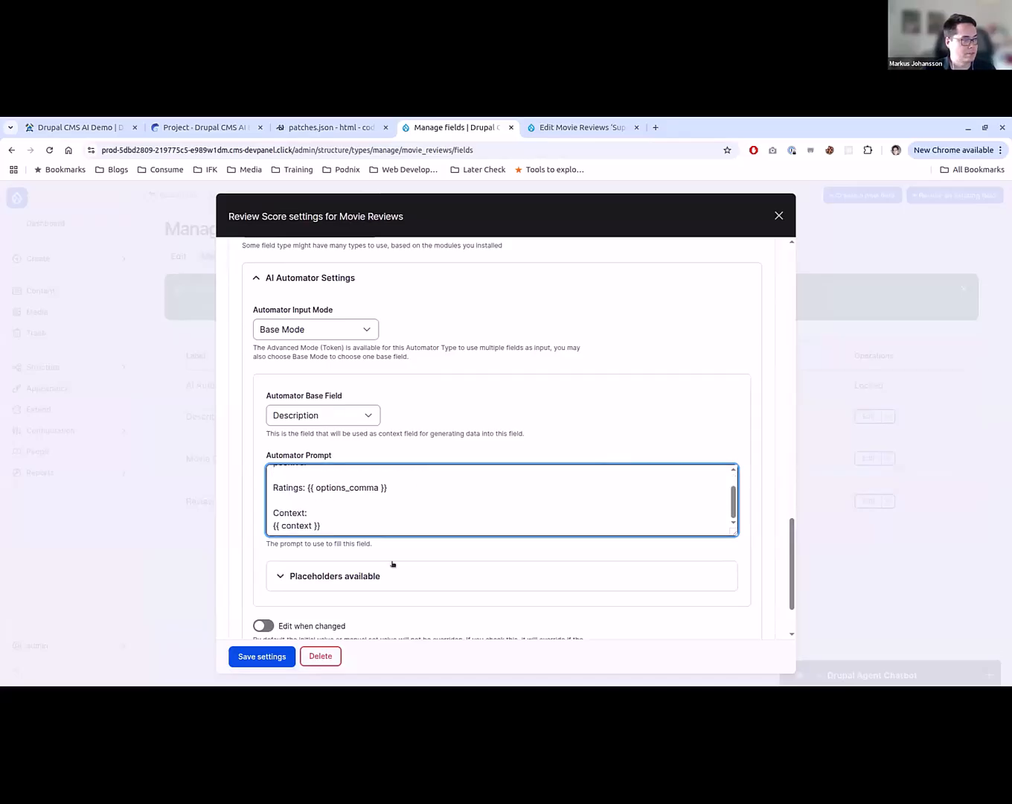
{"action": "scroll", "coordinate": [393, 564], "scroll_direction": "down", "scroll_amount": 2}
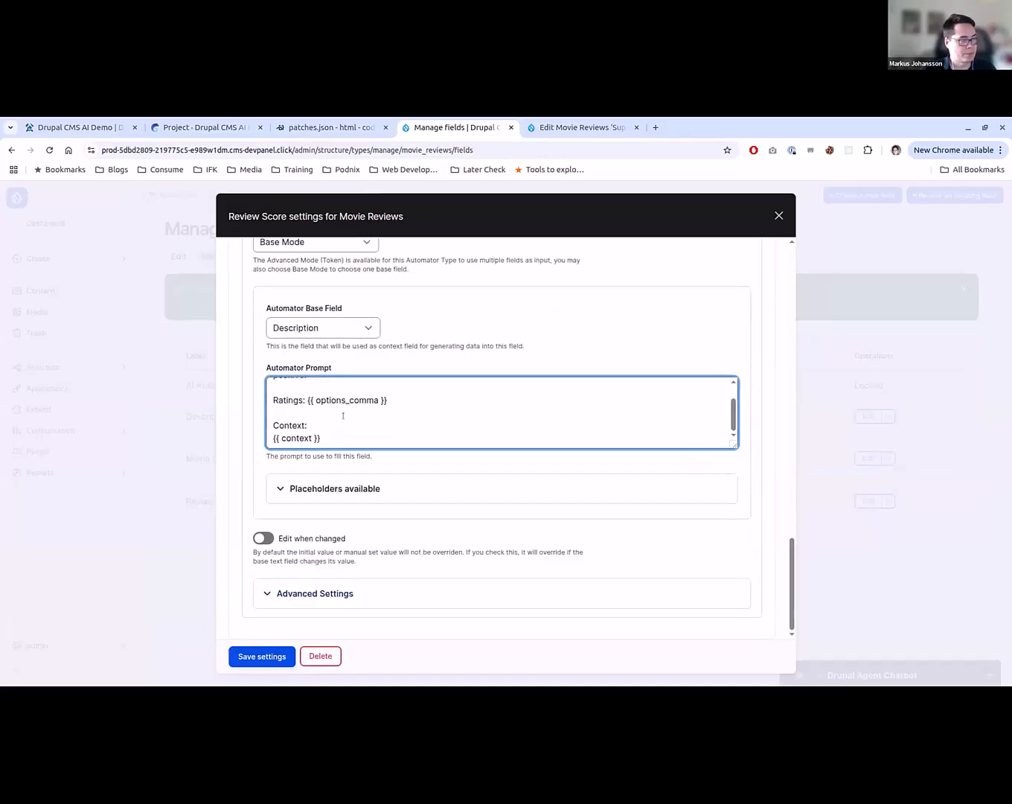
{"action": "scroll", "coordinate": [343, 416], "scroll_direction": "up", "scroll_amount": 1}
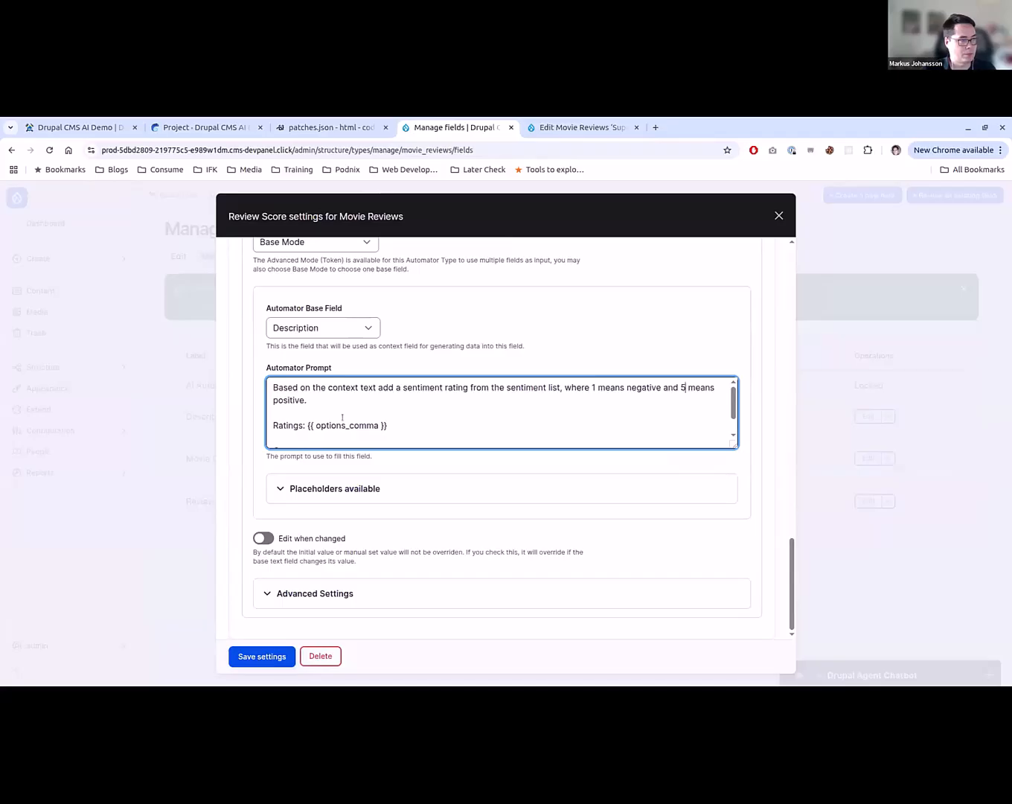
{"action": "scroll", "coordinate": [343, 418], "scroll_direction": "down", "scroll_amount": 1}
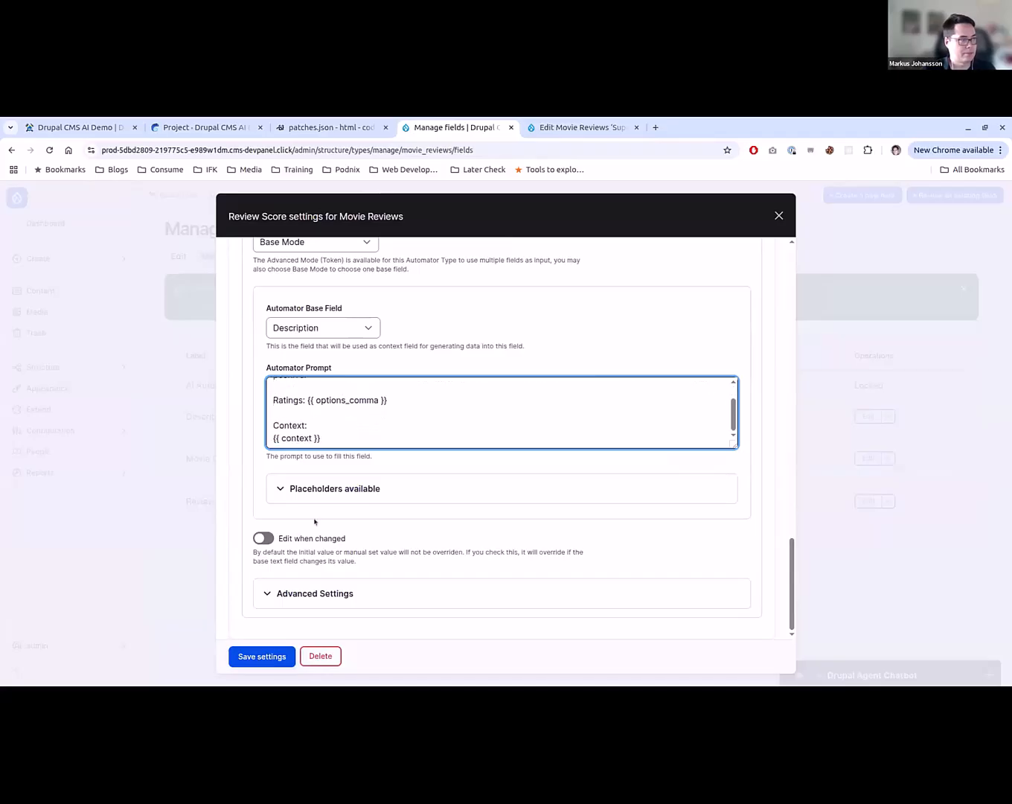
{"action": "left_click", "coordinate": [269, 655]}
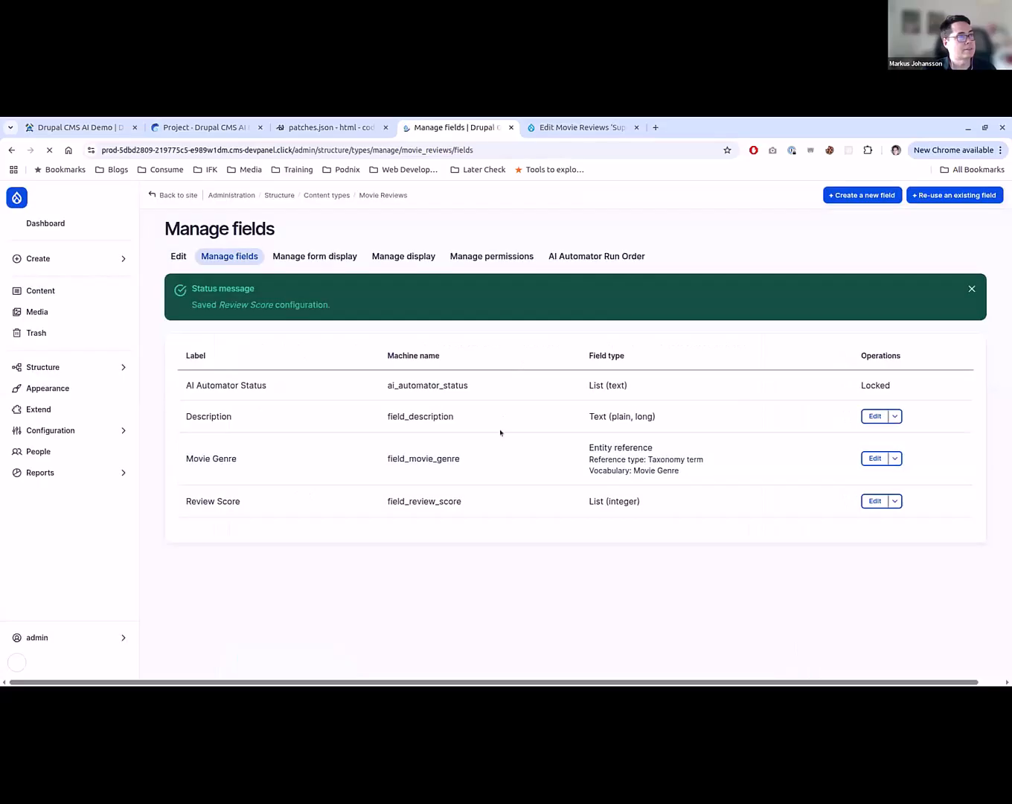
- Save the ‘Superman’ review again and reopen it to check the Review Score
{"action": "key", "text": "ctrl+Tab"}
{"action": "scroll", "coordinate": [384, 526], "scroll_direction": "up", "scroll_amount": 2}
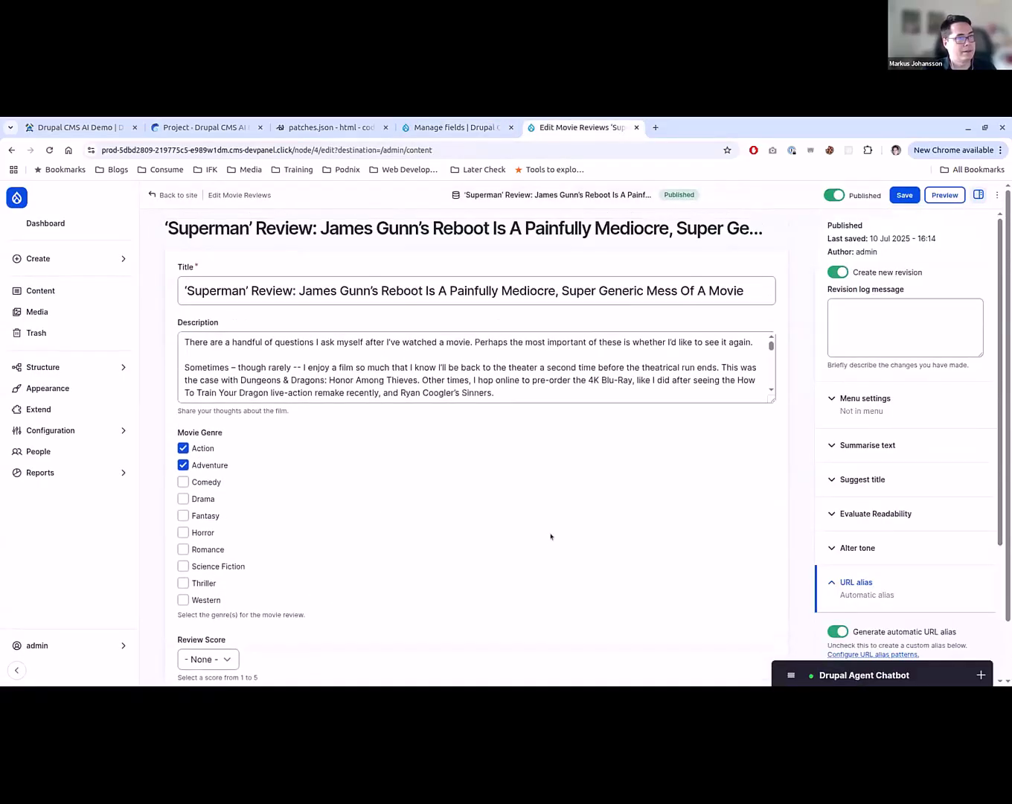
{"action": "key", "text": "ctrl+s"}
{"action": "scroll", "coordinate": [603, 503], "scroll_direction": "down", "scroll_amount": 1}
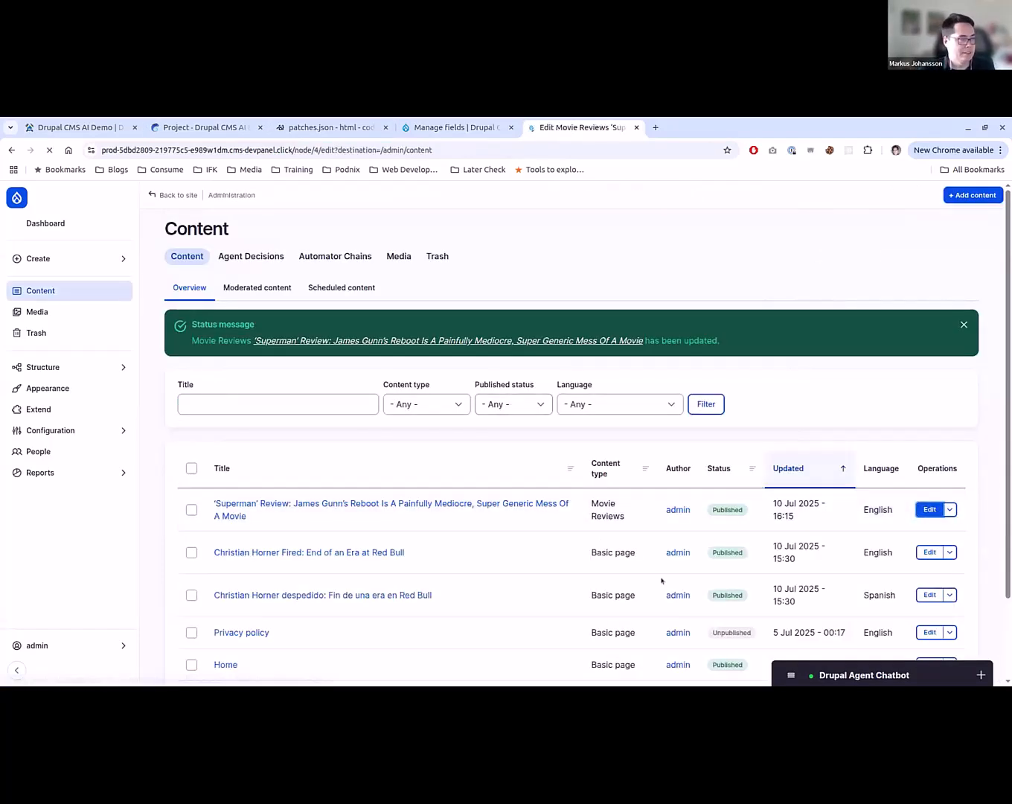
{"action": "scroll", "coordinate": [273, 644], "scroll_direction": "down", "scroll_amount": 1}
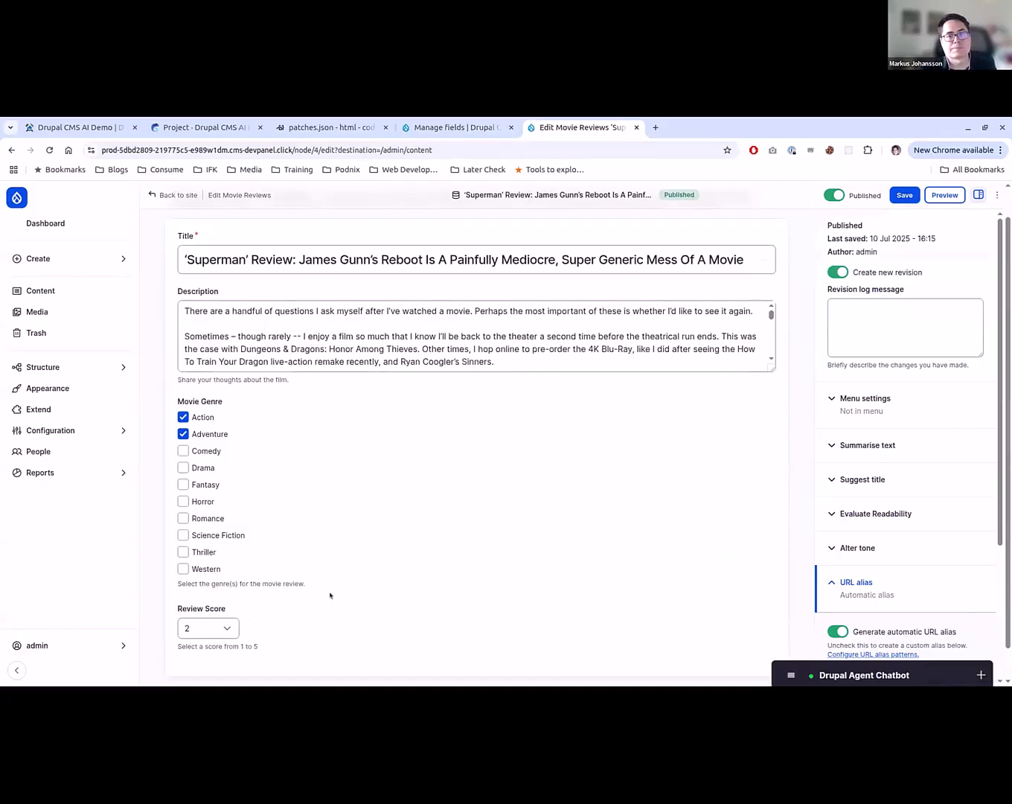
- Create a new plain text field labelled Summary on Movie Reviews, using the Text (plain, long) type, and continue to its settings
{"action": "key", "text": "ctrl+shift+Tab"}
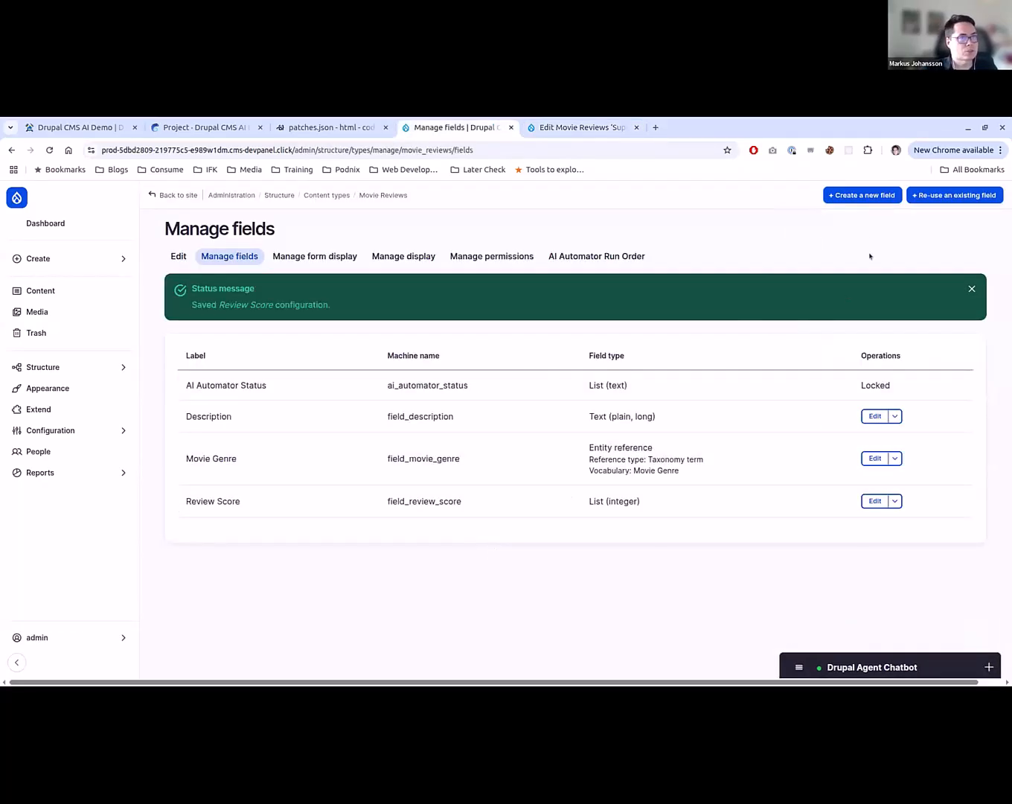
{"action": "left_click", "coordinate": [862, 196]}
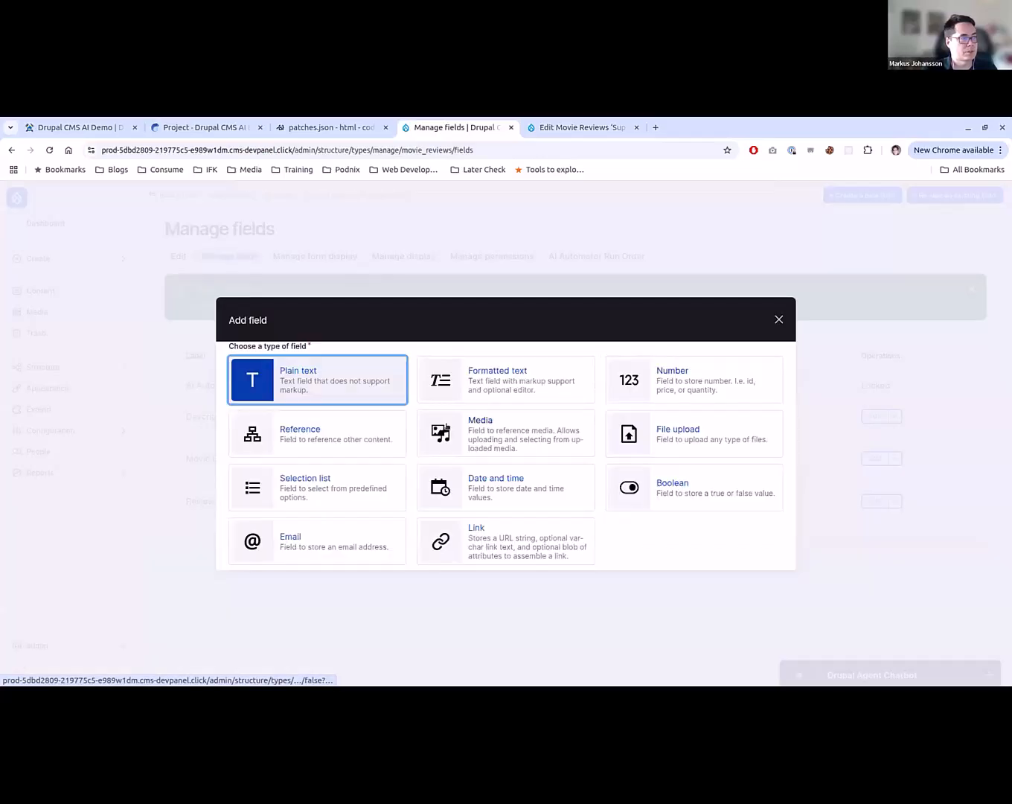
{"action": "left_click", "coordinate": [481, 386]}
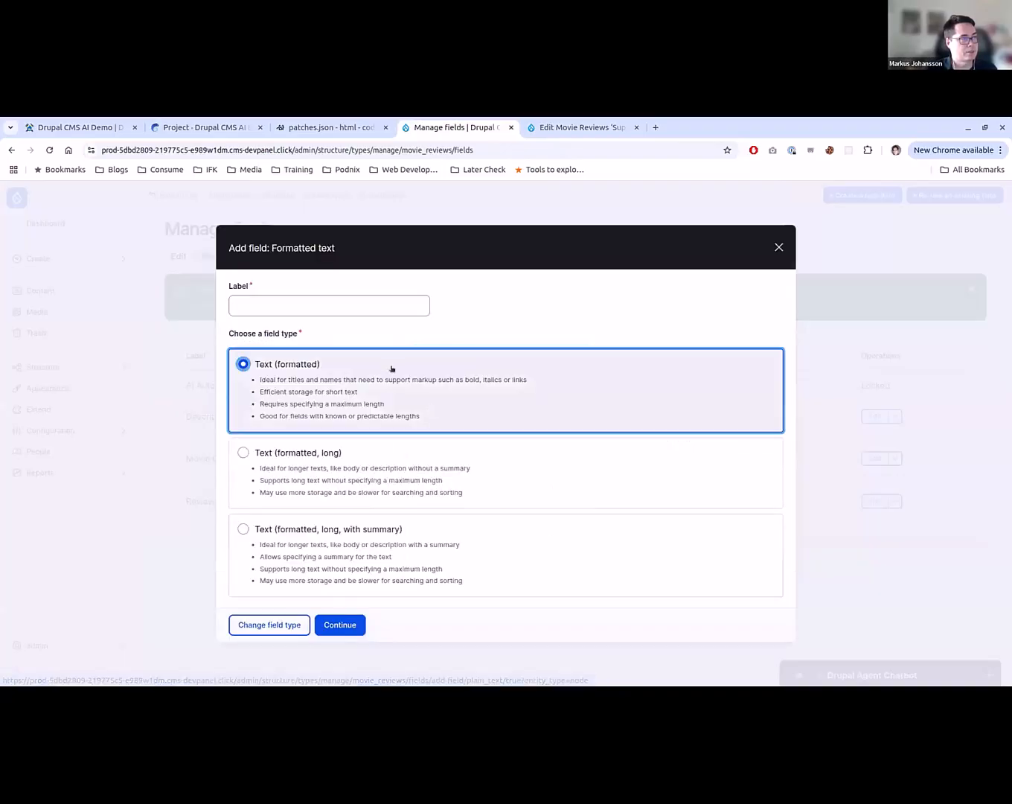
{"action": "left_click", "coordinate": [251, 630]}
{"action": "left_click", "coordinate": [303, 373]}
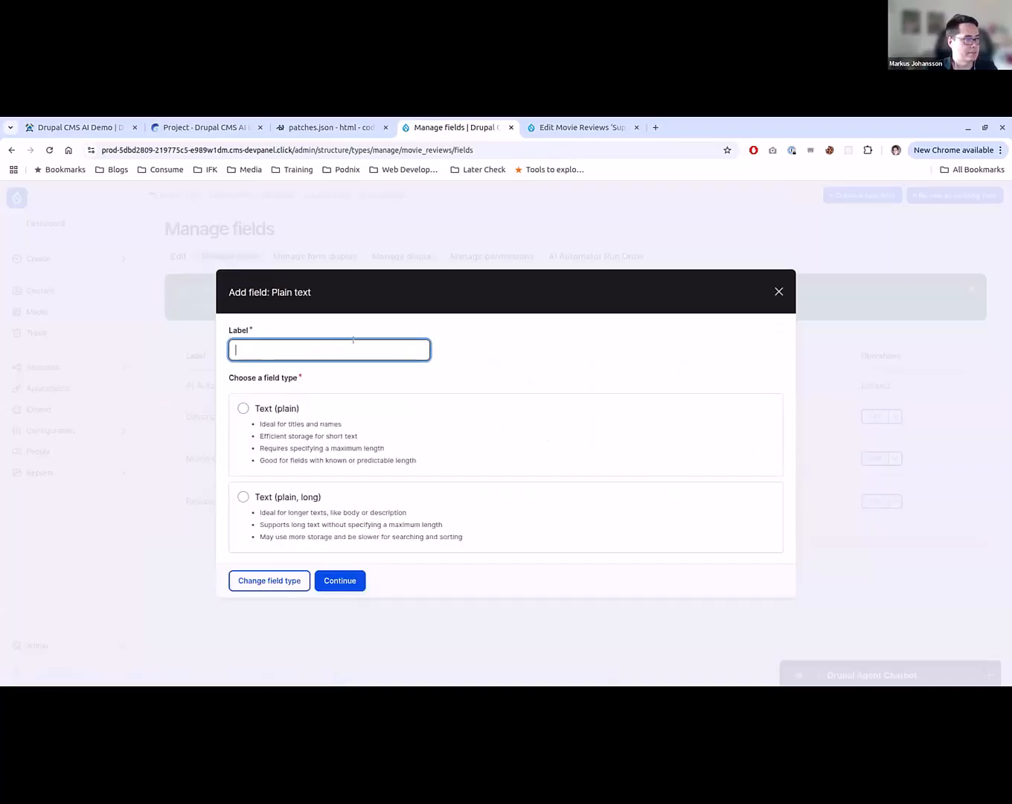
{"action": "type", "text": "Summary"}
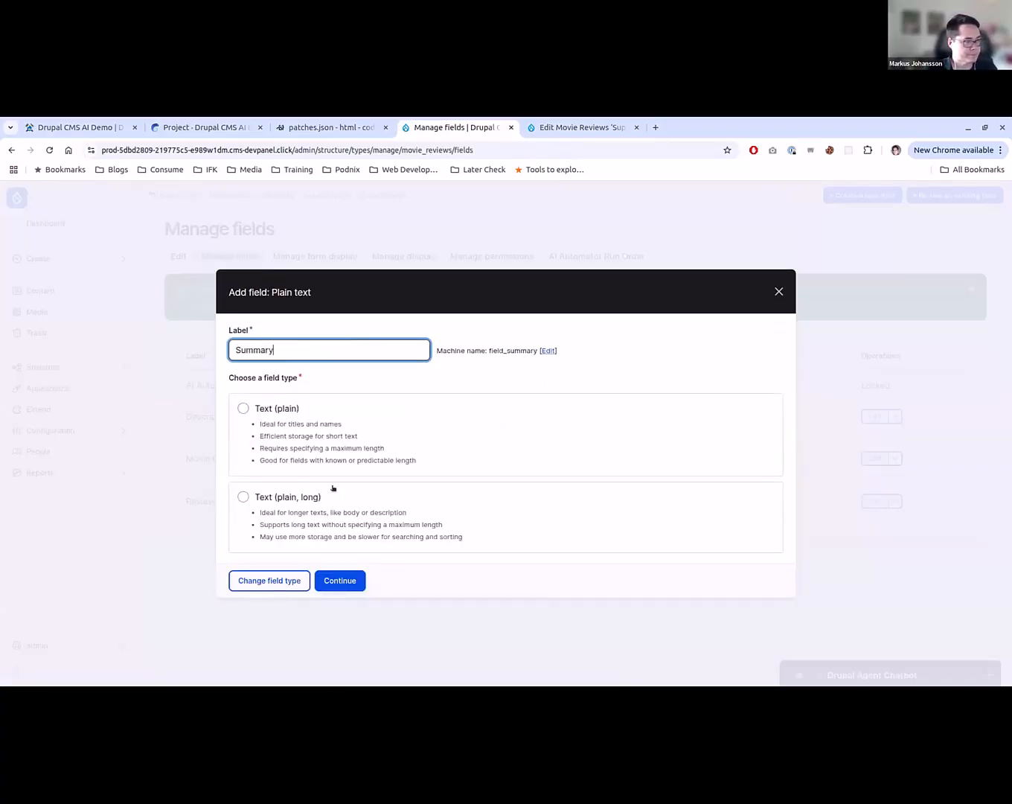
{"action": "left_click", "coordinate": [333, 487]}
{"action": "left_click", "coordinate": [339, 579]}
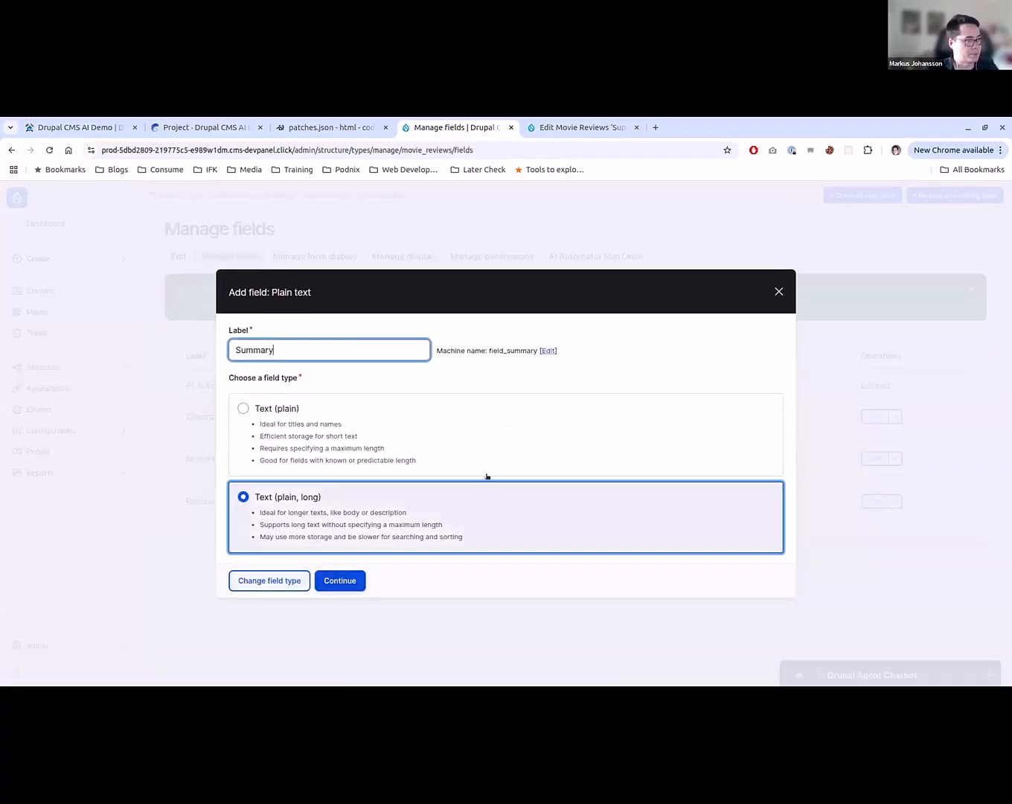
- Enable the AI Automator for the Summary field and choose LLM: Text (simple) as its type
{"action": "scroll", "coordinate": [311, 601], "scroll_direction": "down", "scroll_amount": 2}
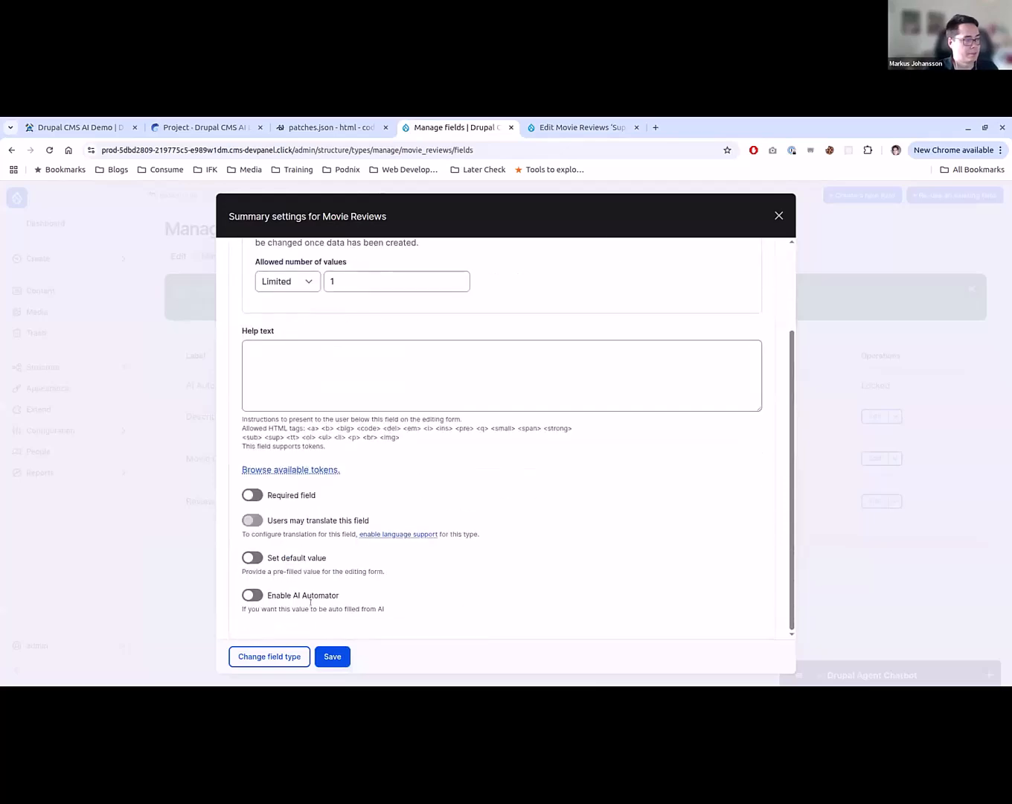
{"action": "scroll", "coordinate": [310, 535], "scroll_direction": "down", "scroll_amount": 2}
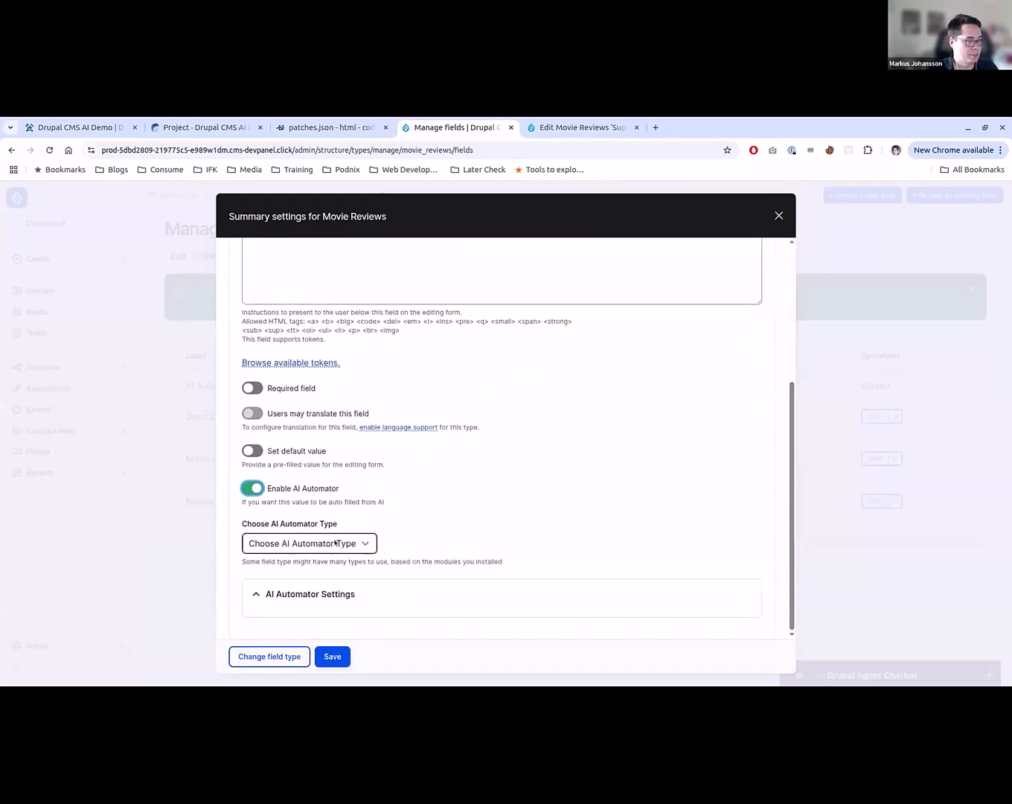
{"action": "left_click", "coordinate": [332, 544]}
{"action": "left_click", "coordinate": [316, 589]}
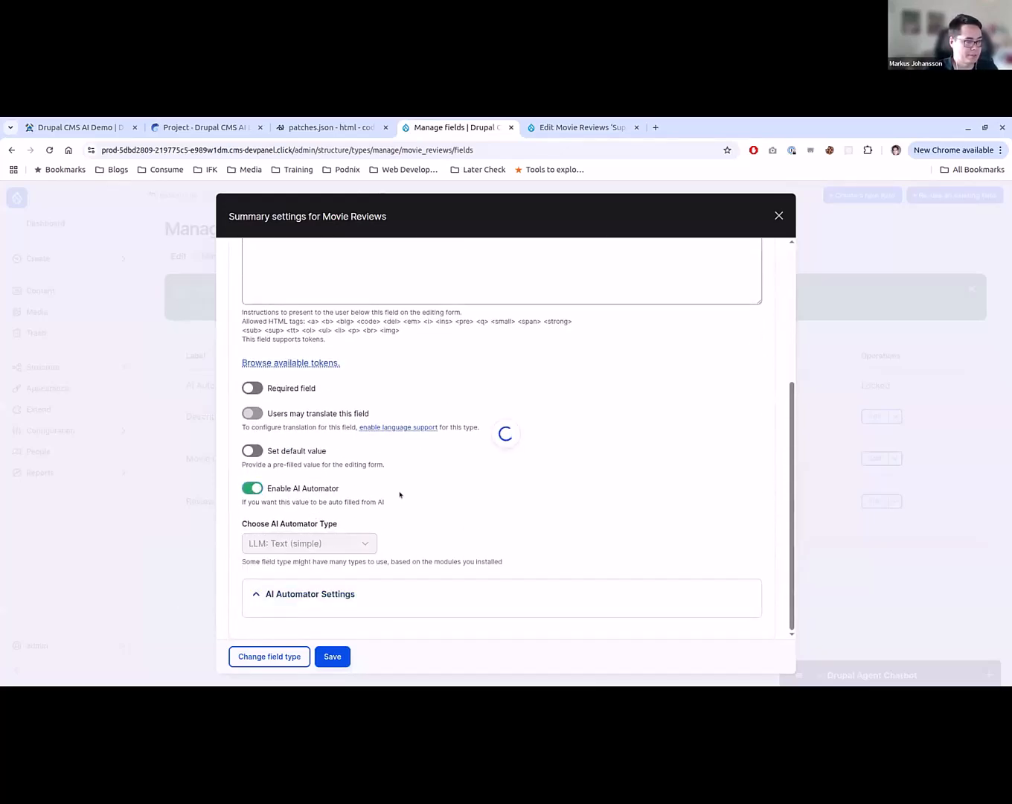
{"action": "scroll", "coordinate": [401, 492], "scroll_direction": "down", "scroll_amount": 3}
{"action": "scroll", "coordinate": [342, 408], "scroll_direction": "up", "scroll_amount": 1}
{"action": "left_click", "coordinate": [343, 400]}
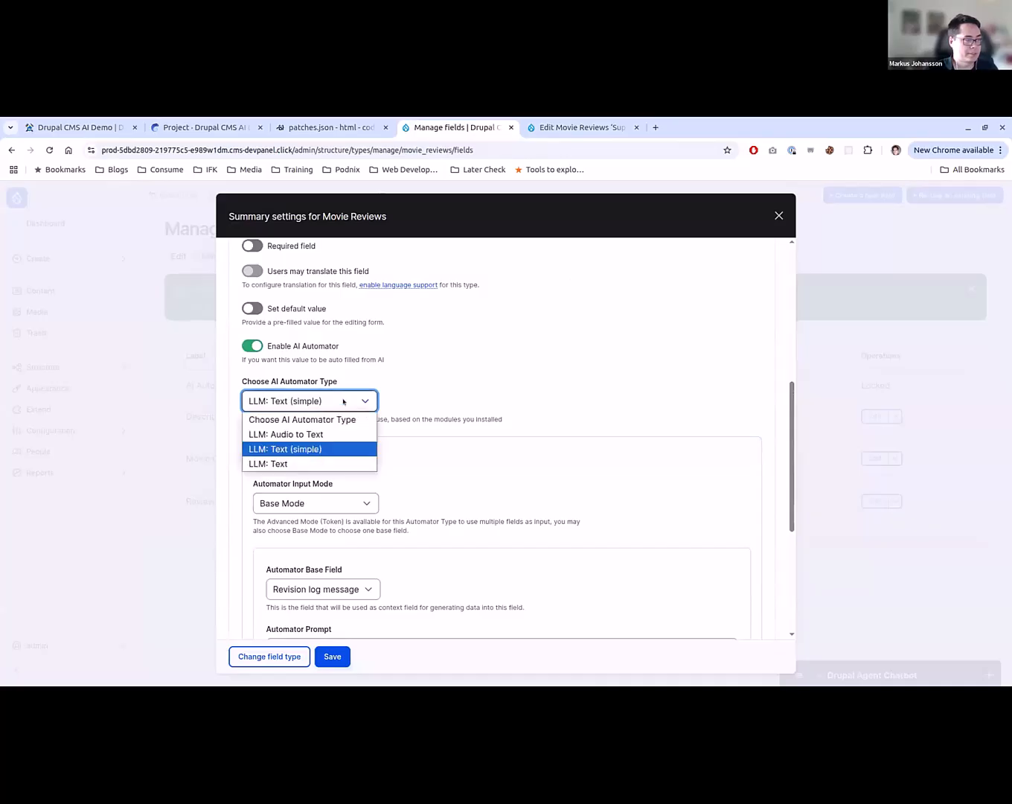
{"action": "left_click", "coordinate": [344, 401]}
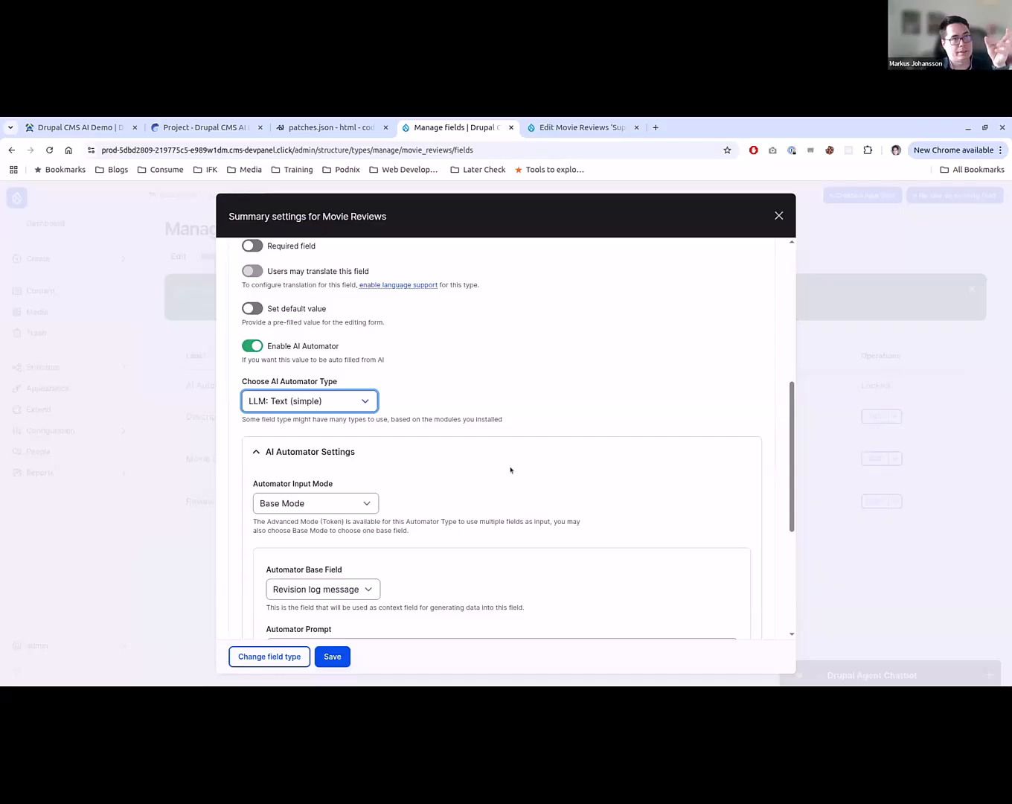
- Choose Description as the Automator Base Field and enter the prompt "Write a two sentence summary that summarizes this review:"
{"action": "scroll", "coordinate": [510, 470], "scroll_direction": "down", "scroll_amount": 3}
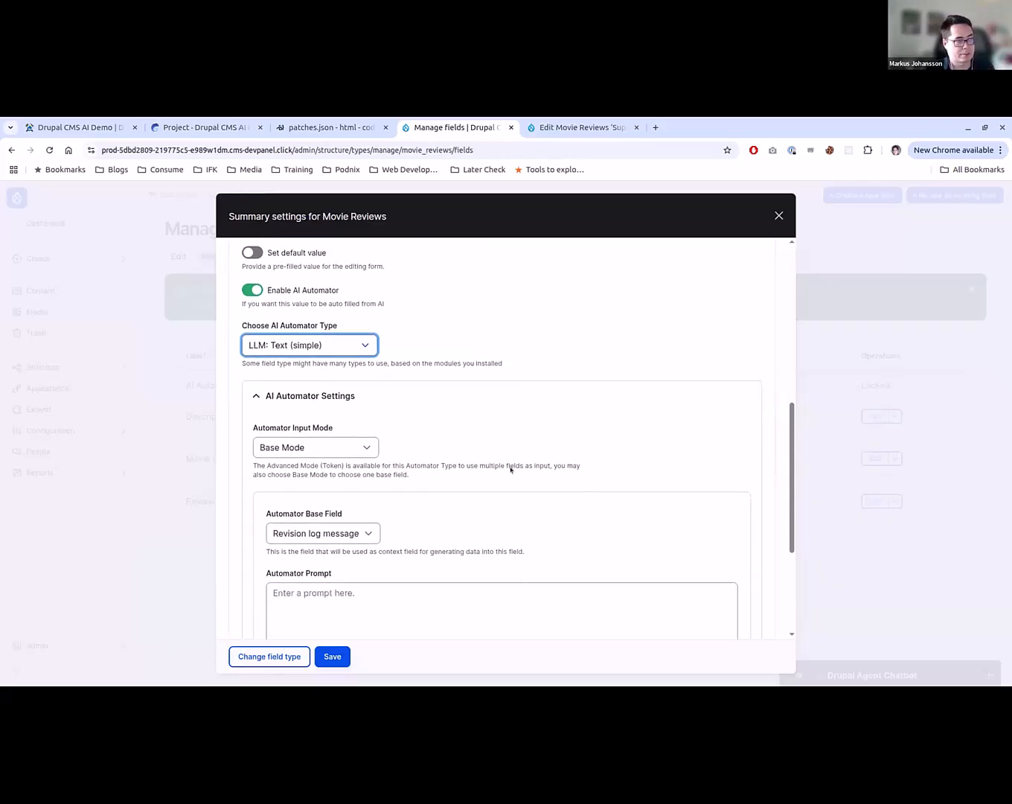
{"action": "left_click", "coordinate": [374, 436]}
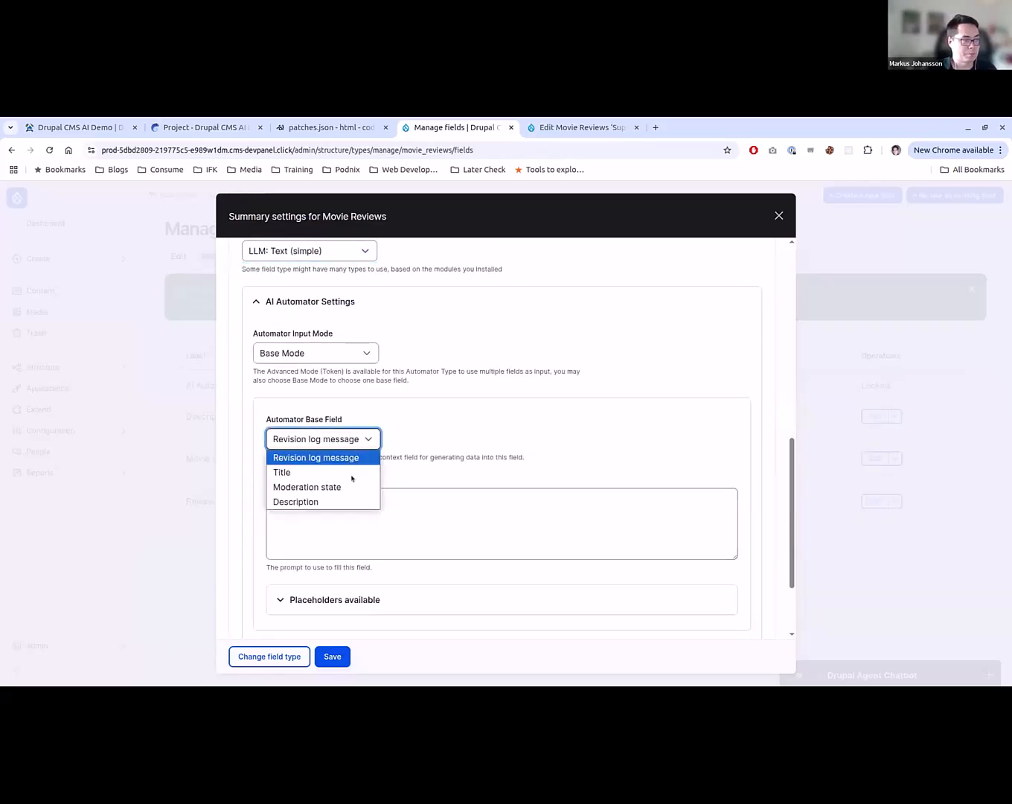
{"action": "left_click", "coordinate": [436, 535]}
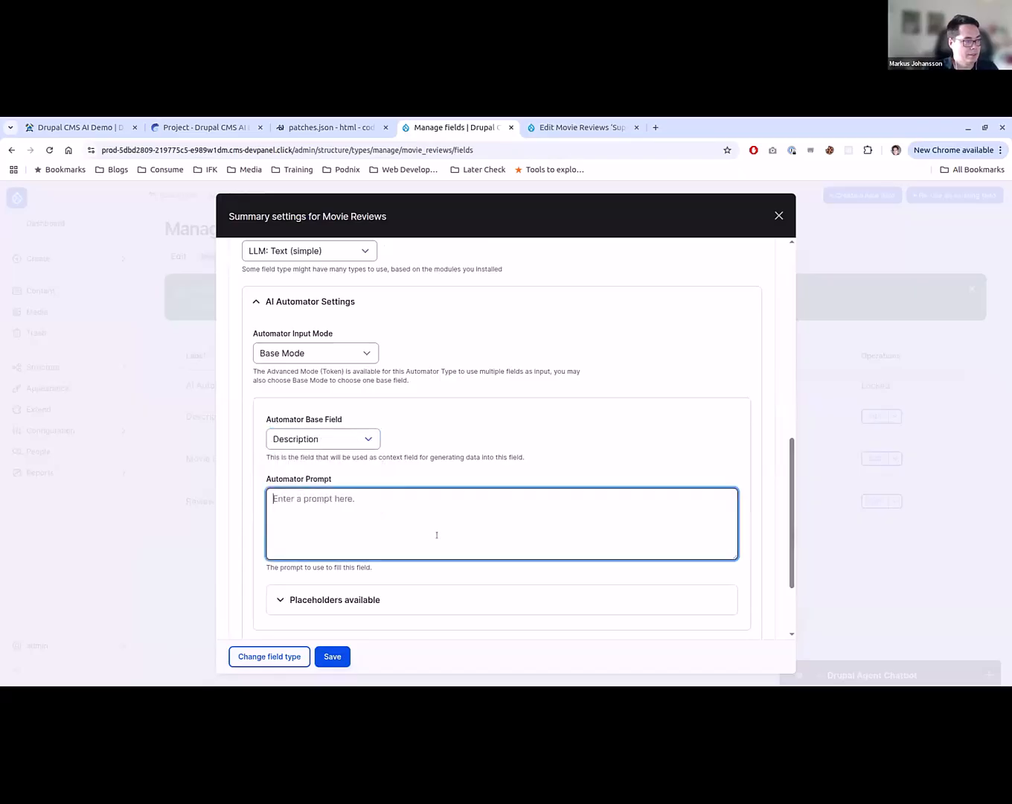
{"action": "type", "text": "Write a s"}
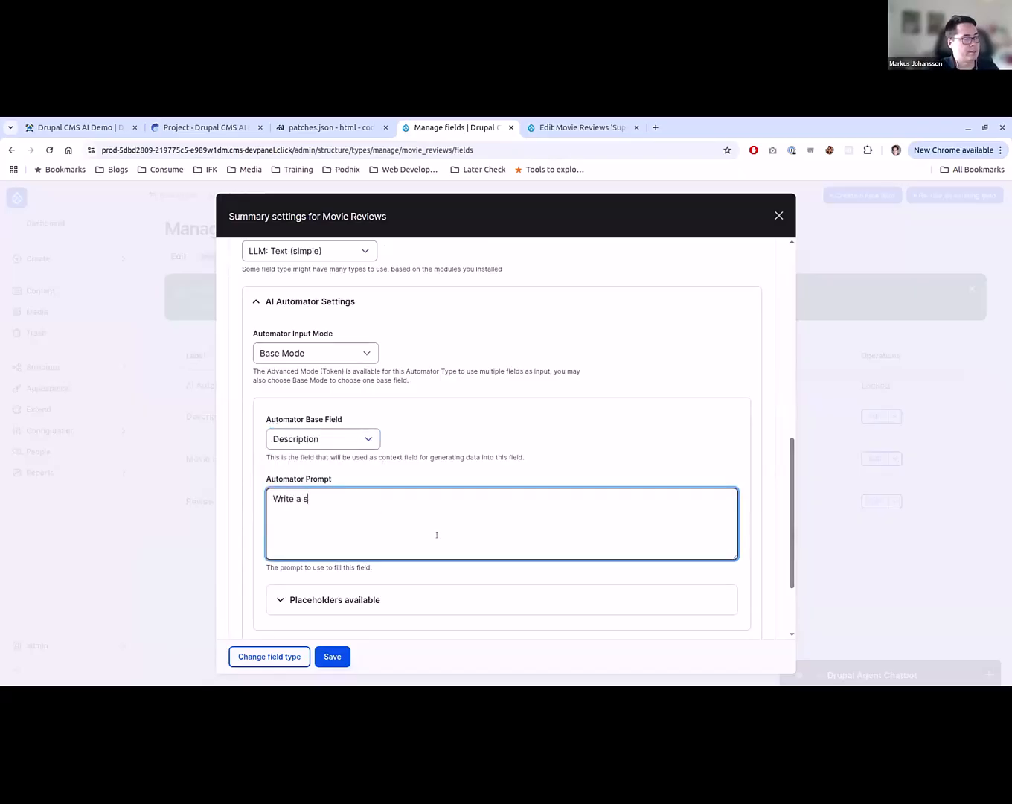
{"action": "key", "text": "BackSpace"}
{"action": "type", "text": "two sentence su"}
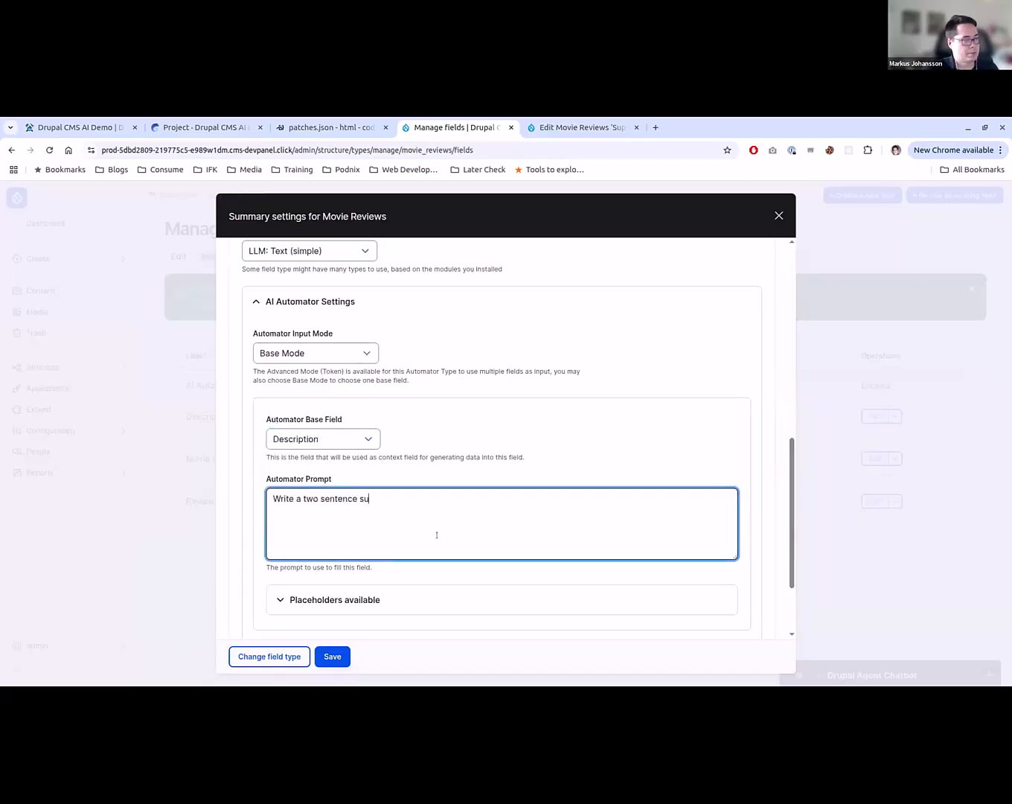
{"action": "type", "text": "mmary that s"}
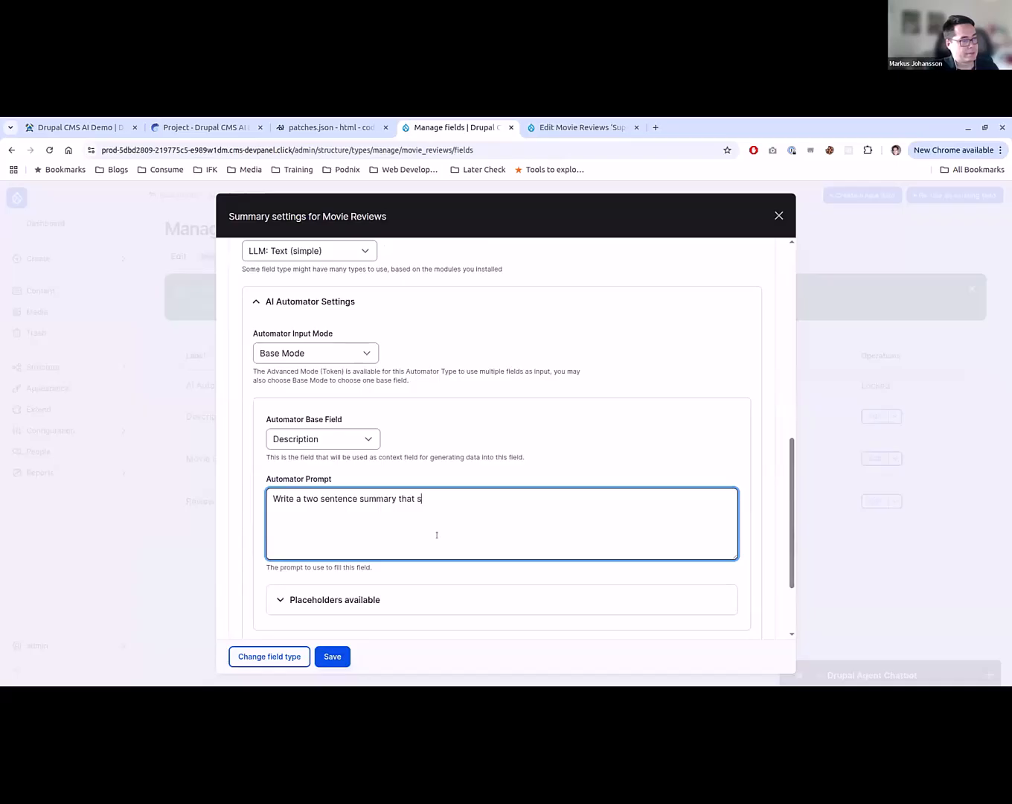
{"action": "type", "text": "ummarizes this review:"}
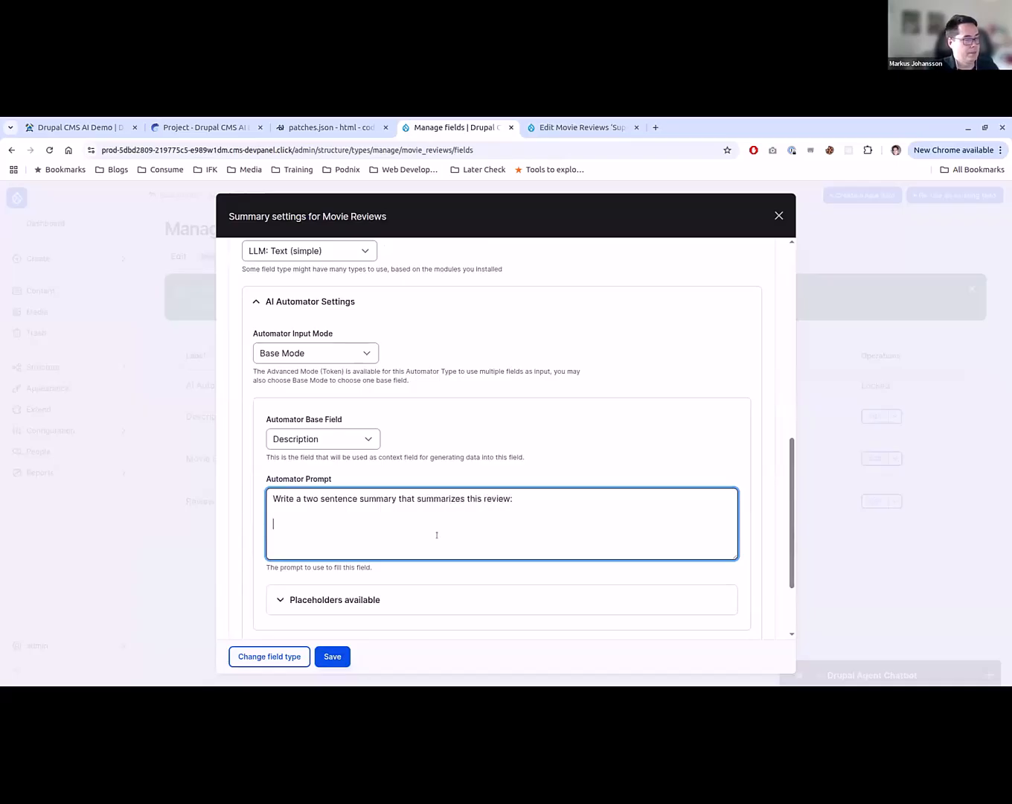
- Copy the {{ context }} placeholder from the available placeholders into the Automator Prompt, below the instruction text
{"action": "left_click", "coordinate": [416, 588]}
{"action": "scroll", "coordinate": [416, 588], "scroll_direction": "down", "scroll_amount": 1}
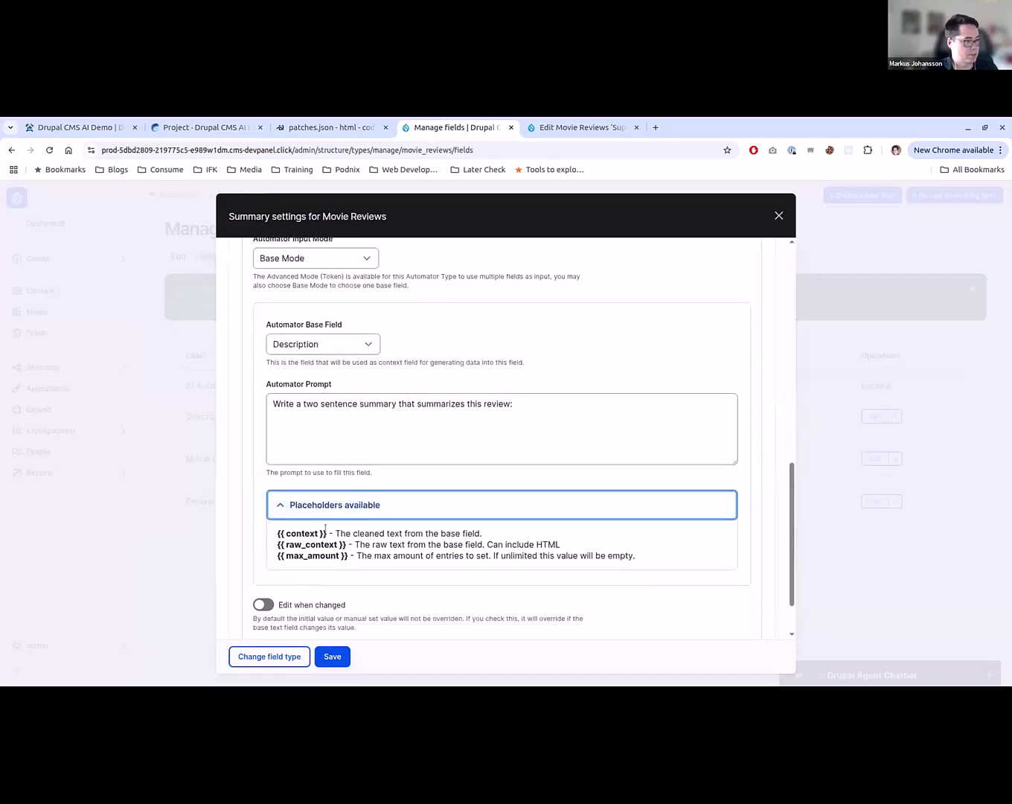
{"action": "key", "text": "ctrl+c"}
{"action": "left_click", "coordinate": [317, 446]}
{"action": "key", "text": "Return"}
{"action": "key", "text": "Return"}
{"action": "key", "text": "ctrl+v"}
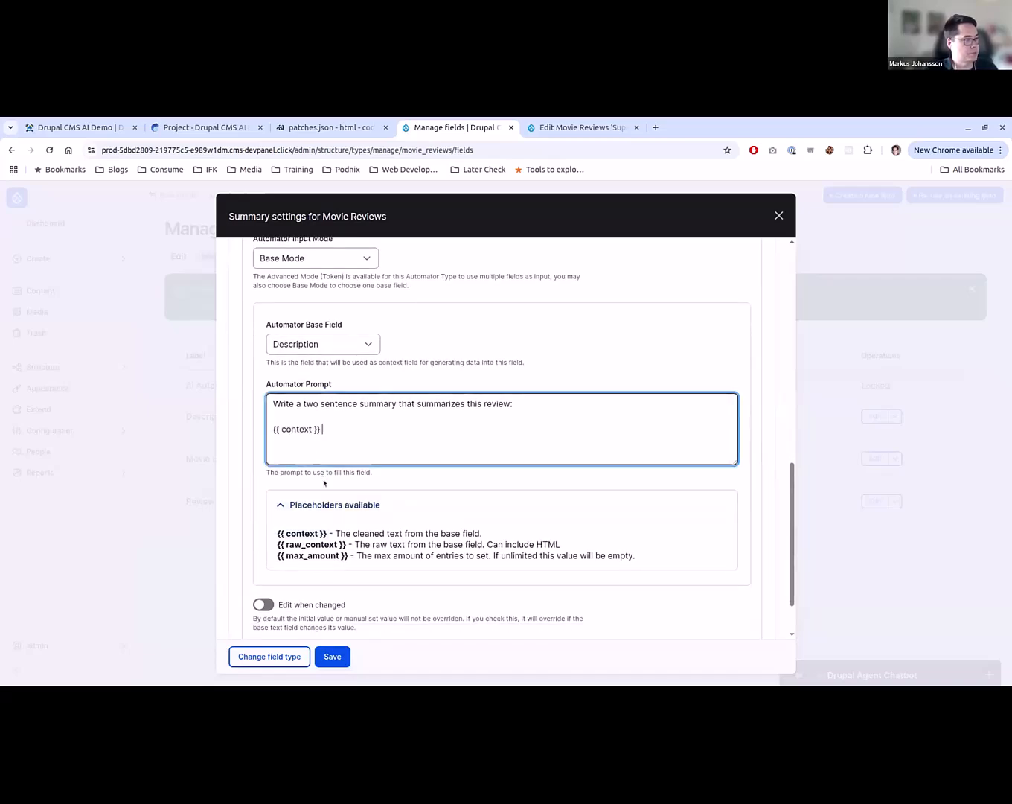
- In the advanced automator settings, set the weight to 99 and the worker to Batch, and save the Summary field
{"action": "scroll", "coordinate": [324, 485], "scroll_direction": "down", "scroll_amount": 1}
{"action": "left_click", "coordinate": [284, 591]}
{"action": "scroll", "coordinate": [310, 546], "scroll_direction": "down", "scroll_amount": 3}
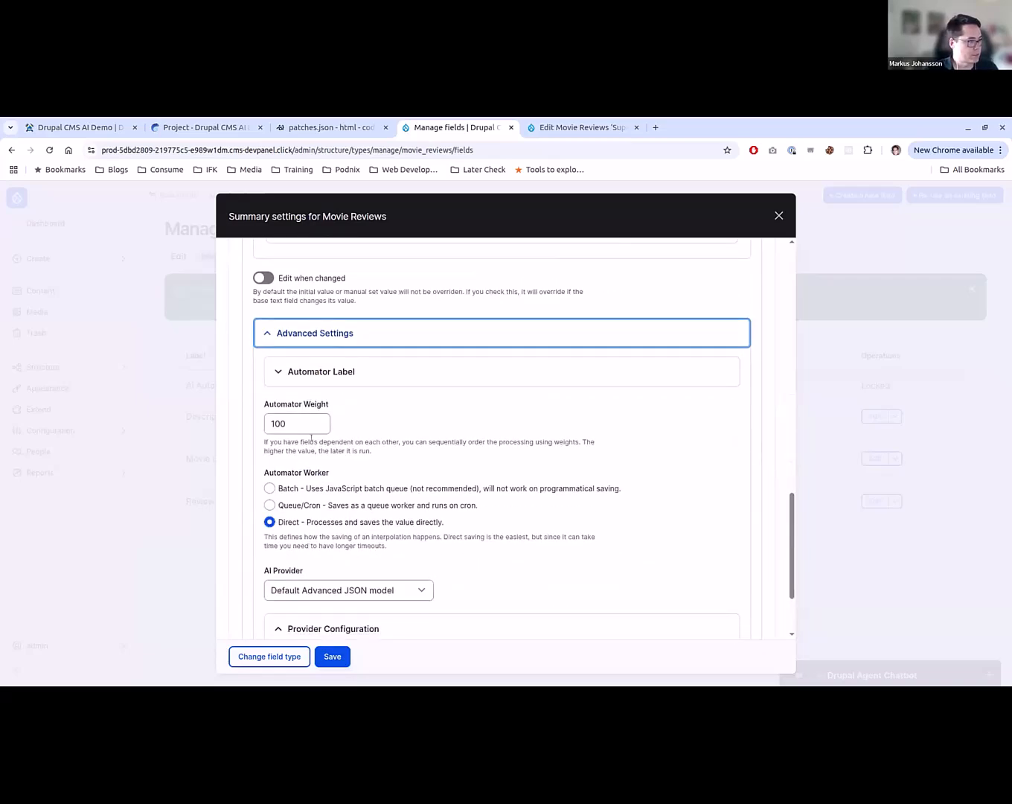
{"action": "double_click", "coordinate": [273, 423]}
{"action": "type", "text": "99"}
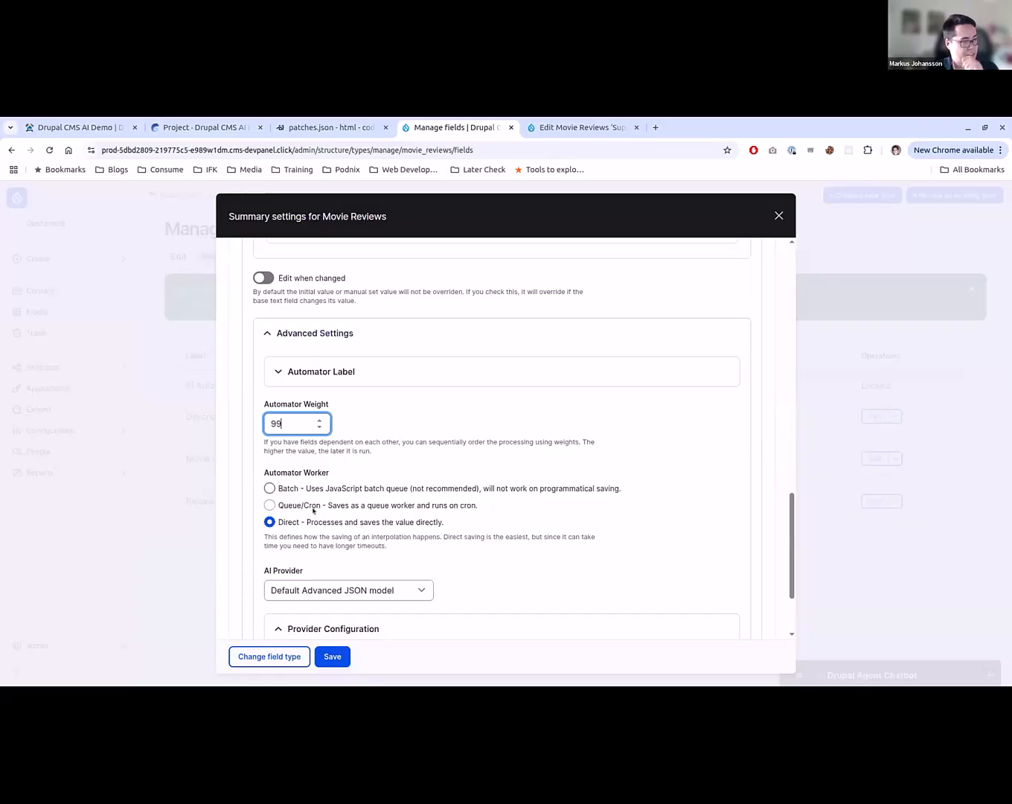
{"action": "left_click", "coordinate": [329, 486]}
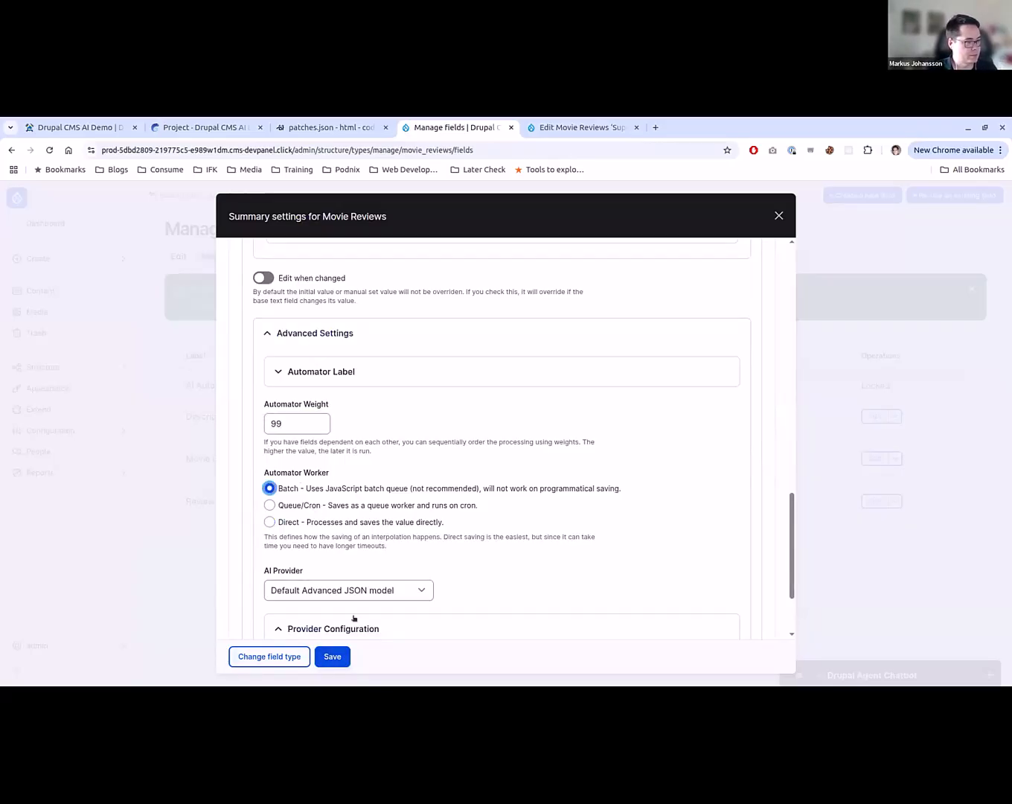
{"action": "scroll", "coordinate": [354, 617], "scroll_direction": "down", "scroll_amount": 3}
{"action": "left_click", "coordinate": [329, 654]}
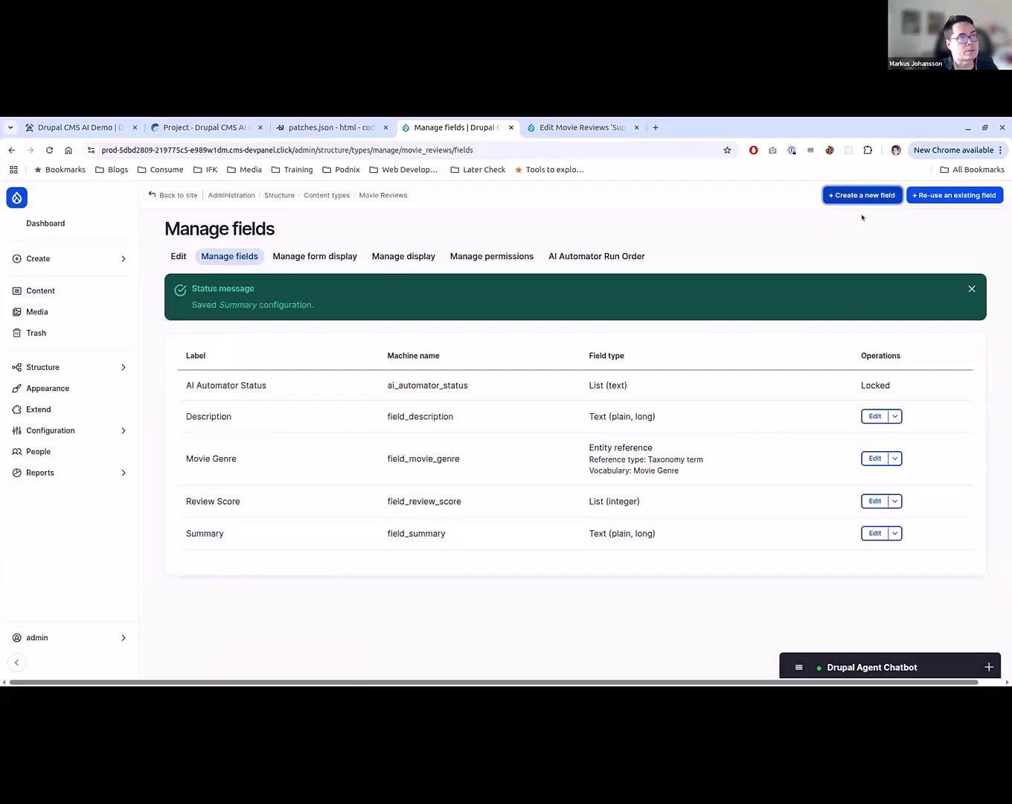
- Create a new file upload field labelled Image on Movie Reviews, using the Image type, and continue to its settings
{"action": "left_click", "coordinate": [864, 196]}
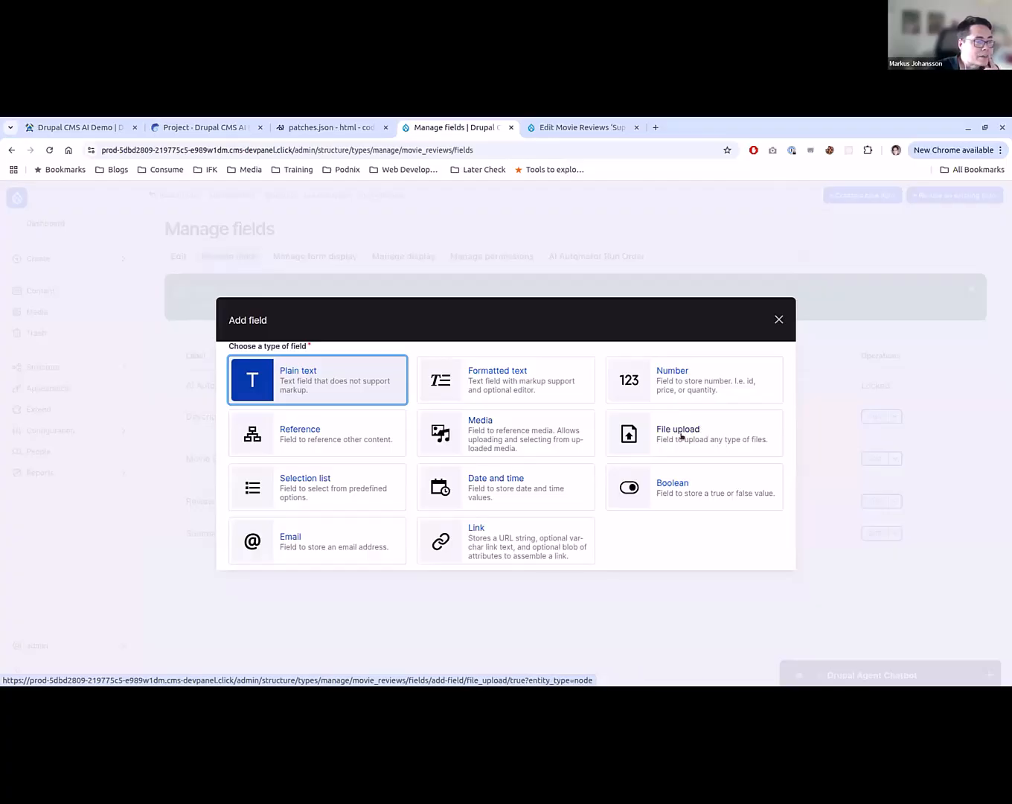
{"action": "left_click", "coordinate": [465, 436]}
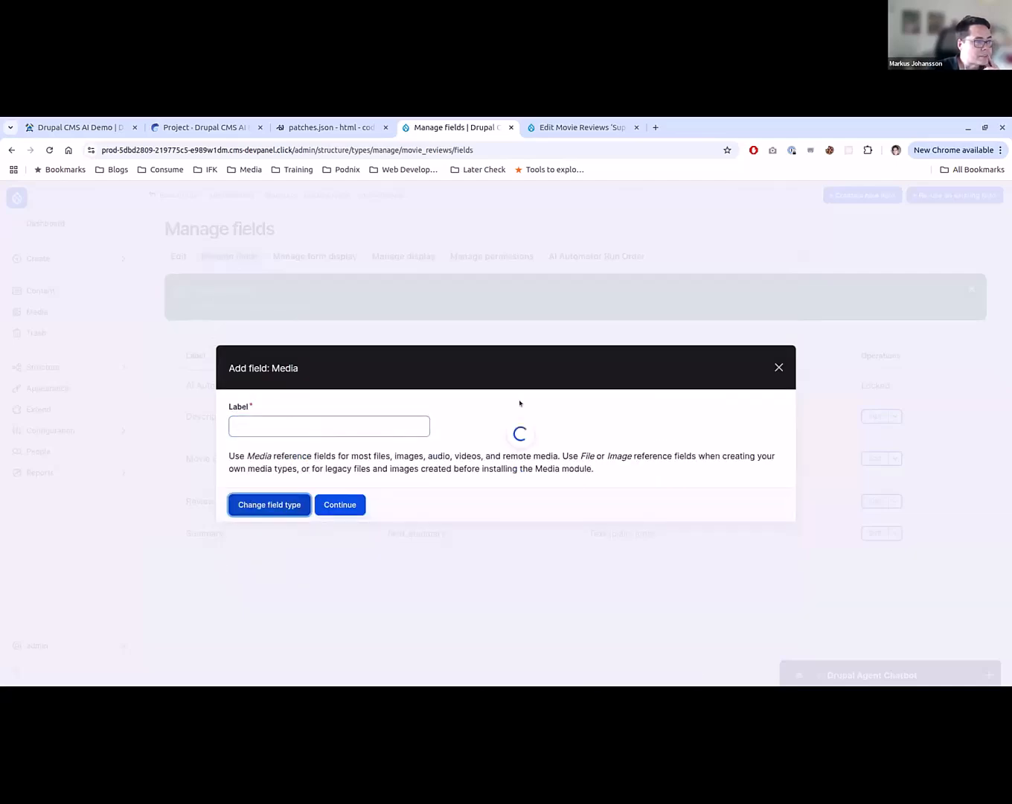
{"action": "left_click", "coordinate": [704, 454]}
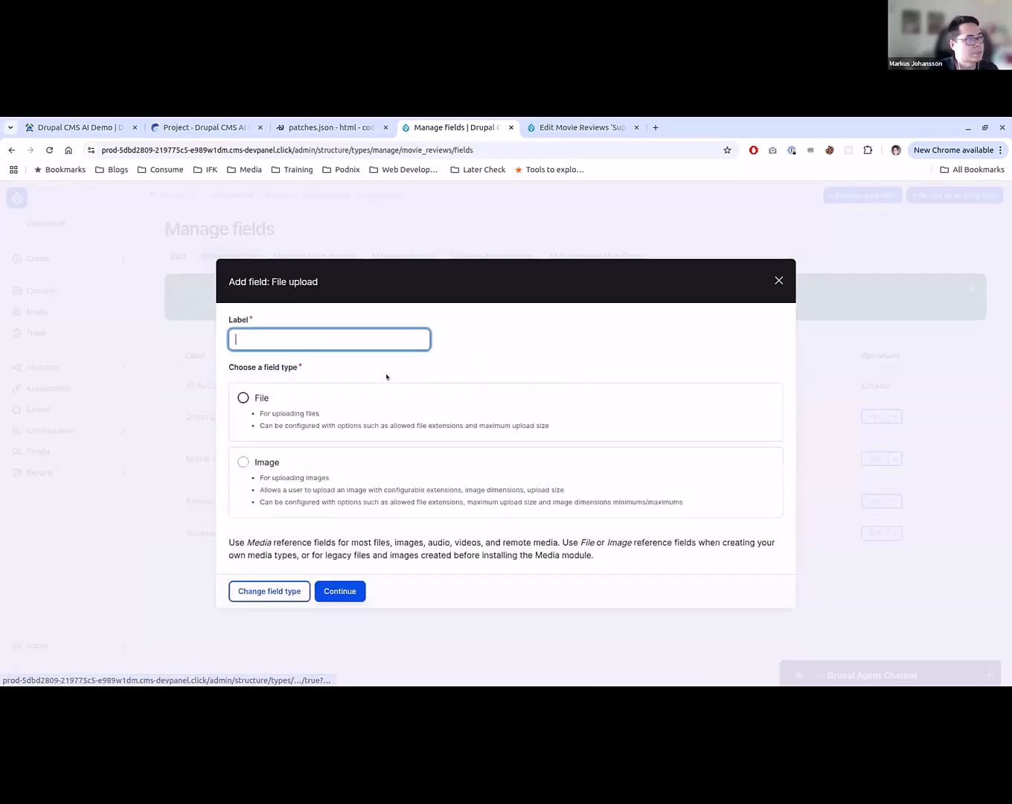
{"action": "type", "text": "Iagem"}
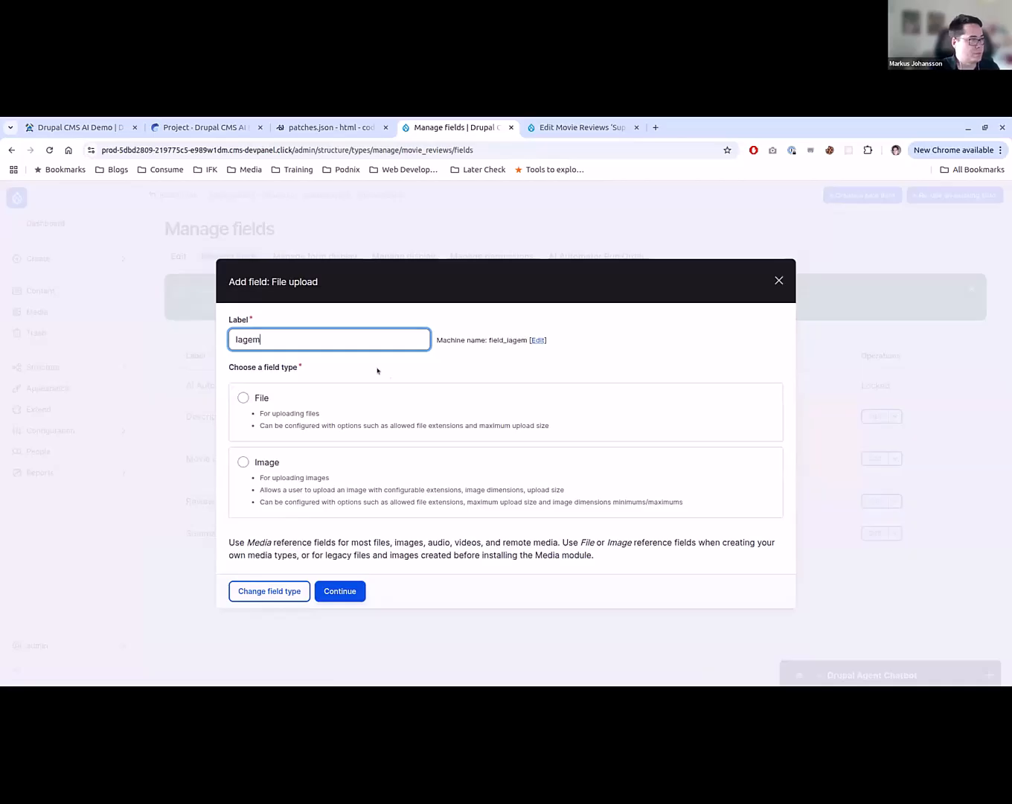
{"action": "key", "text": "ctrl+a"}
{"action": "type", "text": "Image"}
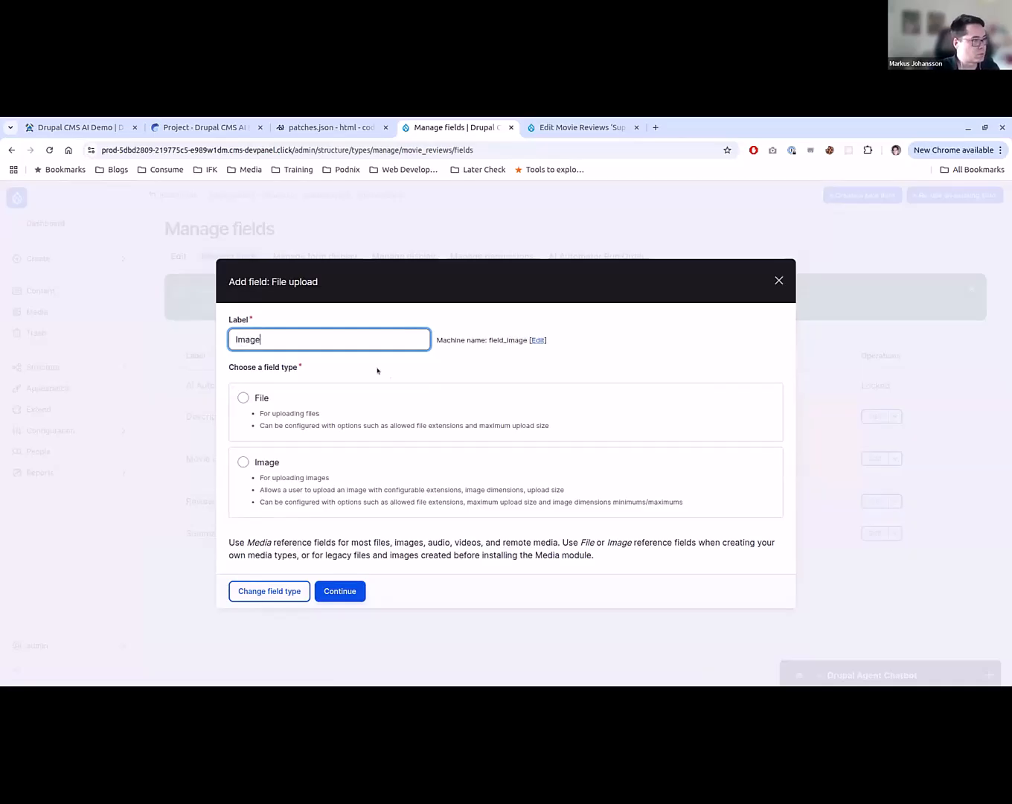
{"action": "left_click", "coordinate": [294, 462]}
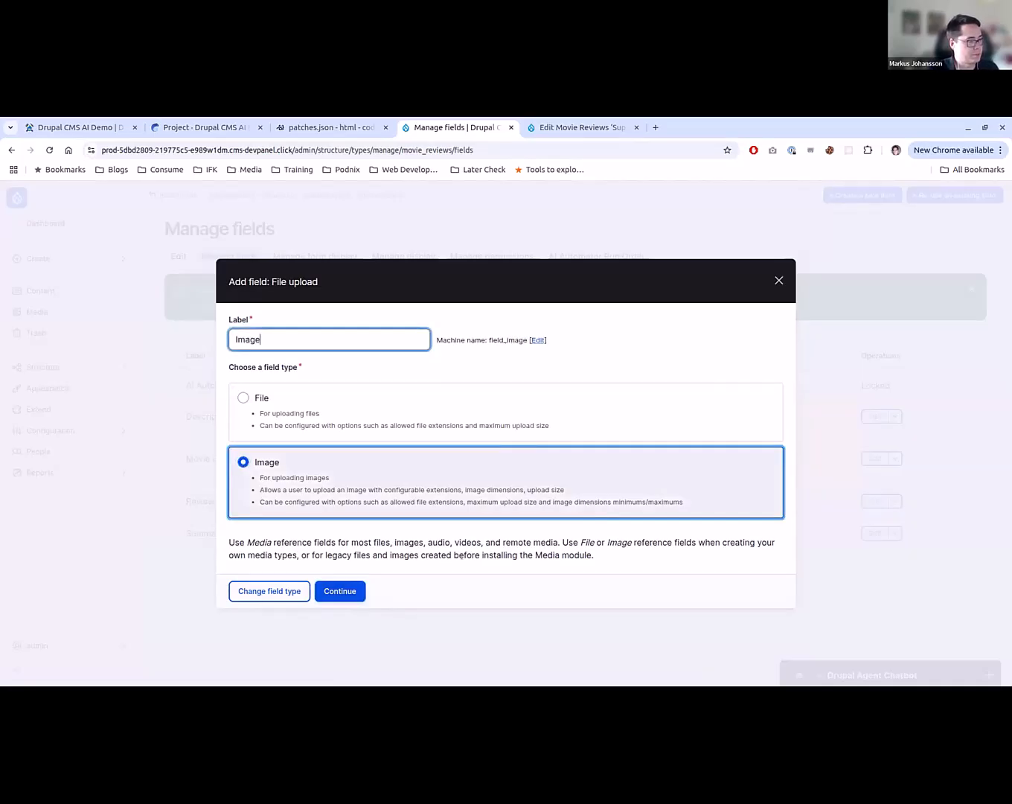
{"action": "key", "text": "Return"}
- Disable the Alt field for Image, and enable the AI Automator with the LLM: Image Generation type
{"action": "scroll", "coordinate": [506, 497], "scroll_direction": "down", "scroll_amount": 9}
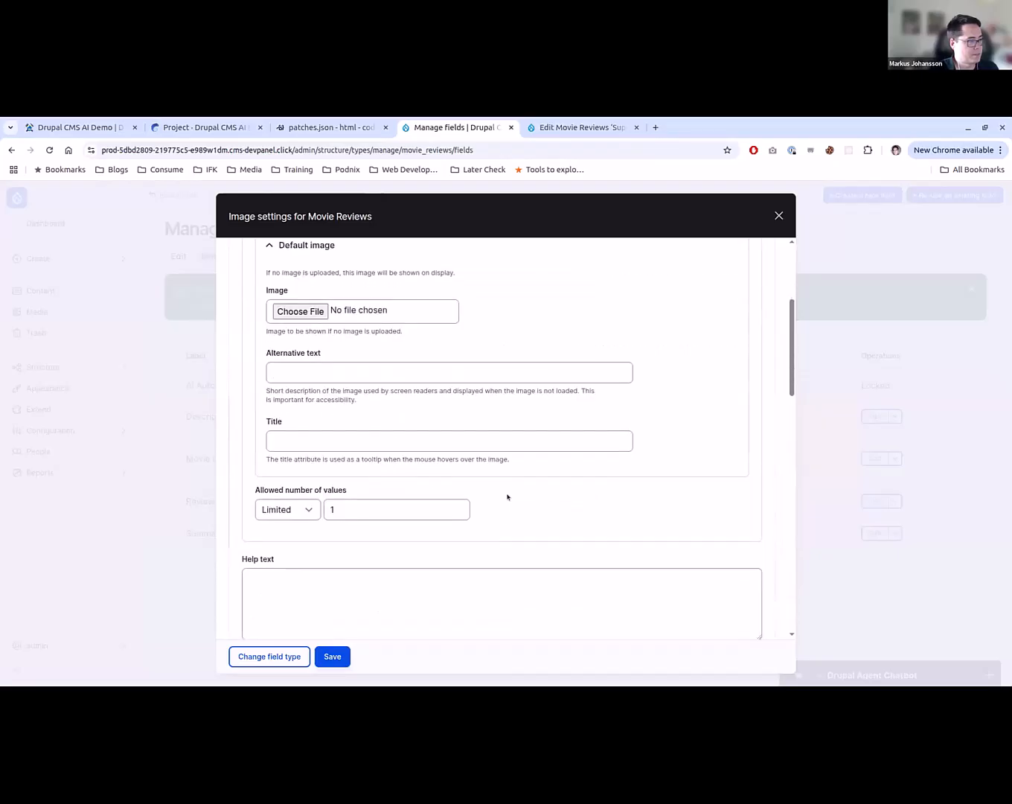
{"action": "scroll", "coordinate": [508, 497], "scroll_direction": "down", "scroll_amount": 3}
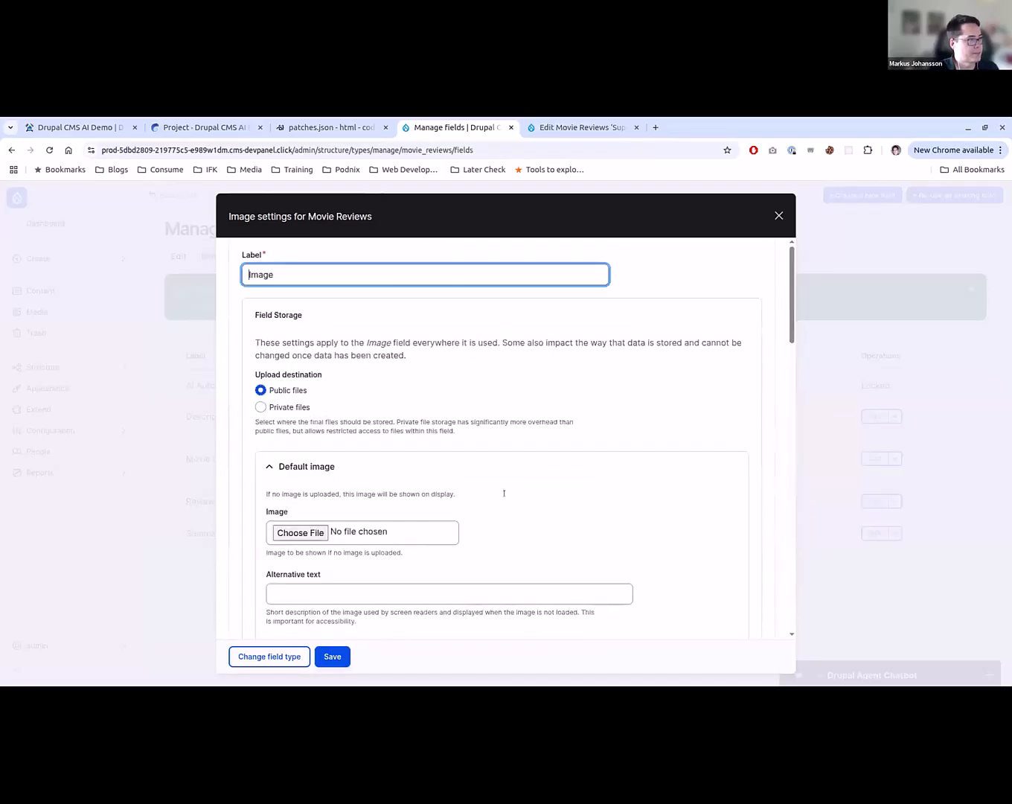
{"action": "scroll", "coordinate": [504, 493], "scroll_direction": "down", "scroll_amount": 15}
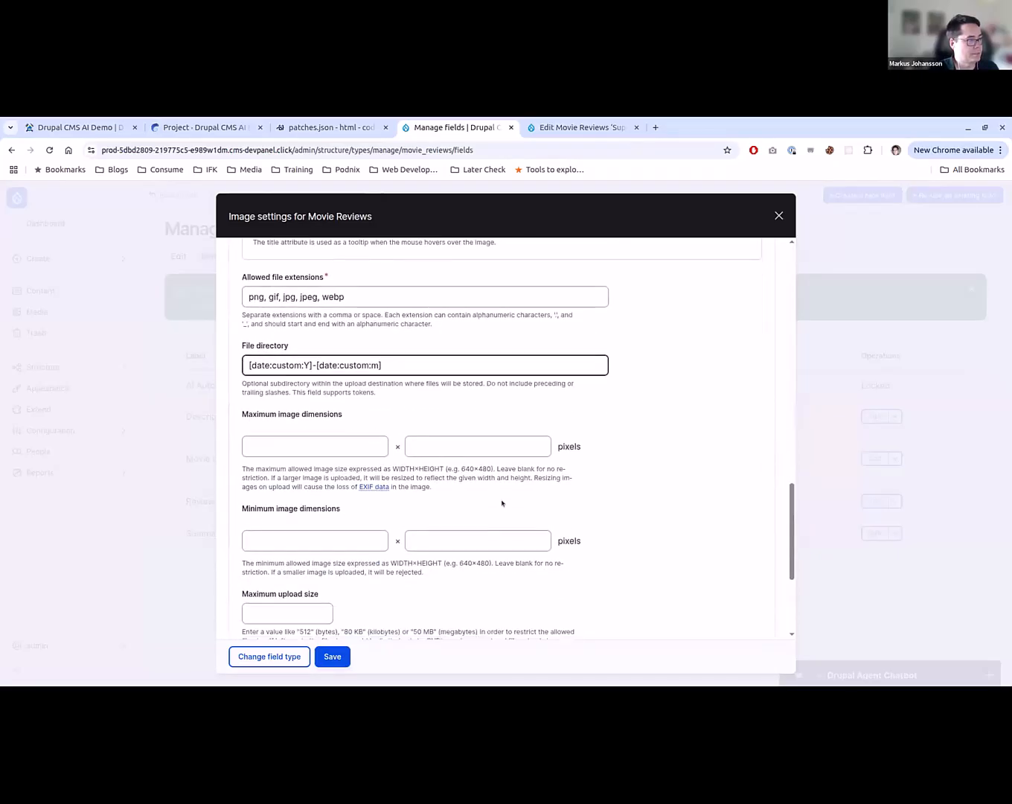
{"action": "left_click", "coordinate": [253, 467]}
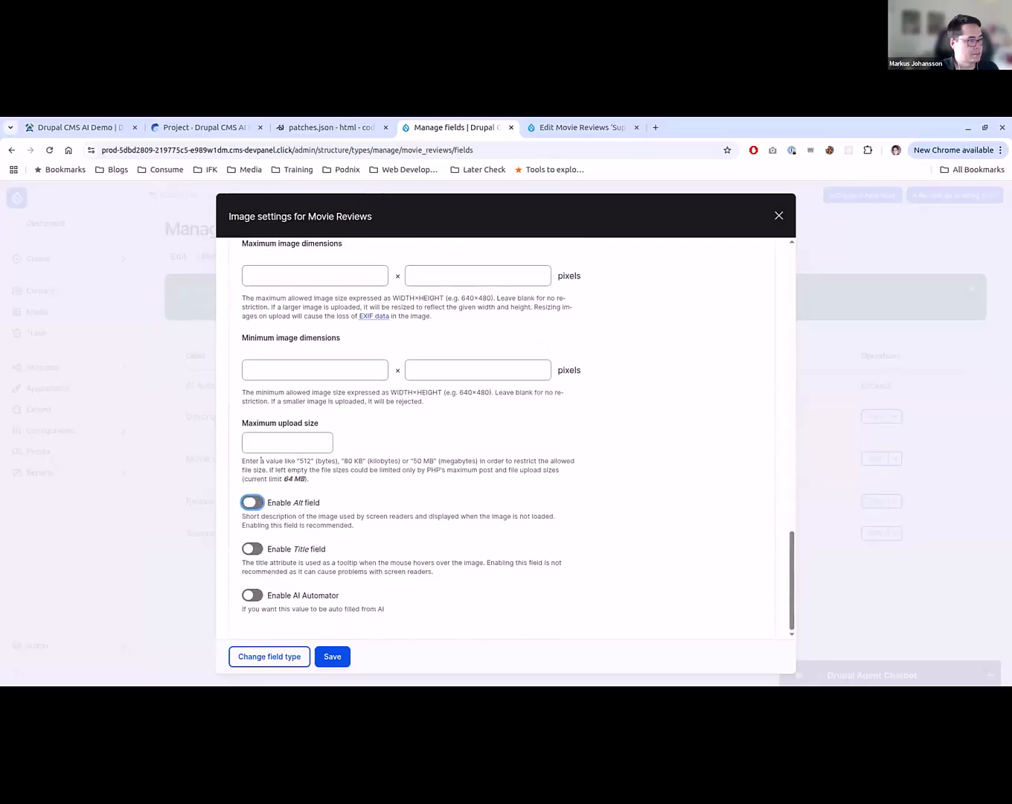
{"action": "left_click", "coordinate": [252, 595]}
{"action": "scroll", "coordinate": [312, 566], "scroll_direction": "down", "scroll_amount": 3}
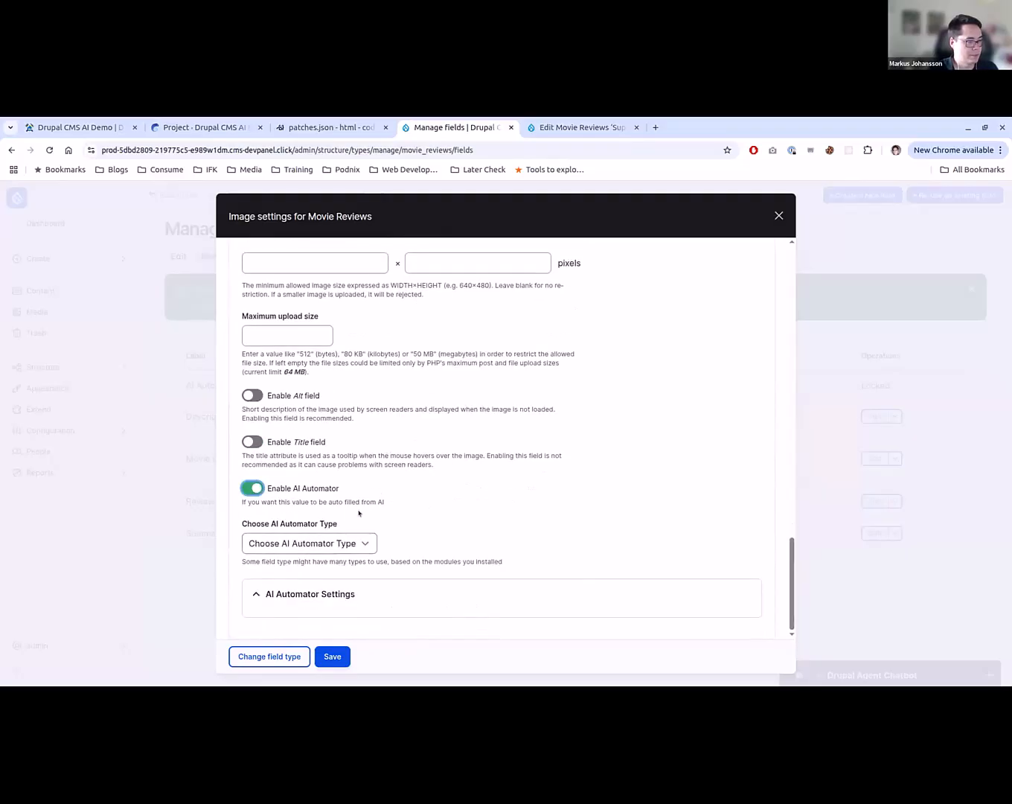
{"action": "left_click", "coordinate": [343, 544]}
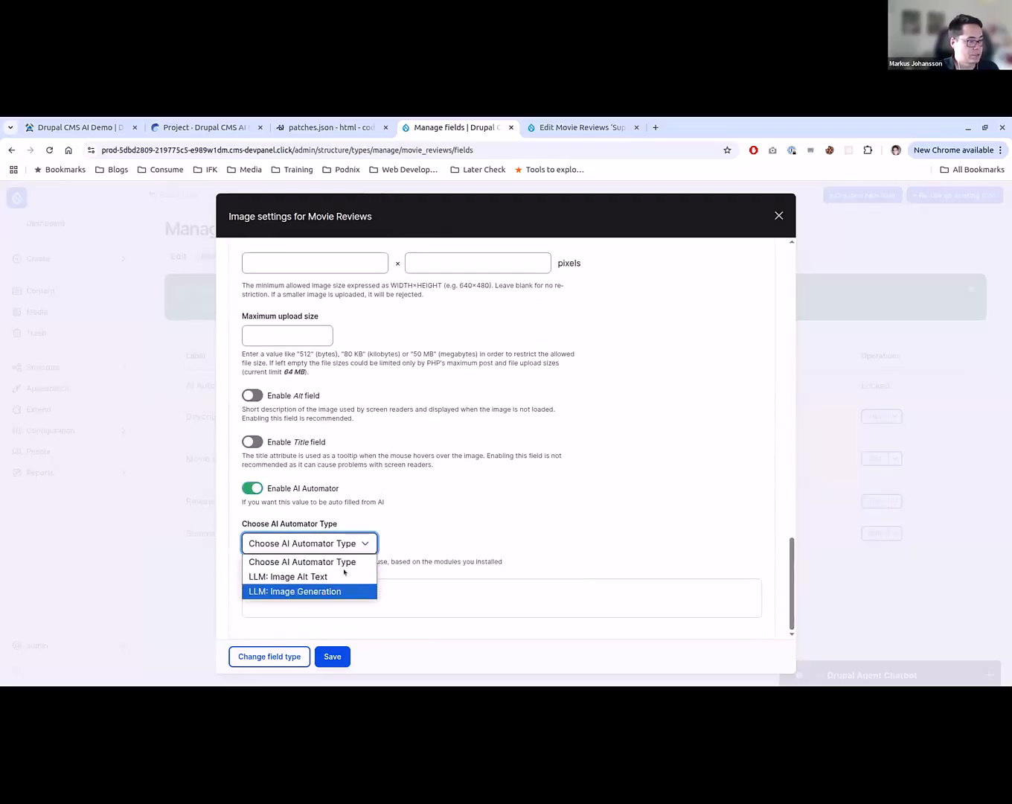
{"action": "left_click", "coordinate": [313, 590]}
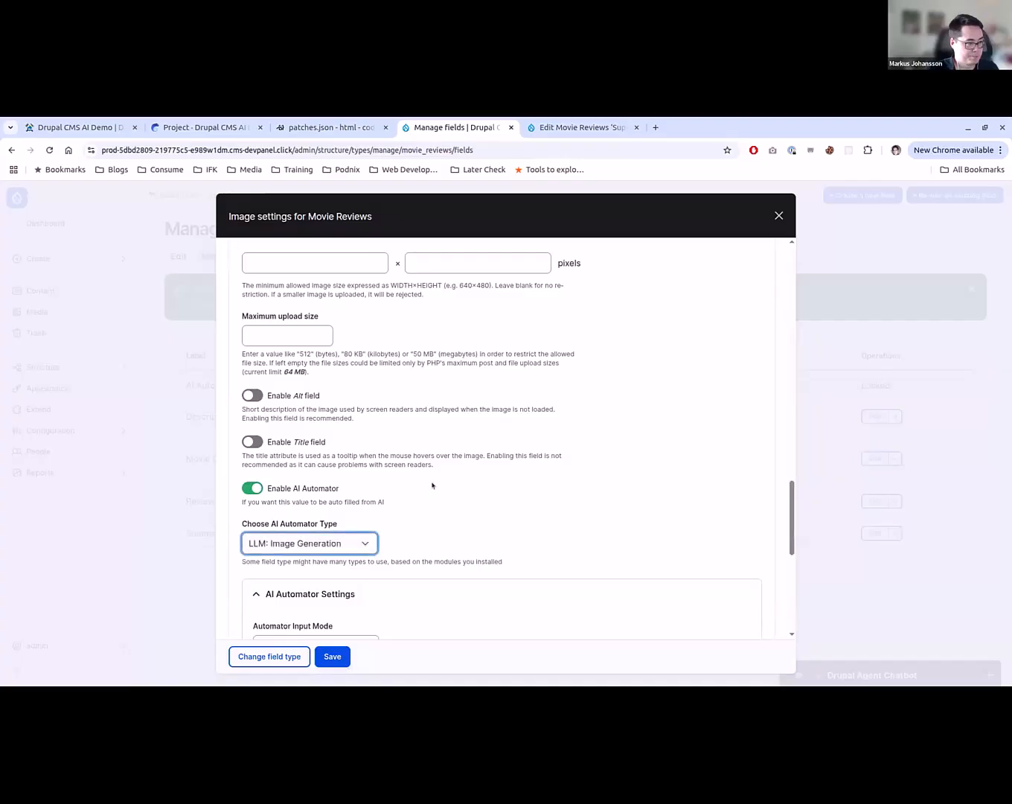
- Choose Summary as the Automator Base Field for the Image field's automator
{"action": "scroll", "coordinate": [434, 485], "scroll_direction": "down", "scroll_amount": 5}
{"action": "scroll", "coordinate": [407, 417], "scroll_direction": "up", "scroll_amount": 1}
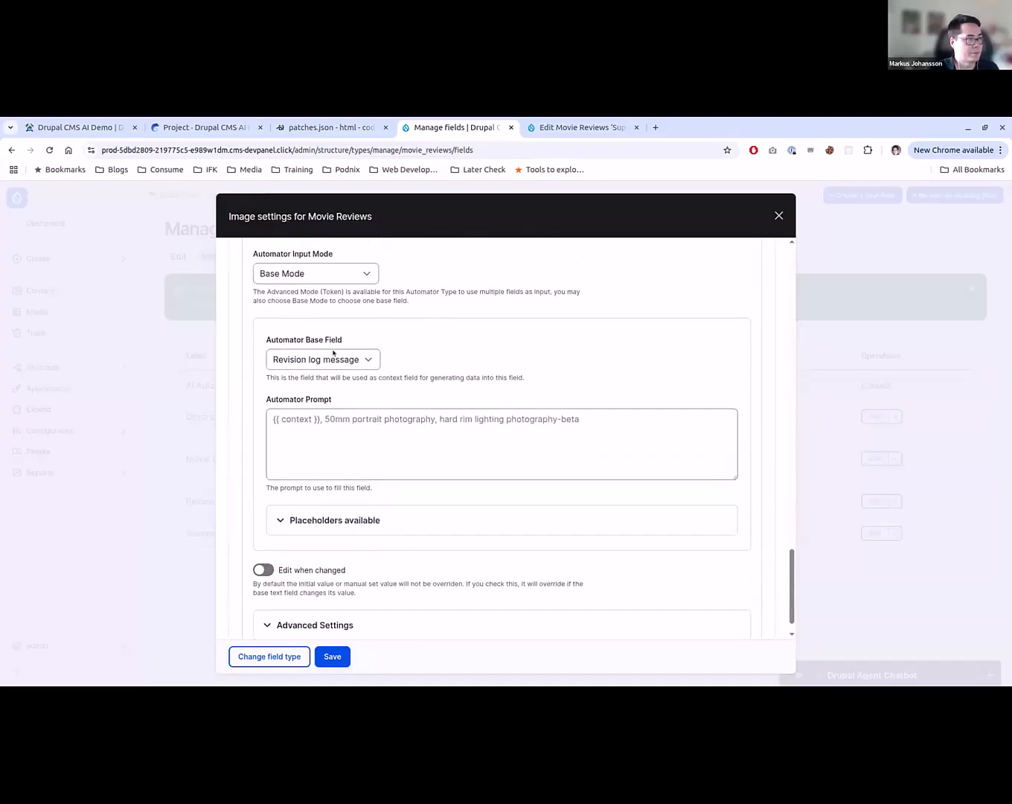
{"action": "left_click", "coordinate": [355, 360]}
{"action": "left_click", "coordinate": [297, 436]}
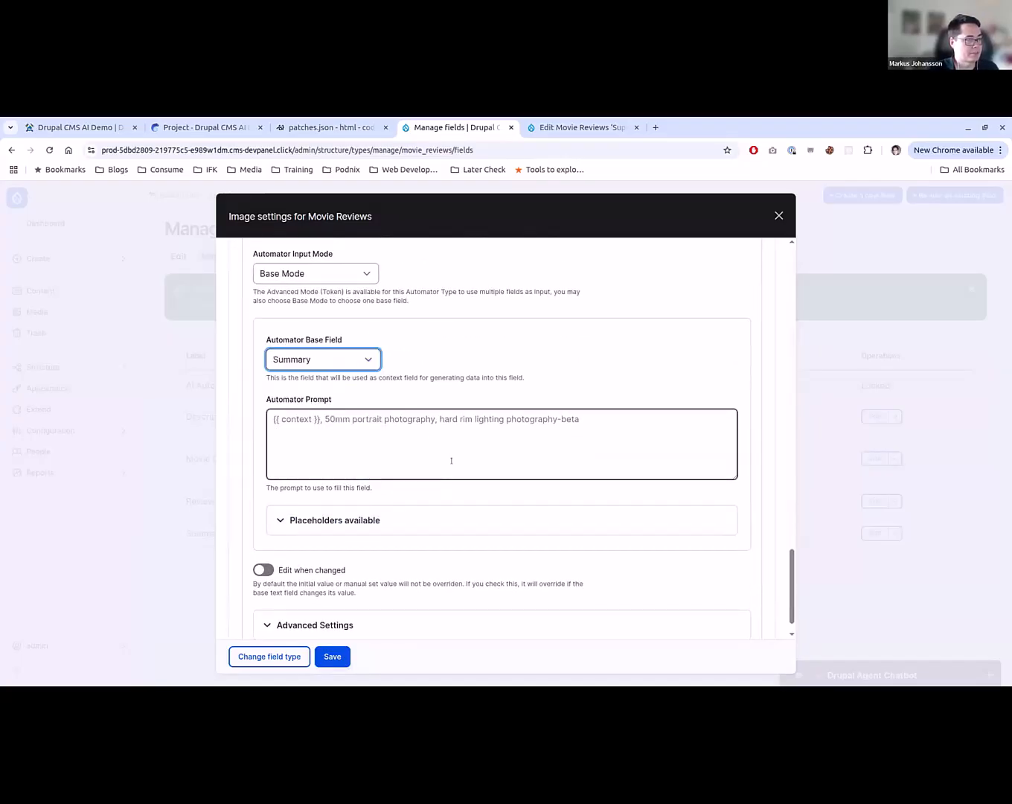
- Fill the Automator Prompt with "Based on the following text, create an image that show cases the mood of a movie review:" and {{ context }} below
{"action": "left_click", "coordinate": [450, 461]}
{"action": "type", "text": "Baed "}
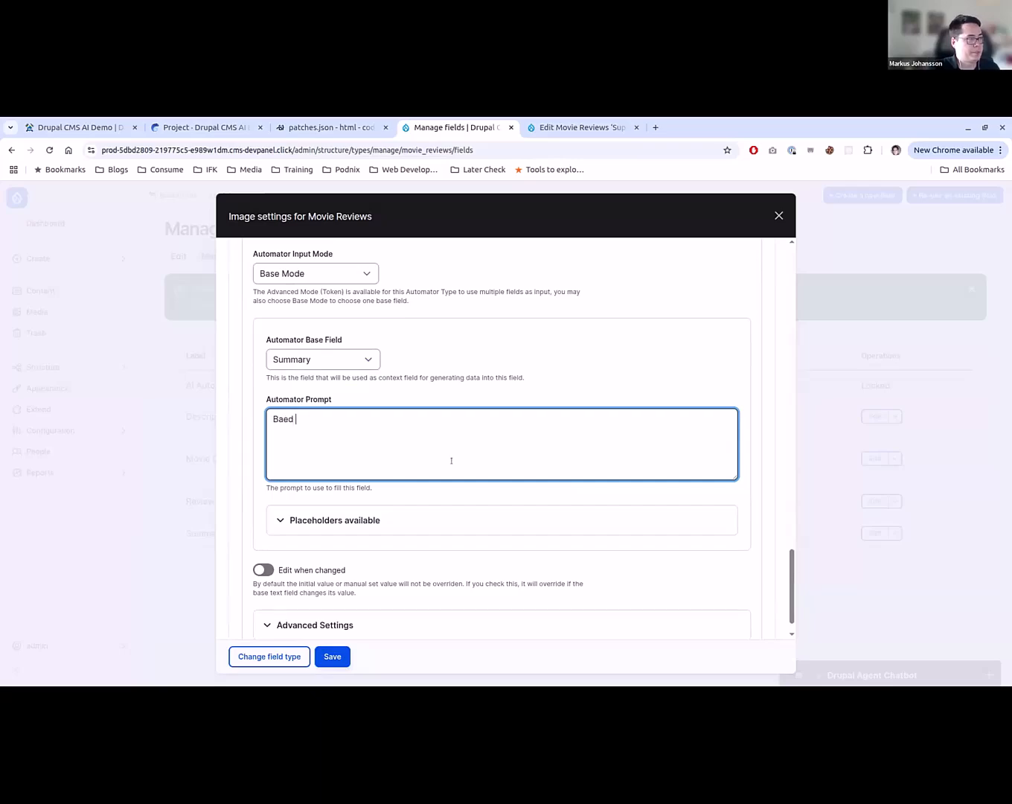
{"action": "type", "text": "sed on the following te"}
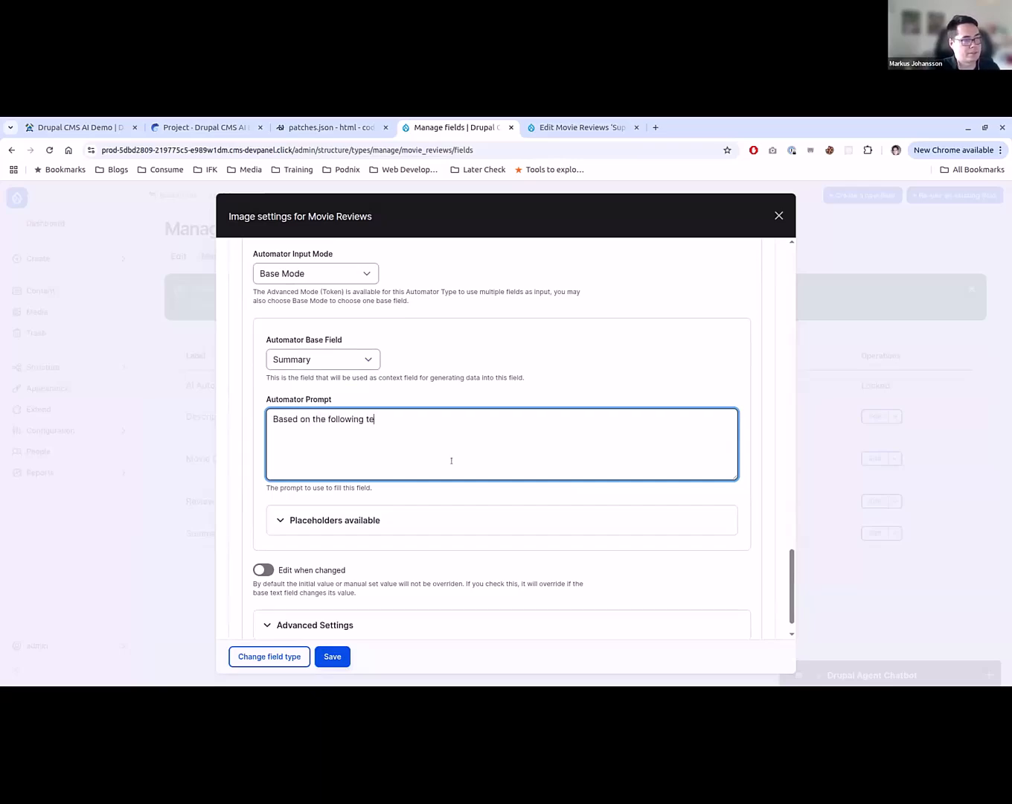
{"action": "type", "text": "xt, create an ima"}
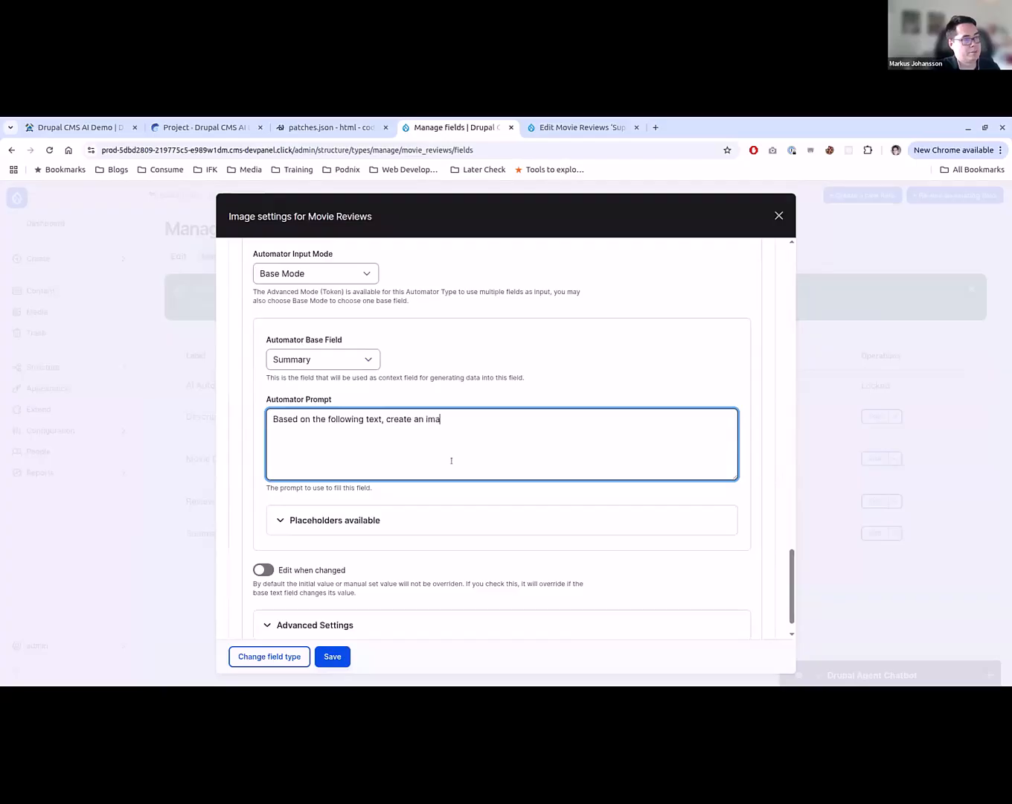
{"action": "type", "text": "ge that show "}
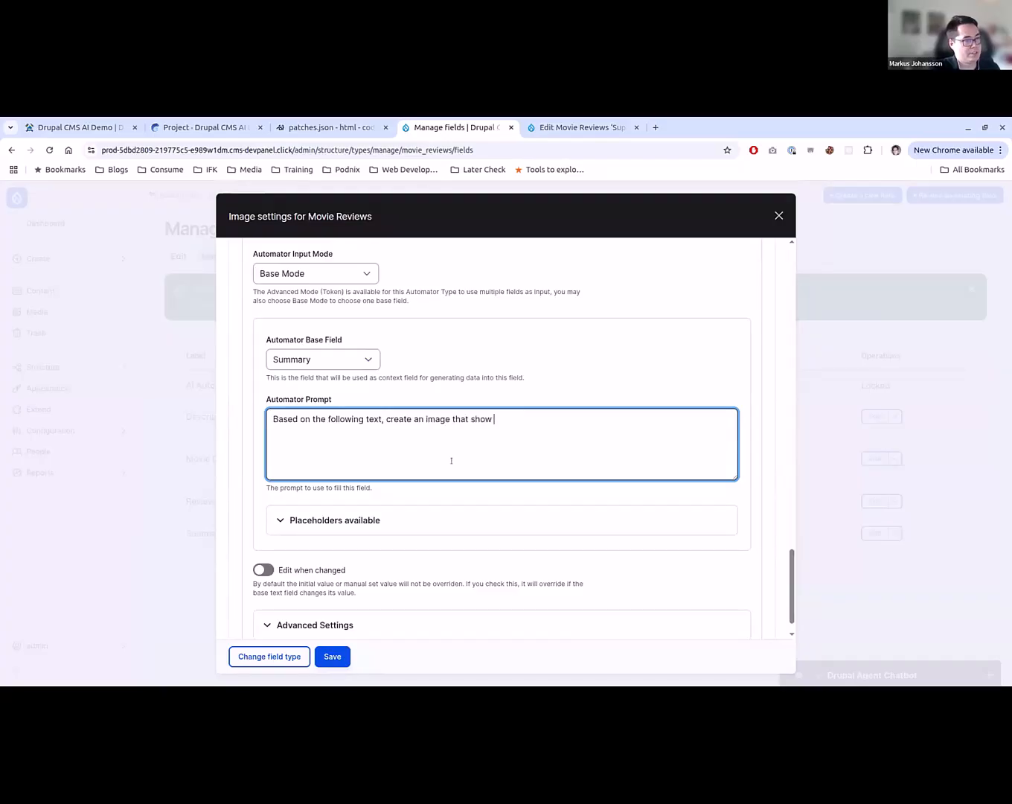
{"action": "type", "text": "cases the moodd"}
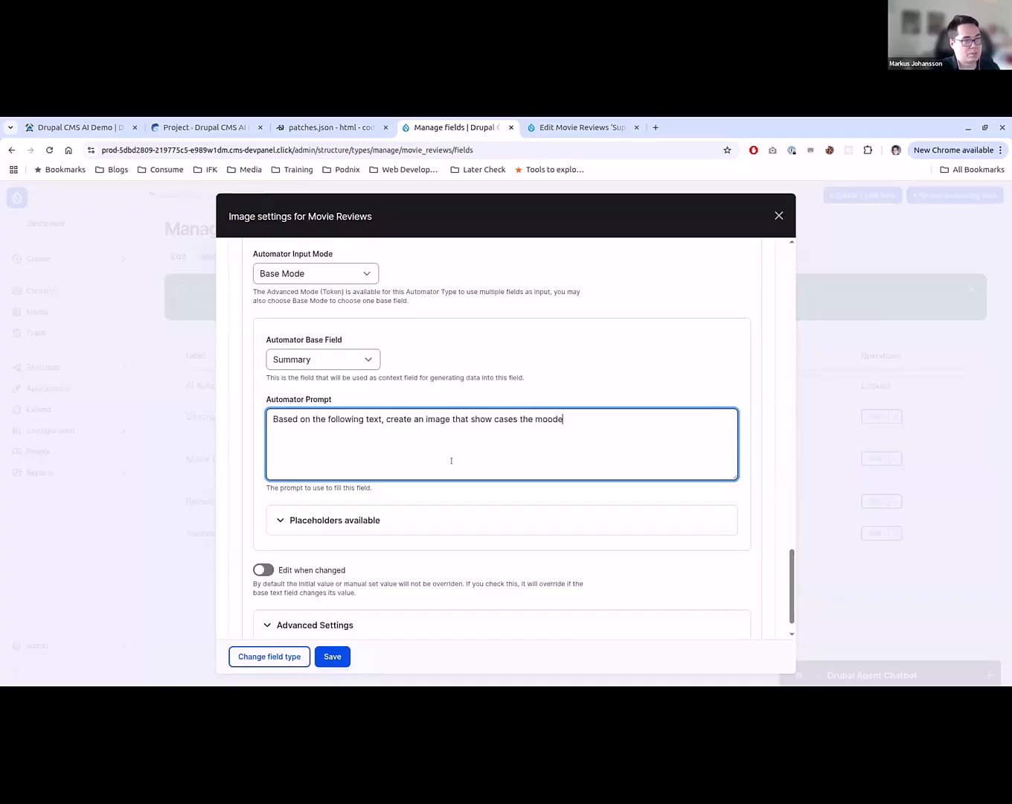
{"action": "key", "text": "BackSpace"}
{"action": "type", "text": "of the "}
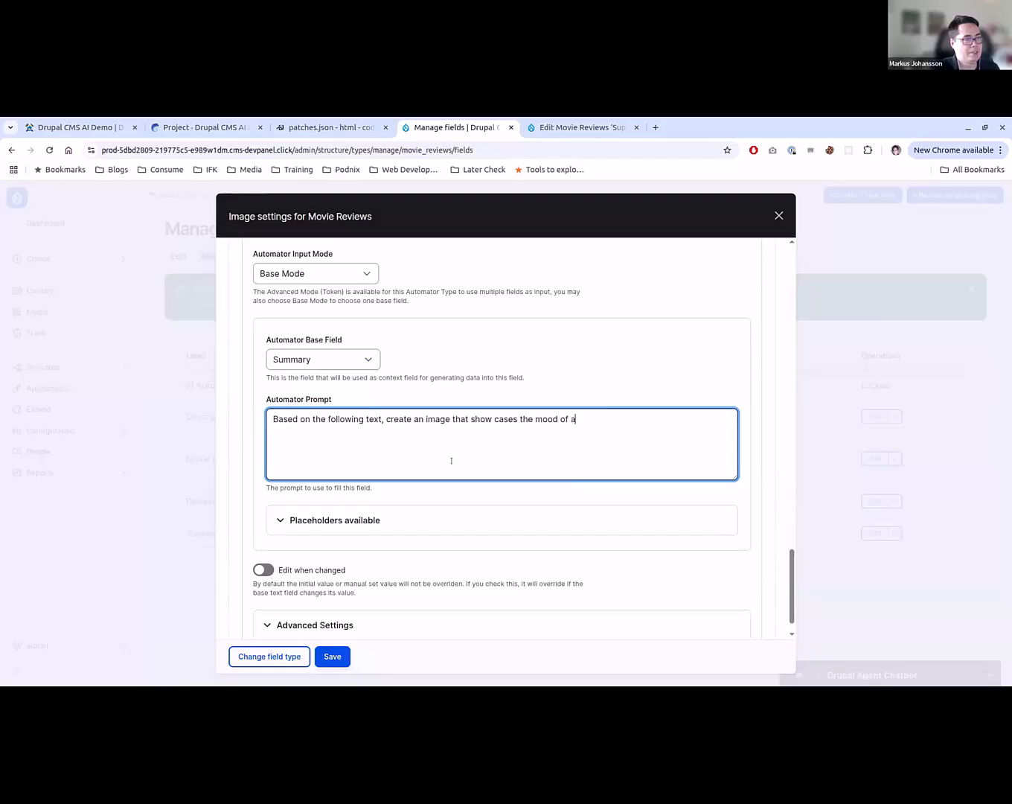
{"action": "type", "text": " moviee"}
{"action": "key", "text": "BackSpace"}
{"action": "type", "text": "summ"}
{"action": "key", "text": "BackSpace"}
{"action": "key", "text": "BackSpace"}
{"action": "key", "text": "BackSpace"}
{"action": "key", "text": "BackSpace"}
{"action": "type", "text": "review:"}
{"action": "key", "text": "Return"}
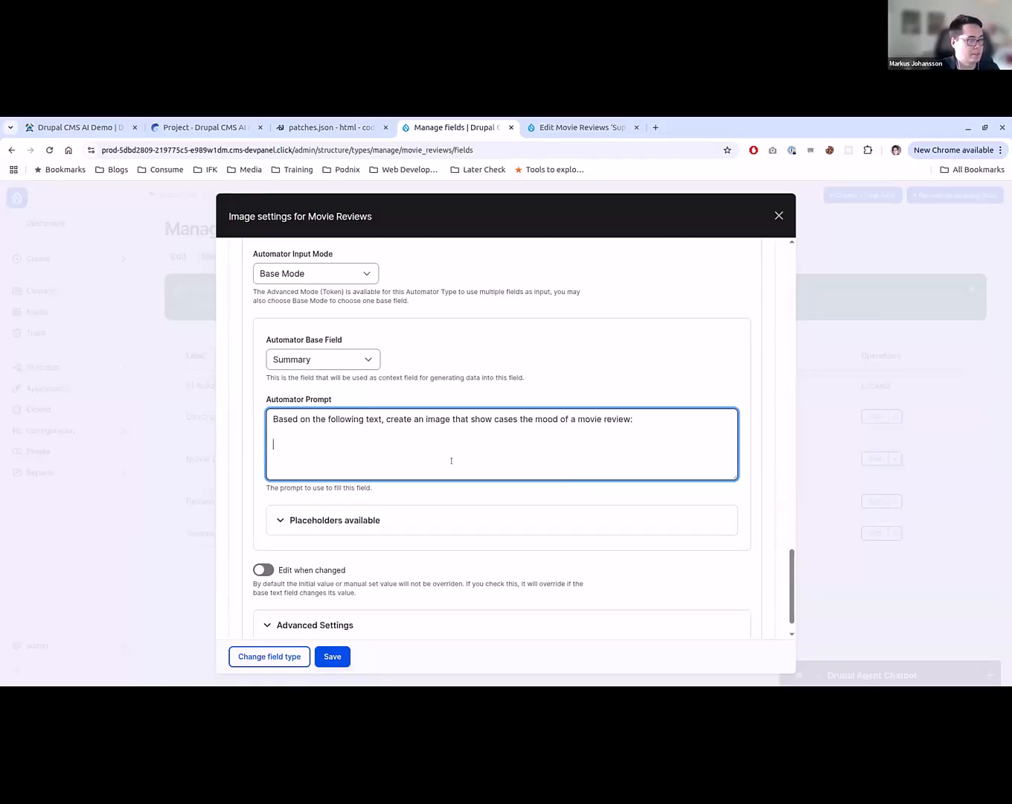
{"action": "type", "text": "{{ context }}"}
- In the advanced automator settings, set the worker to Batch and try to choose a model for the LiteLLM Proxy provider
{"action": "left_click", "coordinate": [343, 626]}
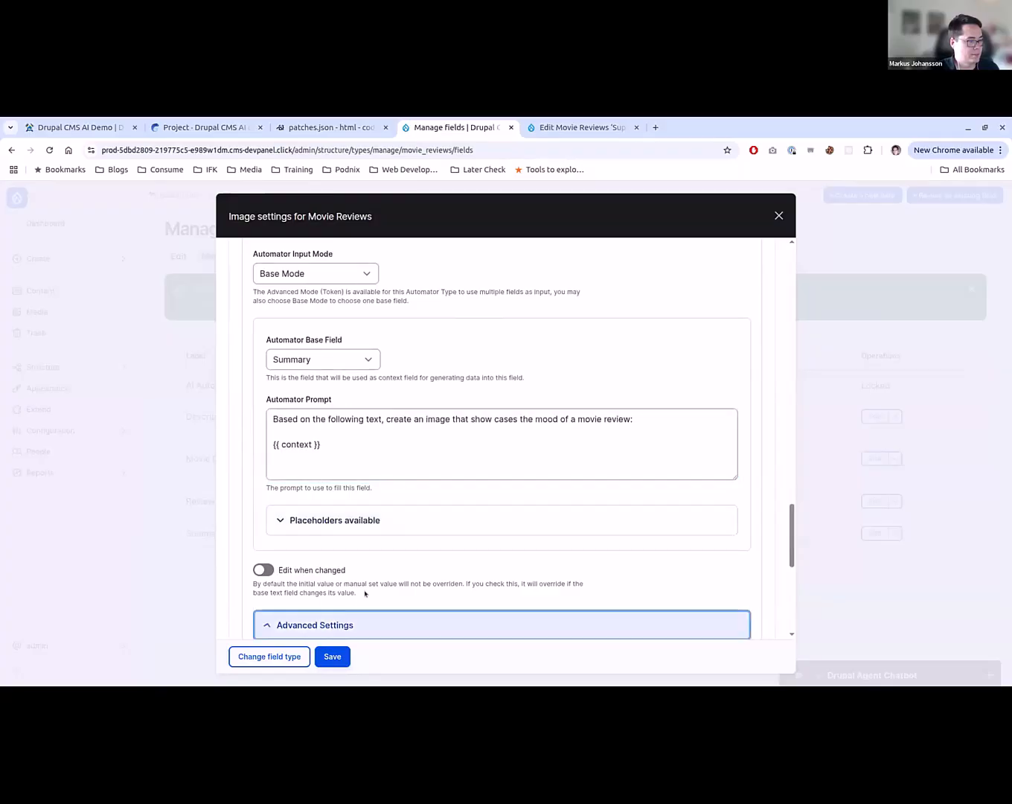
{"action": "scroll", "coordinate": [365, 593], "scroll_direction": "down", "scroll_amount": 5}
{"action": "left_click", "coordinate": [330, 423]}
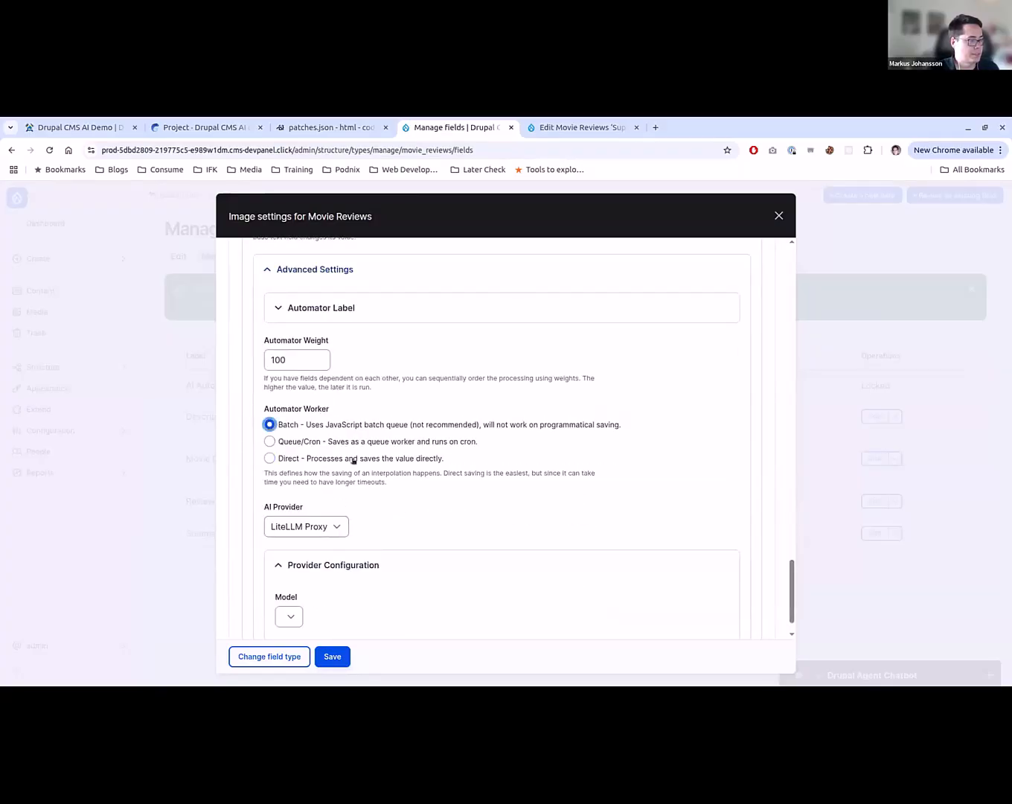
{"action": "left_click", "coordinate": [337, 526]}
{"action": "left_click", "coordinate": [305, 544]}
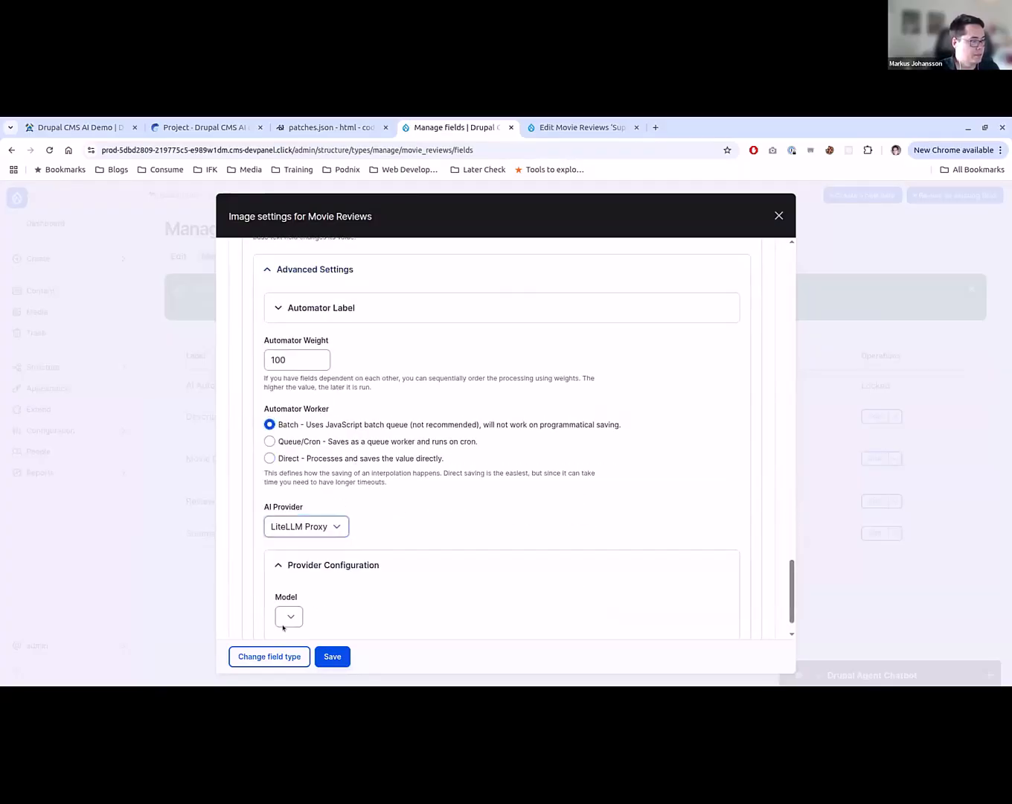
{"action": "left_click", "coordinate": [286, 619]}
{"action": "scroll", "coordinate": [302, 596], "scroll_direction": "down", "scroll_amount": 1}
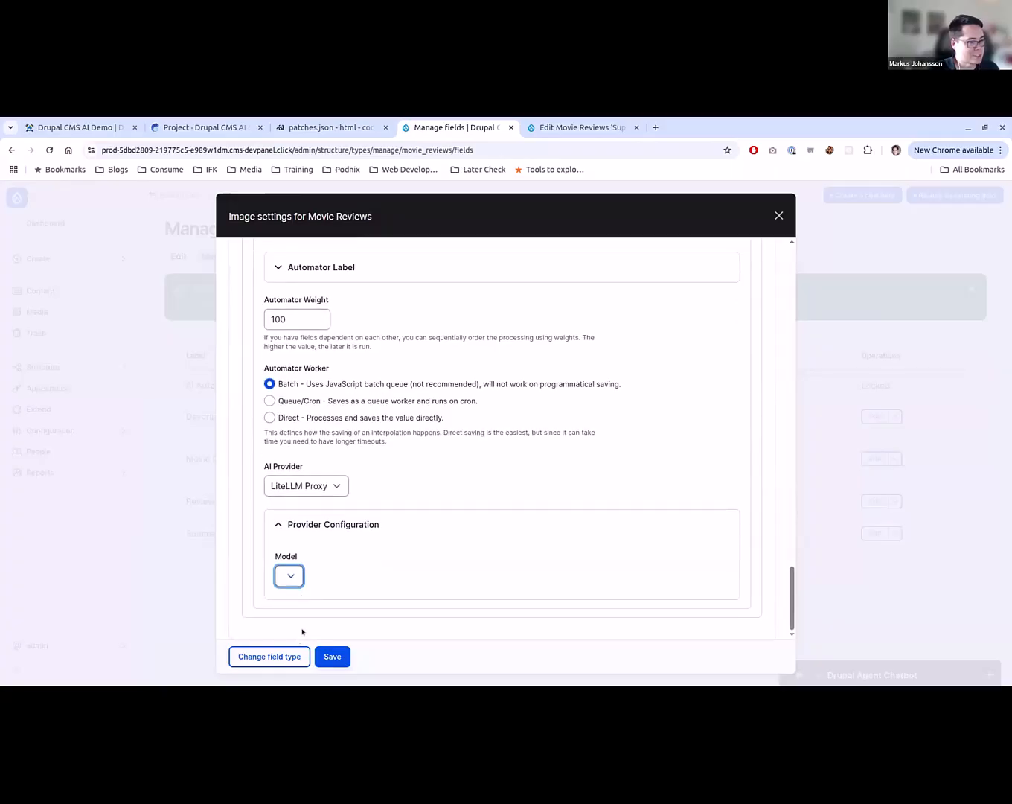
- Save the Image field with its AI Automator disabled, and delete the field from Movie Reviews
{"action": "scroll", "coordinate": [409, 571], "scroll_direction": "up", "scroll_amount": 10}
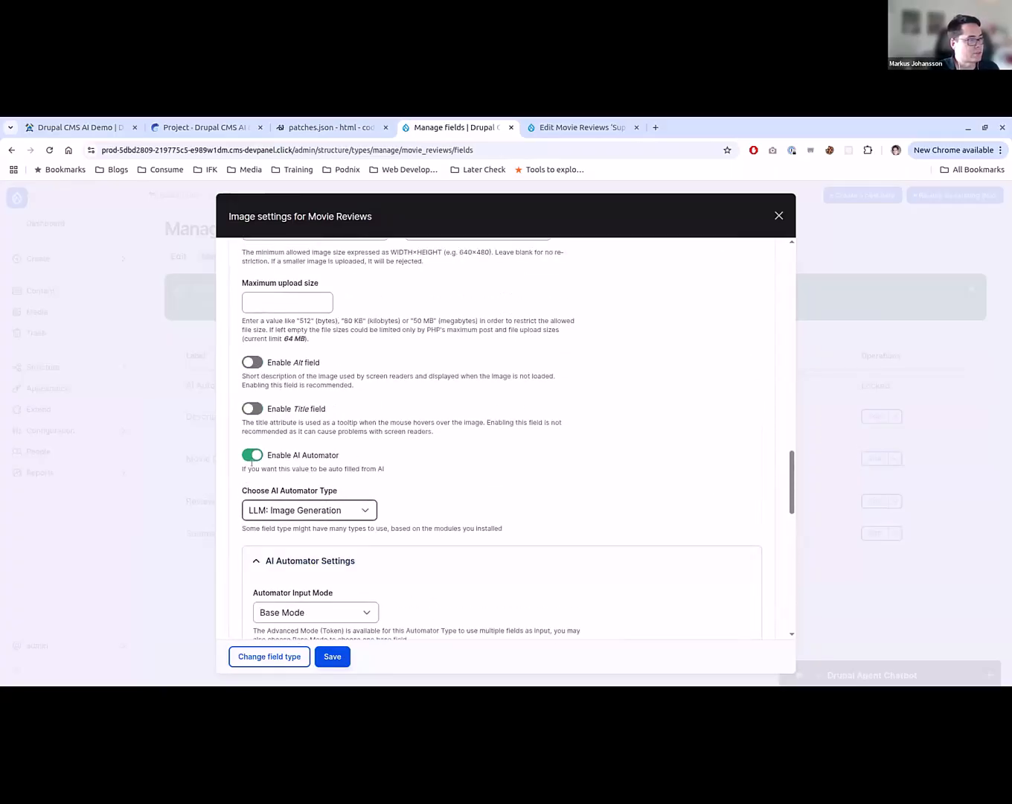
{"action": "left_click", "coordinate": [252, 455]}
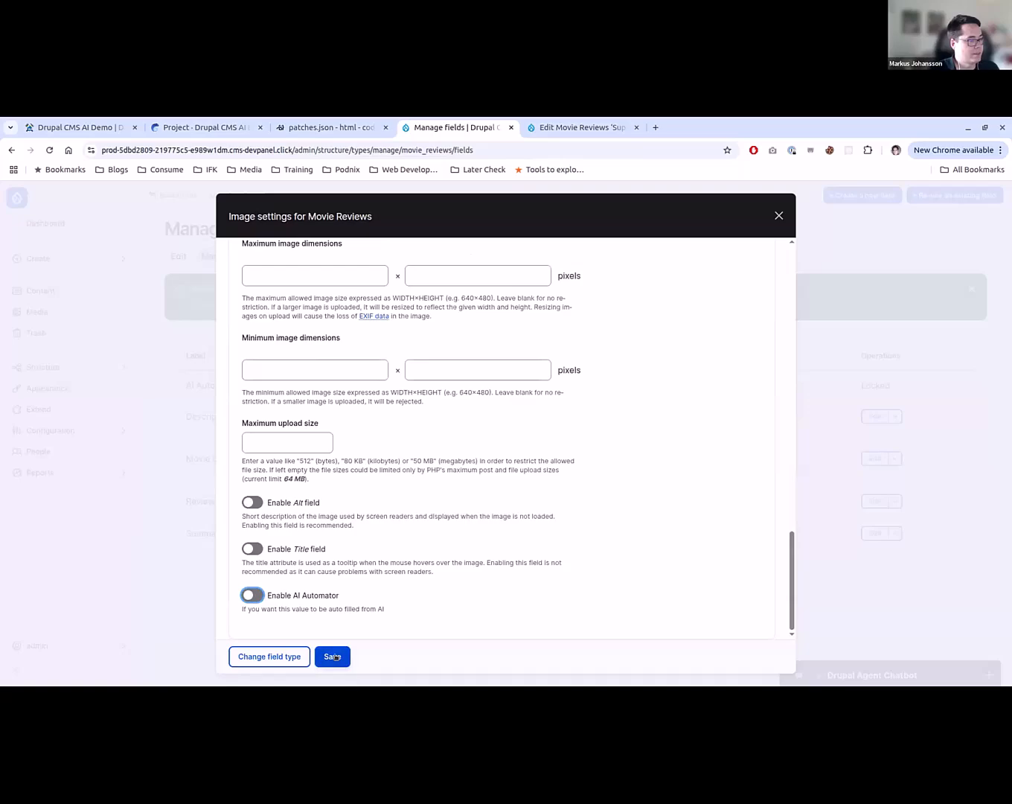
{"action": "left_click", "coordinate": [333, 656]}
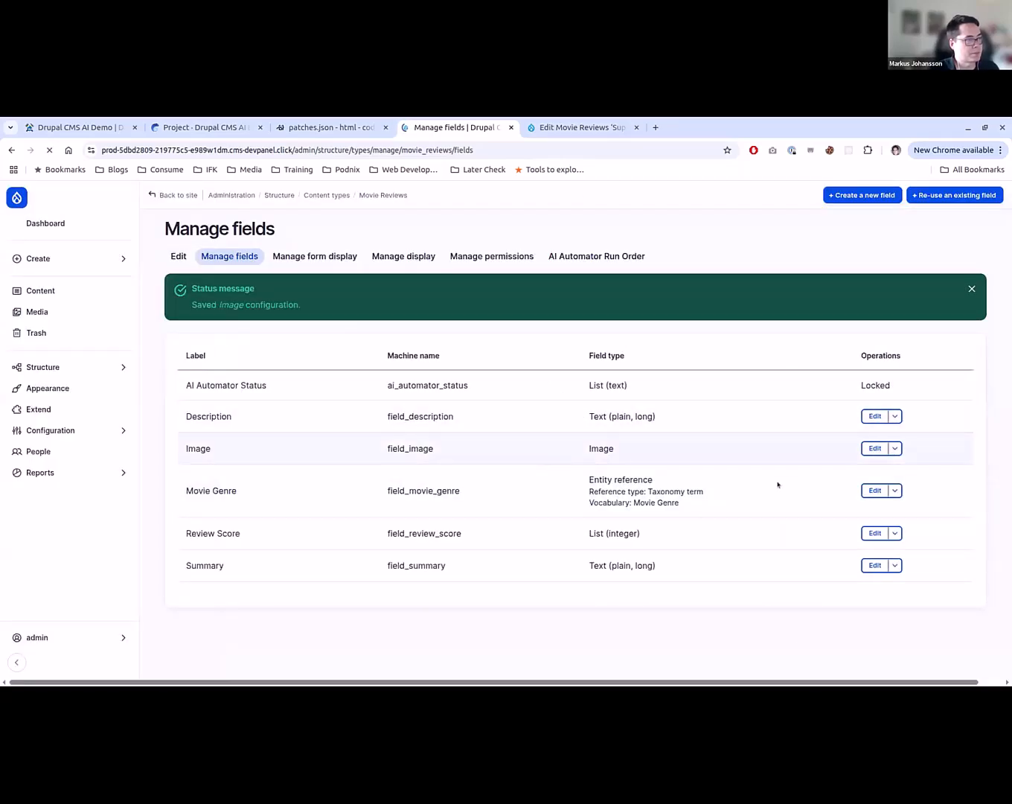
{"action": "left_click", "coordinate": [893, 449]}
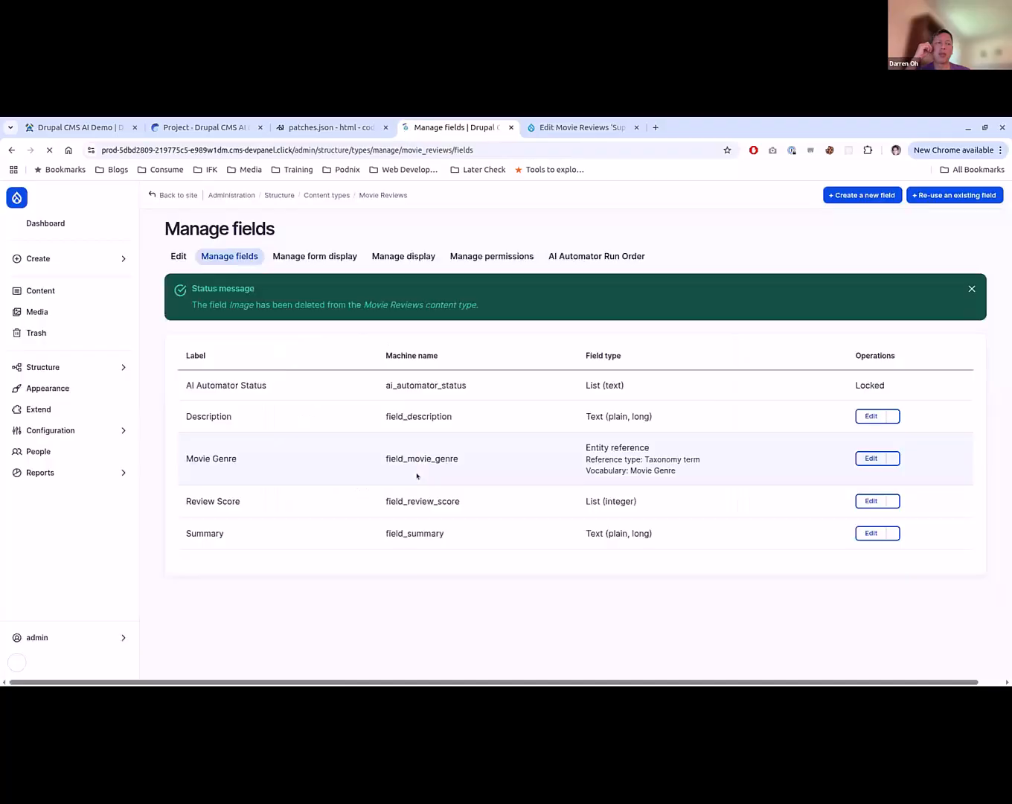
- Open the AI Default Settings configuration page in a new browser tab
{"action": "left_click", "coordinate": [105, 432]}
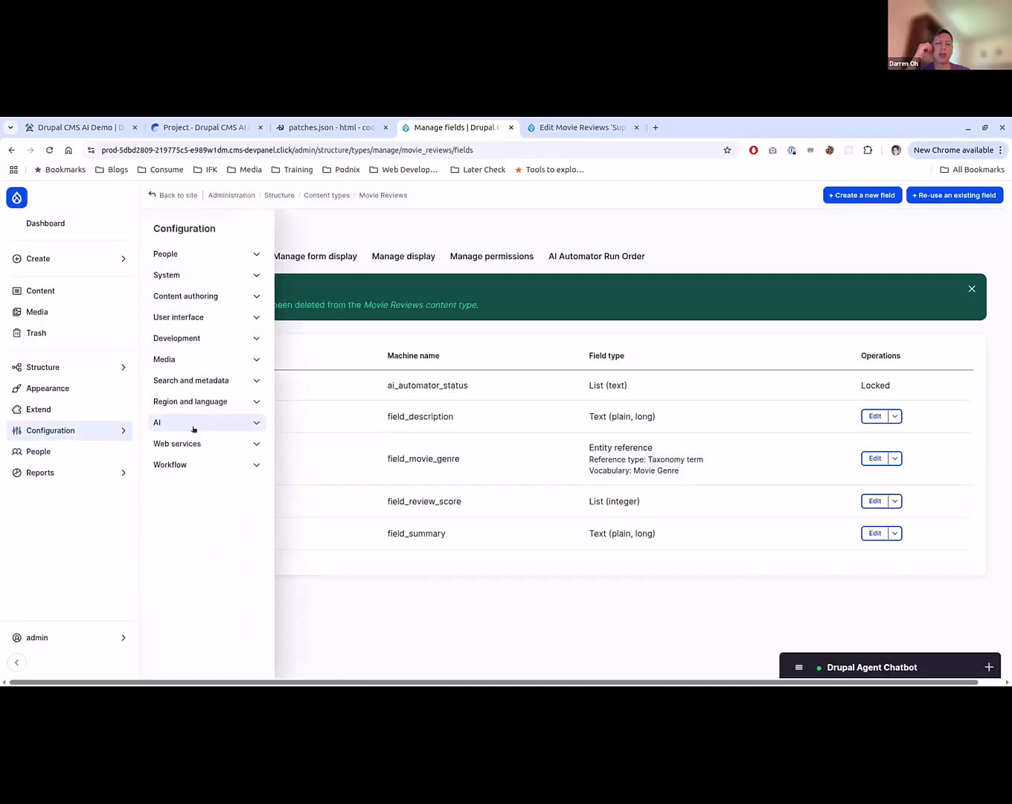
{"action": "left_click", "coordinate": [201, 424]}
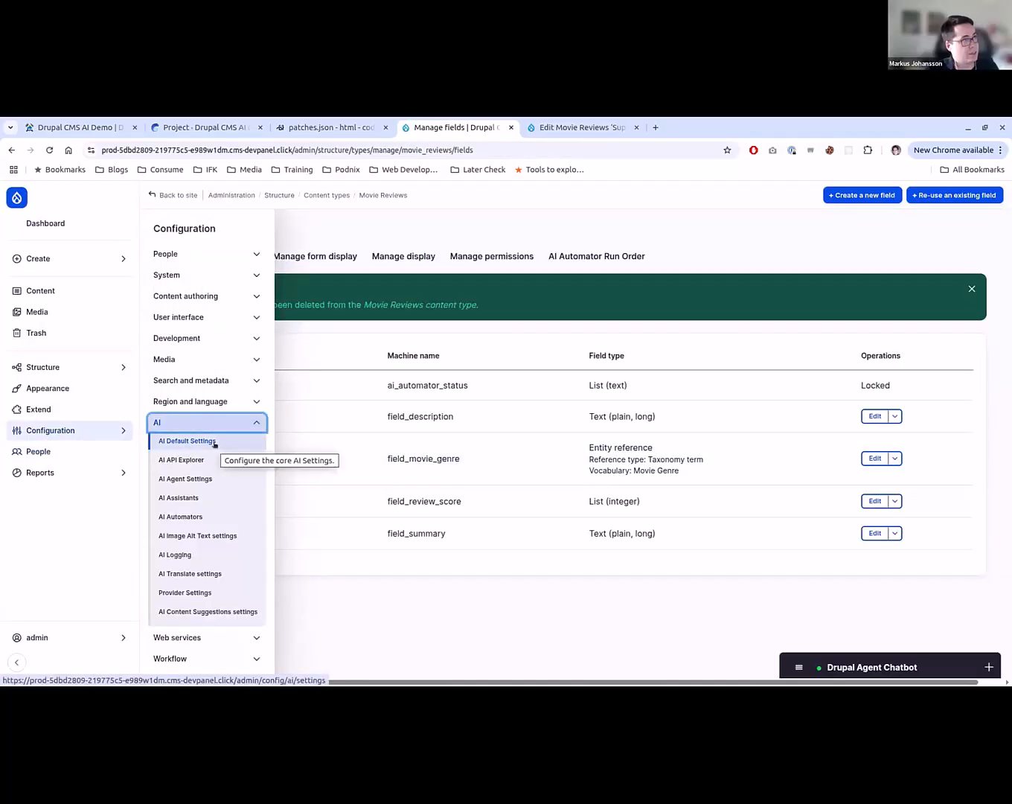
{"action": "left_click", "coordinate": [213, 442]}
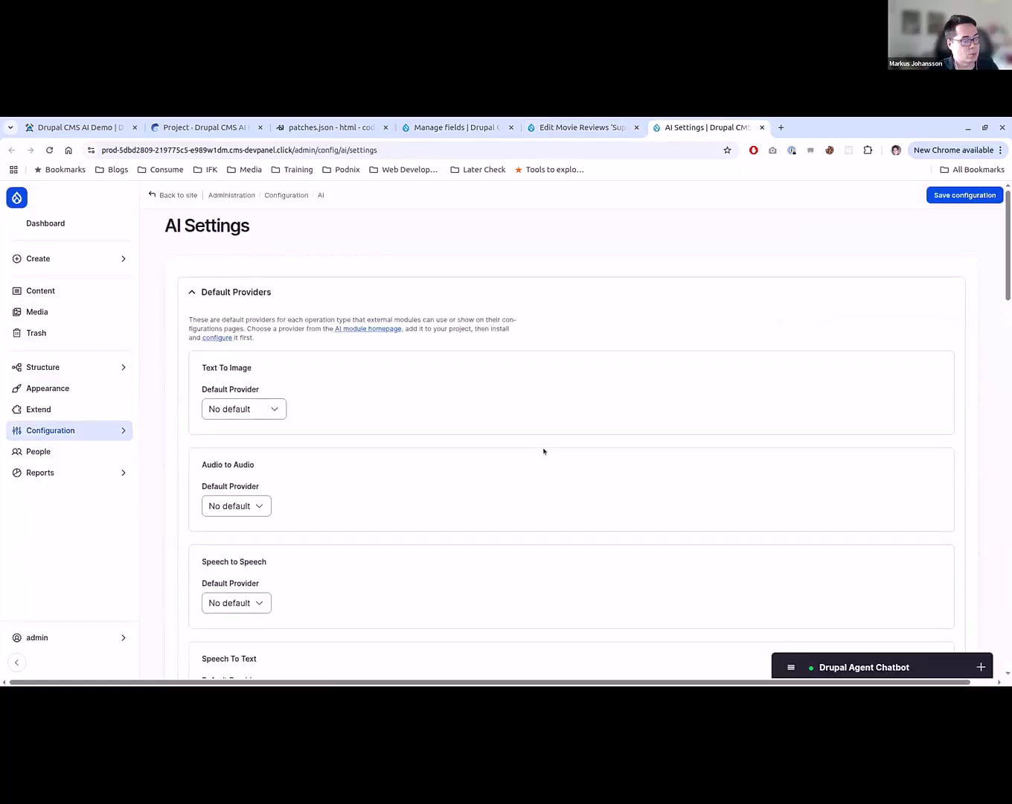
- Examine the default provider and model configured for each AI operation type in AI Settings
{"action": "scroll", "coordinate": [543, 450], "scroll_direction": "down", "scroll_amount": 3}
{"action": "scroll", "coordinate": [543, 451], "scroll_direction": "down", "scroll_amount": 3}
{"action": "scroll", "coordinate": [543, 451], "scroll_direction": "down", "scroll_amount": 1}
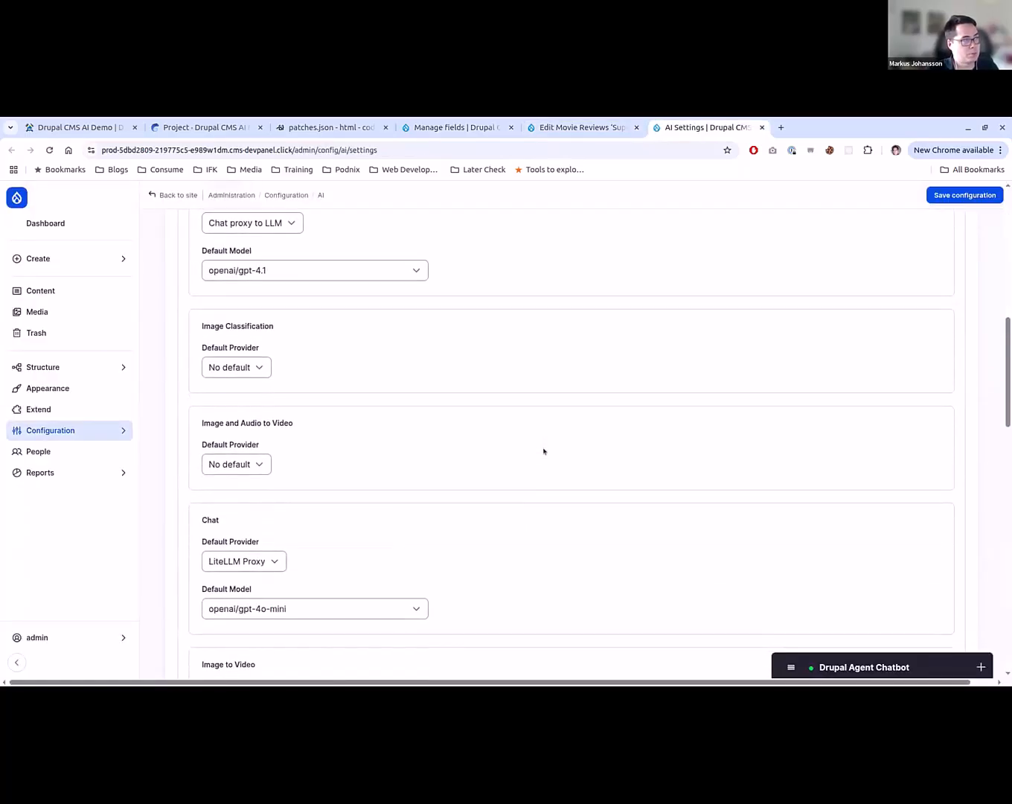
{"action": "scroll", "coordinate": [543, 450], "scroll_direction": "up", "scroll_amount": 1}
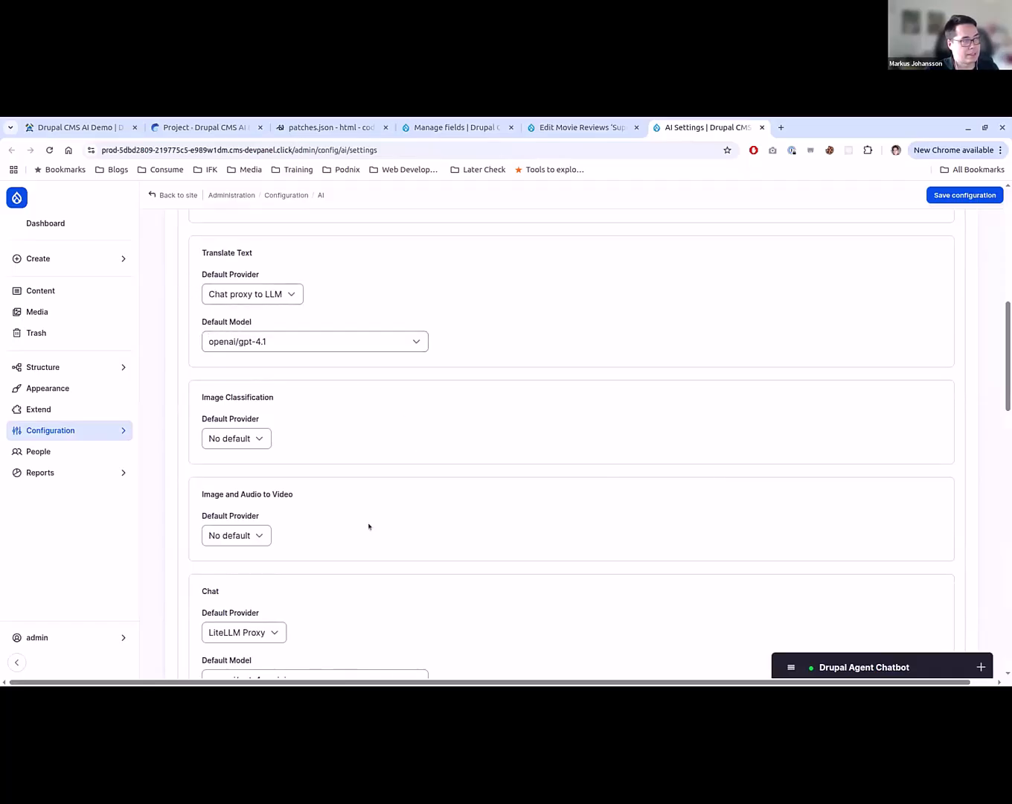
{"action": "scroll", "coordinate": [349, 536], "scroll_direction": "up", "scroll_amount": 6}
{"action": "scroll", "coordinate": [341, 543], "scroll_direction": "down", "scroll_amount": 8}
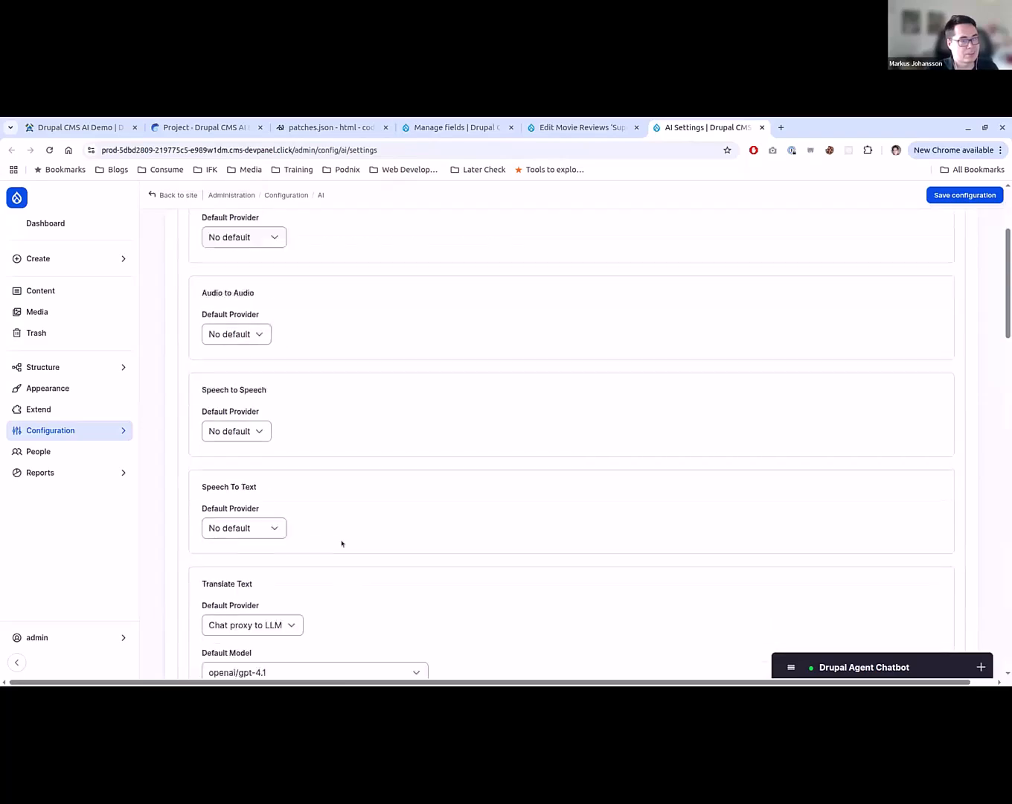
{"action": "scroll", "coordinate": [342, 544], "scroll_direction": "down", "scroll_amount": 4}
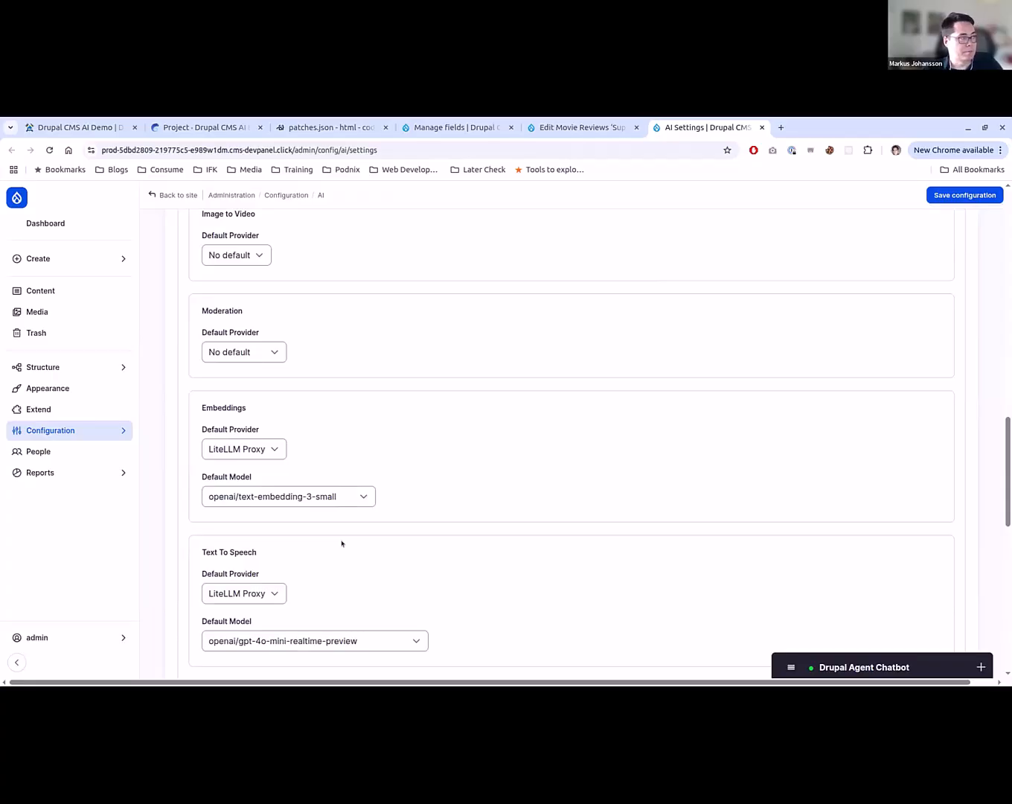
{"action": "scroll", "coordinate": [342, 543], "scroll_direction": "down", "scroll_amount": 2}
{"action": "scroll", "coordinate": [409, 483], "scroll_direction": "down", "scroll_amount": 2}
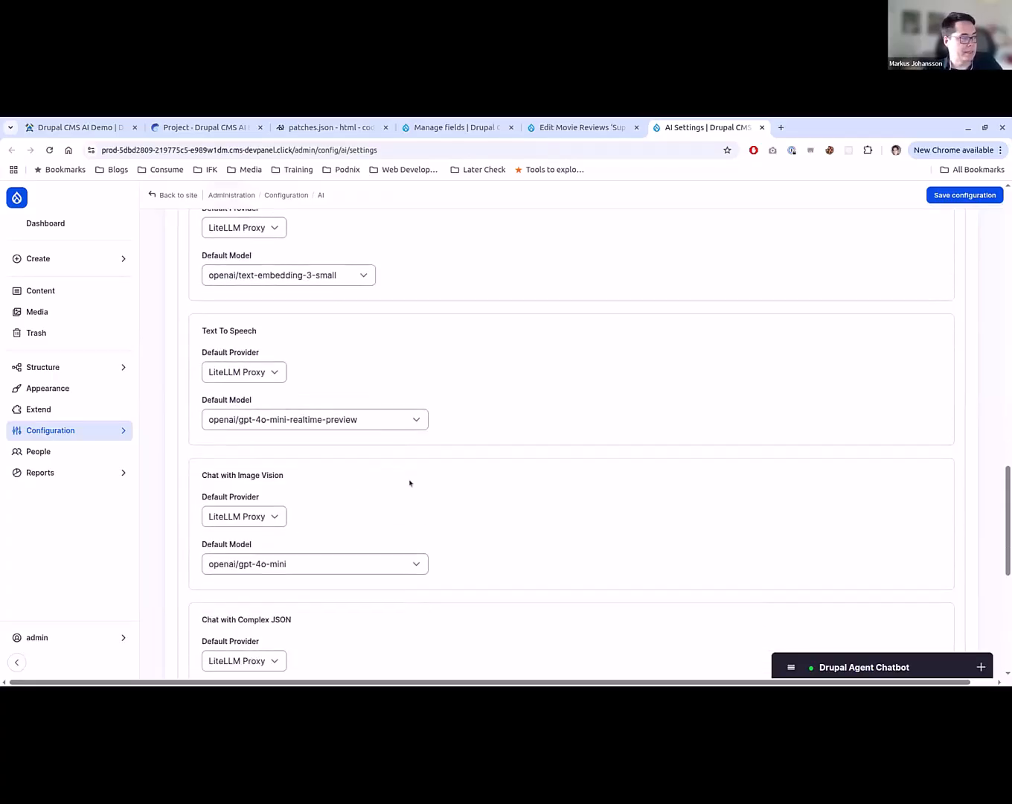
{"action": "scroll", "coordinate": [410, 483], "scroll_direction": "down", "scroll_amount": 6}
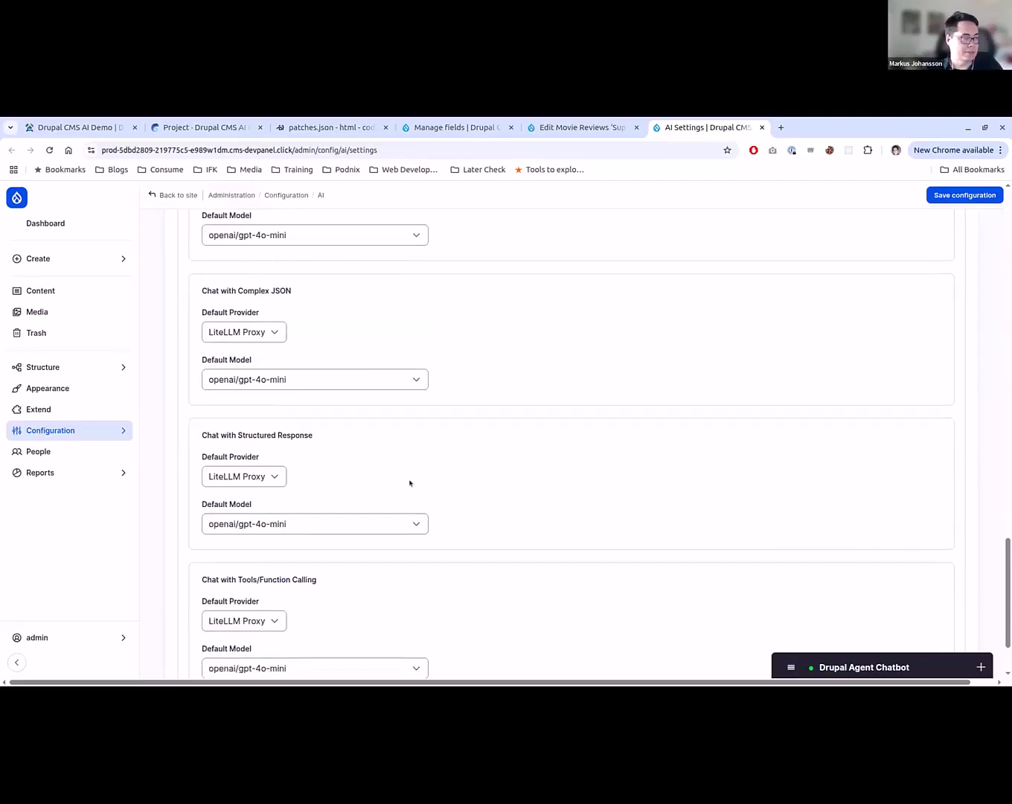
{"action": "scroll", "coordinate": [410, 483], "scroll_direction": "up", "scroll_amount": 10}
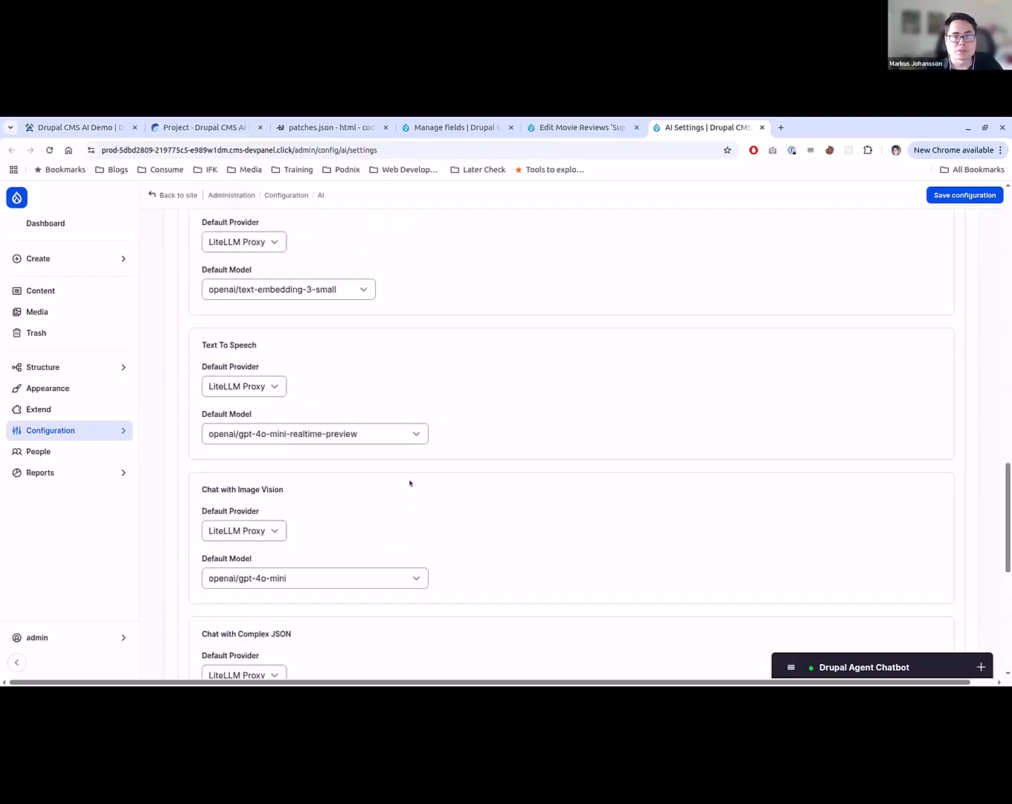
{"action": "scroll", "coordinate": [409, 482], "scroll_direction": "up", "scroll_amount": 7}
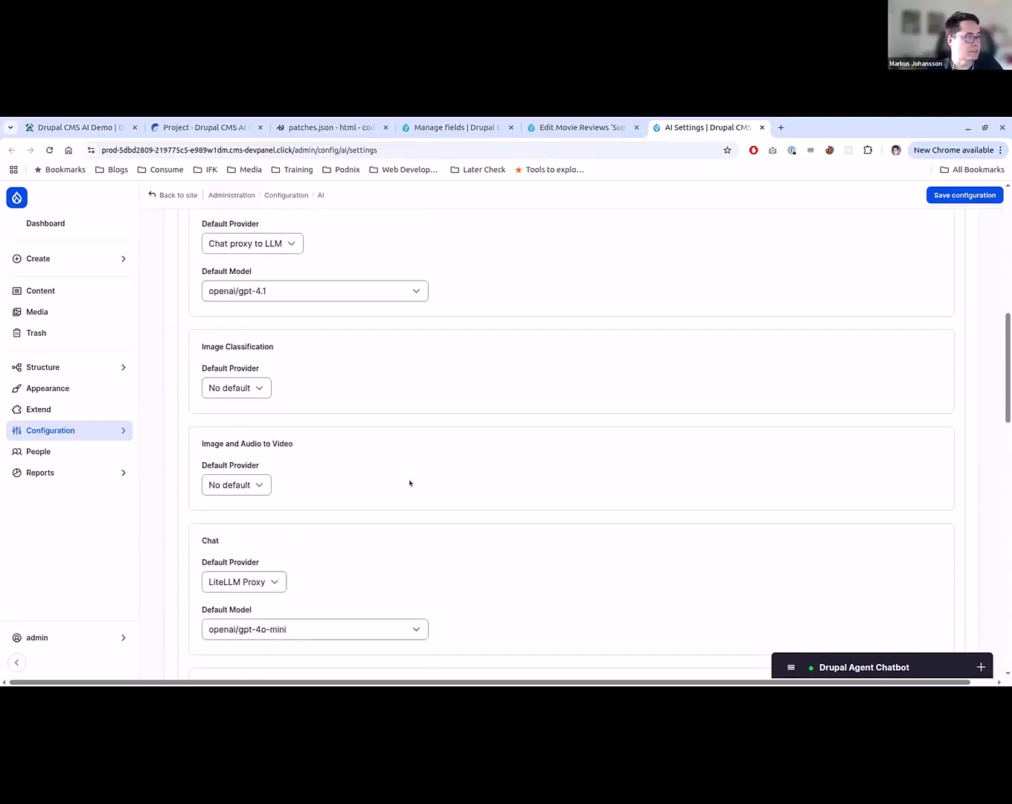
{"action": "scroll", "coordinate": [329, 436], "scroll_direction": "up", "scroll_amount": 6}
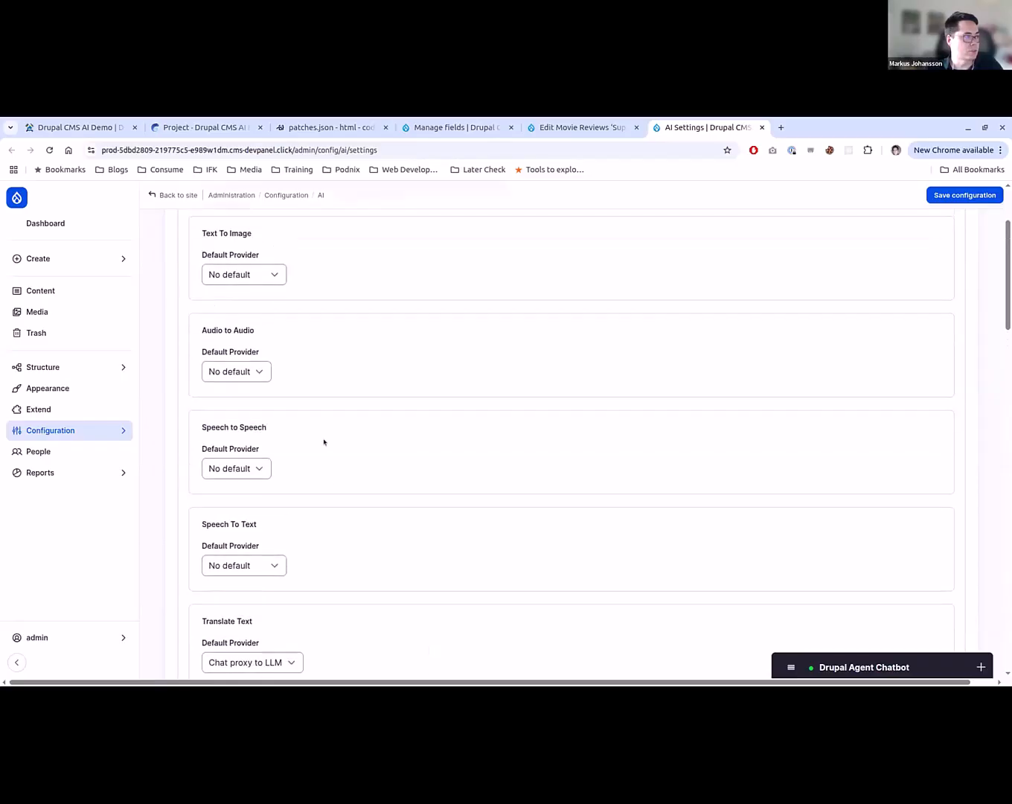
- Set the Text To Image default provider to LiteLLM Proxy and check which default models it offers
{"action": "left_click", "coordinate": [228, 413]}
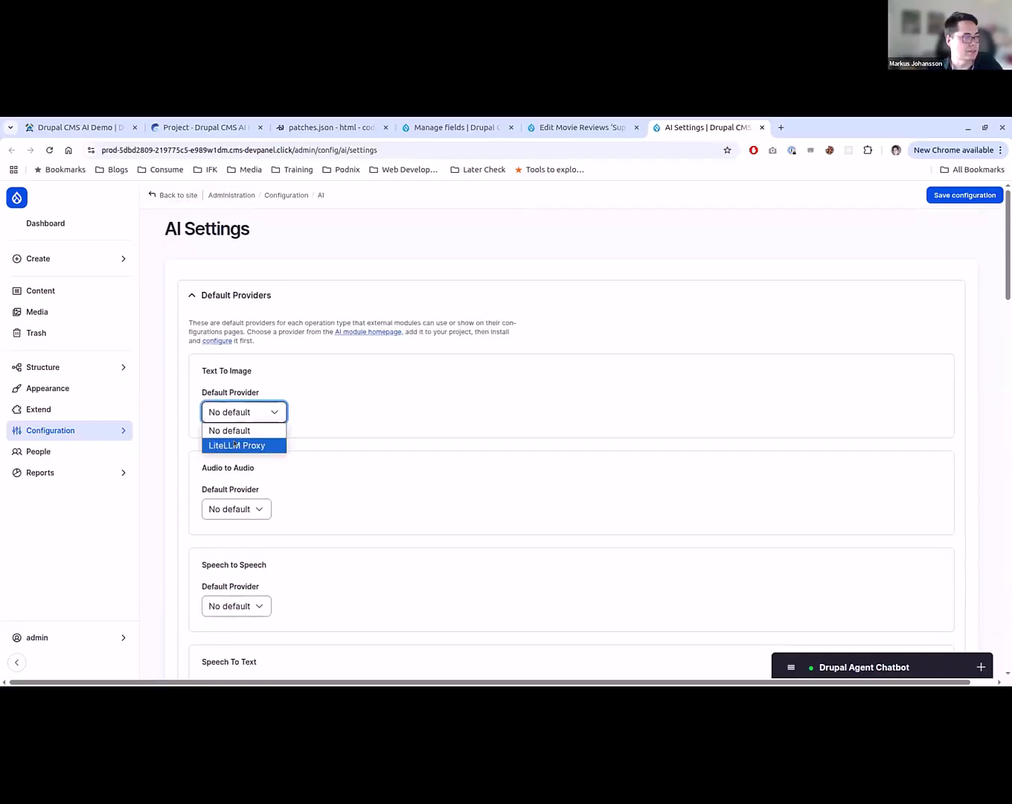
{"action": "left_click", "coordinate": [236, 444]}
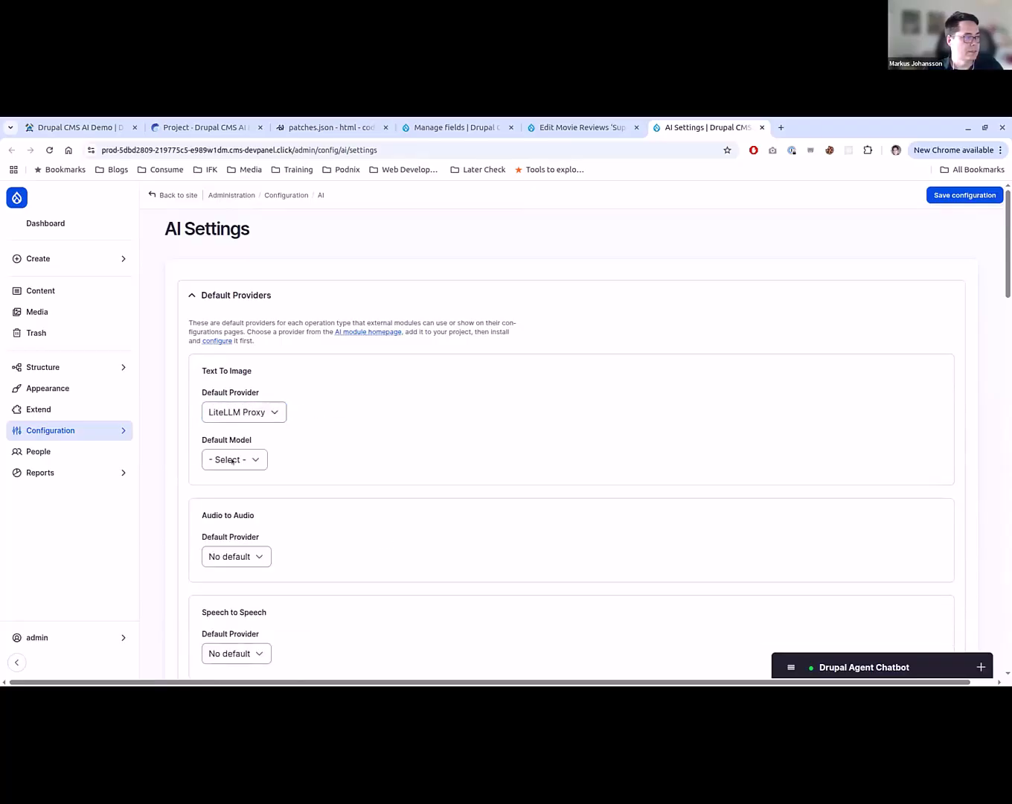
{"action": "left_click", "coordinate": [235, 459]}
{"action": "left_click", "coordinate": [230, 476]}
- Examine the default providers and models in AI Settings, including the Text To Speech options, and close that page without saving
{"action": "scroll", "coordinate": [376, 462], "scroll_direction": "down", "scroll_amount": 20}
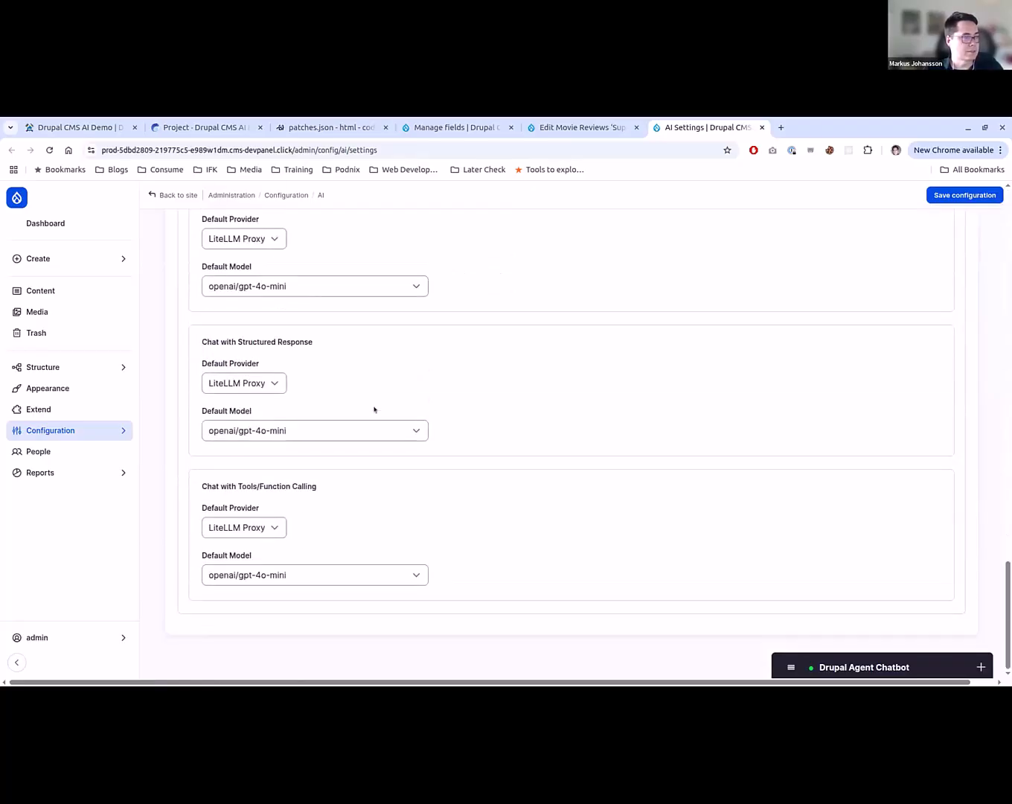
{"action": "scroll", "coordinate": [190, 519], "scroll_direction": "up", "scroll_amount": 3}
{"action": "scroll", "coordinate": [187, 518], "scroll_direction": "up", "scroll_amount": 4}
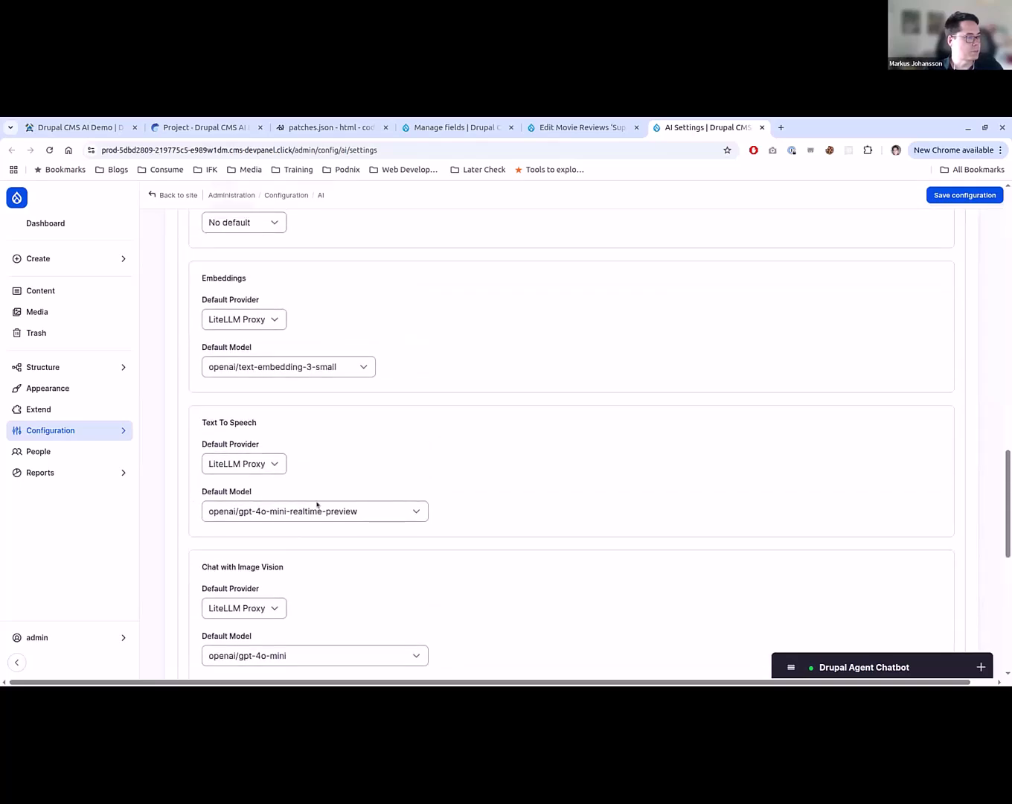
{"action": "left_click", "coordinate": [317, 512]}
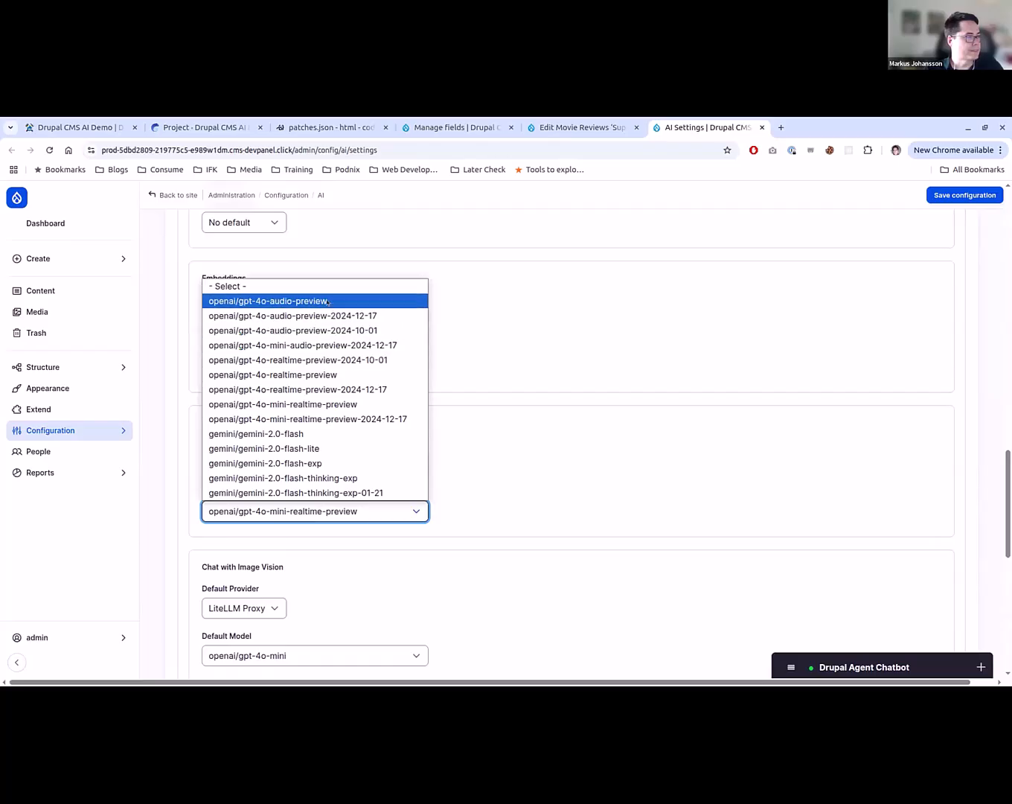
{"action": "left_click", "coordinate": [585, 494]}
{"action": "left_click", "coordinate": [264, 463]}
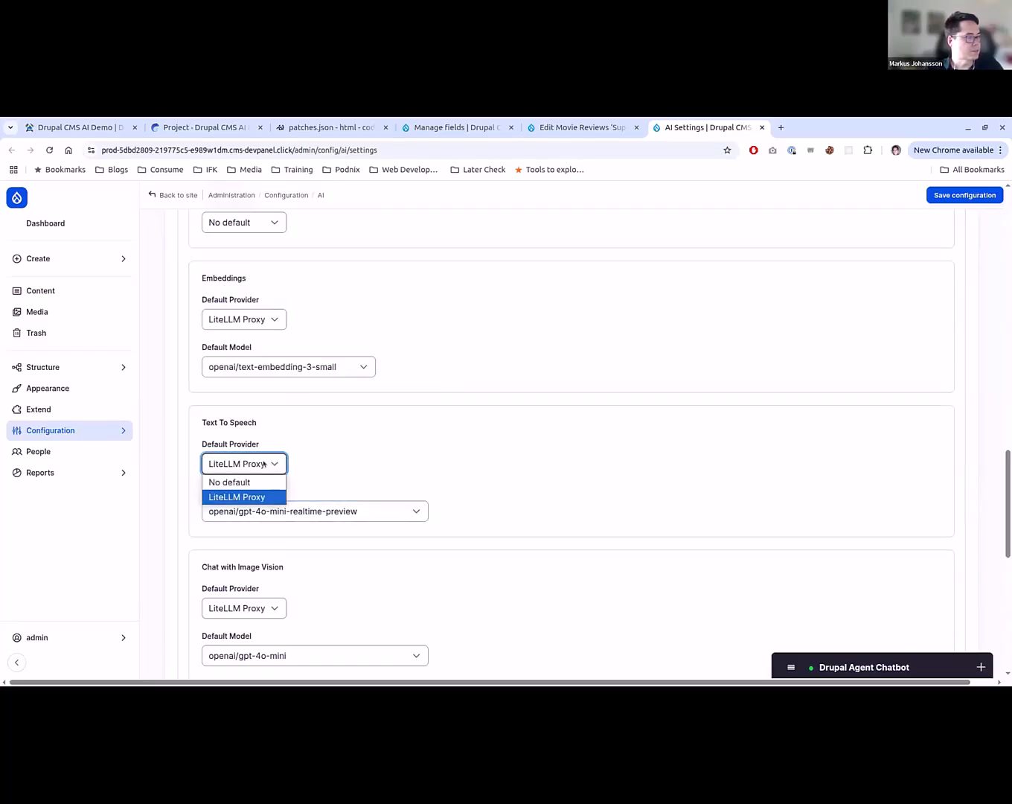
{"action": "left_click", "coordinate": [264, 463]}
{"action": "scroll", "coordinate": [485, 565], "scroll_direction": "up", "scroll_amount": 2}
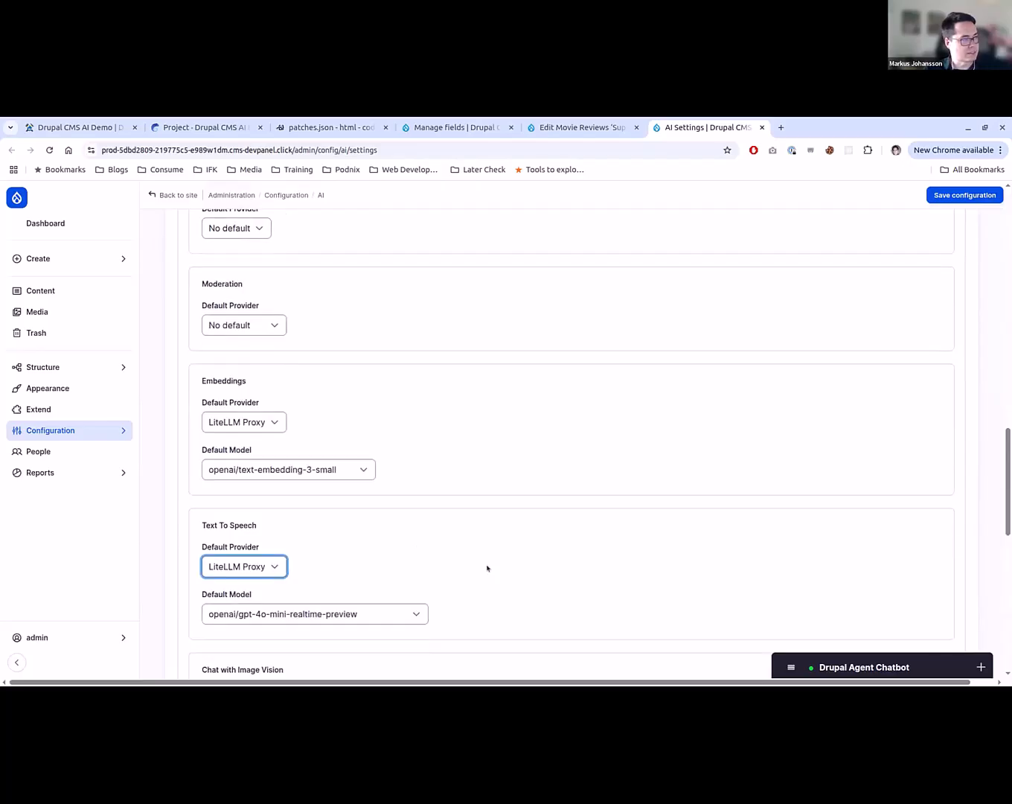
{"action": "scroll", "coordinate": [487, 568], "scroll_direction": "up", "scroll_amount": 5}
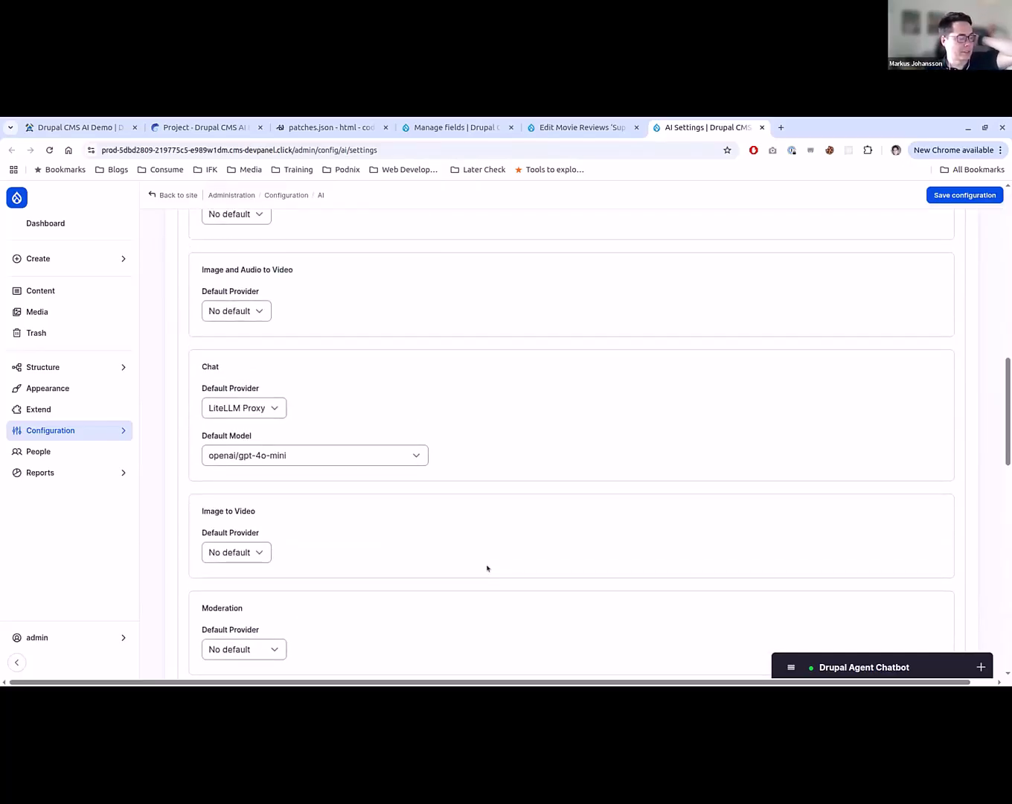
{"action": "scroll", "coordinate": [490, 564], "scroll_direction": "up", "scroll_amount": 2}
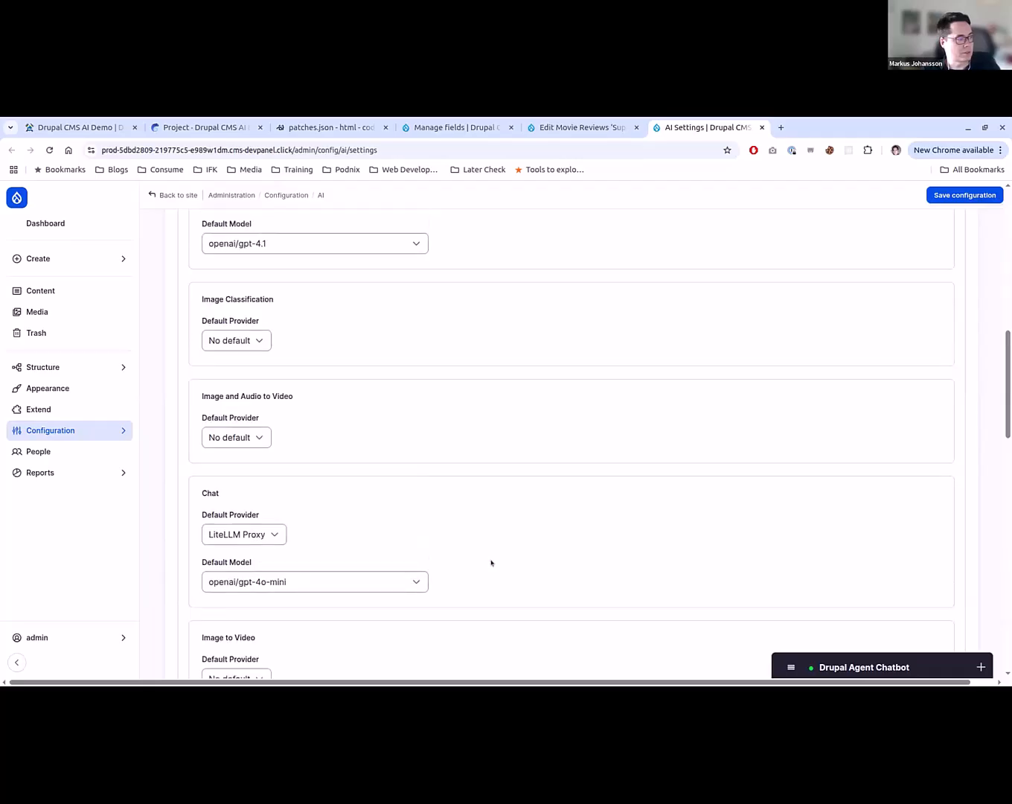
{"action": "scroll", "coordinate": [492, 560], "scroll_direction": "up", "scroll_amount": 3}
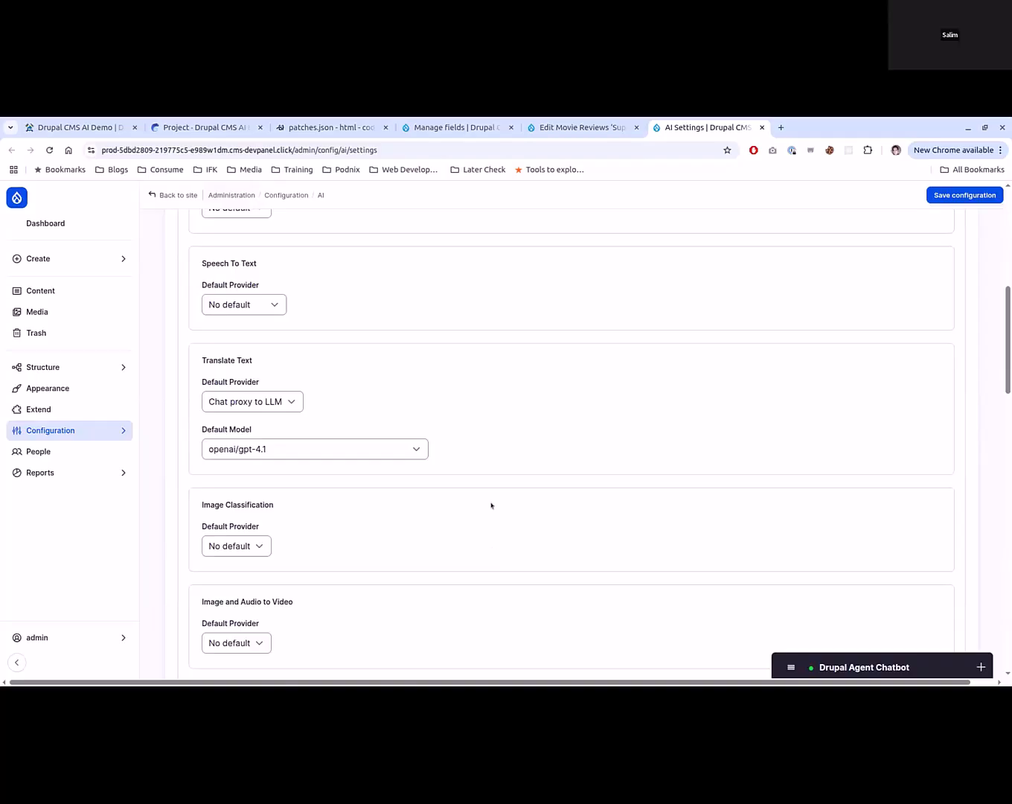
{"action": "key", "text": "ctrl+w"}
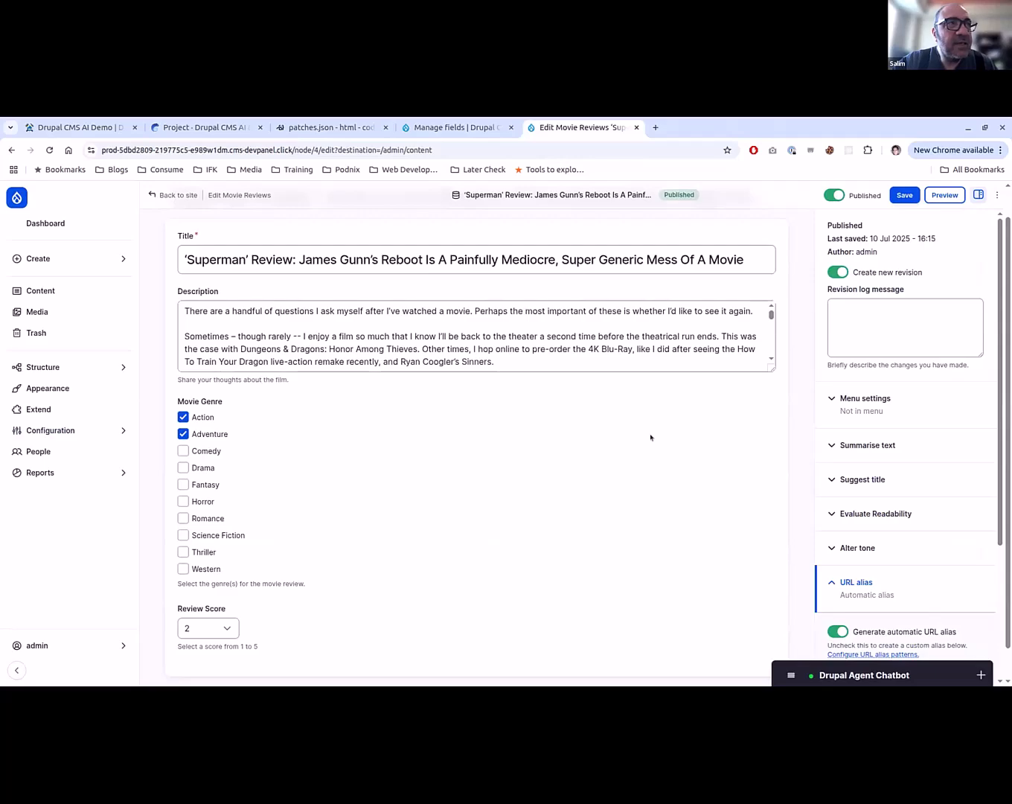
- Reload the Superman review's edit form and save the review with its Summary field empty
{"action": "scroll", "coordinate": [710, 486], "scroll_direction": "up", "scroll_amount": 1}
{"action": "key", "text": "F5"}
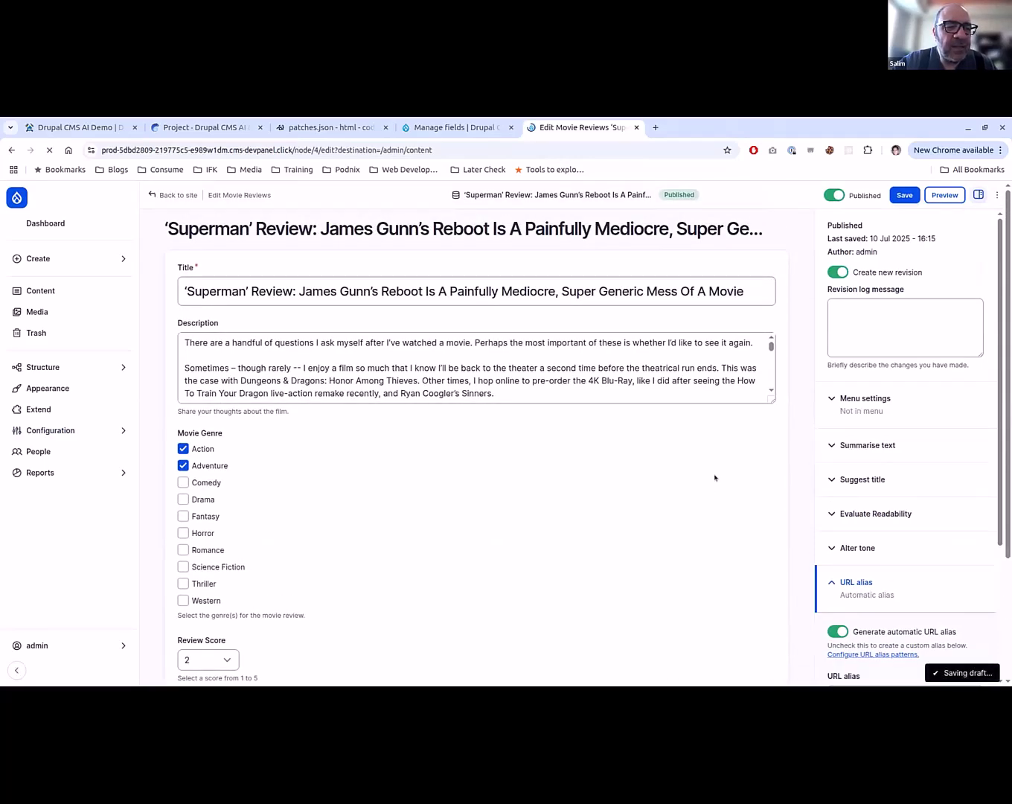
{"action": "scroll", "coordinate": [715, 477], "scroll_direction": "down", "scroll_amount": 2}
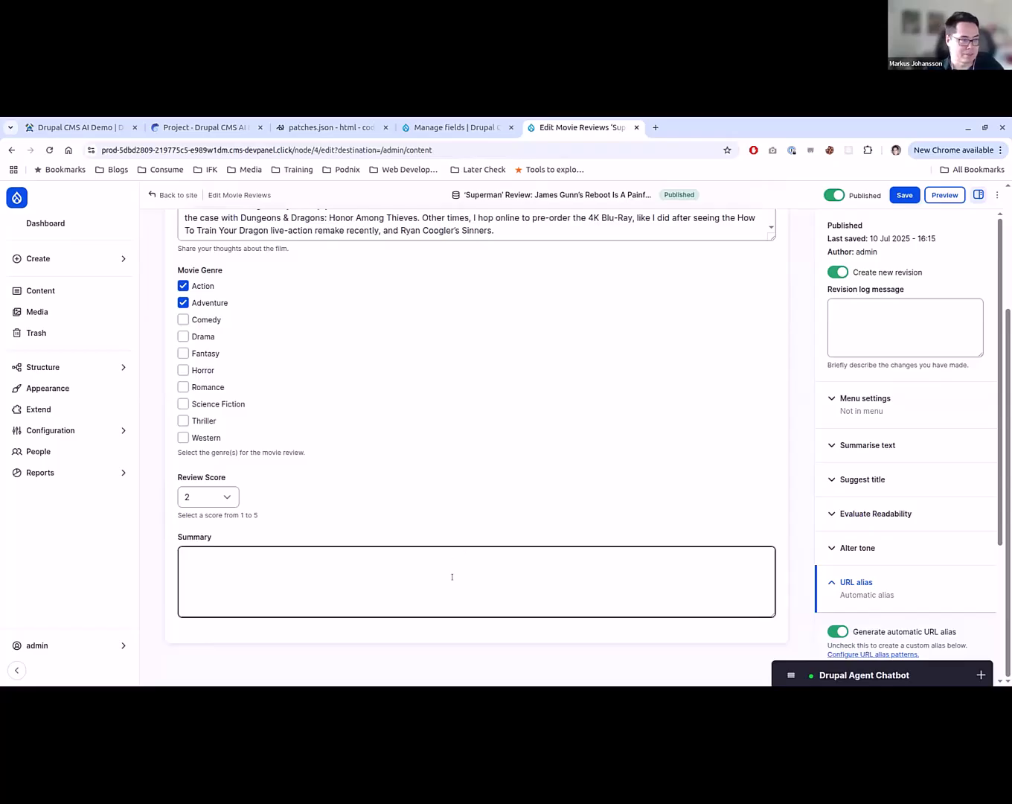
{"action": "scroll", "coordinate": [454, 578], "scroll_direction": "up", "scroll_amount": 1}
{"action": "left_click", "coordinate": [900, 195]}
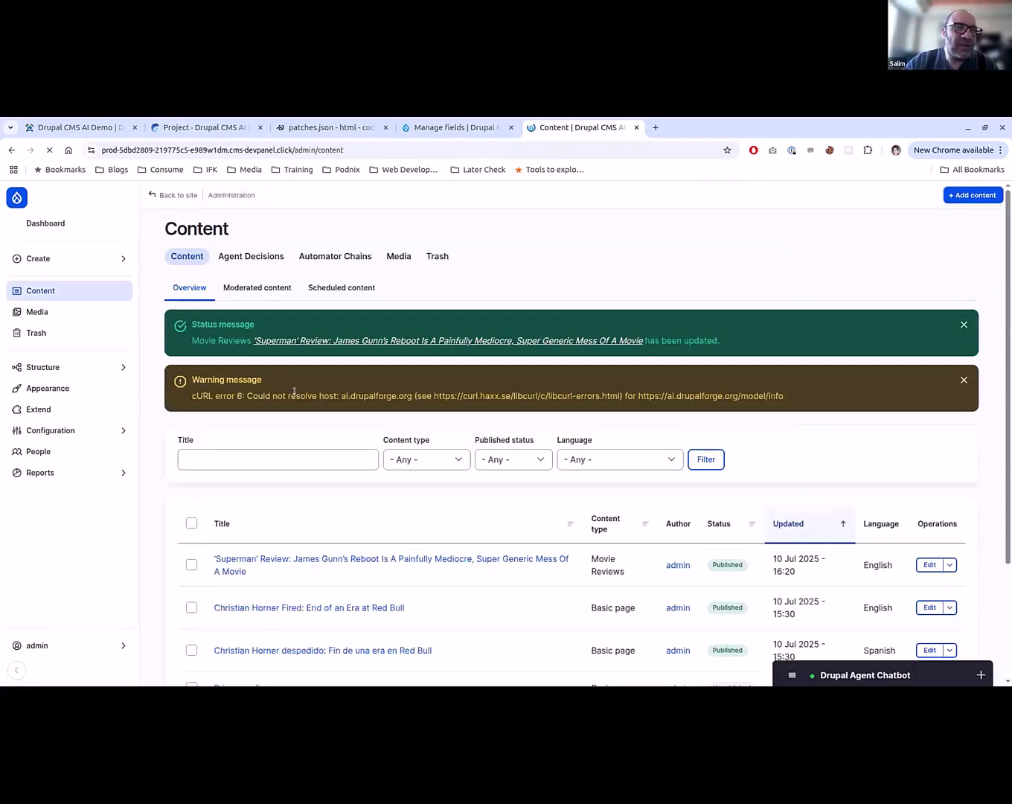
- Reopen the Superman review for editing and check whether its Summary field has been filled
{"action": "left_click", "coordinate": [930, 564]}
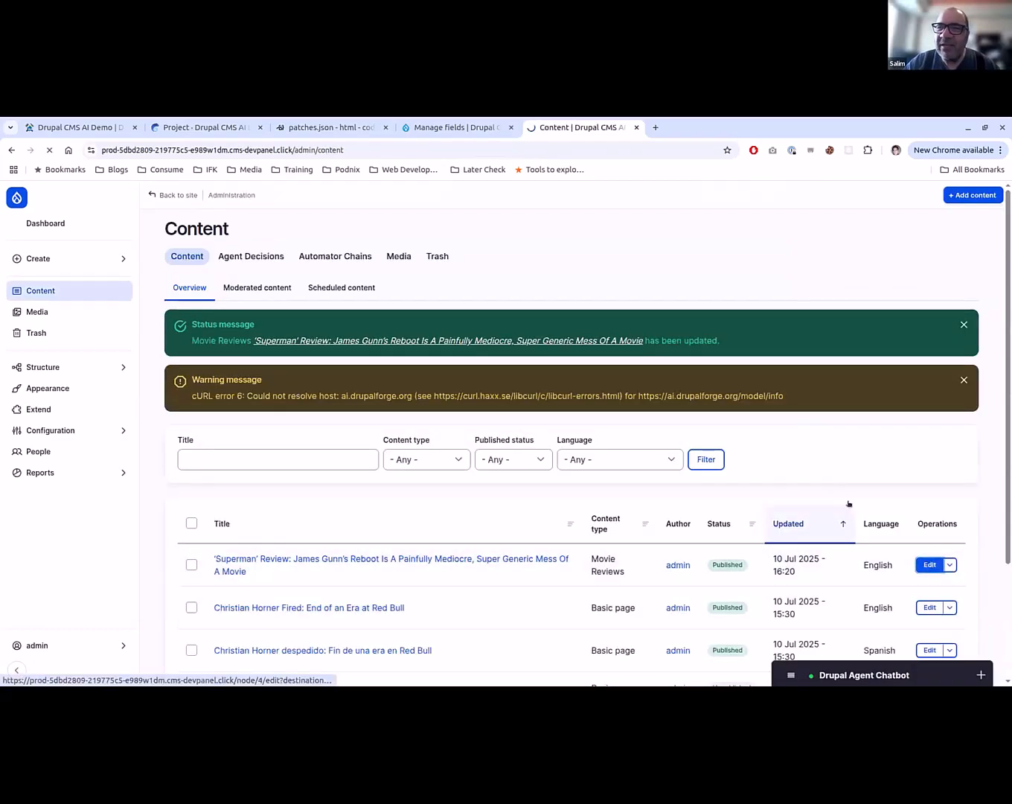
{"action": "scroll", "coordinate": [712, 546], "scroll_direction": "down", "scroll_amount": 2}
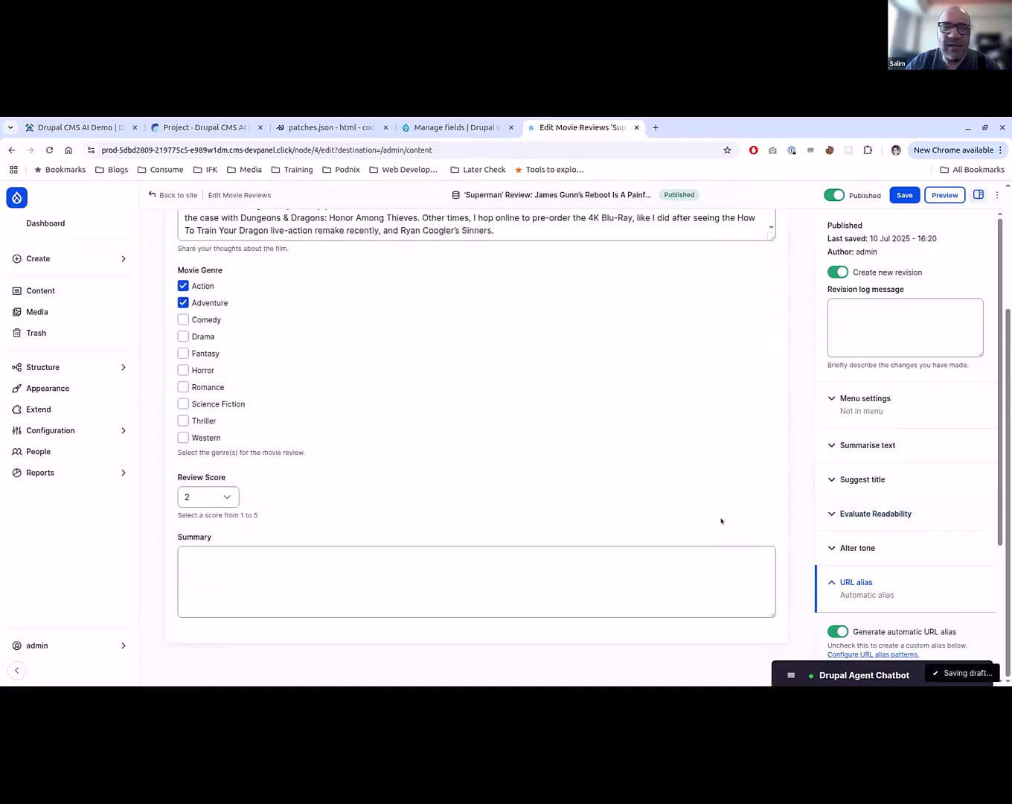
{"action": "left_click", "coordinate": [336, 570]}
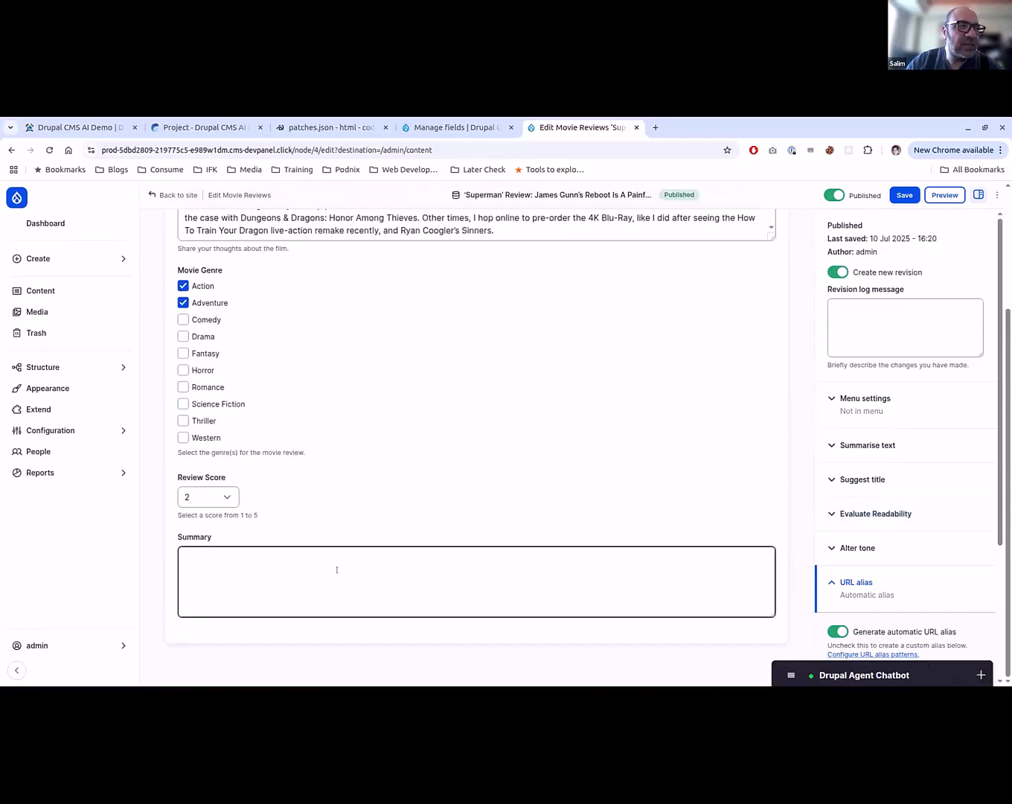
{"action": "scroll", "coordinate": [428, 585], "scroll_direction": "up", "scroll_amount": 1}
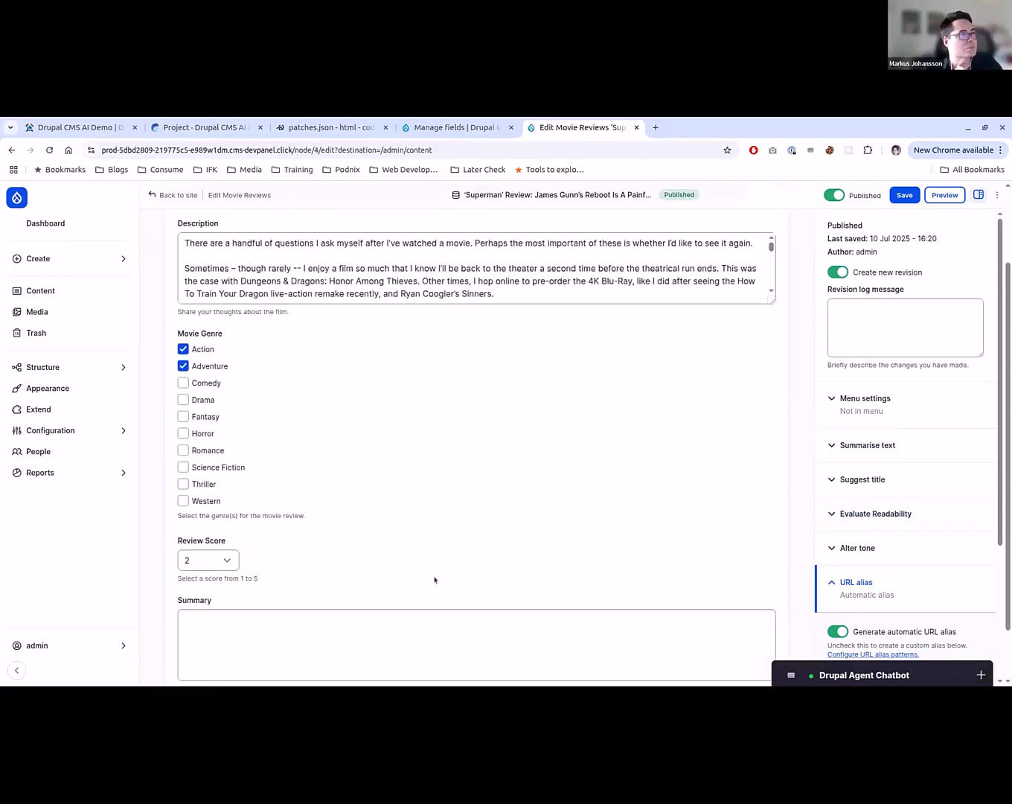
{"action": "scroll", "coordinate": [436, 579], "scroll_direction": "up", "scroll_amount": 1}
- Set the Movie Reviews Summary automator's Extract code block type to Save all with the Batch worker, and save the field settings
{"action": "left_click", "coordinate": [427, 127]}
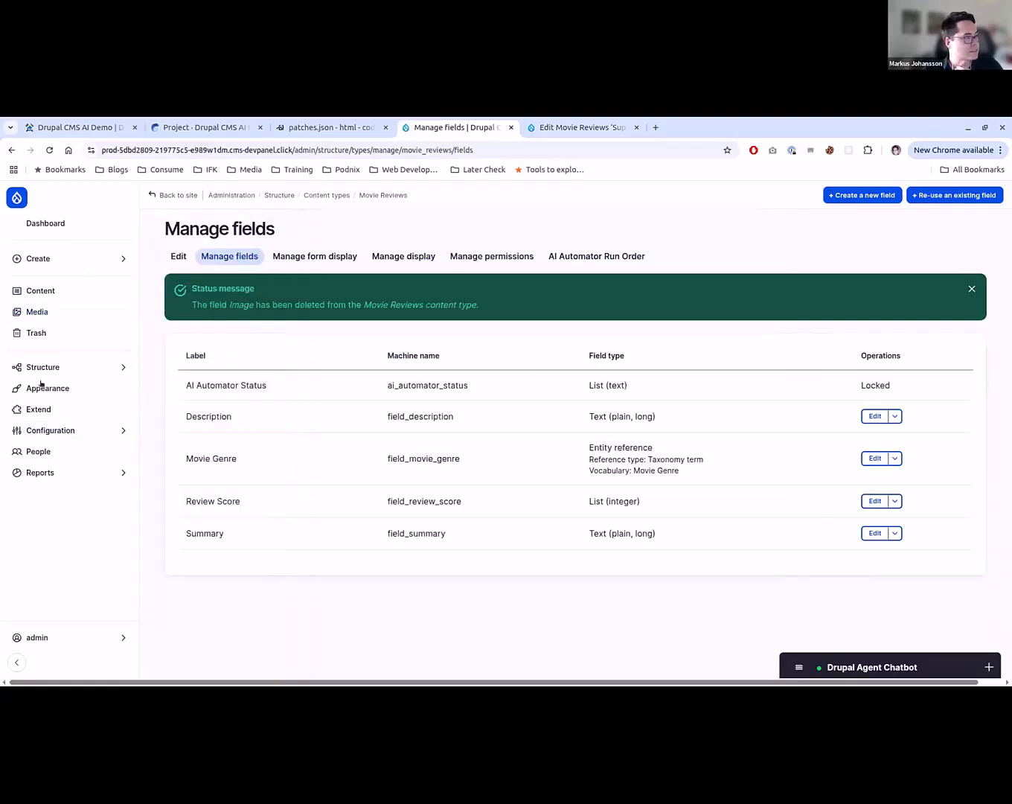
{"action": "left_click", "coordinate": [869, 534]}
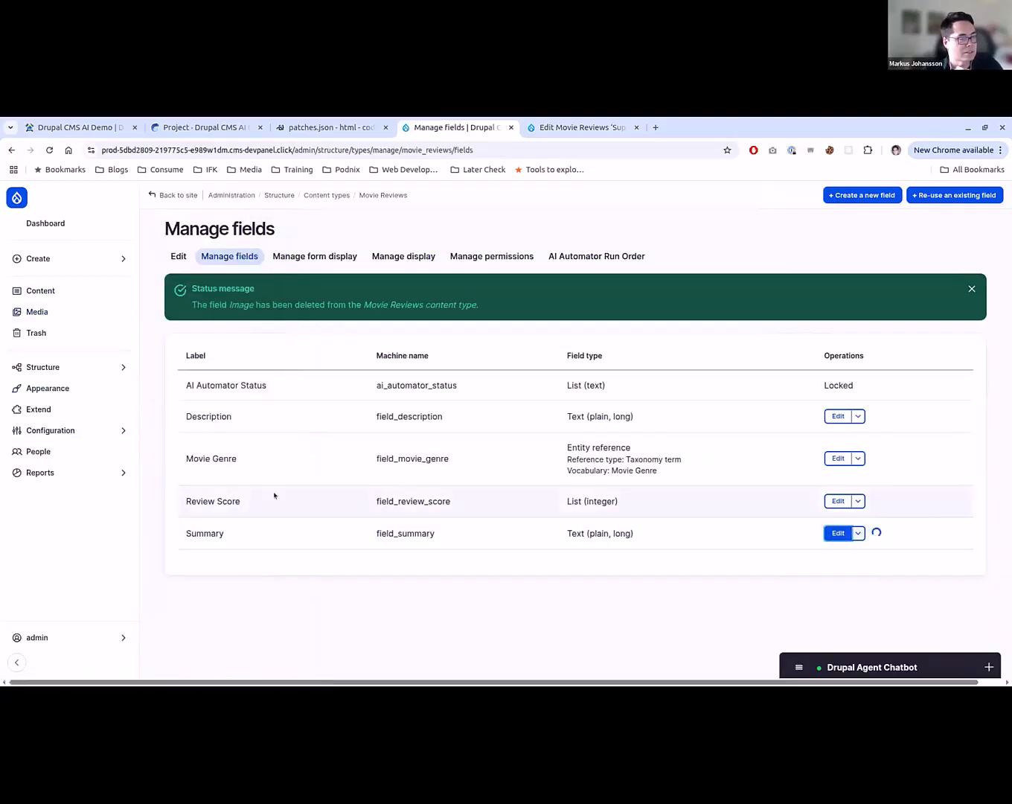
{"action": "scroll", "coordinate": [285, 549], "scroll_direction": "down", "scroll_amount": 10}
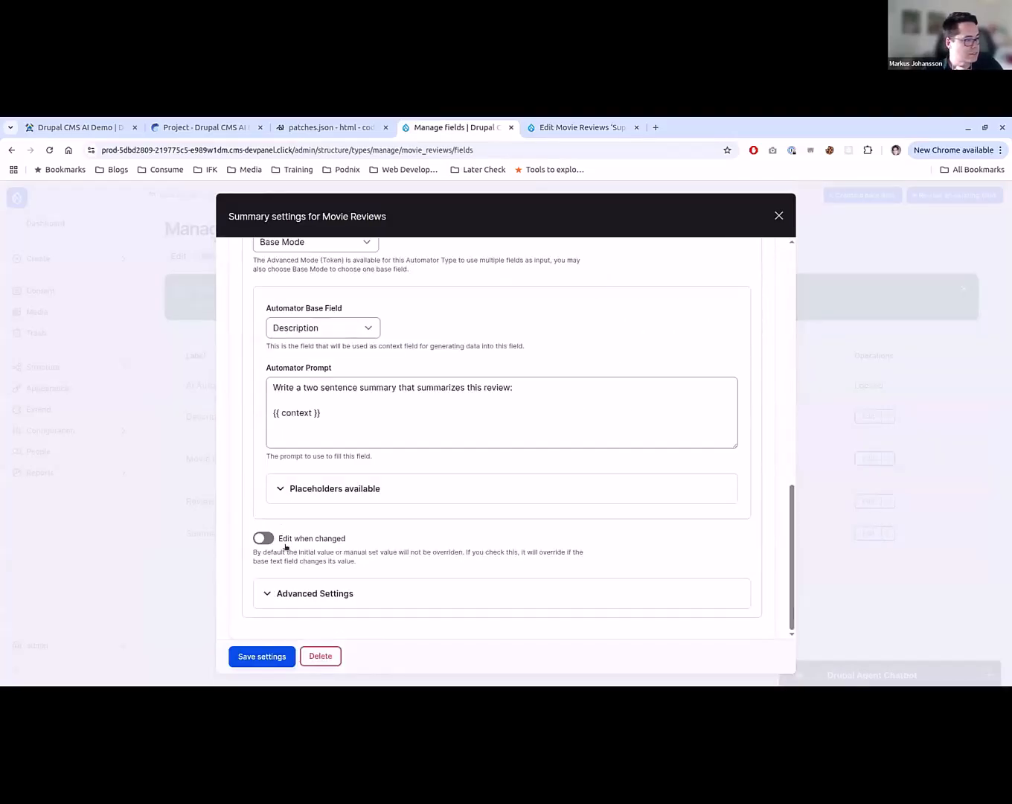
{"action": "left_click", "coordinate": [308, 595]}
{"action": "scroll", "coordinate": [308, 506], "scroll_direction": "down", "scroll_amount": 5}
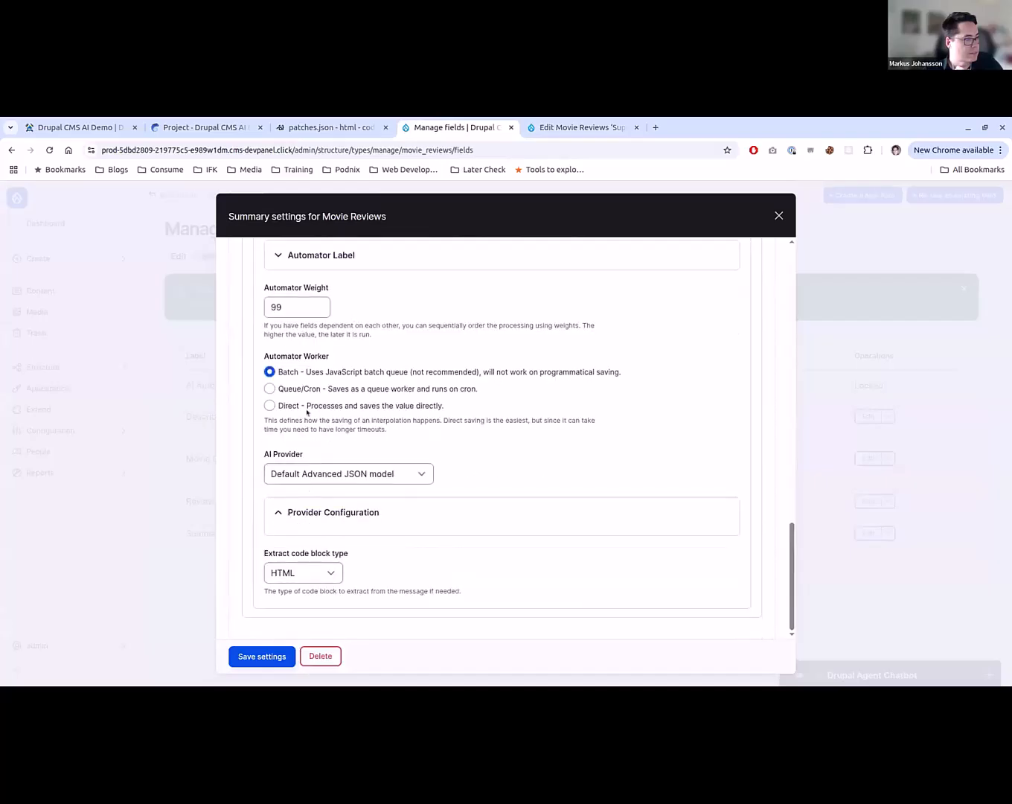
{"action": "left_click", "coordinate": [269, 405]}
{"action": "left_click", "coordinate": [312, 567]}
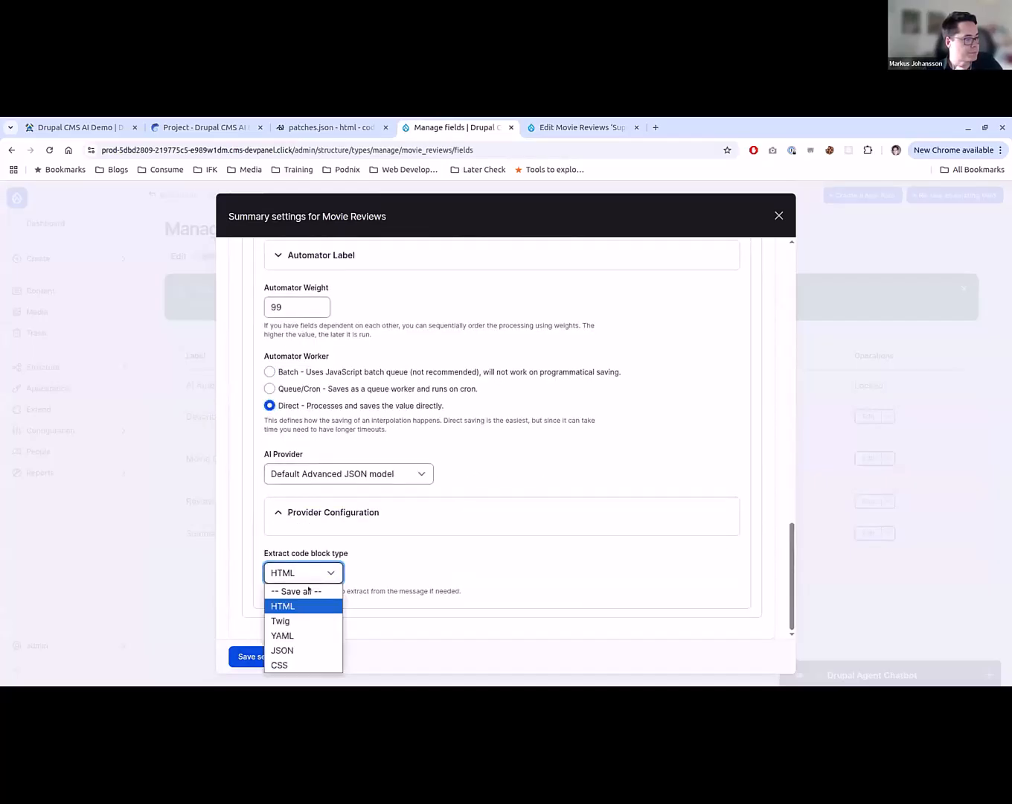
{"action": "left_click", "coordinate": [290, 585]}
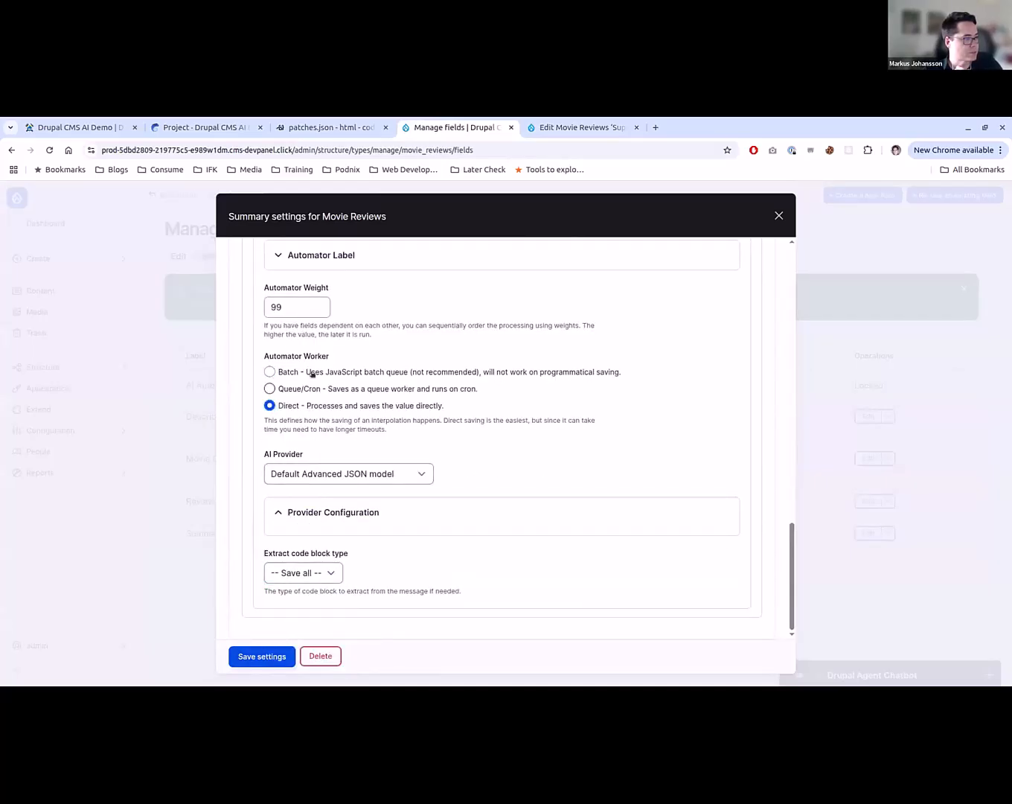
{"action": "left_click", "coordinate": [270, 371]}
{"action": "left_click", "coordinate": [239, 654]}
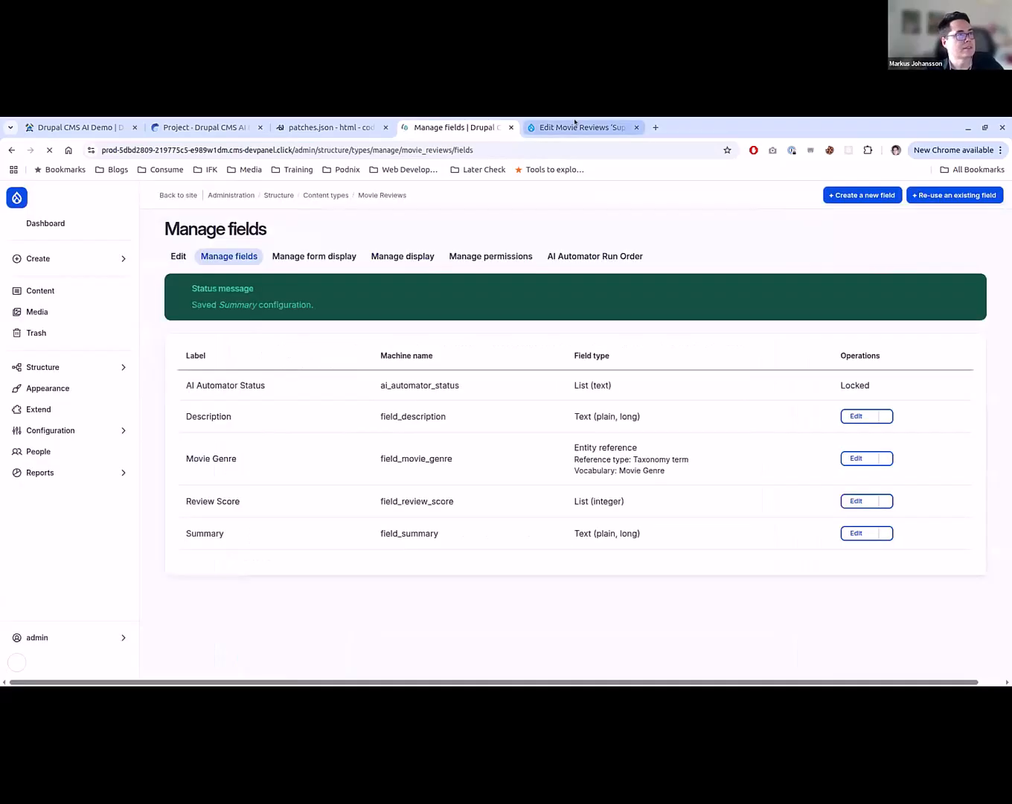
- Save the Superman review again and reopen it to check the generated text in its Summary field
{"action": "left_click", "coordinate": [575, 127]}
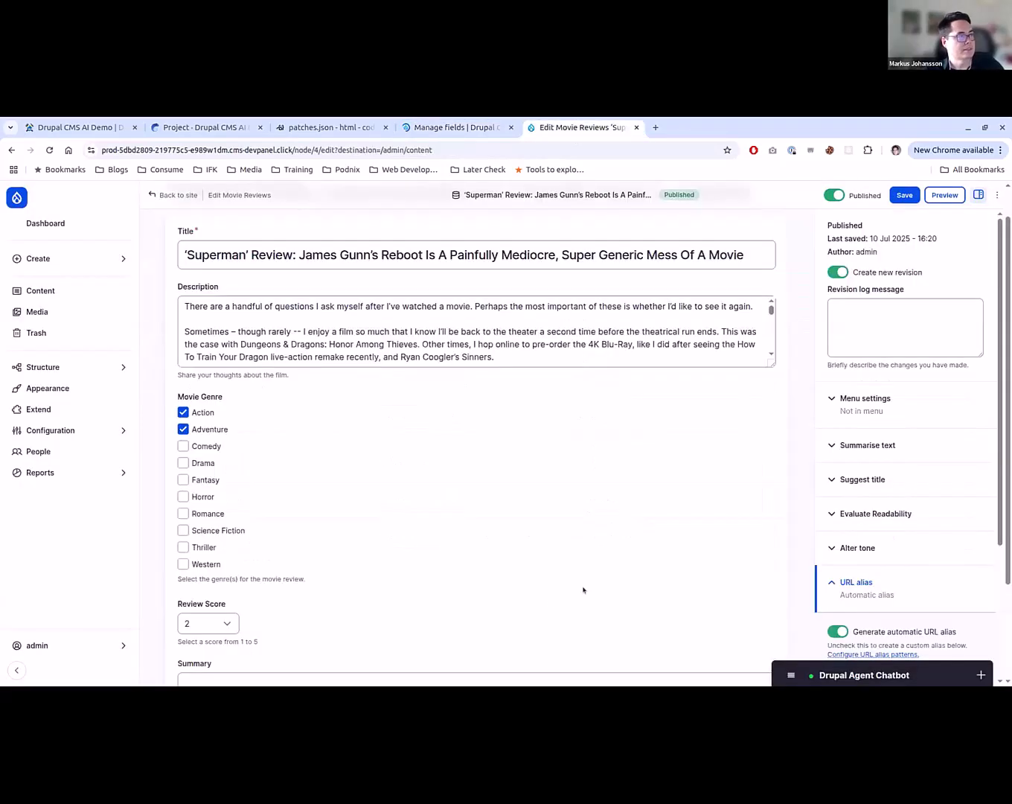
{"action": "left_click", "coordinate": [903, 196]}
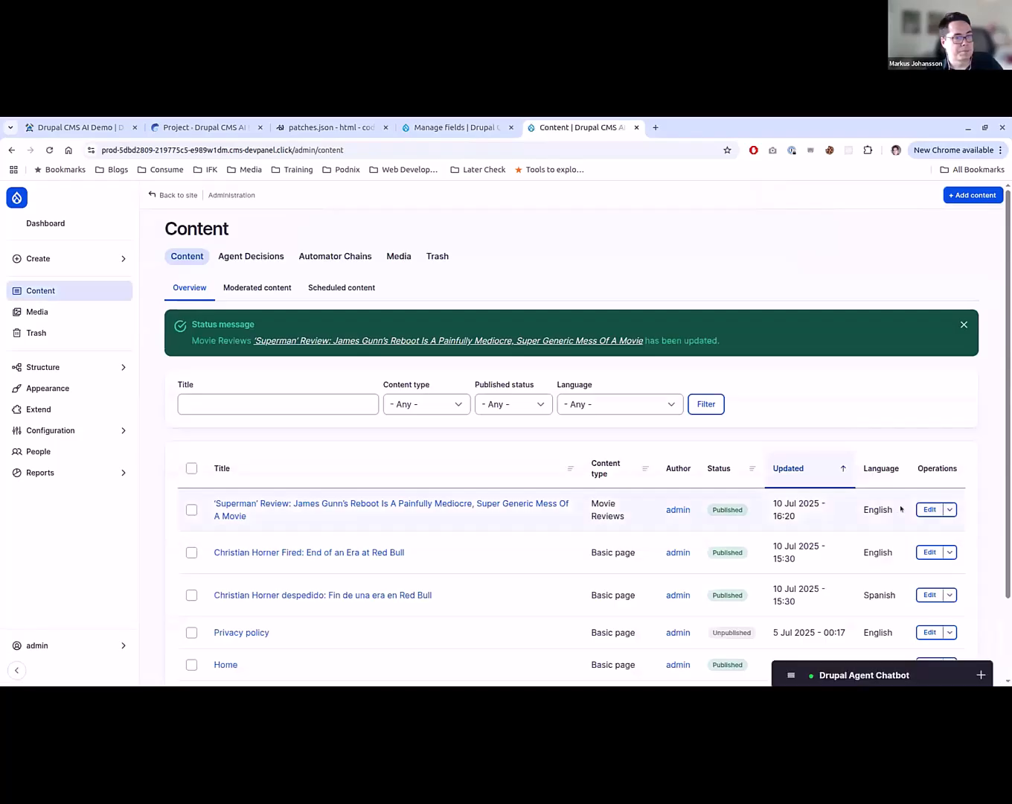
{"action": "left_click", "coordinate": [928, 510]}
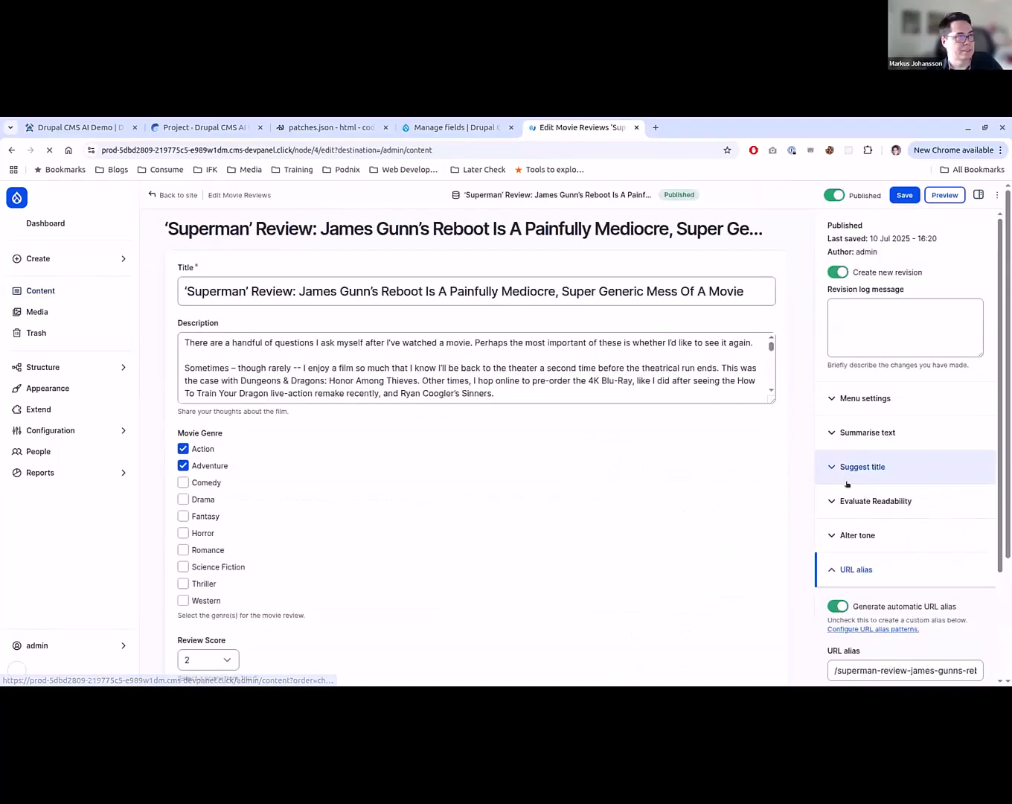
{"action": "scroll", "coordinate": [655, 451], "scroll_direction": "down", "scroll_amount": 2}
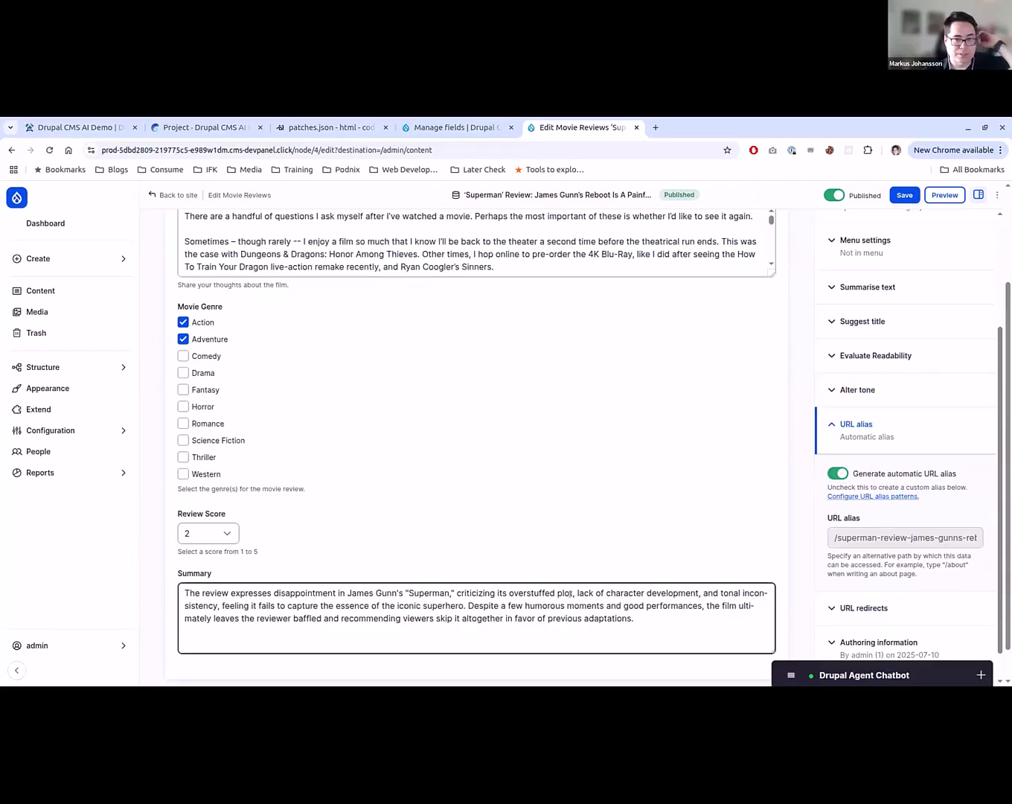
{"action": "scroll", "coordinate": [571, 588], "scroll_direction": "up", "scroll_amount": 2}
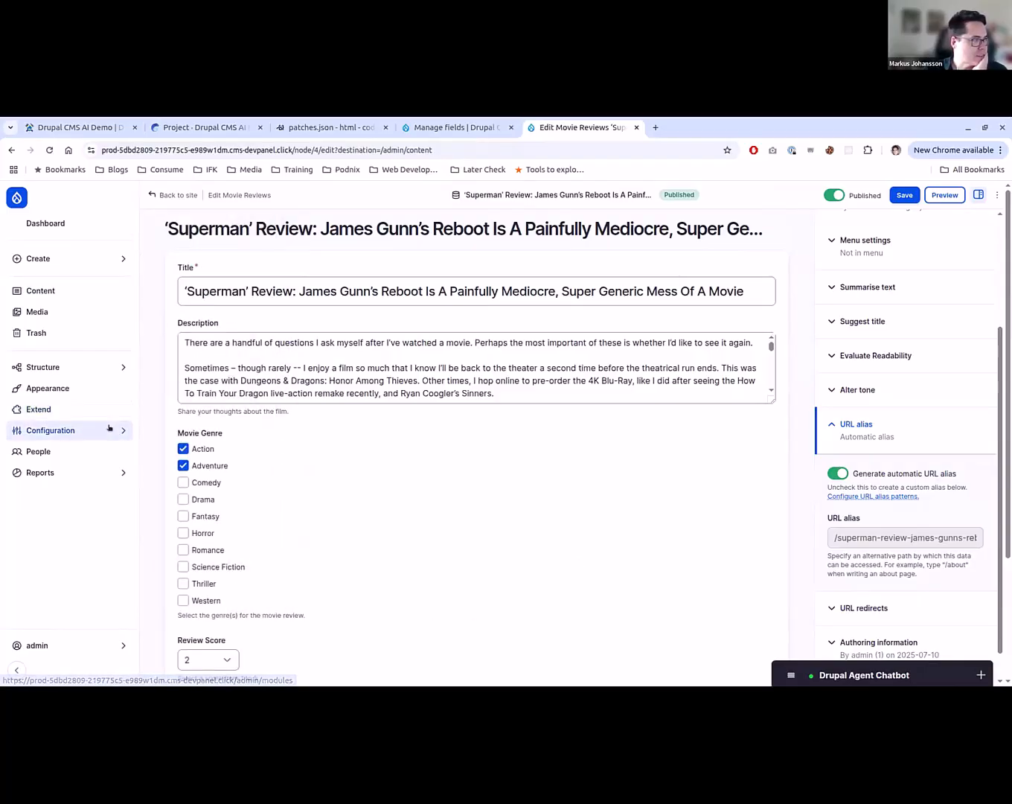
- Open the ECA (Events, Conditions, Actions) workflow configuration page
{"action": "mouse_move", "coordinate": [109, 428]}
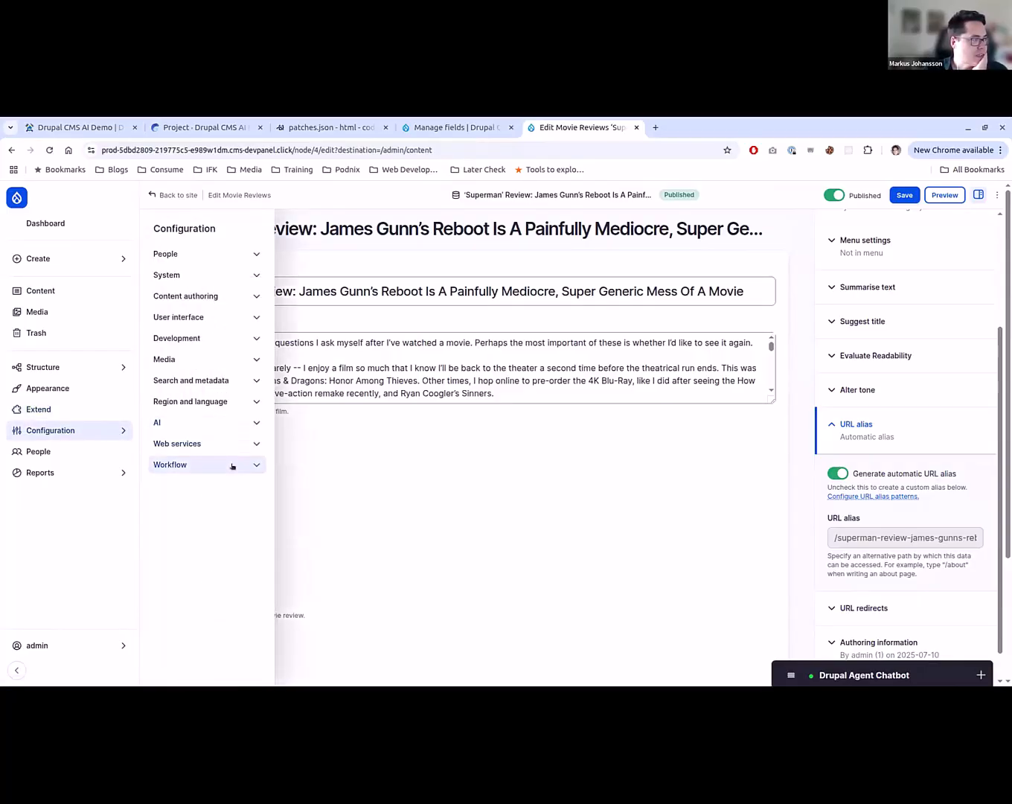
{"action": "left_click", "coordinate": [229, 464]}
{"action": "left_click", "coordinate": [230, 484]}
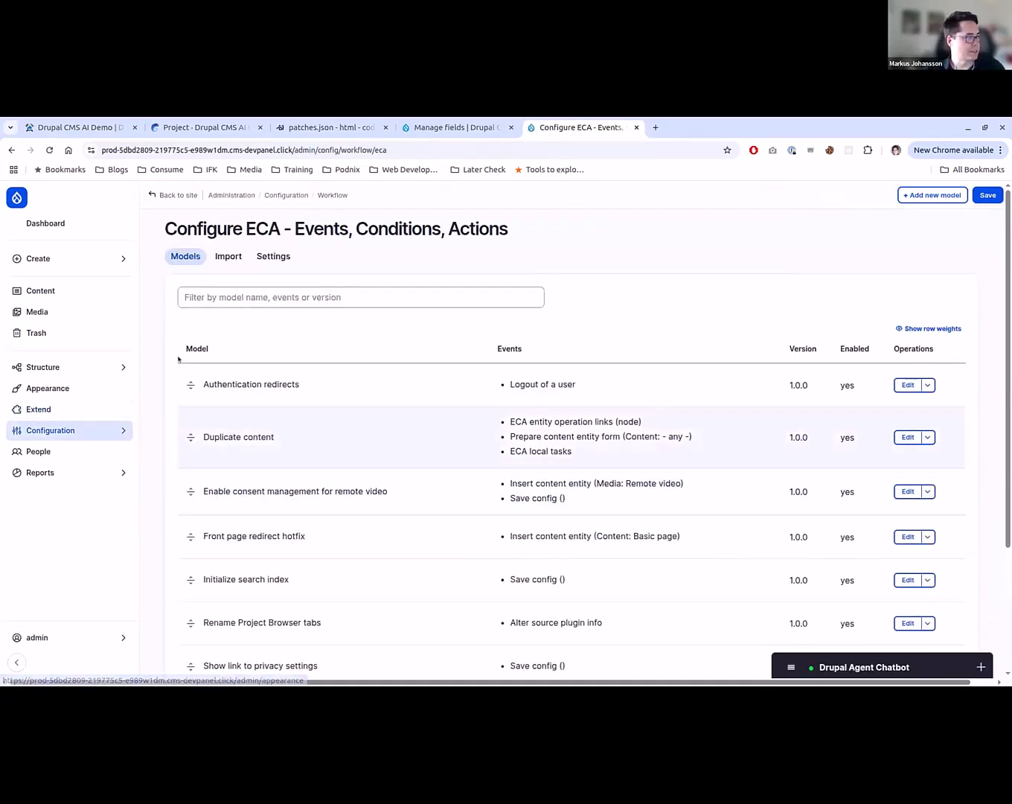
- Filter the site's module list by "eca" and install the experimental AI ECA integration module, accepting the confirmation
{"action": "middle_click", "coordinate": [96, 409]}
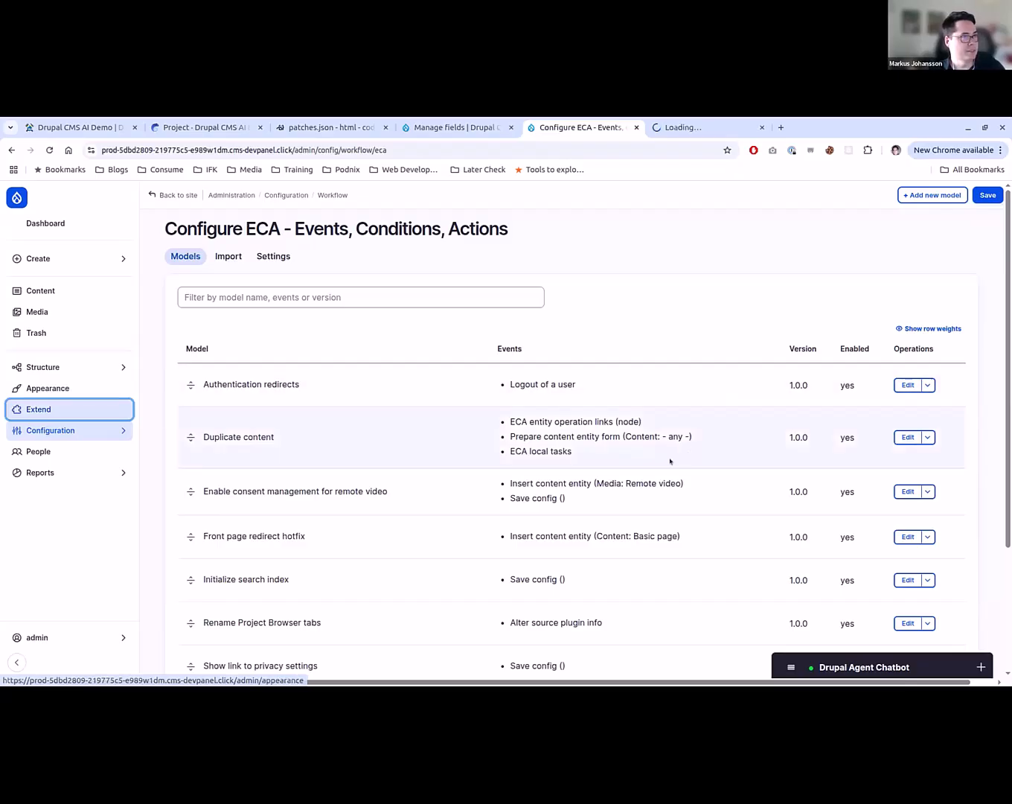
{"action": "key", "text": "ctrl+Tab"}
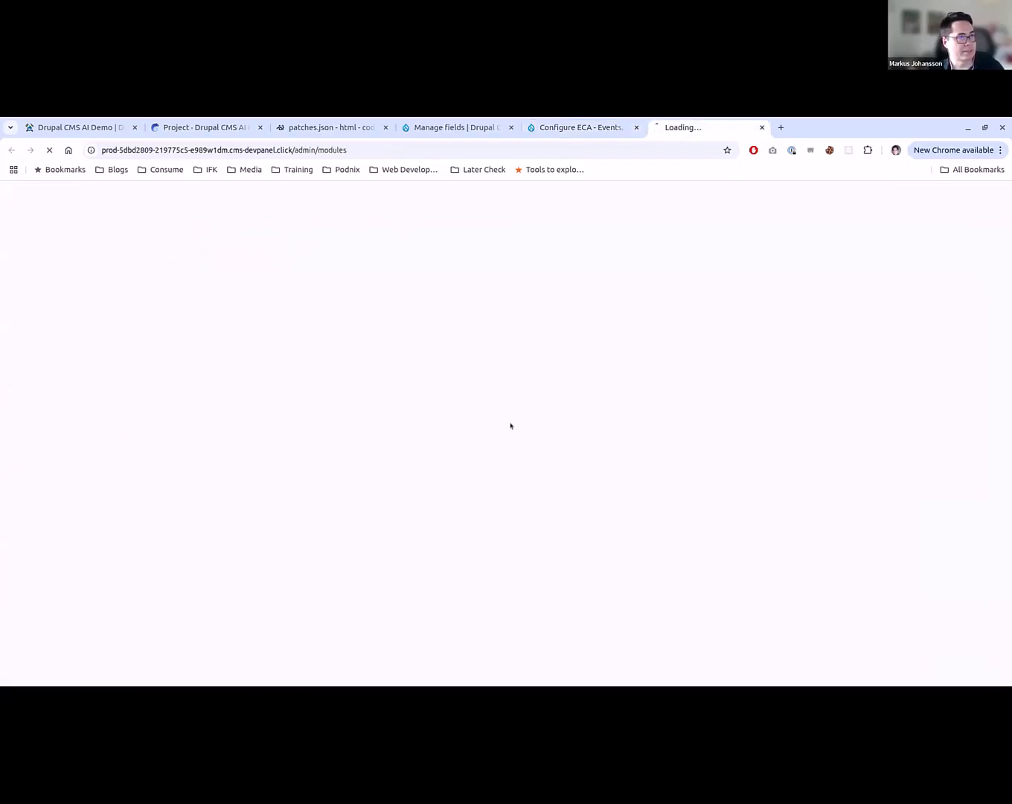
{"action": "left_click", "coordinate": [314, 316]}
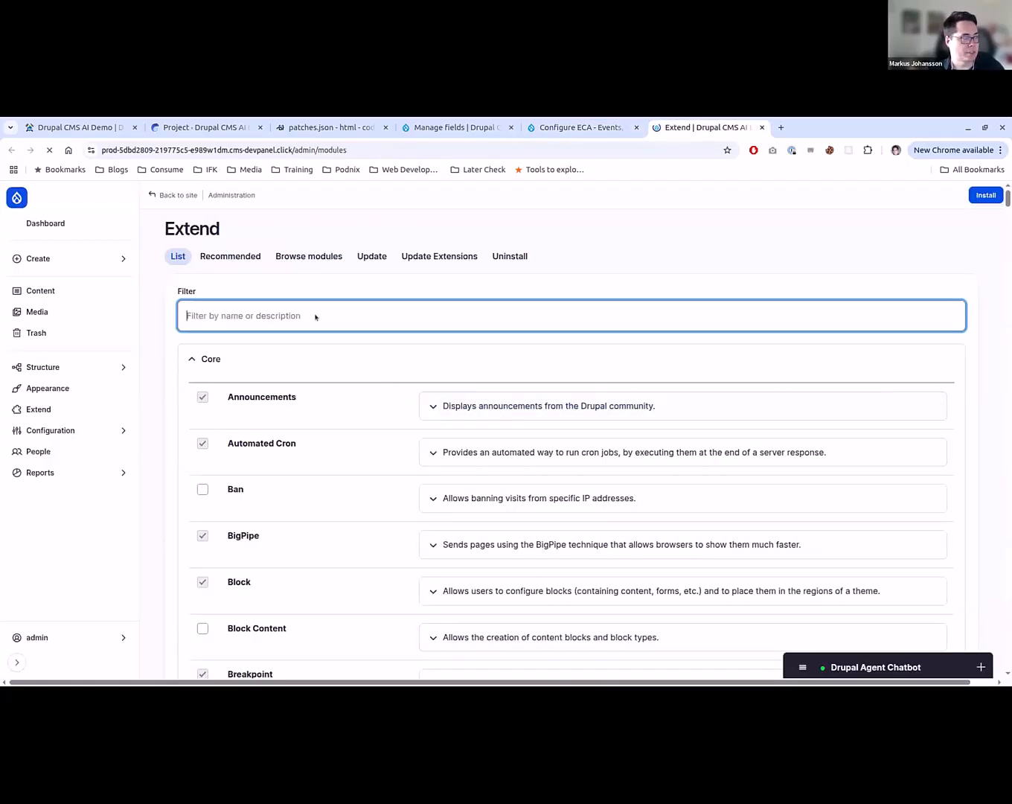
{"action": "type", "text": "eca"}
{"action": "scroll", "coordinate": [270, 343], "scroll_direction": "down", "scroll_amount": 1}
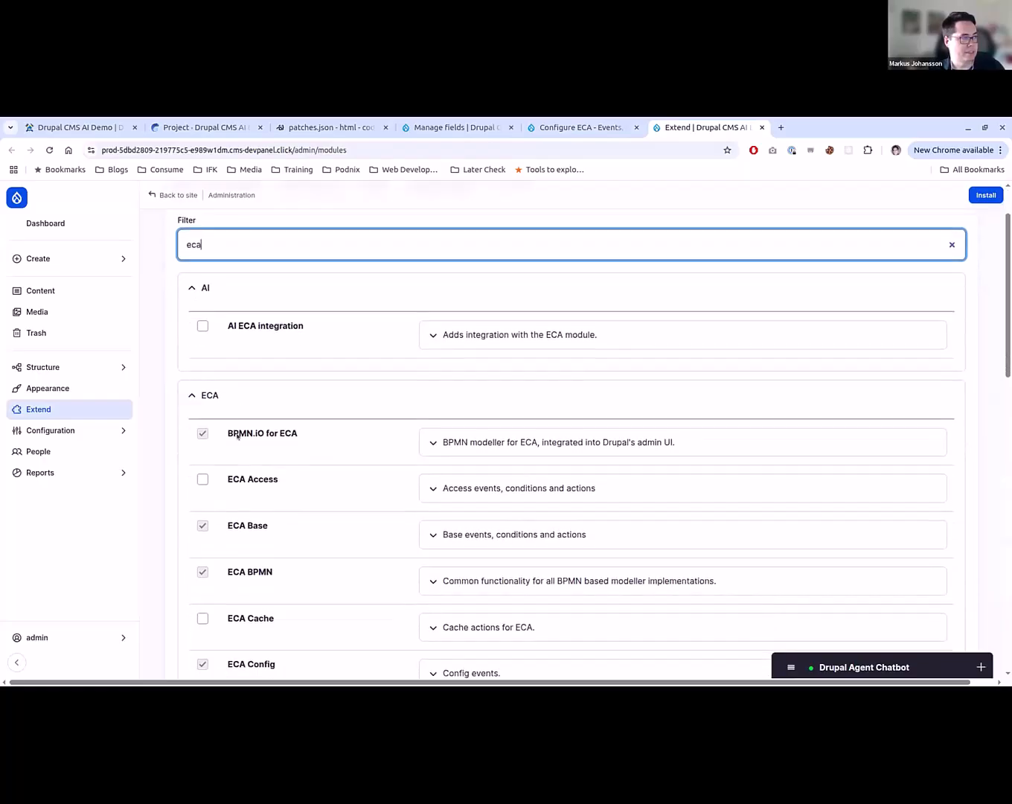
{"action": "left_click", "coordinate": [268, 328]}
{"action": "scroll", "coordinate": [543, 517], "scroll_direction": "down", "scroll_amount": 1}
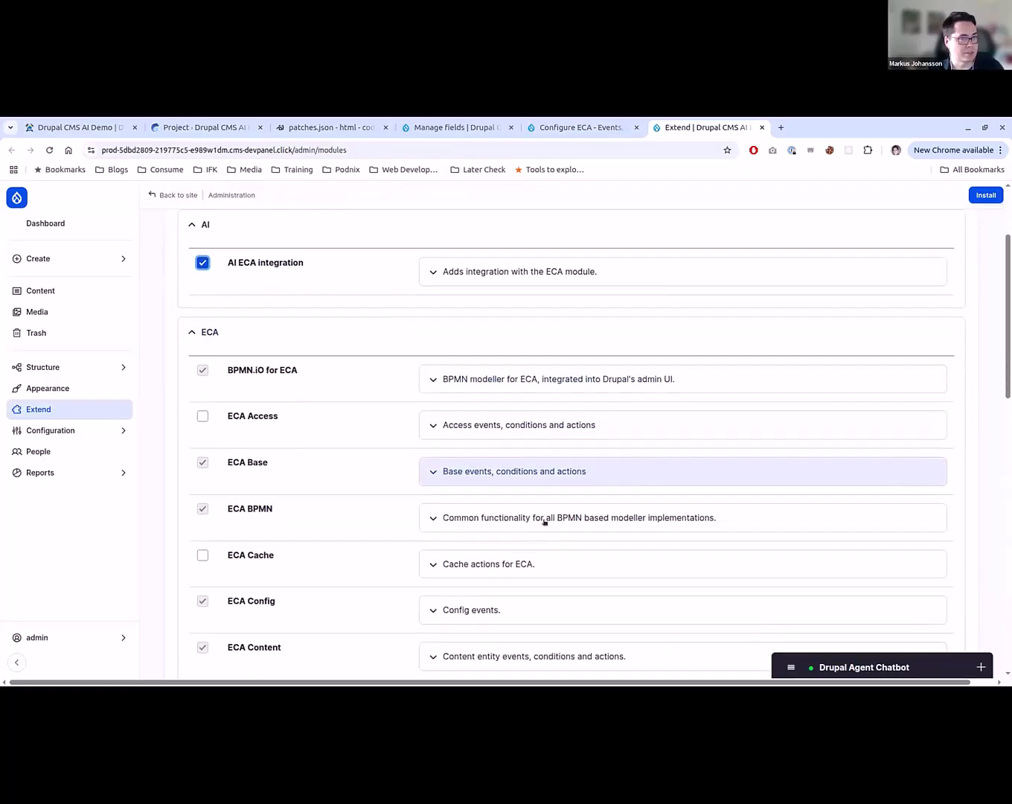
{"action": "left_click", "coordinate": [994, 197]}
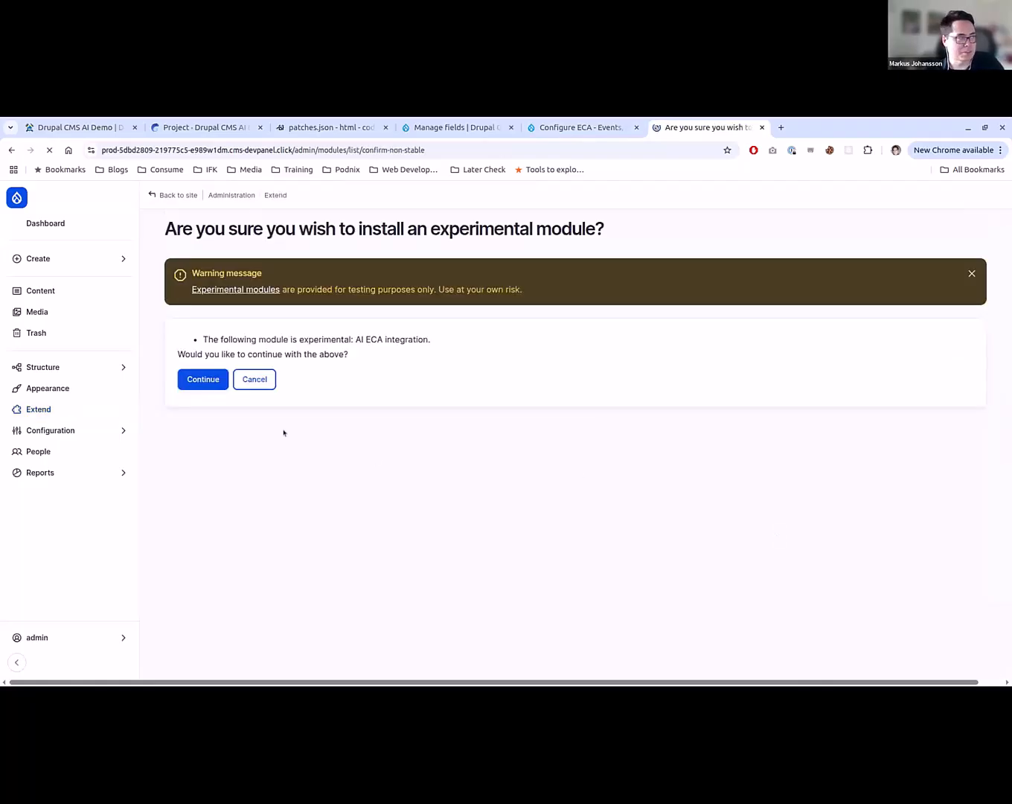
{"action": "left_click", "coordinate": [202, 377]}
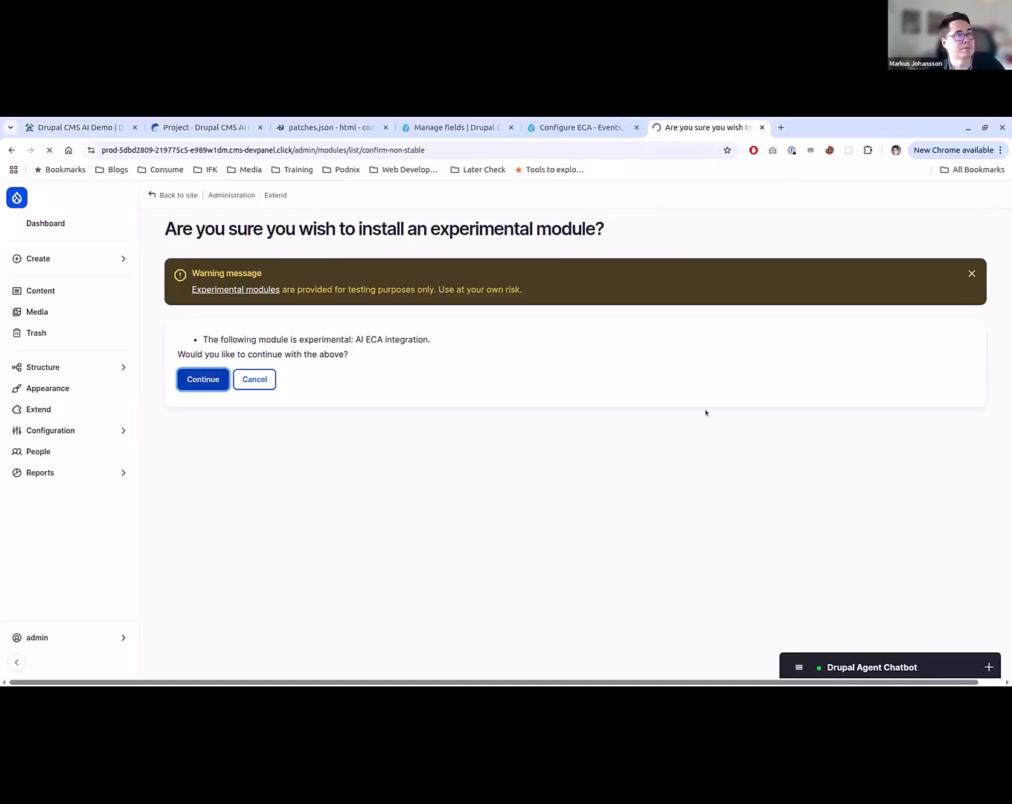
{"action": "left_click", "coordinate": [761, 127]}
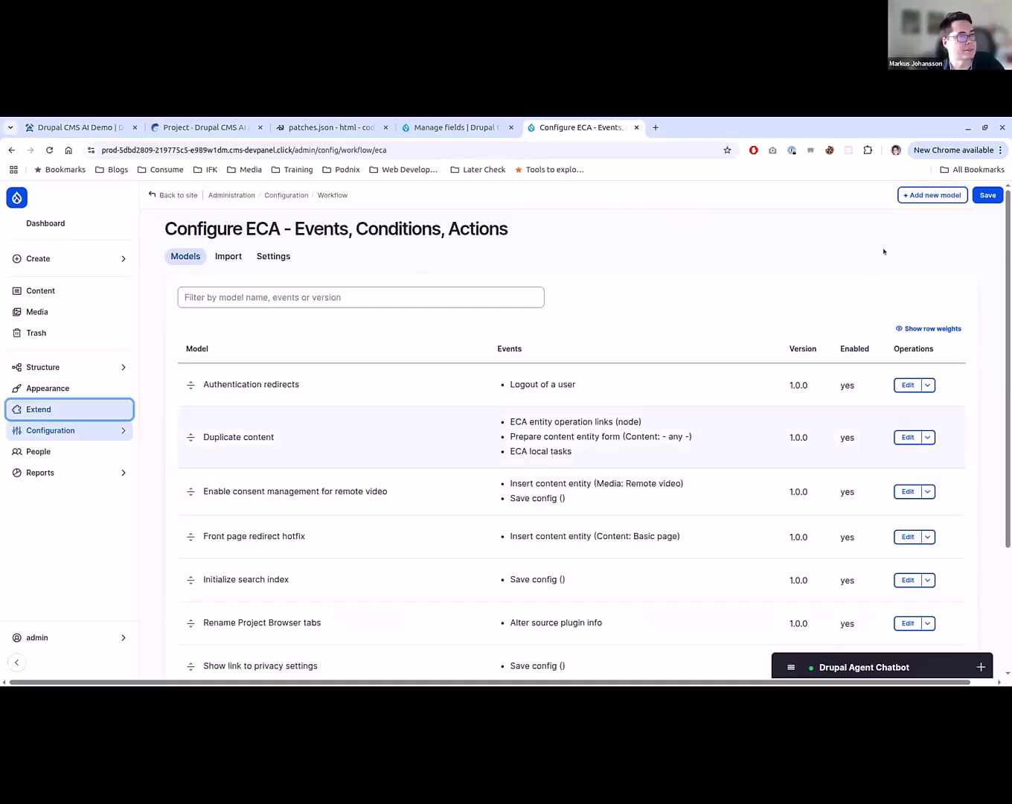
- Create a new ECA model and add a start event that uses the Delete config template
{"action": "left_click", "coordinate": [932, 195]}
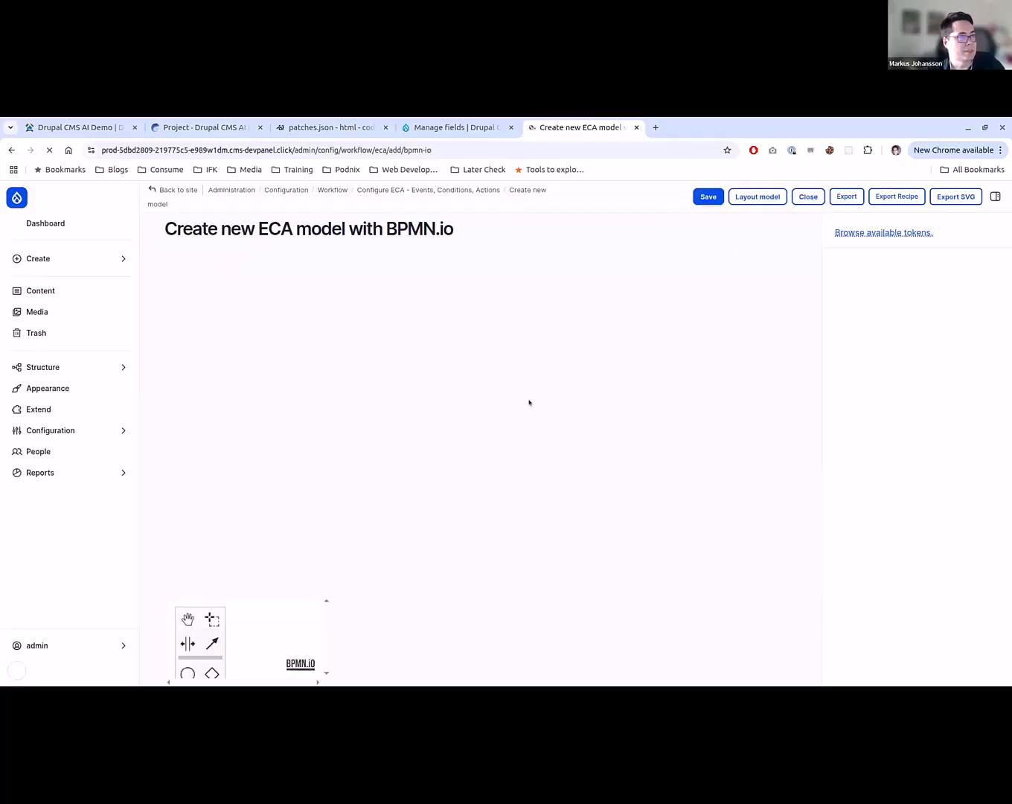
{"action": "left_click_drag", "start_coordinate": [188, 337], "coordinate": [433, 405]}
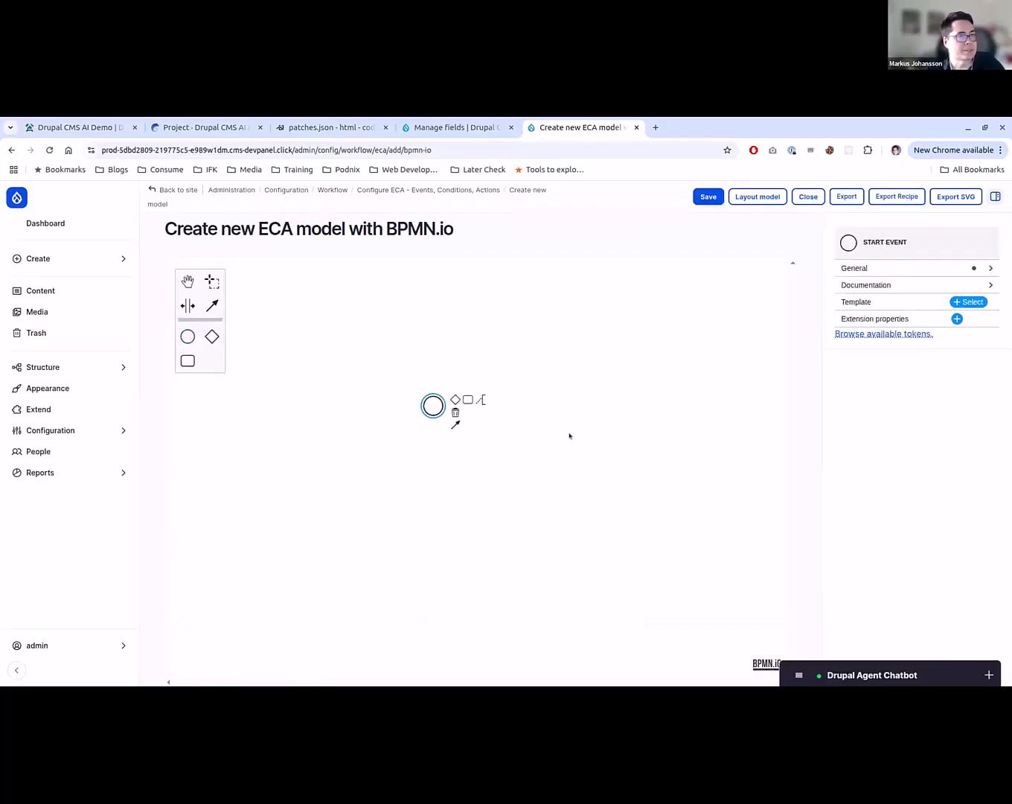
{"action": "left_click", "coordinate": [971, 301]}
{"action": "scroll", "coordinate": [522, 420], "scroll_direction": "down", "scroll_amount": 1}
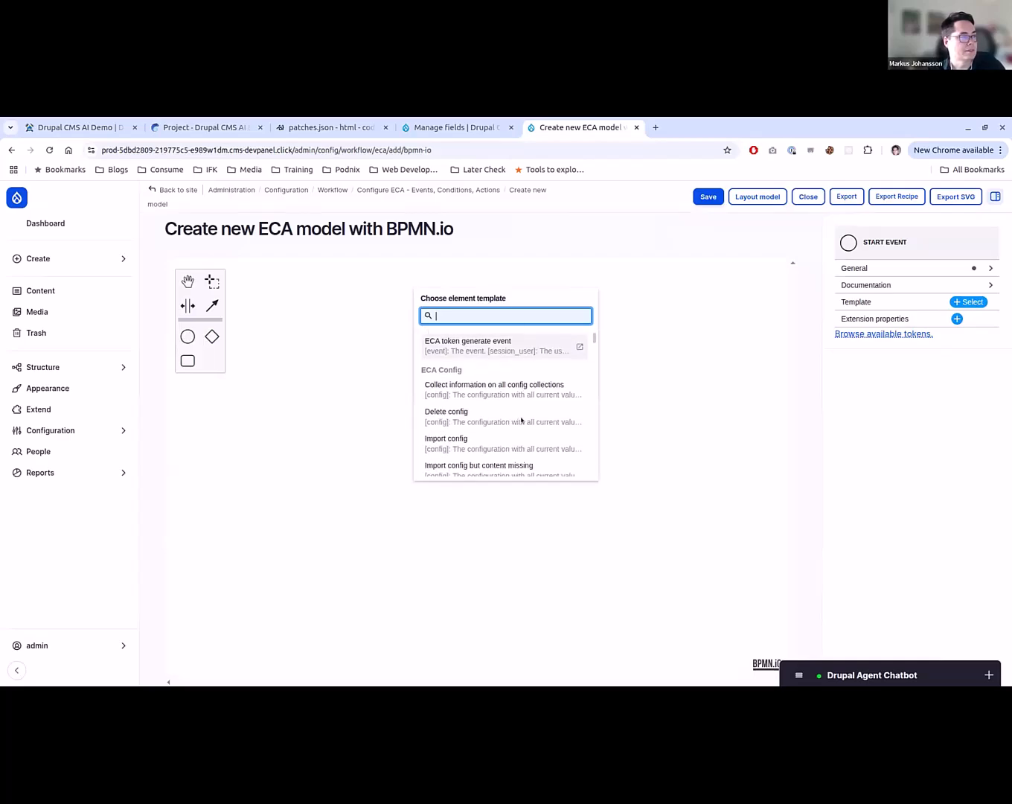
{"action": "scroll", "coordinate": [521, 421], "scroll_direction": "up", "scroll_amount": 1}
{"action": "scroll", "coordinate": [520, 421], "scroll_direction": "down", "scroll_amount": 2}
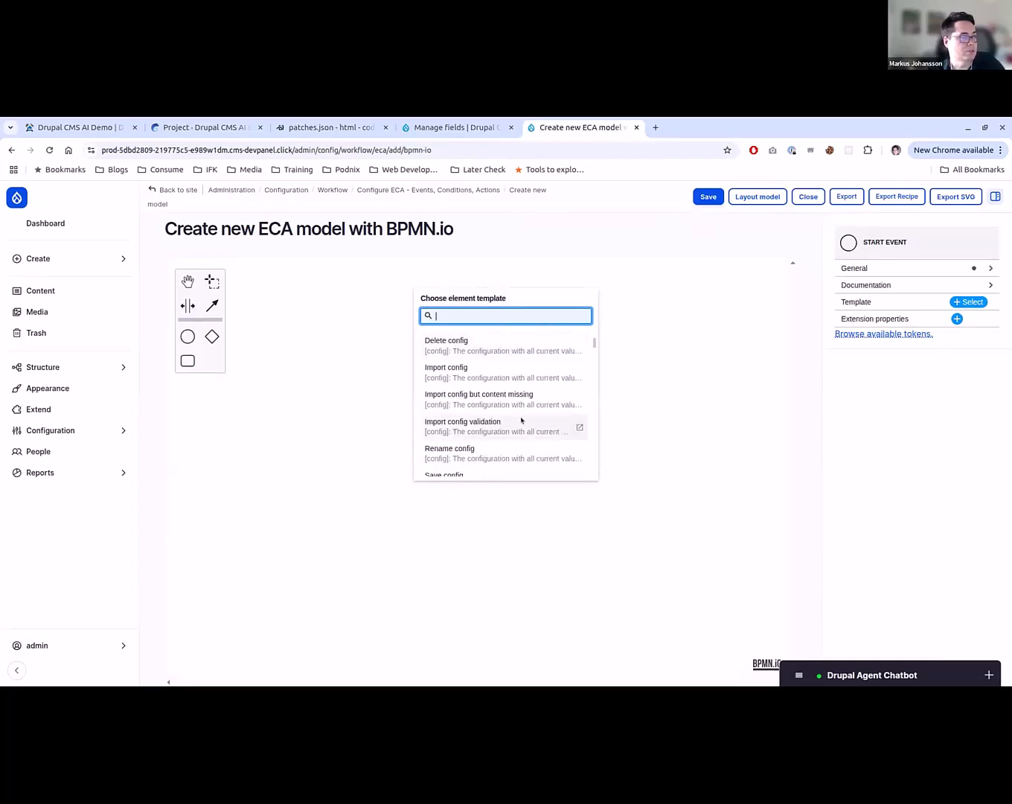
{"action": "scroll", "coordinate": [514, 432], "scroll_direction": "down", "scroll_amount": 1}
{"action": "scroll", "coordinate": [484, 448], "scroll_direction": "up", "scroll_amount": 2}
{"action": "left_click", "coordinate": [490, 415]}
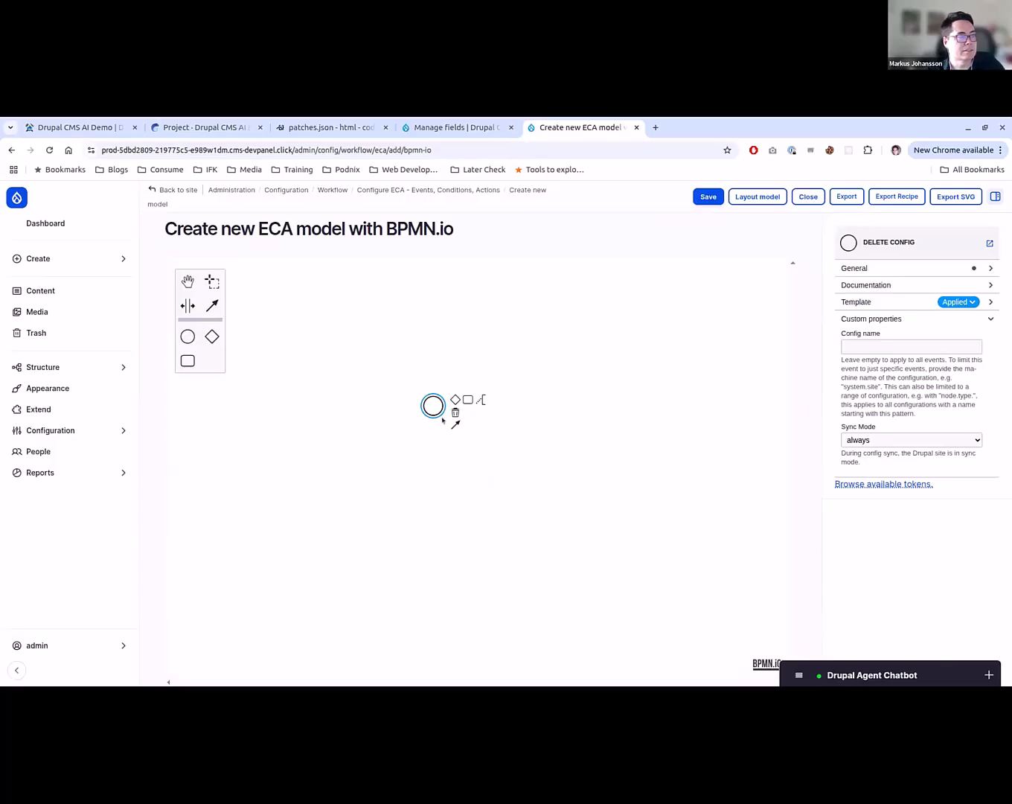
- Append a task to the start event and apply the AI ECA integration's Chat template to it
{"action": "left_click_drag", "start_coordinate": [461, 399], "coordinate": [496, 406]}
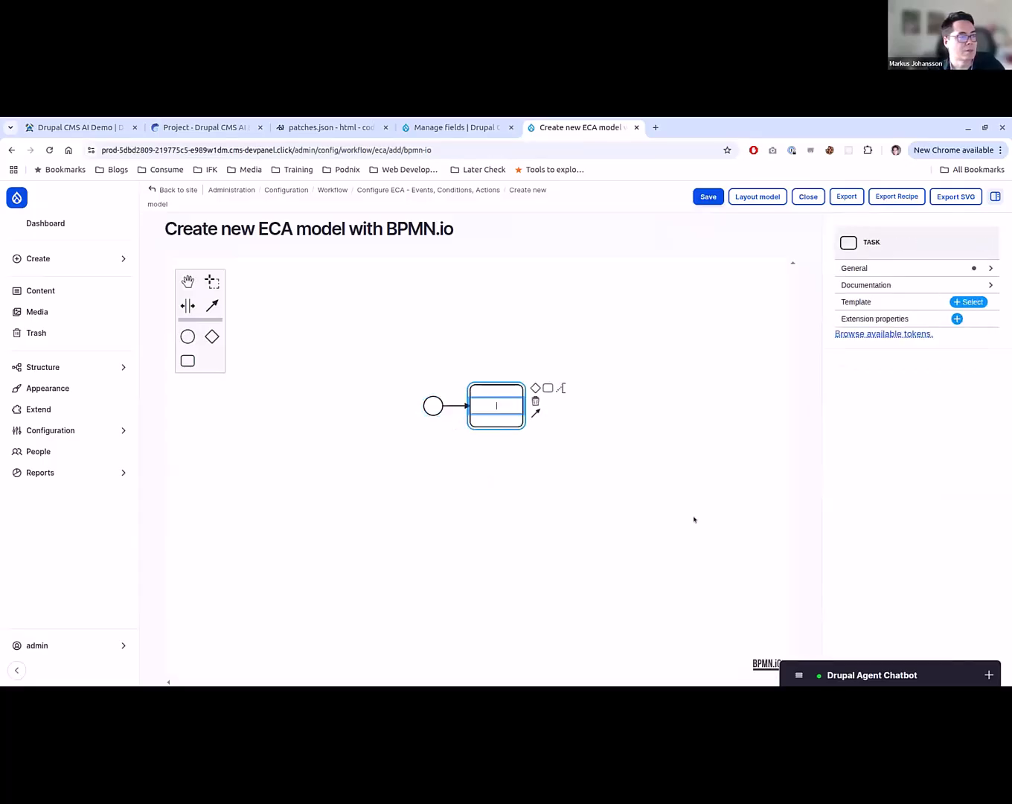
{"action": "left_click", "coordinate": [960, 302]}
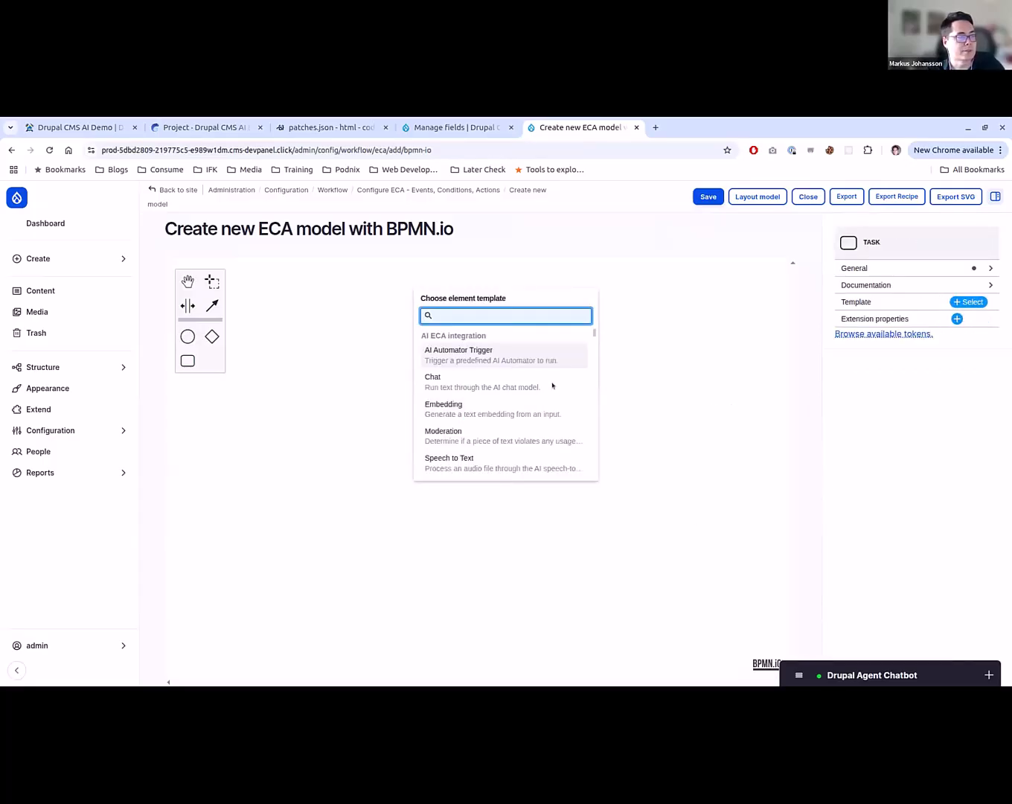
{"action": "left_click", "coordinate": [449, 384]}
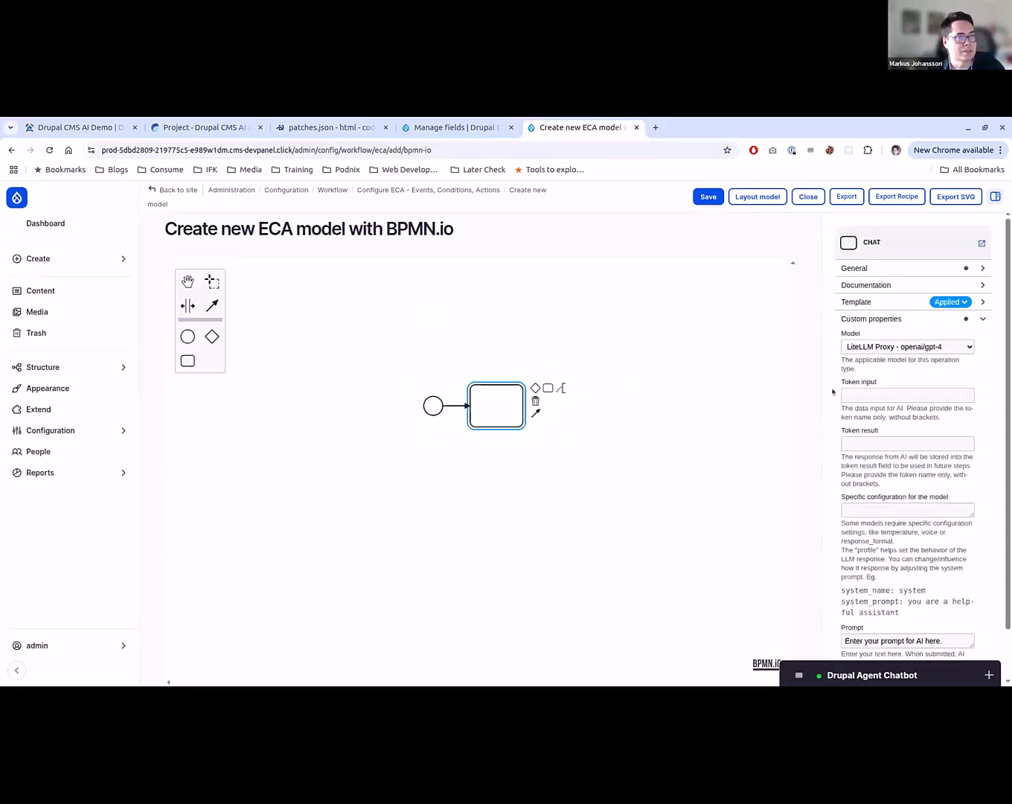
- Delete the Delete config start event and the connected Chat task from the model canvas
{"action": "left_click", "coordinate": [430, 404]}
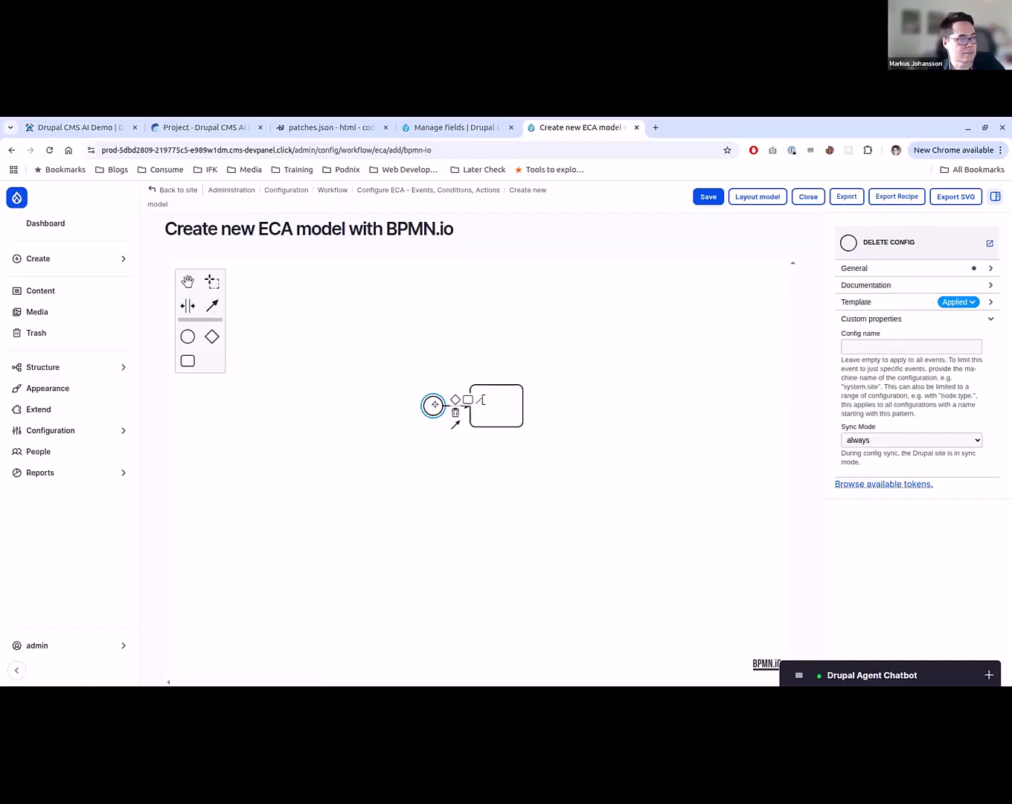
{"action": "left_click", "coordinate": [484, 446]}
{"action": "left_click", "coordinate": [440, 409]}
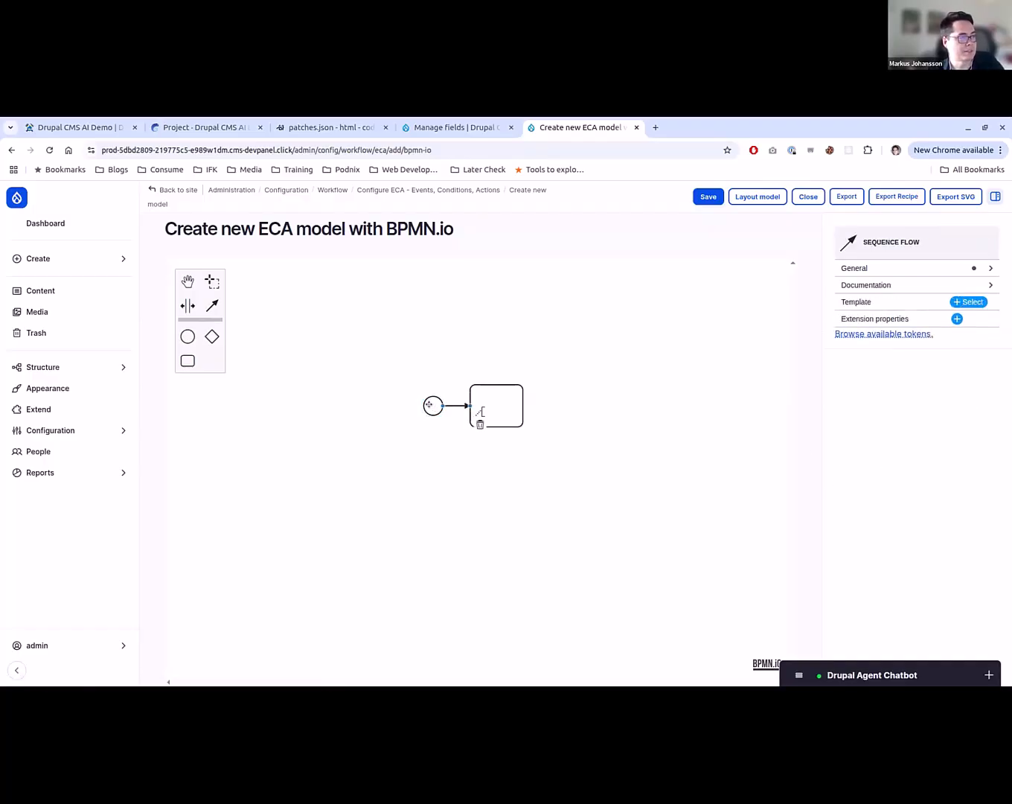
{"action": "left_click", "coordinate": [431, 403]}
{"action": "key", "text": "Delete"}
{"action": "left_click", "coordinate": [502, 395]}
{"action": "key", "text": "Delete"}
- Place a new start event on the empty canvas and browse the event templates available for it
{"action": "left_click", "coordinate": [188, 337]}
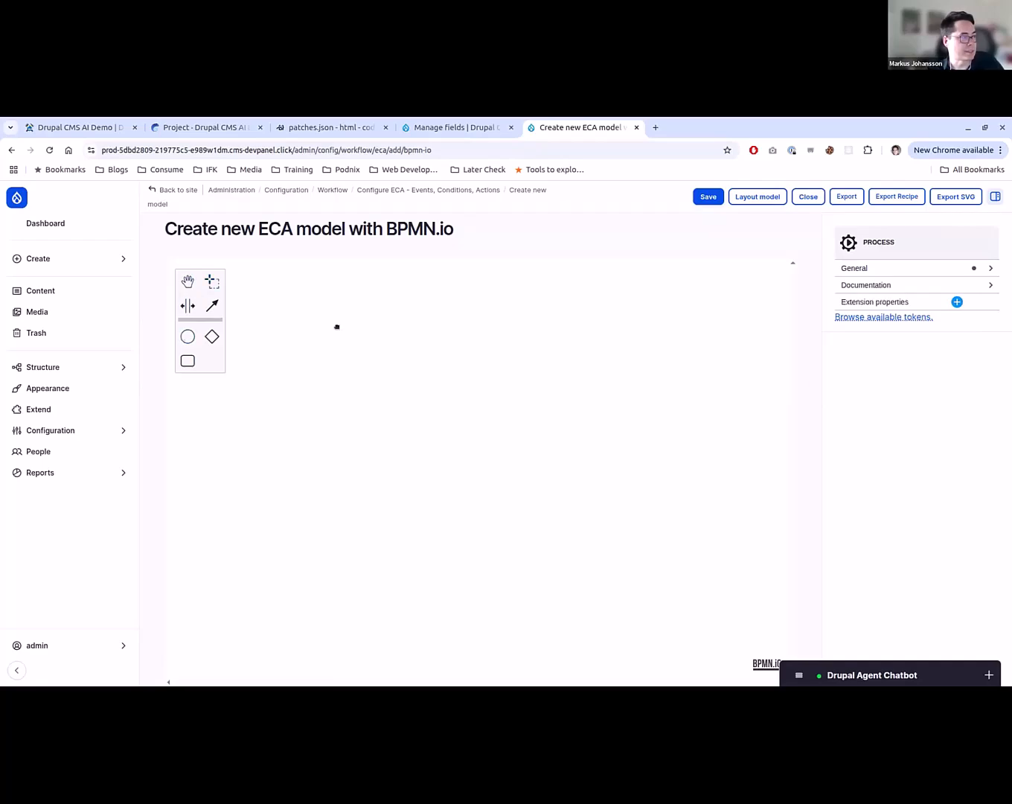
{"action": "left_click", "coordinate": [432, 393]}
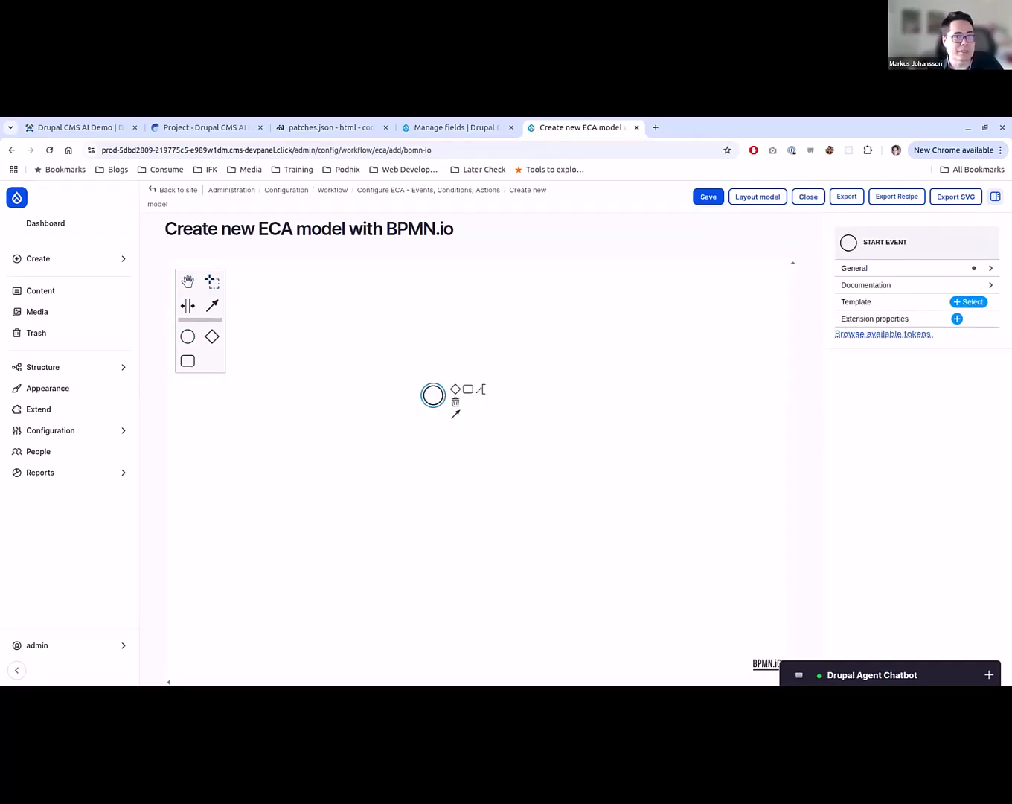
{"action": "left_click", "coordinate": [971, 304]}
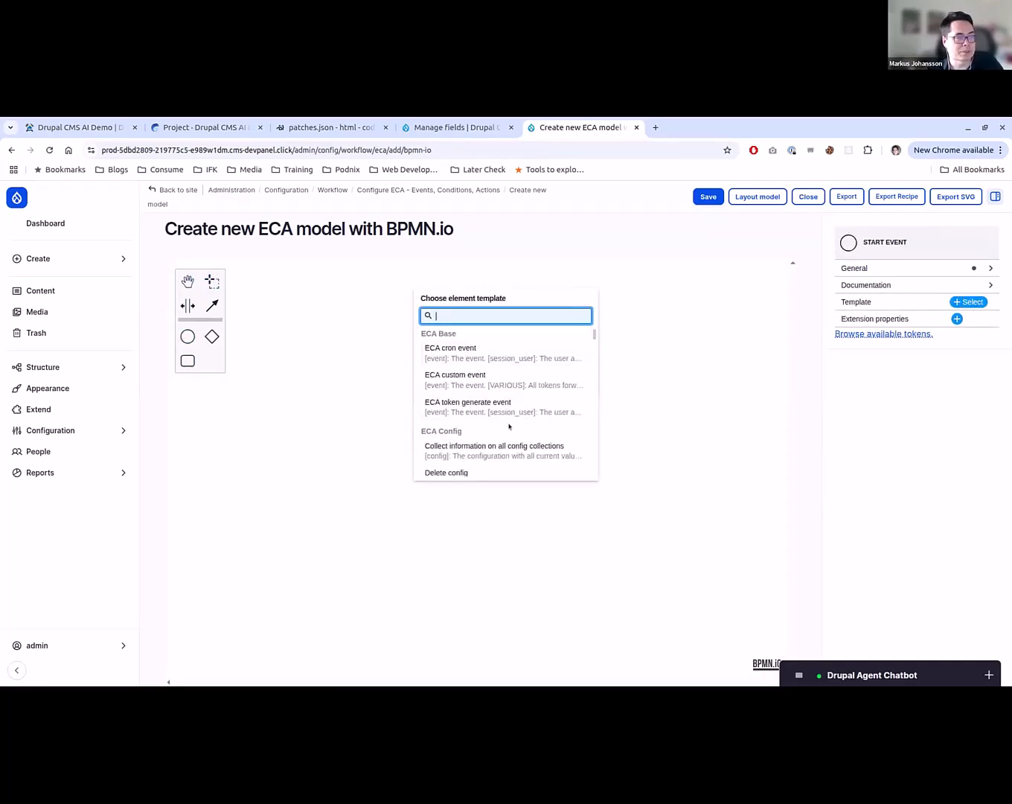
{"action": "scroll", "coordinate": [508, 427], "scroll_direction": "down", "scroll_amount": 6}
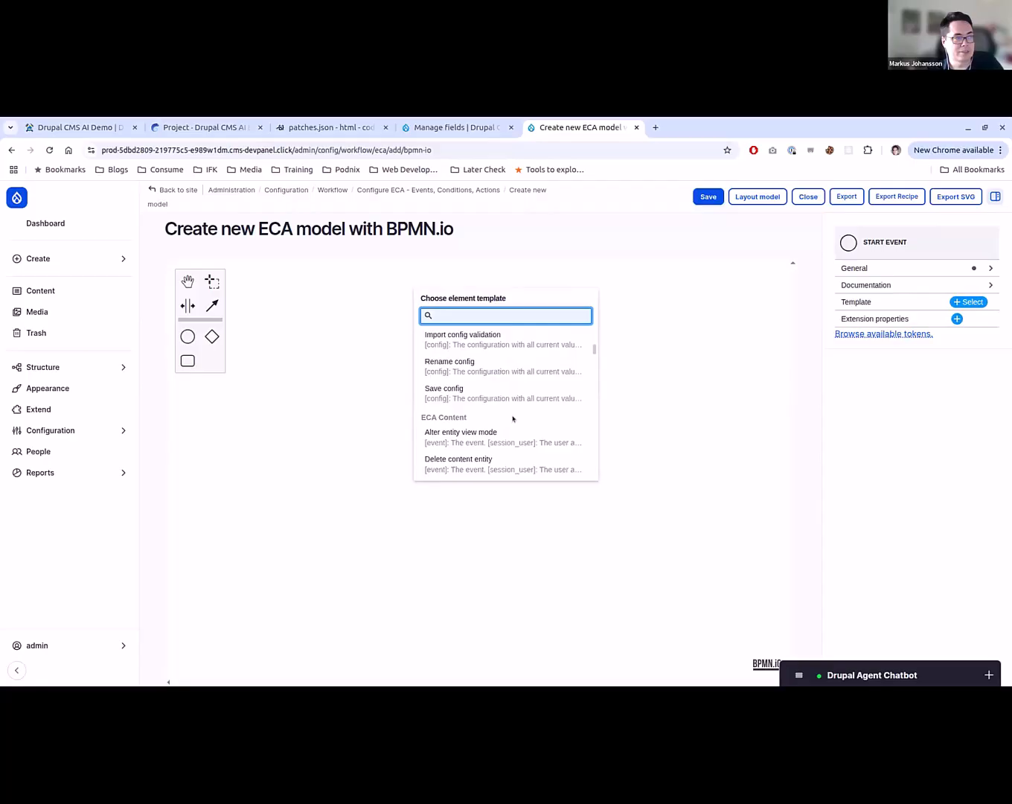
{"action": "scroll", "coordinate": [520, 411], "scroll_direction": "up", "scroll_amount": 5}
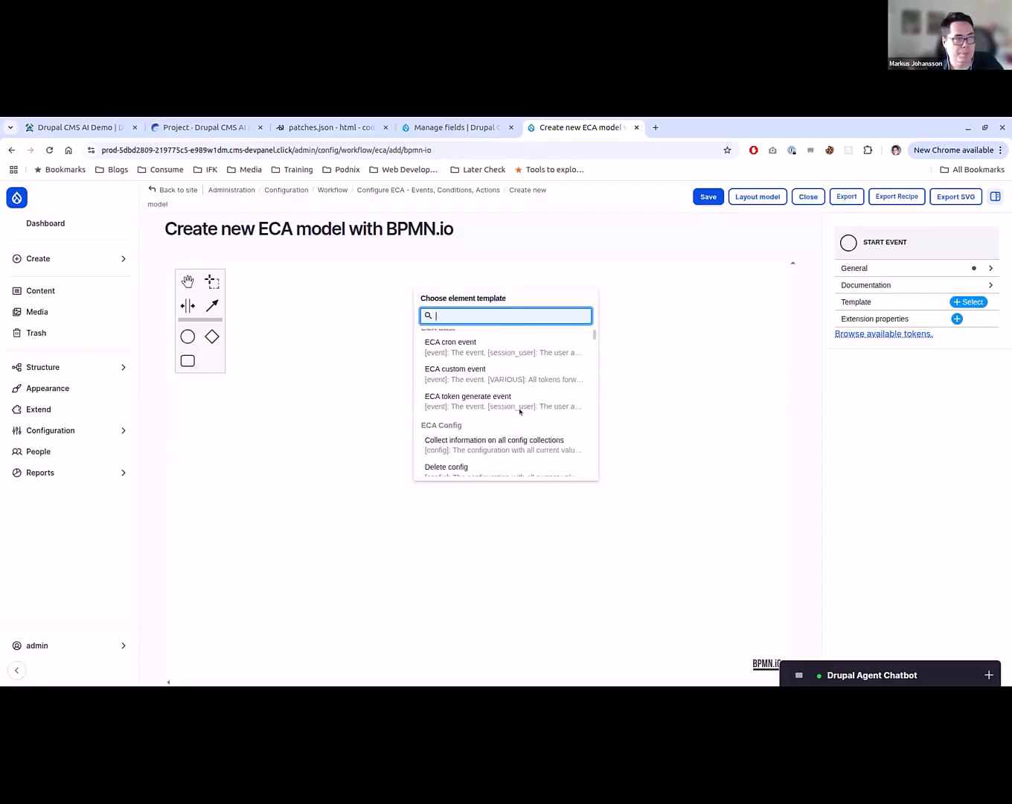
{"action": "scroll", "coordinate": [519, 412], "scroll_direction": "down", "scroll_amount": 2}
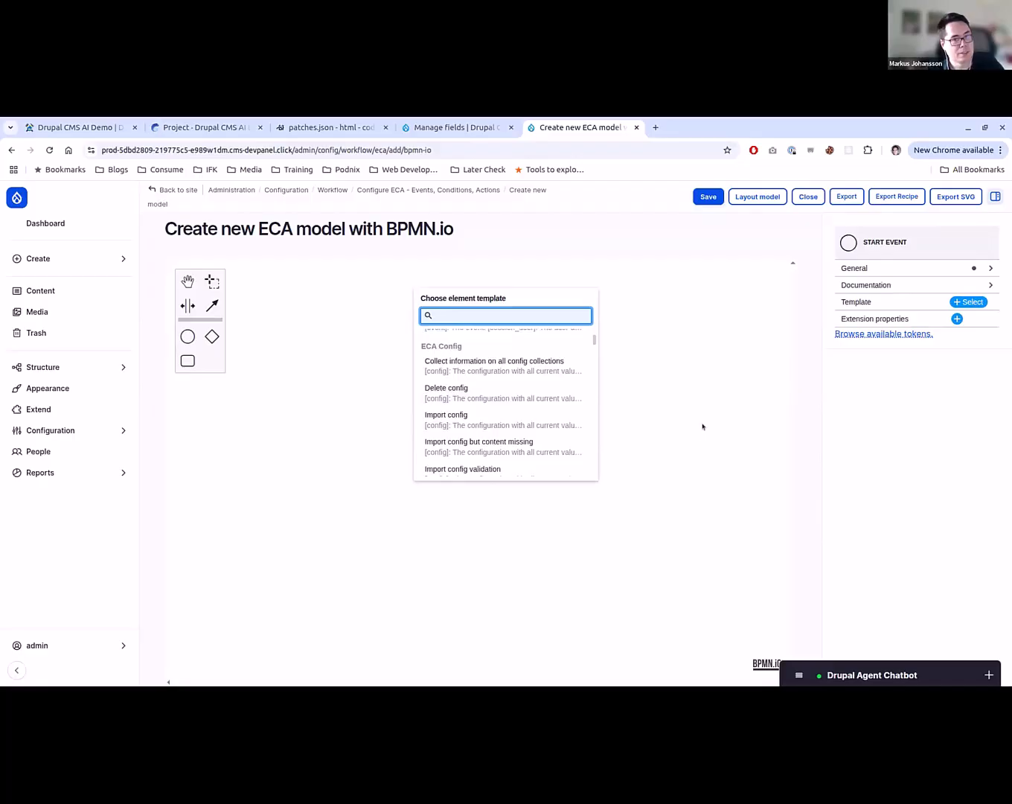
{"action": "left_click", "coordinate": [659, 423]}
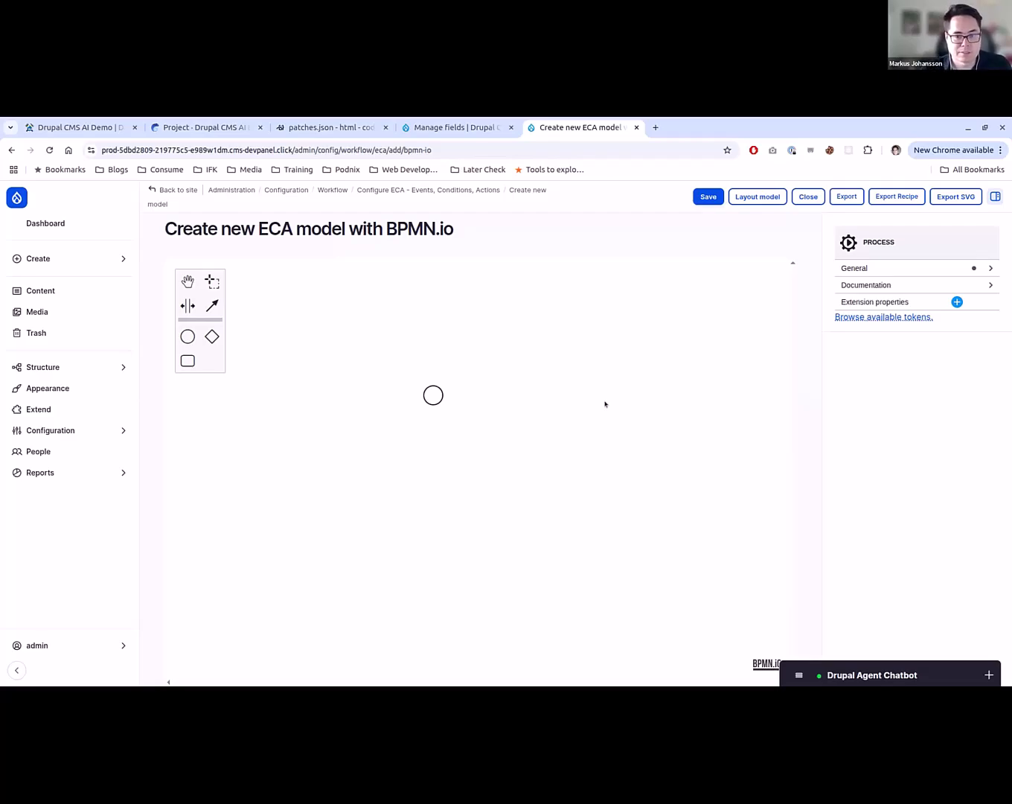
{"action": "left_click", "coordinate": [433, 396]}
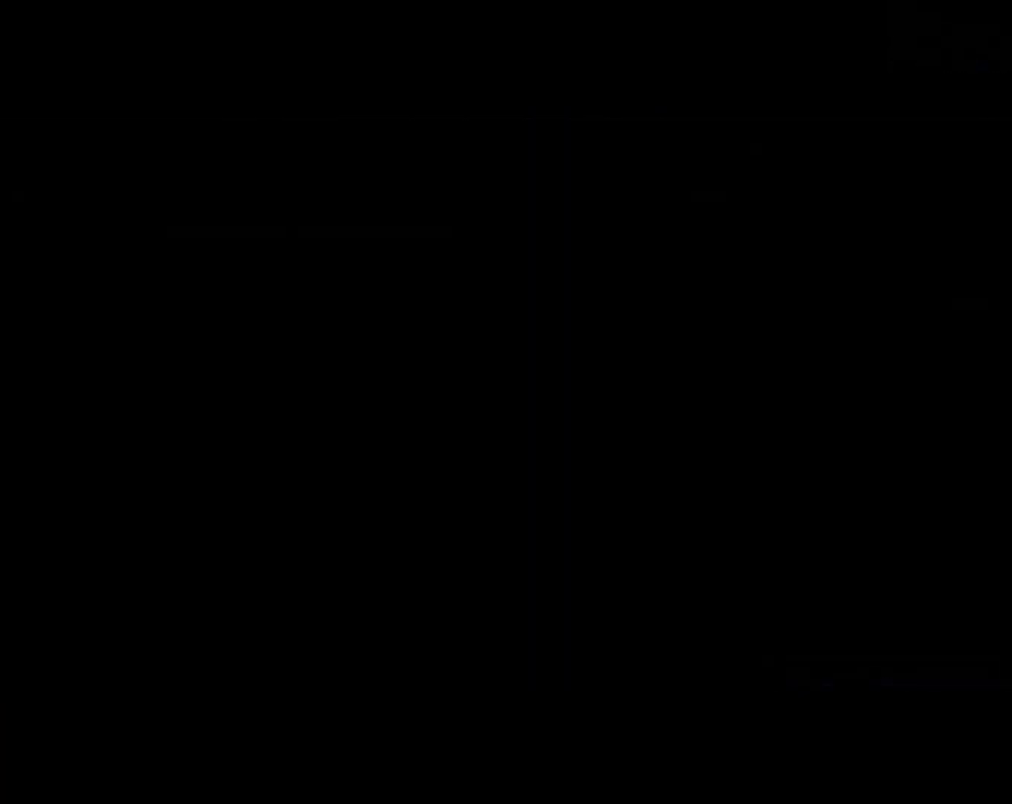